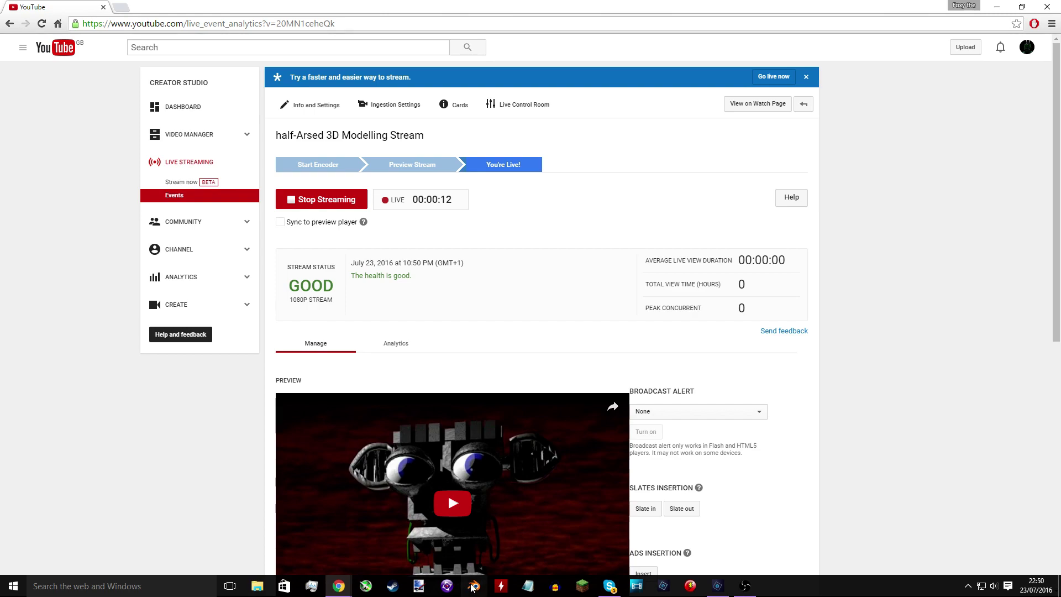
Switch to Blender, open the recent file HEADblend.blend and inspect the head model in Rendered viewport shading
click(469, 584)
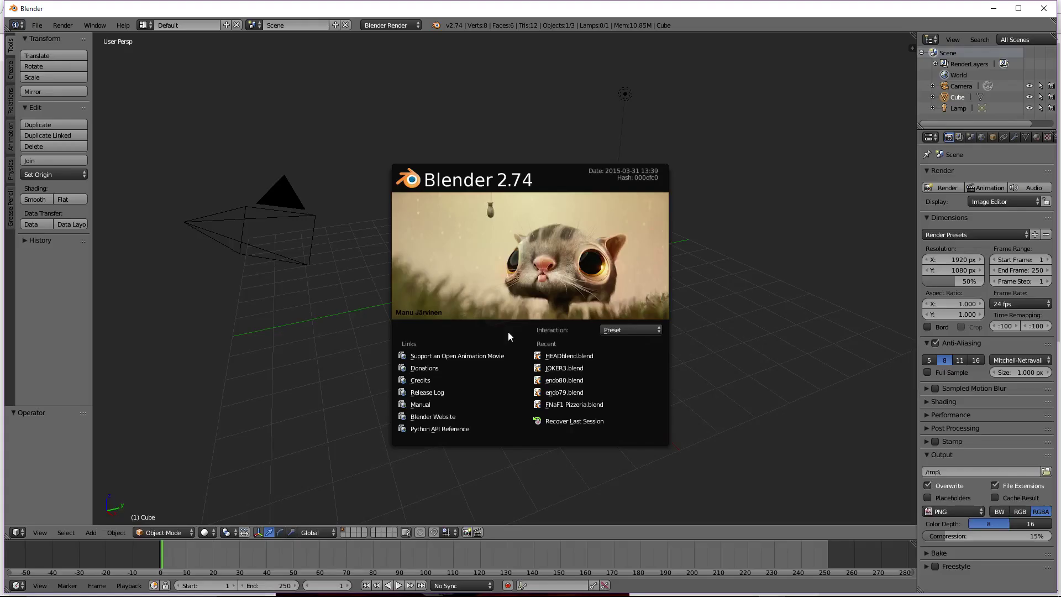
click(569, 355)
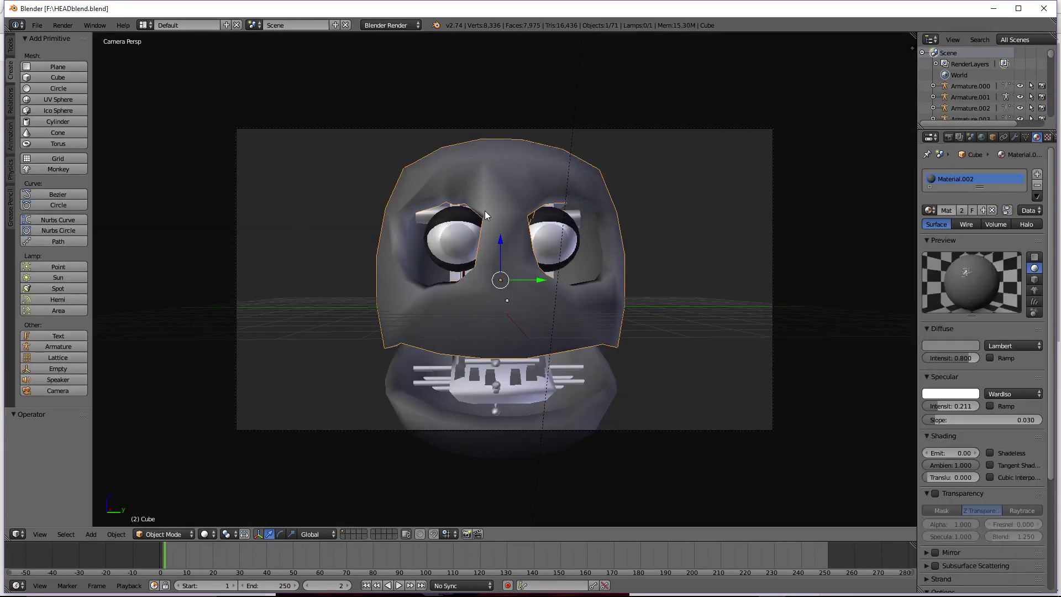
click(205, 533)
click(218, 457)
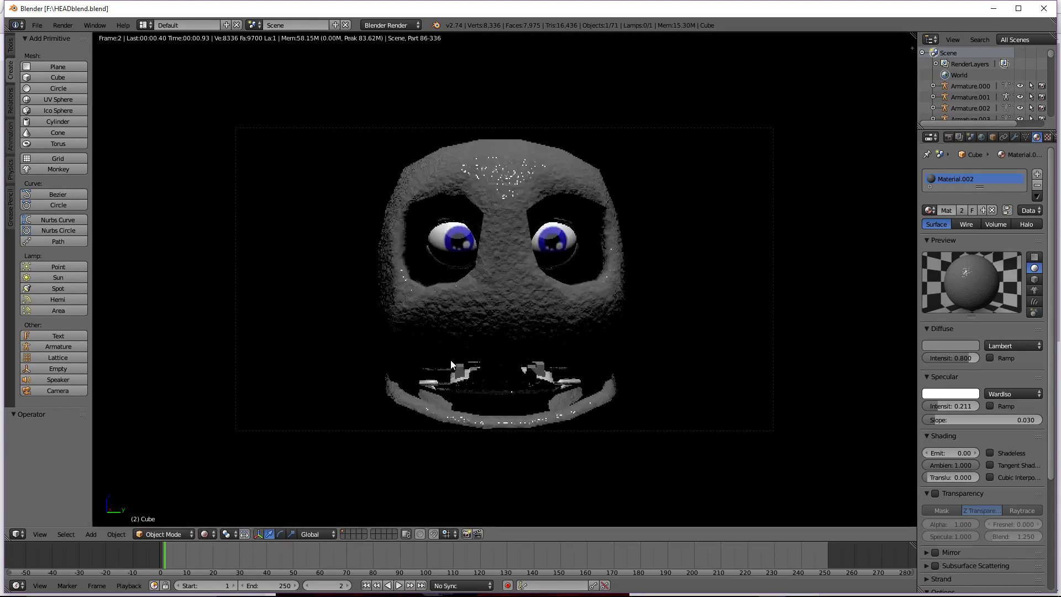
scroll(472, 336, down, 6)
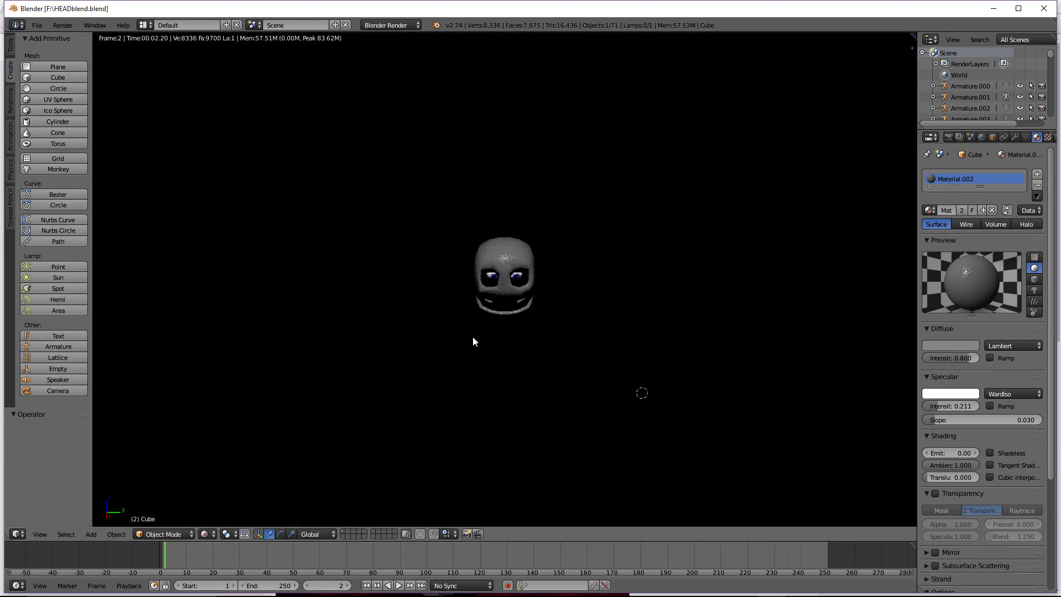
mouse_move(473, 341)
middle_down()
mouse_move(551, 302)
mouse_move(495, 327)
middle_up()
scroll(530, 310, up, 7)
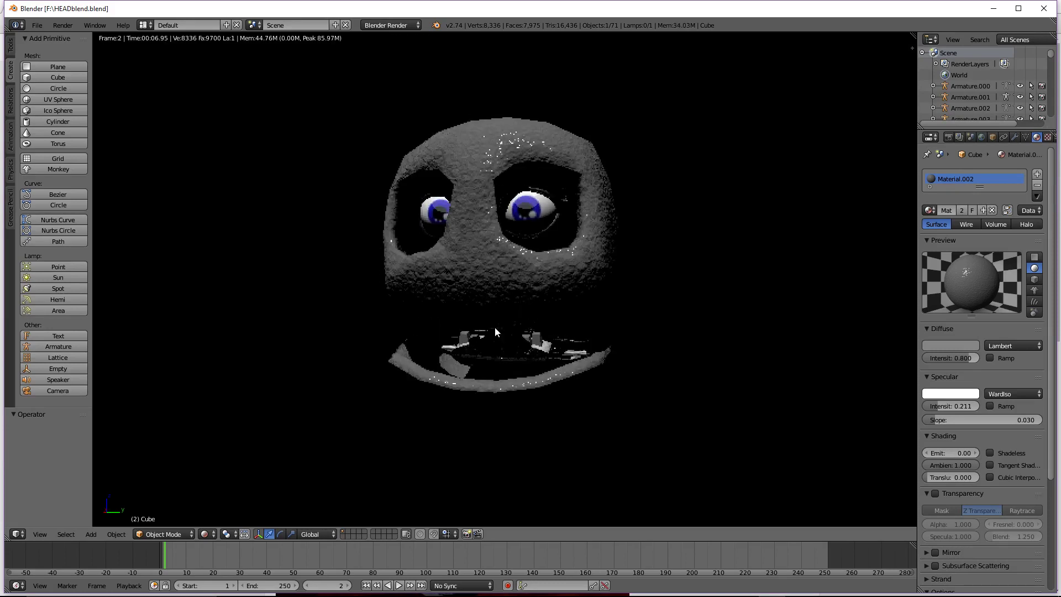
Set the viewport shading to Material and view the head from its other side
click(204, 533)
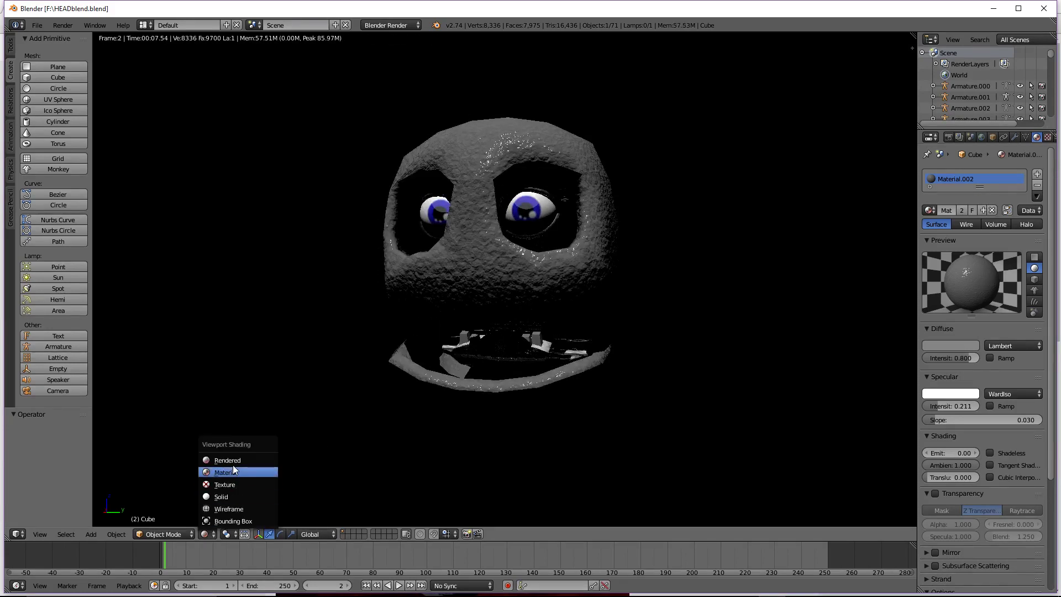
click(233, 471)
middle_drag(590, 331, 553, 327)
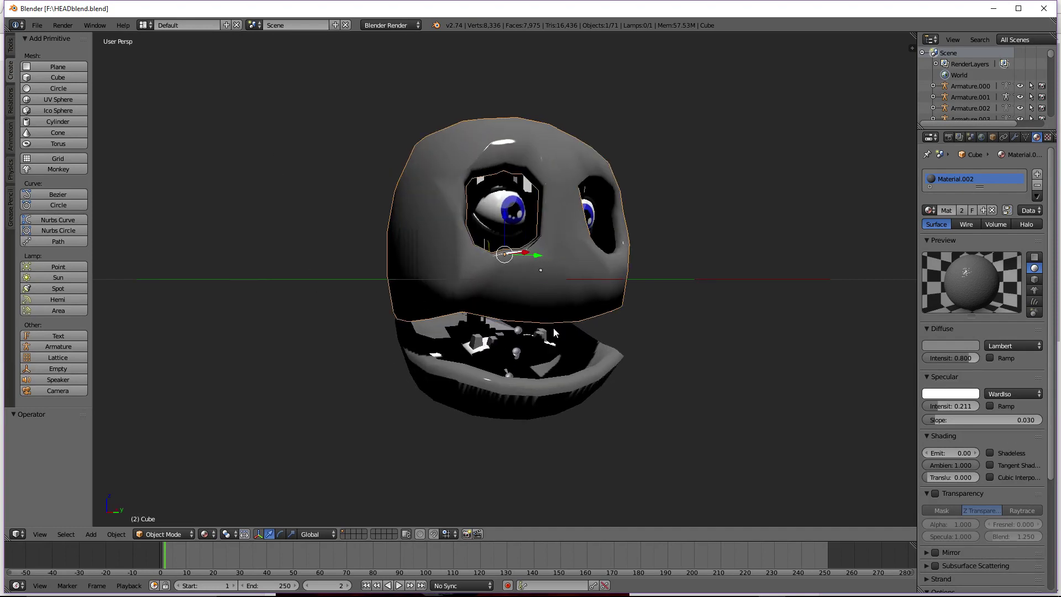
Select the jaw's armature bone, enter Pose Mode and rotate it about -1.6° around the global Y axis
scroll(544, 328, up, 4)
right_click(525, 409)
right_click(528, 417)
key(ctrl+Tab)
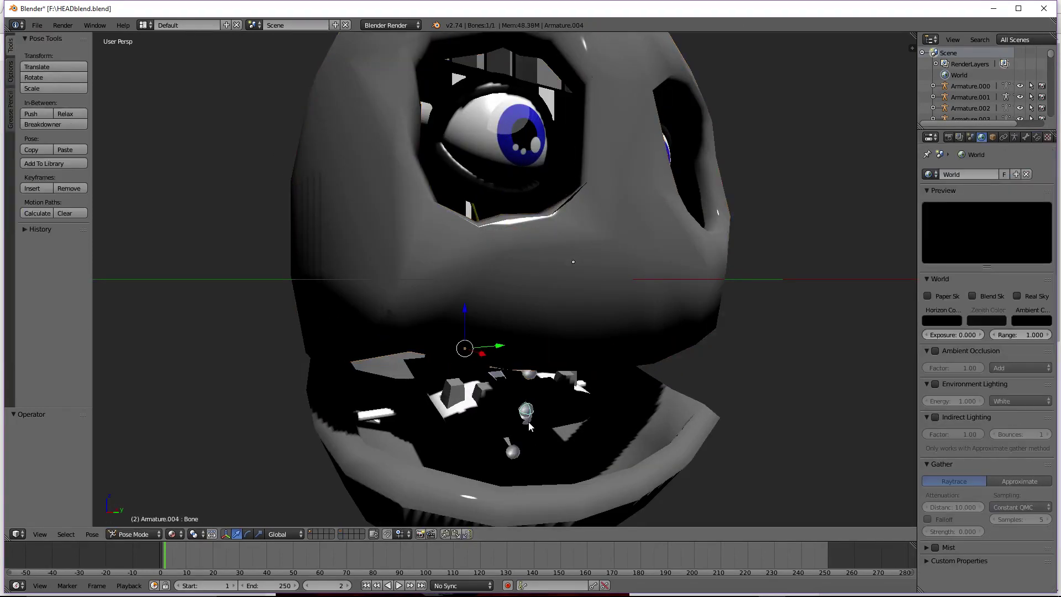
key(r)
key(y)
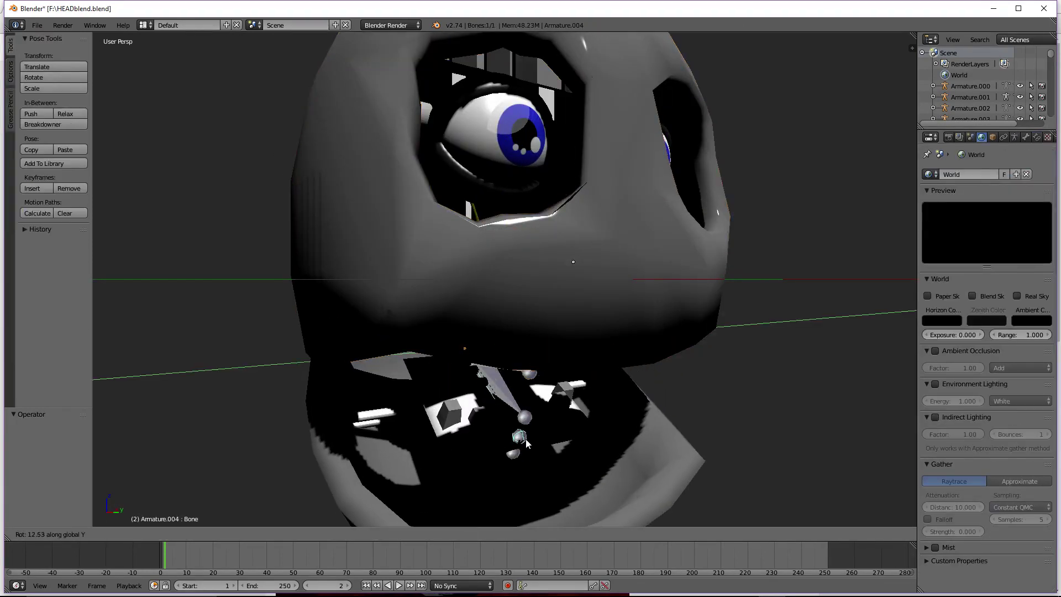
click(552, 425)
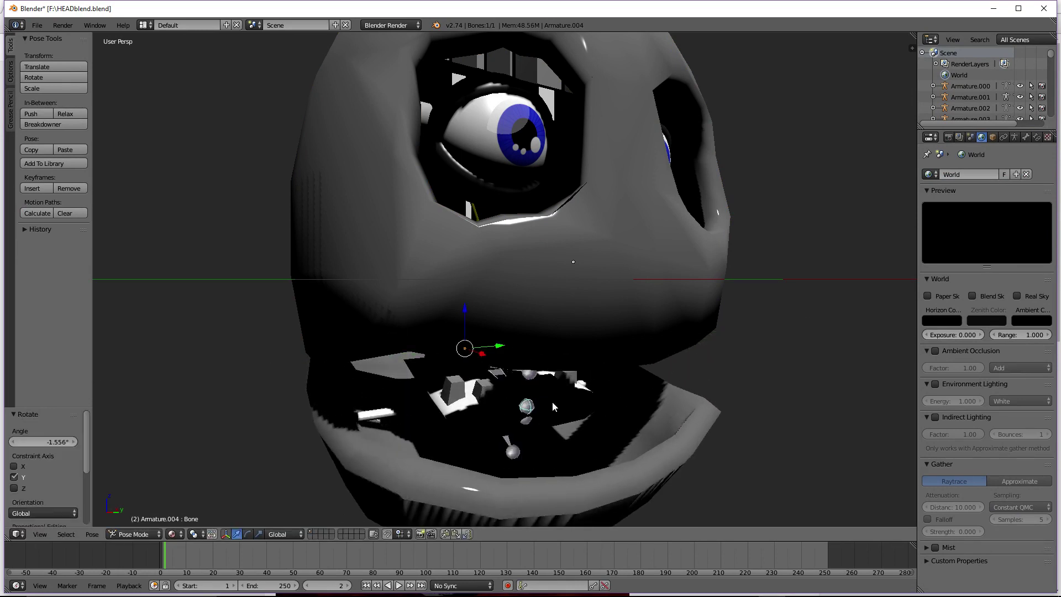
Start a new Blender file by reloading the start-up scene
scroll(555, 384, down, 3)
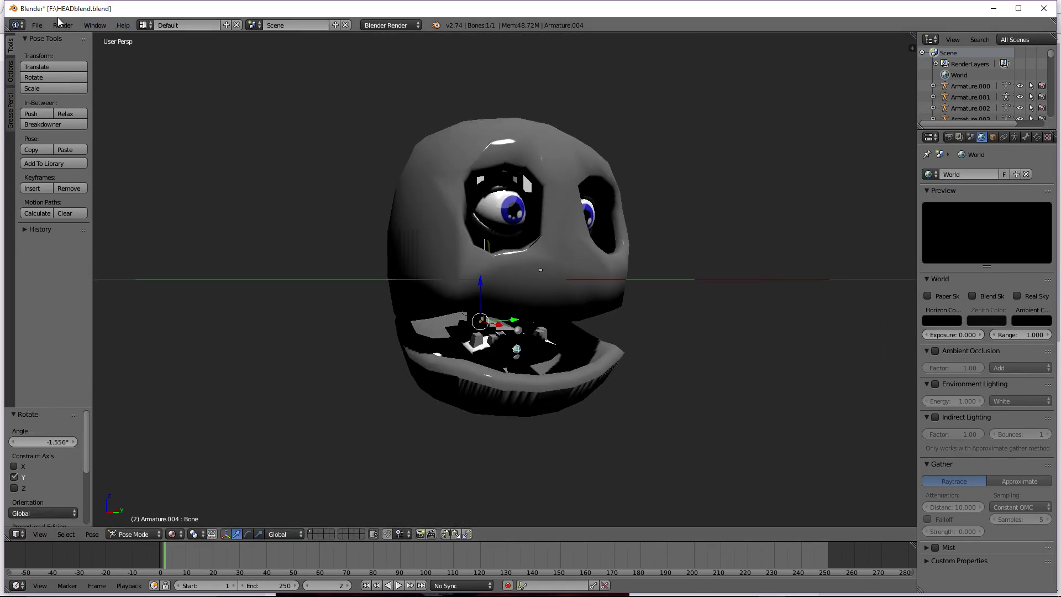
click(37, 25)
click(37, 24)
click(105, 38)
click(73, 48)
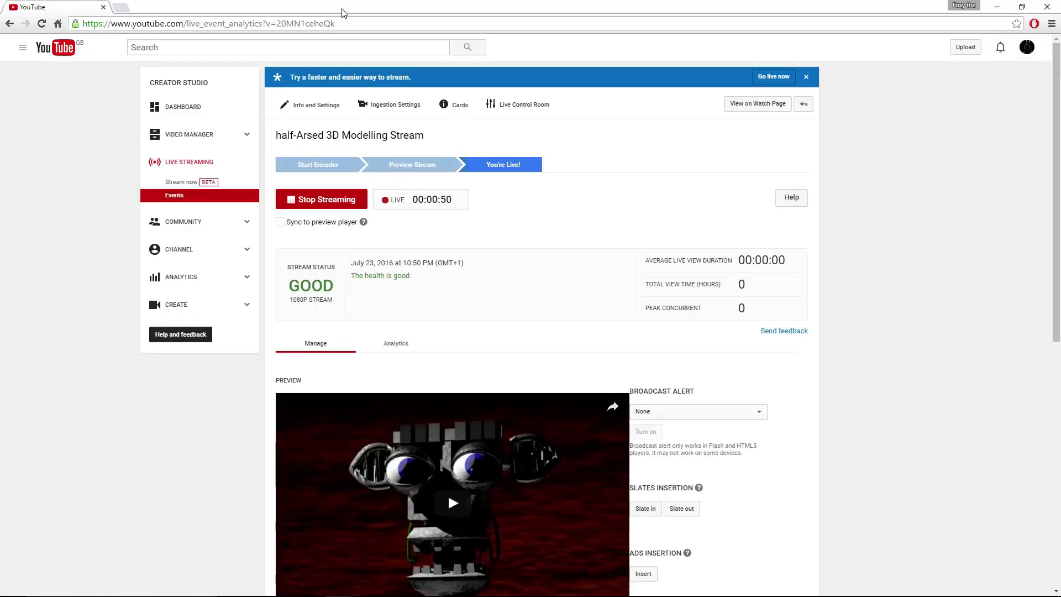
Open a new browser tab and pull it out into a separate window
click(123, 8)
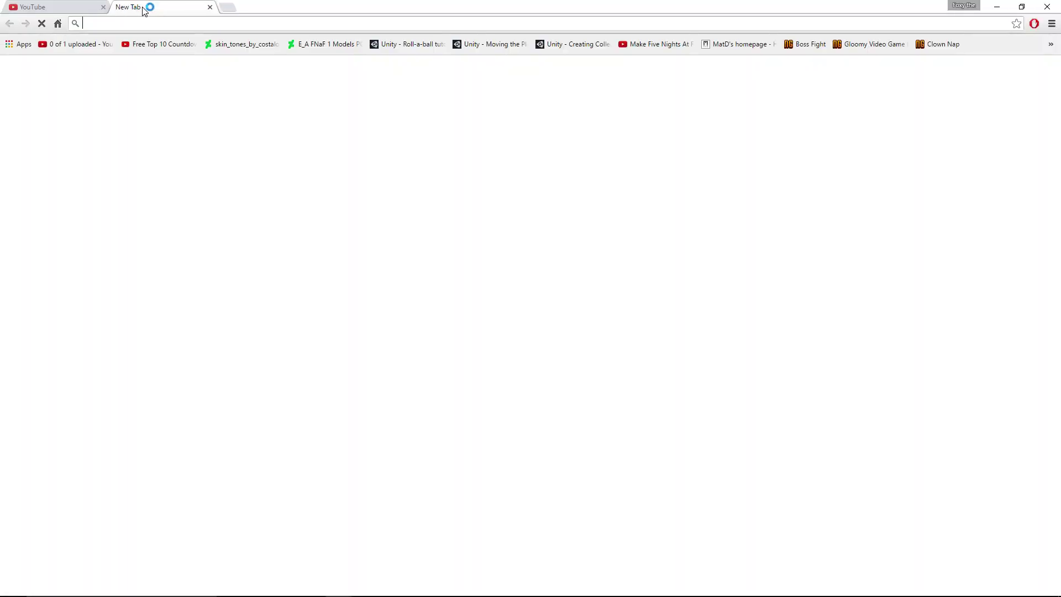
drag(143, 11, 1060, 149)
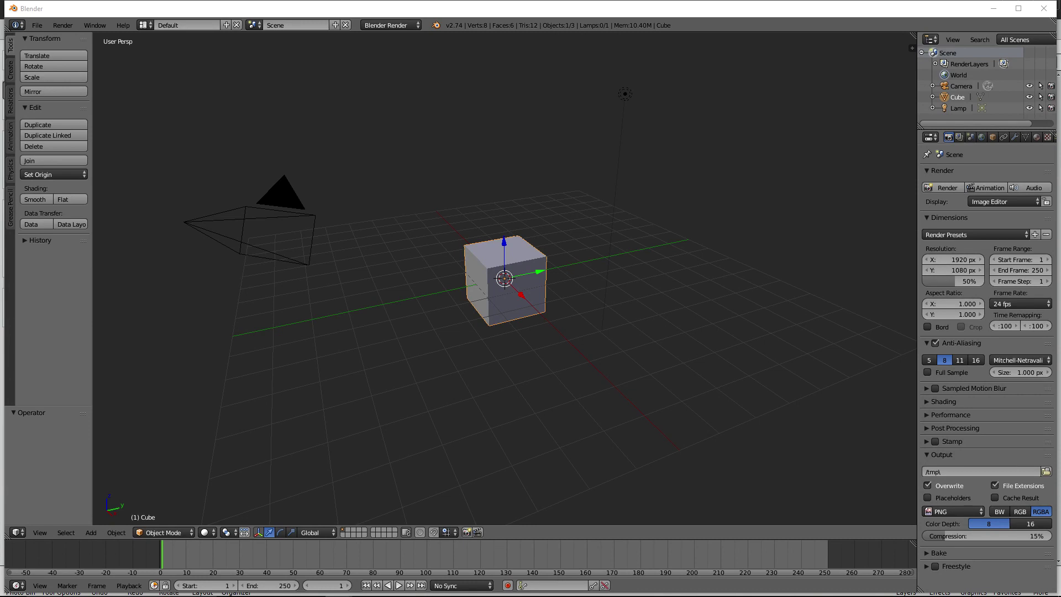
Switch to Photoshop Elements, create a new blank file and paste the copied endoskeleton image into it
mouse_move(366, 596)
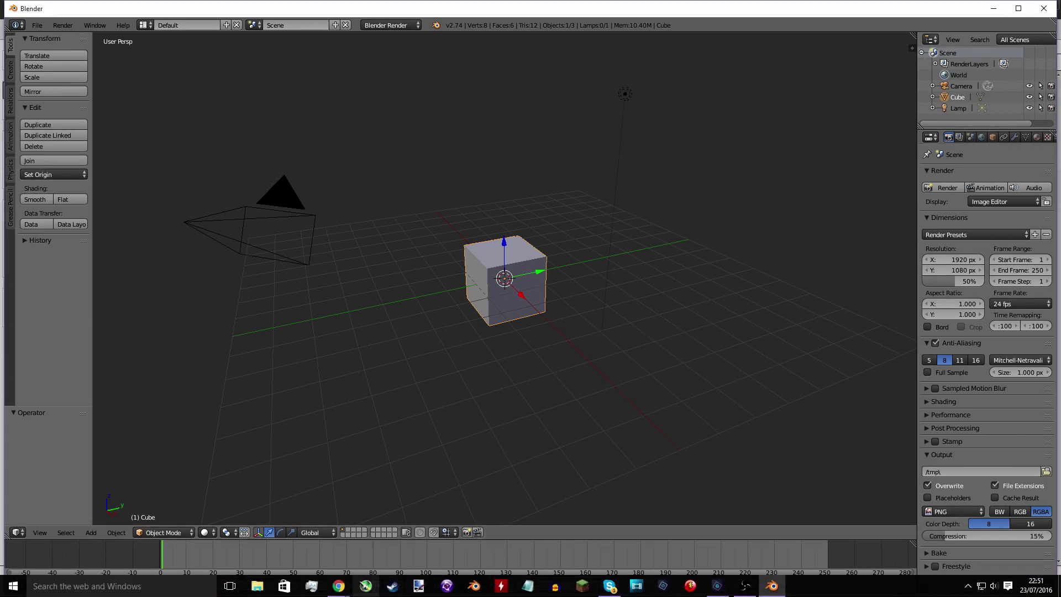
click(665, 587)
click(716, 585)
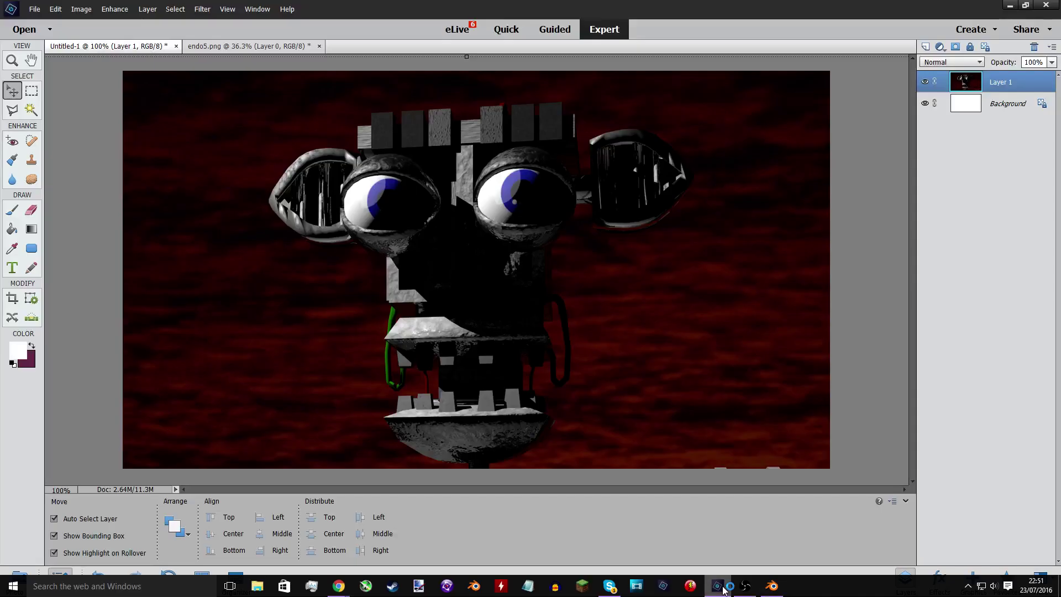
click(35, 10)
mouse_move(56, 18)
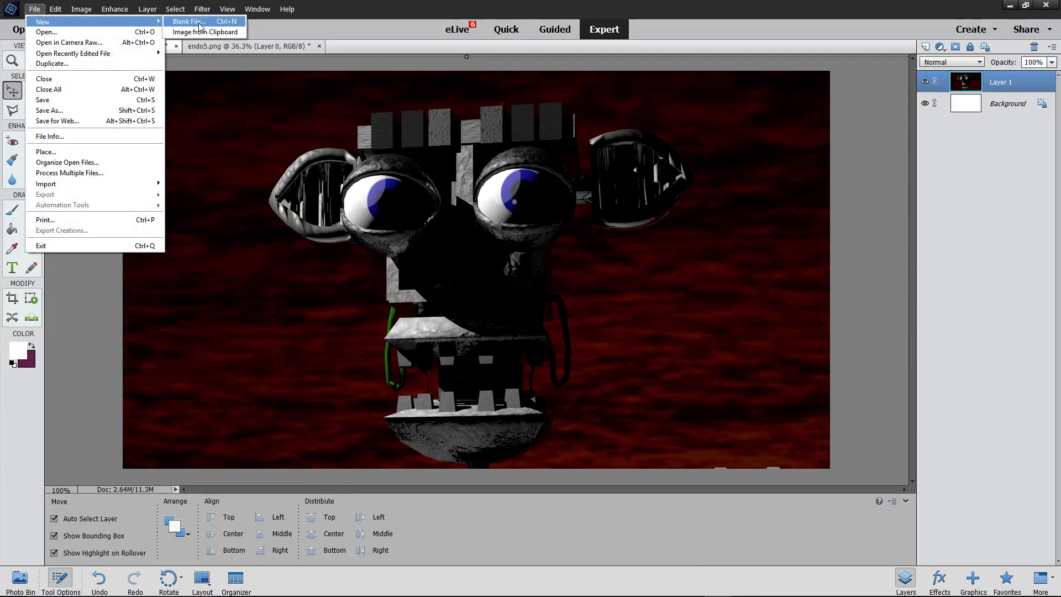
click(200, 23)
click(621, 160)
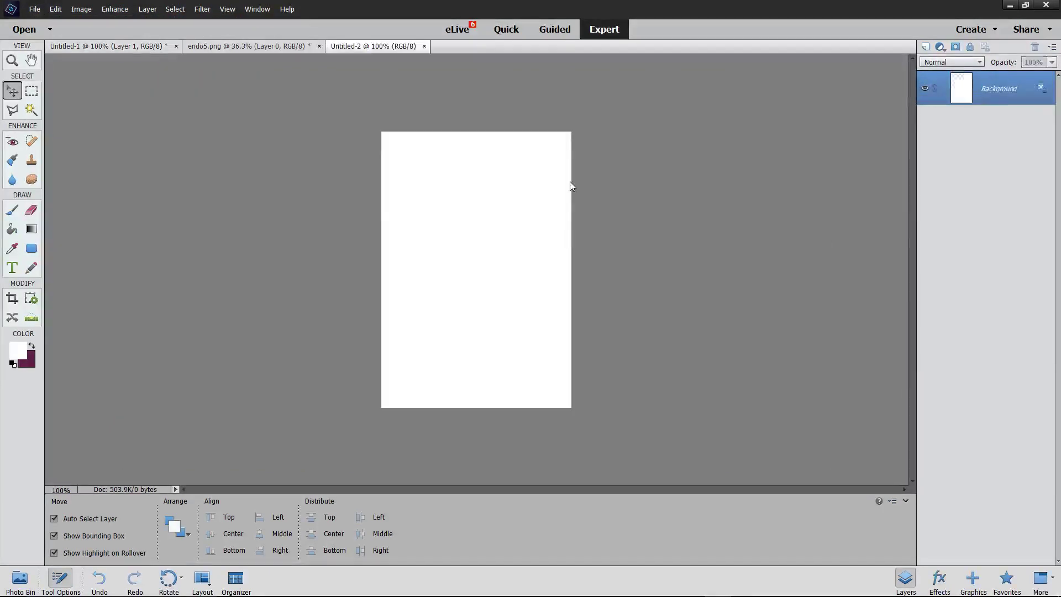
key(ctrl+v)
Try covering the upper part of the endoskeleton's head with a white rectangle shape, and undo it
alt+scroll(497, 218, up, 2)
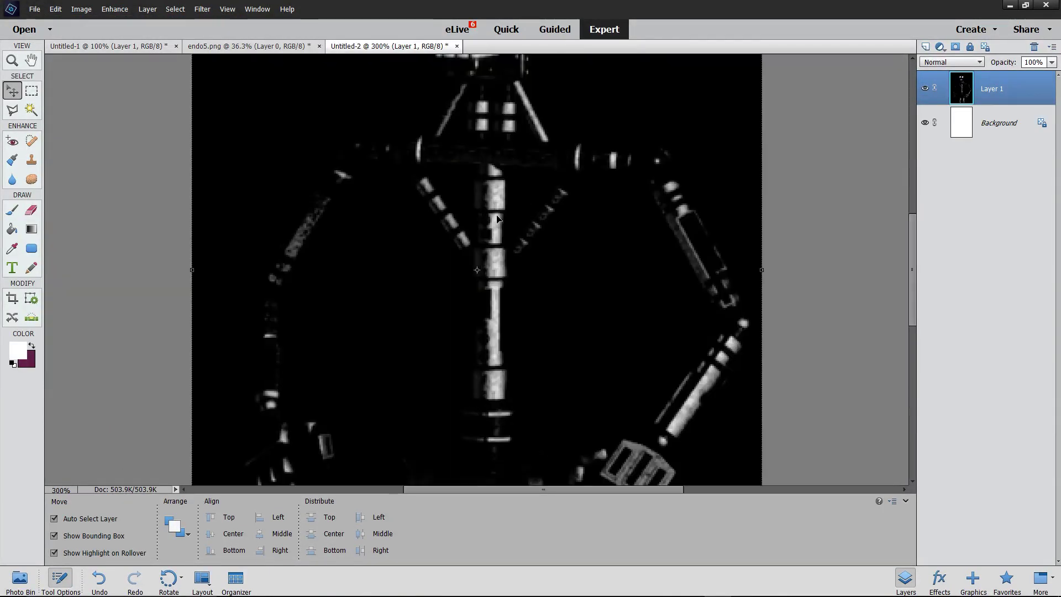
scroll(497, 218, up, 3)
scroll(499, 218, up, 1)
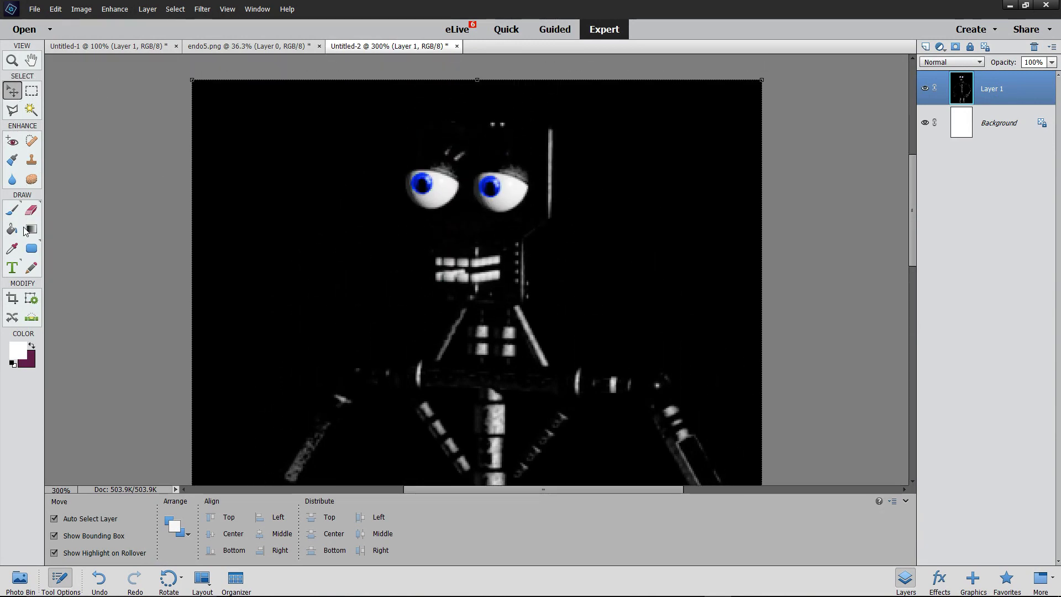
click(32, 249)
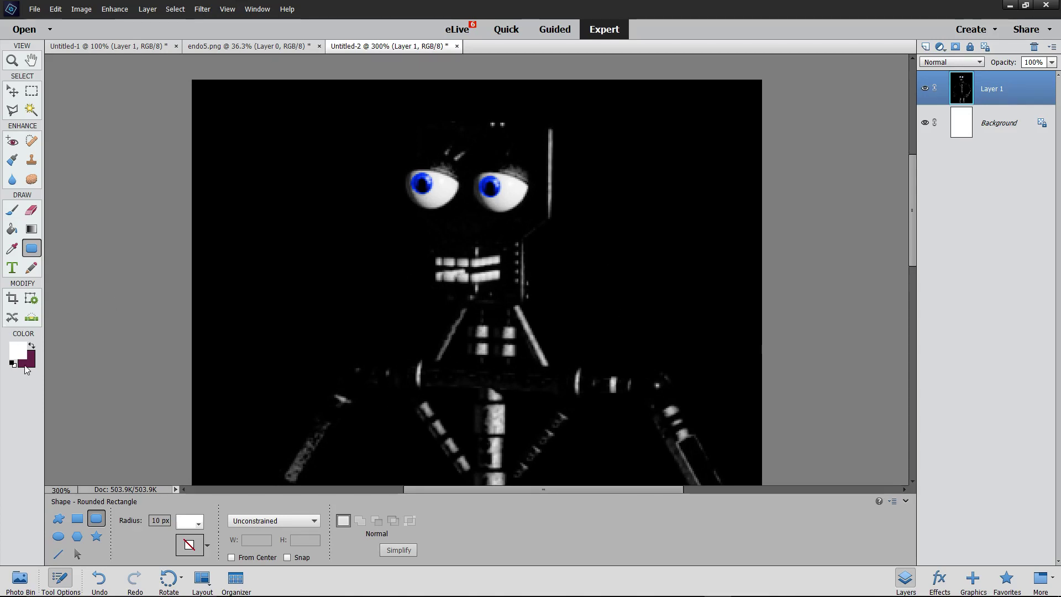
click(17, 350)
click(638, 162)
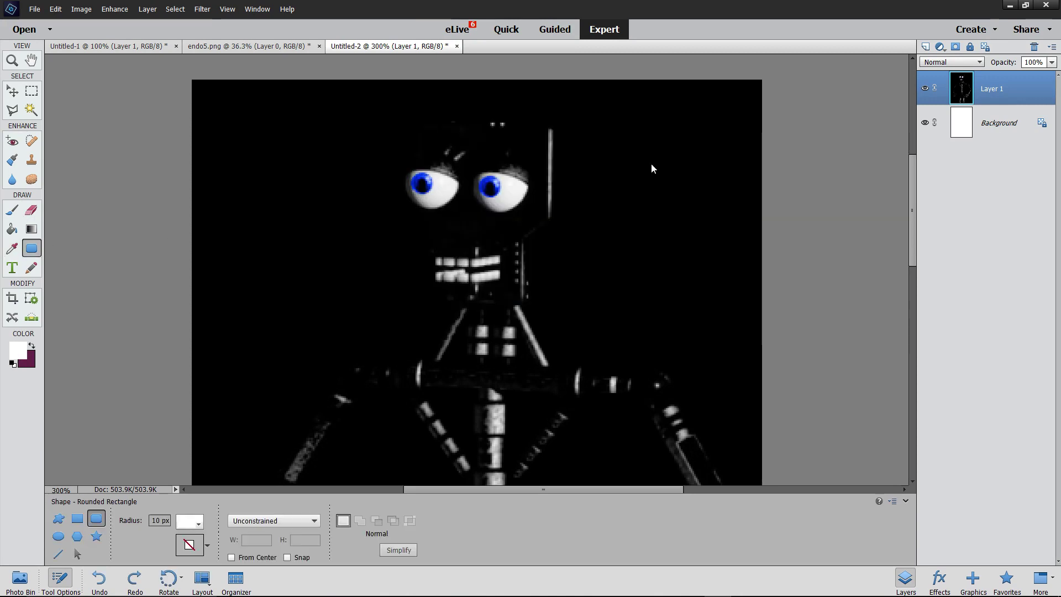
click(77, 518)
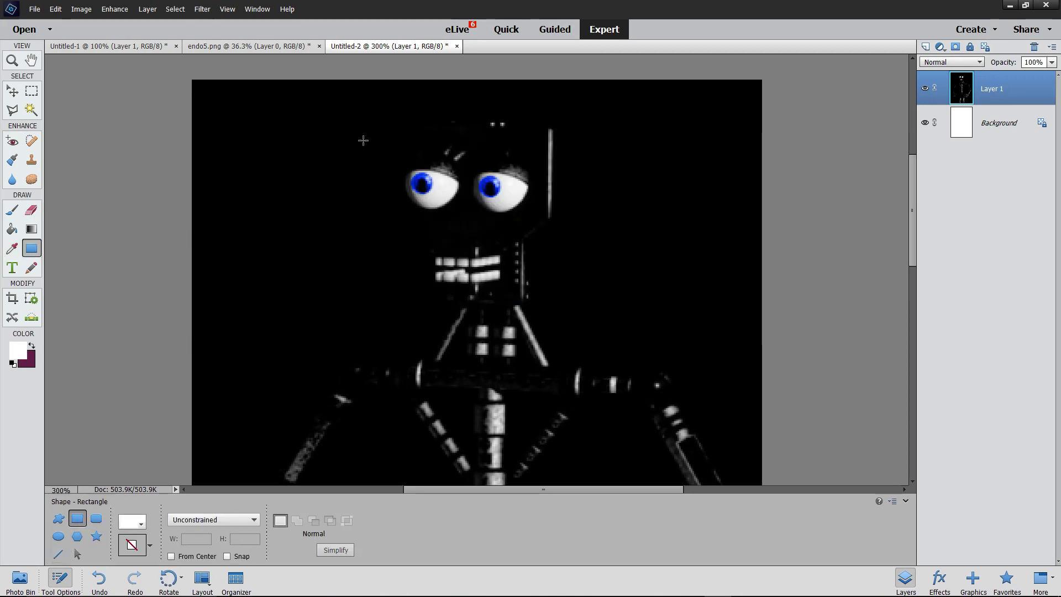
drag(399, 123, 550, 238)
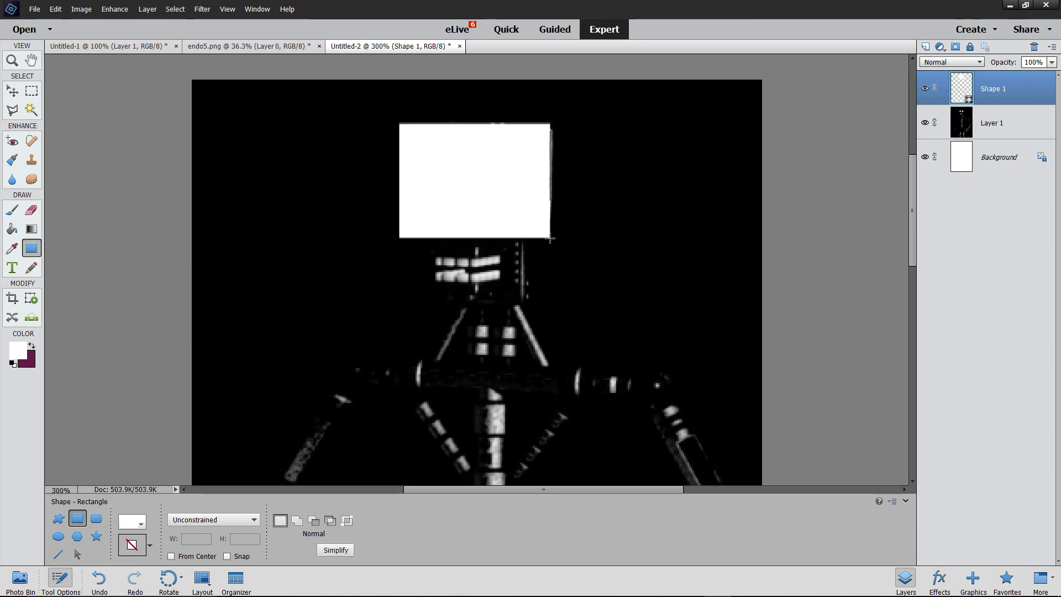
key(ctrl+z)
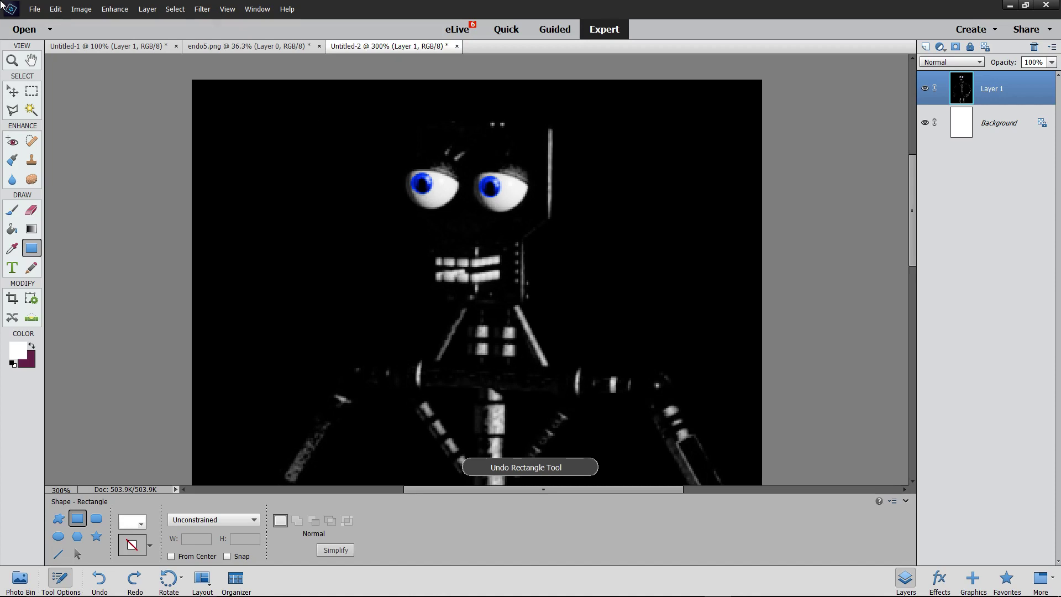
Begin saving the endoskeleton image under a new name, with PNG as the file format
click(31, 14)
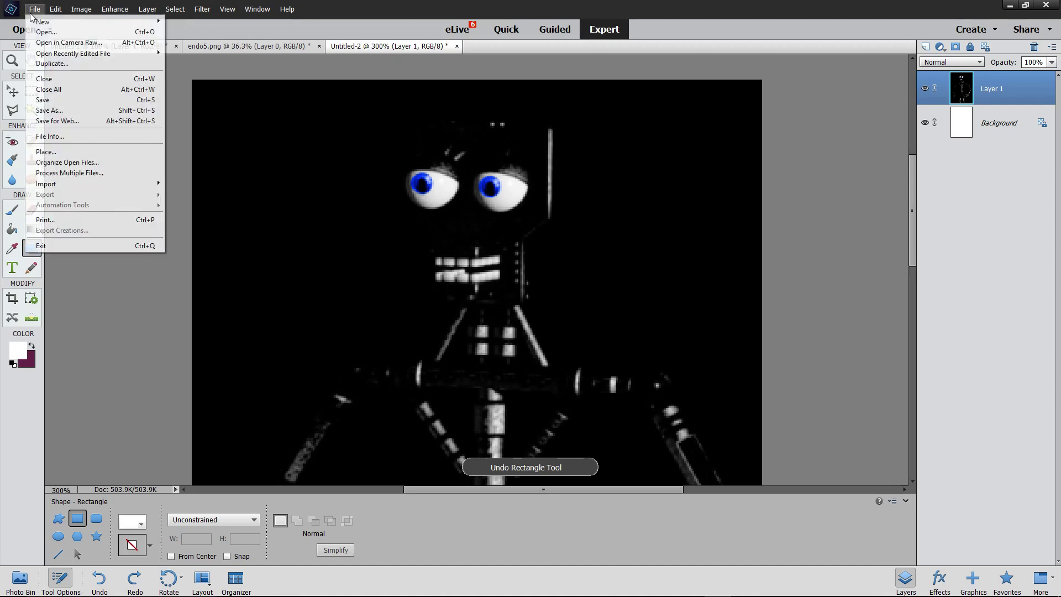
click(61, 111)
click(165, 257)
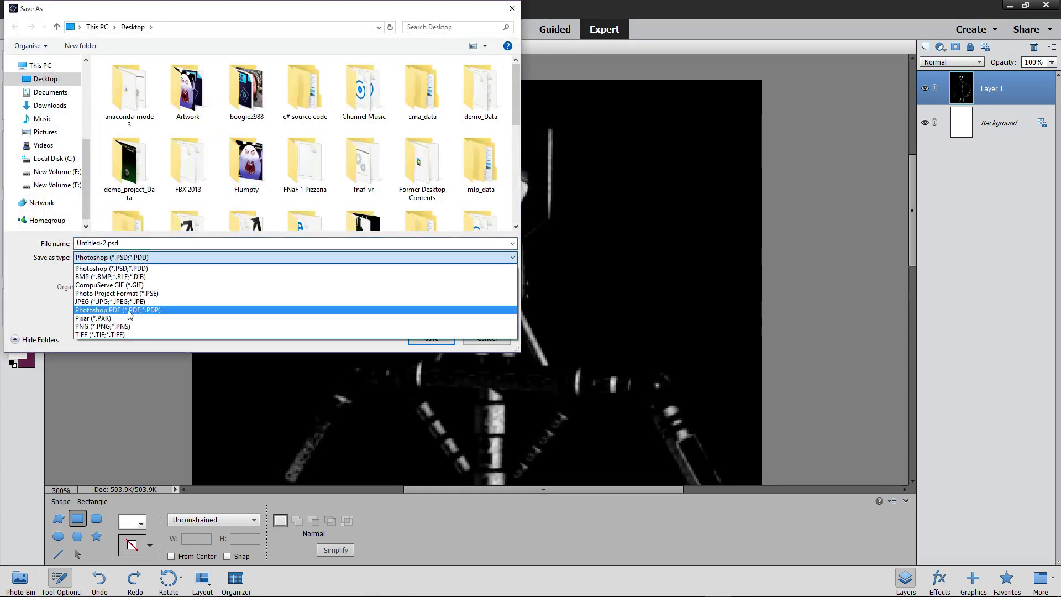
click(110, 322)
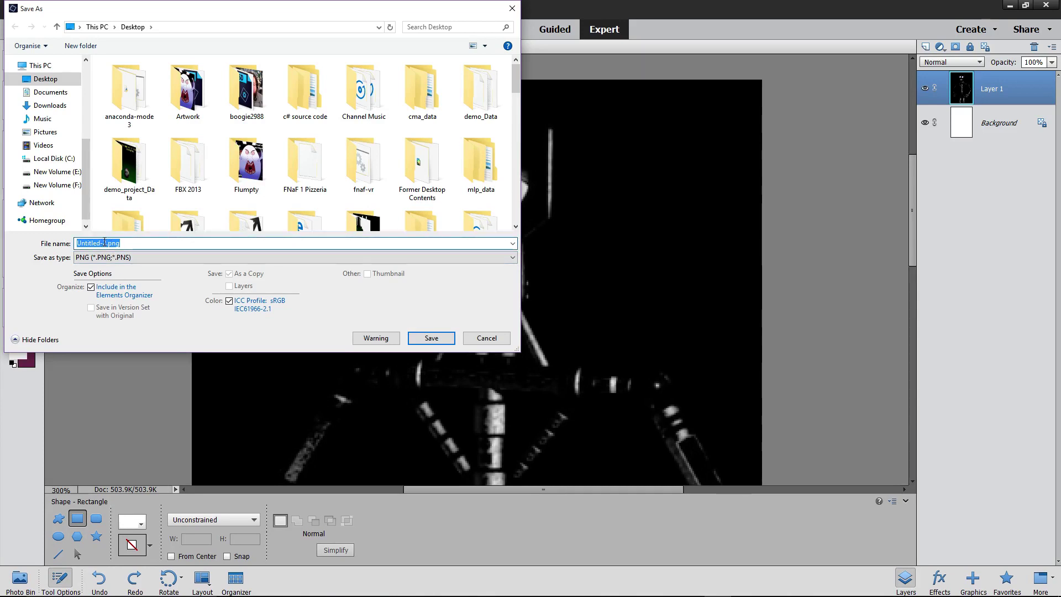
Name the image endoskullitongs.png and save it to the Desktop with the offered PNG options
click(105, 242)
double_click(105, 241)
click(106, 241)
drag(105, 241, 46, 244)
text(end)
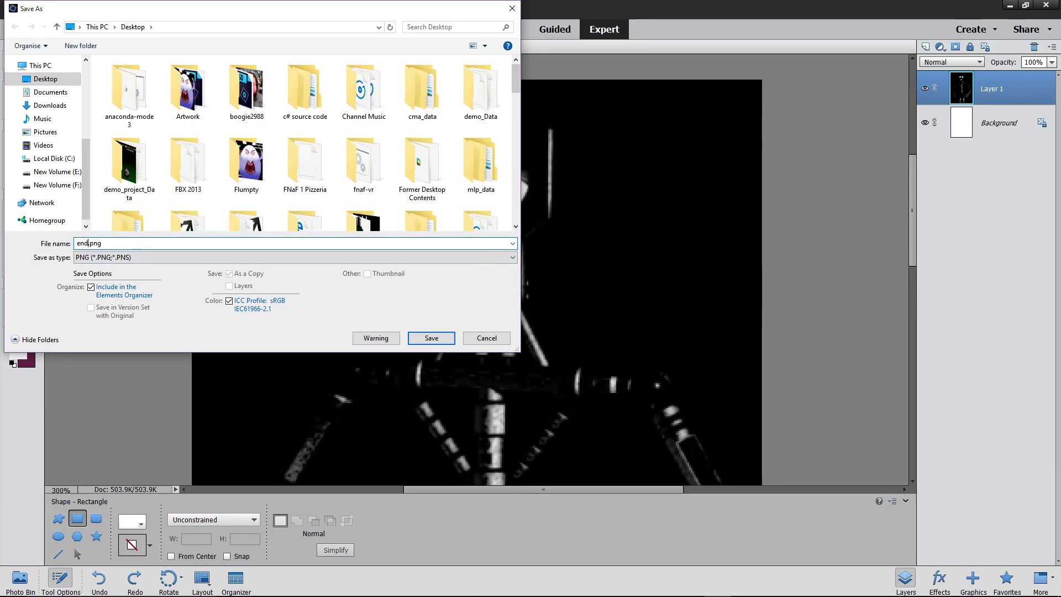
text(oskullitong)
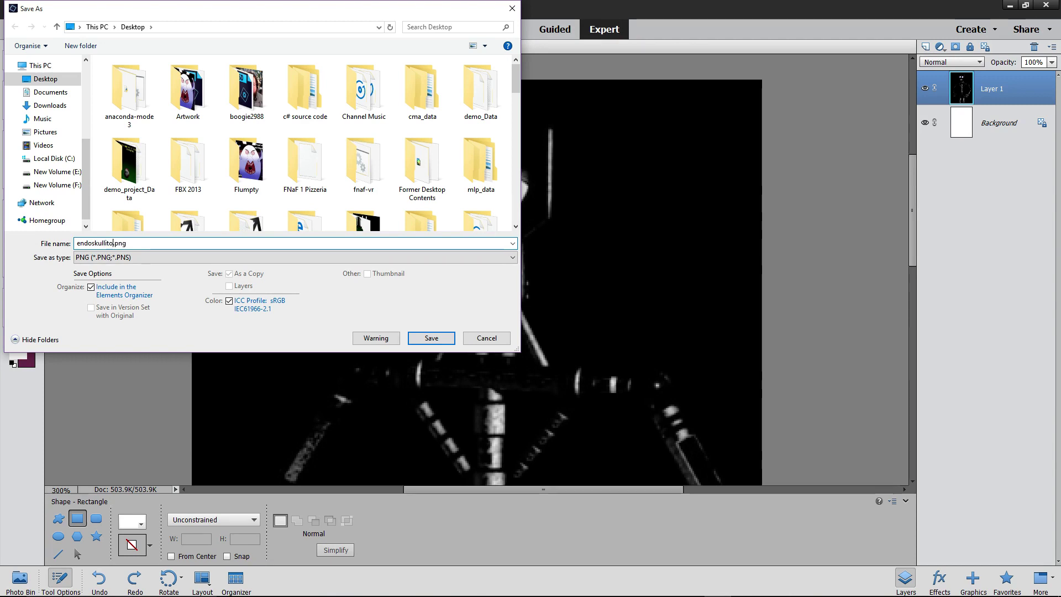
text(s)
click(426, 336)
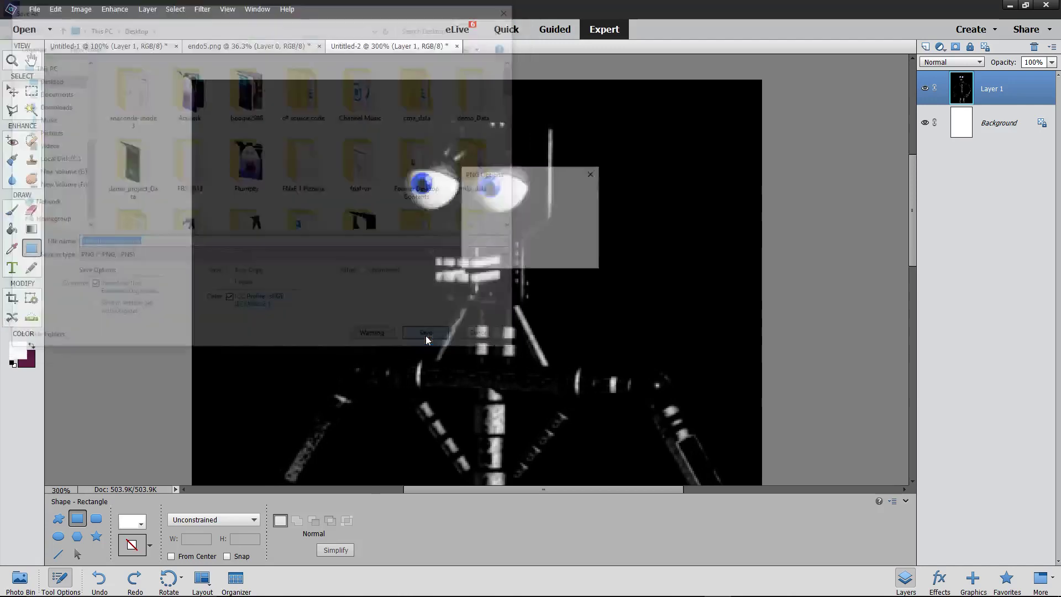
click(566, 196)
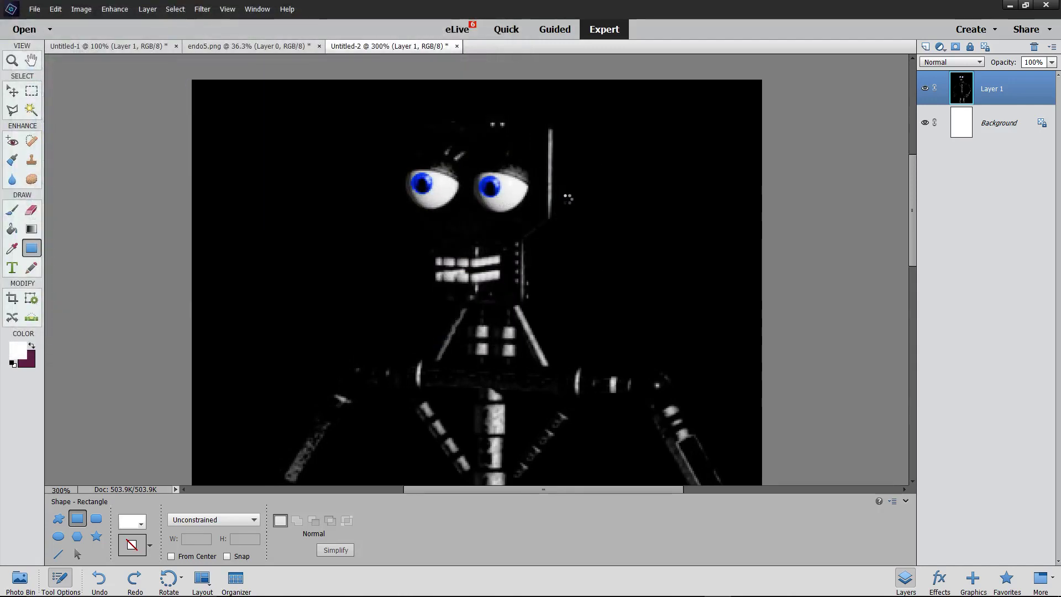
Switch back to Blender, add a mesh plane and rotate it 90° around the Y axis
key(alt+Tab)
scroll(485, 246, down, 5)
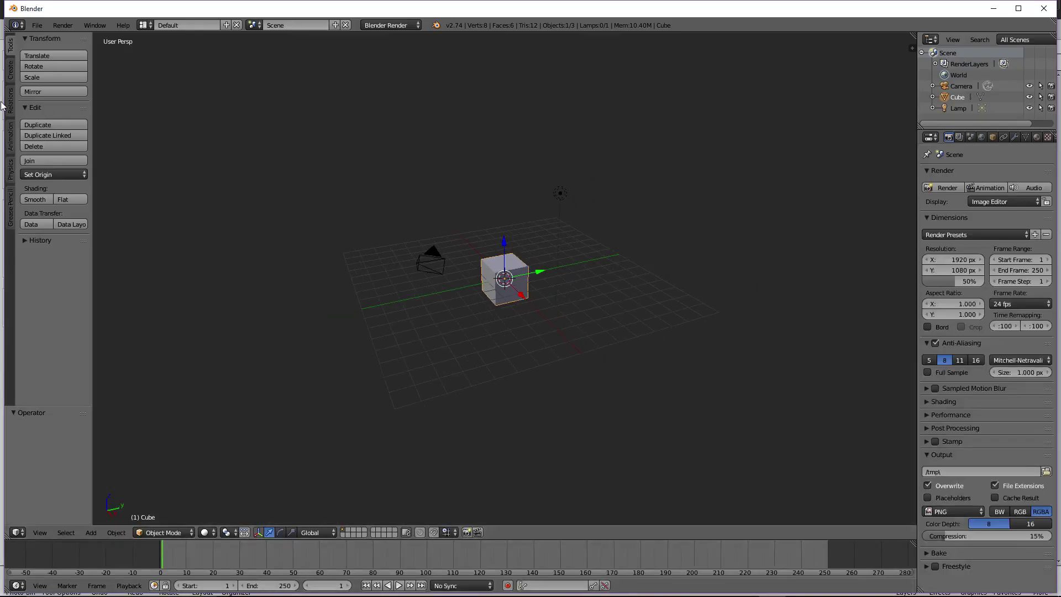
click(11, 70)
click(58, 66)
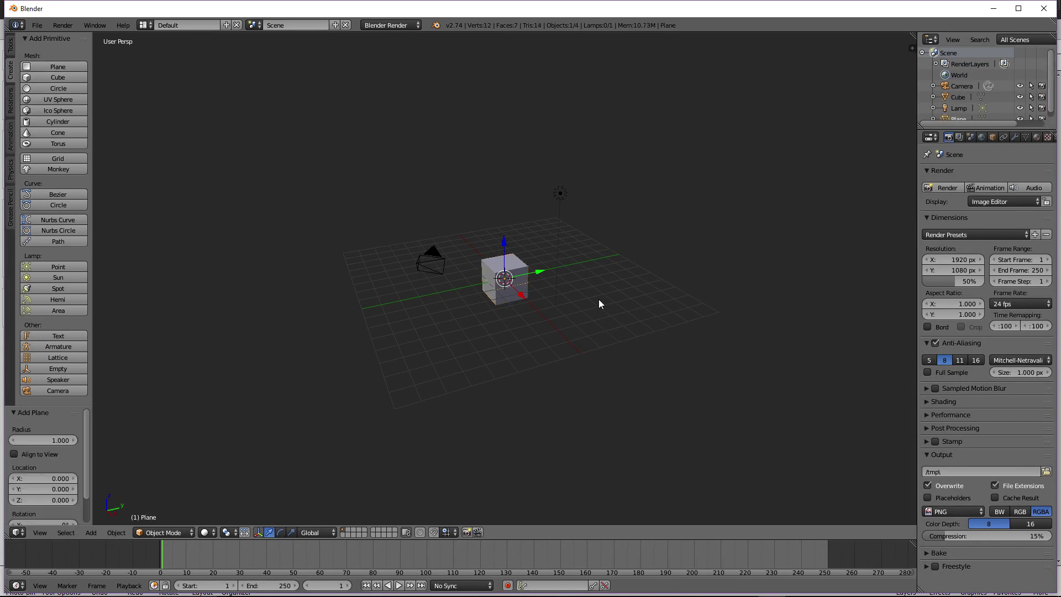
text(ry90)
key(Return)
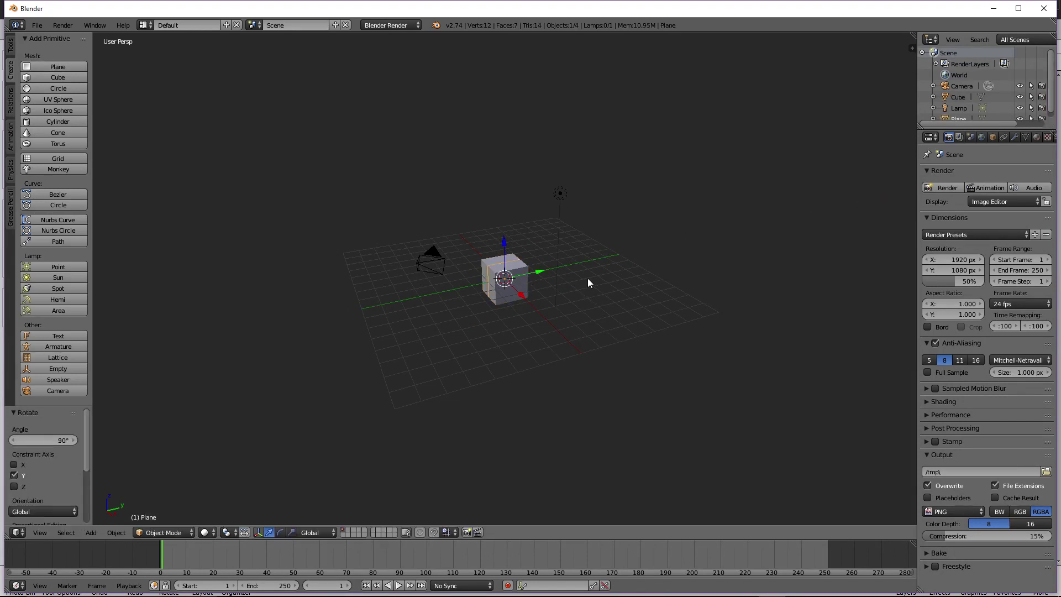
Enlarge the plane and move it about -5.89 along X and about 3.79 along Y
key(s)
click(661, 272)
key(g)
key(x)
click(503, 237)
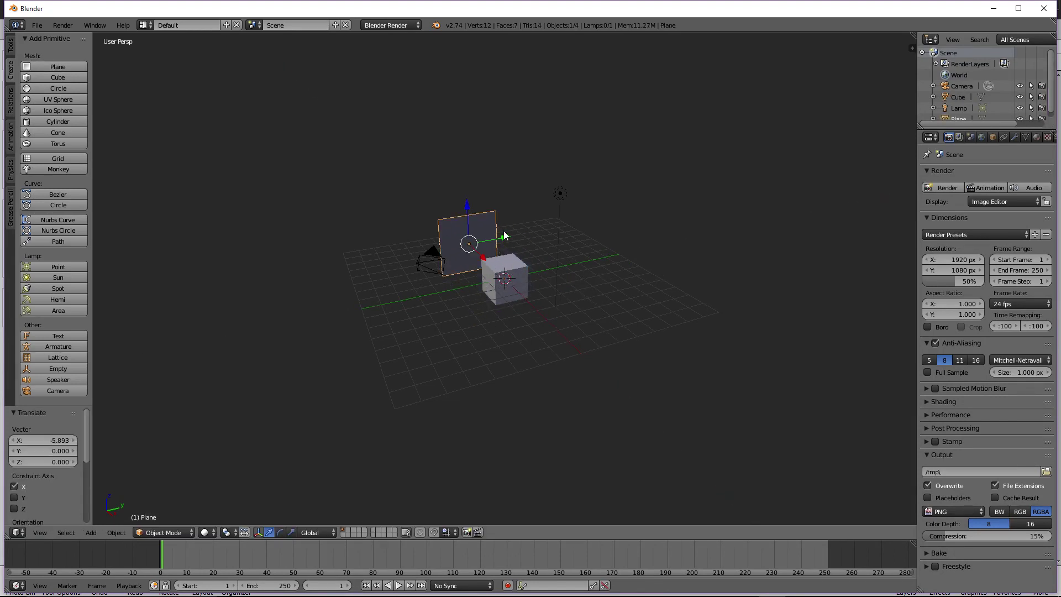
key(g)
key(y)
click(548, 226)
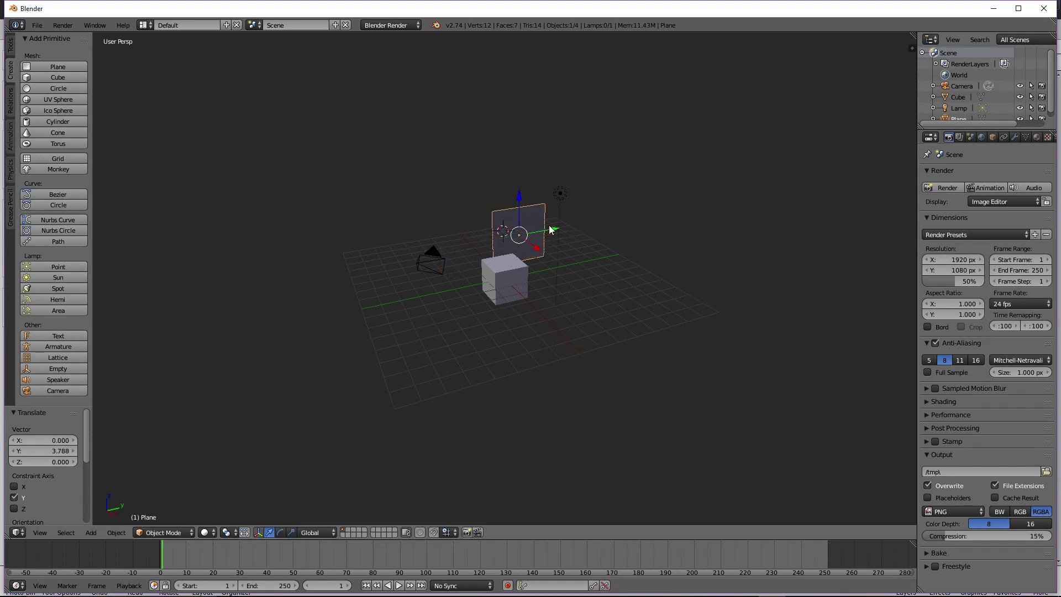
Create a new world texture and load endoskullitongs.png from the Desktop as its image
scroll(548, 227, up, 3)
scroll(567, 201, up, 2)
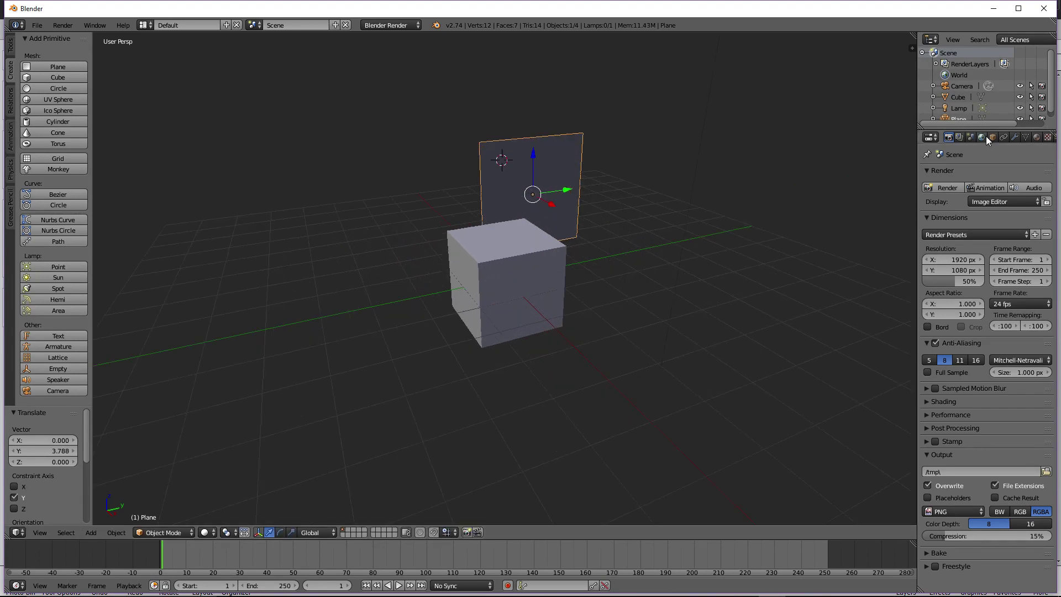
click(1046, 137)
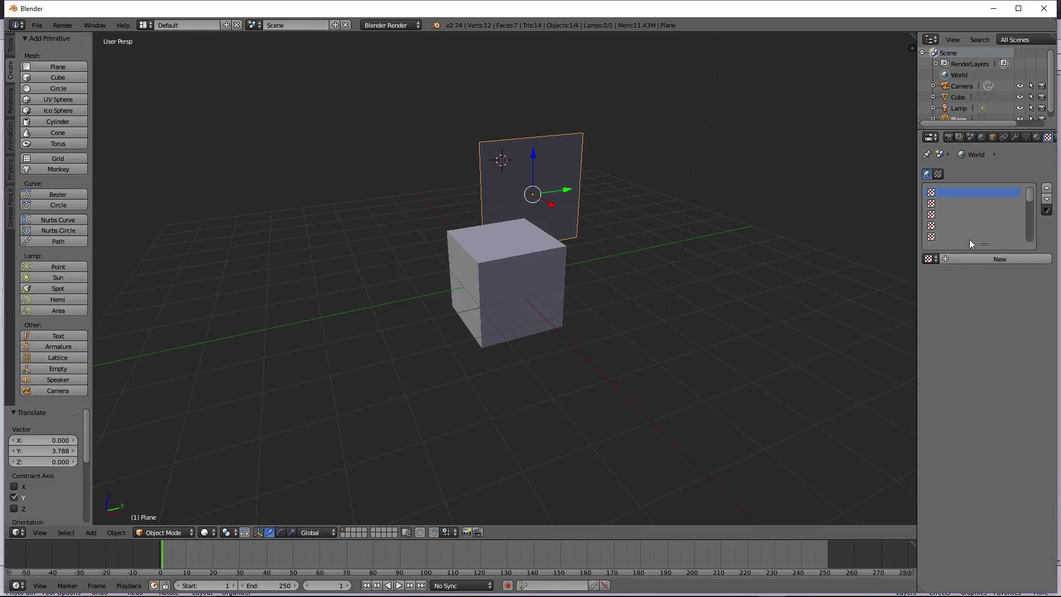
click(980, 259)
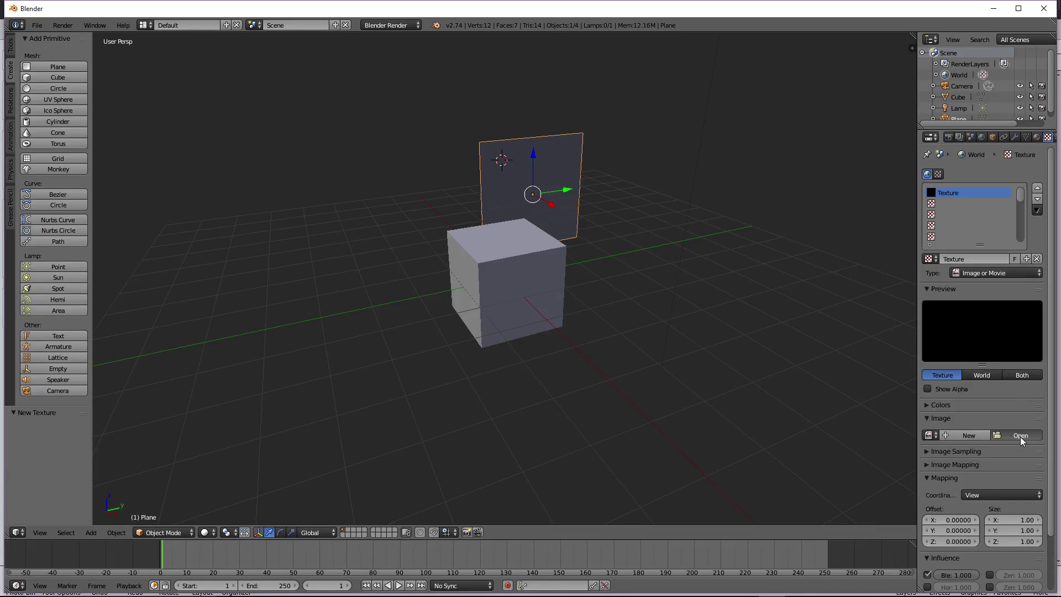
click(1020, 435)
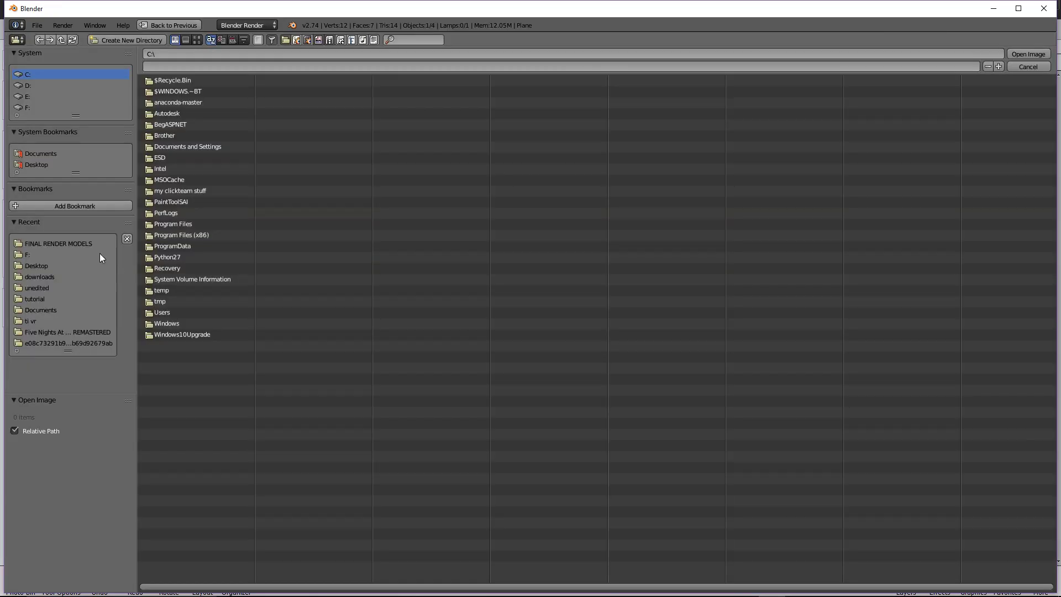
click(39, 165)
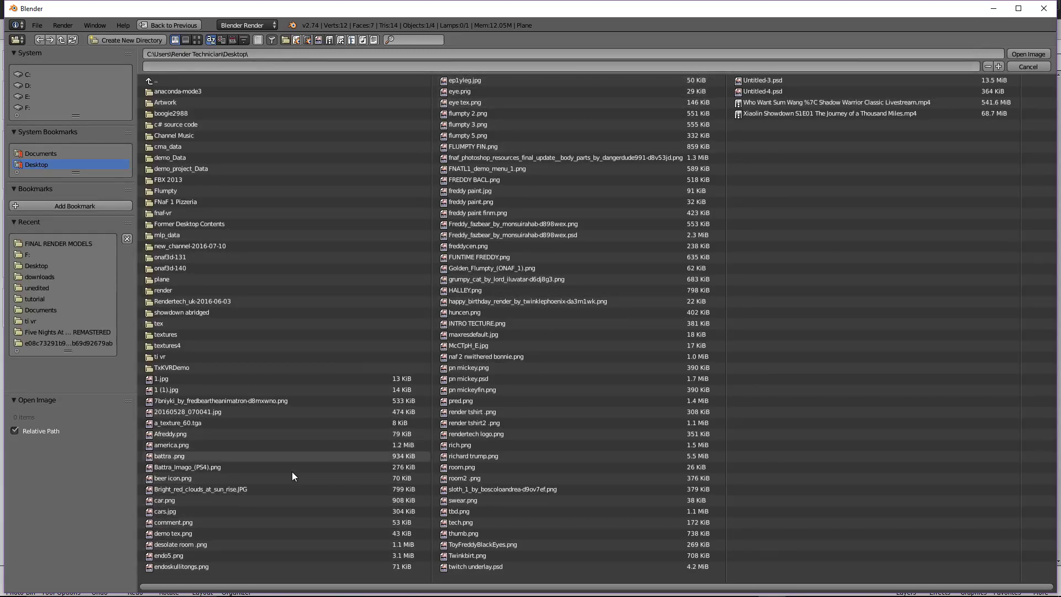
double_click(247, 564)
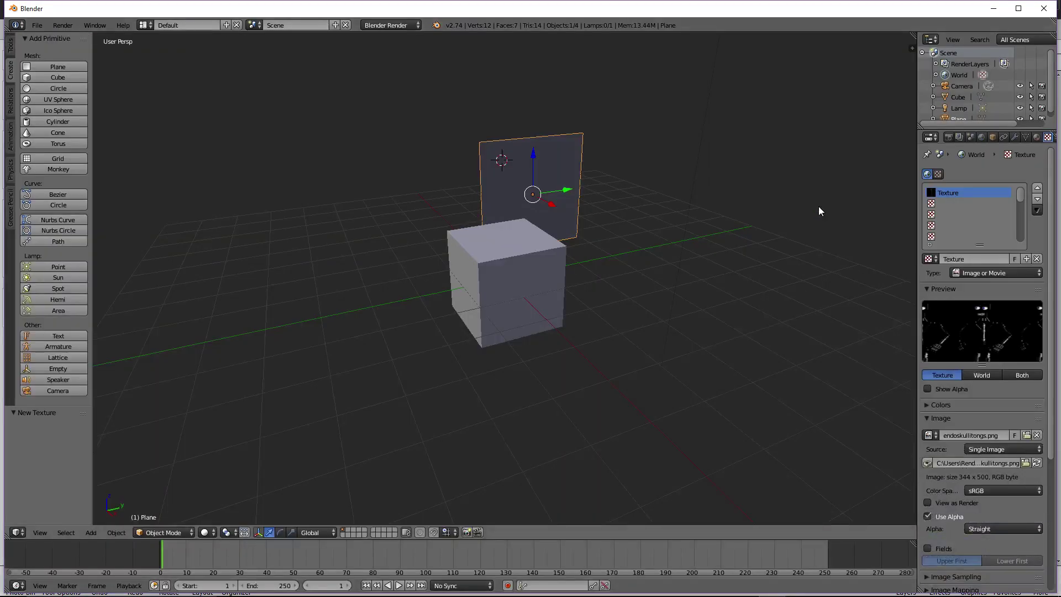
Set the viewport shading to Material and give the plane a new material
click(208, 531)
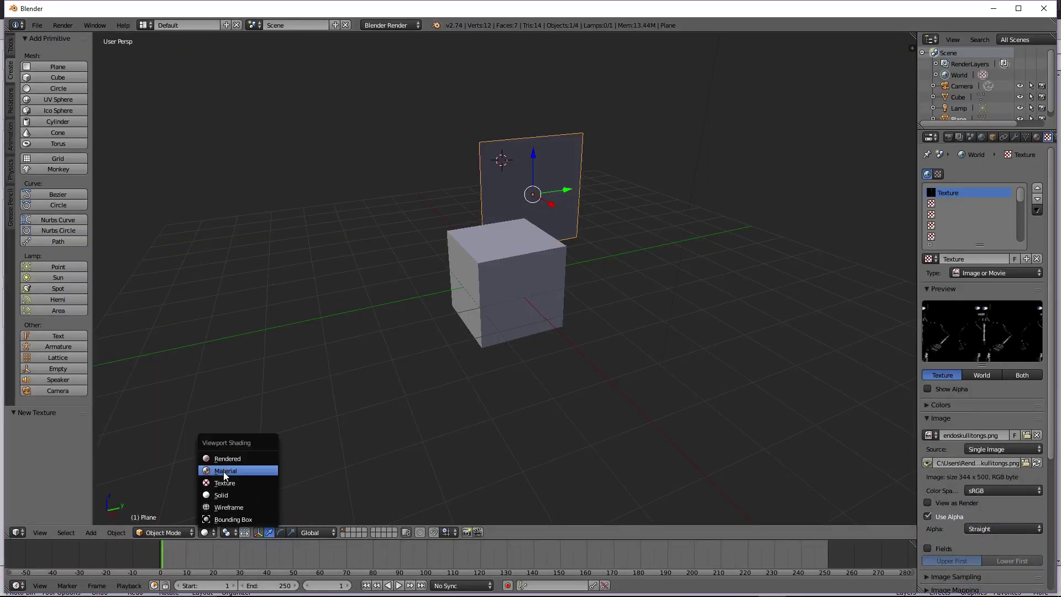
click(223, 471)
click(1036, 138)
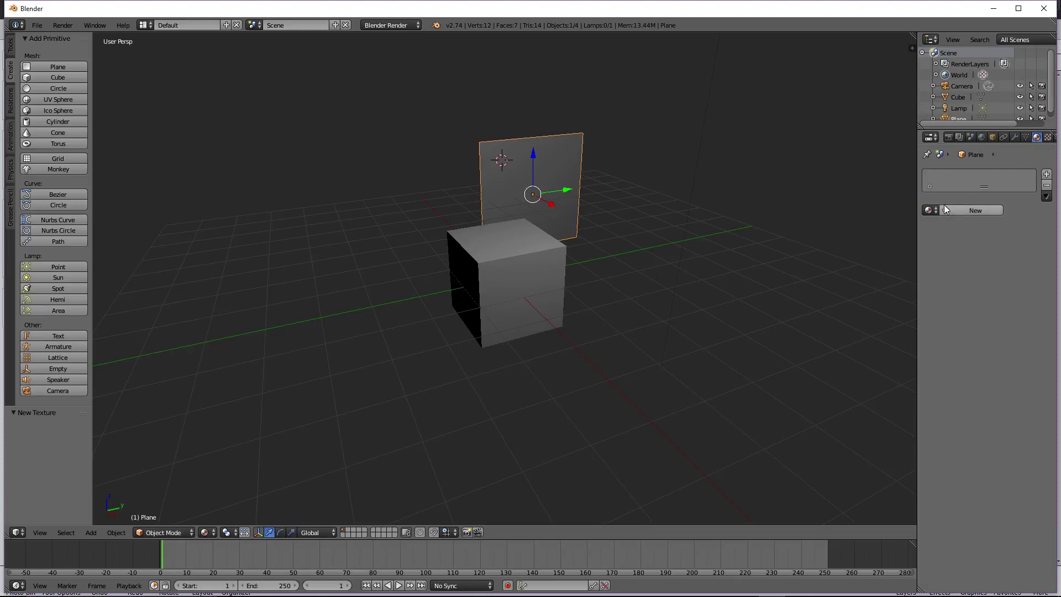
click(971, 210)
Add a texture to the plane's material and replace it with the existing Texture that holds endoskullitongs.png
click(1047, 137)
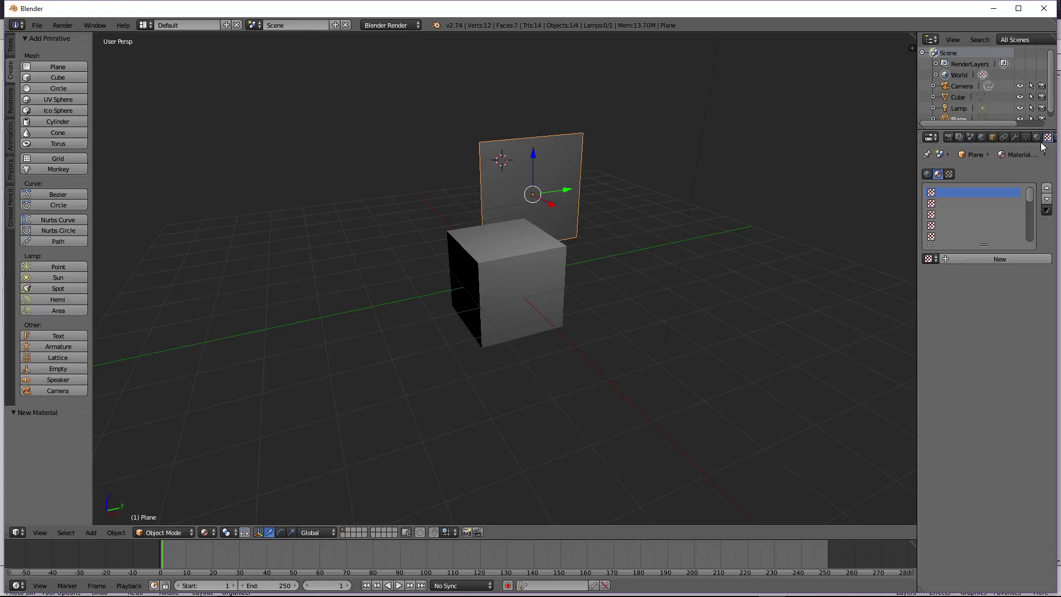
click(996, 261)
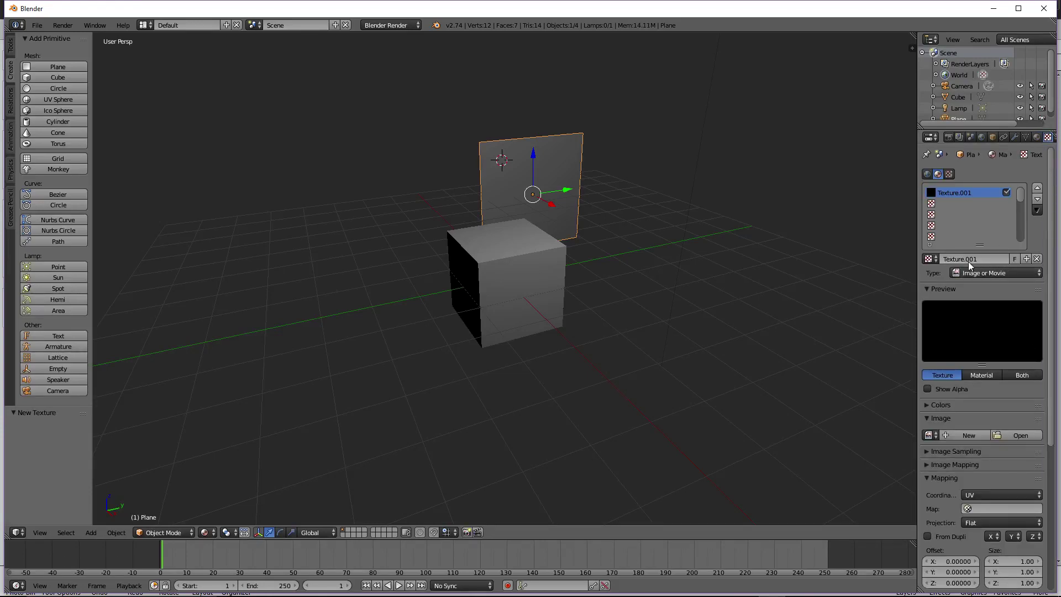
click(931, 259)
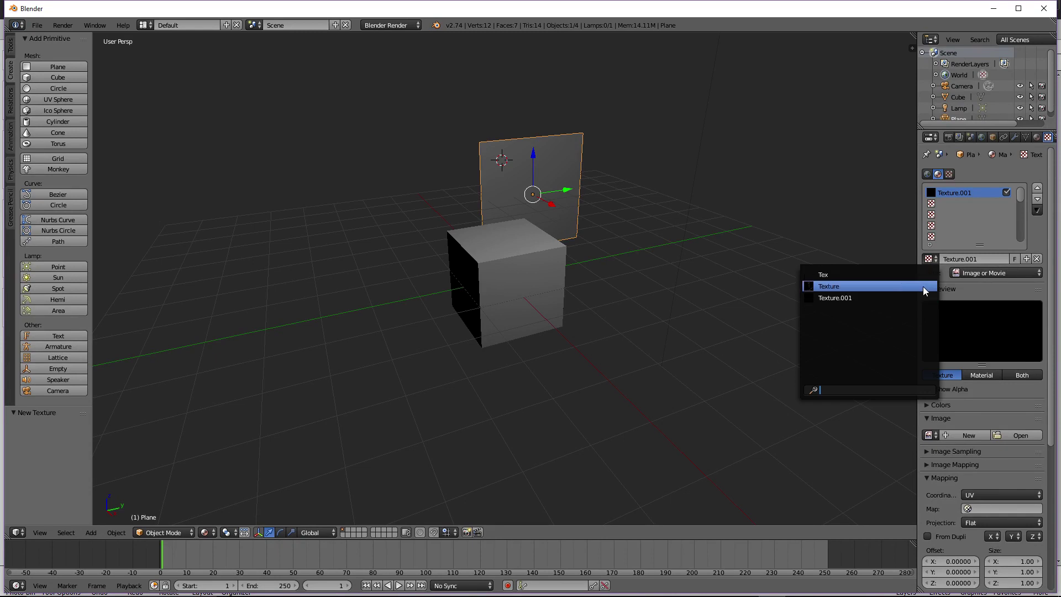
click(926, 286)
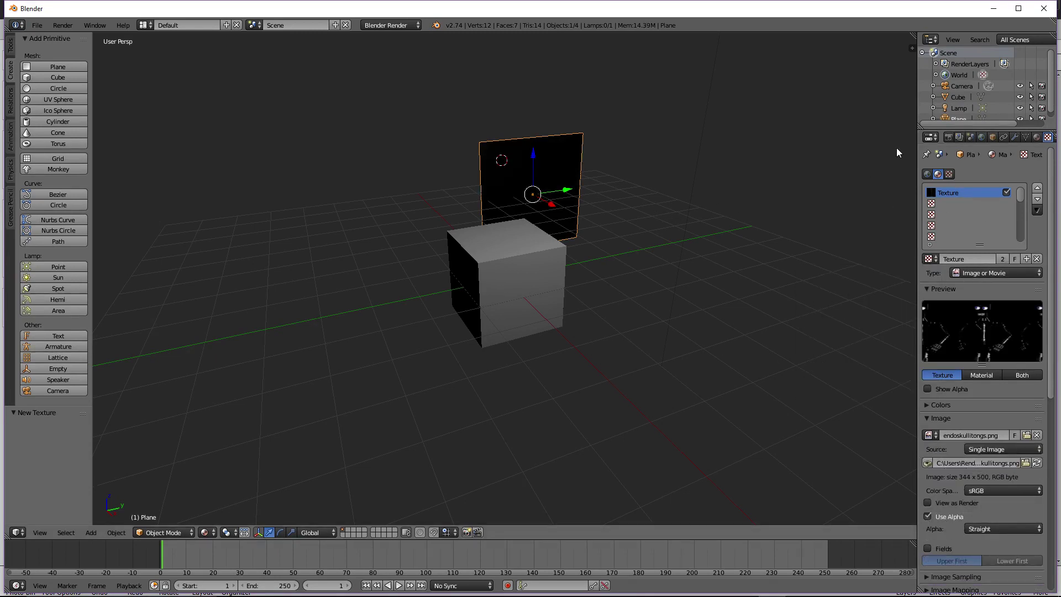
click(1036, 137)
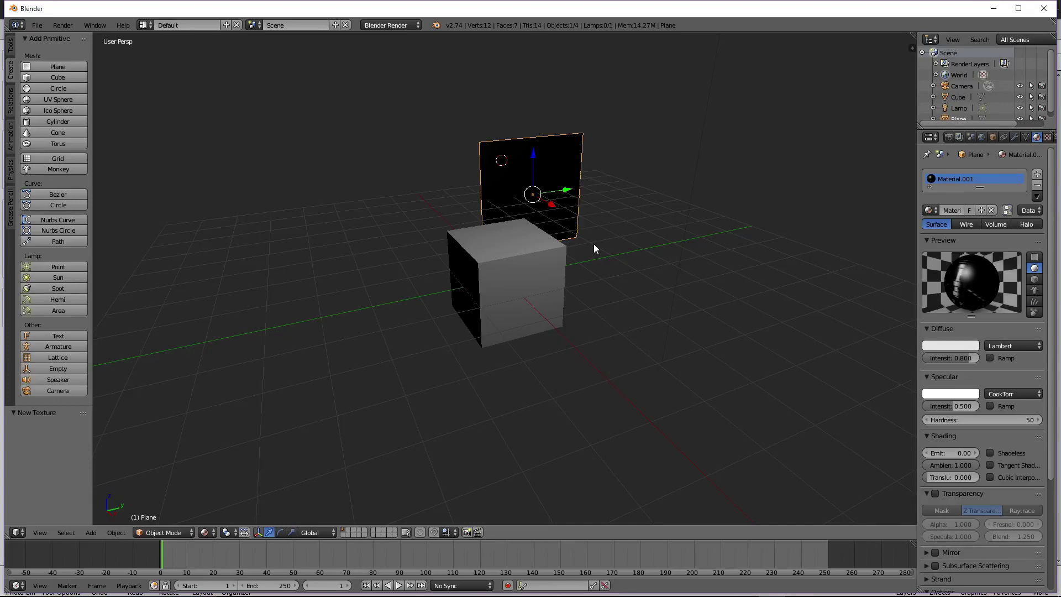
Move the plane about -2.59 along Y and the lamp about -2.89 along X
drag(564, 190, 506, 205)
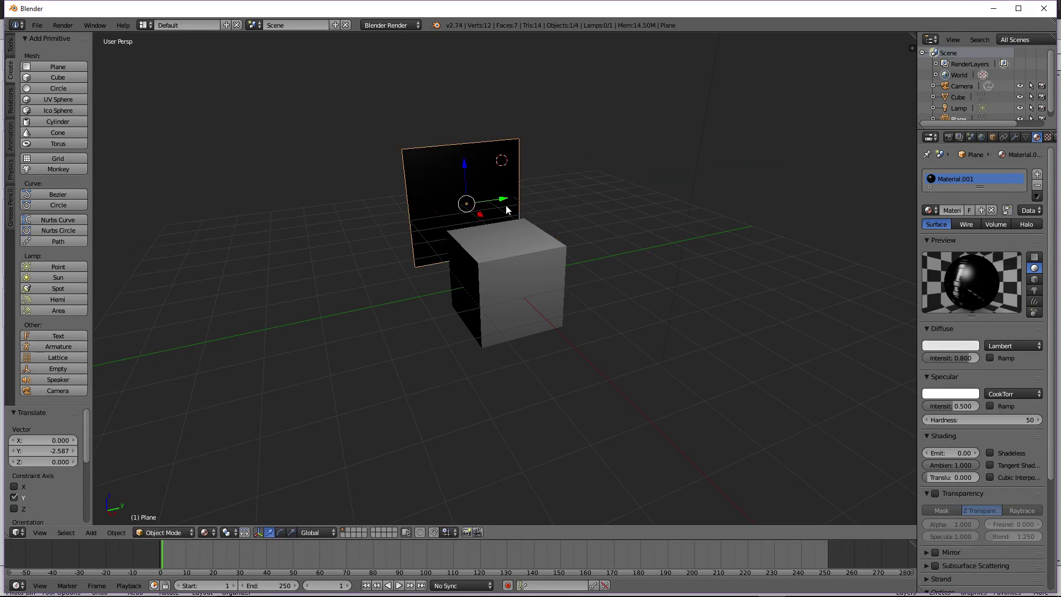
middle_drag(505, 204, 520, 212)
right_click(581, 258)
drag(607, 297, 542, 254)
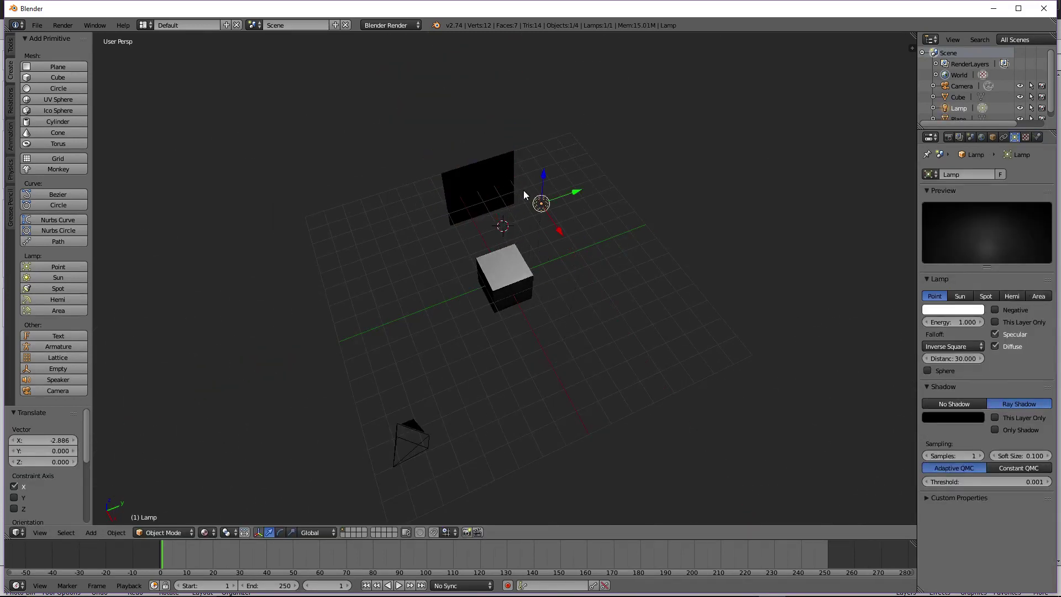
Move the plane about 3.98 along X, closer to the cube
middle_drag(515, 187, 493, 179)
right_click(494, 179)
drag(495, 234, 536, 266)
scroll(565, 216, up, 3)
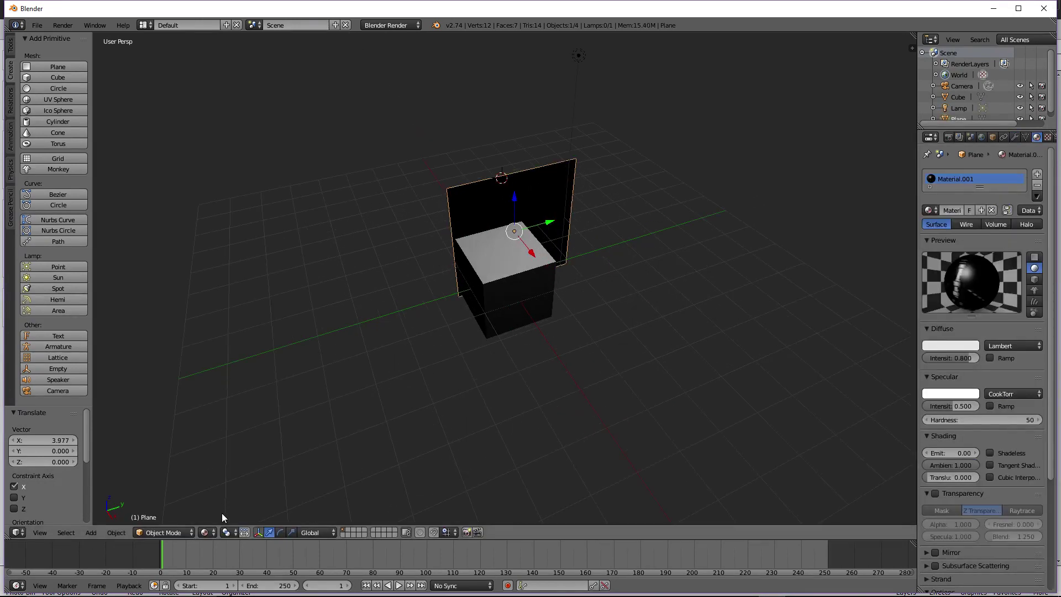
Preview the textured plane in Rendered shading and return the viewport to Material shading
click(205, 532)
click(232, 455)
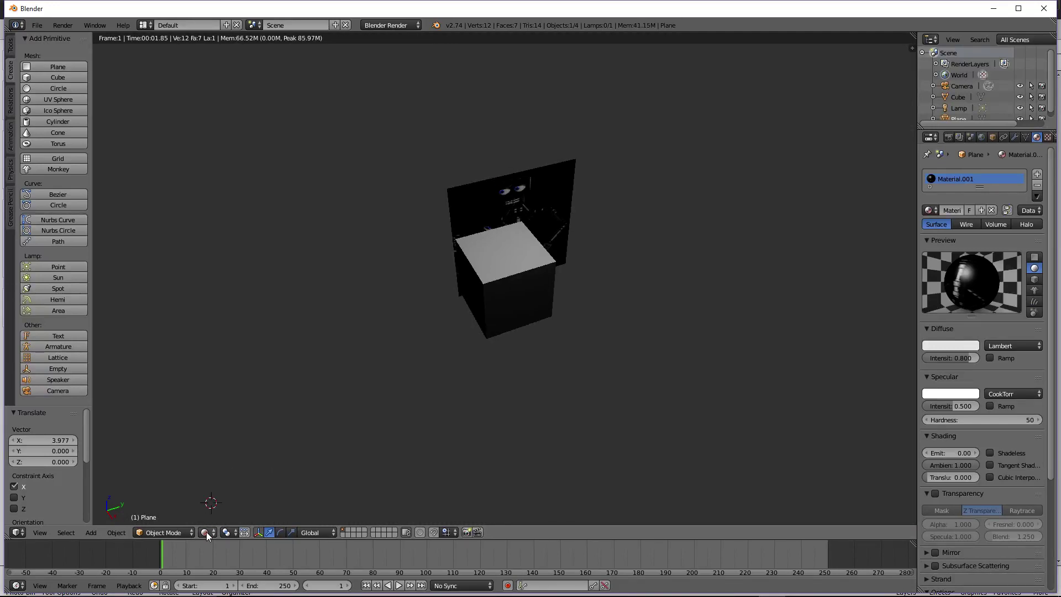
click(208, 532)
click(221, 473)
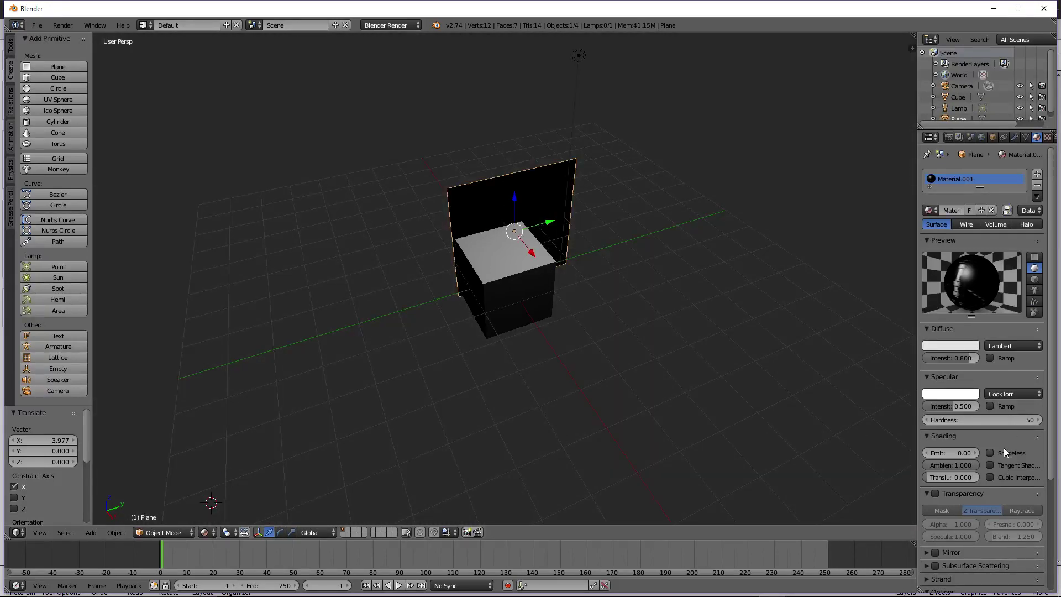
Make the plane's material shadeless
click(988, 452)
scroll(534, 230, up, 3)
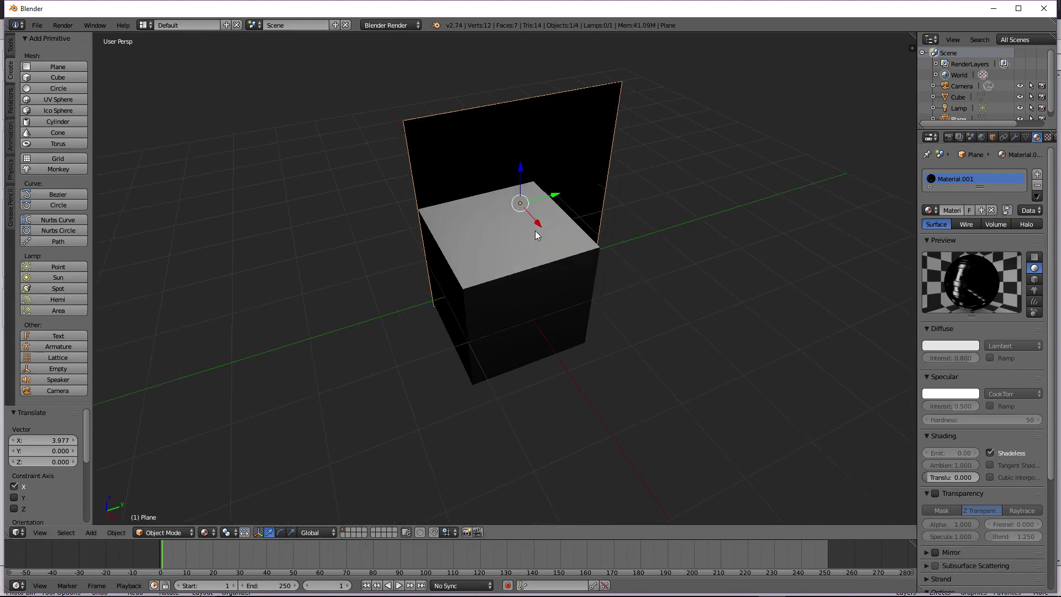
middle_drag(535, 221, 665, 232)
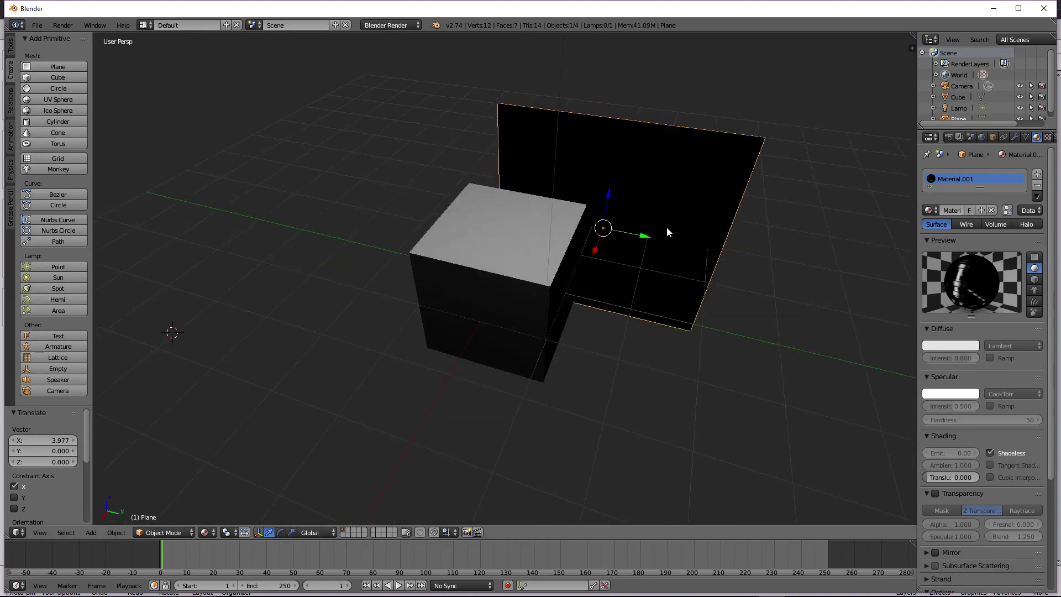
Set the mapping coordinates of the plane's texture to Generated
click(1047, 137)
scroll(996, 490, down, 6)
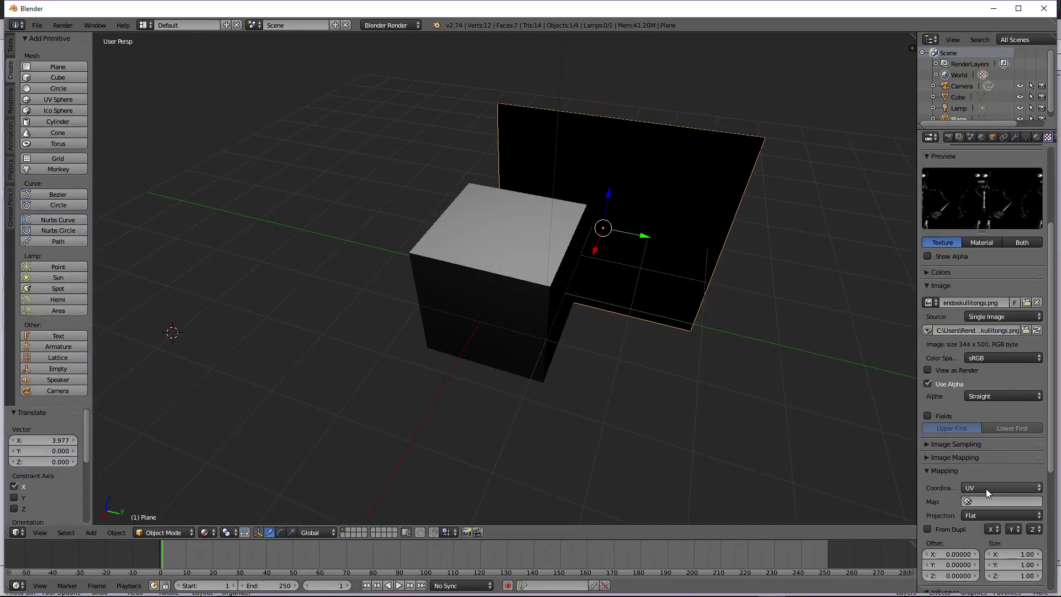
click(985, 488)
click(978, 450)
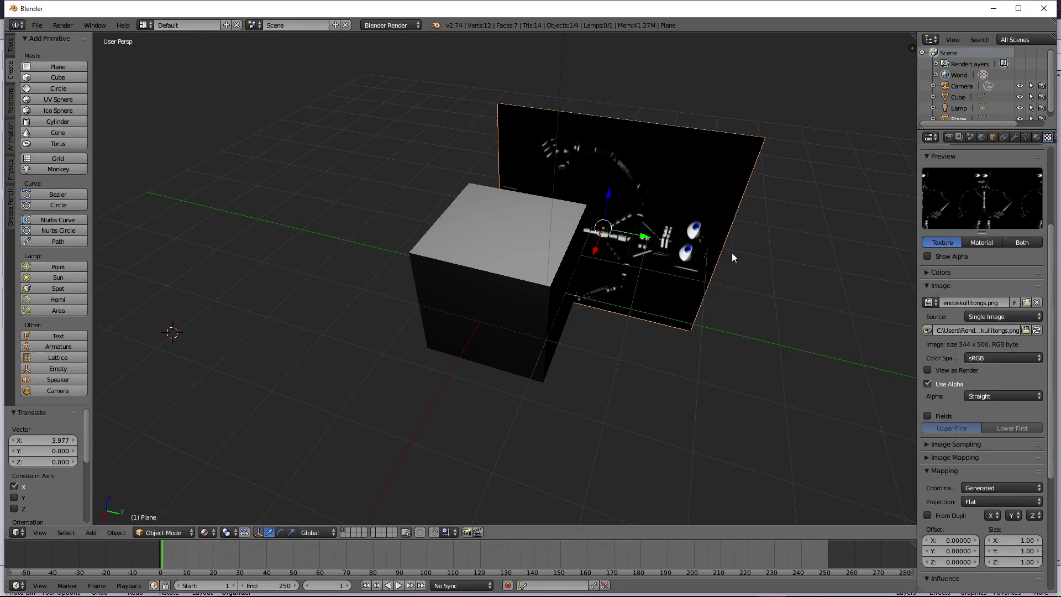
Rotate the plane 90° around the Y axis and 90° around the X axis
key(r)
key(y)
key(9)
key(0)
key(Return)
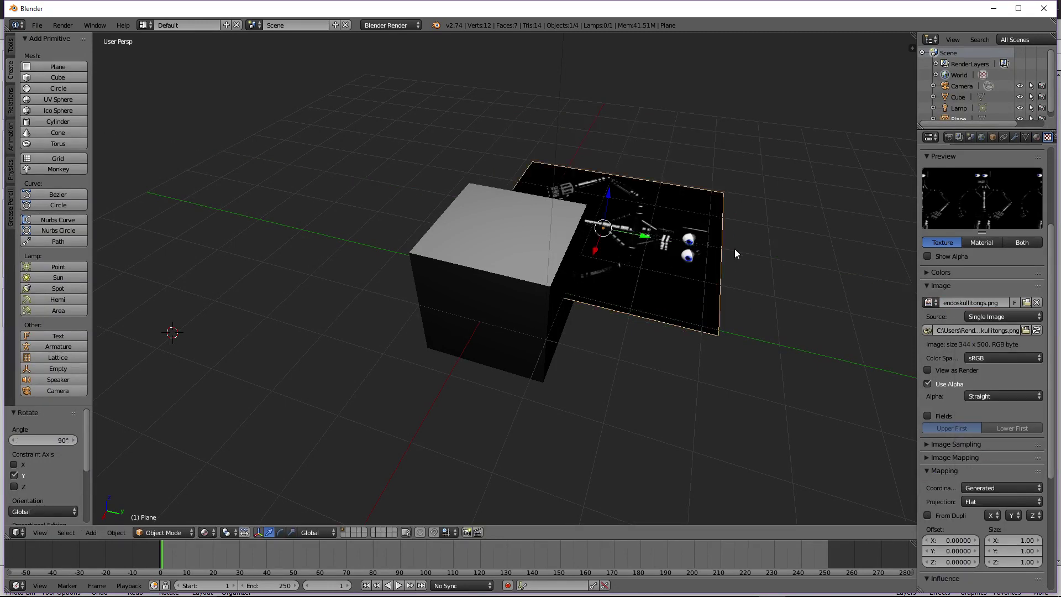
key(r)
key(x)
key(9)
key(0)
key(Return)
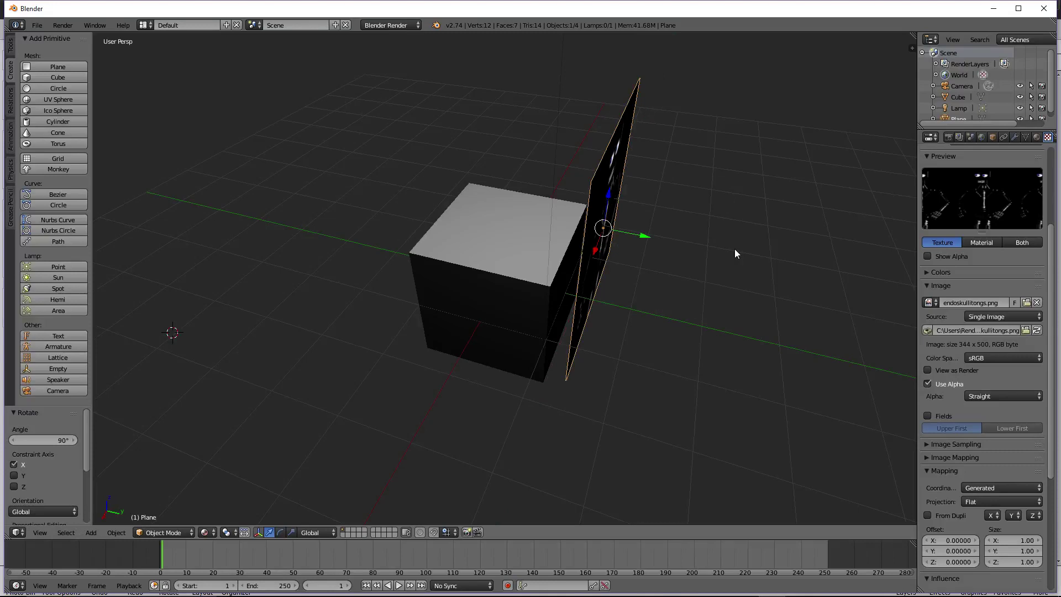
Rotate the plane around the Z axis three times by 90° so the endoskeleton image faces the cube upright
key(r)
key(z)
key(9)
key(0)
key(Return)
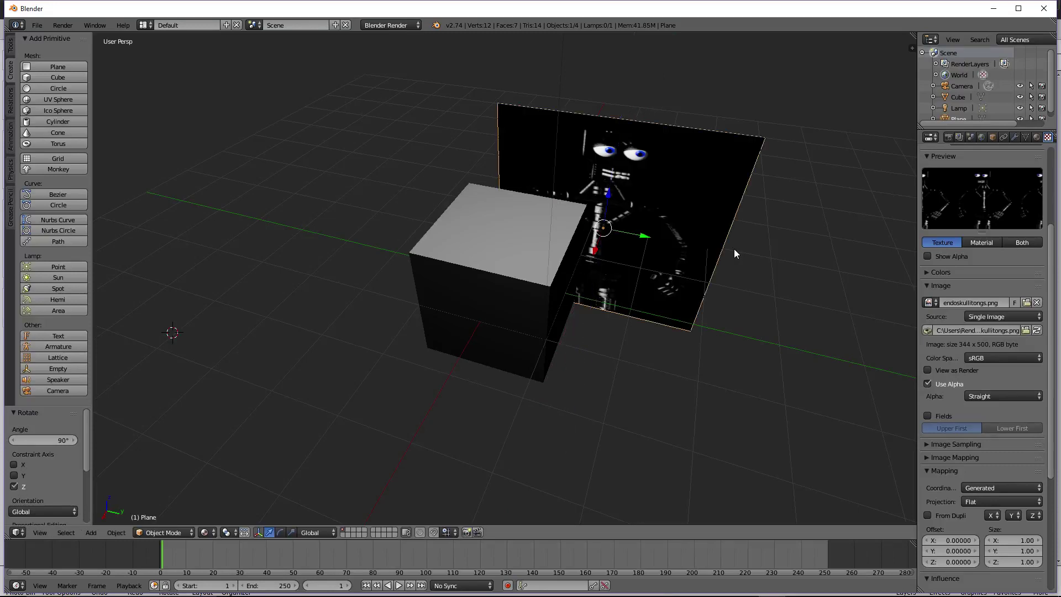
key(r)
key(z)
key(9)
key(0)
key(Return)
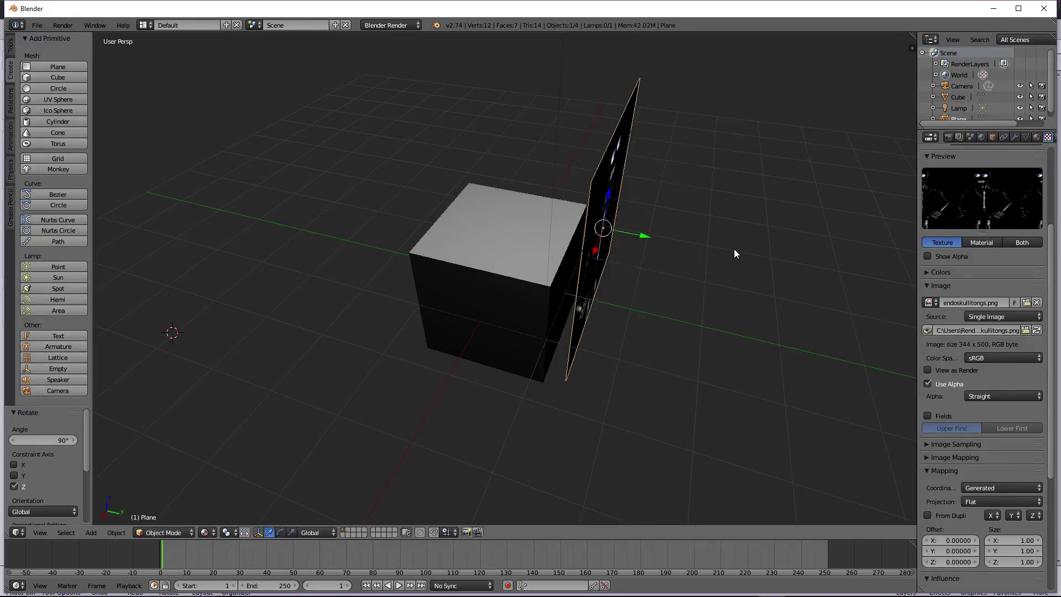
key(r)
key(z)
key(9)
key(0)
key(Return)
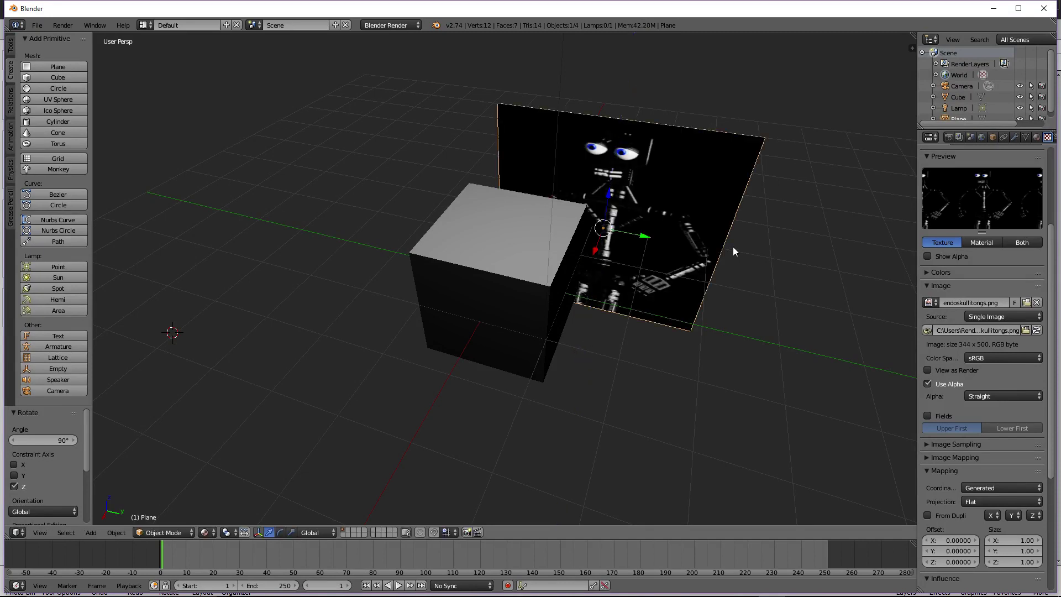
Narrow the plane along Y to about 0.72 of its width and move it about -4.14 along Y
key(KP_0)
mouse_move(660, 230)
middle_down()
mouse_move(668, 209)
mouse_move(676, 226)
middle_up()
key(s)
key(y)
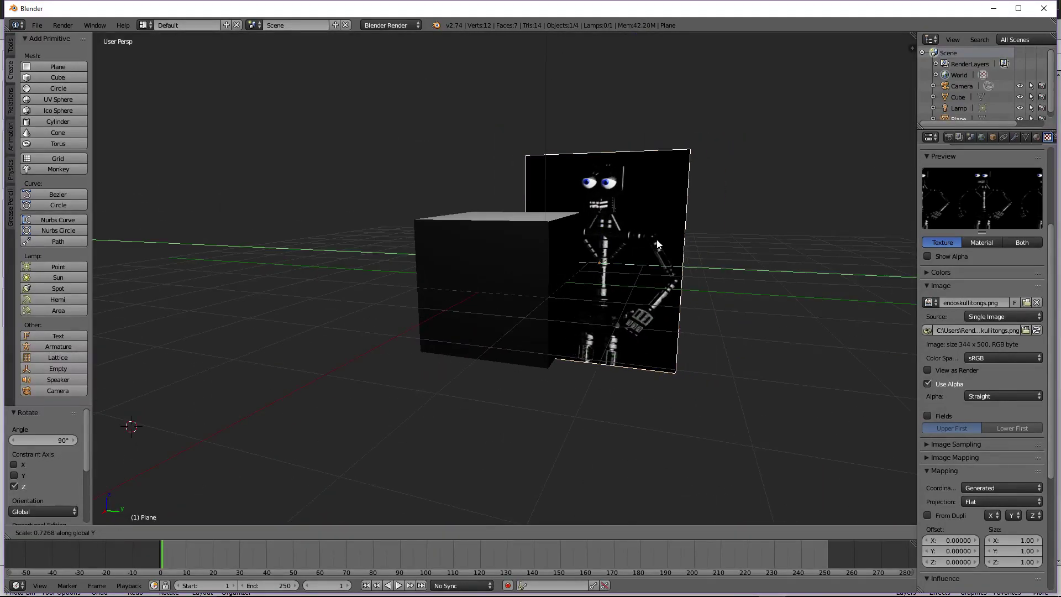
click(655, 239)
key(g)
key(y)
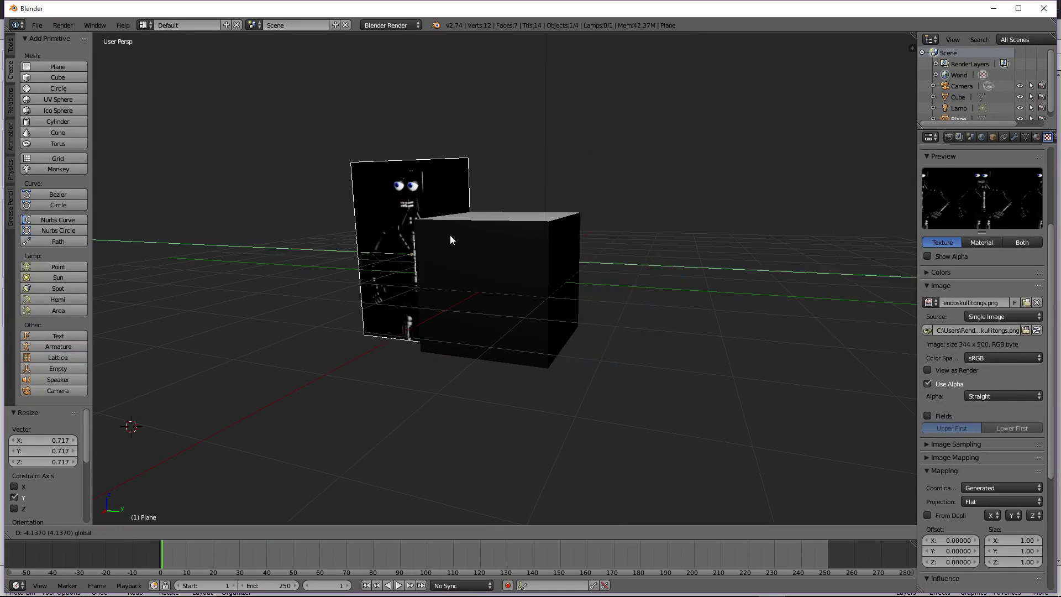
click(450, 234)
Scale the plane up uniformly by about 2.56 and shift it along Y to sit behind the cube
right_click(495, 243)
middle_drag(553, 293, 447, 250)
right_click(430, 174)
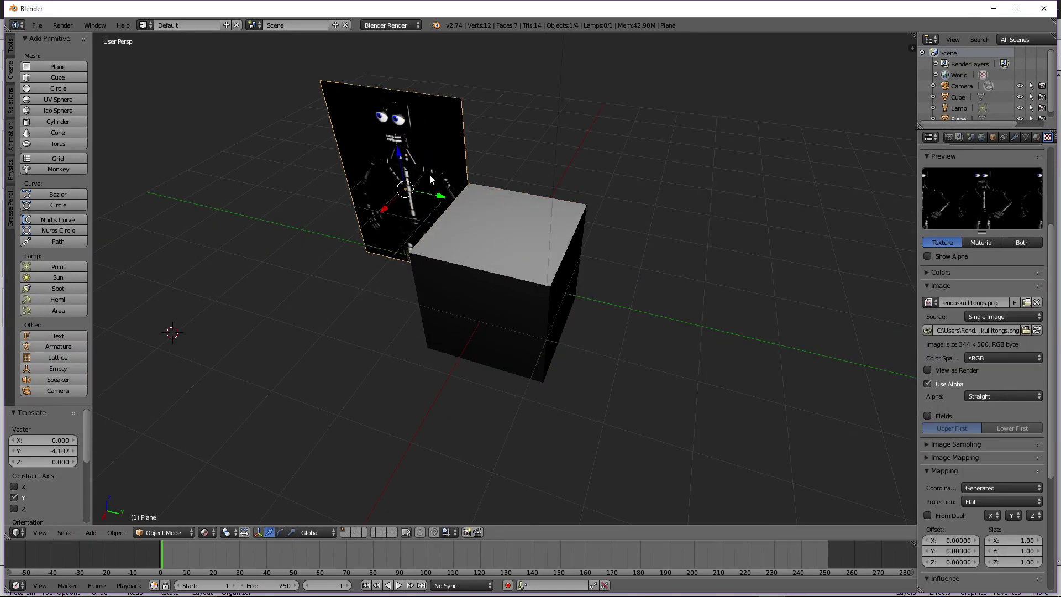
key(s)
click(691, 194)
scroll(564, 186, down, 2)
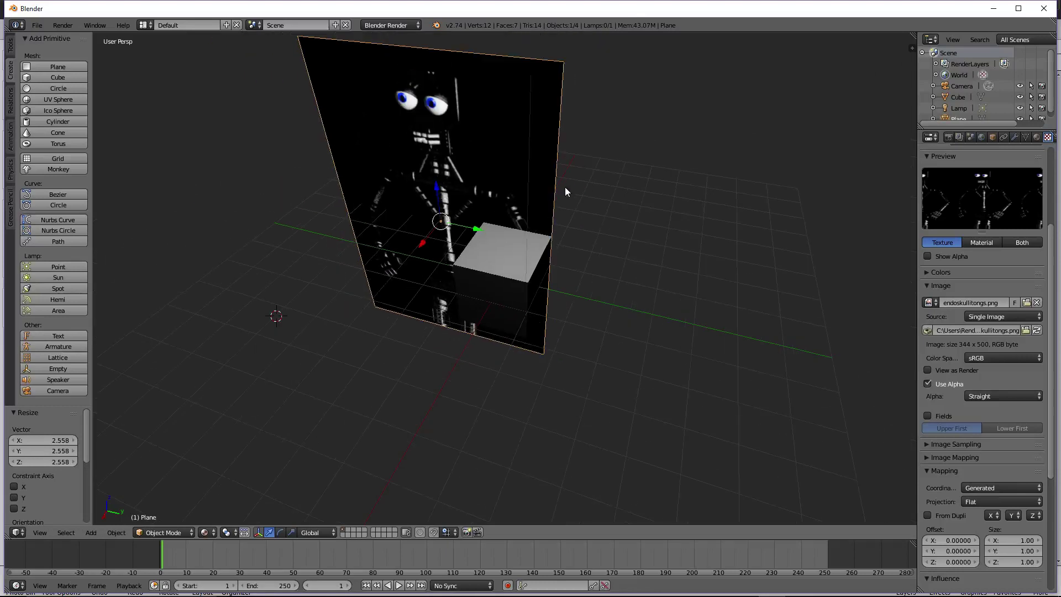
drag(474, 231, 520, 170)
Position the cube over the endoskeleton's head on the reference plane and scale it by about 0.65
right_click(498, 254)
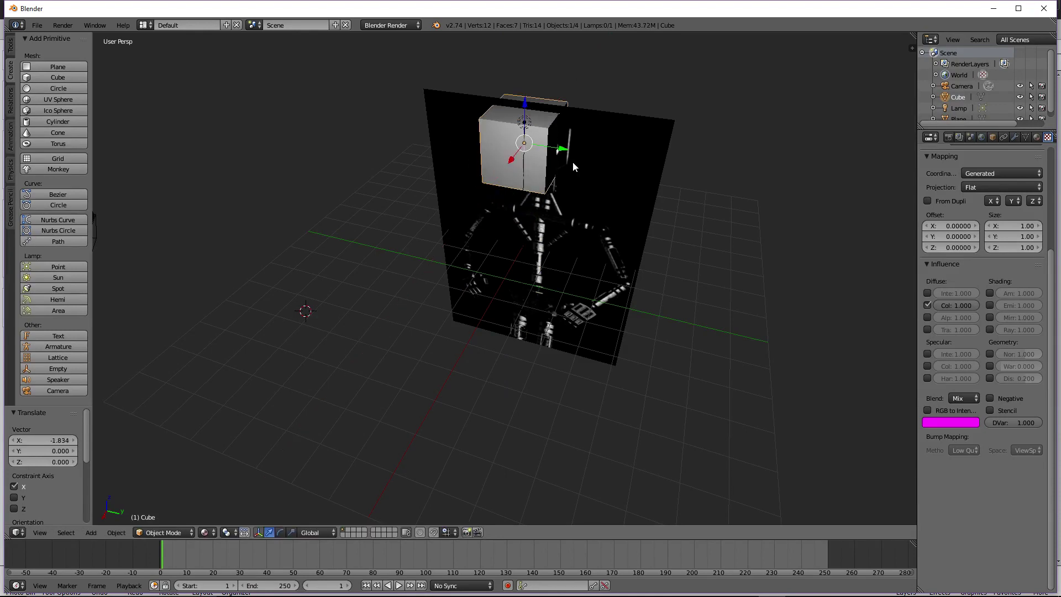
key(s)
click(550, 164)
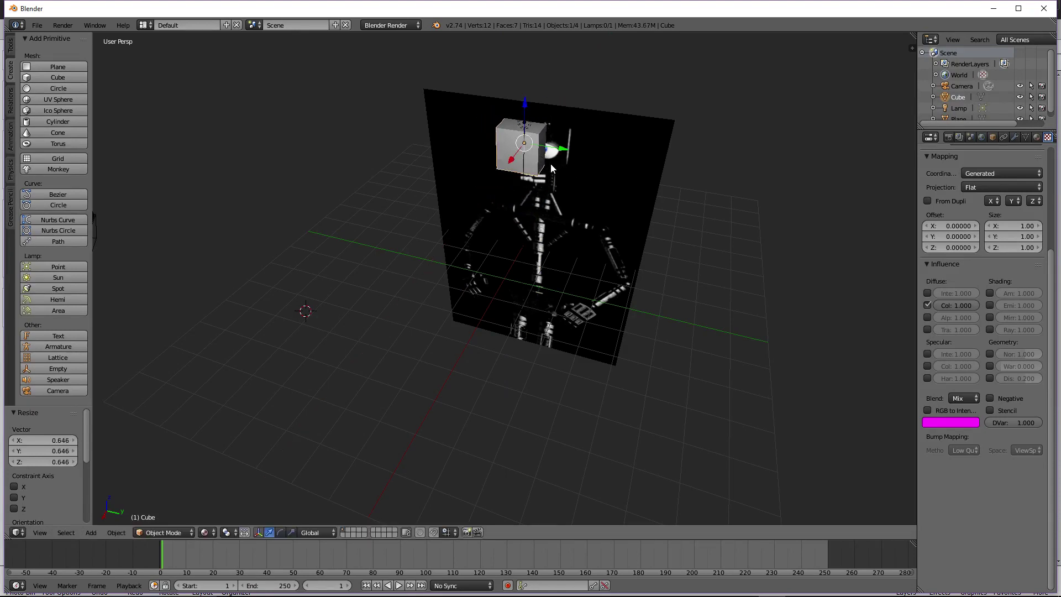
Move the cube about 0.43 along Y over the reference head and stretch it along Y by about 1.27
key(KP_3)
middle_drag(526, 141, 534, 145)
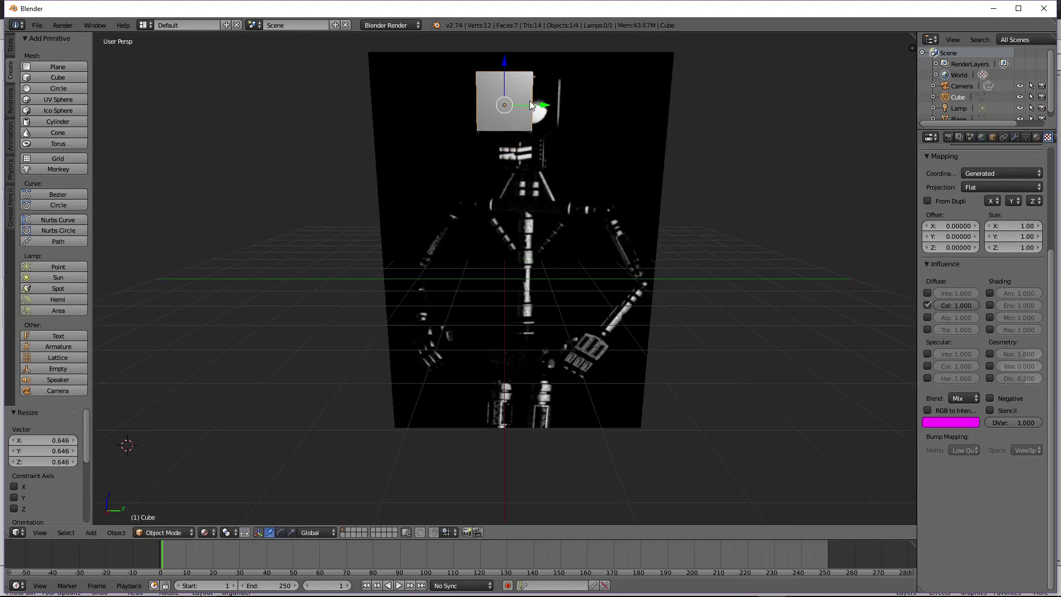
drag(530, 105, 560, 117)
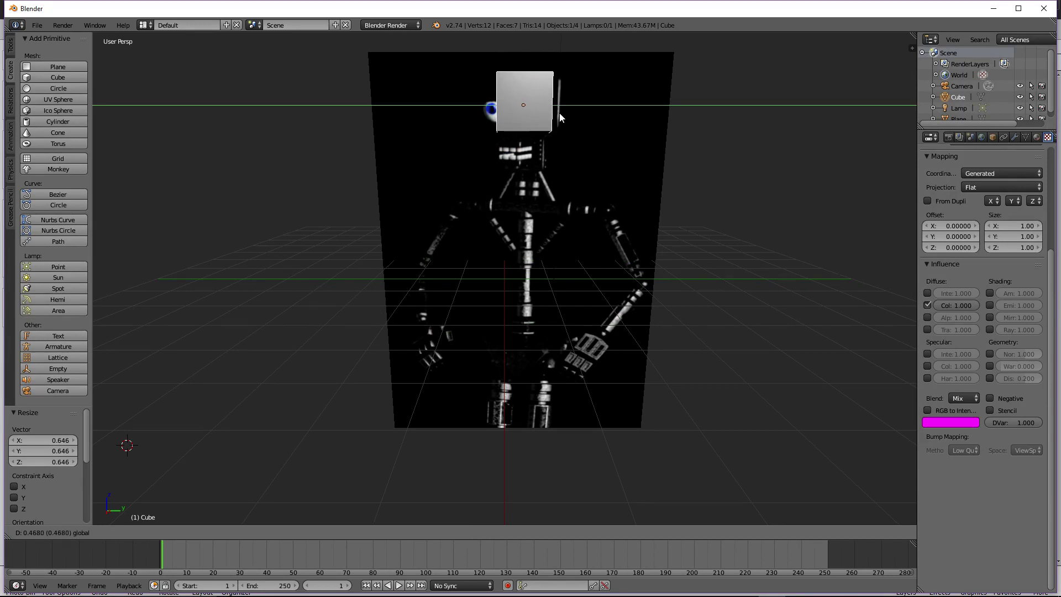
click(559, 117)
key(s)
key(y)
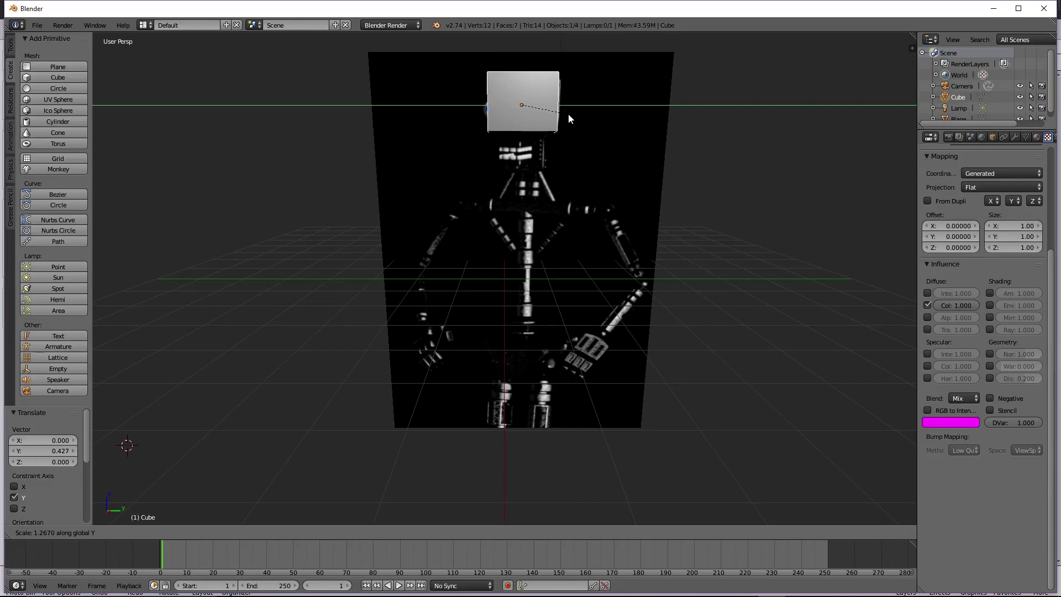
click(568, 118)
Select the cube's four bottom vertices in Edit Mode and set the viewport shading back to Material
key(Tab)
key(z)
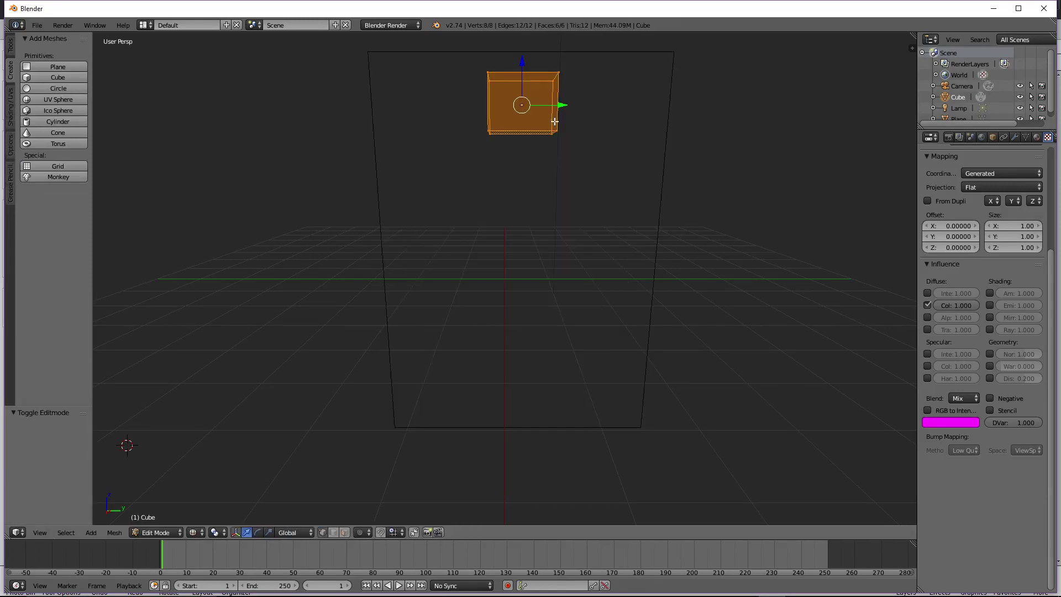
key(a)
key(b)
drag(568, 116, 485, 144)
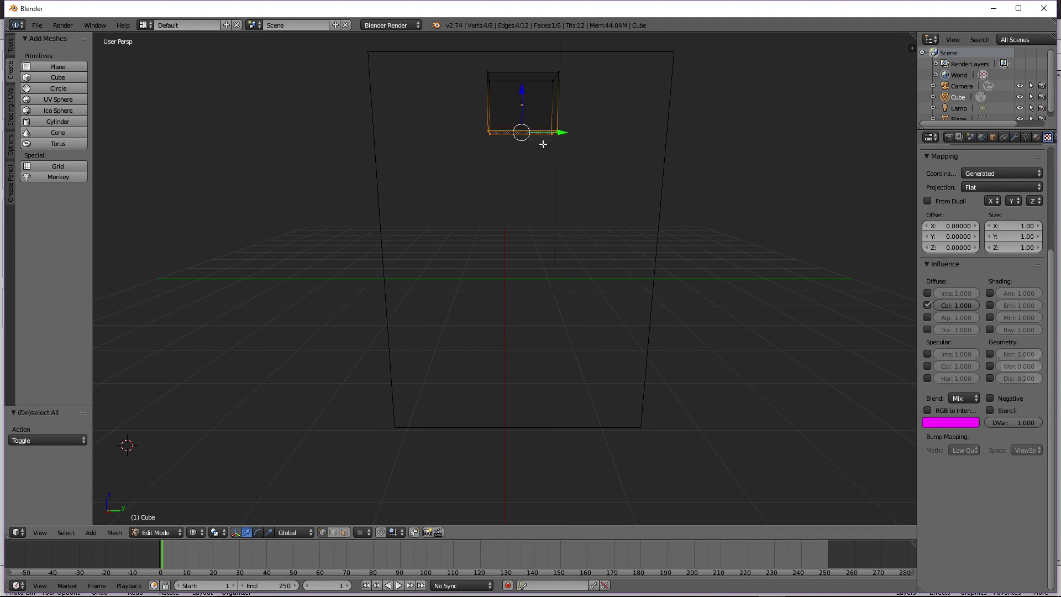
key(z)
click(192, 533)
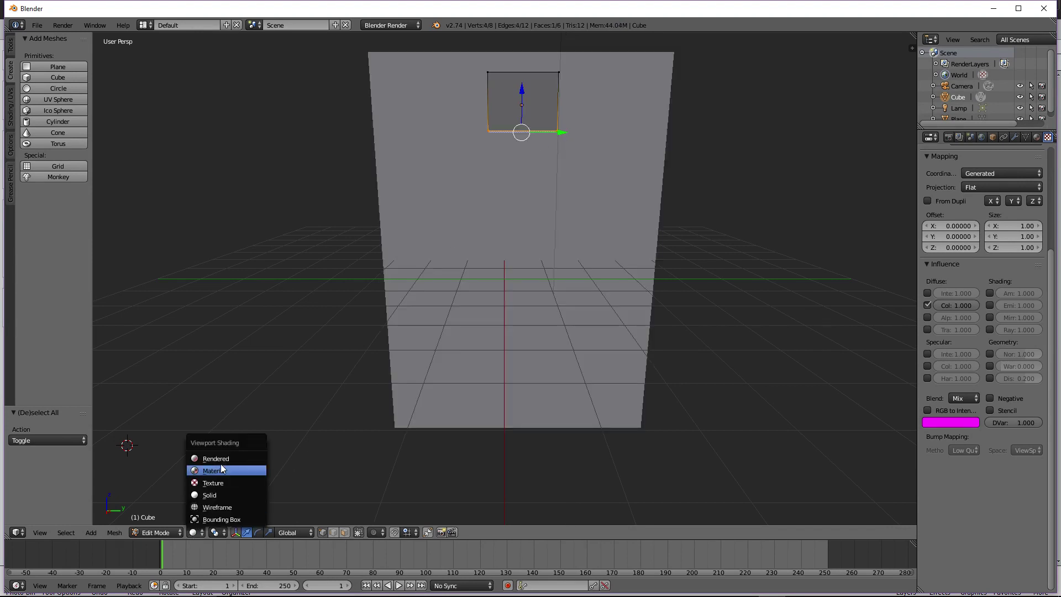
click(222, 466)
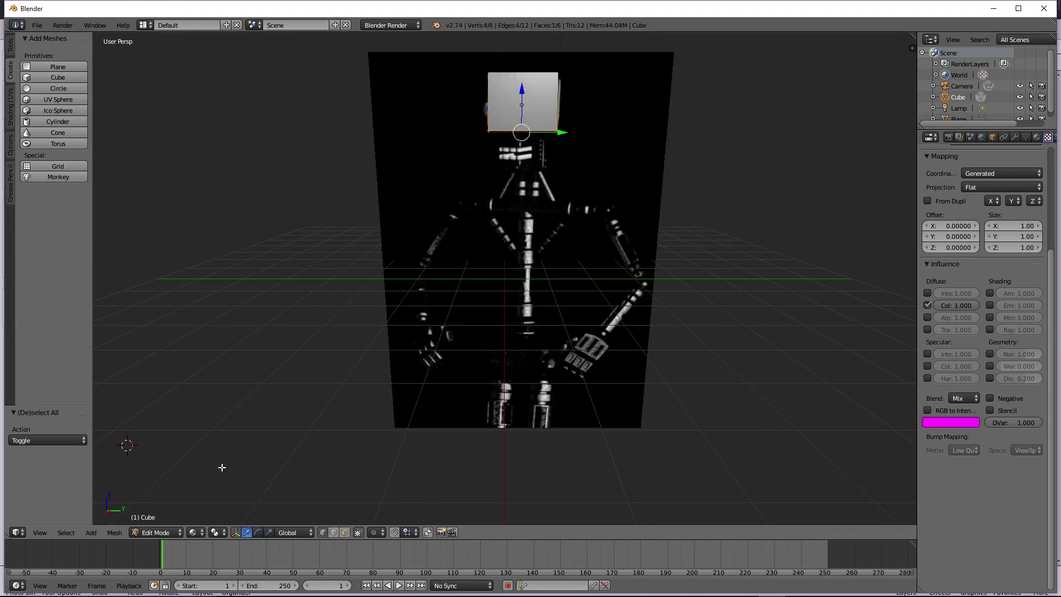
Try extruding the cube's bottom face, scaling it uniformly and lowering it about 0.24 along Z, and undo the scale and move
key(e)
right_click(553, 140)
key(s)
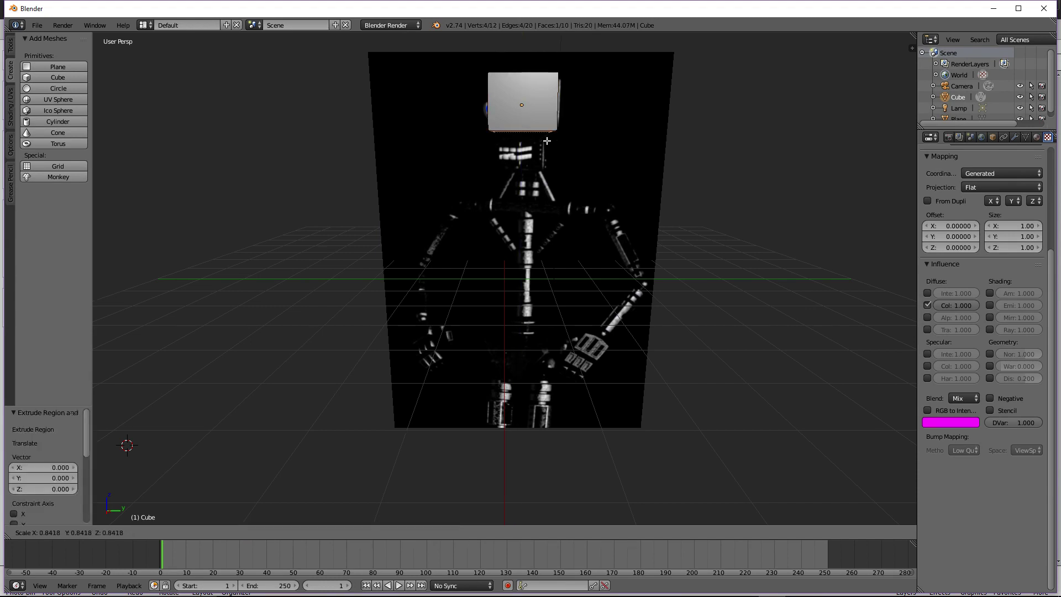
click(541, 139)
drag(522, 88, 522, 98)
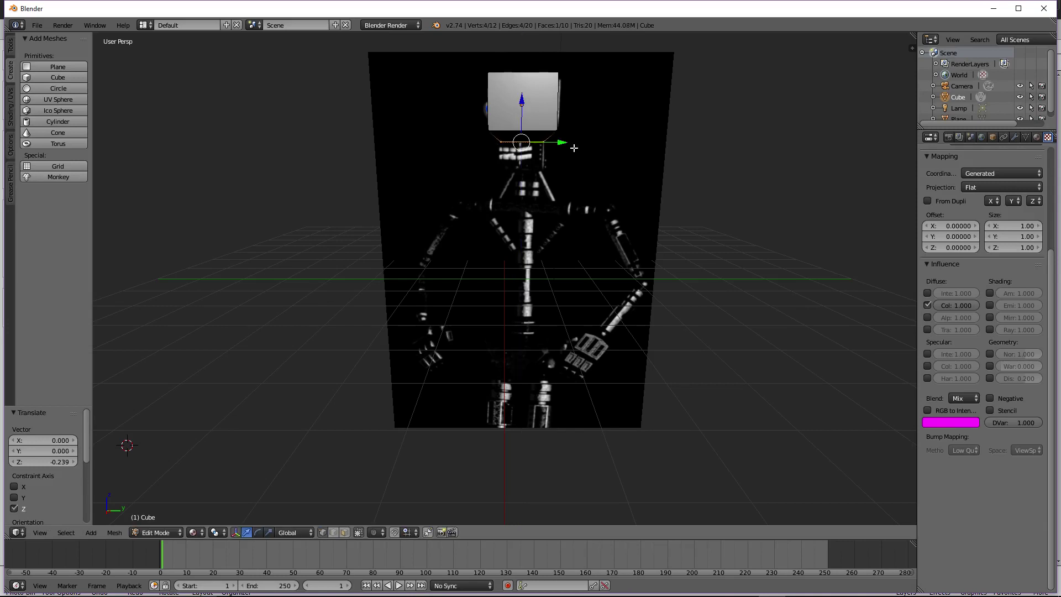
key(ctrl+z)
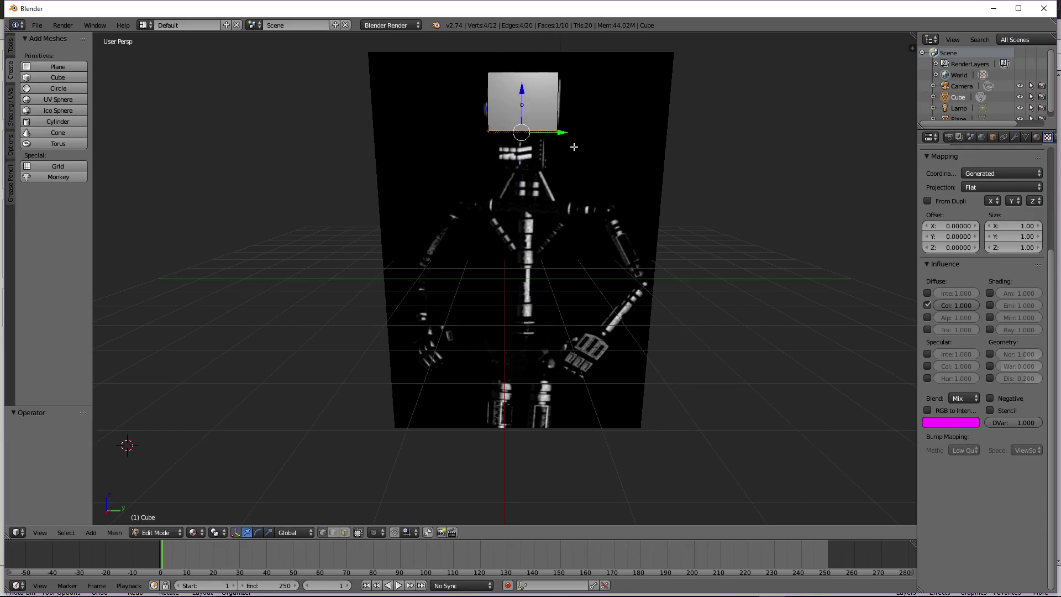
Scale the extruded bottom face to about 0.56 along Y and lower it about 0.19 along Z
key(s)
key(y)
click(551, 137)
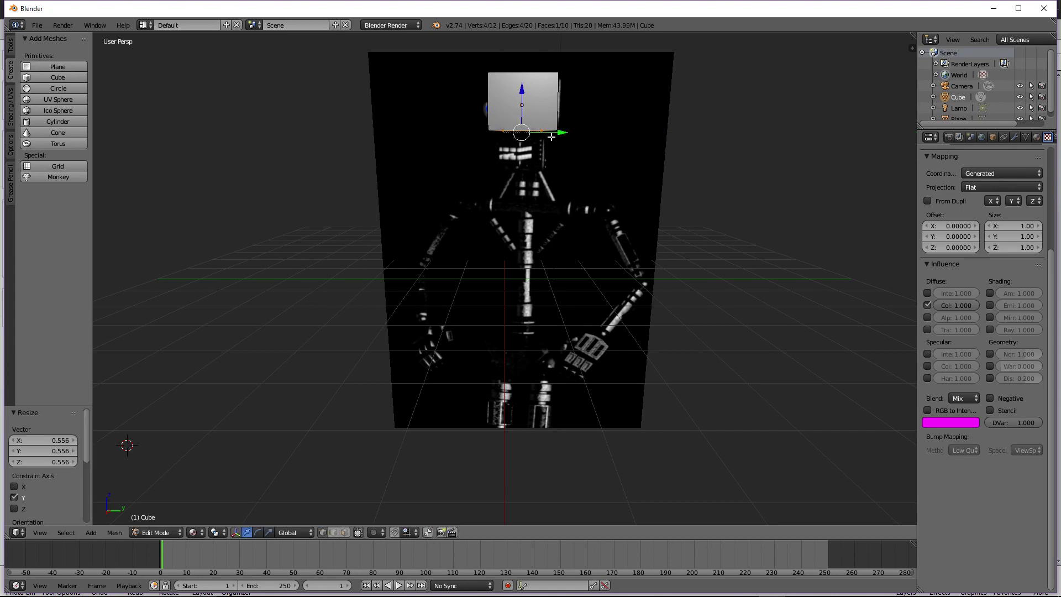
click(529, 95)
key(g)
key(z)
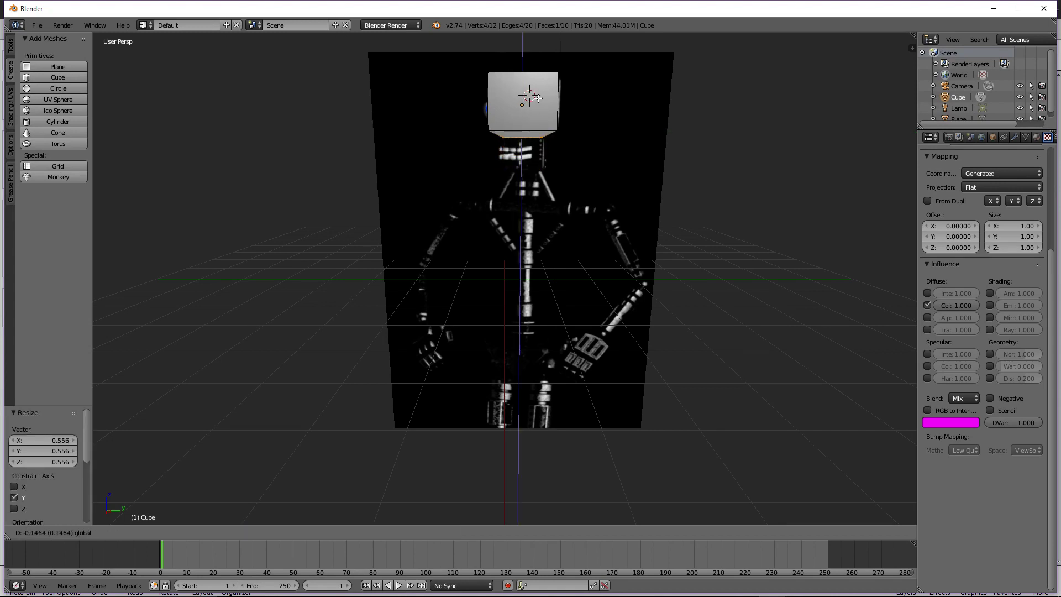
click(541, 100)
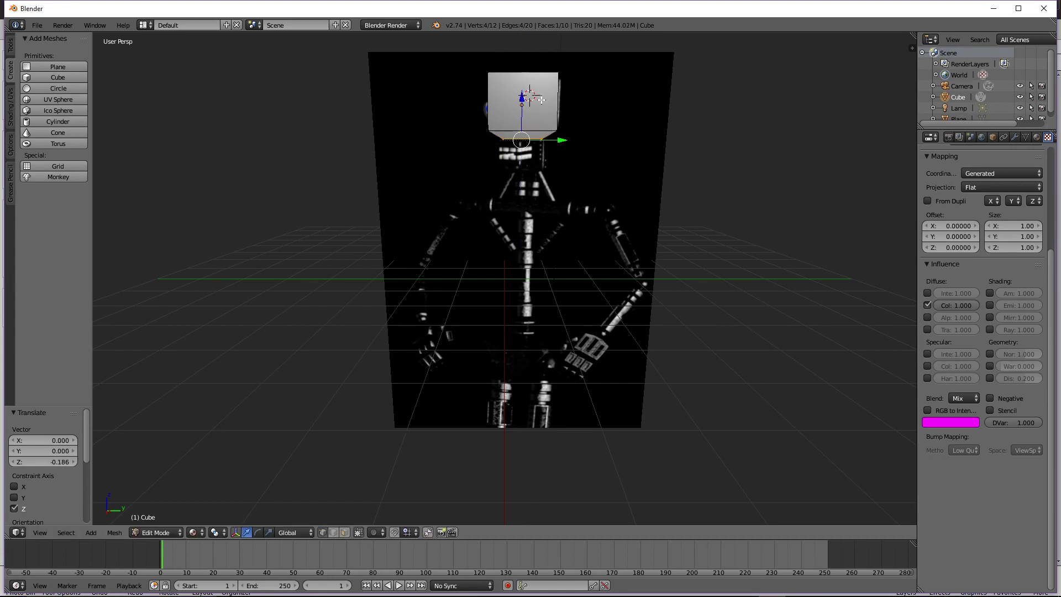
Extrude the narrowed bottom face again and move it about 0.78 down along Z over the reference jaw
middle_drag(540, 99, 582, 119)
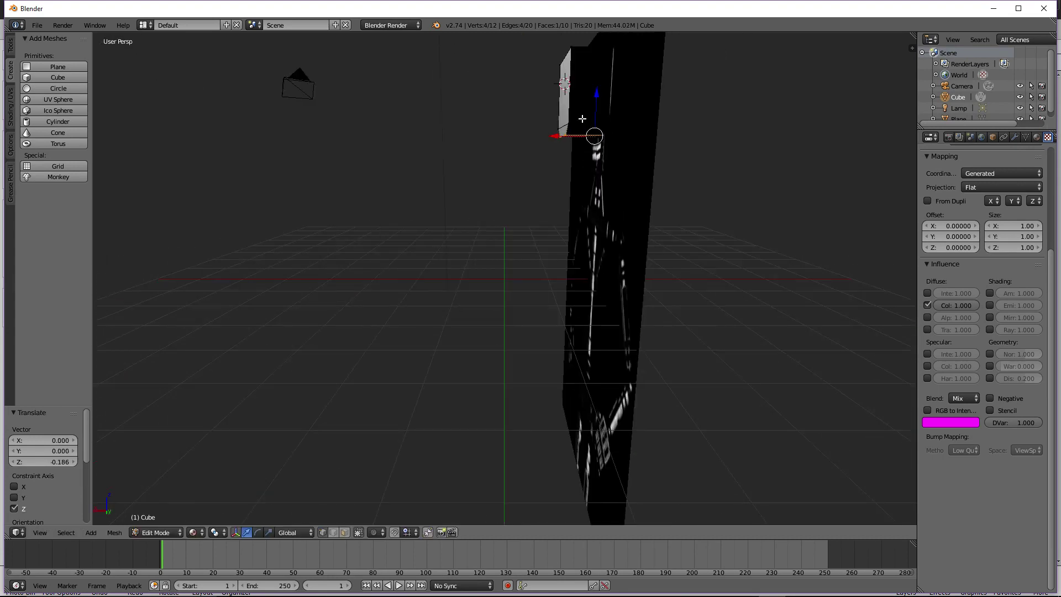
key(KP_3)
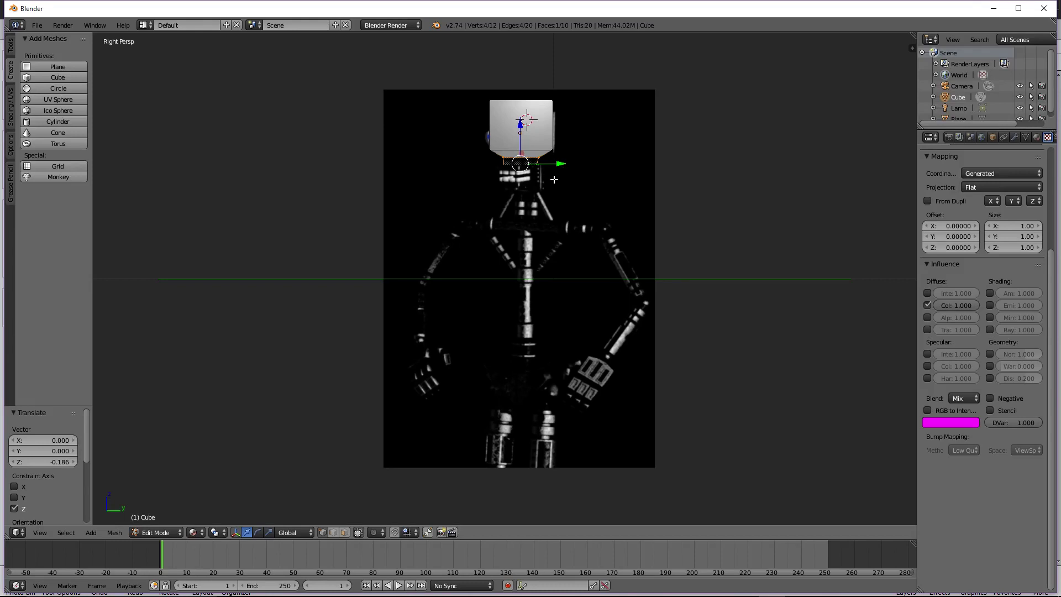
key(e)
right_click(562, 157)
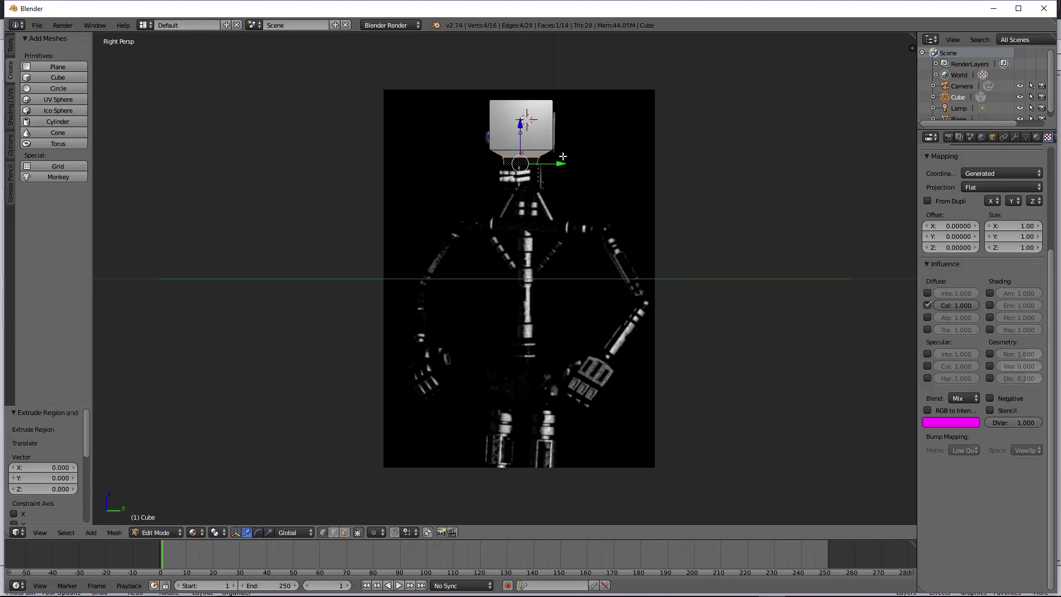
key(g)
key(z)
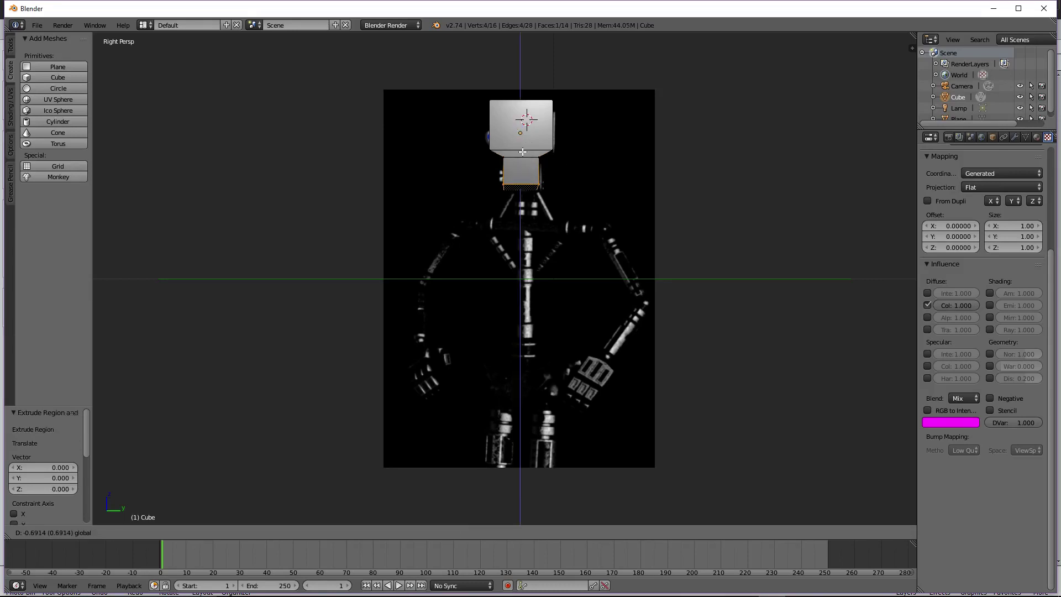
click(526, 157)
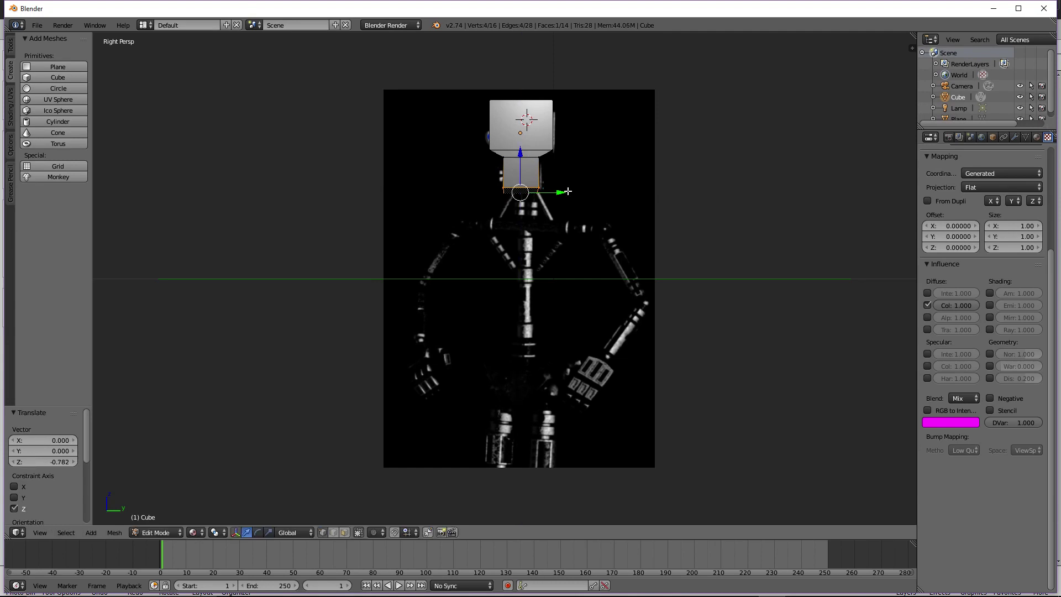
Undo the bottom extrusions back to the plain cube, including a trial downward move of its bottom face
middle_drag(526, 157, 492, 161)
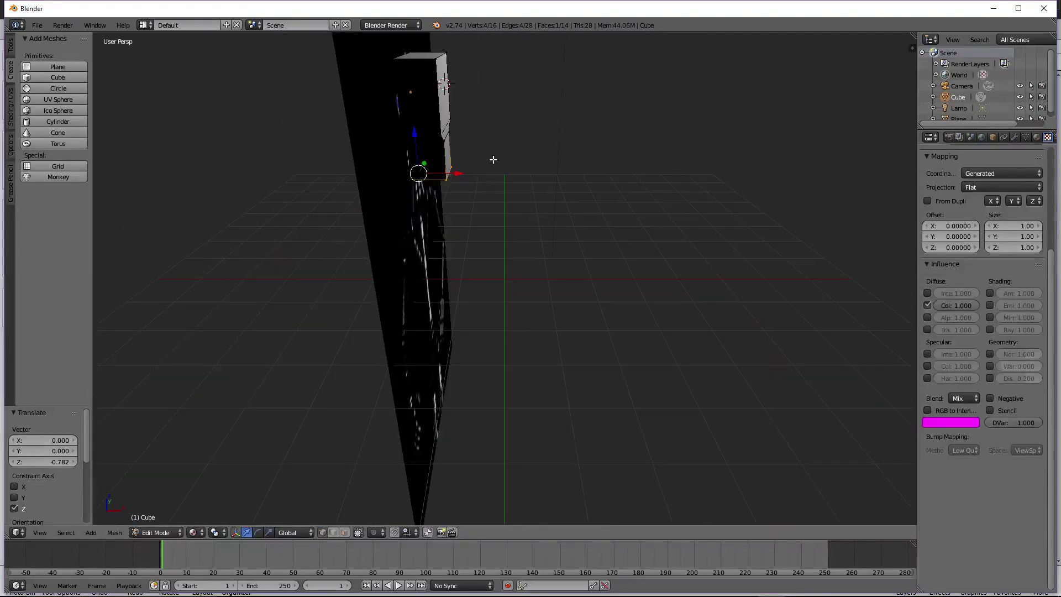
scroll(465, 160, up, 1)
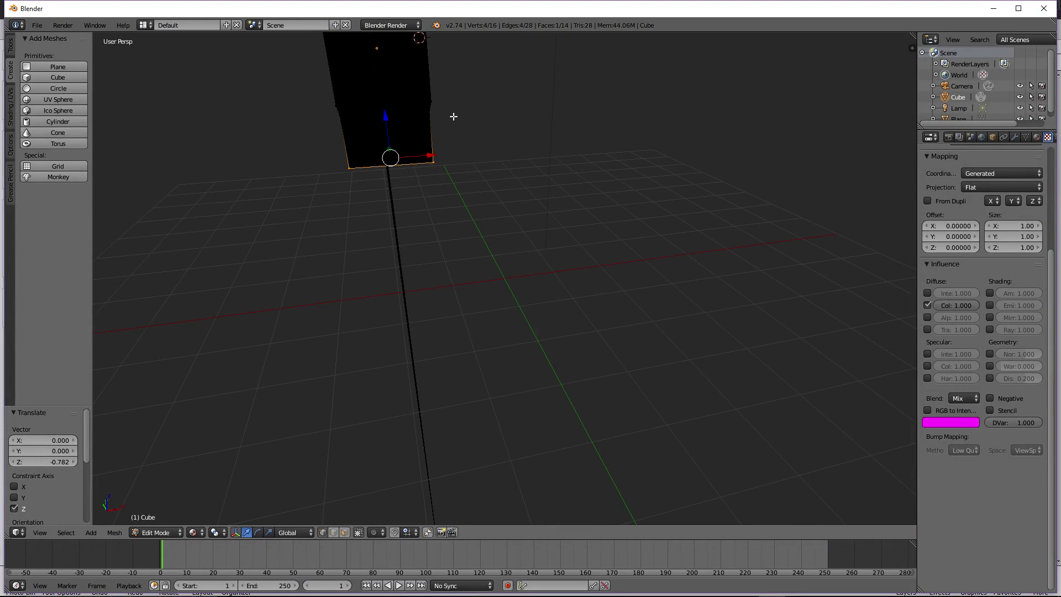
middle_drag(453, 116, 533, 156)
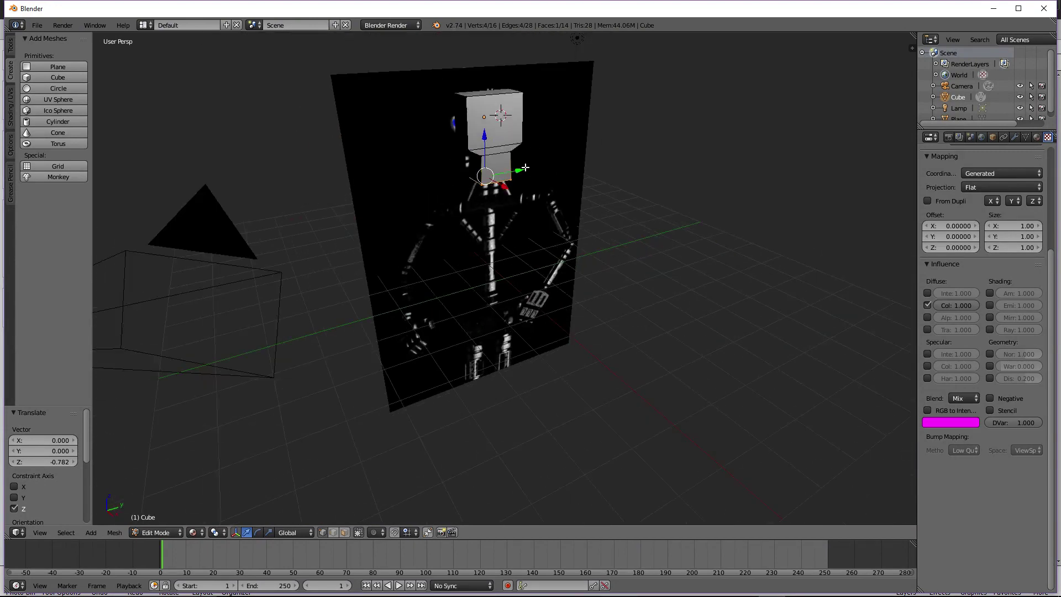
key(ctrl+z)
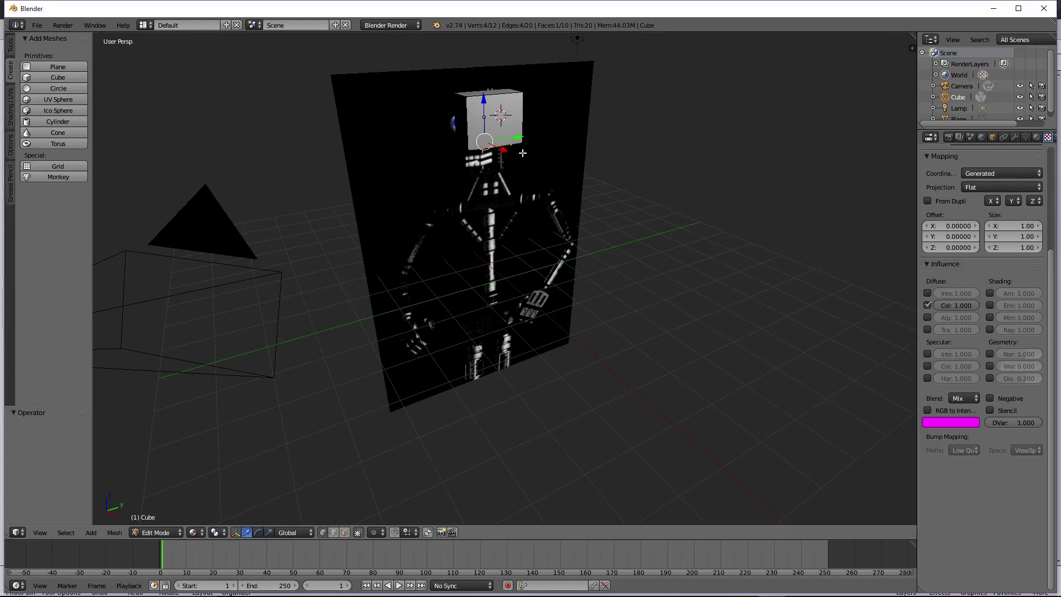
key(KP_3)
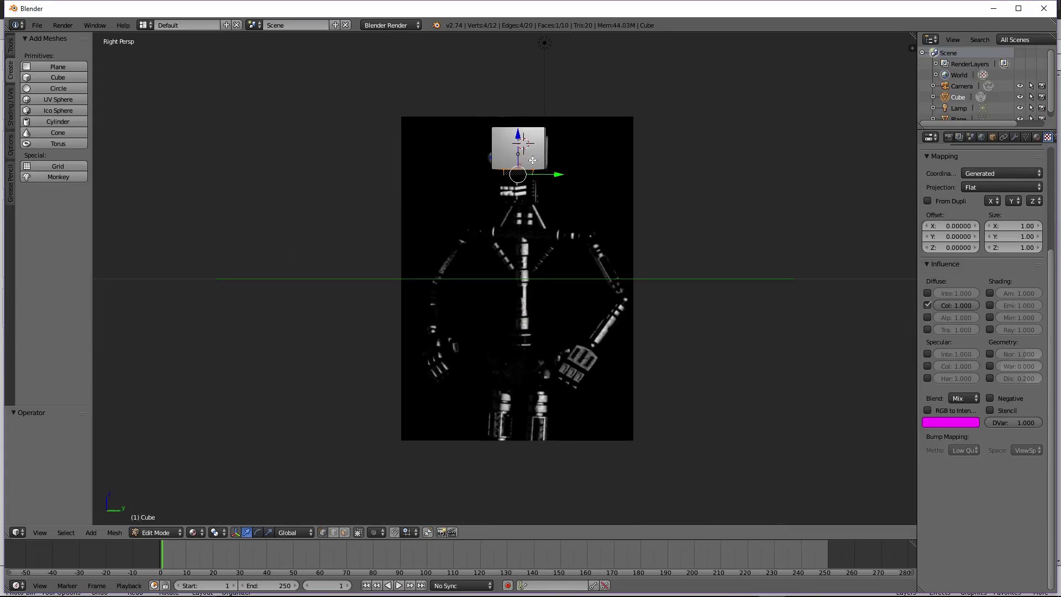
key(ctrl+z)
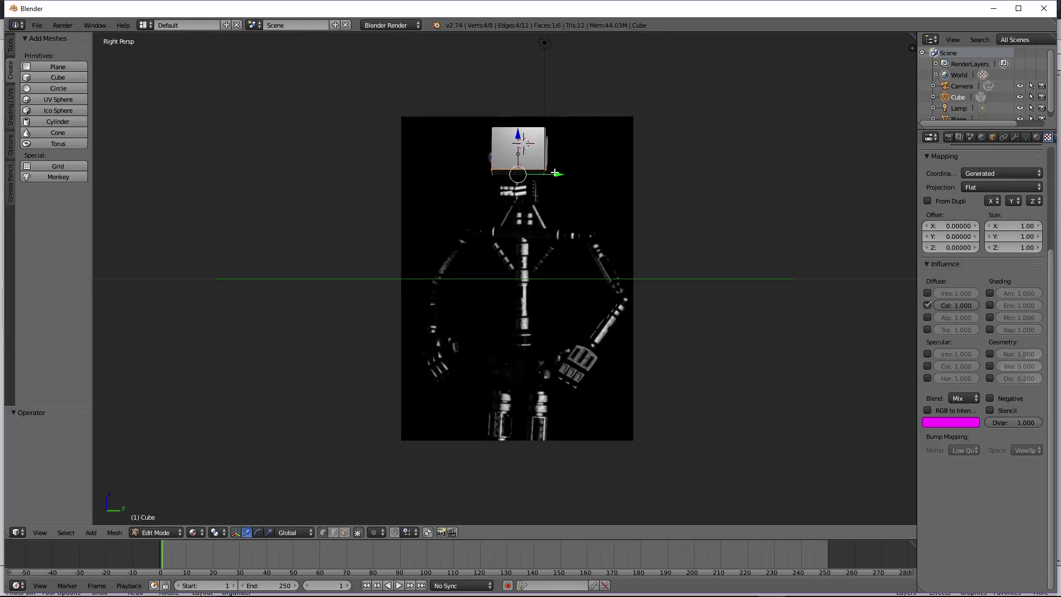
drag(517, 134, 518, 166)
key(ctrl+z)
Extrude the cube's bottom face about 0.3 down along Z, tapering it to about 0.65 along Y
key(e)
right_click(566, 178)
key(s)
key(y)
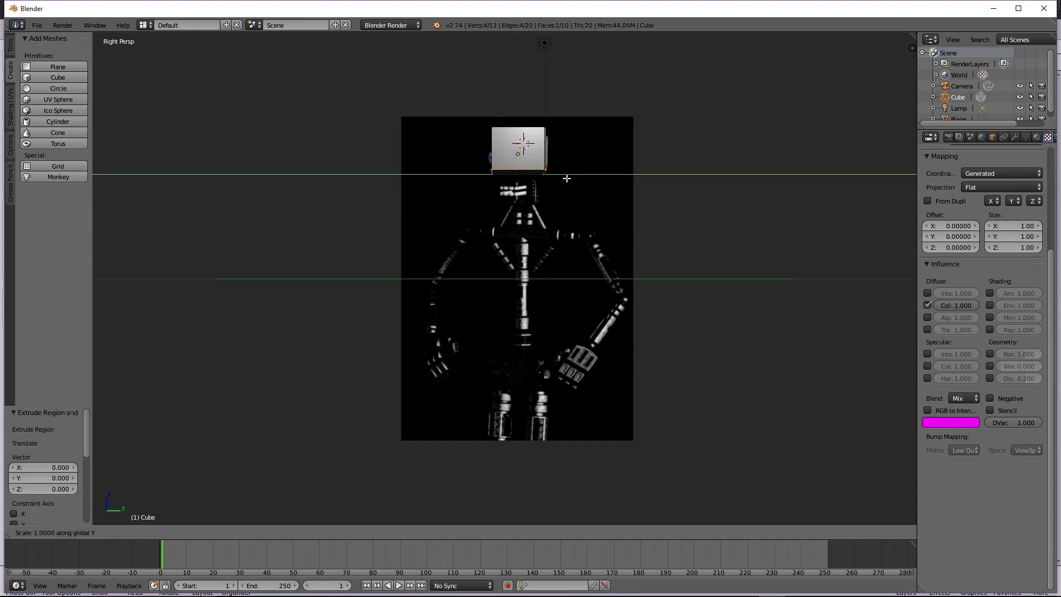
click(550, 173)
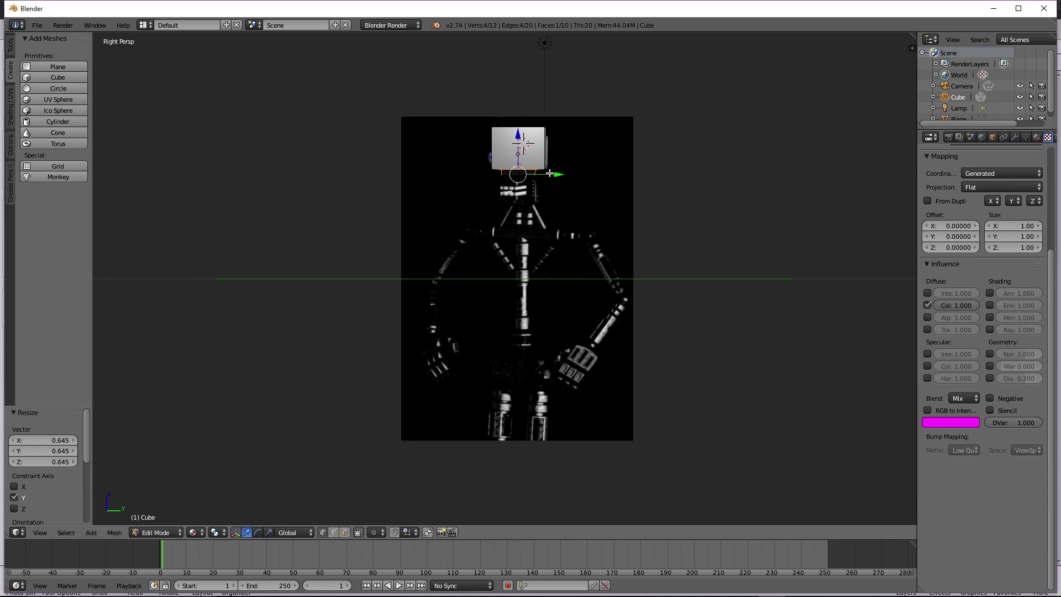
key(g)
key(z)
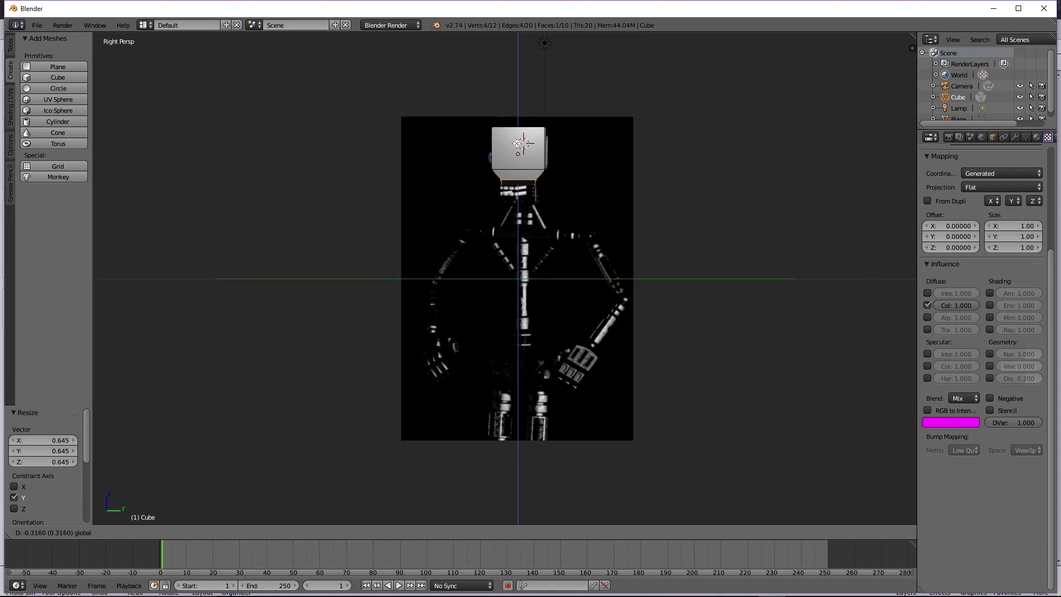
click(517, 144)
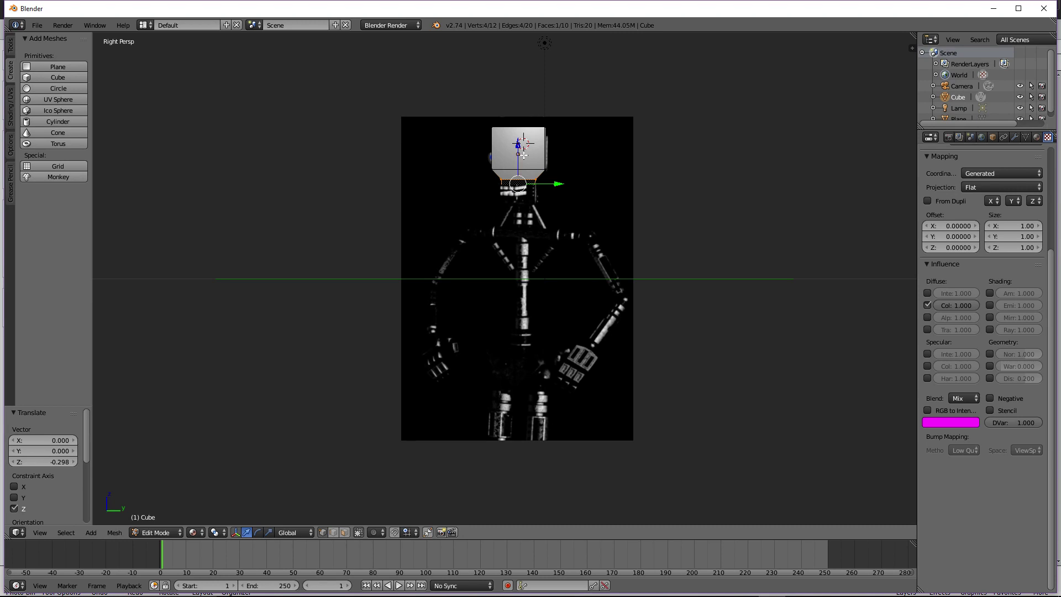
Extrude the tapered bottom face about 0.62 further down to cover the jaw in the reference image
key(e)
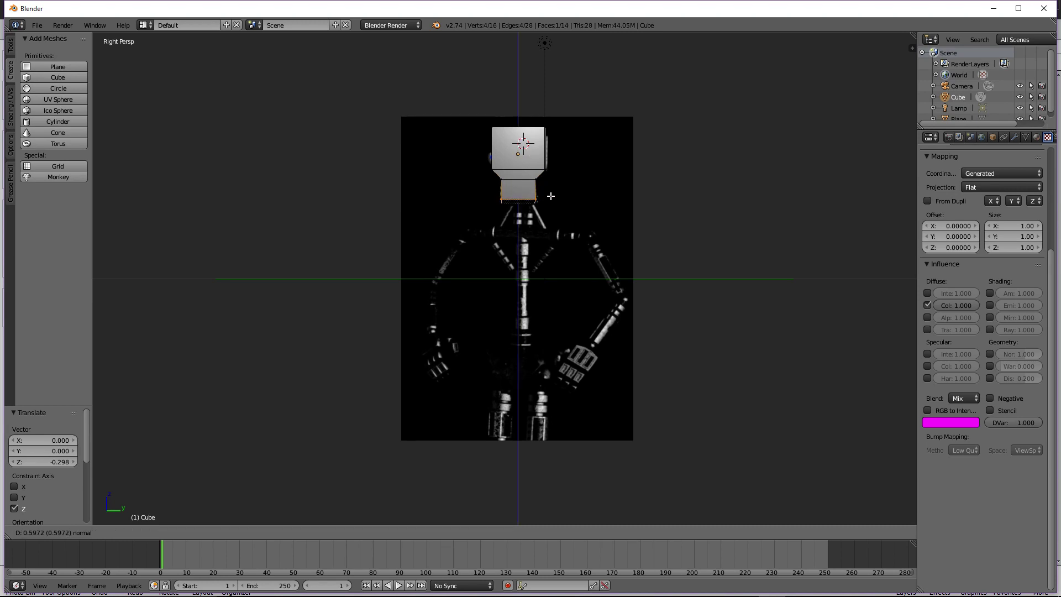
click(551, 198)
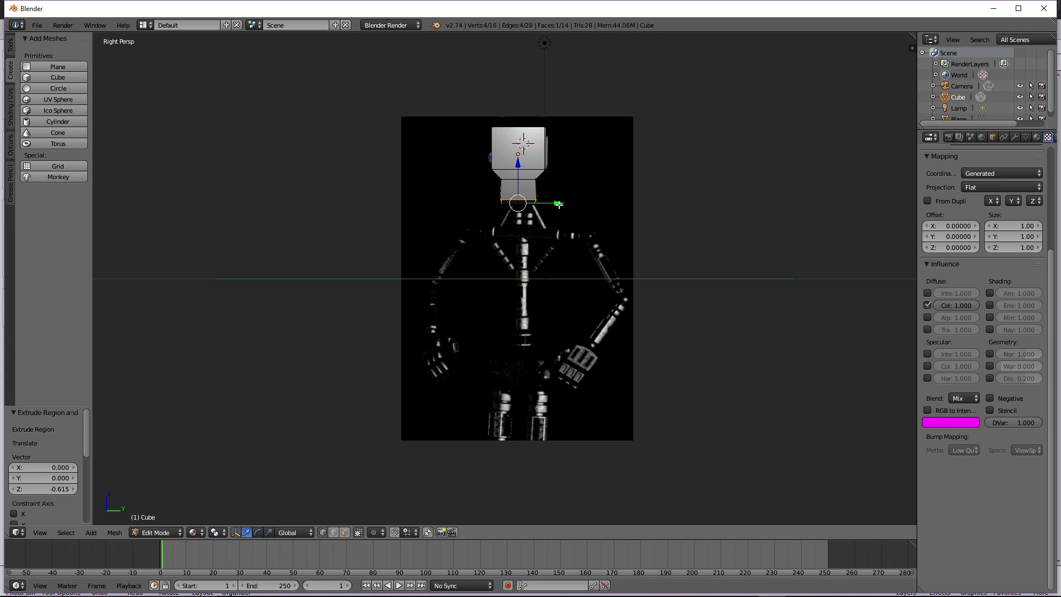
middle_drag(559, 204, 554, 163)
scroll(554, 163, up, 1)
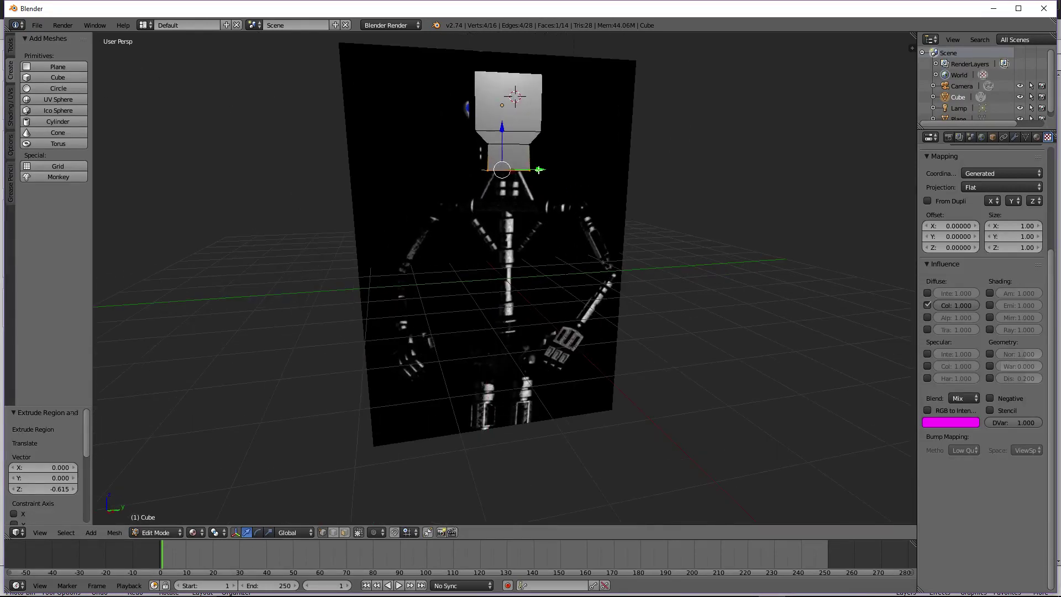
Switch the viewport to solid shading and return to Object Mode with the head mesh selected
right_click(518, 140)
key(z)
right_click(519, 127)
key(z)
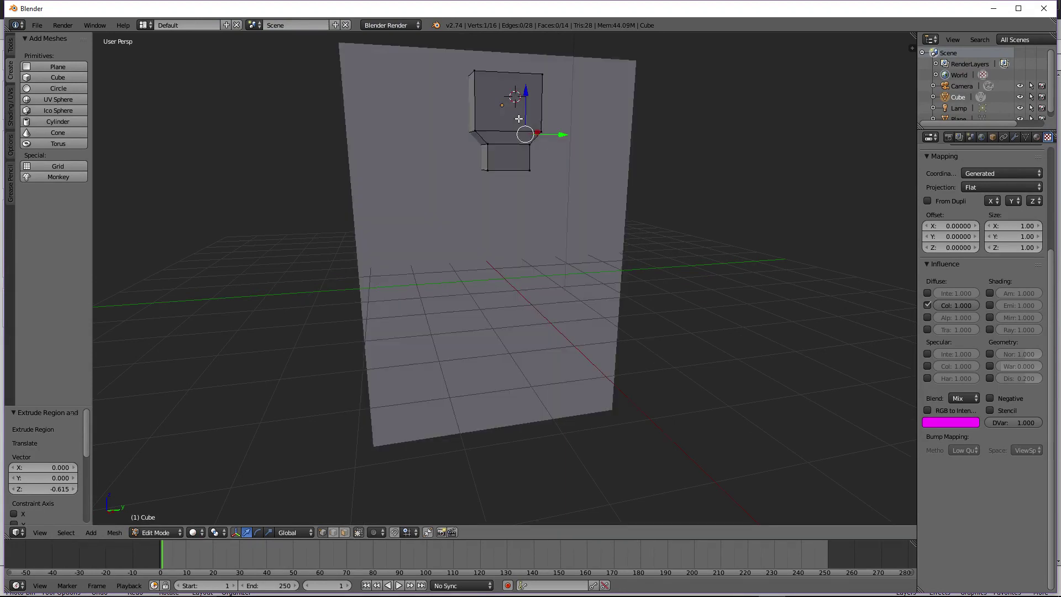
key(Tab)
right_click(511, 112)
right_click(511, 111)
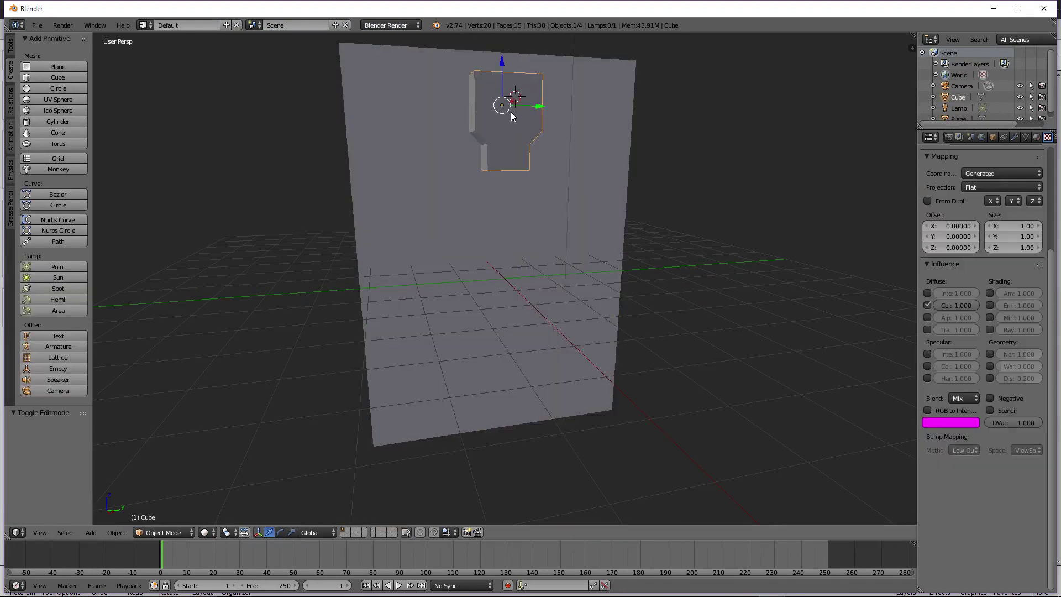
Switch the viewport to Material shading and move the head about 3.42 along X, in front of the reference plane
middle_drag(515, 115, 654, 101)
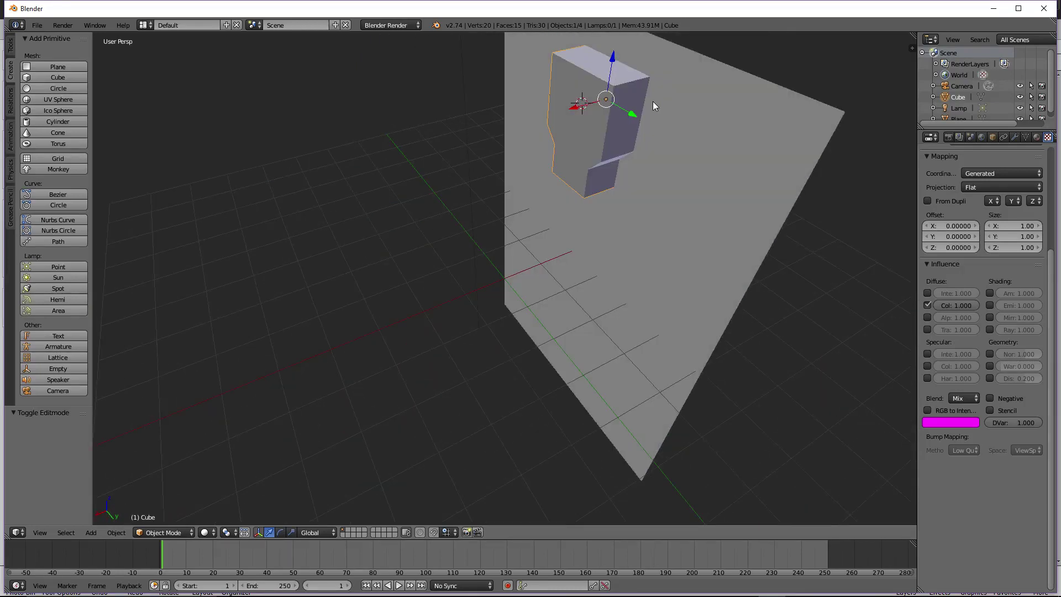
click(205, 532)
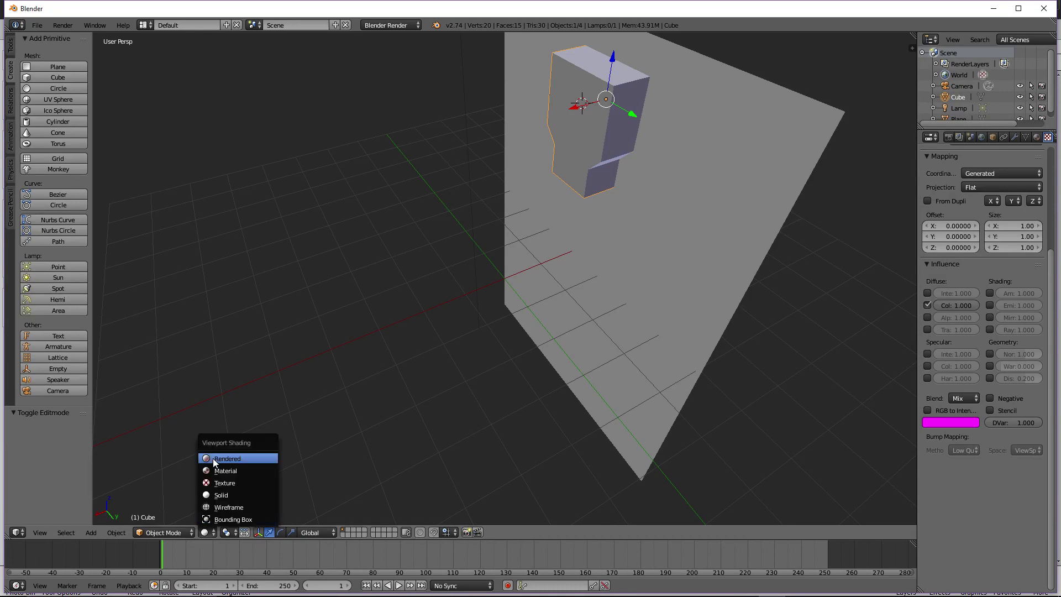
click(221, 469)
drag(579, 105, 403, 167)
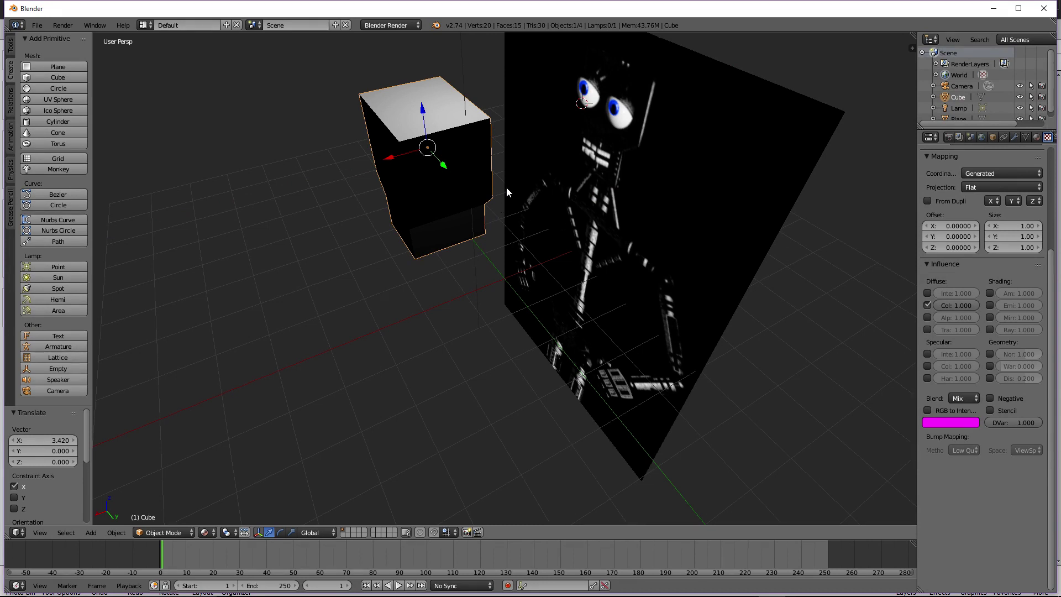
Try scaling the head along Y and undo the scaling
key(s)
key(y)
click(486, 198)
key(ctrl+z)
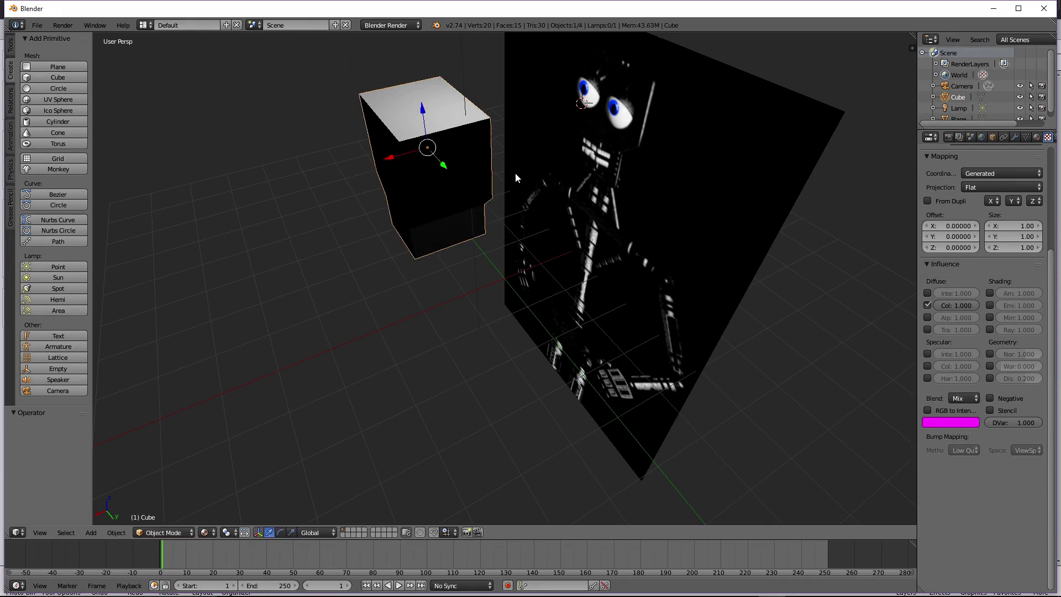
Scale the head along X by about 0.95 and again by about 0.31 to make it thinner
key(s)
key(x)
click(518, 154)
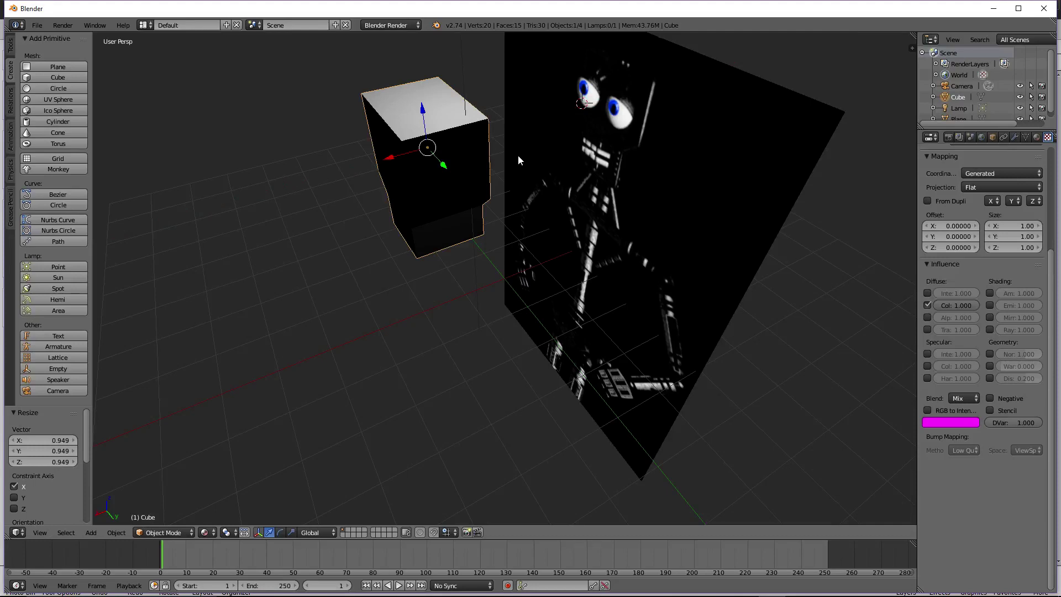
key(s)
key(x)
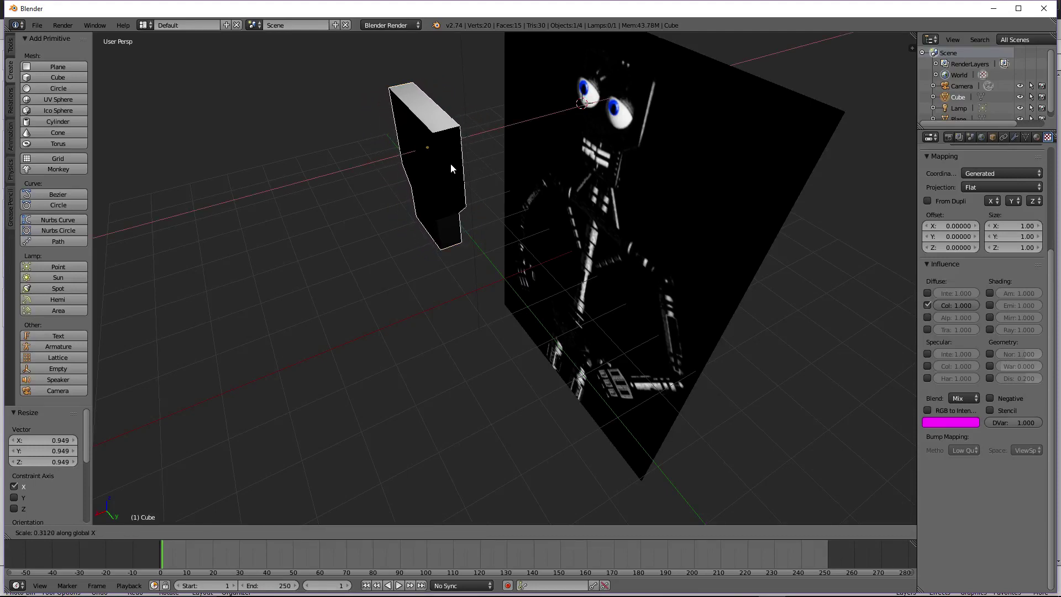
click(450, 167)
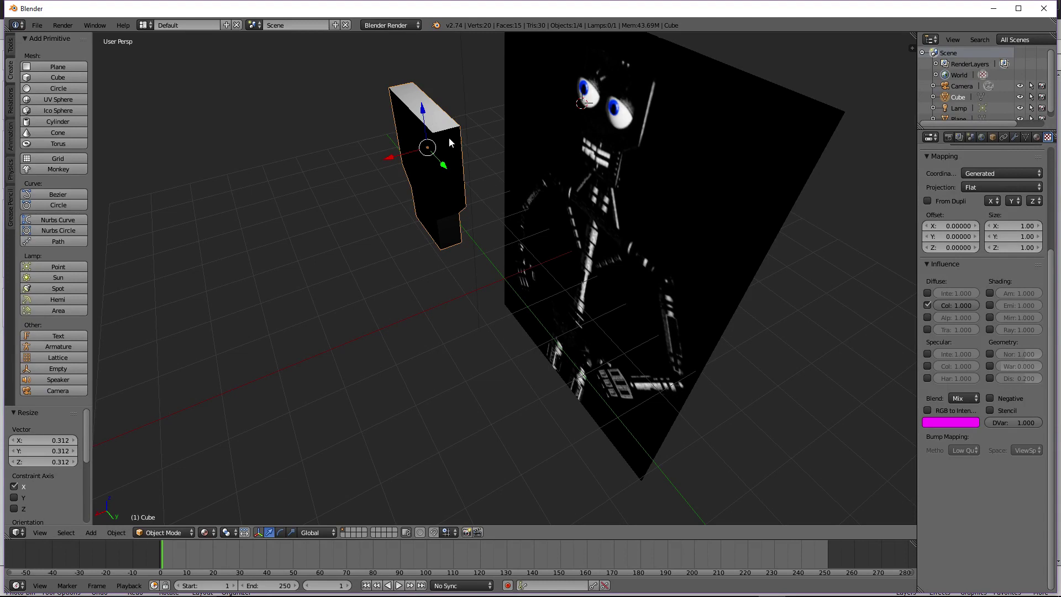
Select the head's whole mesh in Edit Mode and apply smooth shading to its faces and vertices
key(Tab)
key(a)
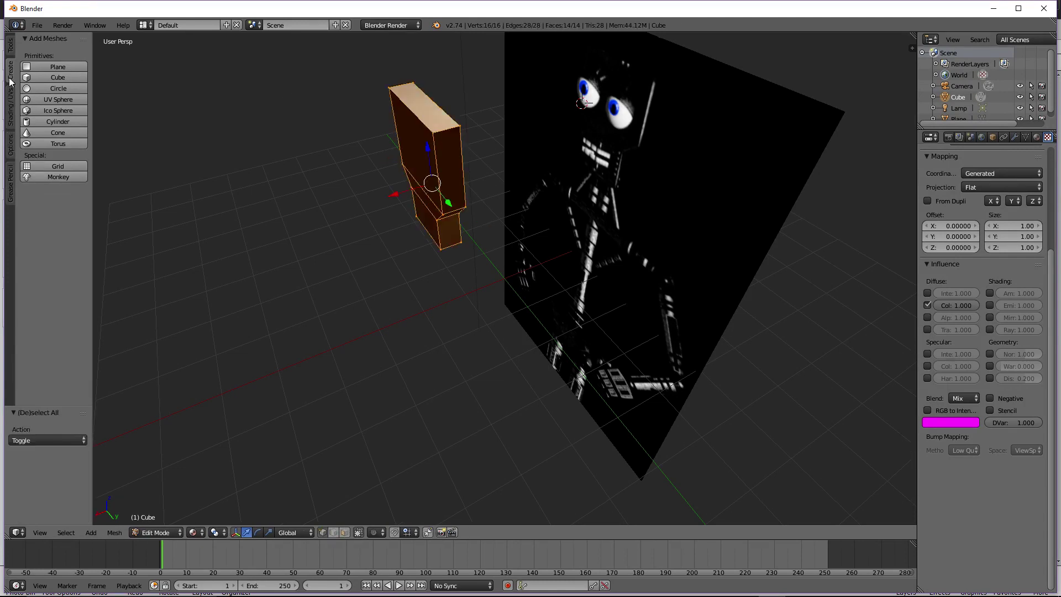
click(10, 118)
click(35, 66)
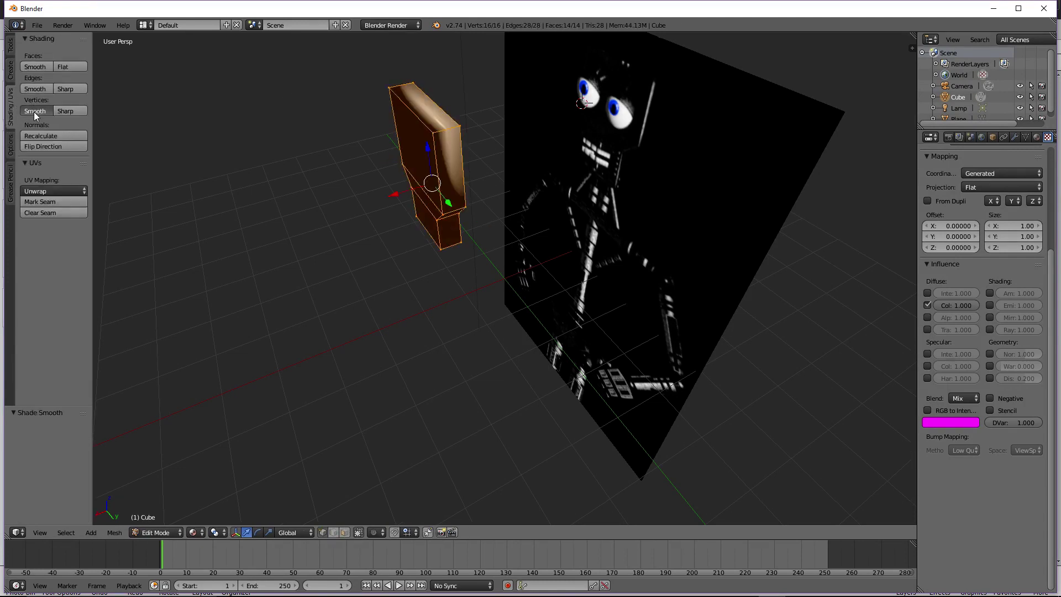
click(35, 112)
Apply Subdivide Smooth to the whole head mesh with 1 cut and a smoothness of 1.000
key(KP_3)
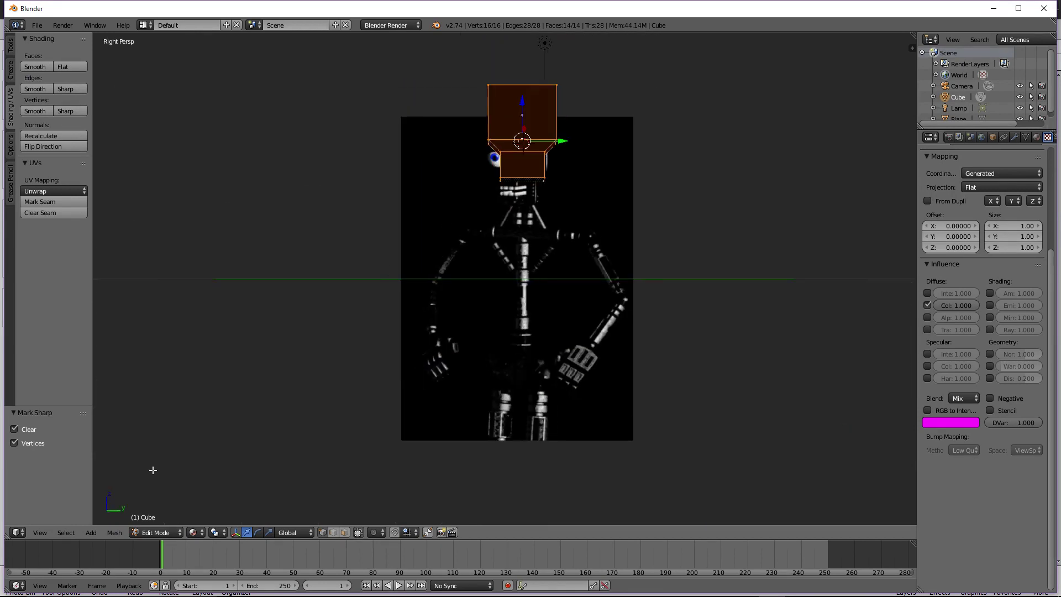
key(w)
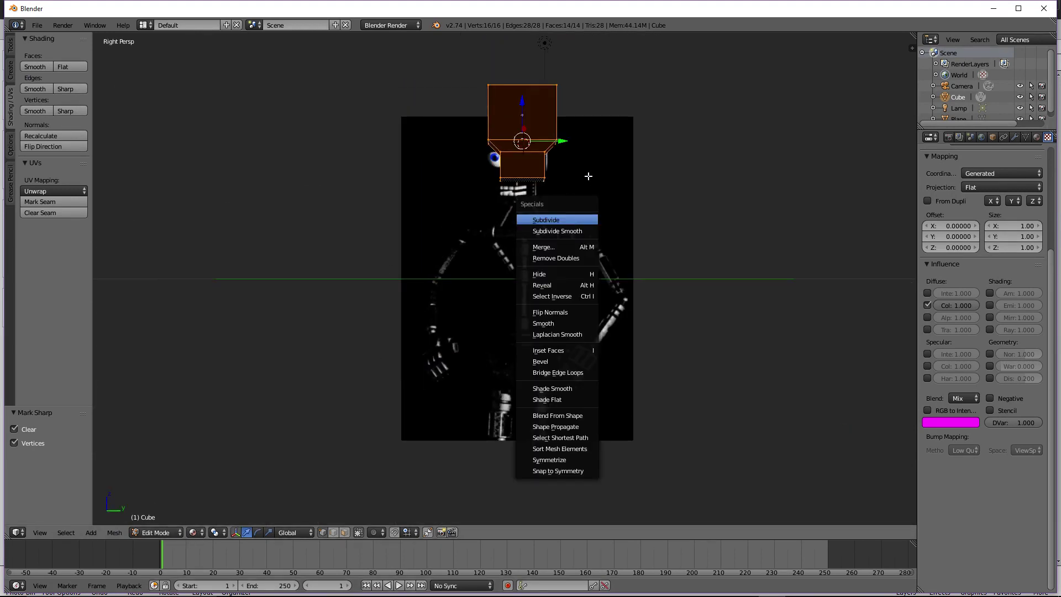
key(Escape)
key(w)
click(565, 239)
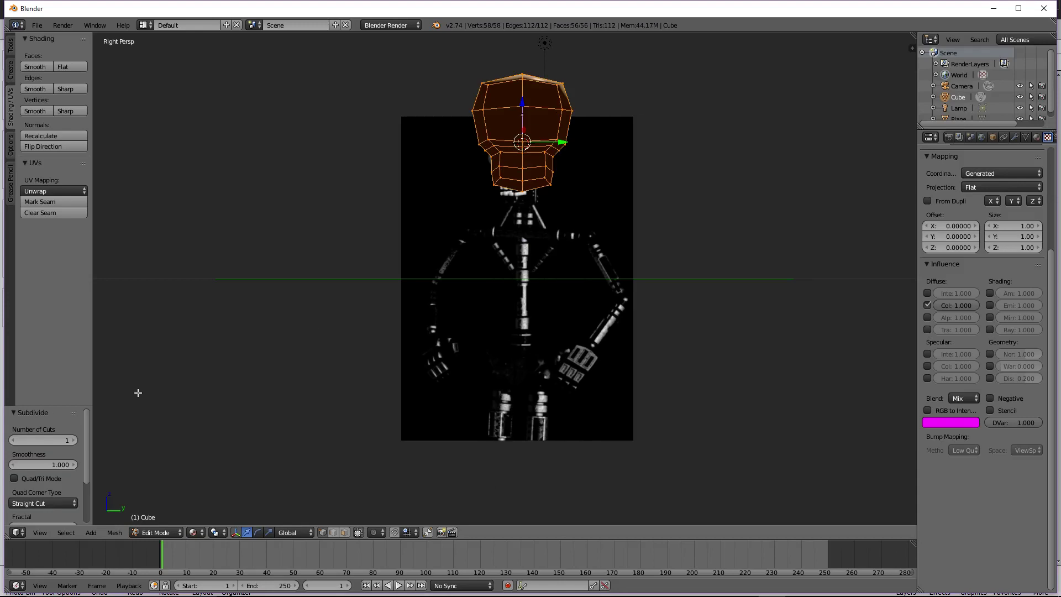
click(43, 440)
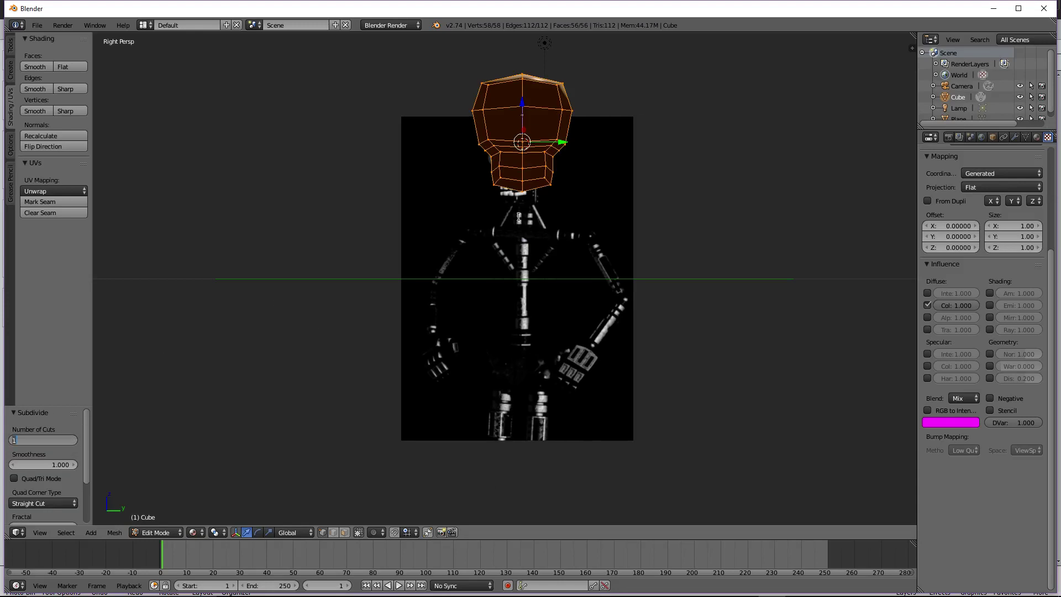
key(Return)
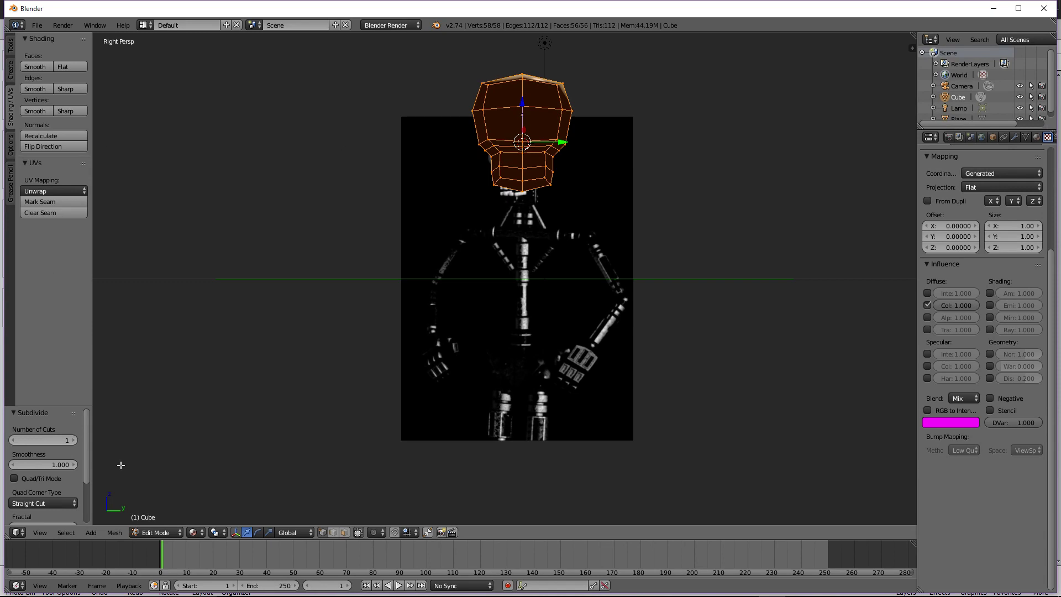
Examine the subdivided head in Object Mode with solid shading, from the side and from an angle
click(155, 531)
click(157, 516)
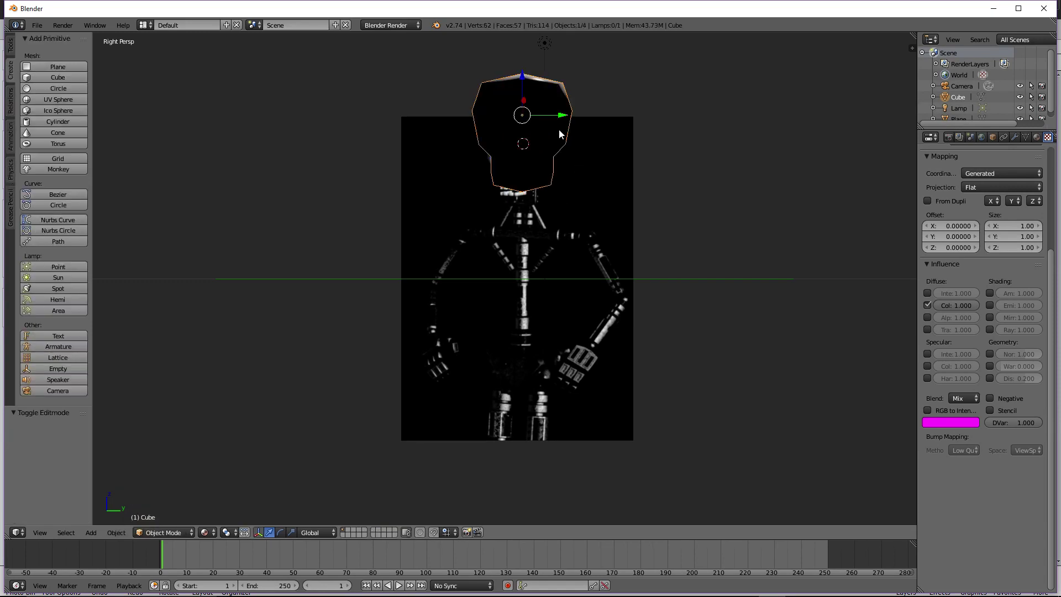
key(z)
key(z)
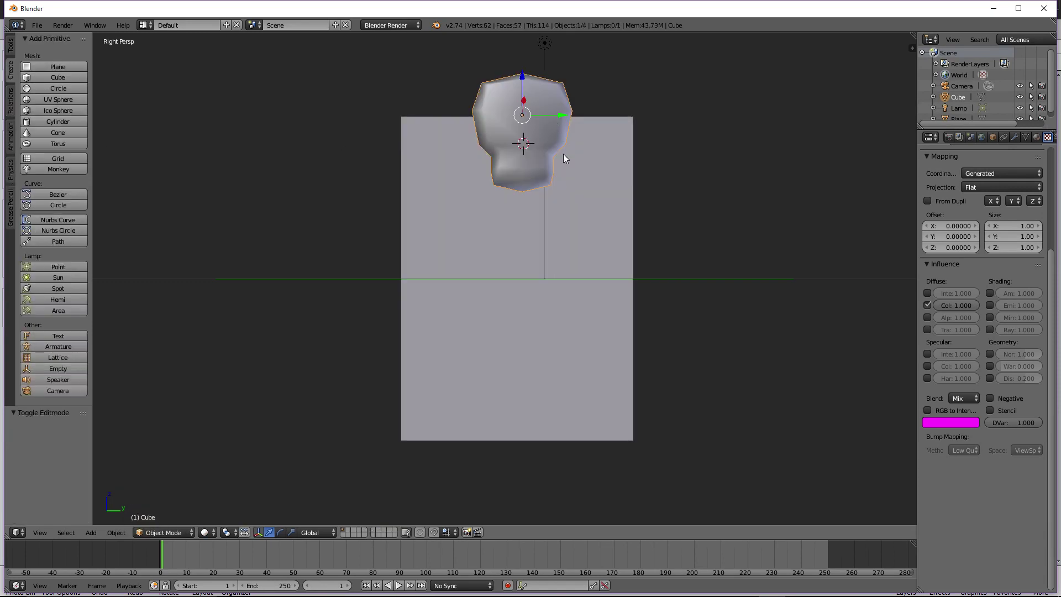
key(KP_8)
middle_drag(571, 180, 599, 133)
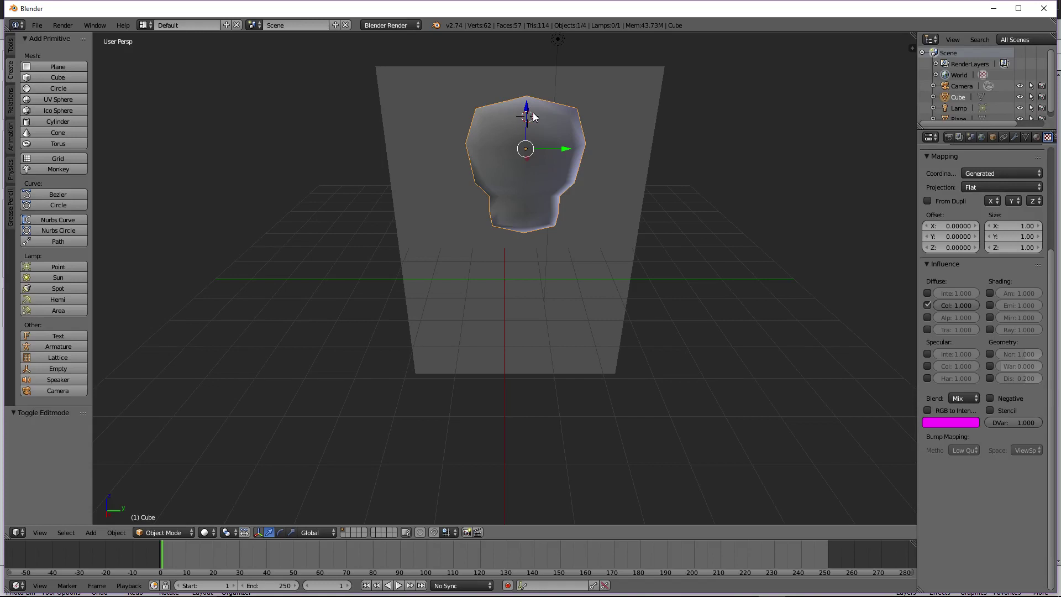
In the right wireframe view, lower the head's top-centre edge about 0.17 along Z to flatten the crown
key(KP_3)
key(z)
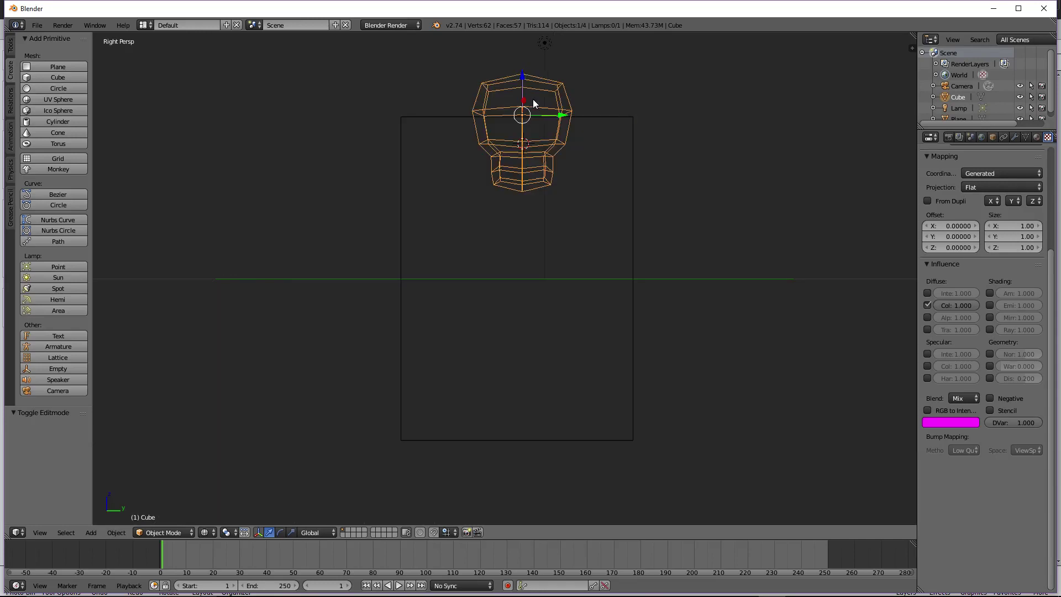
key(Tab)
key(a)
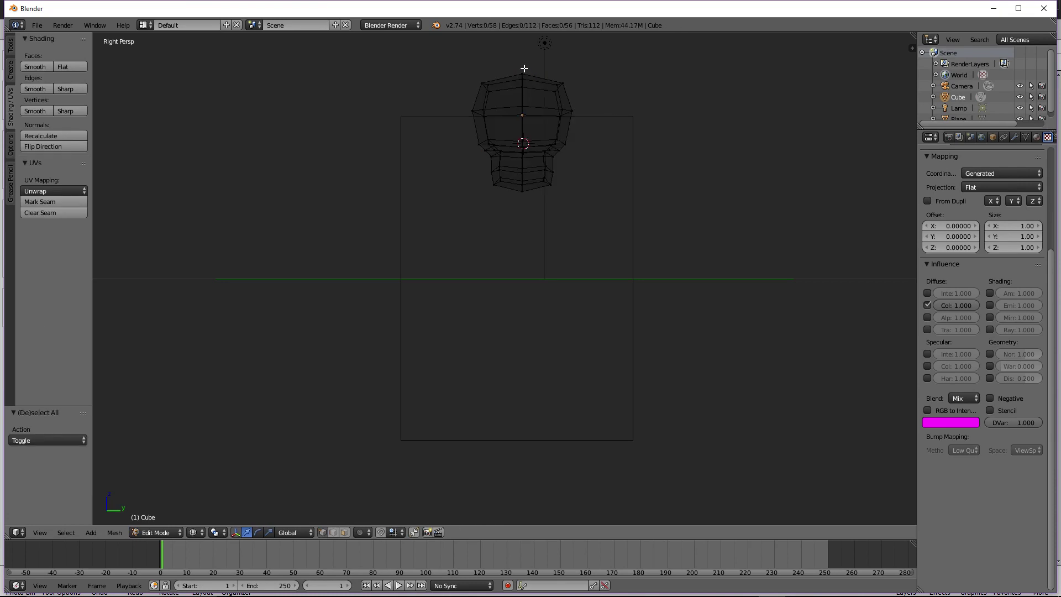
right_click(524, 72)
key(g)
key(z)
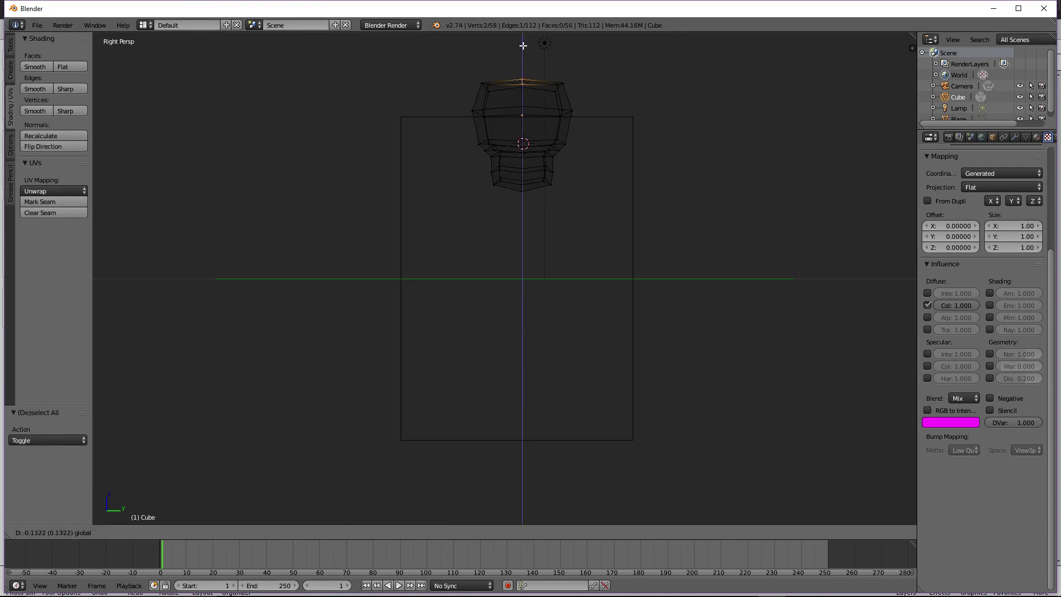
click(523, 47)
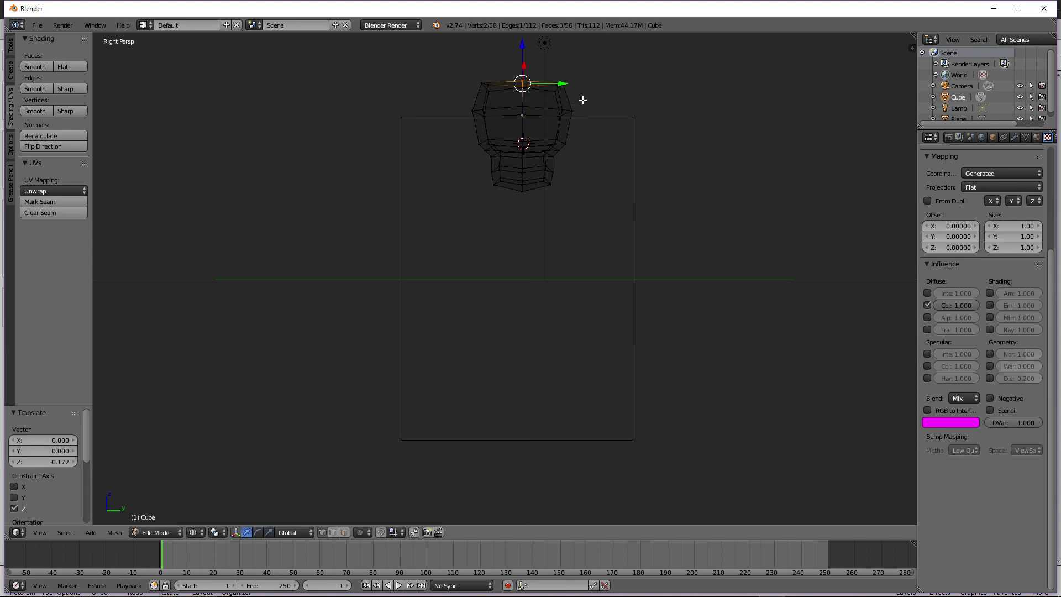
Pull the outermost mid-height vertex on the head's +Y side slightly inward along Y
key(a)
key(c)
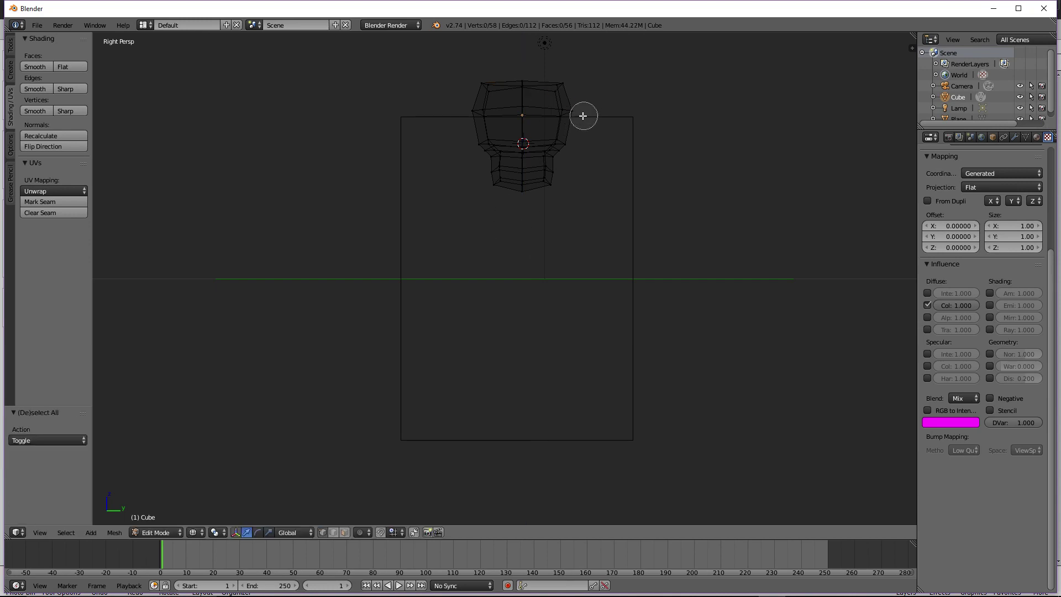
click(582, 116)
key(Escape)
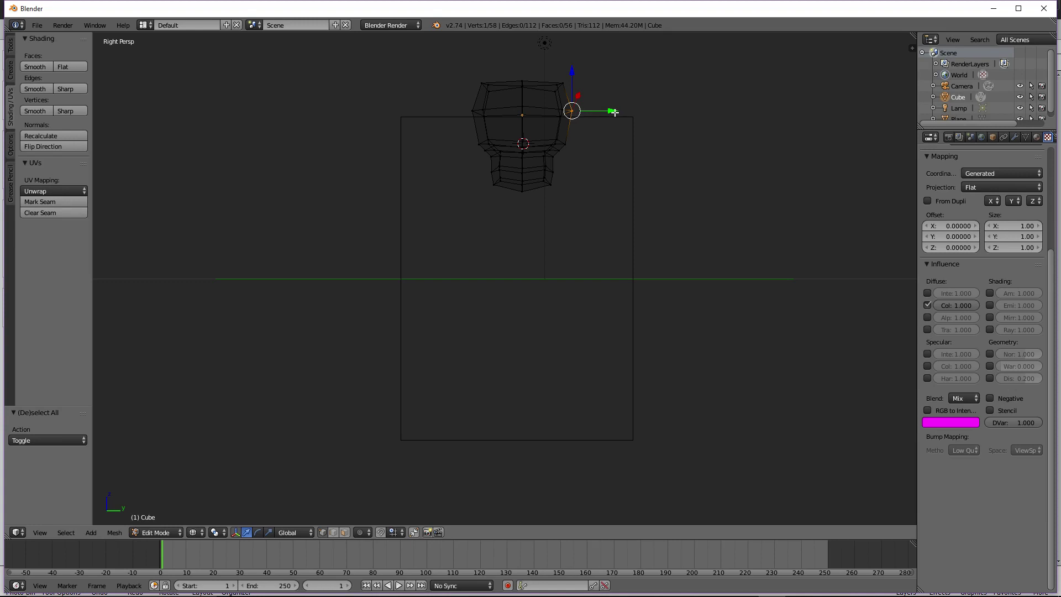
drag(614, 112, 606, 111)
Move the outermost mid-height vertex on the head's -Y side about 0.2 inward along Y
key(a)
key(c)
click(478, 111)
key(Escape)
key(a)
key(c)
click(466, 109)
key(Escape)
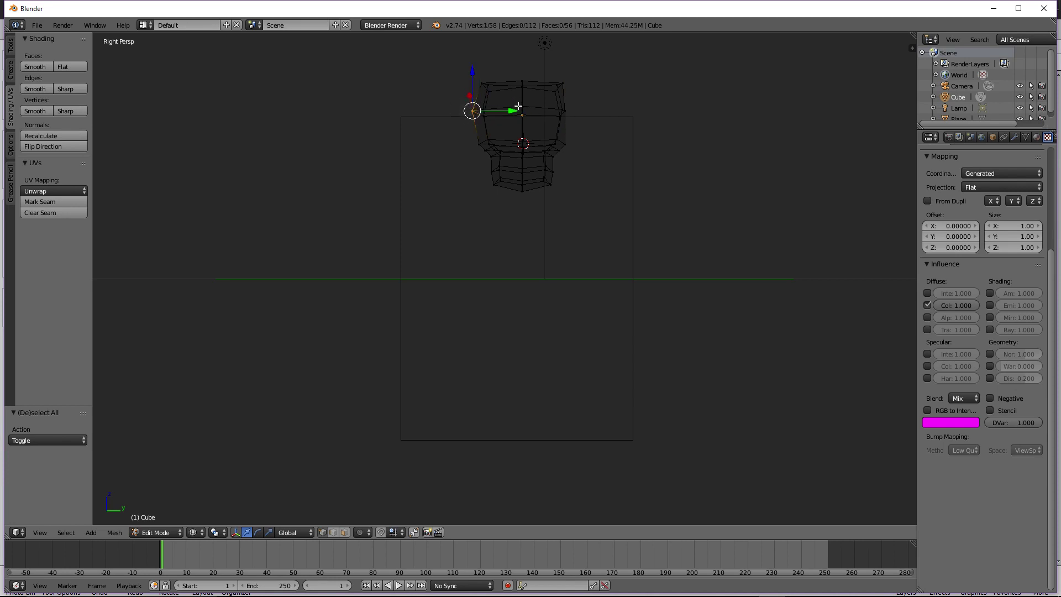
drag(513, 110, 523, 111)
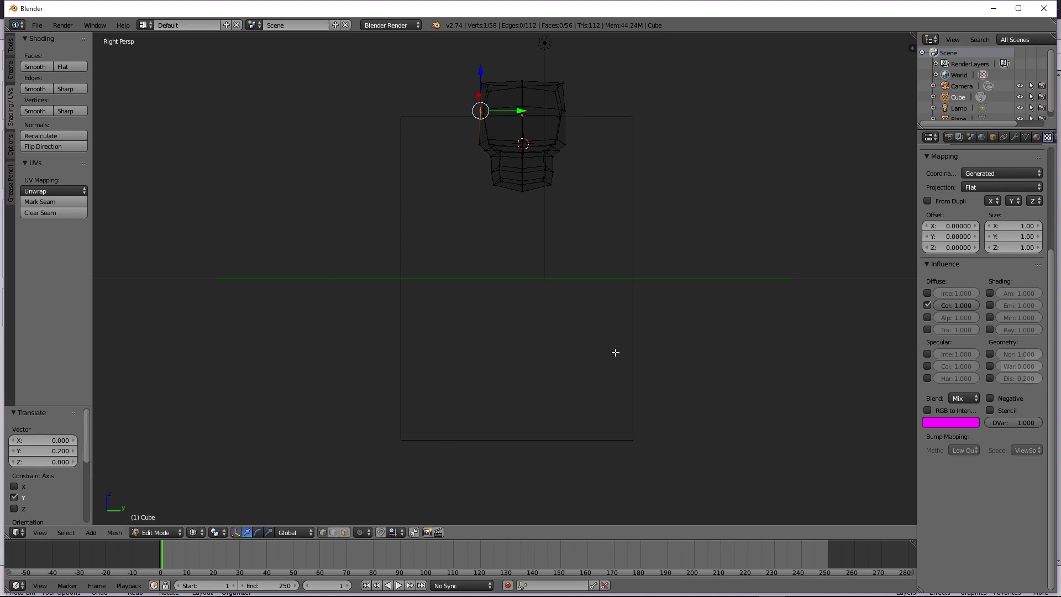
key(z)
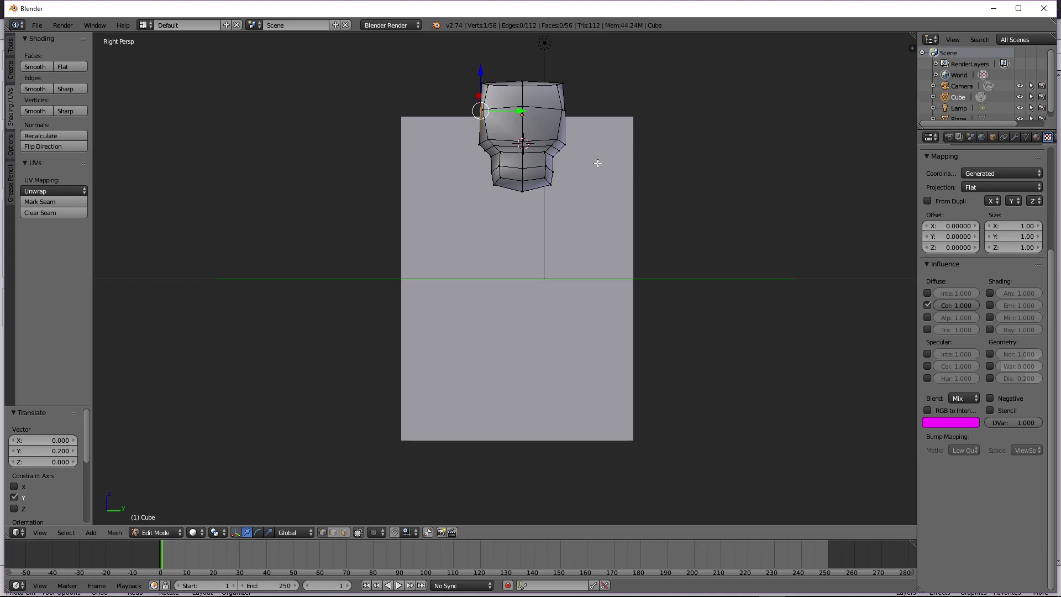
key(z)
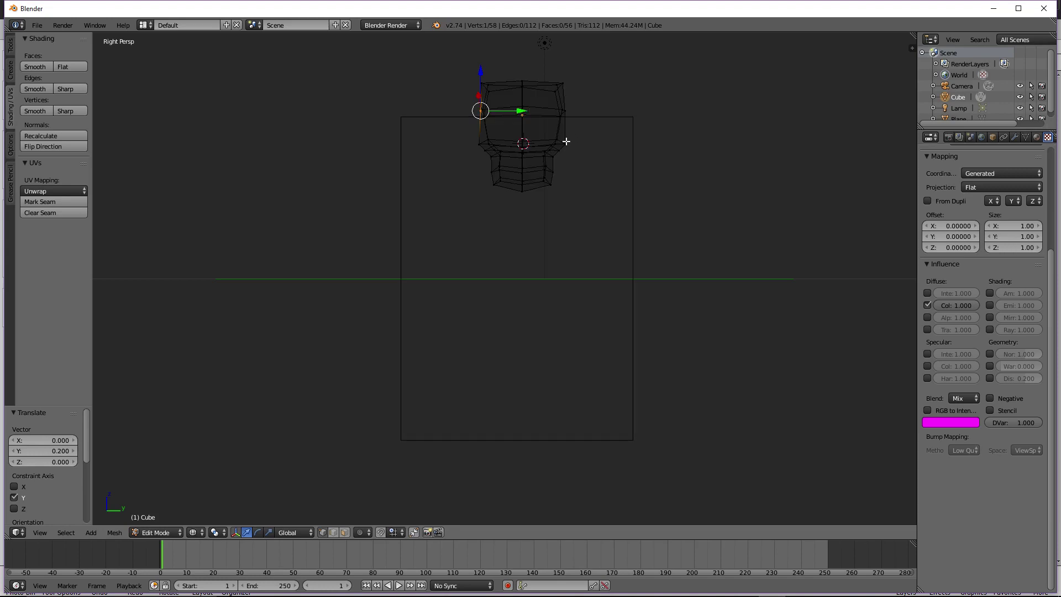
Move the outer vertices just above the jaw on both sides of the head about 0.107 inward along Y
key(a)
right_click(571, 145)
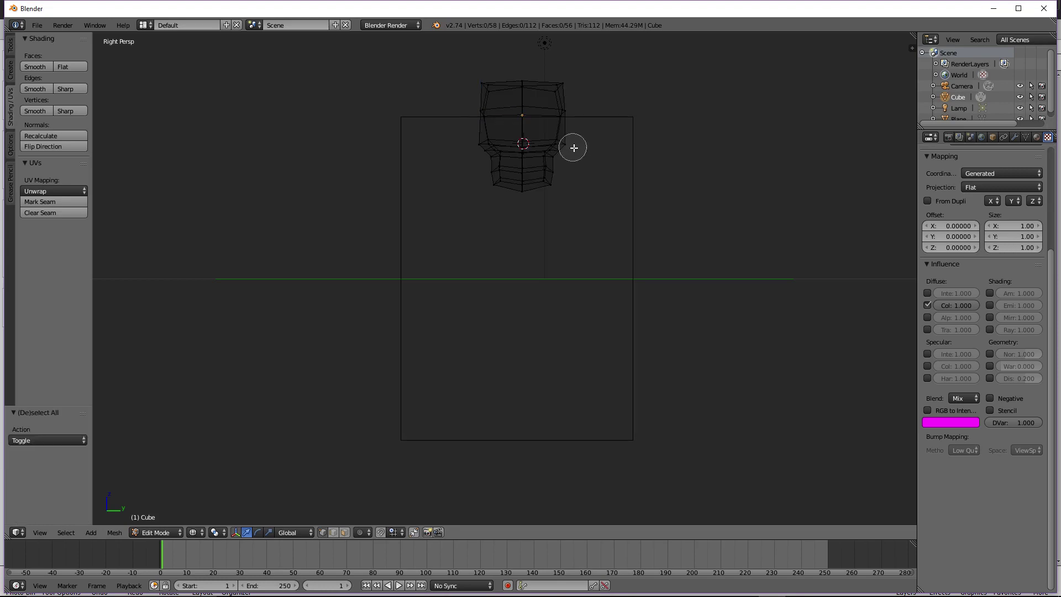
drag(610, 148, 601, 144)
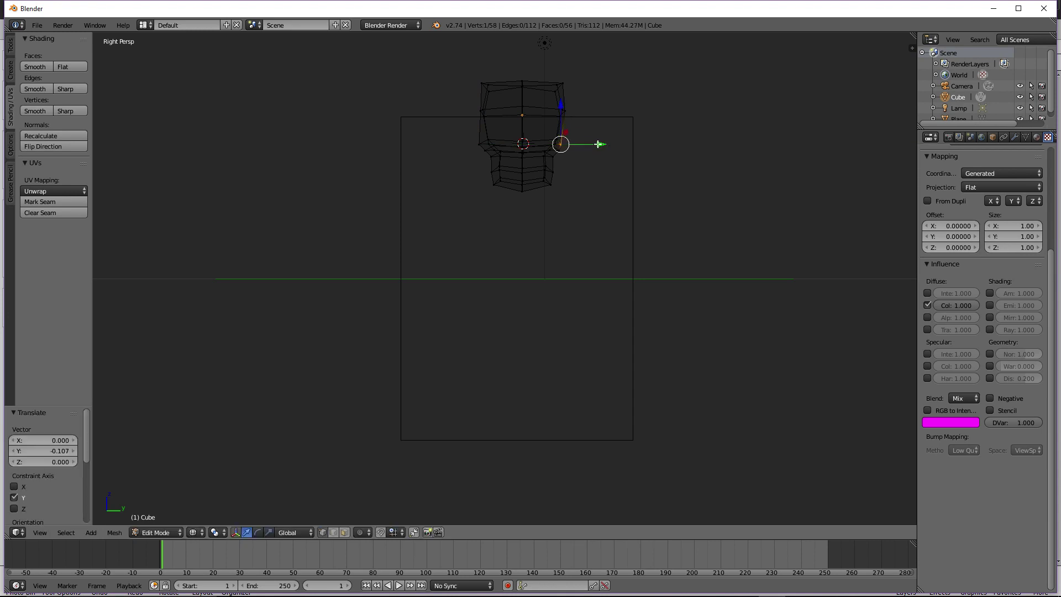
key(a)
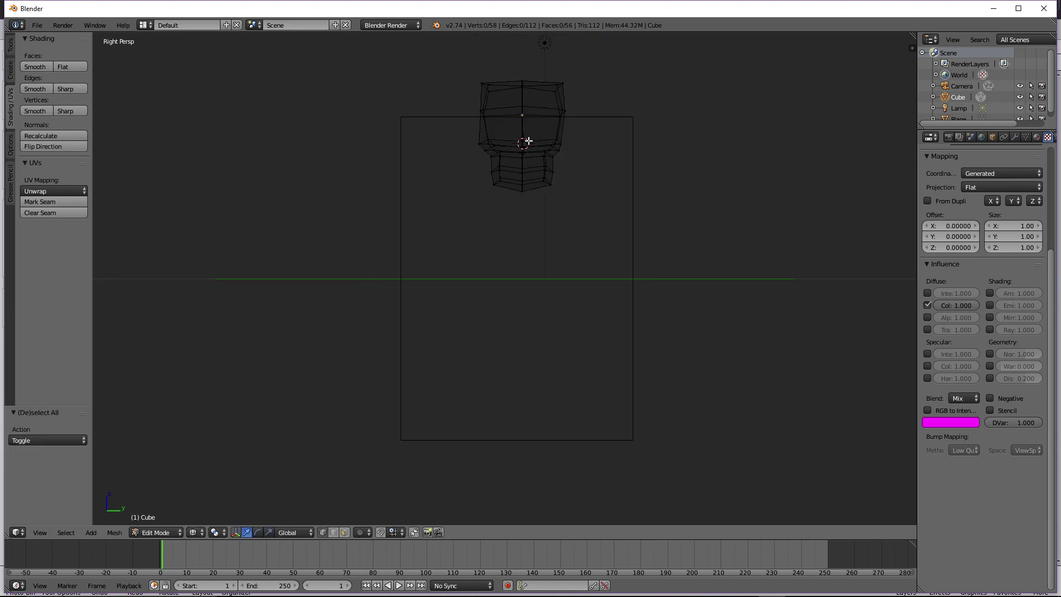
right_click(477, 143)
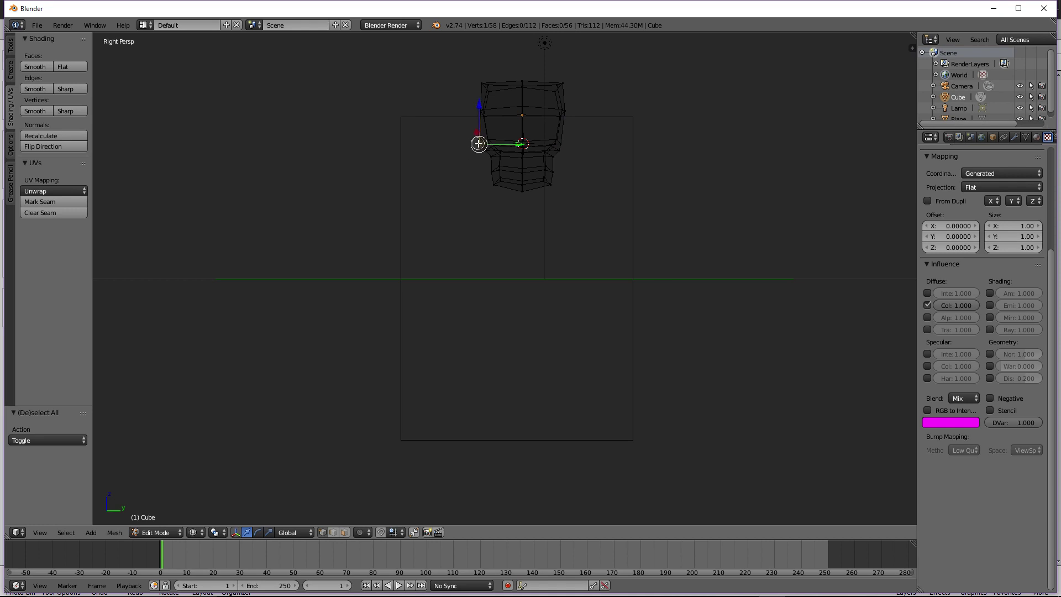
drag(520, 143, 523, 143)
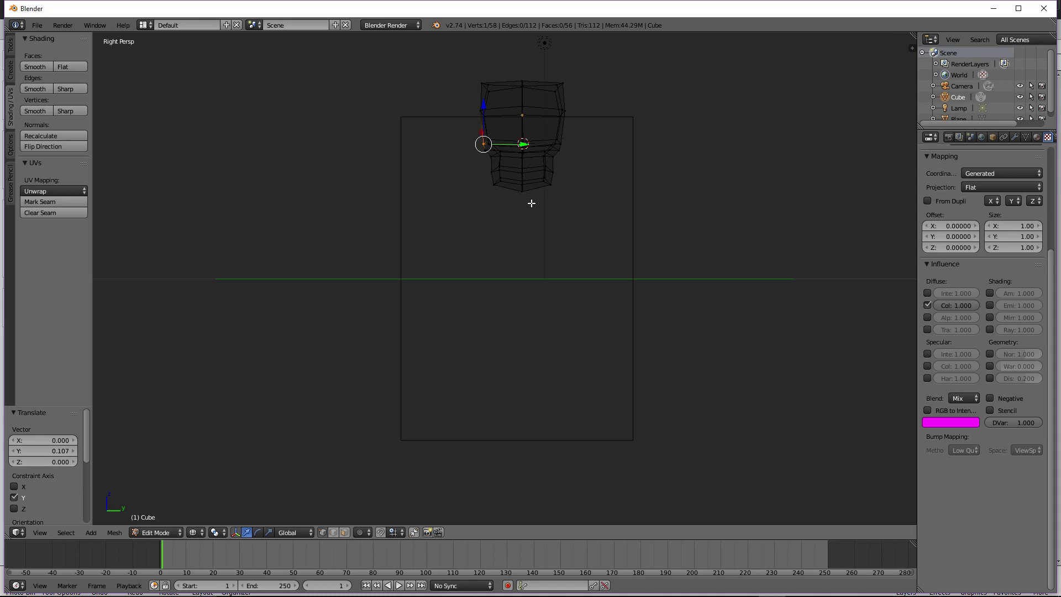
key(a)
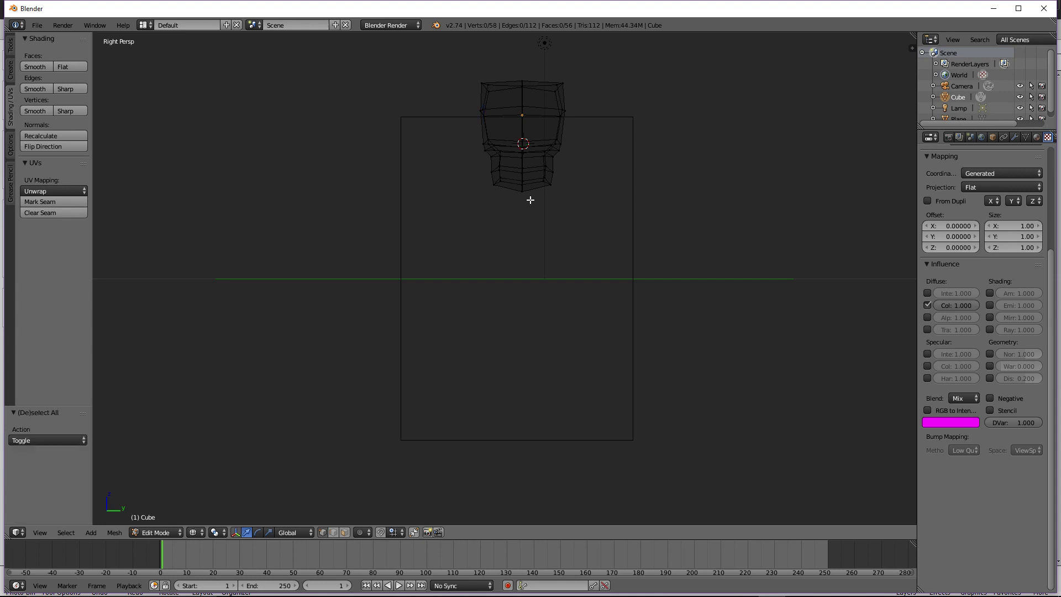
Switch Edit Mode to solid shading and inspect the reshaped head from an angle
key(Tab)
key(Tab)
key(z)
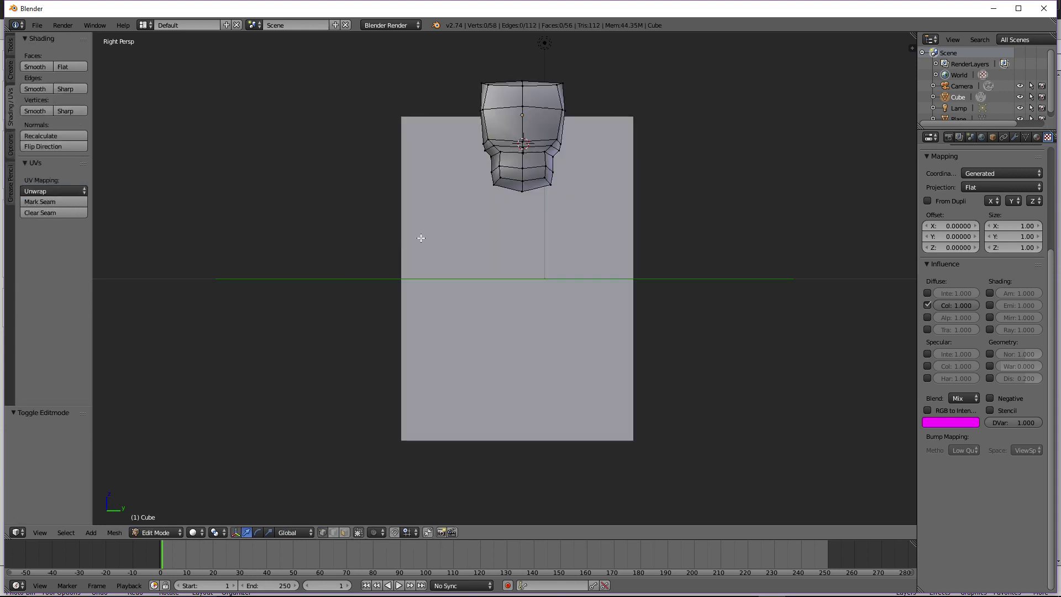
key(KP_8)
middle_drag(496, 69, 667, 144)
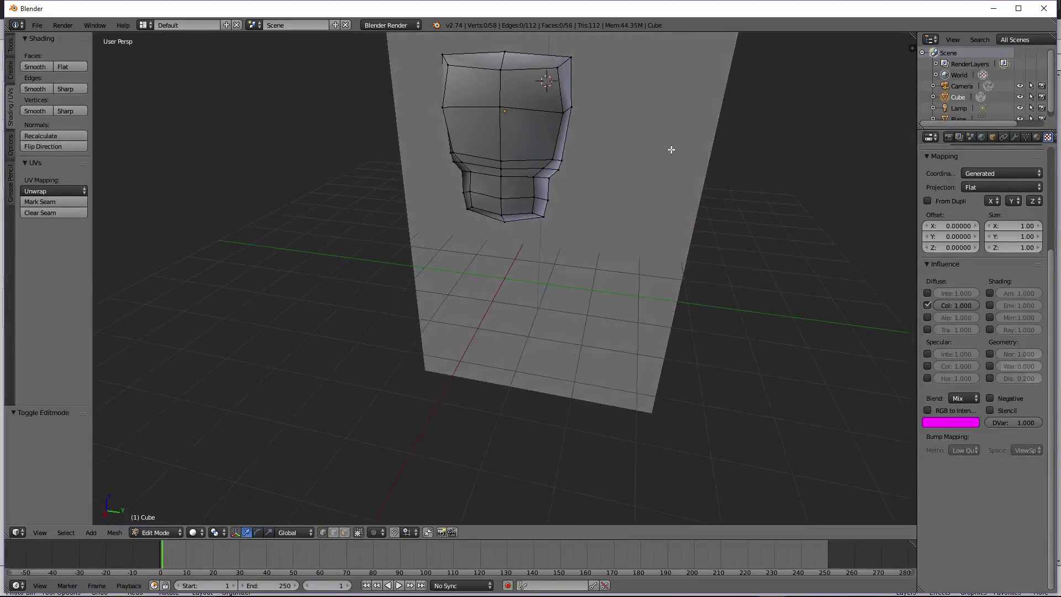
Lower the centre vertex on the head's top edge about 0.066 along Z, working in wireframe, and return to solid shading
key(KP_3)
scroll(671, 150, down, 1)
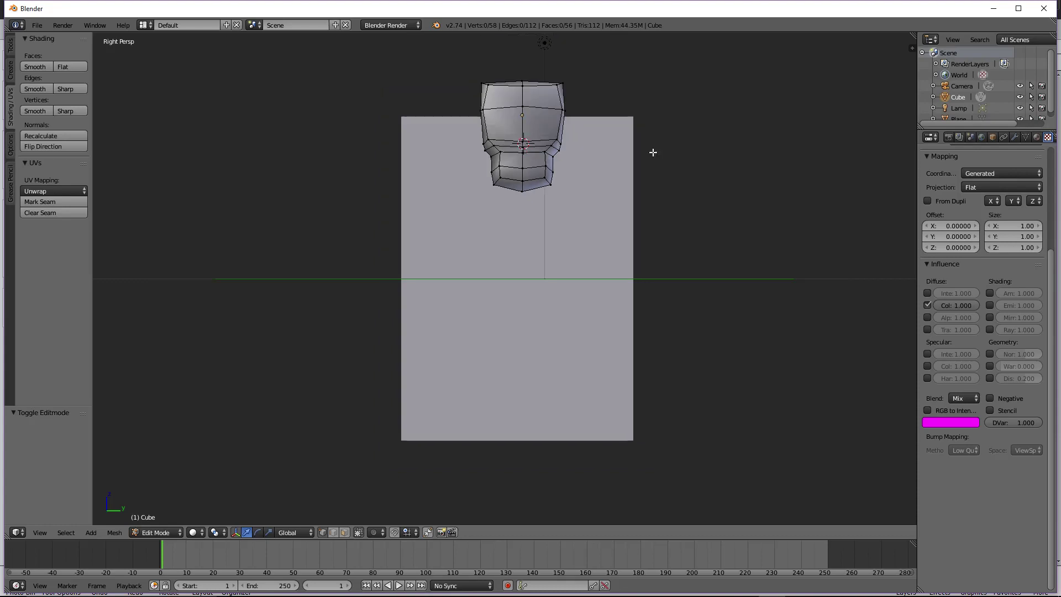
key(z)
right_click(522, 83)
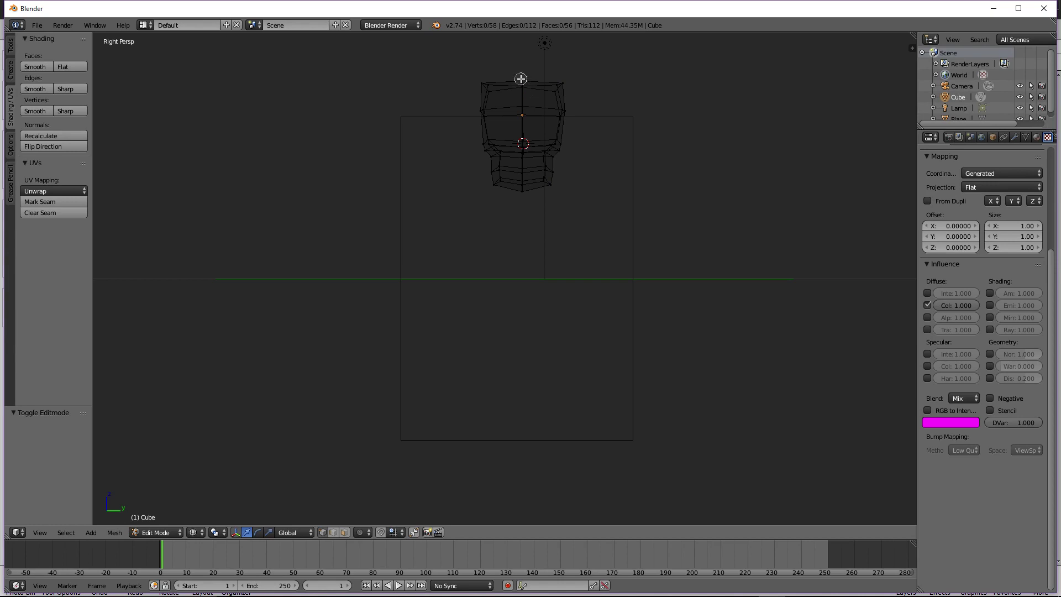
drag(521, 48, 519, 50)
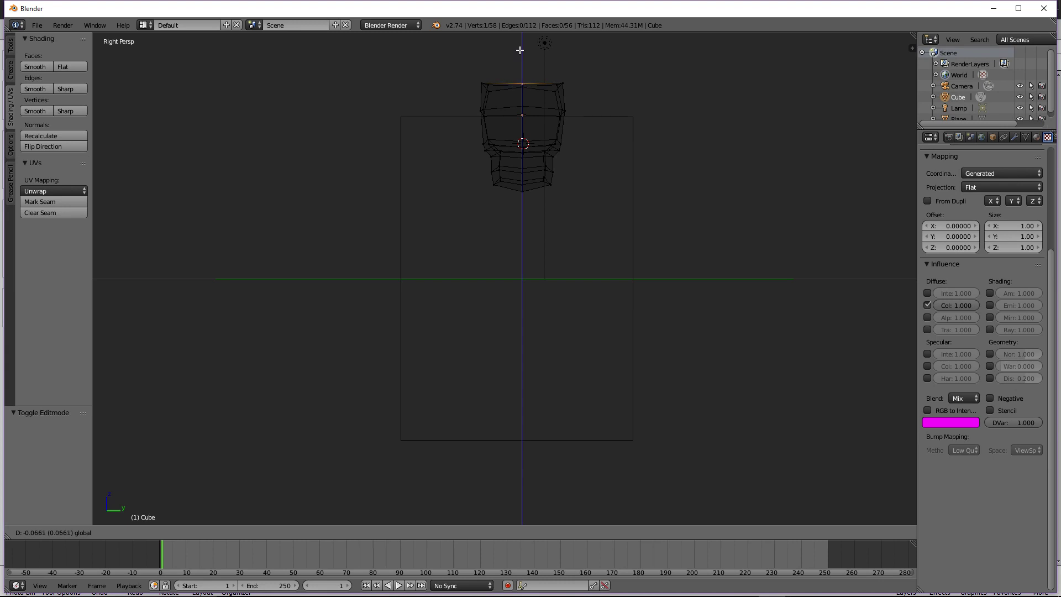
click(519, 50)
key(z)
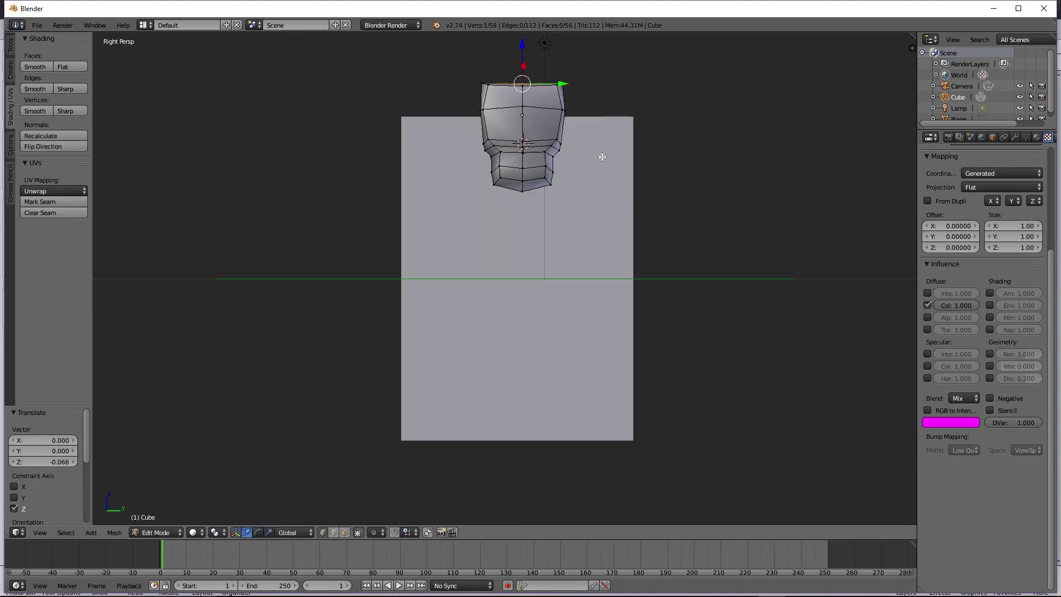
key(a)
Leave Edit Mode and move the head about 3.324 along -X towards the reference plane
middle_drag(601, 155, 407, 172)
key(Tab)
key(g)
key(x)
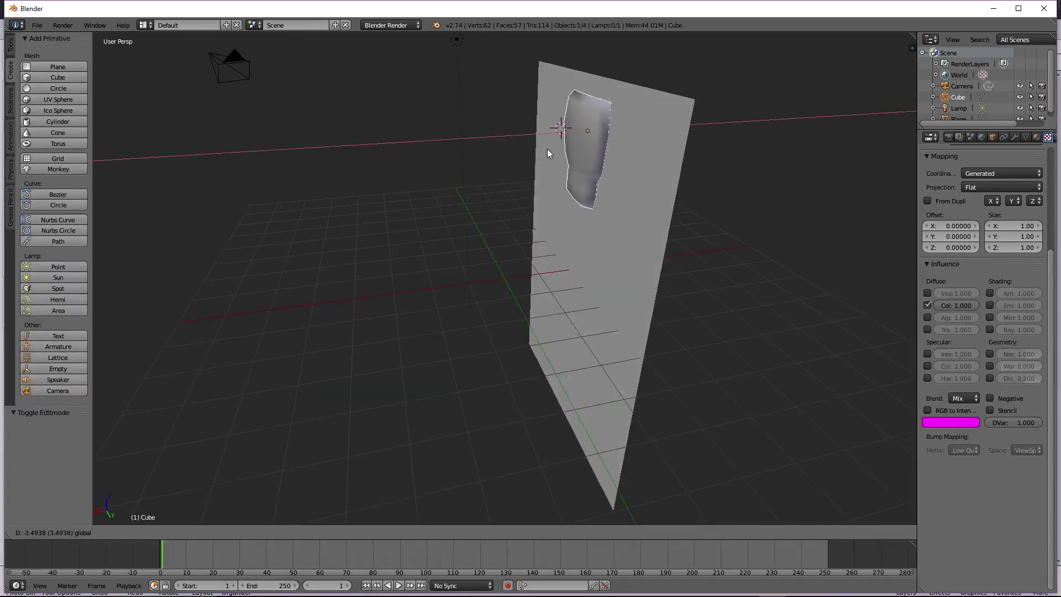
click(541, 151)
Show the reference image on the plane in the right view to compare it with the head
key(KP_3)
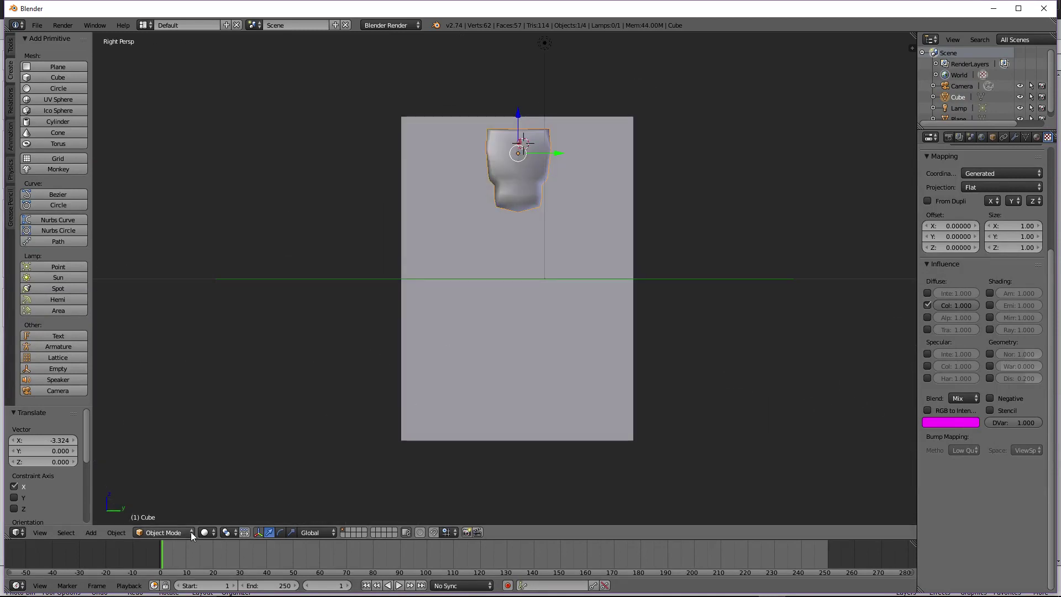
click(206, 532)
click(229, 466)
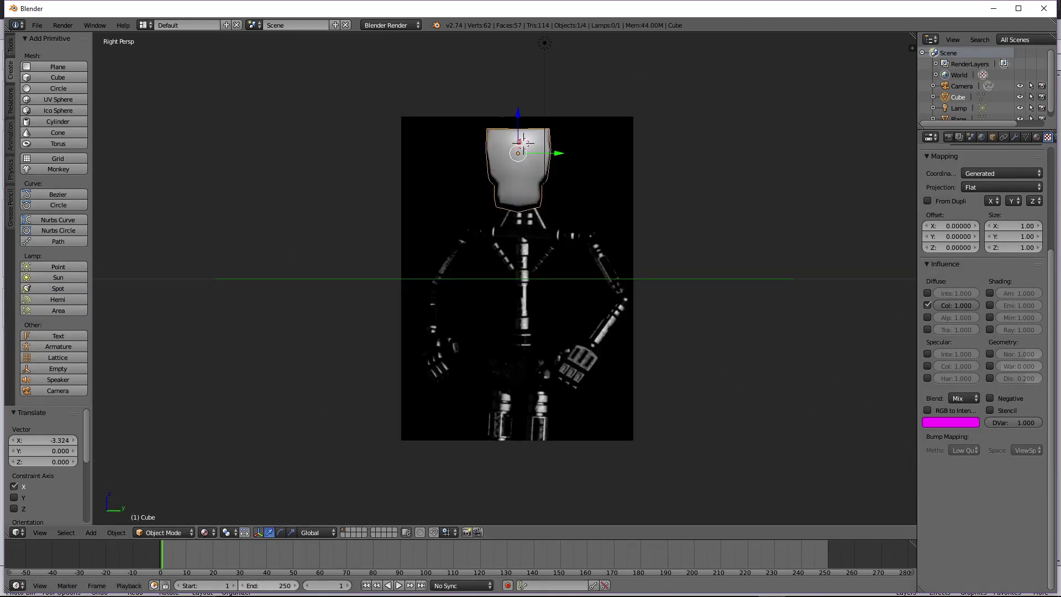
Switch to the YouTube live streaming page in Chrome, check the stream status and previews, and return to Blender
mouse_move(339, 586)
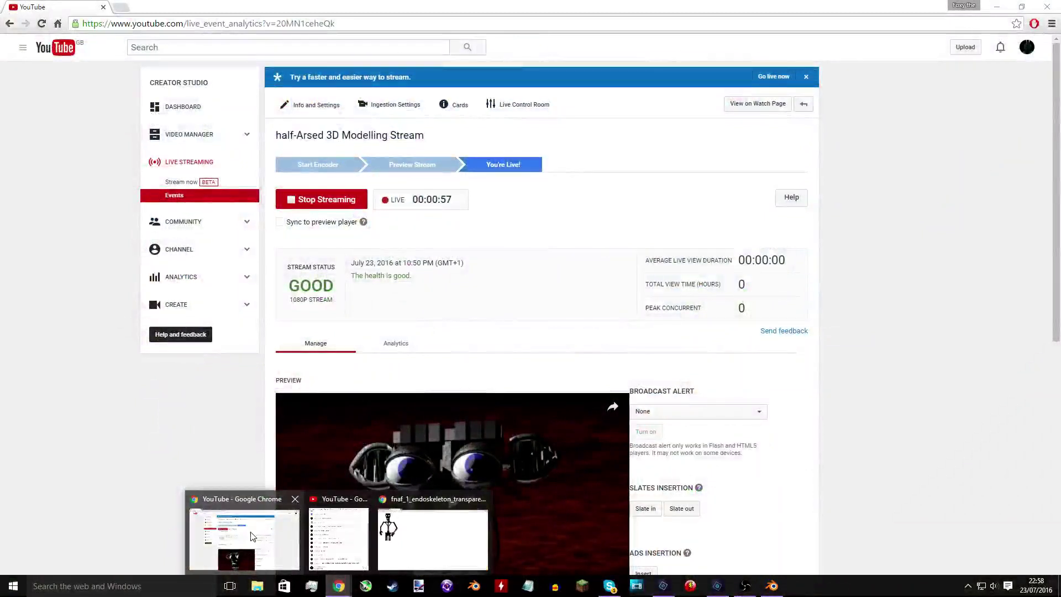
click(244, 538)
scroll(278, 405, down, 5)
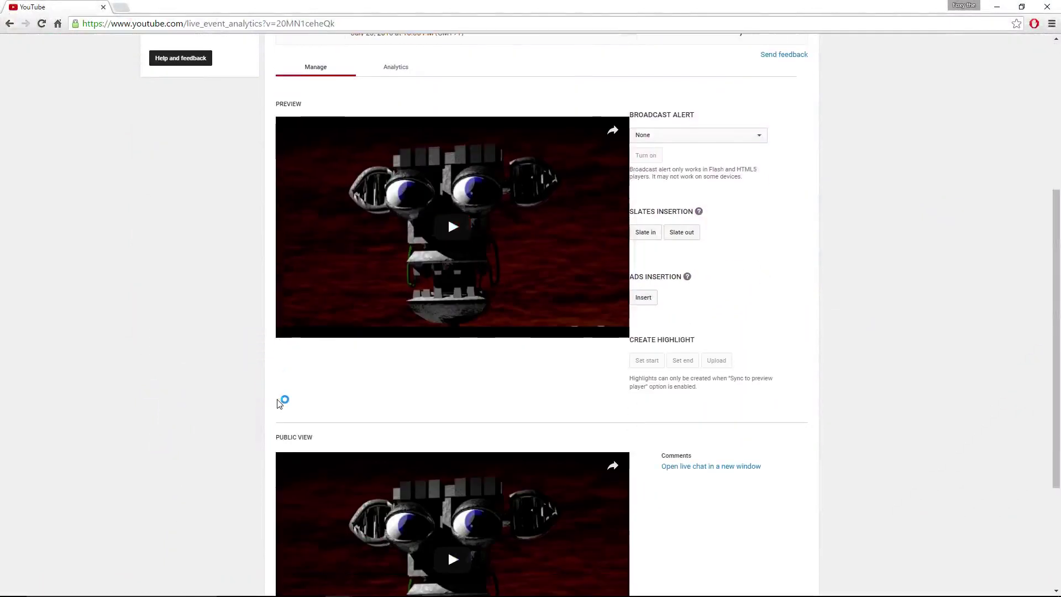
scroll(366, 119, up, 2)
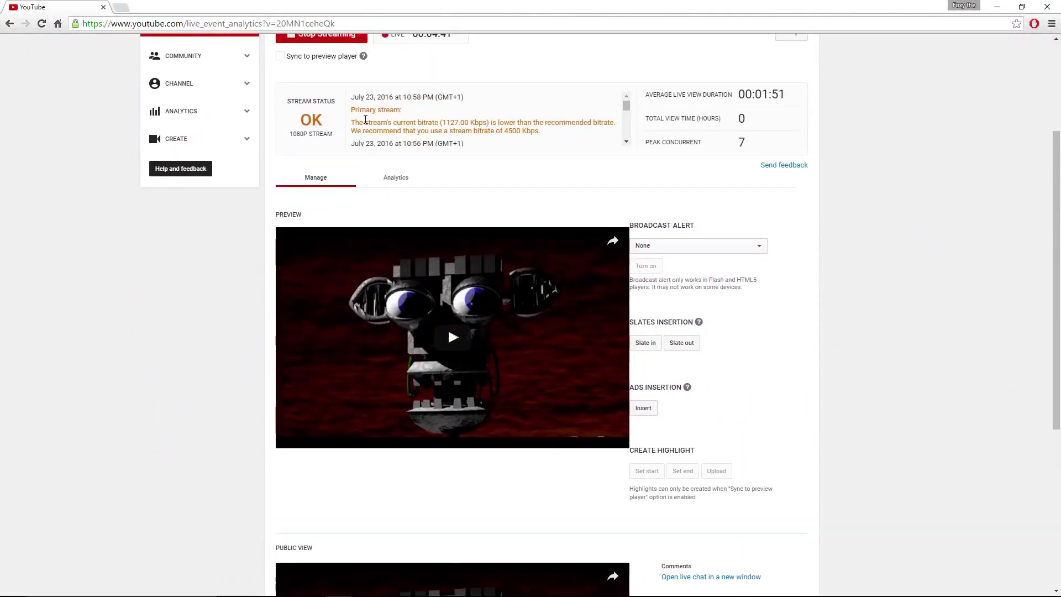
scroll(265, 316, down, 5)
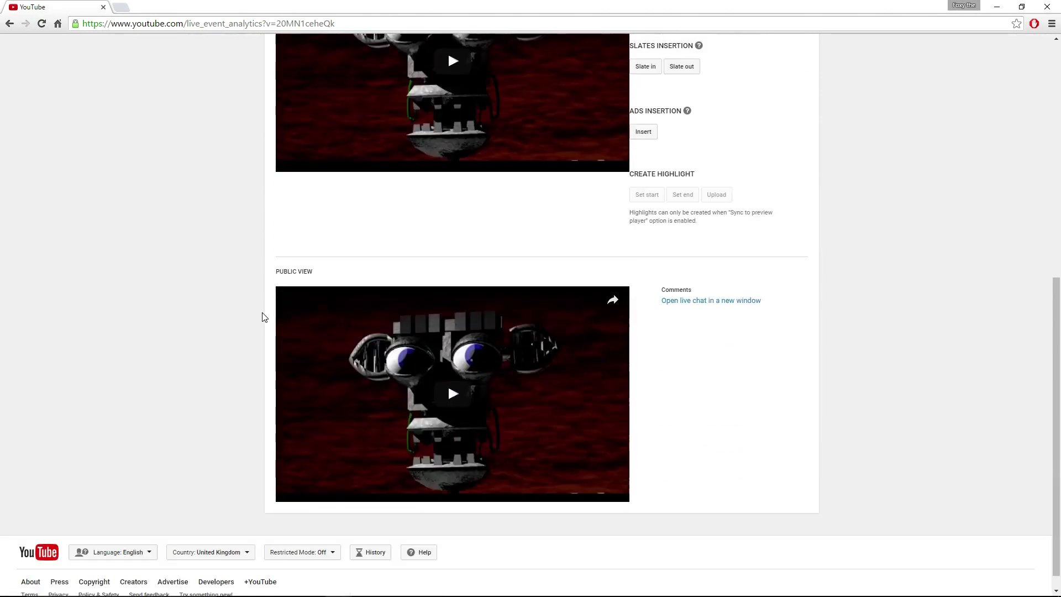
scroll(577, 284, up, 8)
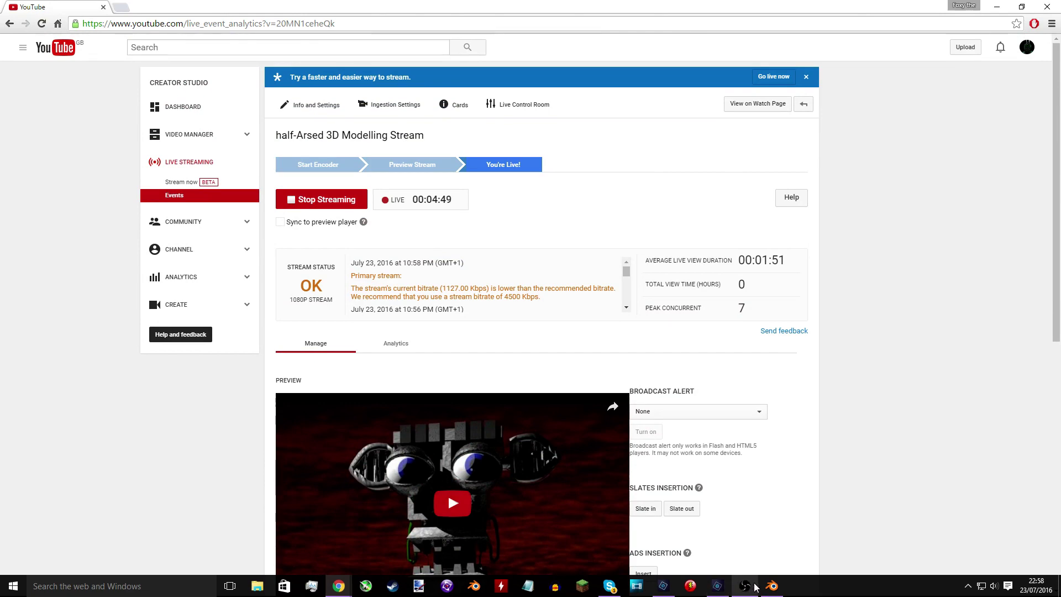
click(772, 586)
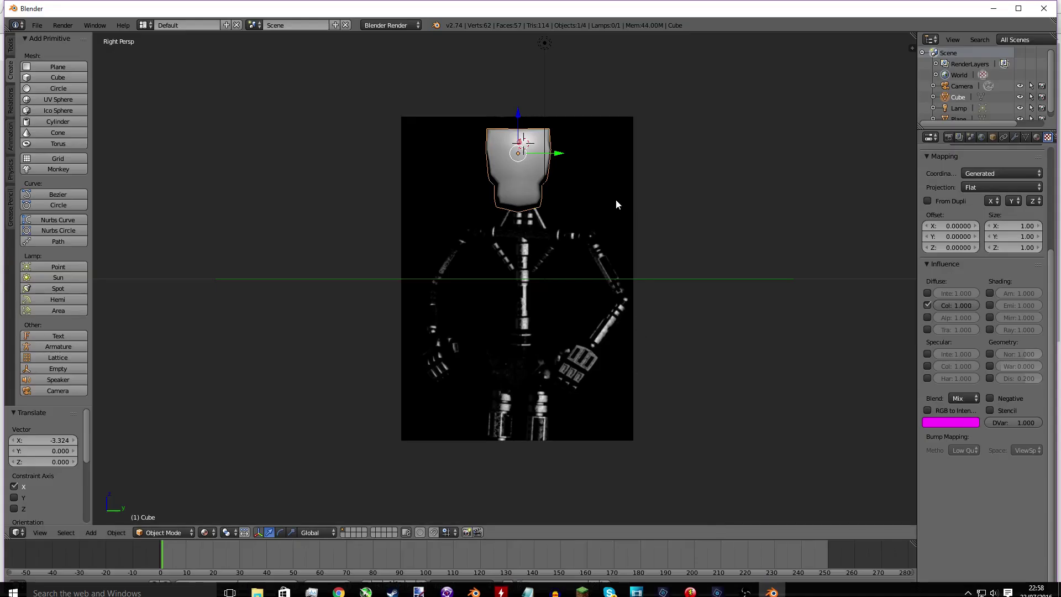
Add a cylinder, scale it down to about 0.131 and stretch it about 4.571 times along Z
scroll(572, 137, up, 3)
scroll(566, 119, down, 1)
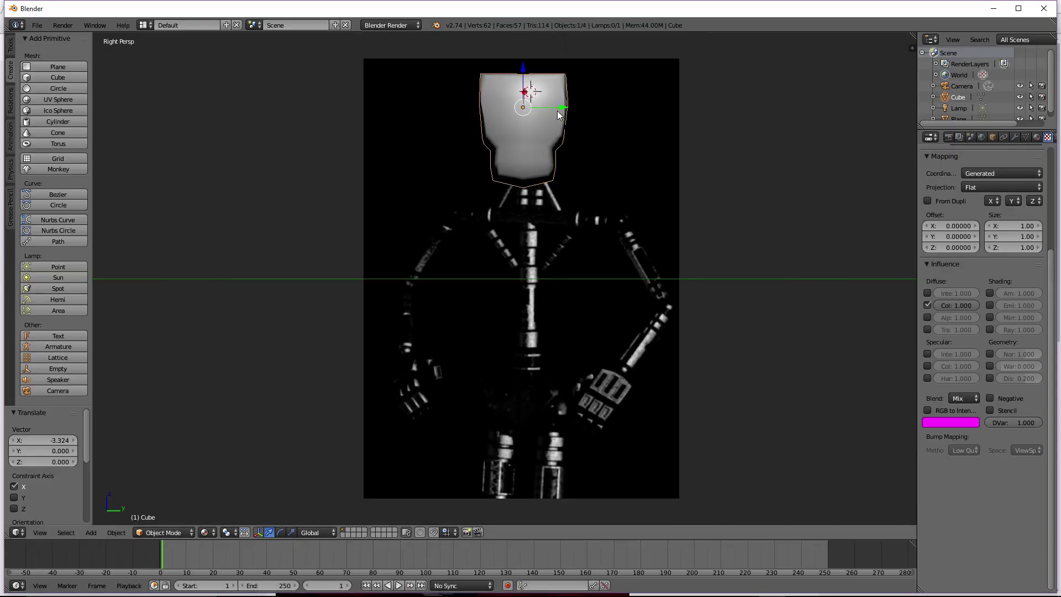
click(58, 125)
key(s)
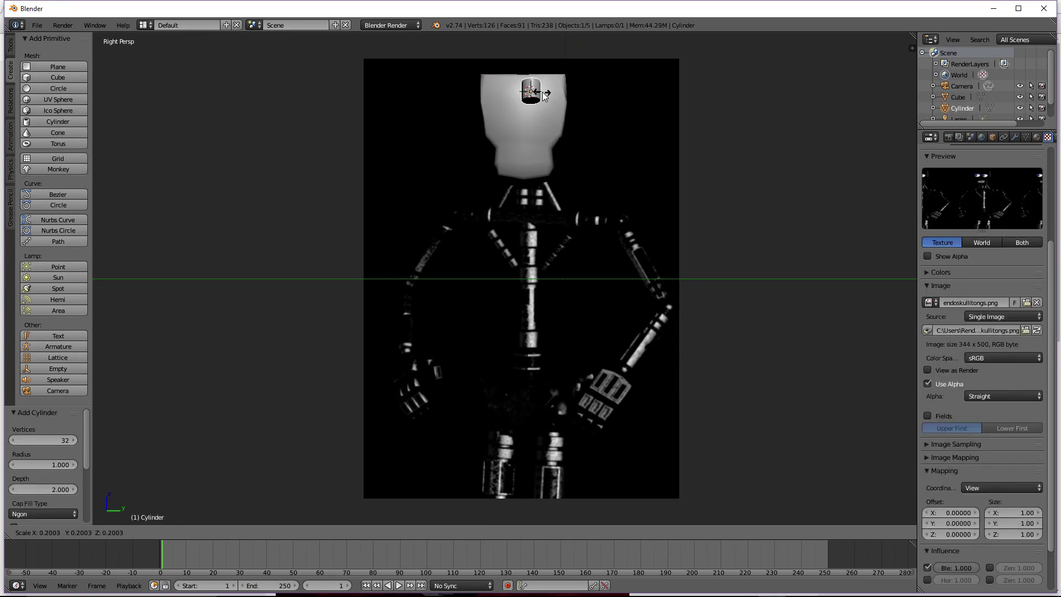
click(539, 93)
key(s)
key(z)
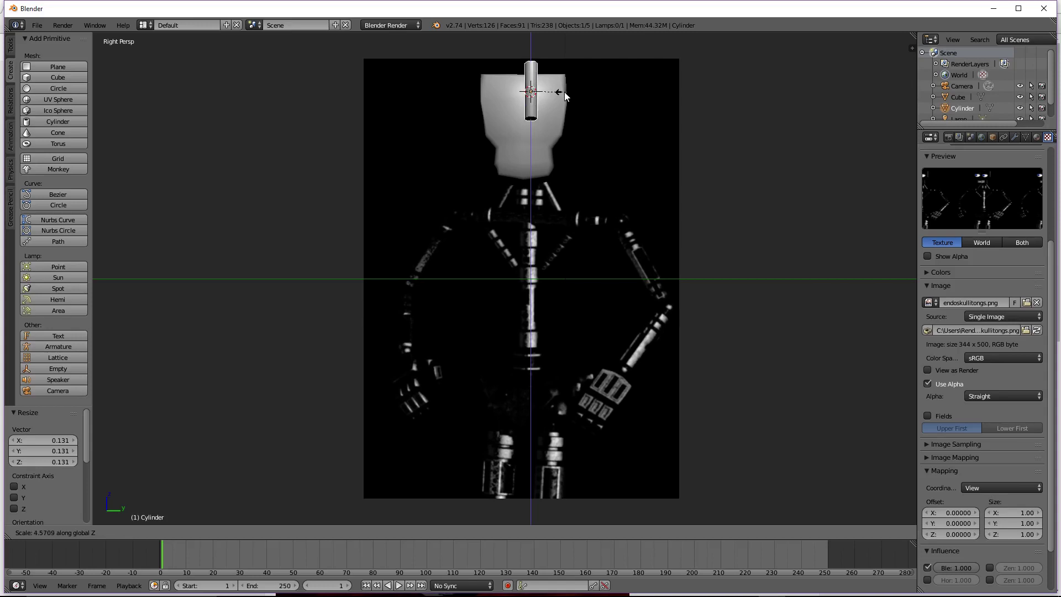
click(563, 91)
Move the cylinder down below the head's jaw and about 0.749 along -X towards the reference plane
middle_drag(558, 104, 525, 97)
key(g)
key(z)
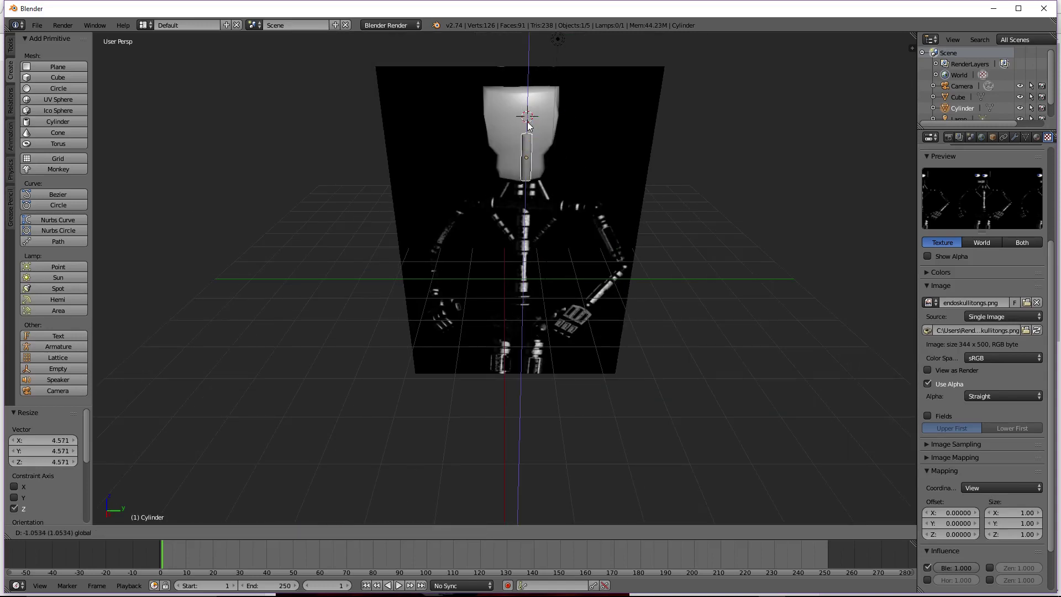
click(530, 221)
middle_drag(532, 247, 547, 223)
key(g)
key(z)
click(548, 225)
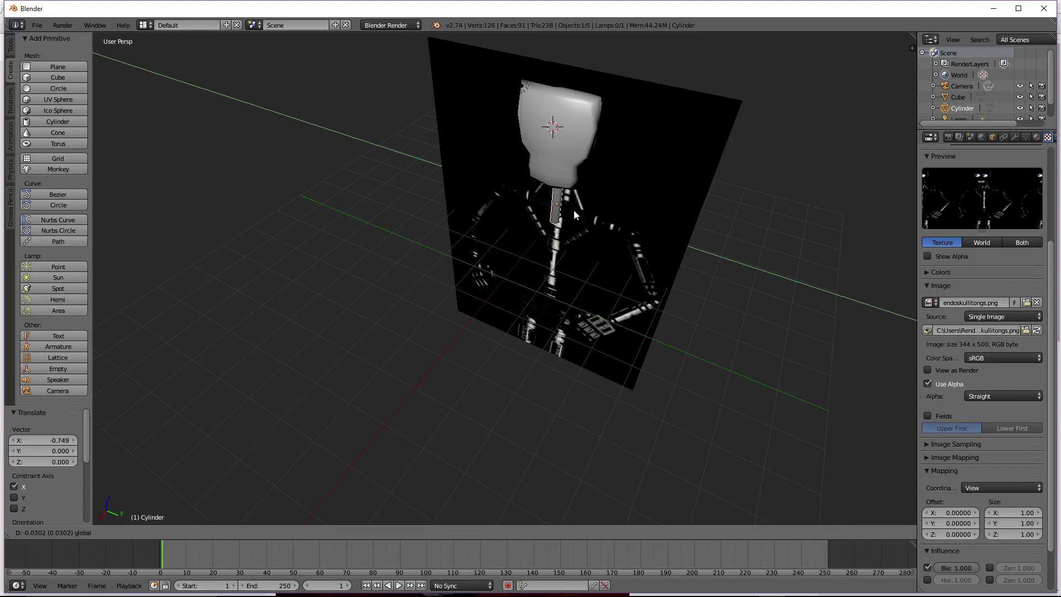
Position the cylinder at the neck in the right view, about 0.197 along -Y and 0.134 up along Z
key(KP_3)
scroll(570, 207, up, 3)
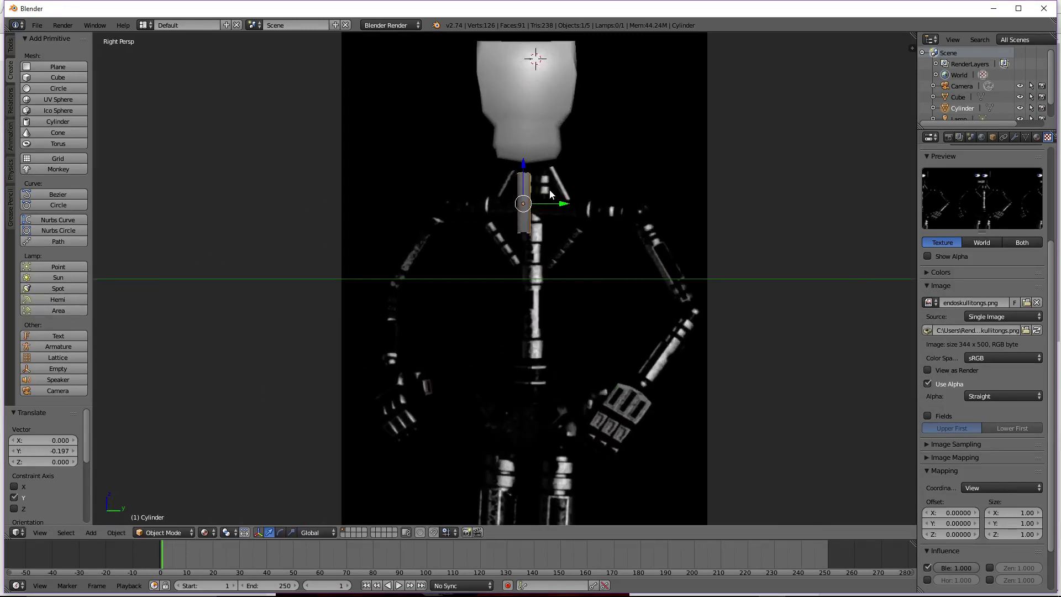
key(g)
key(z)
click(528, 159)
Shift the neck cylinder about 0.348 along -Y in solid shading, raise it slightly and nudge it 0.045 back along Y
key(shift+z)
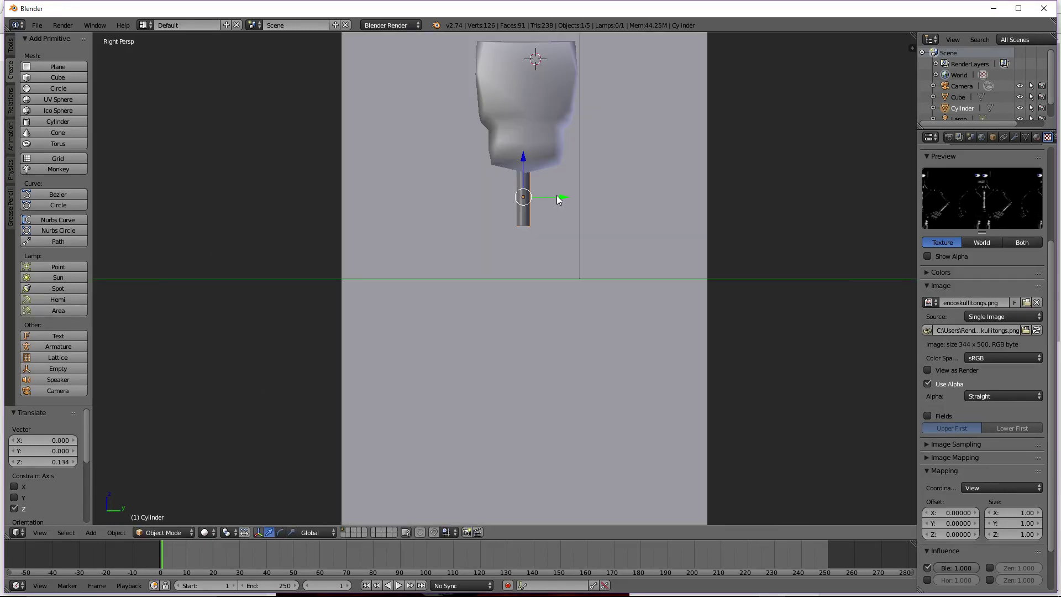
key(g)
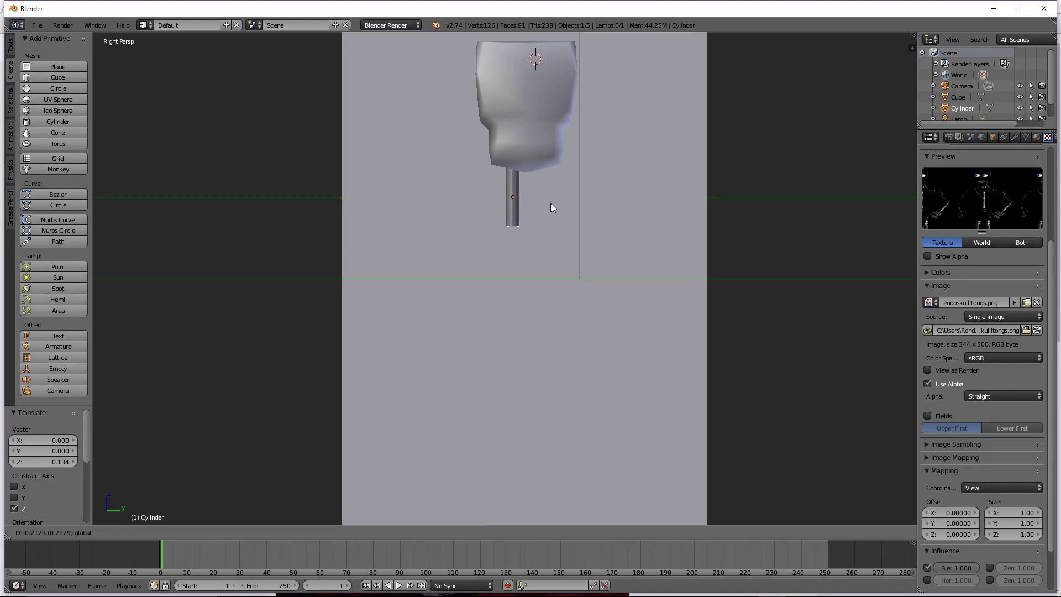
click(544, 206)
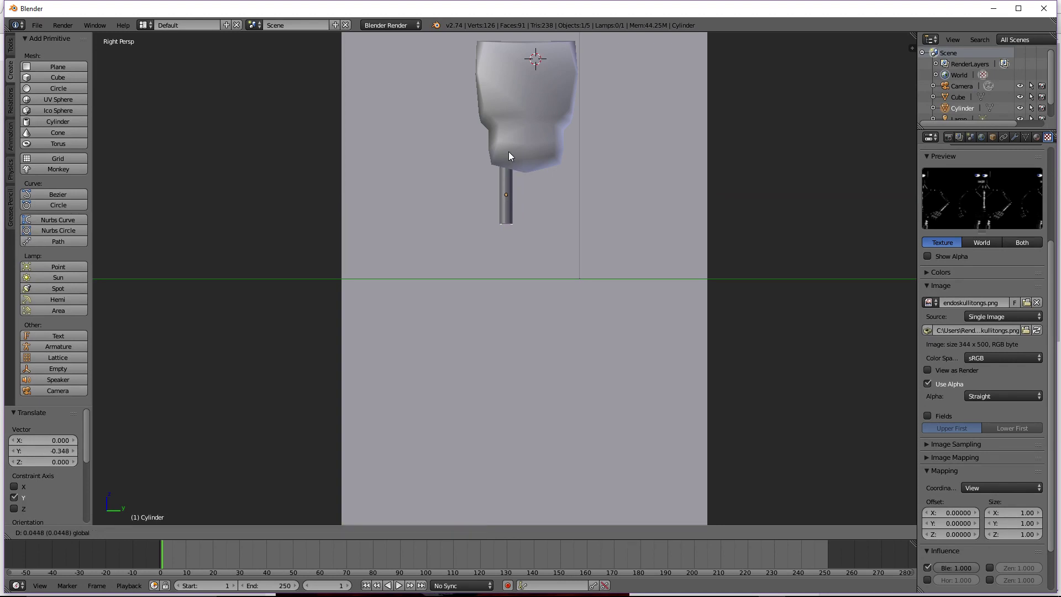
drag(545, 191, 547, 190)
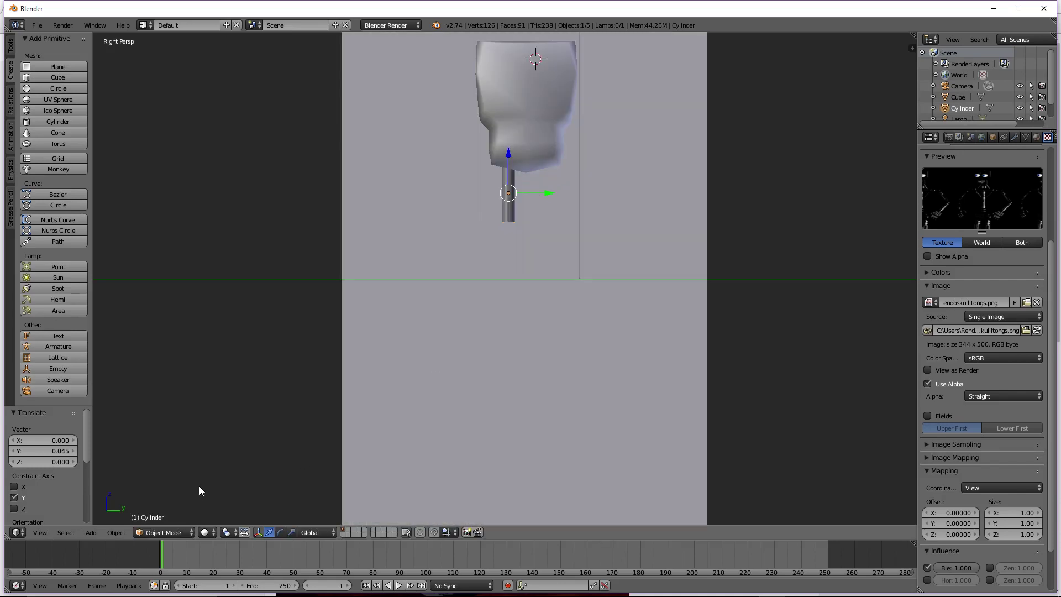
Show the reference image again, raise the neck cylinder into the jaw along Z and move it about 0.202 along Y
click(209, 532)
click(227, 469)
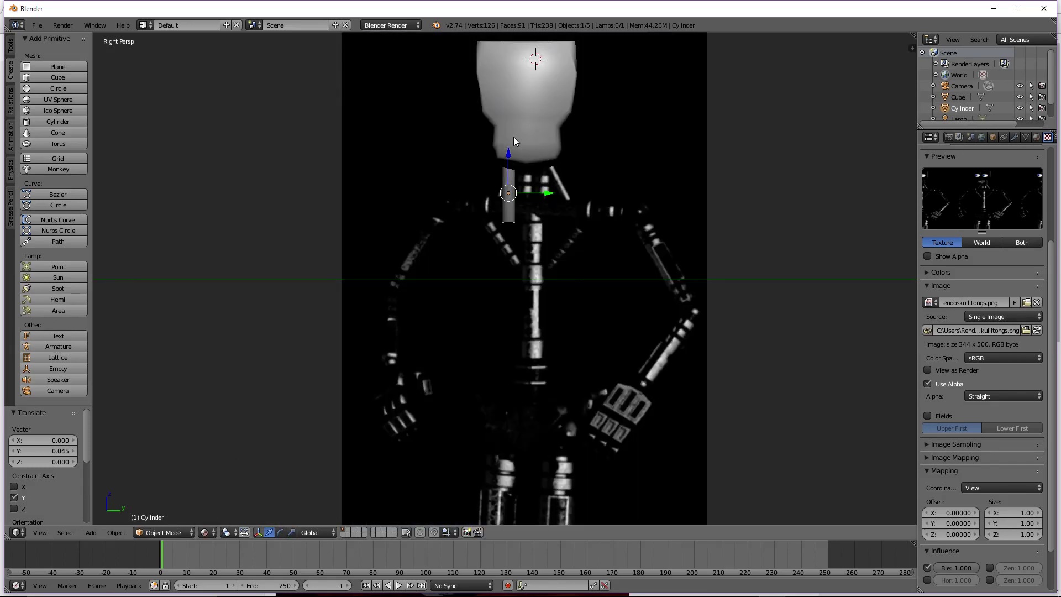
key(g)
key(z)
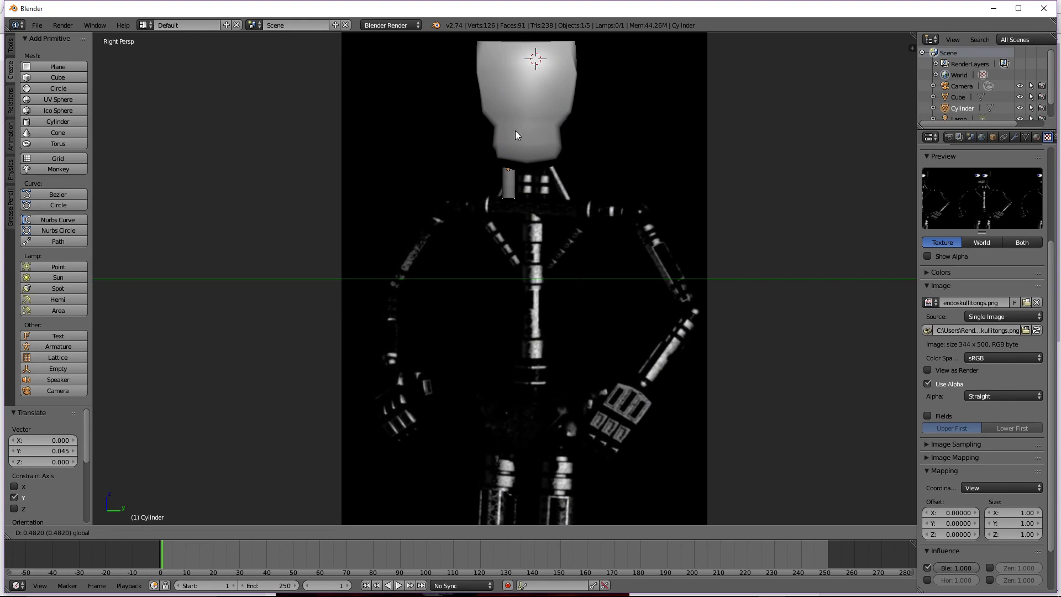
click(516, 128)
drag(544, 168, 554, 169)
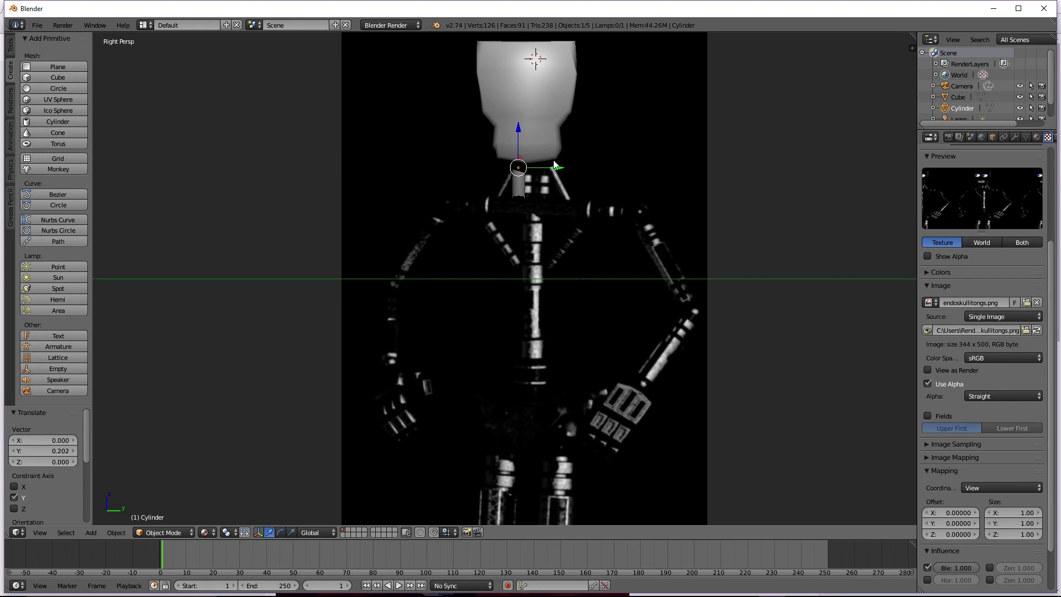
Paste a copy of the cylinder, rotate it 90° about X and lower it about 0.685 along Z to the shoulder line
key(ctrl+v)
text(r)
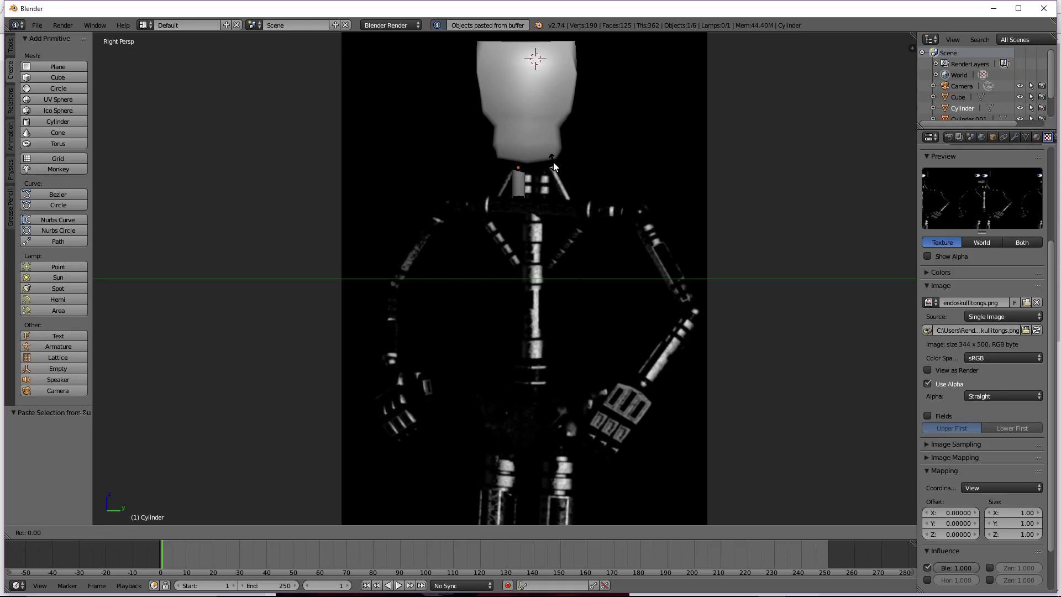
text(x90)
key(Return)
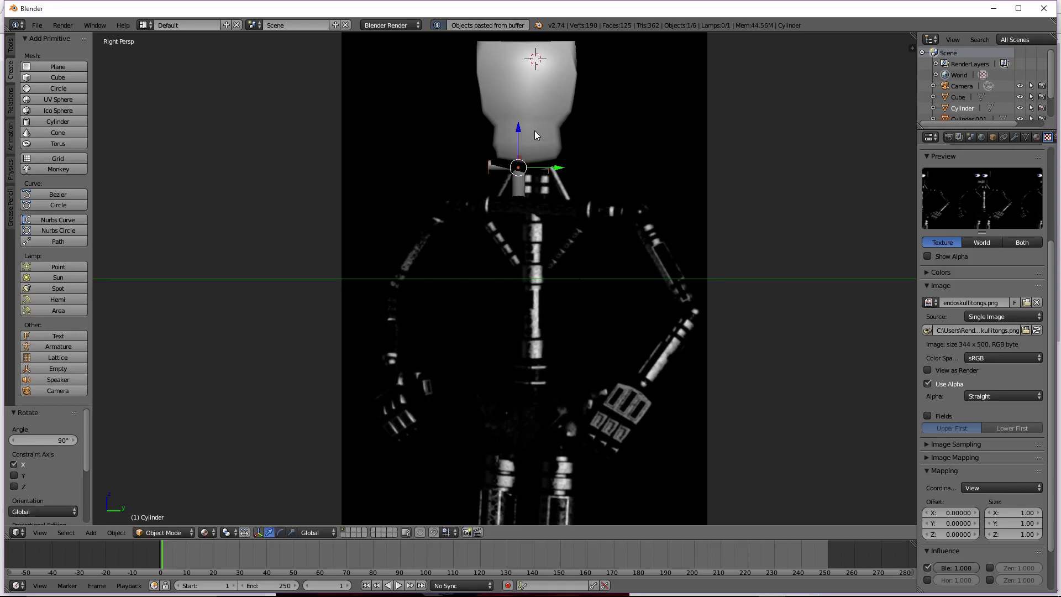
key(g)
click(520, 163)
Scale the horizontal shoulder cylinder up uniformly about 1.66 times and centre it beneath the head along Y
key(s)
key(y)
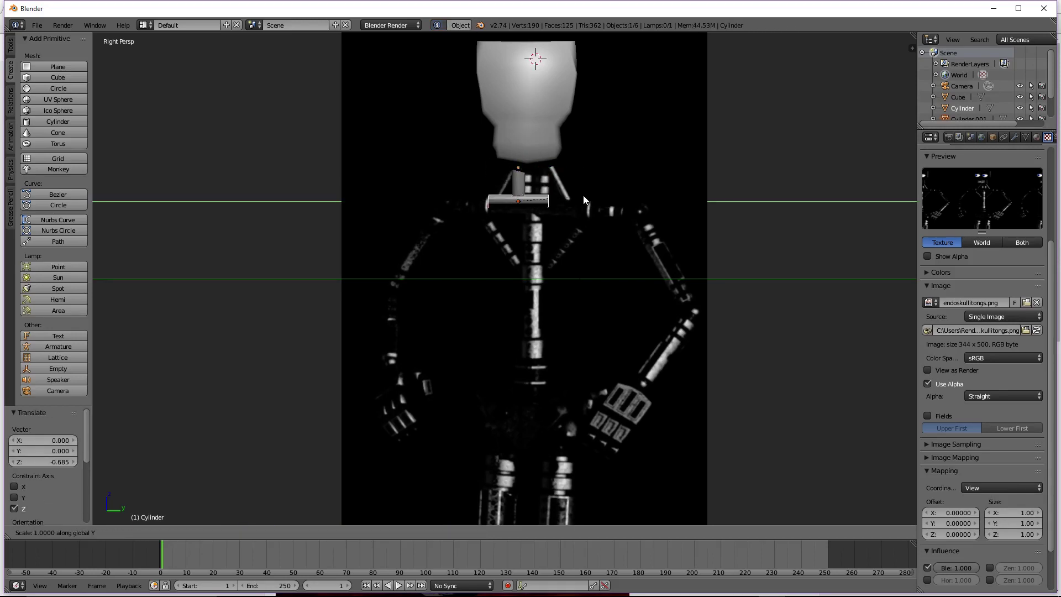
right_click(611, 196)
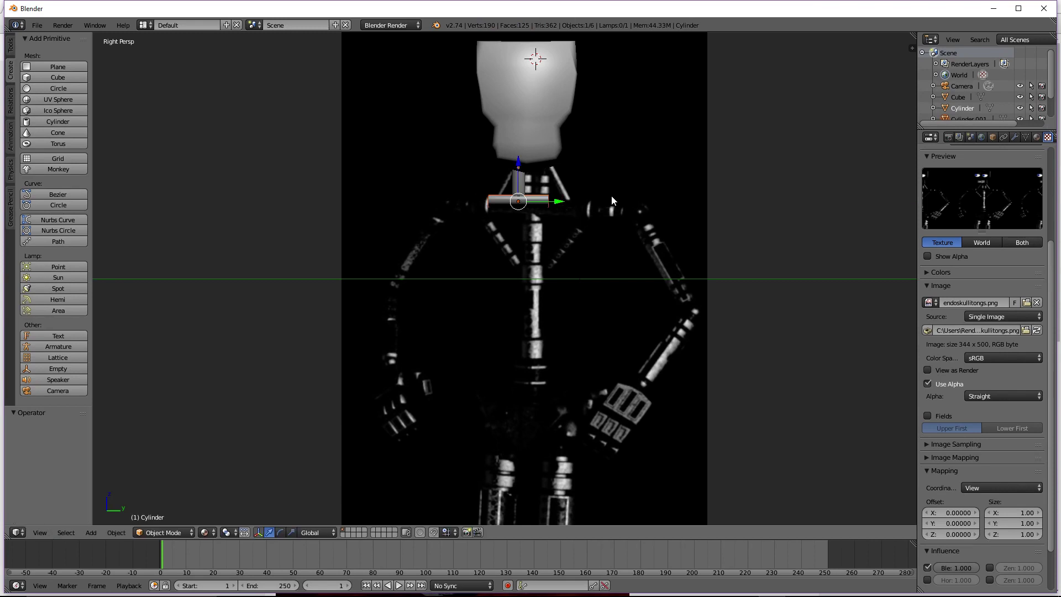
key(s)
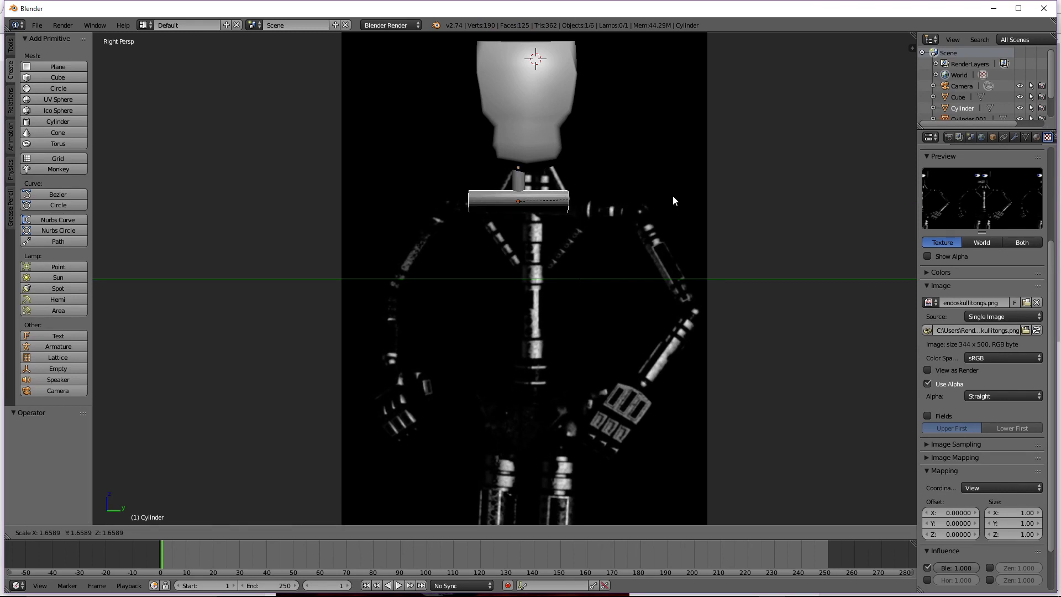
click(672, 194)
mouse_move(561, 201)
mouse_down()
mouse_move(574, 210)
mouse_move(569, 200)
mouse_up()
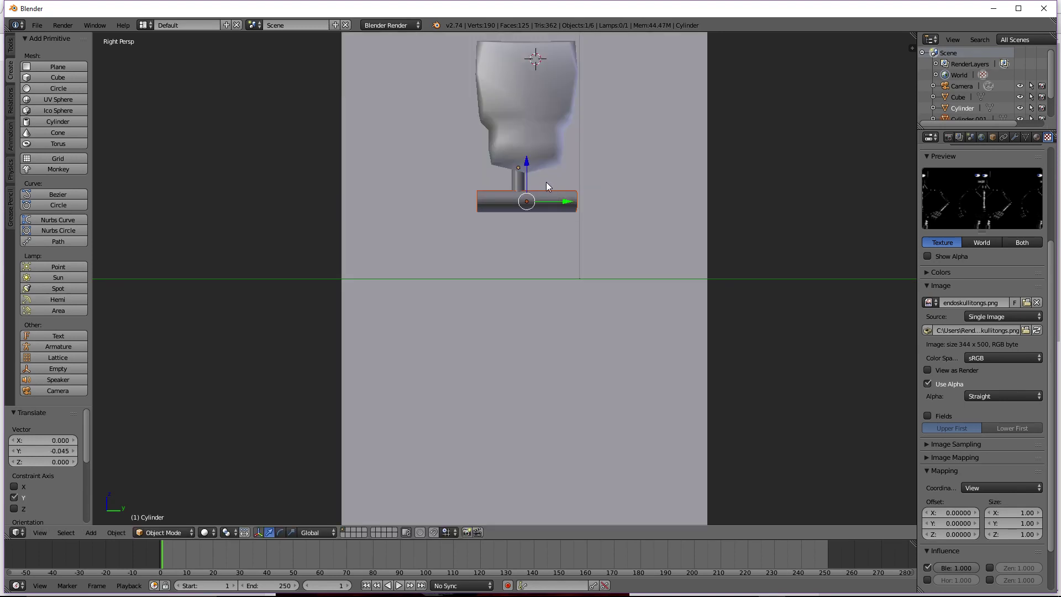
Duplicate the vertical neck cylinder, moving the copy about 0.543 along Y and the original about 0.201 along -Y
right_click(518, 180)
key(ctrl+c)
key(ctrl+v)
key(g)
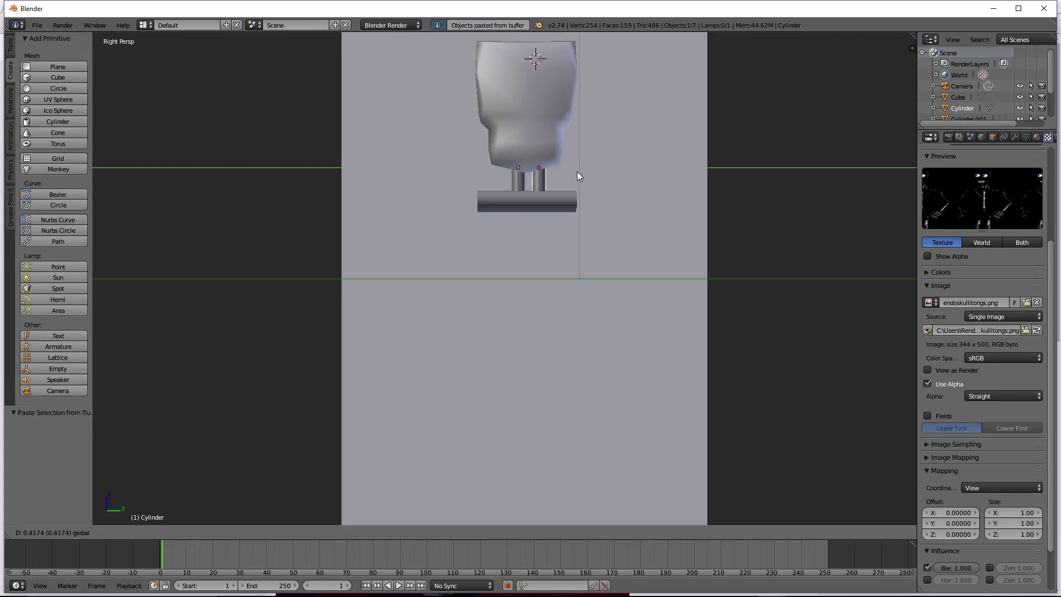
click(582, 177)
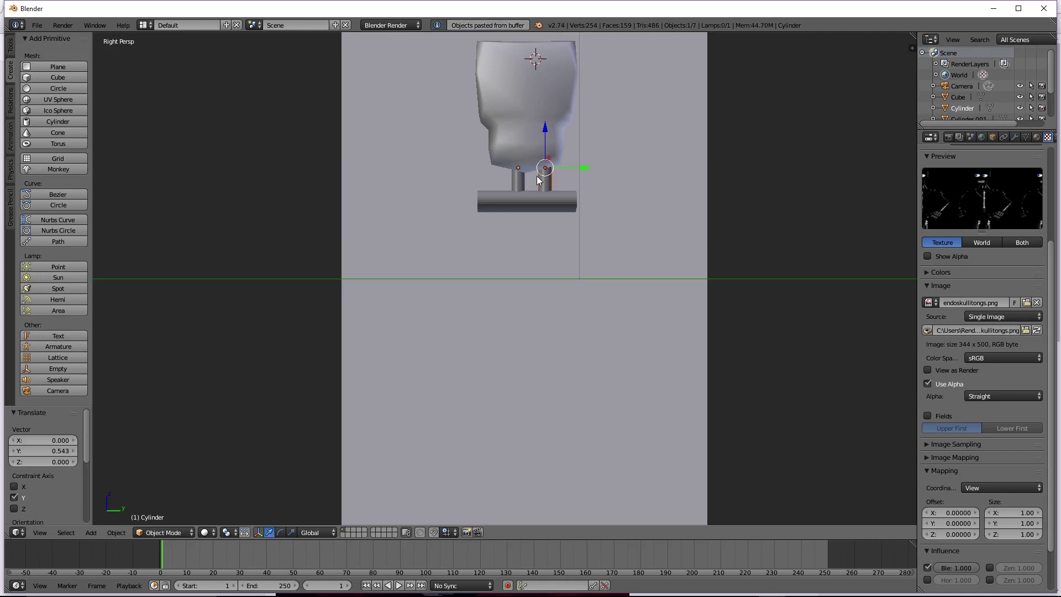
right_click(520, 177)
drag(556, 162, 547, 174)
Stretch the horizontal shoulder cylinder about 1.298 times along Y
right_click(559, 198)
key(s)
key(y)
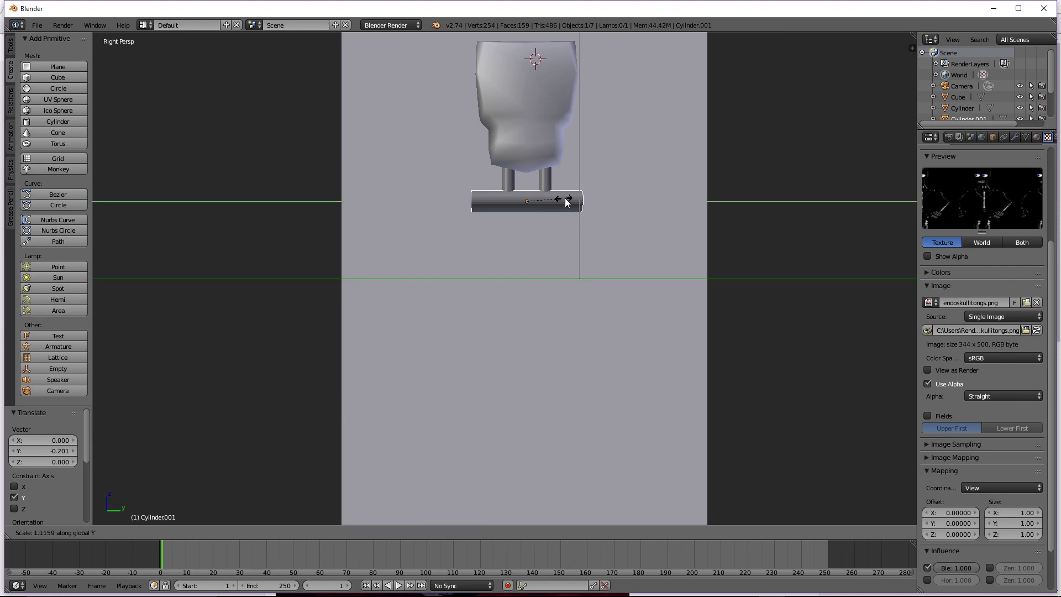
click(570, 199)
Move the reference image plane out from behind the model, about 8.617 along -Y and back about 2.5 along Y
middle_drag(570, 199, 585, 186)
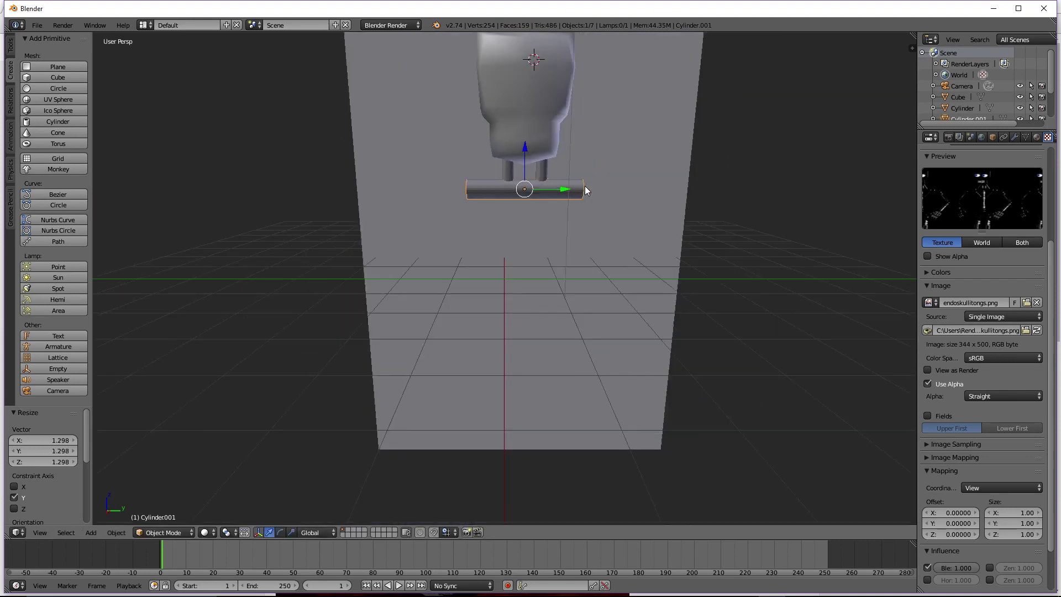
right_click(583, 193)
drag(557, 267, 281, 276)
scroll(502, 195, up, 3)
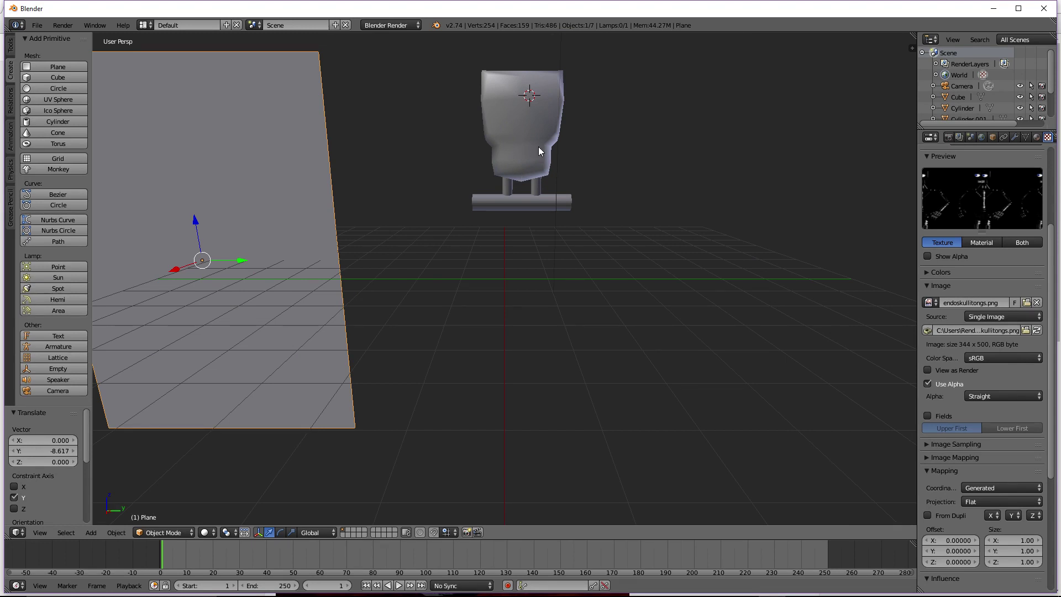
right_click(540, 190)
scroll(570, 132, up, 2)
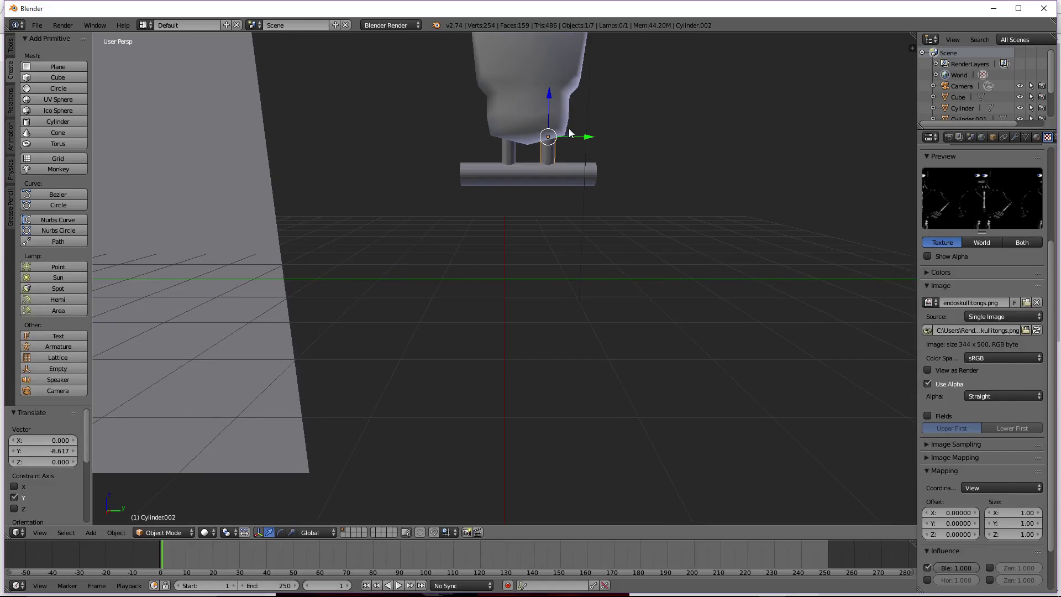
right_click(230, 322)
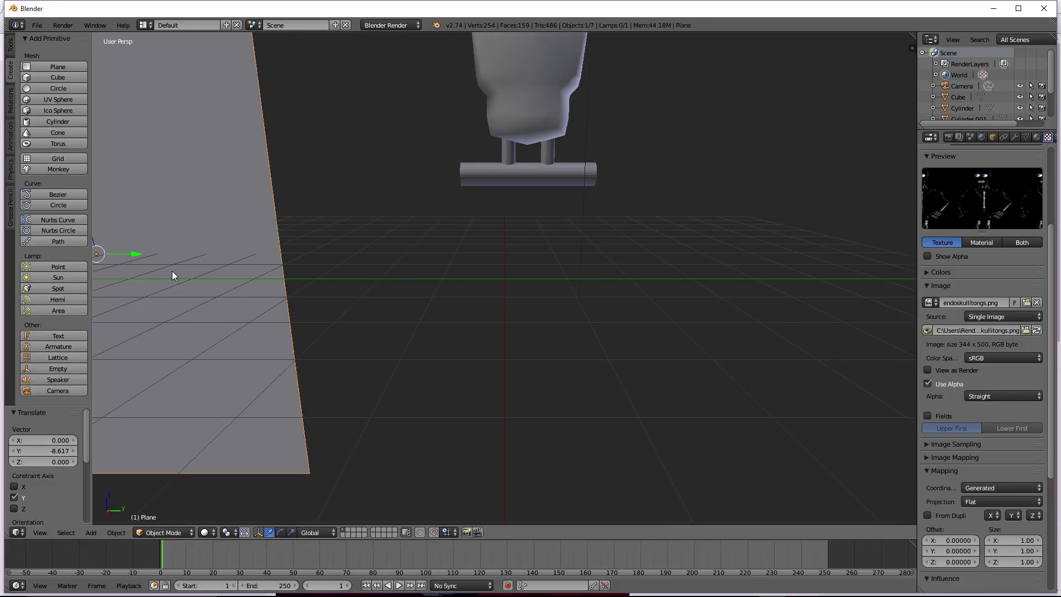
drag(131, 253, 260, 255)
Switch the viewport to Material shading to display the reference image beside the model
click(191, 532)
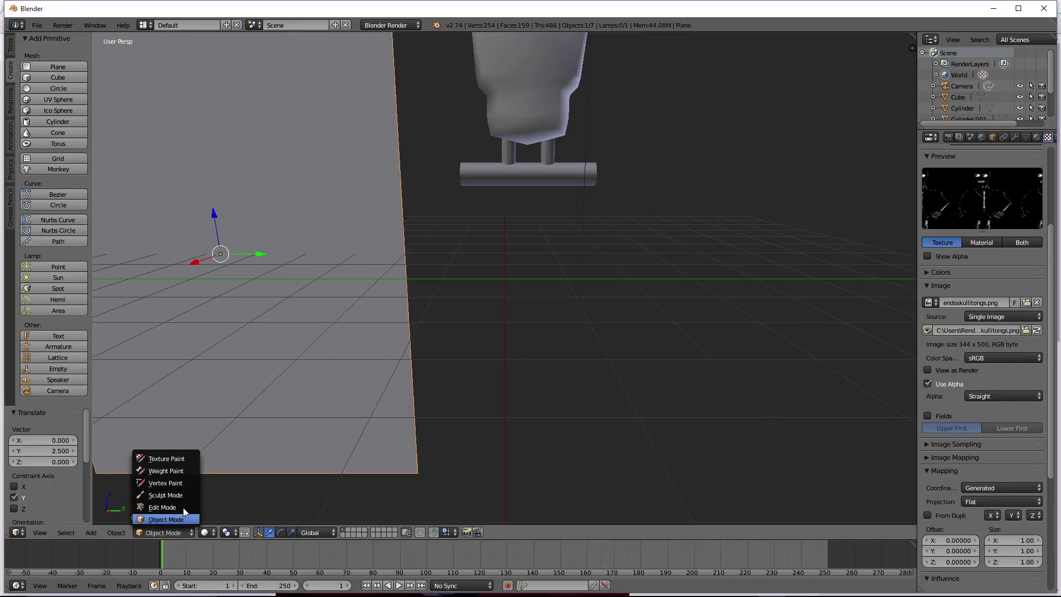
click(205, 532)
click(211, 473)
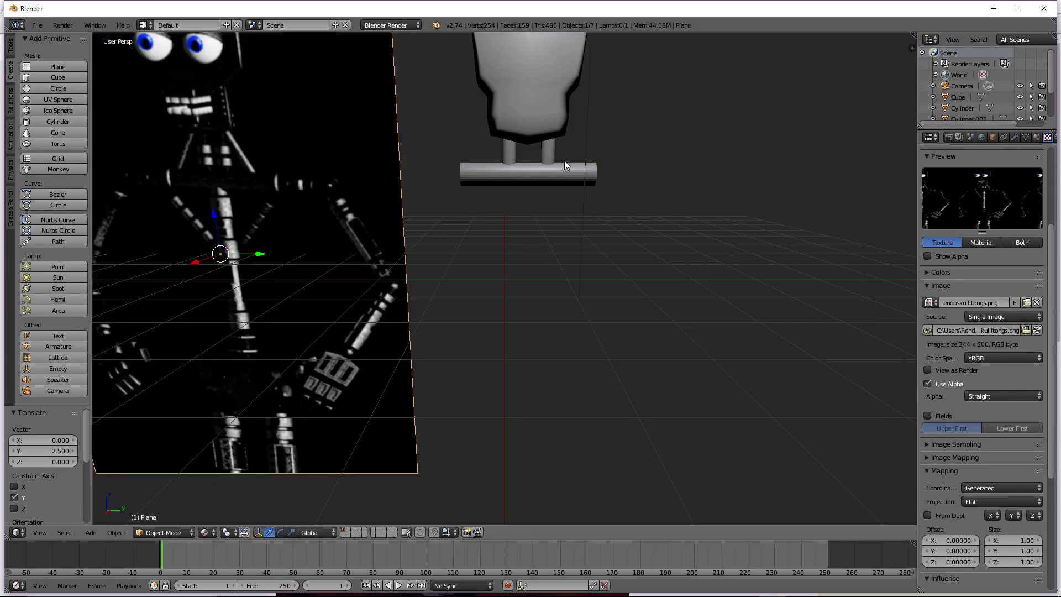
Lower the shoulder cylinder about 0.644 along Z and both neck cylinders about 0.649 along Z
right_click(503, 164)
drag(524, 145, 532, 171)
right_click(543, 157)
shift+right_click(509, 157)
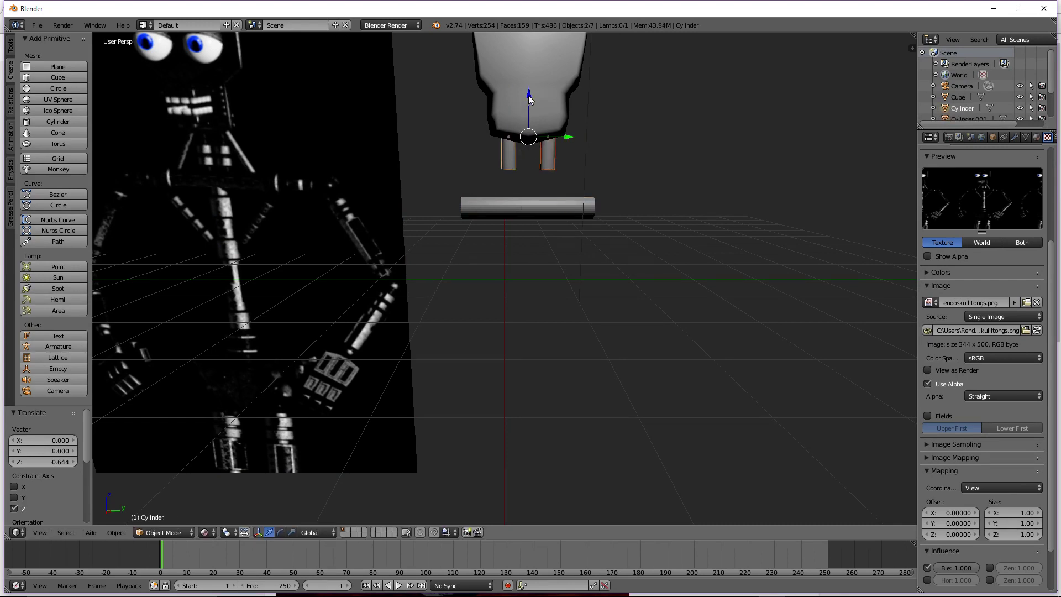
drag(524, 99, 528, 127)
click(529, 131)
Stretch both neck cylinders about 1.126 times along Z
key(s)
key(z)
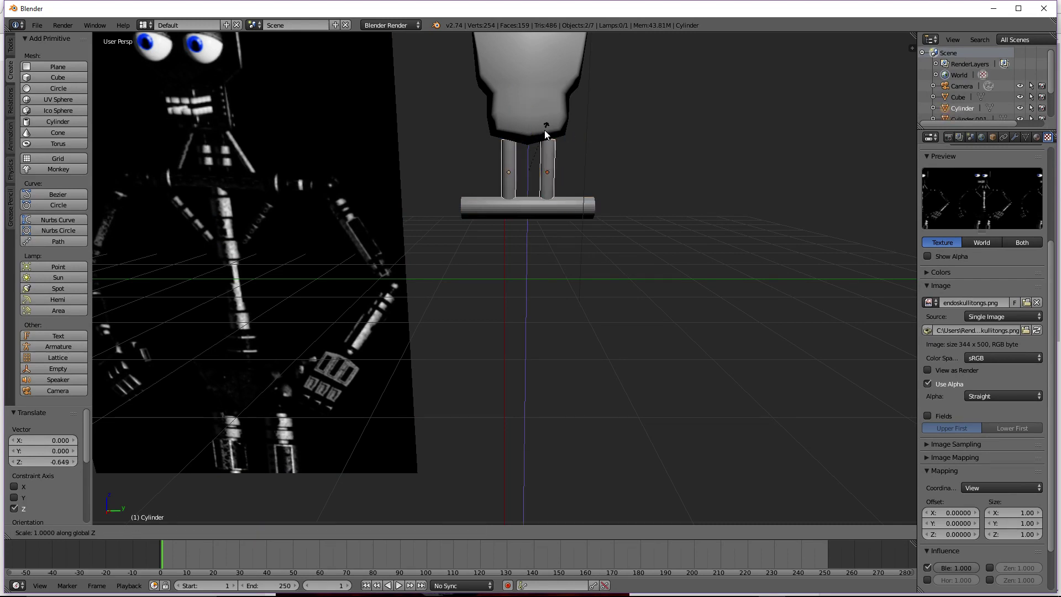
click(559, 132)
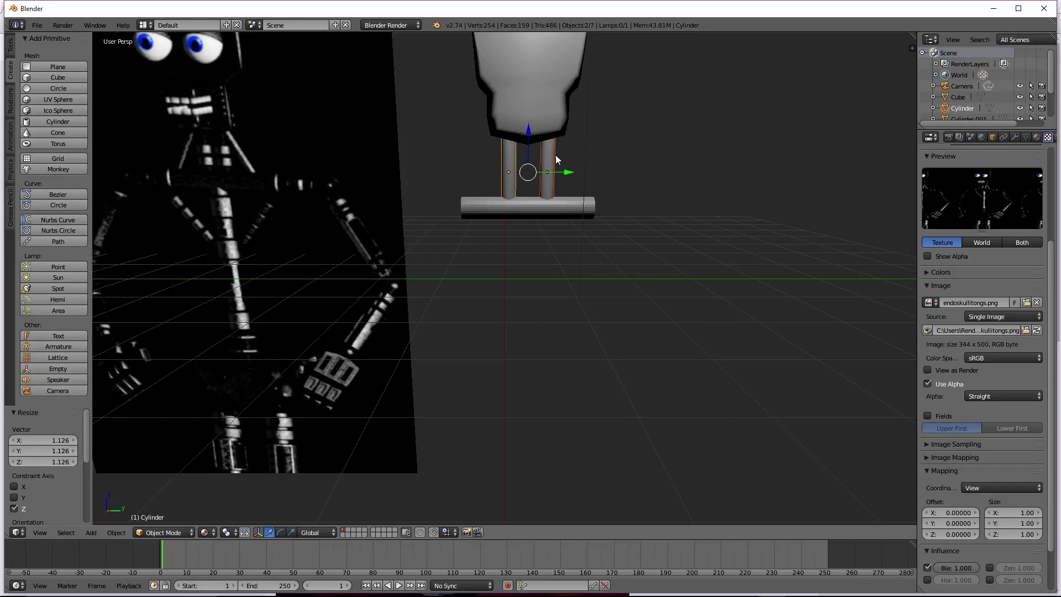
Bring the neck cylinders closer together, moving one about 0.096 along -Y and the other about 0.064 along Y
right_click(555, 154)
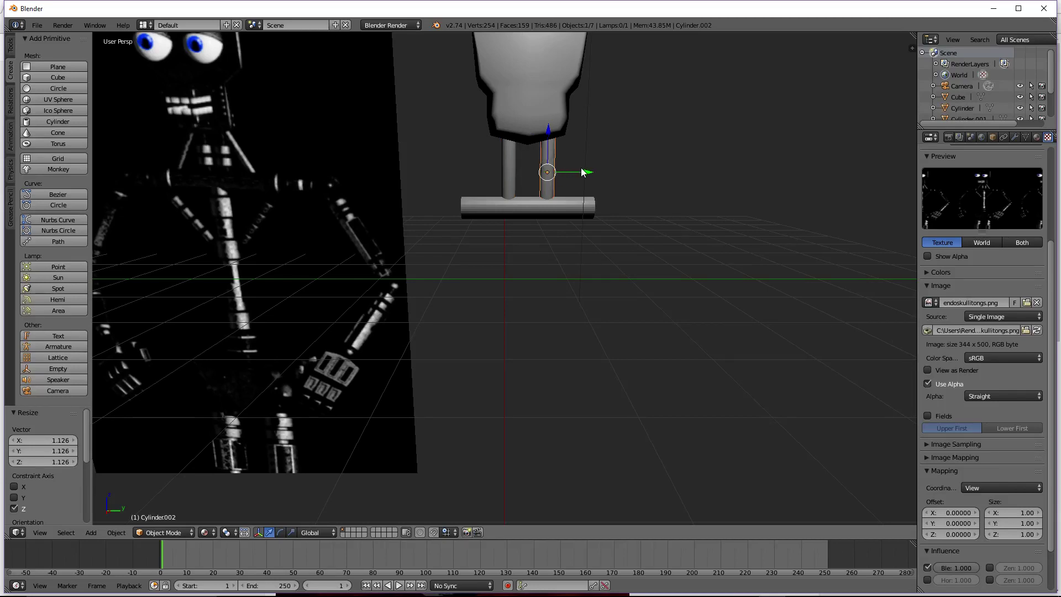
drag(582, 167, 575, 168)
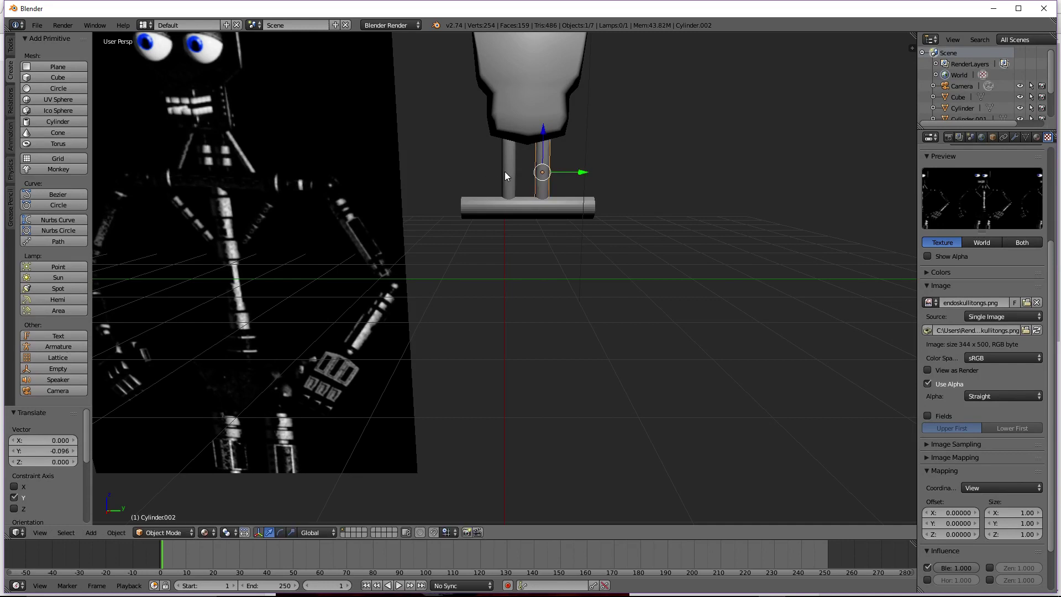
right_click(505, 176)
key(g)
key(y)
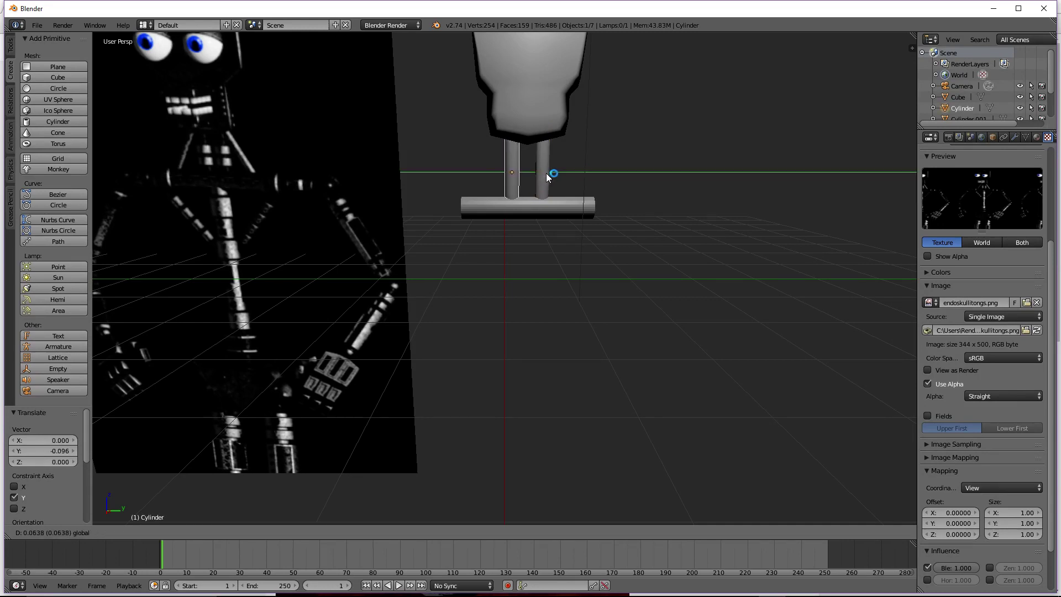
click(547, 177)
Select both neck cylinders and shorten them slightly along Z
shift+right_click(506, 176)
key(s)
key(z)
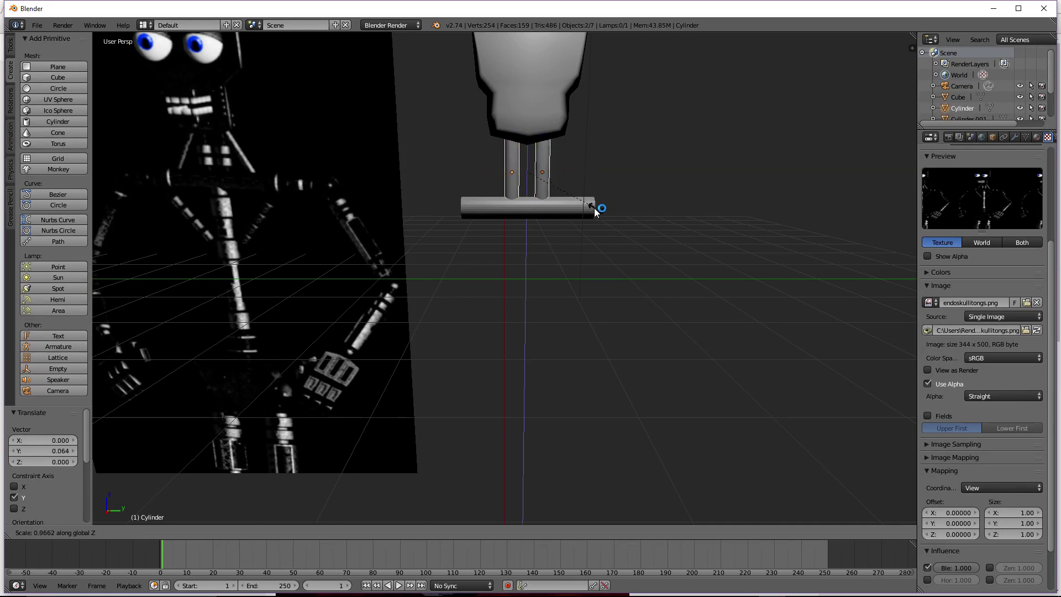
click(583, 202)
Raise both neck cylinders about 0.226 along Z into the jaw and the shoulder cylinder about 0.331 to meet them
drag(530, 144, 533, 127)
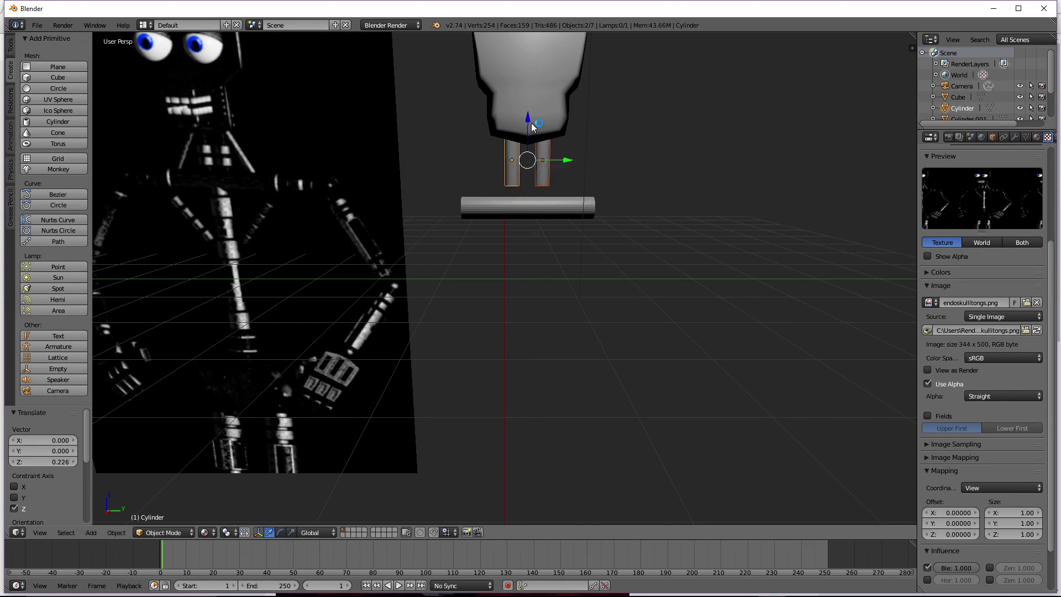
right_click(544, 216)
mouse_move(539, 165)
mouse_down()
mouse_move(534, 145)
mouse_move(541, 155)
mouse_up()
Paste a copy of the +Y neck cylinder, flatten it to about 0.192 along Z and enlarge it uniformly about 1.053 times
right_click(540, 156)
key(ctrl+c)
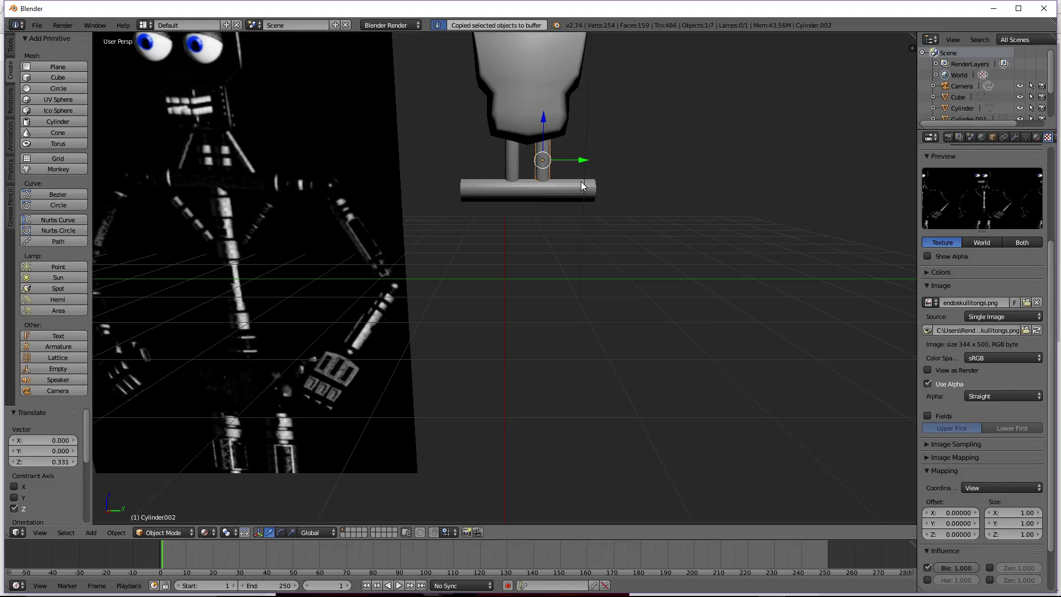
key(ctrl+v)
key(s)
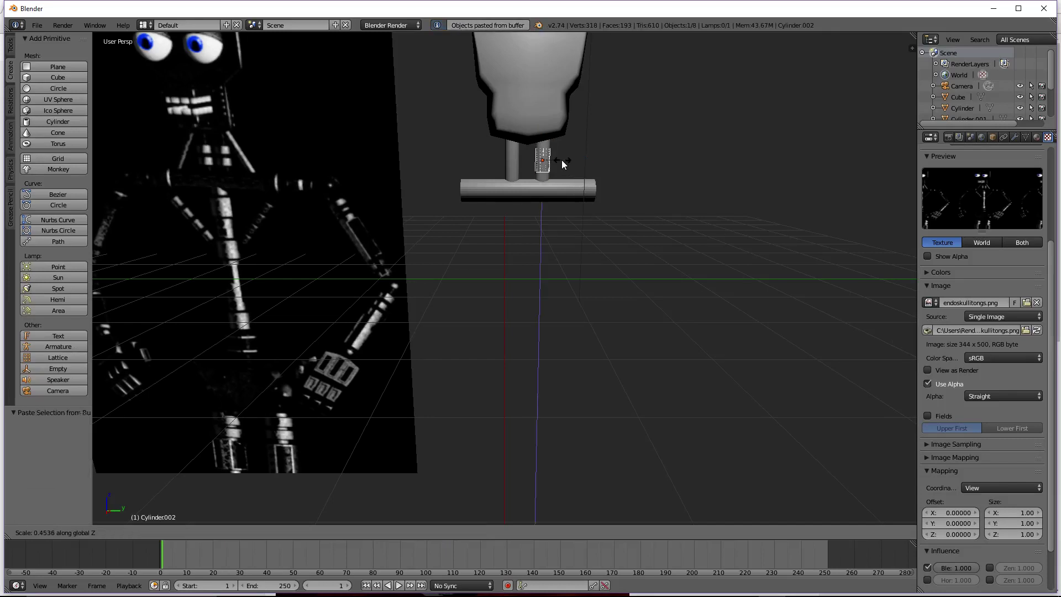
click(562, 163)
key(s)
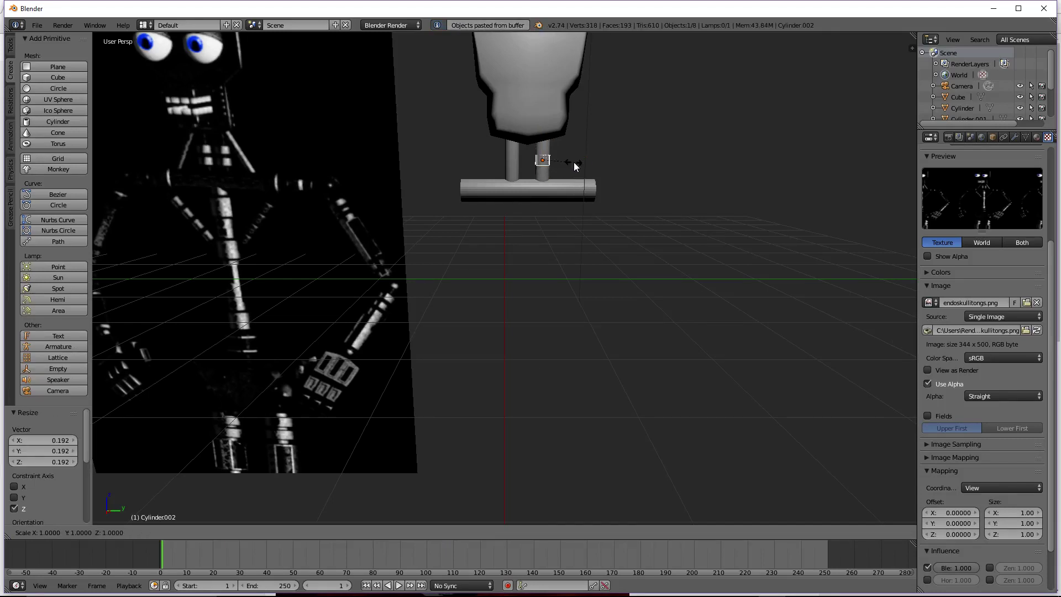
click(575, 163)
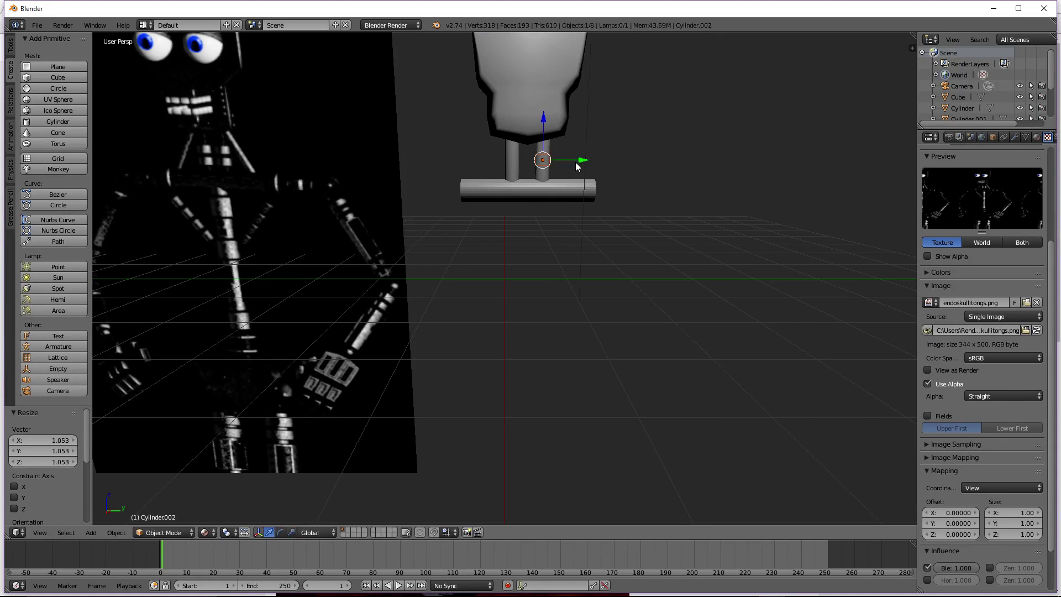
Enlarge the short neck ring uniformly about 1.071 times and lower it about 0.167 along Z
scroll(575, 161, up, 3)
scroll(611, 73, down, 2)
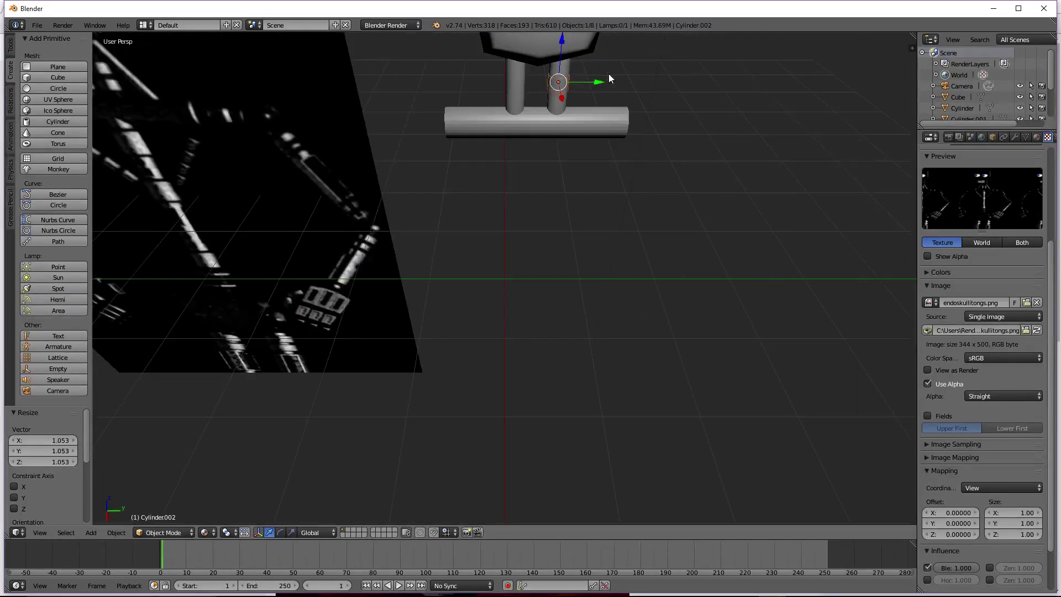
key(s)
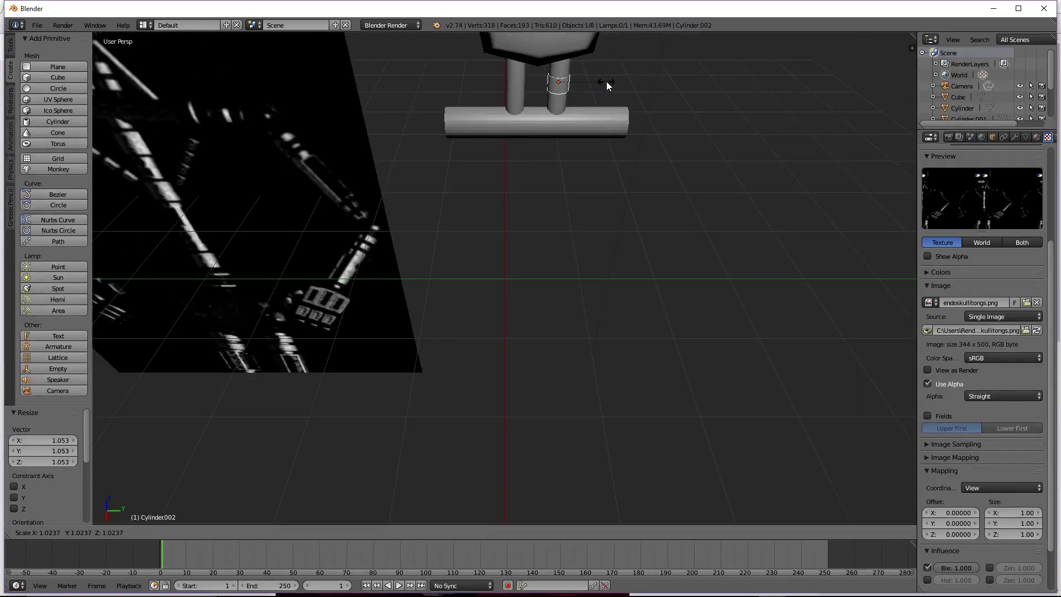
click(608, 81)
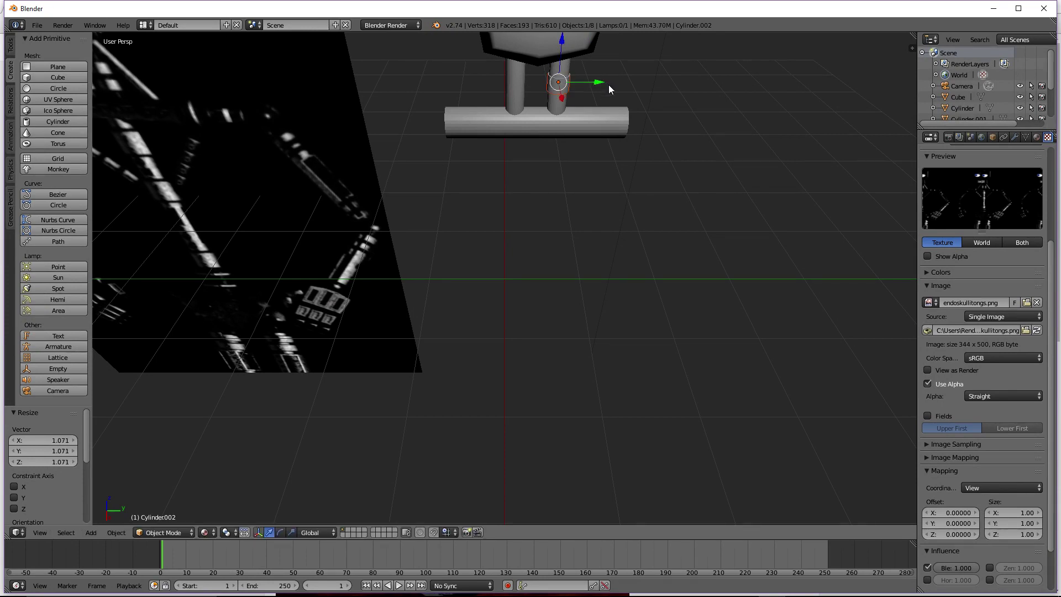
key(KP_3)
drag(545, 139, 553, 151)
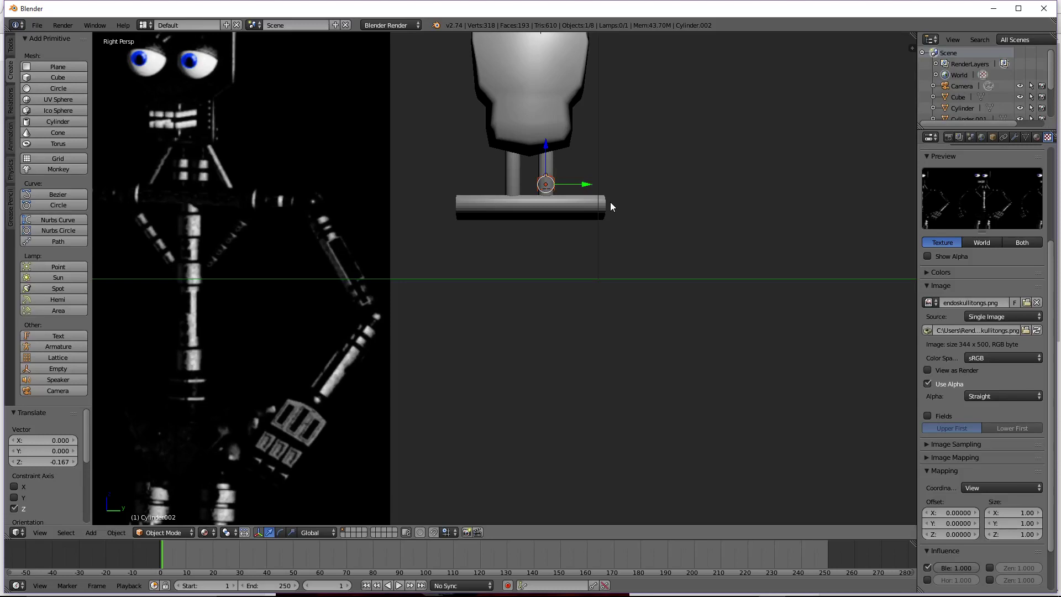
Paste a copy of the neck ring and raise it about 0.282 along Z
key(ctrl+v)
key(g)
key(z)
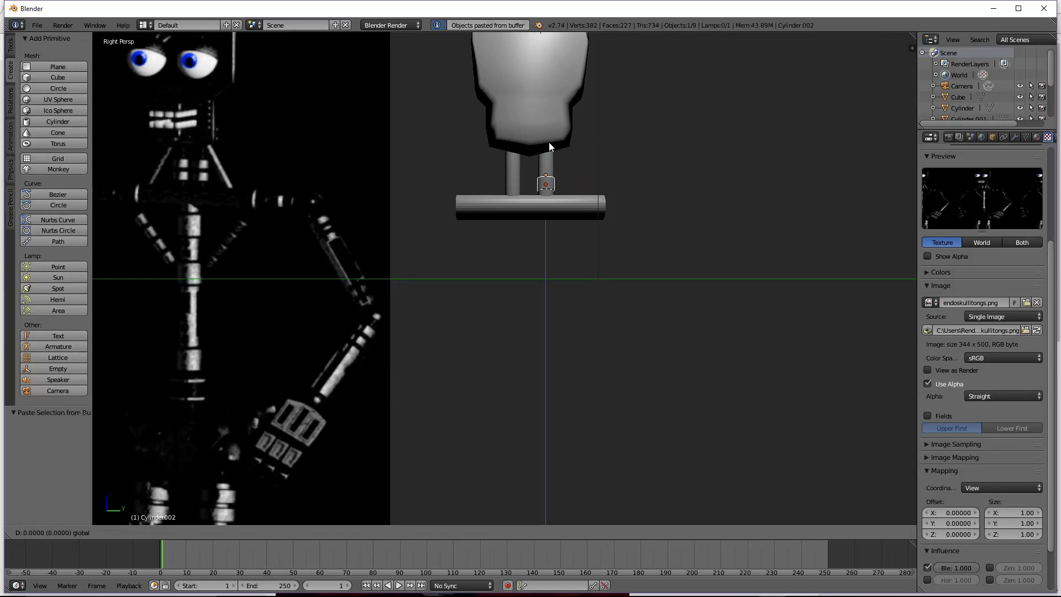
click(549, 126)
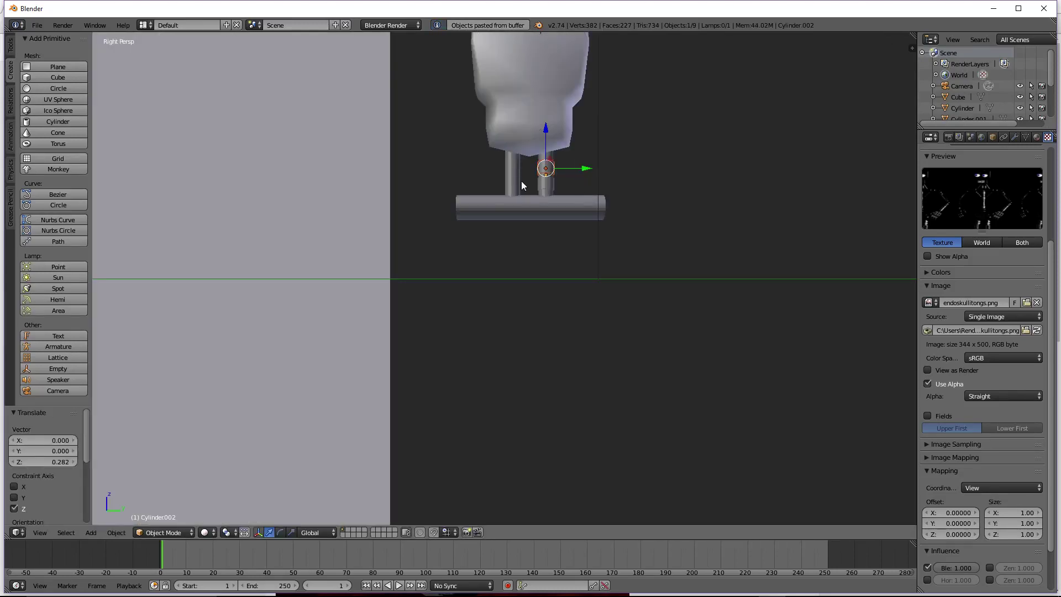
Replace the plain -Y neck cylinder with a copy of the other neck cylinder and its two rings, moved about 0.584 along -Y
right_click(509, 173)
key(Delete)
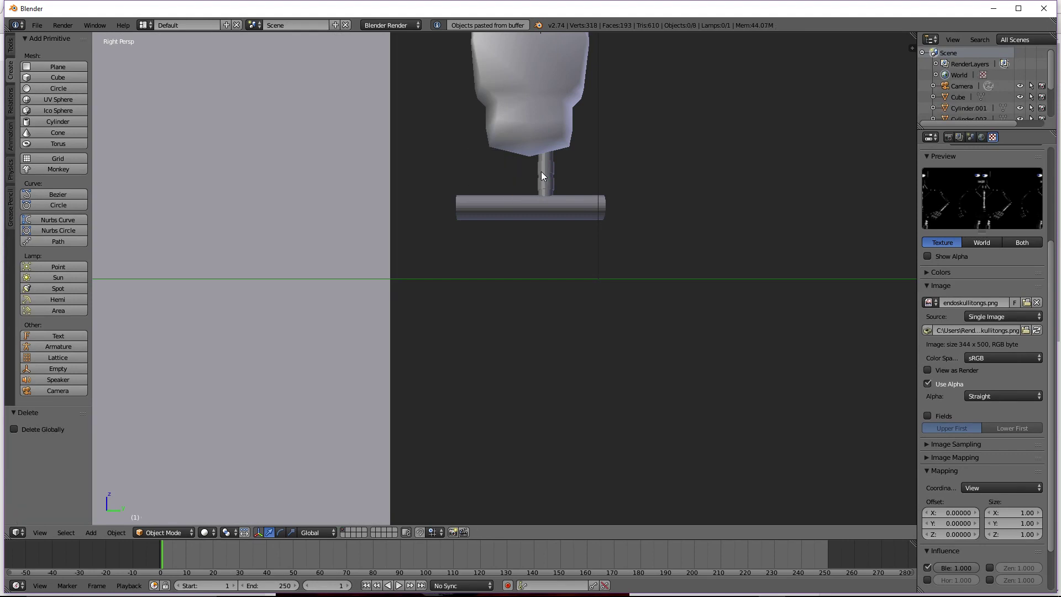
right_click(549, 153)
right_click(550, 157)
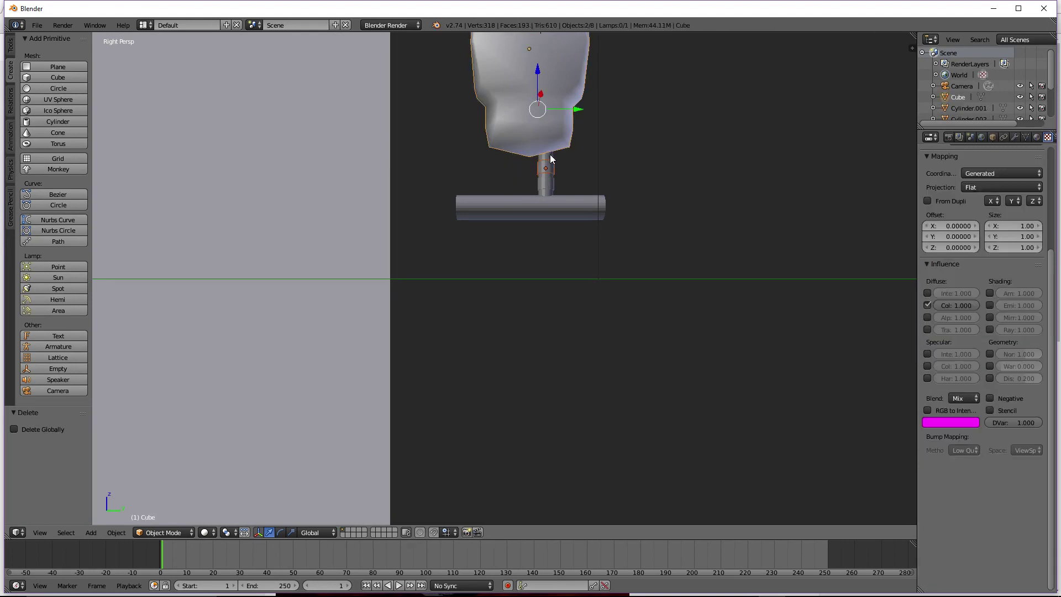
shift+right_click(549, 179)
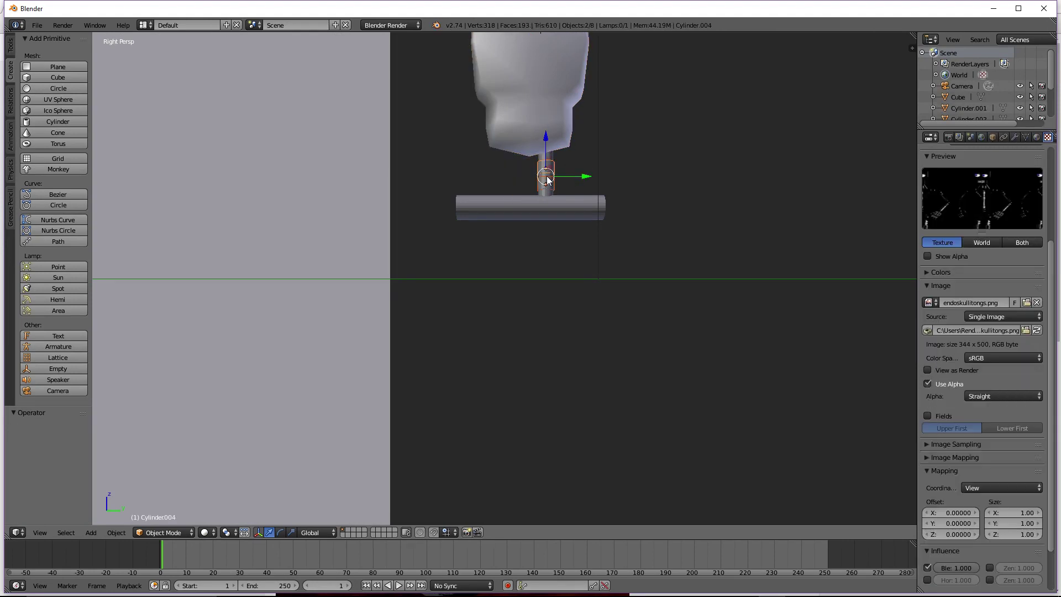
key(g)
key(y)
key(Escape)
shift+right_click(551, 191)
key(ctrl+v)
key(g)
key(y)
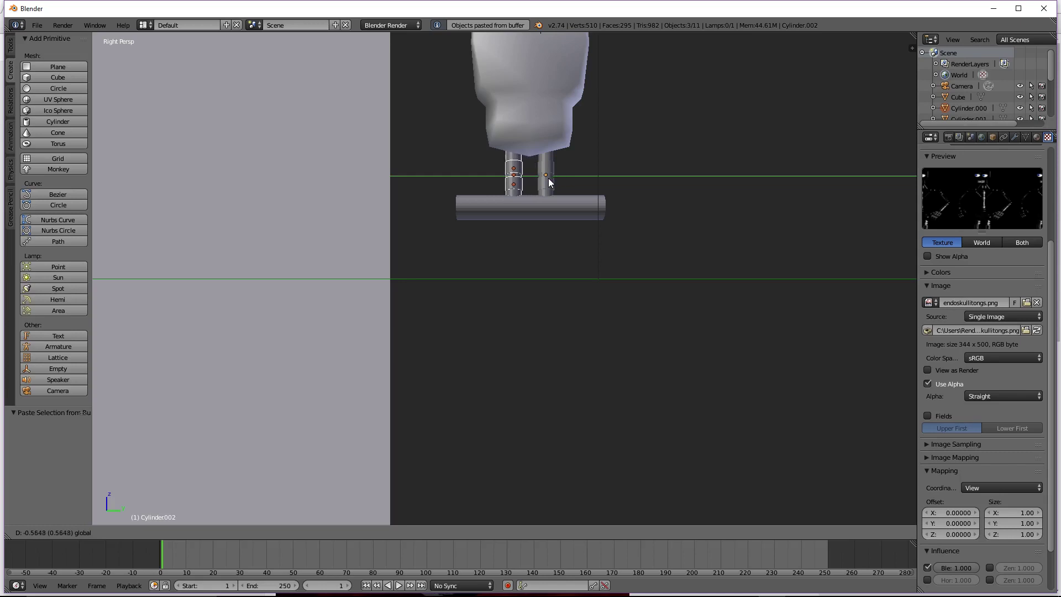
click(548, 178)
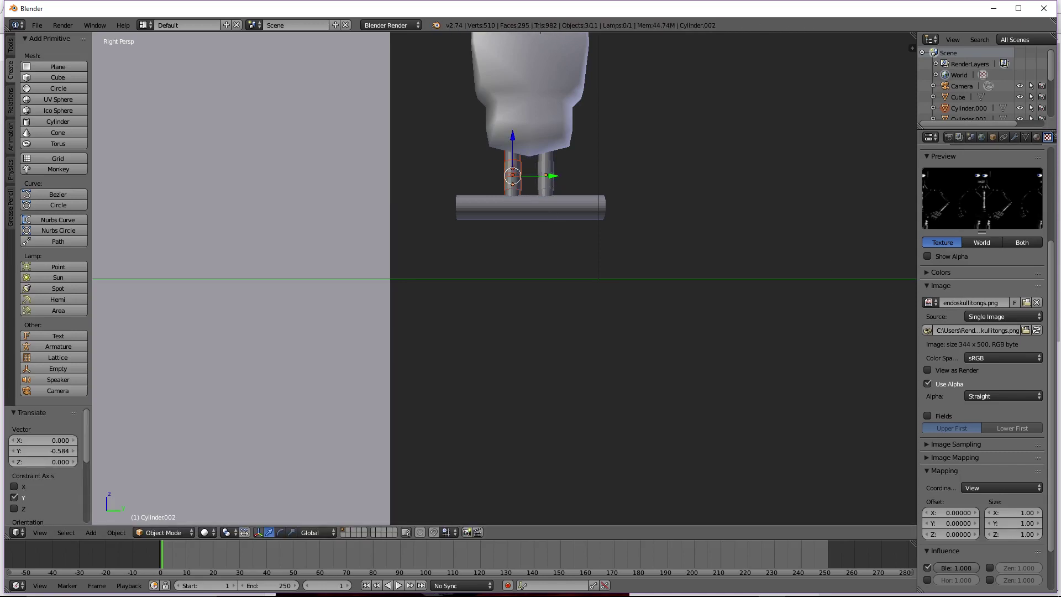
Show the reference image again with Material shading and paste a copy of the +Y neck cylinder scaled uniformly to about 0.489
click(205, 532)
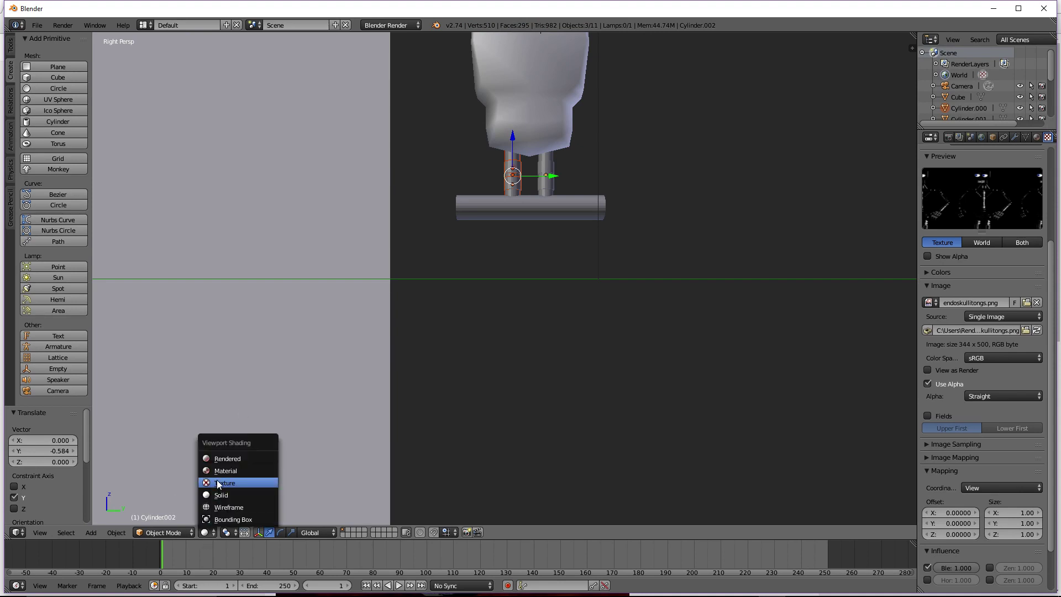
click(225, 469)
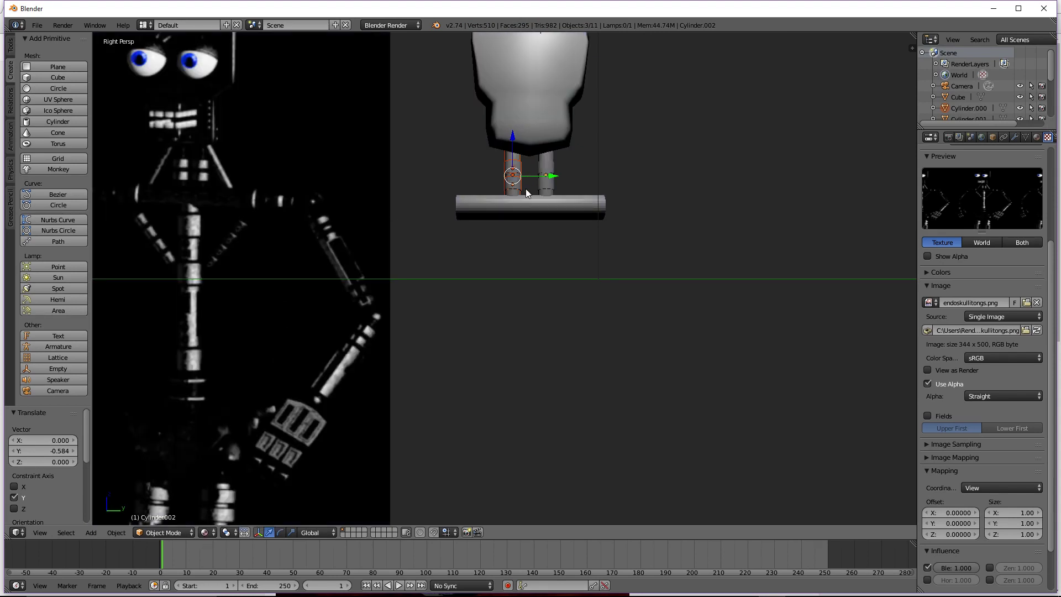
right_click(552, 159)
key(ctrl+c)
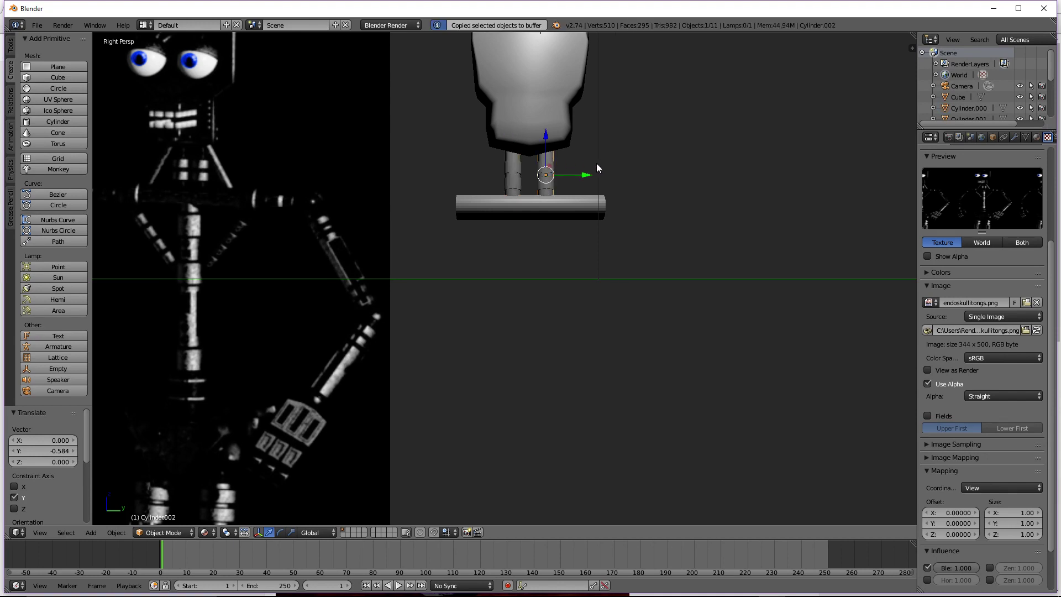
key(ctrl+v)
key(s)
click(577, 170)
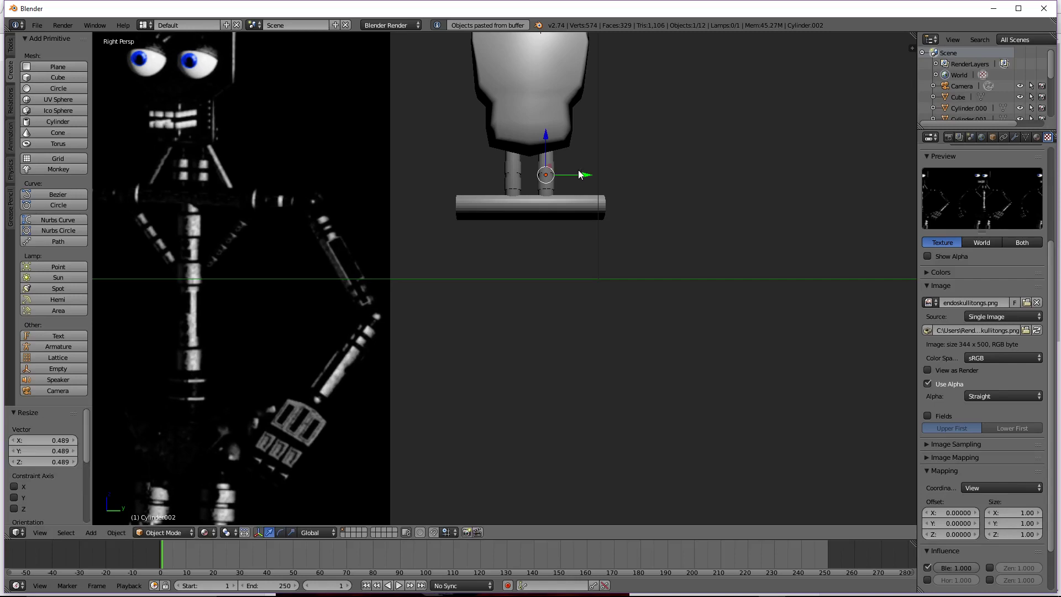
Move the thin cylinder along Y to the outside of the neck and lengthen it along Z
drag(580, 172, 626, 174)
key(s)
key(z)
click(677, 173)
Try to rotate the thin outer cylinder about Y
key(r)
key(y)
click(669, 185)
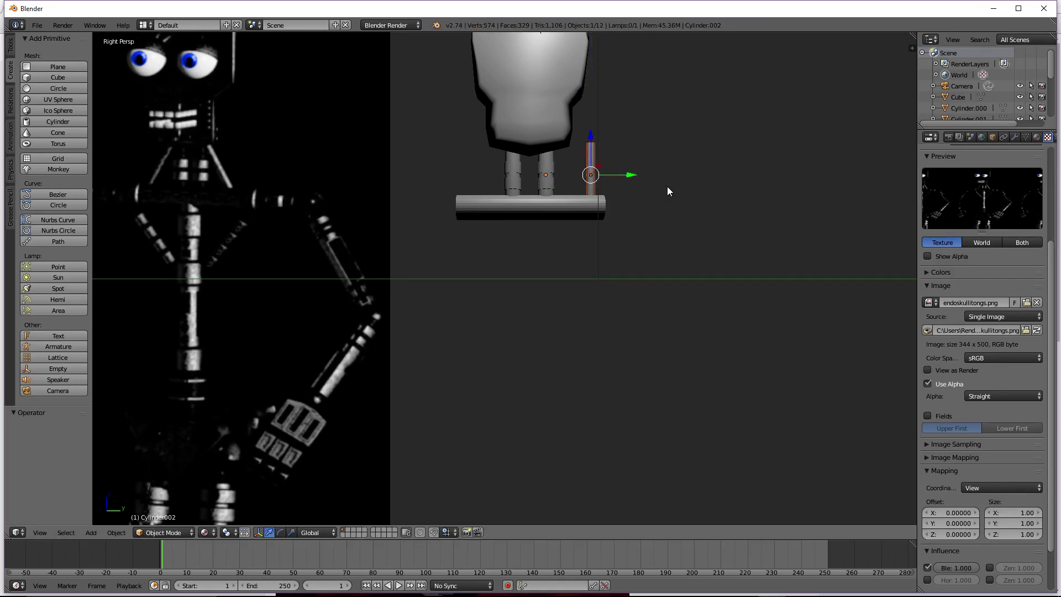
Tilt the thin outer cylinder about 19.3° about X, move it about 0.363 along -Y against the neck, and tilt it another 1.22°
key(r)
key(x)
click(660, 171)
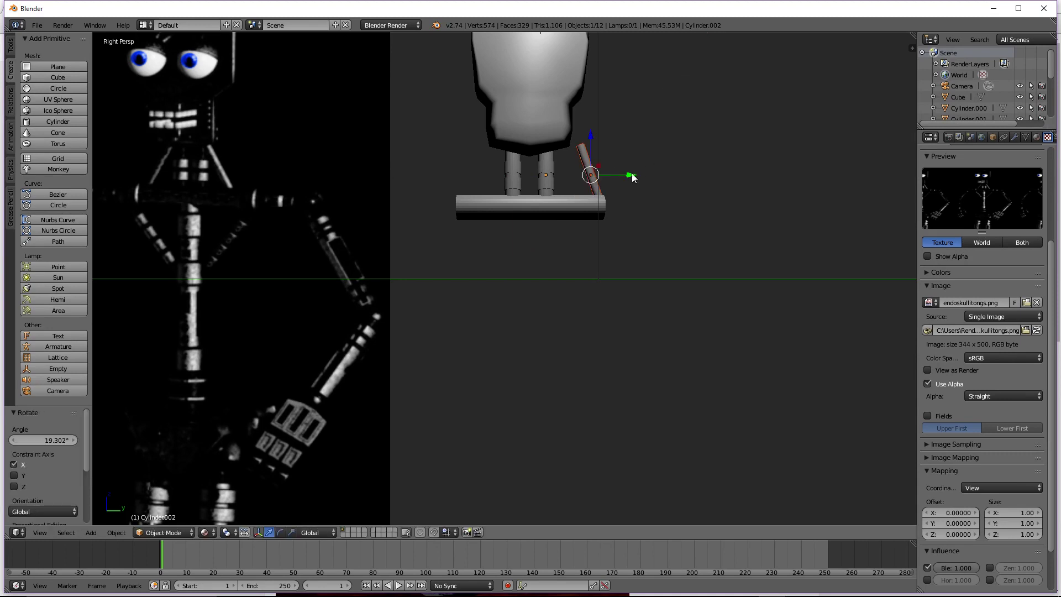
drag(624, 175, 606, 175)
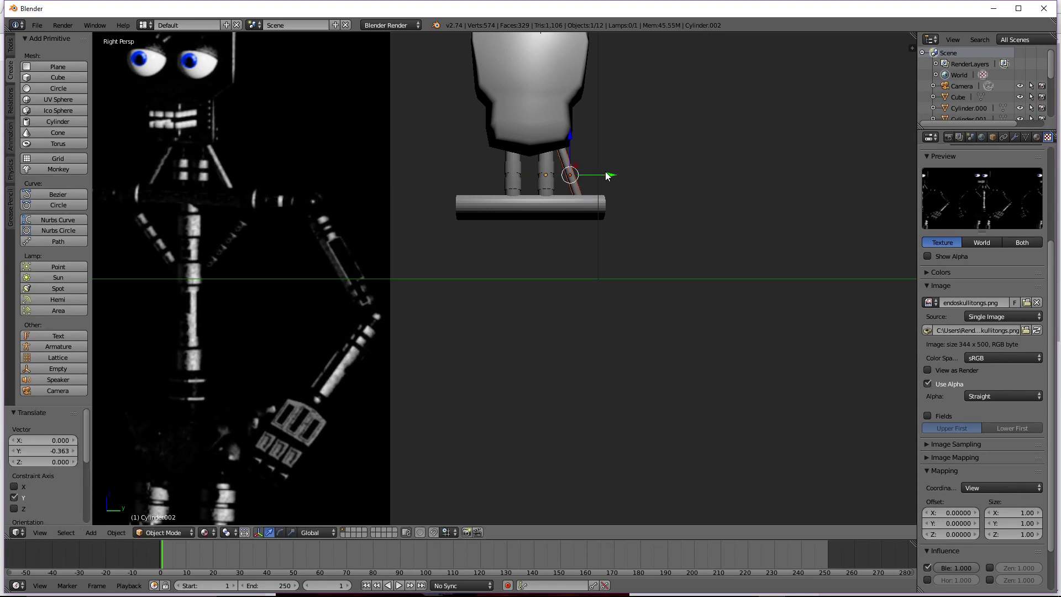
key(r)
key(x)
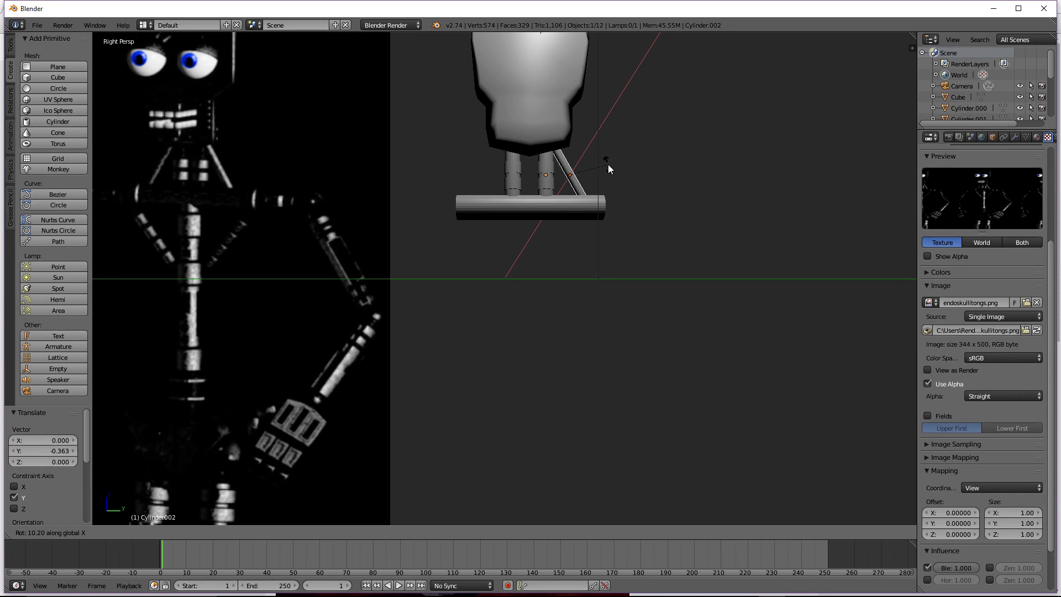
click(609, 172)
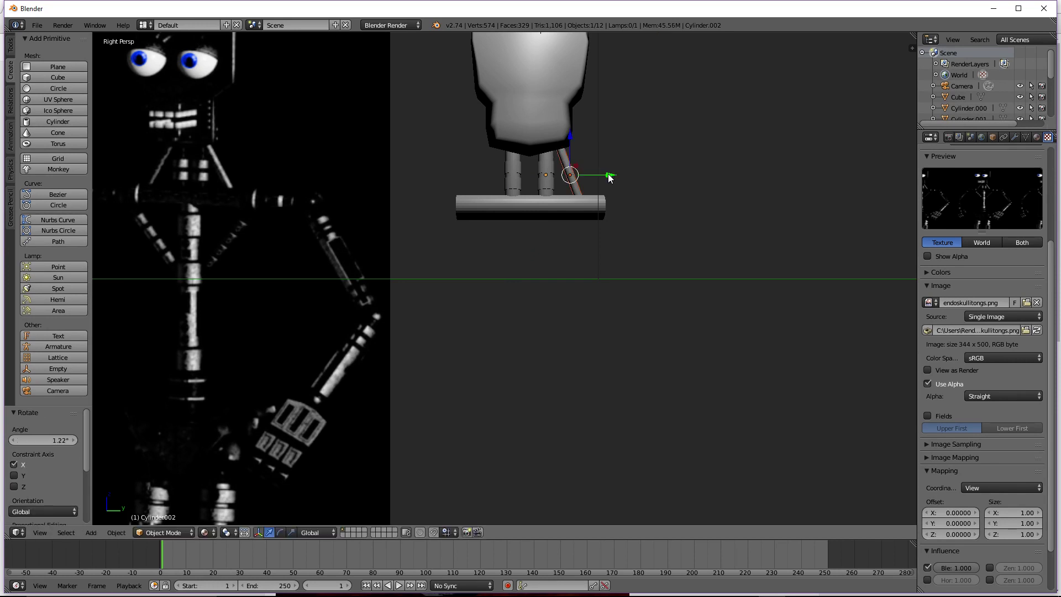
Paste a copy of the tilted neck strut in place
key(ctrl+c)
key(ctrl+v)
Try to rotate the copied strut about -50° about X and move it along -Y across the neck
key(r)
key(x)
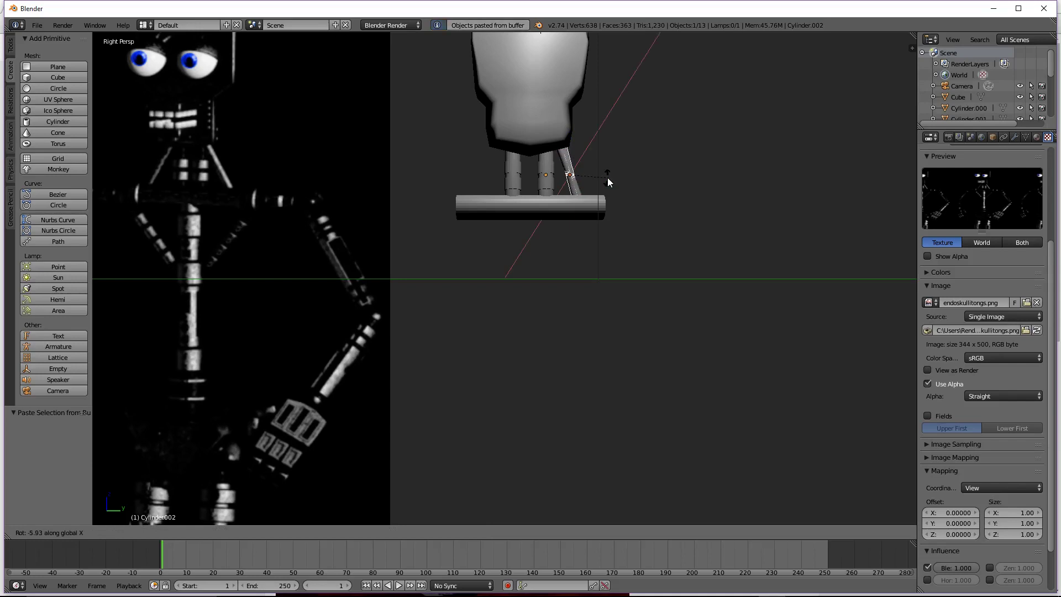
click(595, 202)
key(g)
key(y)
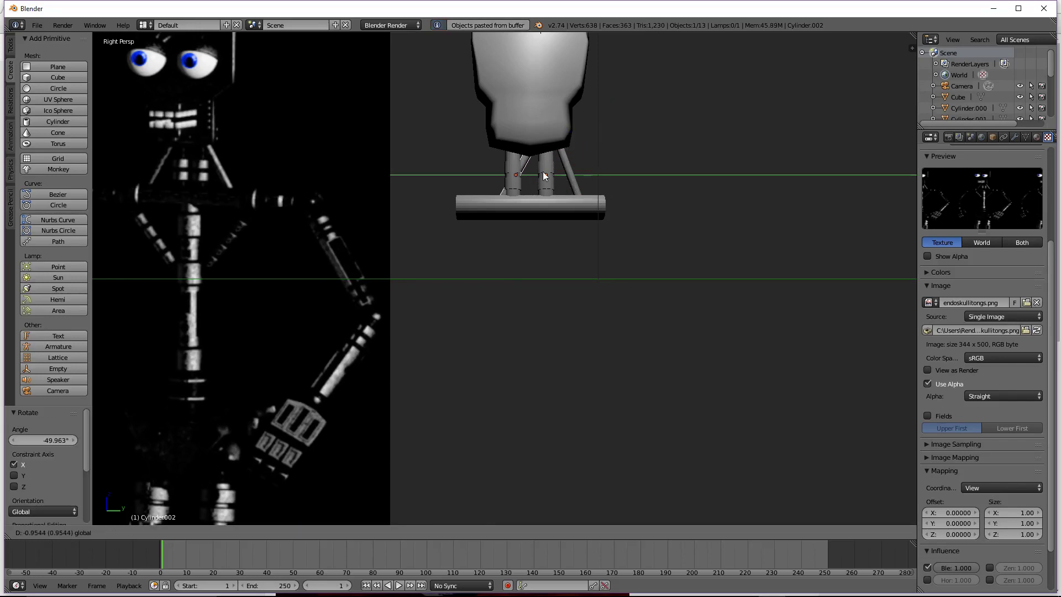
right_click(525, 169)
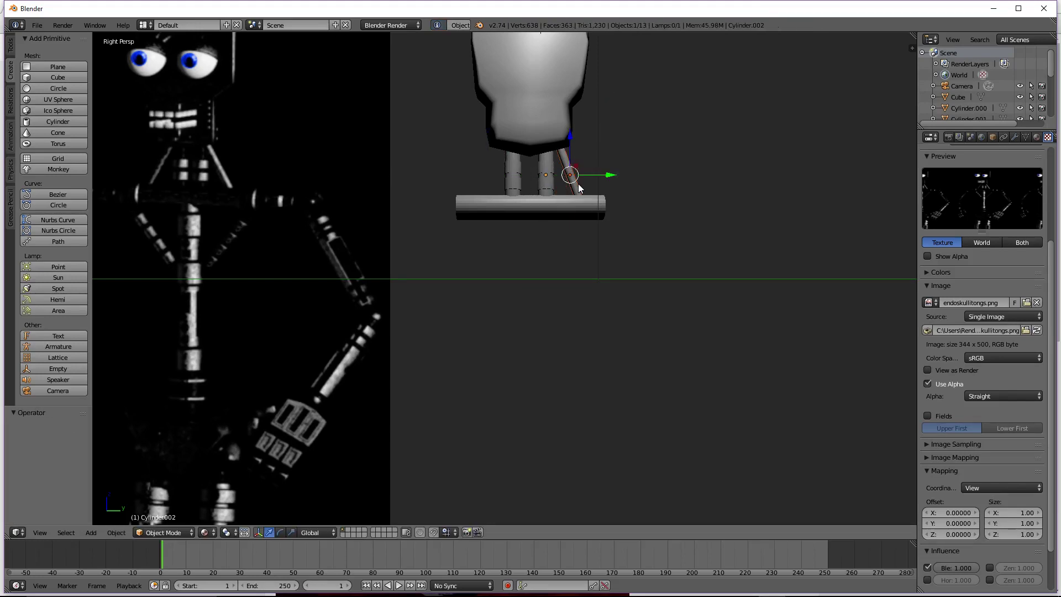
key(g)
key(y)
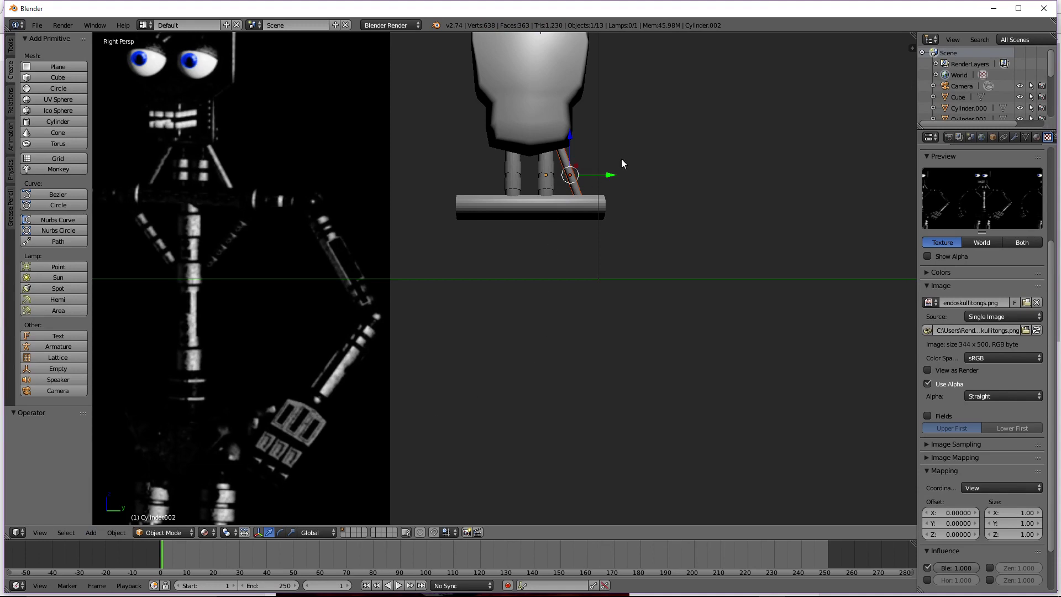
right_click(621, 177)
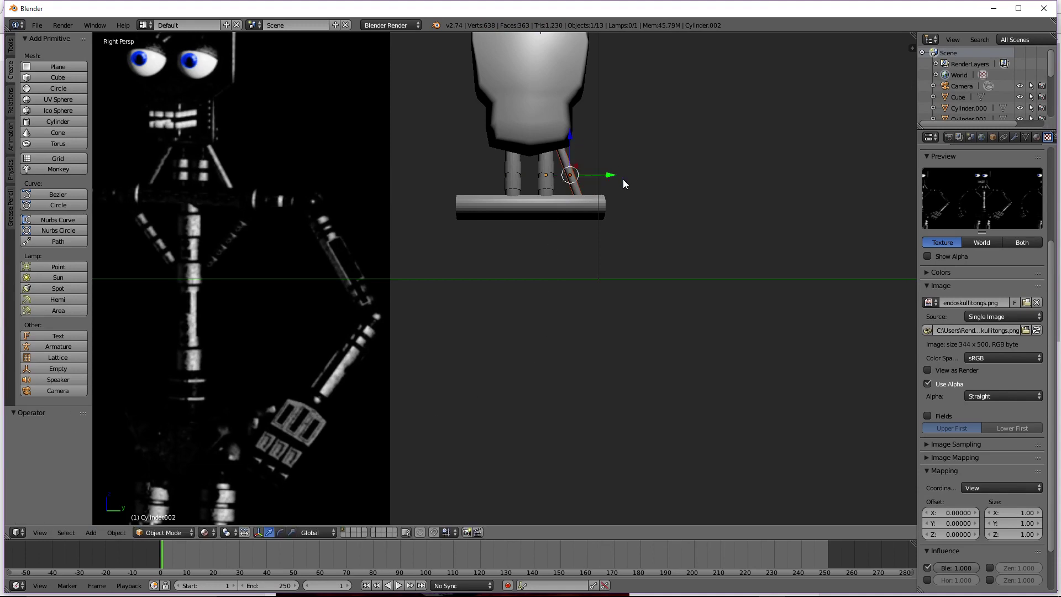
Mirror the copied strut along the global X axis after trying the Y and Z axes
click(116, 532)
mouse_move(137, 472)
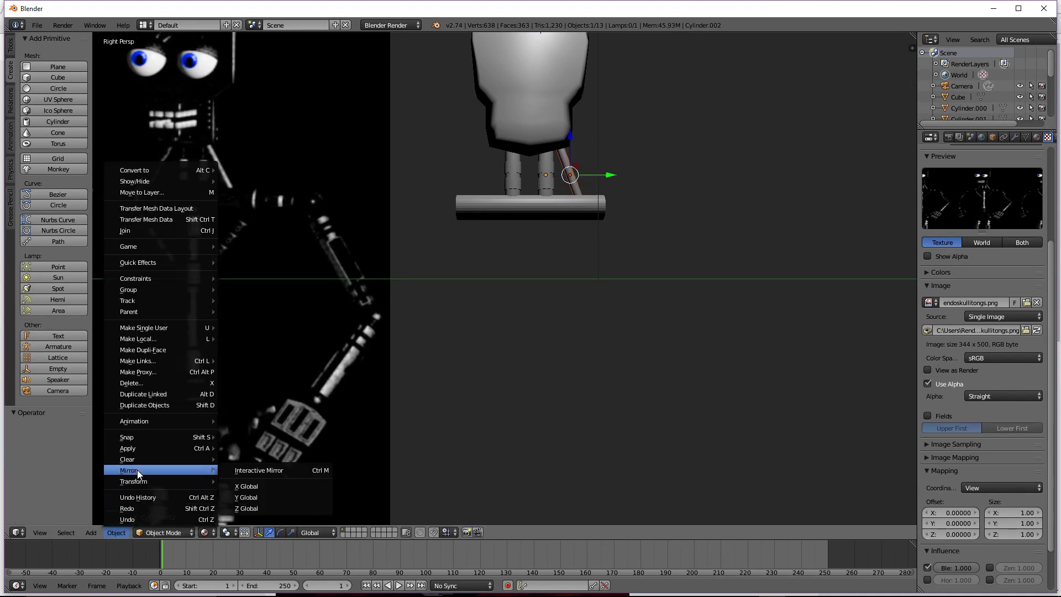
click(243, 487)
key(y)
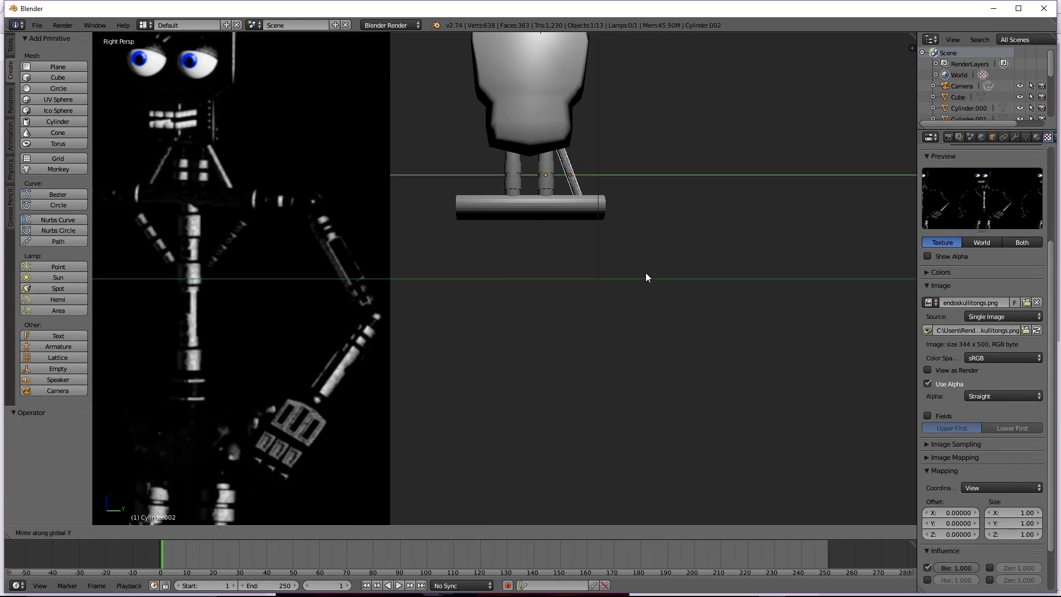
key(z)
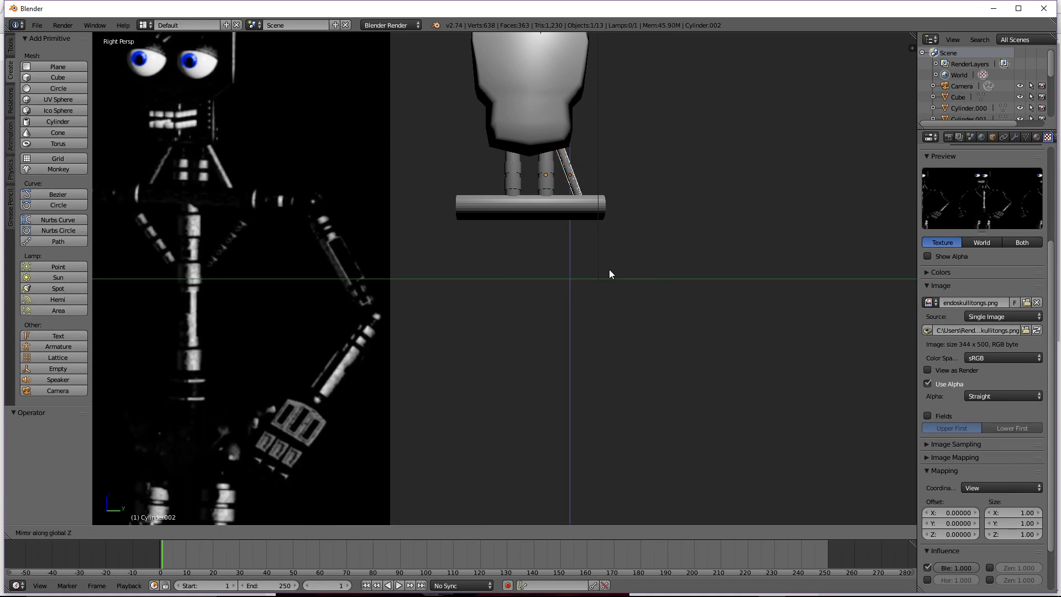
key(y)
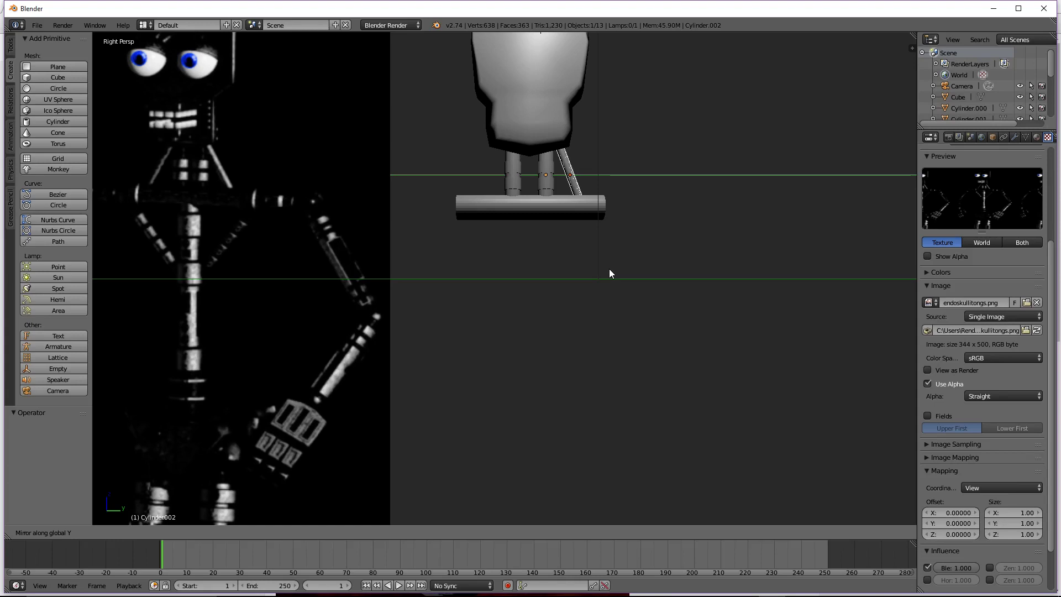
key(x)
click(608, 197)
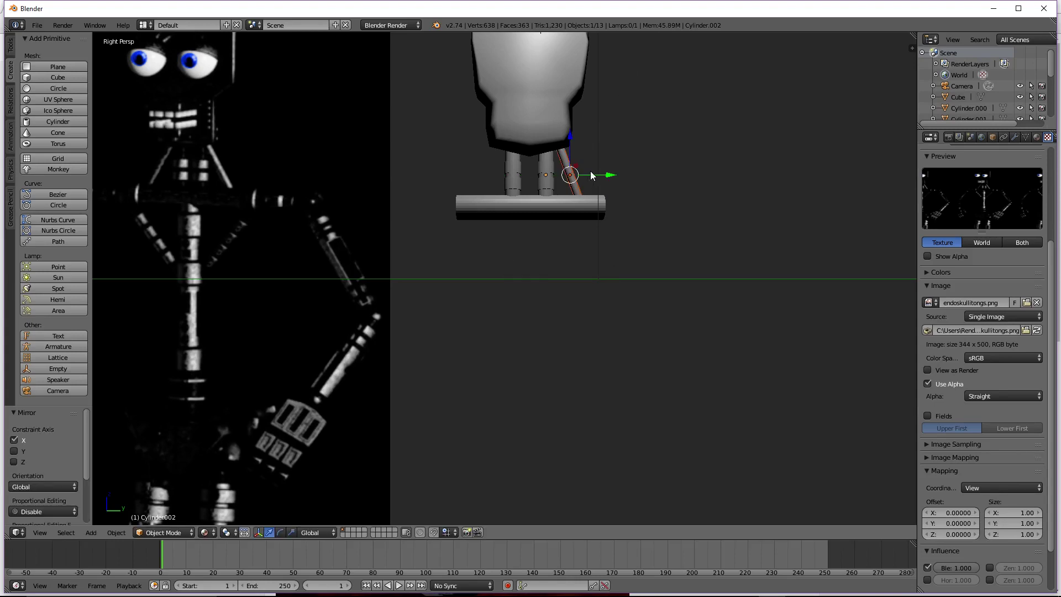
Move the copied strut about 1.738 along -Y to the opposite side of the neck and mirror it along global Z
drag(602, 174, 508, 189)
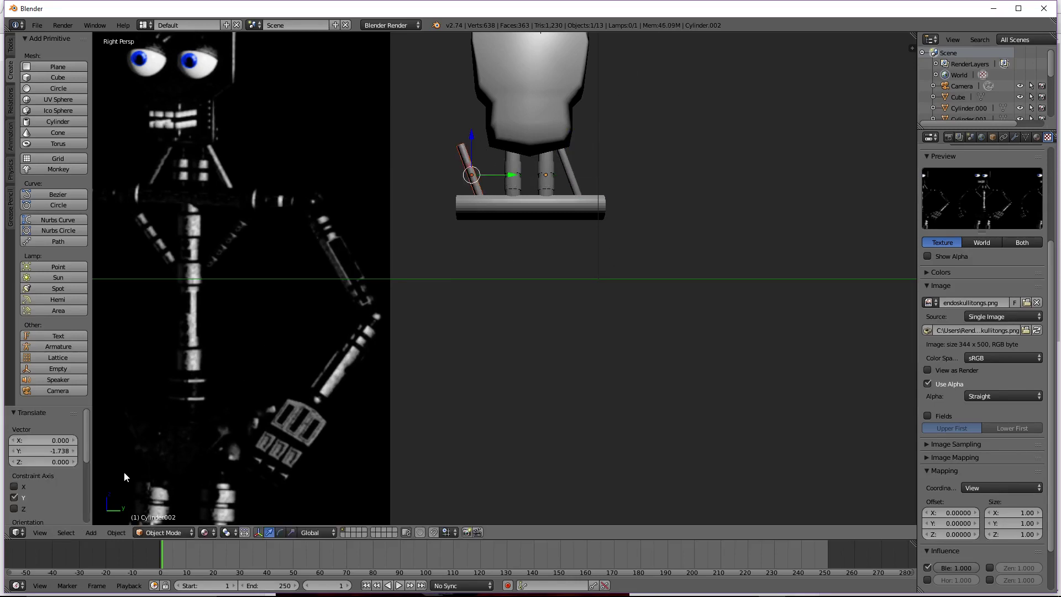
click(116, 530)
mouse_move(182, 470)
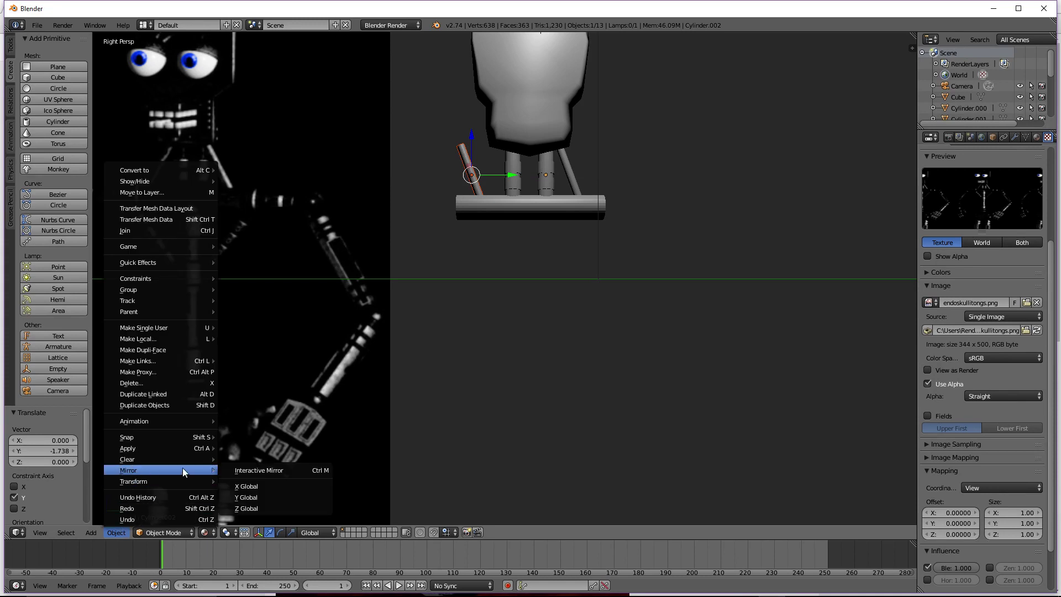
click(254, 487)
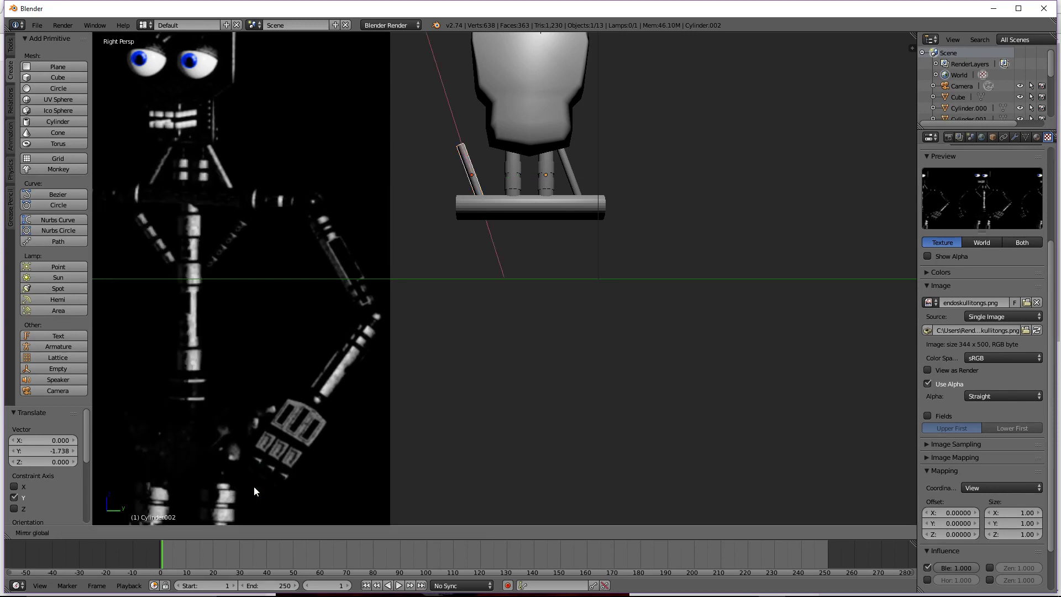
key(y)
click(514, 277)
Rotate the copied strut about -42.24° about X so it leans toward the neck, and move it about 0.292 along Y
key(r)
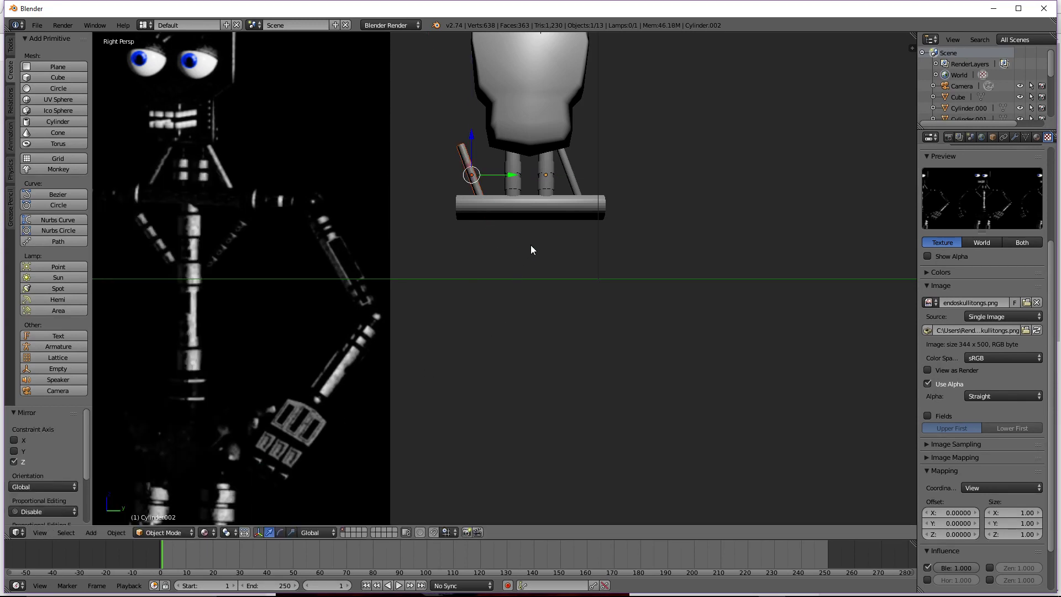
key(x)
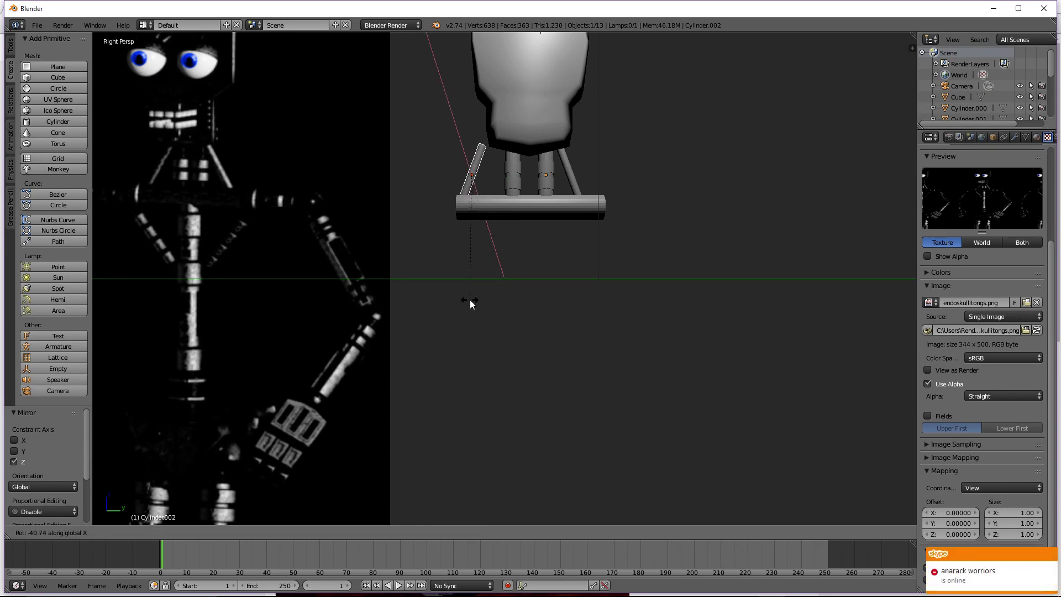
click(465, 302)
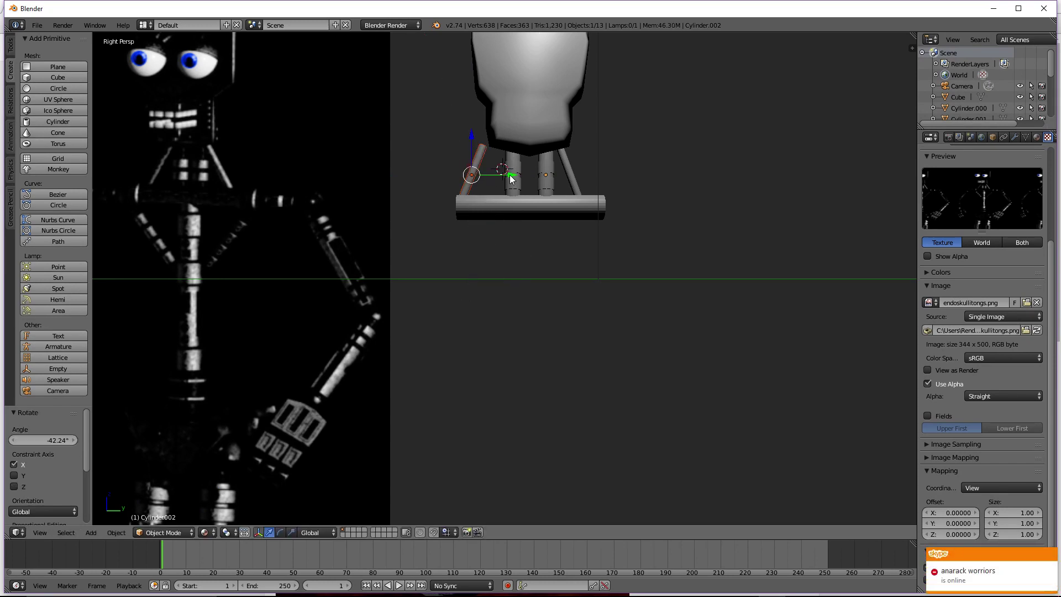
key(g)
key(y)
click(527, 184)
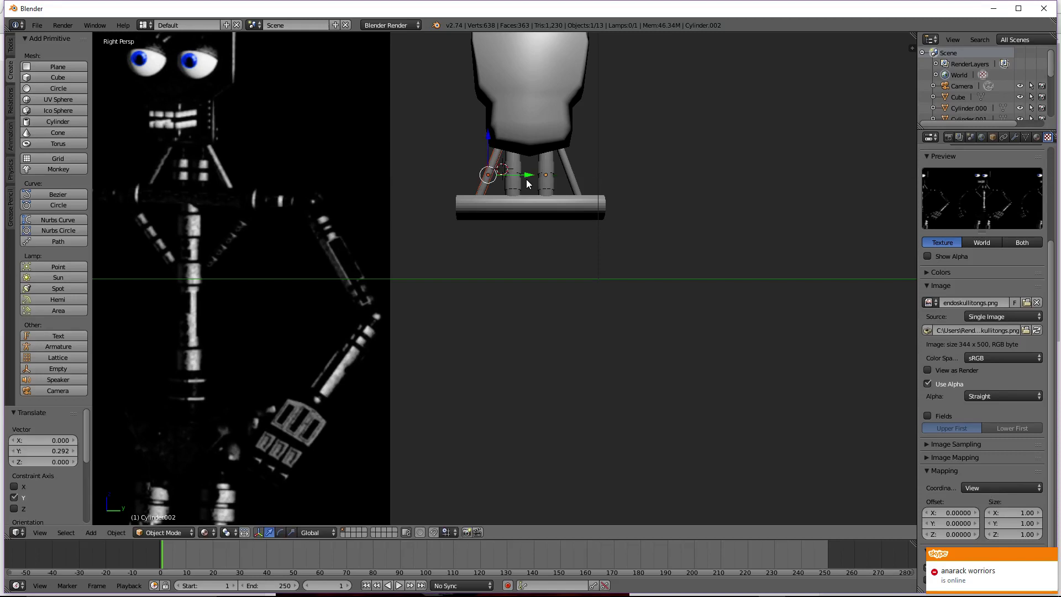
Fine-tune the copied strut by rotating it about 4° about X and shifting it about 0.029 along Y
key(r)
key(x)
click(525, 181)
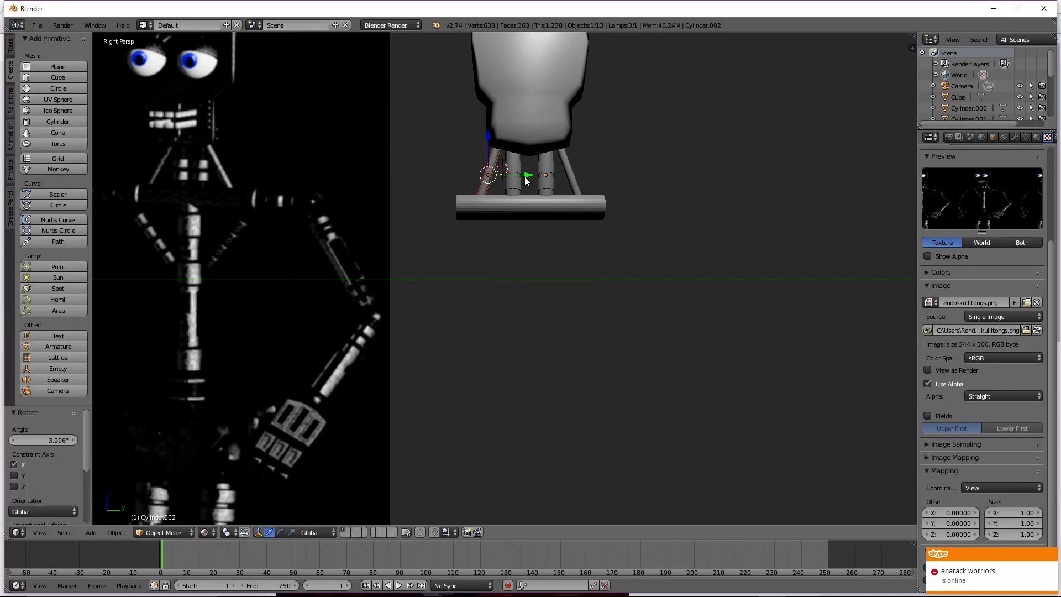
key(g)
key(y)
click(527, 177)
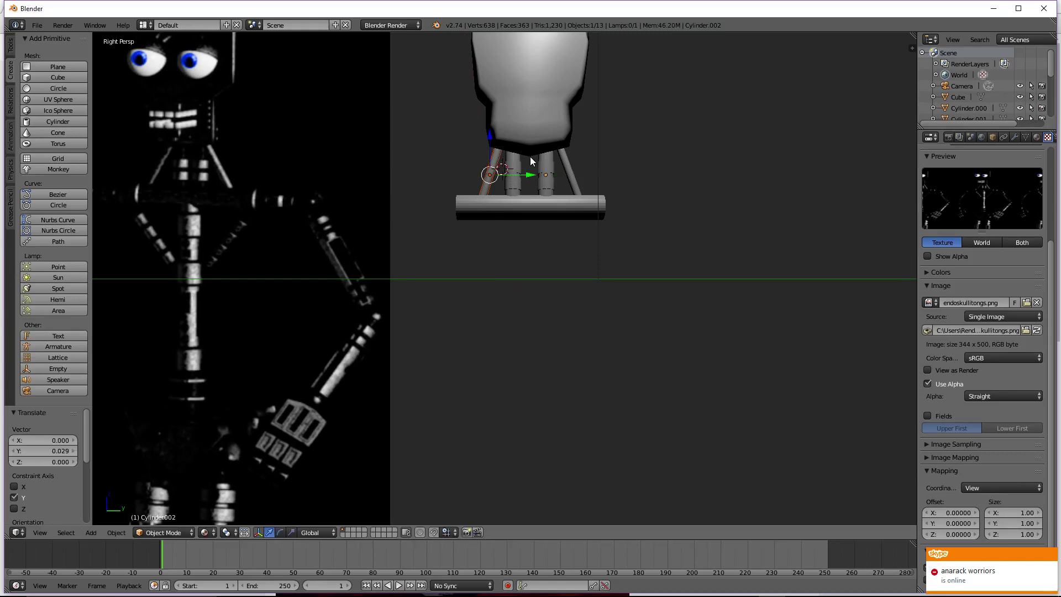
Shift the -Y neck cylinder and its two rings together about 0.027 along Y and clear the selection
scroll(528, 125, up, 2)
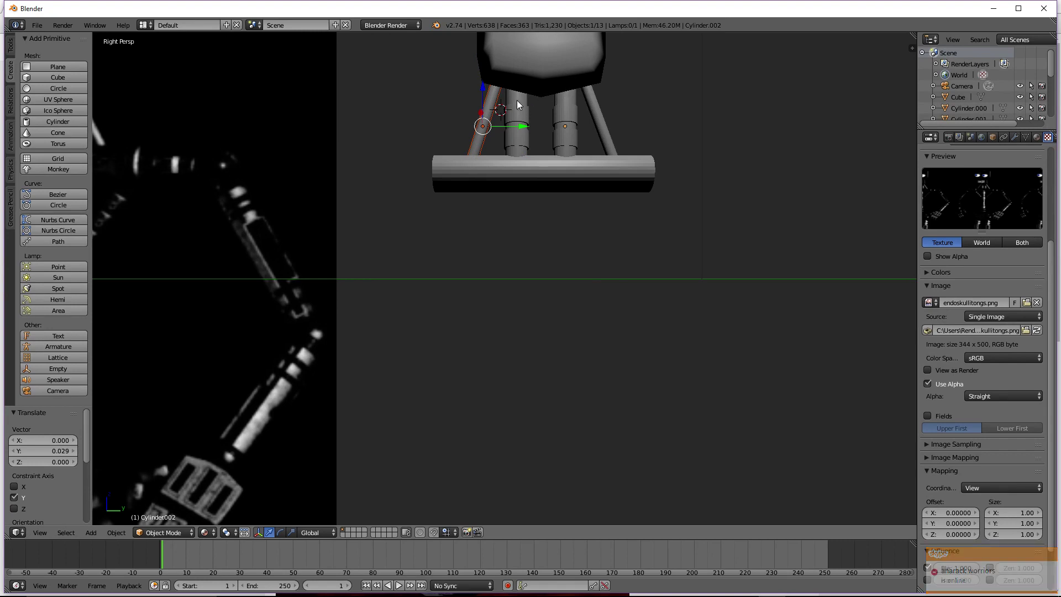
right_click(519, 104)
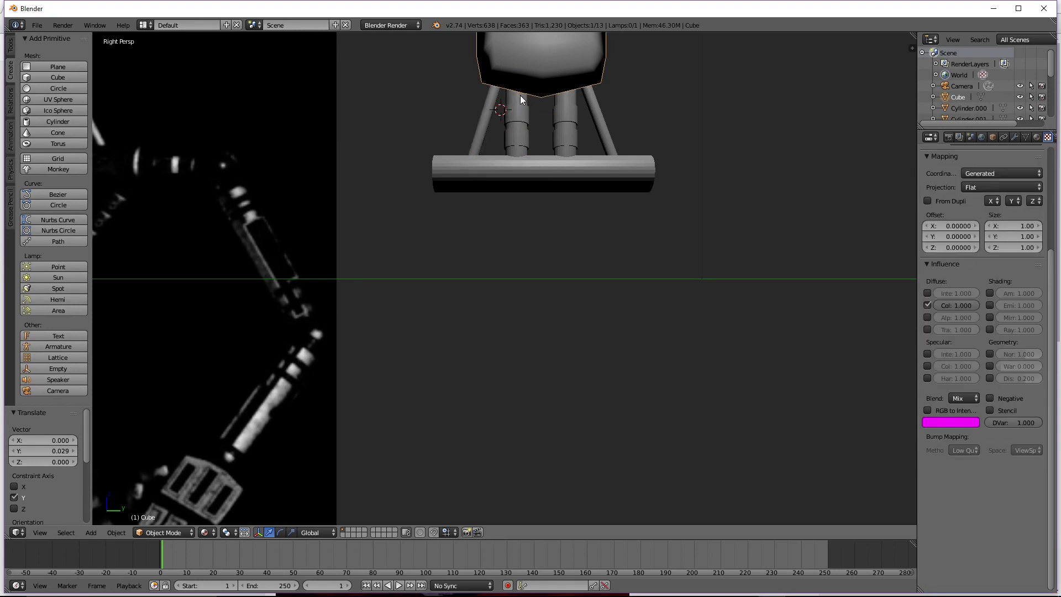
right_click(521, 100)
shift+right_click(527, 115)
shift+right_click(528, 134)
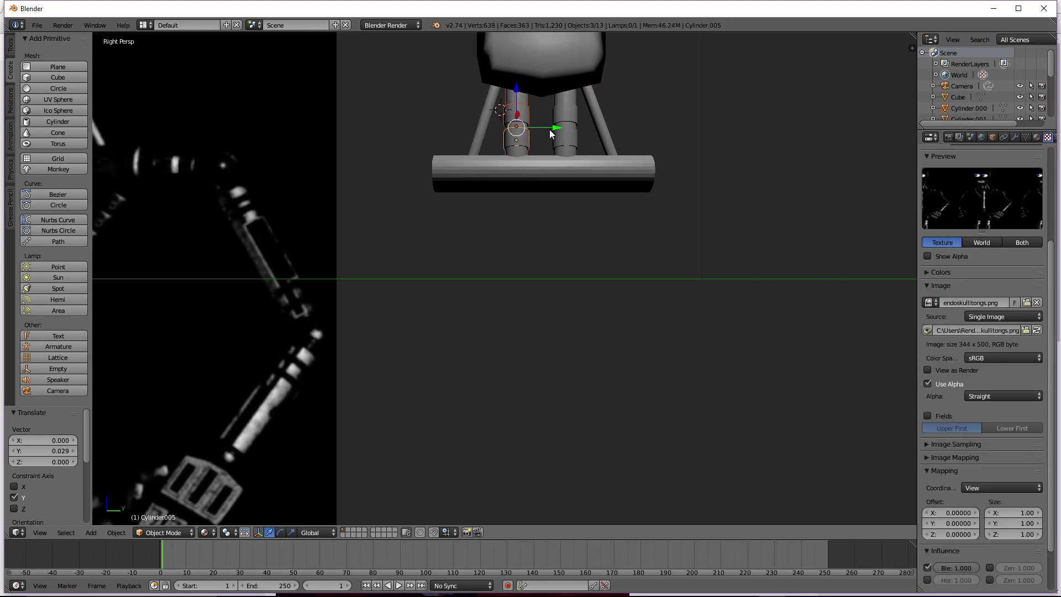
key(g)
key(y)
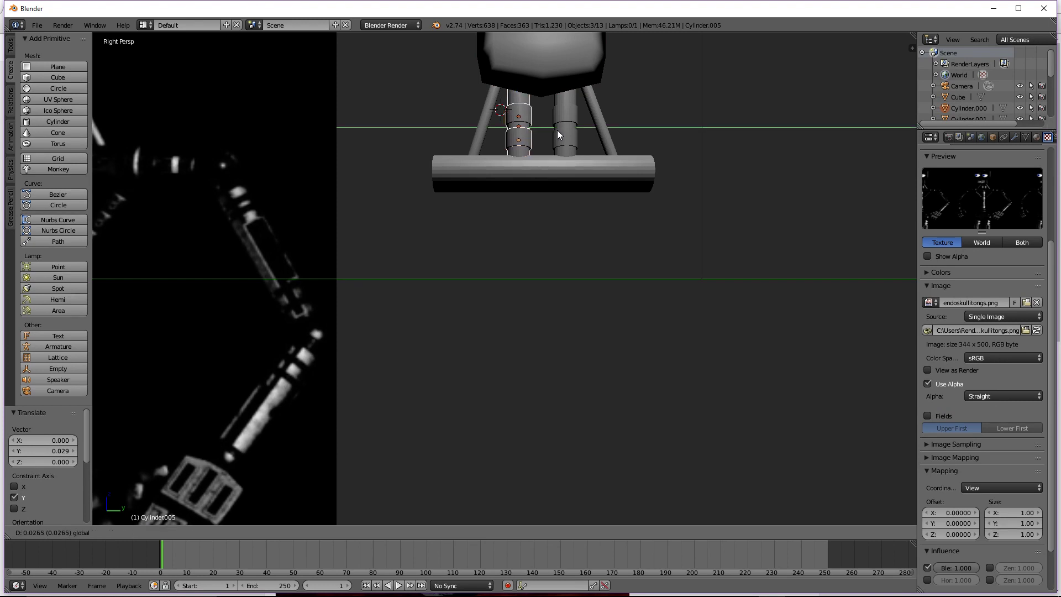
drag(557, 130, 557, 131)
key(a)
key(KP_8)
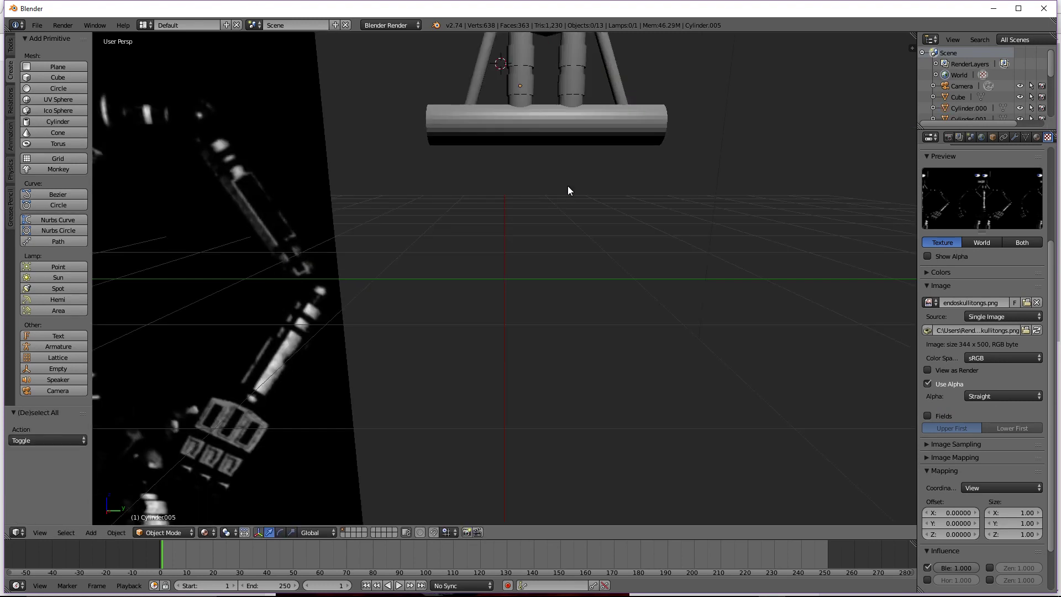
scroll(568, 186, down, 3)
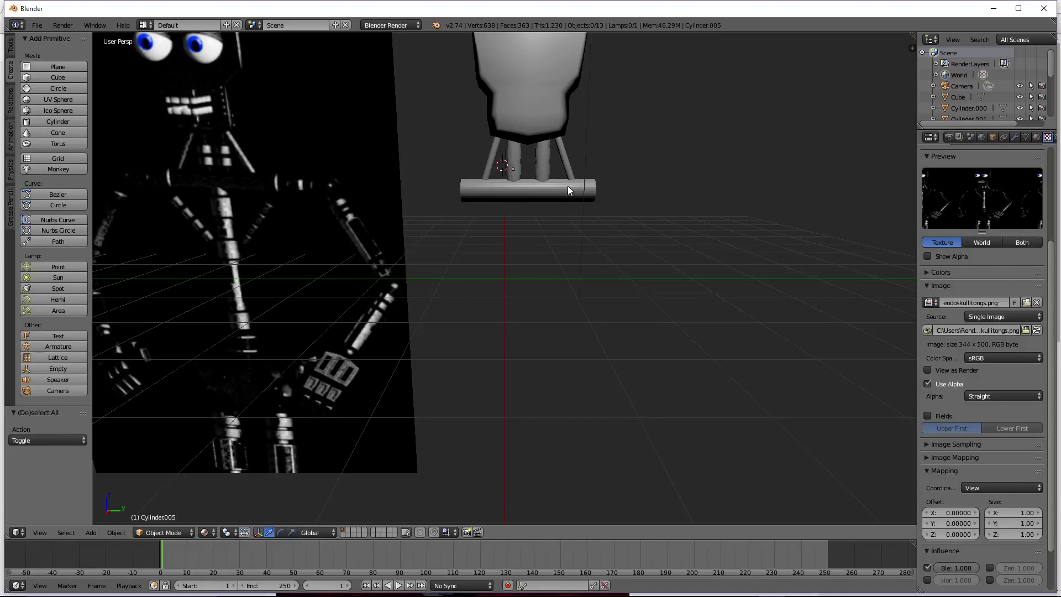
scroll(568, 187, down, 1)
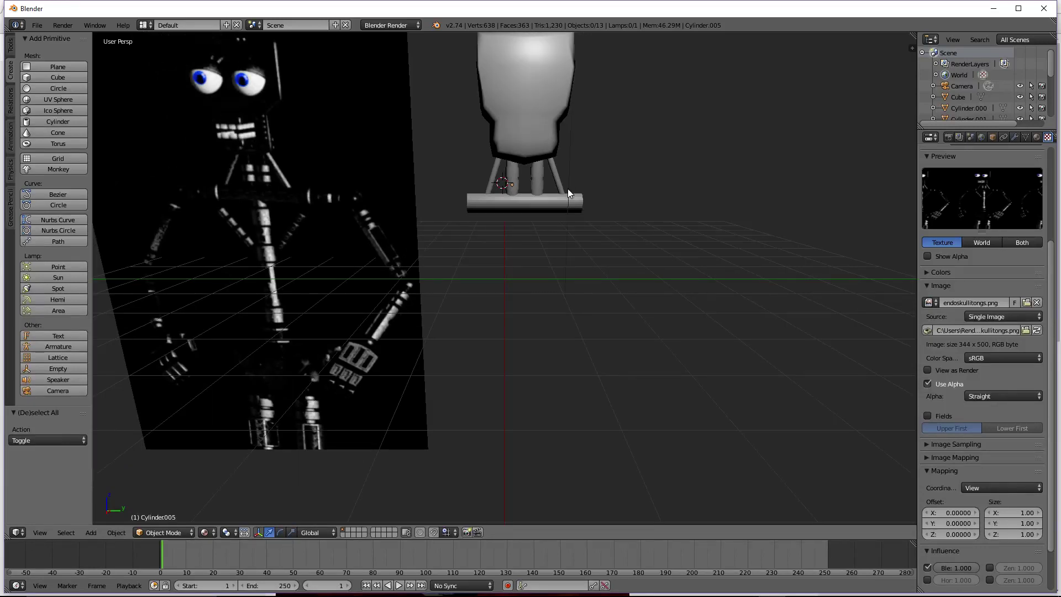
key(KP_8)
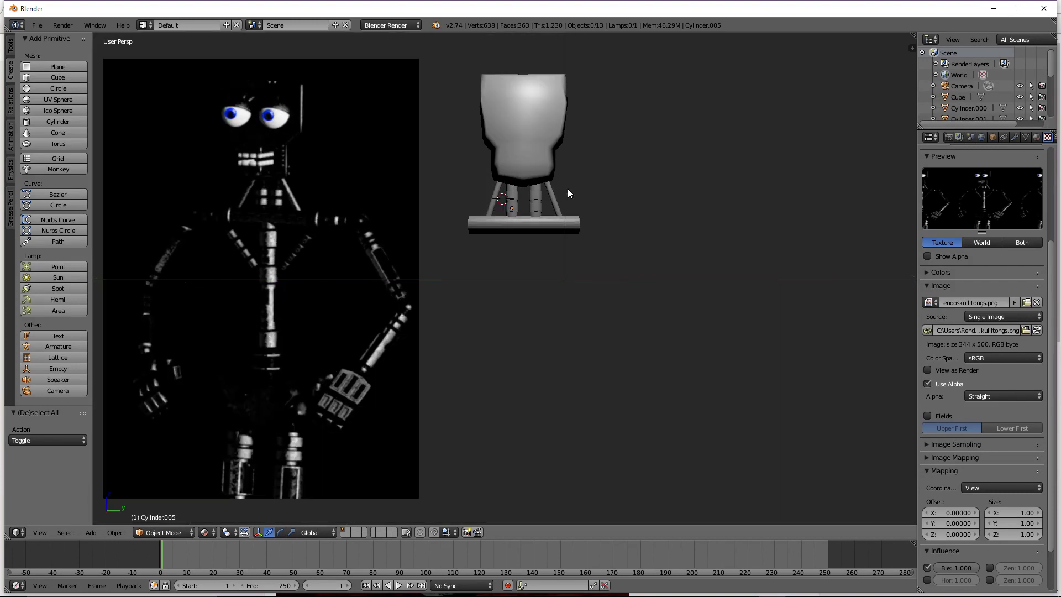
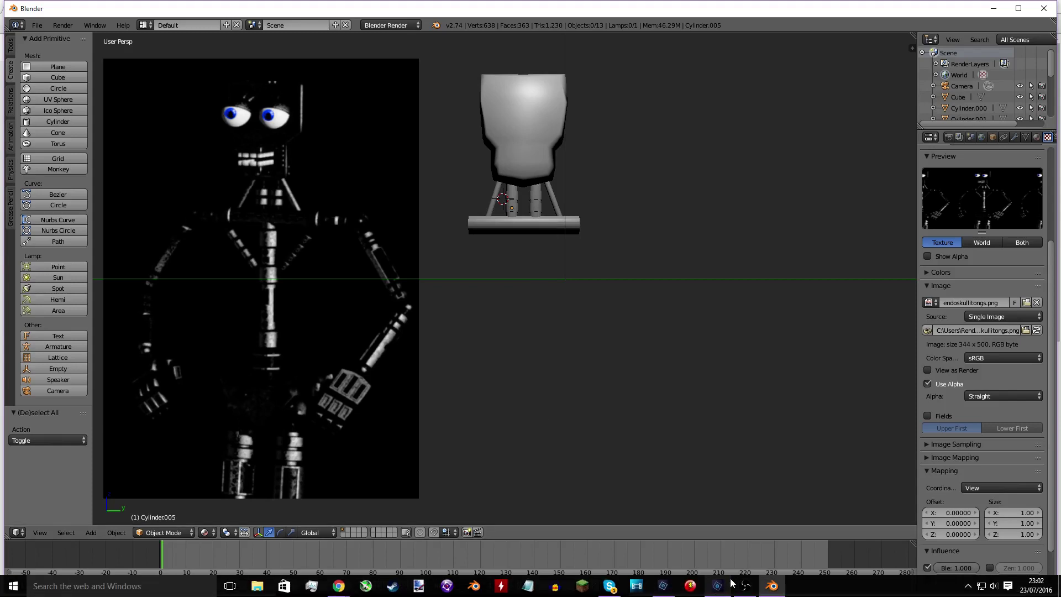
Launch a second Blender instance and open the recent file HEADblend.blend in it
mouse_move(781, 586)
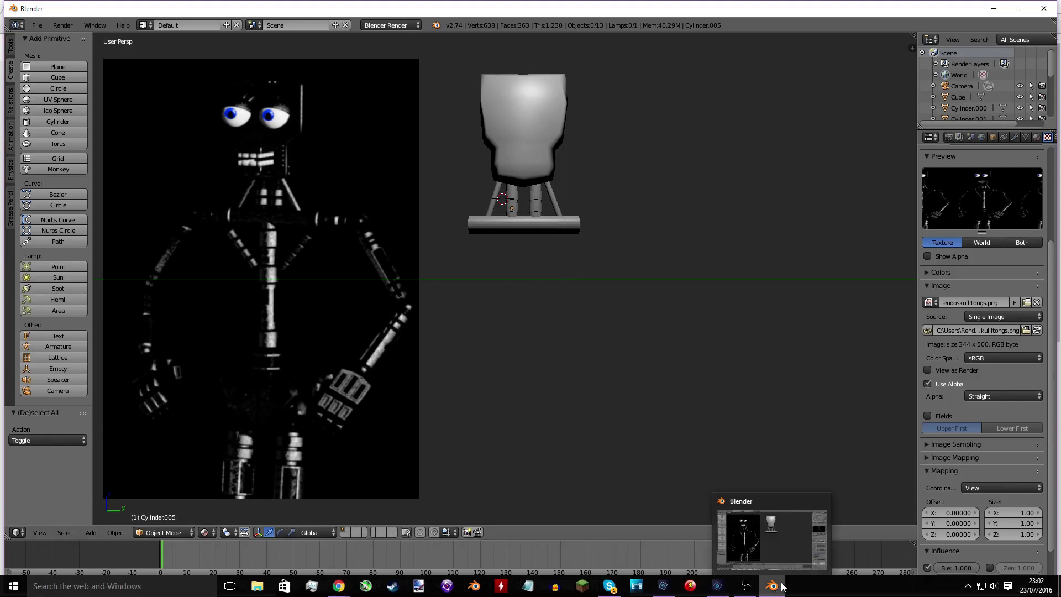
click(476, 586)
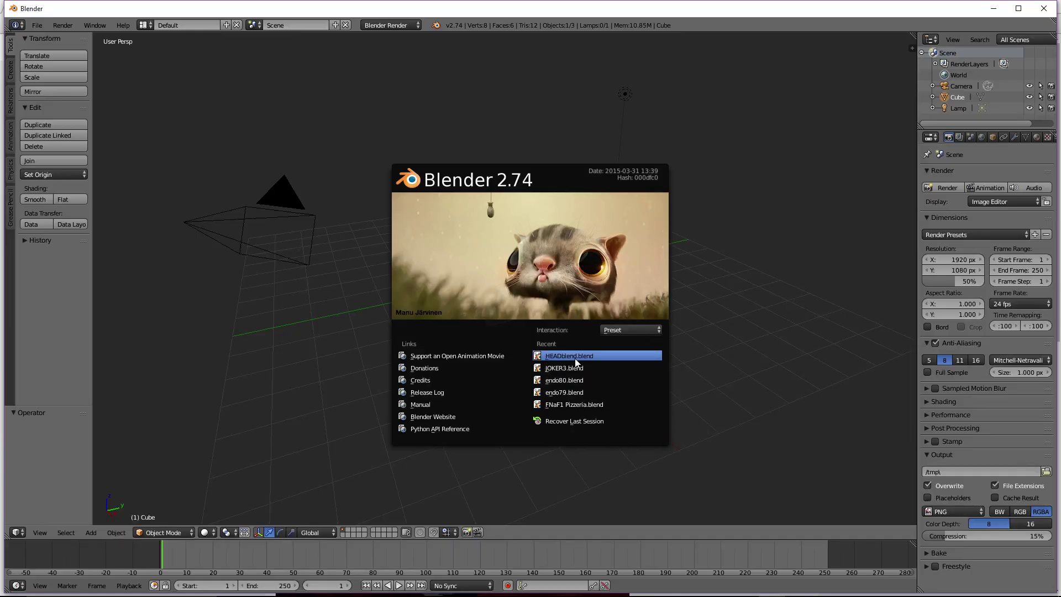
click(575, 356)
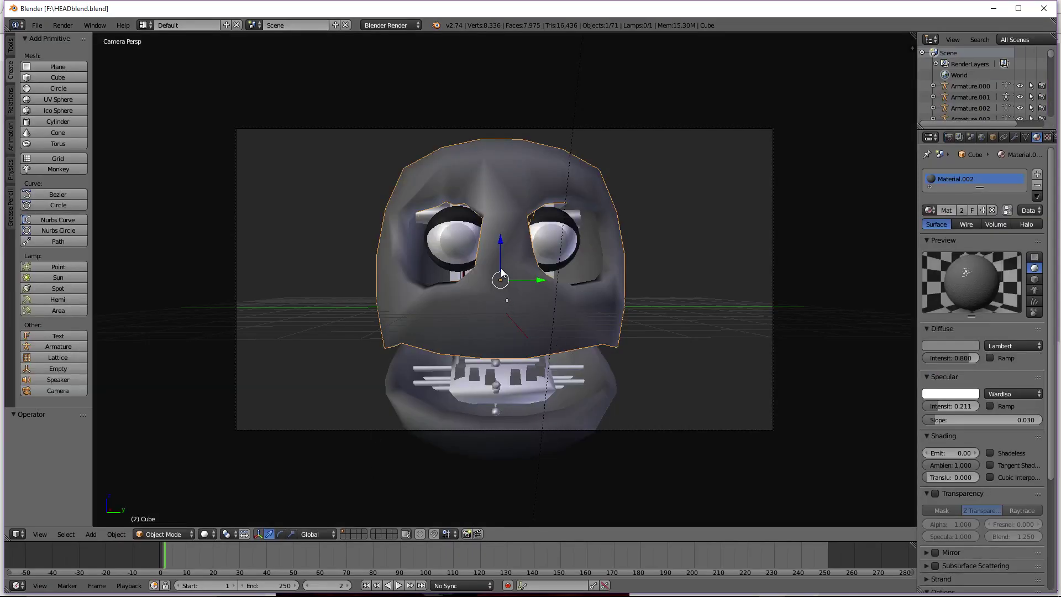
Raise the outer head shell about 7.399 along Z, then select and copy the parts of the exposed -Y eye
drag(501, 272, 495, 409)
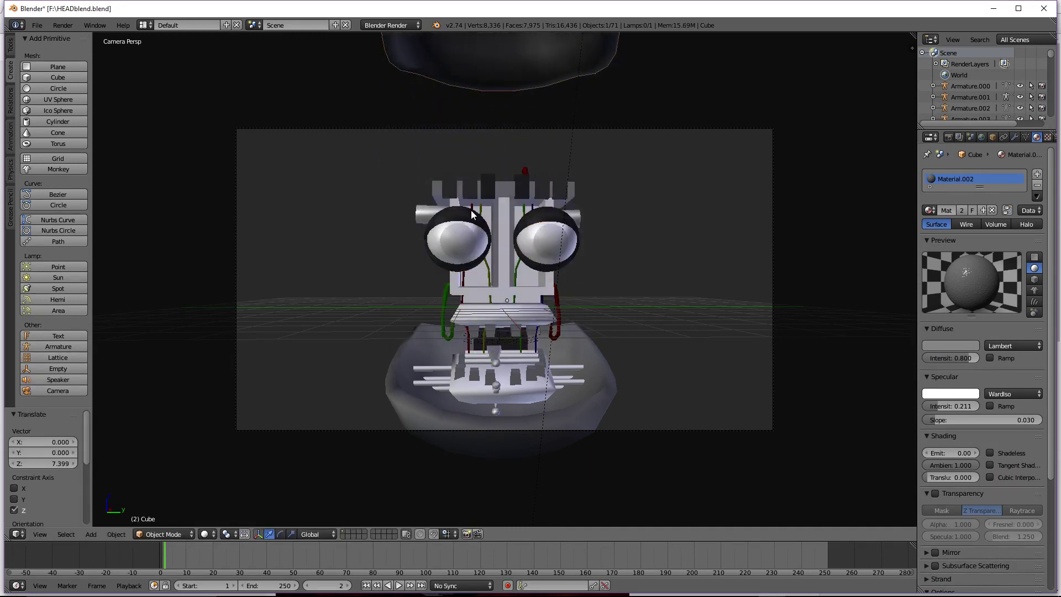
scroll(467, 232, up, 2)
right_click(459, 251)
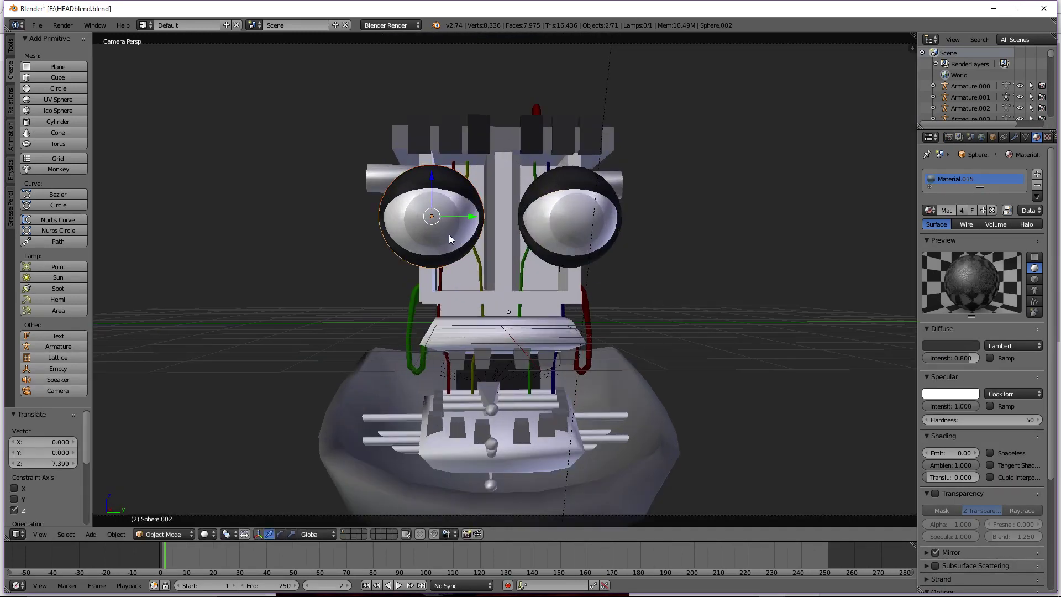
right_click(450, 232)
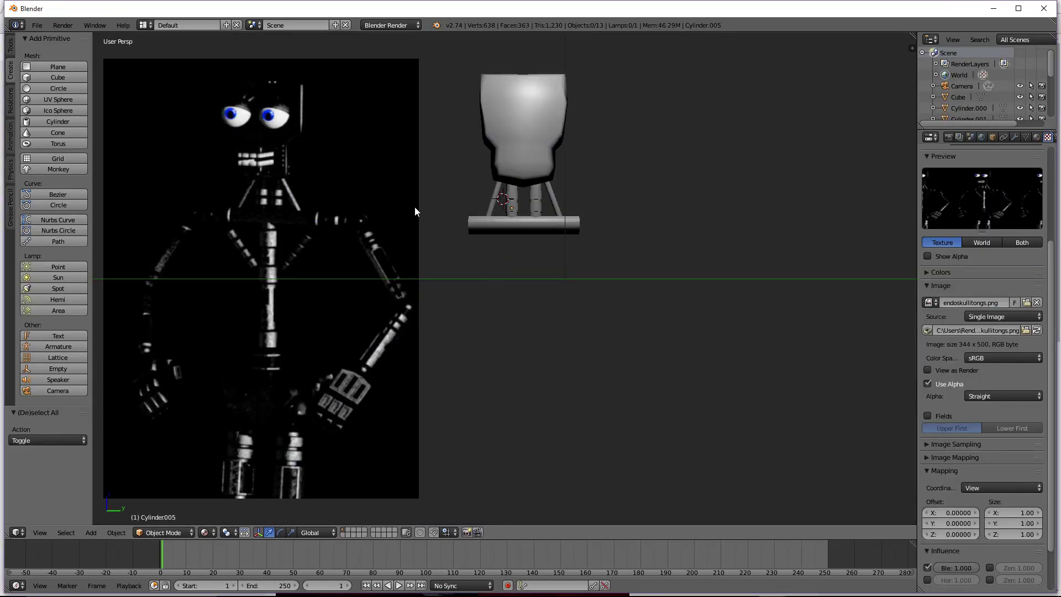
Switch to the endoskeleton scene, paste the copied eye, and scale it to about 0.517
key(ctrl+v)
middle_drag(527, 201, 447, 263)
key(s)
click(490, 244)
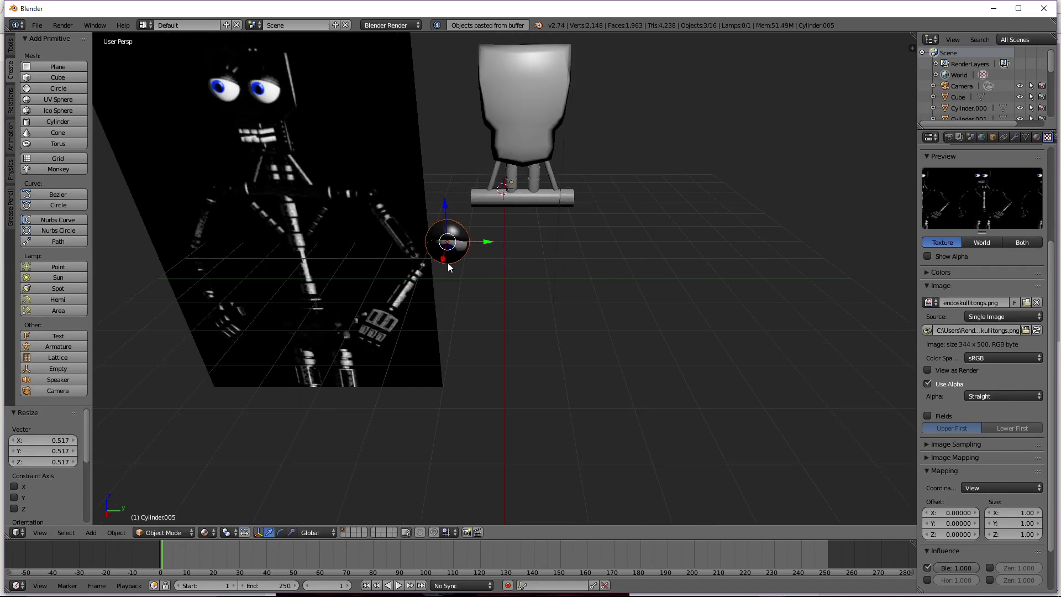
Position the pasted eye on the front of the skull, including moves of about 0.859 along Y and 1.994 along X
key(g)
key(x)
click(449, 118)
drag(465, 122, 469, 521)
drag(505, 81, 538, 88)
scroll(535, 111, up, 1)
middle_drag(535, 112, 456, 81)
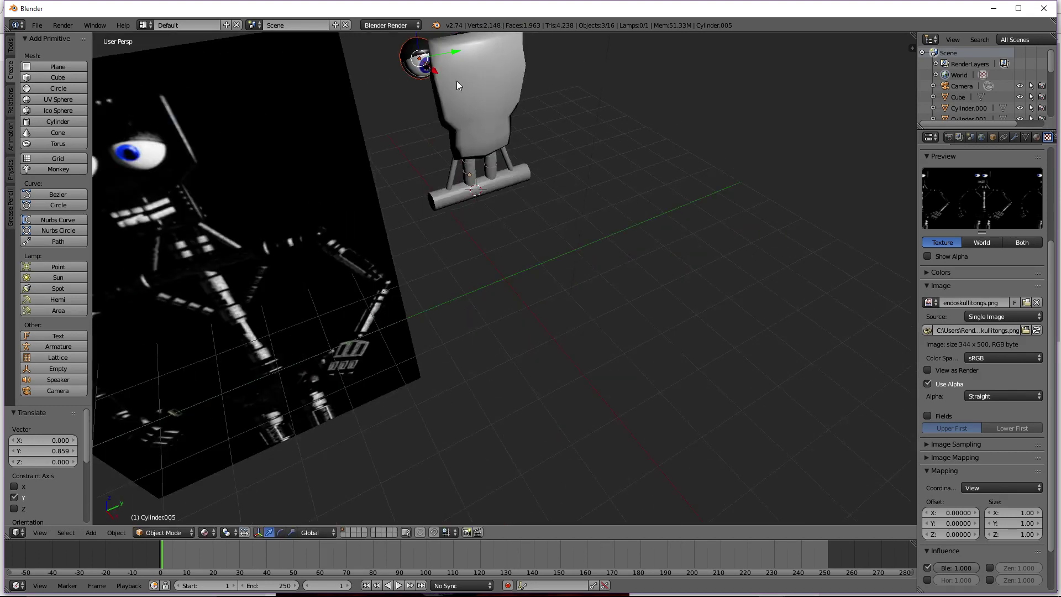
key(g)
click(485, 91)
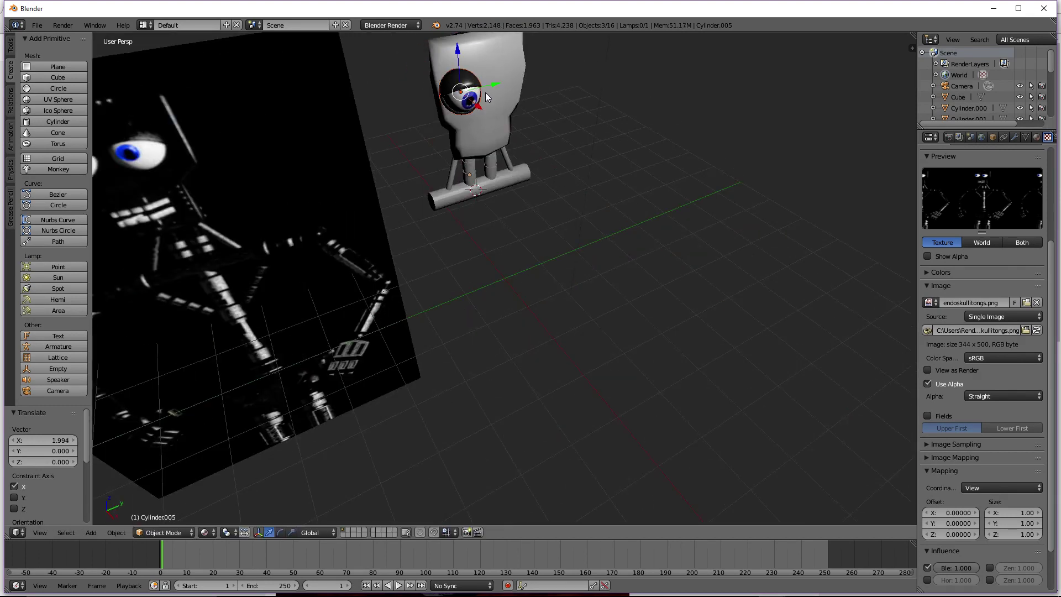
Align the eye with the skull's -Y side from the right view by shifting it about 0.1 along Y
key(KP_3)
click(536, 122)
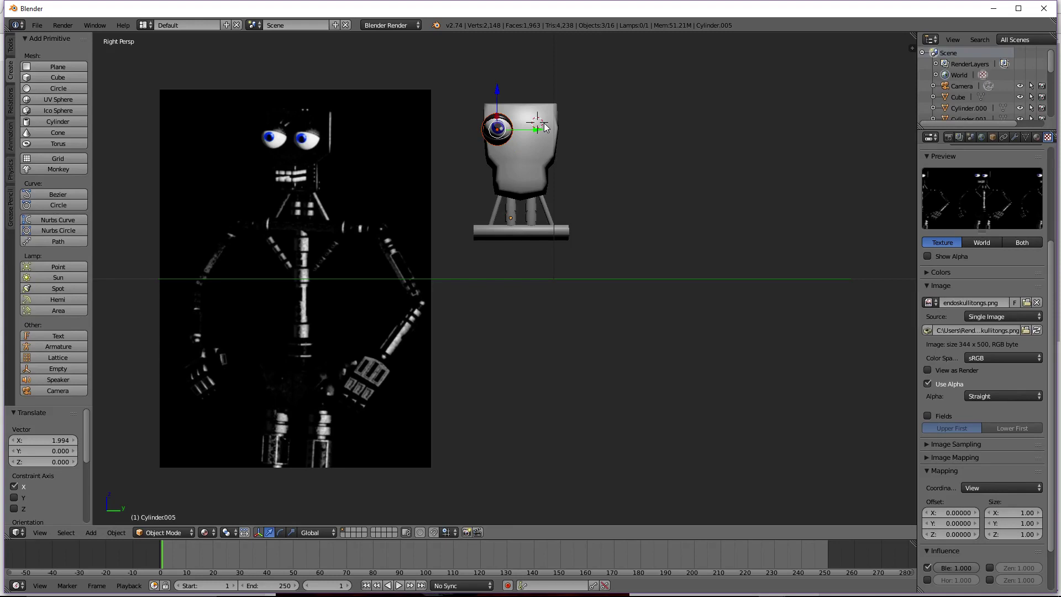
key(g)
key(y)
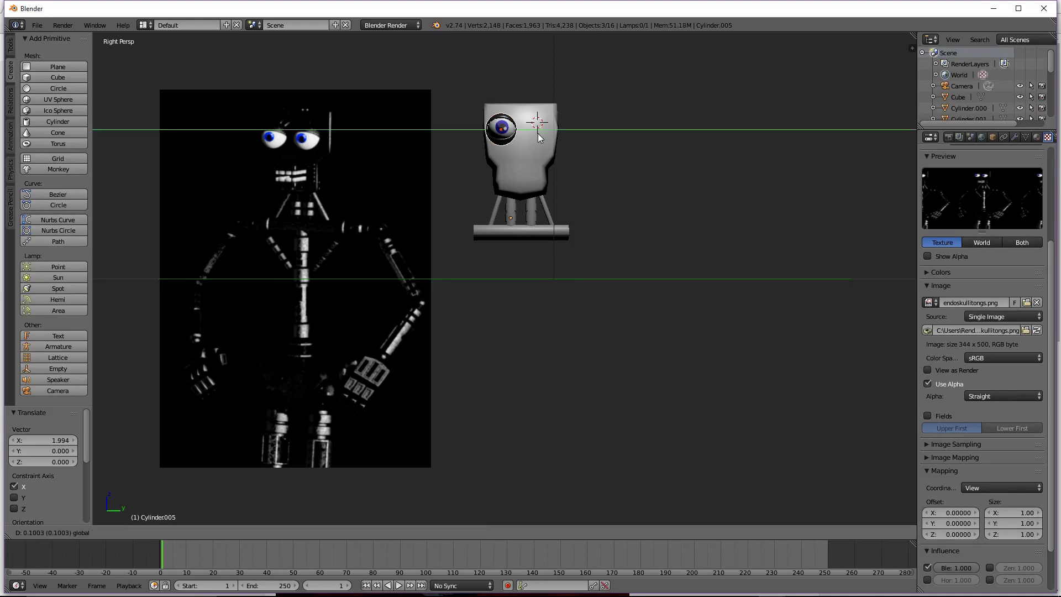
click(538, 133)
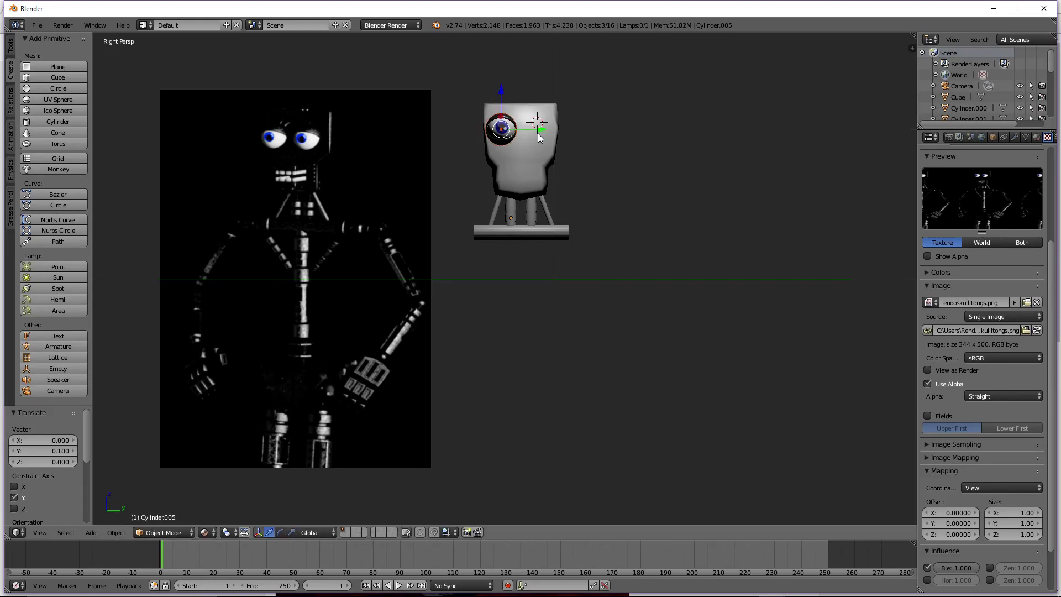
Duplicate the eye by copy and paste, and move the copy about 0.958 along Y to the skull's other side
key(ctrl+c)
key(ctrl+v)
key(g)
key(y)
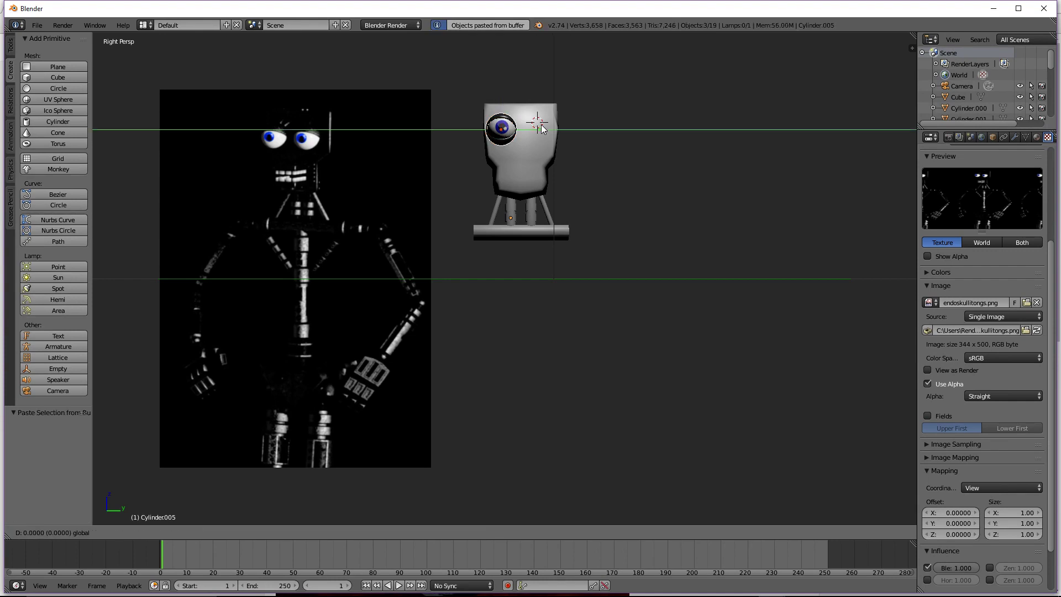
click(577, 142)
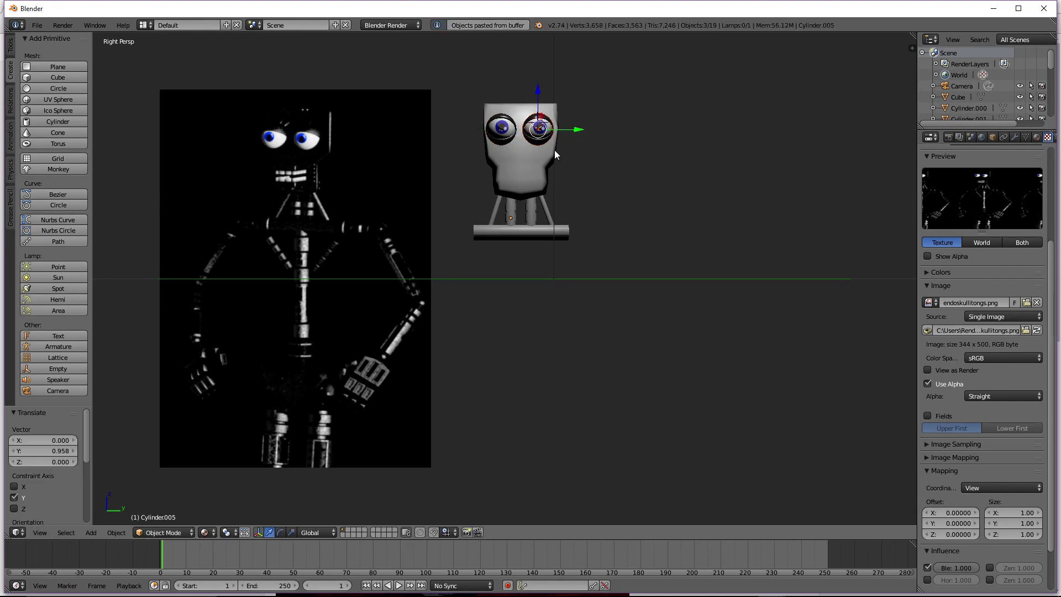
Examine the skull, eyes and neck struts from the side and from behind to judge the skull's depth
key(KP_8)
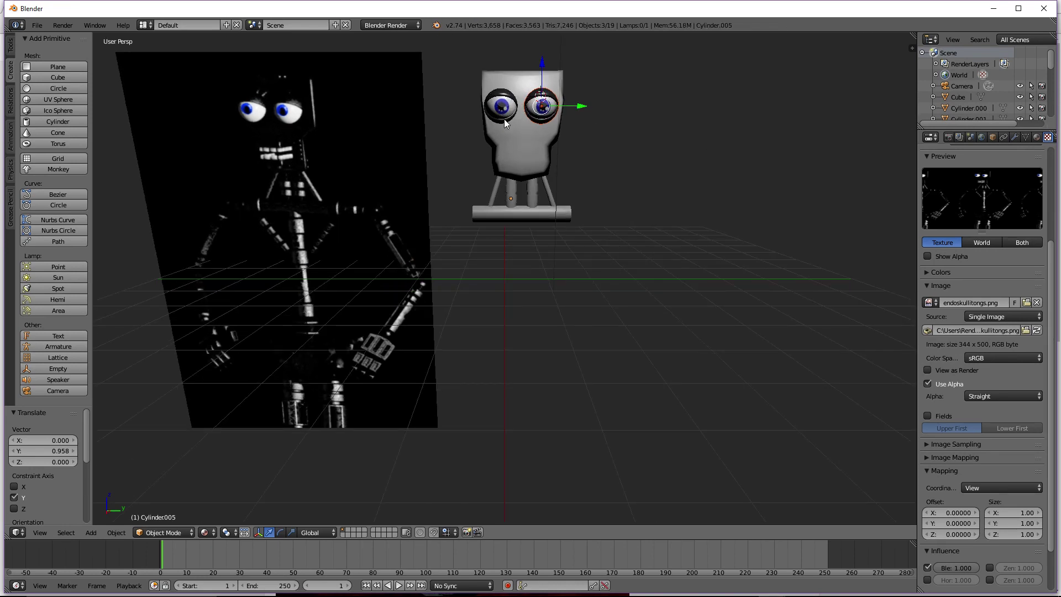
key(KP_4)
key(KP_4)
key(KP_4)
key(KP_4)
key(KP_4)
key(KP_4)
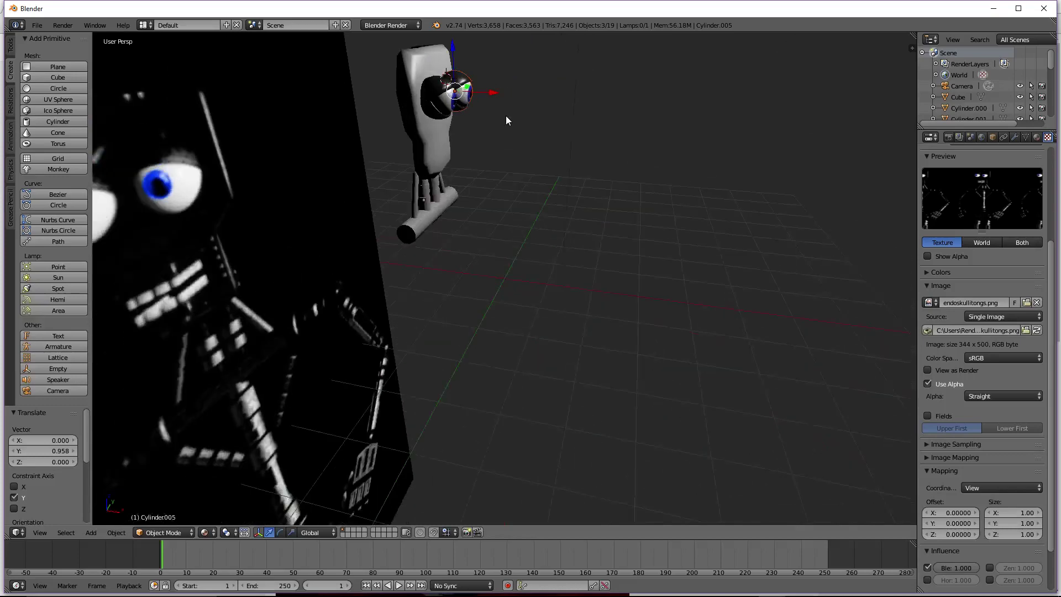
key(KP_4)
key(KP_4)
key(KP_6)
key(KP_4)
key(KP_4)
key(KP_4)
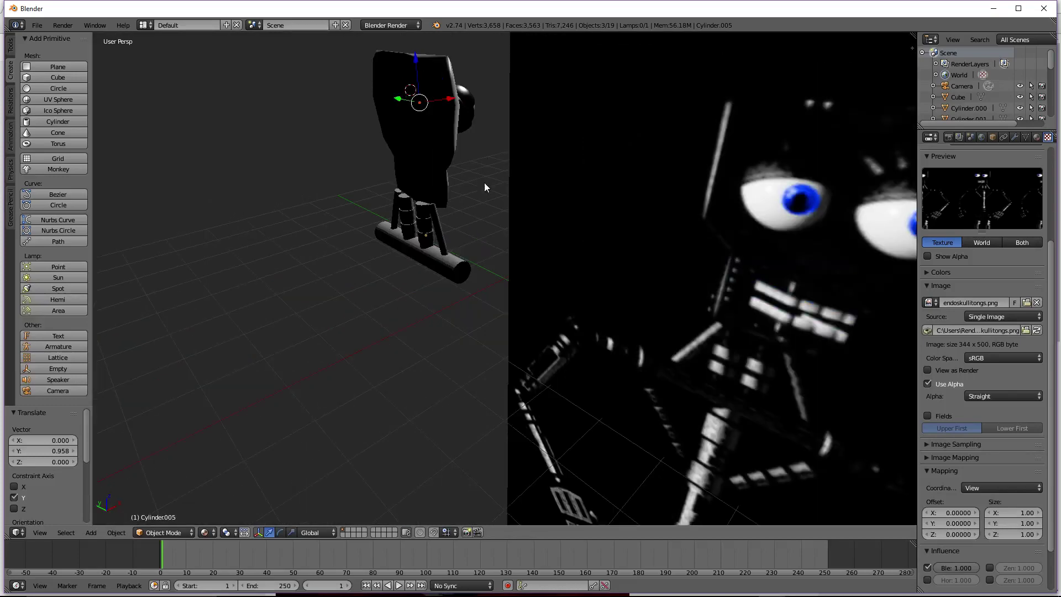
key(KP_4)
scroll(423, 184, up, 3)
key(KP_4)
key(KP_4)
key(KP_4)
key(KP_4)
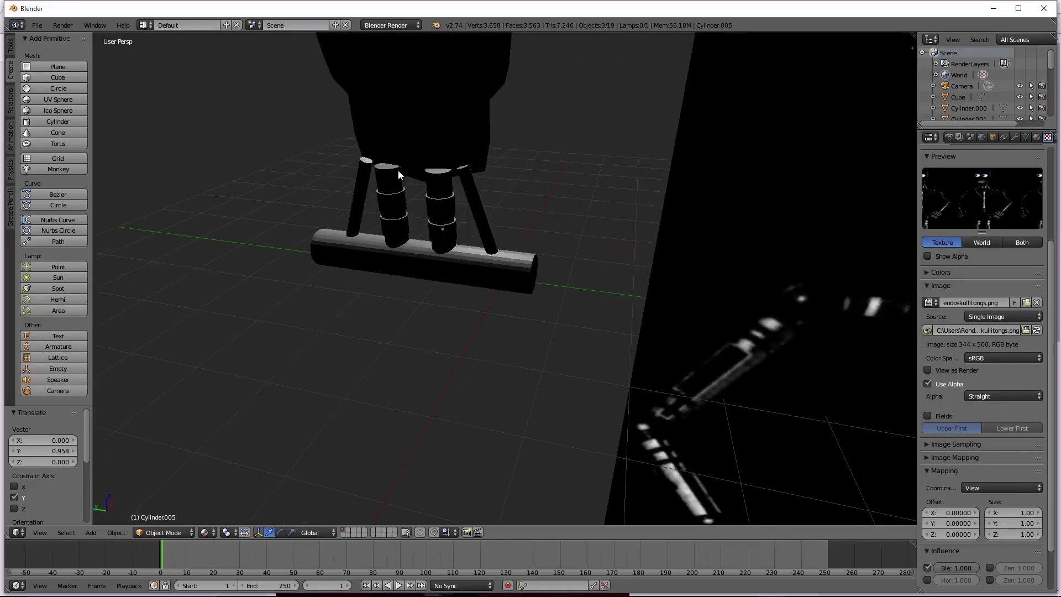
key(KP_4)
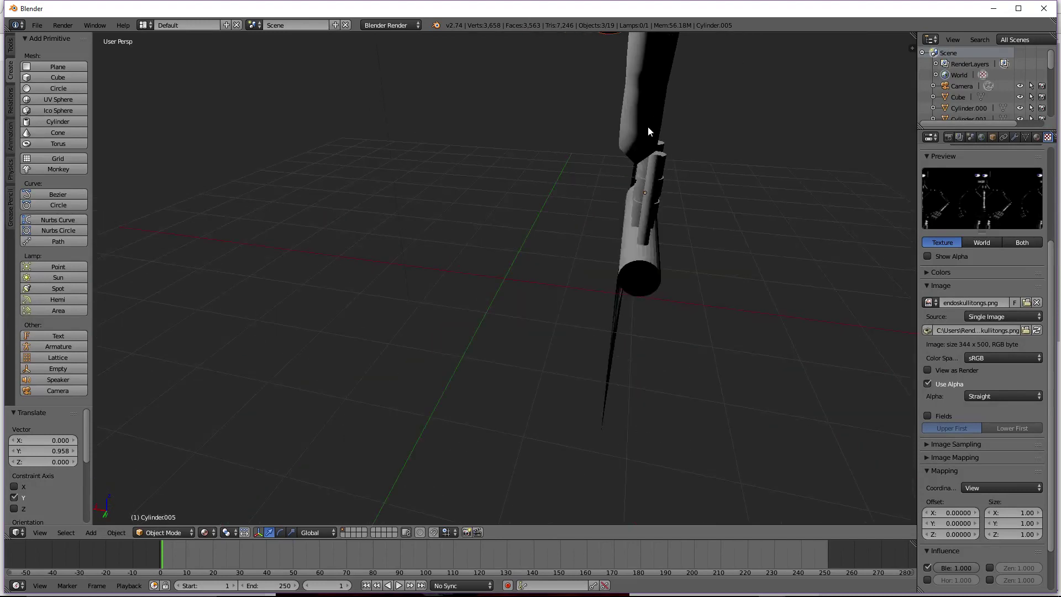
Select the skull, try scaling it about 1.18 along Y, and instead scale it about 1.567 along X
right_click(648, 126)
key(s)
key(y)
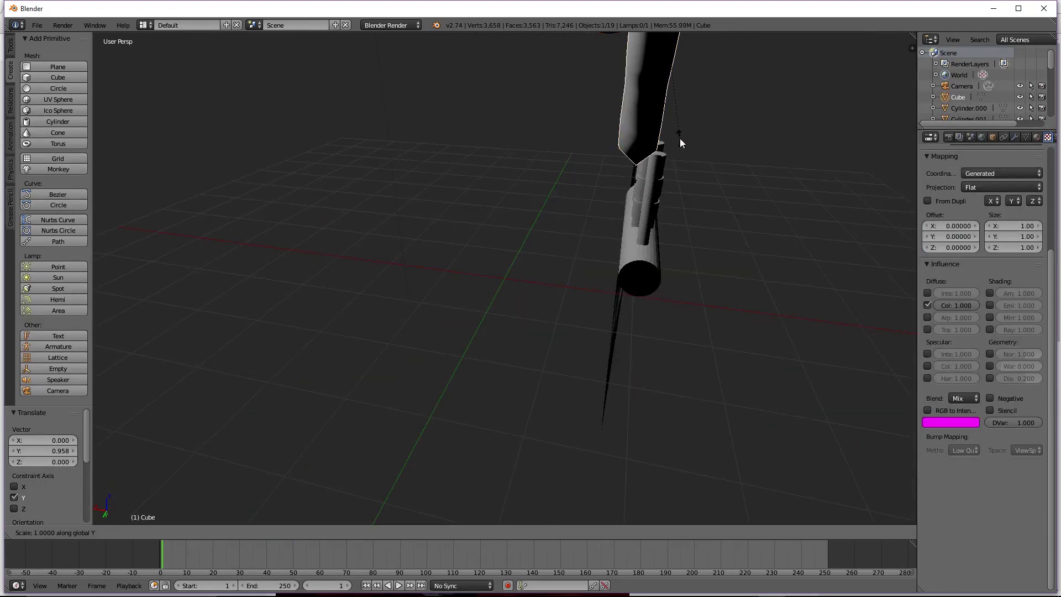
click(683, 166)
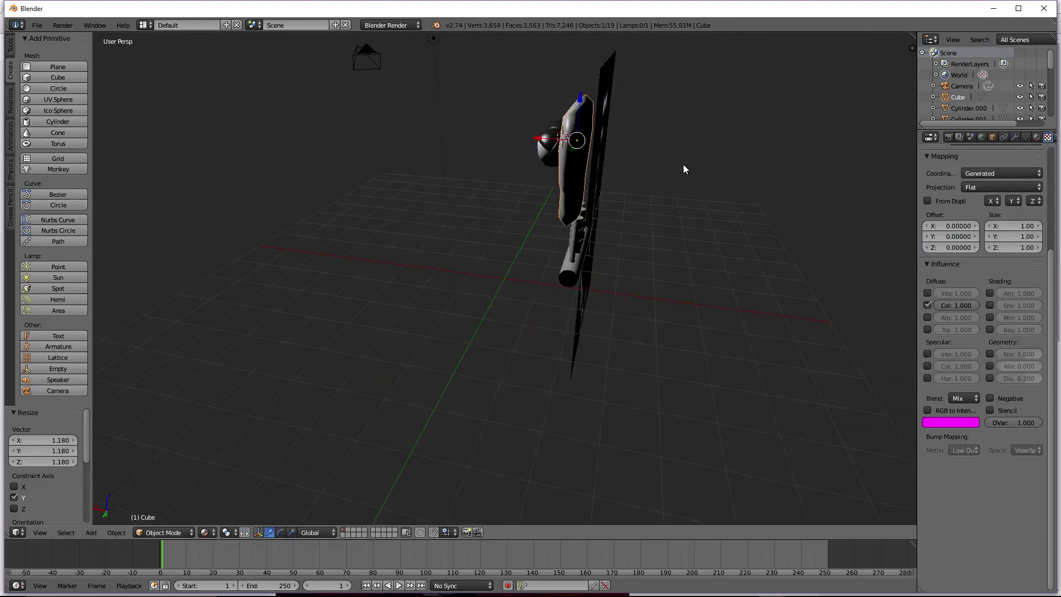
key(KP_1)
key(s)
key(x)
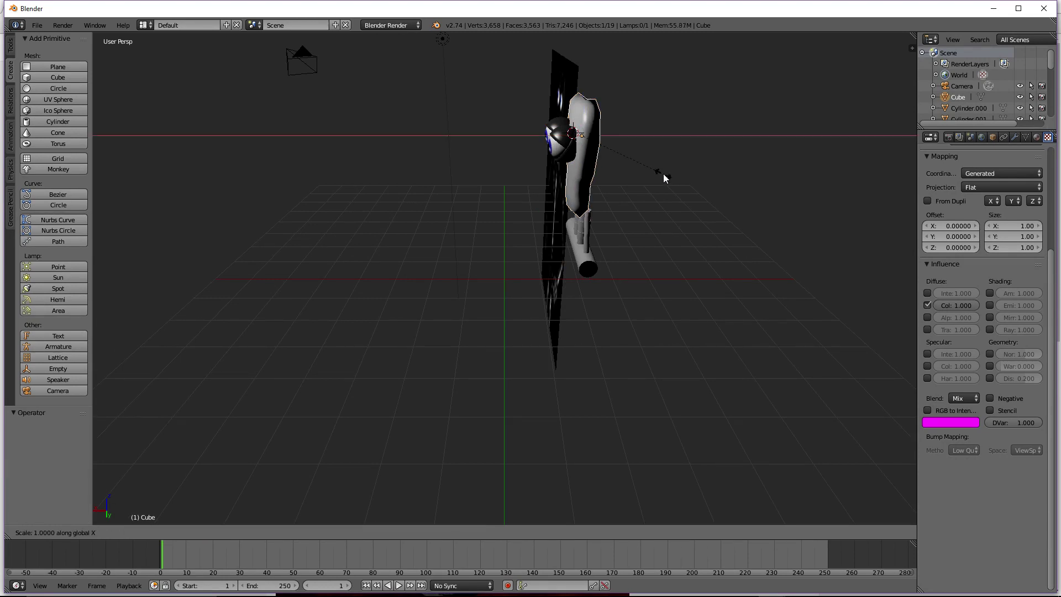
click(641, 263)
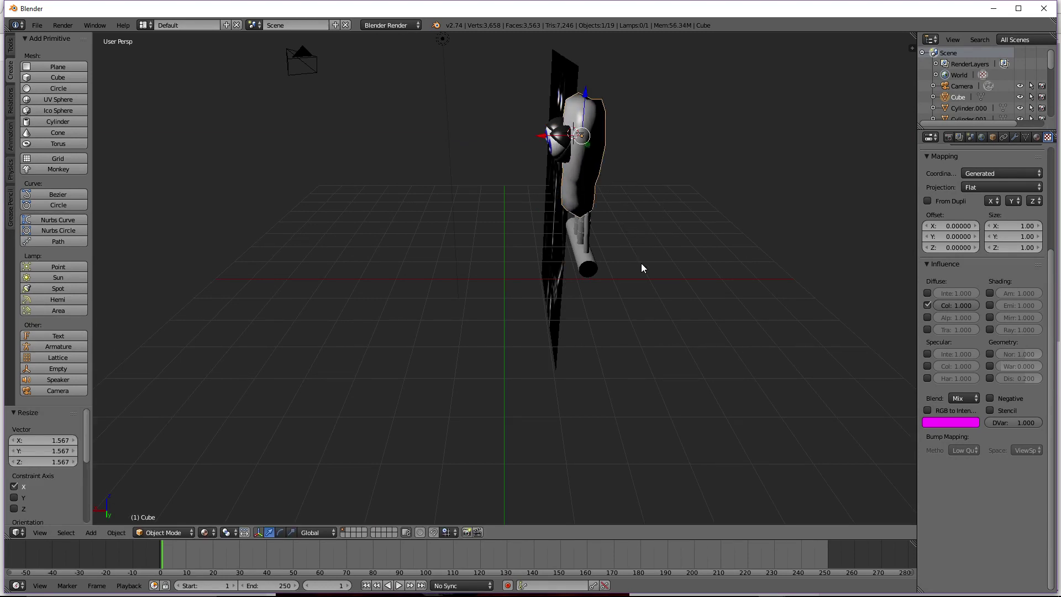
Clear the selection and box-select the skull together with both eyes
middle_drag(638, 268, 575, 200)
middle_drag(526, 137, 522, 81)
key(a)
key(b)
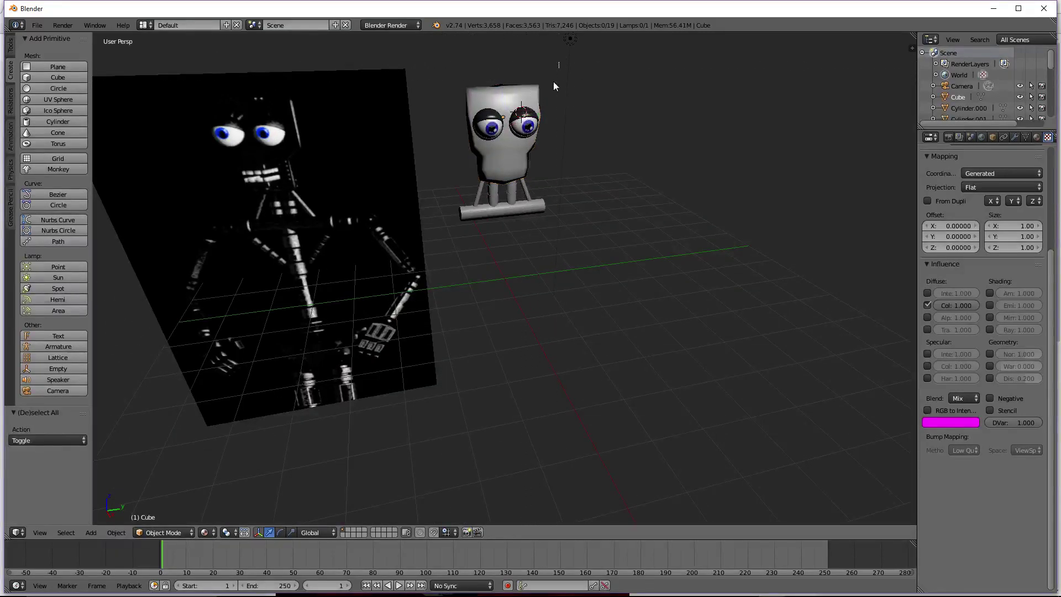
drag(559, 62, 449, 179)
key(g)
key(y)
drag(575, 125, 581, 131)
key(ctrl+z)
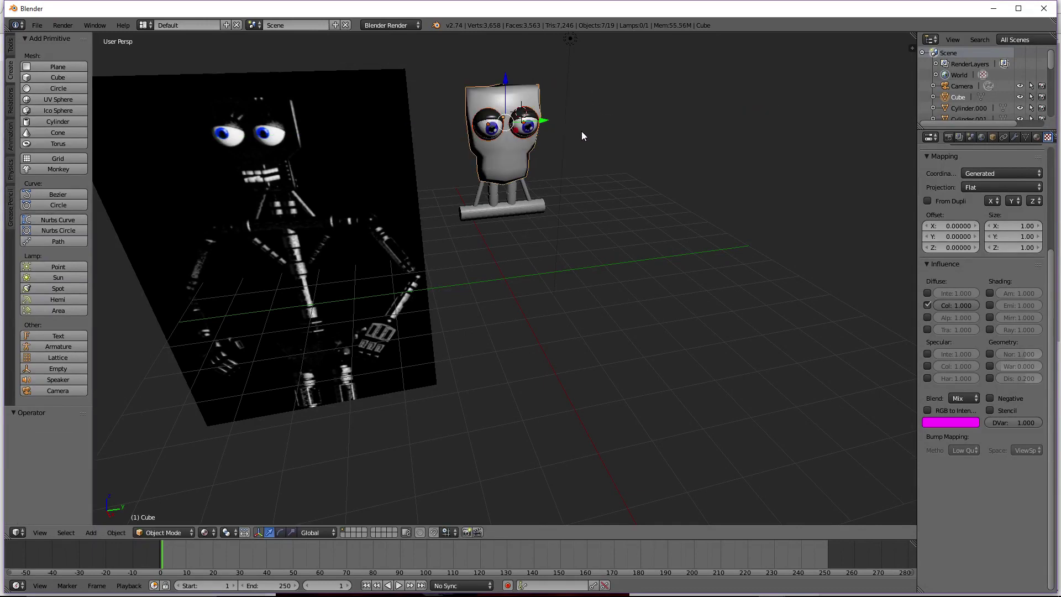
Move the selected skull and eyes together about -0.092 along X over the neck
middle_drag(545, 155, 440, 140)
scroll(448, 131, up, 4)
scroll(438, 138, down, 3)
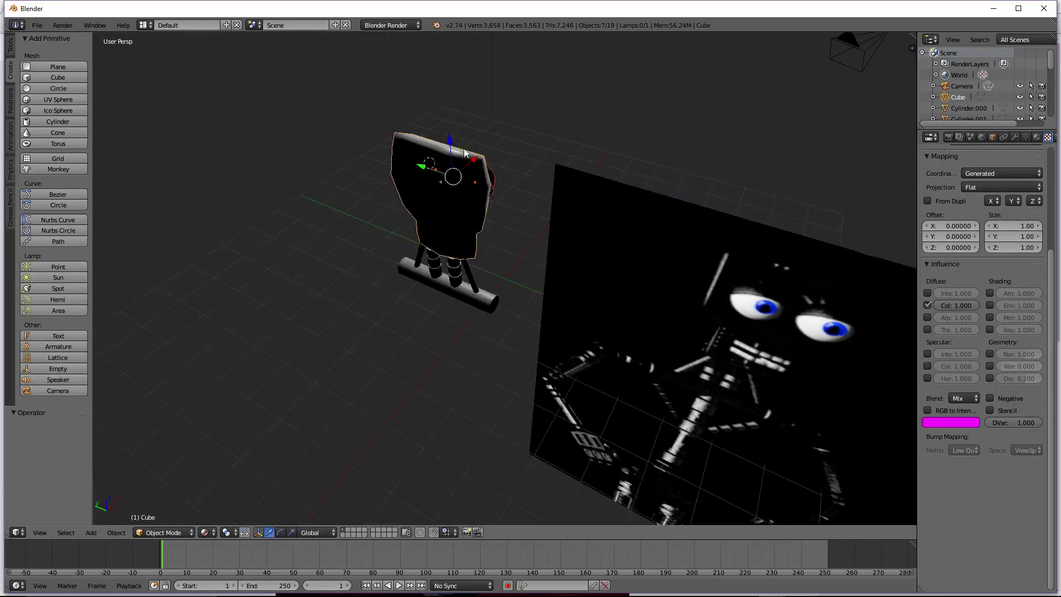
drag(474, 160, 471, 162)
middle_drag(471, 161, 481, 210)
scroll(489, 238, up, 4)
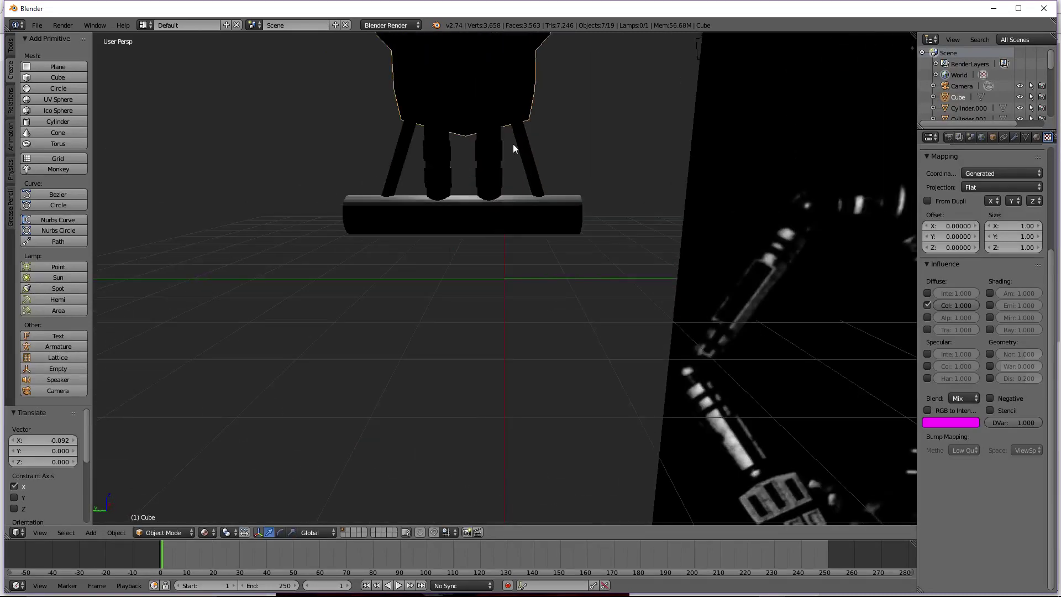
Switch the viewport to Solid shading and examine how the skull sits on the neck from the front and side
key(z)
key(z)
middle_drag(511, 144, 671, 135)
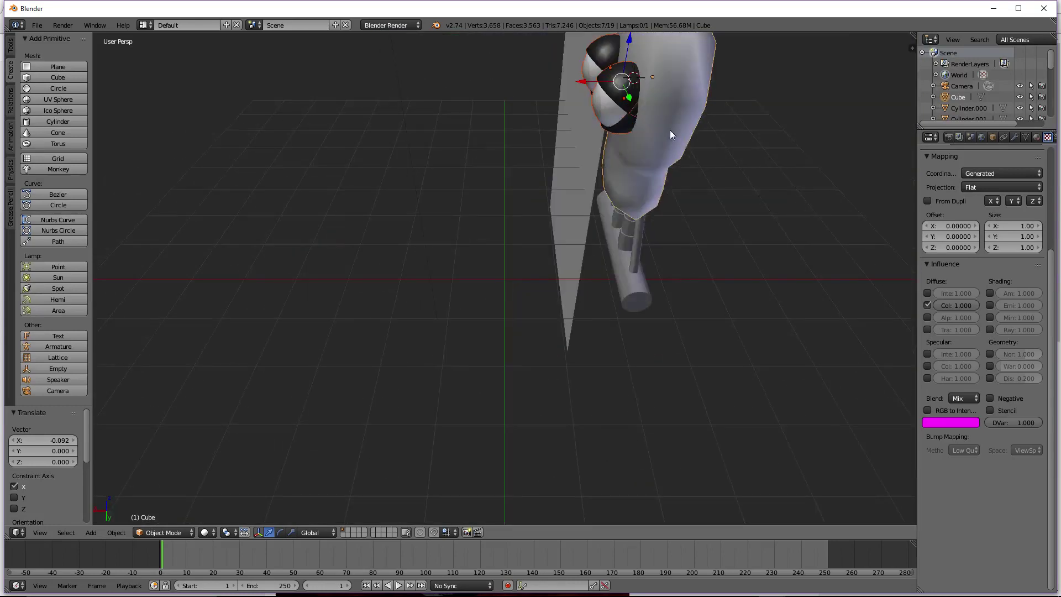
key(KP_2)
key(KP_4)
key(KP_4)
key(KP_4)
key(KP_4)
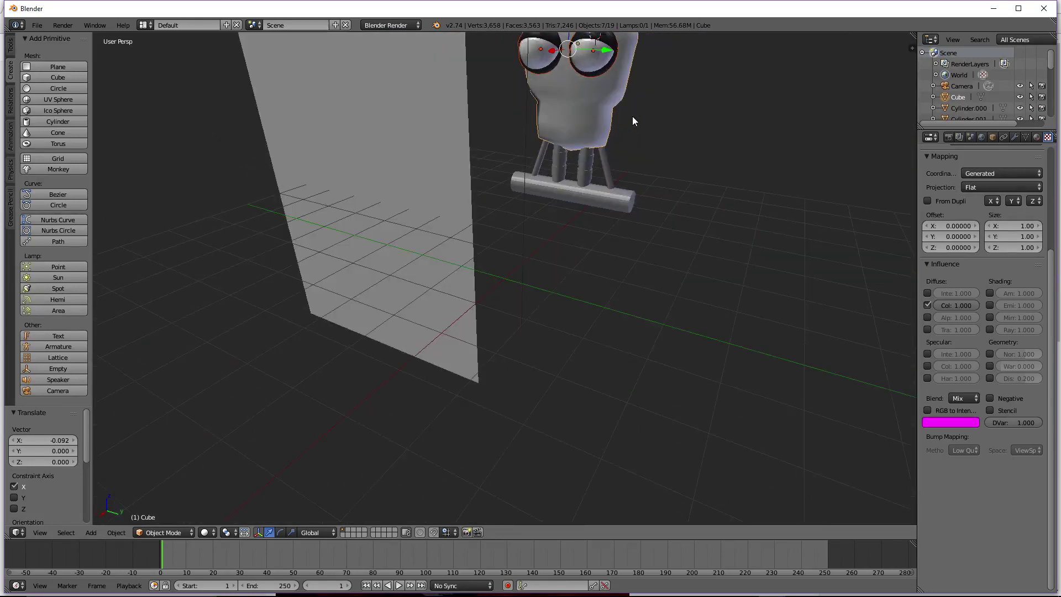
key(KP_8)
middle_drag(621, 117, 577, 173)
key(g)
key(x)
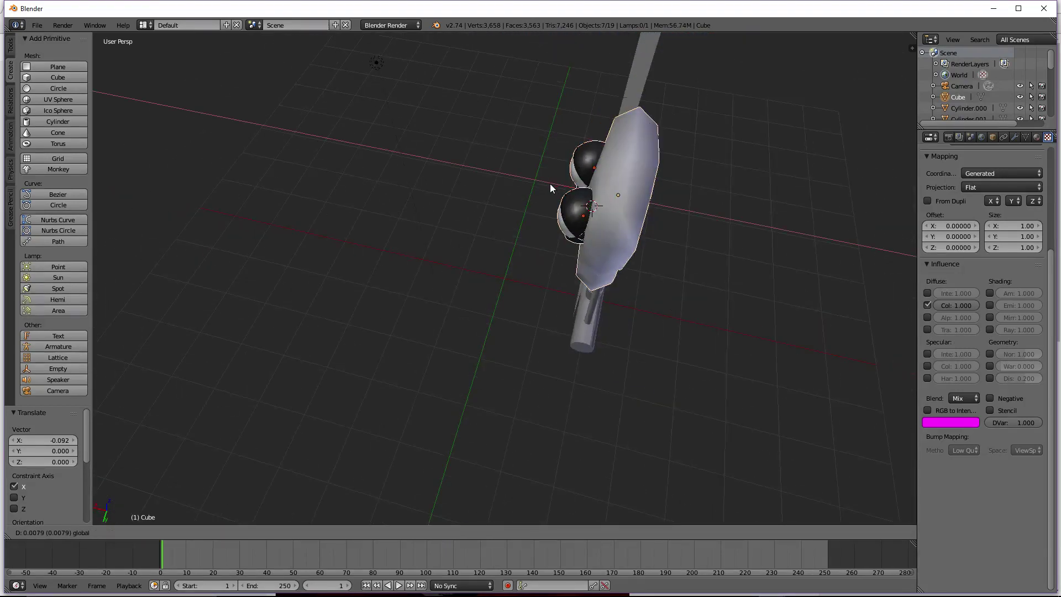
click(549, 186)
key(ctrl+z)
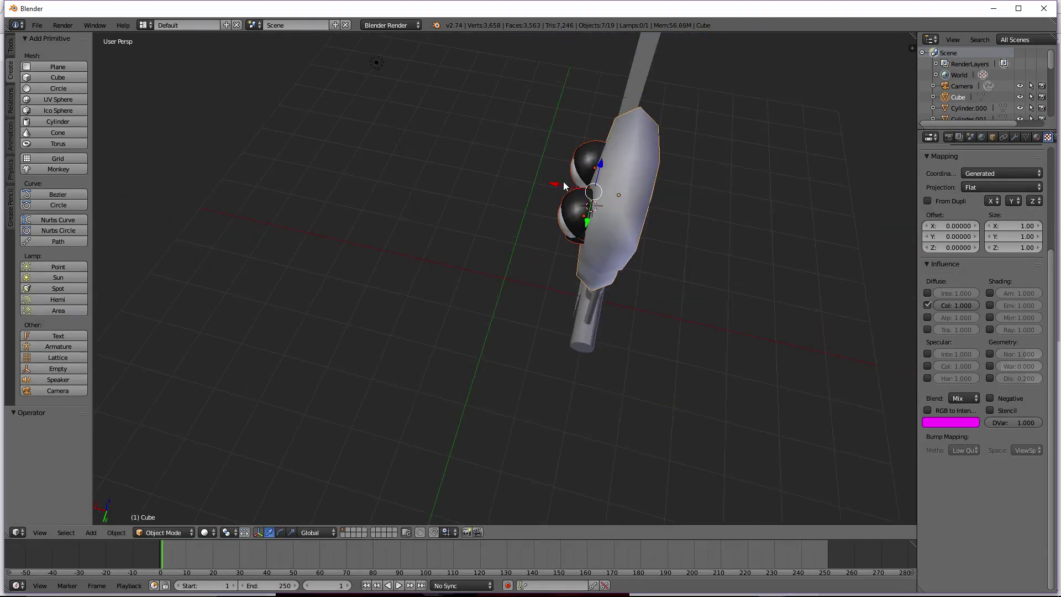
Nudge the selected skull and eyes about -0.031 along X
key(g)
key(x)
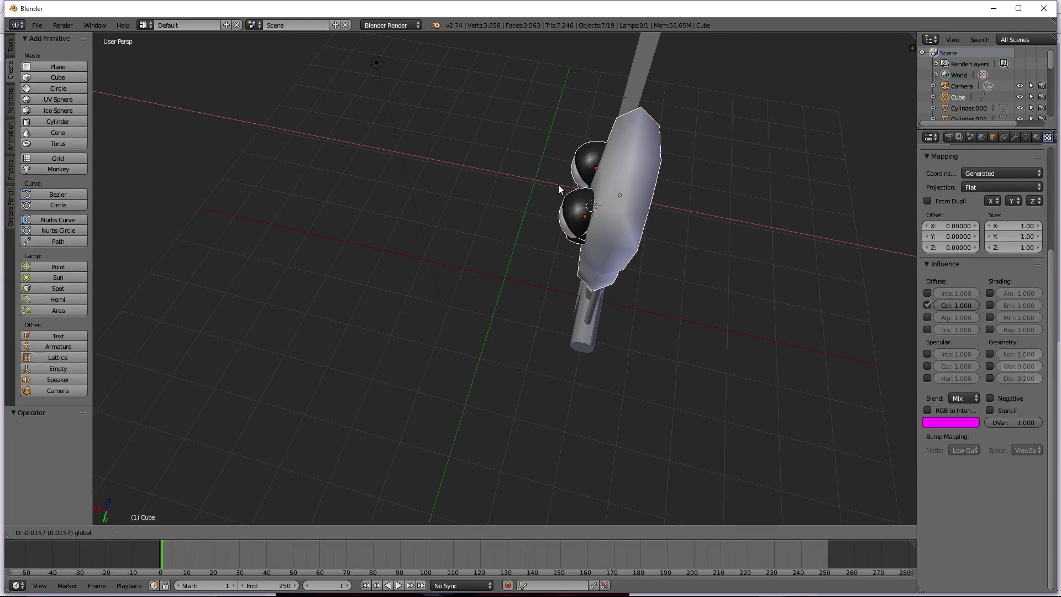
click(559, 186)
Inspect the head from the front and preview it beside the reference image in Rendered shading
middle_drag(558, 187, 659, 170)
key(KP_4)
key(KP_4)
key(KP_4)
key(KP_4)
key(KP_4)
key(KP_4)
key(KP_4)
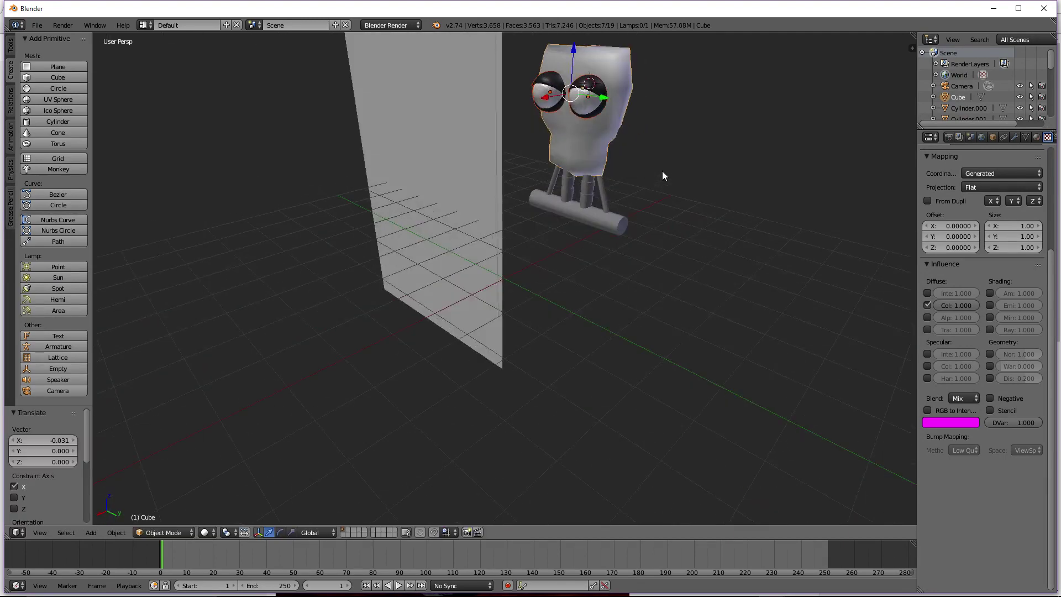
middle_drag(663, 175, 422, 300)
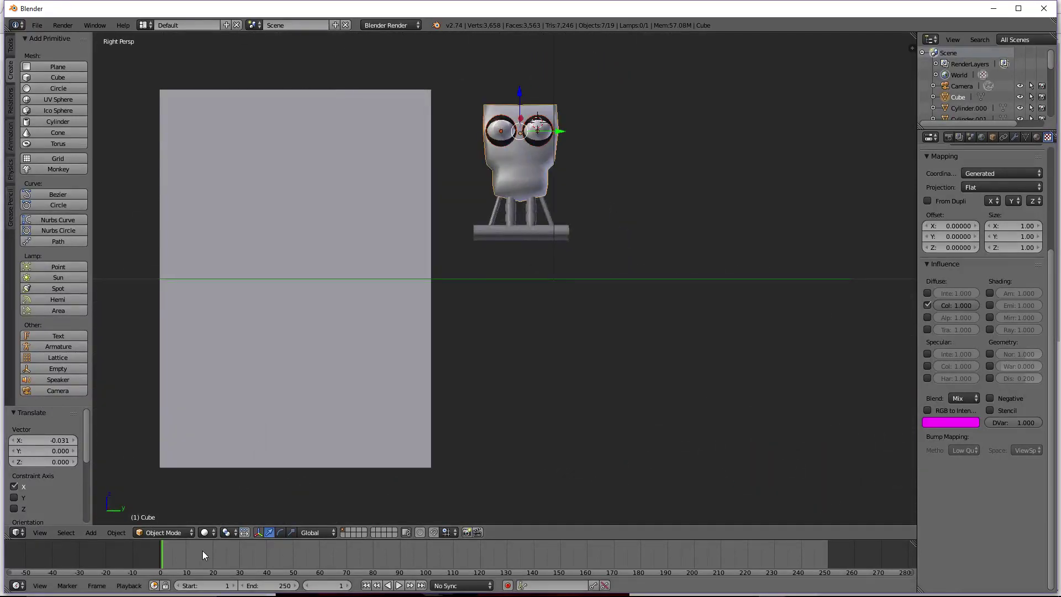
click(203, 533)
click(232, 455)
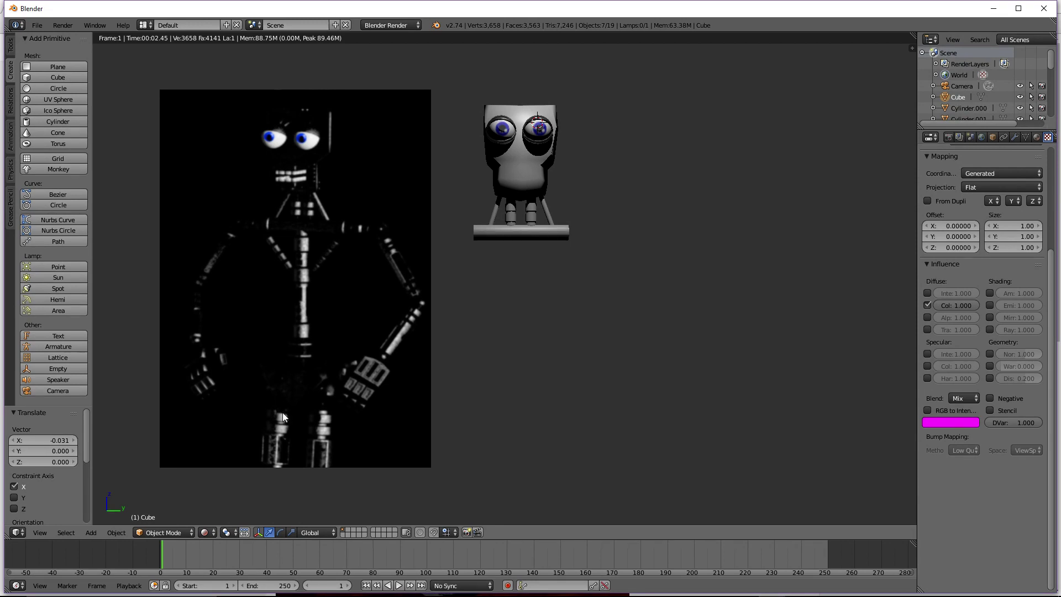
Return the viewport to Material shading and add a cube at the 3D cursor by the skull
click(207, 532)
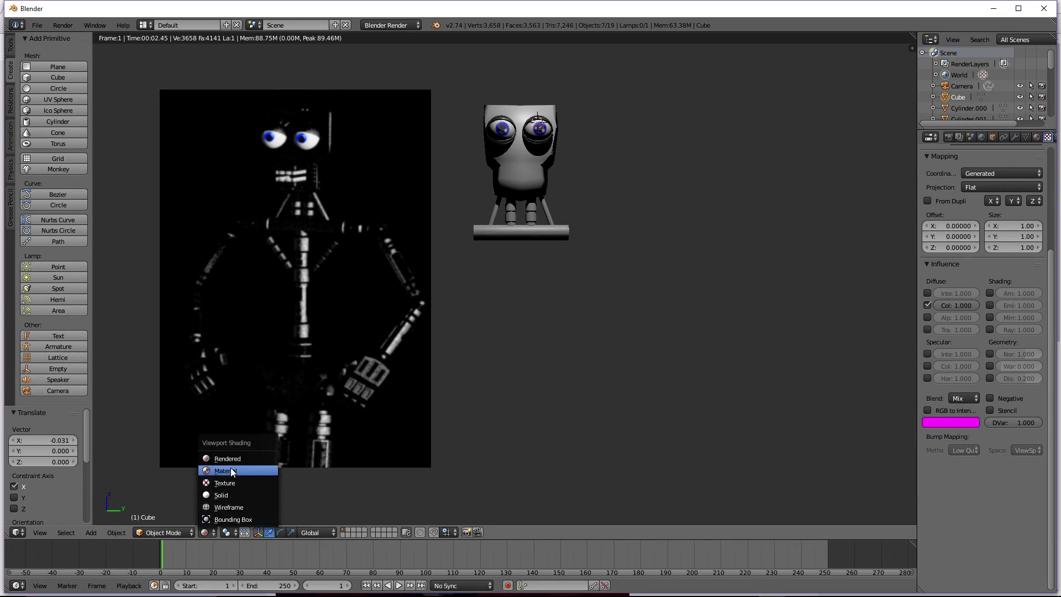
click(232, 471)
middle_drag(505, 350, 405, 189)
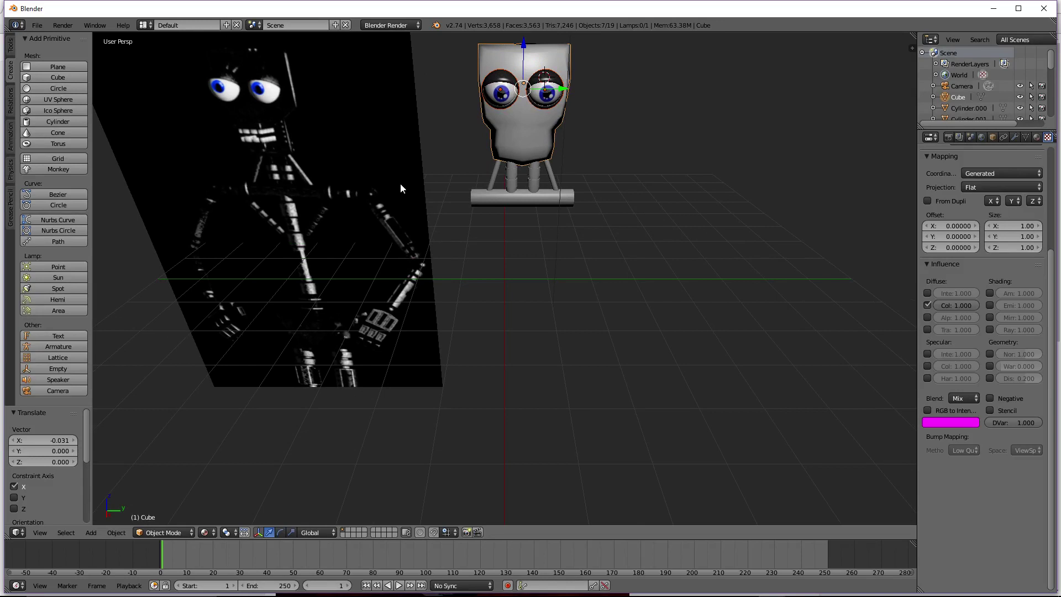
click(38, 78)
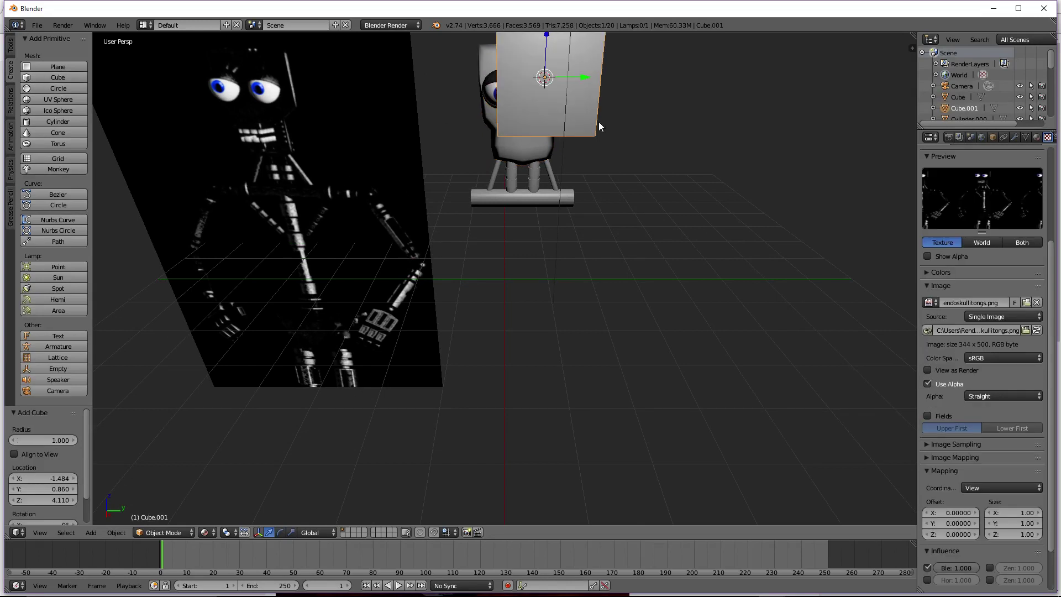
Scale the new cube down to about 0.311 and stretch it about 2.4 times along Y
key(s)
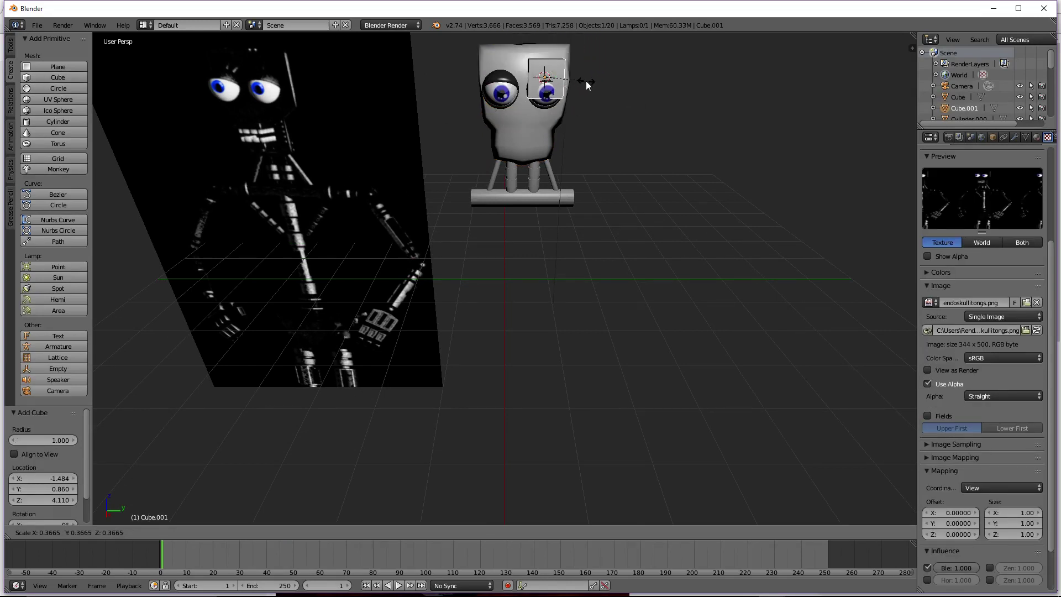
click(584, 81)
key(s)
key(y)
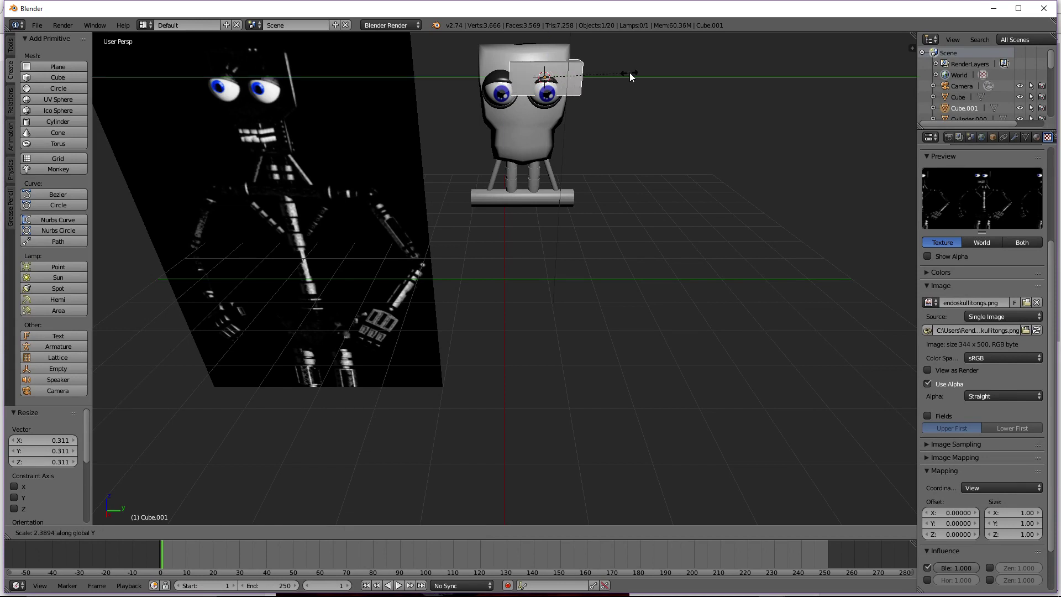
click(629, 72)
Lower the block to the skull's mouth area, centre it along Y, and scale it to about 0.734
drag(545, 37, 545, 90)
middle_drag(589, 130, 597, 131)
drag(561, 129, 542, 131)
key(s)
click(529, 135)
Stretch the mouth block about 4.13 times along X and scale it overall to about 0.448
key(s)
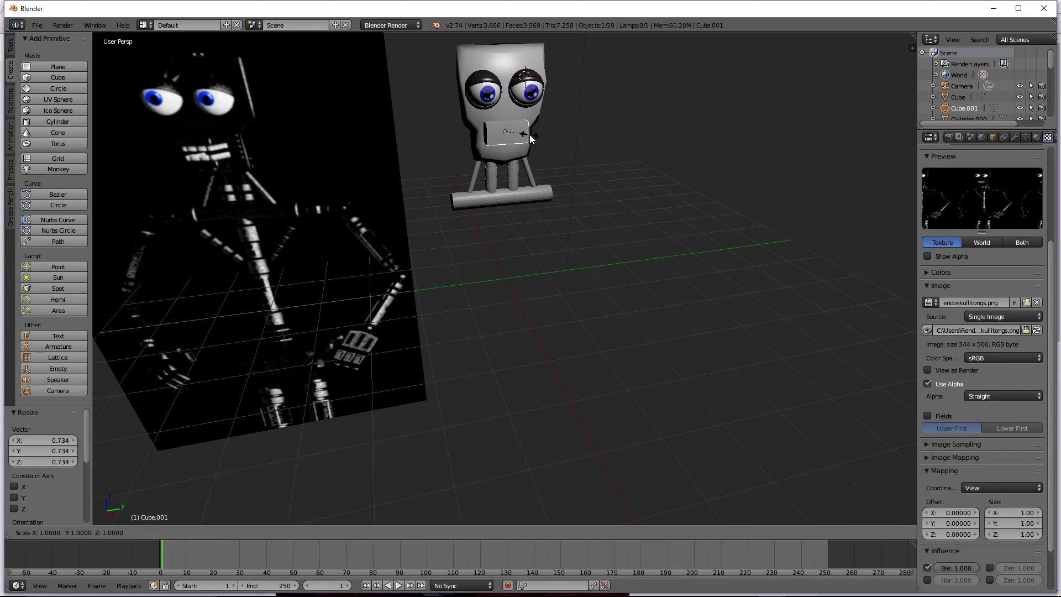
key(y)
click(548, 137)
key(s)
key(x)
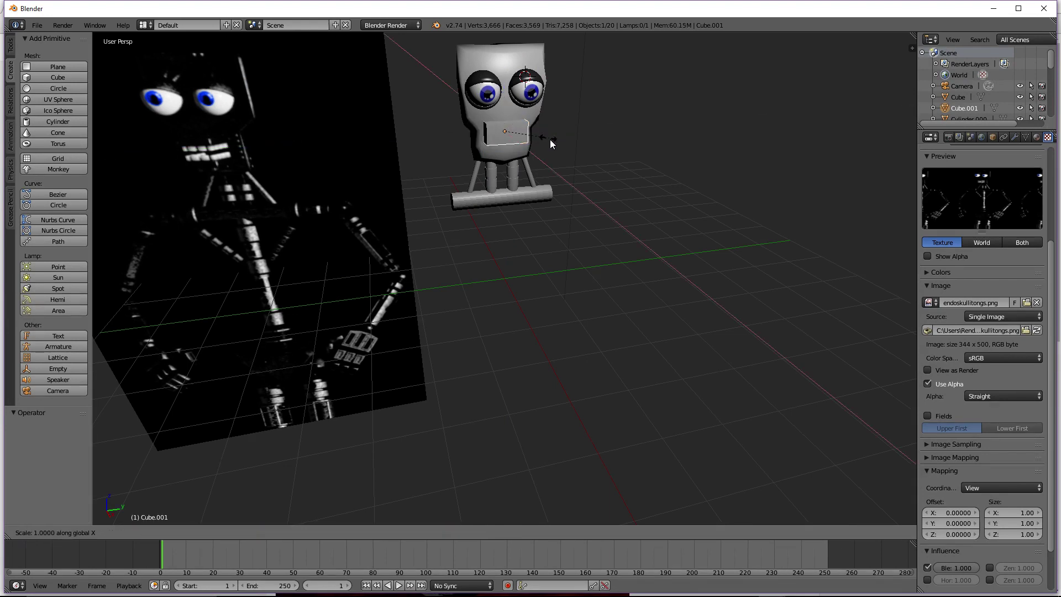
click(681, 176)
key(s)
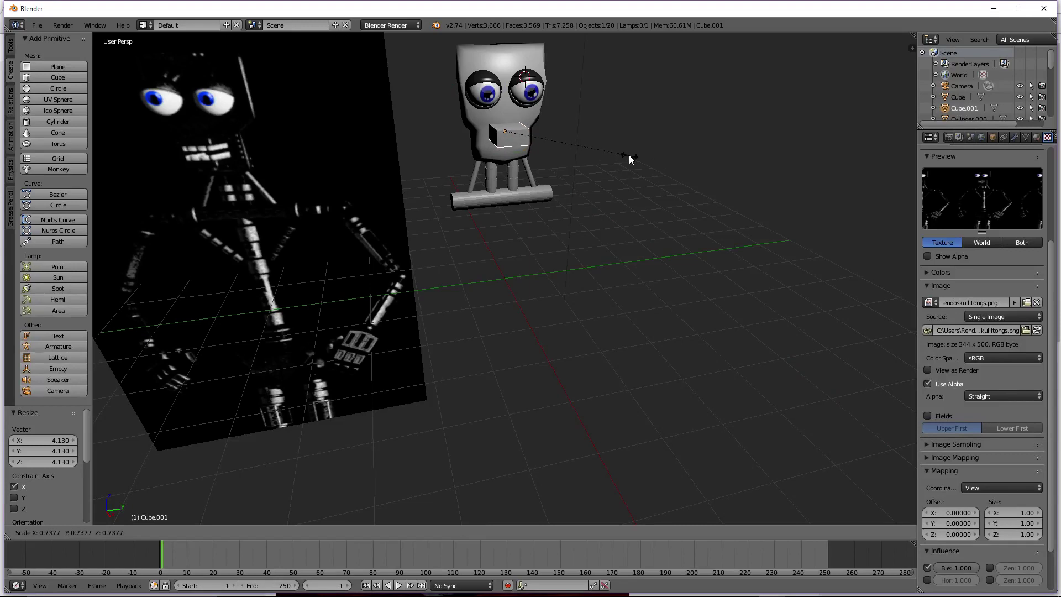
click(583, 137)
Nudge the mouth block about -0.03 along Z and 0.064 along Y, and widen it about 2.097 times along Y
key(KP_3)
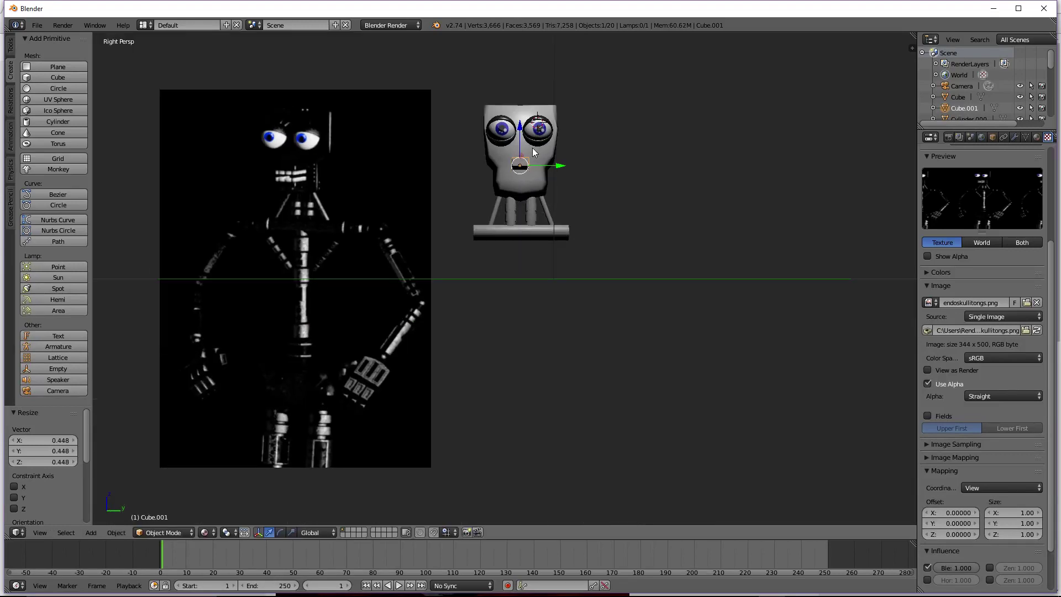
drag(519, 124, 518, 128)
middle_drag(518, 128, 542, 144)
scroll(536, 147, up, 1)
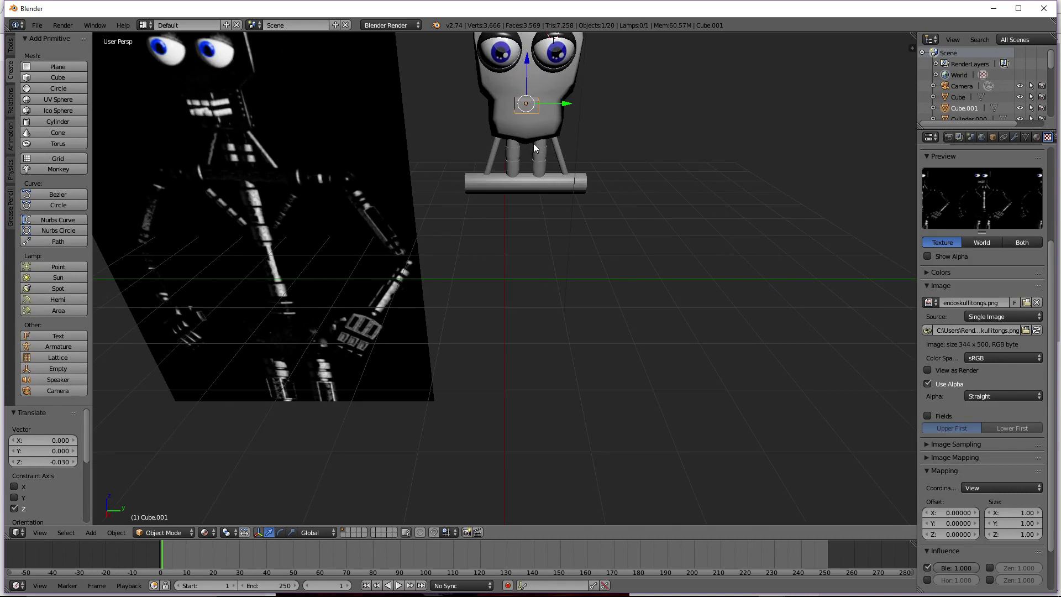
mouse_move(567, 104)
mouse_down()
mouse_move(599, 107)
mouse_move(568, 105)
mouse_up()
key(s)
key(y)
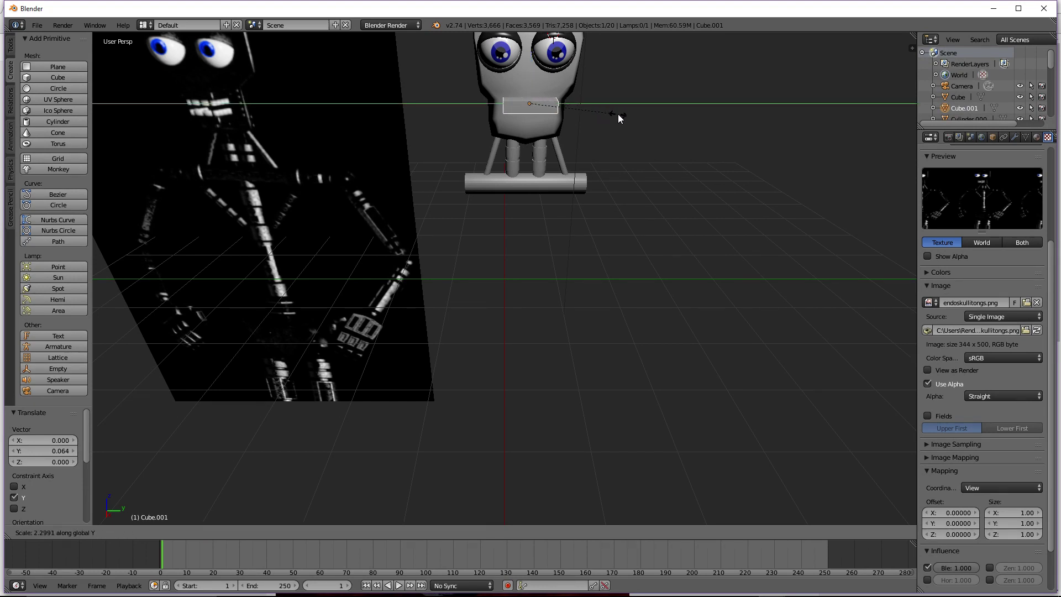
click(610, 113)
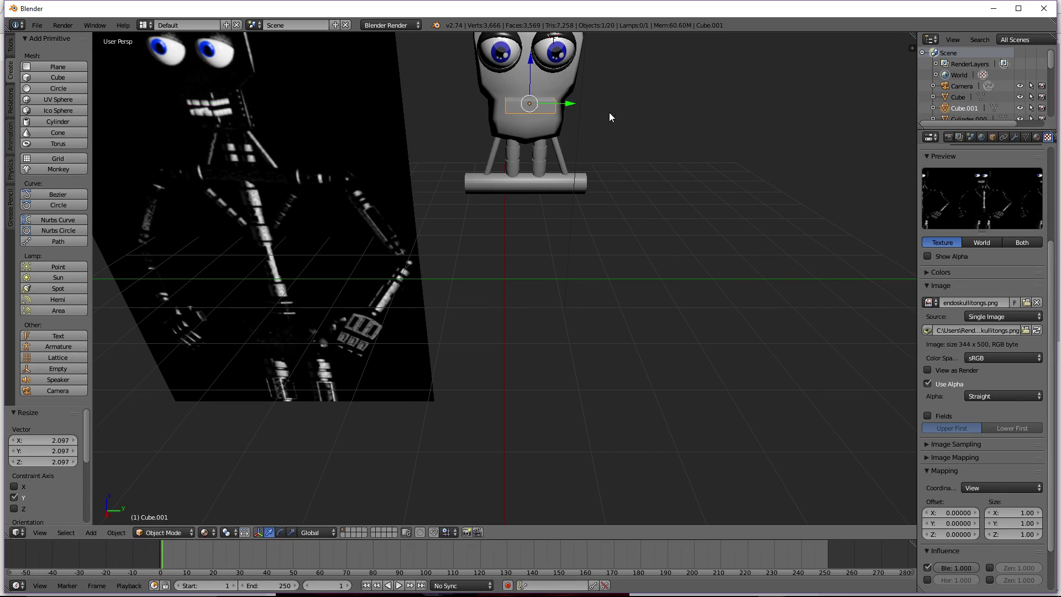
Pull the mouth block forward along X out of the skull and centre it on the face along Y
middle_drag(603, 111, 557, 115)
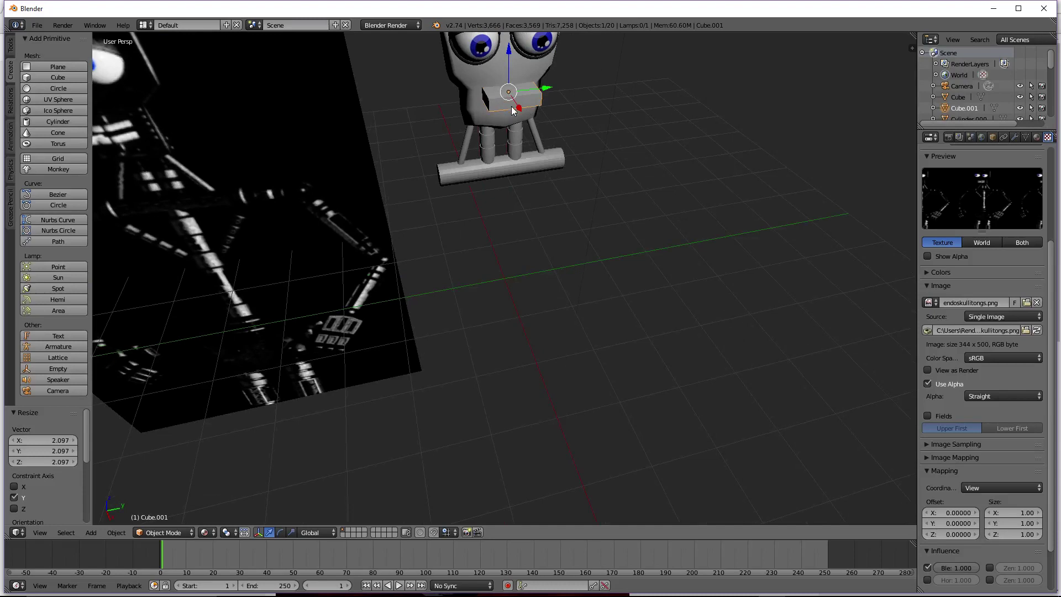
drag(517, 106, 543, 98)
key(KP_3)
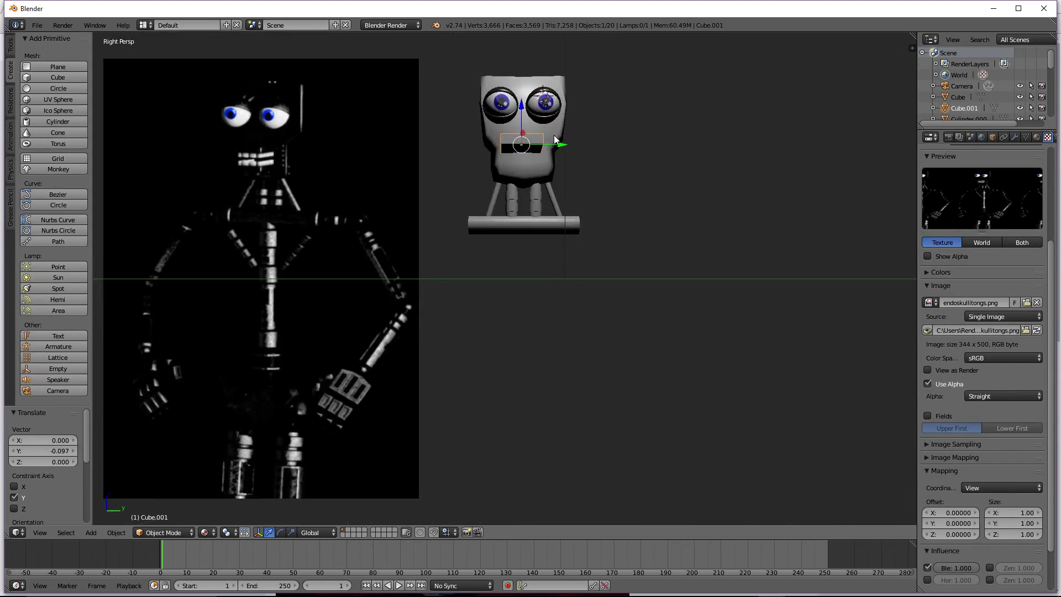
drag(563, 143, 565, 143)
Paste a copy of the mouth block and move it about -0.44 along Z, below the original
key(ctrl+v)
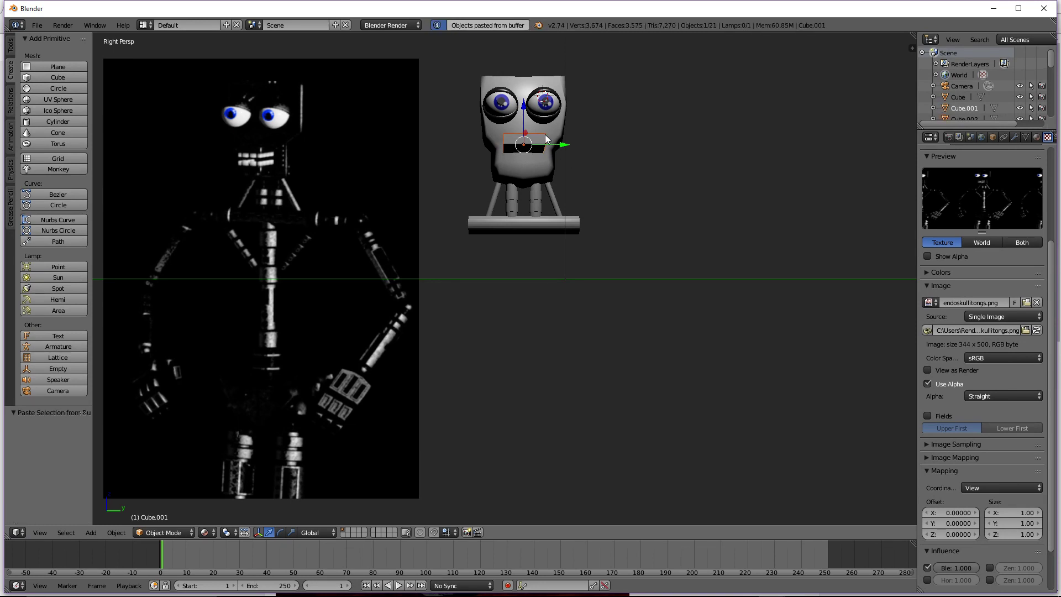
key(g)
key(z)
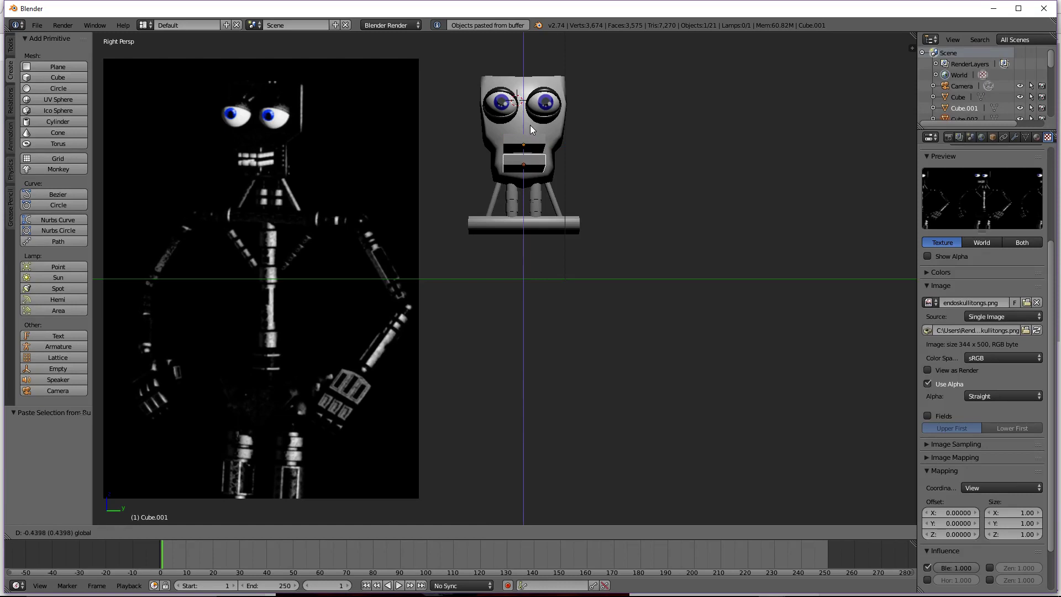
click(530, 125)
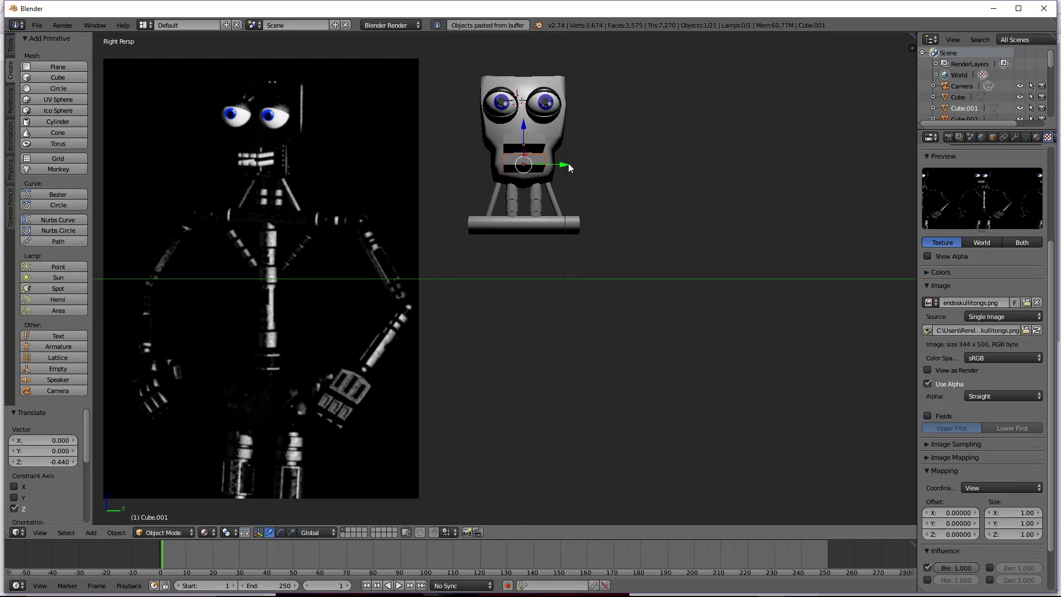
Select both mouth blocks and shorten their depth to about 0.59 along X
key(KP_8)
key(KP_8)
middle_drag(568, 164, 499, 123)
scroll(500, 128, down, 3)
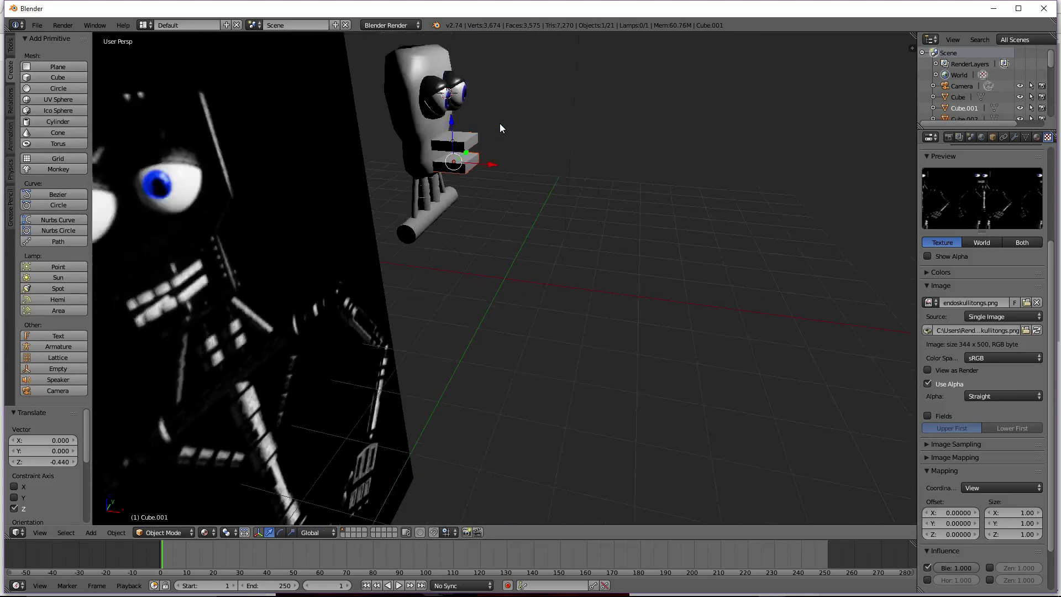
key(KP_4)
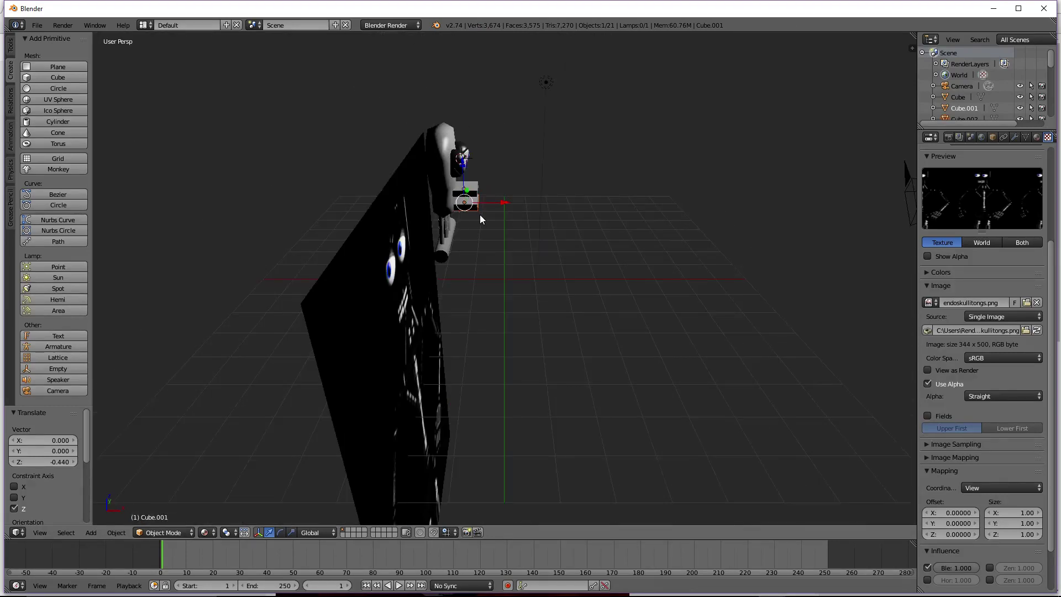
key(KP_2)
scroll(485, 200, up, 2)
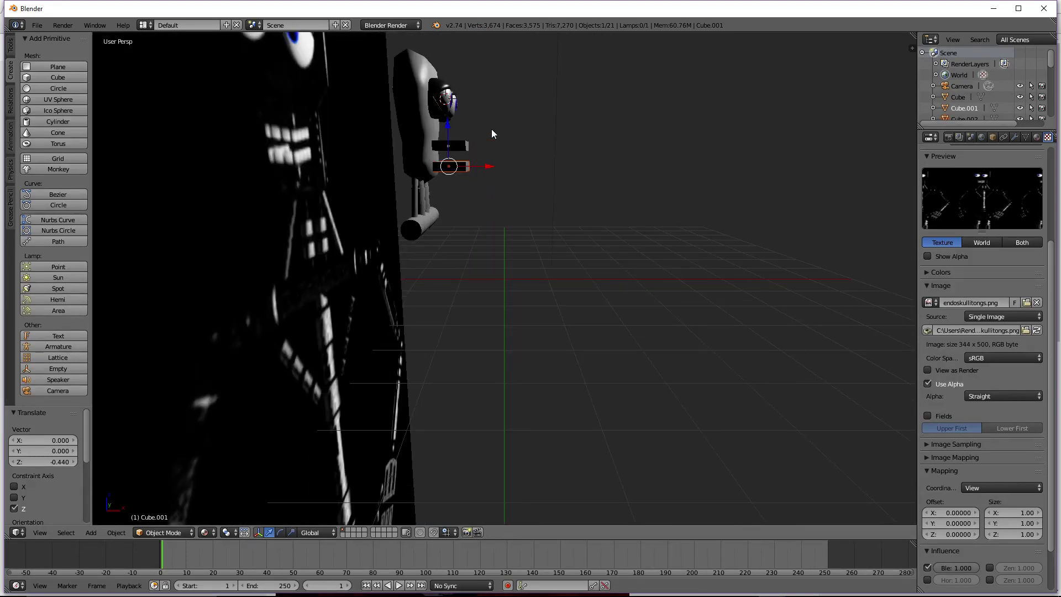
shift+right_click(463, 147)
key(s)
key(x)
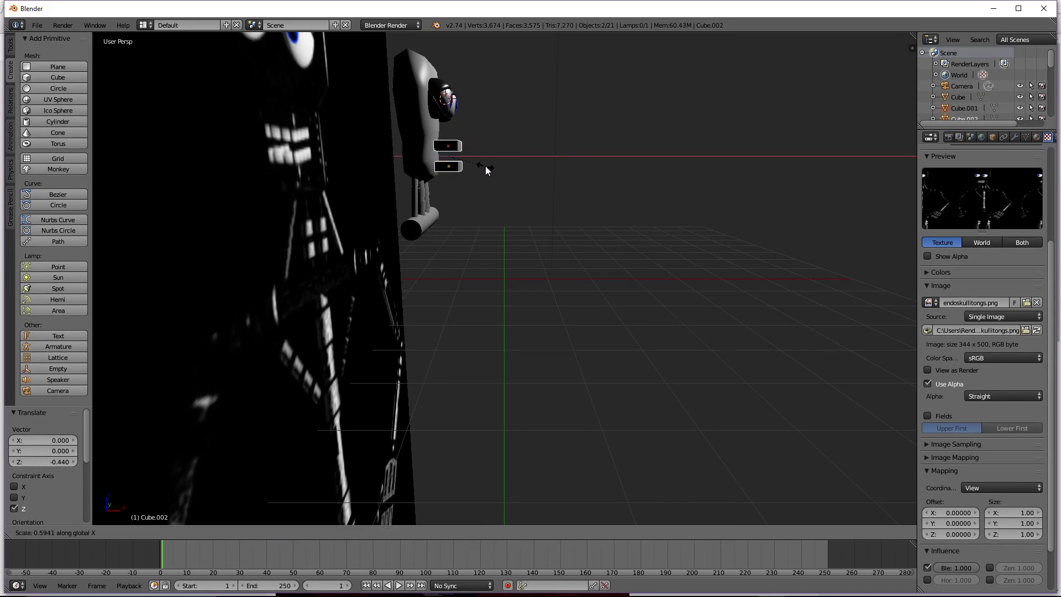
click(485, 166)
Move both mouth blocks toward the skull along X, by about -0.112 and then -0.164
key(g)
key(x)
click(476, 154)
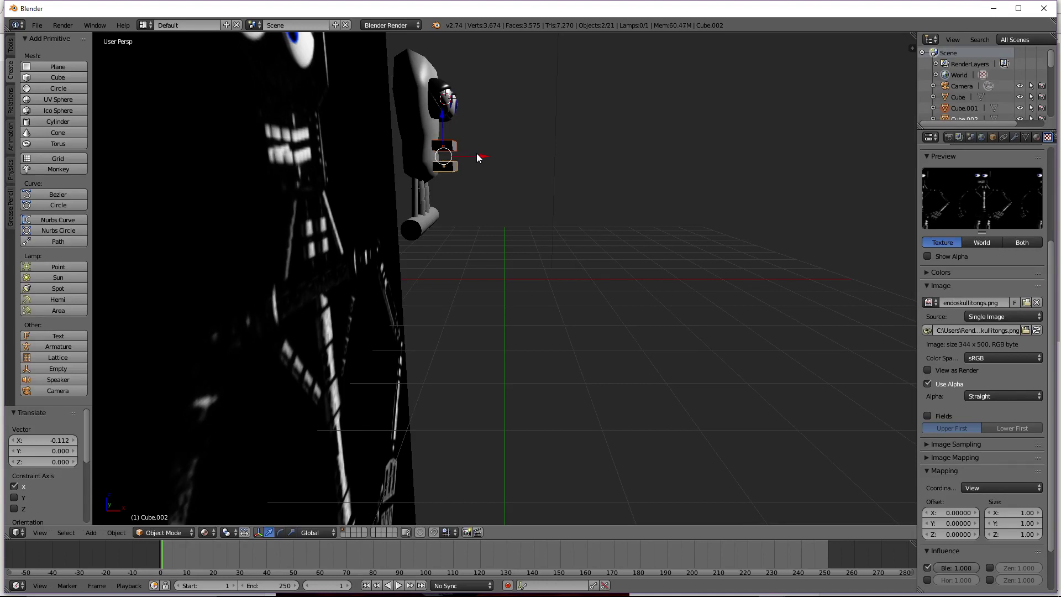
key(KP_4)
key(KP_4)
key(KP_4)
key(KP_4)
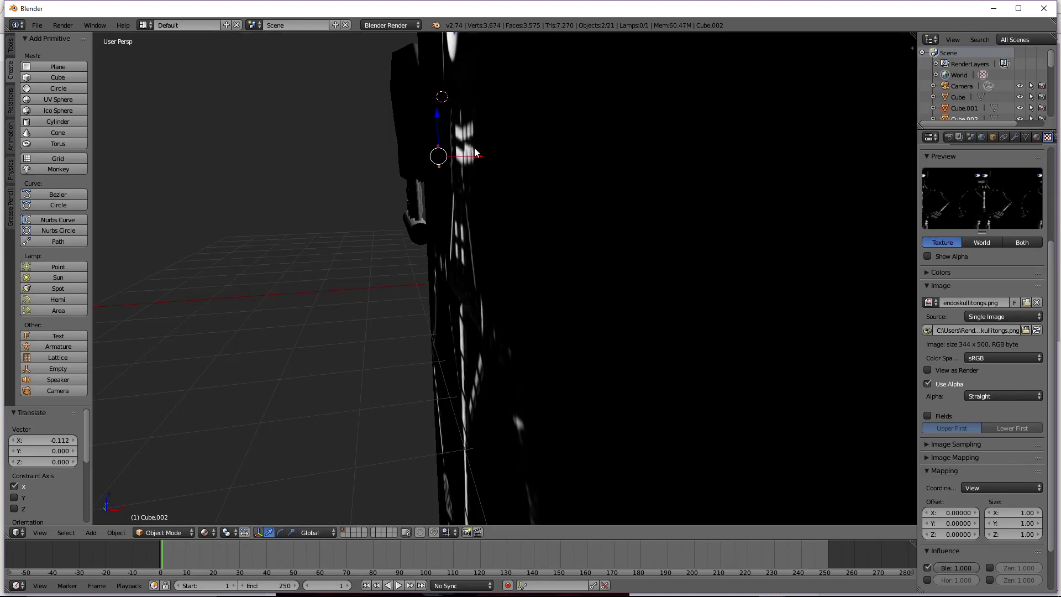
key(KP_4)
key(KP_4)
key(KP_4)
key(KP_4)
key(KP_4)
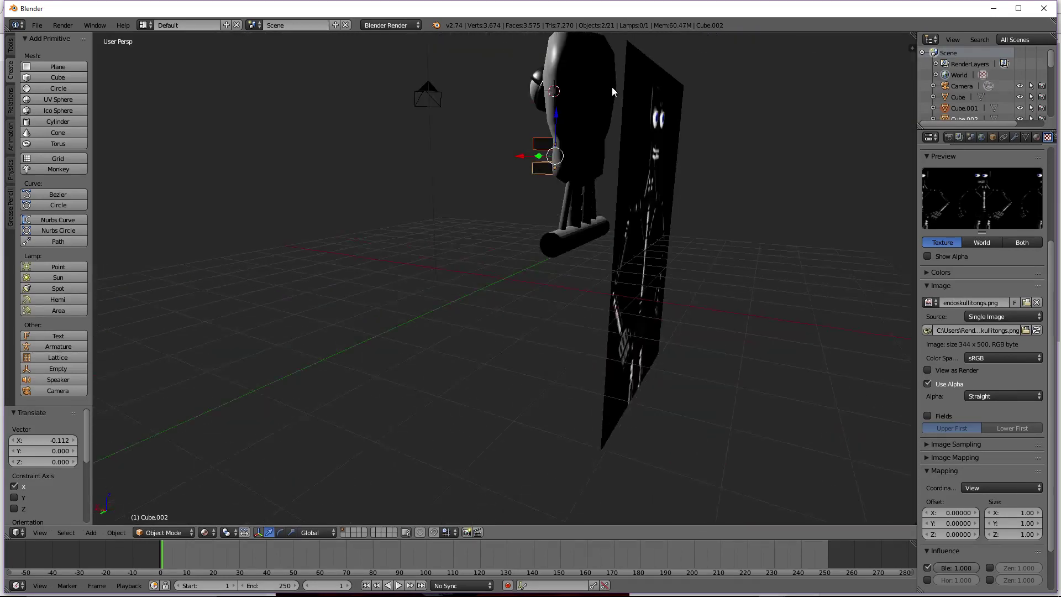
key(KP_6)
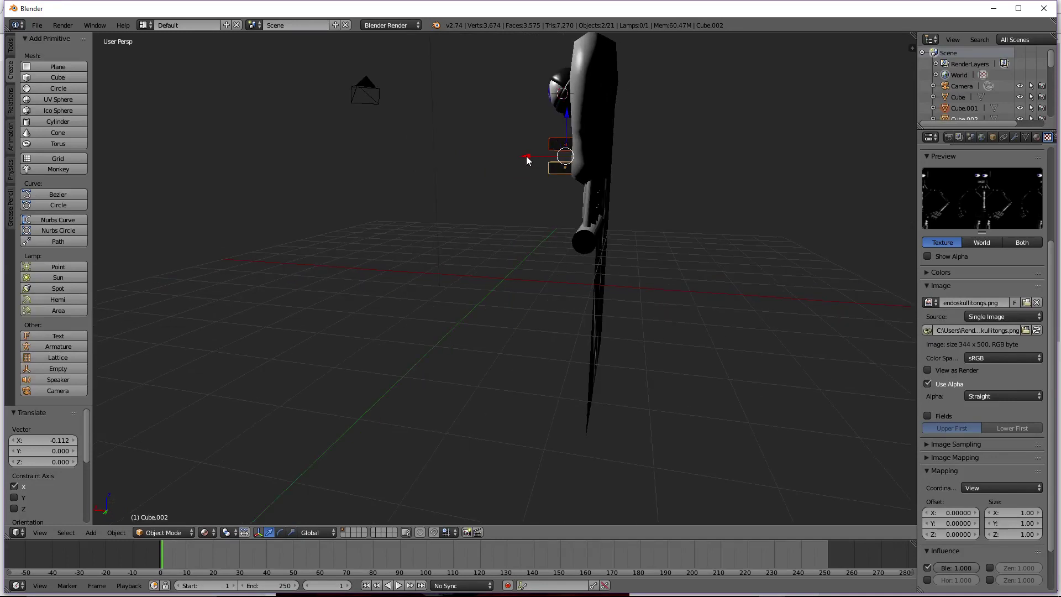
drag(526, 156, 535, 157)
Delete the lower mouth block
middle_drag(534, 161, 583, 131)
scroll(542, 72, up, 2)
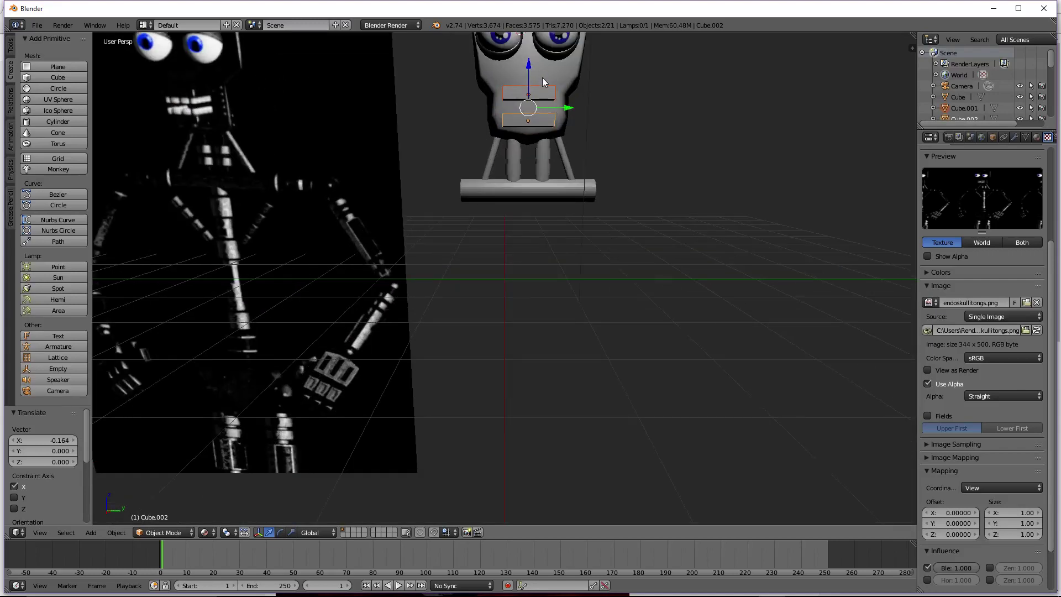
scroll(542, 77, up, 1)
right_click(547, 101)
right_click(547, 103)
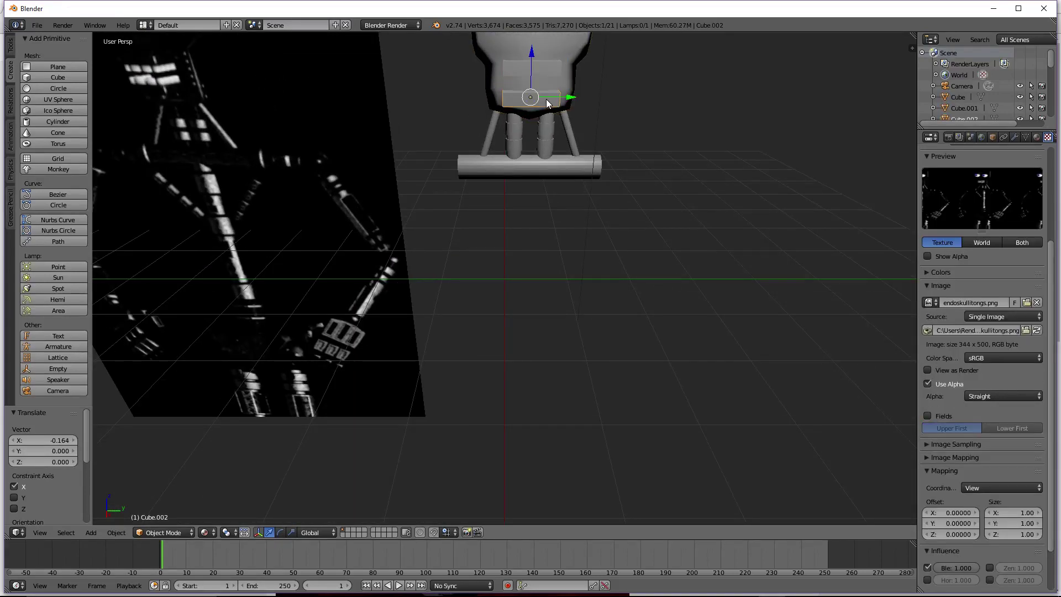
key(Delete)
Switch the viewport to Solid shading and try pasting a copy of the remaining mouth block
right_click(542, 77)
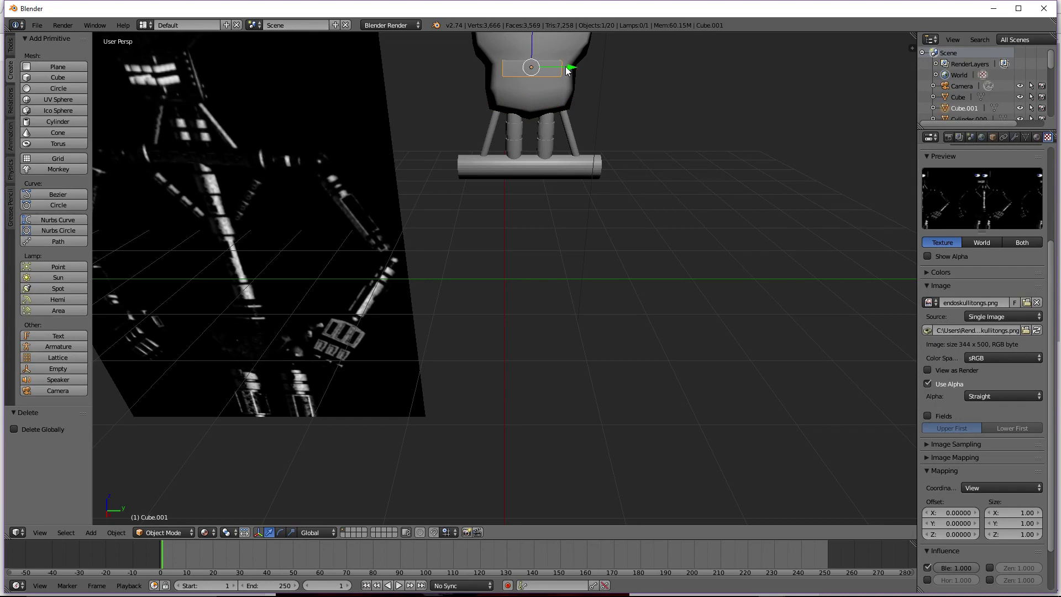
middle_drag(567, 70, 550, 102)
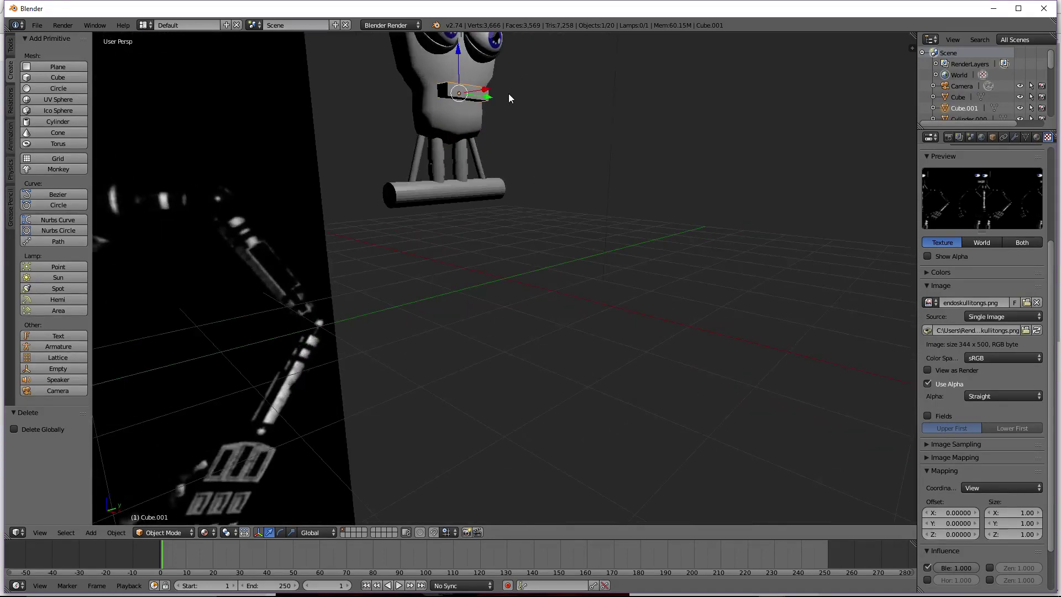
key(alt+z)
middle_drag(485, 122, 454, 58)
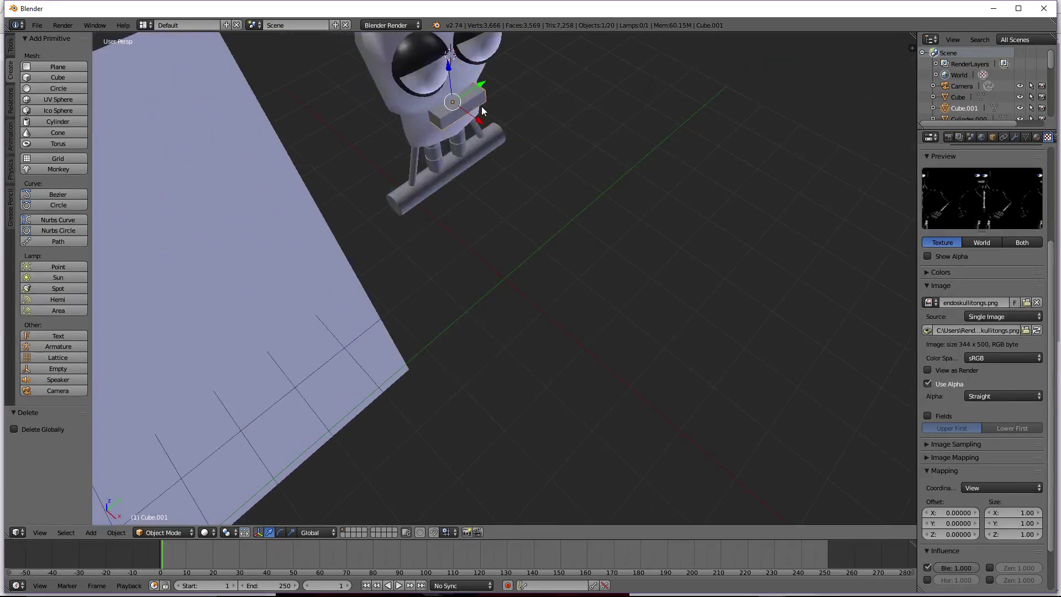
key(ctrl+v)
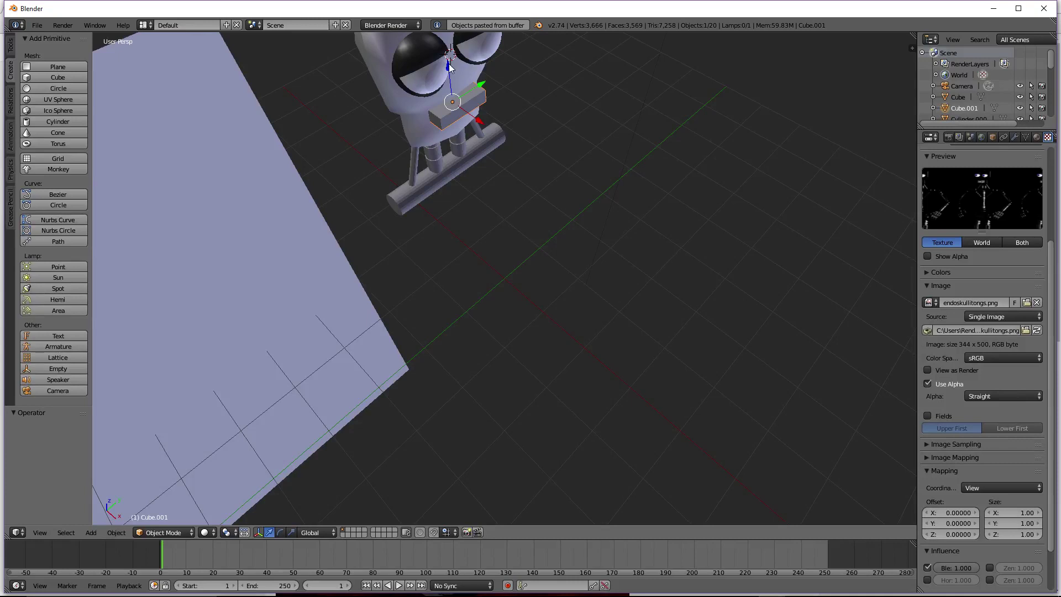
key(ctrl+z)
Add another cube at the 3D cursor and scale it down to about 0.045
click(58, 77)
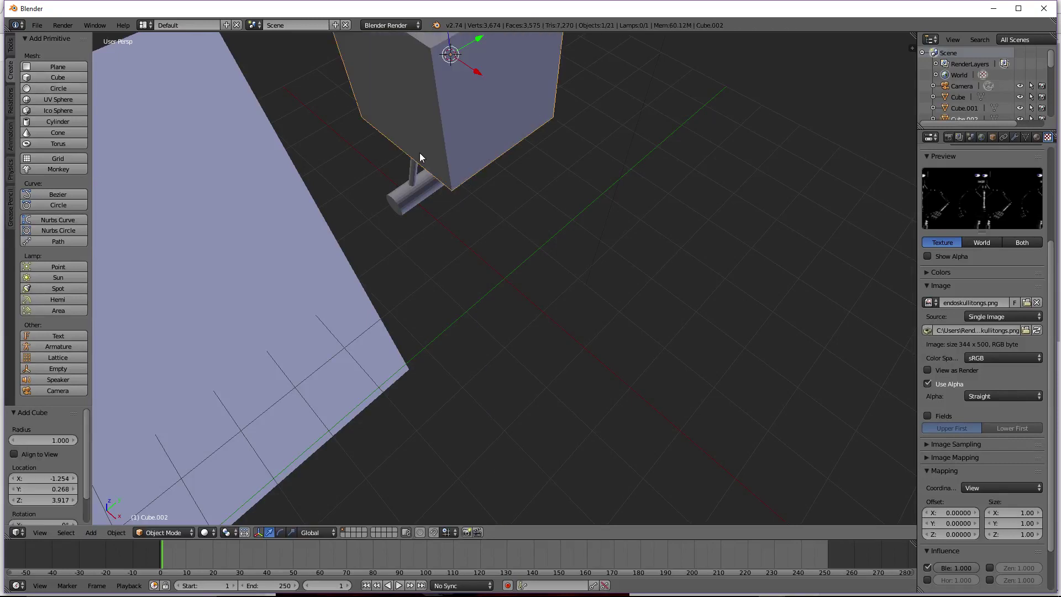
key(s)
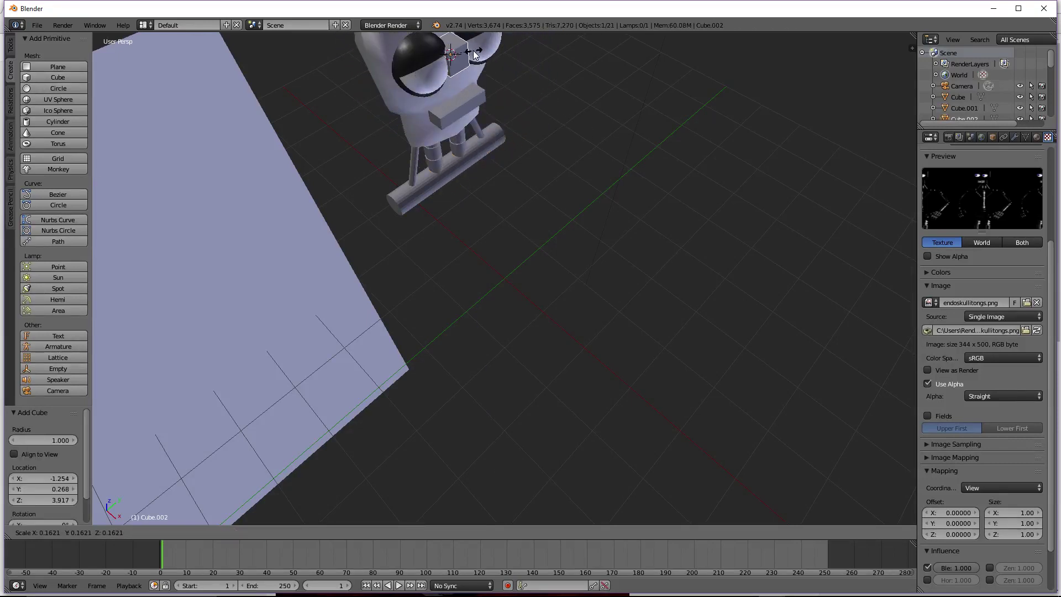
click(459, 57)
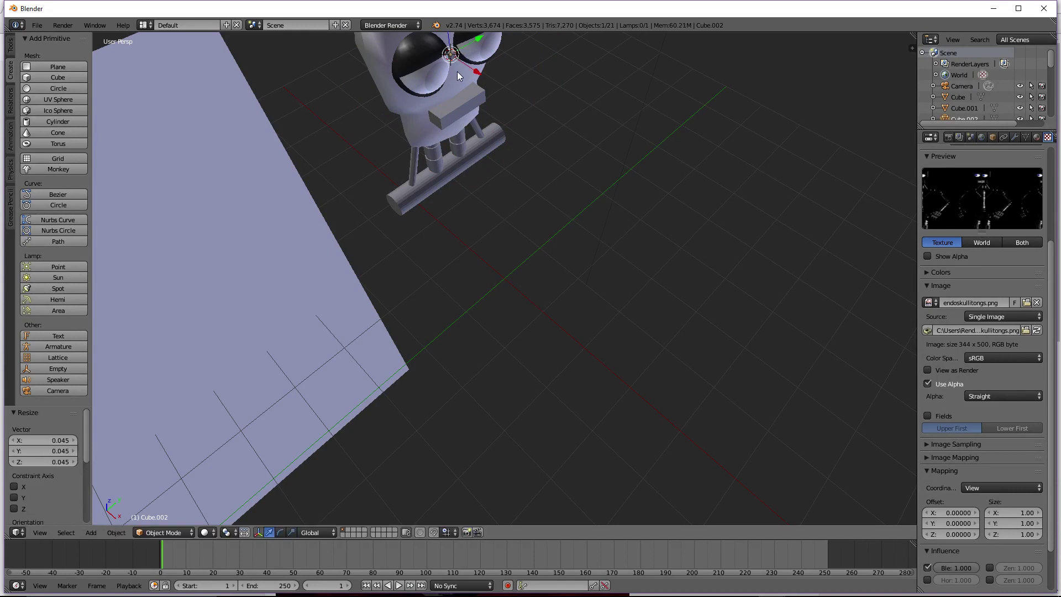
Move the tiny cube about -1.134 along Z to the mouth block and stretch it 1.99 times along Z
scroll(461, 74, down, 1)
key(g)
key(z)
click(494, 166)
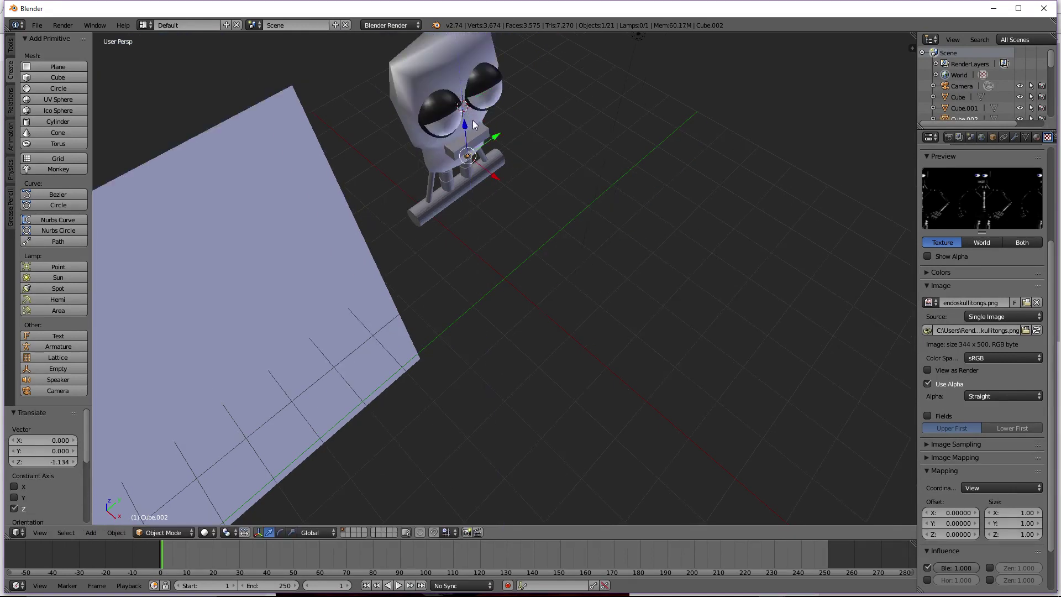
key(s)
key(z)
click(526, 163)
Move the tiny cube back along X under the mouth block and reduce its height to about 0.428 along Z
scroll(526, 164, up, 1)
middle_drag(526, 168, 519, 145)
click(474, 122)
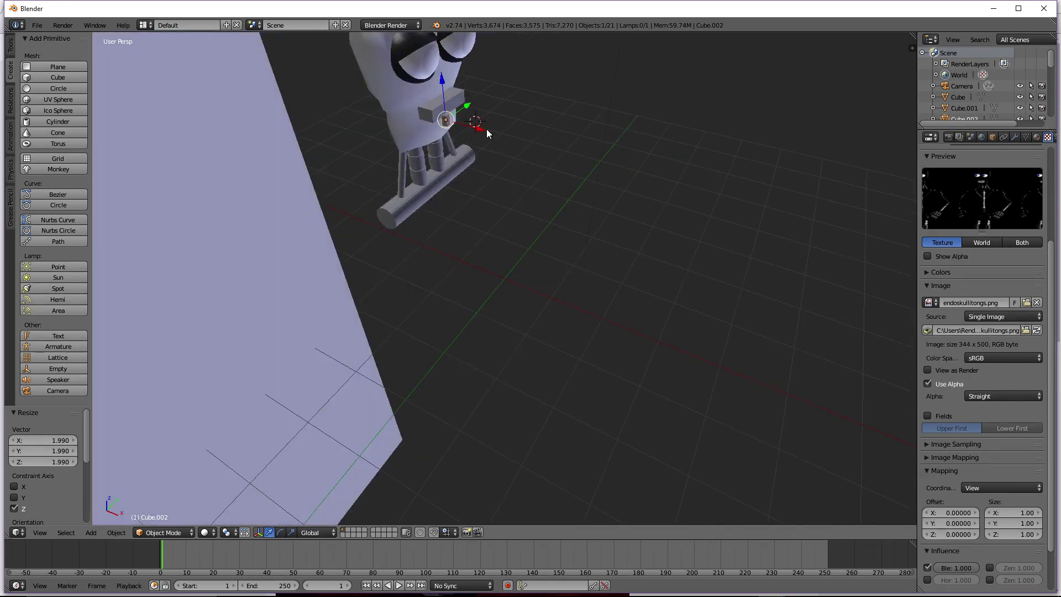
drag(484, 129, 459, 127)
key(s)
key(z)
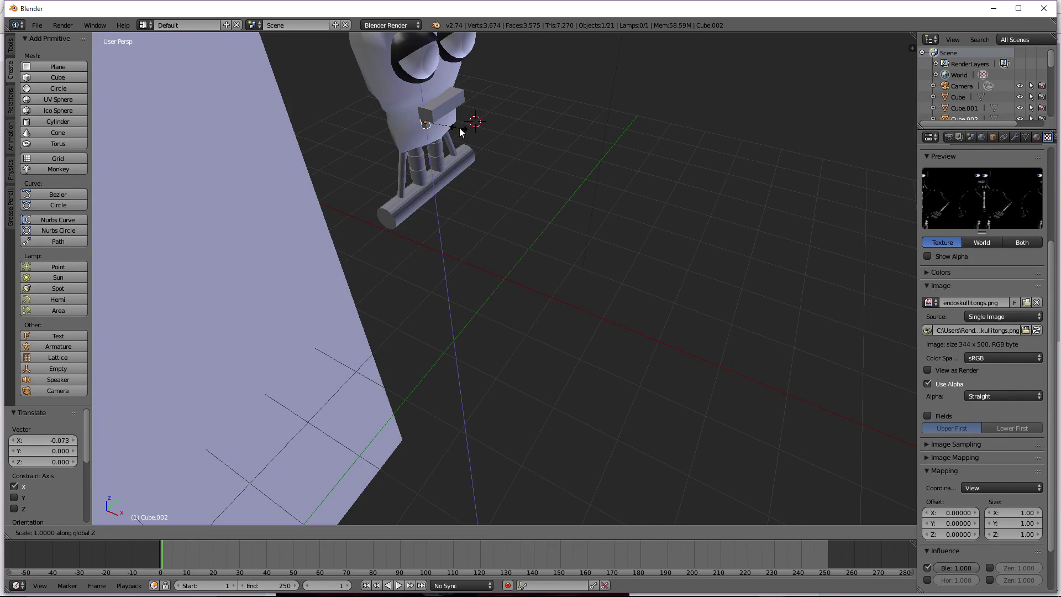
click(440, 124)
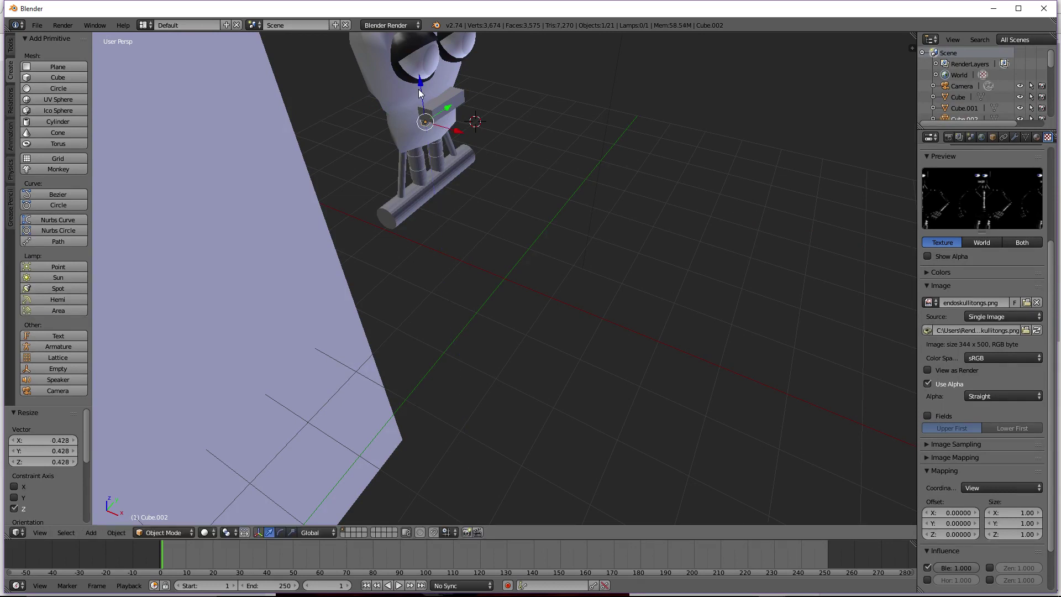
Stretch the tiny tooth cube 1.231 times along Z and nudge it up along Z against the mouth block
key(s)
key(z)
click(496, 134)
key(KP_3)
scroll(487, 117, up, 3)
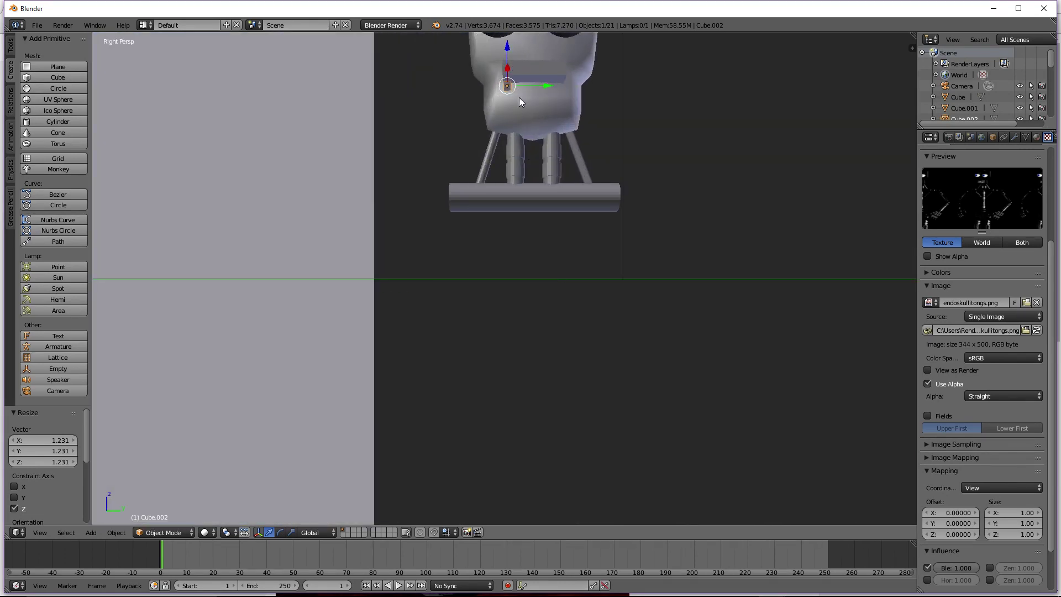
key(KP_0)
scroll(518, 157, up, 4)
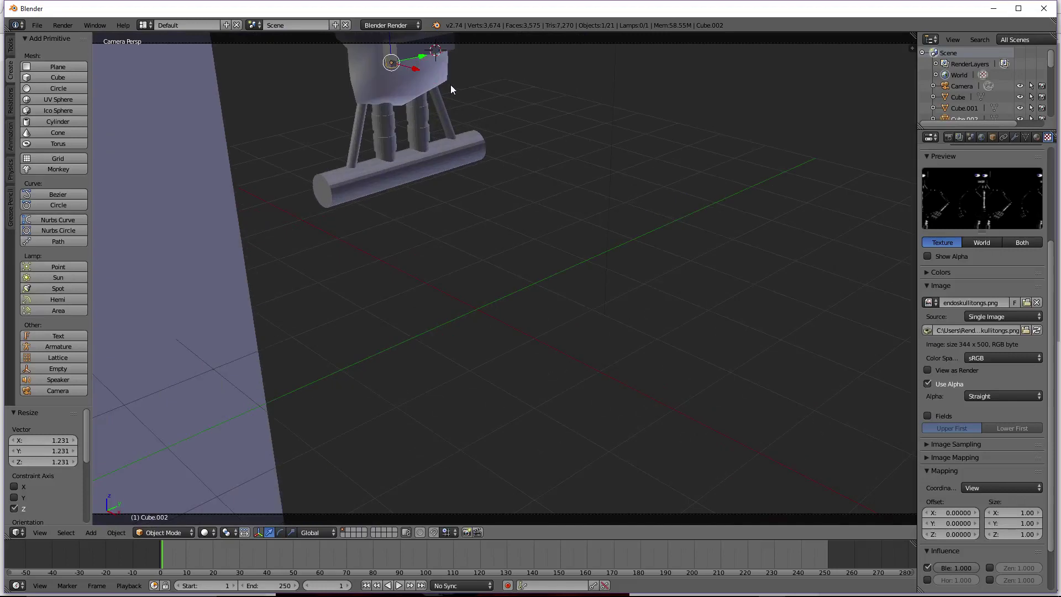
mouse_move(430, 117)
middle_down()
mouse_move(449, 147)
mouse_move(547, 80)
mouse_move(443, 126)
mouse_move(436, 116)
middle_up()
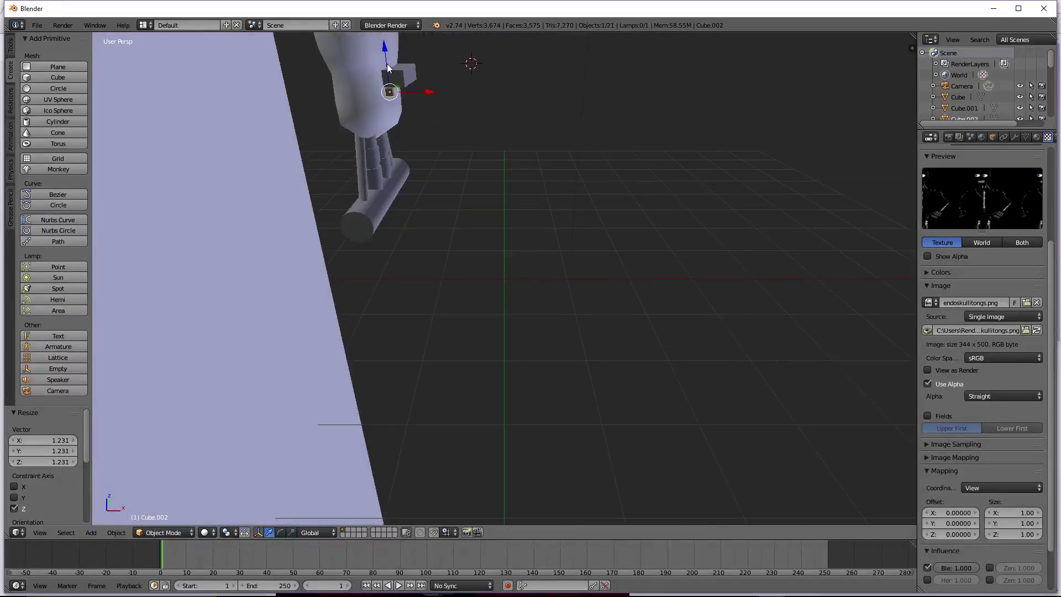
drag(384, 49, 383, 44)
Paste a copy of the tooth cube and move it 0.104 along X beside the original
key(ctrl+v)
key(g)
key(x)
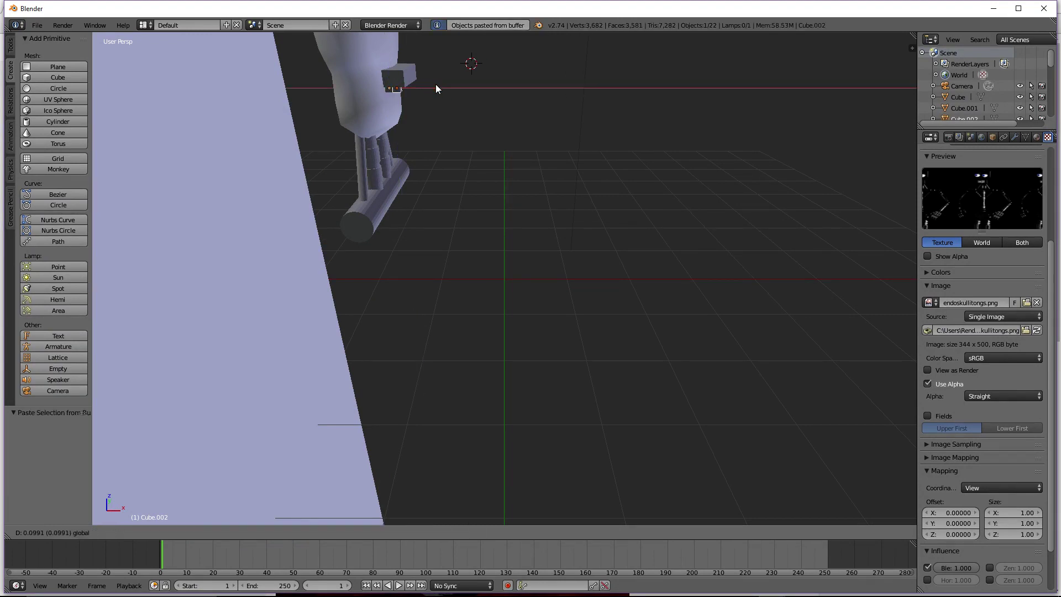
click(437, 89)
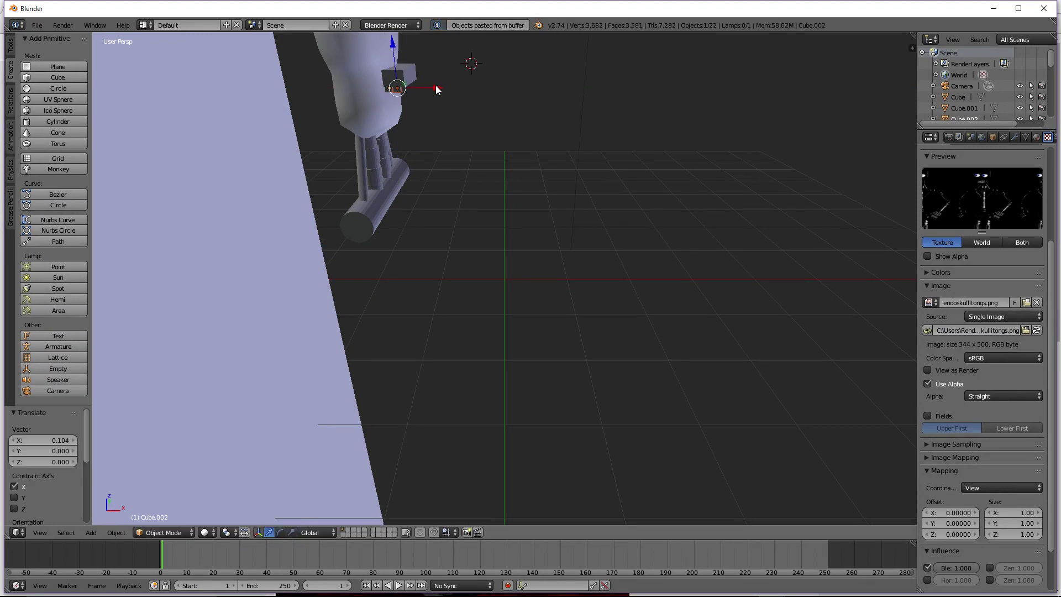
Paste copies of both side teeth, Cube.002 and Cube.003, and move them 0.760 along Y to the mouth block's other end
middle_drag(437, 90, 607, 98)
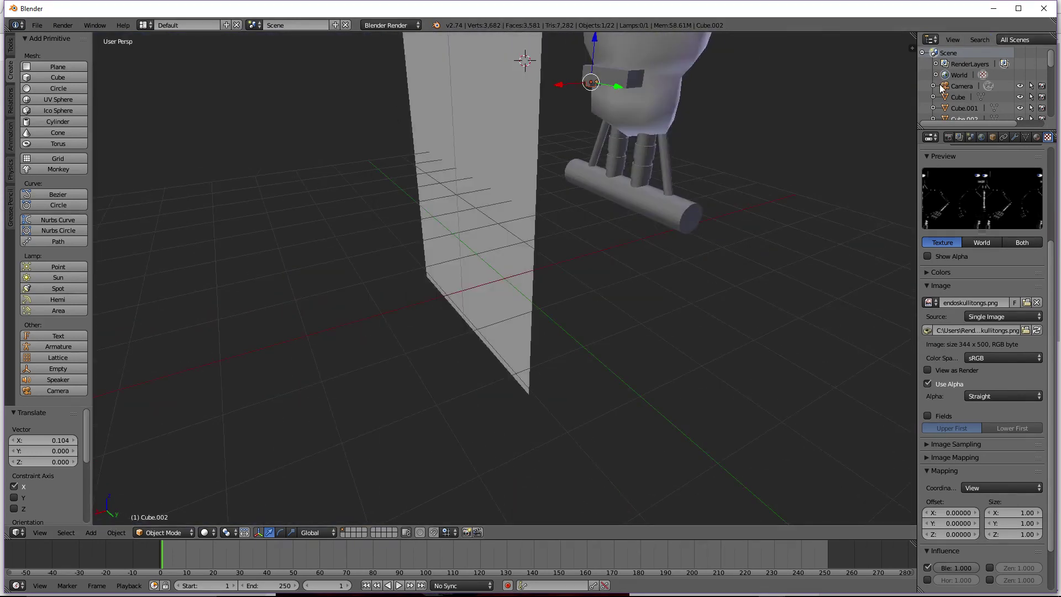
scroll(949, 99, down, 2)
click(959, 89)
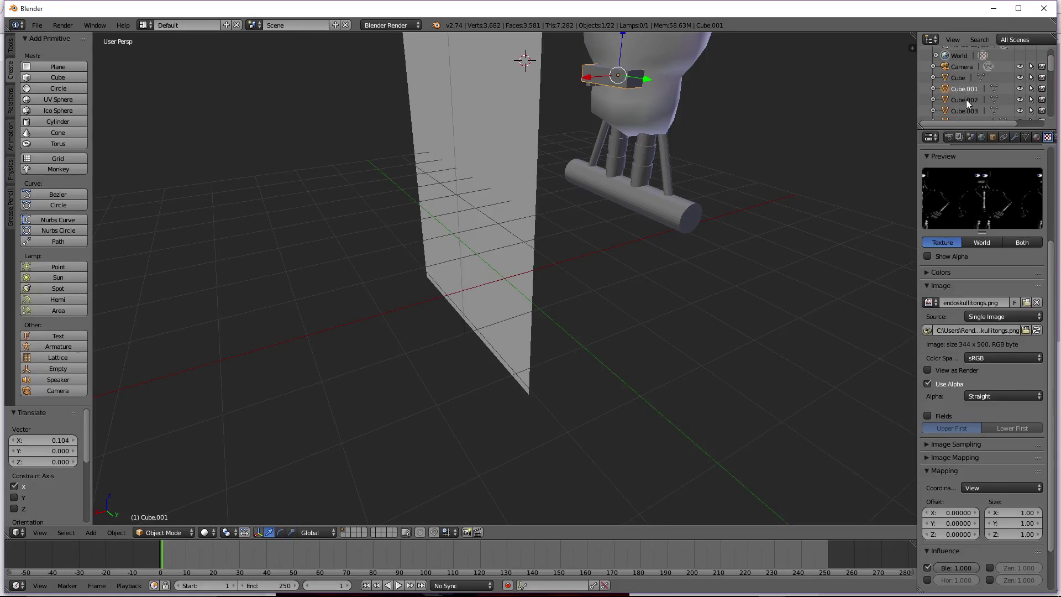
scroll(965, 99, down, 5)
scroll(966, 100, up, 2)
click(964, 72)
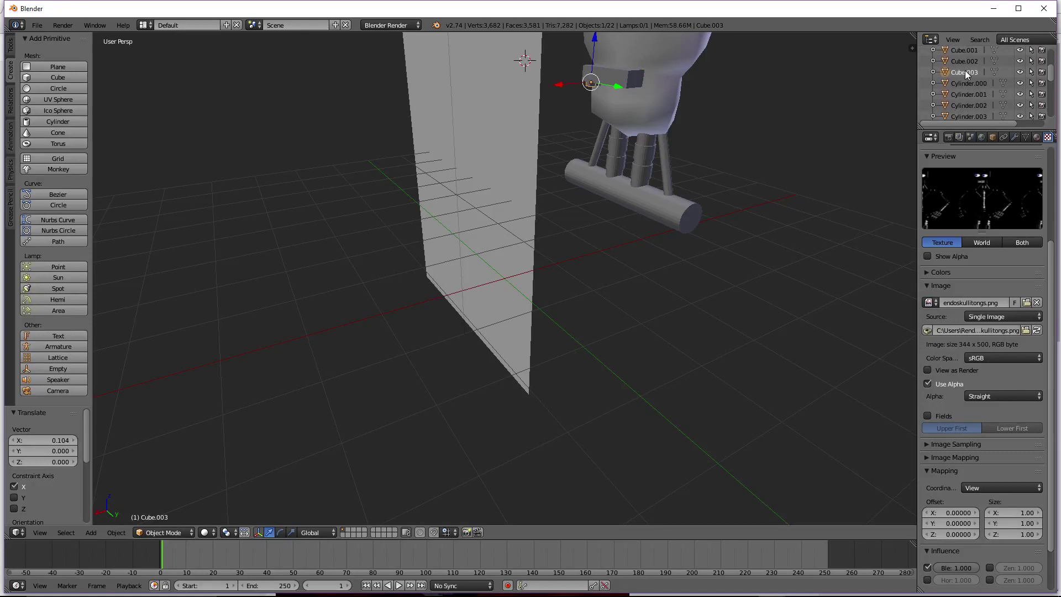
click(963, 61)
key(ctrl+v)
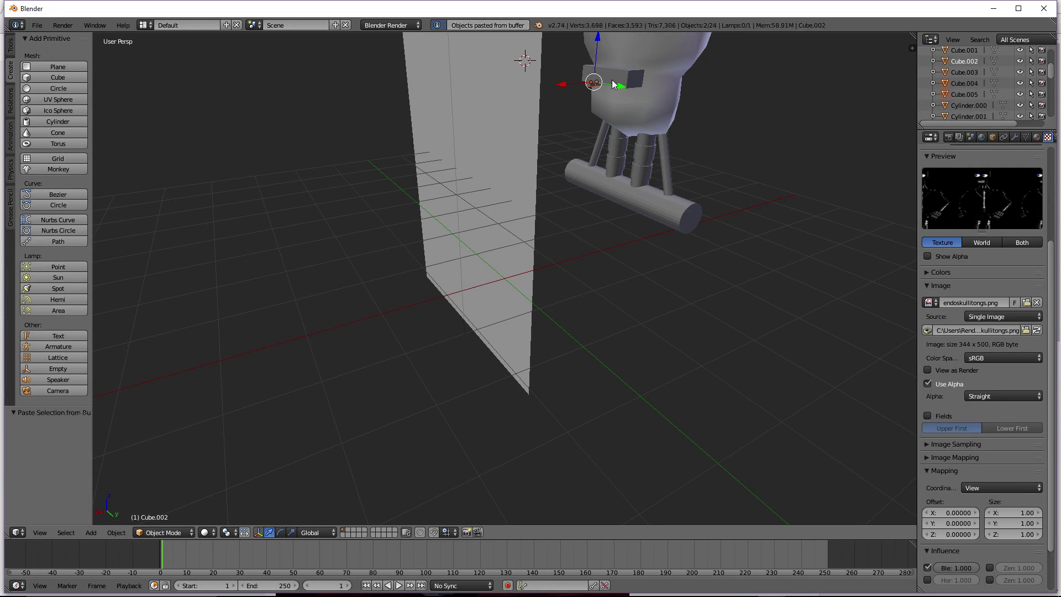
drag(612, 80, 648, 91)
Paste another pair of teeth and rotate it 90 degrees about Z for the front row
key(KP_4)
key(KP_4)
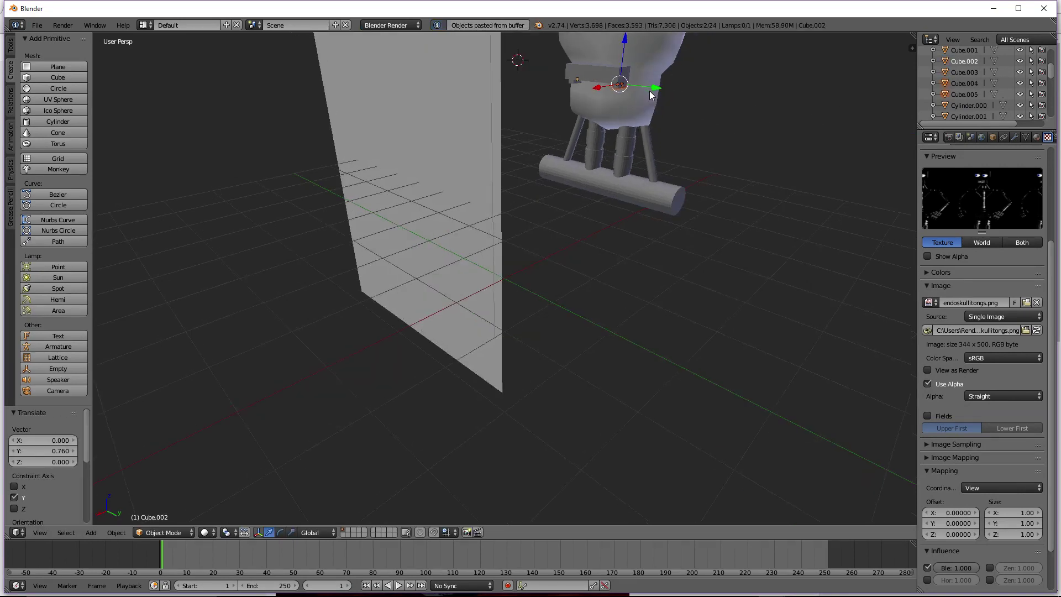
key(ctrl+v)
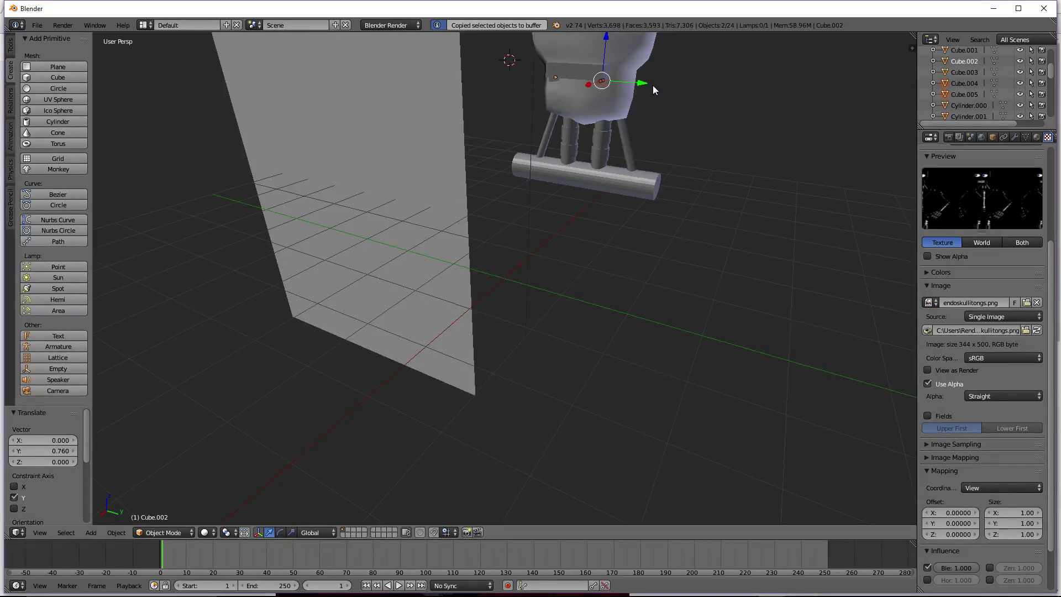
key(r)
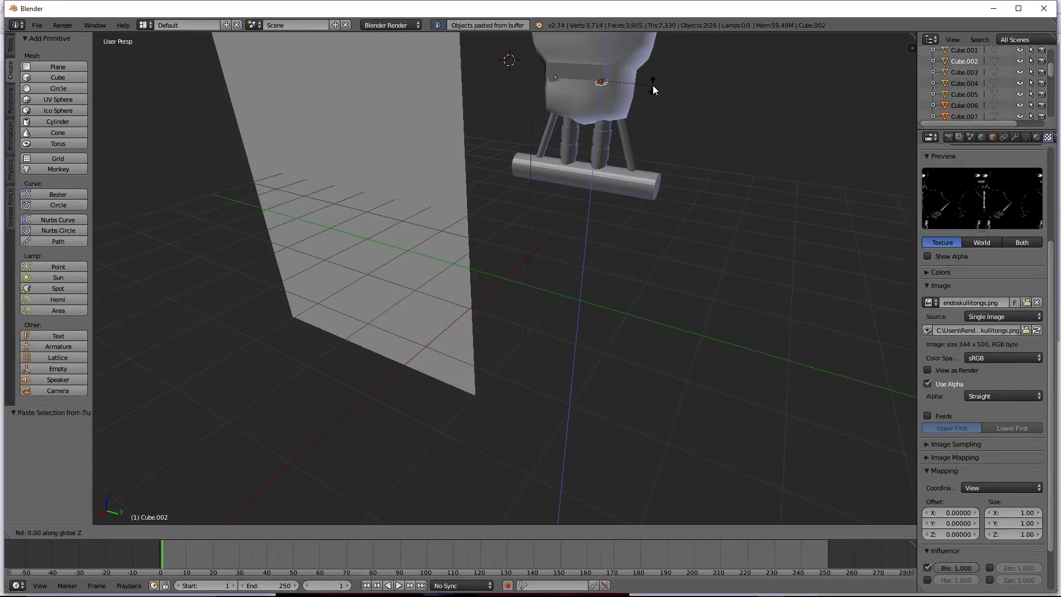
key(z)
key(9)
key(0)
key(Return)
Shift the rotated pair of teeth inward along Y and move it 0.111 along X to the mouth block's front
key(g)
key(y)
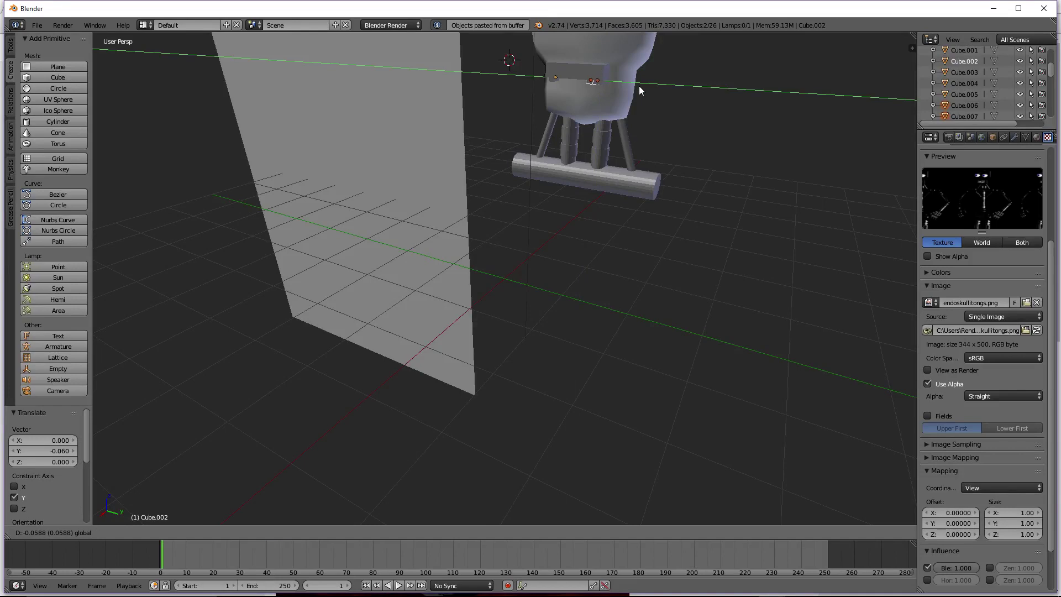
click(634, 87)
key(KP_8)
middle_drag(631, 87, 616, 156)
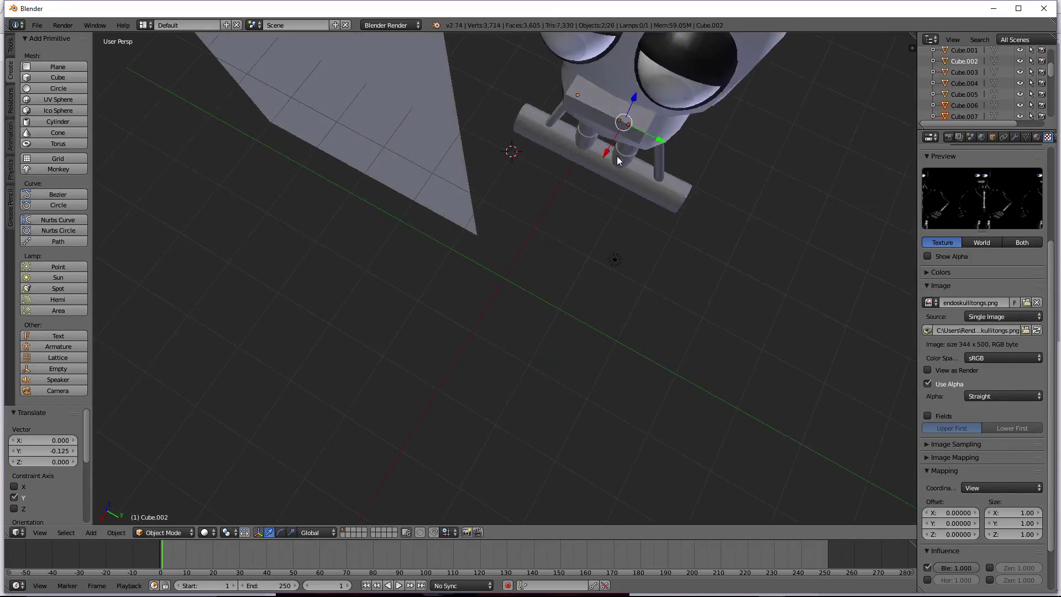
drag(610, 148, 611, 159)
Paste two more pairs of front teeth and space them along the mouth block, shifting the last pair -0.219 along Y
middle_drag(653, 158, 585, 77)
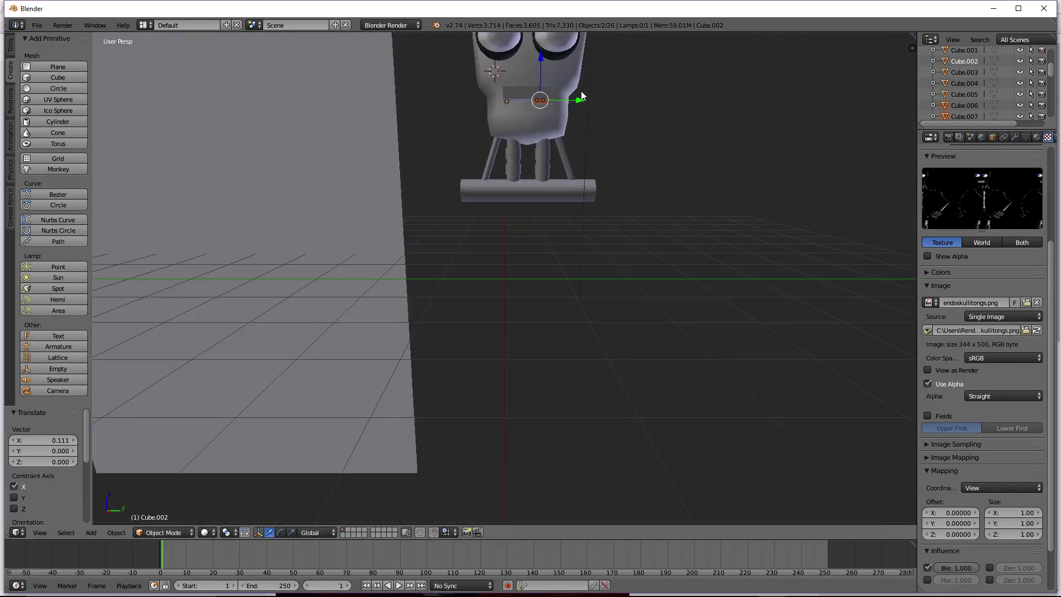
key(z)
drag(581, 100, 555, 105)
right_click(582, 97)
key(ctrl+v)
key(z)
key(ctrl+v)
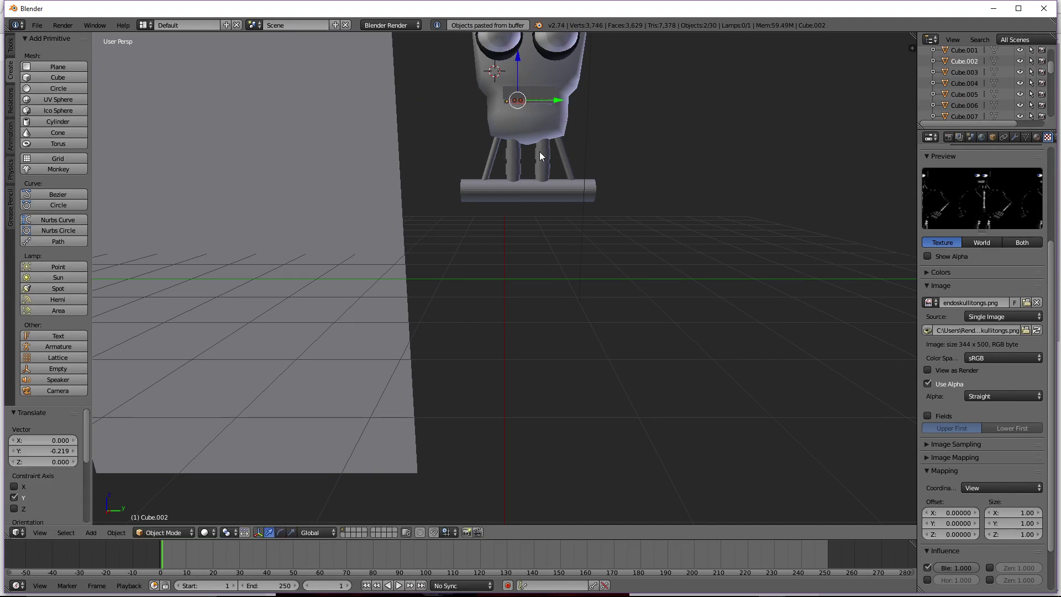
Switch the viewport to a textured shading mode and deselect everything
click(205, 532)
click(215, 470)
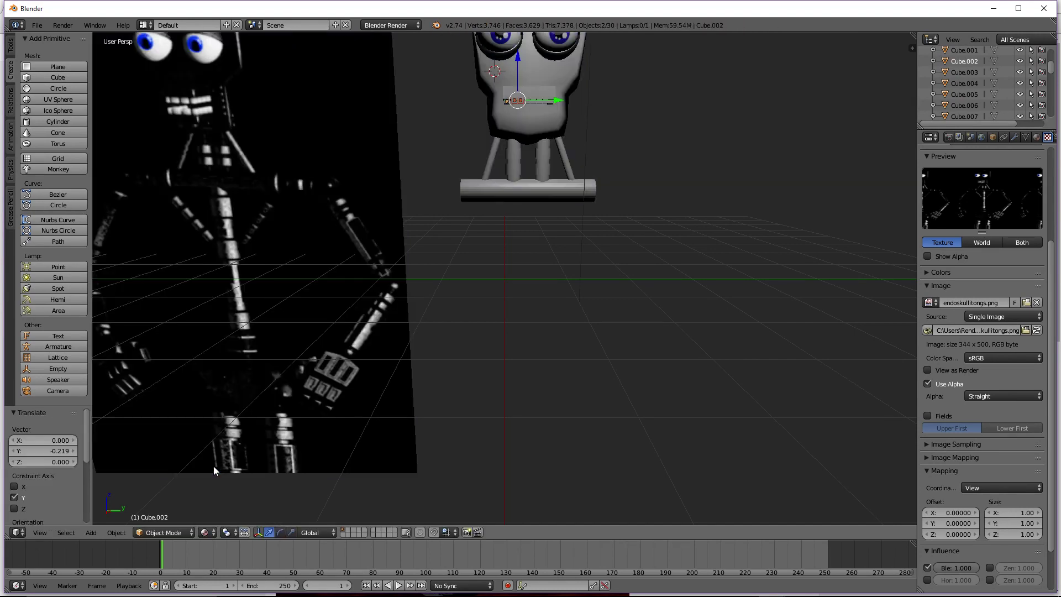
key(a)
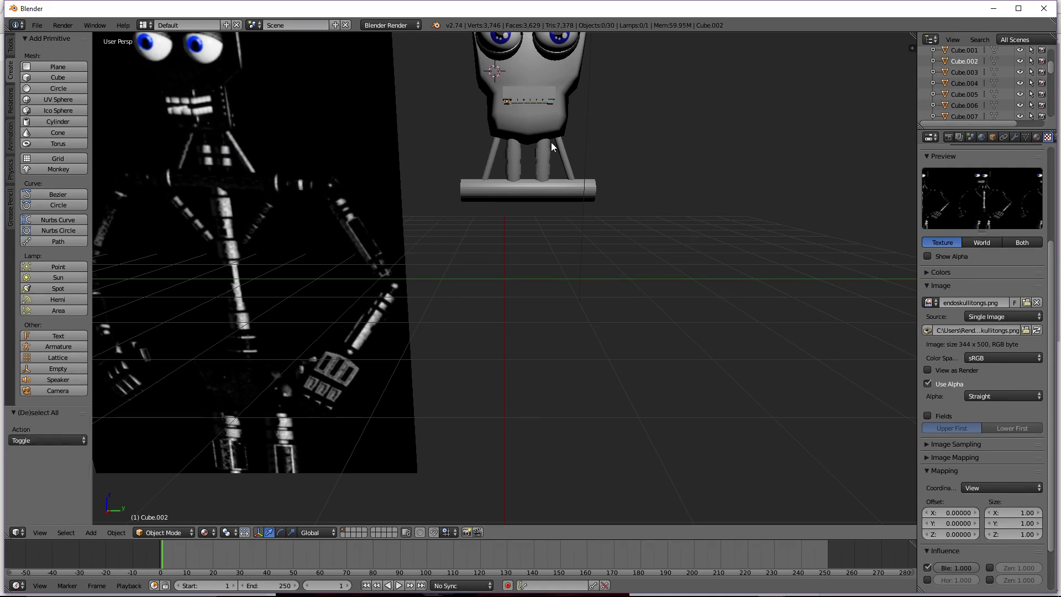
Examine the row of teeth and the mouth block from several angles
key(KP_8)
key(KP_6)
key(KP_6)
key(KP_6)
key(KP_6)
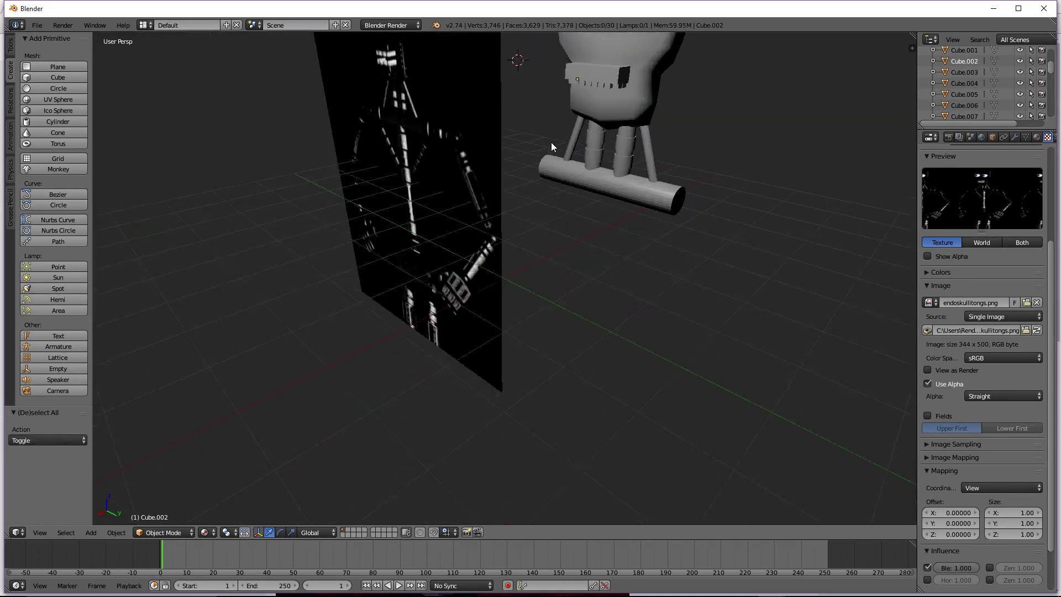
key(KP_2)
key(KP_2)
key(KP_8)
key(KP_8)
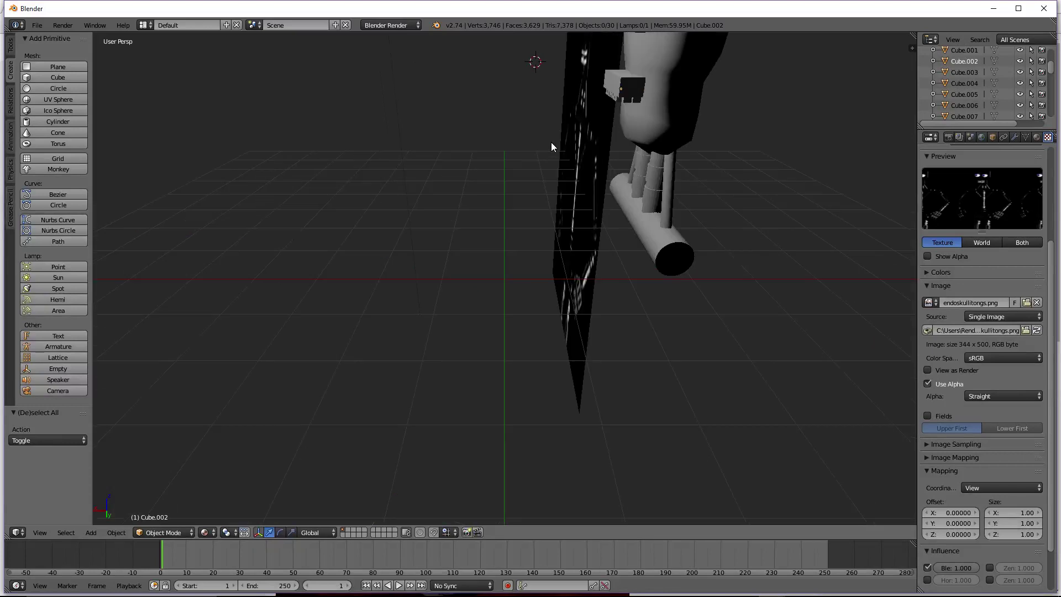
key(KP_6)
key(KP_6)
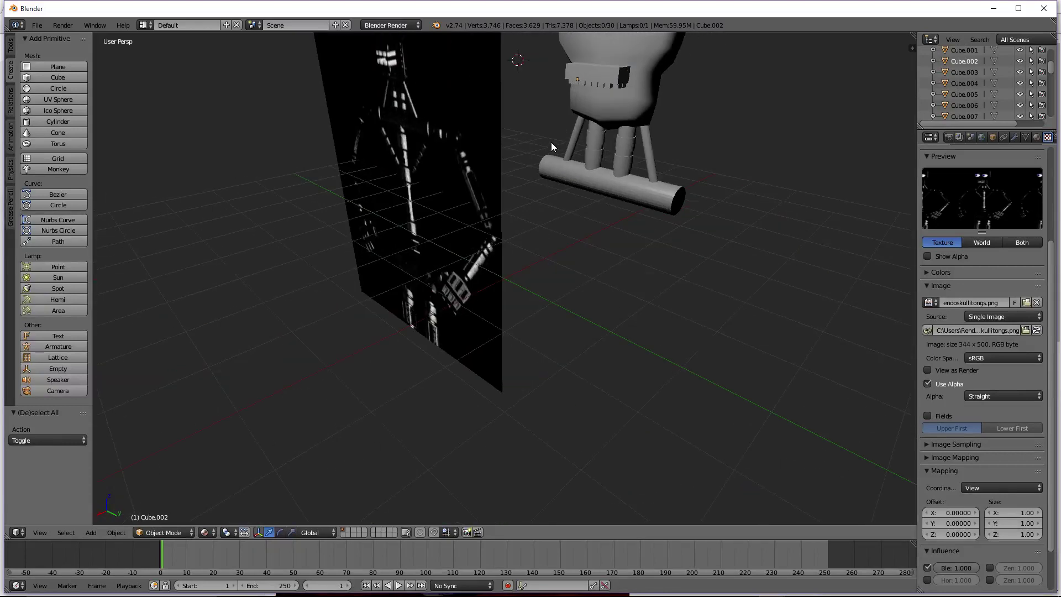
Scale the mouth block to 0.656 along Z and lower it by -0.046 along Z onto the teeth
right_click(612, 70)
key(s)
key(z)
click(629, 82)
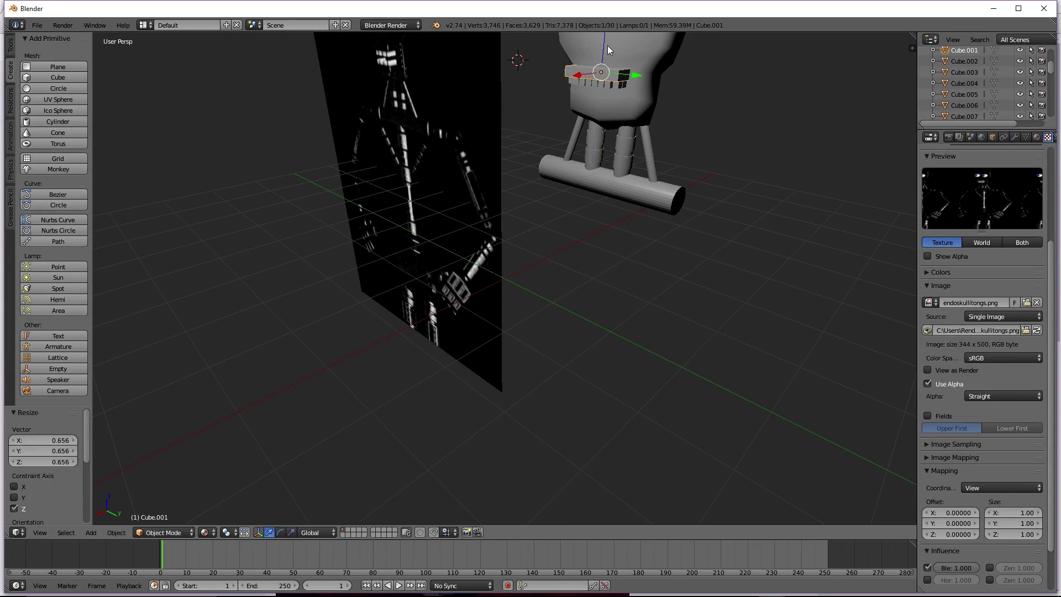
scroll(582, 57, down, 1)
drag(587, 66, 587, 71)
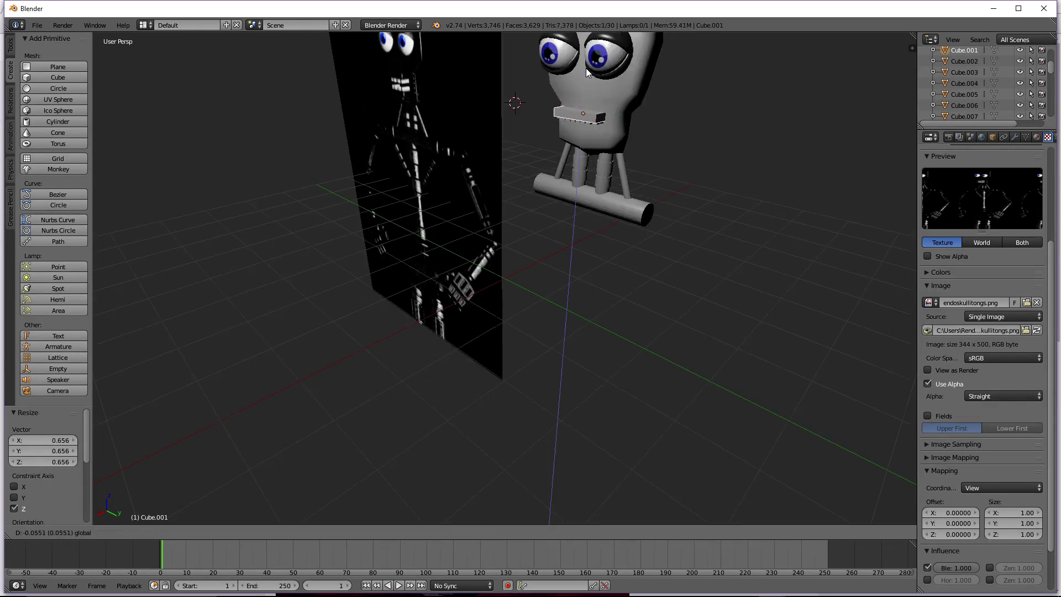
drag(586, 67, 586, 68)
Compare the skull's mouth and teeth with the reference image in the right-side view
right_click(397, 141)
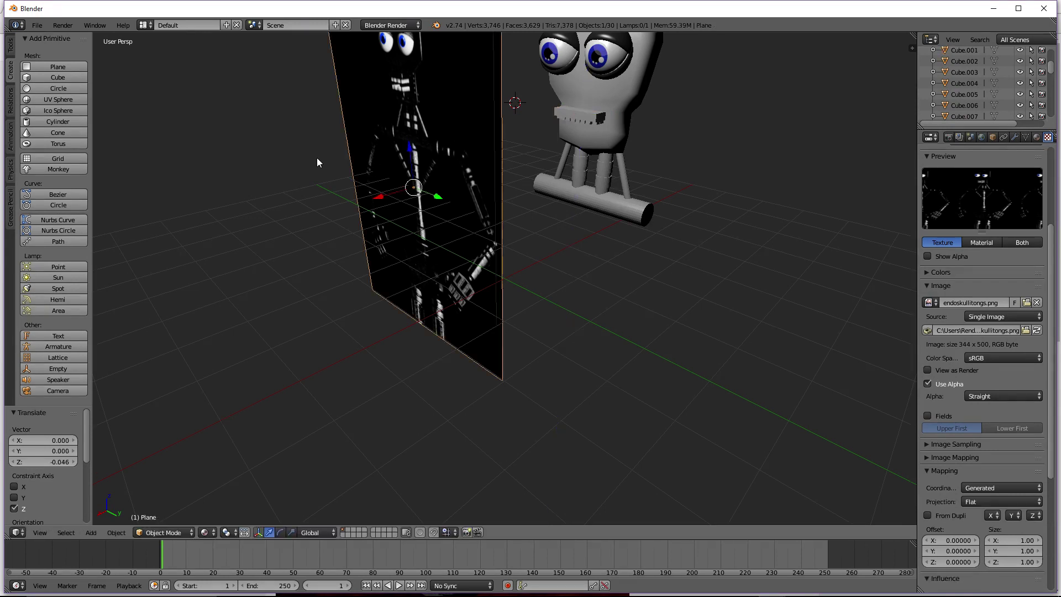
middle_drag(456, 144, 432, 56)
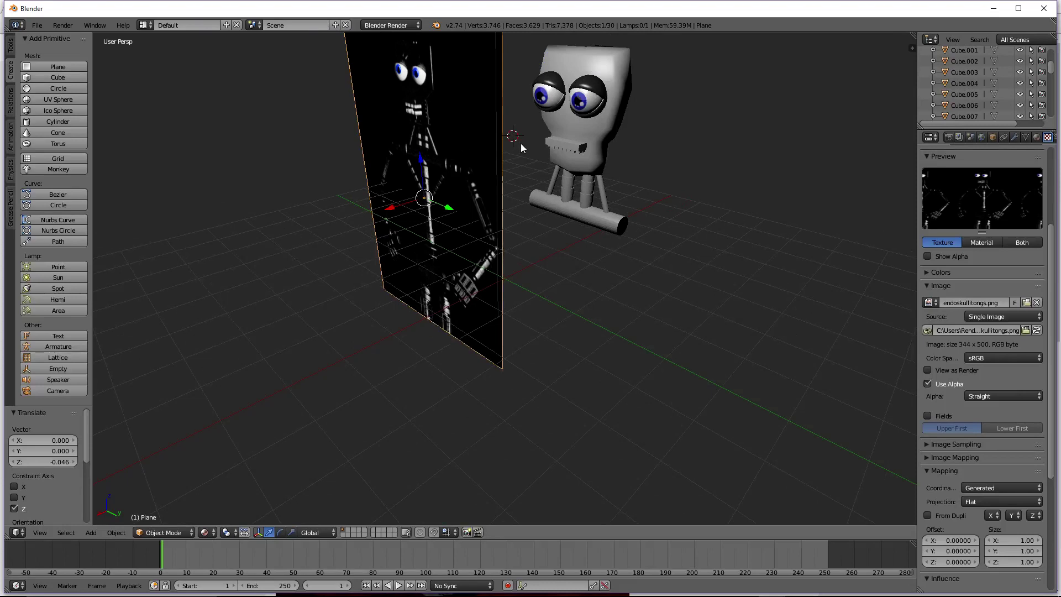
key(KP_3)
scroll(519, 141, up, 5)
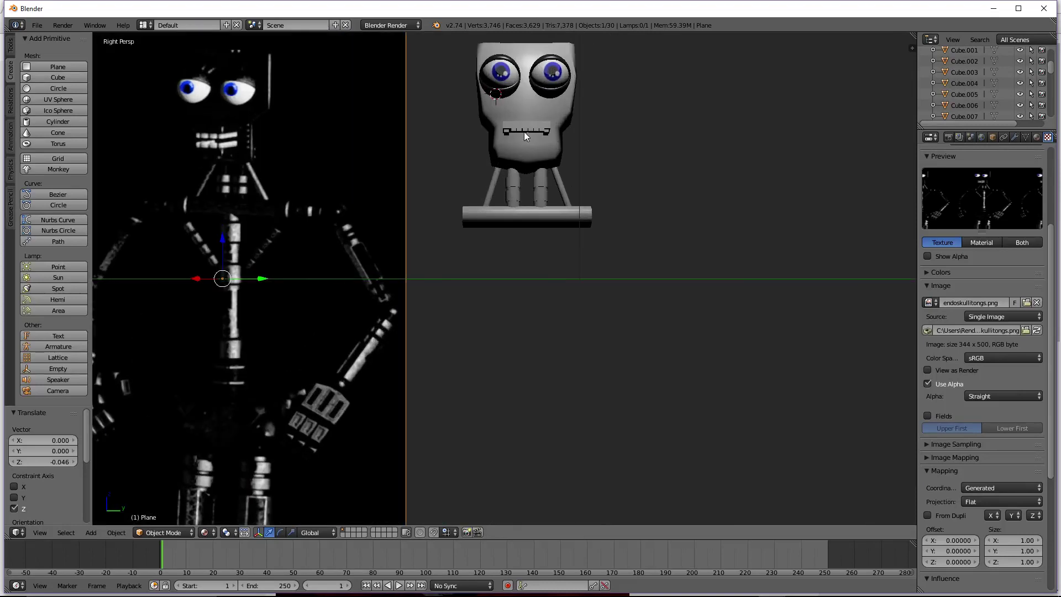
scroll(542, 113, down, 2)
right_click(539, 163)
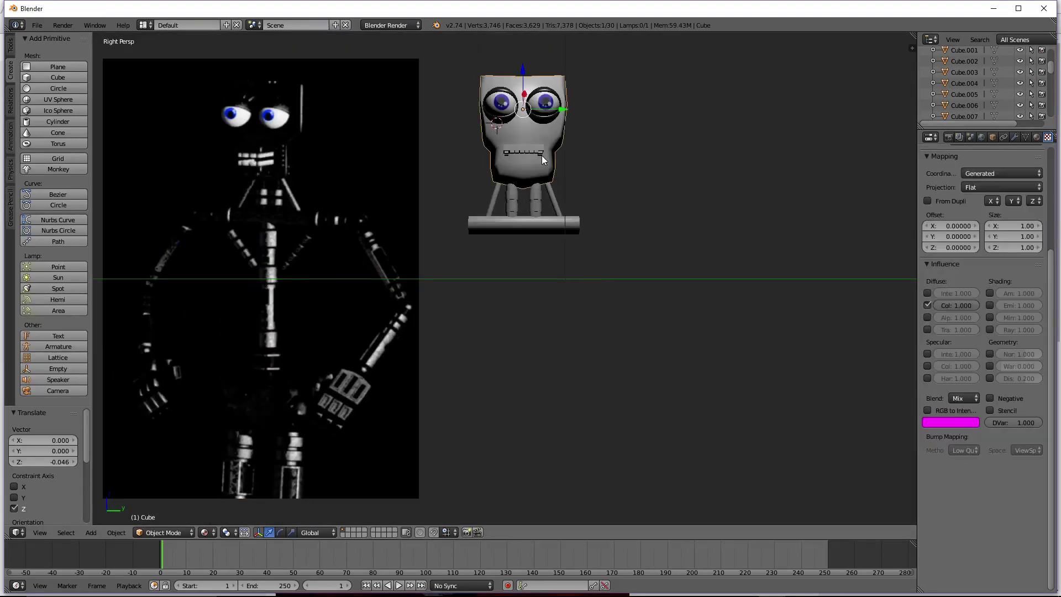
scroll(545, 158, up, 1)
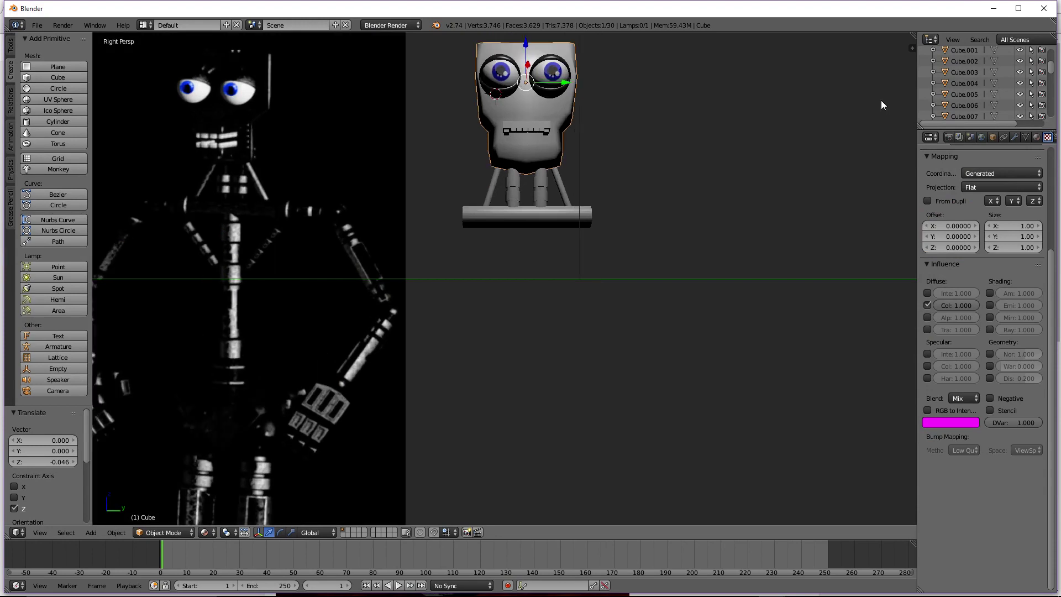
Select all ten tooth cubes together, from Cube.002 through Cube.011
scroll(975, 72, up, 3)
scroll(967, 85, down, 4)
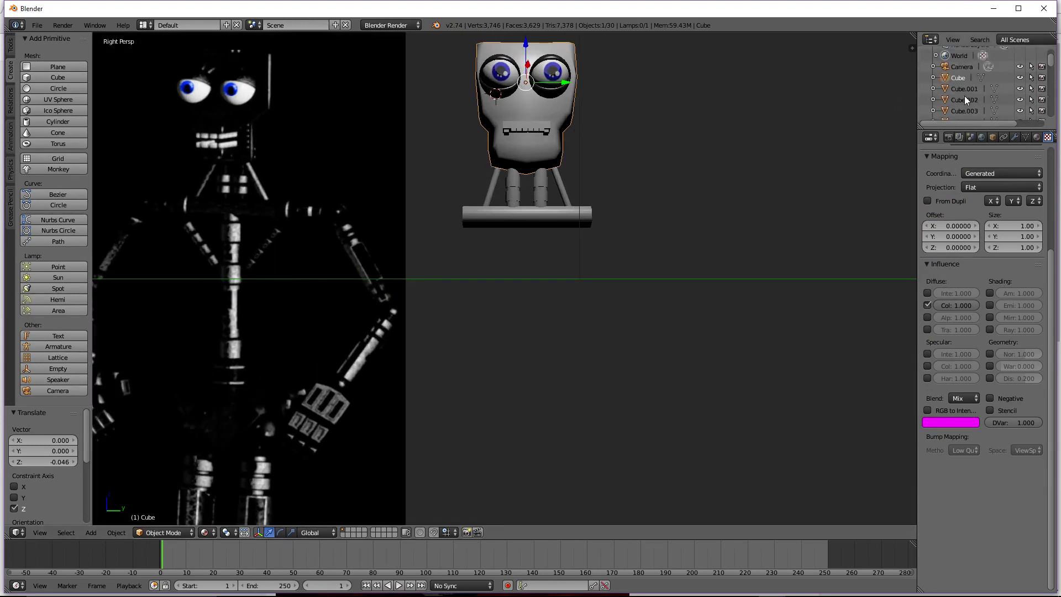
click(963, 81)
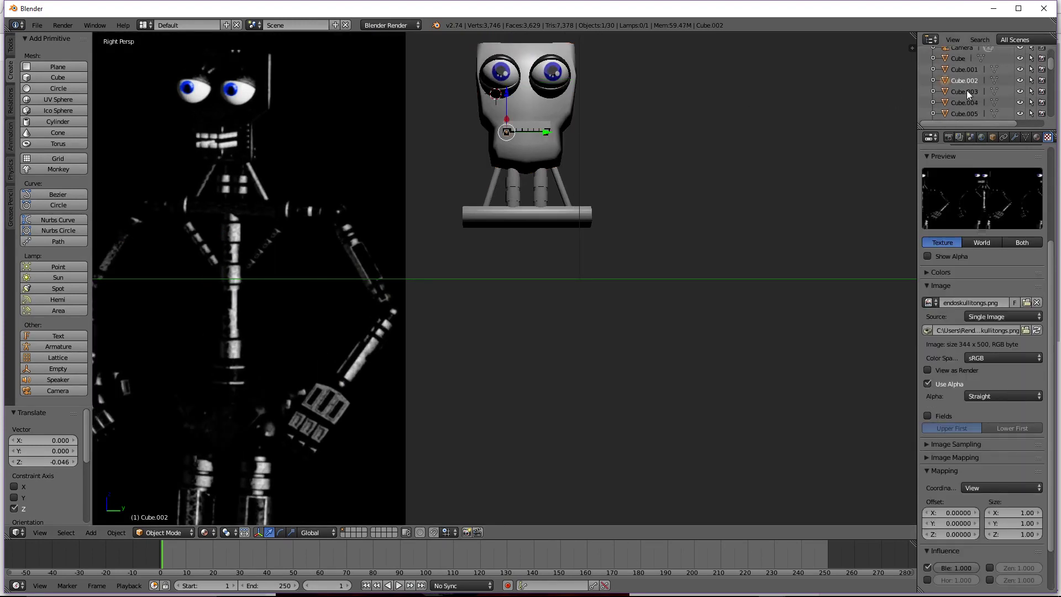
ctrl+click(966, 94)
ctrl+click(963, 105)
ctrl+click(963, 110)
scroll(964, 111, down, 1)
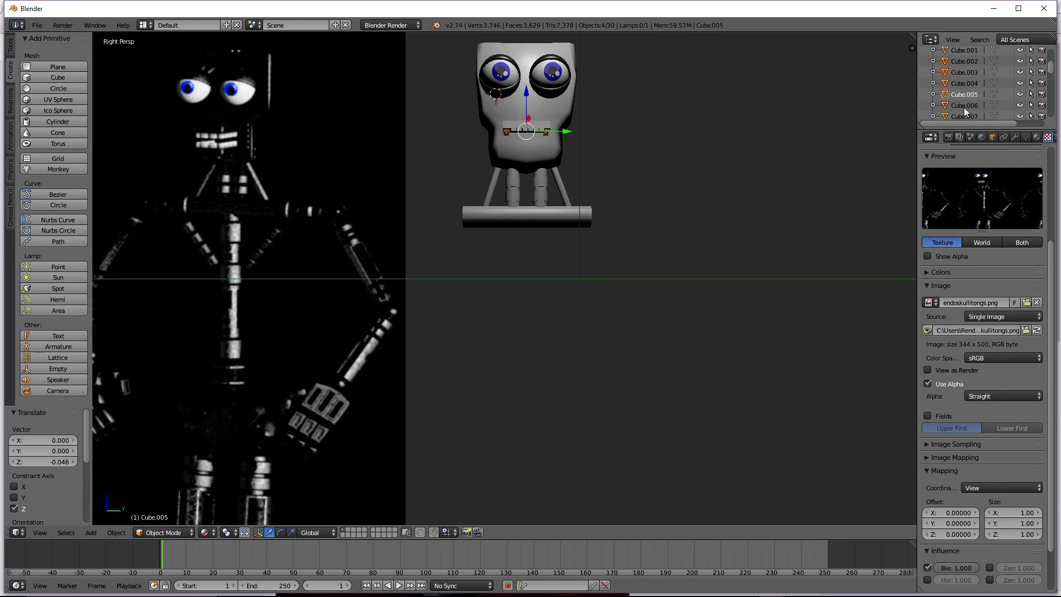
ctrl+click(963, 110)
ctrl+click(963, 112)
scroll(966, 107, down, 2)
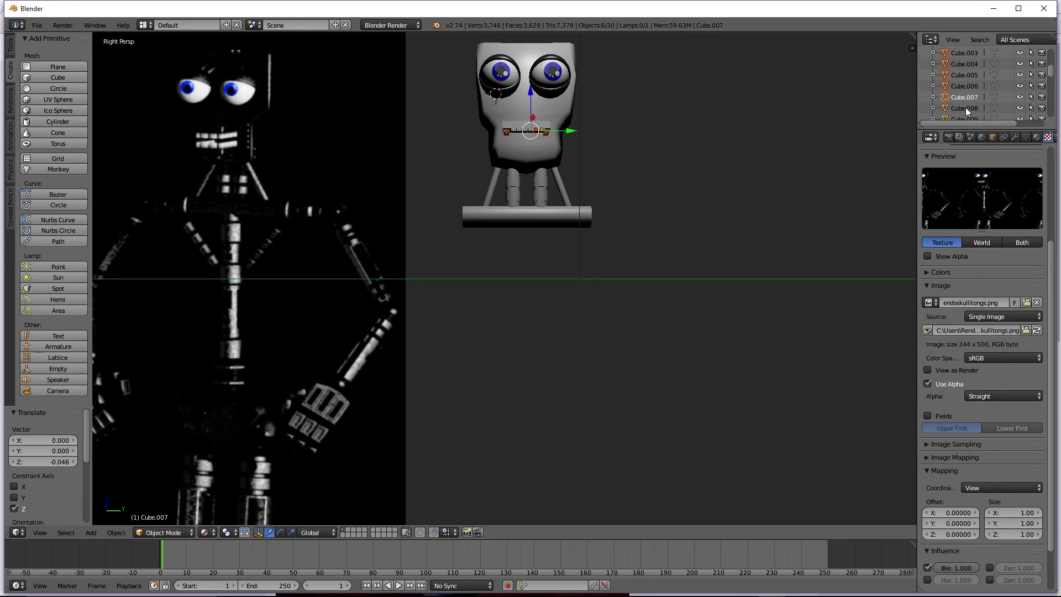
ctrl+click(966, 108)
ctrl+click(966, 114)
scroll(967, 114, down, 3)
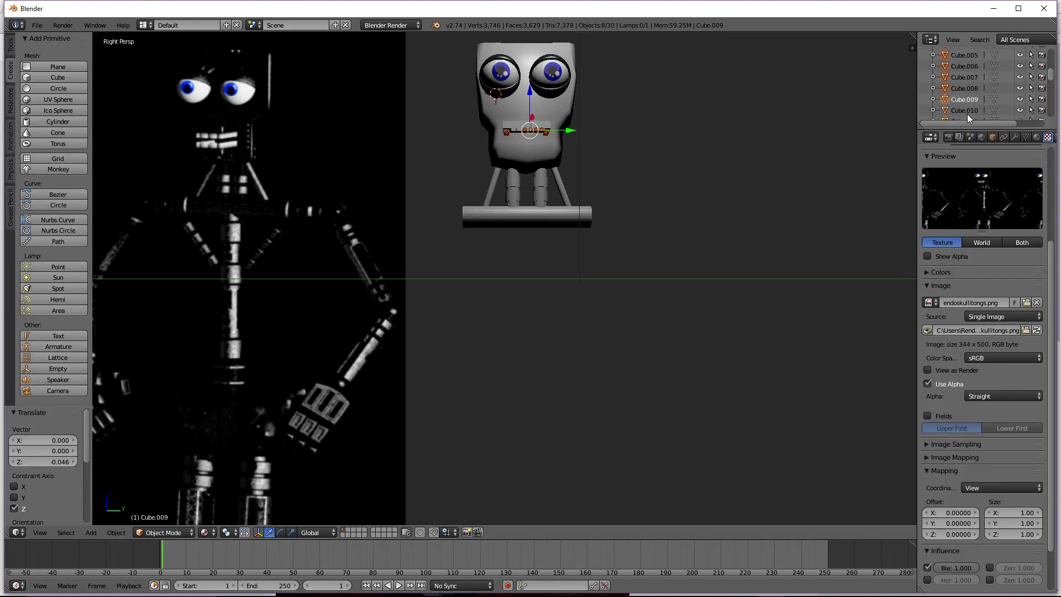
ctrl+click(967, 91)
ctrl+click(966, 101)
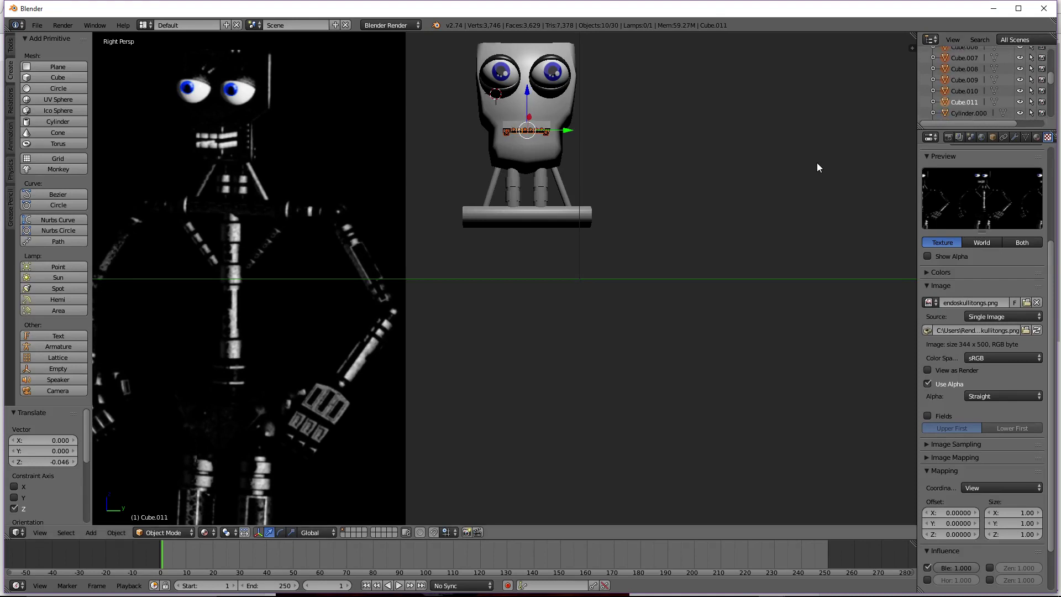
scroll(654, 164, down, 2)
middle_drag(733, 201, 703, 198)
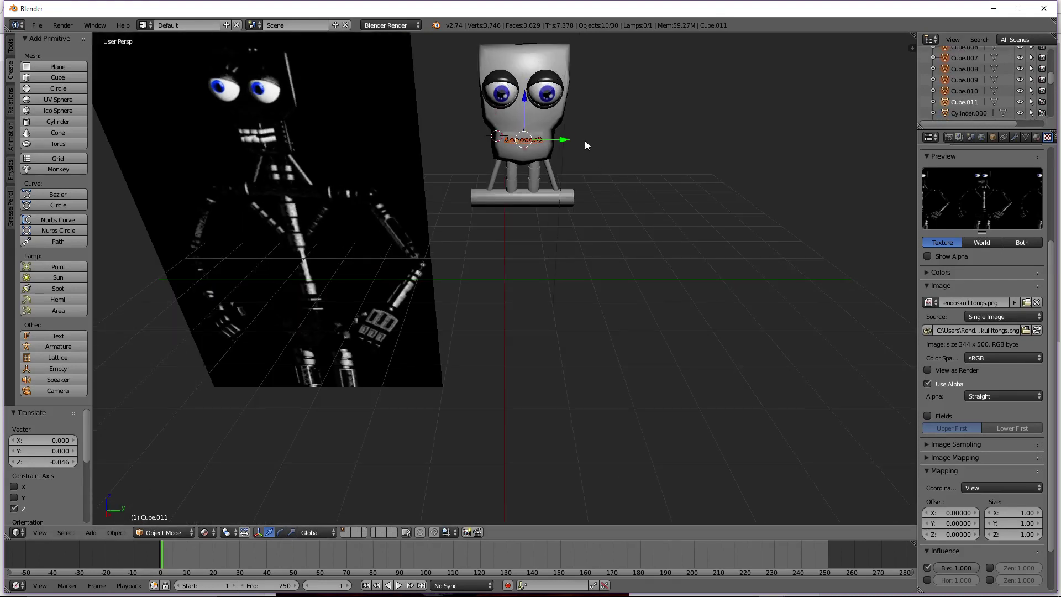
Try duplicating the ten selected tooth cubes and moving the copy 5.413 along Y, away from the skull
scroll(590, 158, down, 2)
key(ctrl+c)
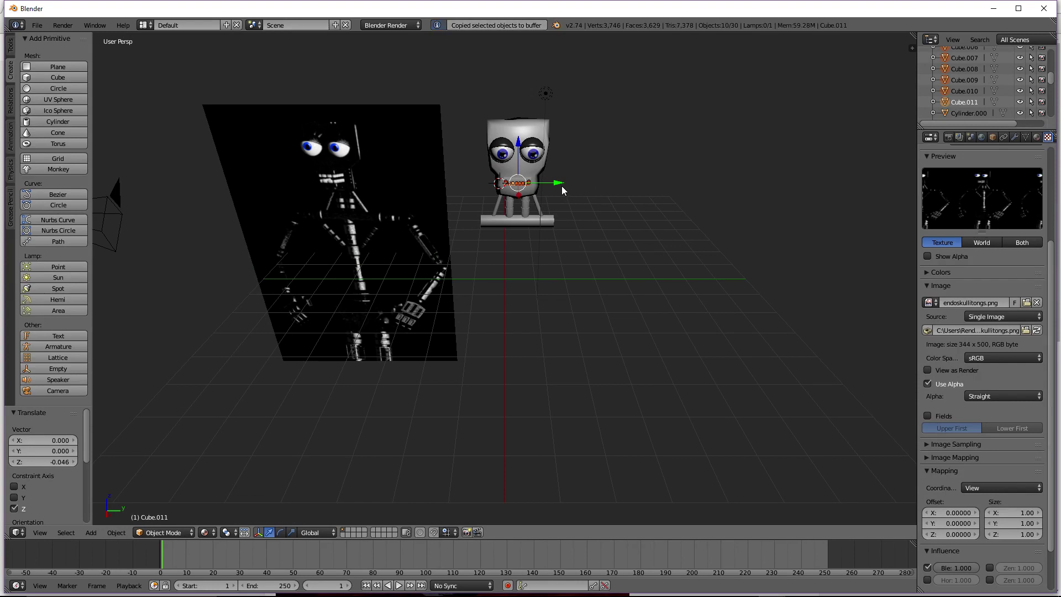
key(ctrl+v)
key(g)
key(y)
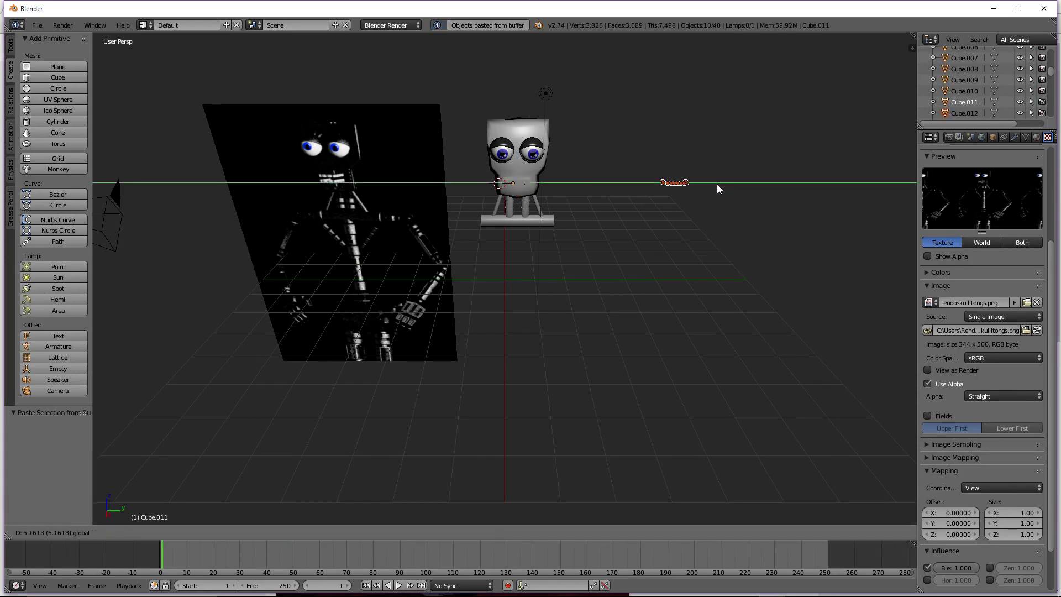
click(720, 183)
scroll(724, 184, up, 1)
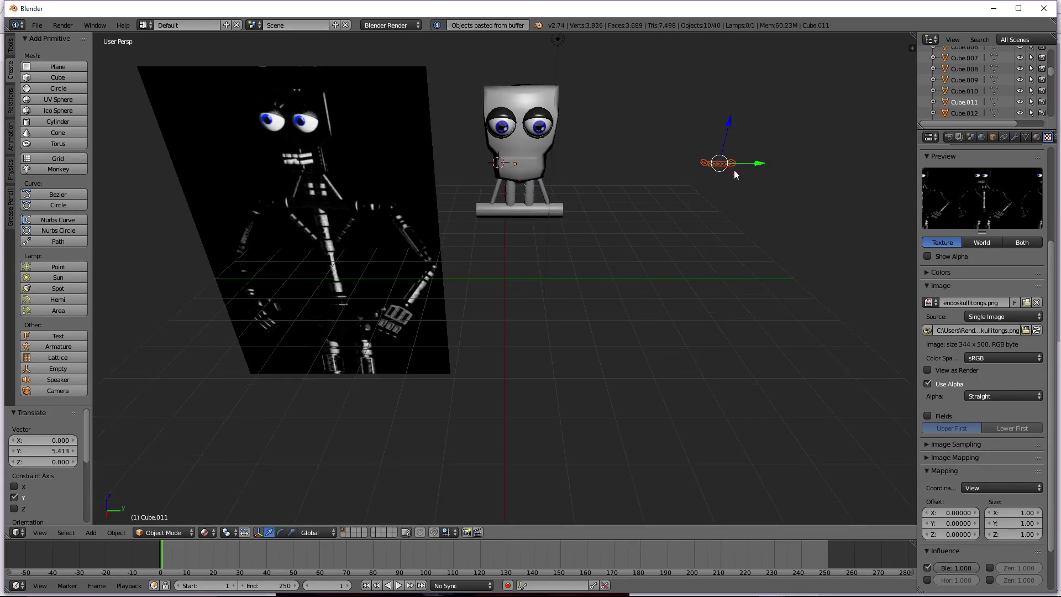
key(ctrl+z)
Try adding the mouth block Cube.001 to the selected teeth and moving them together 1.269 along Y
scroll(977, 72, up, 3)
scroll(971, 78, up, 2)
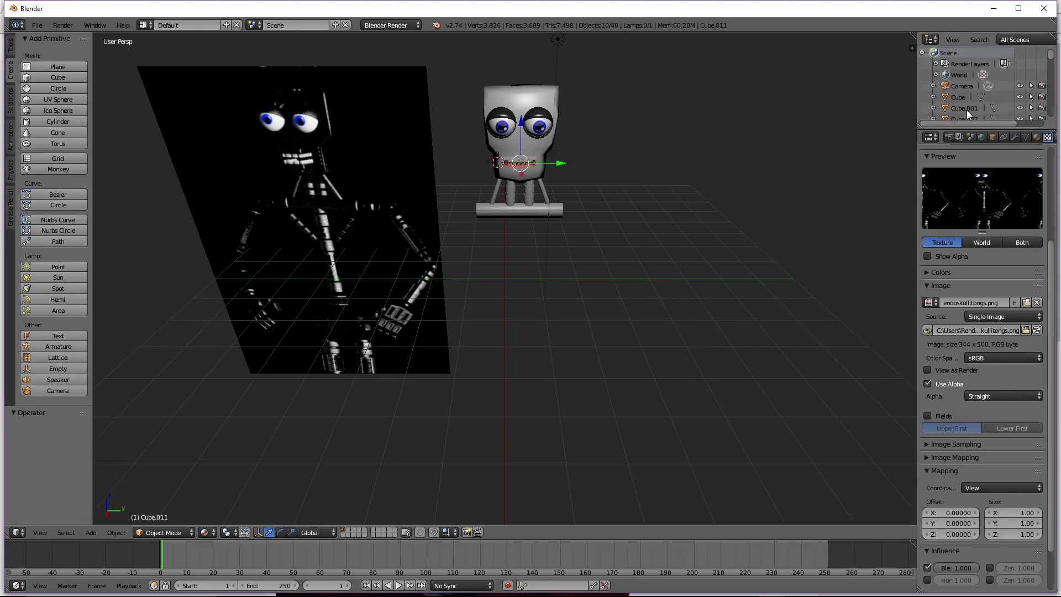
ctrl+click(966, 108)
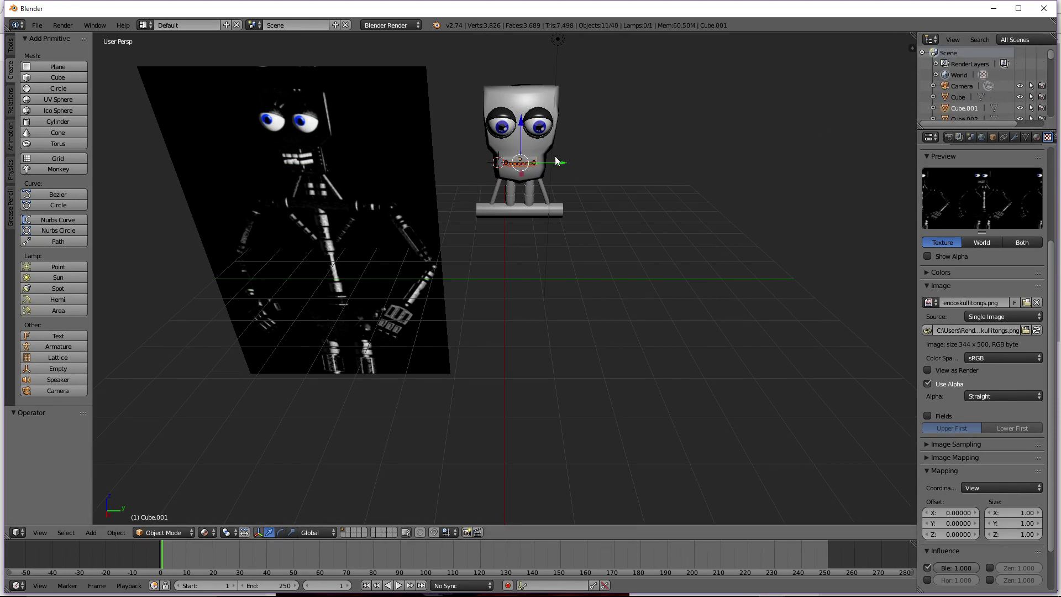
drag(563, 161, 571, 161)
scroll(571, 161, up, 3)
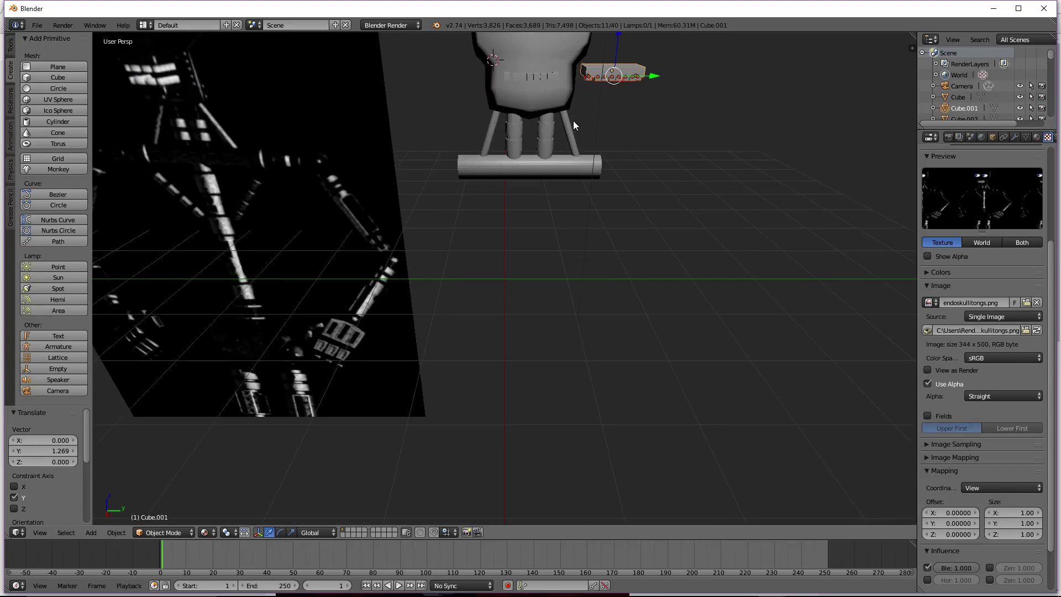
key(ctrl+z)
key(ctrl+z)
key(ctrl+z)
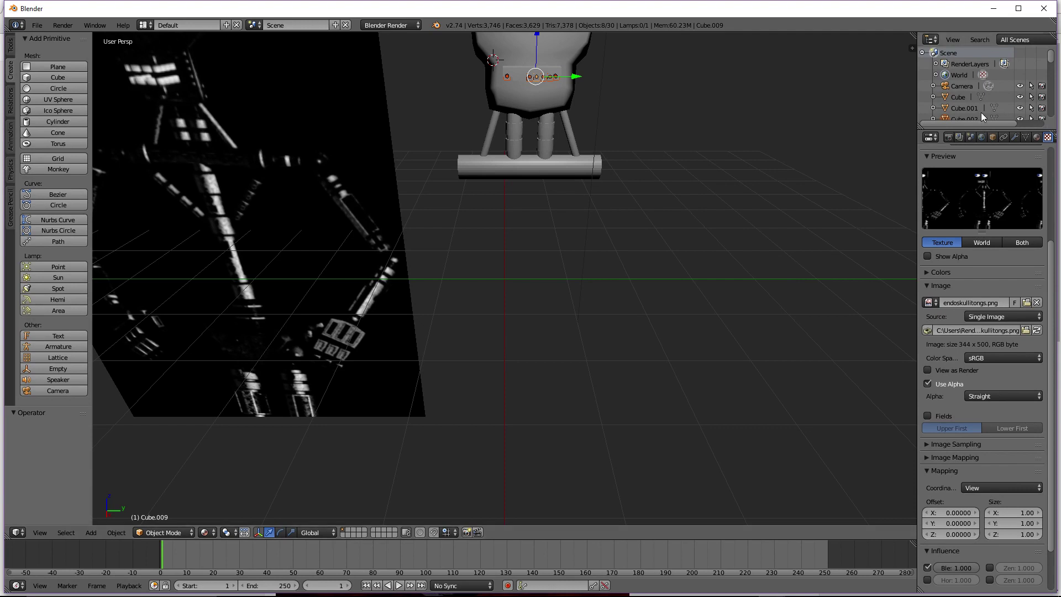
Add the mouth block Cube.001 and the teeth Cube.010 and Cube.011 to the selected tooth cubes
scroll(977, 108, down, 2)
ctrl+click(962, 89)
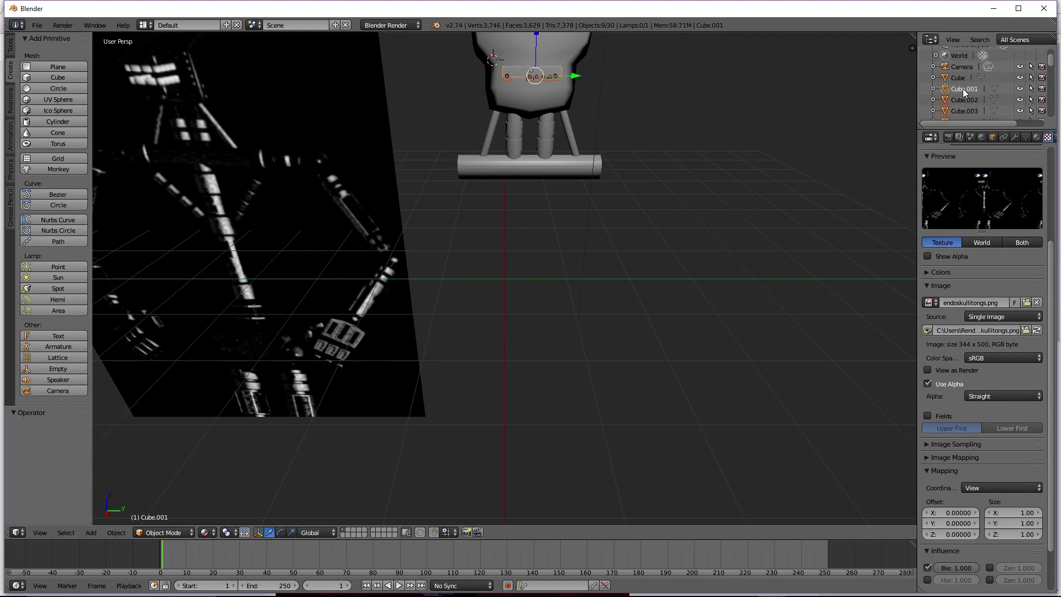
scroll(962, 88, down, 3)
scroll(962, 88, down, 3)
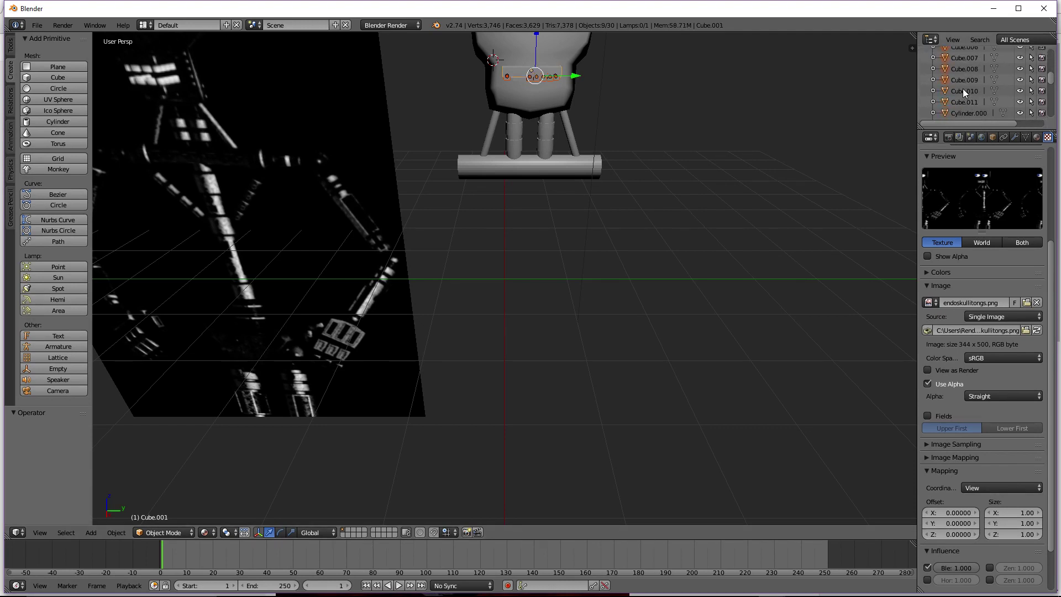
shift+click(962, 88)
shift+click(966, 102)
scroll(602, 118, down, 1)
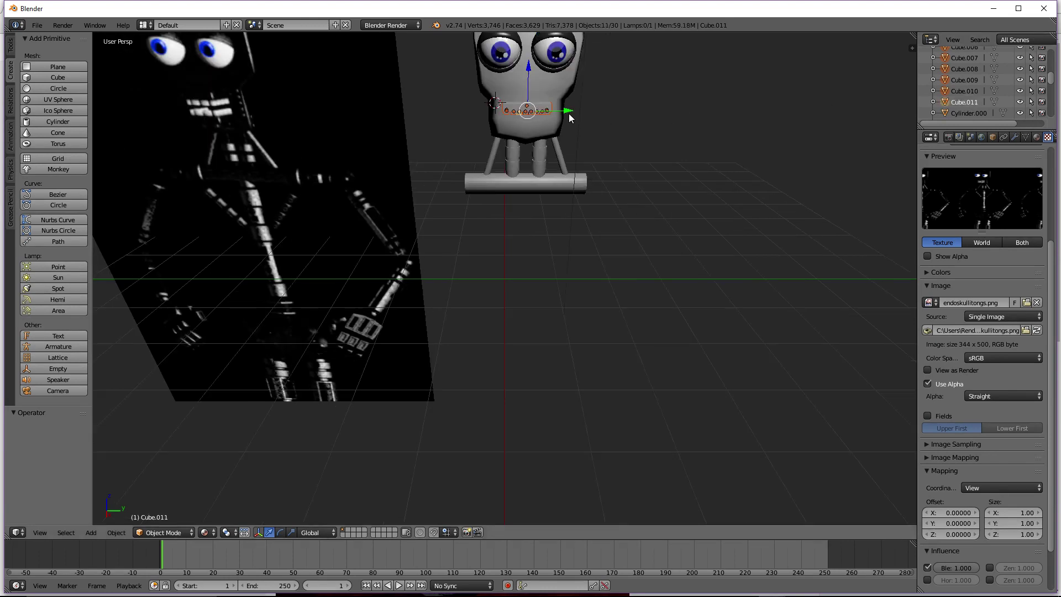
Duplicate the mouth block with its ten teeth and move the copy along Y clear of the skull, ending with a 1.393 shift
drag(569, 117, 843, 113)
key(ctrl+z)
key(ctrl+v)
scroll(843, 114, down, 2)
drag(747, 165, 809, 157)
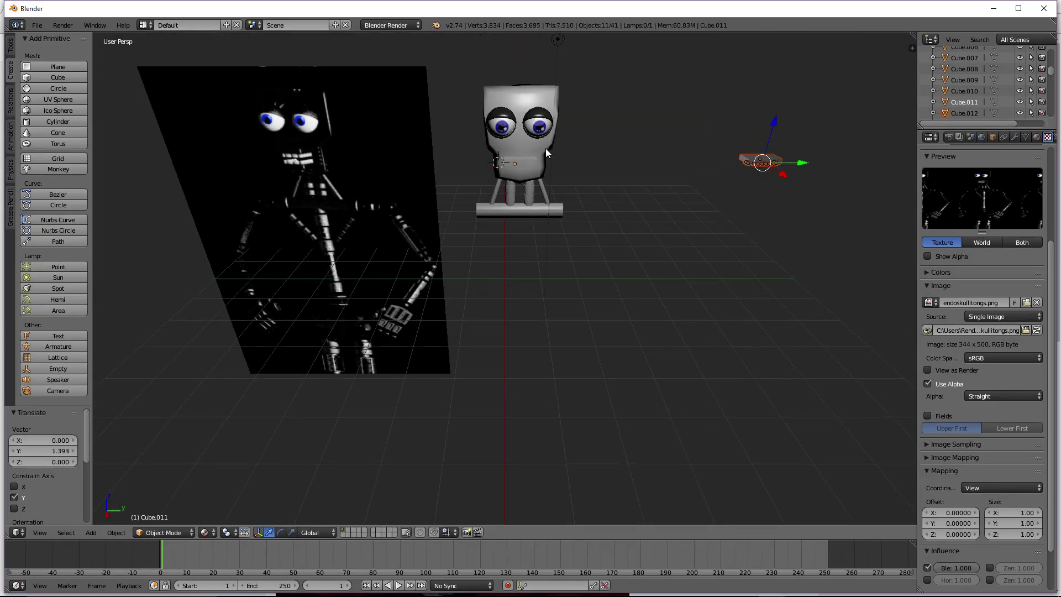
Select the original mouth block Cube.001 together with the tooth Cube.002
right_click(517, 161)
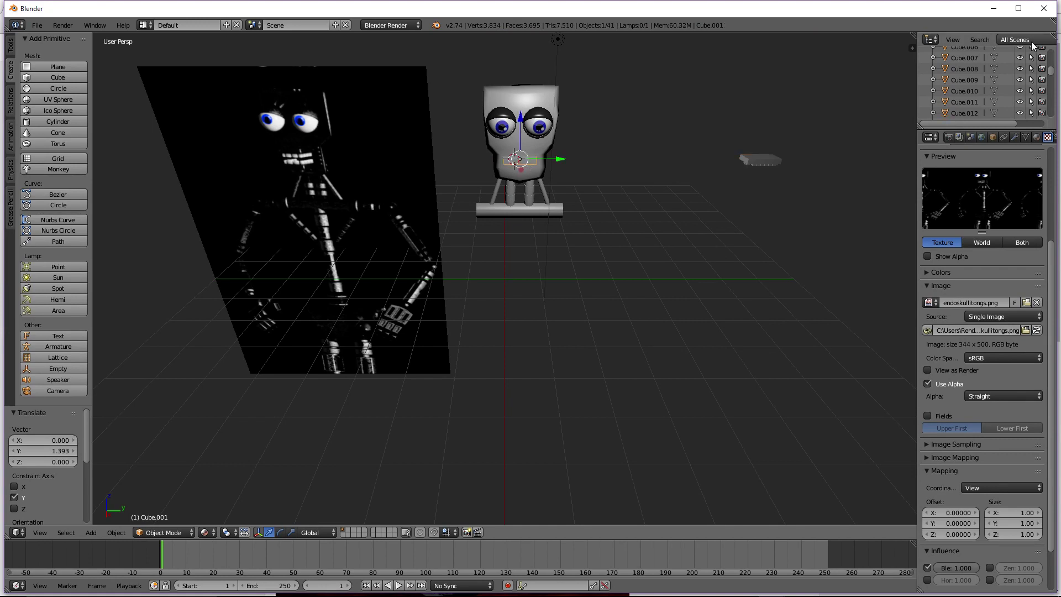
scroll(967, 93, up, 5)
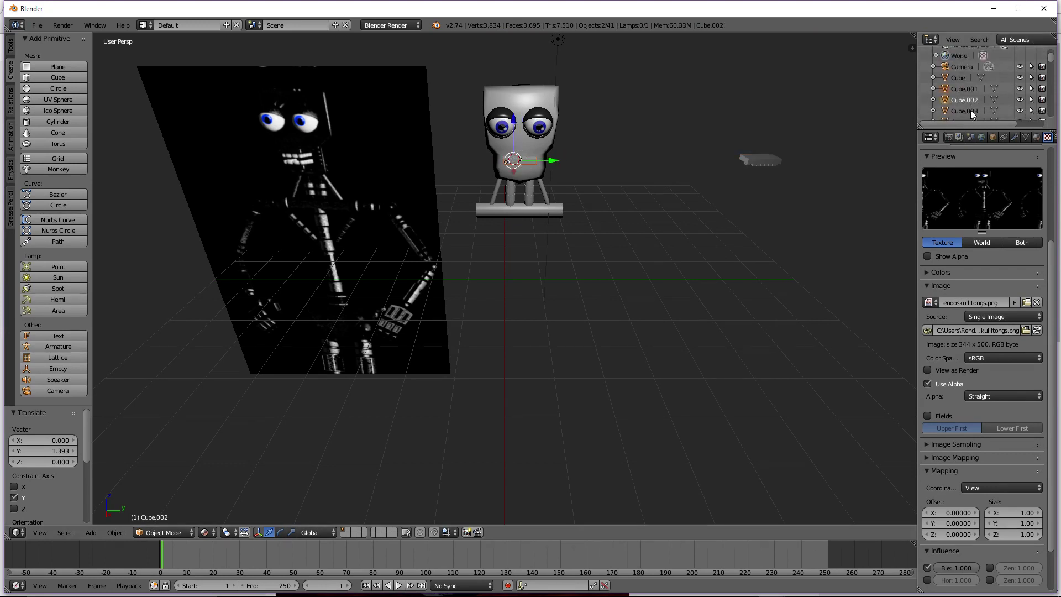
Extend the selection of mouth objects with Cube.003 through Cube.011, leaving out Cube.012
click(970, 110)
scroll(971, 112, down, 2)
click(968, 103)
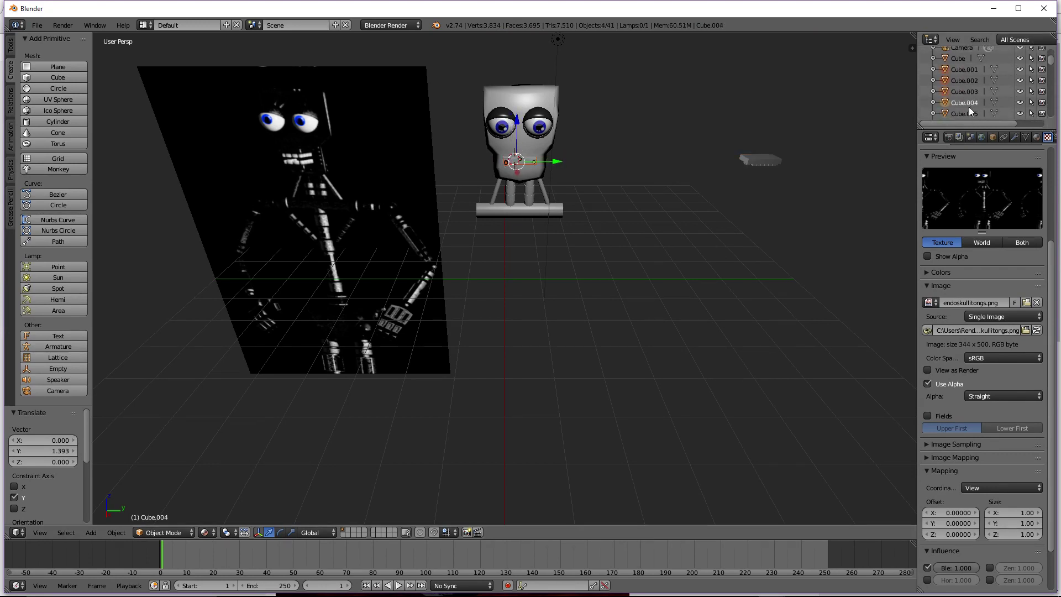
ctrl+click(969, 111)
scroll(969, 111, down, 2)
ctrl+click(964, 86)
ctrl+click(966, 98)
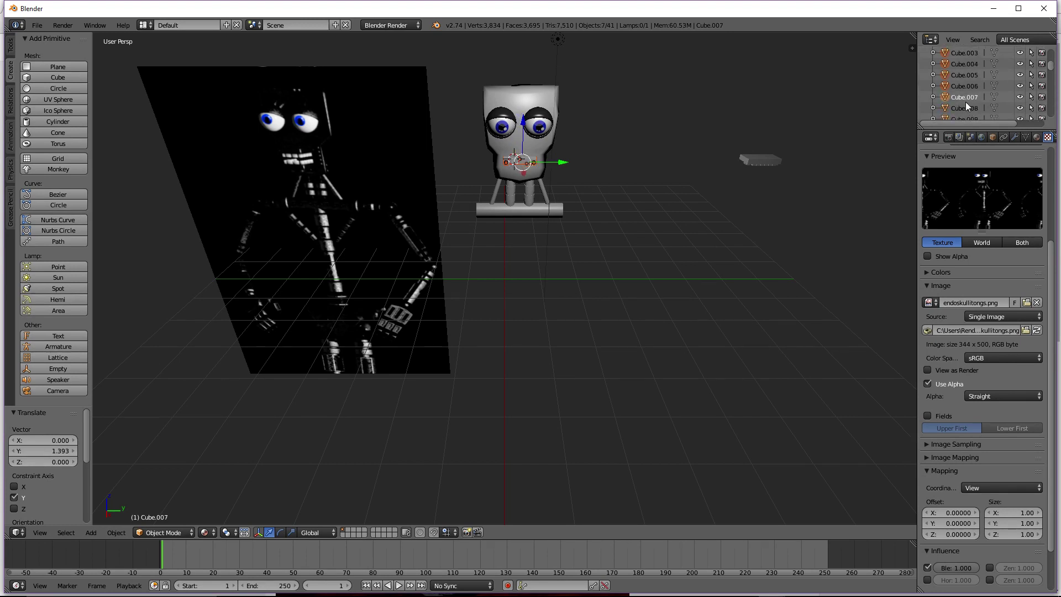
ctrl+click(967, 108)
scroll(967, 109, down, 2)
ctrl+click(965, 99)
ctrl+click(965, 110)
scroll(965, 110, down, 2)
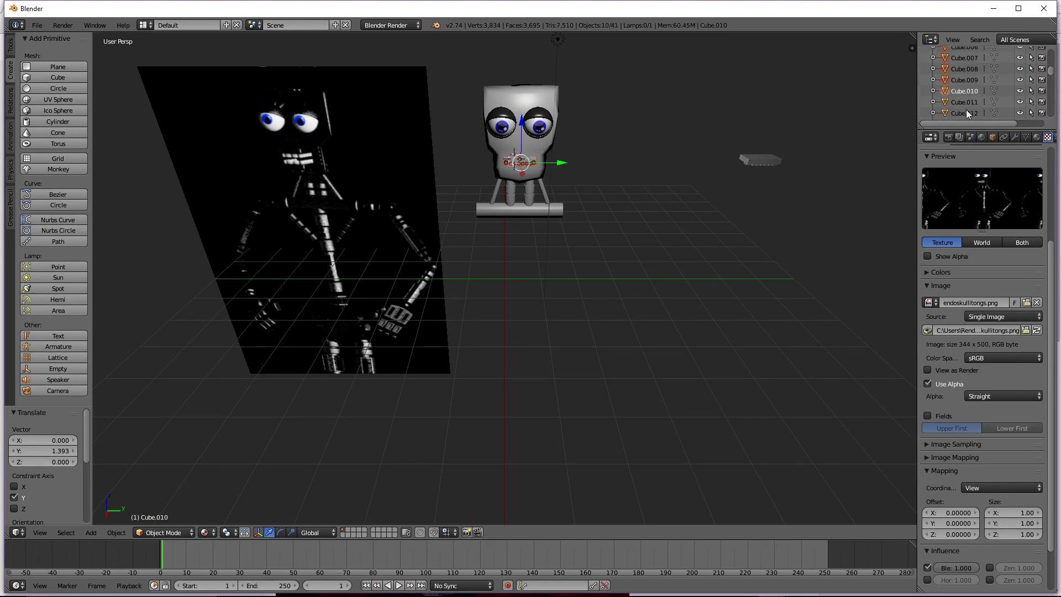
ctrl+click(965, 103)
ctrl+click(964, 111)
scroll(964, 111, down, 2)
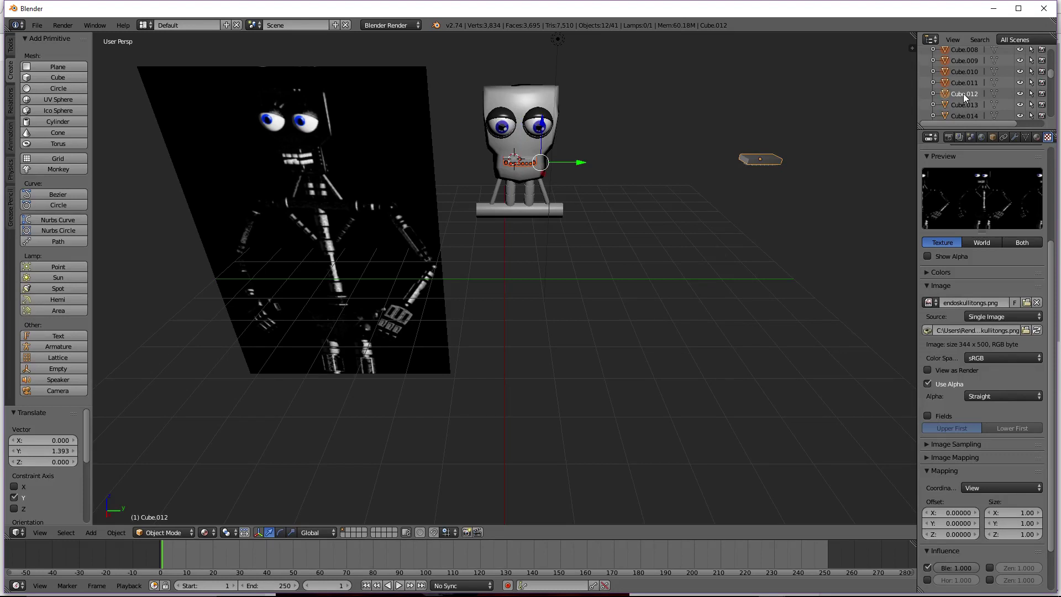
ctrl+click(962, 94)
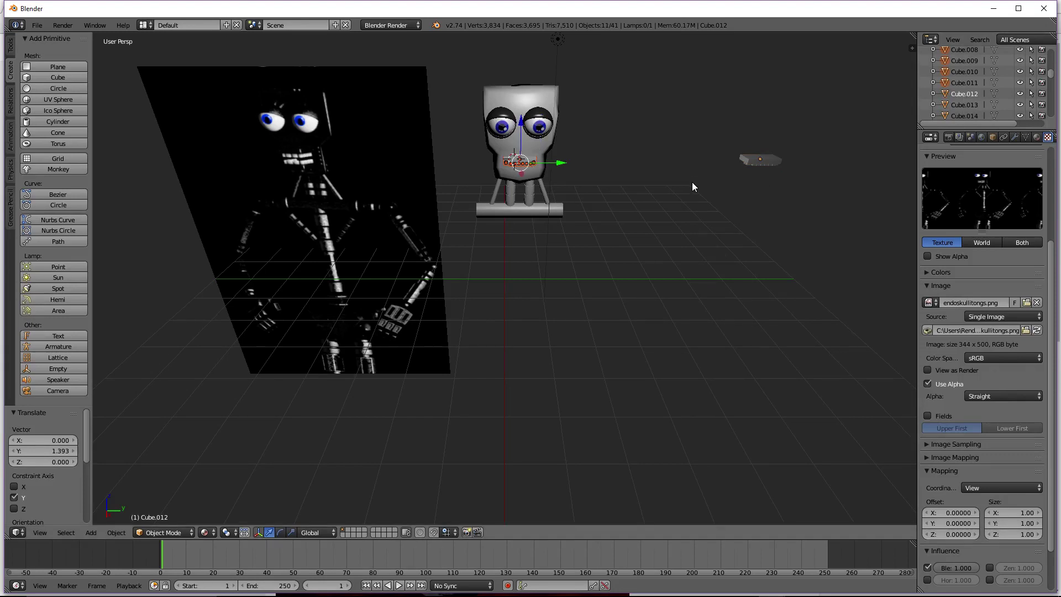
Try moving the selected mouth objects along the Y axis, and undo the move
key(g)
key(y)
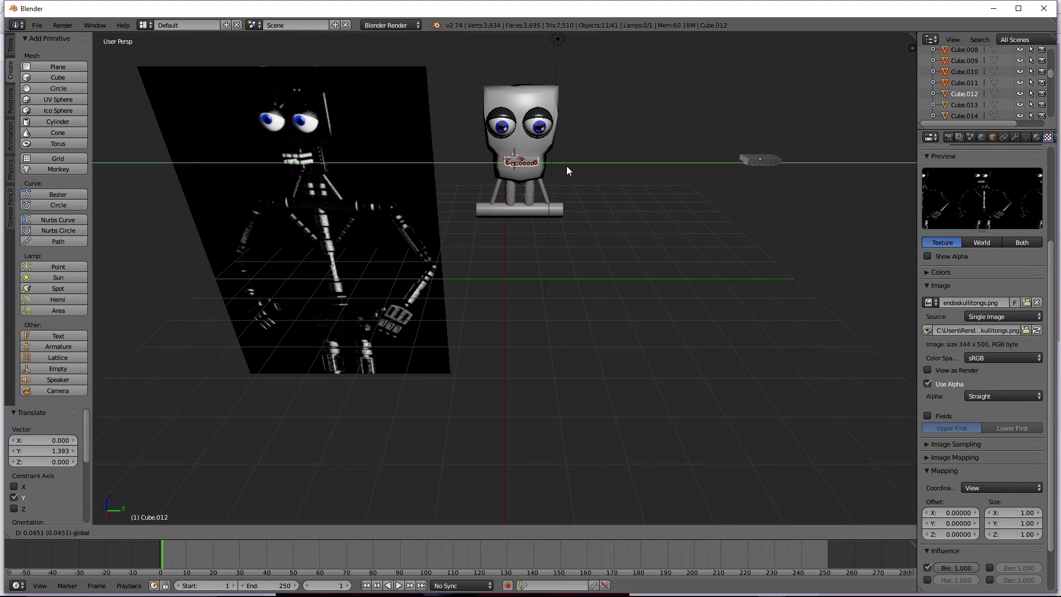
click(613, 174)
key(ctrl+z)
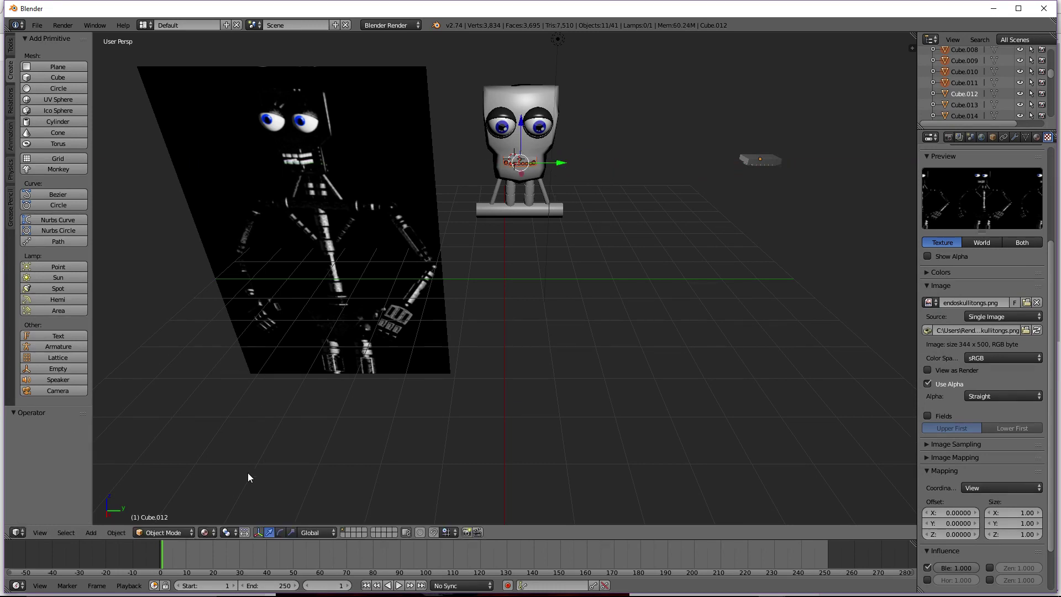
Try to join the selected mouth objects into one mesh
click(116, 532)
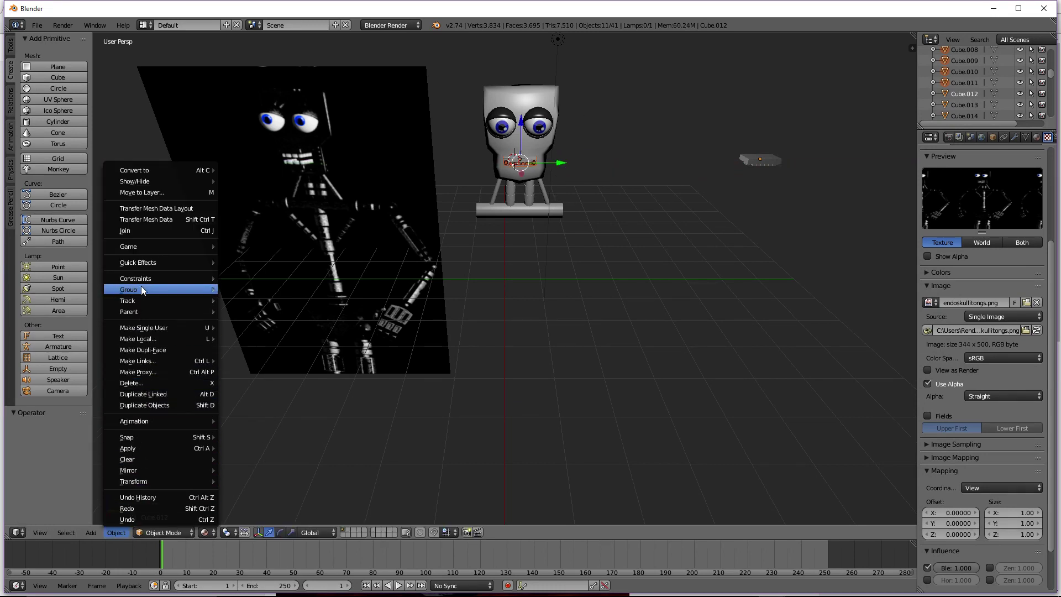
click(148, 232)
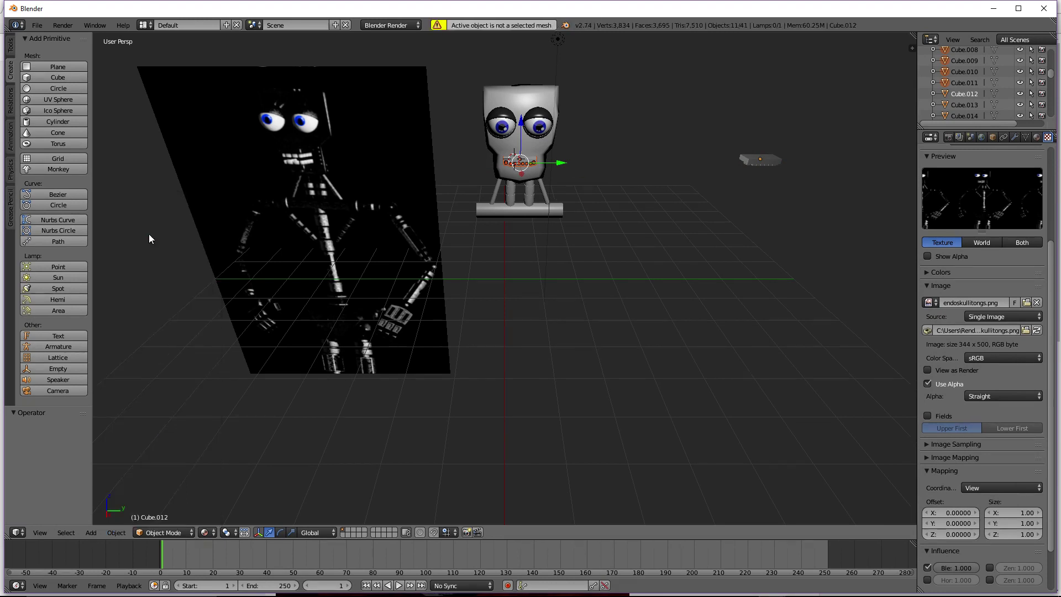
Reselect the mouth objects Cube.001 through Cube.012 together, and clear the whole selection
right_click(522, 161)
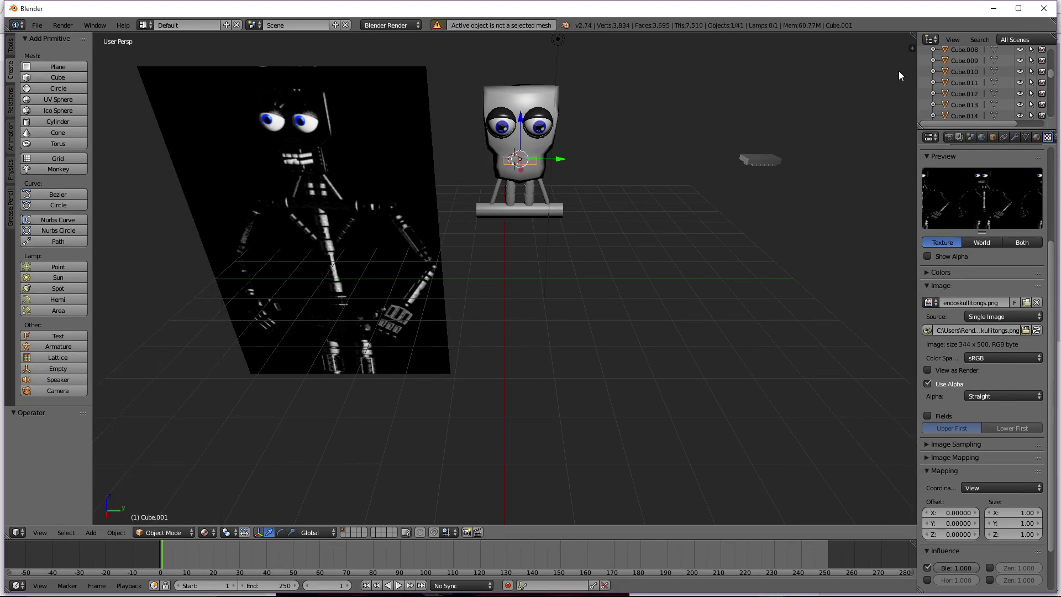
scroll(960, 68, up, 2)
scroll(960, 68, up, 3)
shift+click(963, 78)
shift+click(963, 99)
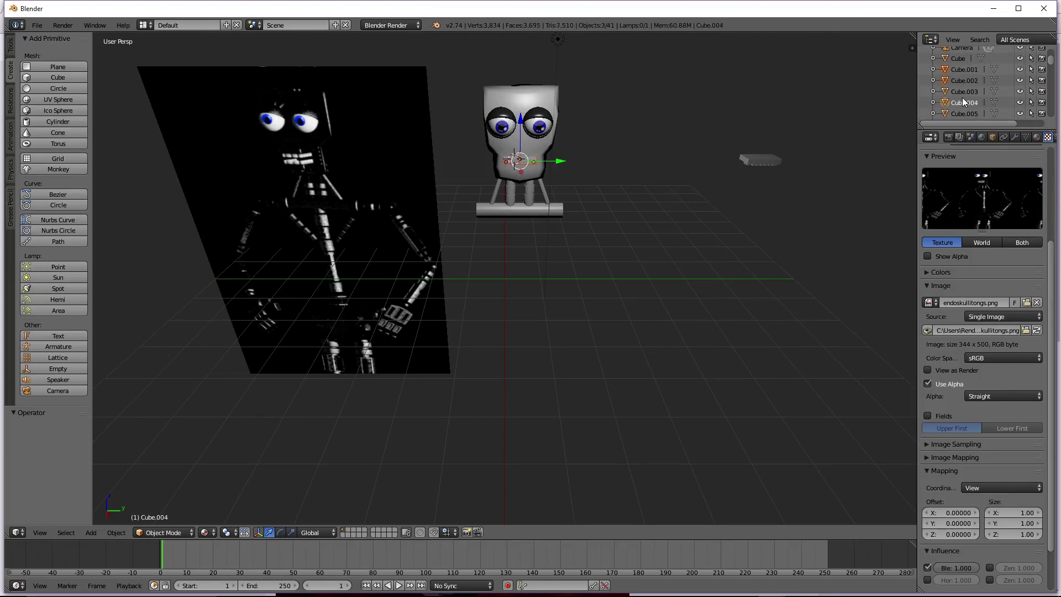
shift+click(966, 92)
ctrl+click(966, 104)
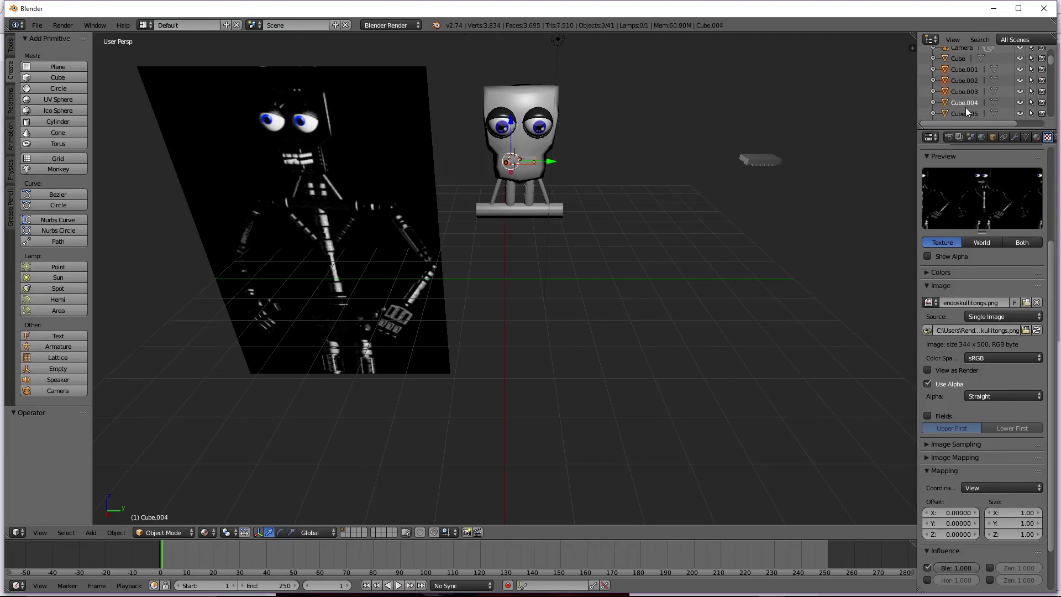
click(993, 102)
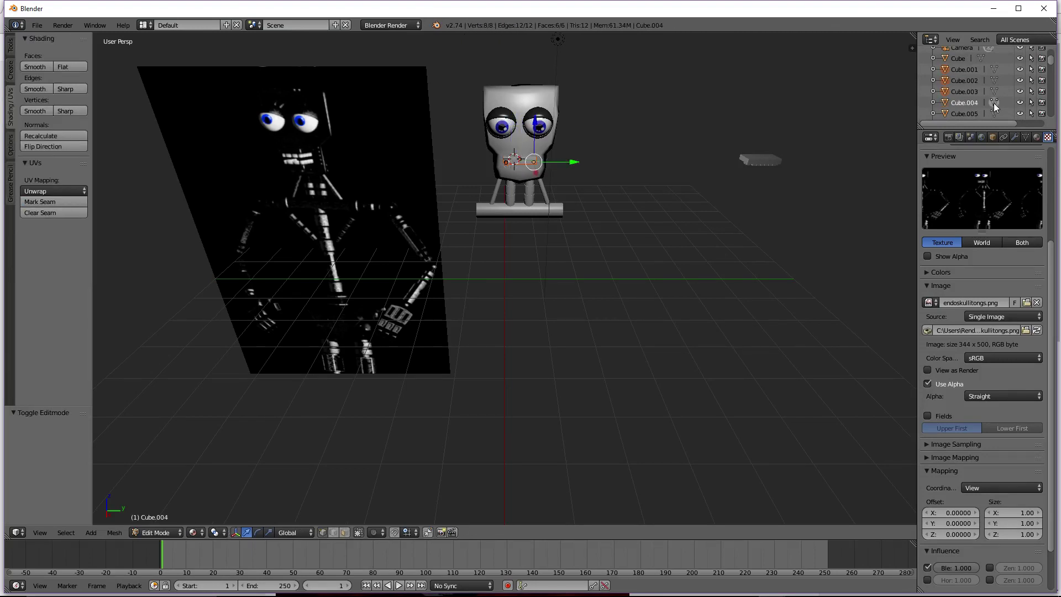
click(993, 103)
scroll(962, 101, down, 2)
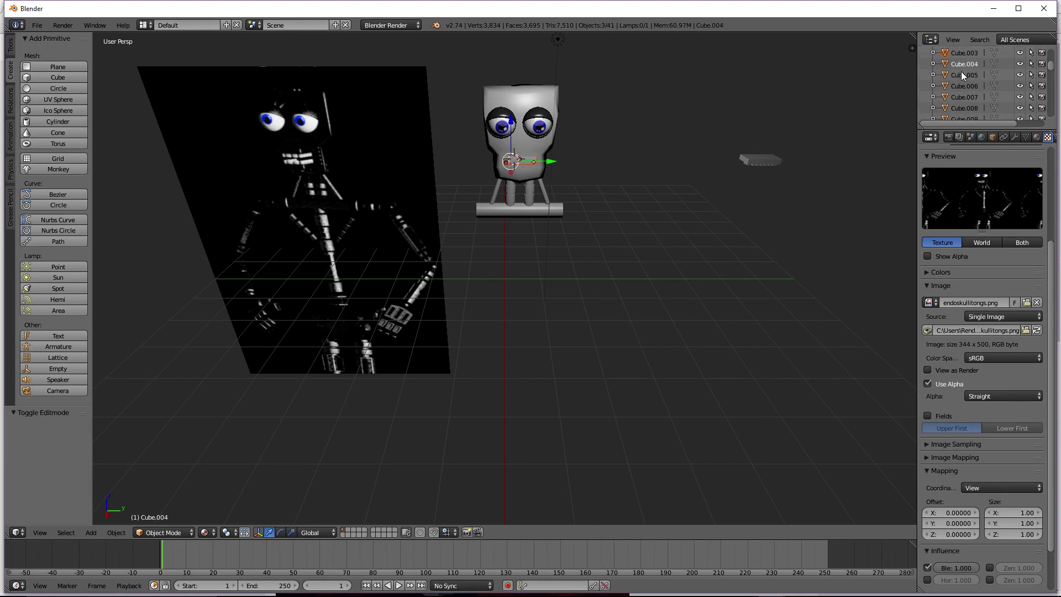
ctrl+click(960, 72)
ctrl+click(963, 85)
ctrl+click(962, 94)
ctrl+click(963, 108)
scroll(964, 107, down, 2)
ctrl+click(962, 80)
ctrl+click(963, 90)
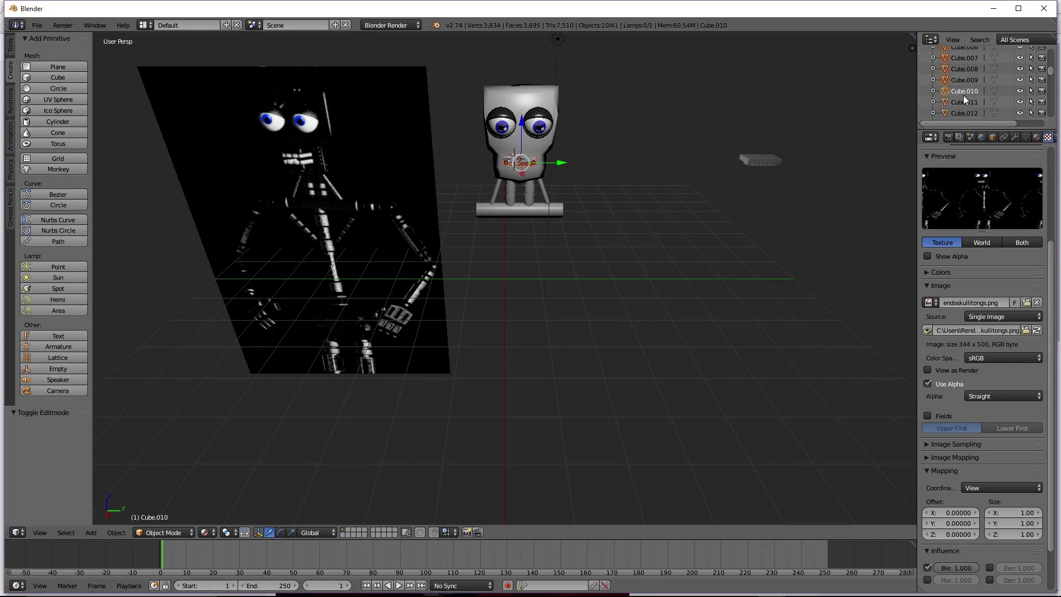
ctrl+click(962, 102)
ctrl+click(961, 110)
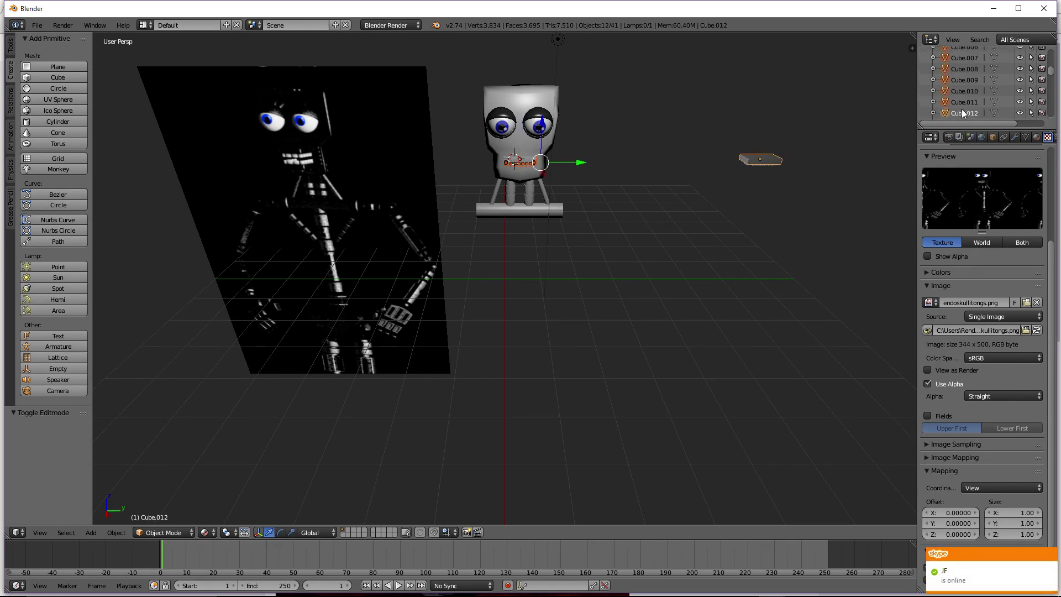
scroll(533, 186, up, 1)
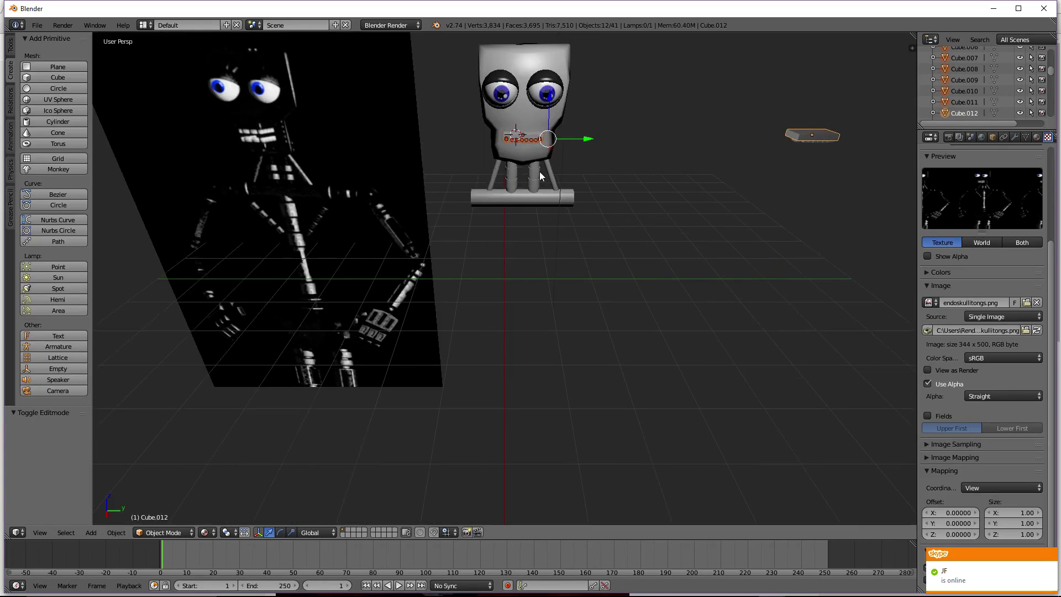
key(a)
Give the mouth block Cube.001 a new material named "mouth texture placeholder 1"
right_click(530, 137)
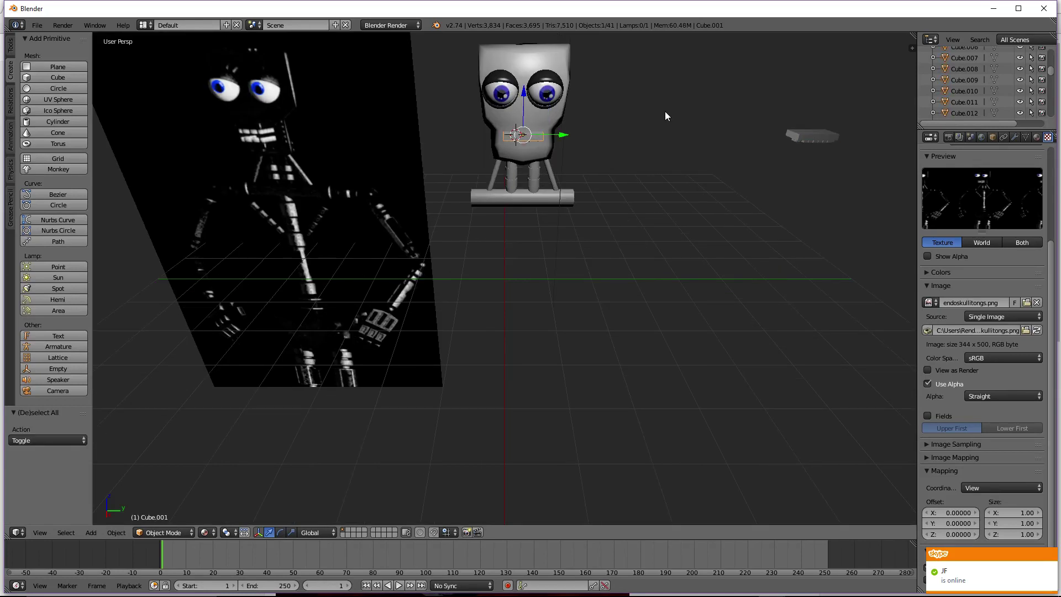
click(1037, 137)
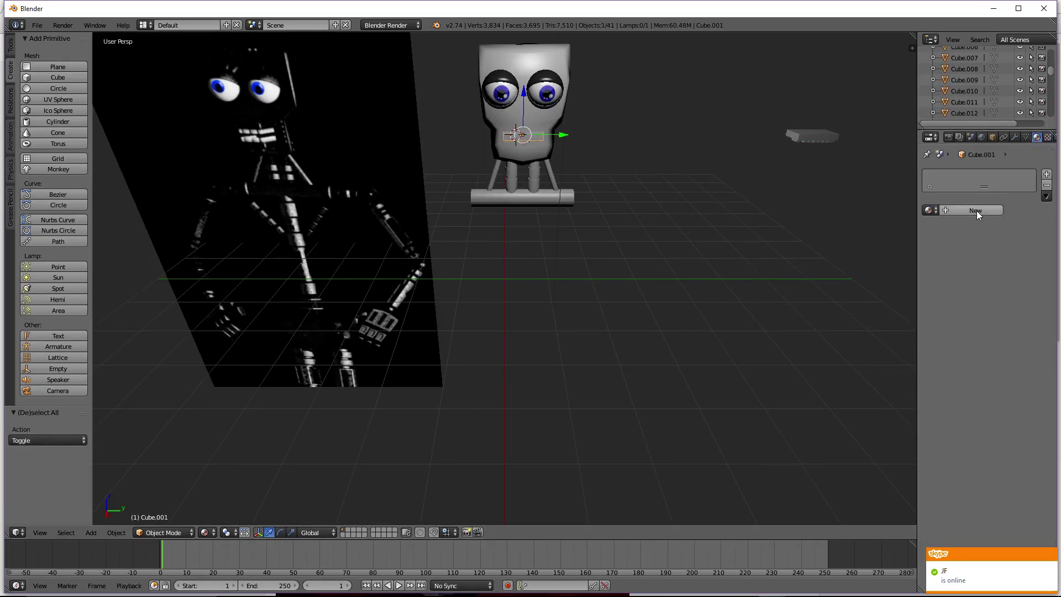
click(976, 211)
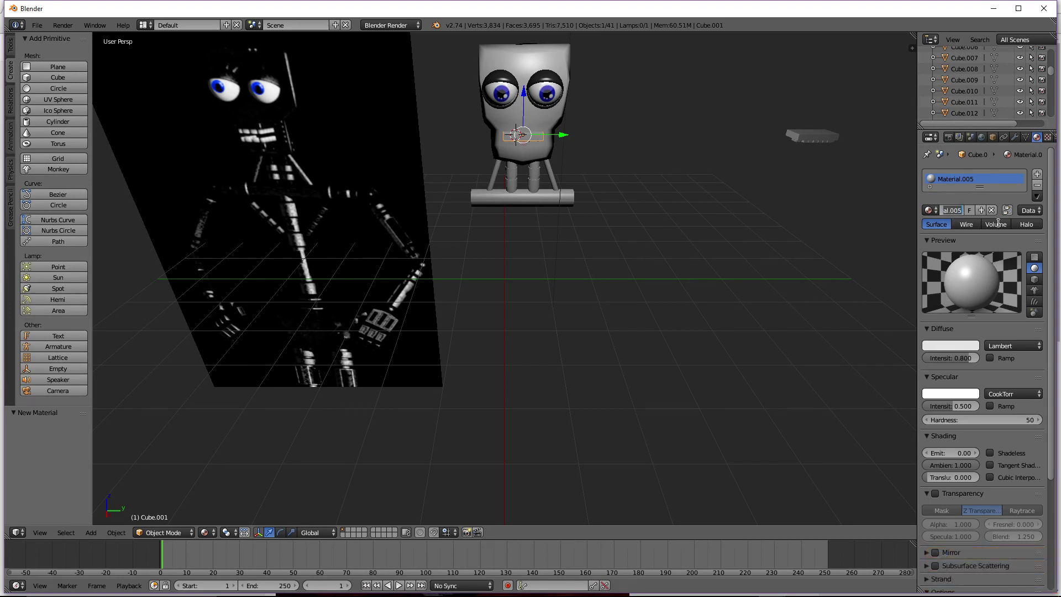
text(mouth)
text( the plac)
text(eh)
text(older)
text( 1)
key(Return)
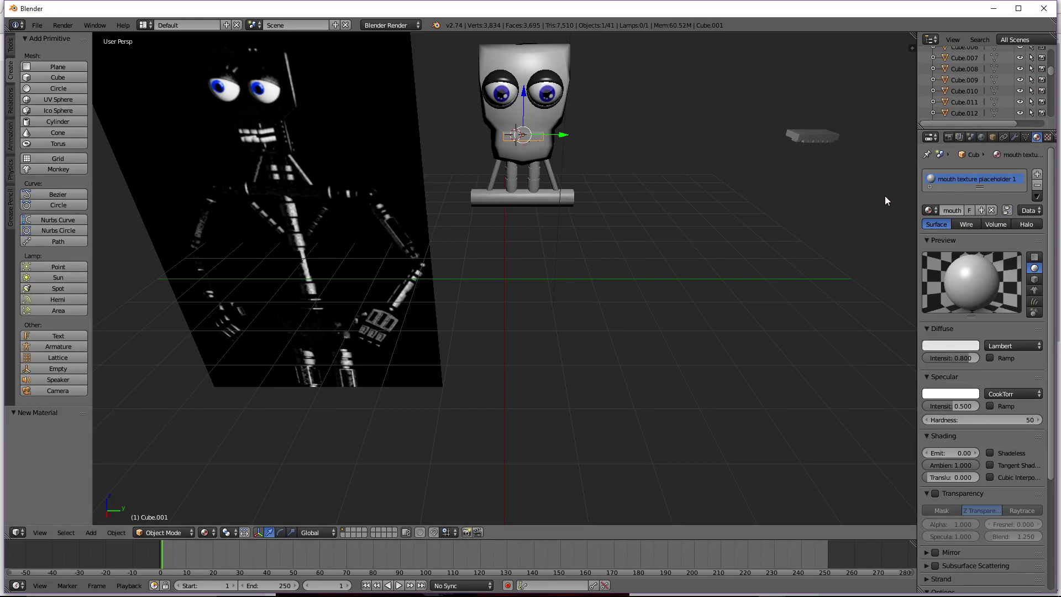
Give the tooth Cube.006 its own single-user copy of the material "mouth texture placeholder 1"
right_click(528, 142)
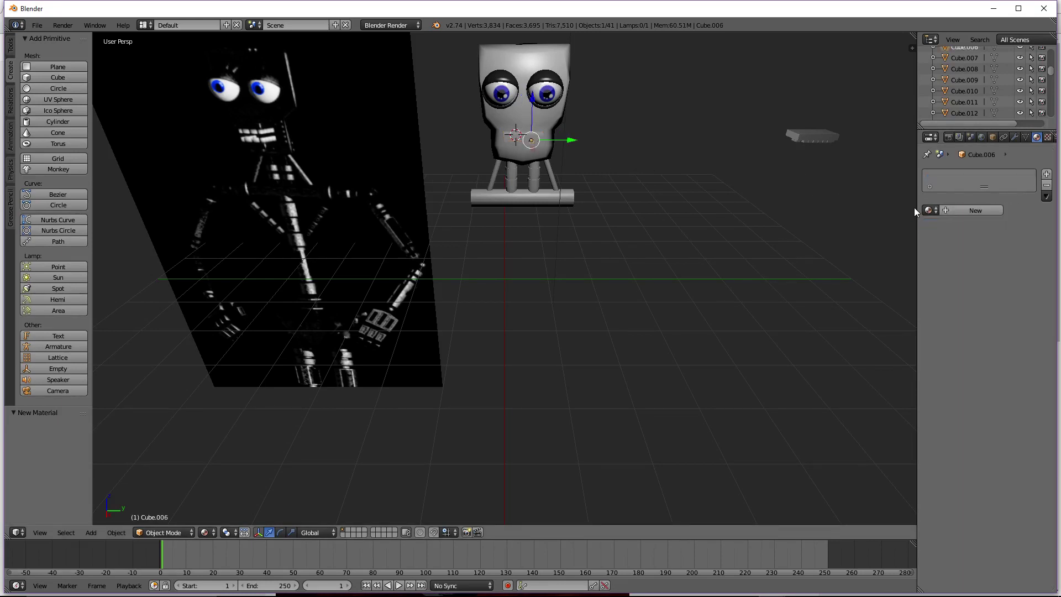
click(947, 210)
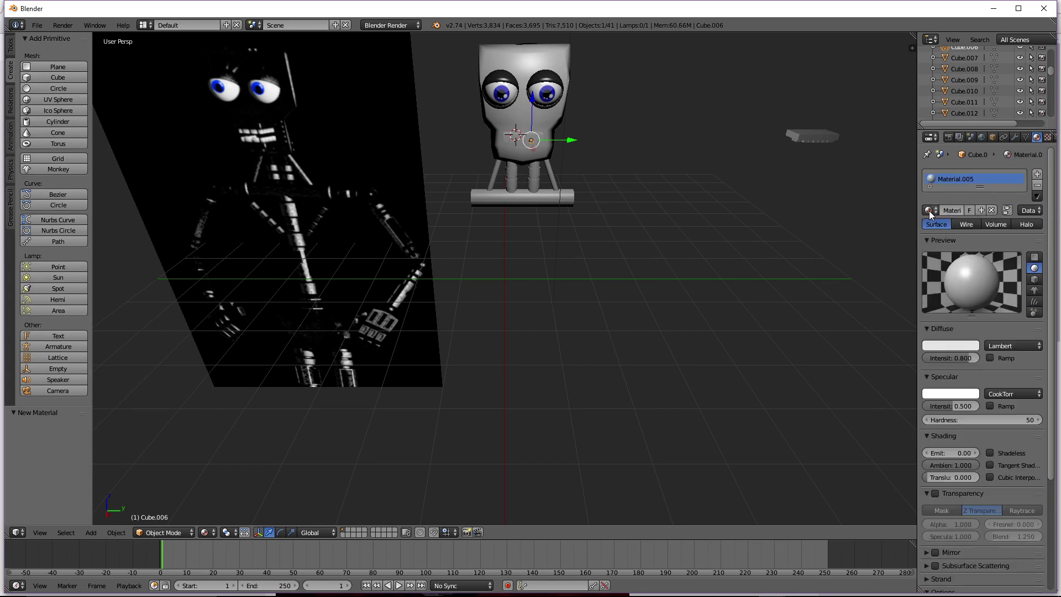
click(930, 210)
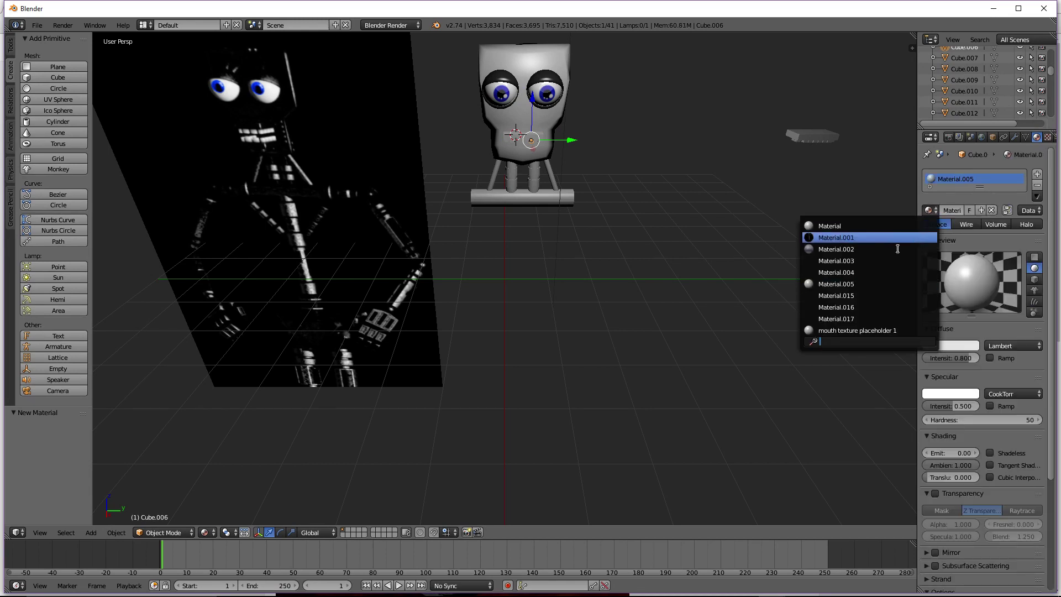
click(862, 330)
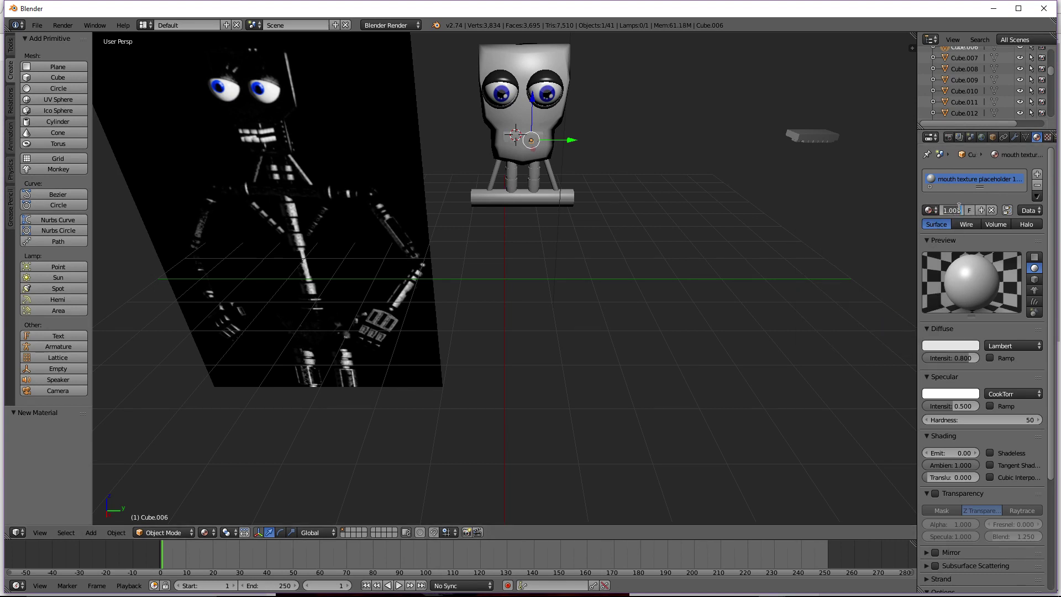
key(Return)
right_click(992, 182)
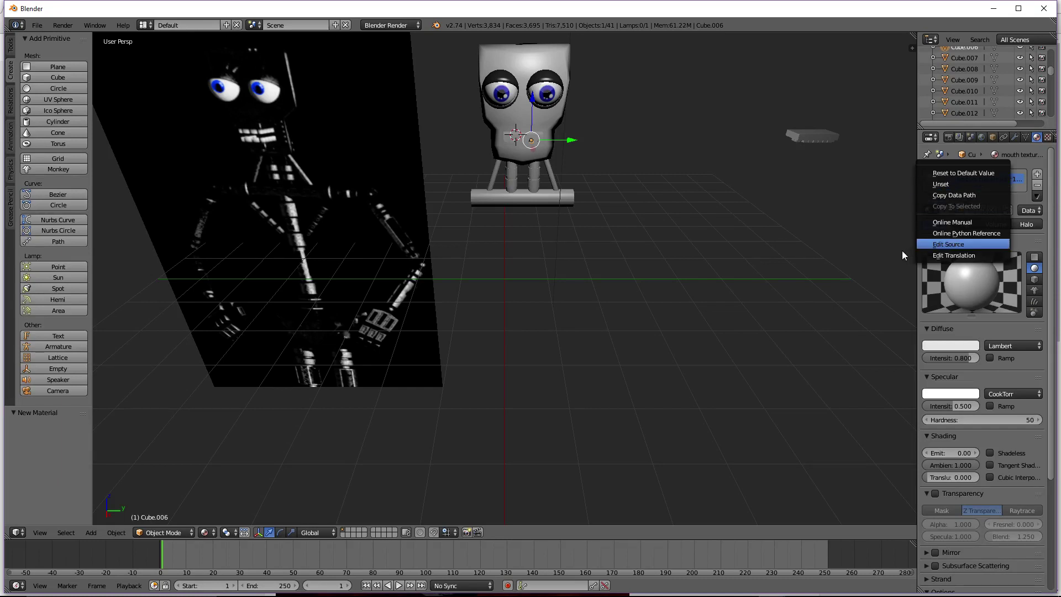
right_click(952, 177)
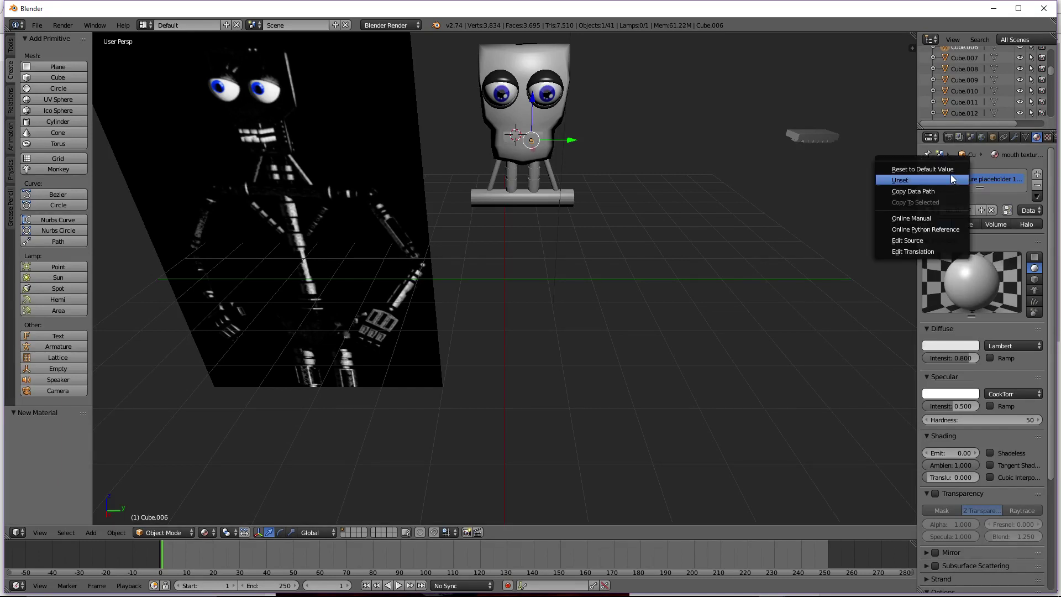
click(929, 210)
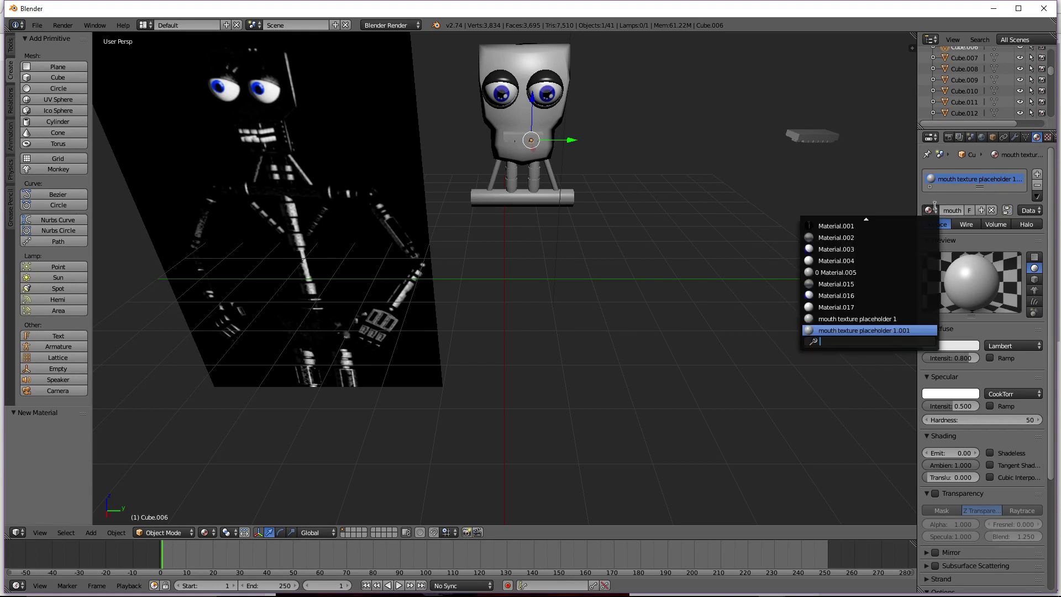
click(873, 330)
Rename the material of Cube.006 to "mouth texture placeholder 2"
click(959, 214)
key(ctrl+c)
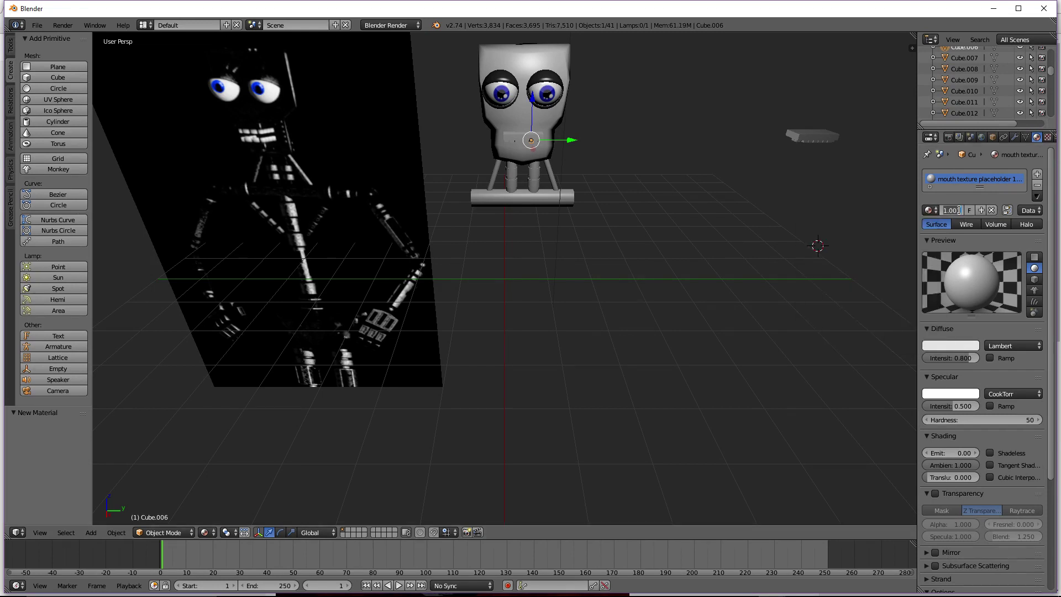
key(BackSpace)
key(ctrl+v)
key(Return)
click(960, 210)
key(End)
text(2)
key(Return)
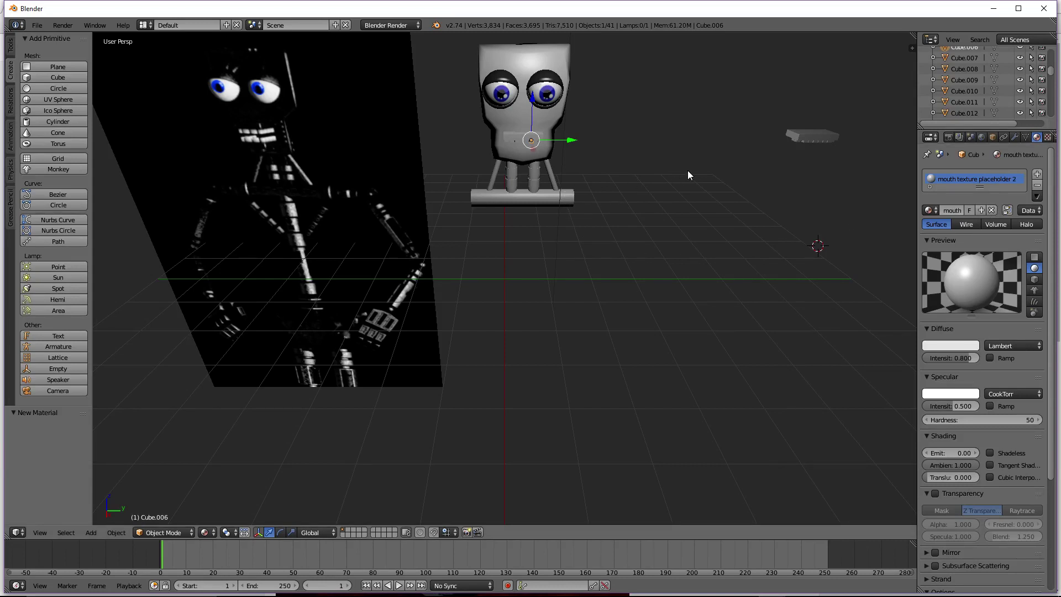
Assign the existing material "mouth texture placeholder 2" to the tooth Cube.002
scroll(635, 145, up, 1)
scroll(943, 78, up, 1)
scroll(965, 76, up, 3)
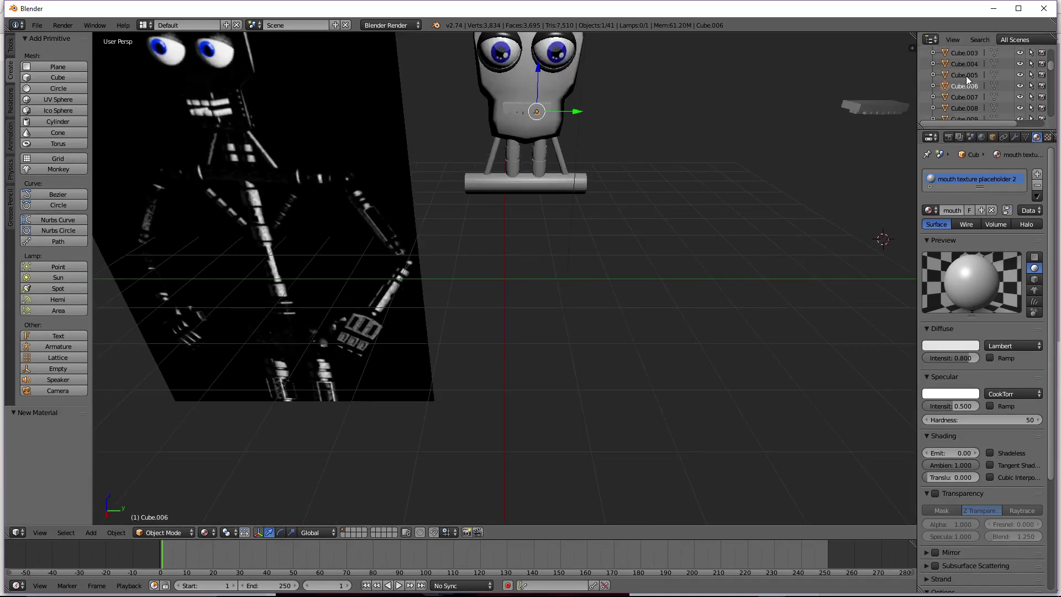
click(965, 62)
click(928, 210)
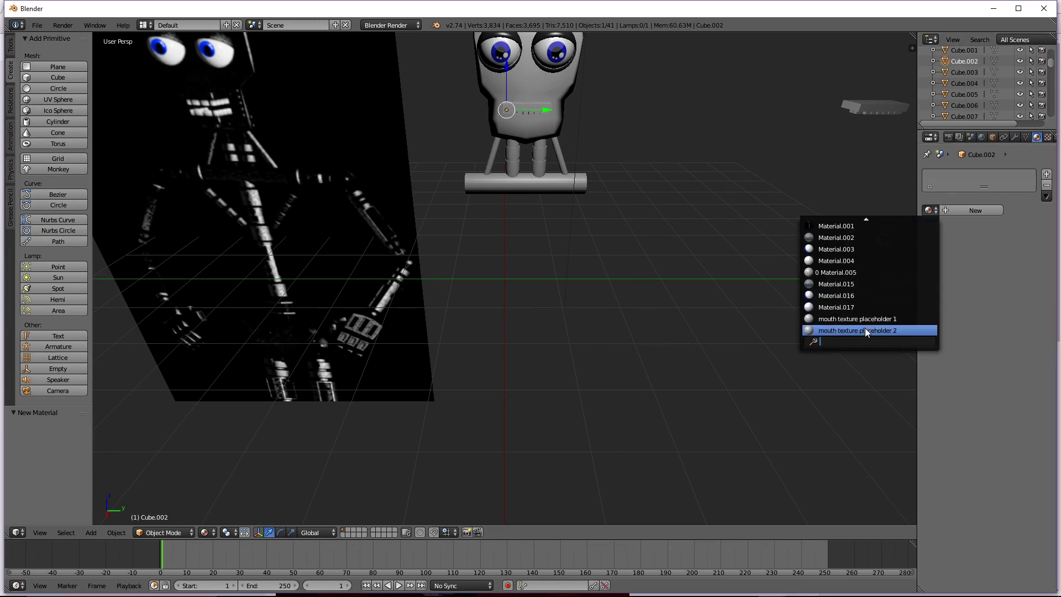
click(863, 319)
Assign the existing material "mouth texture placeholder 2" to the tooth Cube.003
scroll(955, 77, up, 1)
click(960, 69)
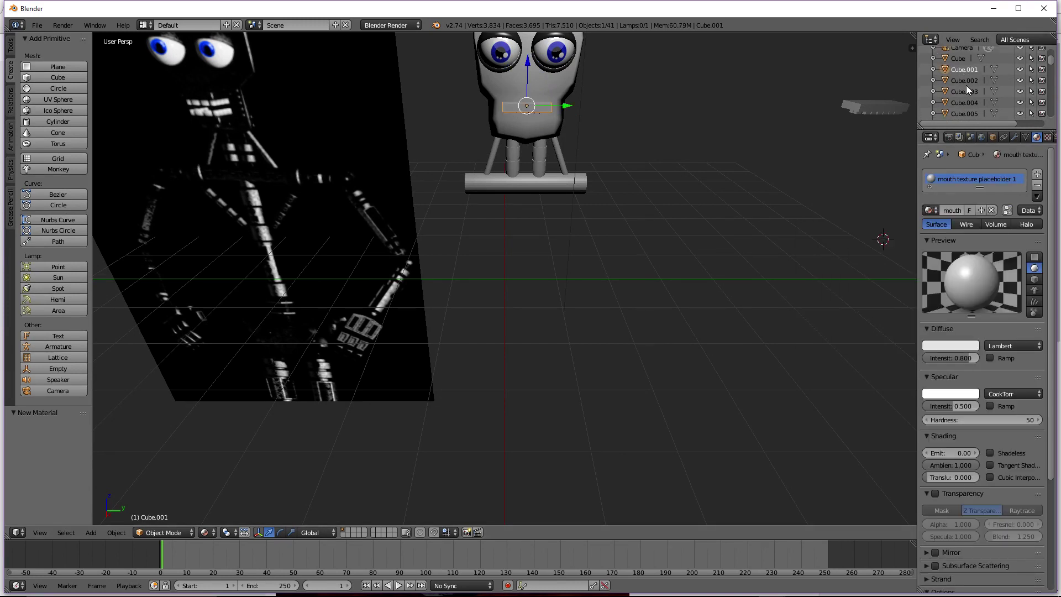
click(966, 87)
click(928, 210)
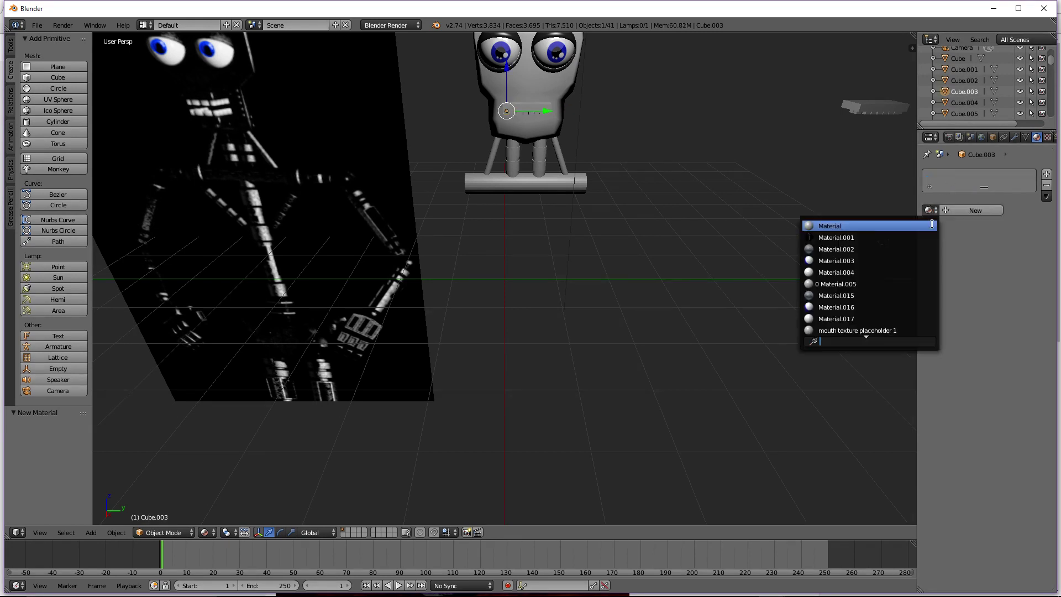
scroll(864, 296, down, 1)
click(862, 329)
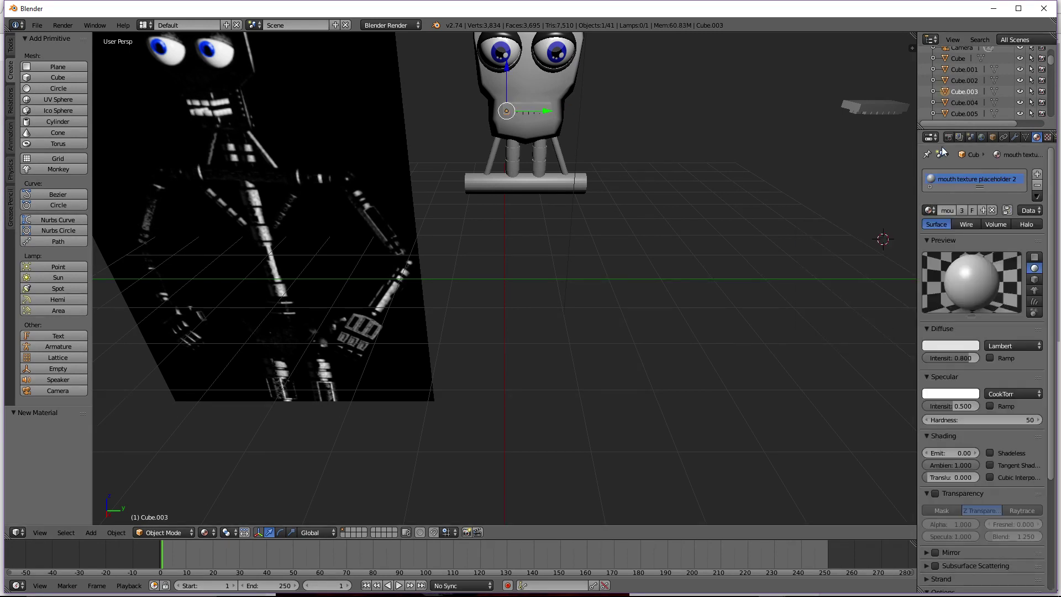
Assign the existing material "mouth texture placeholder 2" to the teeth Cube.004 and Cube.005
click(966, 102)
click(928, 211)
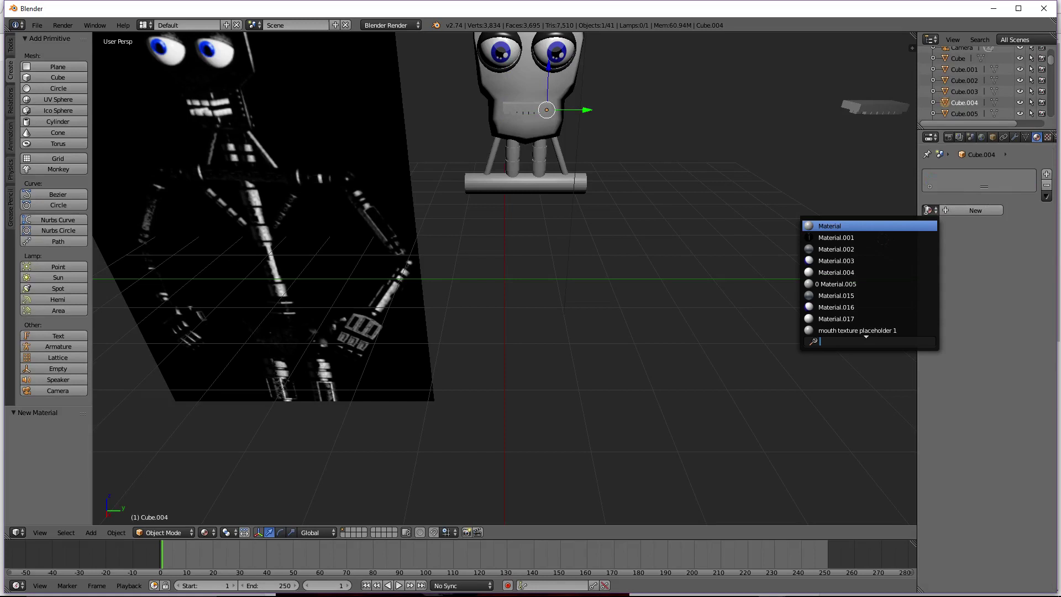
scroll(890, 319, down, 1)
click(889, 331)
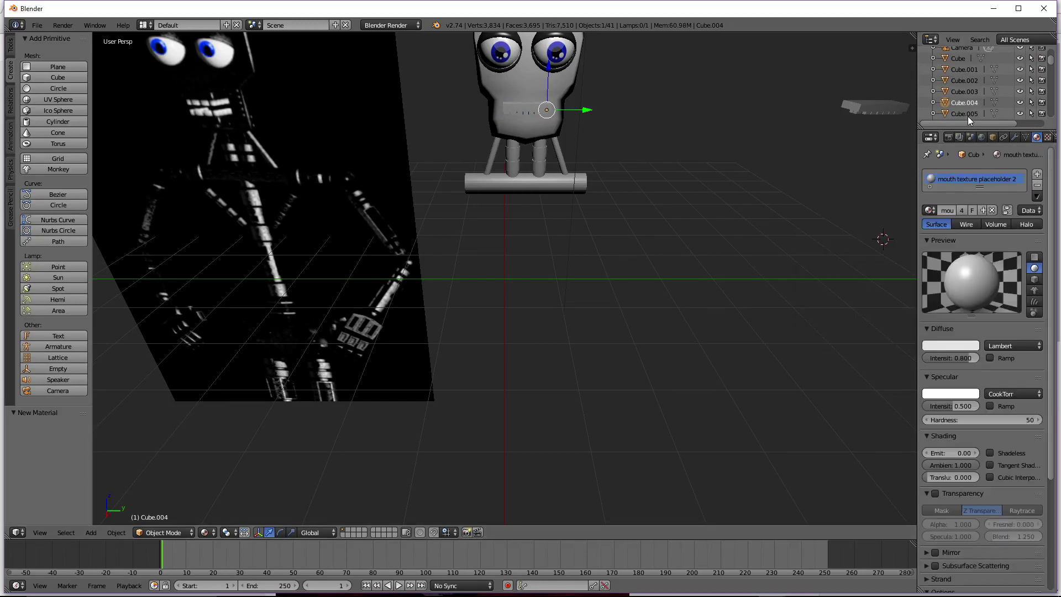
click(967, 116)
click(931, 211)
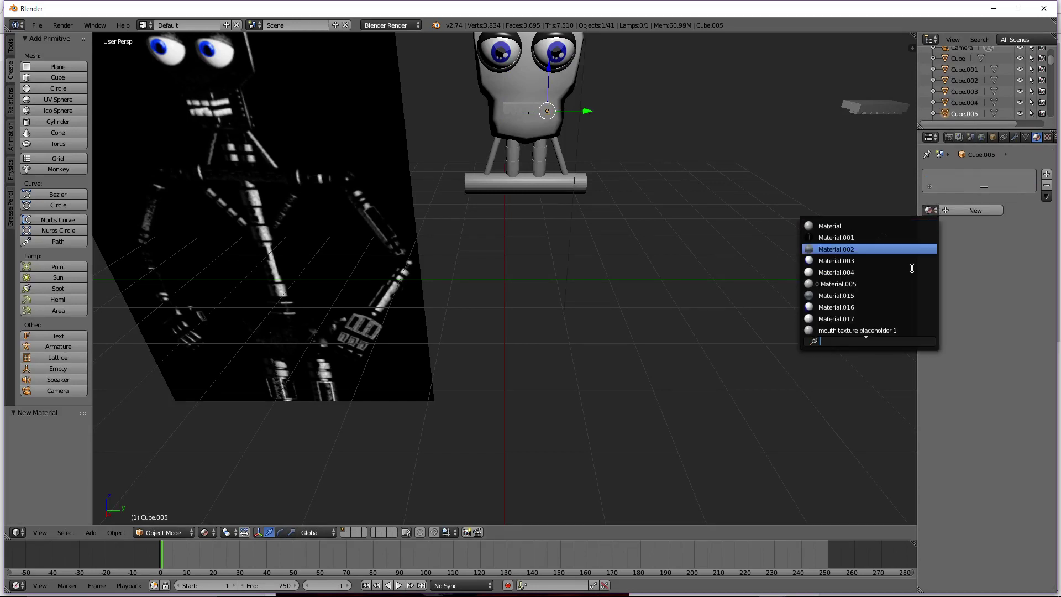
scroll(894, 320, down, 1)
click(890, 330)
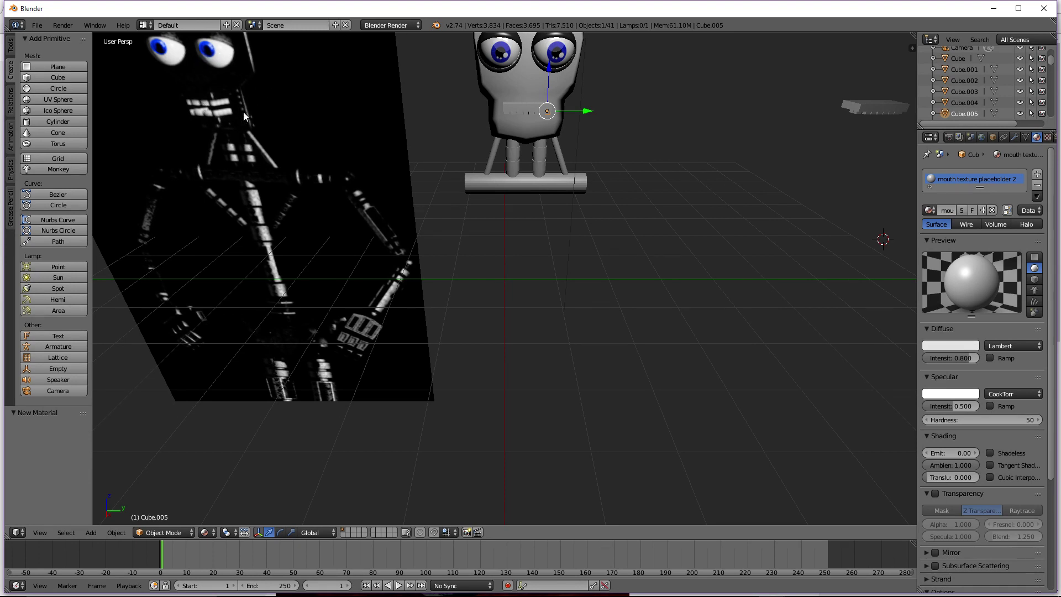
Assign the existing material "mouth texture placeholder 2" to the tooth Cube.007
scroll(242, 98, down, 1)
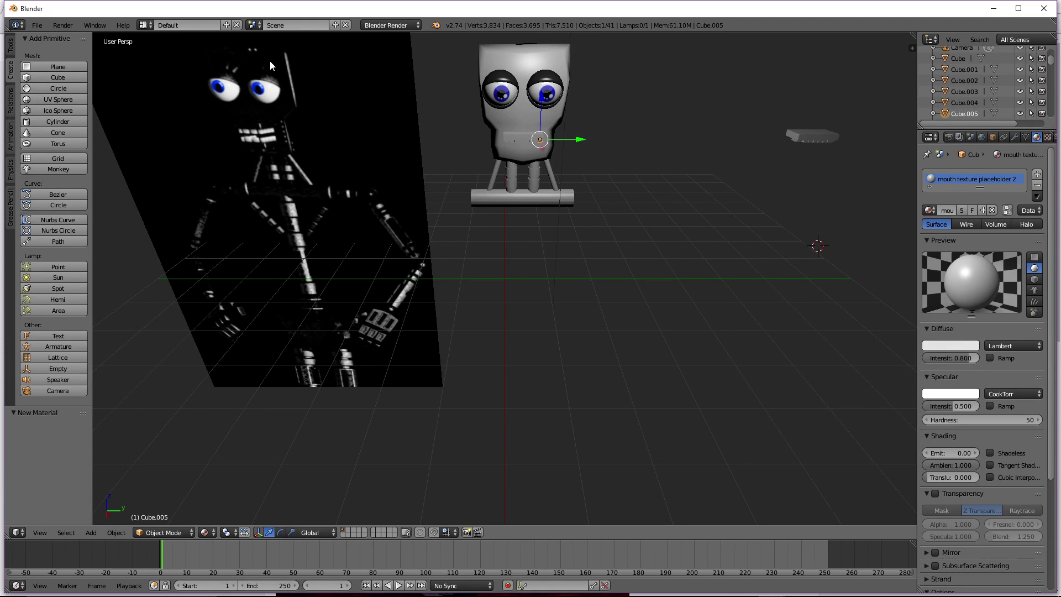
scroll(992, 114, down, 2)
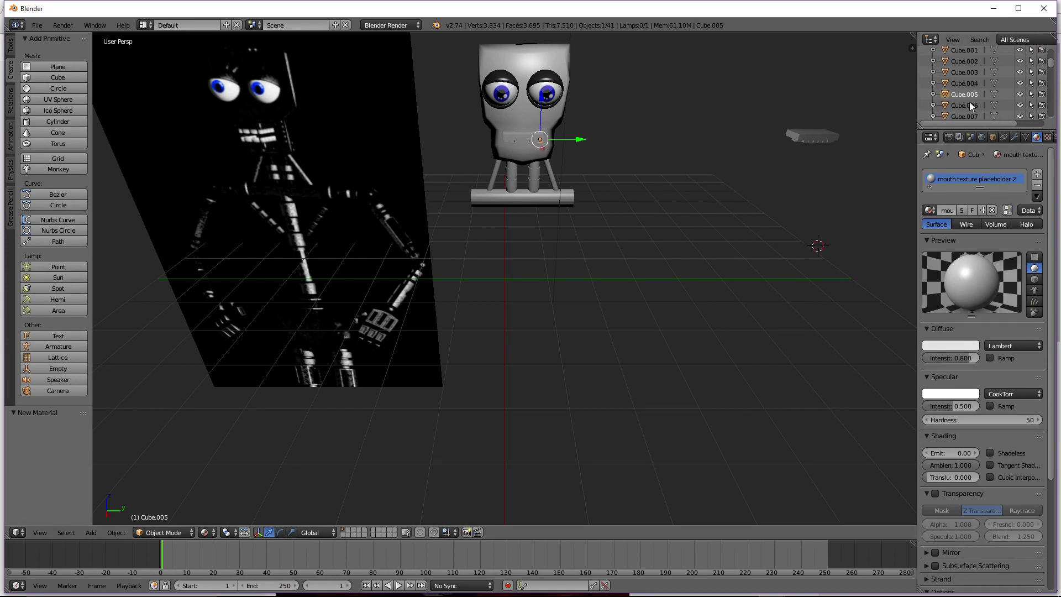
click(969, 104)
click(966, 72)
click(966, 81)
scroll(967, 82, down, 2)
click(967, 87)
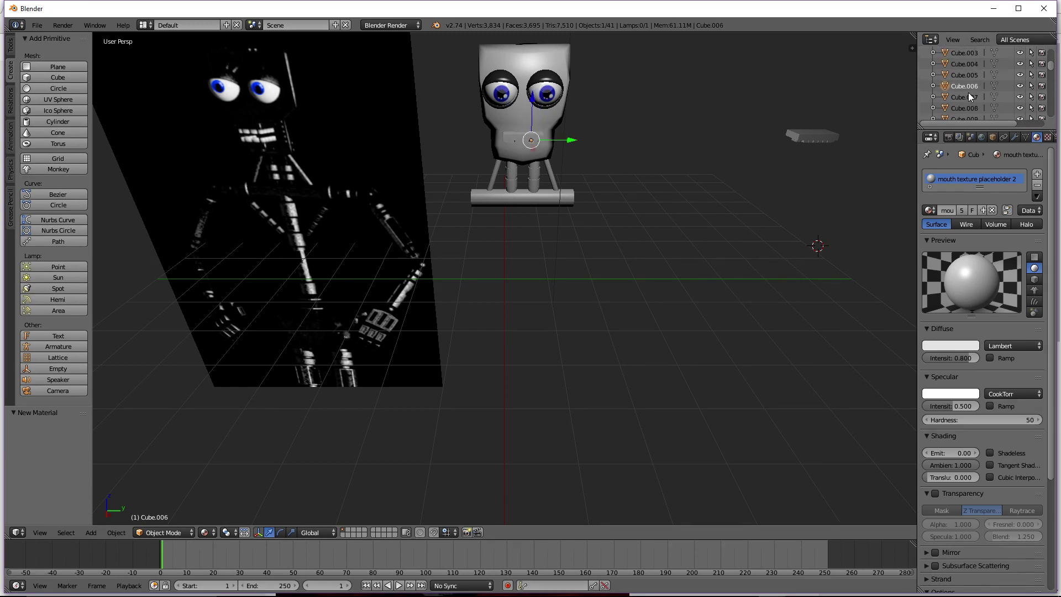
click(964, 97)
click(929, 210)
scroll(882, 323, down, 2)
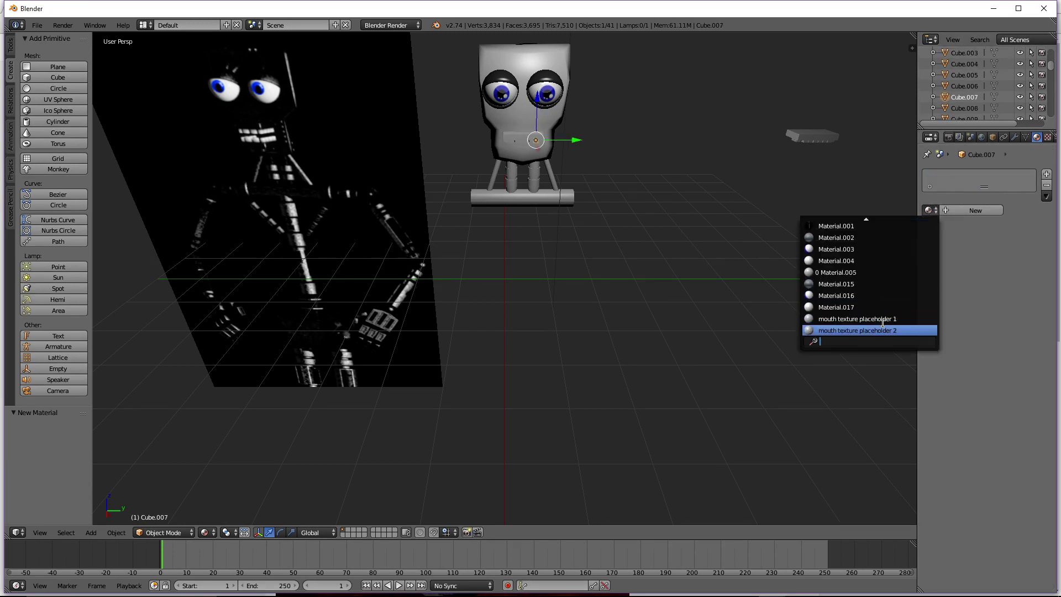
click(882, 326)
Assign the existing material "mouth texture placeholder 2" to the teeth Cube.008 and Cube.009
click(966, 108)
click(930, 210)
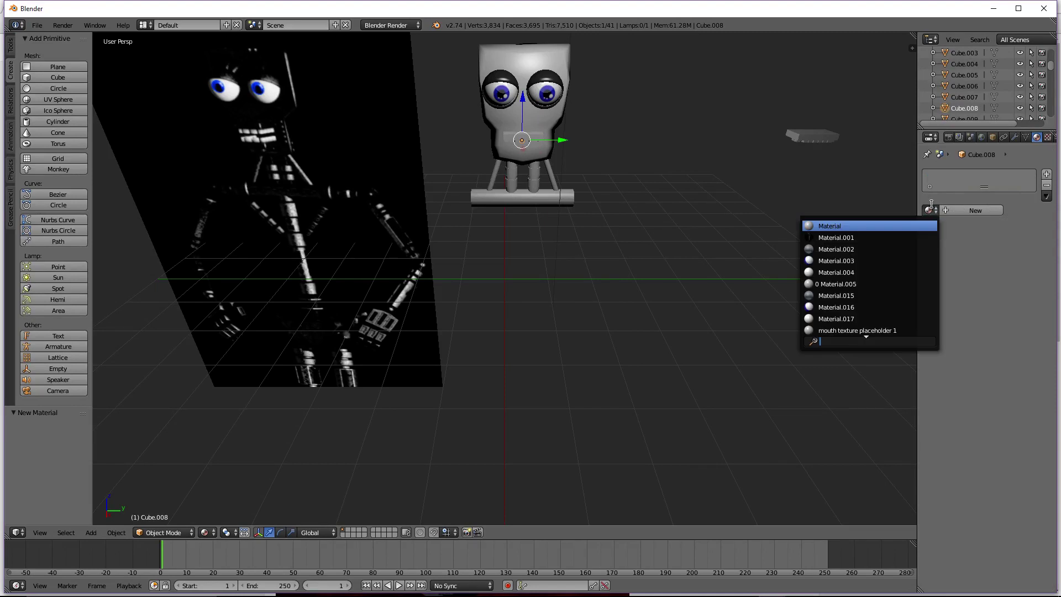
click(862, 330)
scroll(956, 85, down, 3)
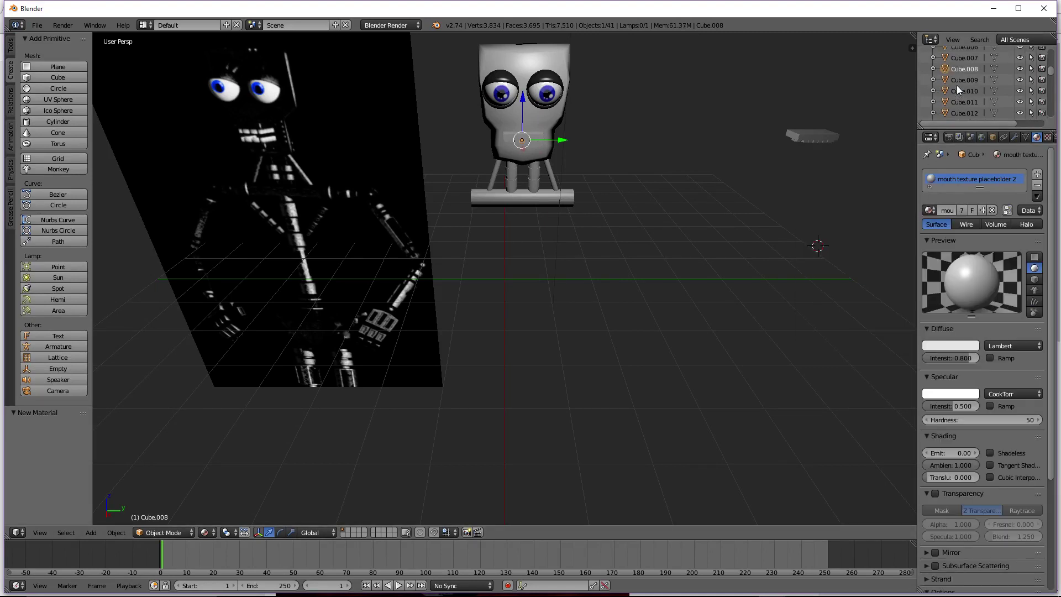
click(964, 80)
click(930, 210)
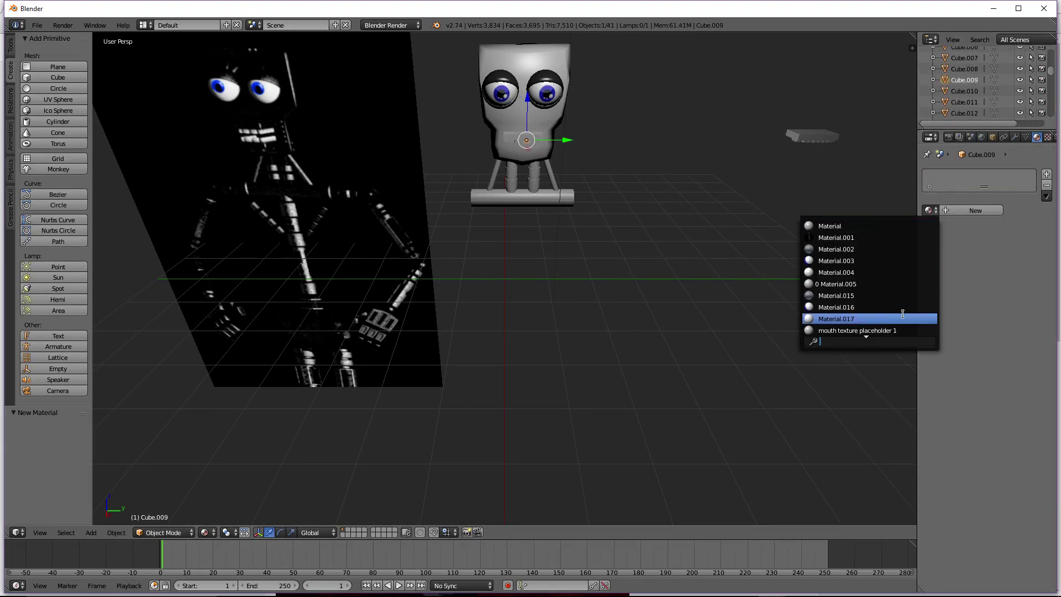
click(894, 330)
Assign the existing material "mouth texture placeholder 2" to the teeth Cube.010 and Cube.011
click(962, 91)
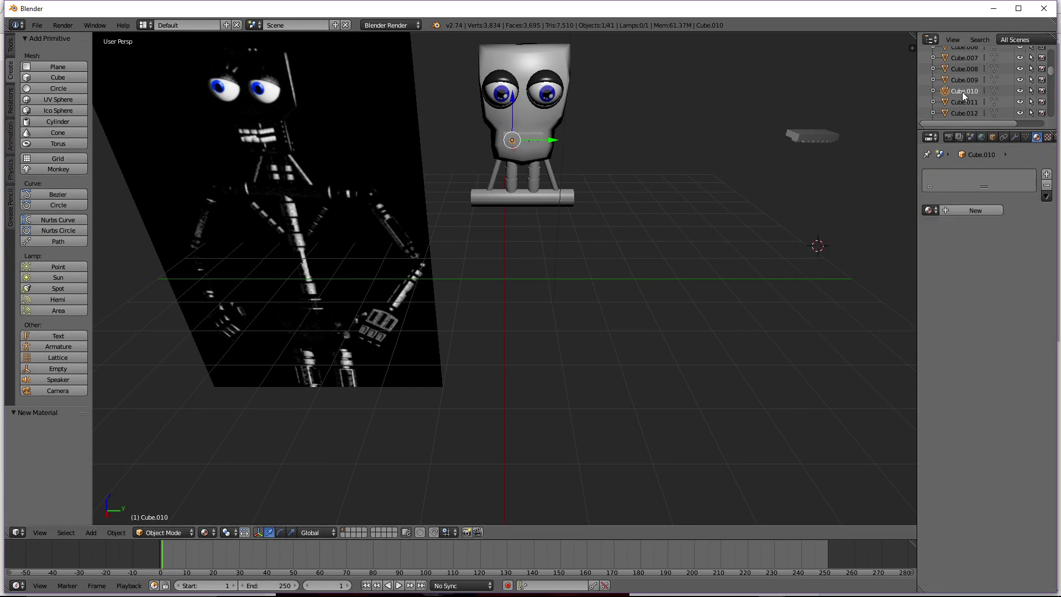
click(931, 211)
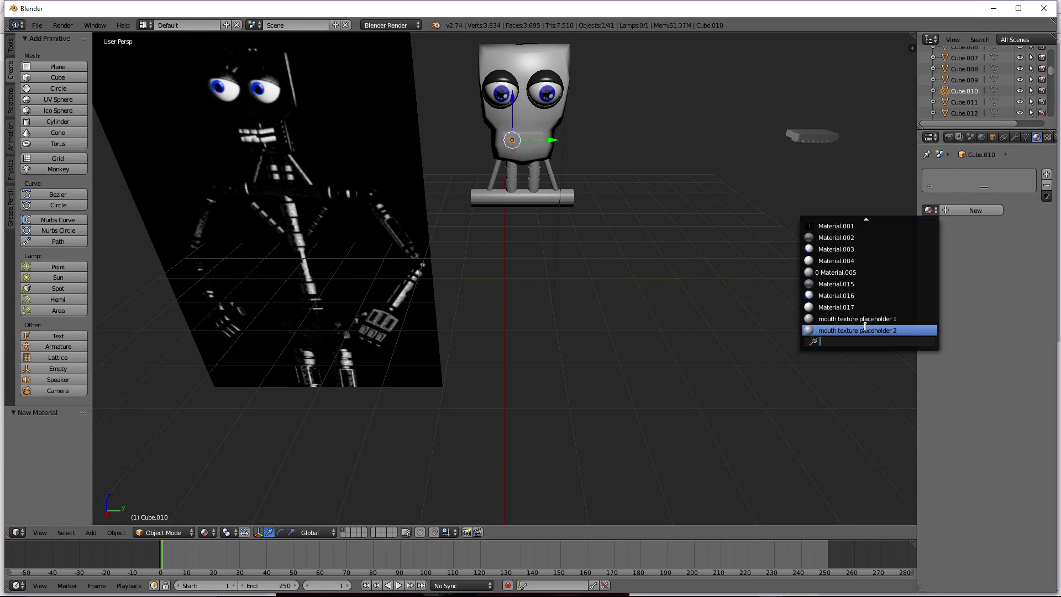
click(865, 330)
click(960, 101)
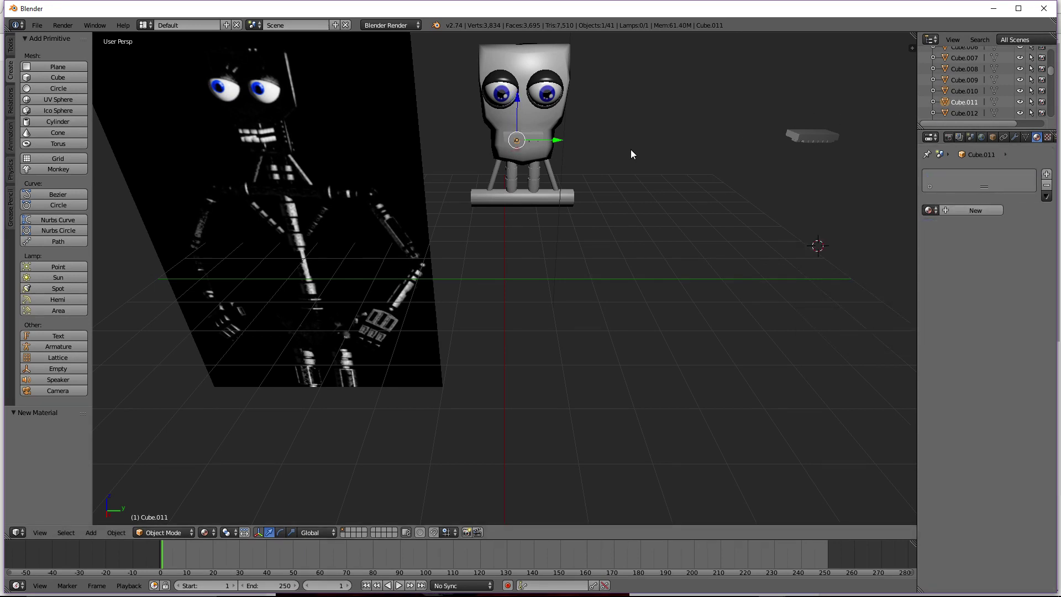
click(936, 209)
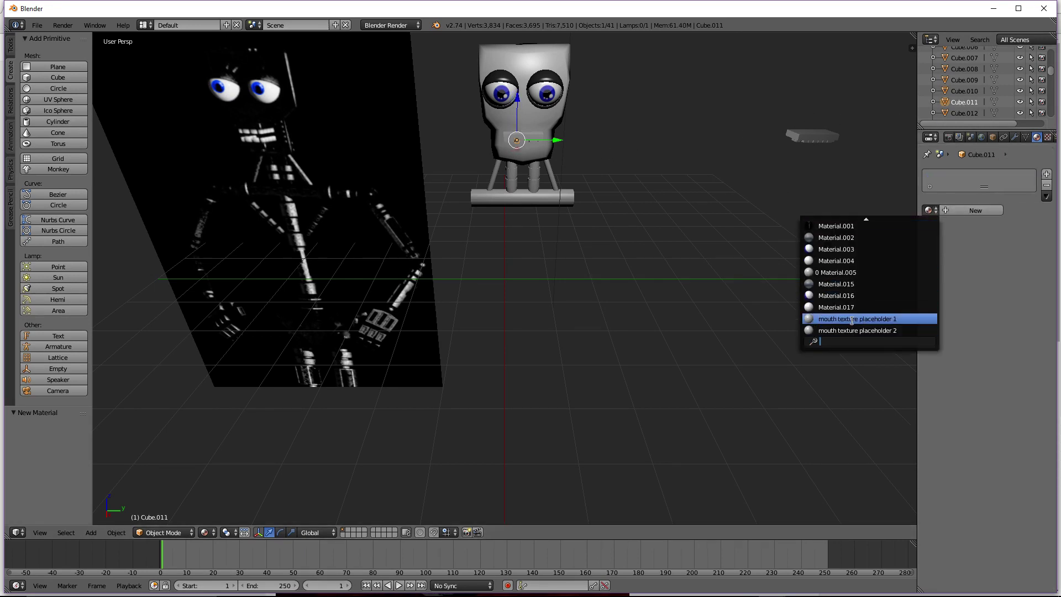
click(865, 330)
Try the material "mouth texture placeholder 1" on the head object Cube, and undo the assignment
click(964, 113)
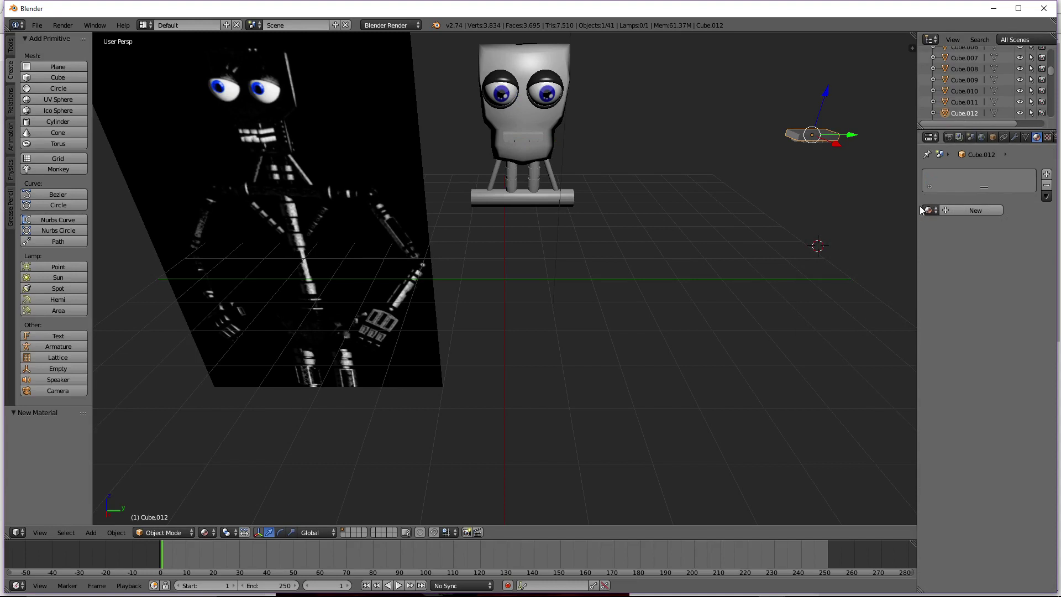
scroll(958, 85, up, 5)
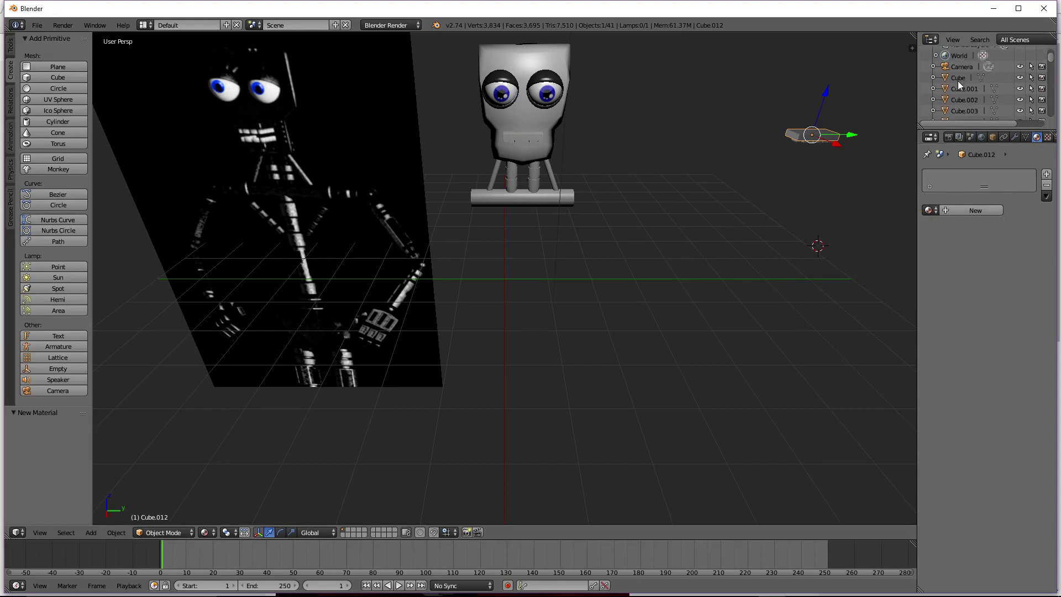
click(959, 78)
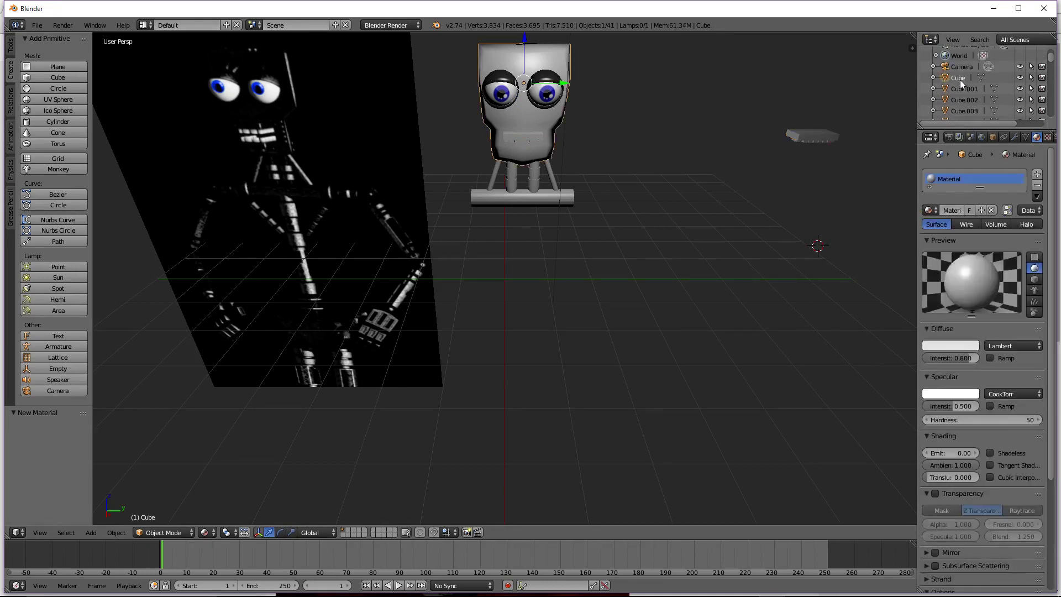
click(931, 209)
click(826, 330)
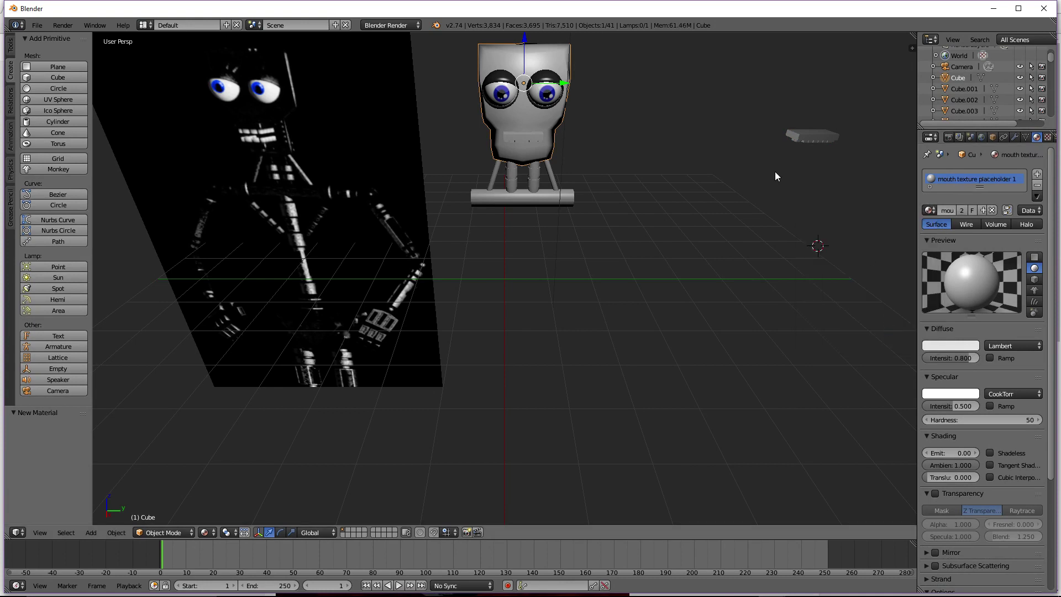
key(ctrl+z)
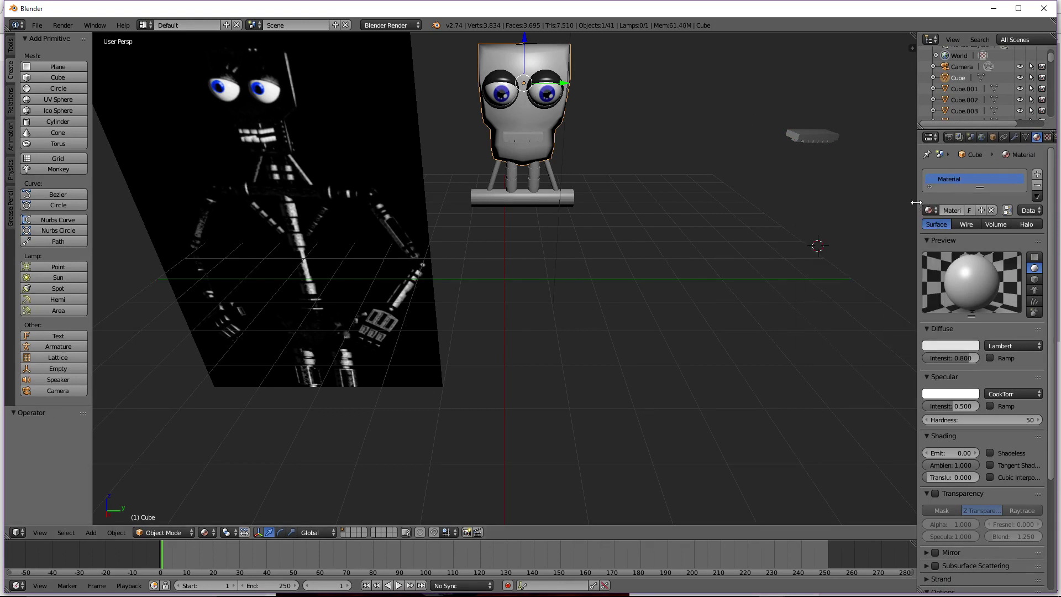
Check the materials assigned to the mouth block Cube.001 and the tooth Cube.006
right_click(523, 139)
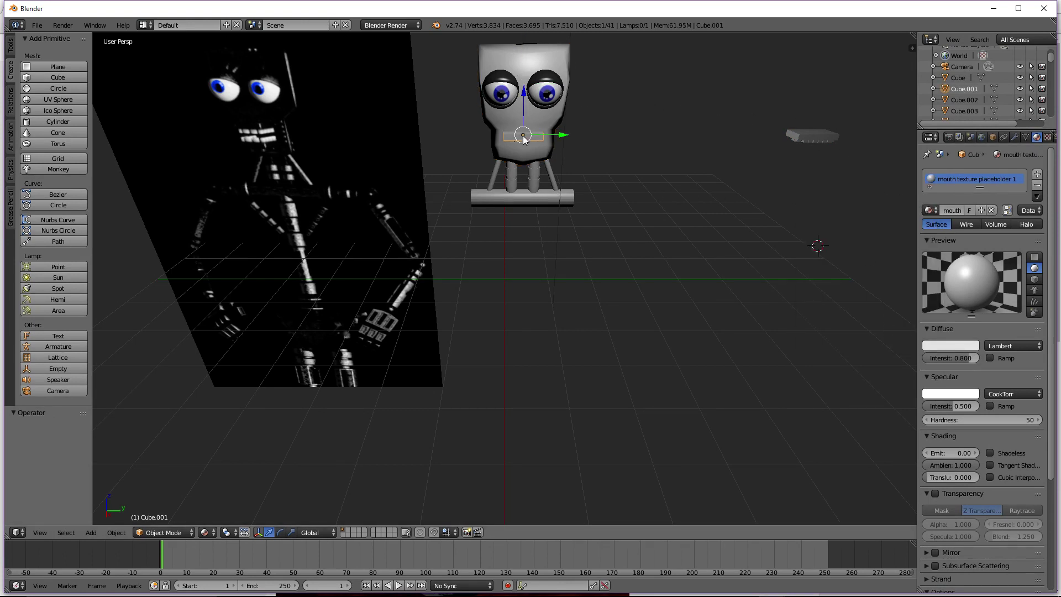
right_click(528, 141)
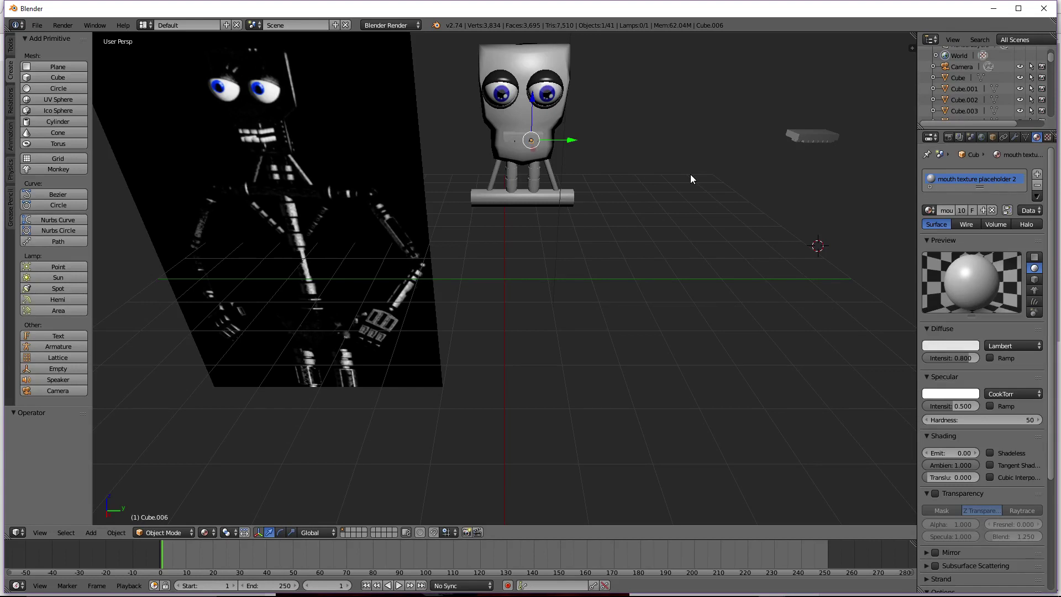
Try to join the mouth block Cube.001 and the teeth Cube.002 through Cube.011 into one mesh
right_click(541, 135)
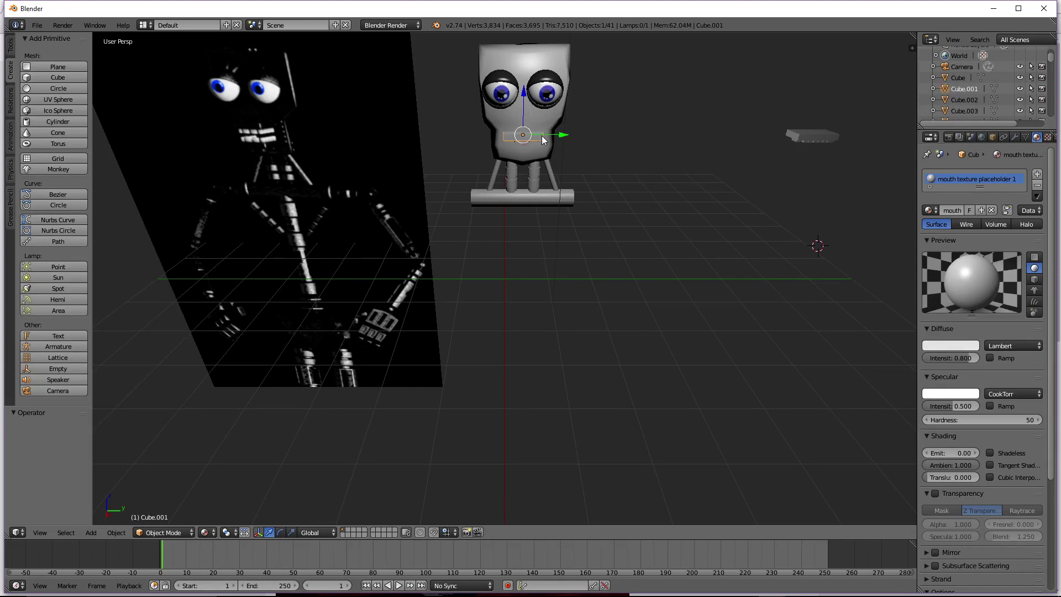
shift+click(967, 101)
shift+click(966, 107)
scroll(968, 101, down, 2)
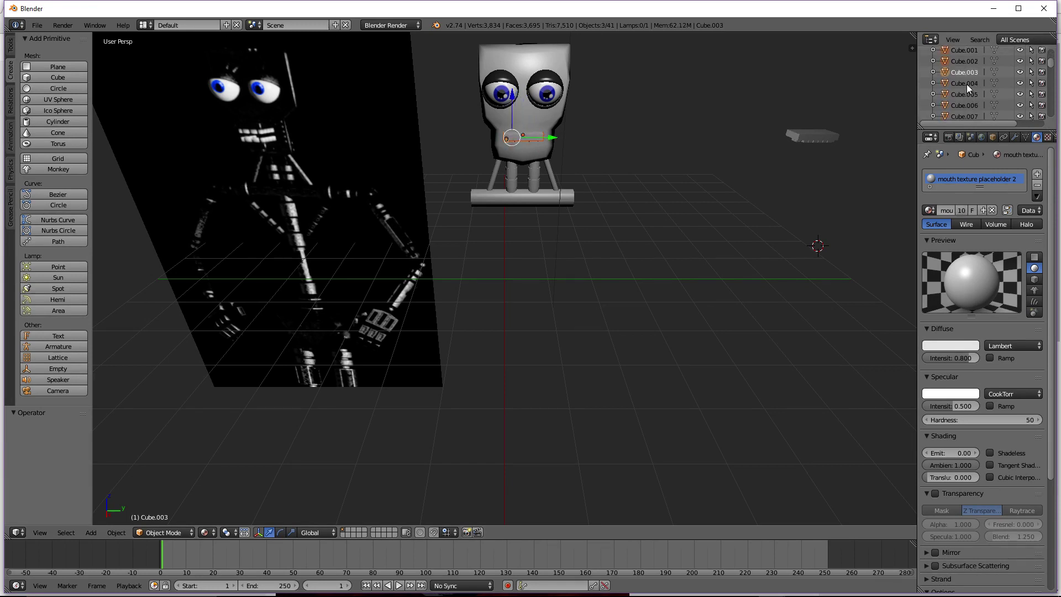
shift+click(966, 84)
shift+click(965, 93)
shift+click(966, 102)
scroll(967, 102, down, 2)
shift+click(966, 93)
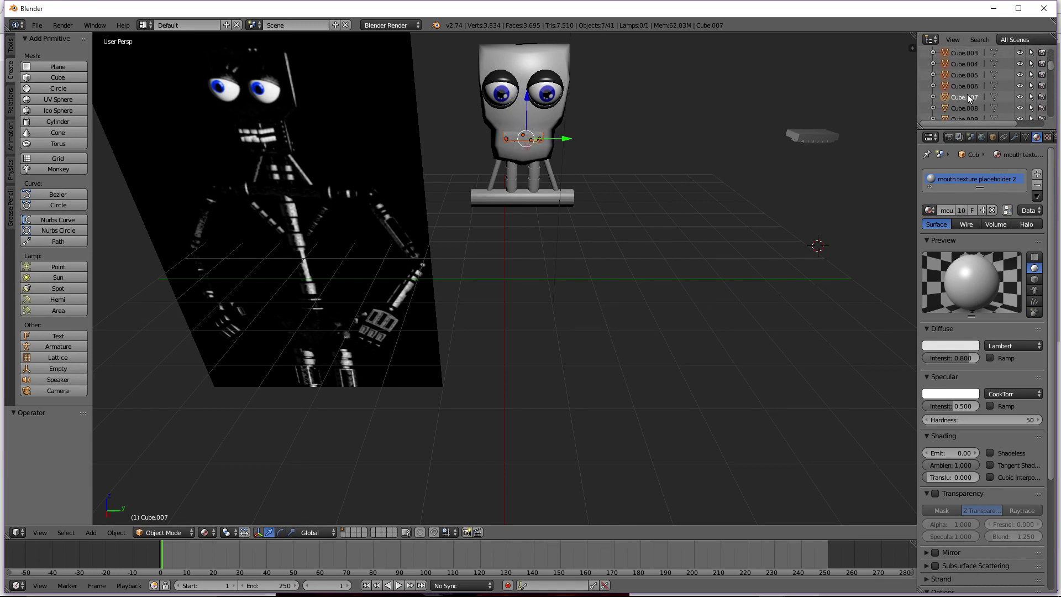
shift+click(968, 104)
scroll(969, 94, down, 3)
shift+click(968, 83)
shift+click(967, 92)
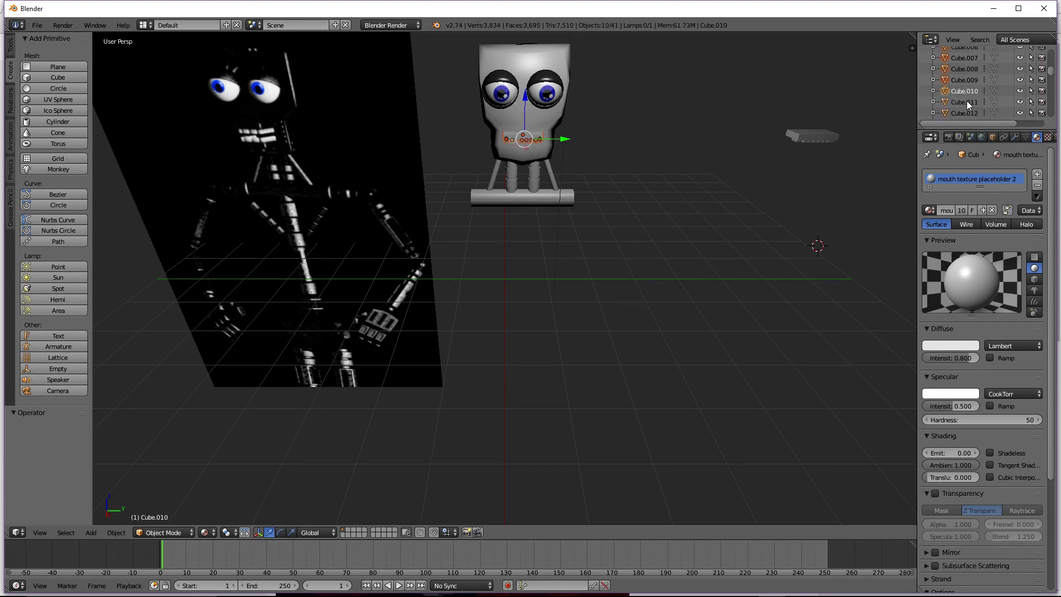
shift+click(966, 101)
shift+click(961, 104)
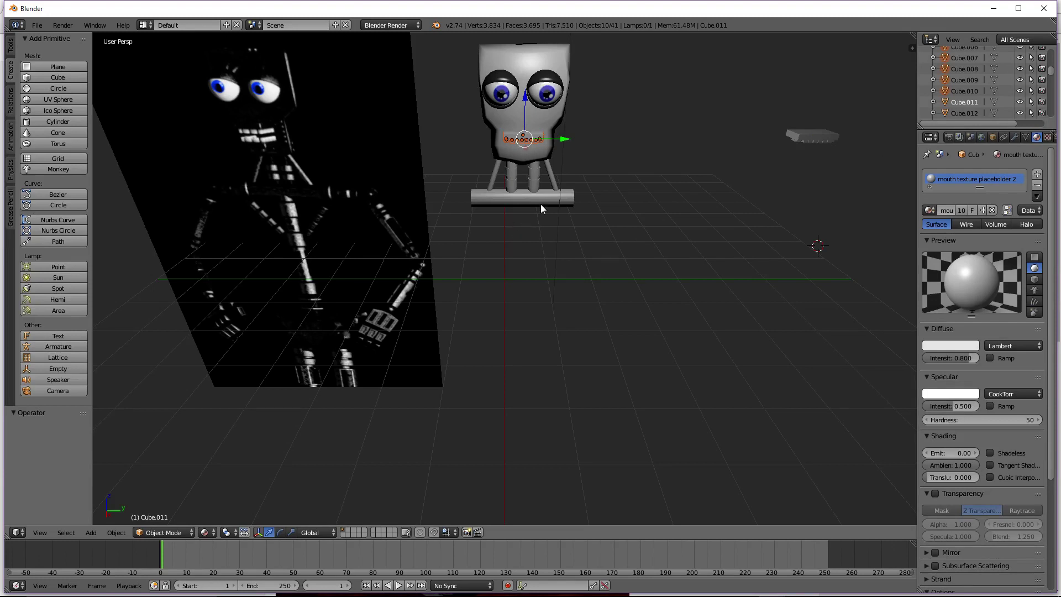
click(124, 532)
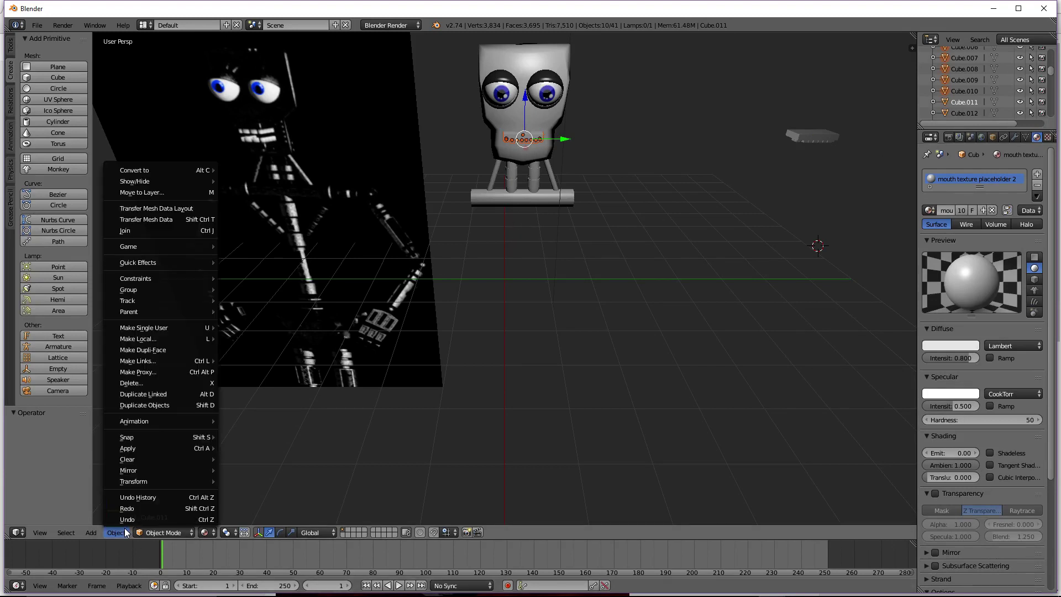
click(152, 228)
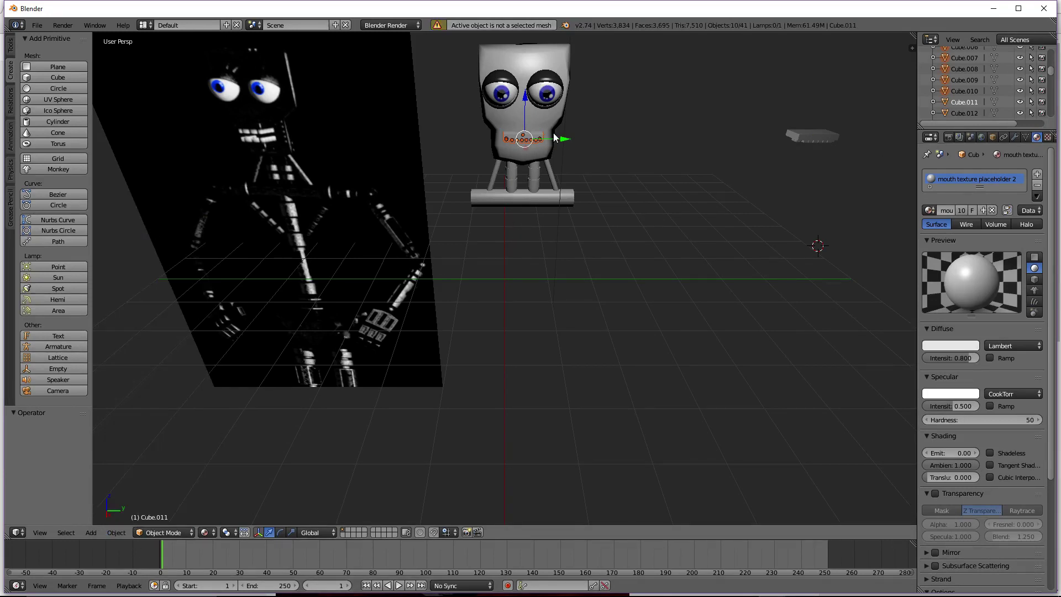
Move the selected mouth parts along the Y axis as a test, undo the move and clear the selection
drag(568, 139, 640, 148)
key(ctrl+z)
key(a)
Select the mouth block Cube.001 and the teeth Cube.002 through Cube.011, and join them into one mesh
right_click(532, 137)
scroll(982, 96, up, 4)
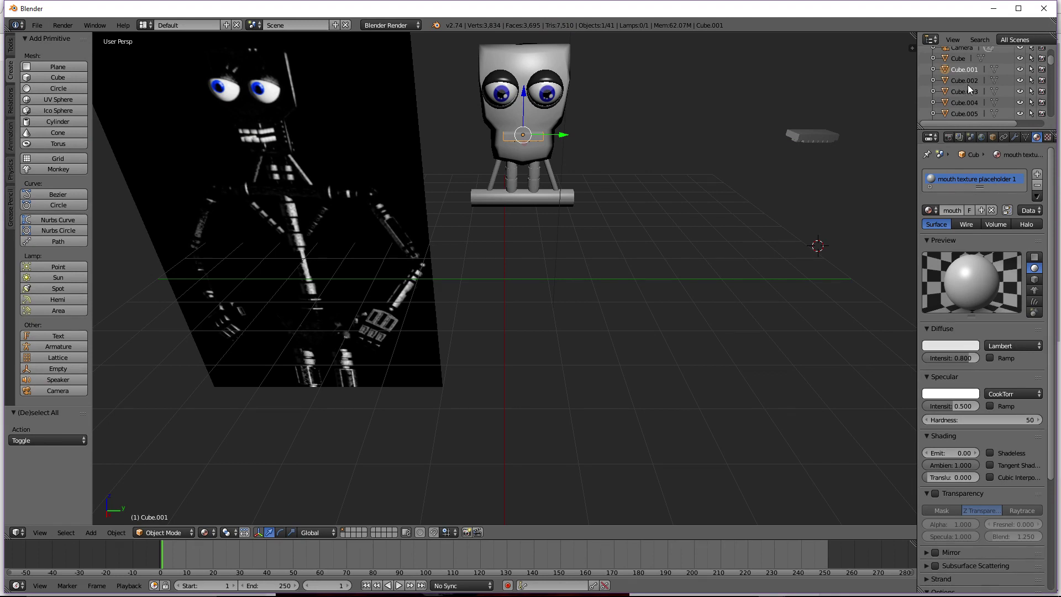
shift+click(967, 82)
shift+click(968, 92)
shift+click(965, 101)
shift+click(964, 112)
scroll(964, 105, down, 2)
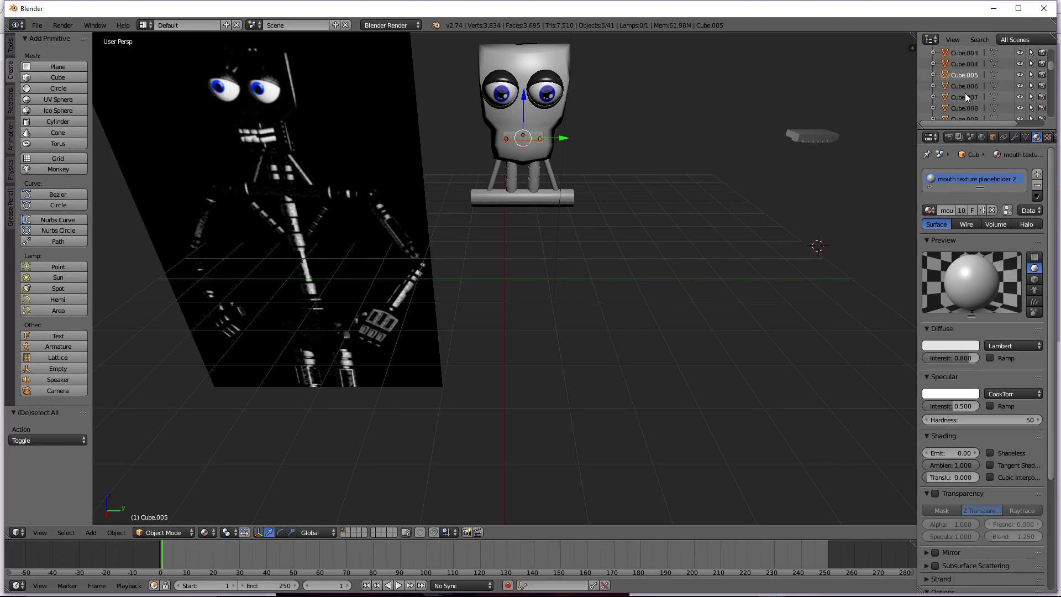
shift+click(967, 86)
shift+click(966, 98)
shift+click(966, 109)
scroll(966, 99, down, 2)
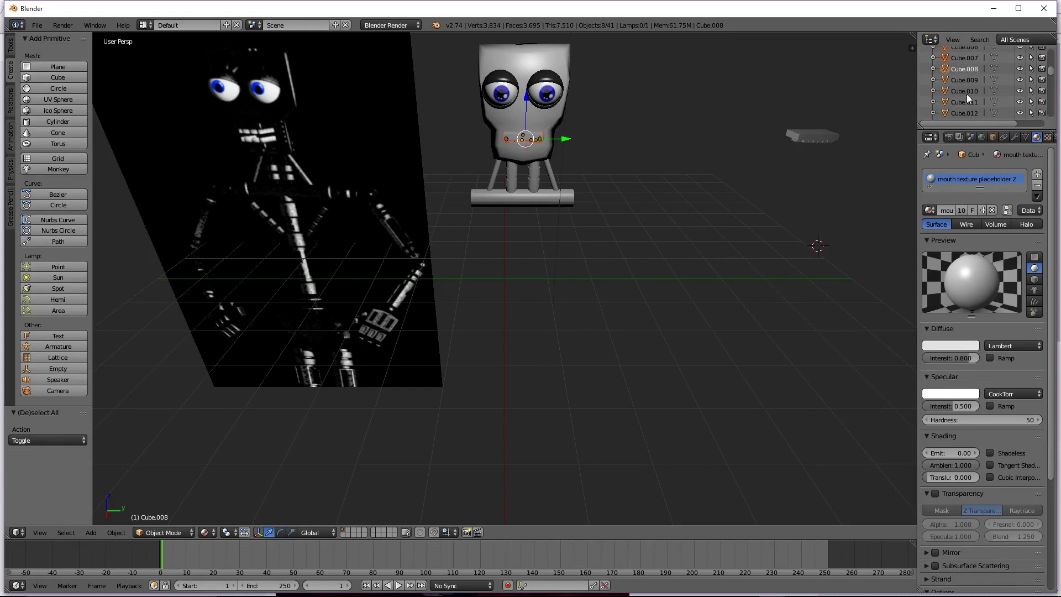
shift+click(969, 81)
shift+click(968, 89)
shift+click(968, 101)
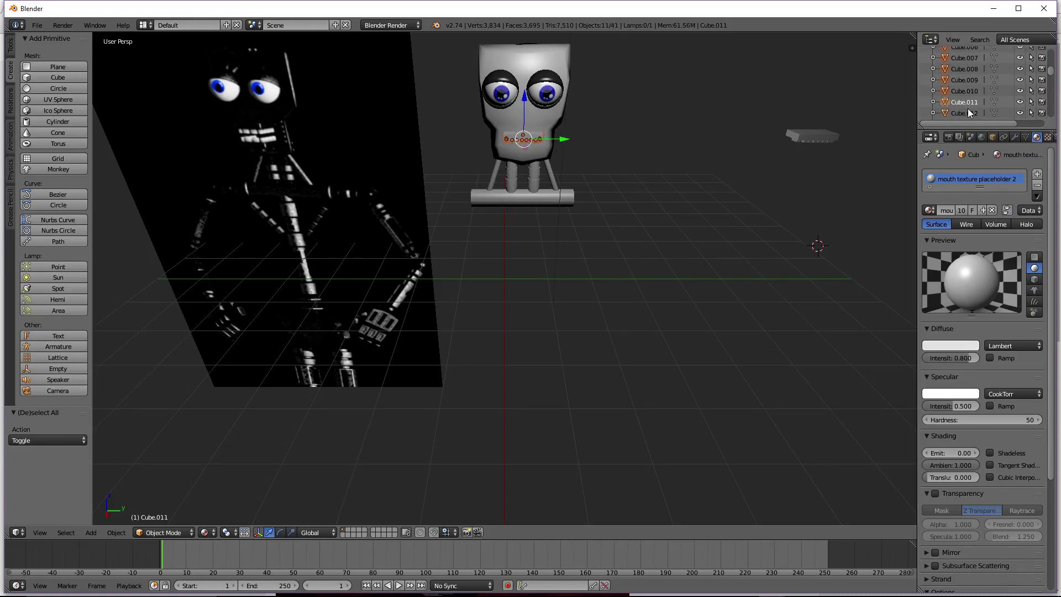
shift+click(967, 110)
shift+click(966, 101)
shift+click(967, 102)
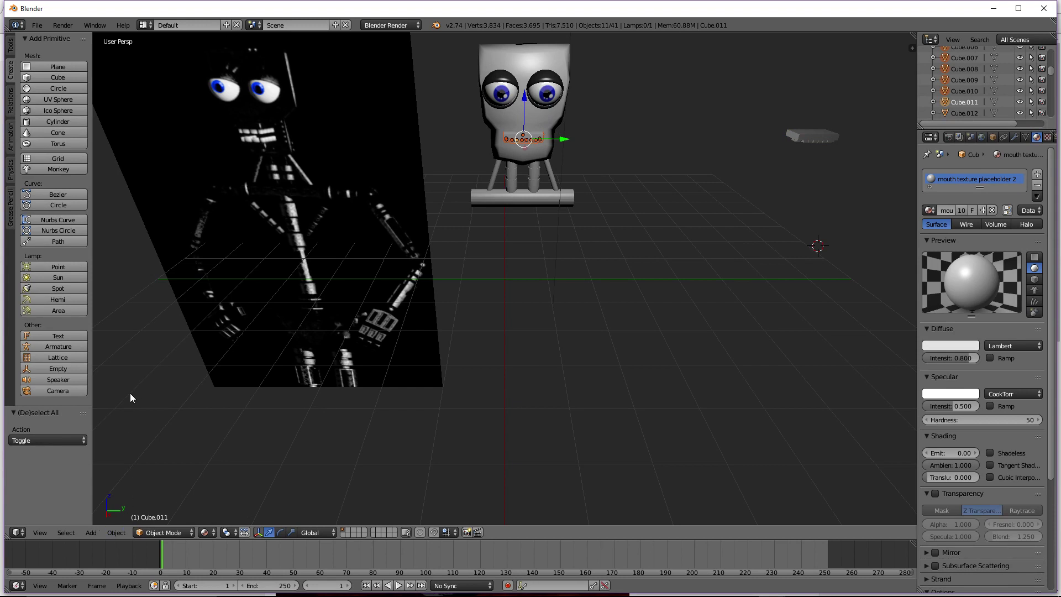
click(126, 532)
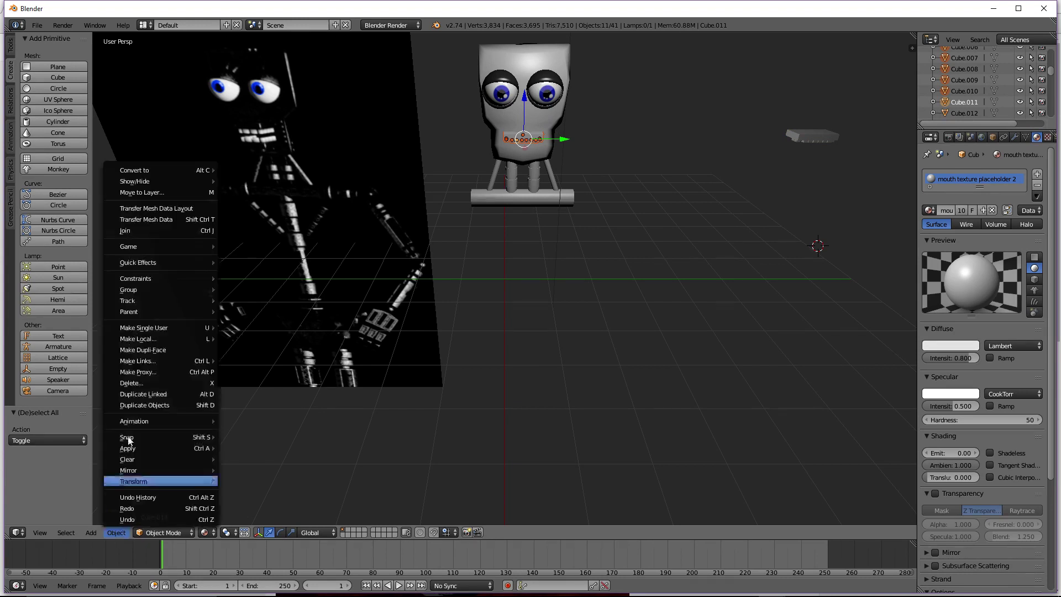
click(137, 231)
Try moving the joined mouth mesh along the Y axis as a test, and cancel the move
key(g)
key(y)
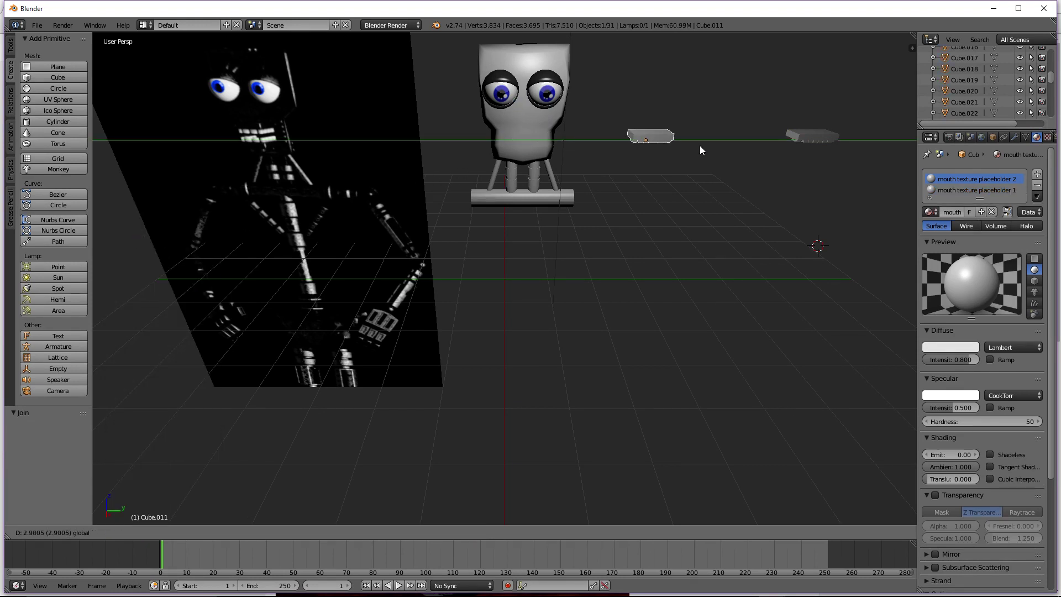
key(Escape)
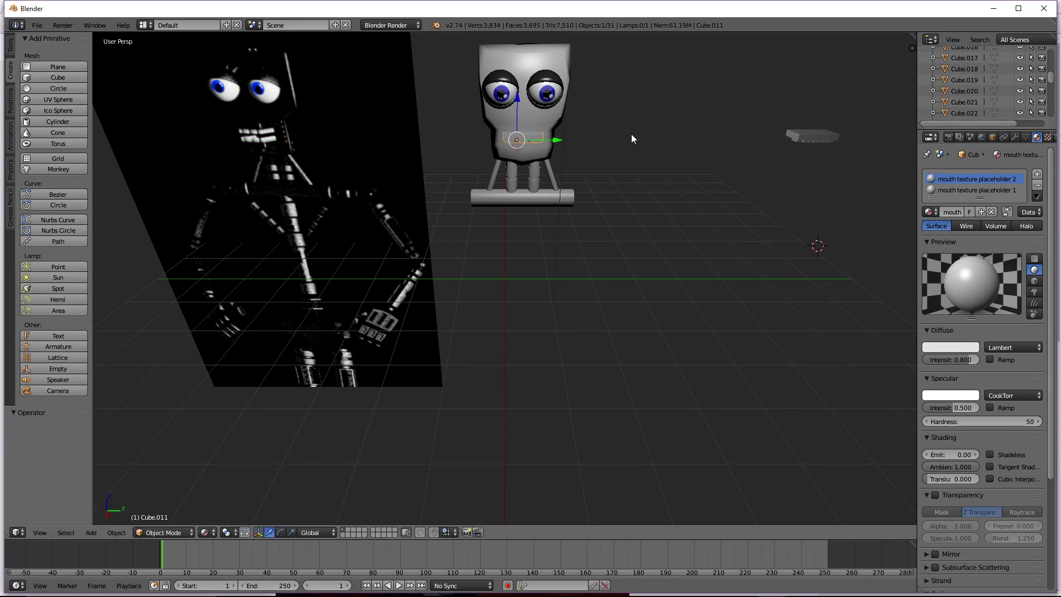
Paste a copy of the joined mouth mesh in place
scroll(607, 95, up, 2)
scroll(593, 99, down, 2)
scroll(576, 97, up, 1)
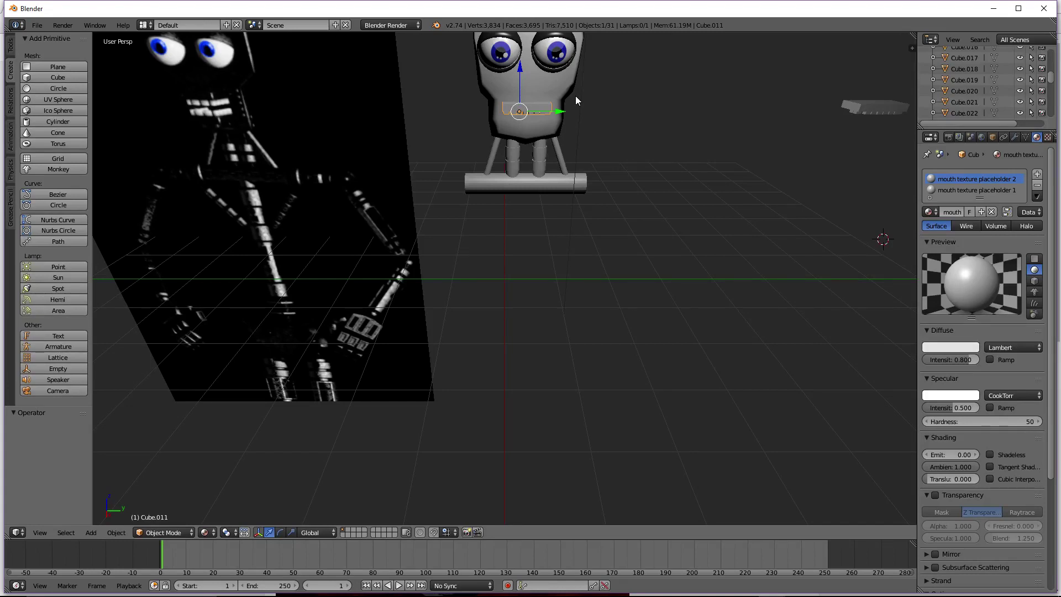
key(ctrl+v)
Try rotating the pasted mouth copy 180° about the X axis and lowering it along Z, and undo both changes
text(r)
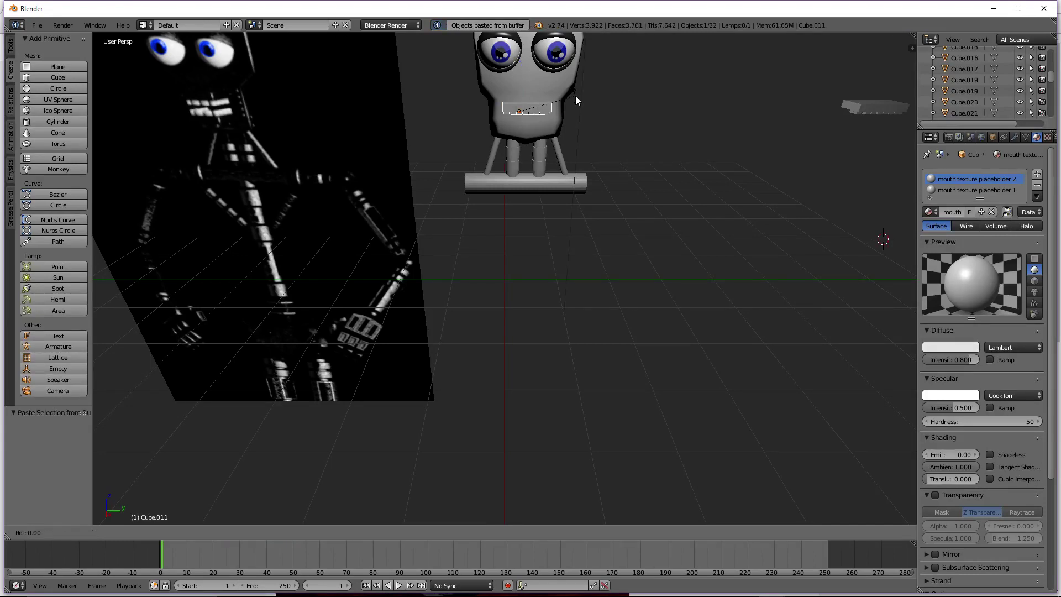
text(x180)
key(Return)
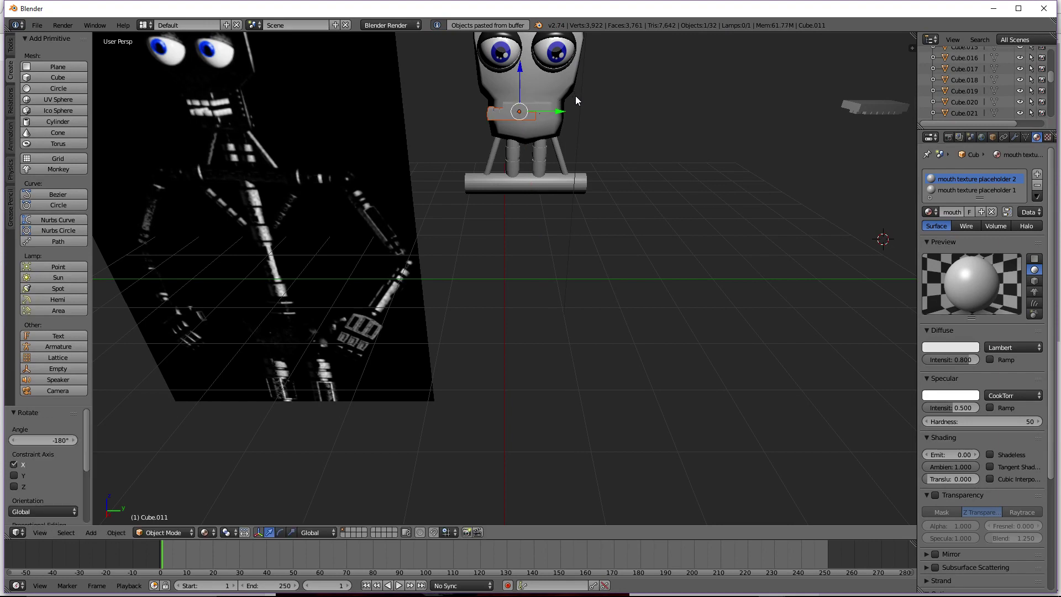
key(g)
key(z)
click(527, 88)
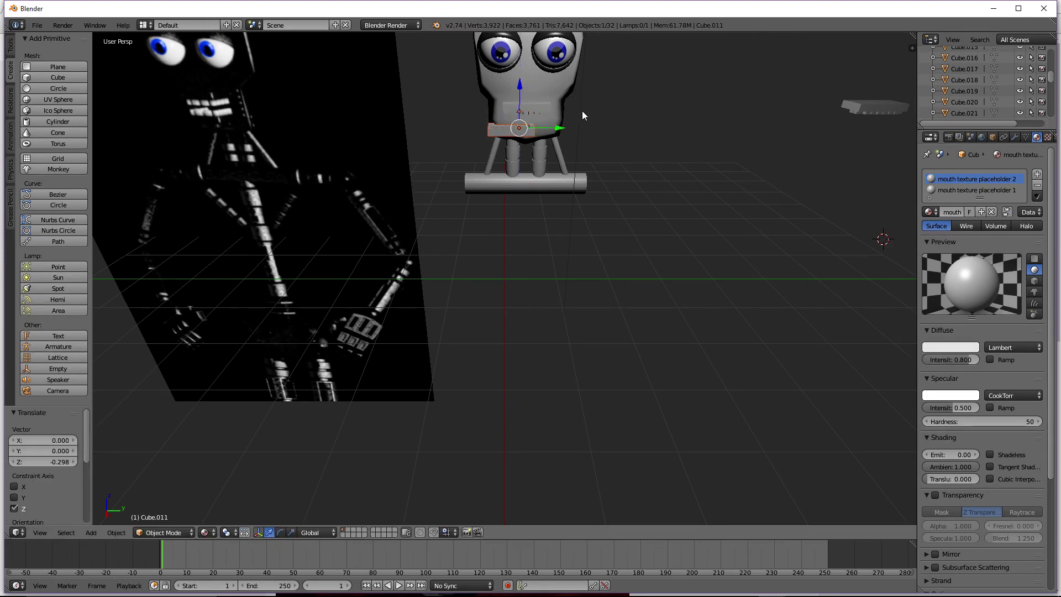
key(ctrl+z)
key(ctrl+z)
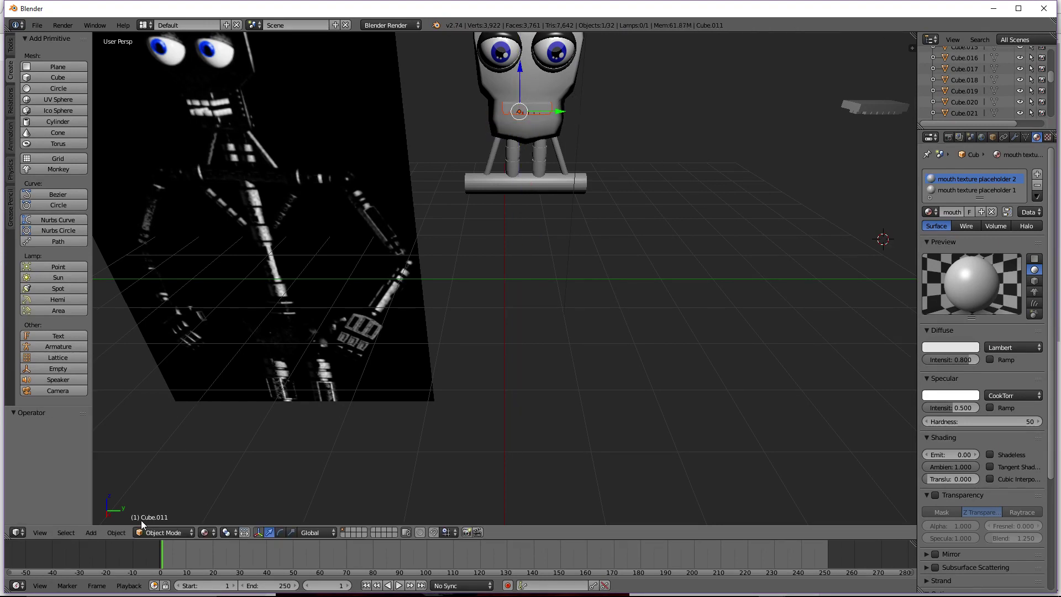
Mirror the pasted mouth copy along the global Z axis and move it -0.158 along Z to form the lower mouth half
click(121, 533)
mouse_move(148, 470)
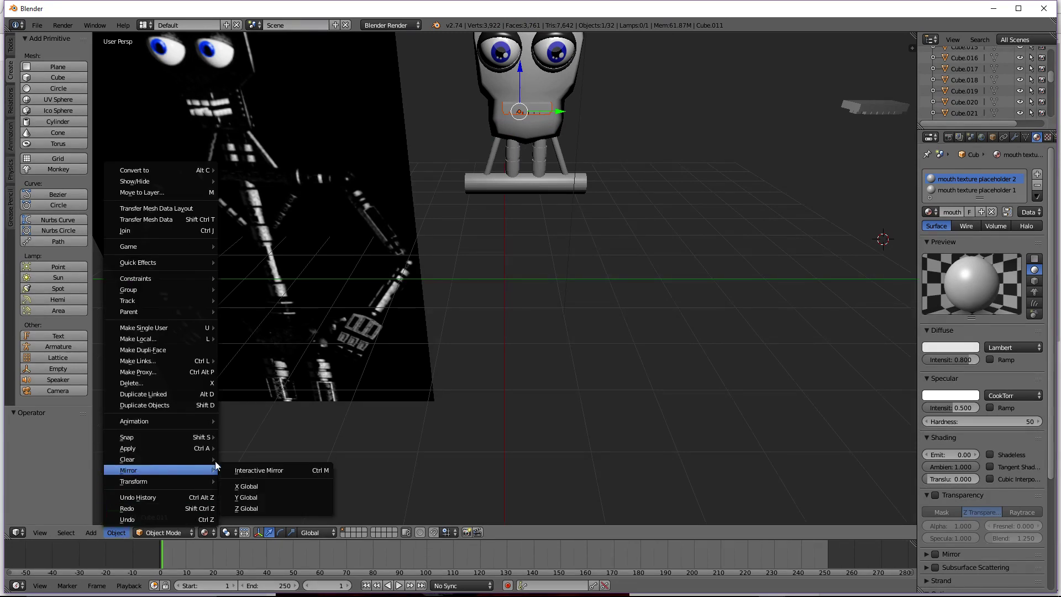
click(246, 497)
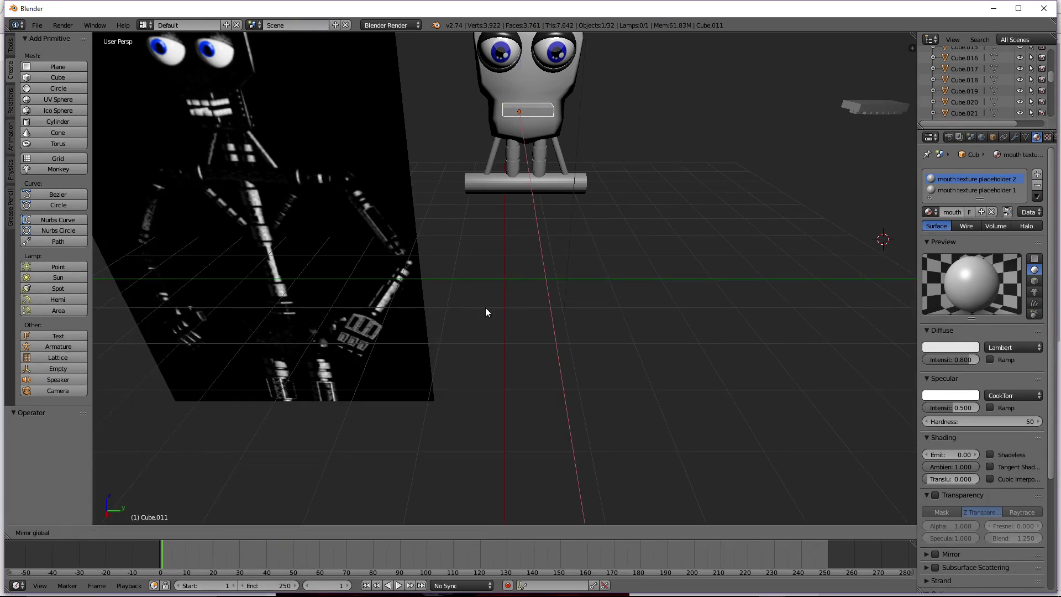
click(545, 206)
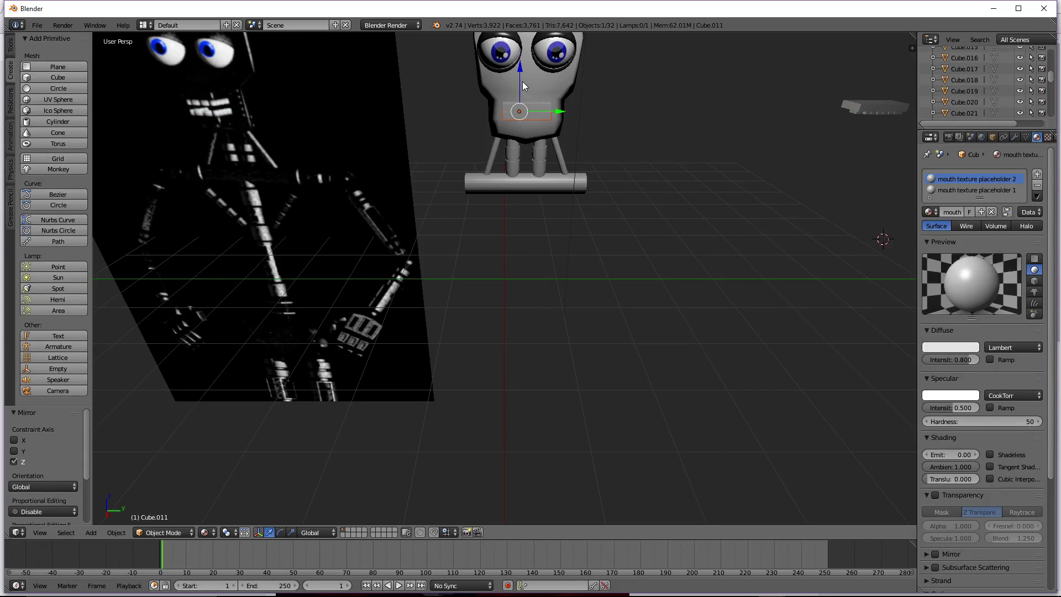
drag(517, 66, 519, 74)
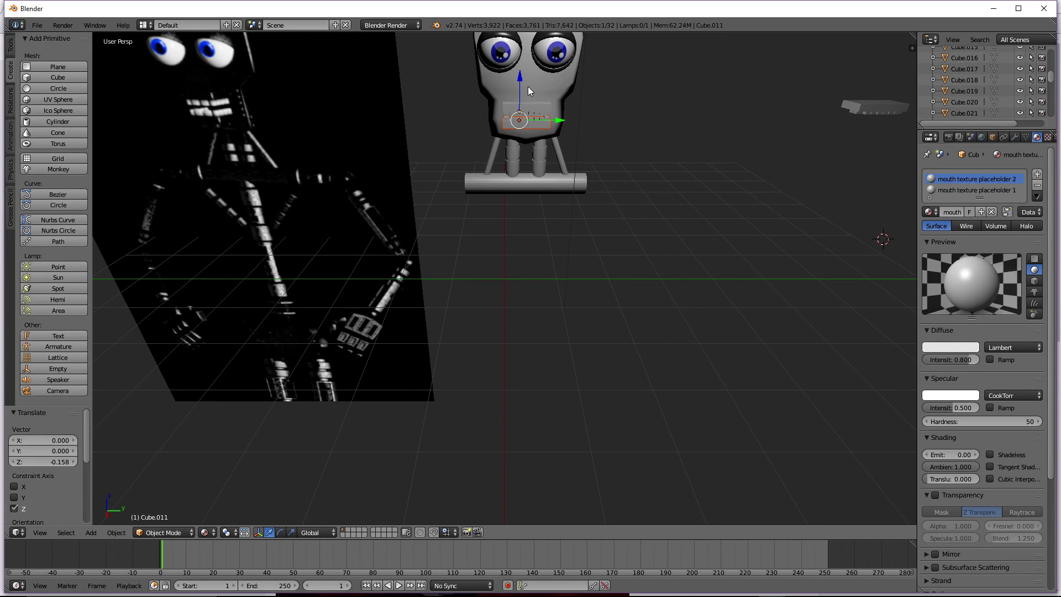
Delete the existing camera and add a new camera aligned to the right view
key(KP_0)
key(KP_0)
scroll(490, 118, down, 5)
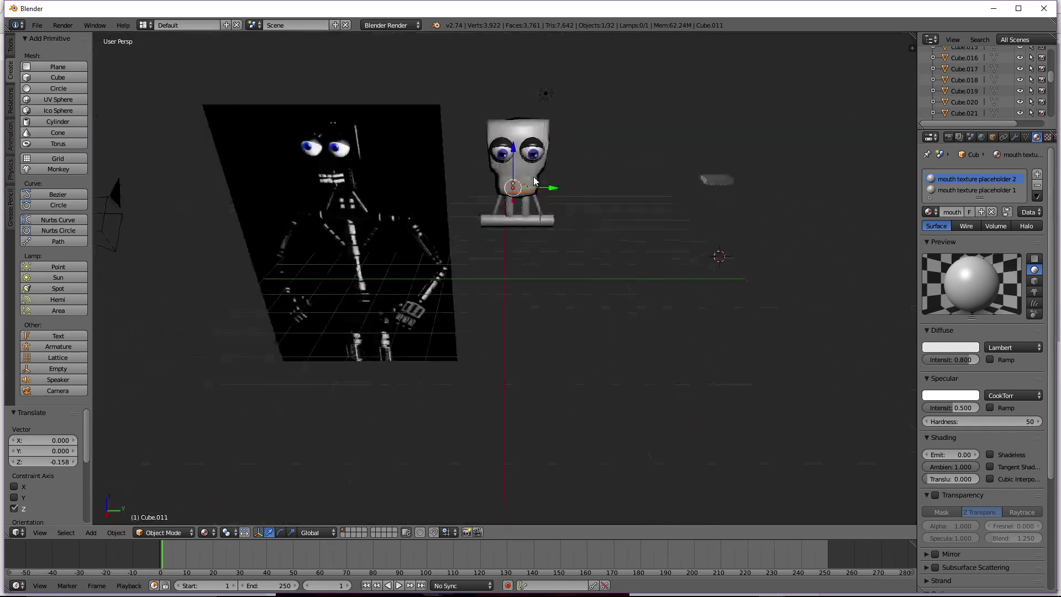
right_click(296, 251)
key(Delete)
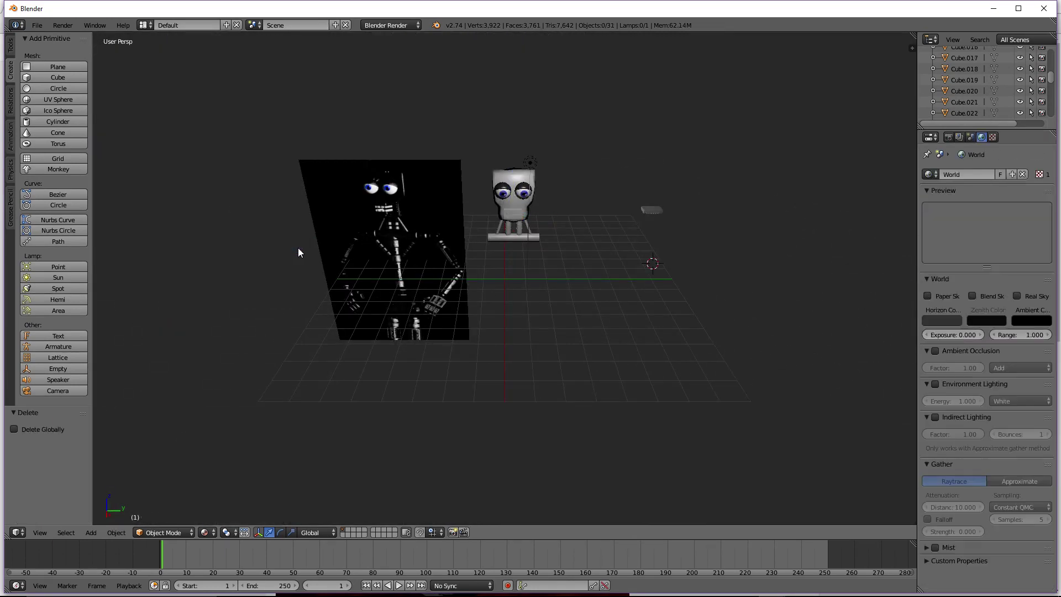
key(KP_3)
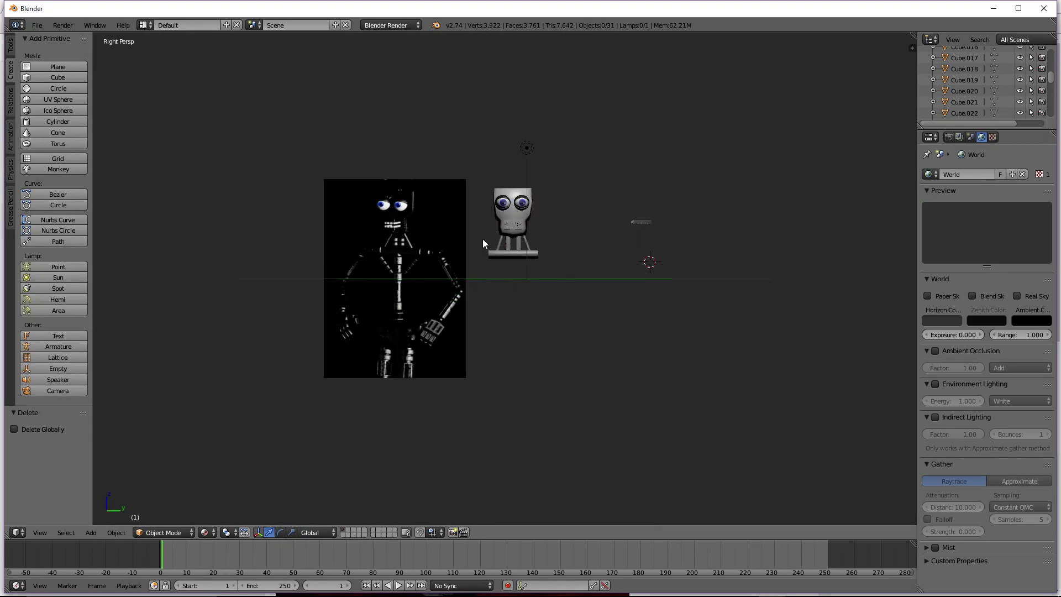
click(47, 393)
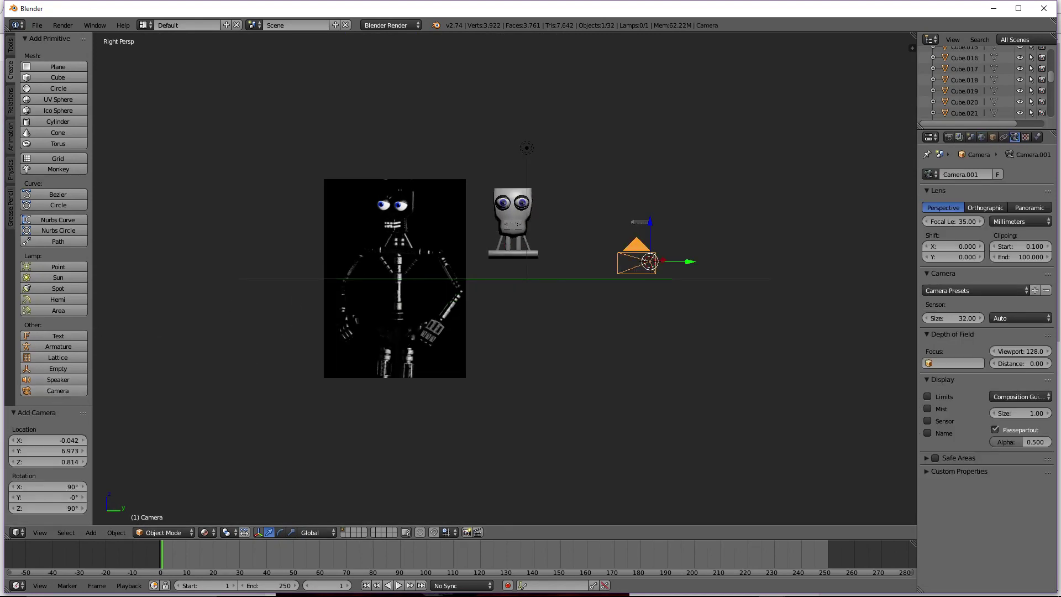
Save the project as ENDO1 on the F: drive
click(35, 25)
click(71, 120)
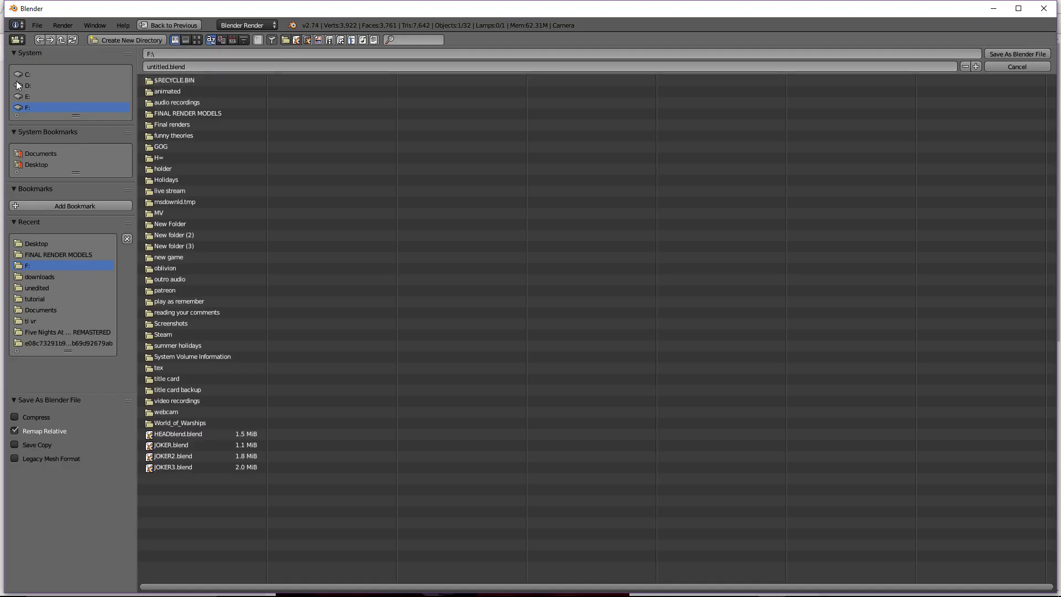
click(168, 67)
drag(168, 66, 107, 76)
text(ENDO1)
click(1017, 54)
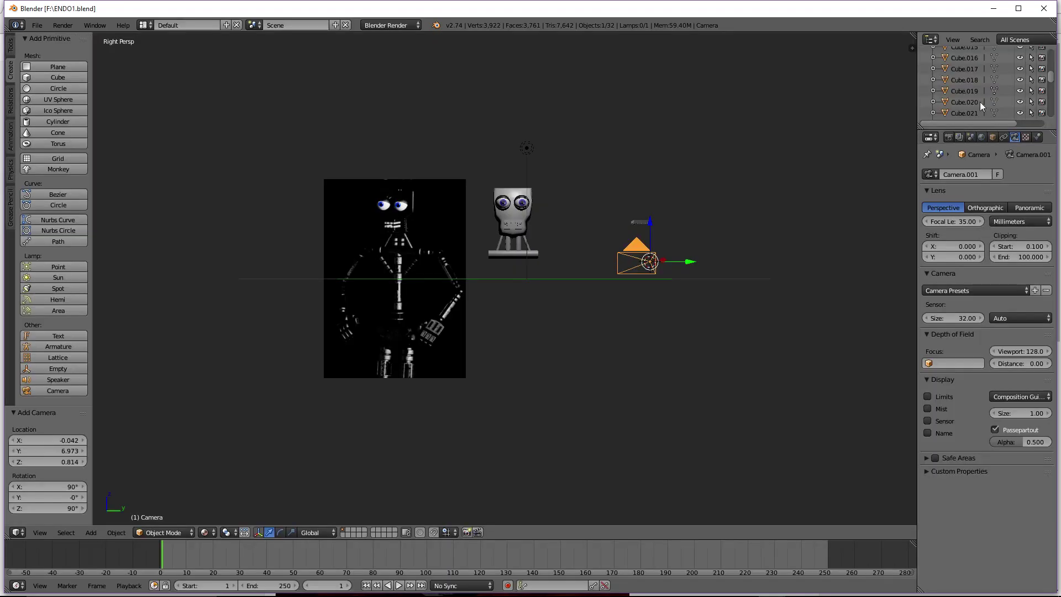
Move the new camera 9.443 along X and 2.104 along Z so its view frames the head
scroll(480, 263, up, 2)
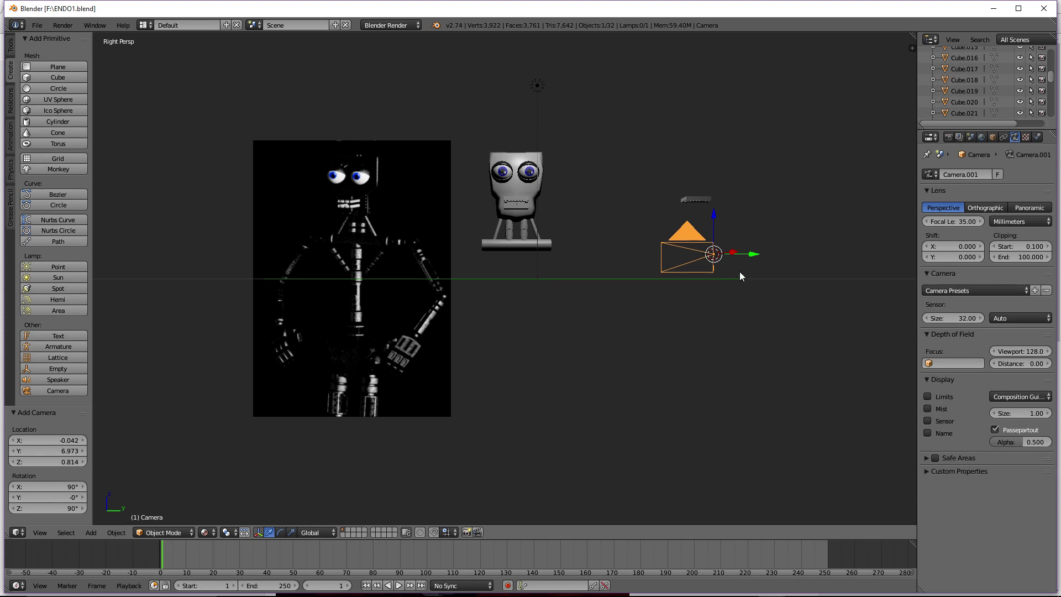
drag(741, 255, 513, 373)
scroll(531, 274, down, 2)
key(KP_0)
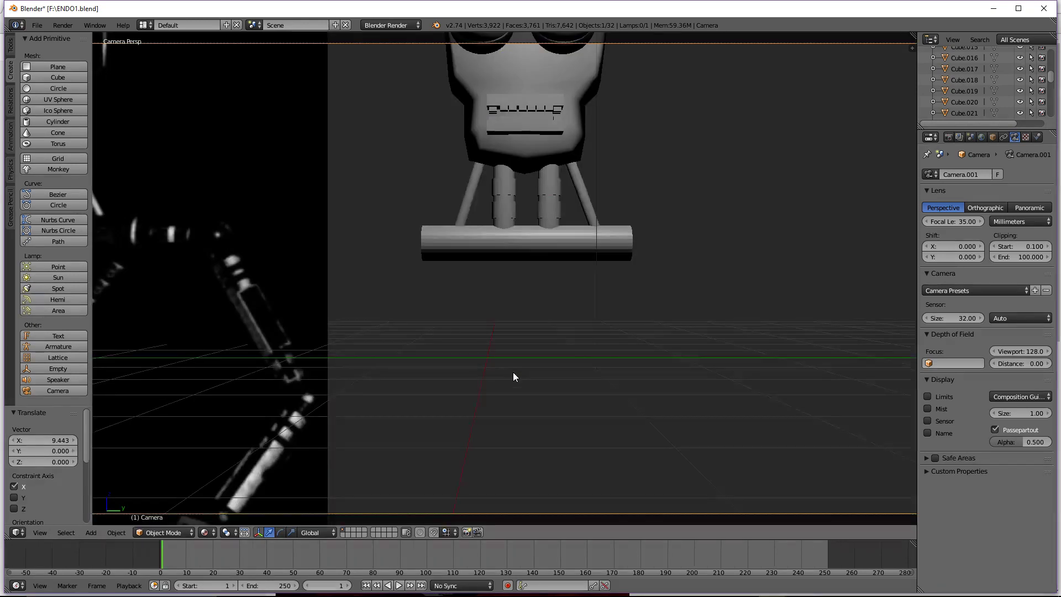
key(KP_0)
key(g)
key(z)
click(522, 298)
key(KP_0)
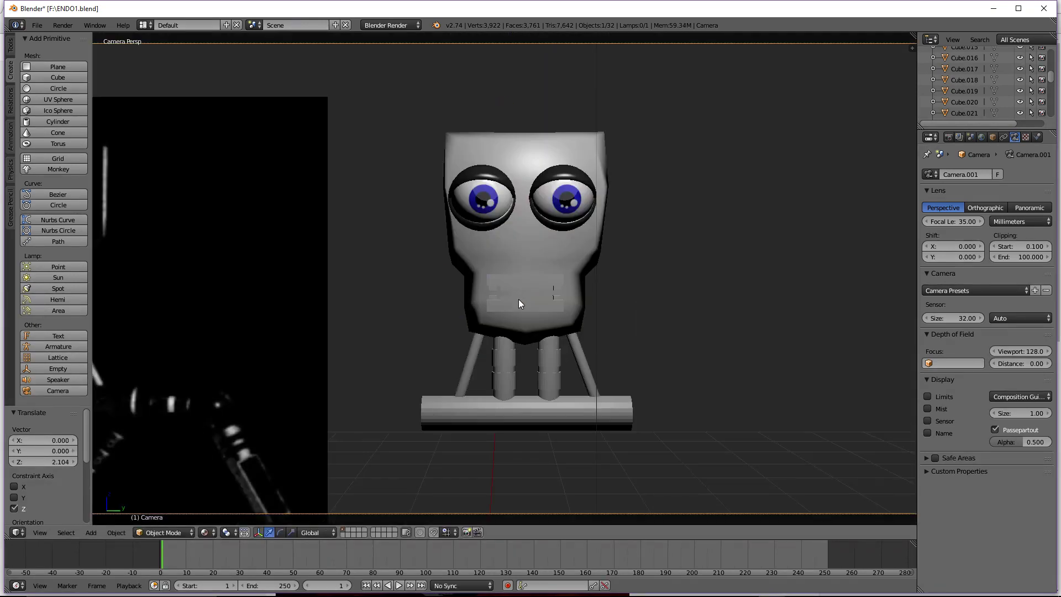
Preview the head through the camera in Rendered viewport shading, and return to Material shading
click(204, 532)
click(219, 458)
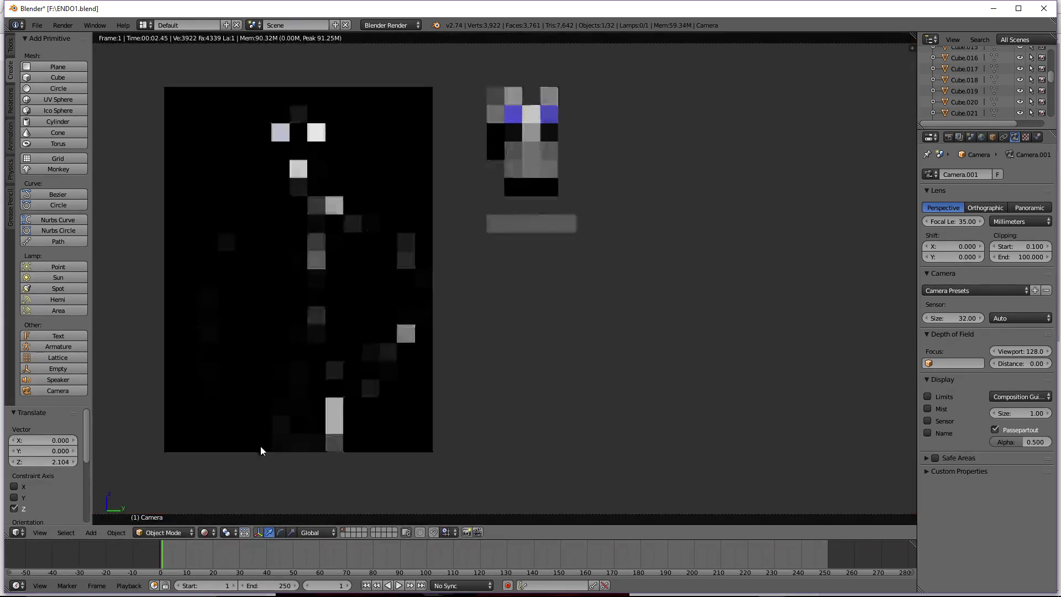
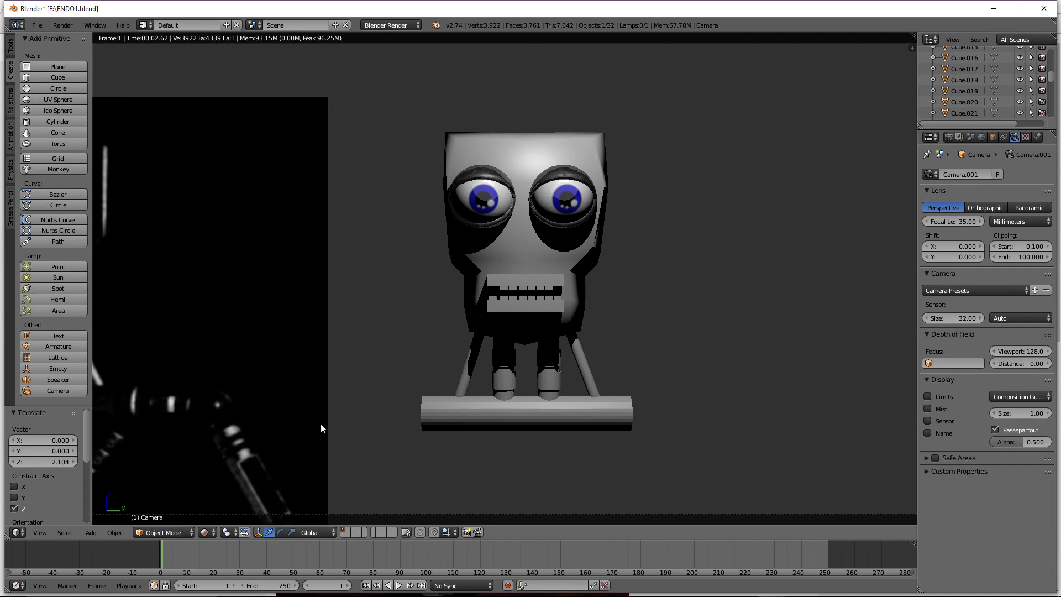
click(207, 532)
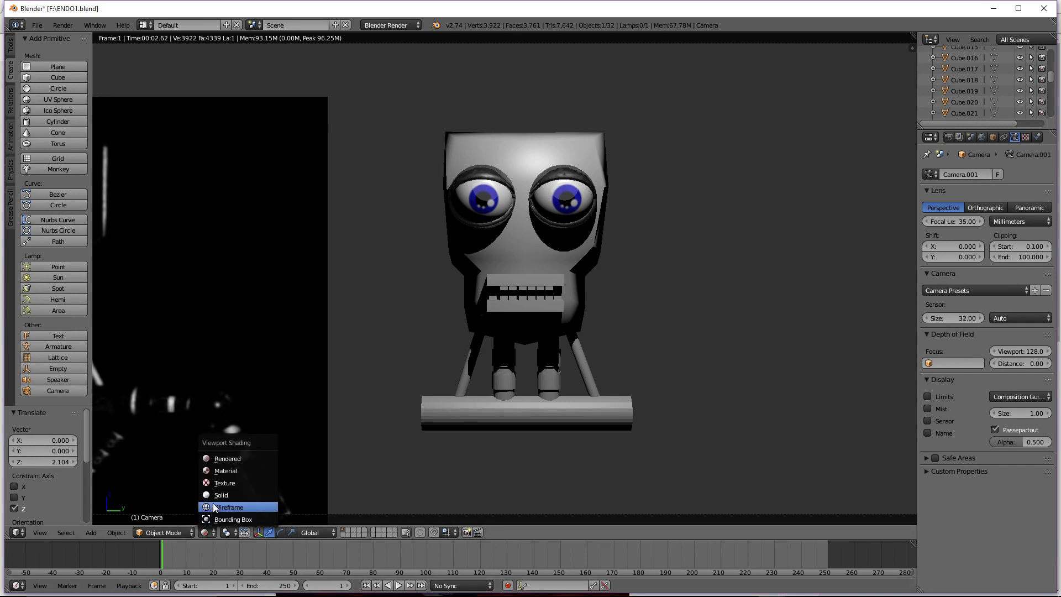
click(225, 470)
Split the non-planar faces of the entire head mesh Cube with the mesh clean-up command in Edit Mode
right_click(500, 264)
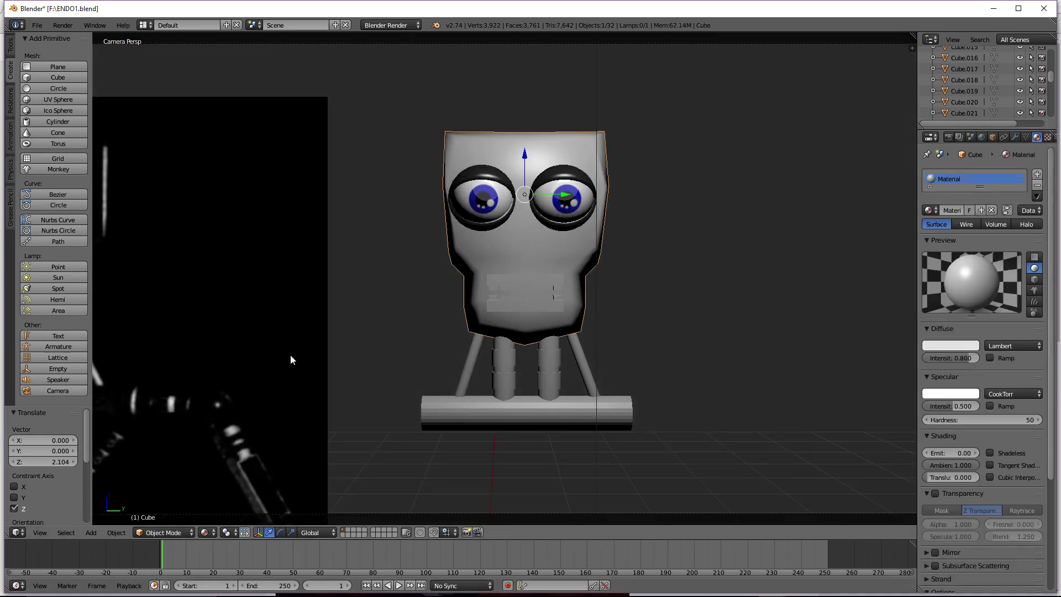
key(Tab)
click(114, 532)
mouse_move(140, 470)
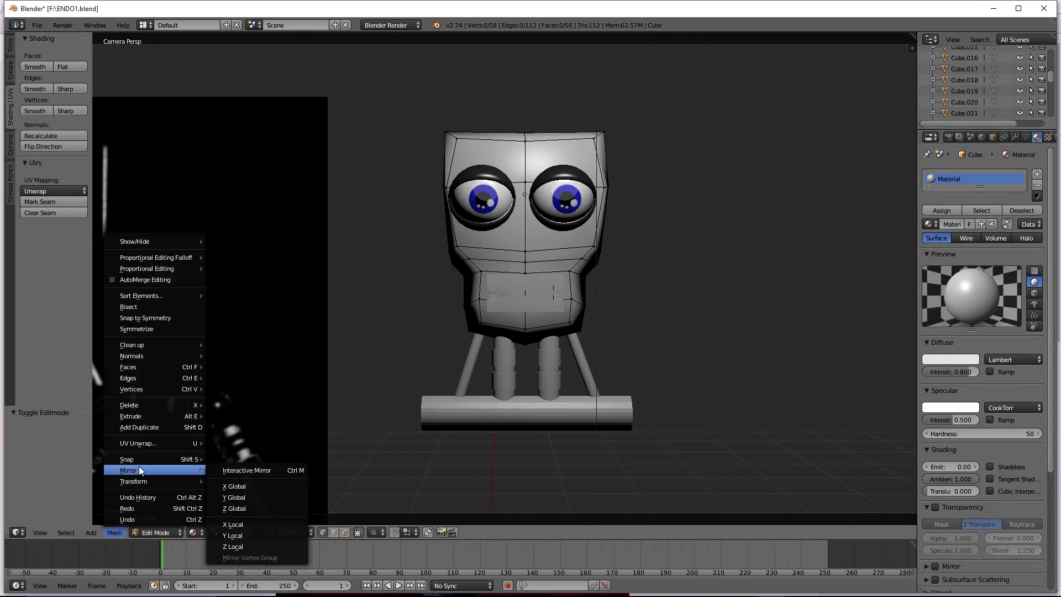
mouse_move(161, 344)
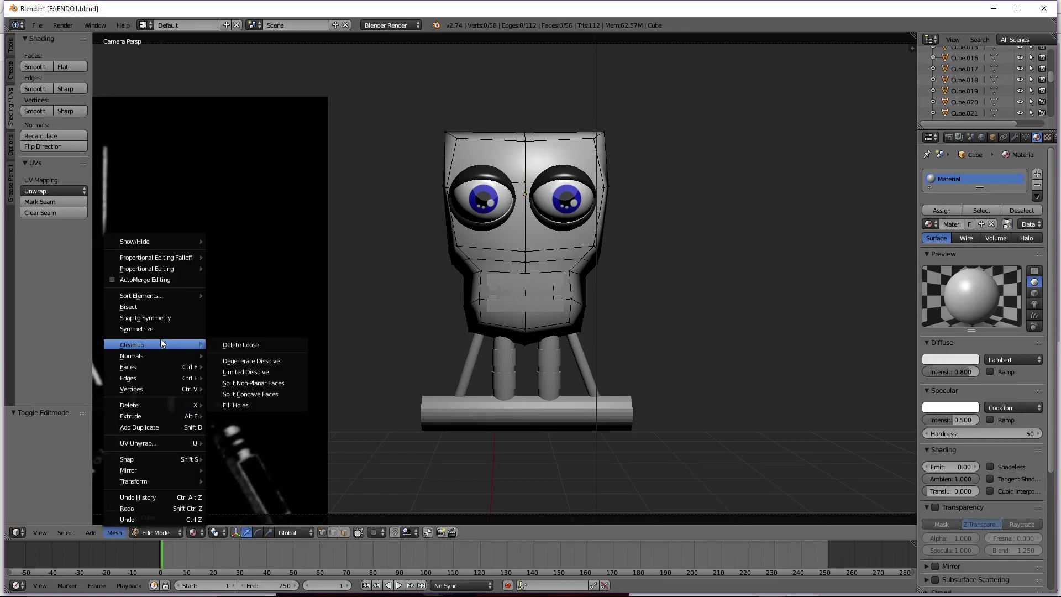
click(270, 382)
key(a)
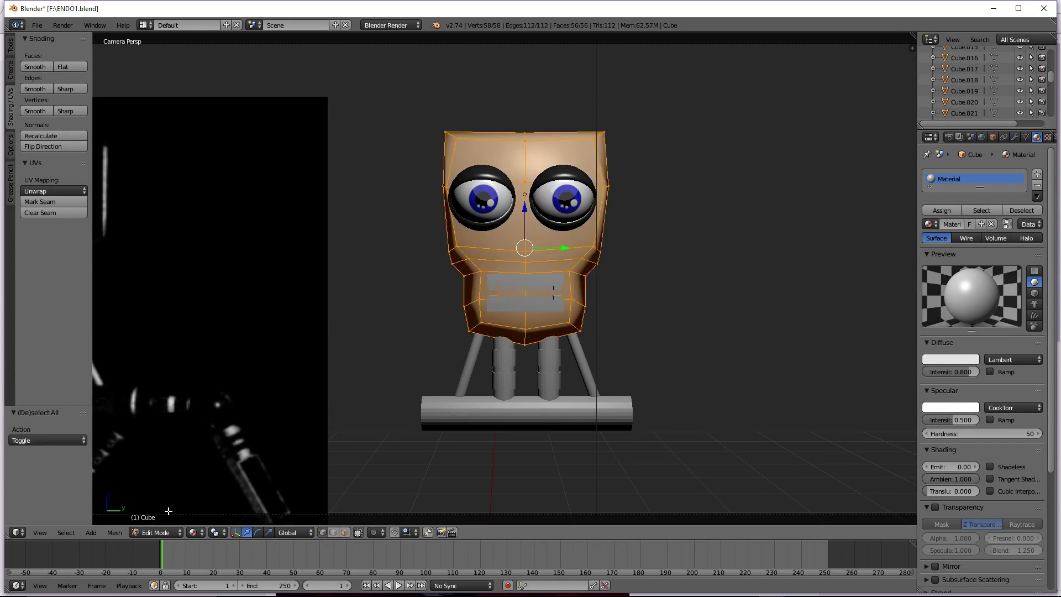
click(122, 534)
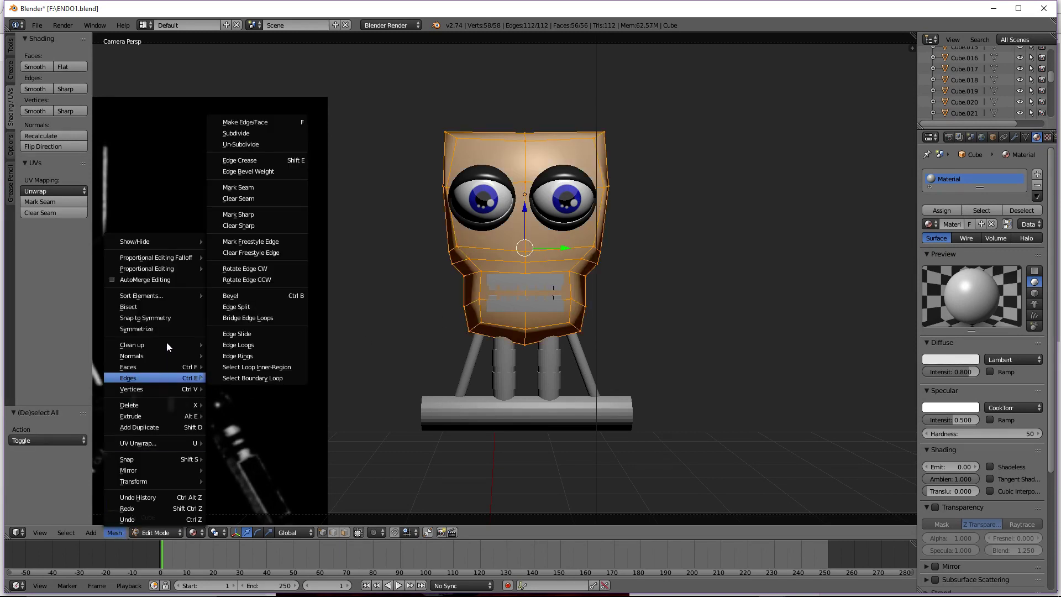
mouse_move(167, 342)
click(241, 379)
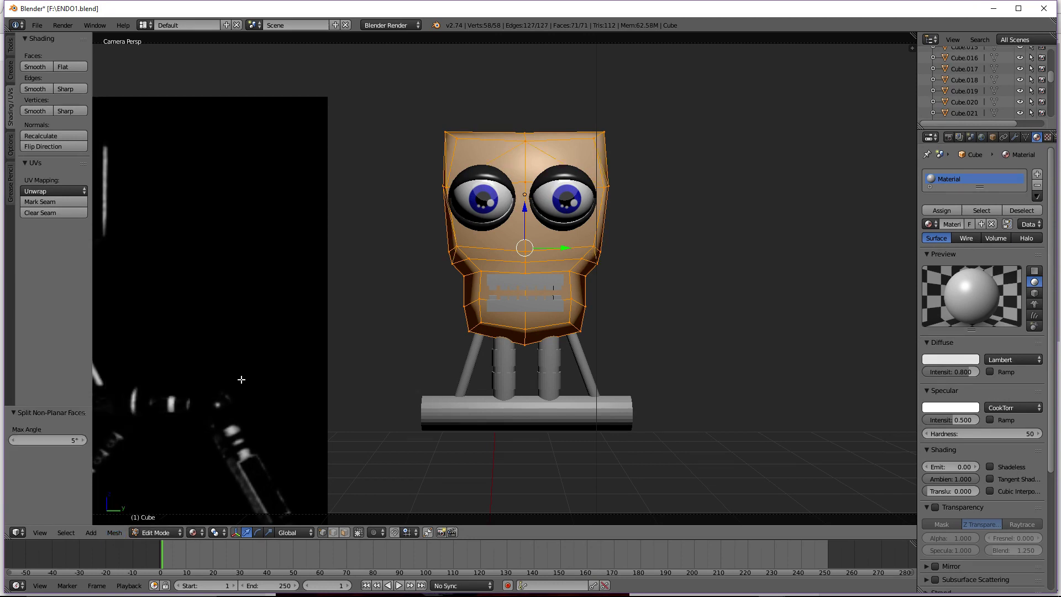
Leave Edit Mode and preview the head through the camera in Rendered viewport shading, and return to Material shading
key(Tab)
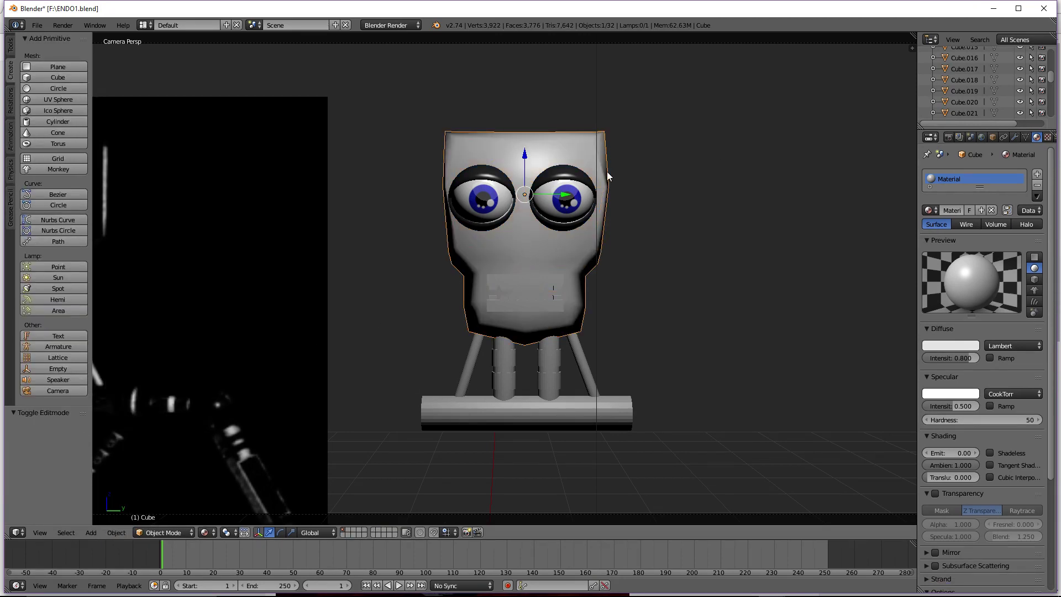
click(206, 532)
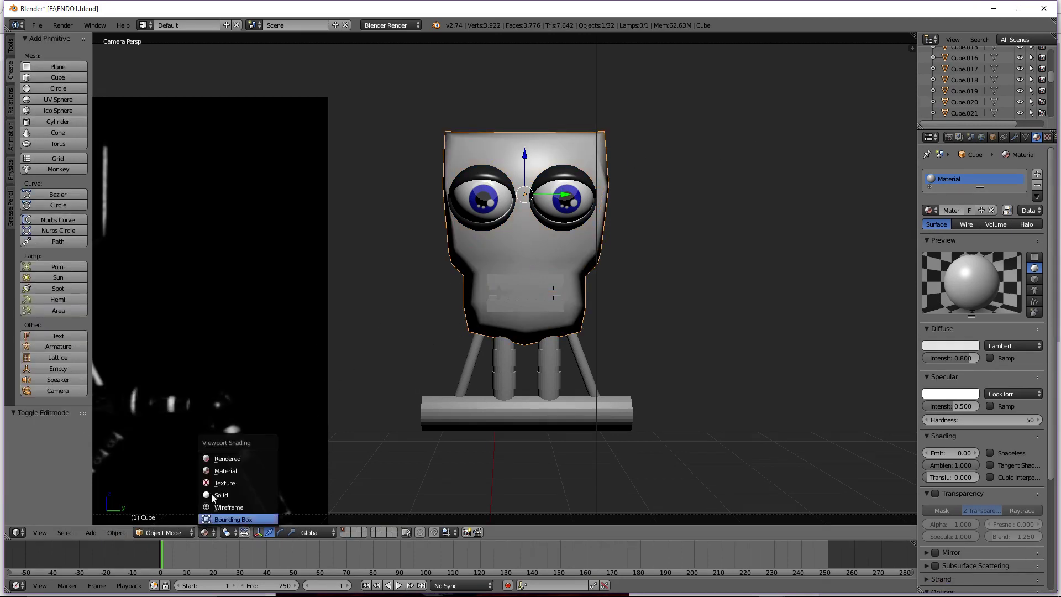
click(221, 458)
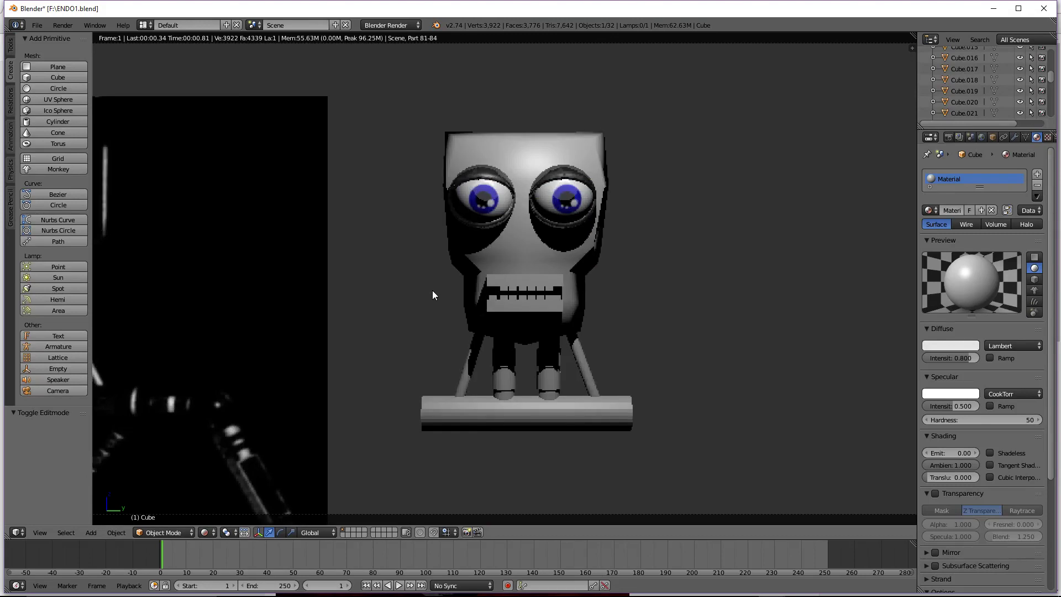
scroll(579, 282, up, 2)
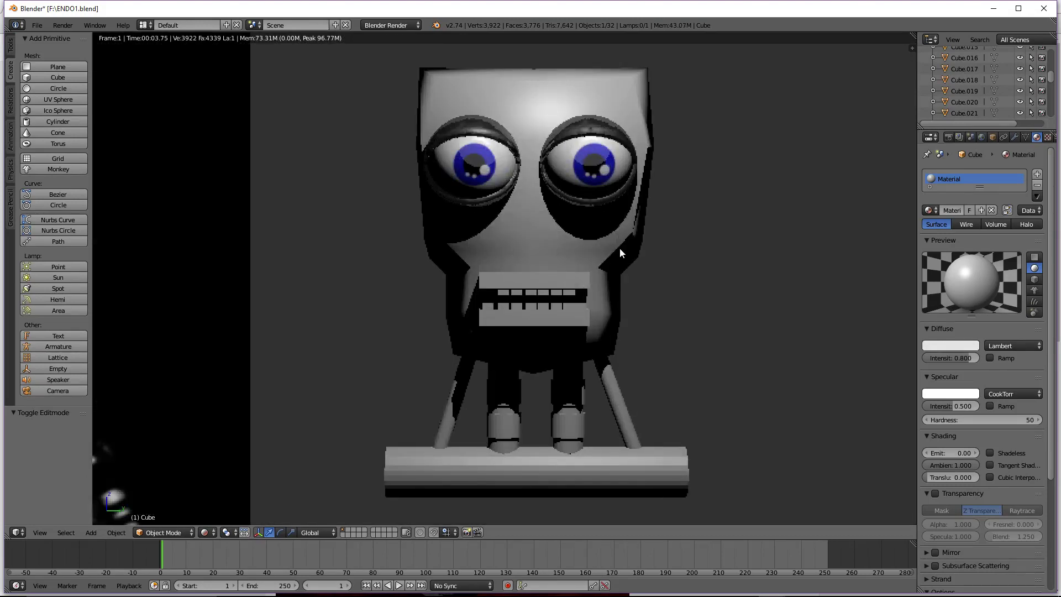
scroll(579, 398, down, 2)
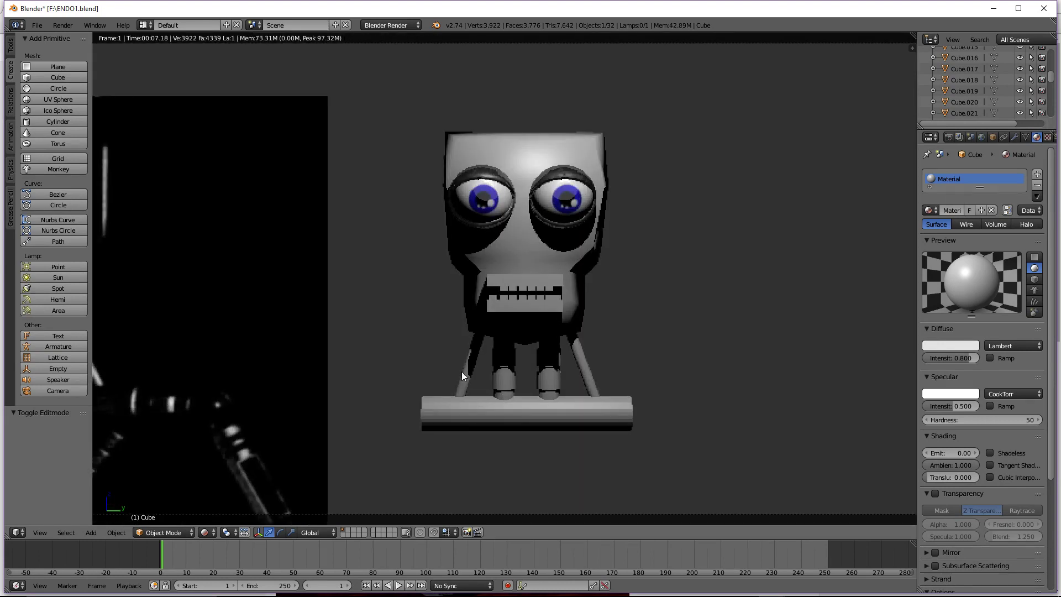
scroll(462, 371, down, 1)
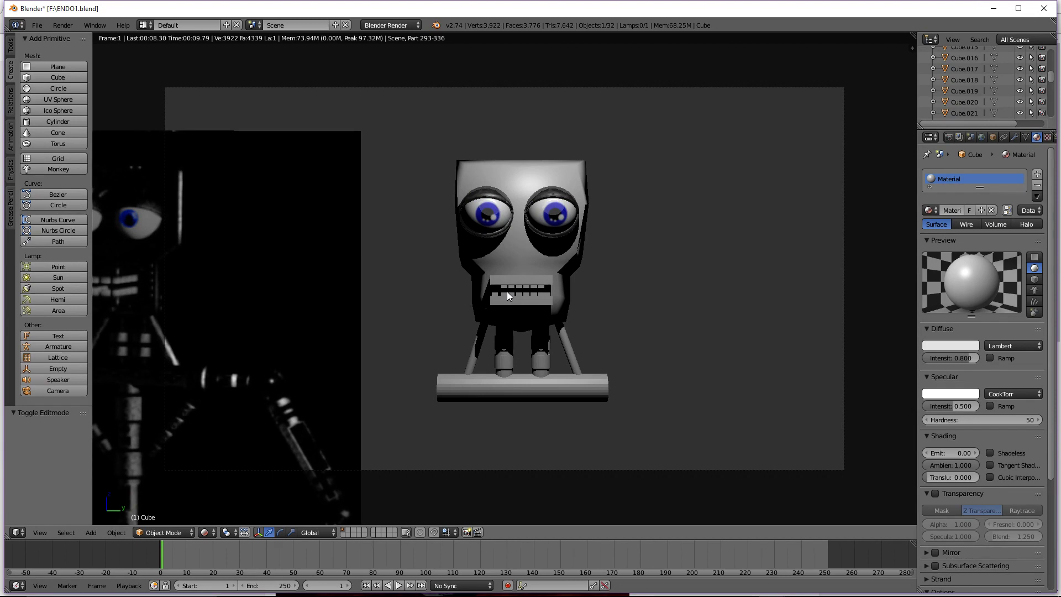
scroll(507, 295, up, 2)
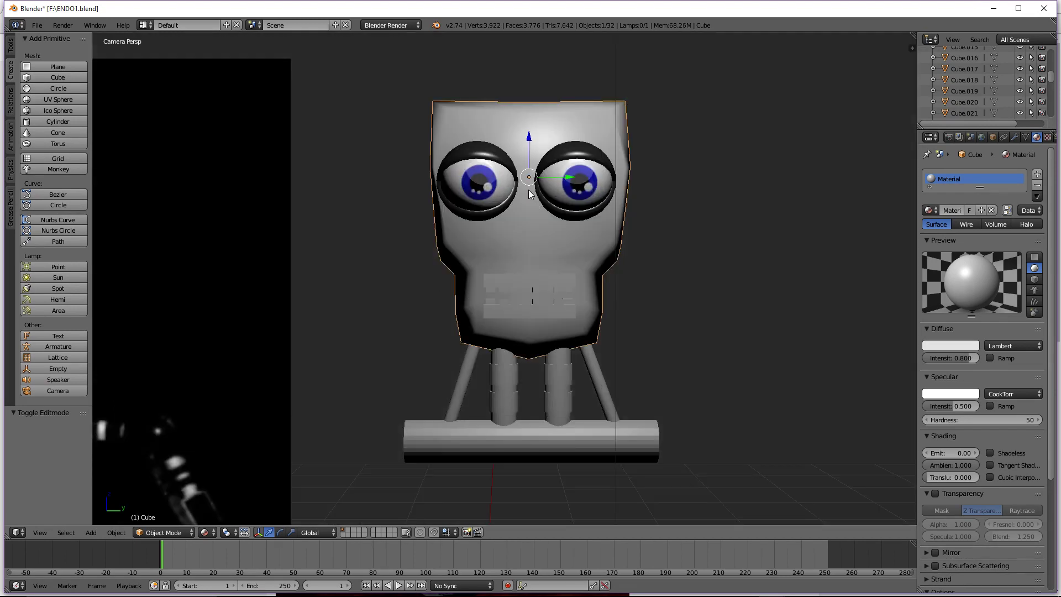
right_click(525, 188)
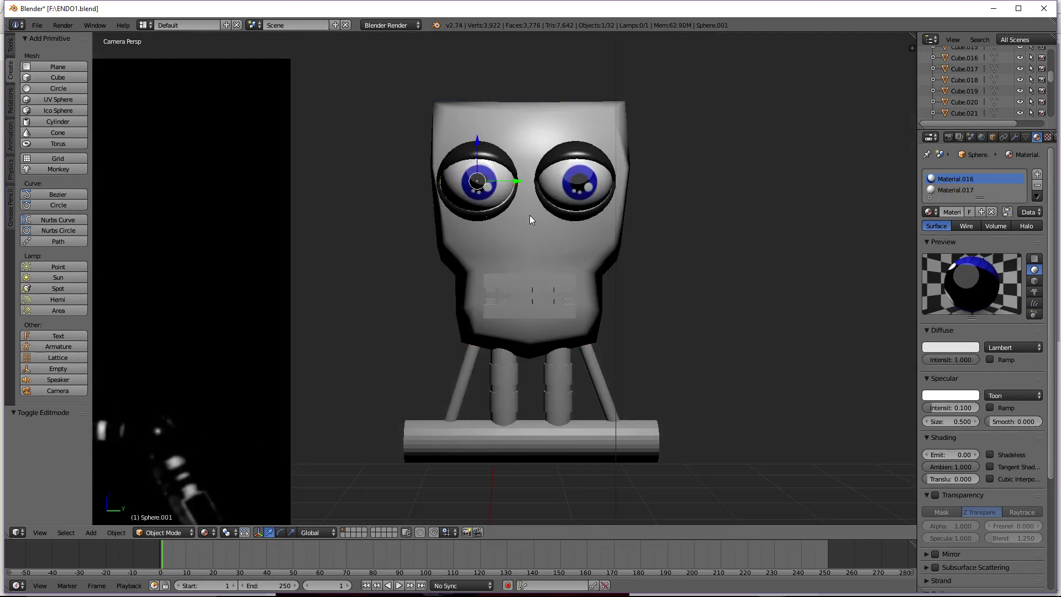
Switch to Adobe Photoshop Elements and open eye.png from the Desktop folder
mouse_move(715, 589)
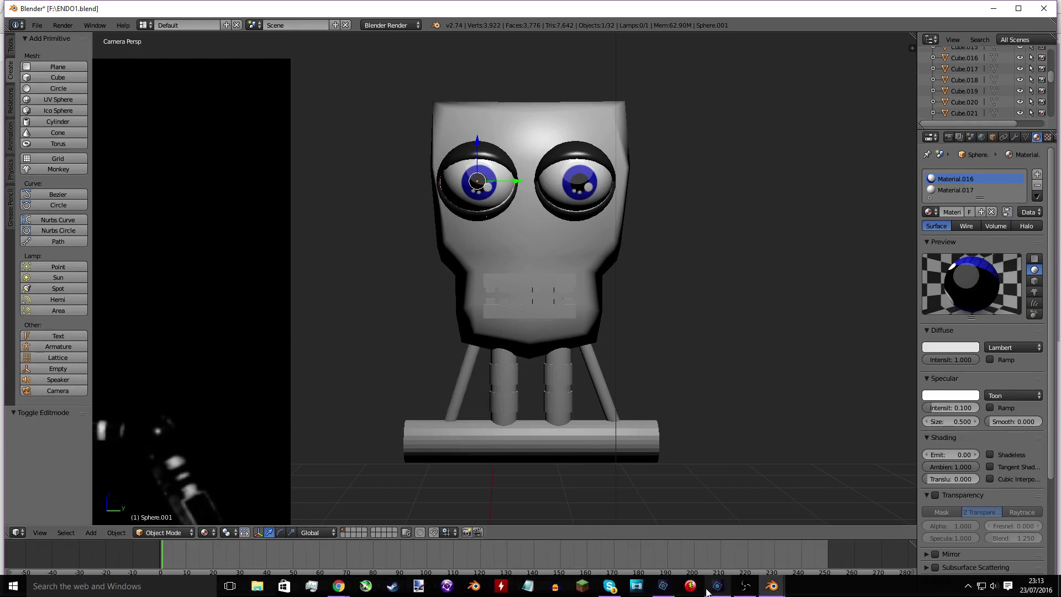
click(717, 586)
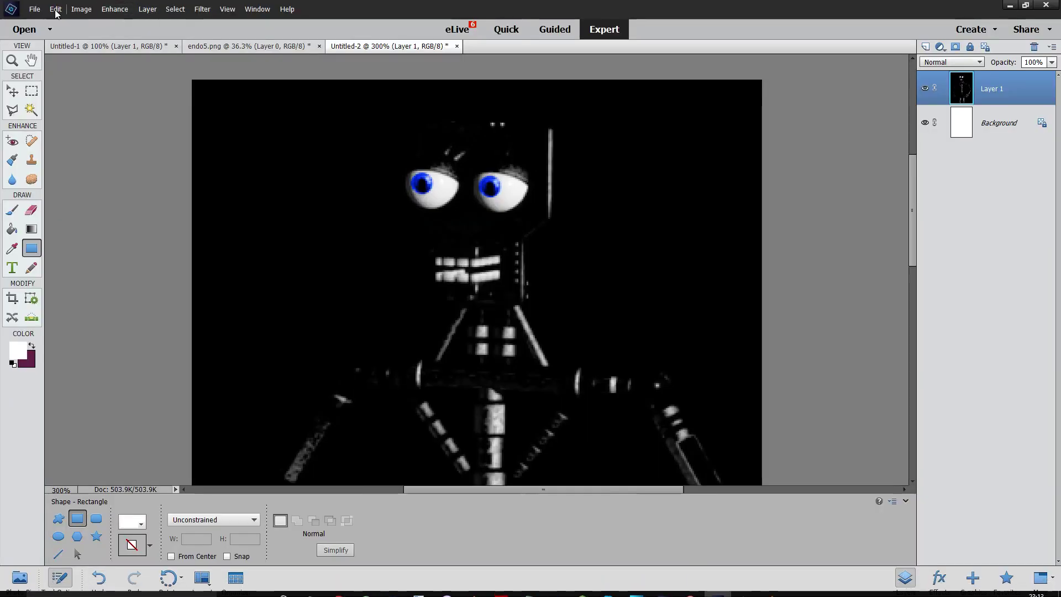
click(34, 9)
click(39, 29)
scroll(132, 140, down, 10)
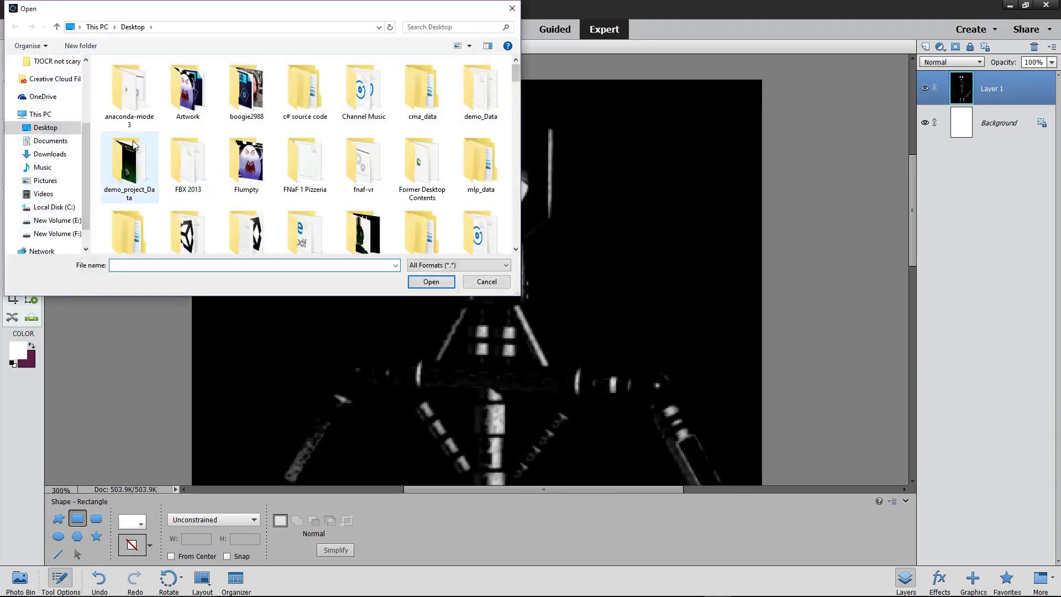
scroll(132, 140, down, 1)
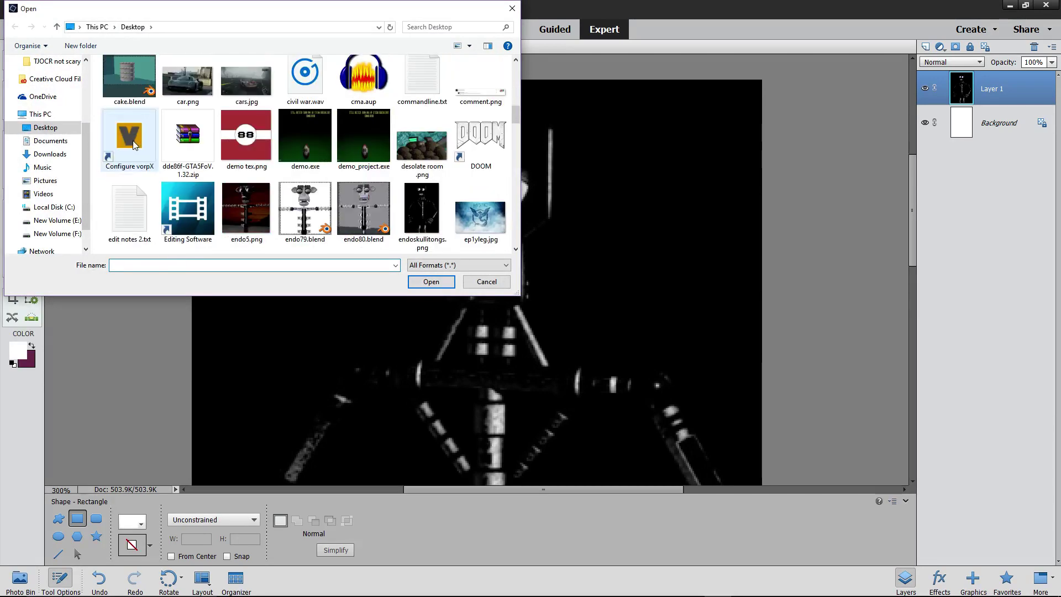
scroll(133, 145, down, 1)
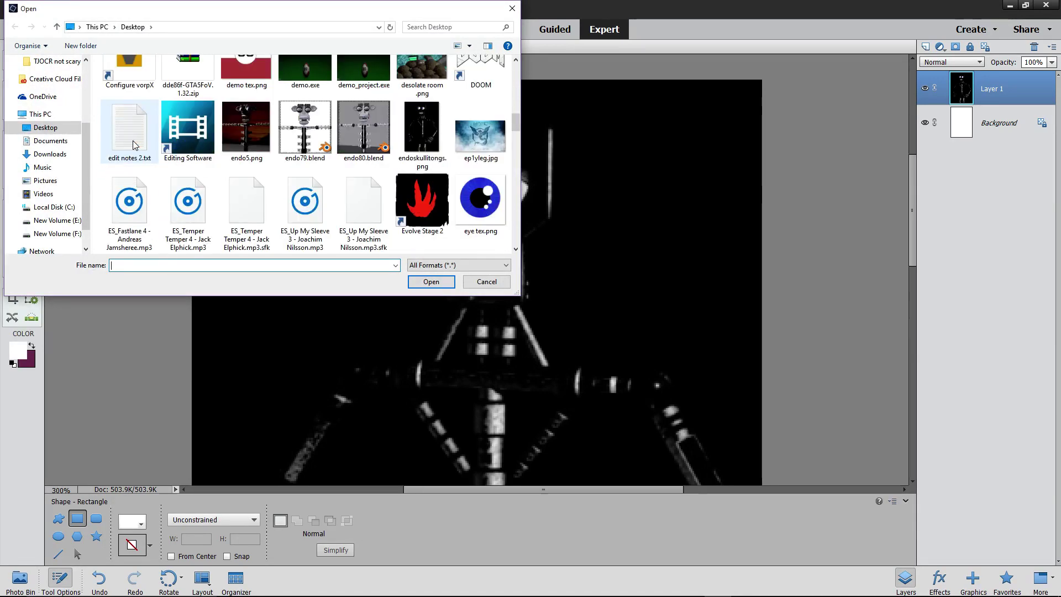
scroll(133, 144, down, 1)
scroll(132, 138, down, 1)
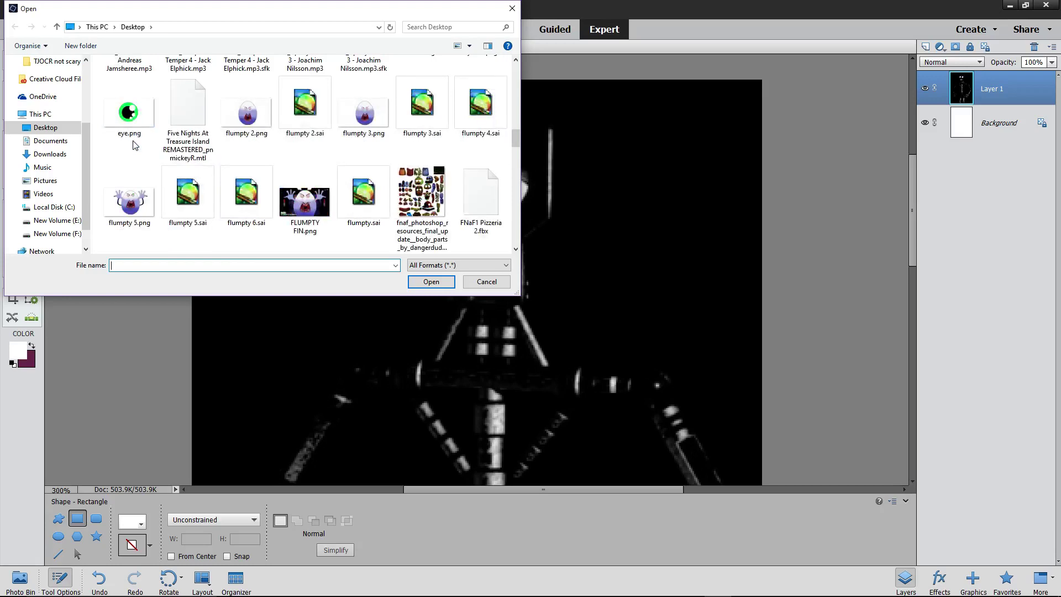
double_click(130, 126)
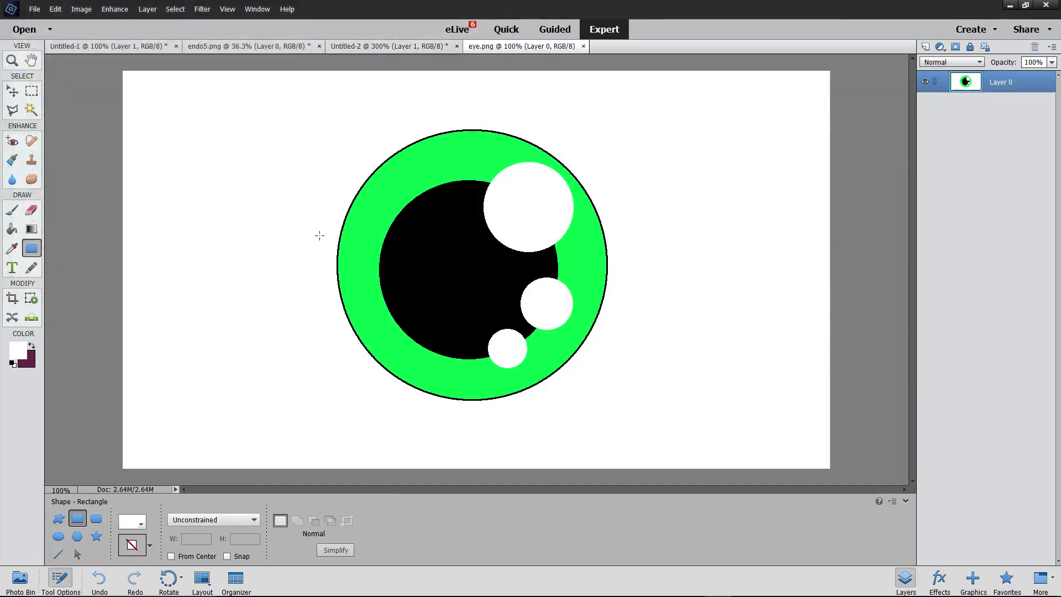
Clear the open windows off the desktop and open flumpty 3.sai in PaintTool SAI
mouse_move(319, 595)
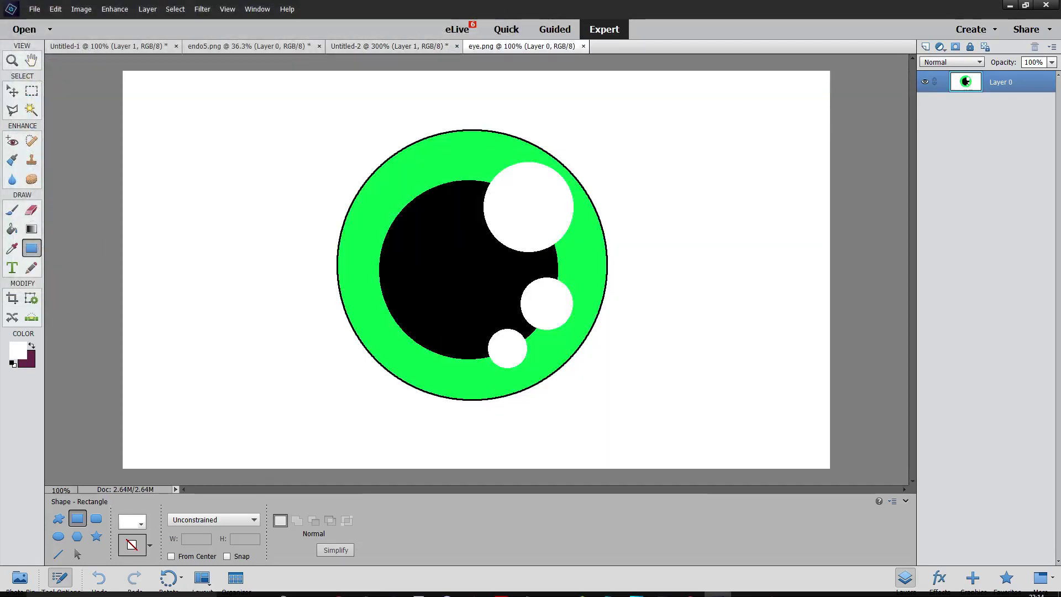
click(80, 584)
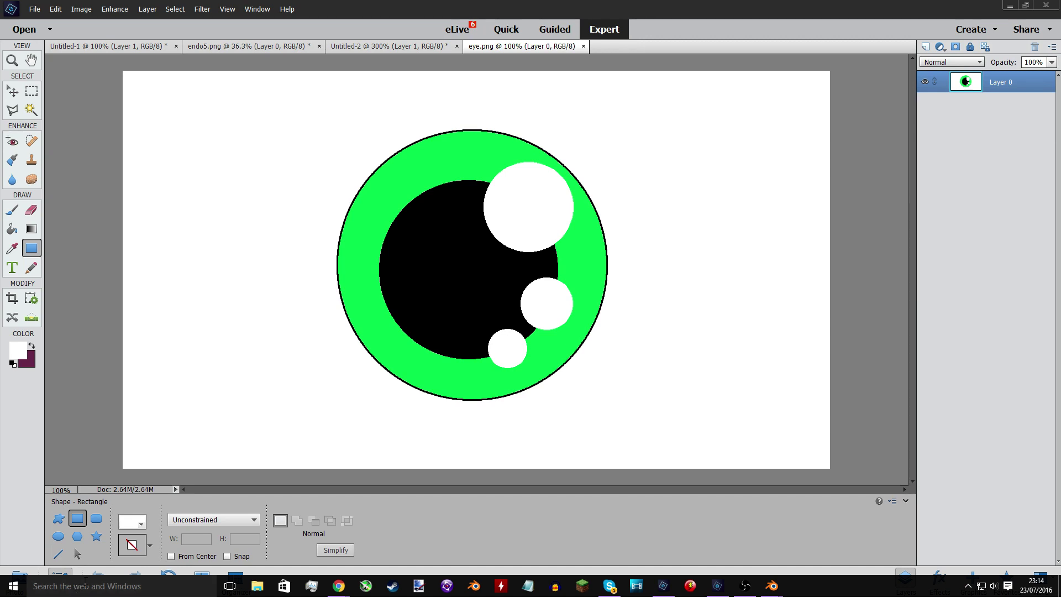
click(1010, 7)
click(993, 8)
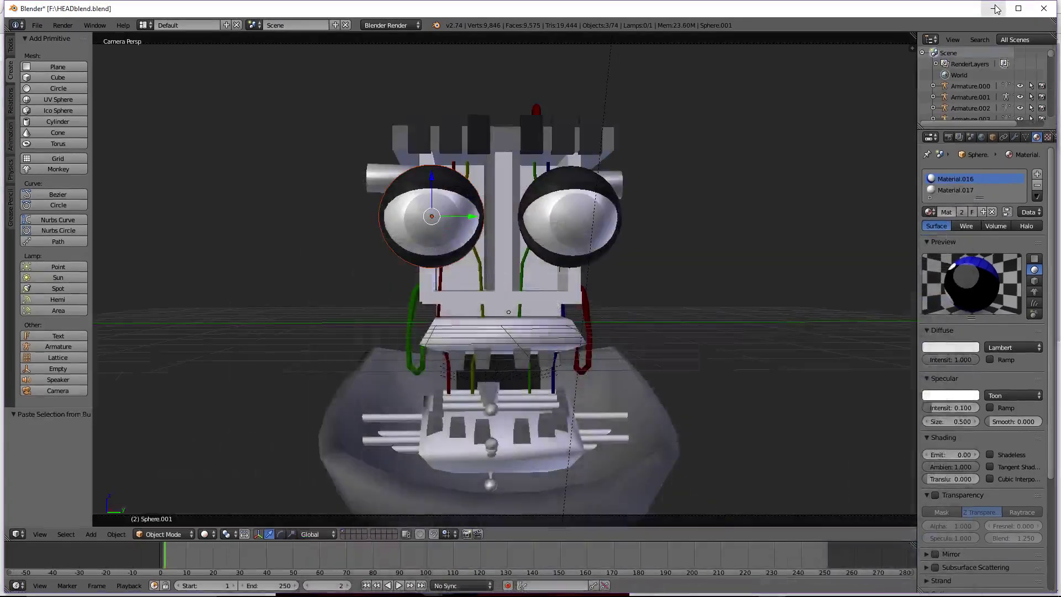
click(994, 8)
click(996, 7)
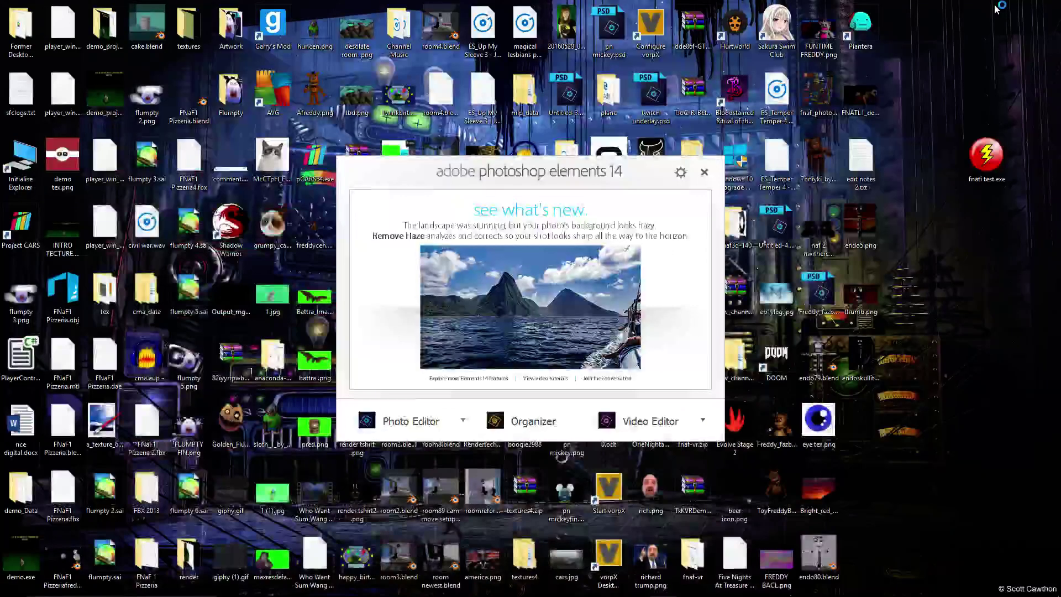
click(704, 173)
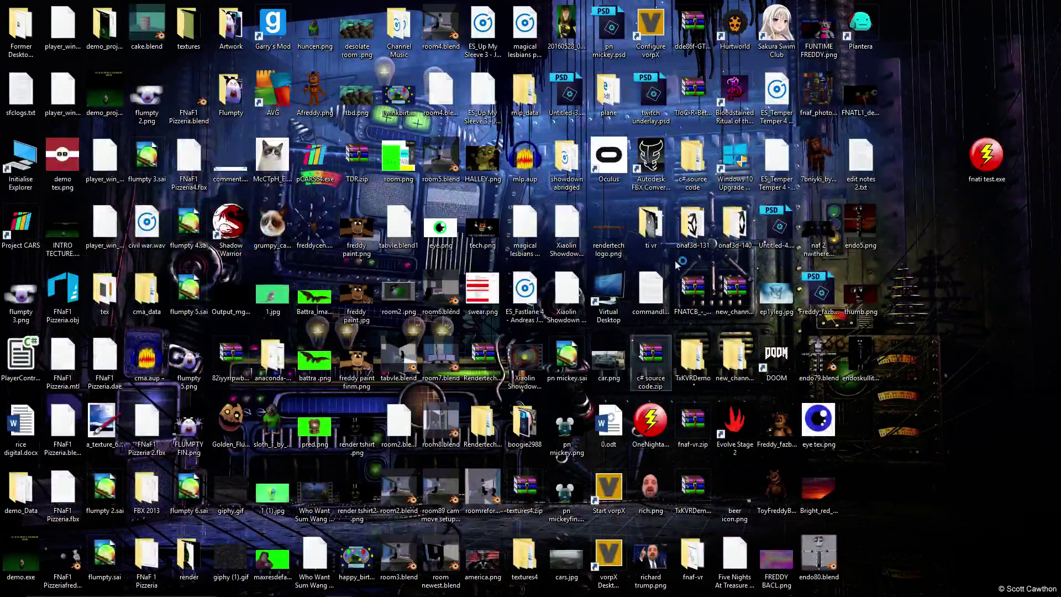
double_click(147, 160)
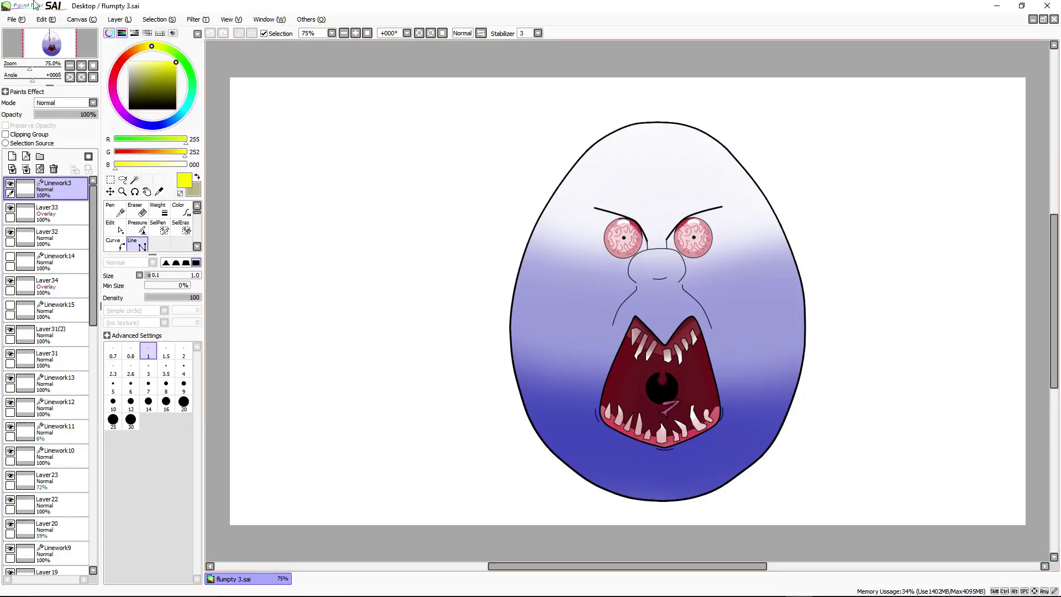
Create a new canvas 2000 pixels wide and 2000 pixels high
click(16, 19)
click(33, 32)
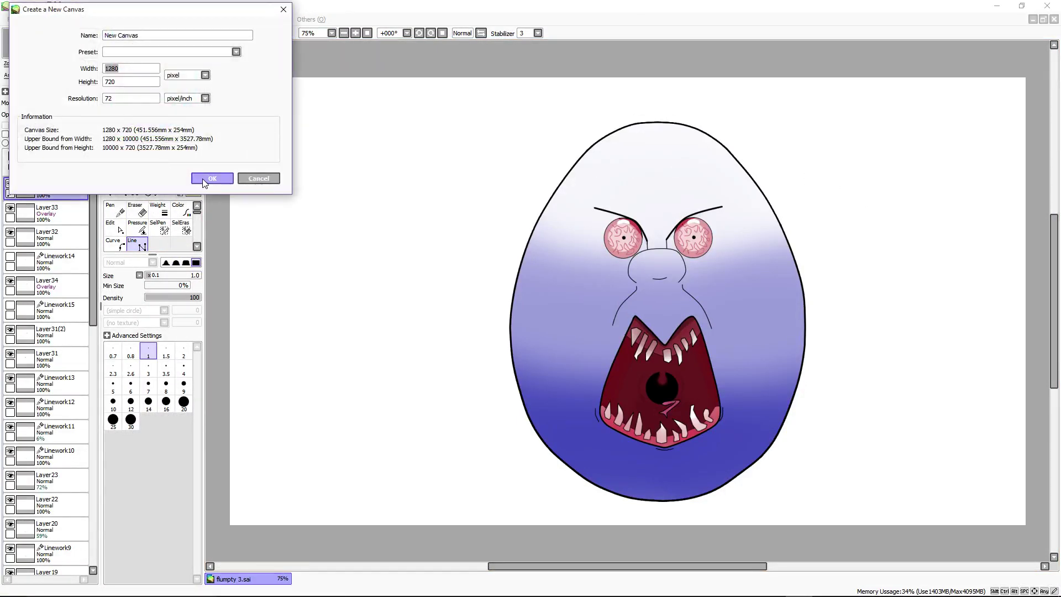
text(20002000)
click(220, 181)
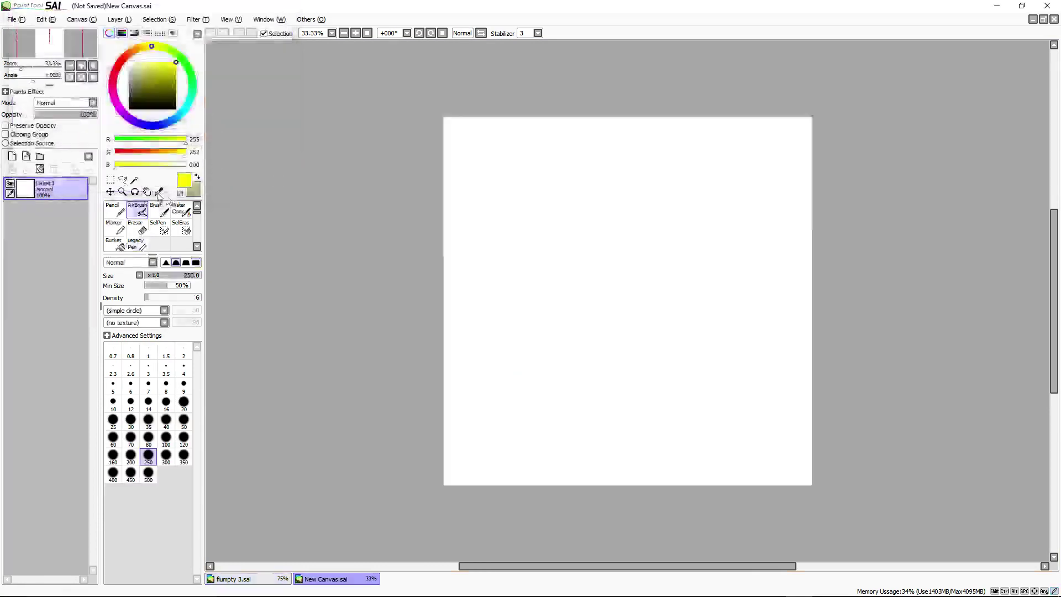
Add a new layer and paint one black dot near the canvas centre with the Marker at brush size 500
click(12, 157)
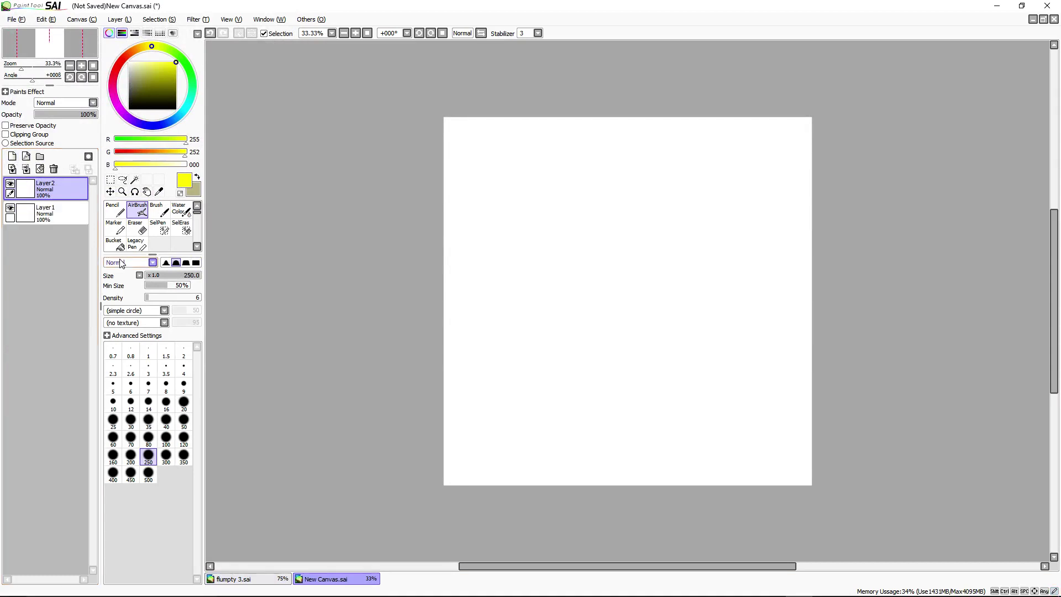
click(115, 226)
click(148, 496)
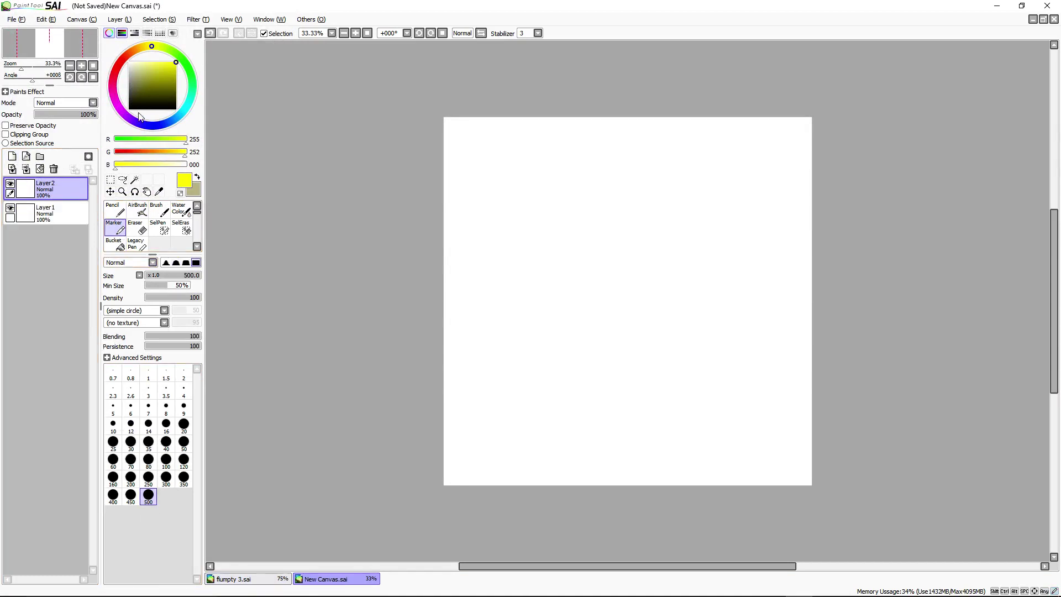
click(129, 109)
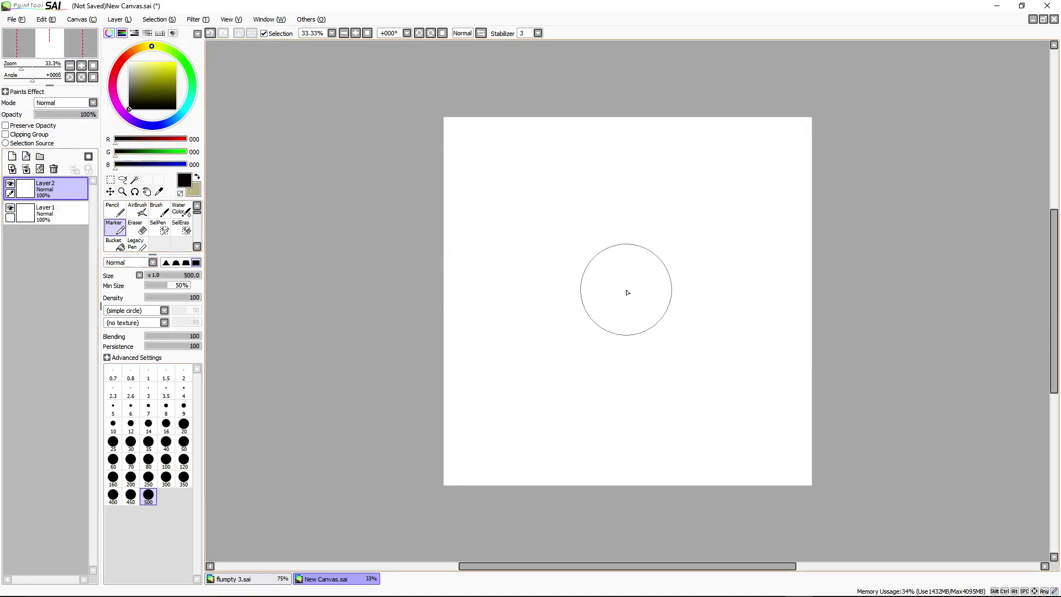
scroll(627, 292, up, 1)
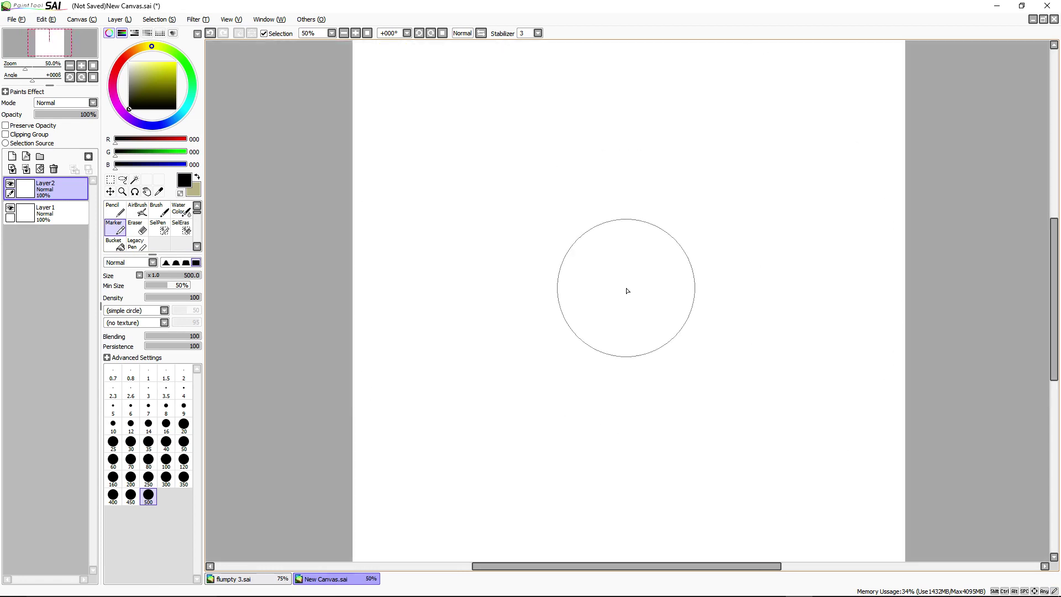
scroll(621, 289, down, 2)
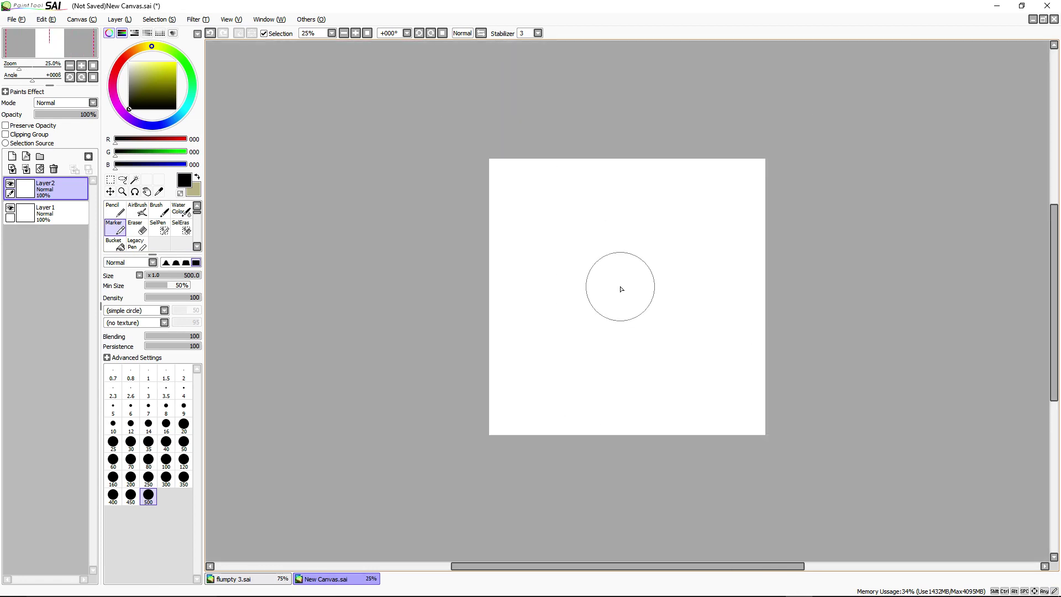
click(622, 287)
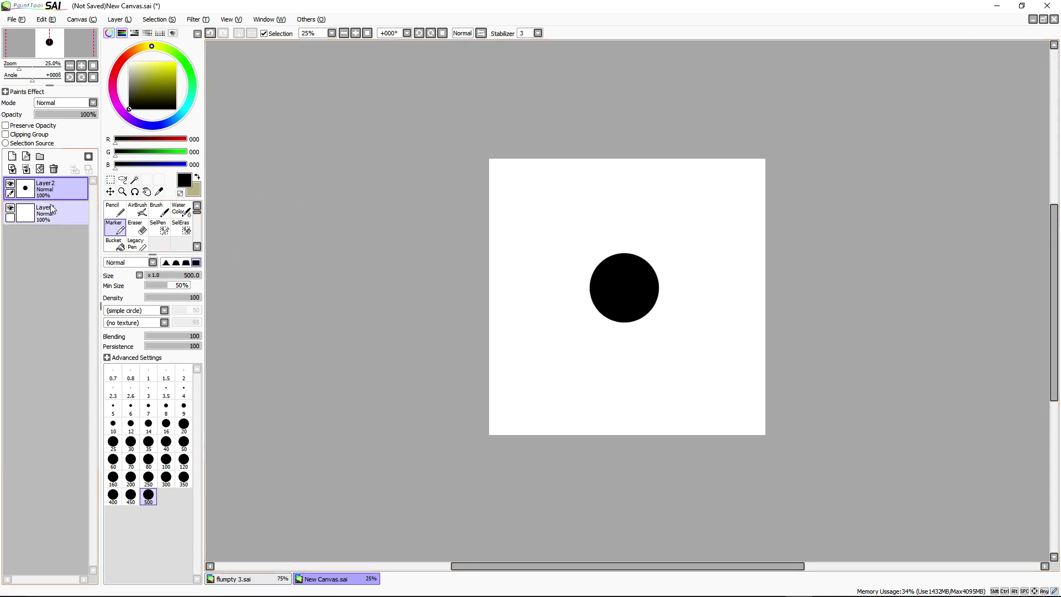
click(110, 180)
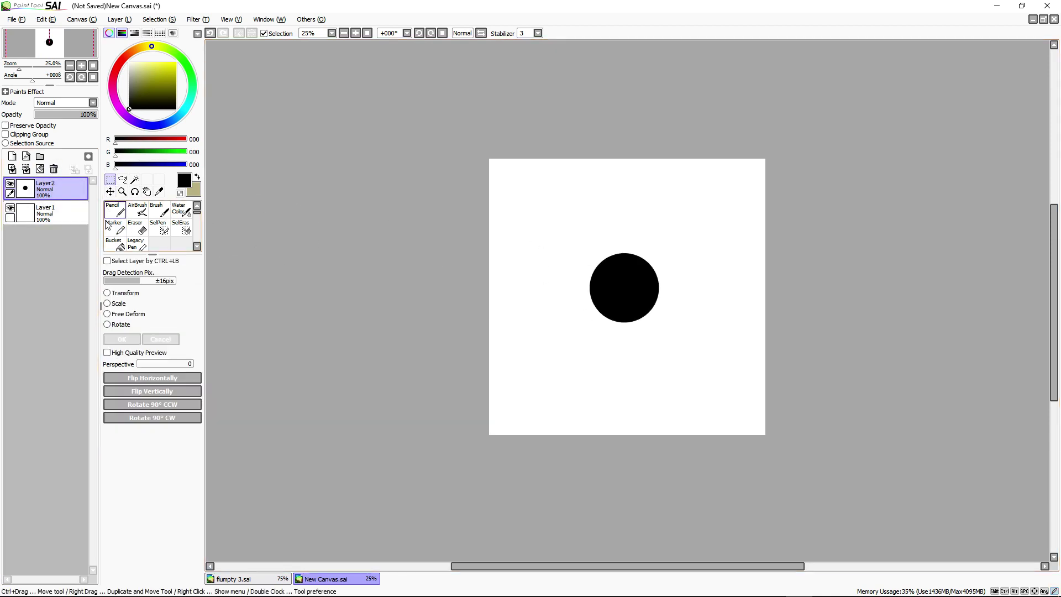
drag(564, 237, 749, 355)
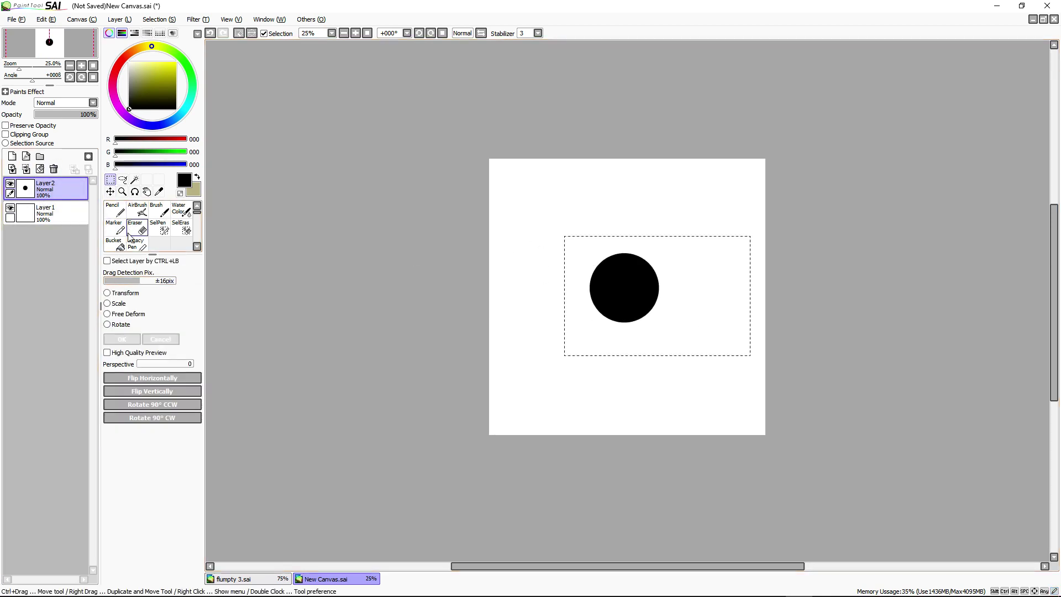
click(110, 192)
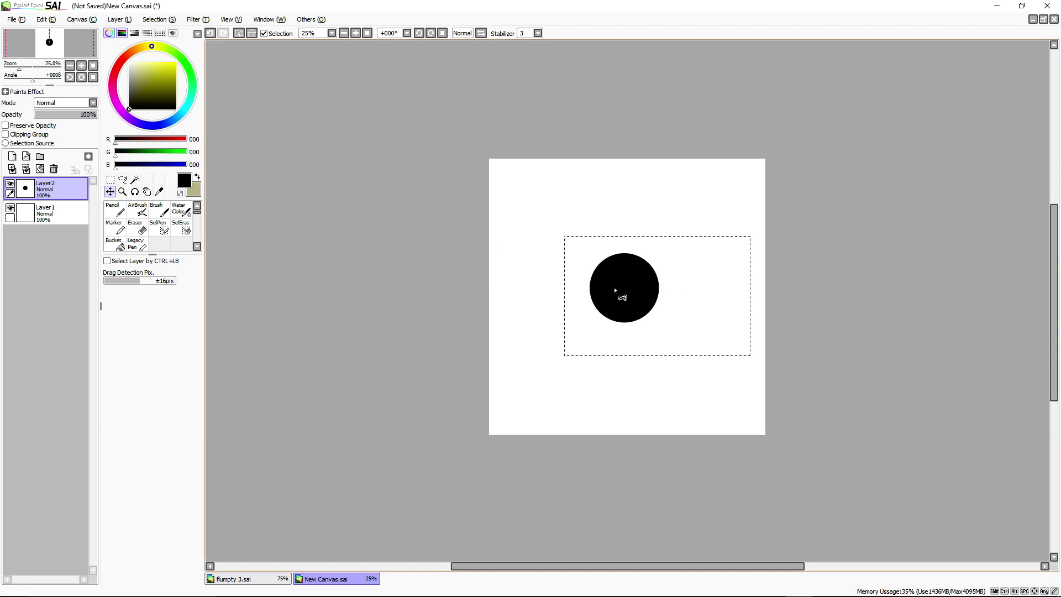
key(ctrl+d)
click(111, 179)
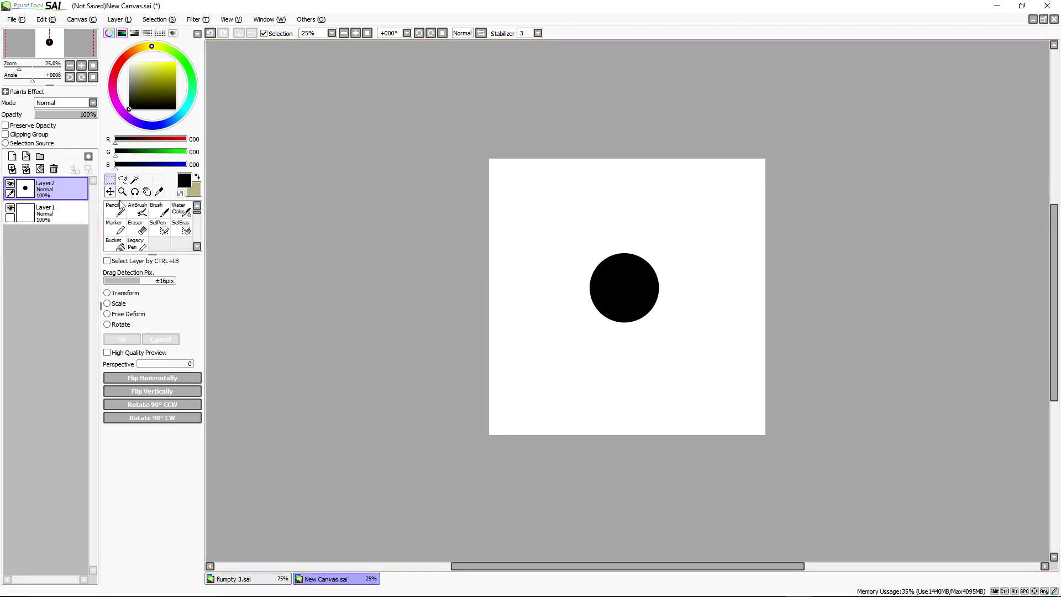
click(120, 303)
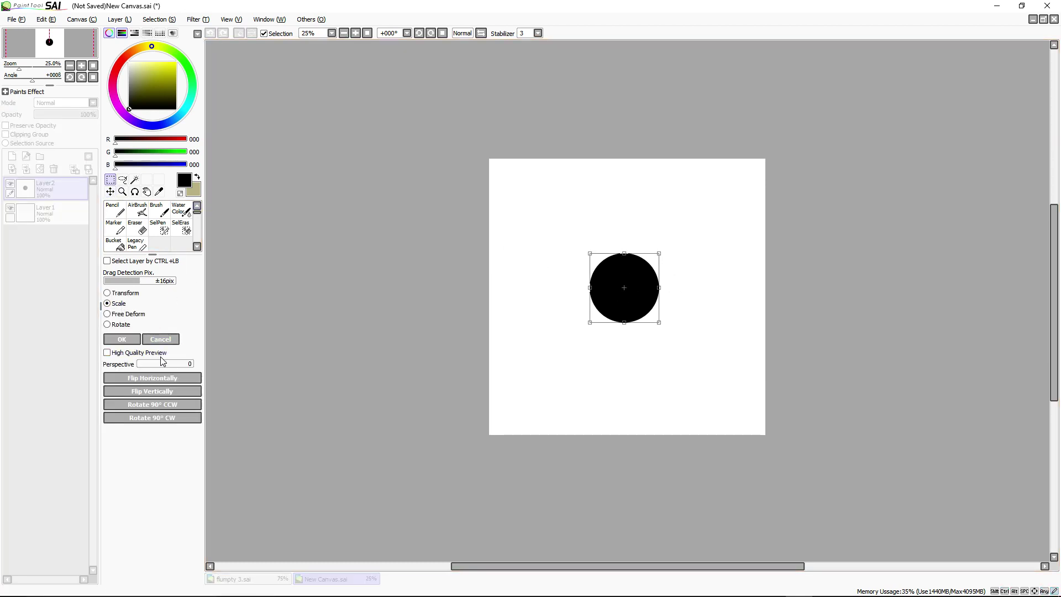
click(113, 315)
click(112, 303)
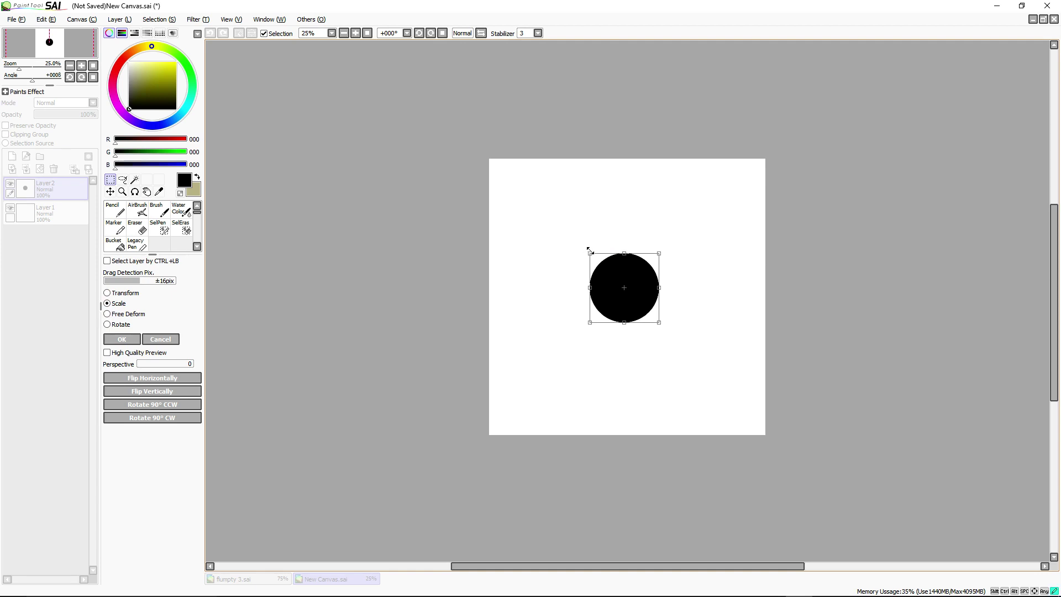
mouse_move(589, 250)
mouse_down()
mouse_move(573, 256)
mouse_move(594, 237)
mouse_move(582, 252)
mouse_up()
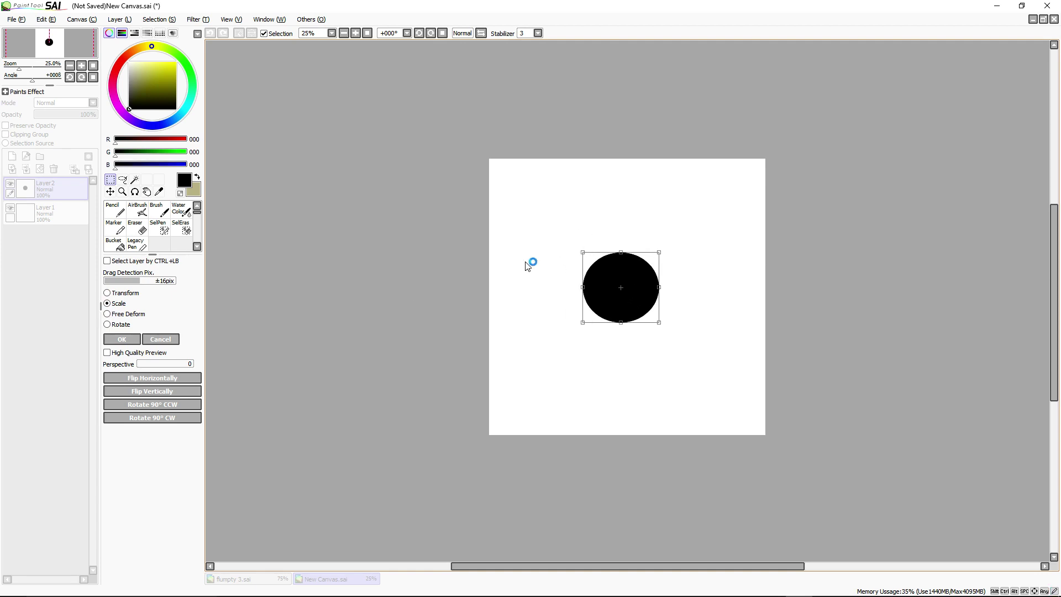
click(167, 339)
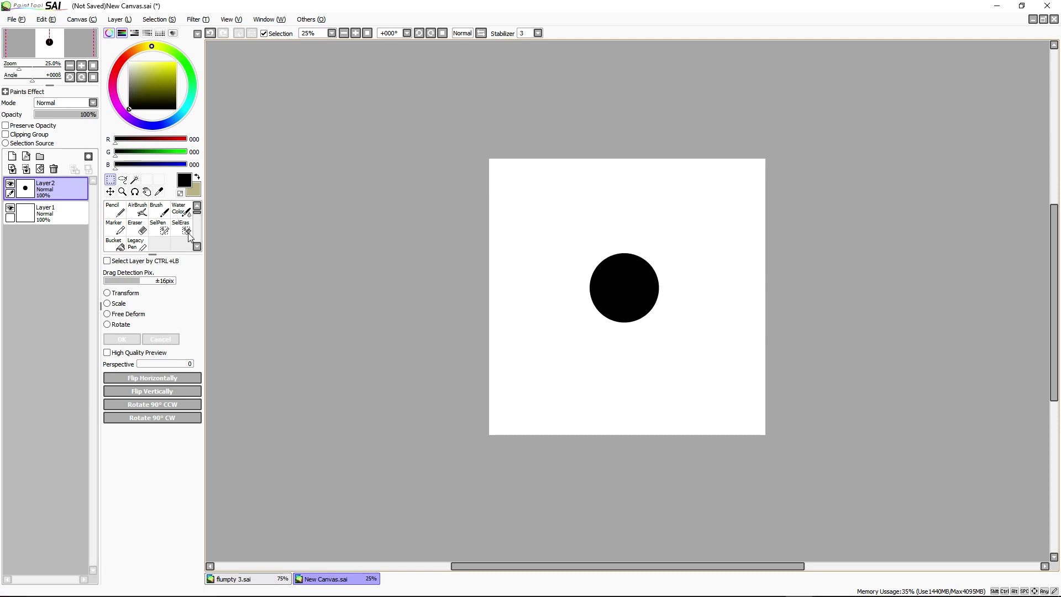
Create a new canvas 500 pixels wide and 500 pixels high
click(16, 19)
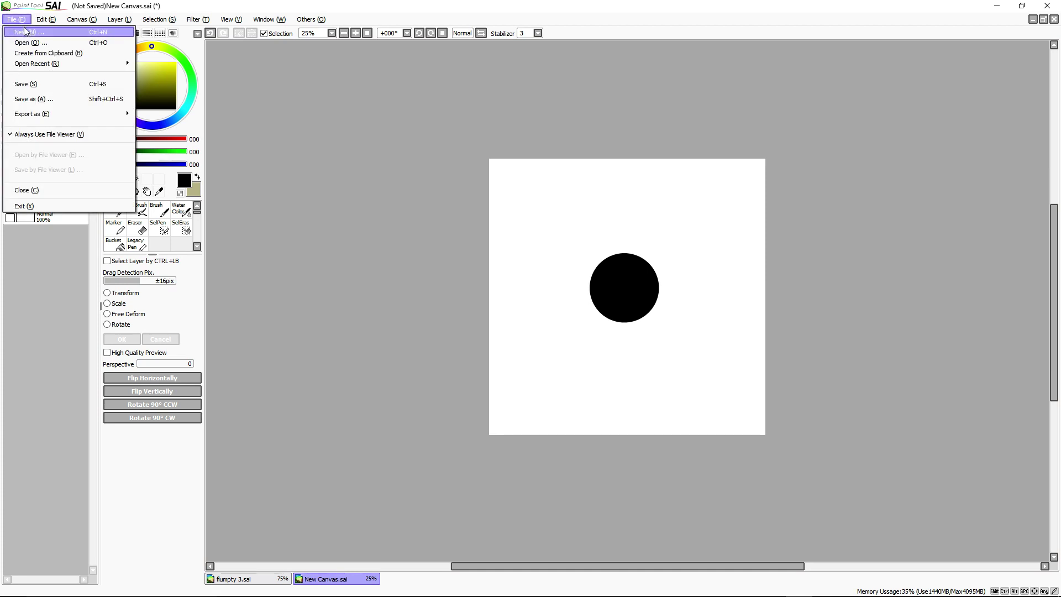
click(26, 35)
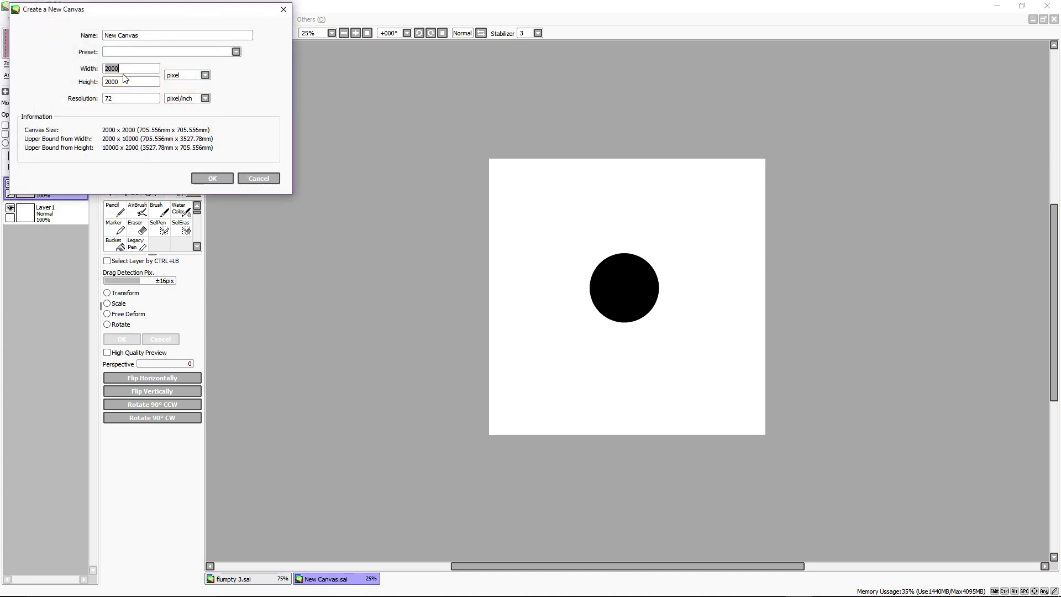
text(500)
key(Tab)
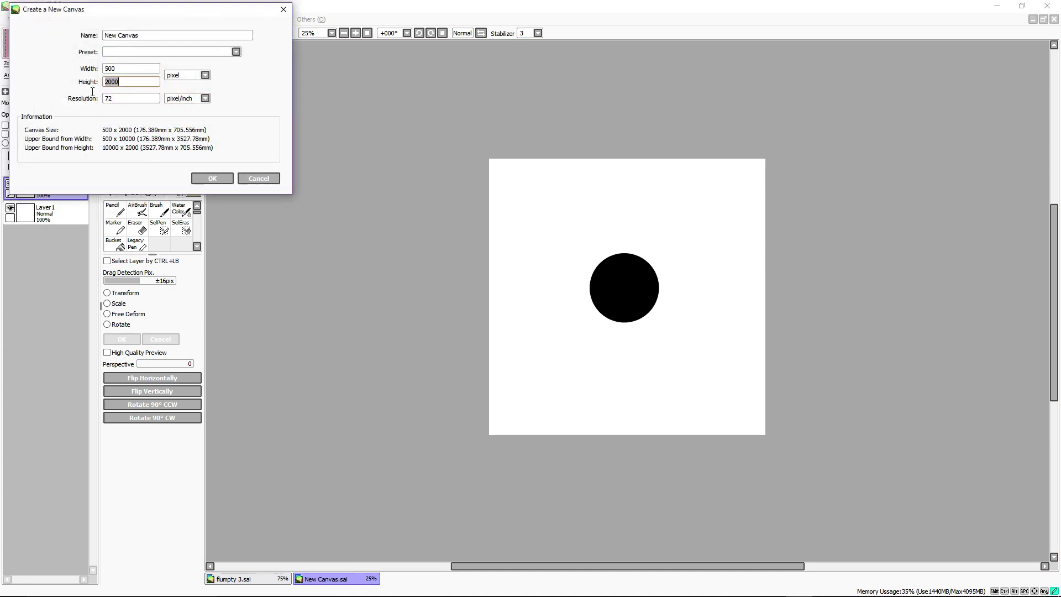
text(4)
text(00)
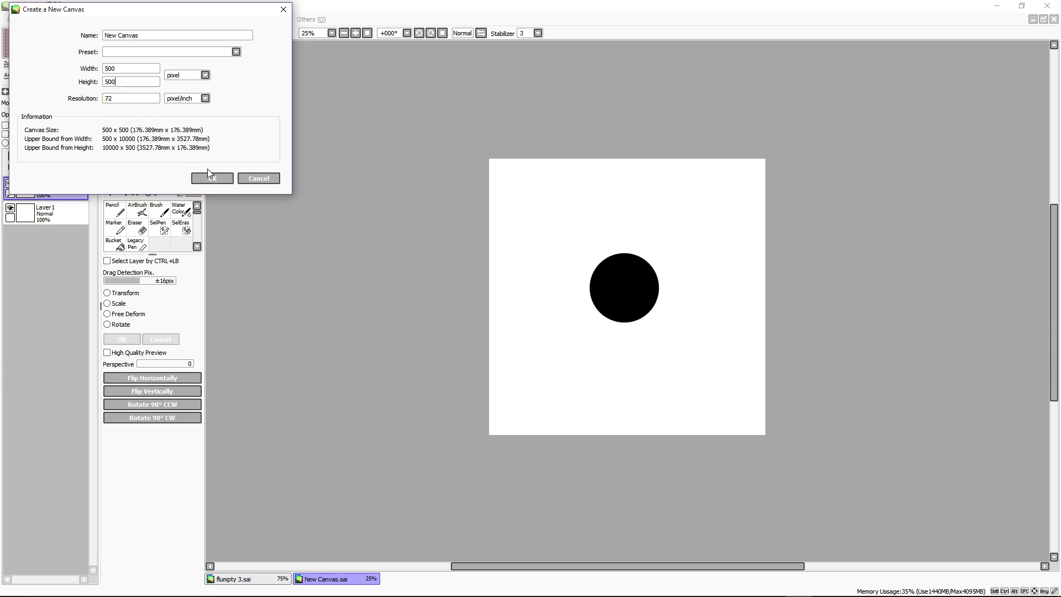
click(208, 177)
Select the Marker and create another new canvas, 1000 pixels wide and 1000 pixels high
click(114, 226)
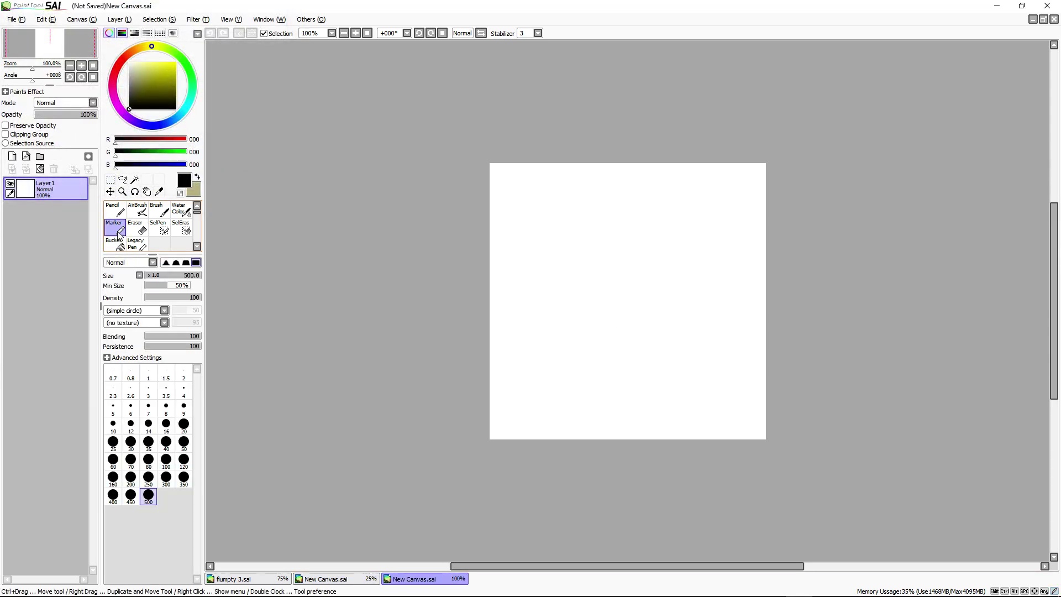
click(16, 19)
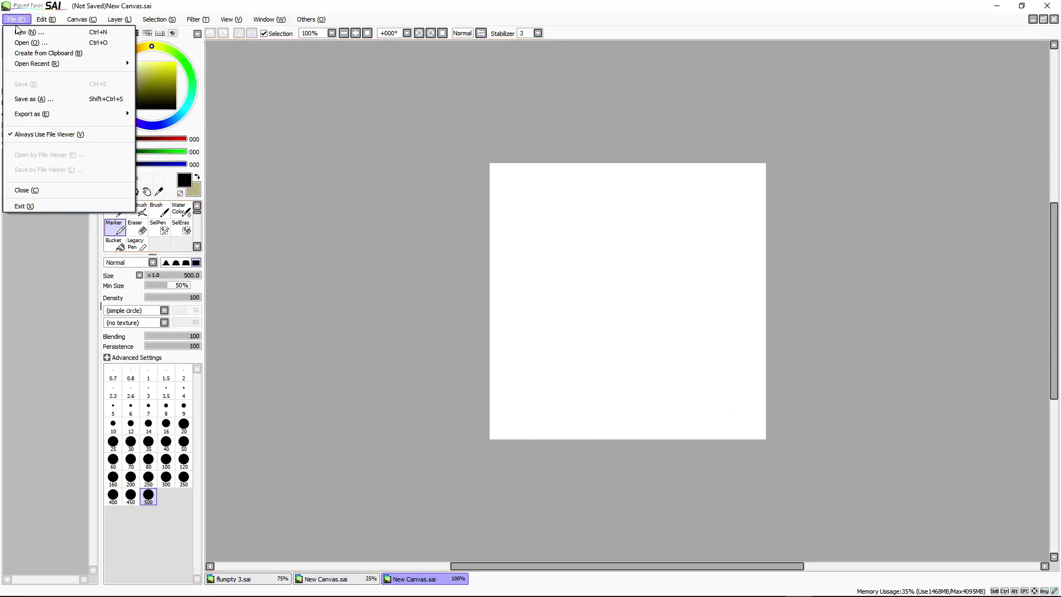
click(22, 29)
text(1000)
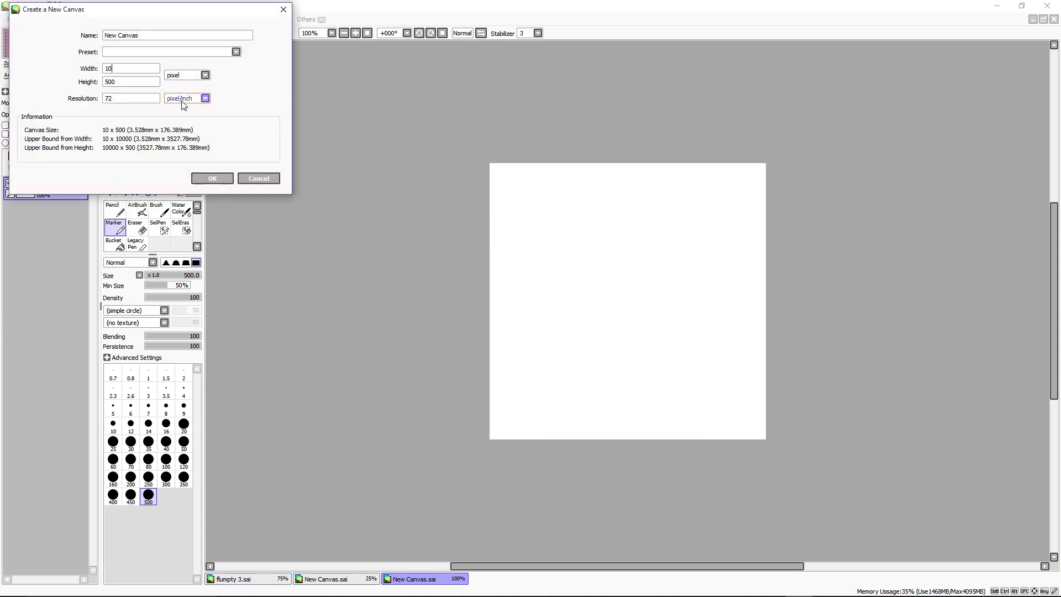
text(1000)
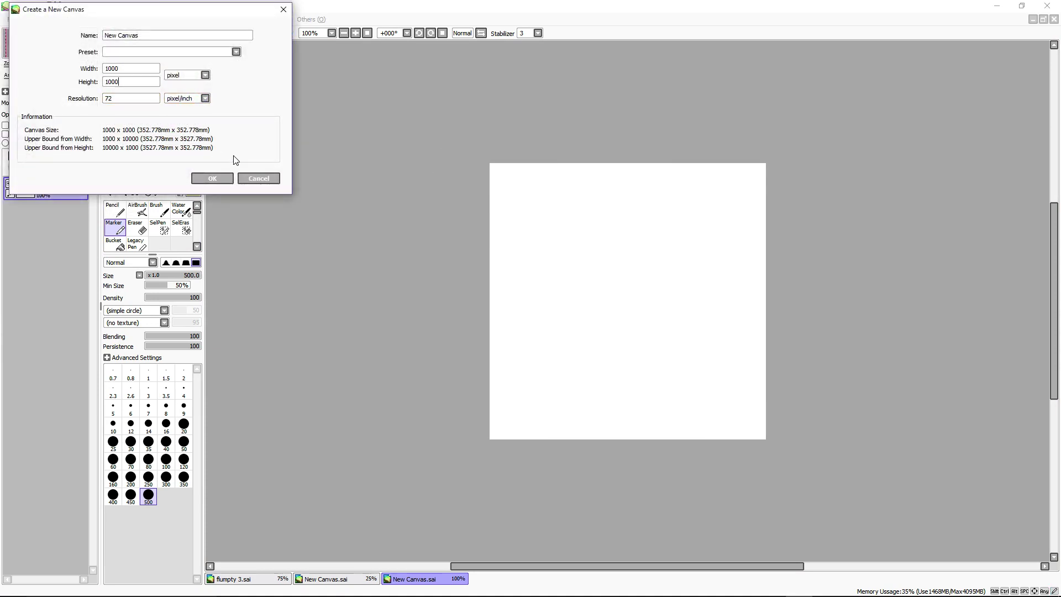
click(215, 177)
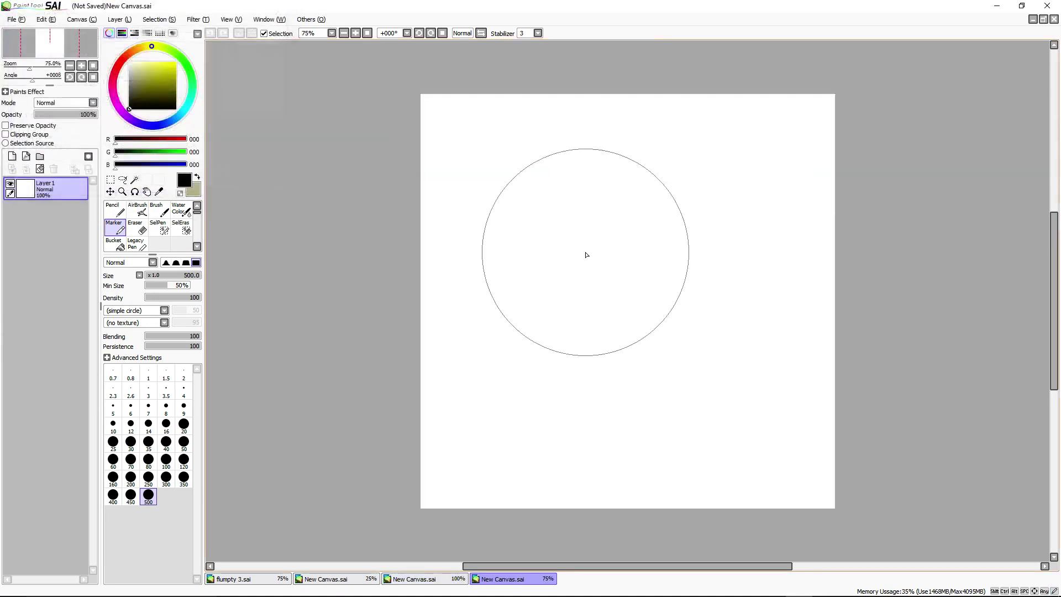
Paint one black dot near the canvas centre with the Marker at size 500, and add a new layer above it
click(632, 288)
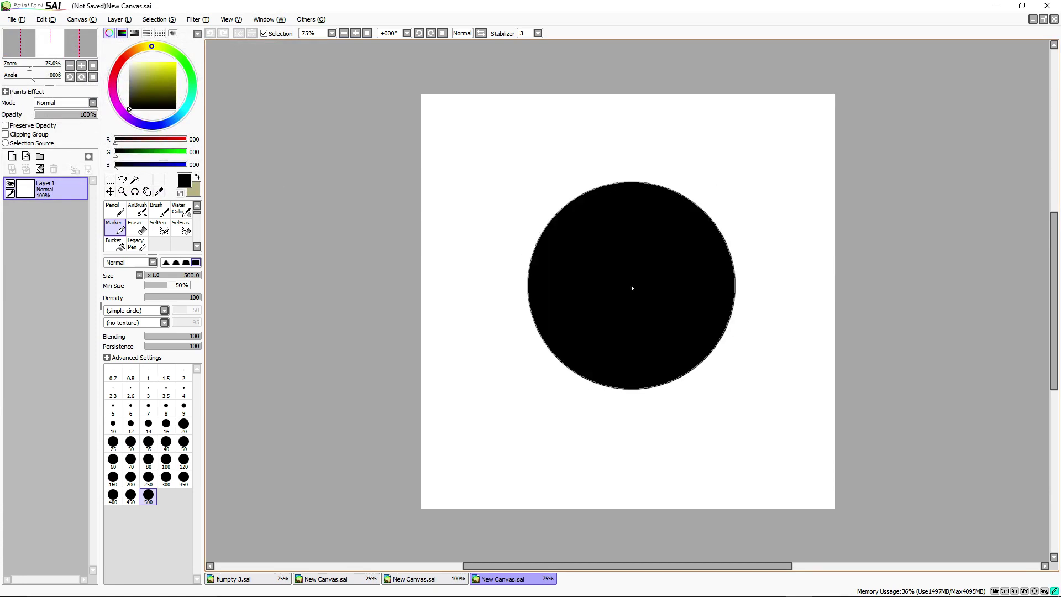
click(12, 156)
click(187, 57)
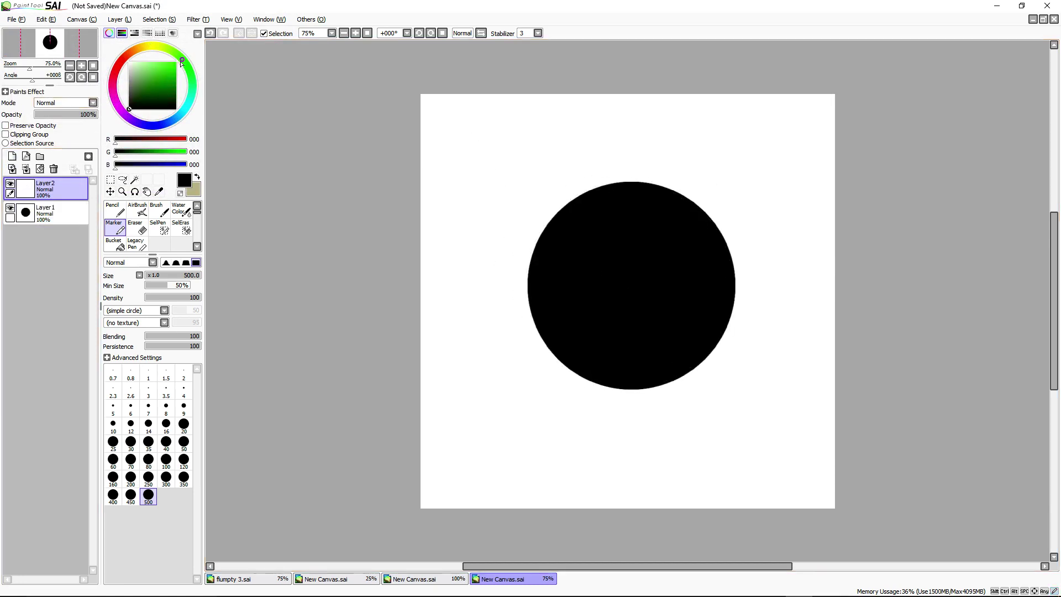
Switch to Adobe Photoshop Elements to examine the reference eye in eye.png, and return to PaintTool SAI
key(alt+Tab)
key(alt+Tab)
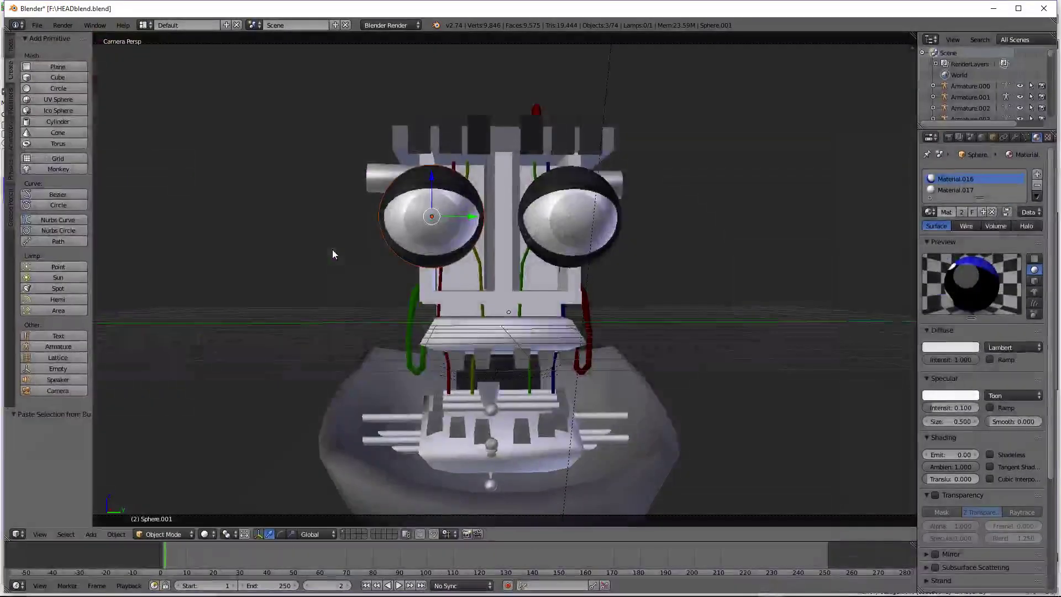
key(alt+Tab)
key(alt+Tab)
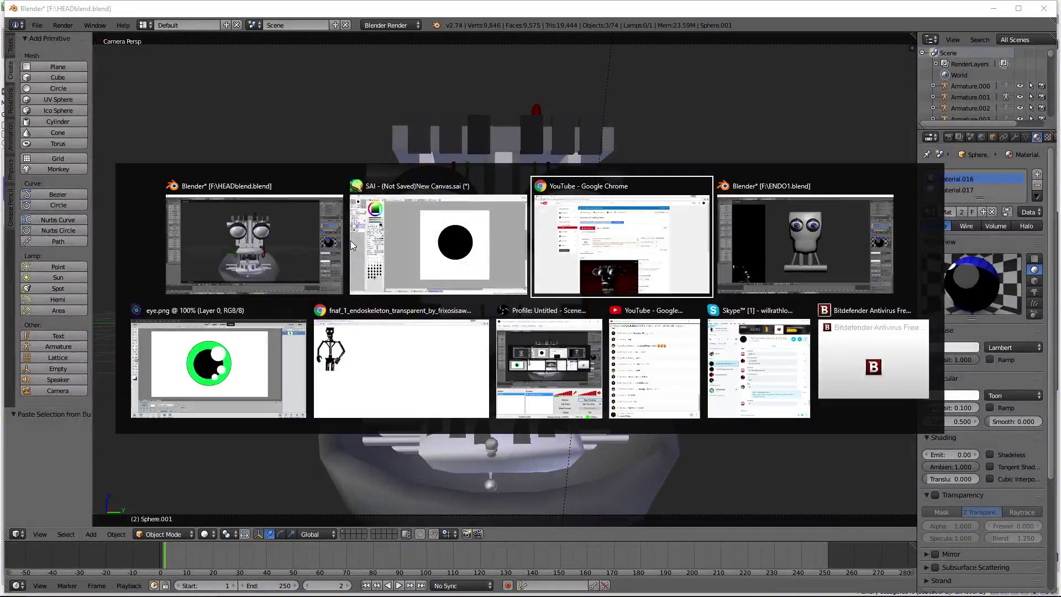
click(217, 354)
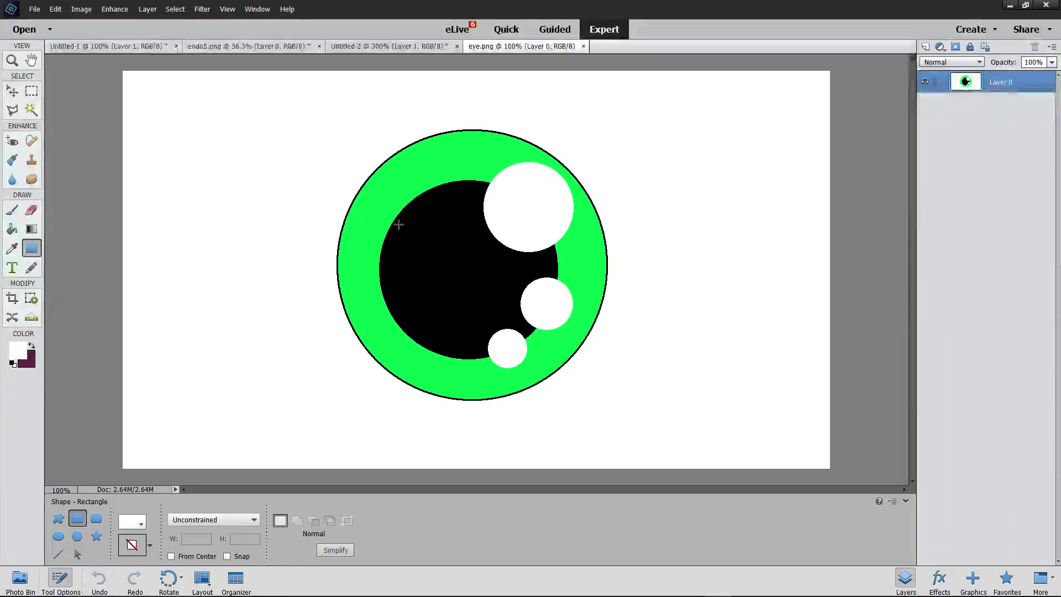
key(alt+Tab)
key(alt+Tab)
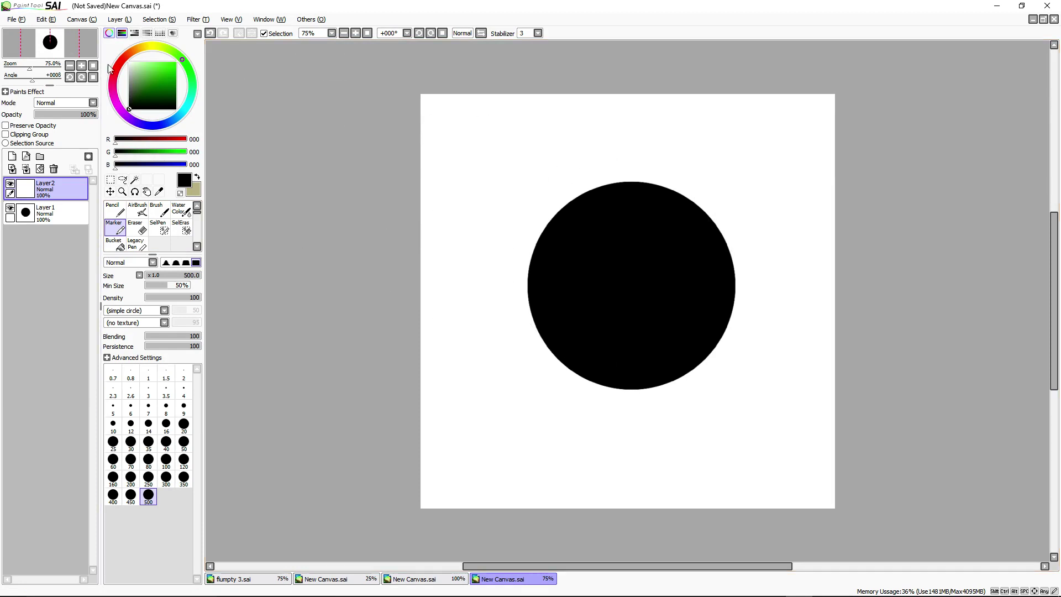
Select the black dot on Layer1 with the Magic Wand
click(135, 179)
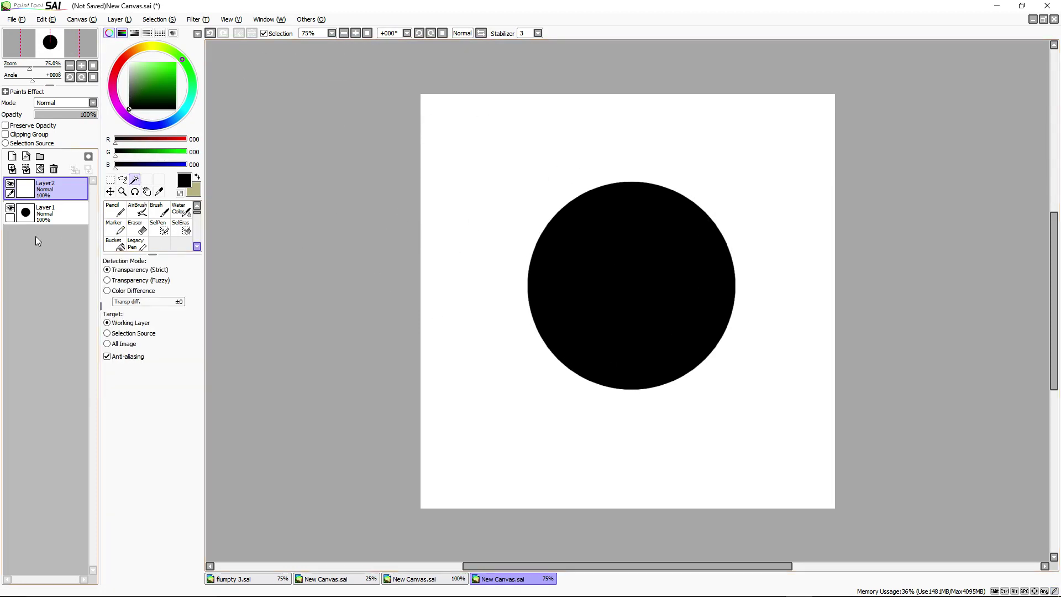
click(38, 216)
click(496, 195)
Set the painting colour to bright green with RGB 0, 255, 162
drag(128, 87, 220, 44)
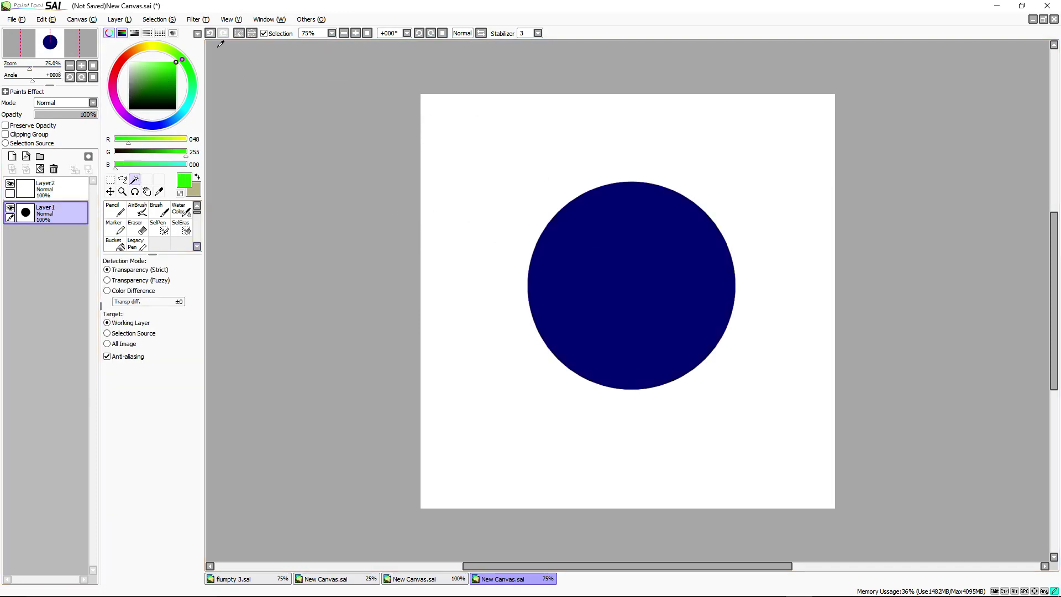
click(159, 75)
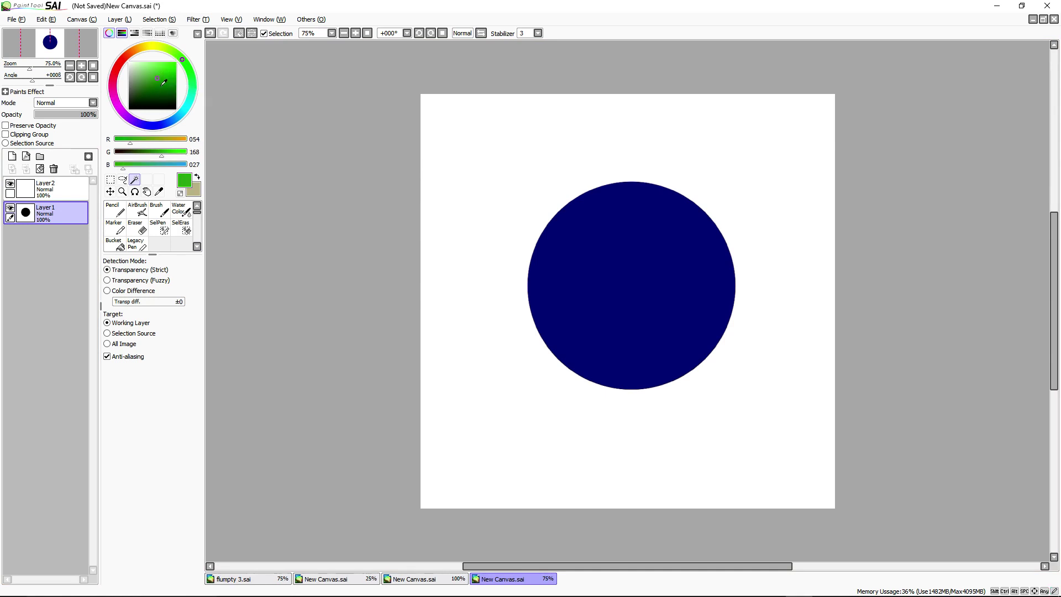
click(152, 82)
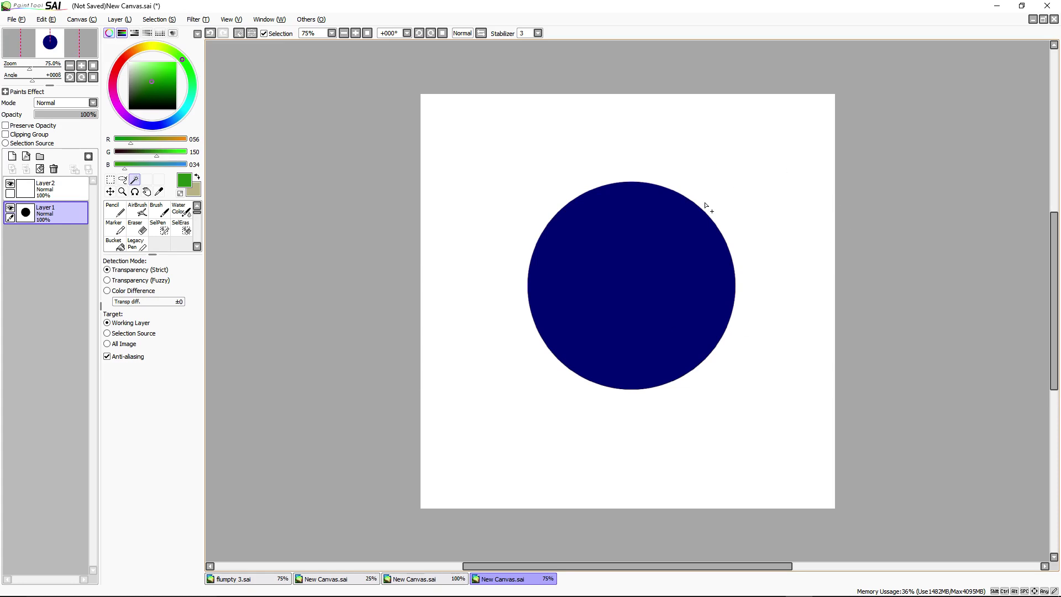
click(193, 92)
click(141, 213)
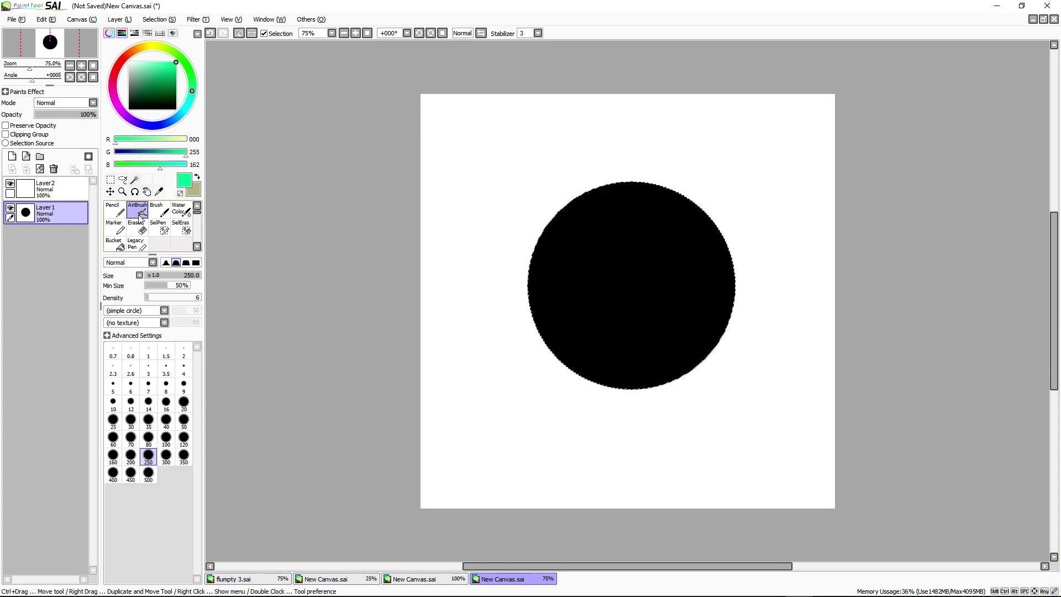
click(116, 227)
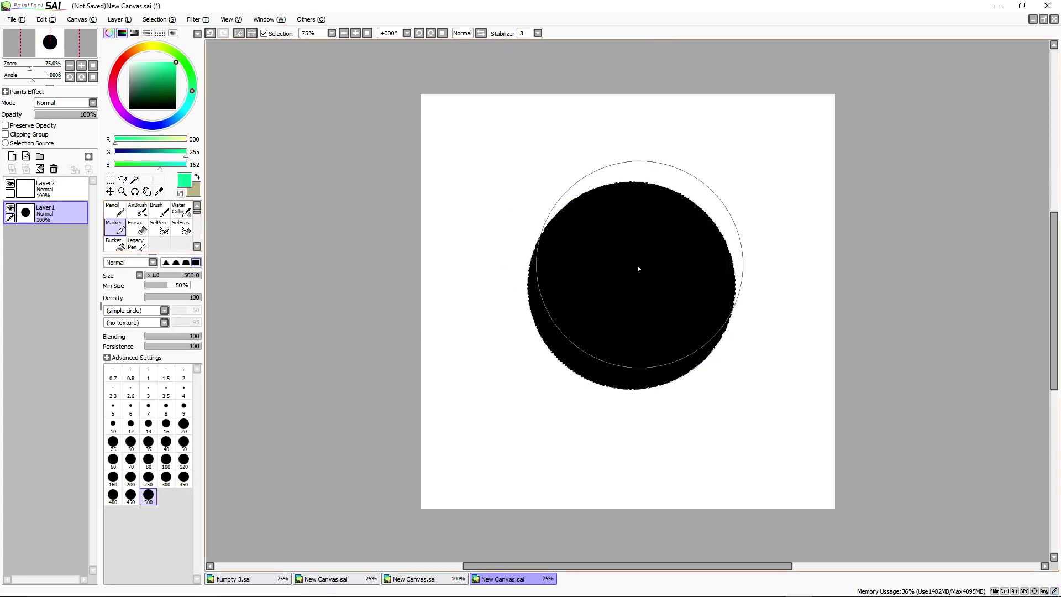
click(112, 494)
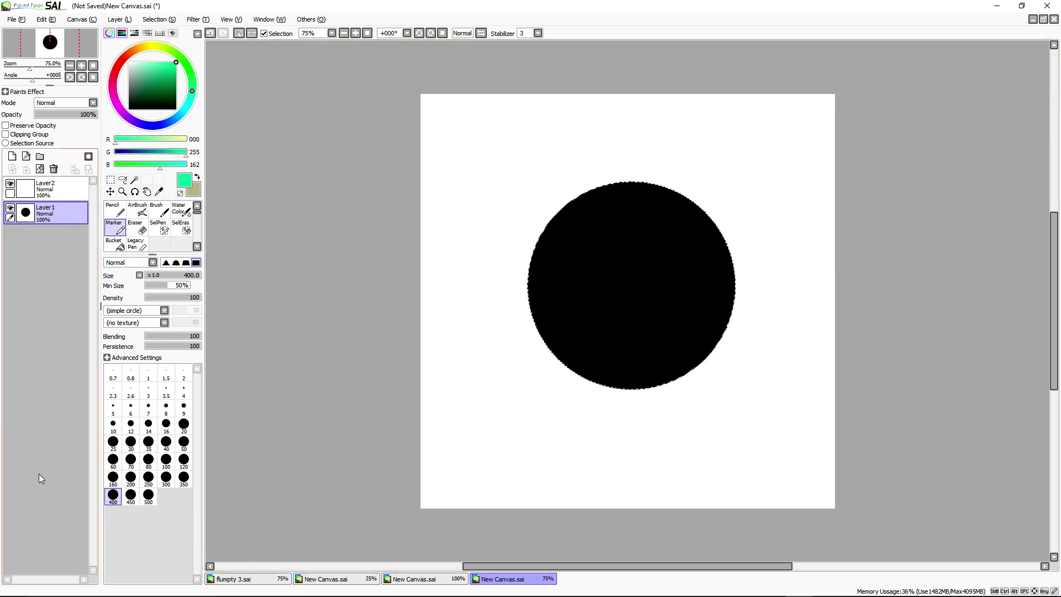
click(148, 494)
key(alt+Tab)
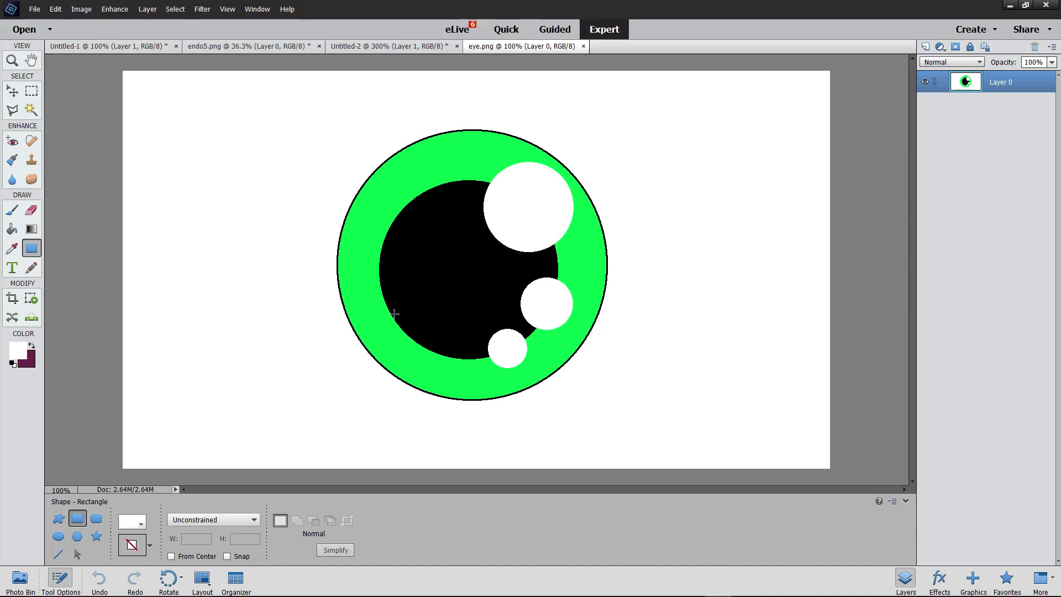
key(alt+Tab)
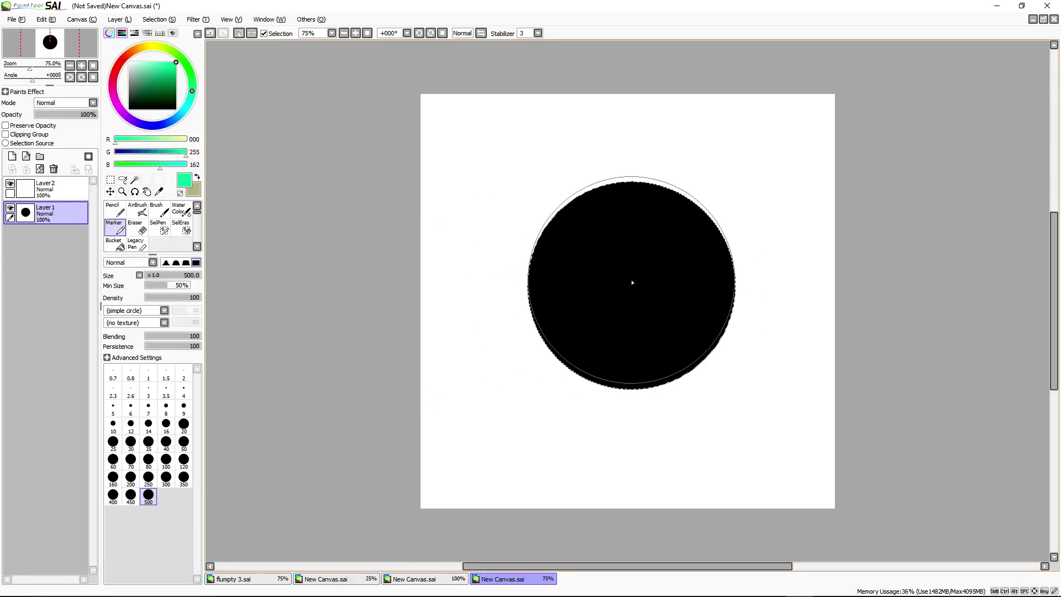
Fill the circular selection on Layer2 with the bright green using the Bucket
click(48, 188)
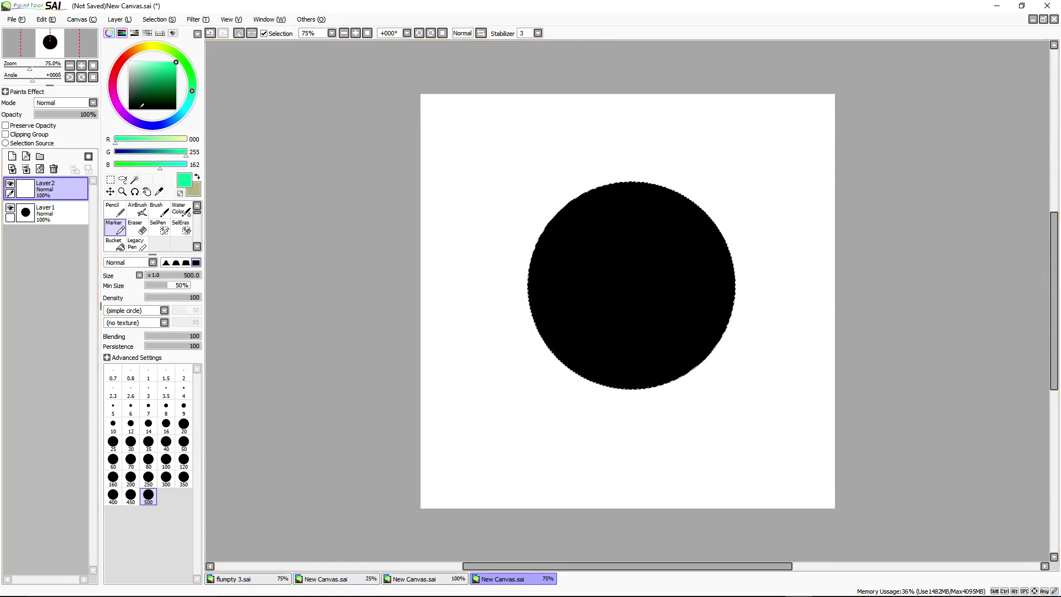
click(114, 244)
click(672, 251)
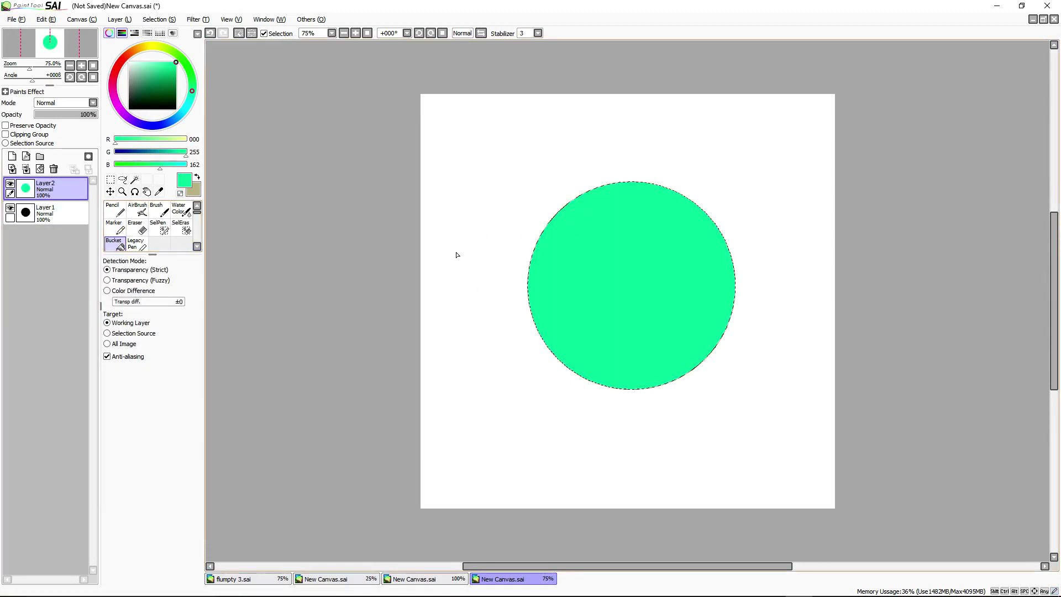
Add a new layer and paint one black pupil at the centre of the green circle with the Marker at size 250
click(12, 156)
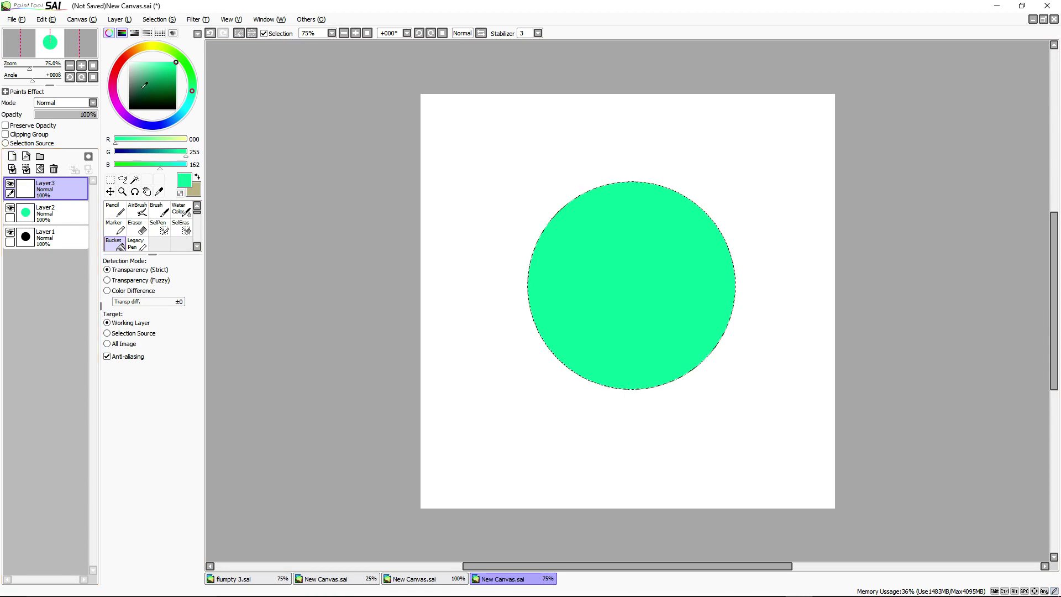
drag(147, 83, 127, 110)
click(115, 227)
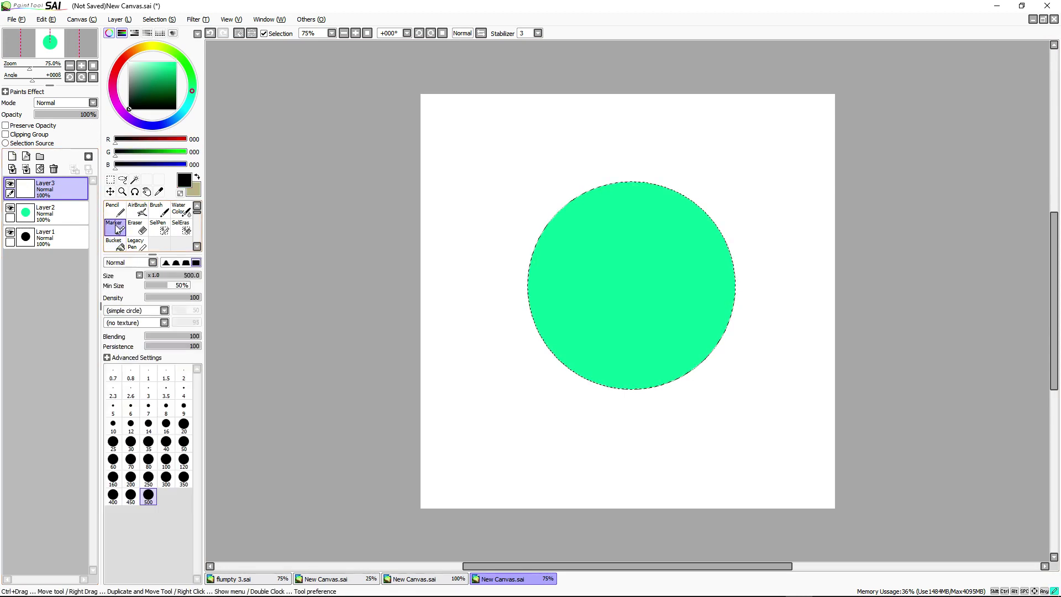
click(131, 477)
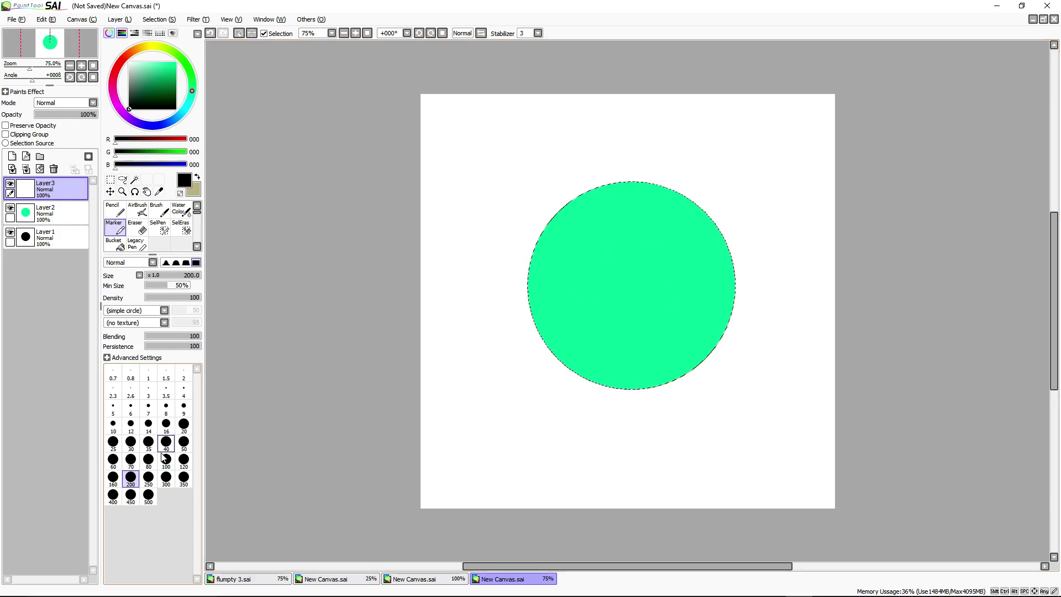
click(148, 478)
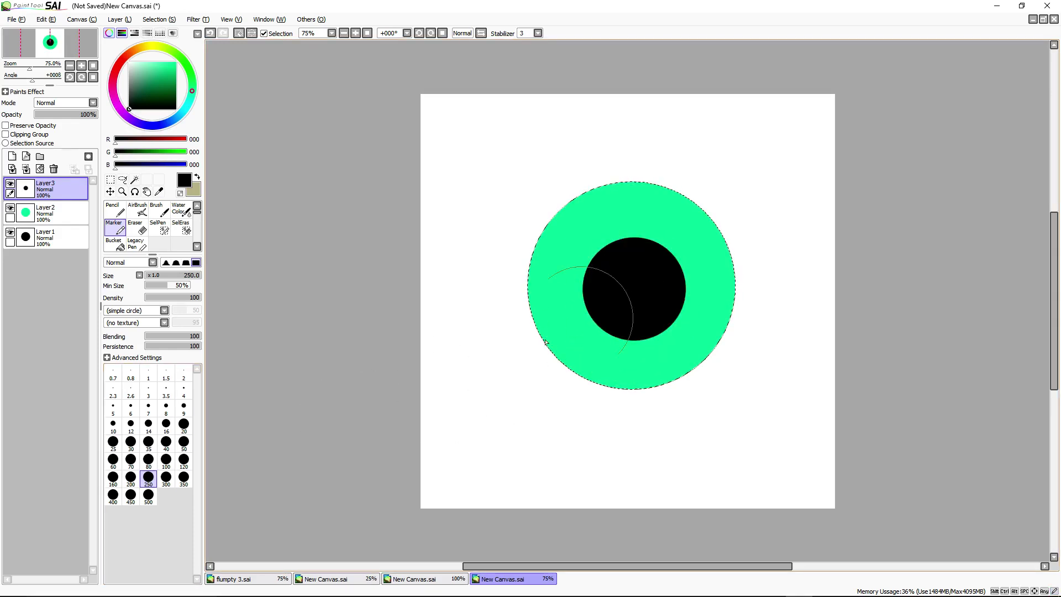
Replace the black pupil with a single Marker dot of size 300 at the centre of the green circle
key(ctrl+z)
click(166, 478)
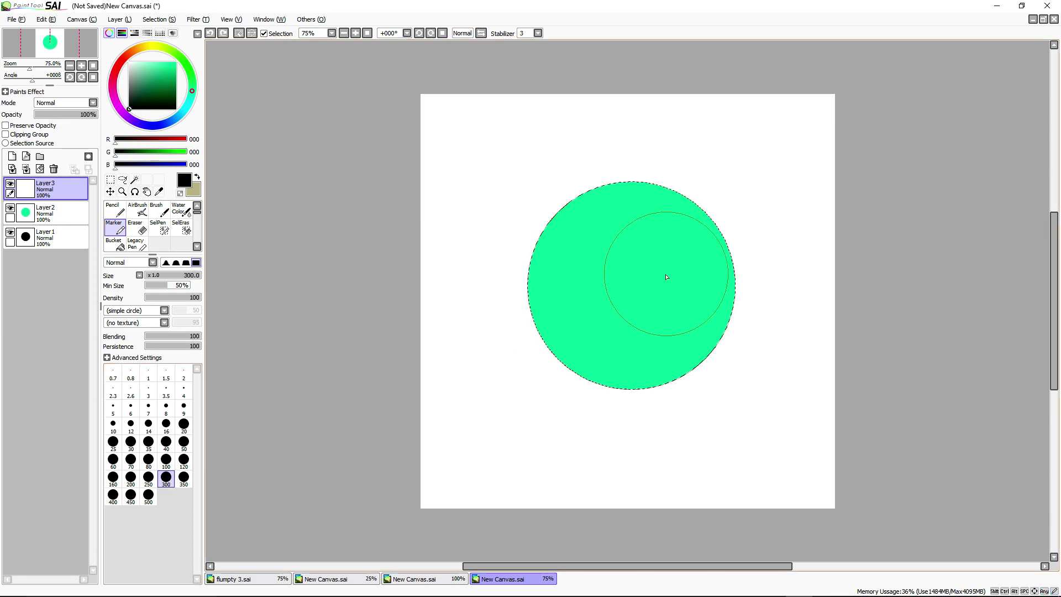
click(633, 291)
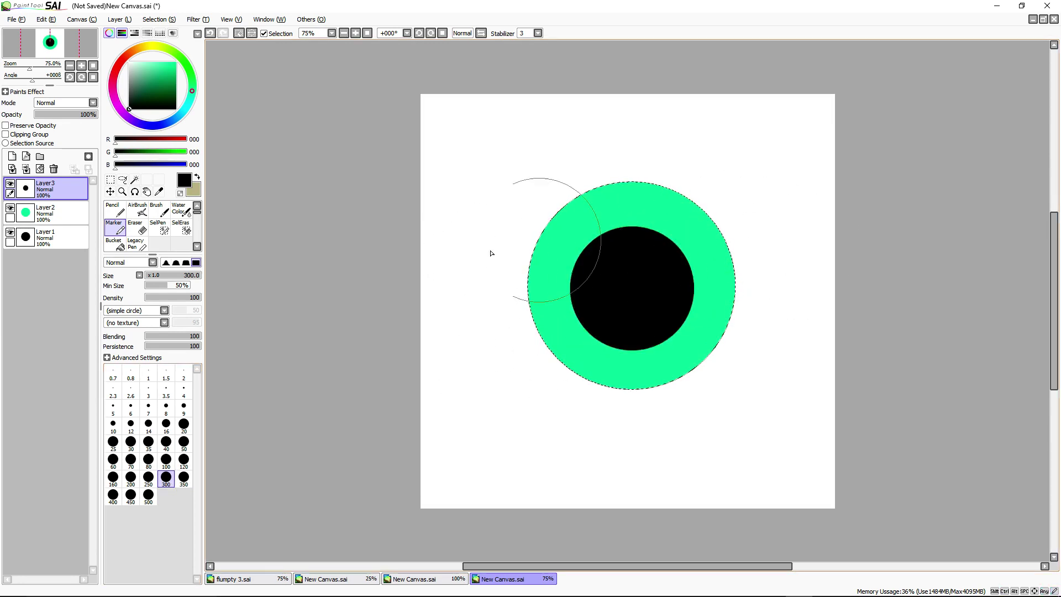
Add a new layer and paint a large white highlight over the pupil's upper right edge with the Marker at size 200
click(157, 77)
click(129, 62)
click(11, 156)
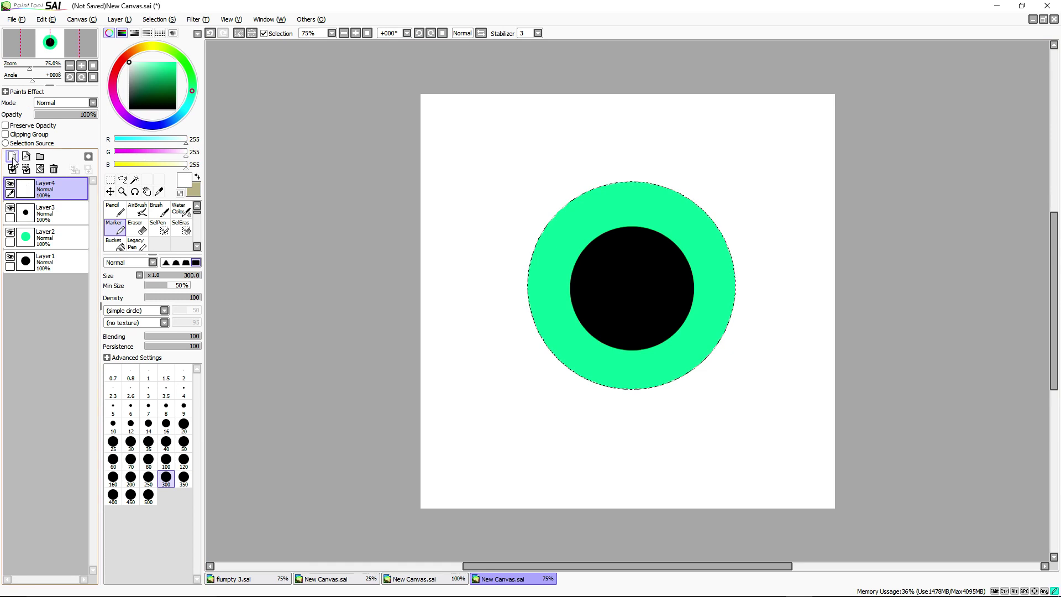
click(129, 477)
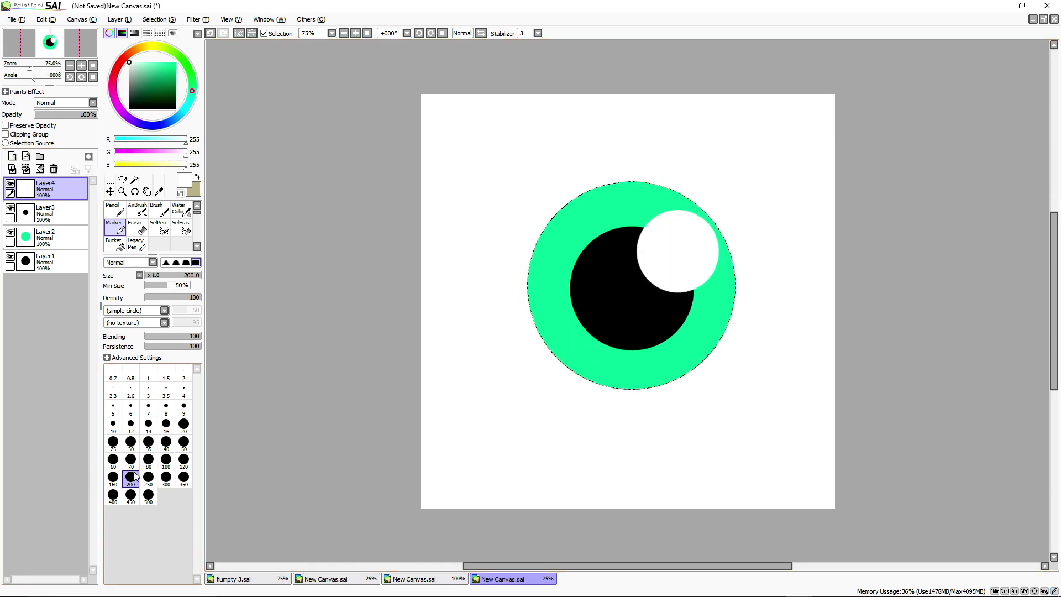
click(165, 459)
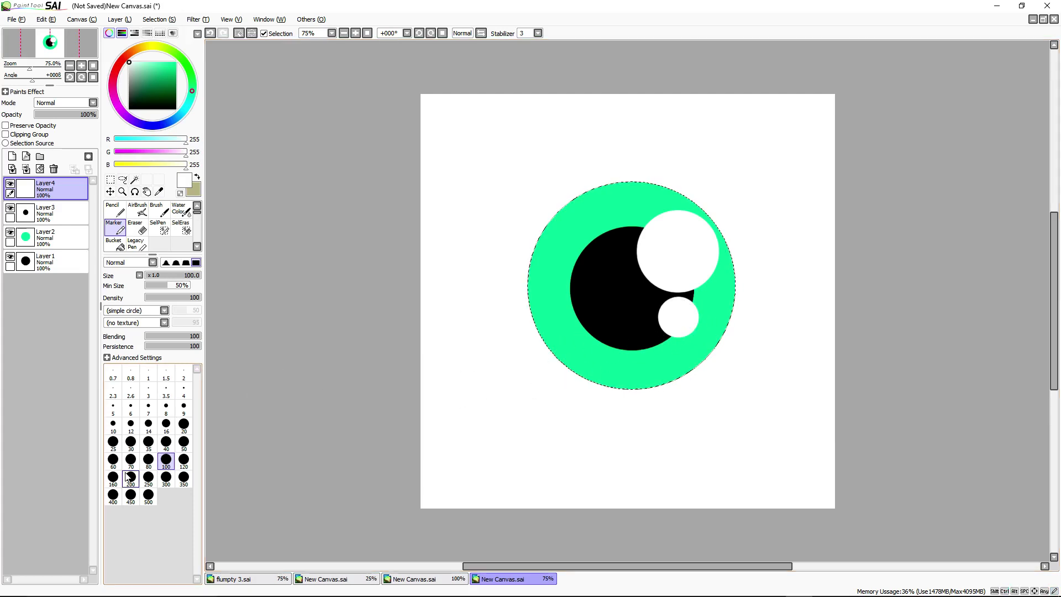
click(112, 459)
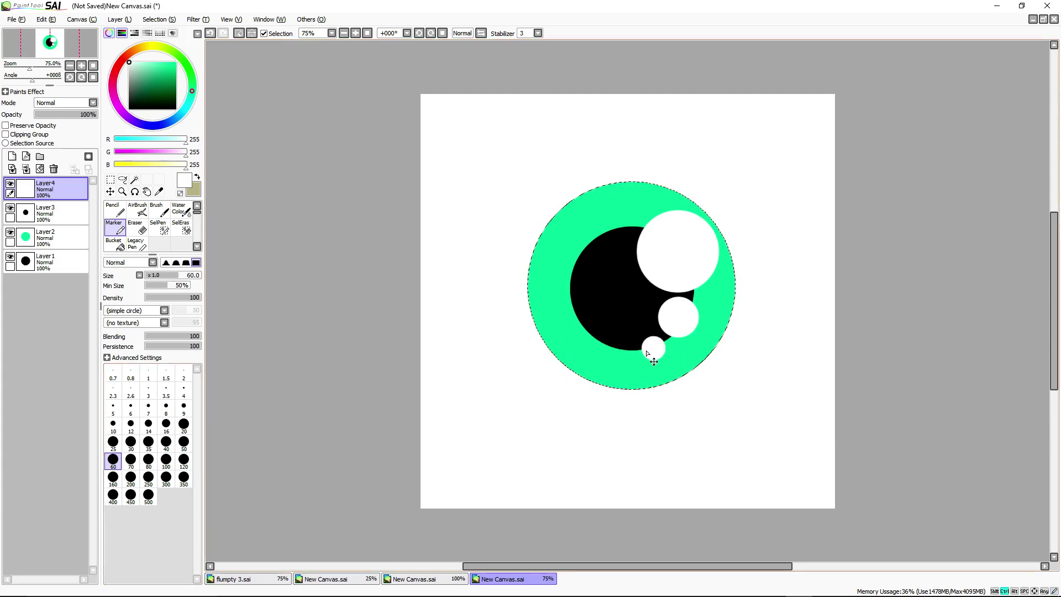
key(ctrl+z)
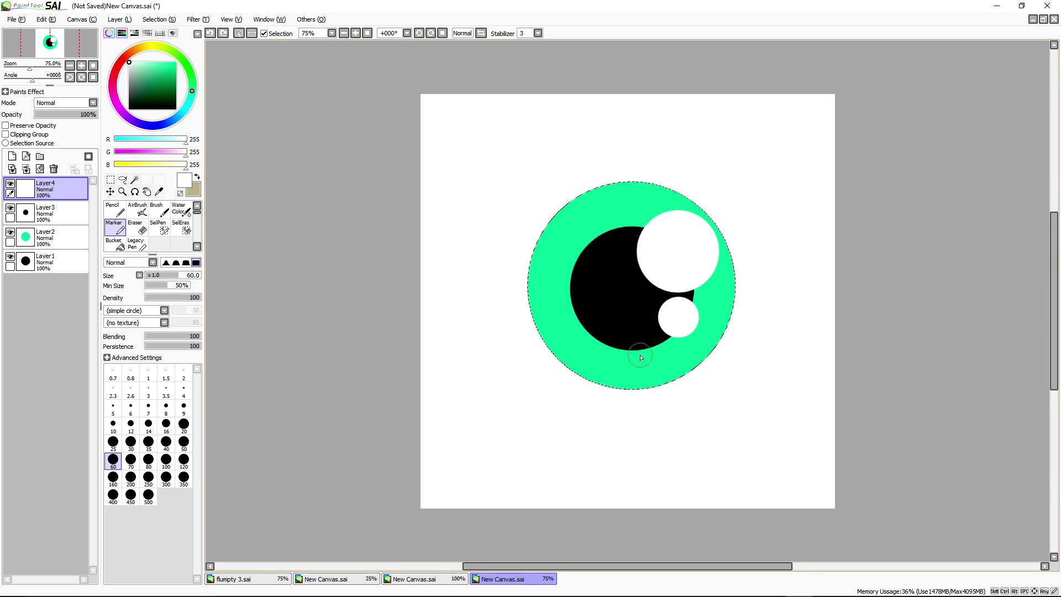
Paint two small white dots along the pupil's lower left edge with the Marker at size 35
click(148, 442)
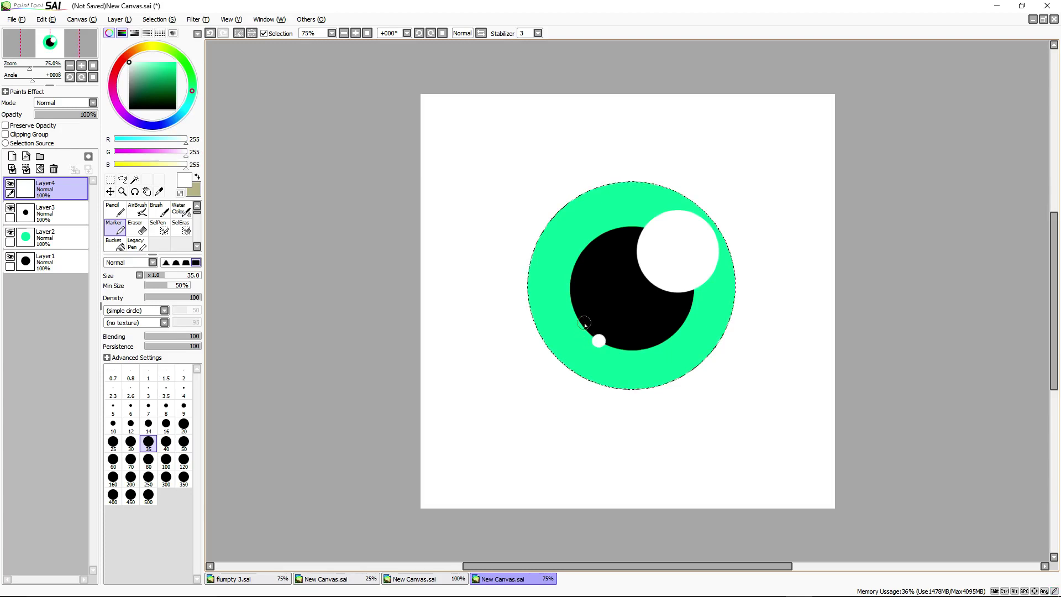
Select Layer2 and set the painting colour to pink with RGB 255, 138, 138
click(47, 237)
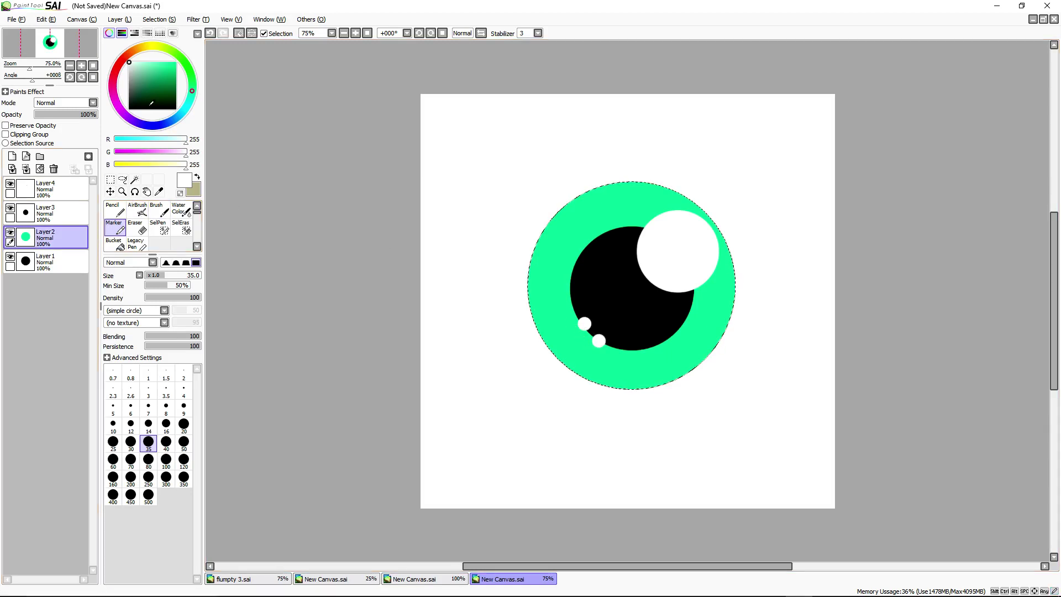
click(118, 67)
mouse_move(146, 62)
mouse_down()
mouse_move(166, 62)
mouse_move(150, 62)
mouse_up()
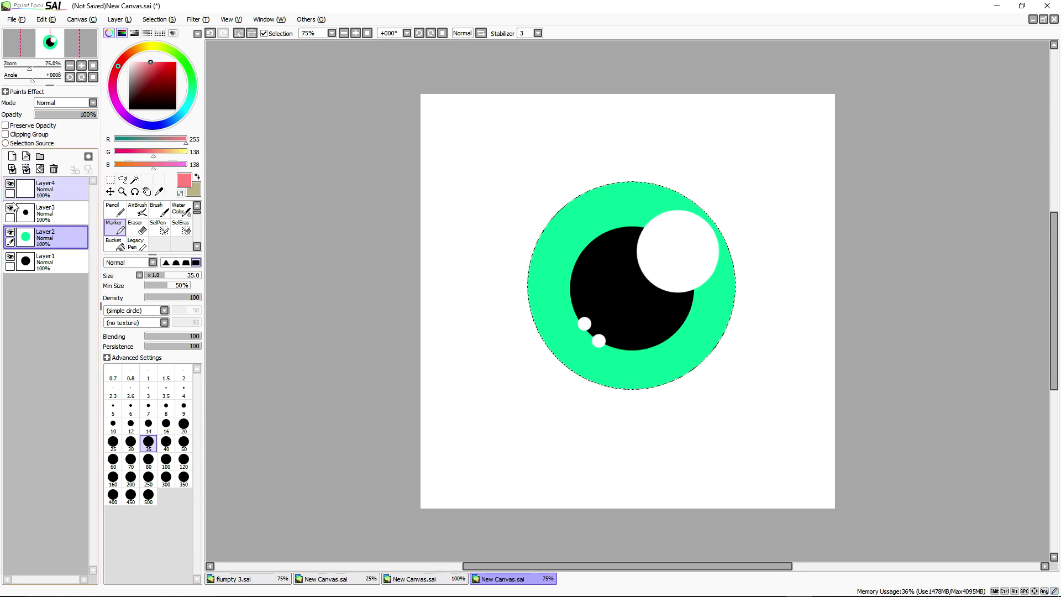
Fill the iris circle with the pink on a new layer above Layer2 using the Bucket, and delete Layer2
click(134, 180)
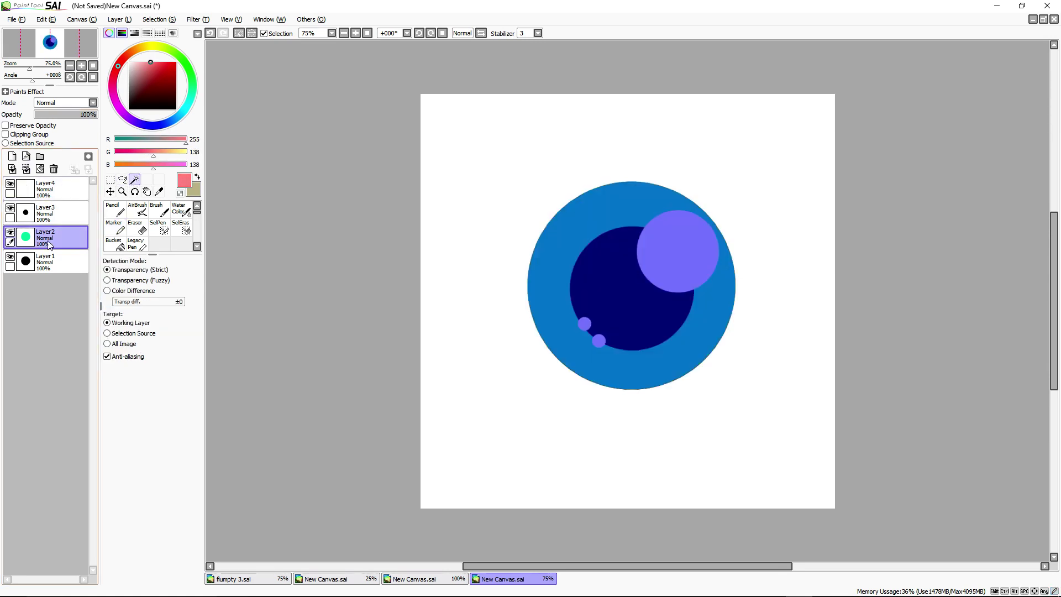
click(11, 156)
click(114, 243)
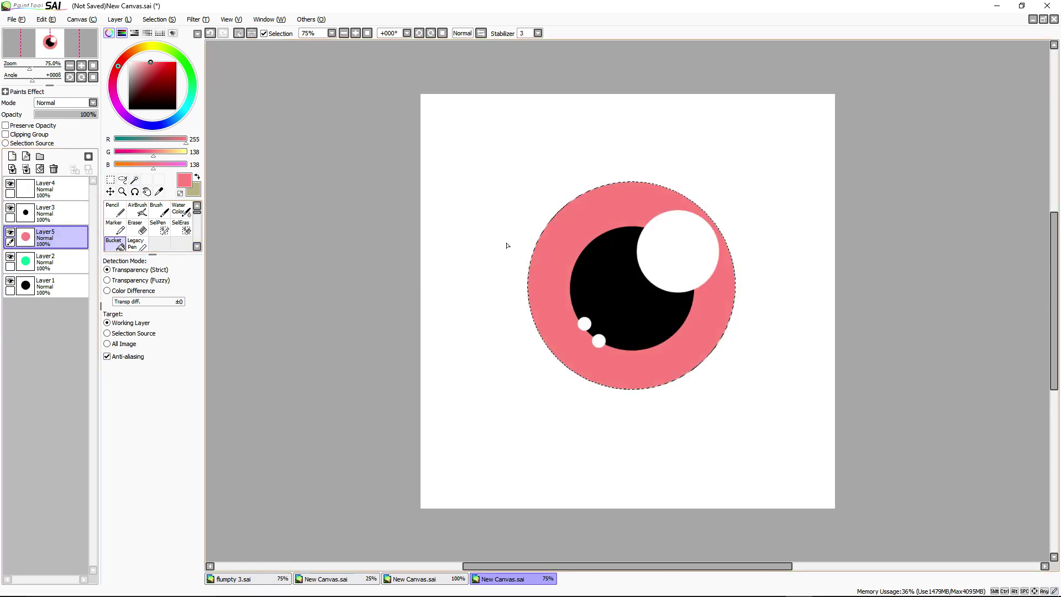
click(56, 260)
click(54, 169)
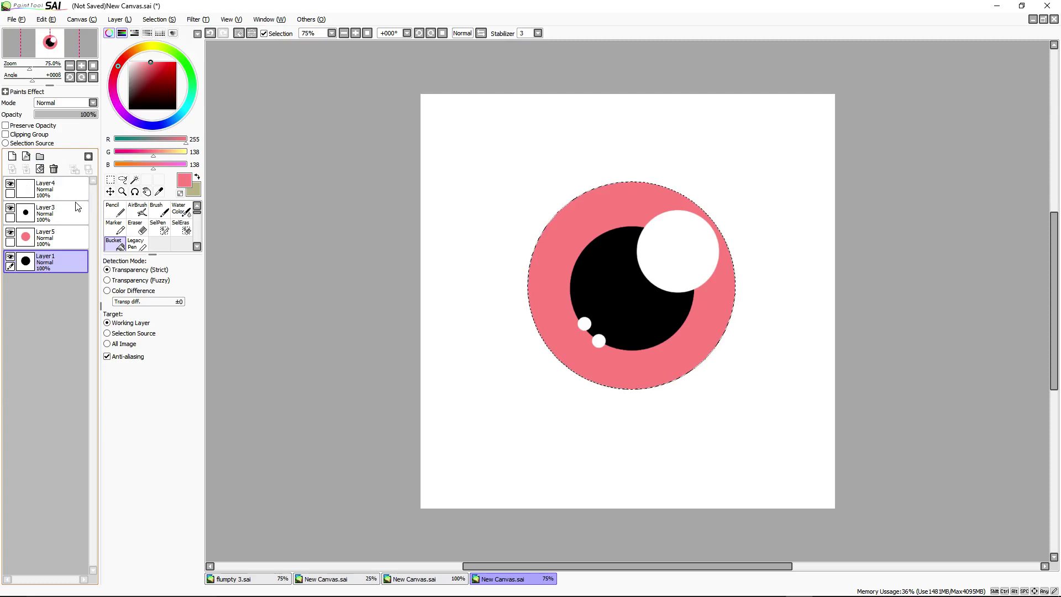
Add a new layer above the pink iris layer and airbrush a soft white glow over the iris's lower half at size 250
click(55, 237)
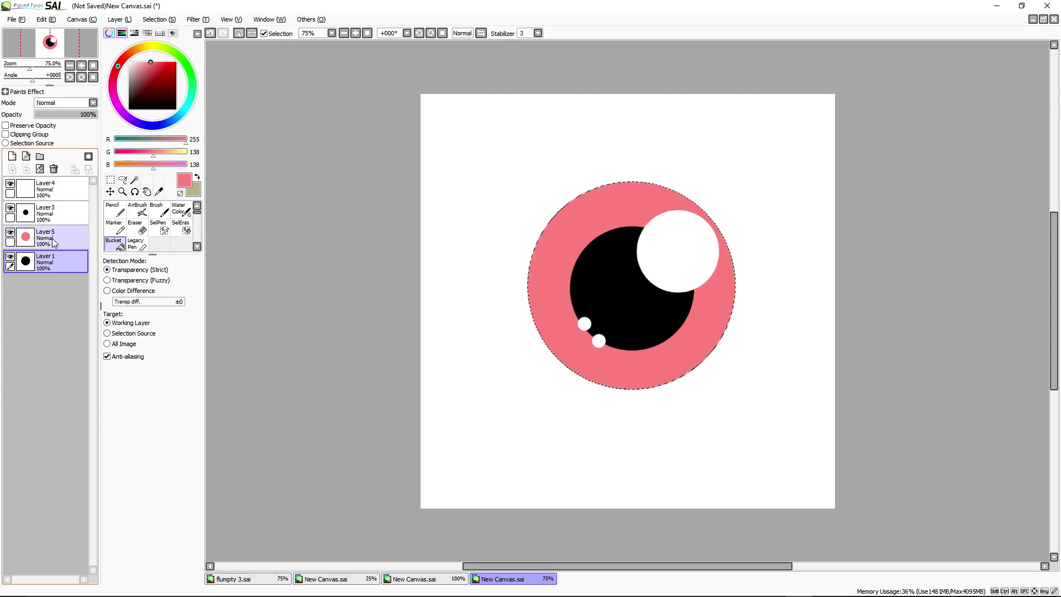
click(12, 157)
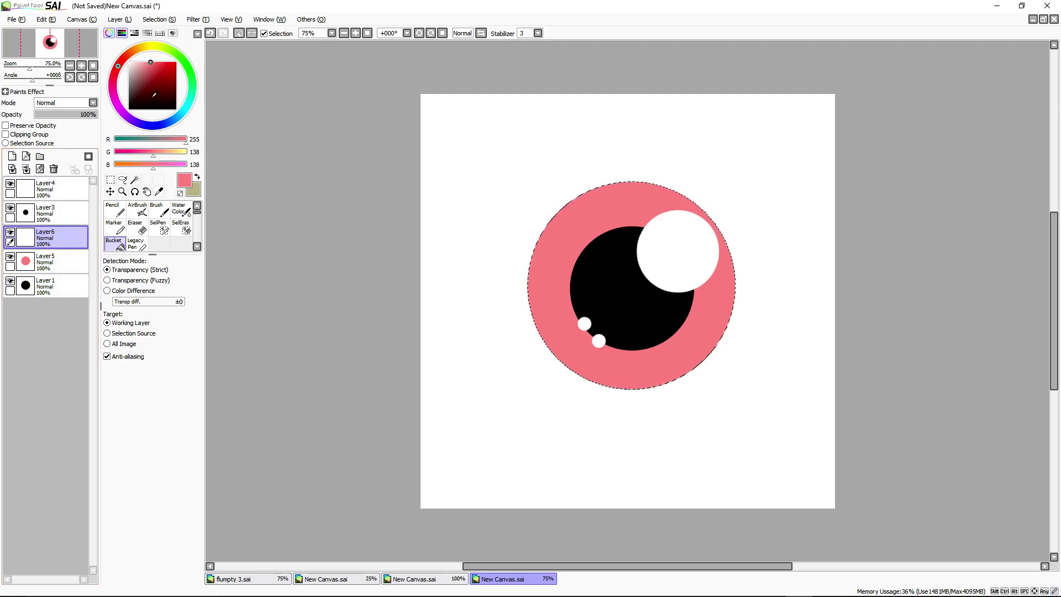
drag(155, 95, 129, 62)
click(137, 209)
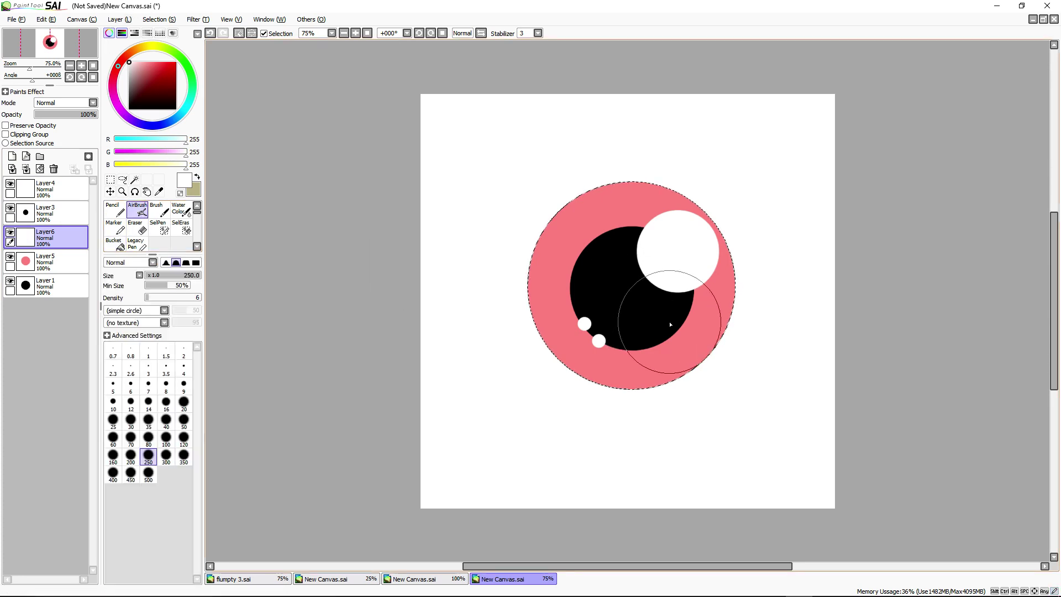
mouse_move(670, 324)
mouse_down()
mouse_move(691, 326)
mouse_move(703, 350)
mouse_move(515, 369)
mouse_move(599, 334)
mouse_move(657, 369)
mouse_move(724, 323)
mouse_move(670, 384)
mouse_up()
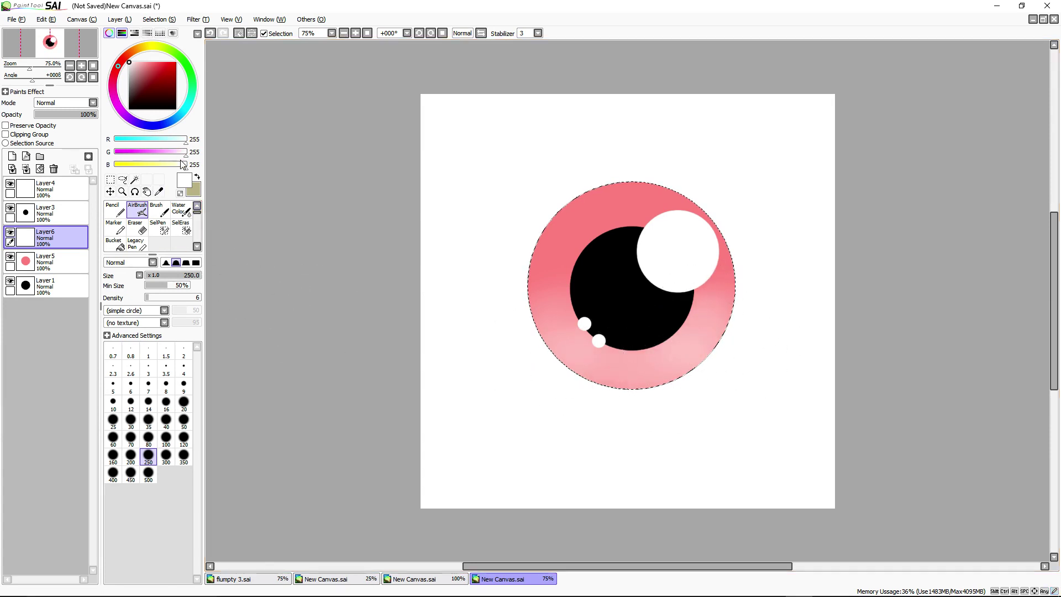
click(12, 156)
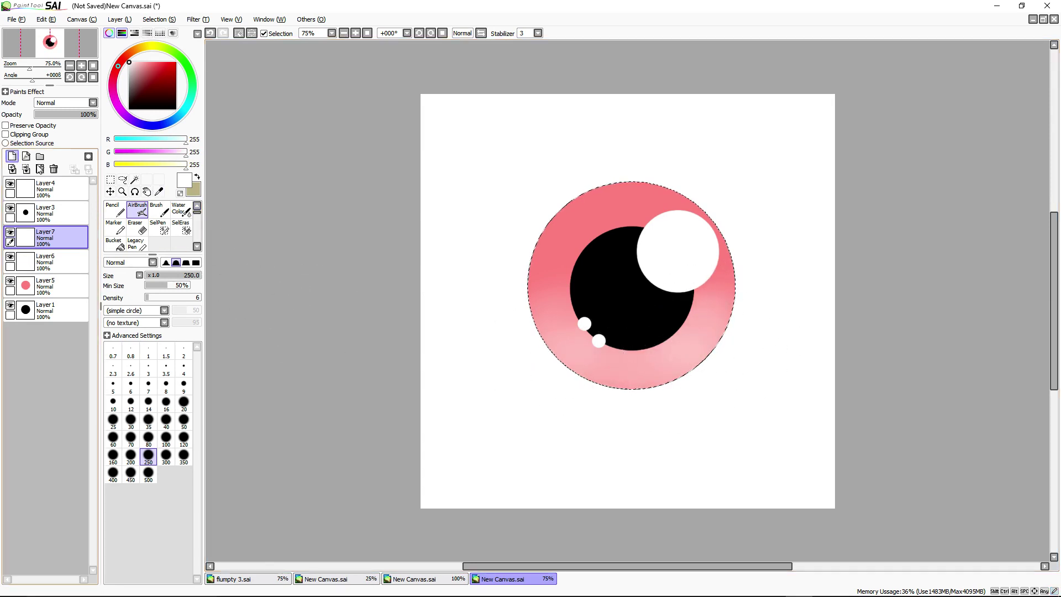
click(114, 227)
scroll(644, 373, down, 2)
scroll(625, 343, up, 6)
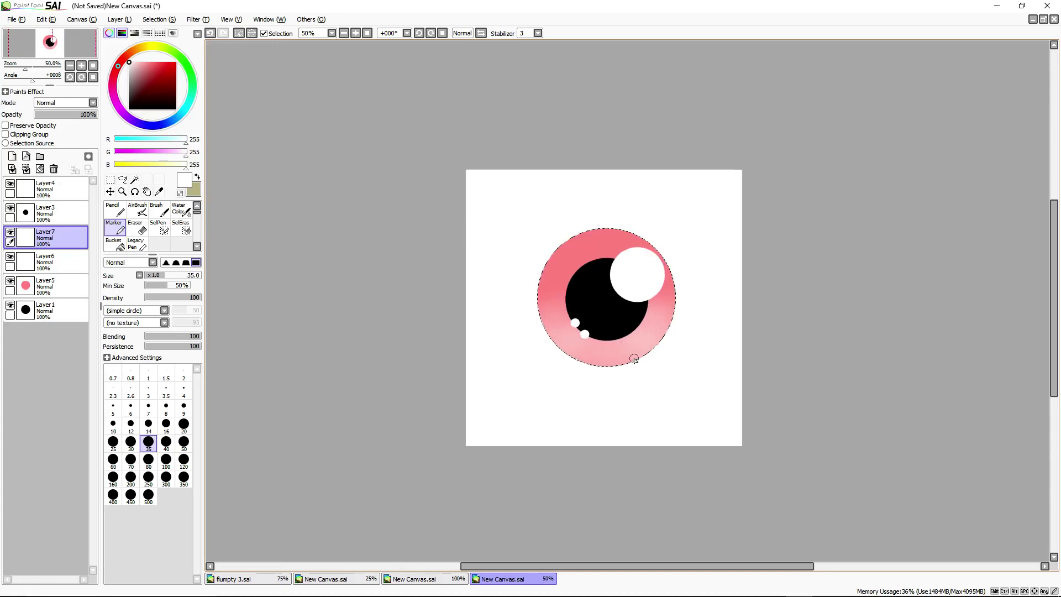
mouse_move(677, 234)
mouse_down()
mouse_move(595, 293)
mouse_move(512, 313)
mouse_up()
key(ctrl+z)
click(165, 459)
scroll(556, 304, down, 4)
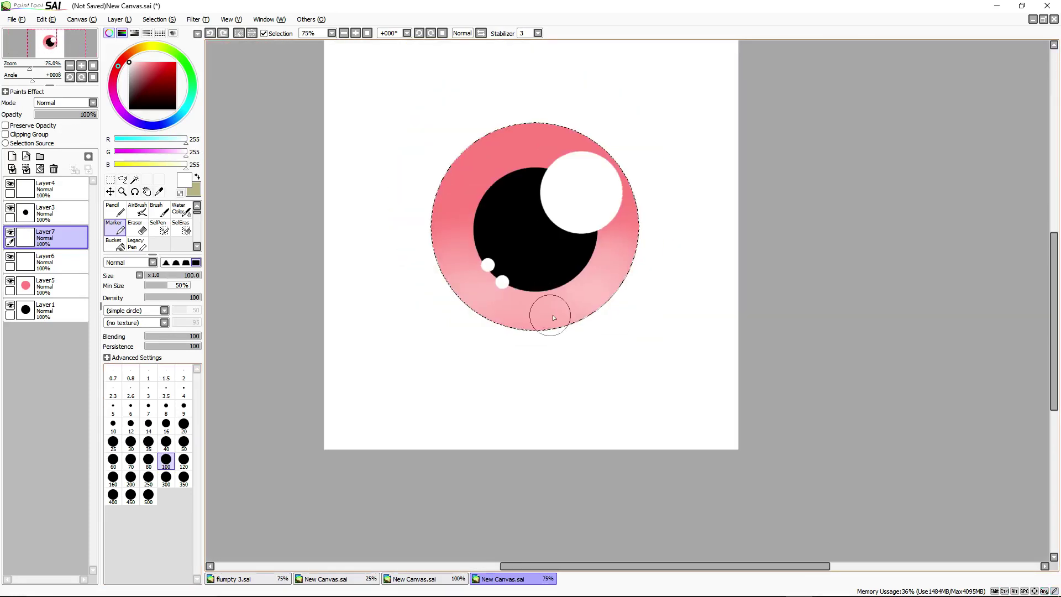
mouse_move(597, 284)
mouse_down()
mouse_move(540, 311)
mouse_move(469, 291)
mouse_up()
click(71, 103)
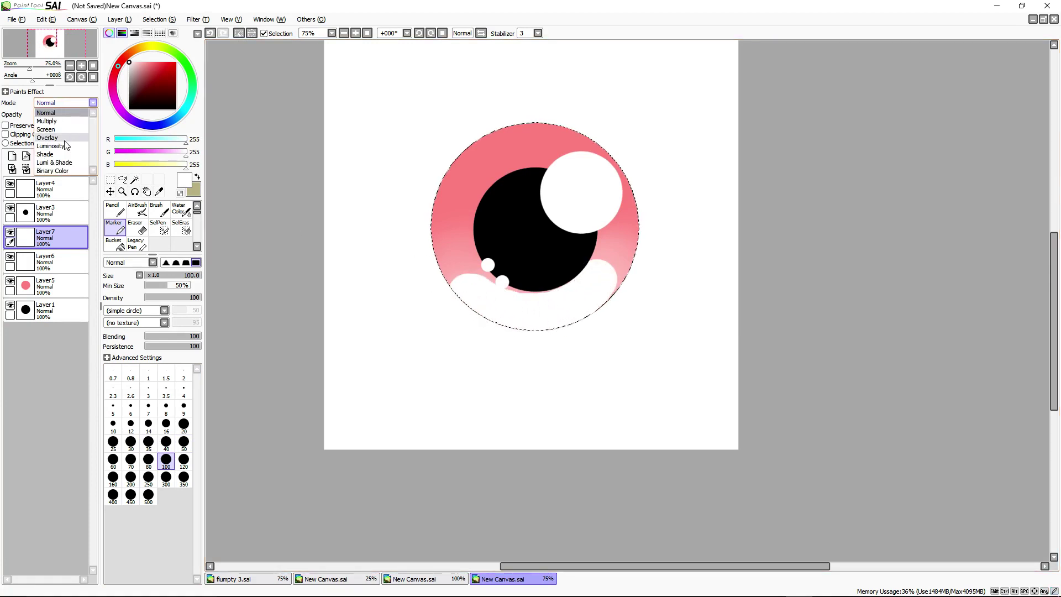
click(65, 144)
drag(85, 115, 46, 115)
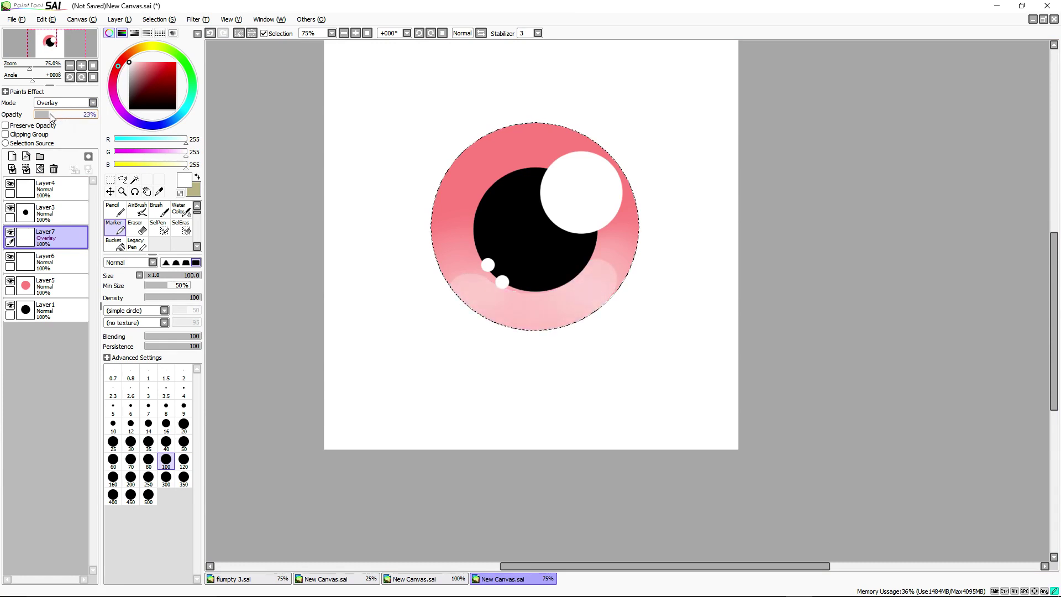
click(26, 168)
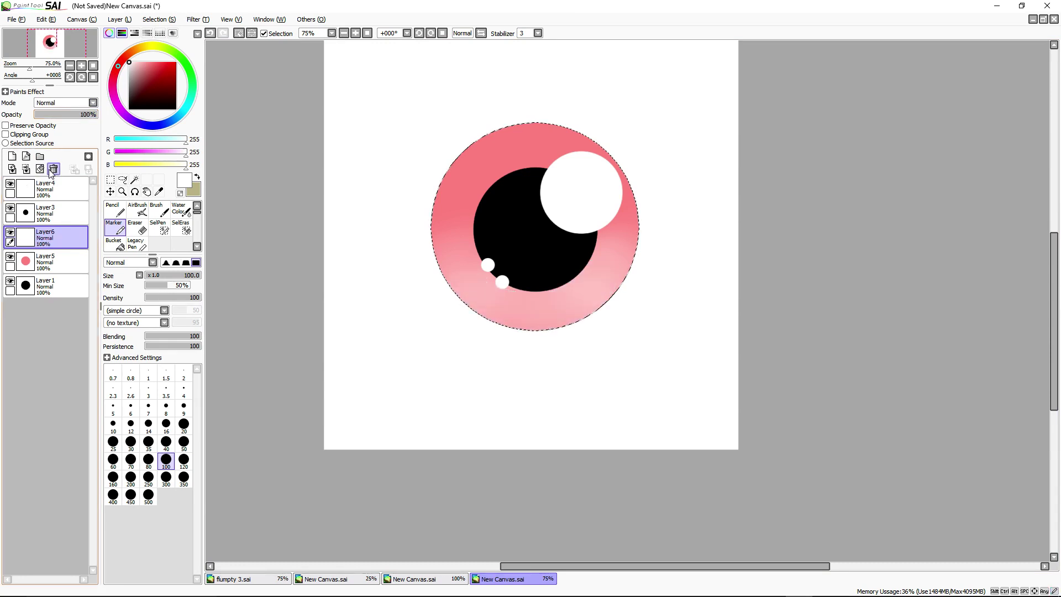
Add a new layer above Layer6 and airbrush black shading over the iris's upper half at size 500
click(13, 157)
drag(151, 85, 126, 113)
click(158, 211)
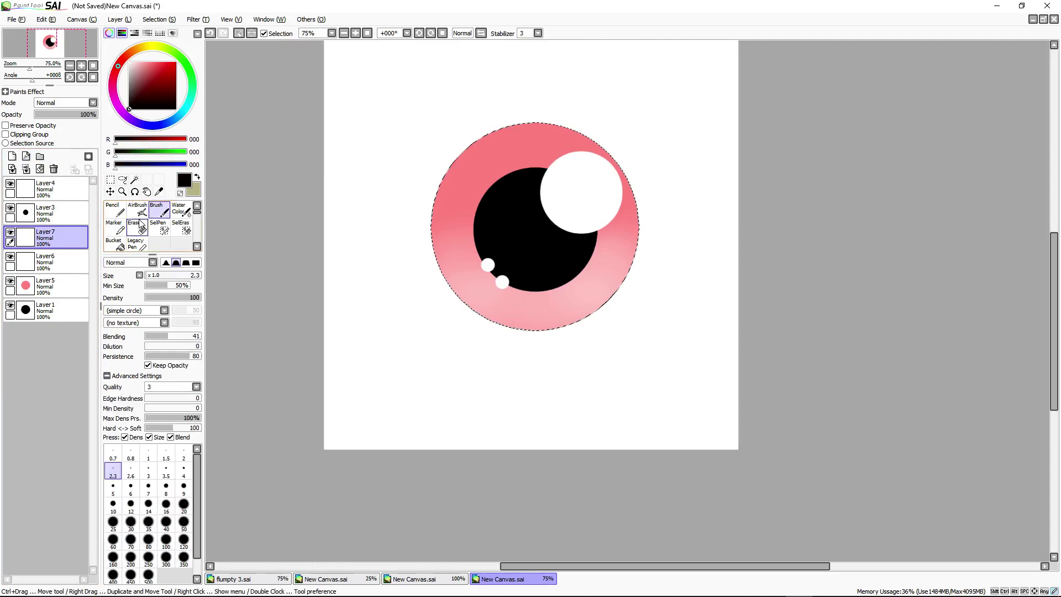
click(137, 209)
click(148, 474)
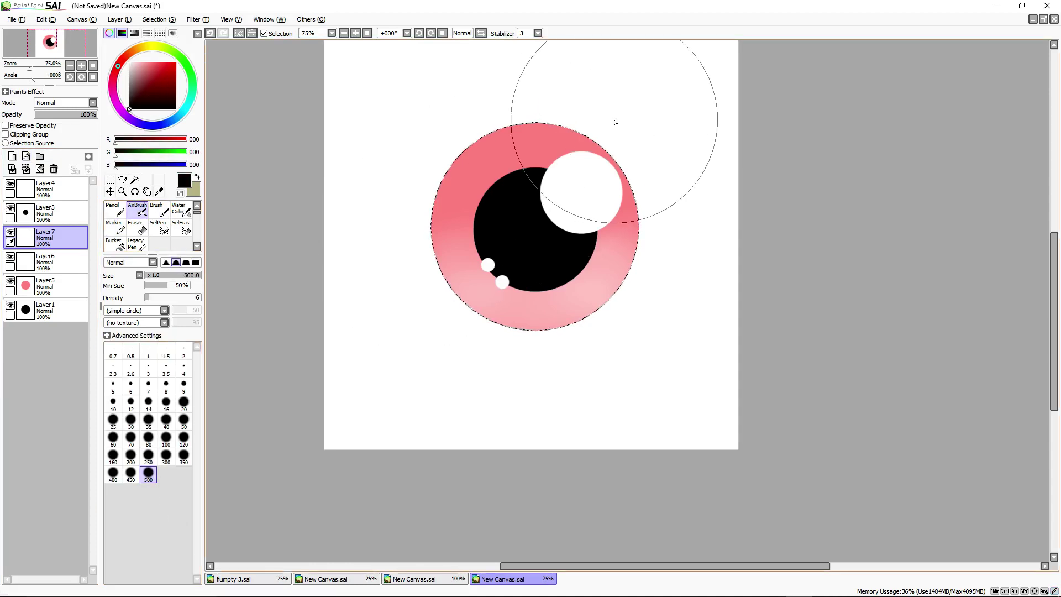
mouse_move(614, 122)
mouse_down()
mouse_move(644, 140)
mouse_move(606, 118)
mouse_move(668, 139)
mouse_move(586, 148)
mouse_move(675, 149)
mouse_move(462, 137)
mouse_move(413, 151)
mouse_up()
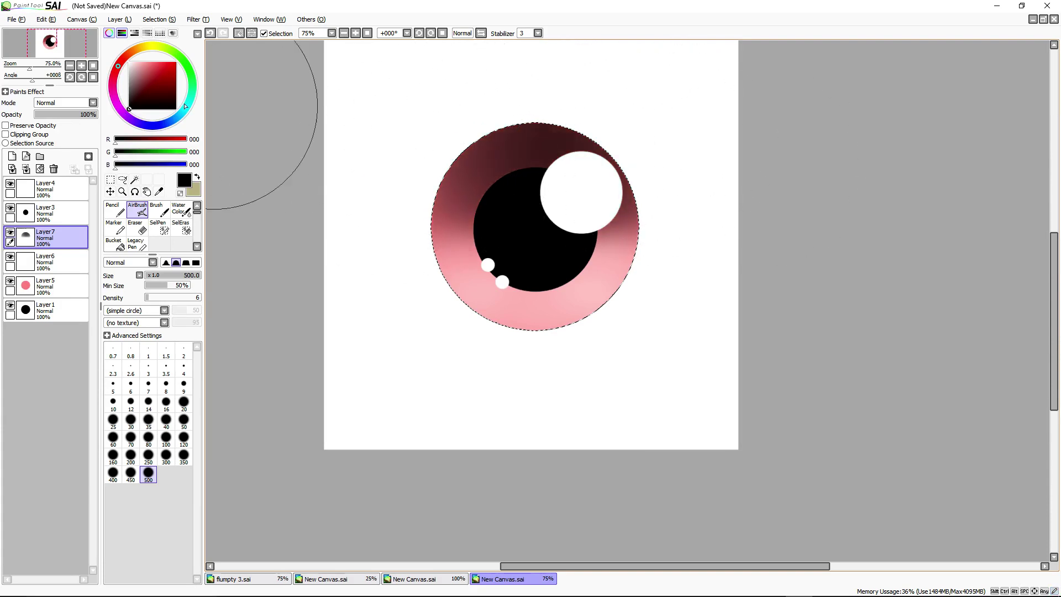
Set the black shading layer's blending mode to Overlay at 100% opacity
click(81, 104)
click(55, 137)
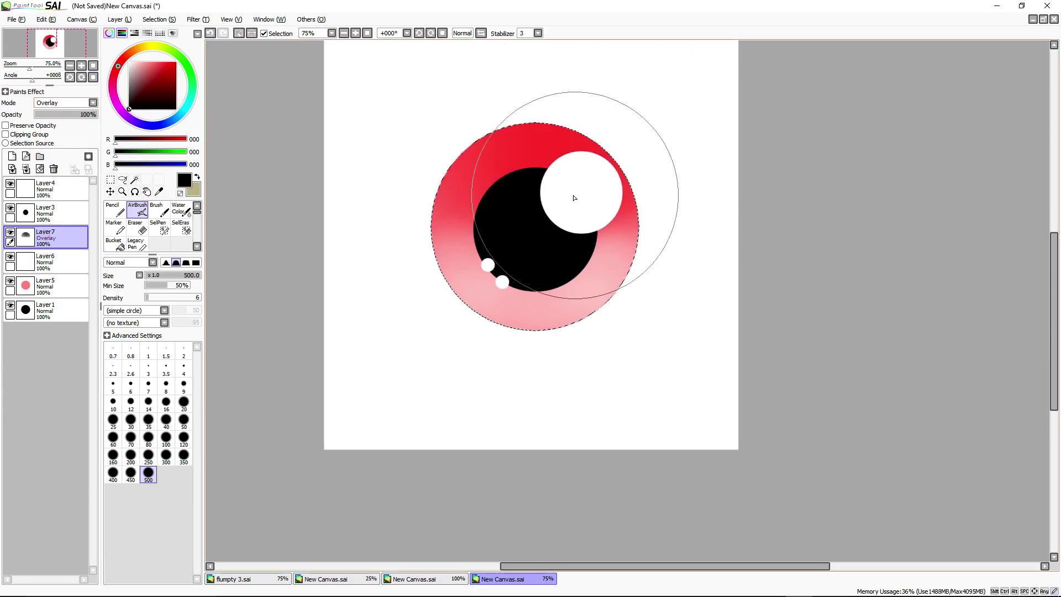
mouse_move(92, 115)
mouse_down()
mouse_move(56, 114)
mouse_move(99, 114)
mouse_up()
Add a new layer above Layer7 and airbrush more black shading across the iris's upper half at size 500
click(16, 159)
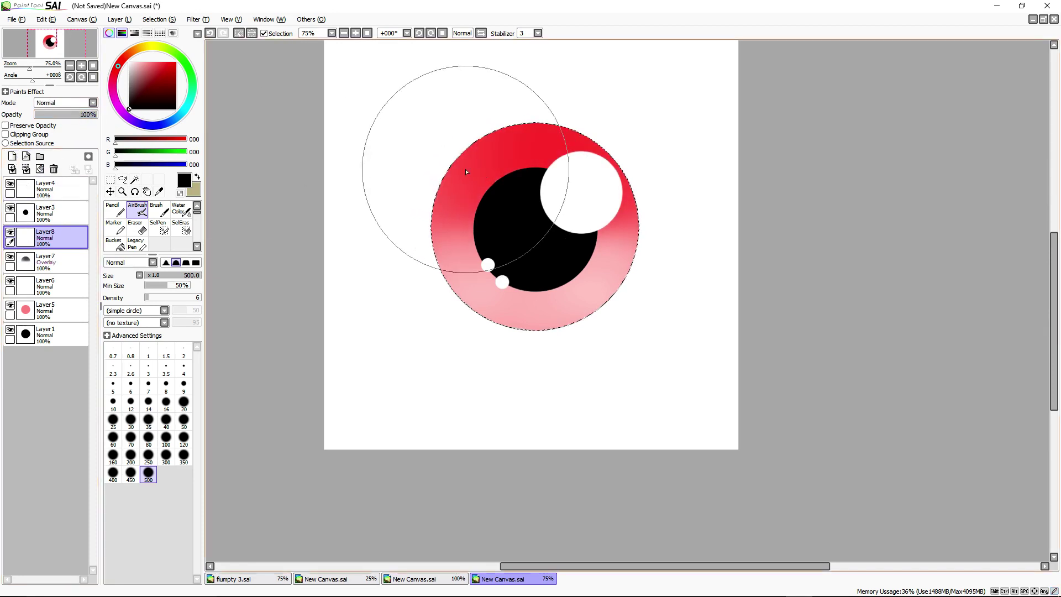
mouse_move(426, 175)
mouse_down()
mouse_move(930, 217)
mouse_move(680, 180)
mouse_move(422, 174)
mouse_move(604, 219)
mouse_up()
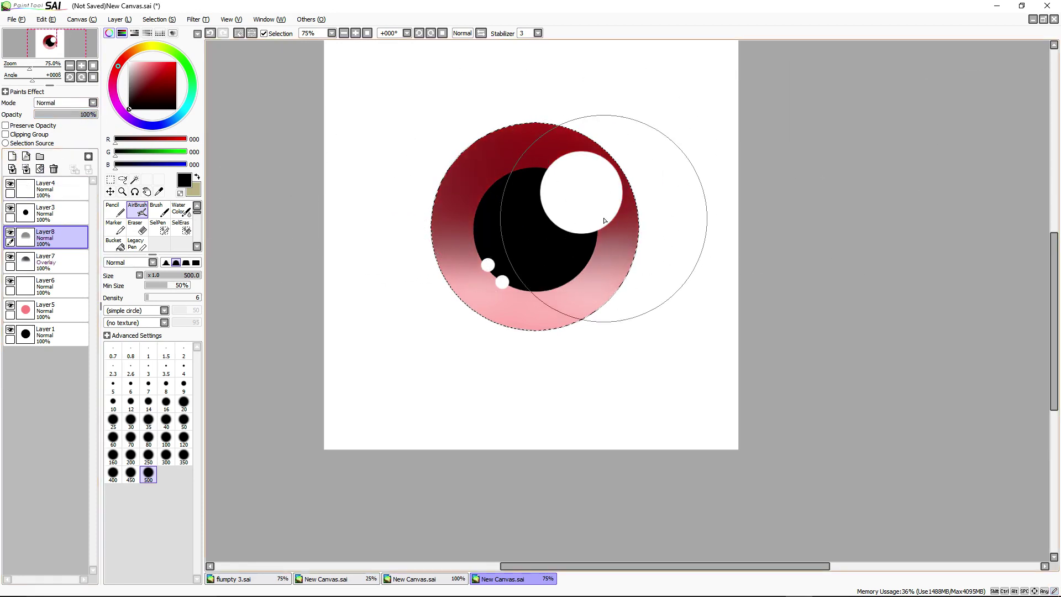
scroll(604, 218, down, 2)
scroll(599, 216, up, 2)
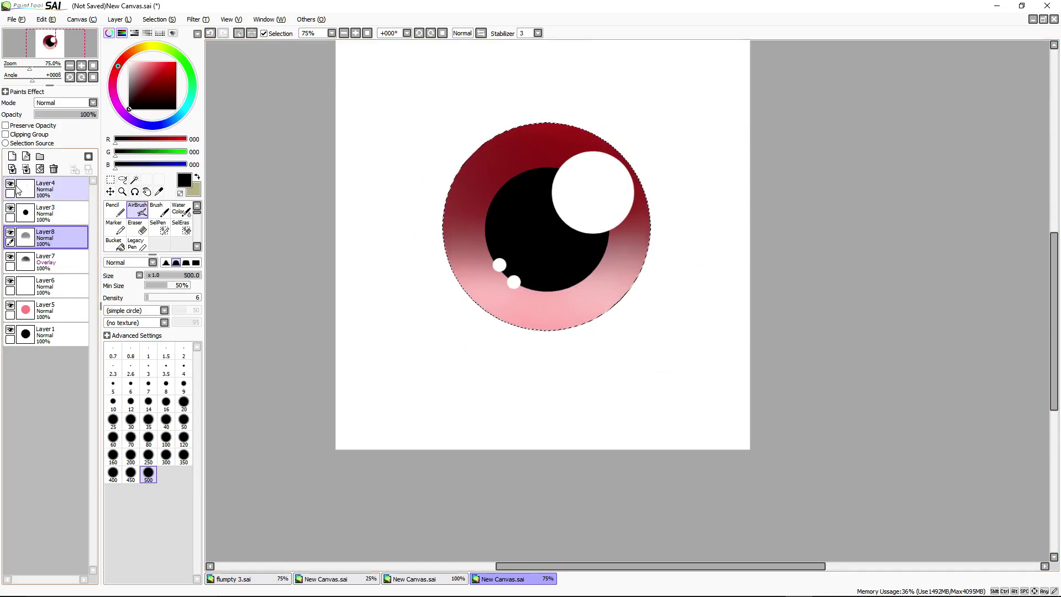
Add a new layer above Layer8, airbrush black over the iris's lower part at size 500, and set the layer to Overlay
click(12, 156)
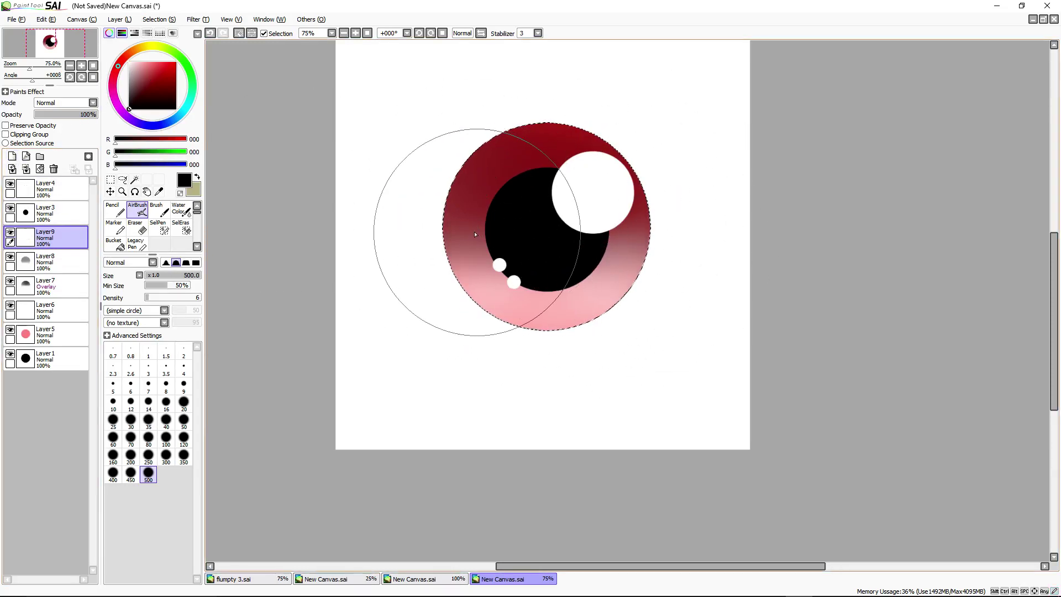
drag(720, 289, 467, 352)
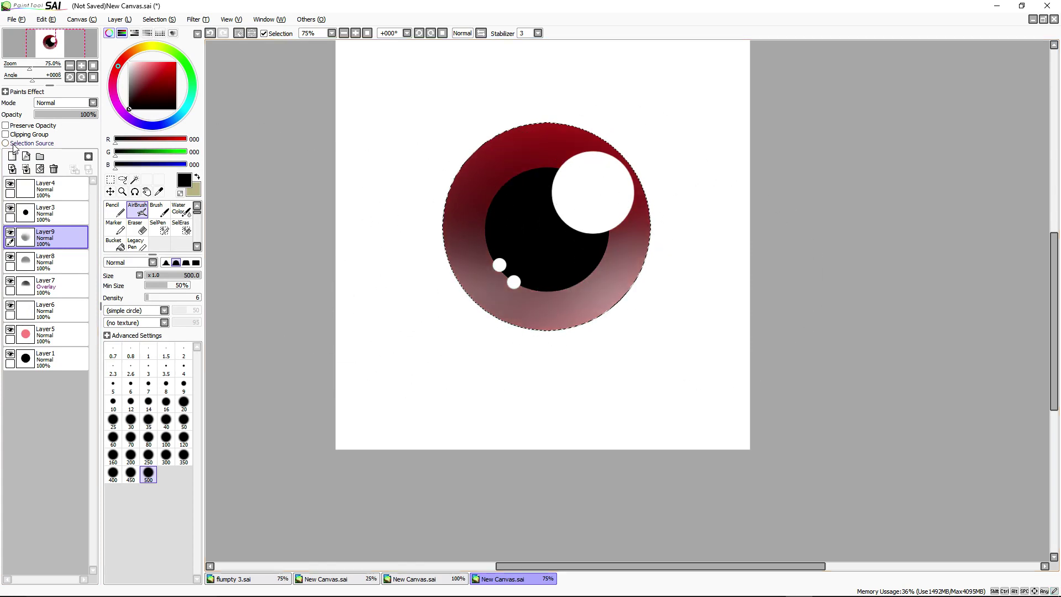
click(61, 102)
click(62, 144)
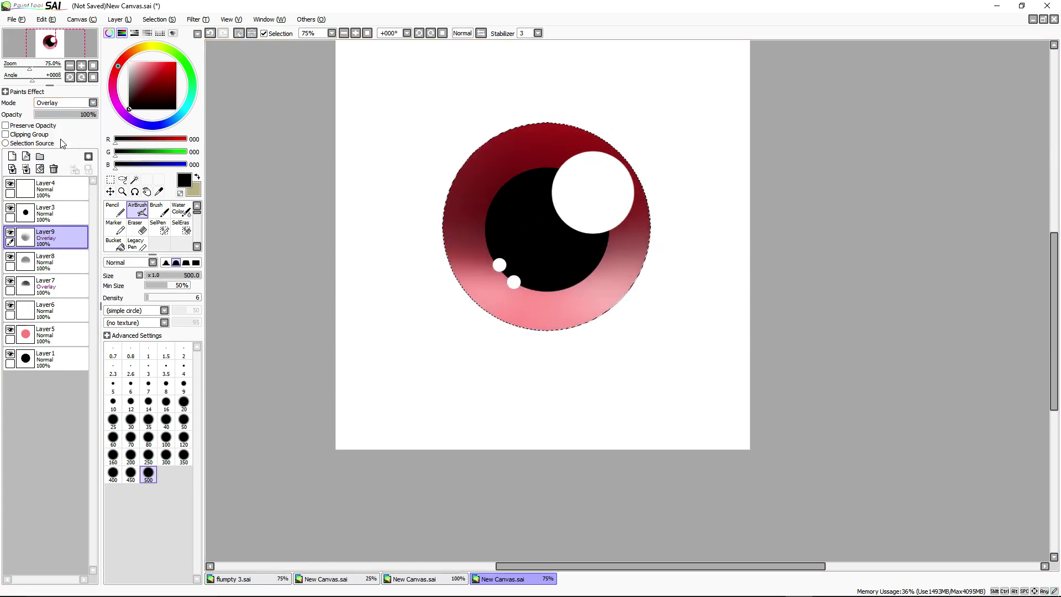
Set the colour to dark red with R 162, G 0, B 0 and add a linework layer above Layer9
mouse_move(132, 102)
mouse_down()
mouse_move(186, 57)
mouse_move(169, 78)
mouse_up()
click(15, 159)
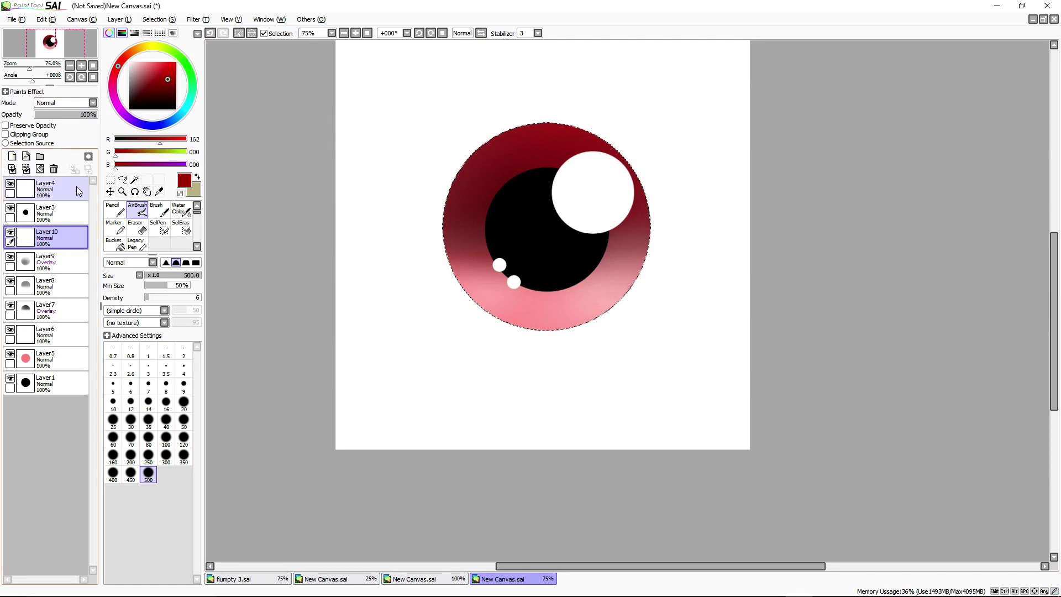
key(ctrl+z)
click(26, 156)
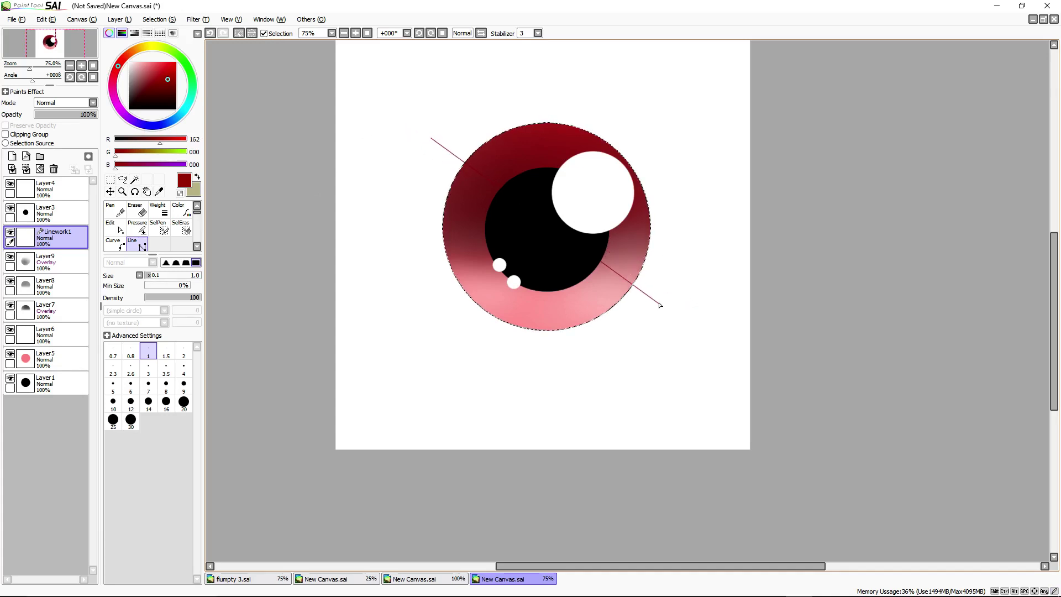
Draw thin size 1 dark red straight lines through the eye's centre, radiating past the iris edge in all directions
drag(647, 118, 430, 317)
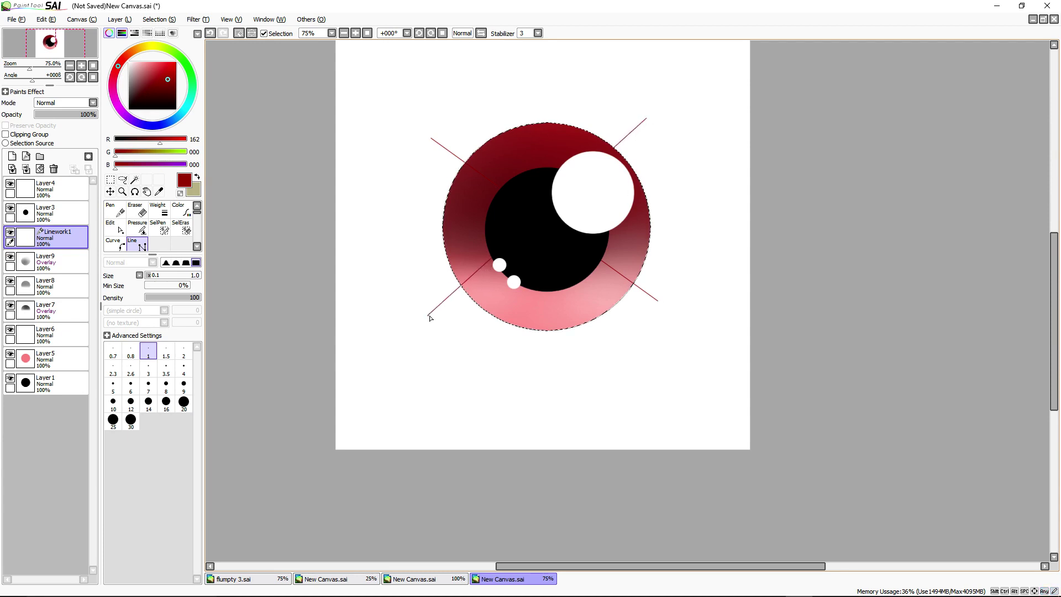
drag(507, 356, 545, 381)
drag(684, 219, 402, 221)
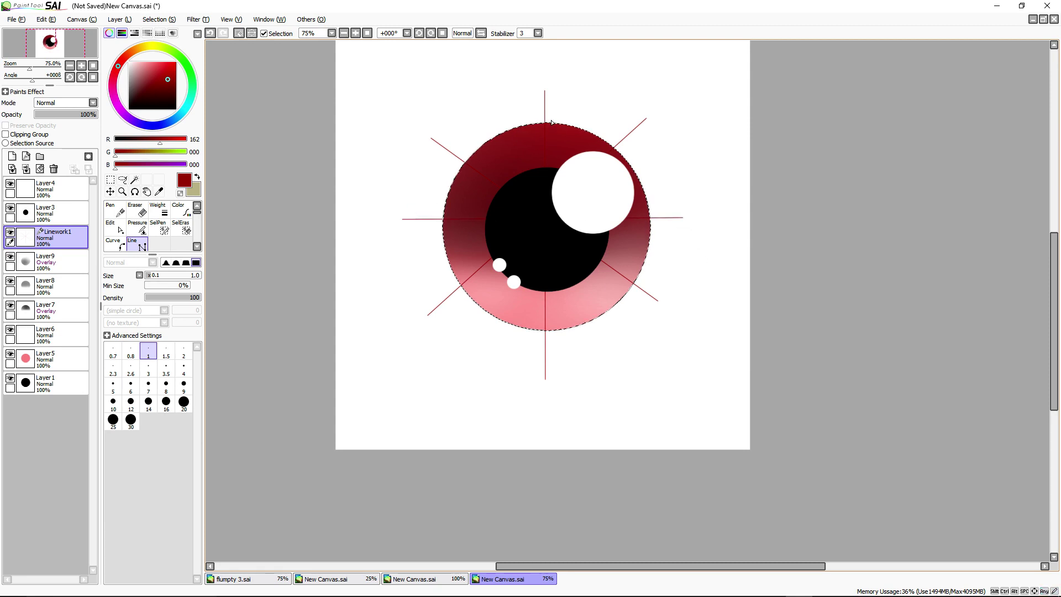
drag(461, 359, 468, 353)
double_click(671, 261)
double_click(598, 347)
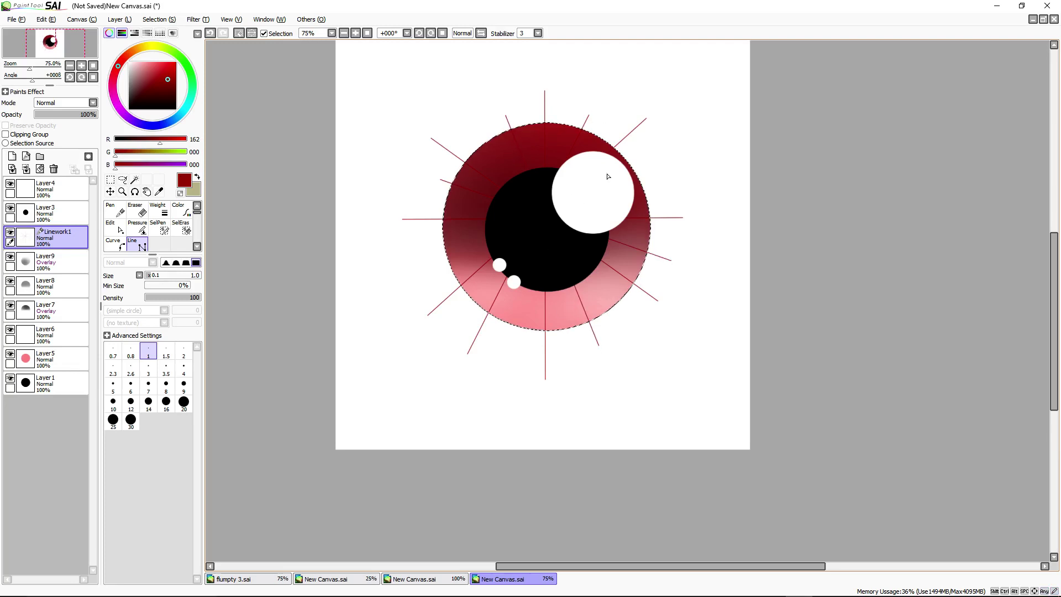
Switch to Blender, preview the head's eyes in Rendered viewport shading, and set the shading to Material
key(alt+Tab)
click(199, 534)
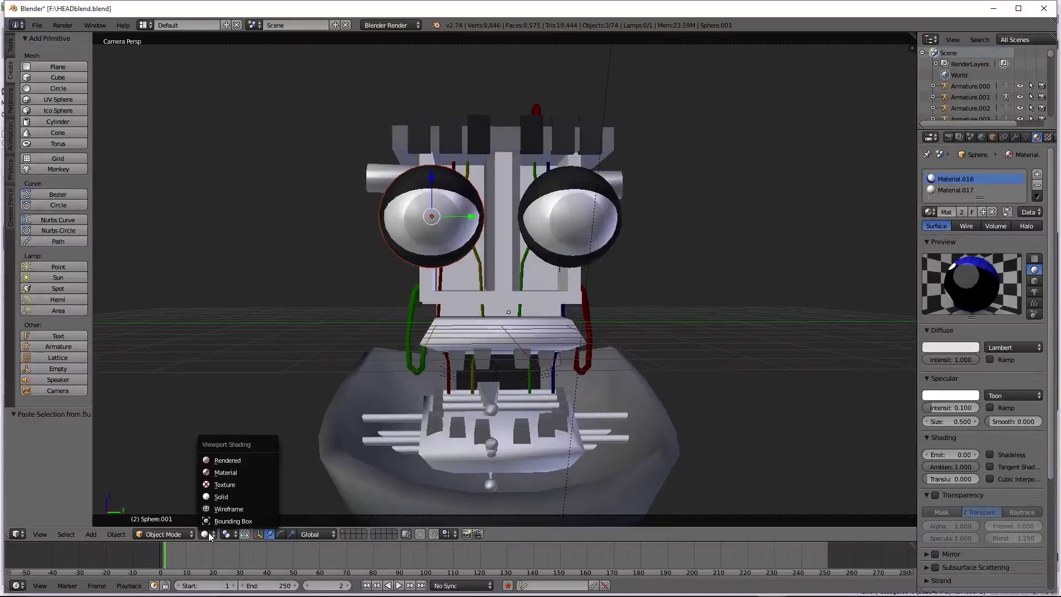
click(232, 458)
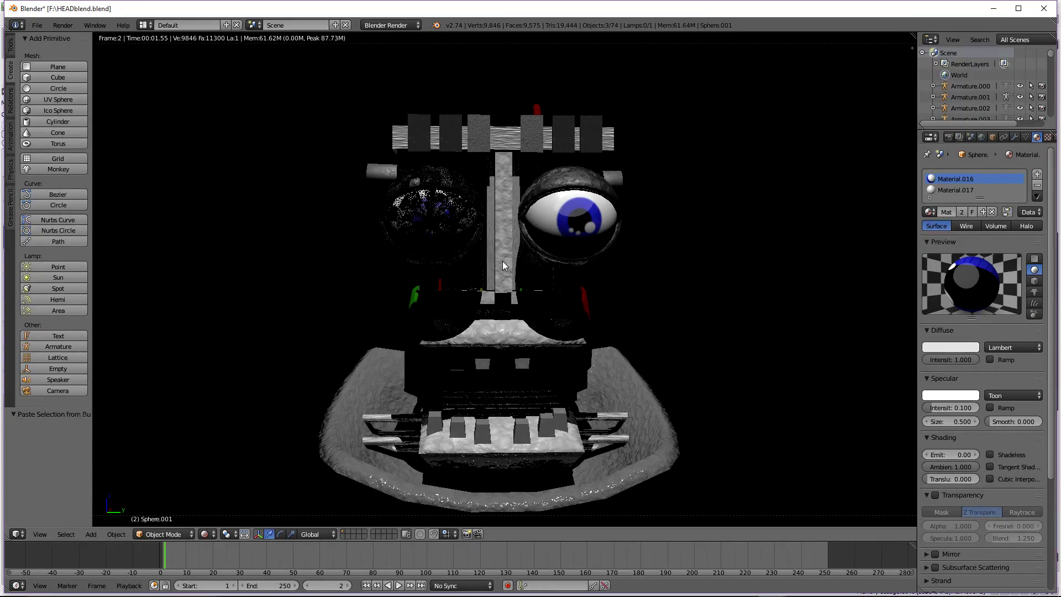
click(206, 534)
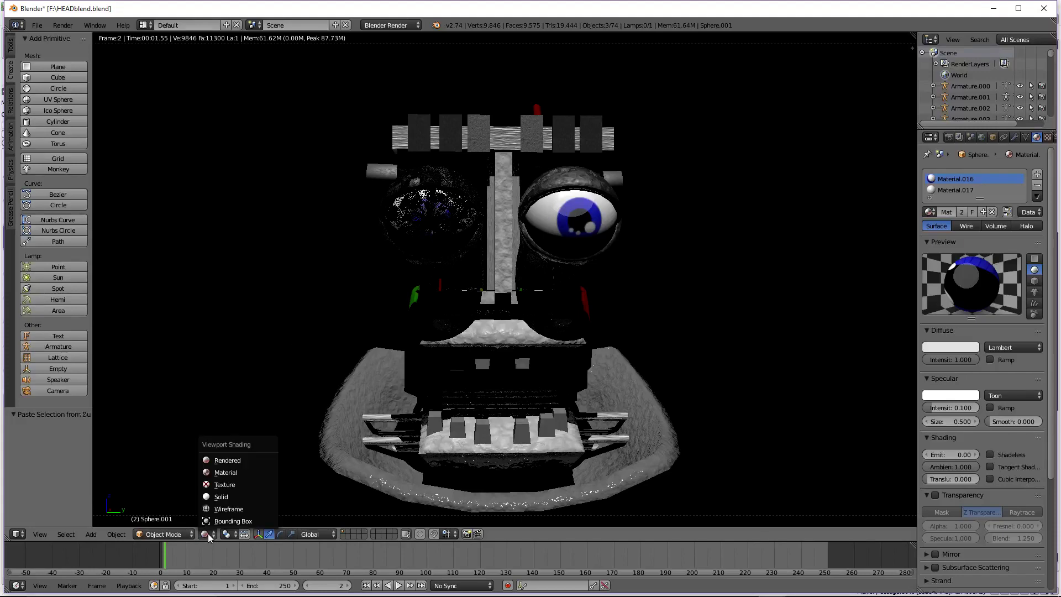
click(223, 472)
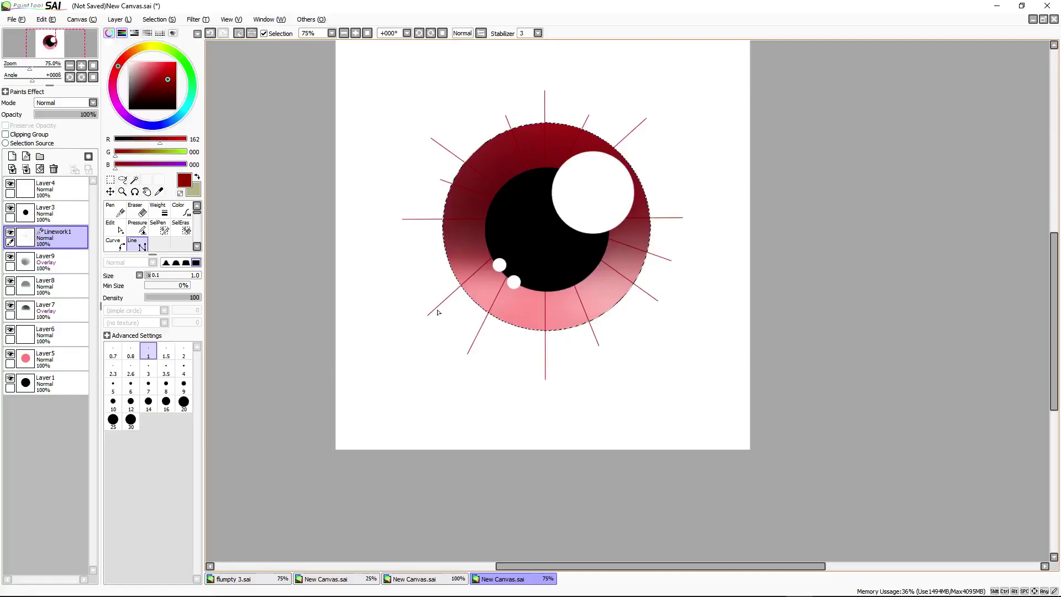
Return to PaintTool SAI and add more thin red radial lines in the gaps between the existing ones across the iris
click(630, 323)
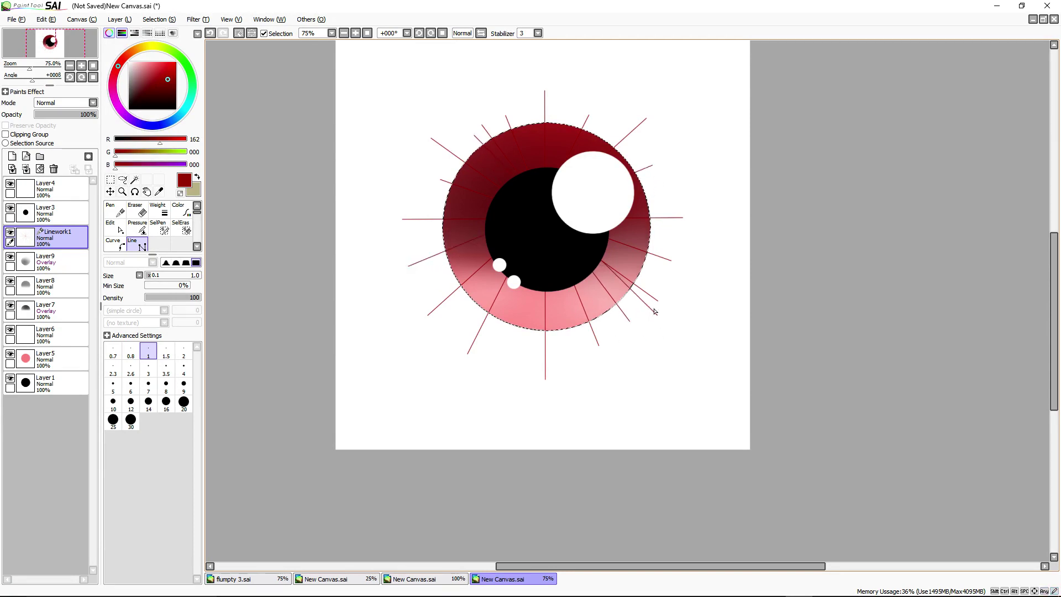
click(561, 113)
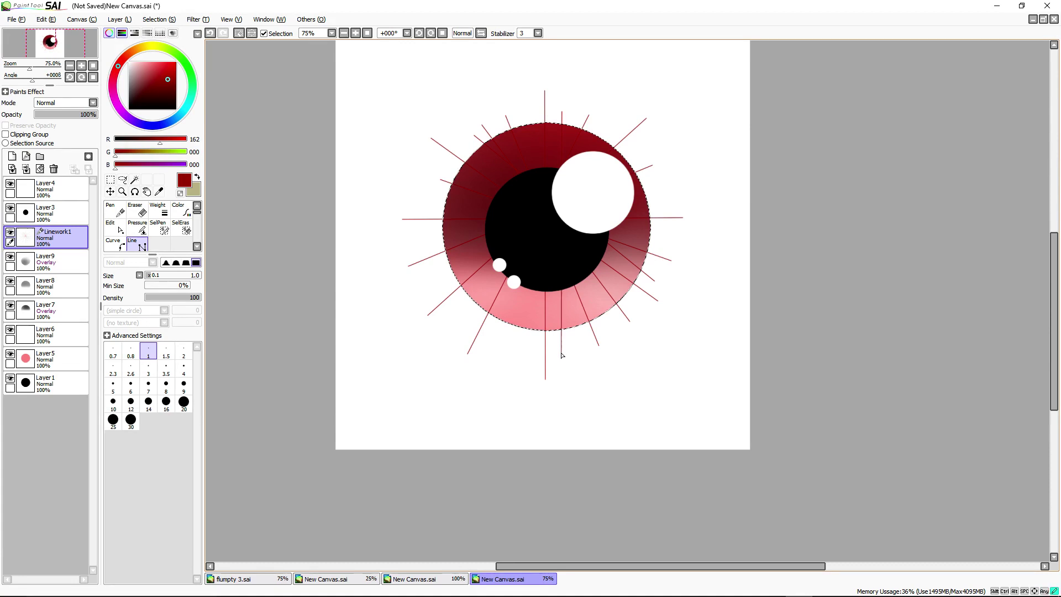
click(522, 264)
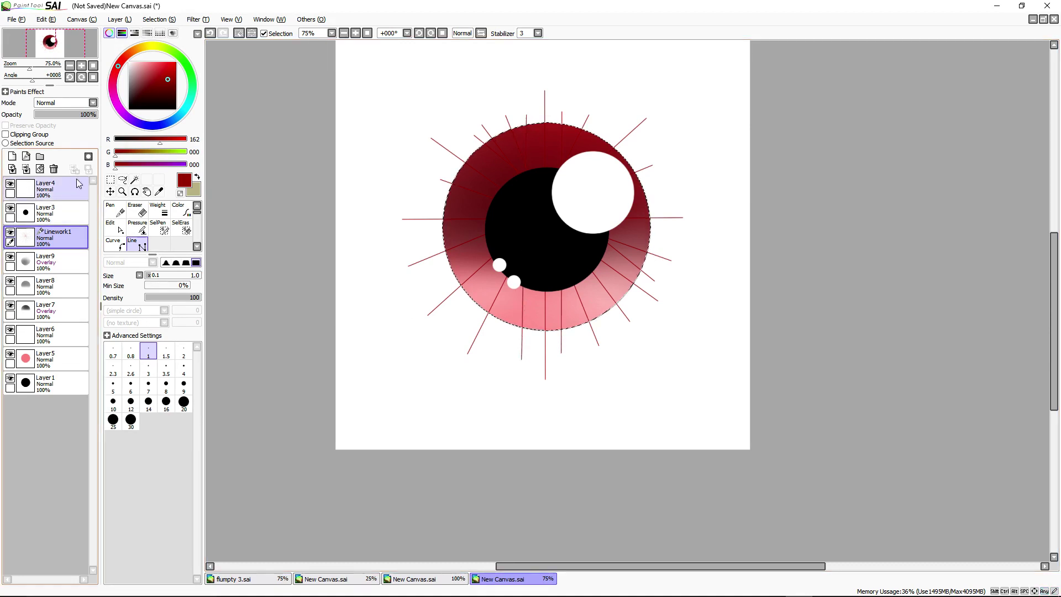
Try to trim the lines outside the eye by wand-selecting Layer1's background and adding a new layer above the hidden linework
click(134, 180)
click(49, 384)
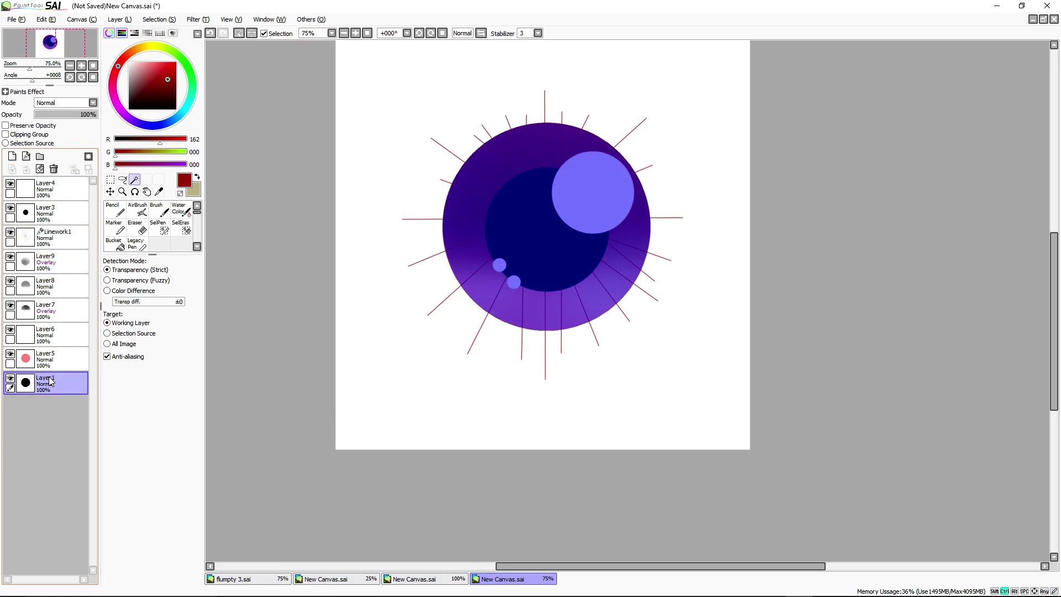
click(402, 233)
click(56, 237)
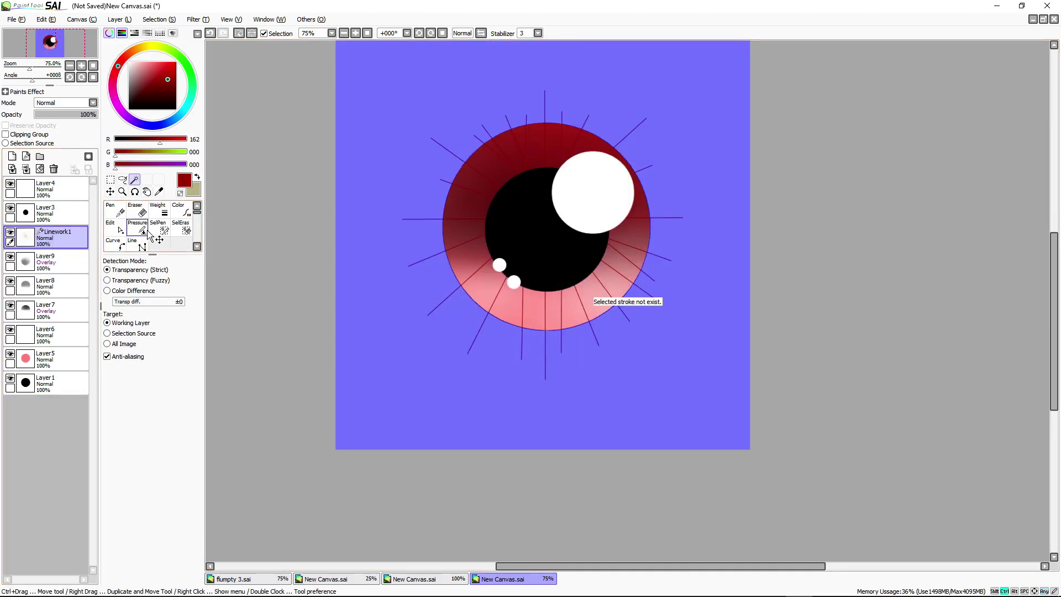
click(11, 157)
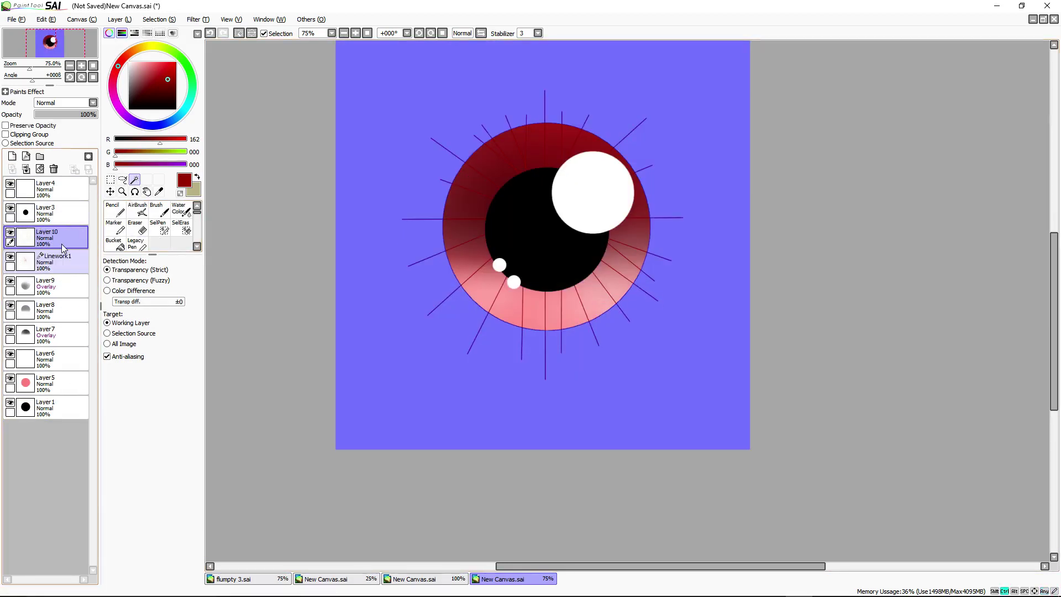
click(10, 256)
key(ctrl+d)
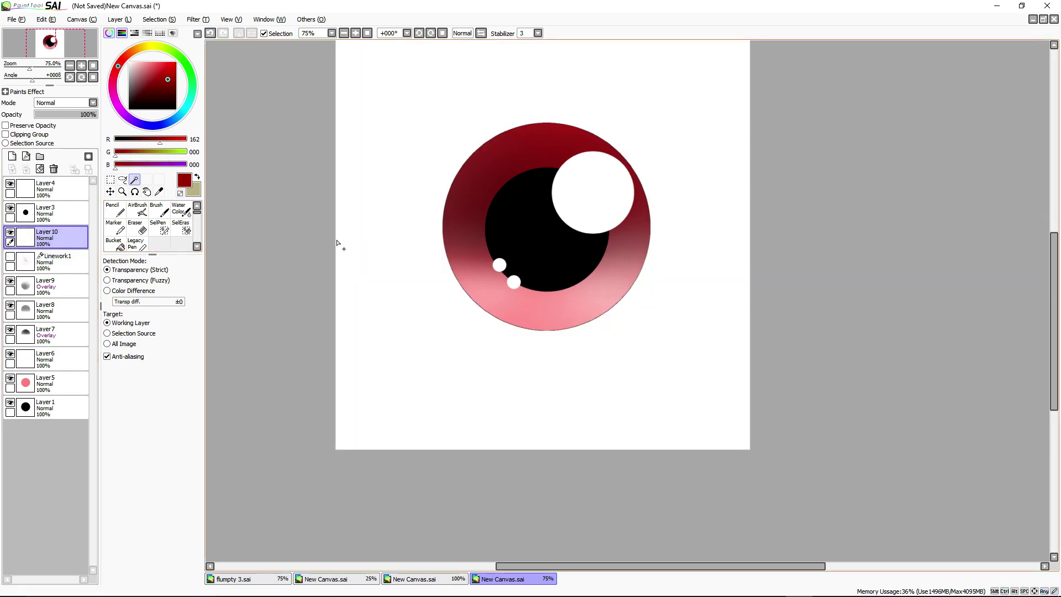
Undo the added layer and the background selection, and show the linework layer again
click(10, 233)
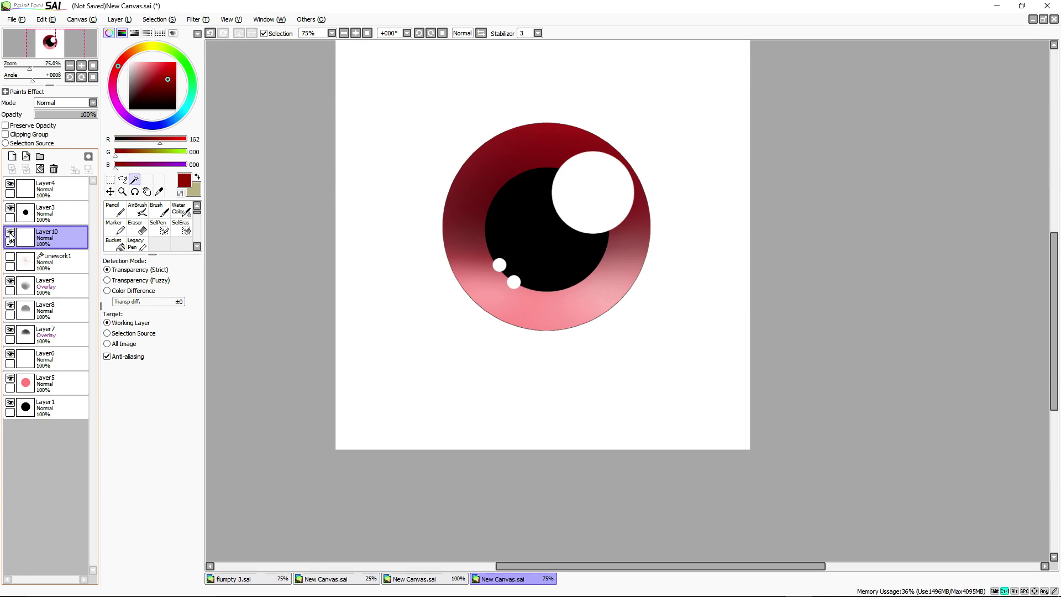
key(ctrl+z)
key(ctrl+z)
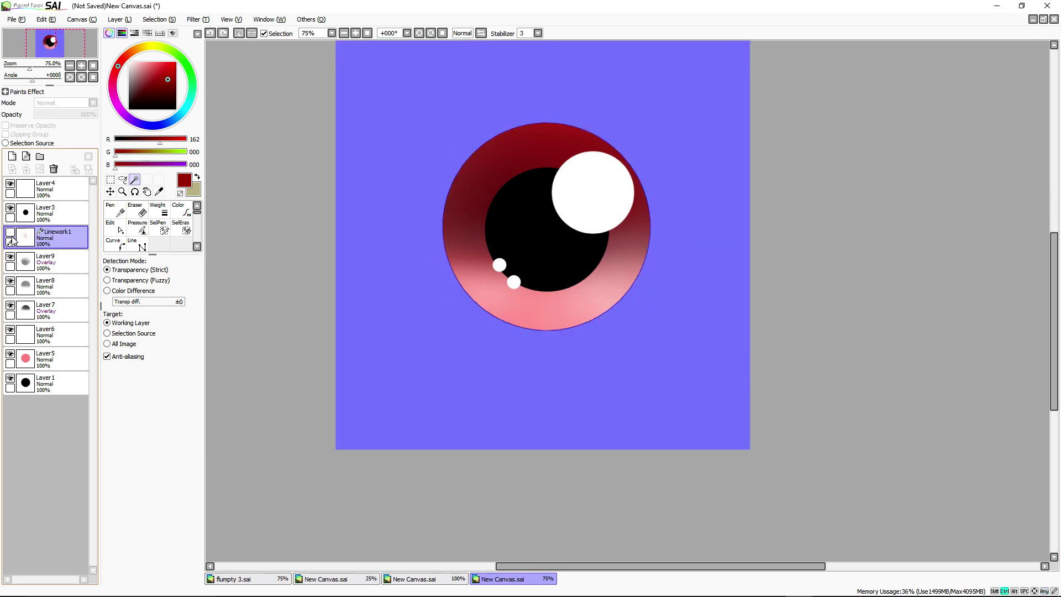
click(10, 233)
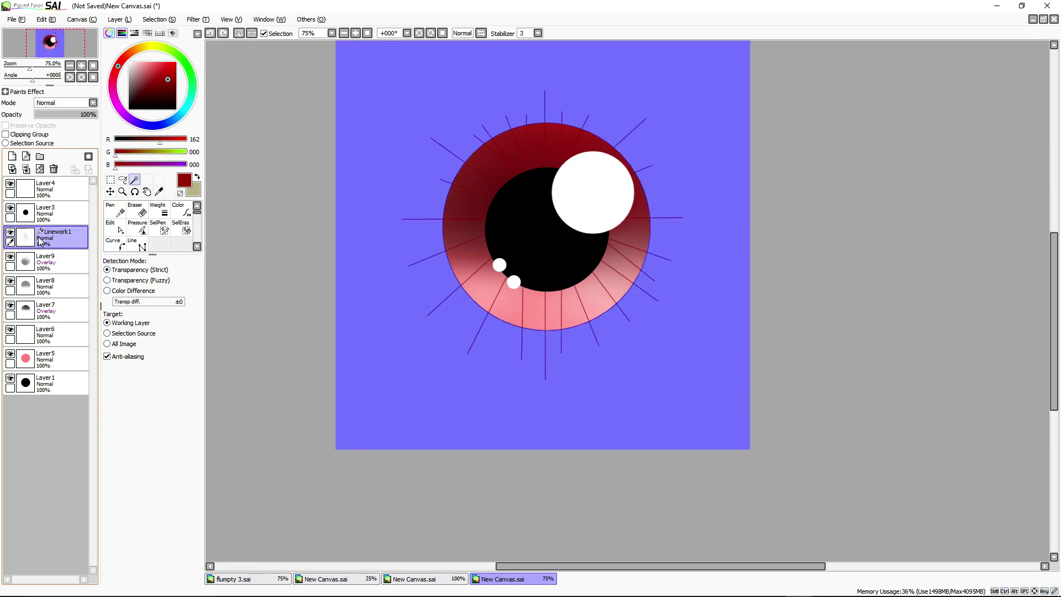
key(ctrl+z)
Try to copy the linework to a new layer, hide the original and remove the lines outside the eye
key(ctrl+c)
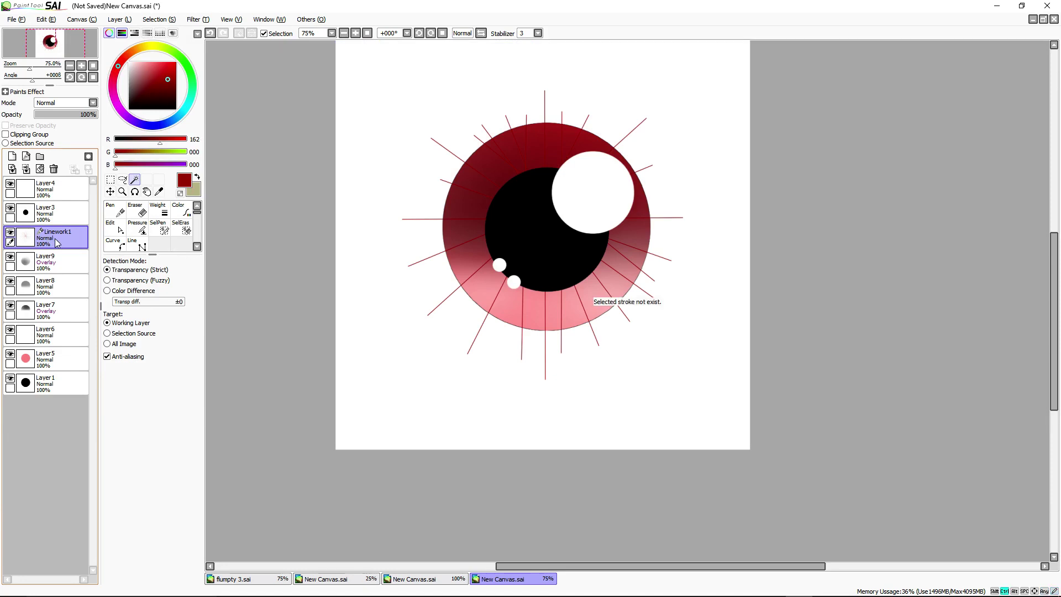
key(ctrl+v)
click(10, 258)
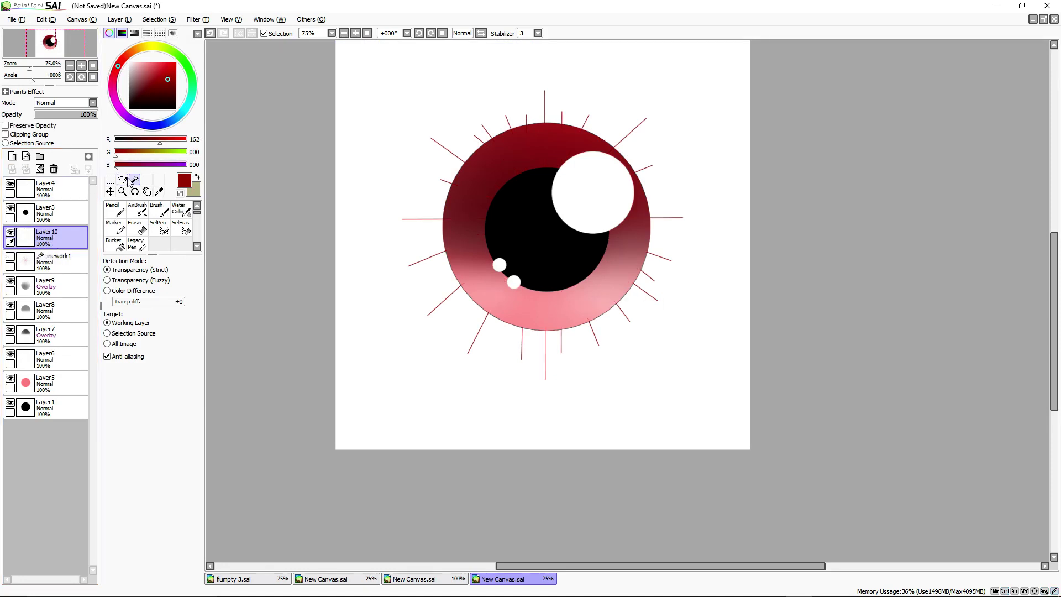
click(61, 264)
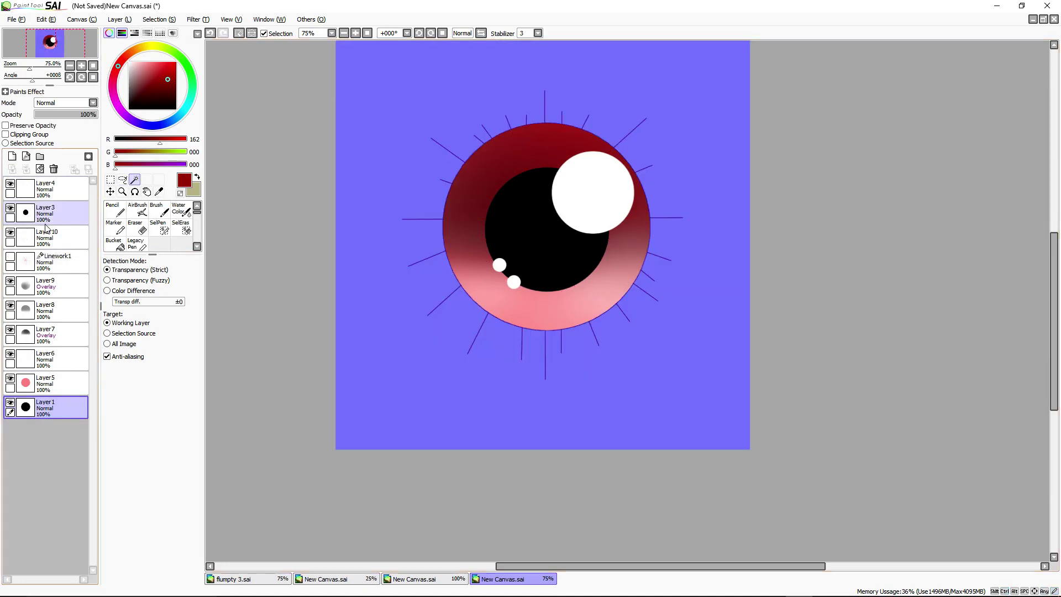
click(55, 228)
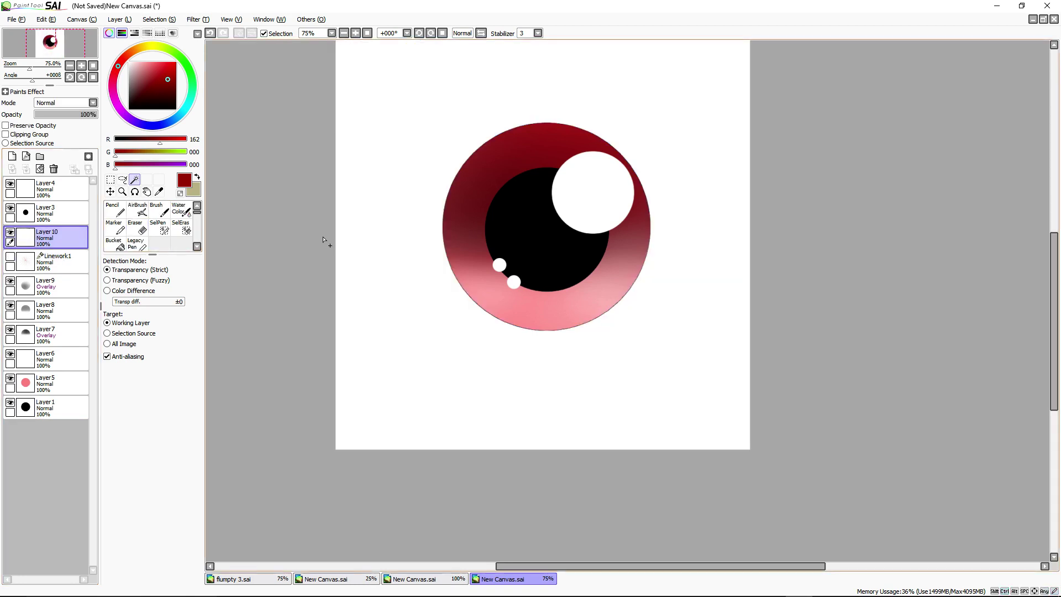
drag(75, 230, 43, 261)
click(10, 183)
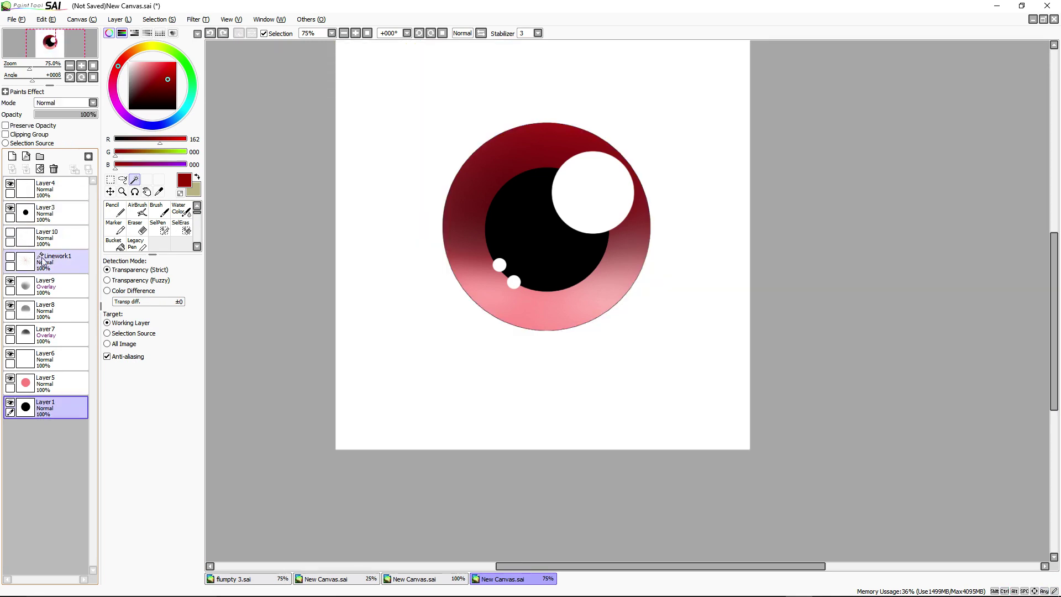
Show Linework1, copy a rectangular area around all its lines onto a new layer above it, and hide Linework1
click(10, 257)
click(71, 267)
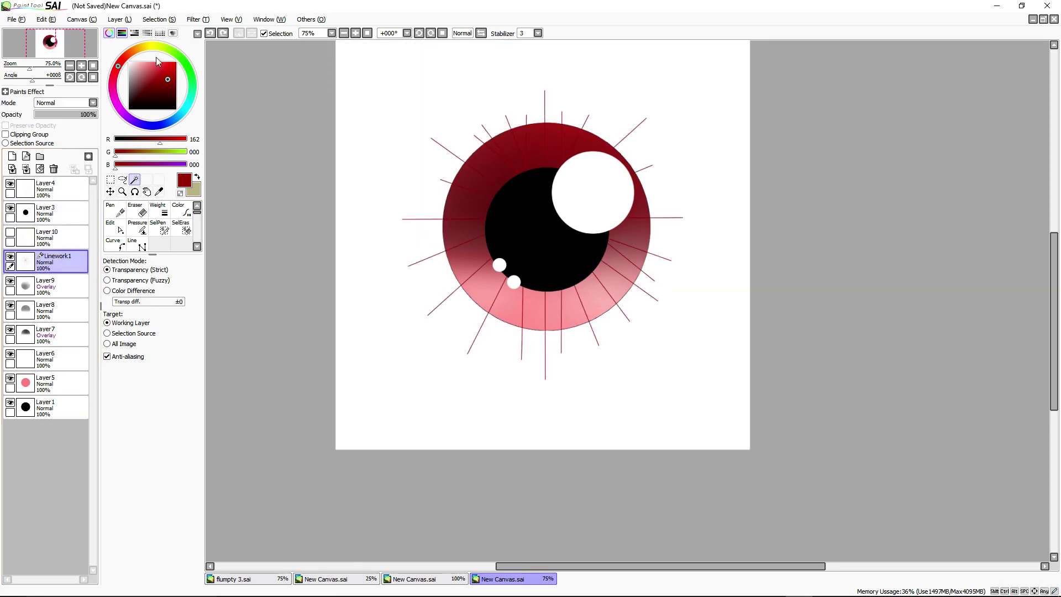
click(110, 180)
mouse_move(366, 57)
mouse_down()
mouse_move(609, 331)
mouse_move(699, 398)
mouse_up()
key(ctrl+c)
key(ctrl+v)
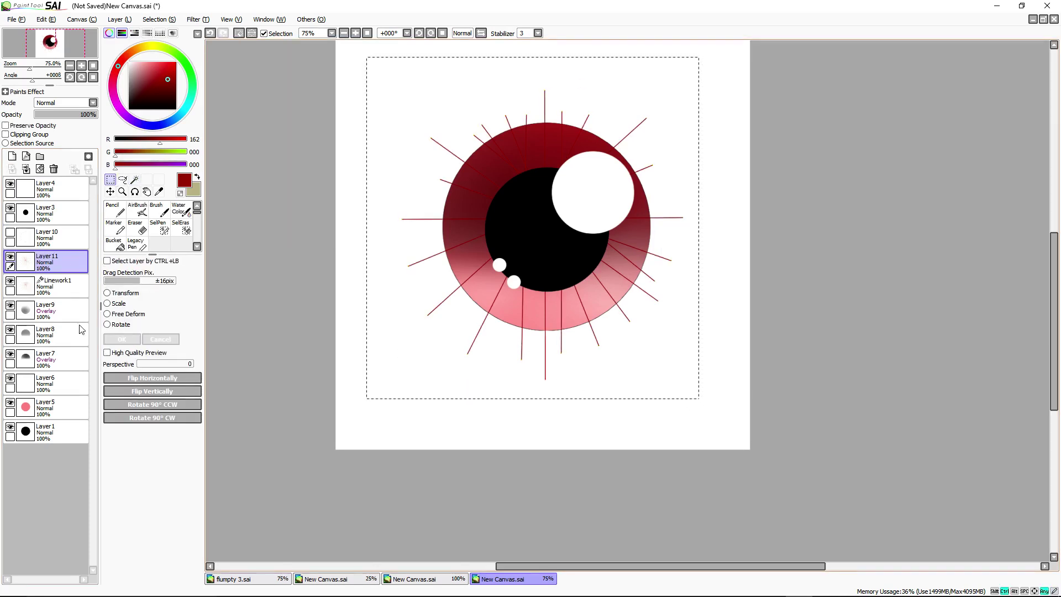
click(10, 280)
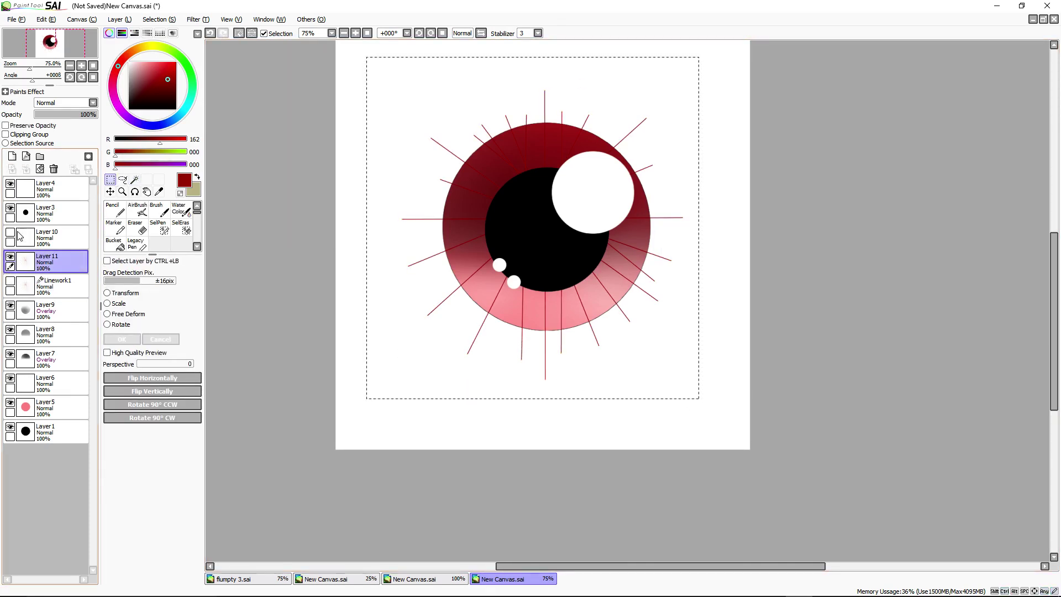
Wand-select the area outside the eye on Layer1, delete the line ends there on Layer11, and clear the selection
click(134, 179)
click(56, 431)
click(384, 338)
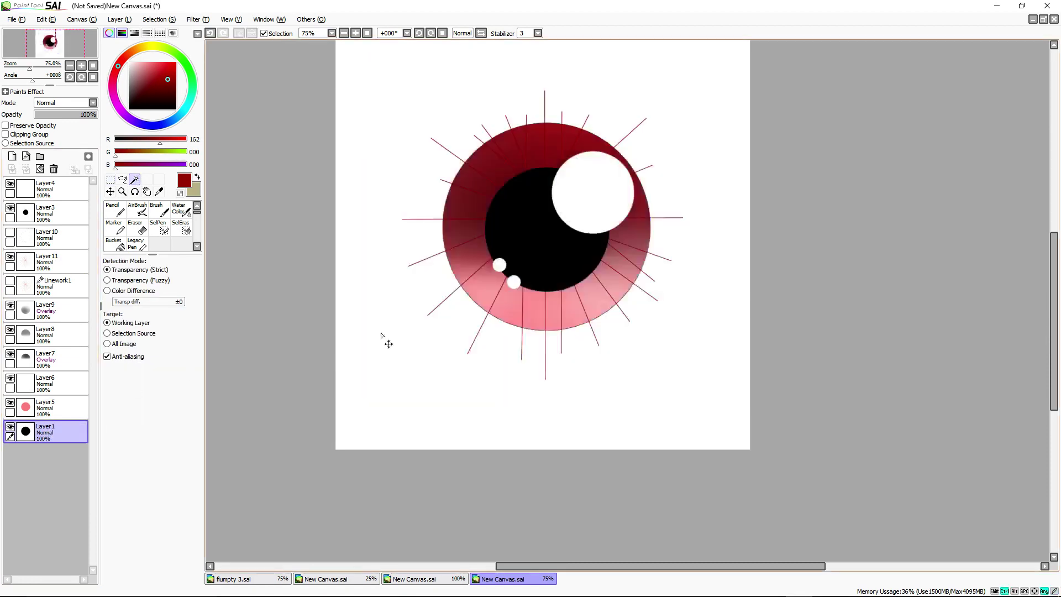
click(47, 213)
click(48, 257)
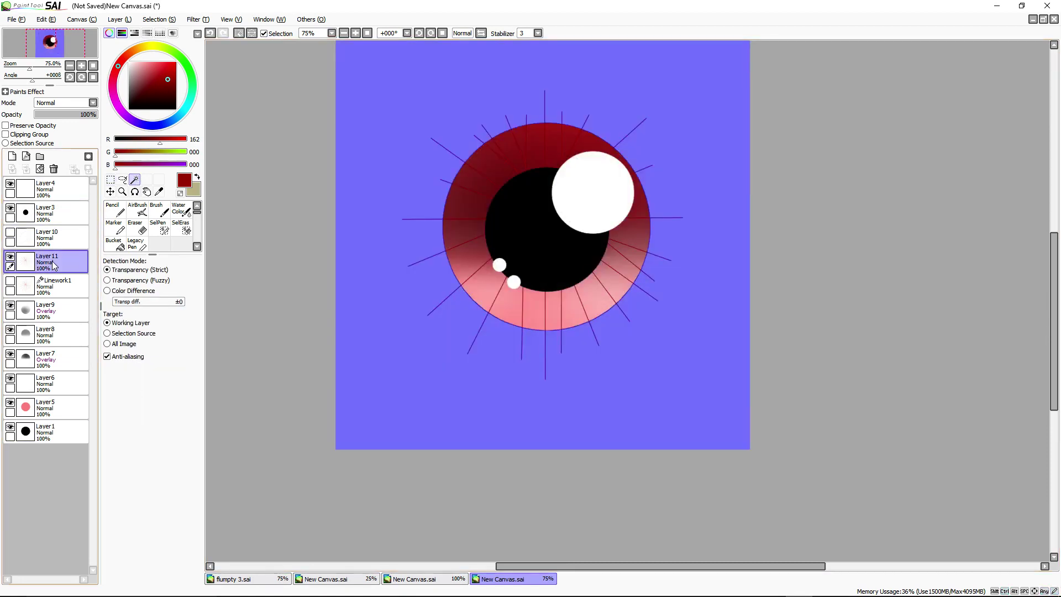
key(Delete)
key(ctrl+d)
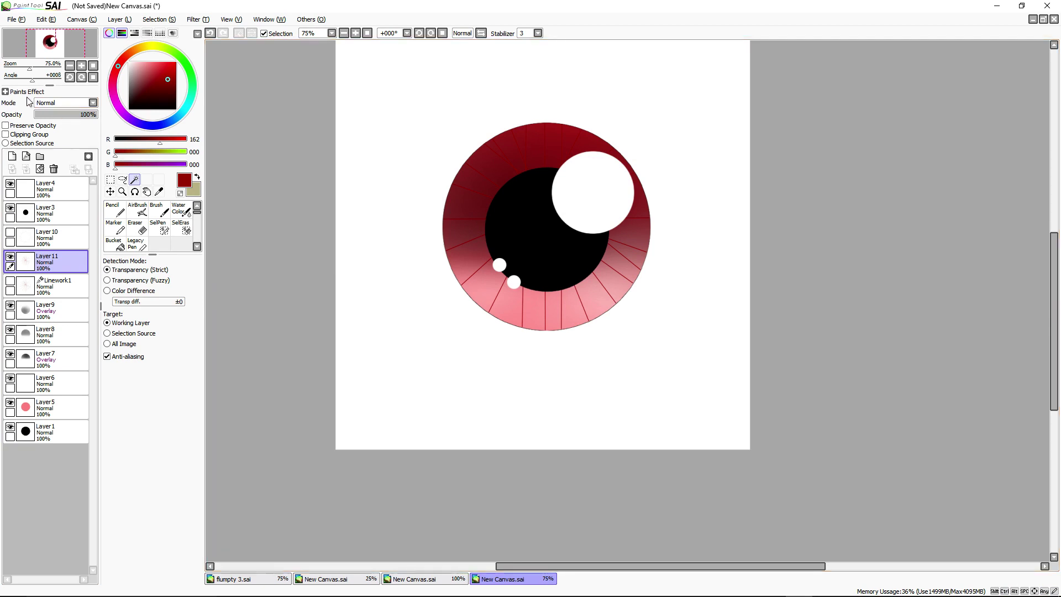
Set the trimmed line layer, Layer11, to Overlay at 40% opacity and move it directly beneath Layer7
click(48, 104)
click(48, 138)
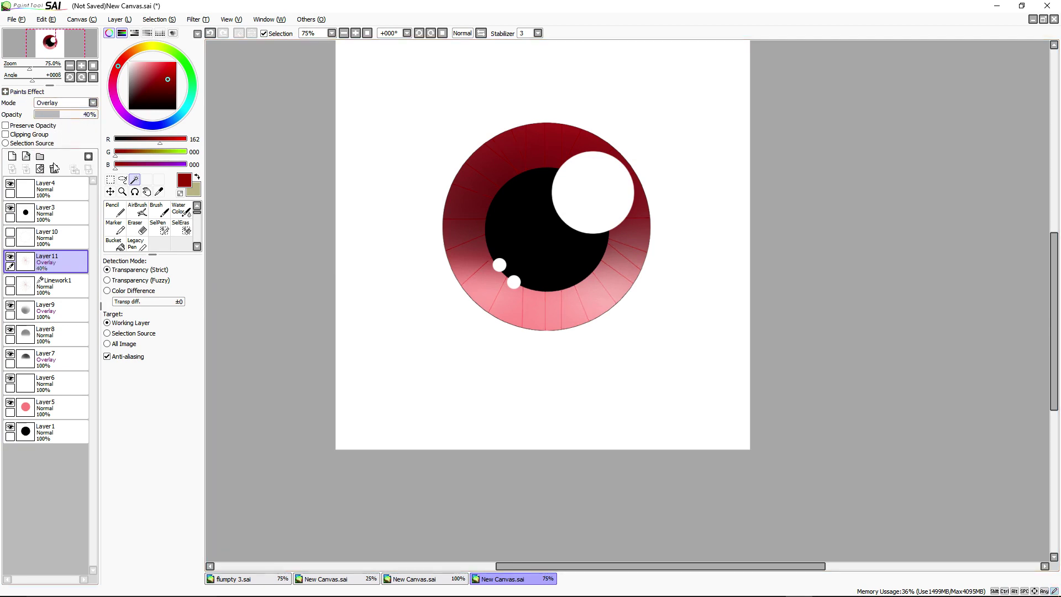
drag(49, 259, 55, 366)
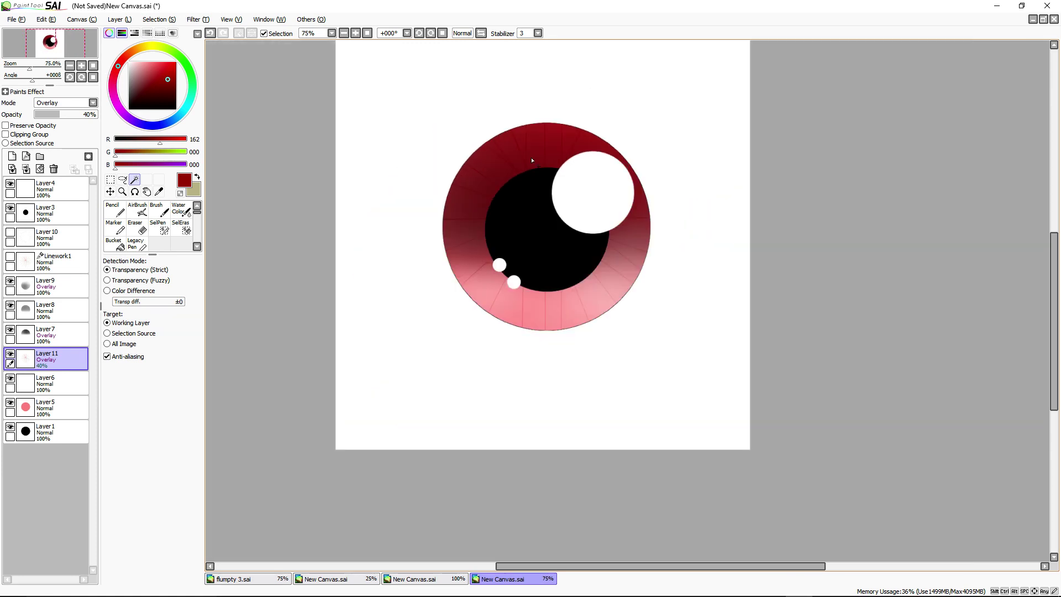
Switch Layer6's visibility off and on repeatedly to compare the iris with and without it
scroll(532, 160, up, 1)
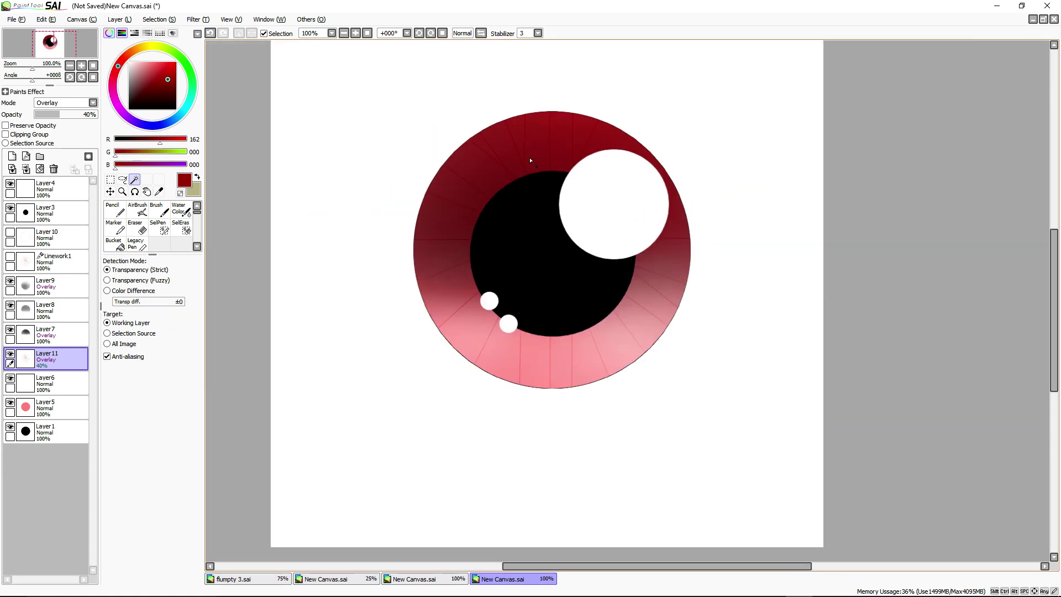
click(10, 380)
click(9, 381)
click(10, 379)
click(10, 378)
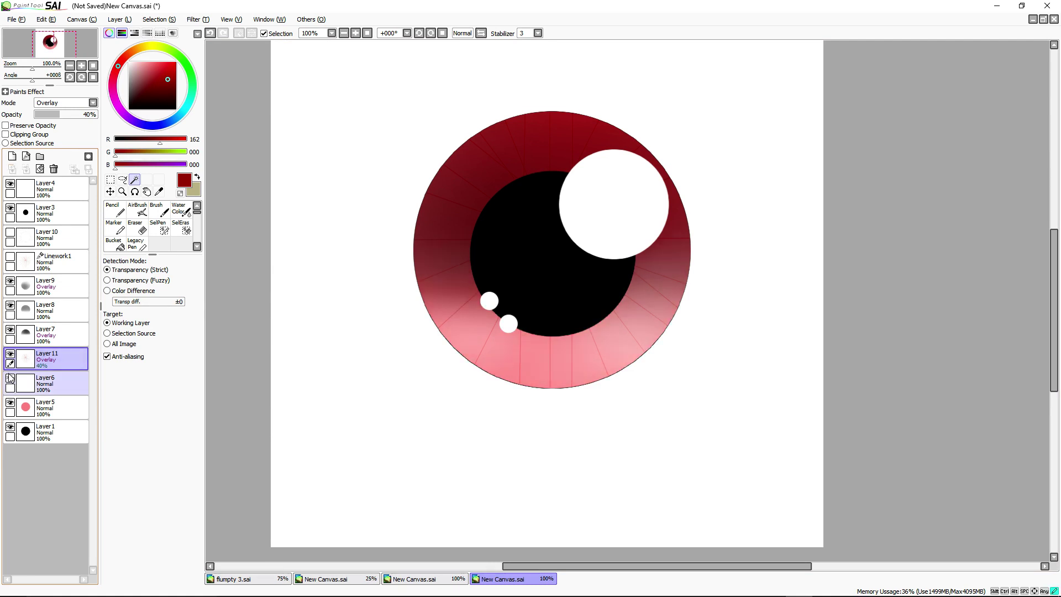
click(9, 380)
click(9, 380)
click(10, 380)
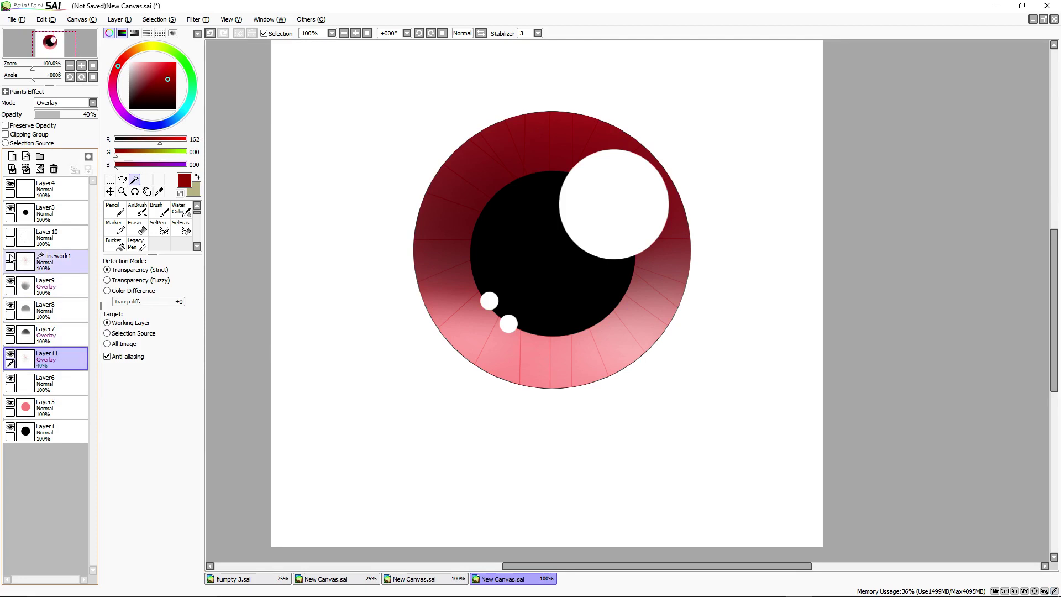
Hide the highlight circles on Layer4, set the colour to white, and add a new layer at the head of the layer stack
click(11, 185)
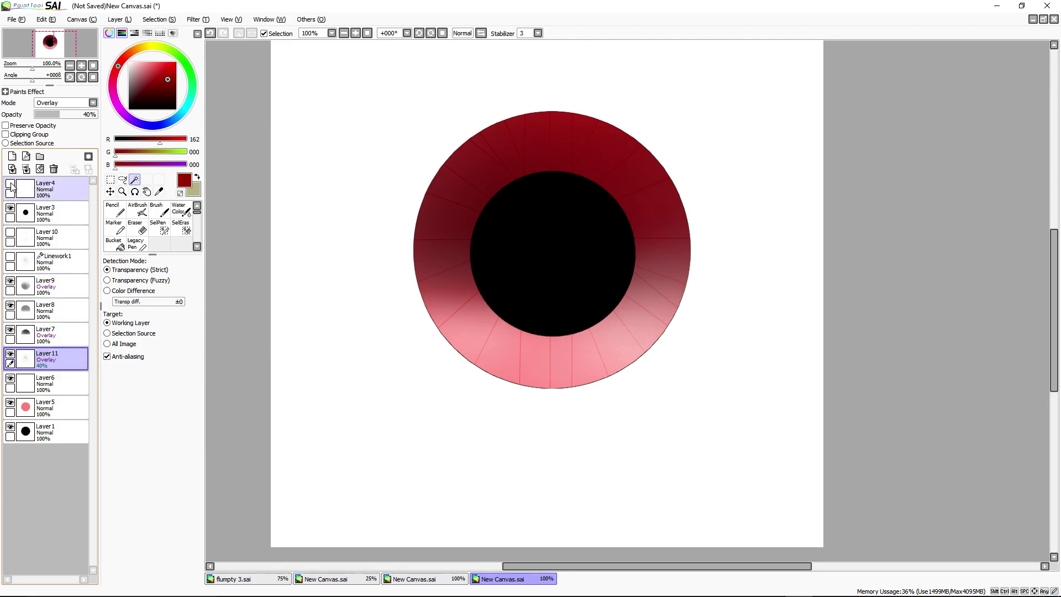
drag(130, 95, 129, 62)
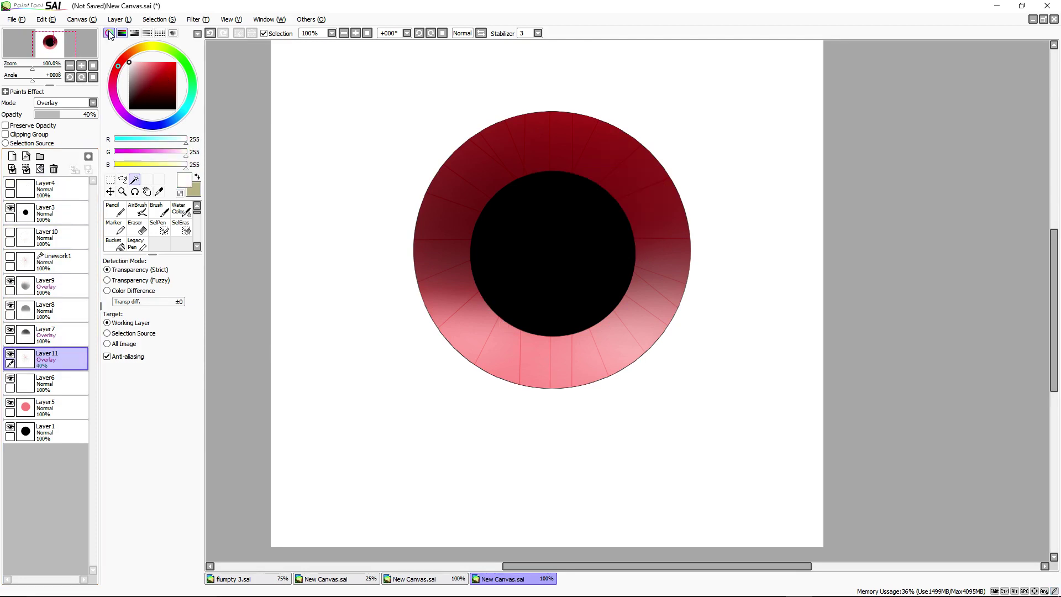
click(141, 213)
click(148, 420)
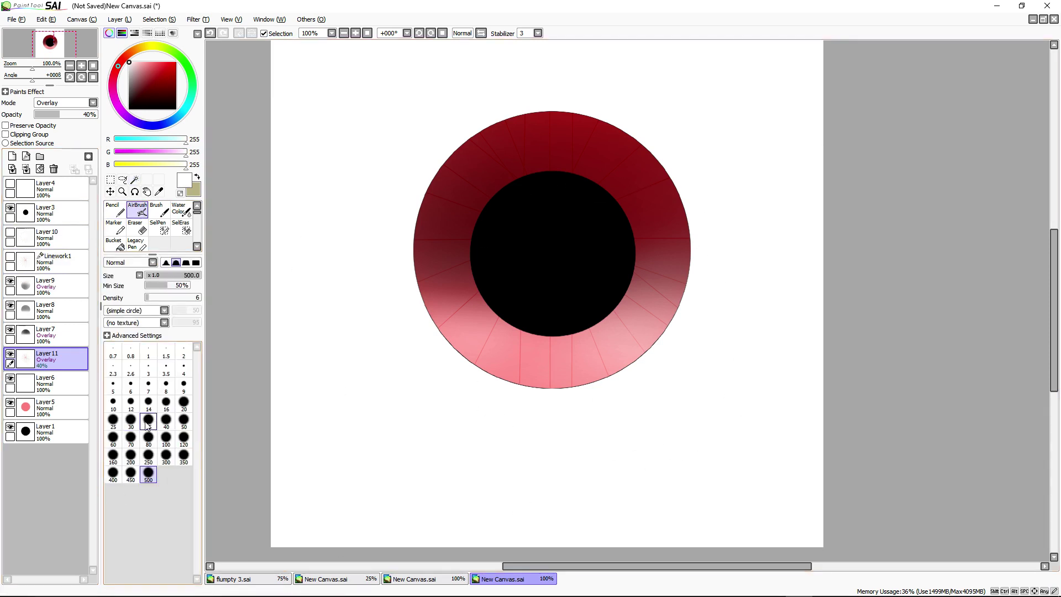
scroll(471, 245, up, 2)
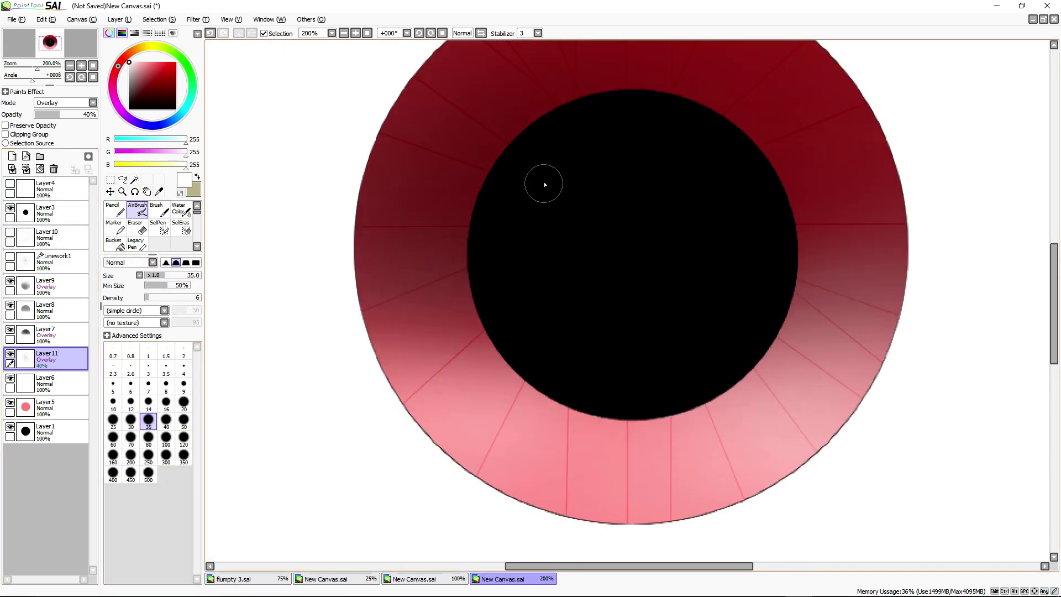
click(11, 156)
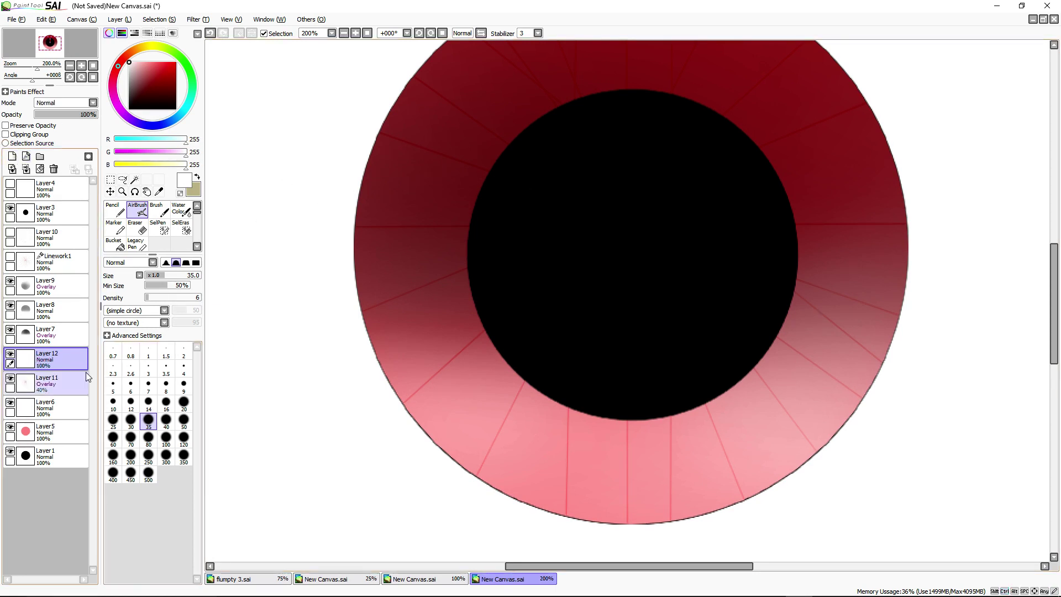
drag(84, 364, 81, 181)
drag(525, 151, 629, 149)
key(ctrl+z)
drag(158, 298, 302, 301)
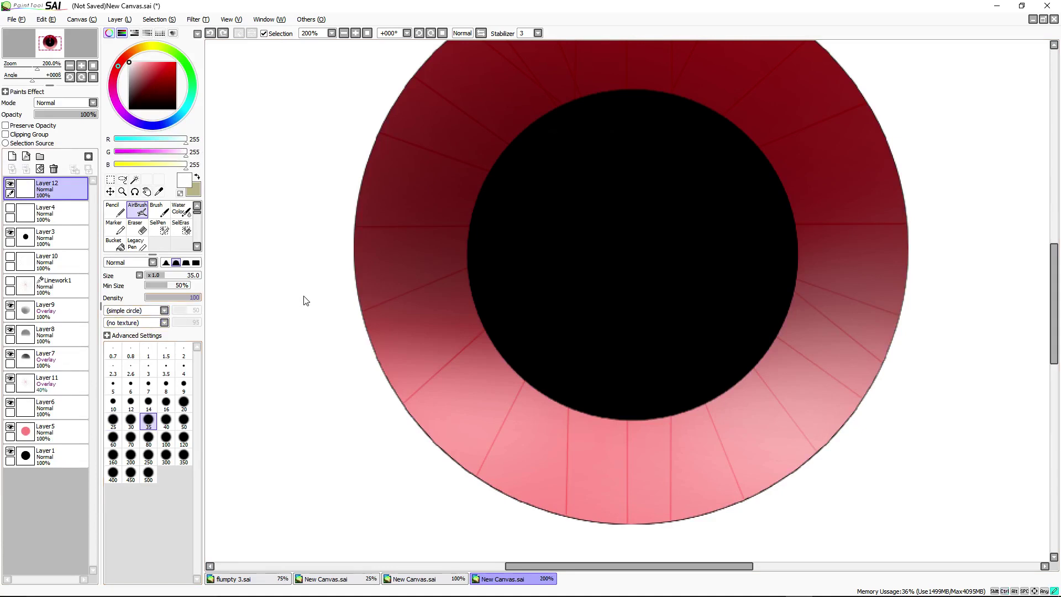
drag(530, 187, 562, 175)
key(ctrl+z)
Stamp a solid white disc in the centre of the black pupil on Layer12 with the Marker at size 200
click(114, 226)
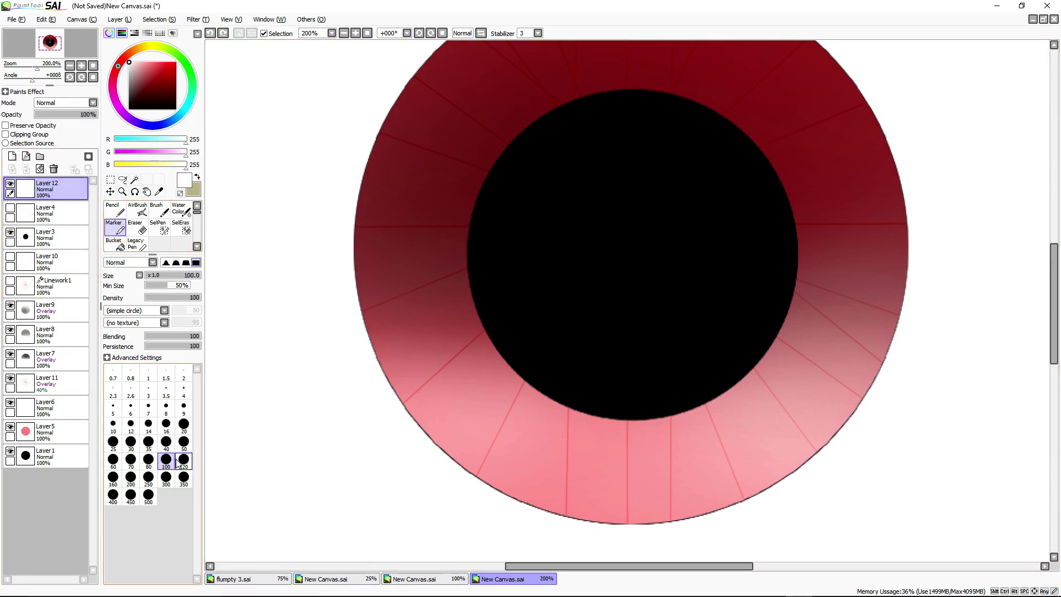
click(166, 479)
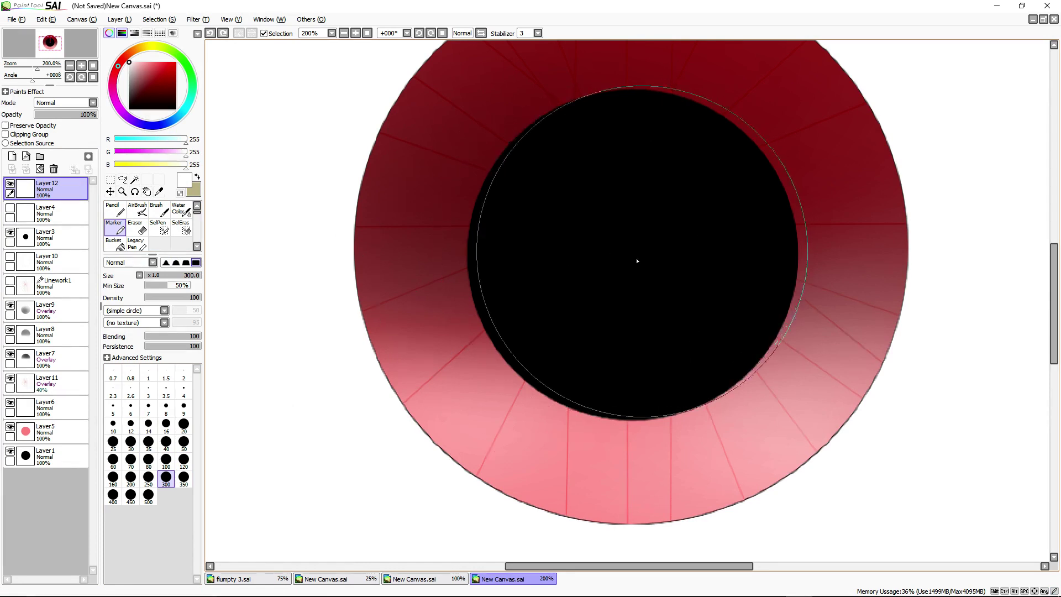
click(130, 479)
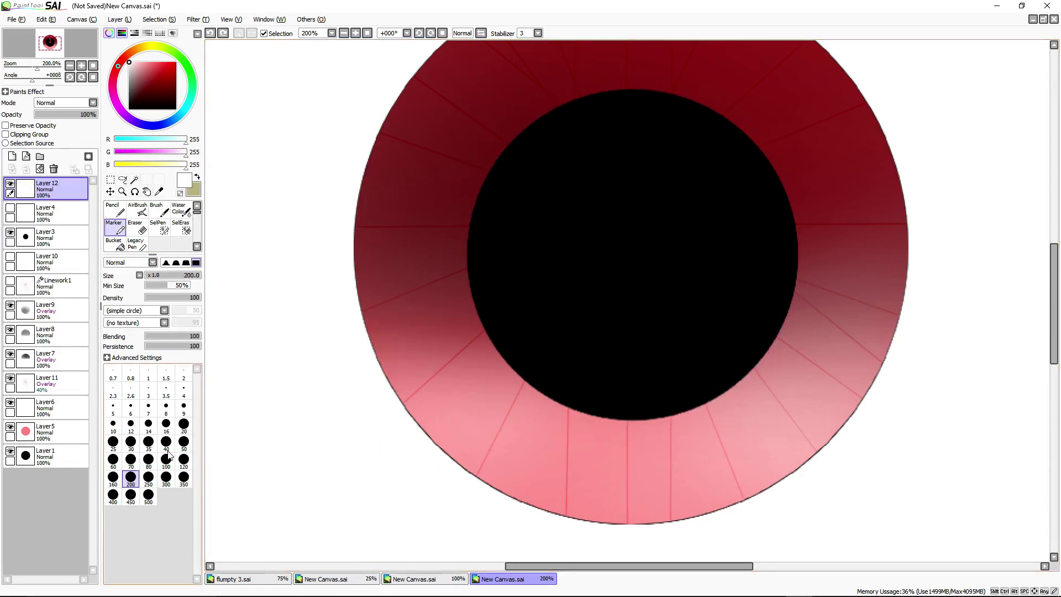
click(635, 250)
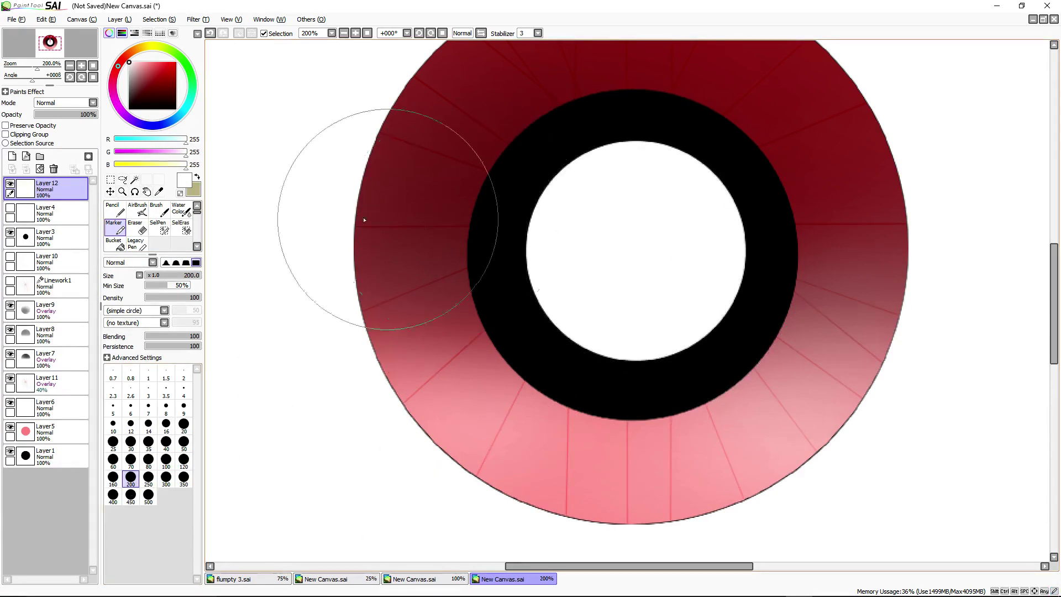
scroll(497, 298, down, 3)
scroll(610, 256, up, 4)
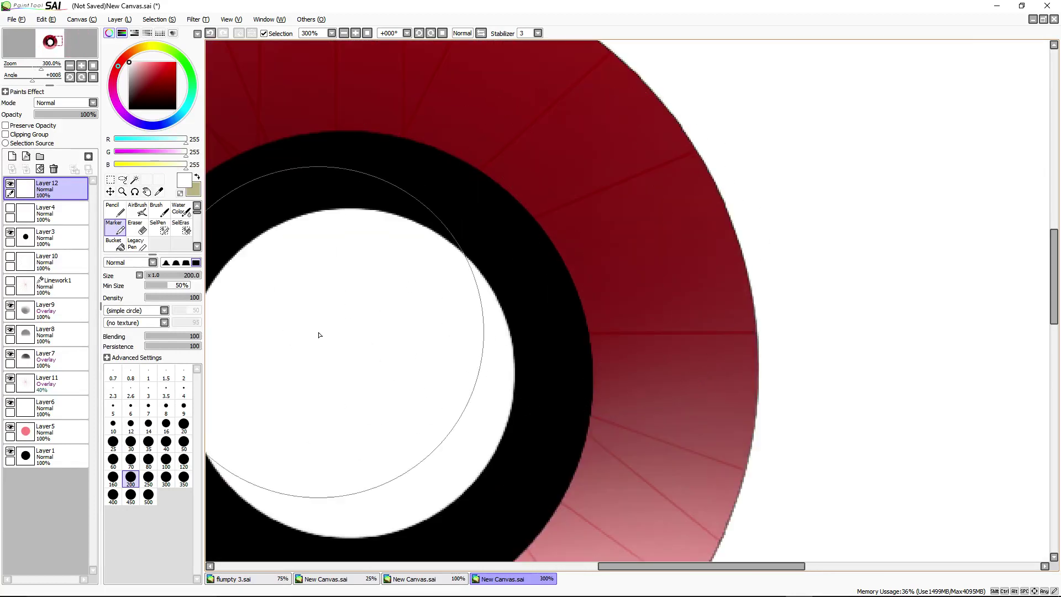
On a new layer above Layer12, roughen the white disc's edge by tracing it in black with a size 14 Spread&Noise Marker
scroll(533, 525, down, 2)
drag(601, 566, 562, 574)
click(12, 157)
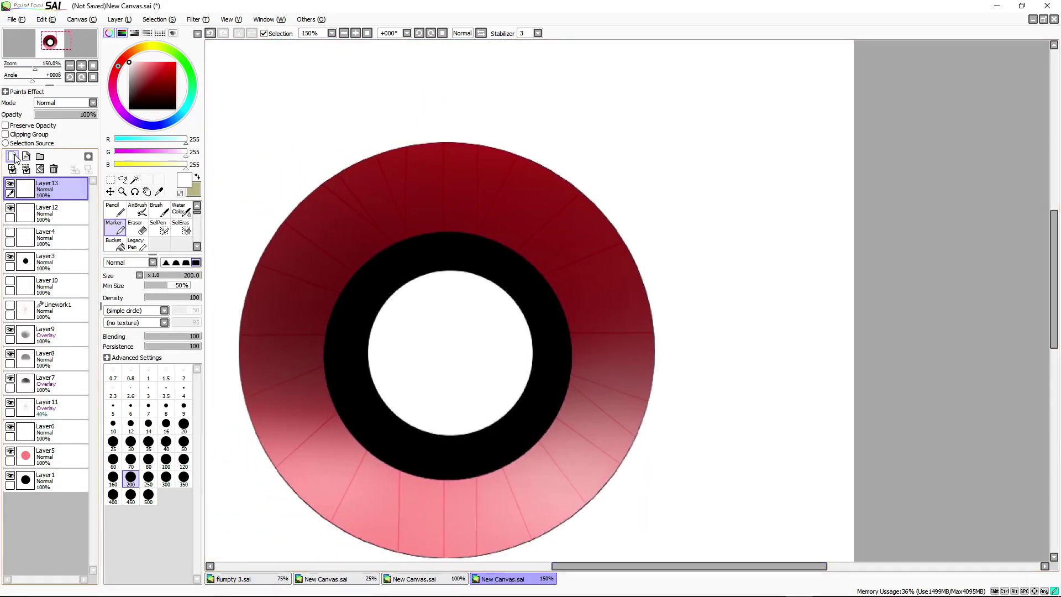
drag(141, 94, 82, 207)
scroll(440, 317, up, 2)
click(149, 425)
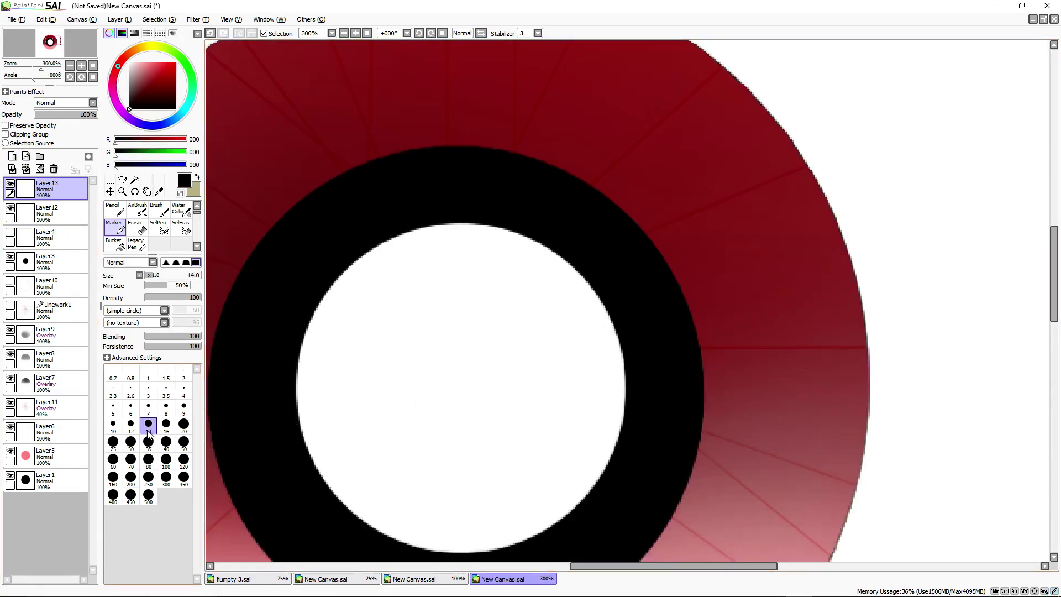
click(135, 311)
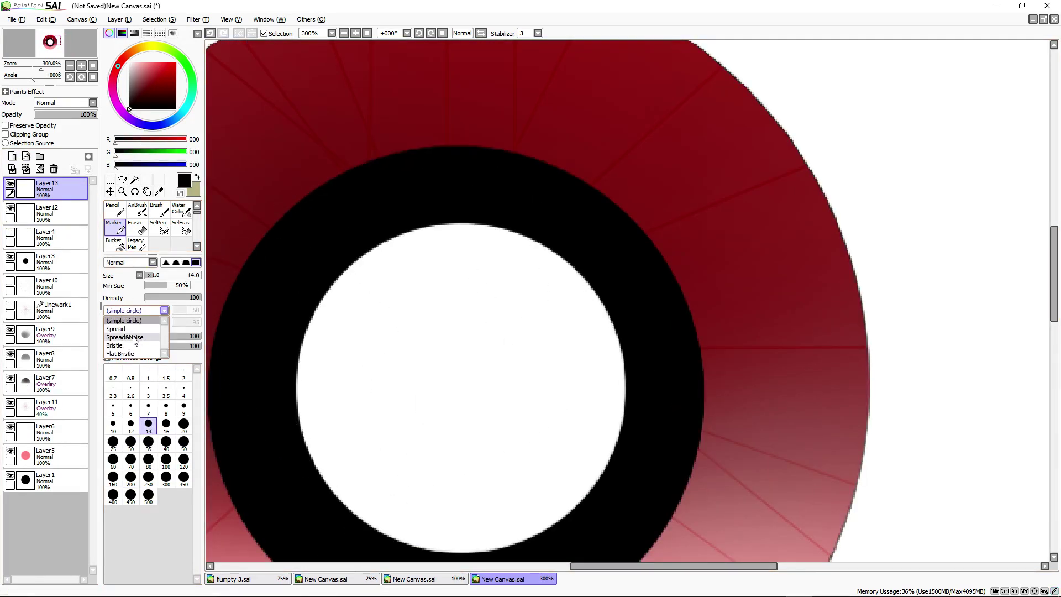
click(135, 338)
mouse_move(337, 277)
mouse_down()
mouse_move(390, 237)
mouse_move(449, 225)
mouse_move(514, 231)
mouse_move(566, 257)
mouse_move(592, 288)
mouse_move(620, 366)
mouse_move(606, 481)
mouse_move(566, 530)
mouse_move(450, 547)
mouse_move(386, 535)
mouse_move(331, 504)
mouse_move(285, 398)
mouse_up()
drag(296, 328, 323, 280)
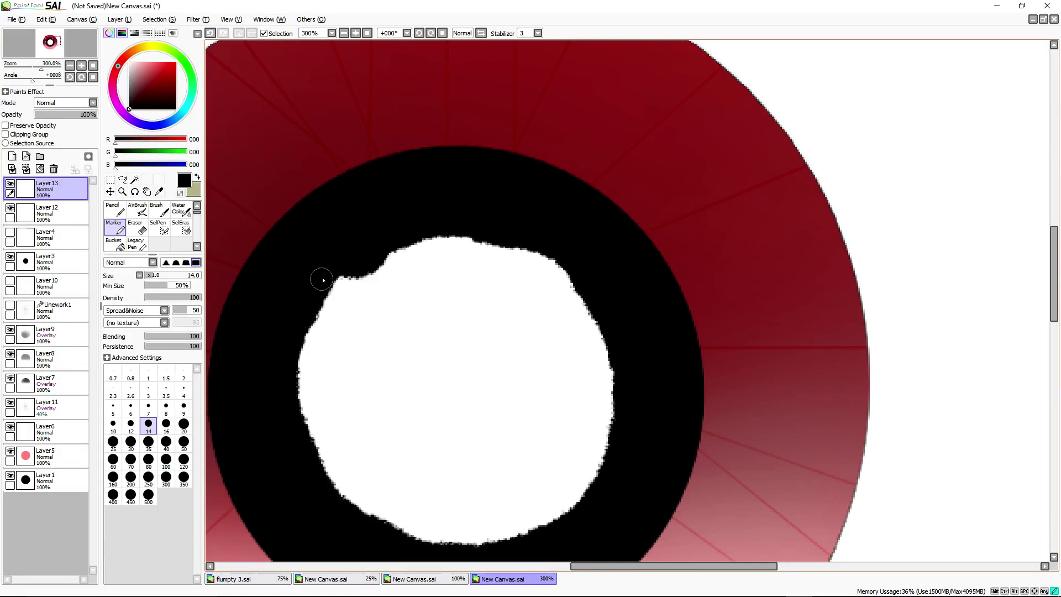
scroll(381, 341, down, 2)
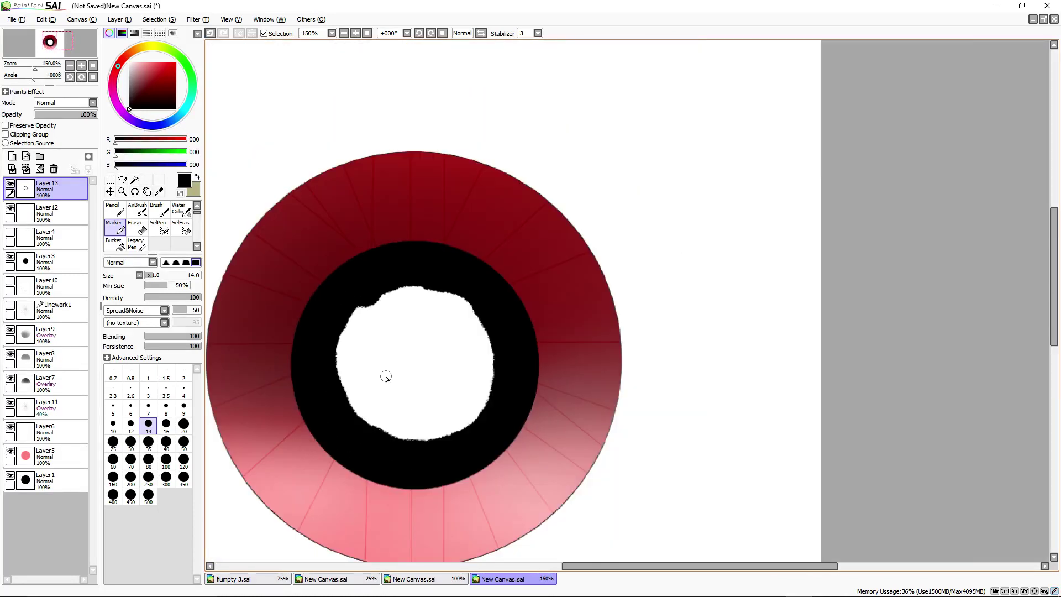
On another new layer, stamp a black disc in the middle of the white one with a simple-circle Marker at size 160
scroll(385, 377, up, 2)
click(12, 155)
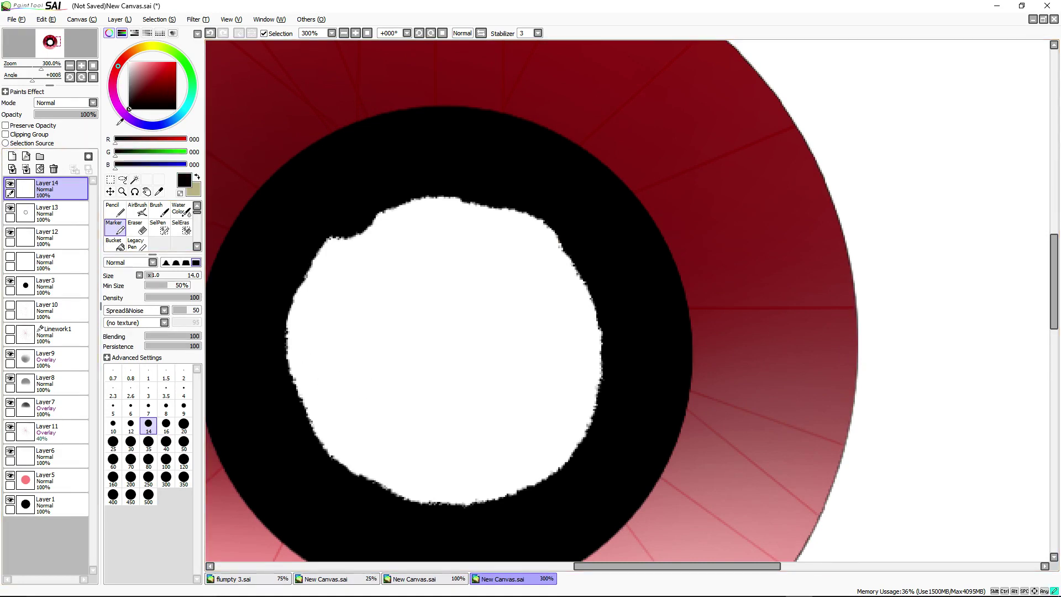
click(115, 210)
click(116, 227)
click(142, 310)
click(126, 318)
click(148, 460)
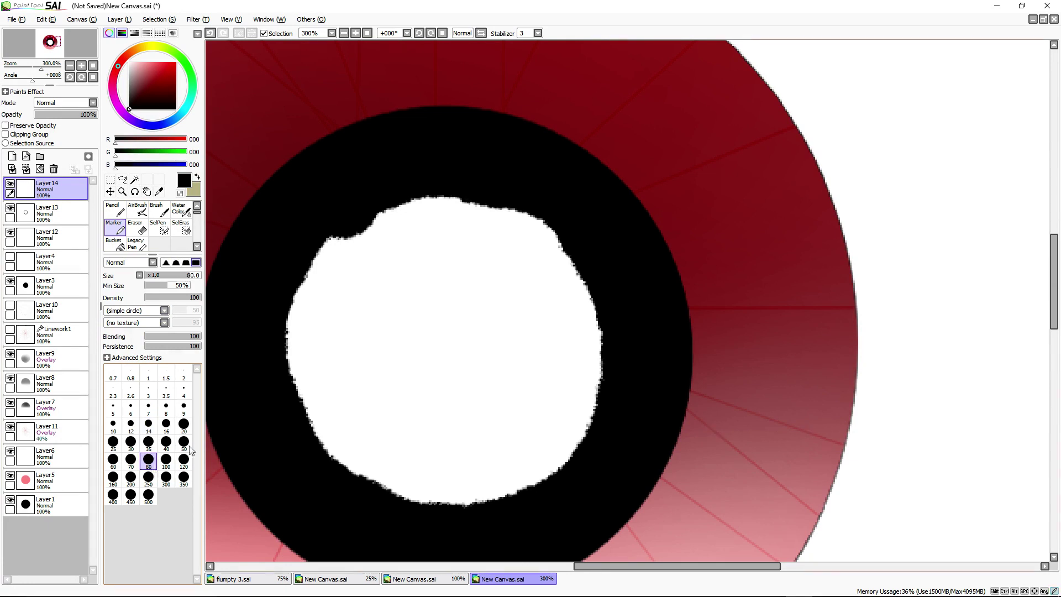
click(165, 460)
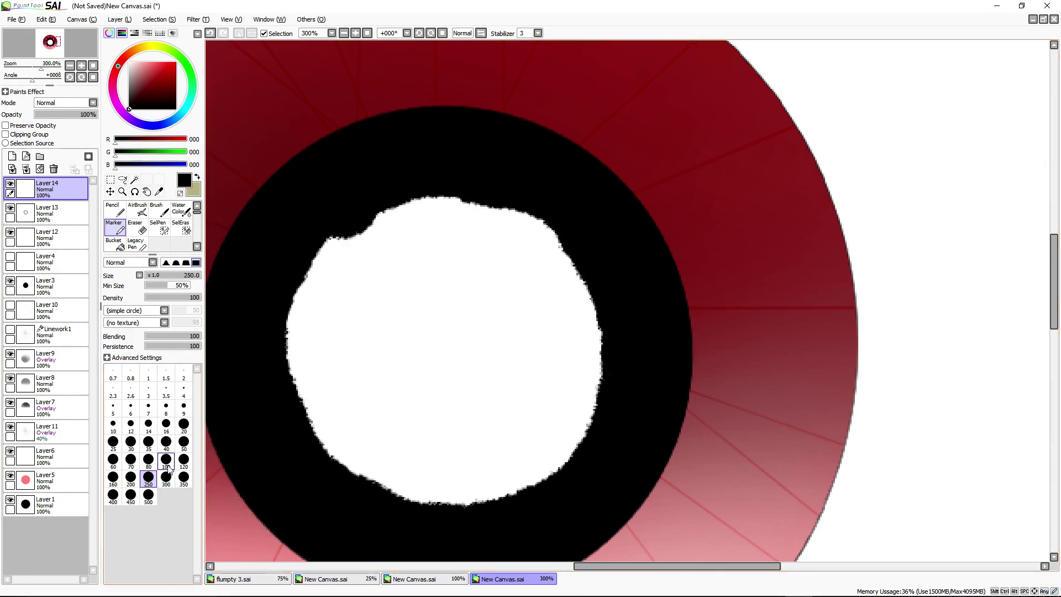
click(116, 480)
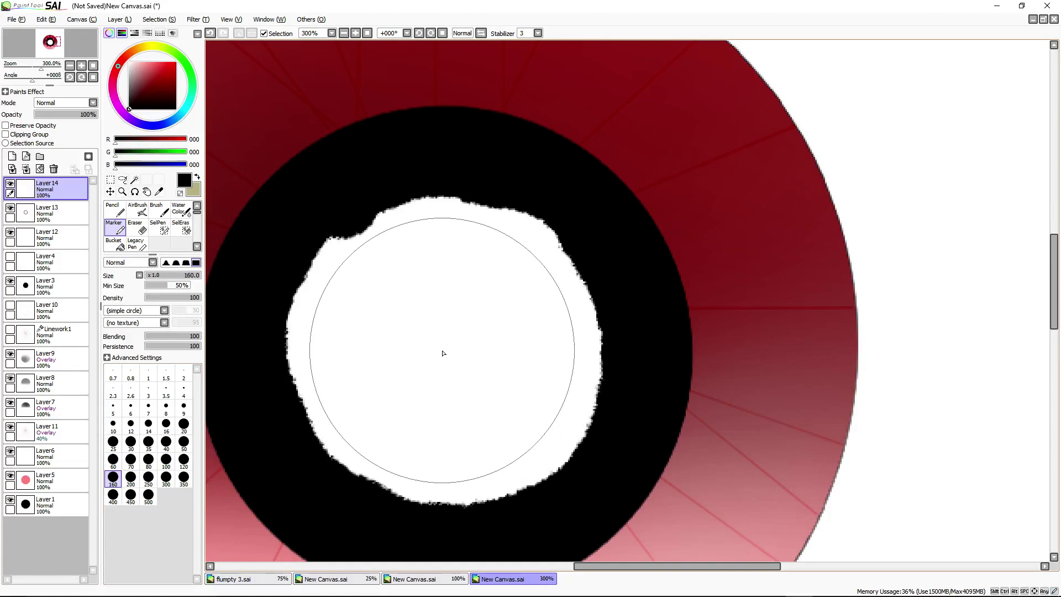
click(443, 353)
scroll(458, 390, down, 5)
scroll(448, 402, up, 5)
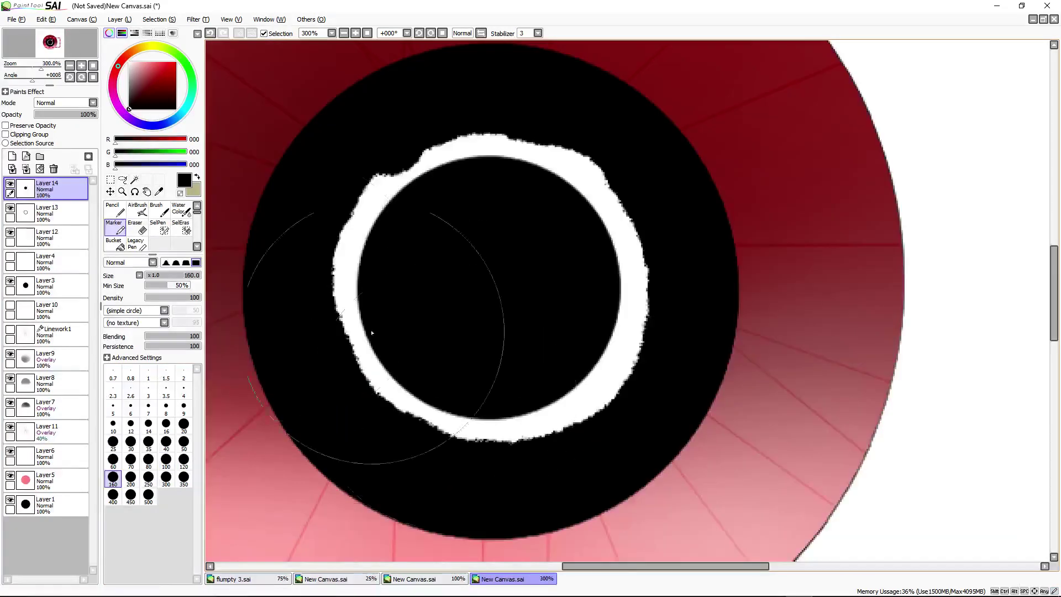
click(63, 222)
click(77, 103)
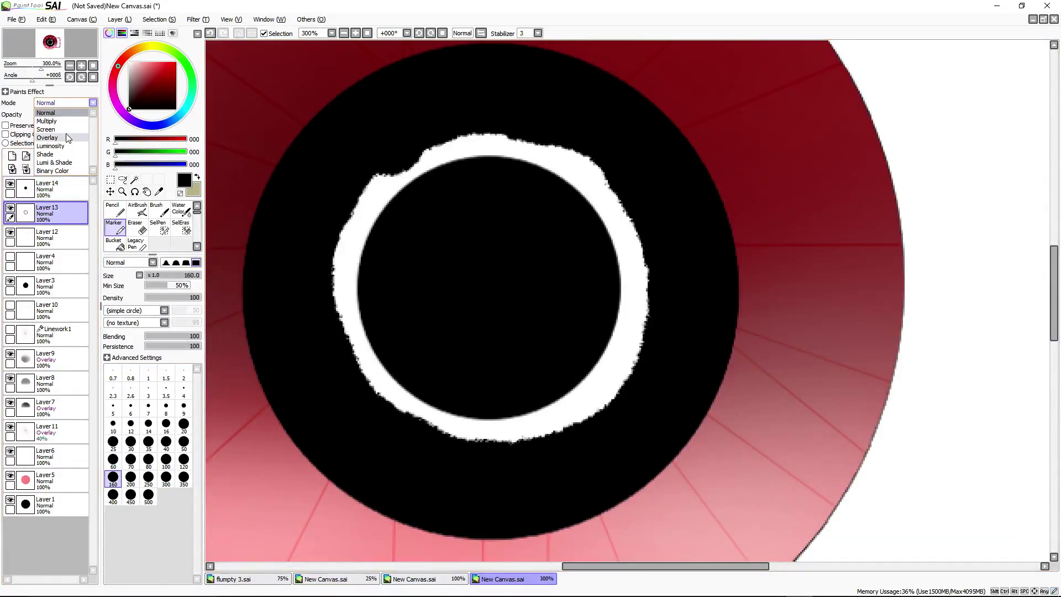
click(69, 141)
click(77, 103)
click(60, 113)
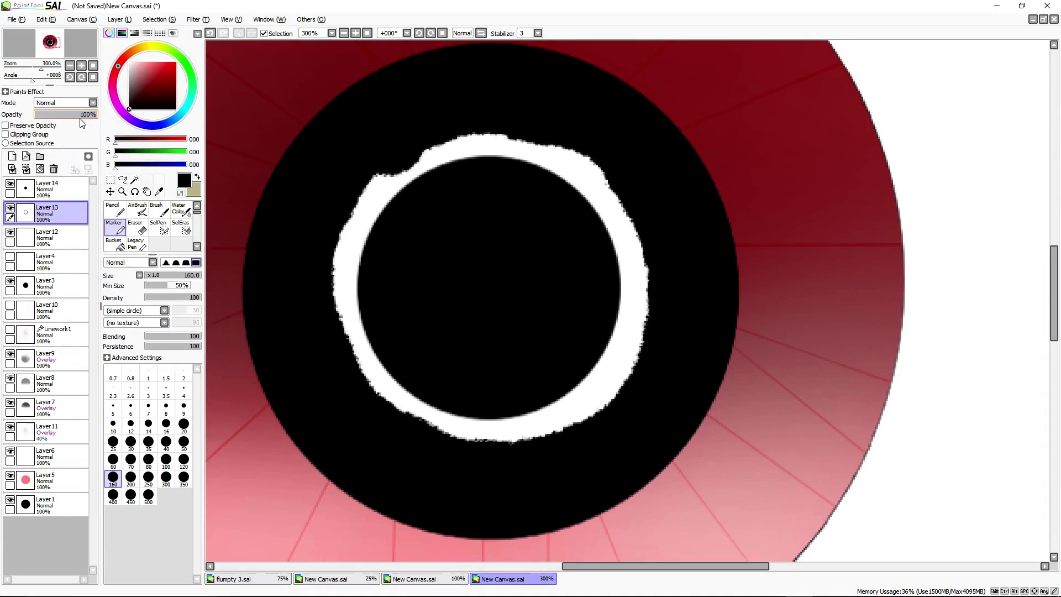
mouse_move(91, 114)
mouse_down()
mouse_move(68, 121)
mouse_move(97, 116)
mouse_up()
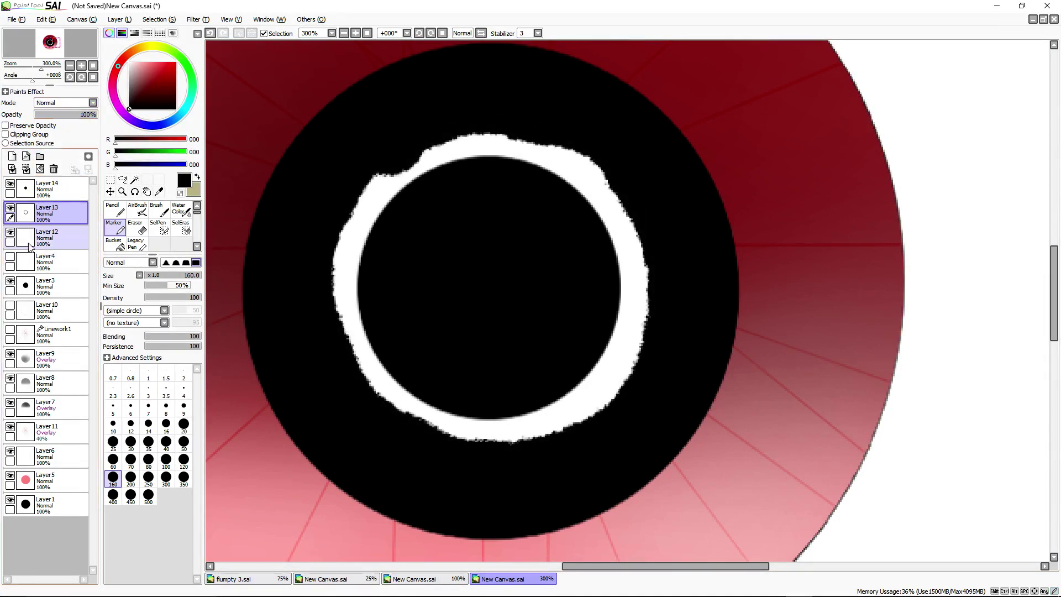
click(8, 230)
click(8, 229)
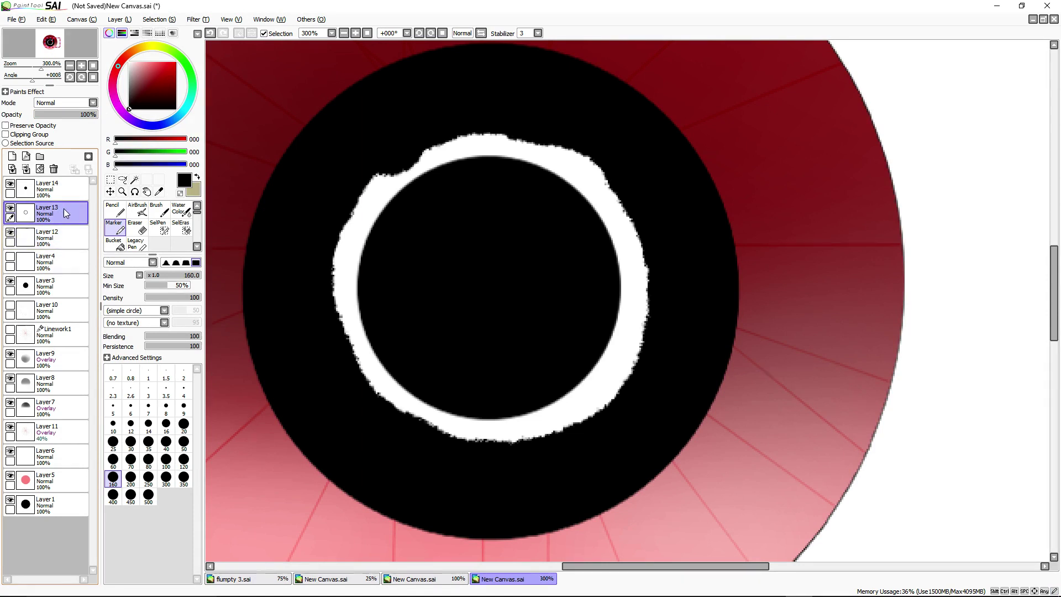
Try Overlay on the white disc layer, Layer12, return it to Normal, and lower its opacity to 24%
click(62, 227)
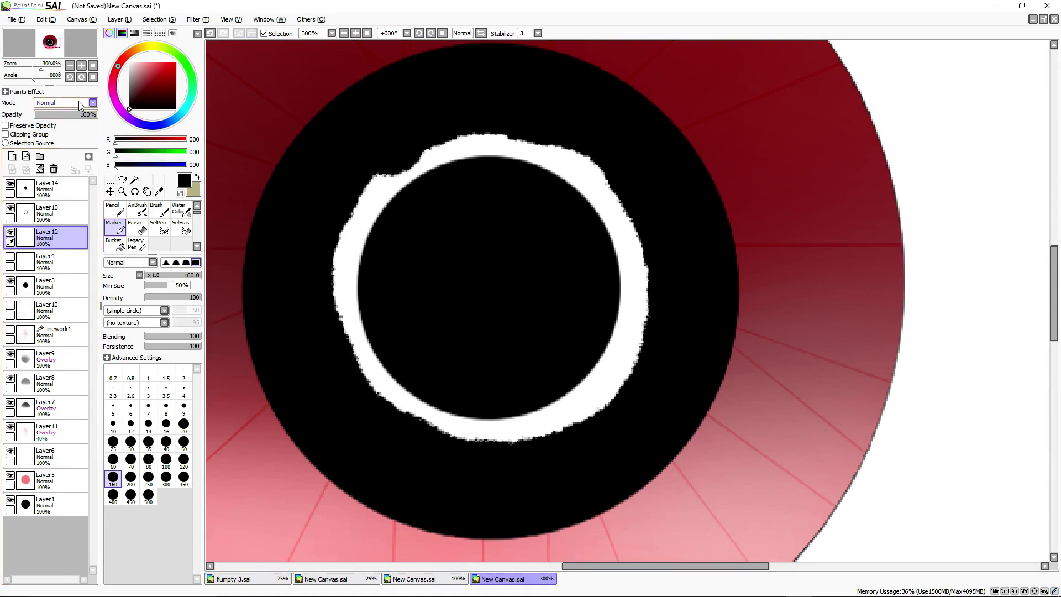
click(81, 104)
click(61, 137)
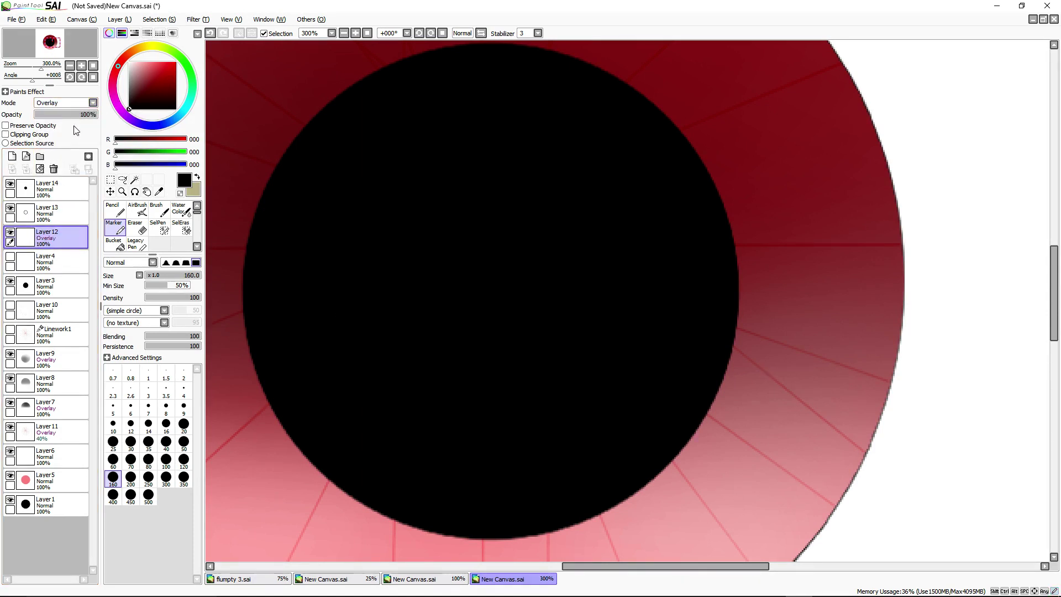
click(78, 107)
click(78, 111)
drag(82, 115, 50, 116)
scroll(296, 310, down, 4)
scroll(453, 381, up, 4)
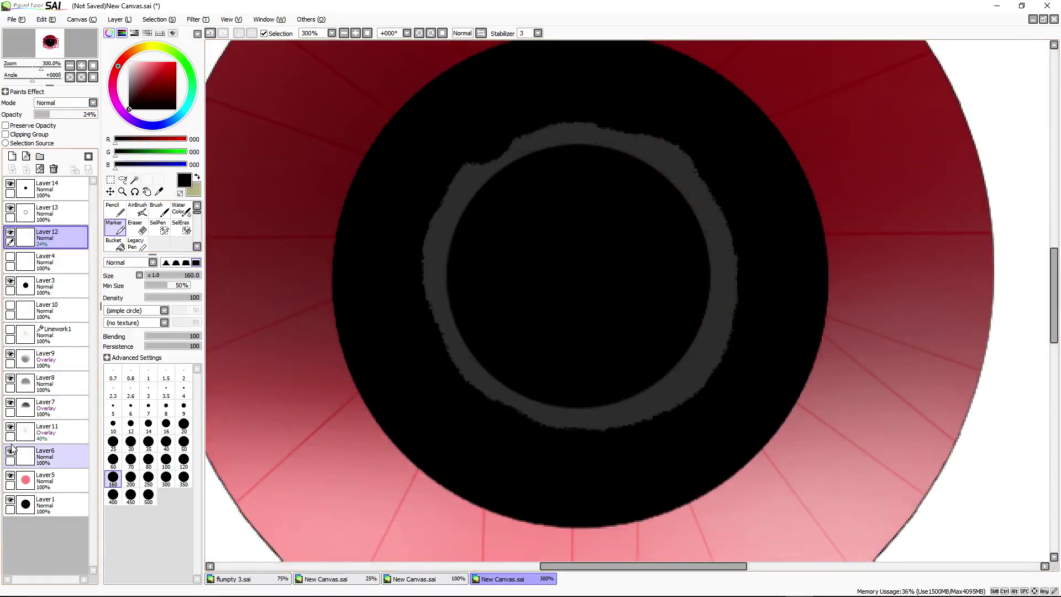
Show Layer4, try Layer12 above all other layers, and undo both that move and Layer12's opacity change
click(10, 258)
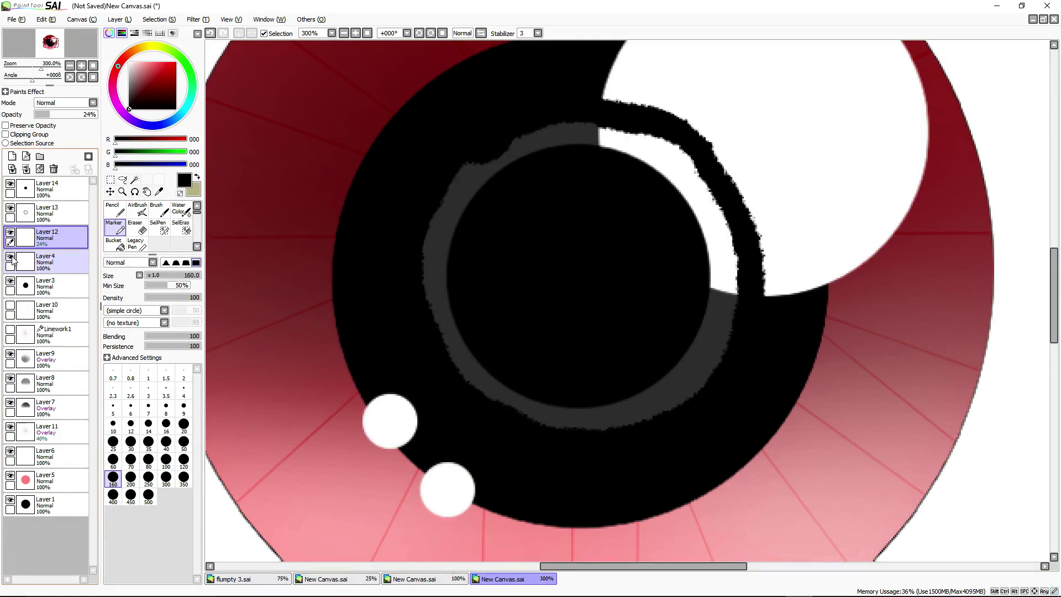
drag(50, 236, 50, 185)
scroll(563, 229, down, 4)
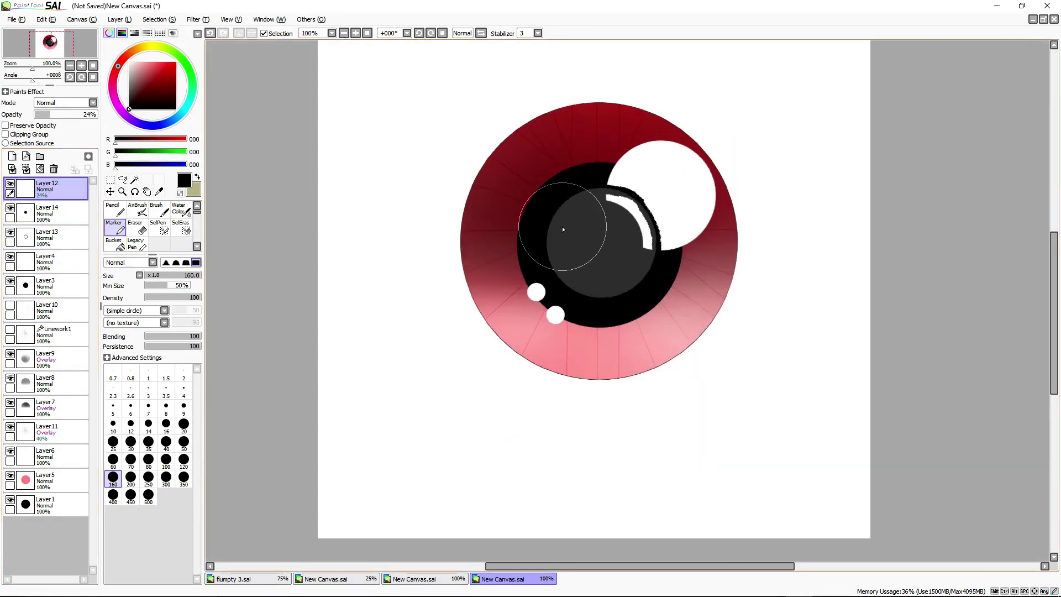
scroll(563, 229, up, 3)
key(ctrl+z)
key(ctrl+z)
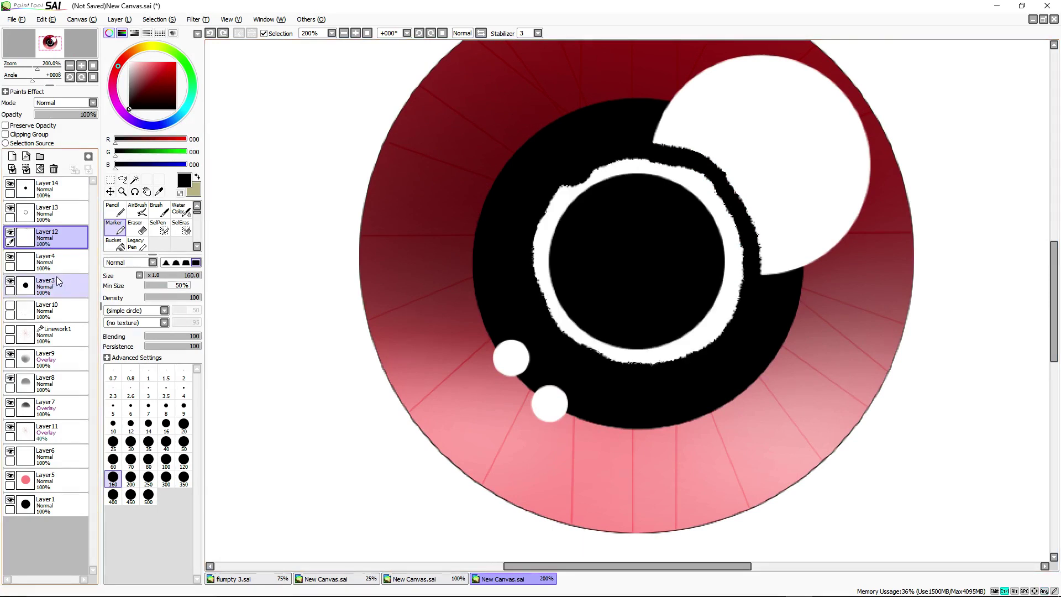
key(ctrl+z)
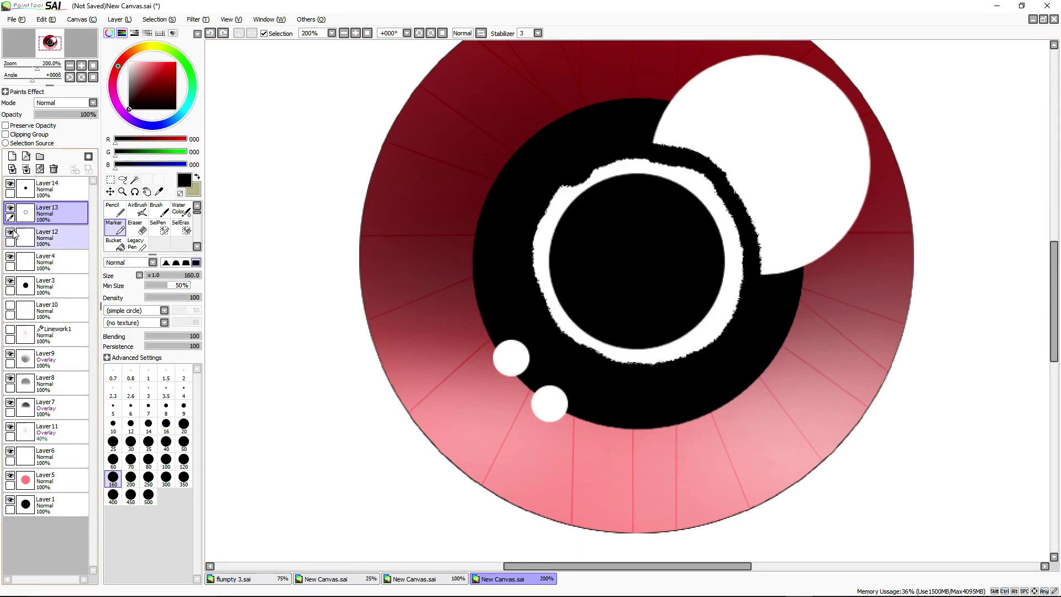
Toggle the visibility of Layer12 and Layer14 to compare the pupil, and leave both layers hidden
click(10, 232)
click(10, 232)
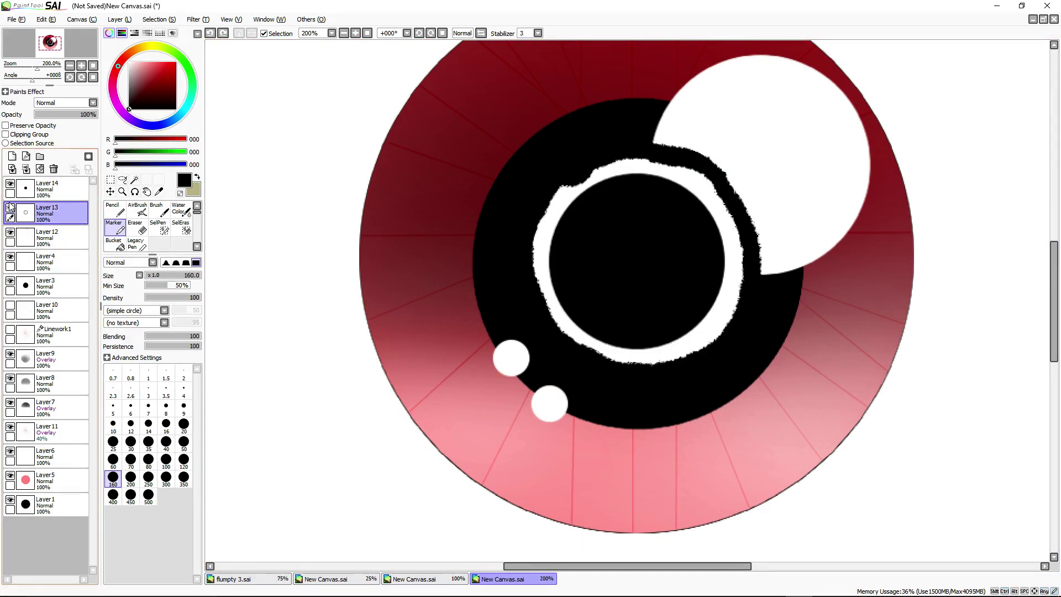
click(10, 183)
click(11, 183)
click(11, 183)
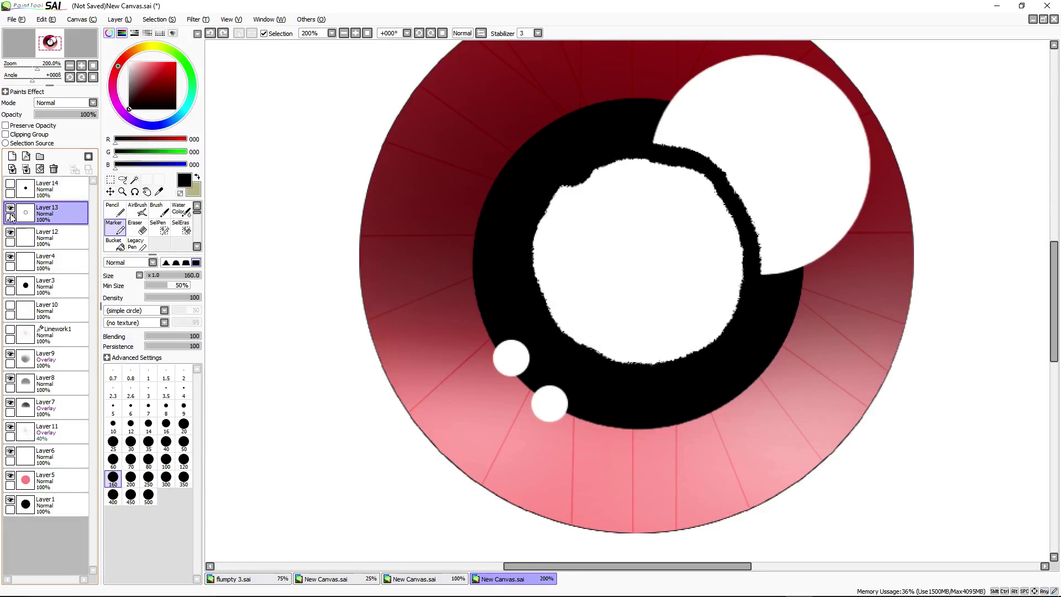
click(11, 233)
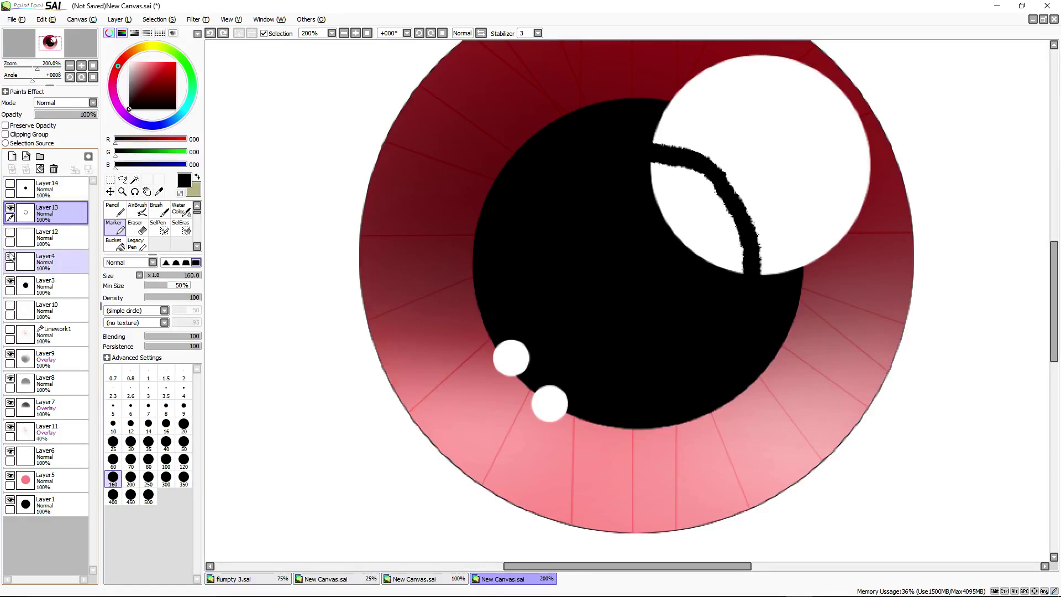
Hide Layer13, which holds the ring around the pupil
click(11, 208)
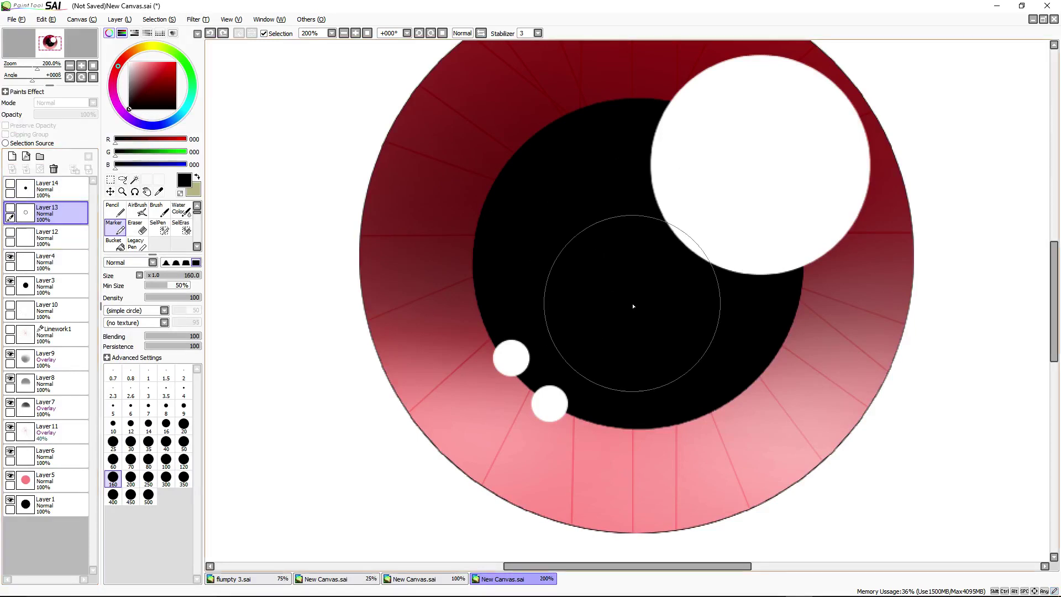
scroll(633, 304, down, 2)
scroll(620, 278, up, 1)
scroll(657, 304, up, 1)
scroll(658, 304, down, 1)
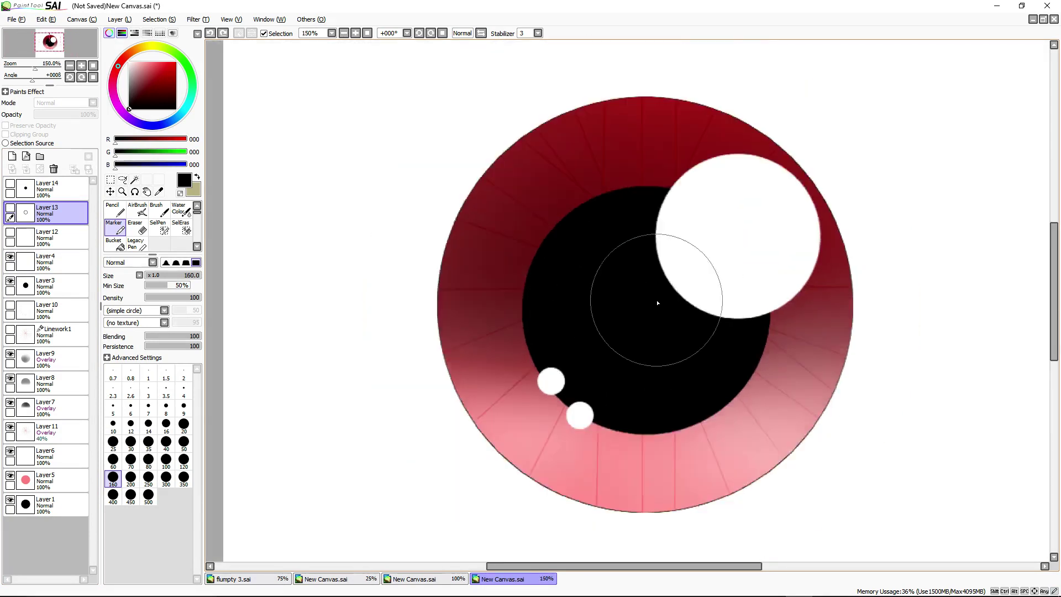
Add a new layer above all others and select the whole eye disc by magic-wanding the area outside it on Layer1 and inverting the selection
click(12, 157)
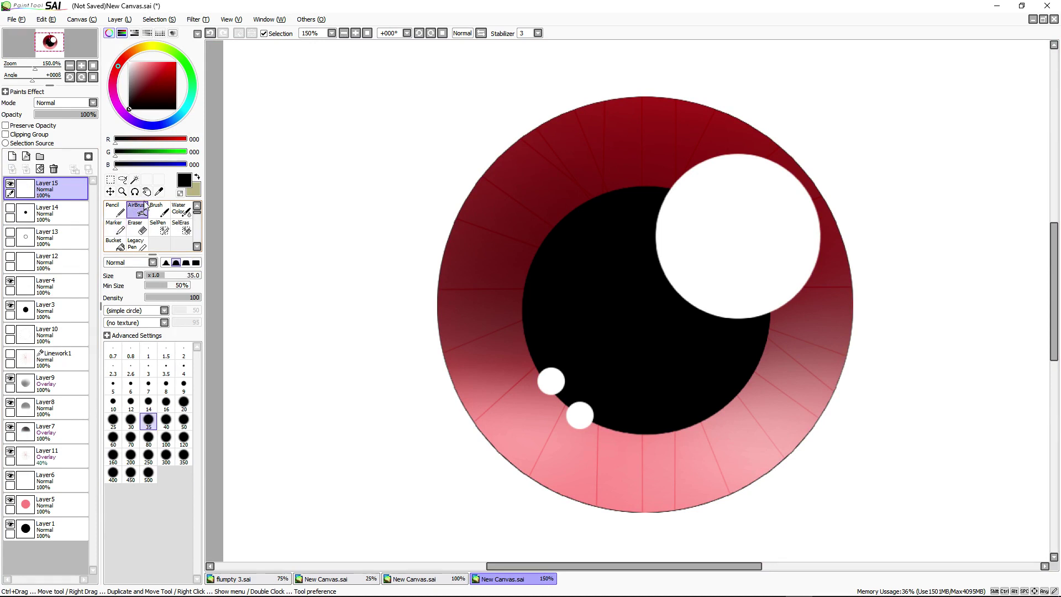
click(134, 179)
click(53, 527)
click(343, 350)
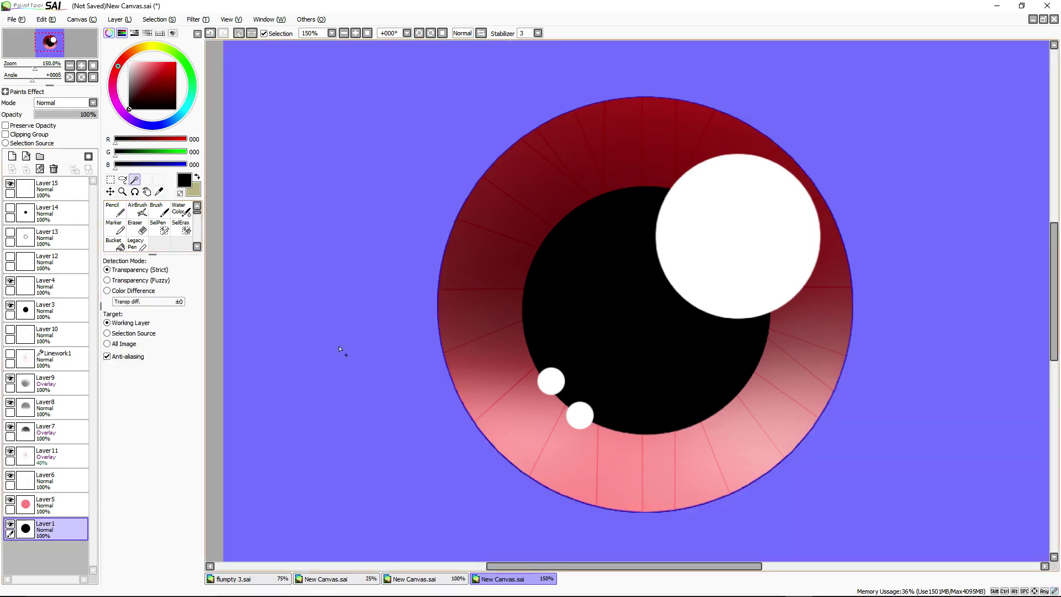
key(ctrl+i)
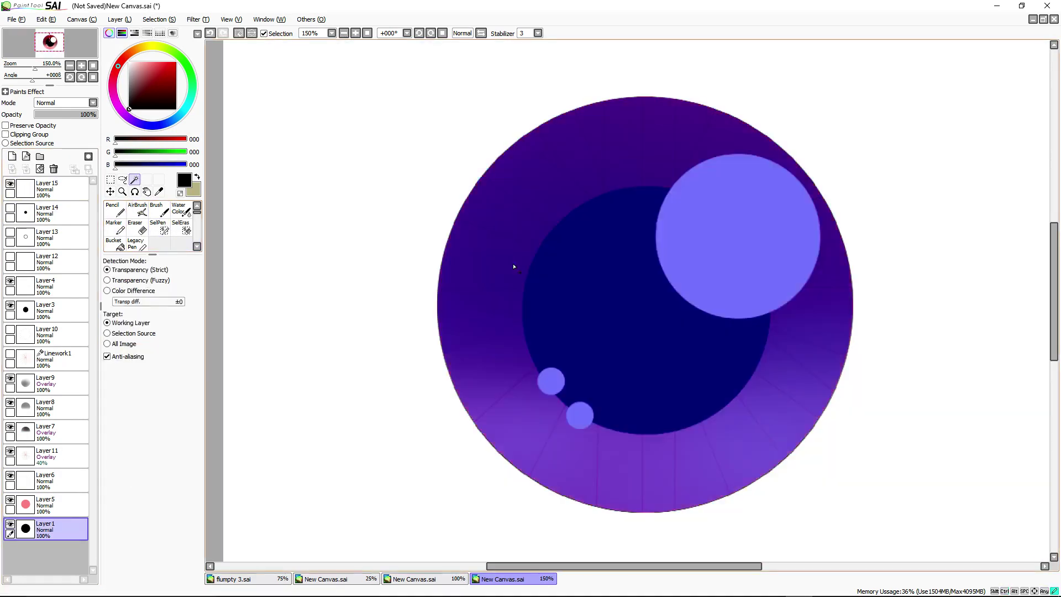
click(53, 189)
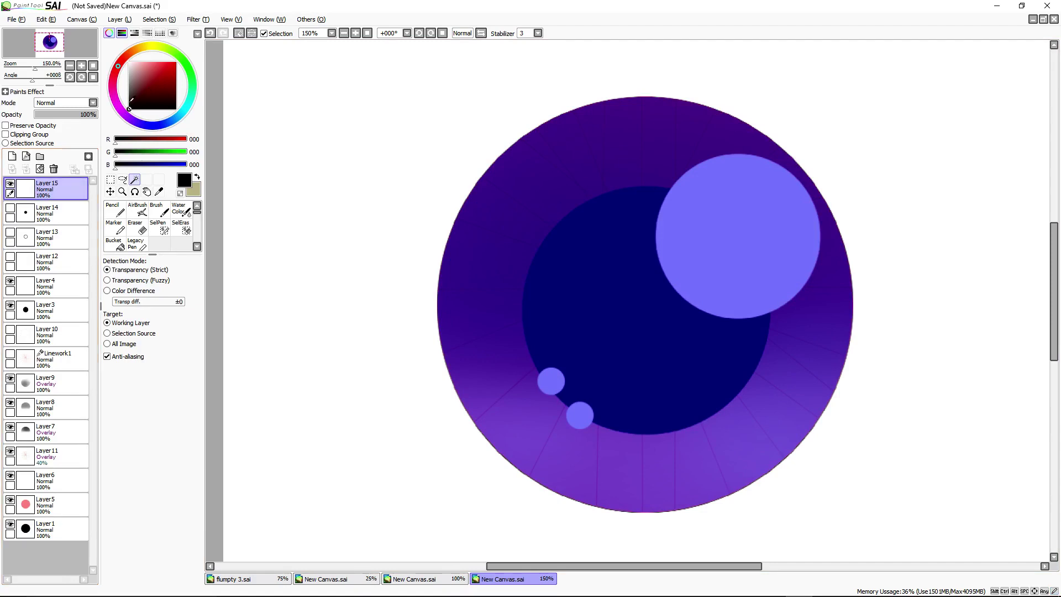
click(138, 210)
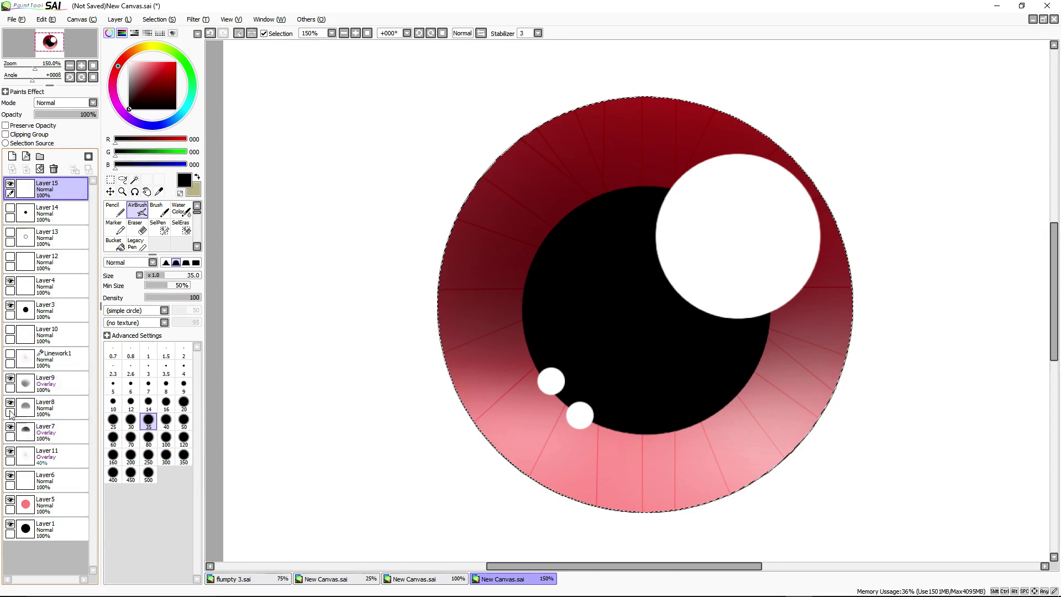
Add a new layer directly above the highlight layer, Layer4, and hide Layer4
click(36, 289)
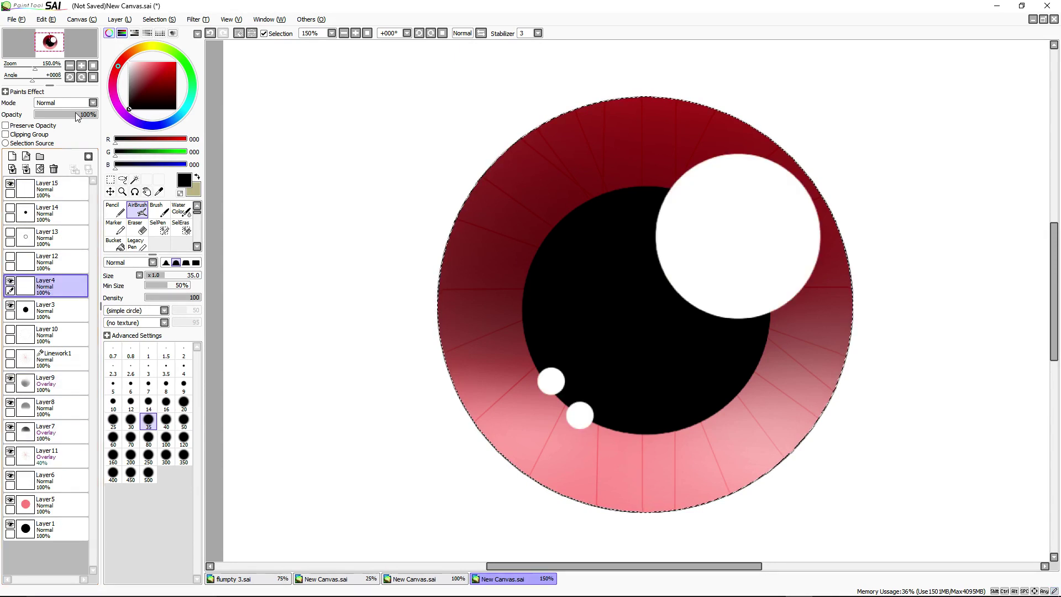
drag(75, 114, 99, 116)
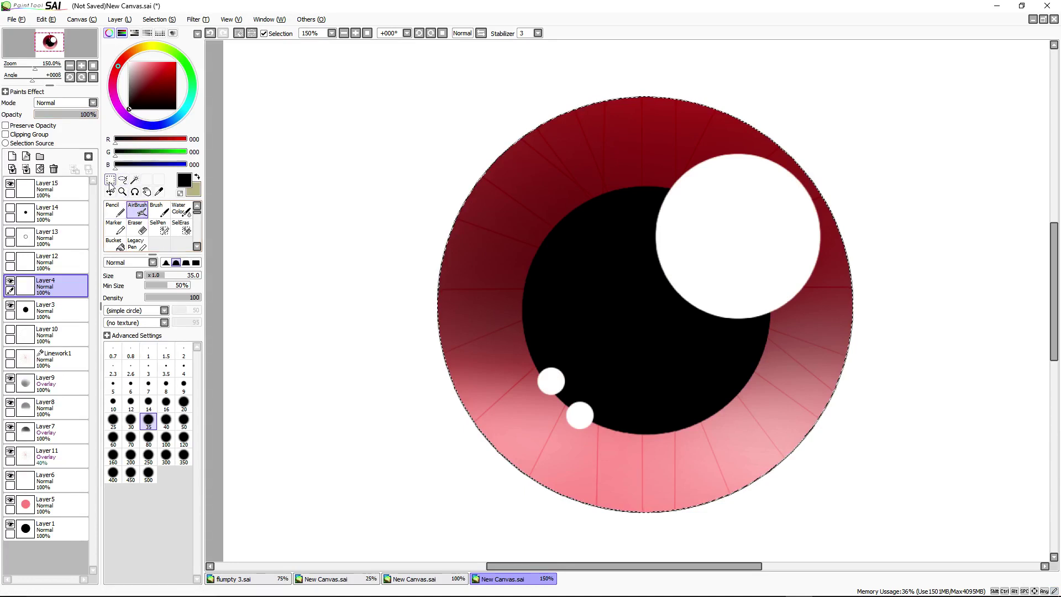
click(10, 158)
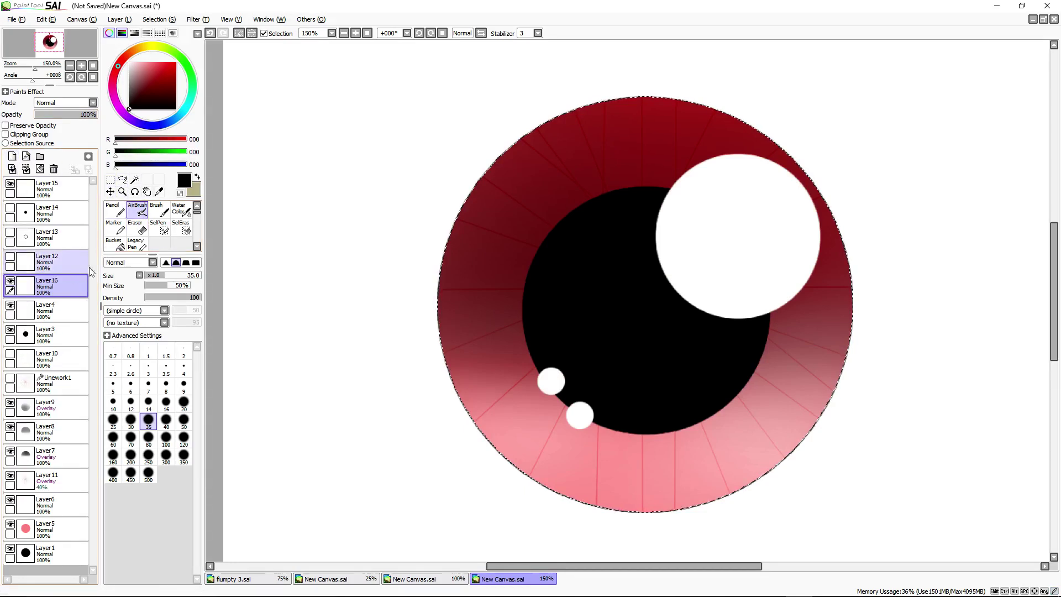
click(116, 228)
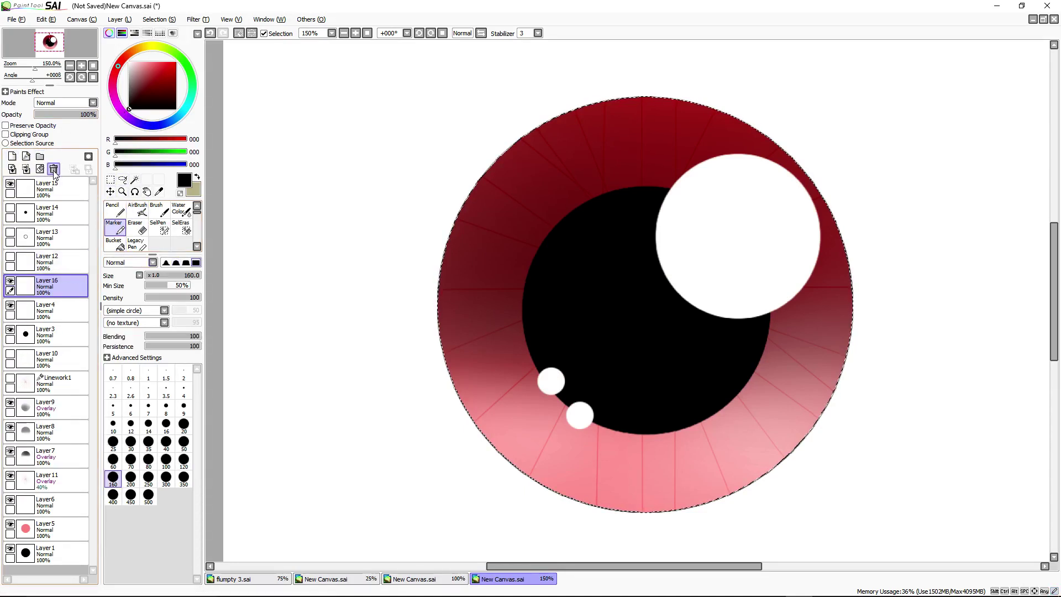
click(22, 311)
click(10, 305)
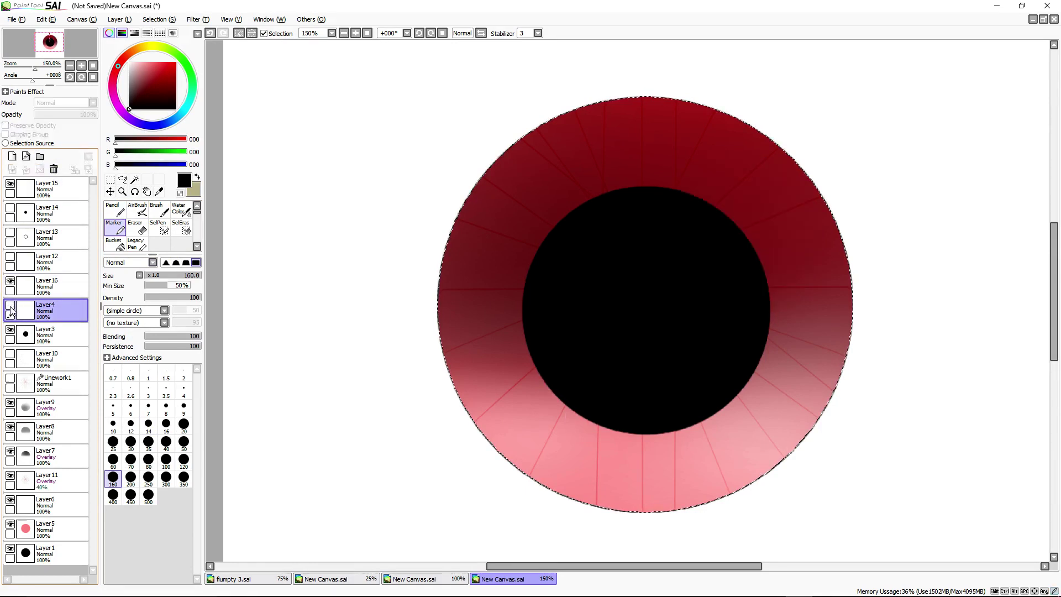
On Layer16, stamp a white circle over the pupil's upper-right edge with the Marker at size 100
click(129, 62)
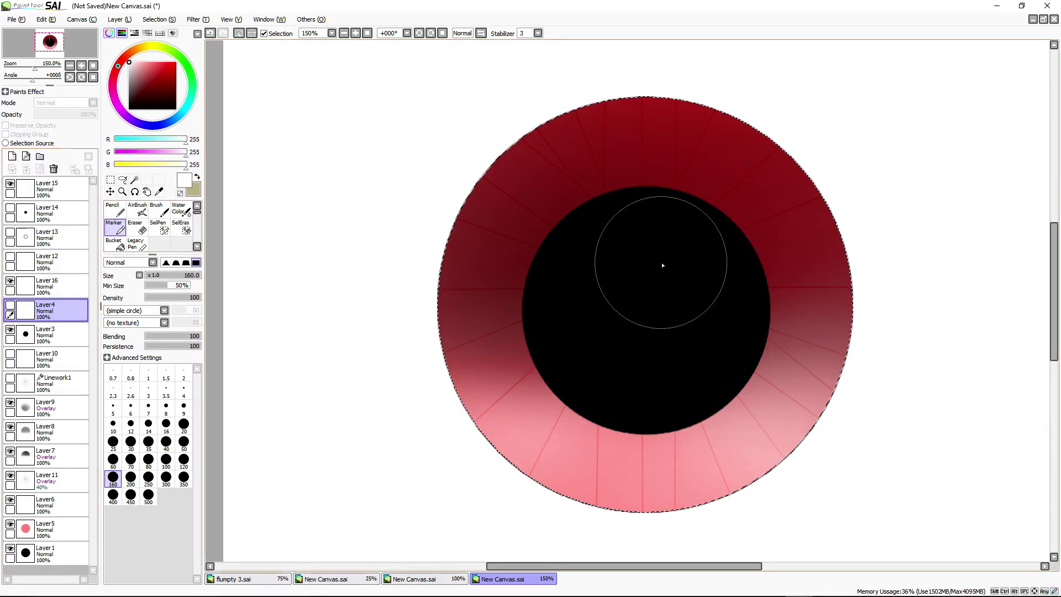
click(166, 459)
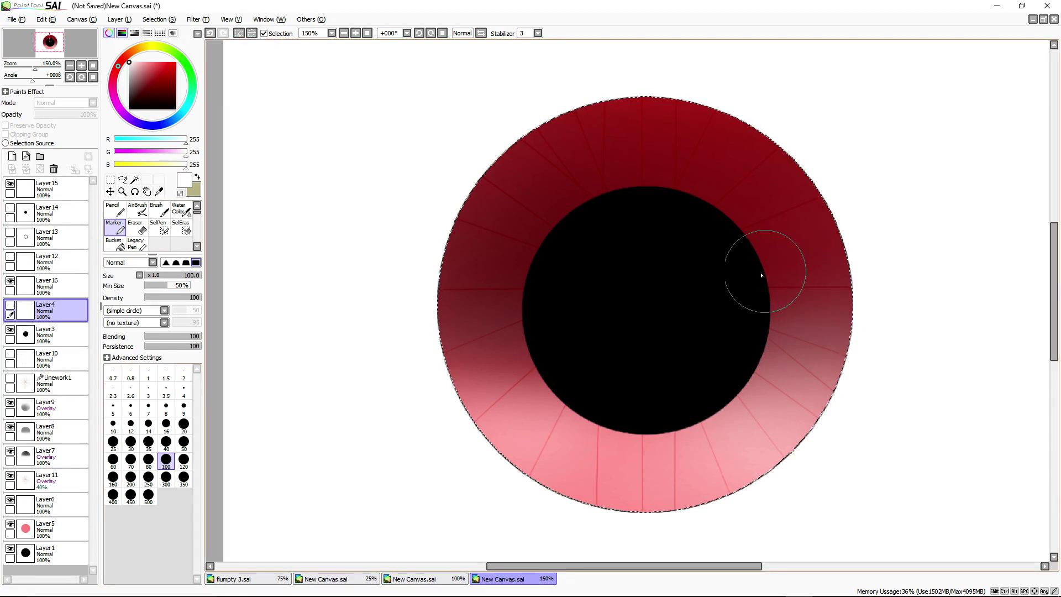
click(10, 306)
click(10, 306)
click(33, 285)
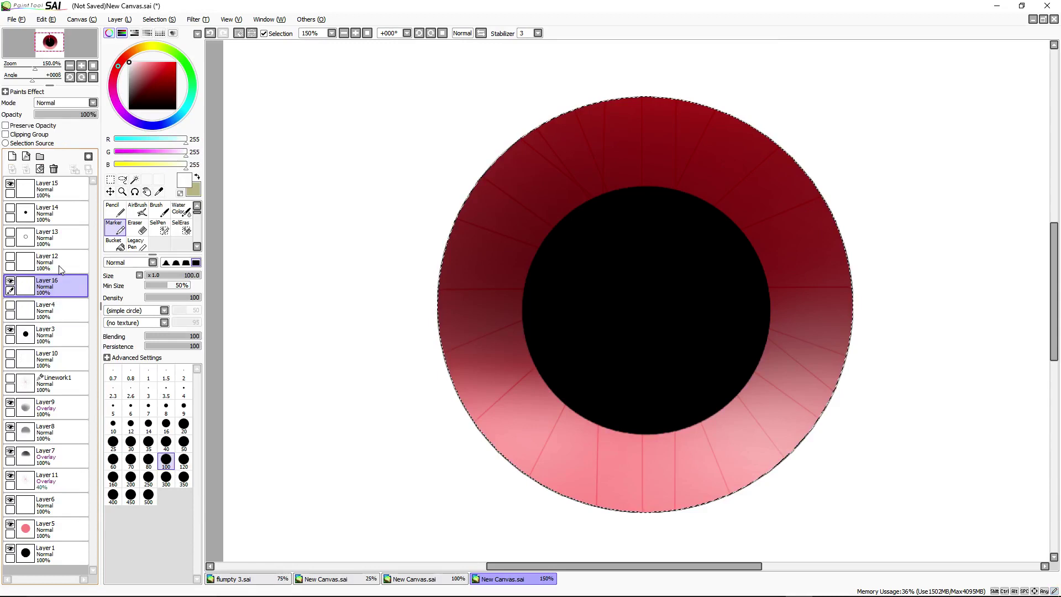
click(755, 245)
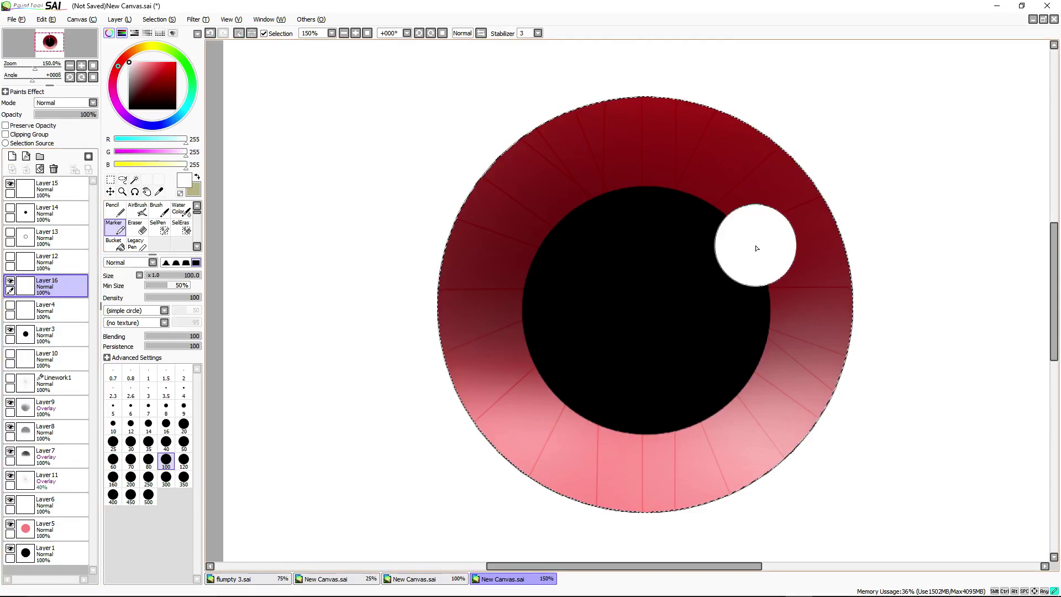
Stamp two small white dots along the pupil's lower-right edge with the Marker at size 35
click(148, 442)
click(771, 344)
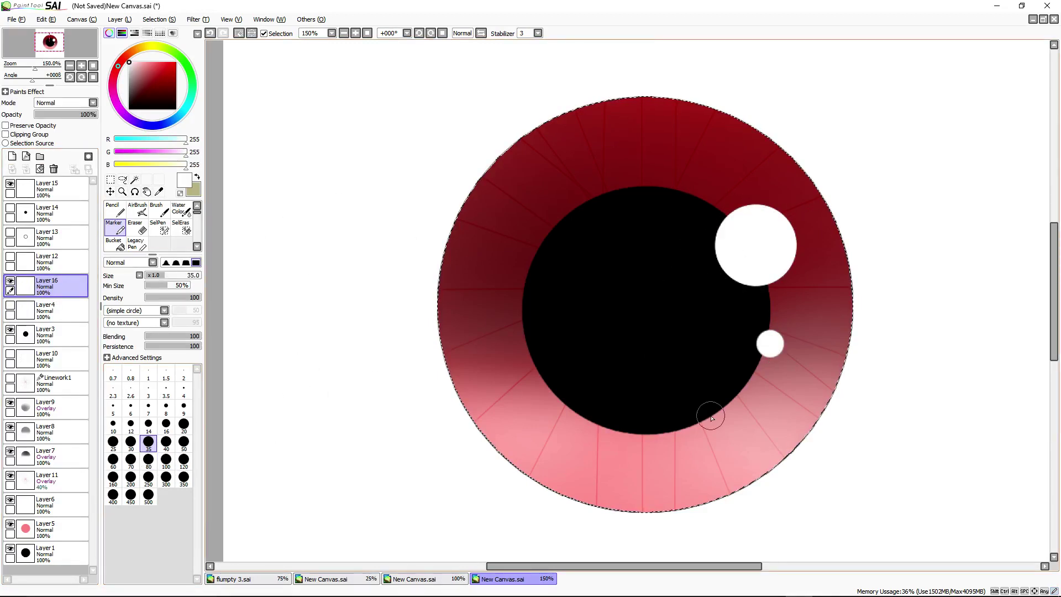
click(734, 396)
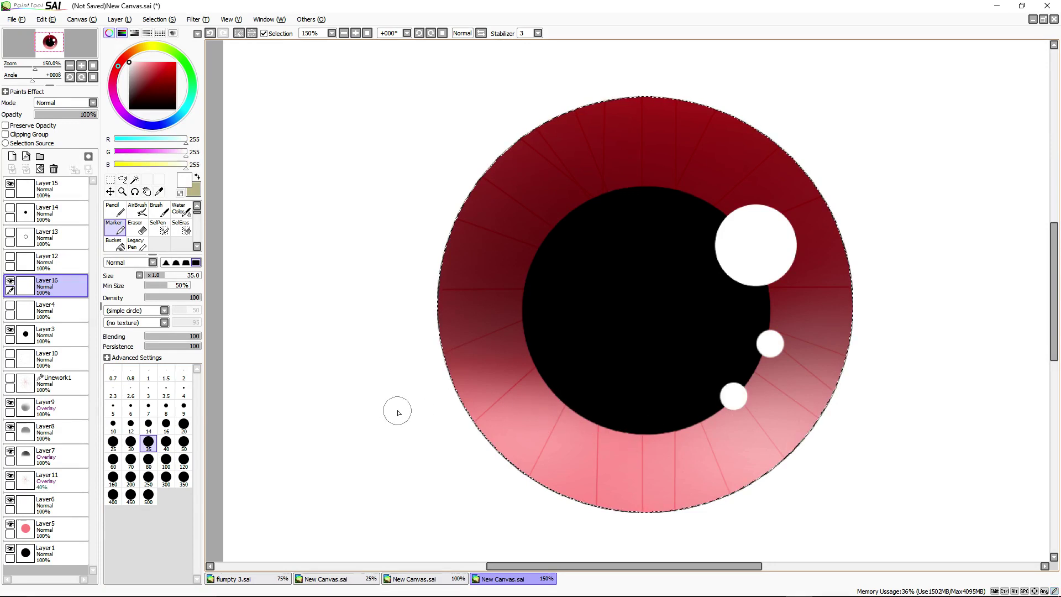
Hide Layer16 and show Layer4 to compare the two sets of highlights
scroll(406, 403, down, 2)
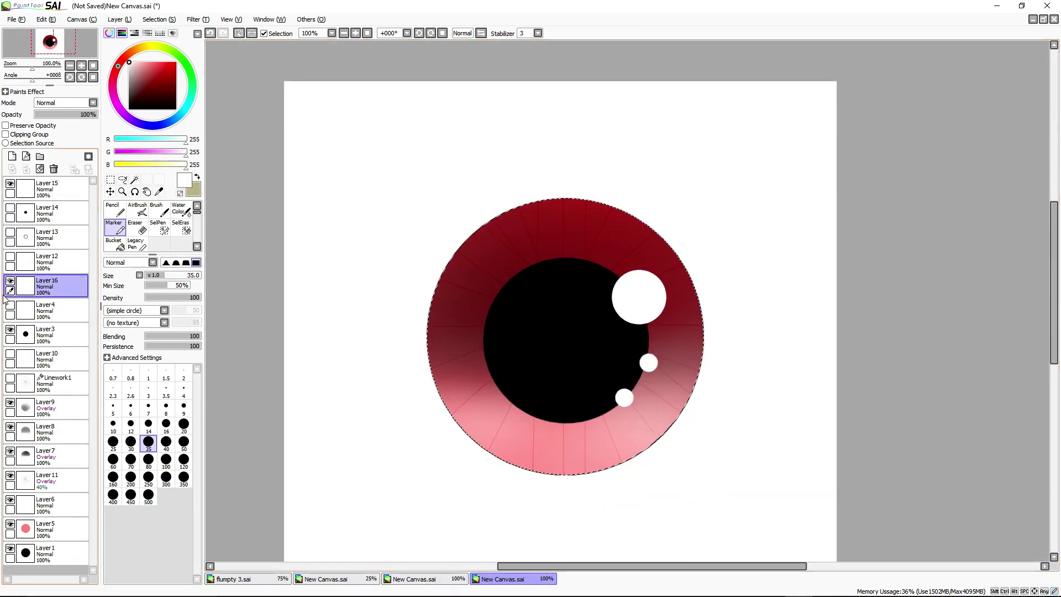
click(10, 280)
click(9, 305)
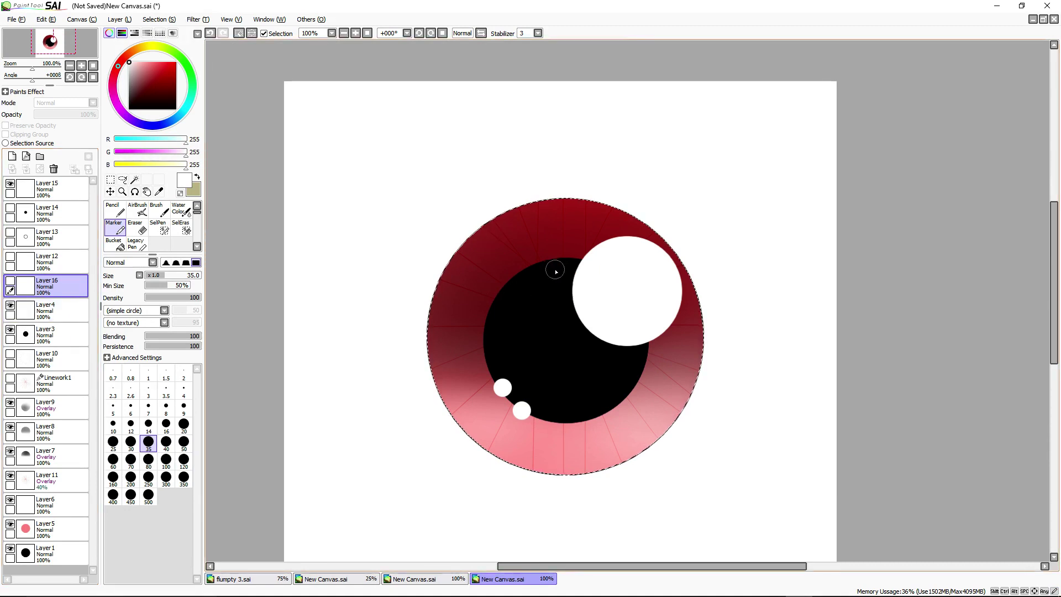
Add a new layer above Layer16 and fill the selected eye disc with black using the Bucket
click(11, 156)
click(130, 108)
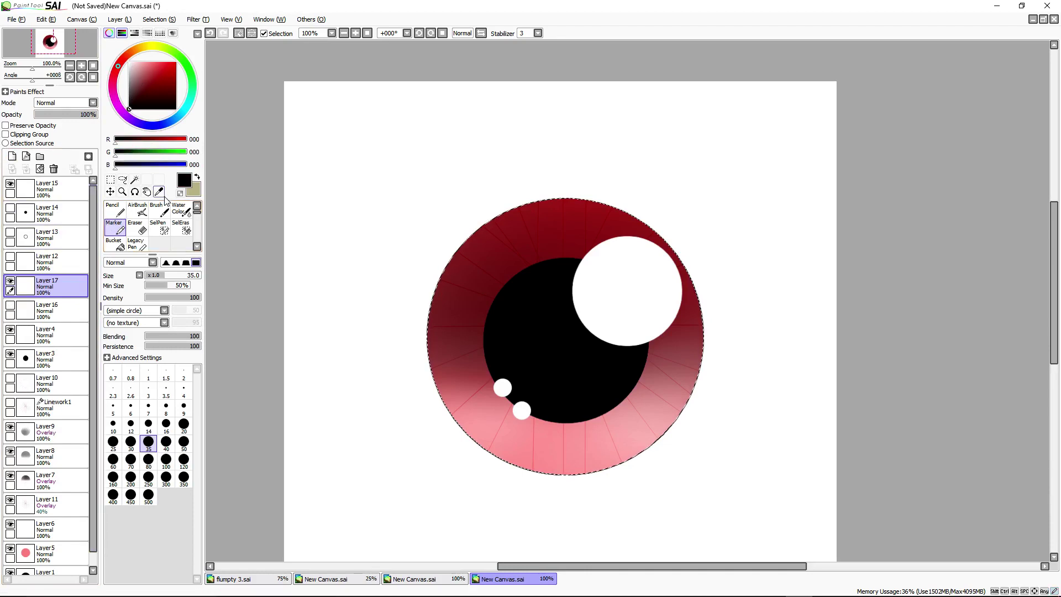
click(113, 243)
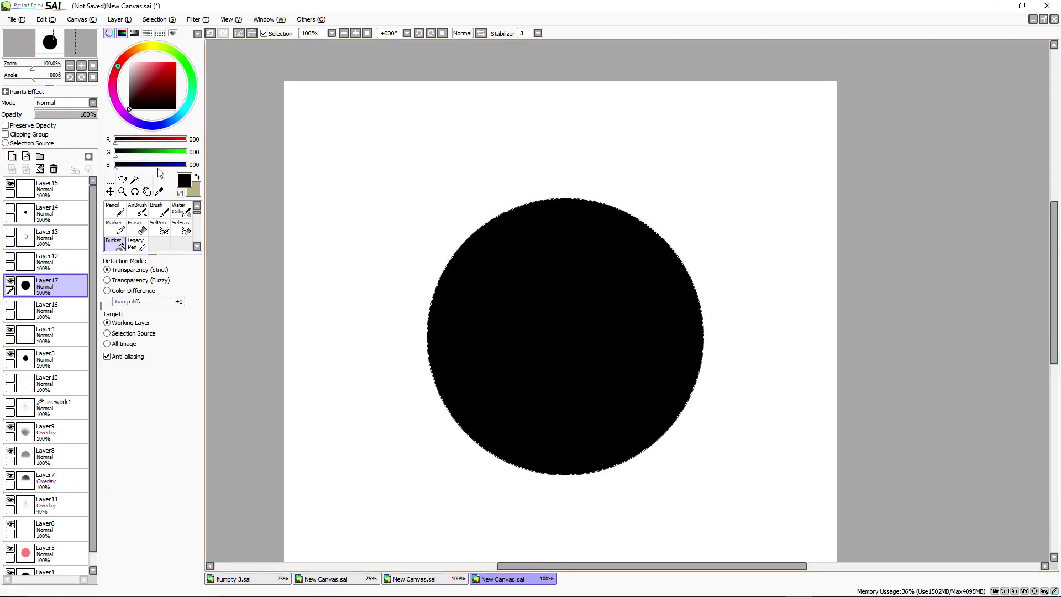
Set the black disc layer, Layer17, to Overlay and move it above all other layers
click(63, 103)
click(70, 137)
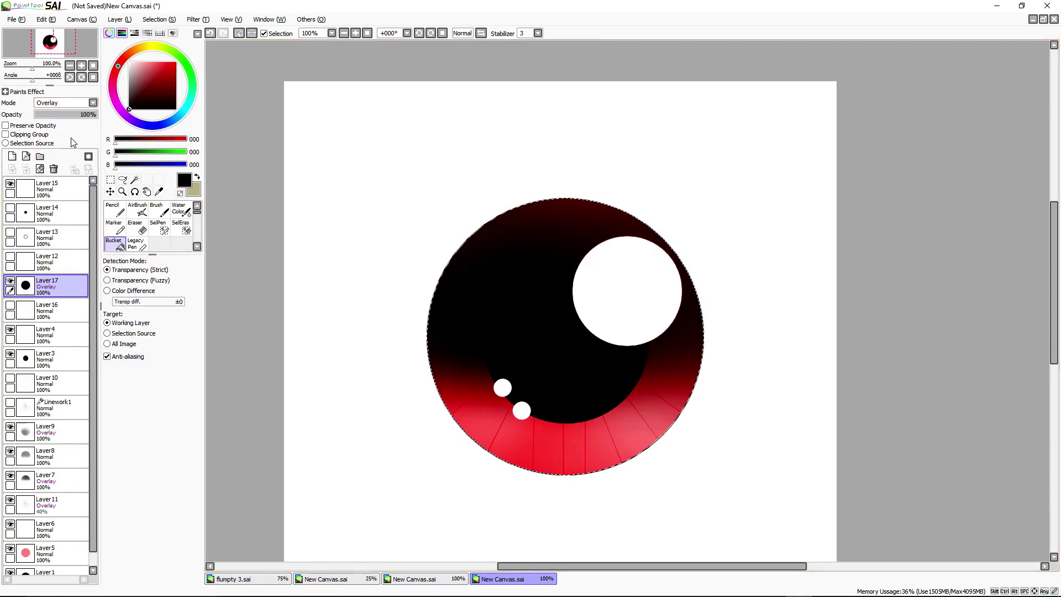
scroll(501, 288, down, 1)
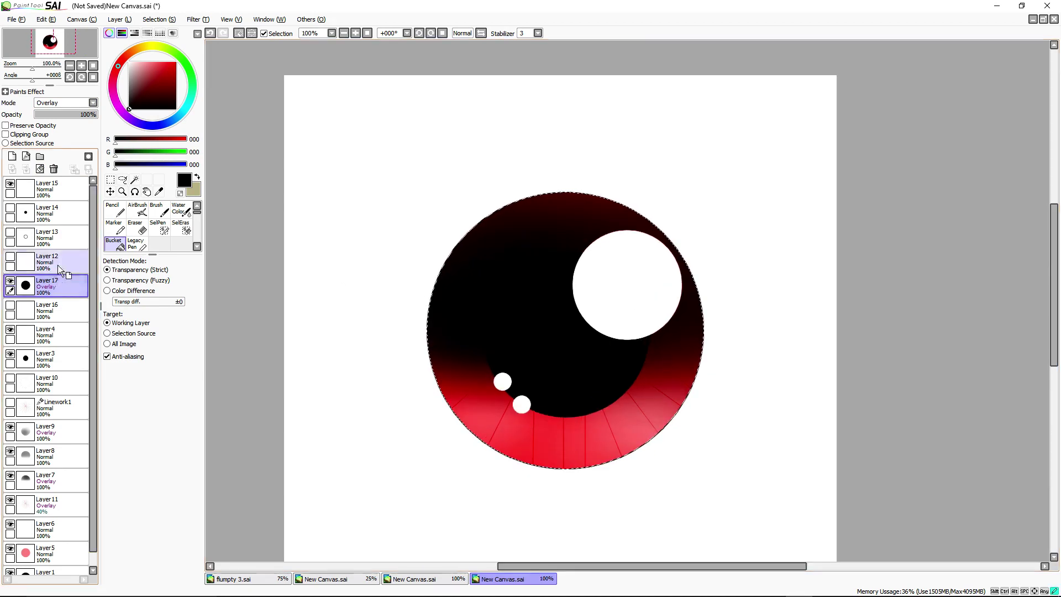
drag(57, 280, 56, 185)
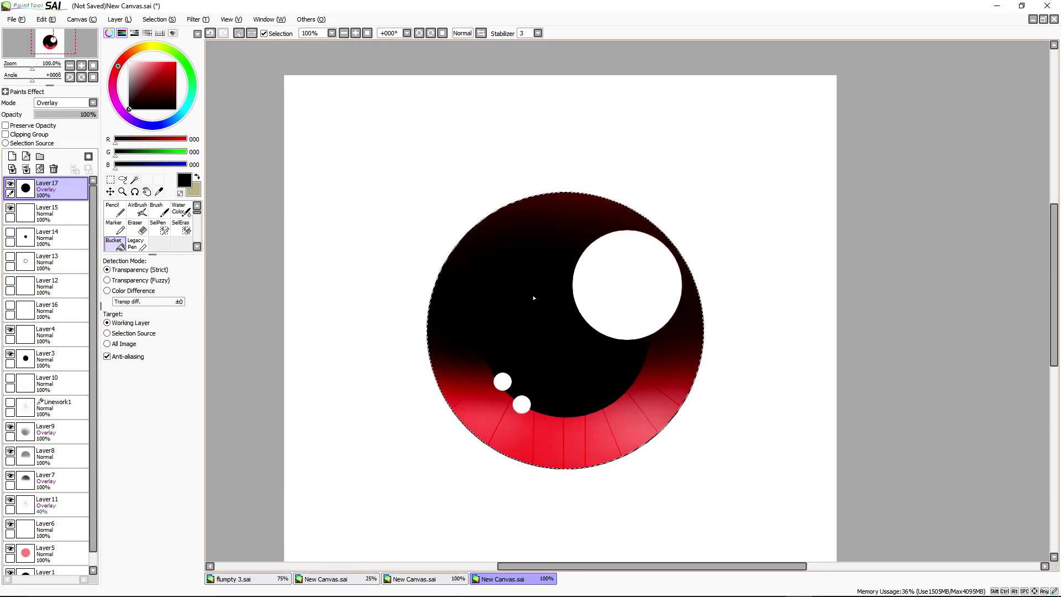
Check the eye with Layer15 and Layer4 toggled, and set Layer4 to Overlay with 0% opacity
click(53, 215)
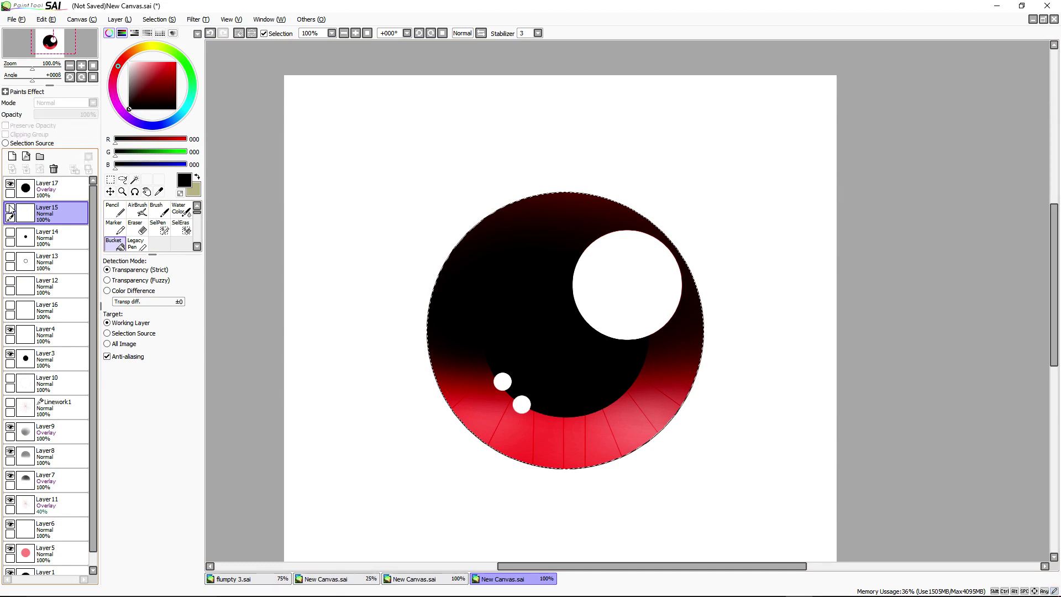
click(9, 328)
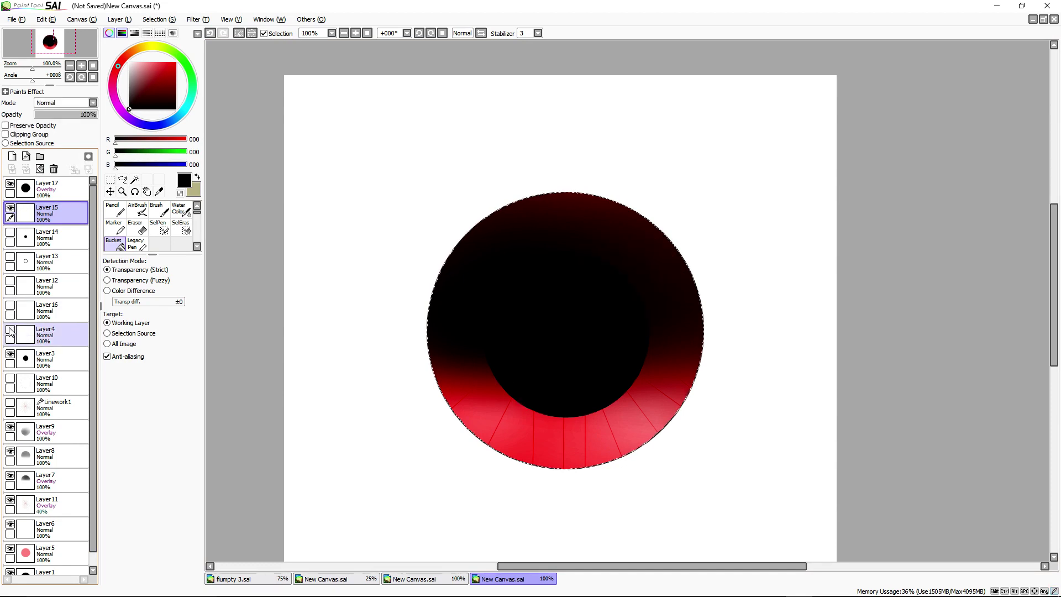
click(47, 338)
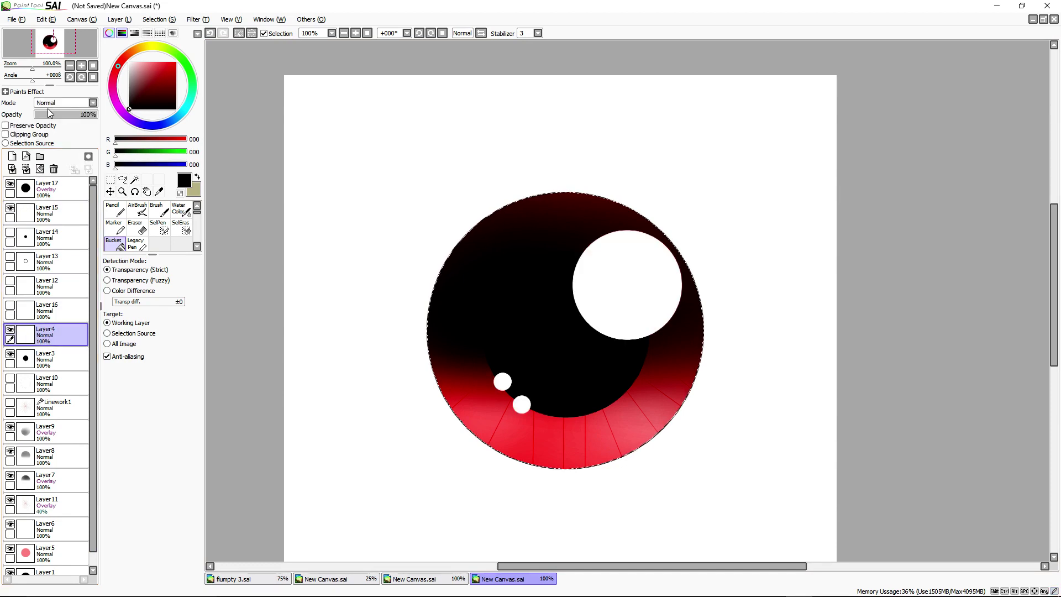
click(81, 102)
click(64, 141)
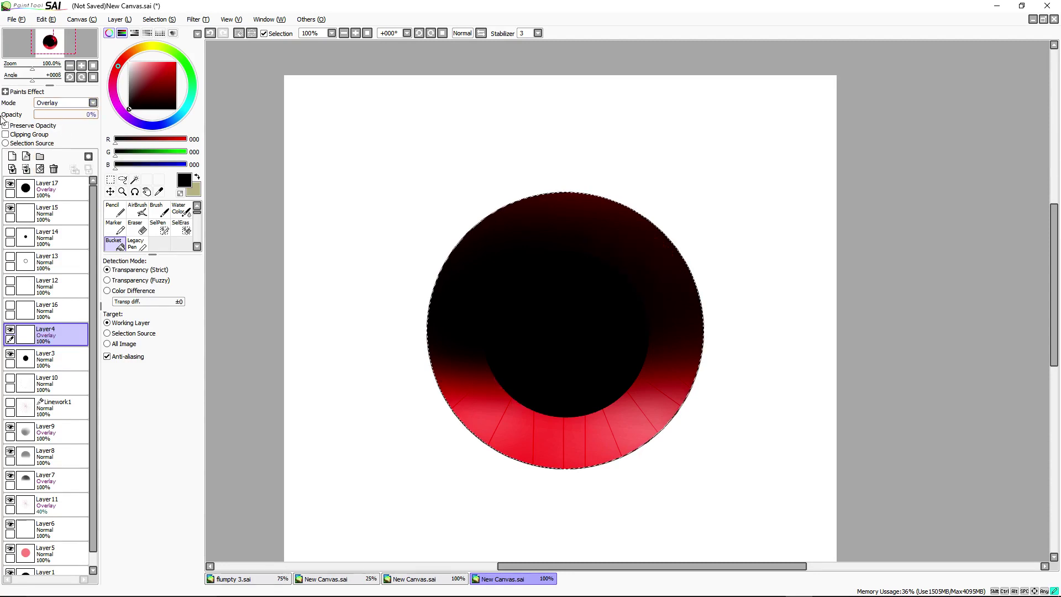
On a new top layer, try white Marker discs at sizes 250 and 40 inside the pupil, undo both, and delete the layer
click(13, 156)
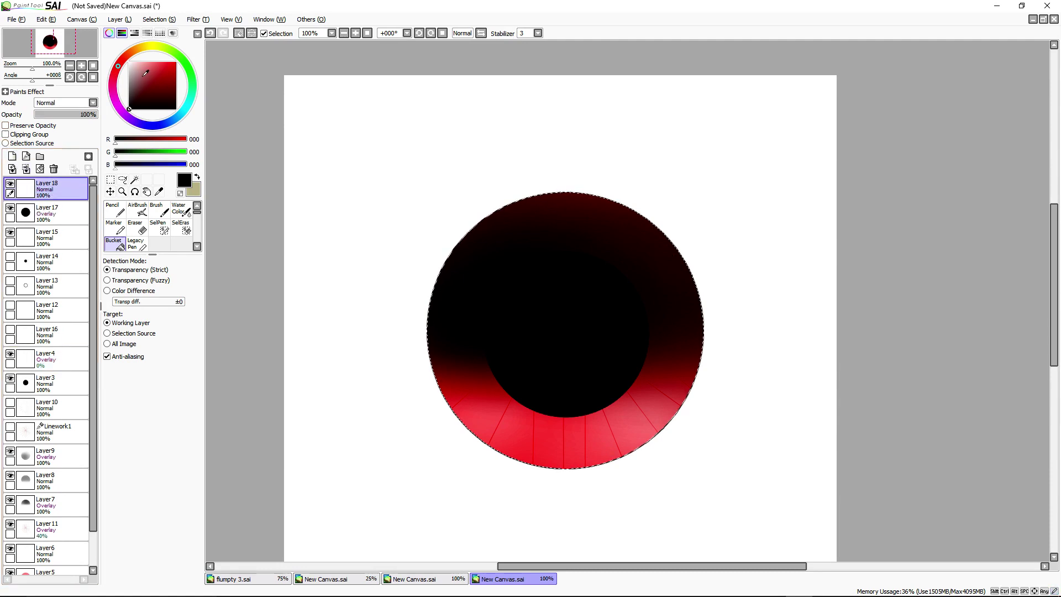
click(129, 62)
click(114, 227)
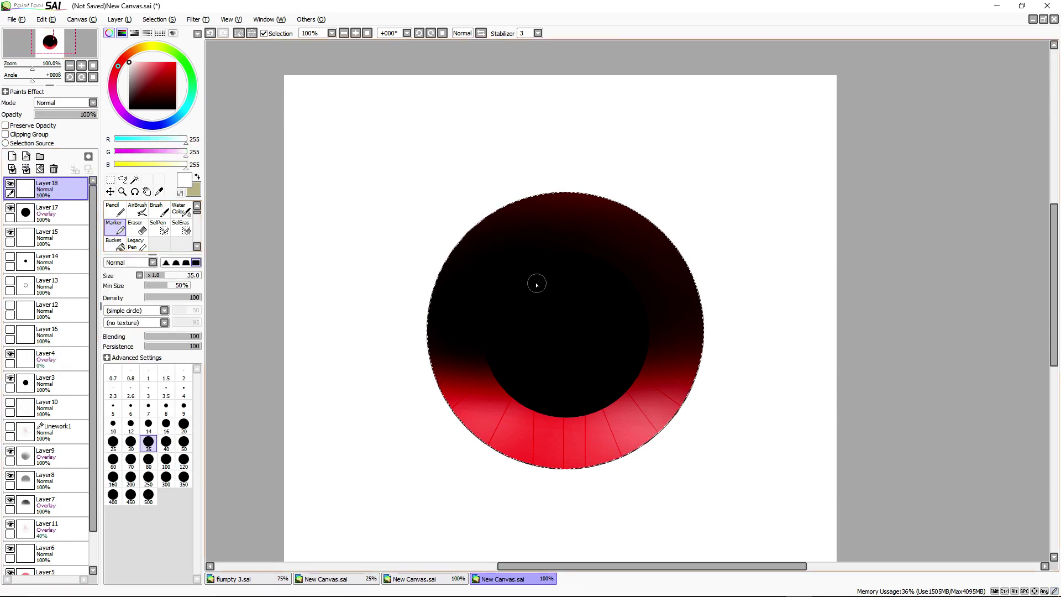
click(152, 484)
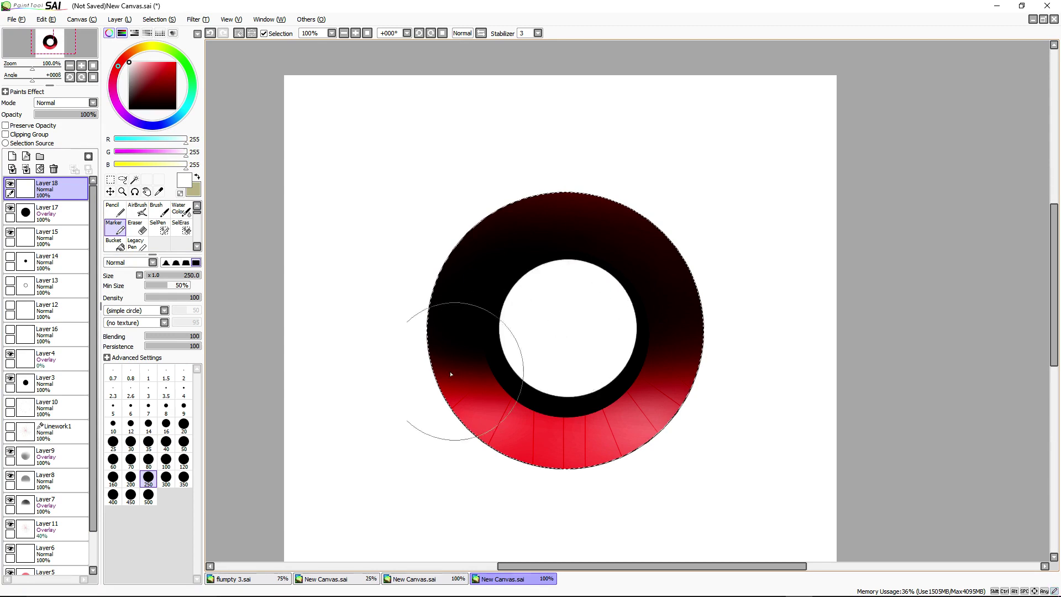
key(ctrl+z)
click(164, 441)
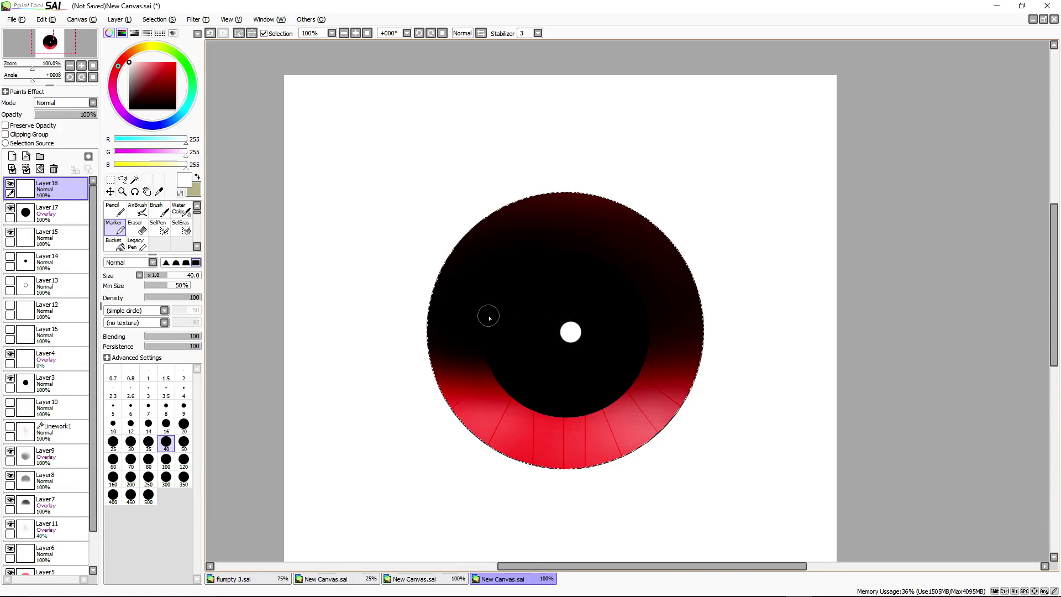
key(ctrl+z)
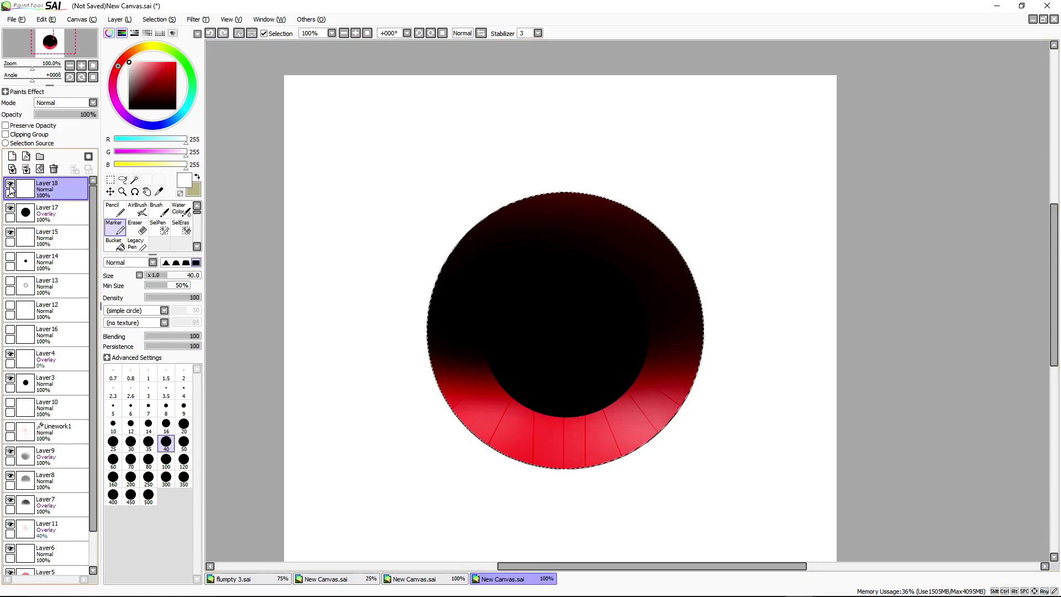
click(54, 169)
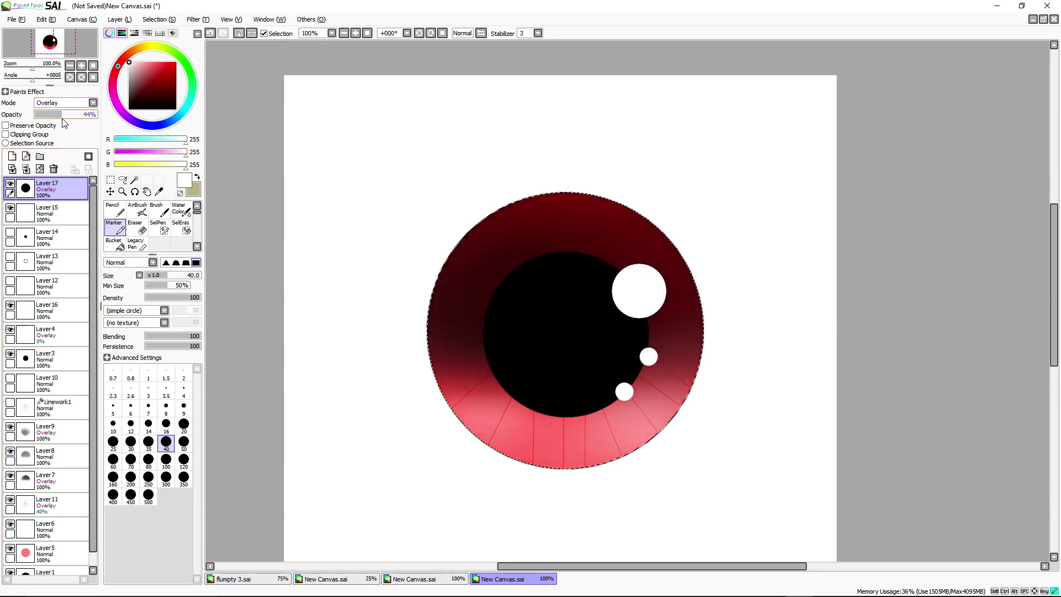
Set Layer17's opacity to 100% and erase its lower part over the iris with a size 200 Eraser at density 100
drag(36, 115, 145, 111)
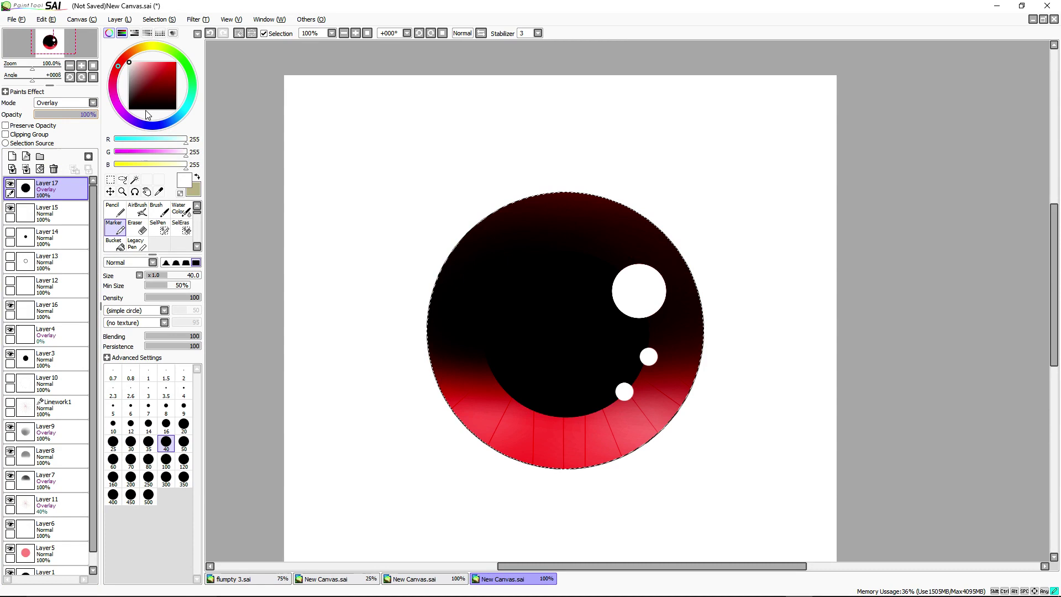
click(137, 227)
drag(176, 299, 201, 298)
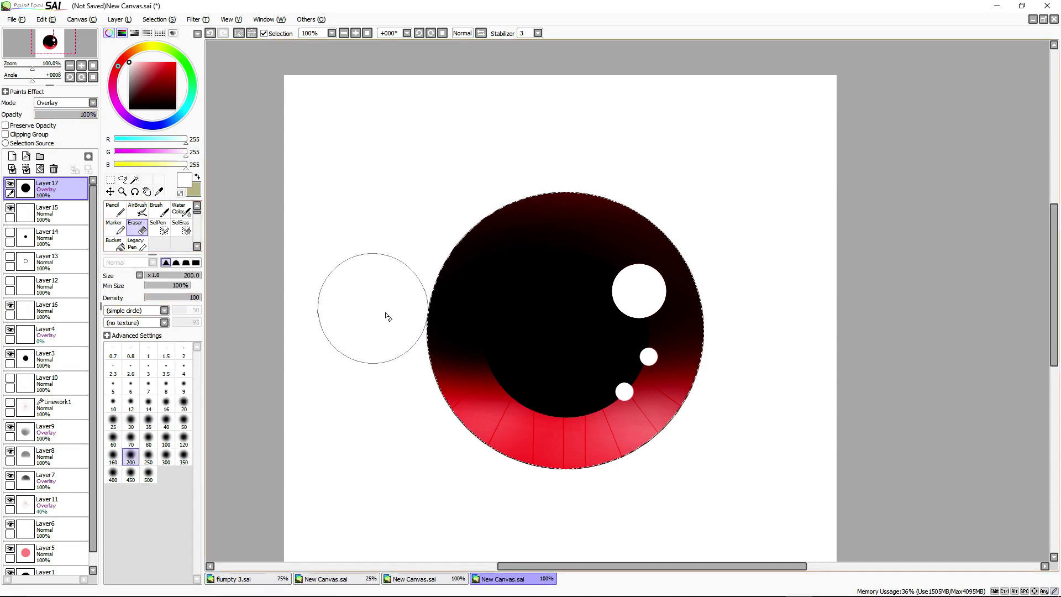
drag(610, 432, 711, 348)
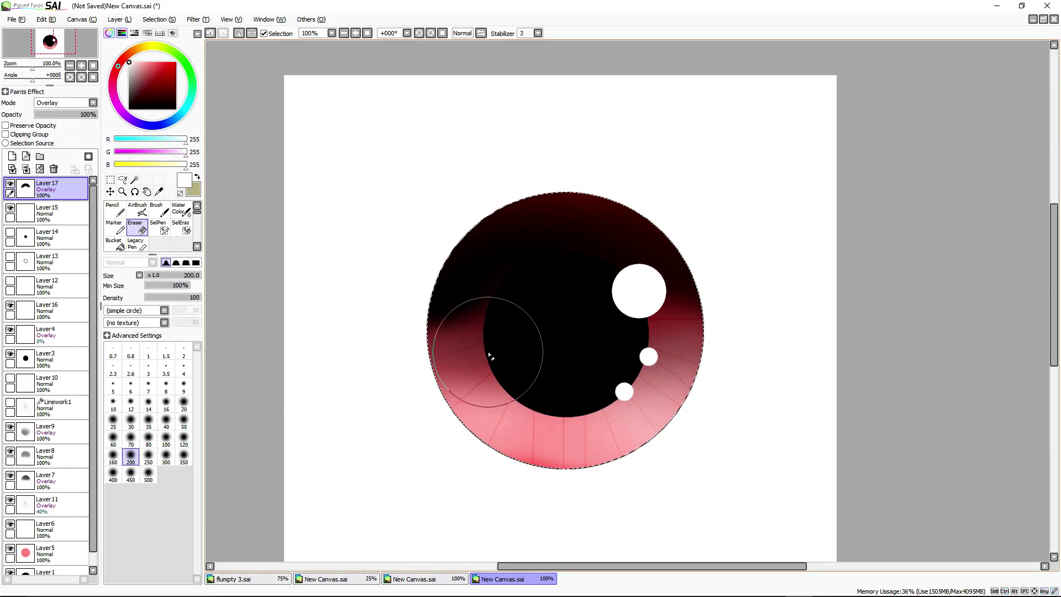
scroll(416, 193, down, 3)
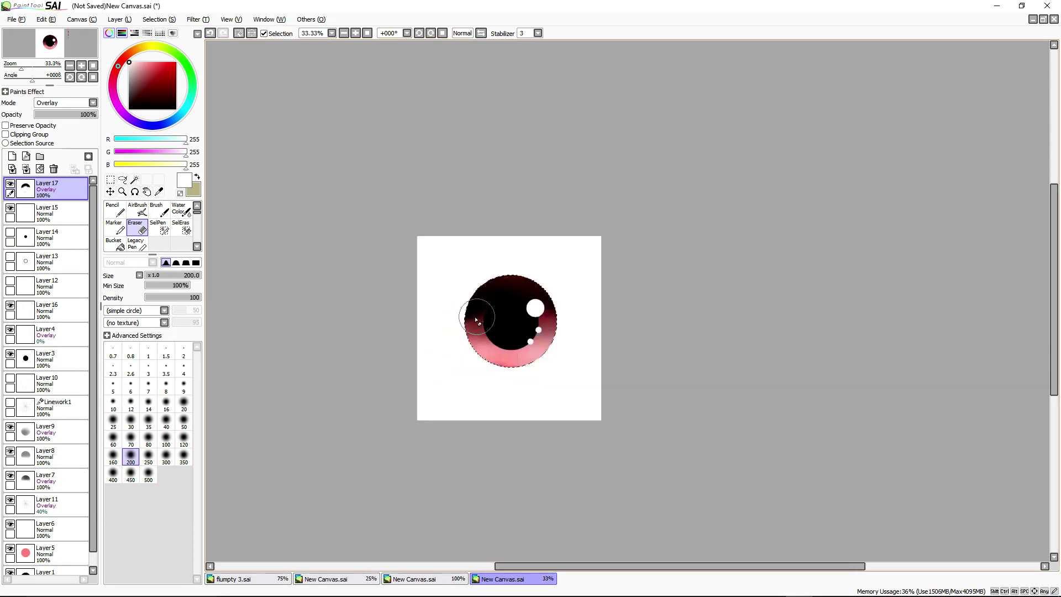
scroll(416, 194, up, 1)
Save the canvas to the Desktop as EYETEXTURESTREAM in .png format with 24bpp RGB pixels
click(18, 21)
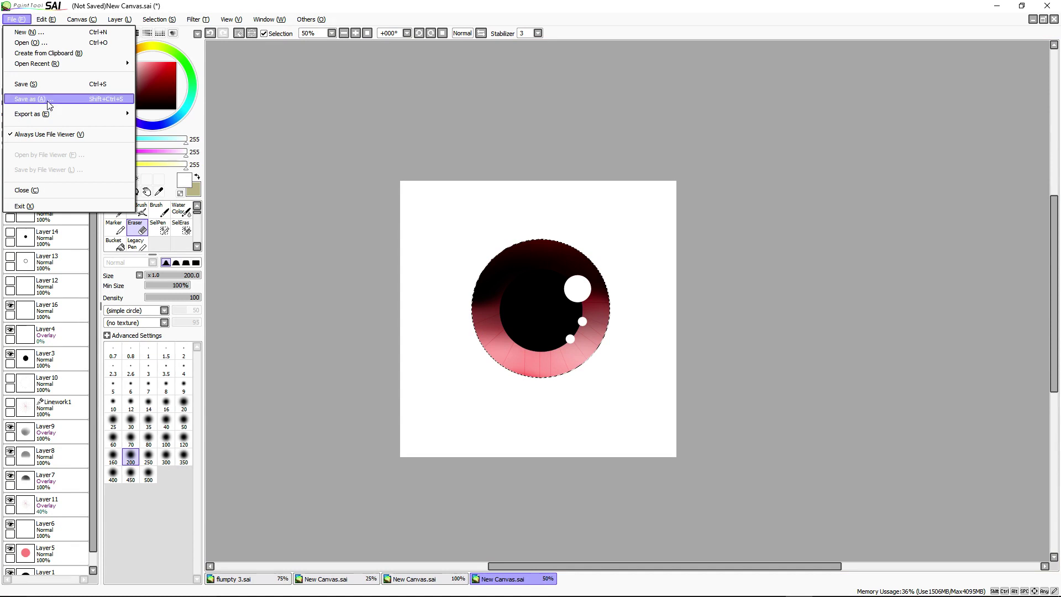
click(48, 101)
click(314, 233)
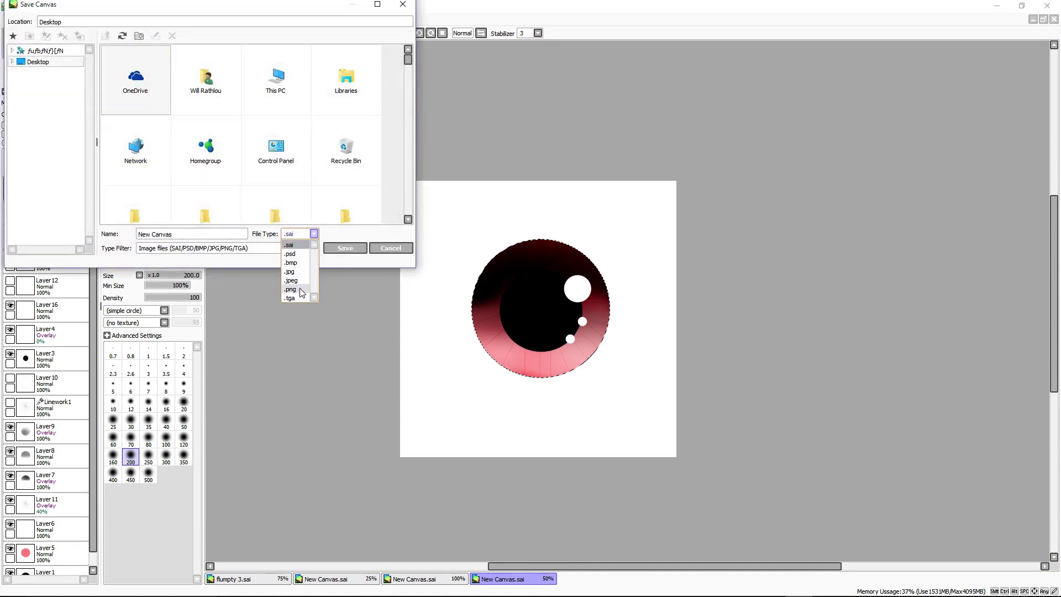
click(301, 289)
key(shift+Tab)
text(E)
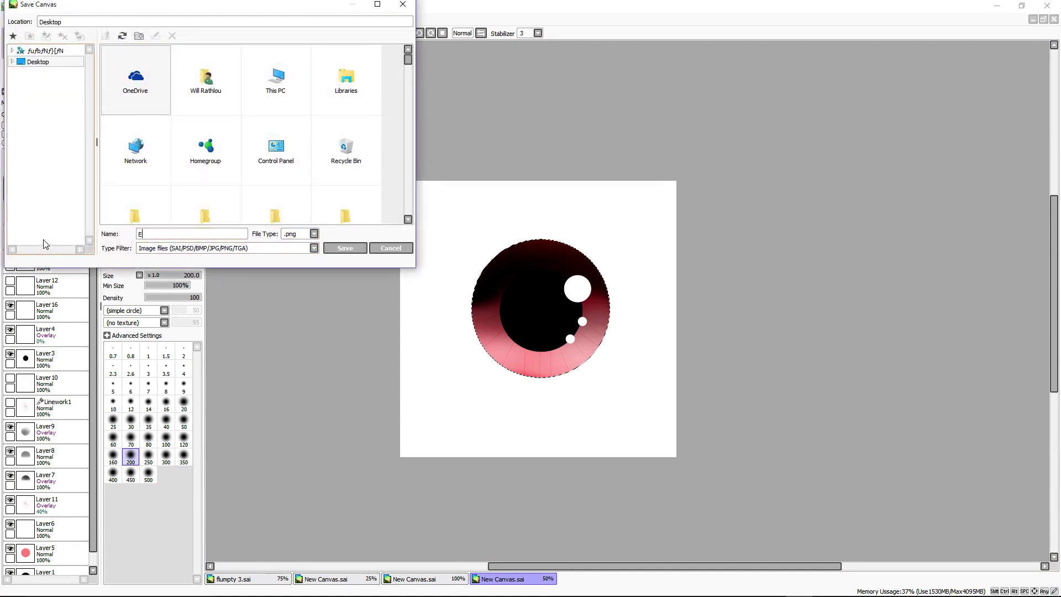
text(YETEXTURES)
text(VIDEO)
click(353, 250)
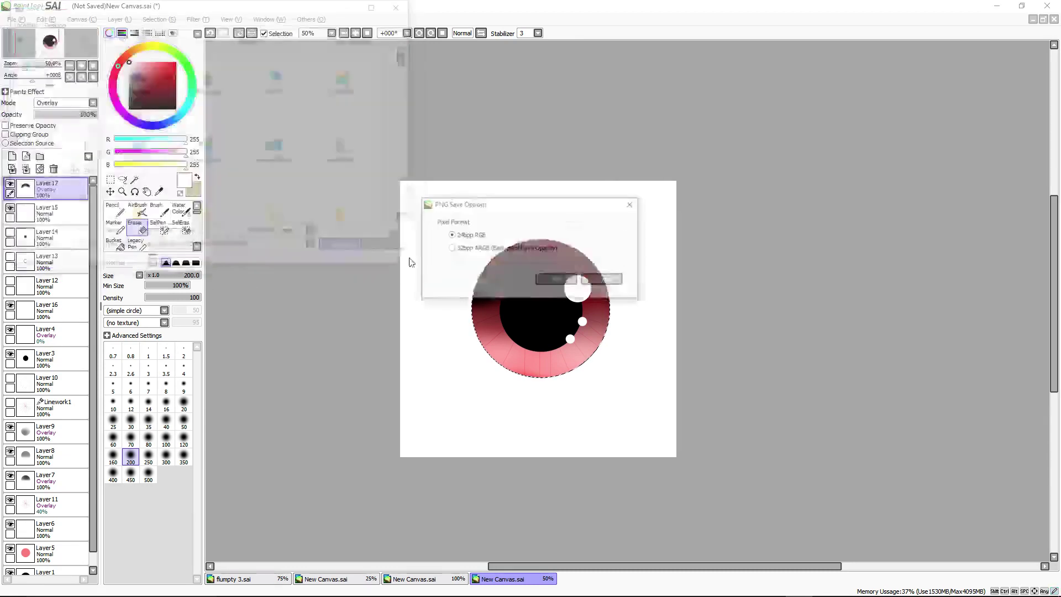
click(554, 278)
Switch to HEADblend.blend in Blender and load EYETEXTURESTREAM.png from the Desktop as the image of the head's right-hand eye texture
key(alt+Tab)
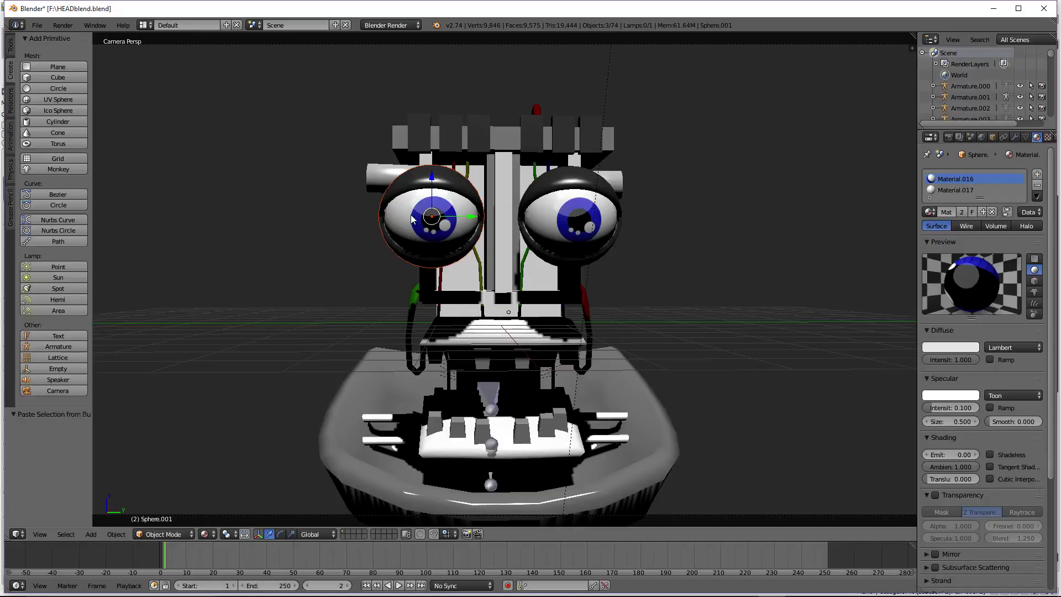
click(1047, 140)
click(1031, 442)
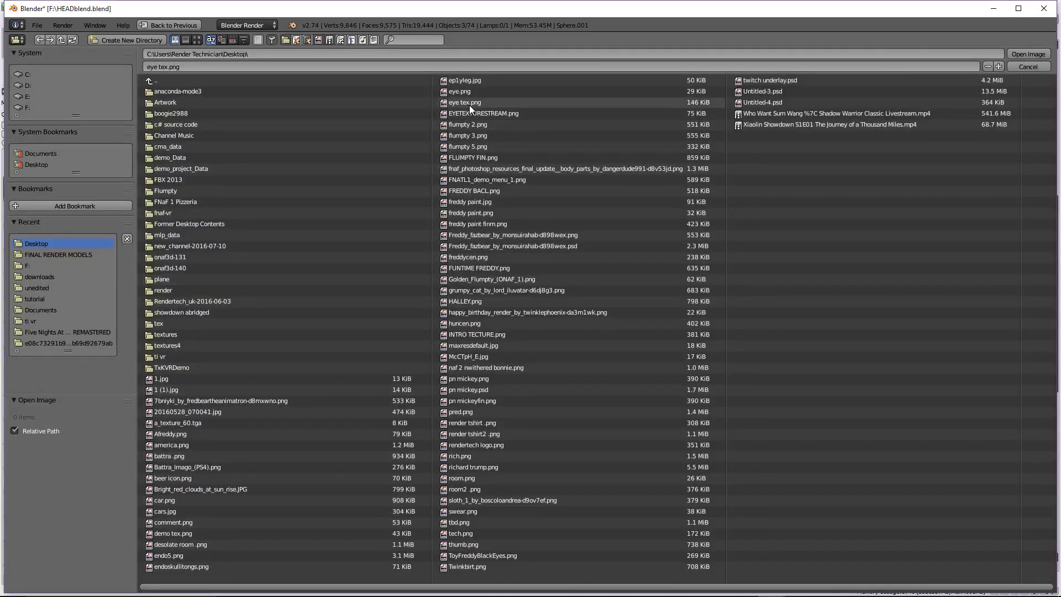
double_click(486, 113)
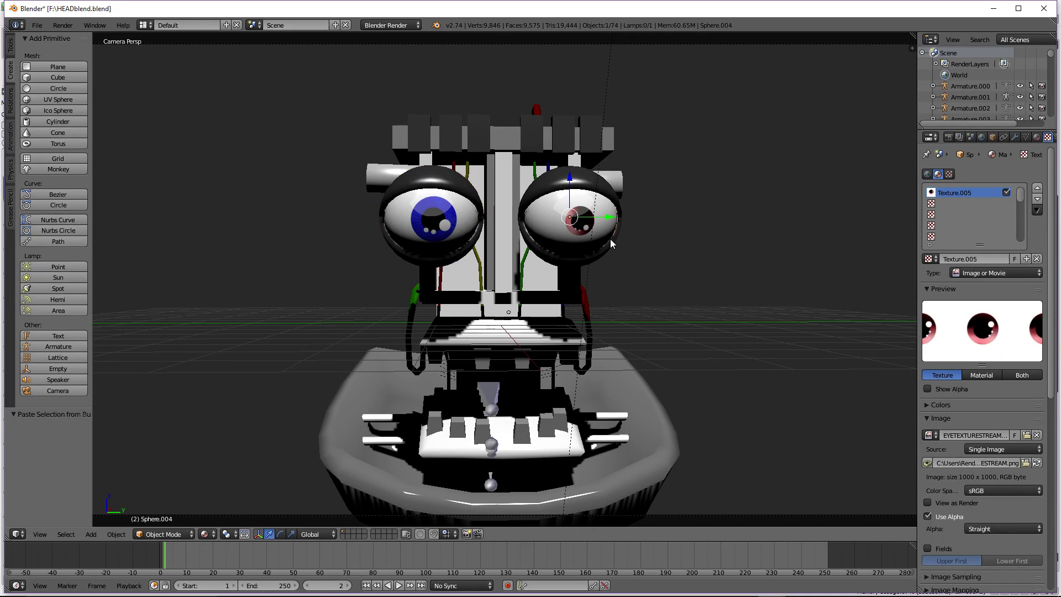
Split the 3D viewport into two equal side-by-side areas and undo the last edit-mode toggles and eye selection
key(Tab)
key(Tab)
drag(7, 537, 270, 539)
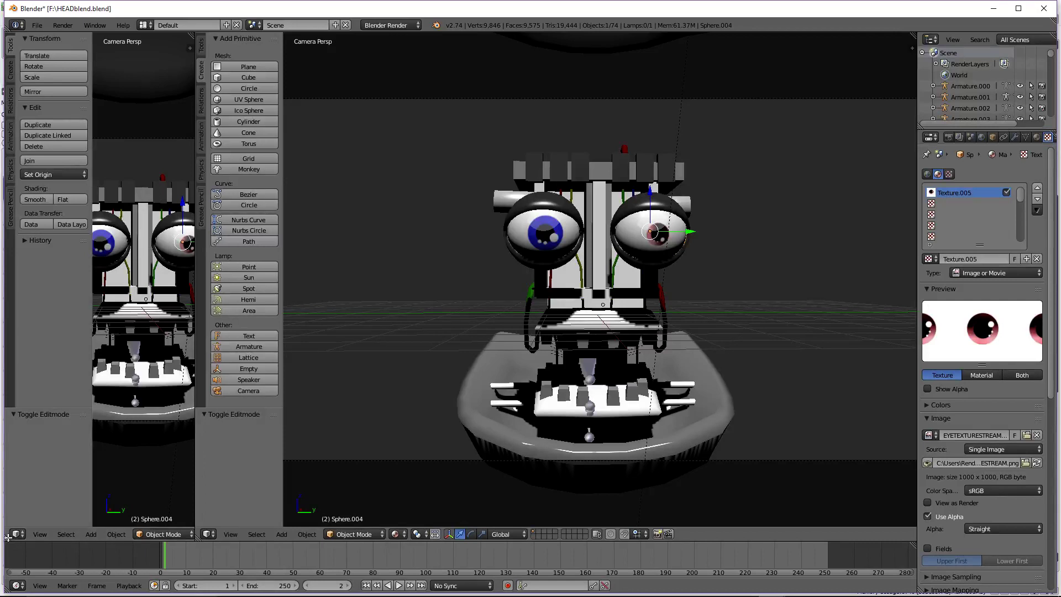
drag(199, 539, 479, 539)
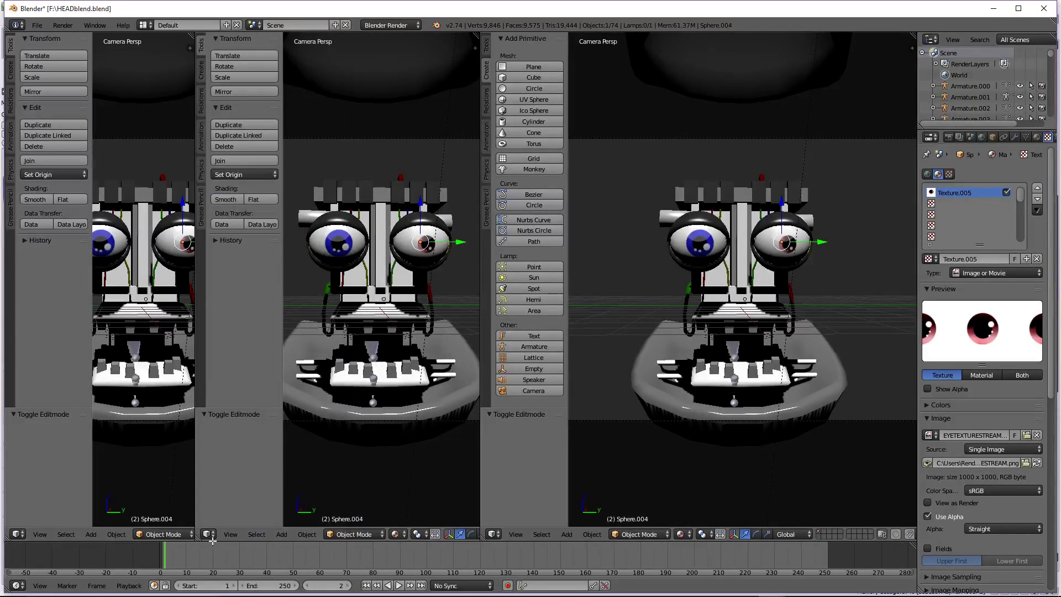
drag(194, 537, 217, 536)
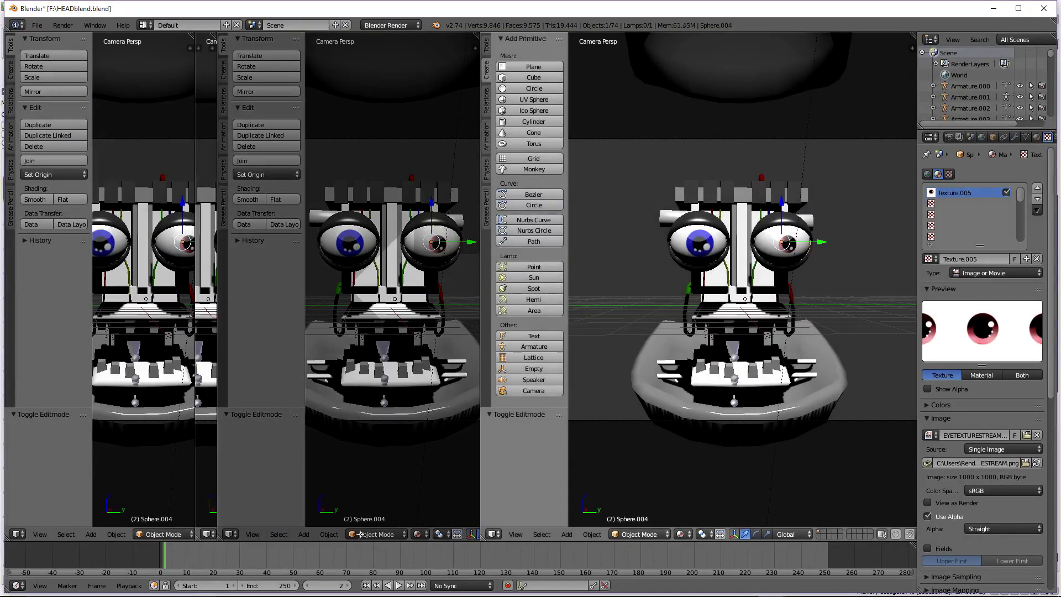
drag(360, 534, 349, 535)
drag(219, 538, 203, 537)
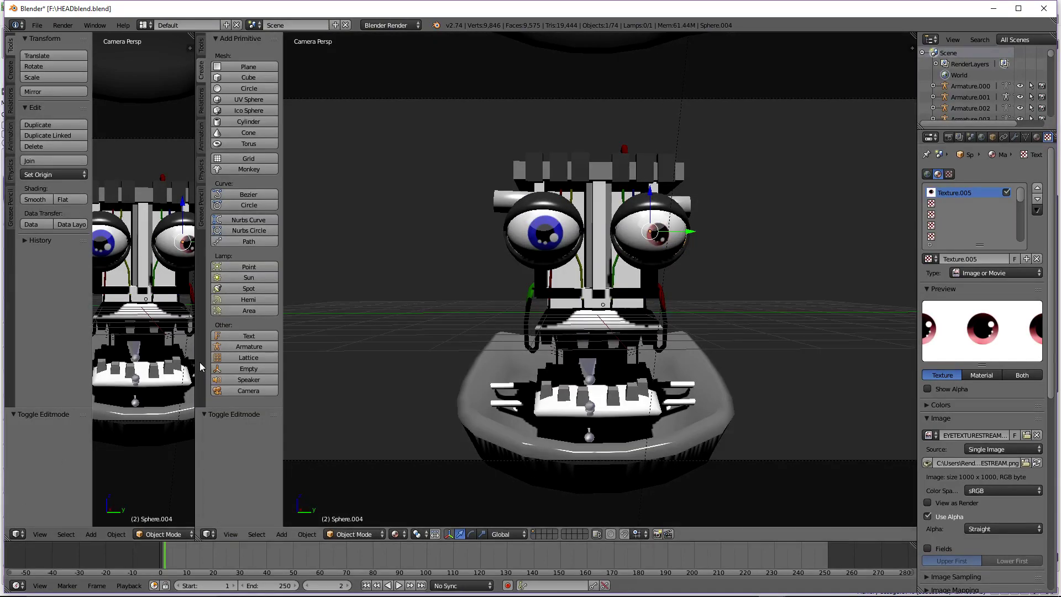
drag(196, 377, 455, 378)
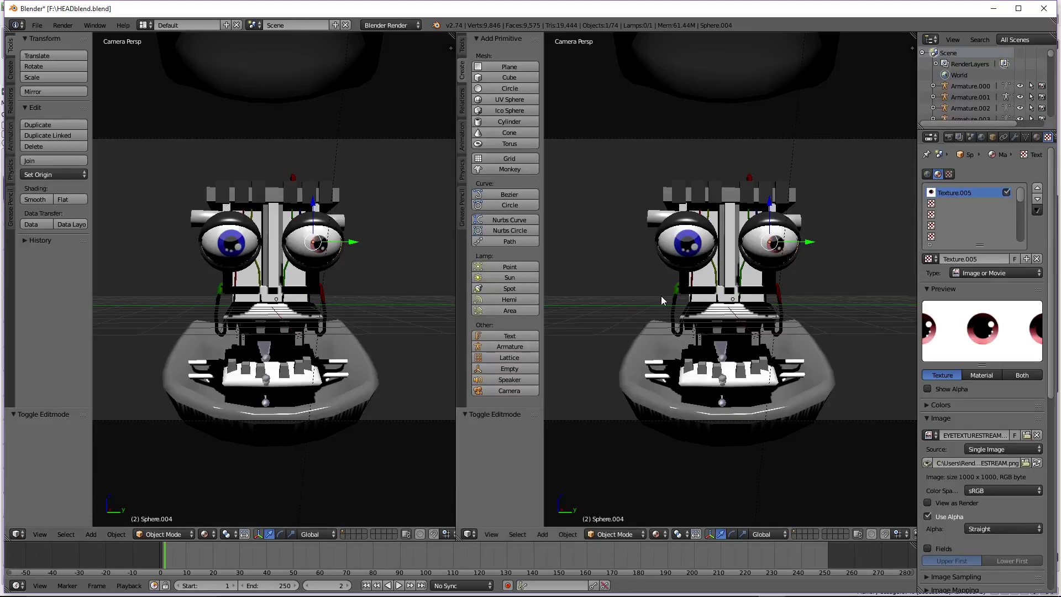
key(ctrl+z)
key(ctrl+z)
key(ctrl+z)
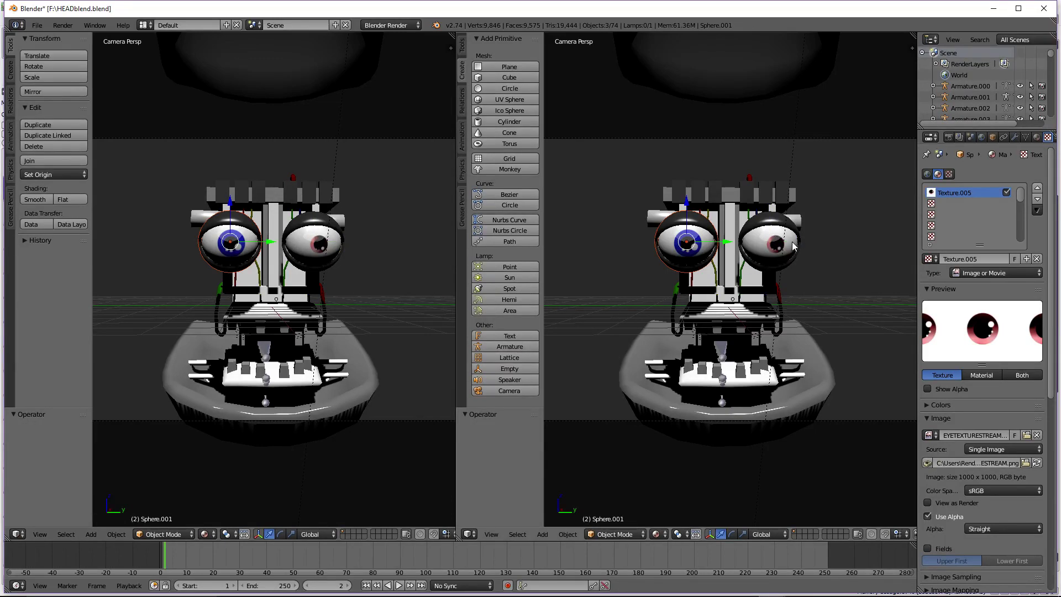
Switch to the ENDO1.blend window and replace the selected eye's texture image with EYETEXTURESTREAM.png from the Desktop
key(alt+Tab)
key(Tab)
key(Tab)
key(Tab)
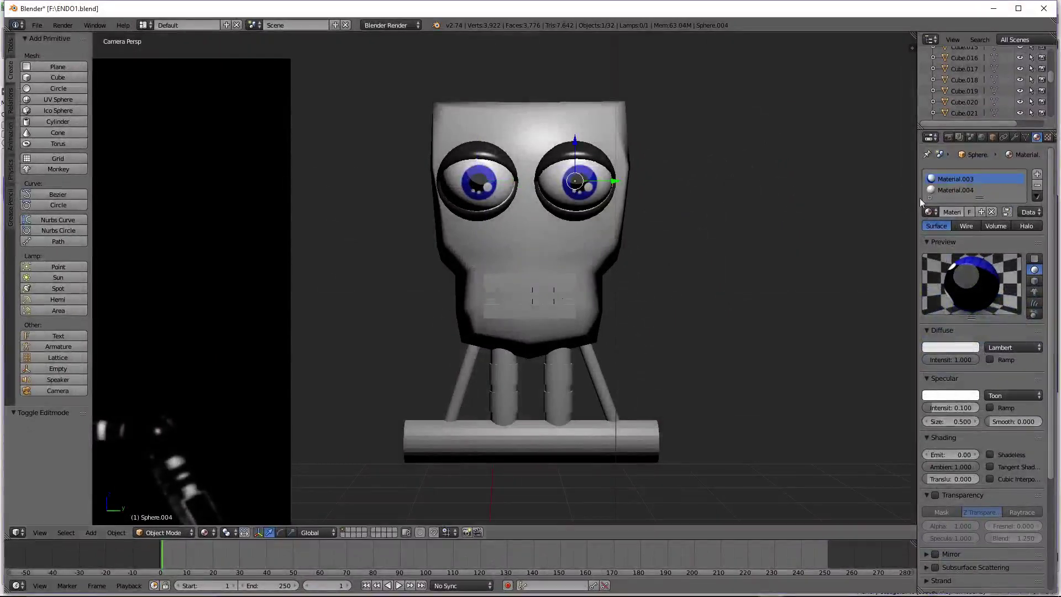
click(1046, 138)
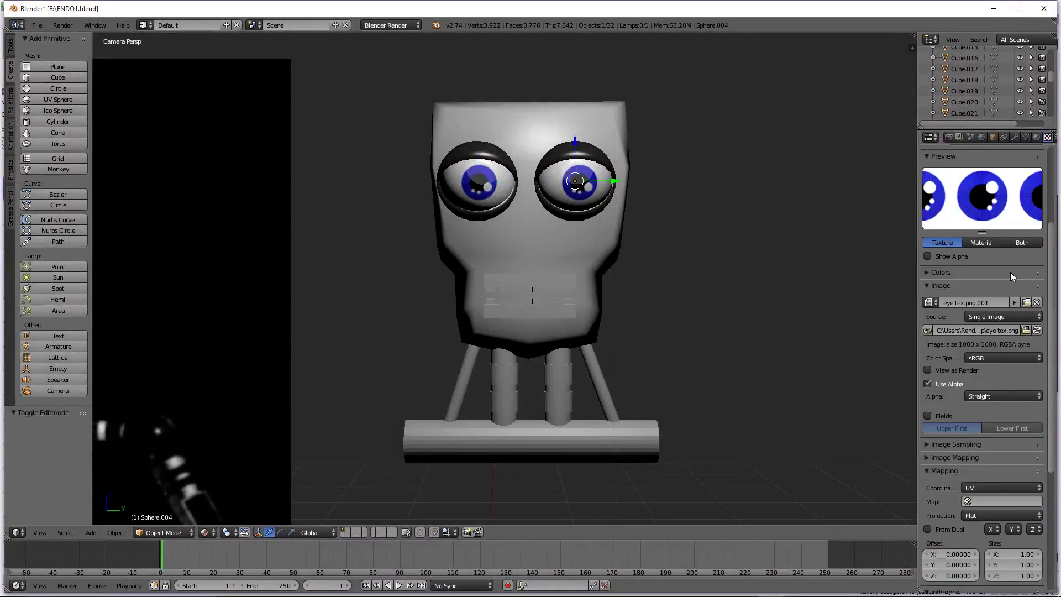
click(1022, 303)
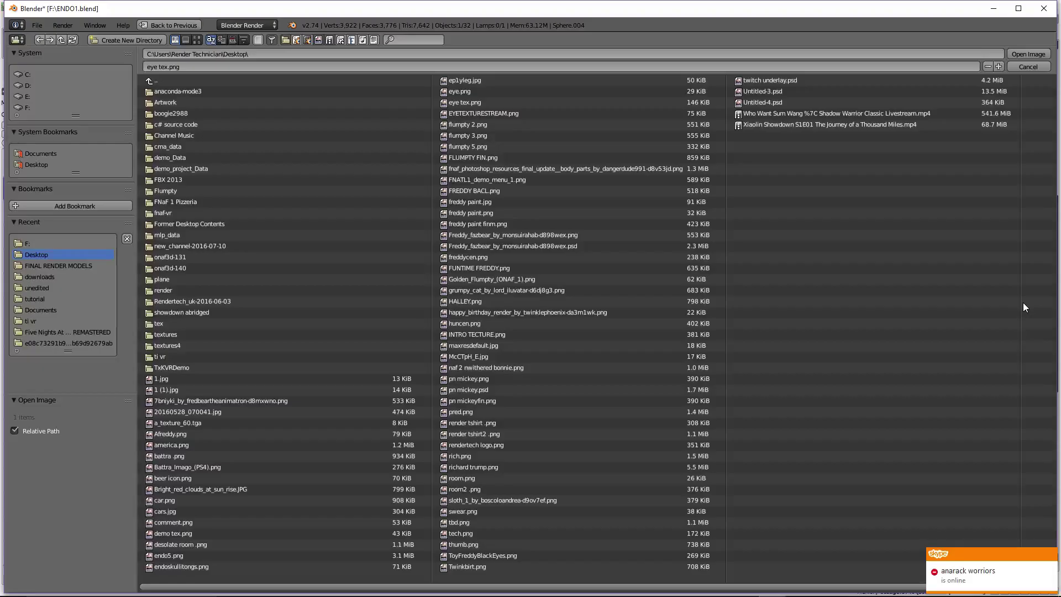
double_click(484, 113)
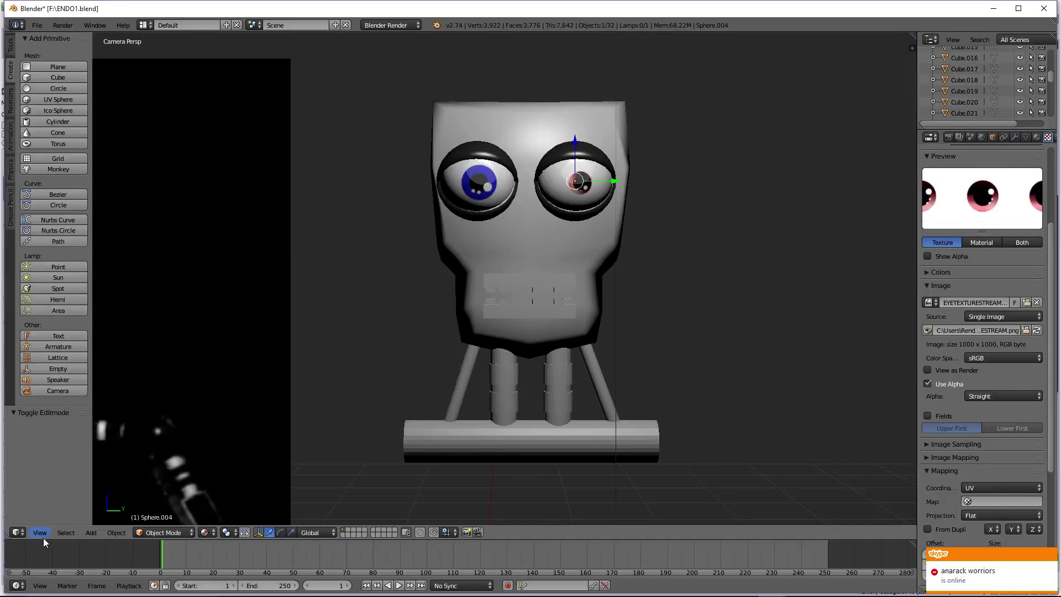
Split off a UV/Image Editor beside the 3D viewport and display EYETEXTURESTREAM.png fitted in it
drag(7, 534, 214, 522)
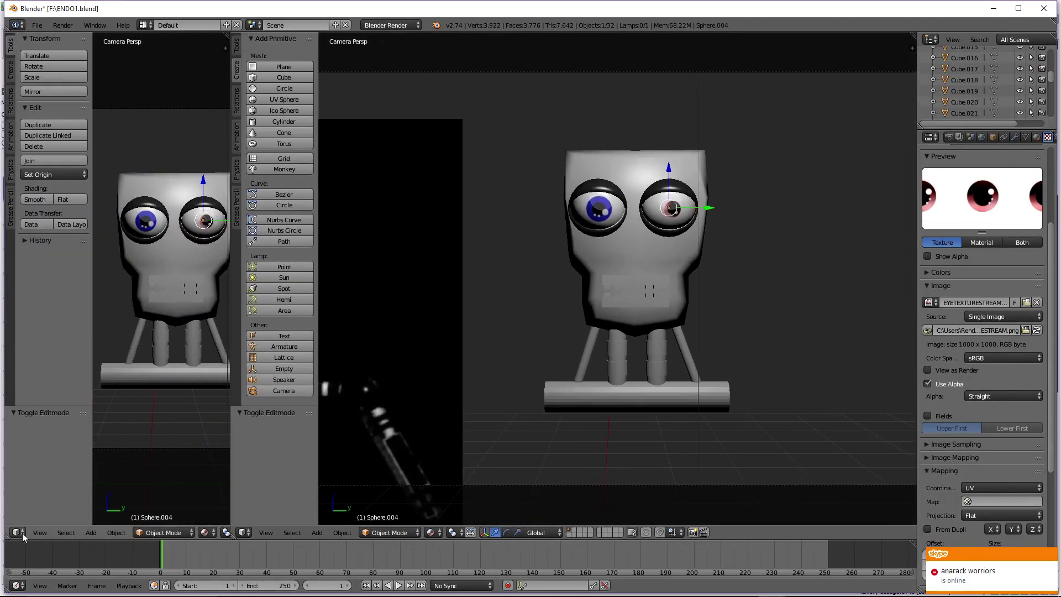
click(17, 532)
click(38, 445)
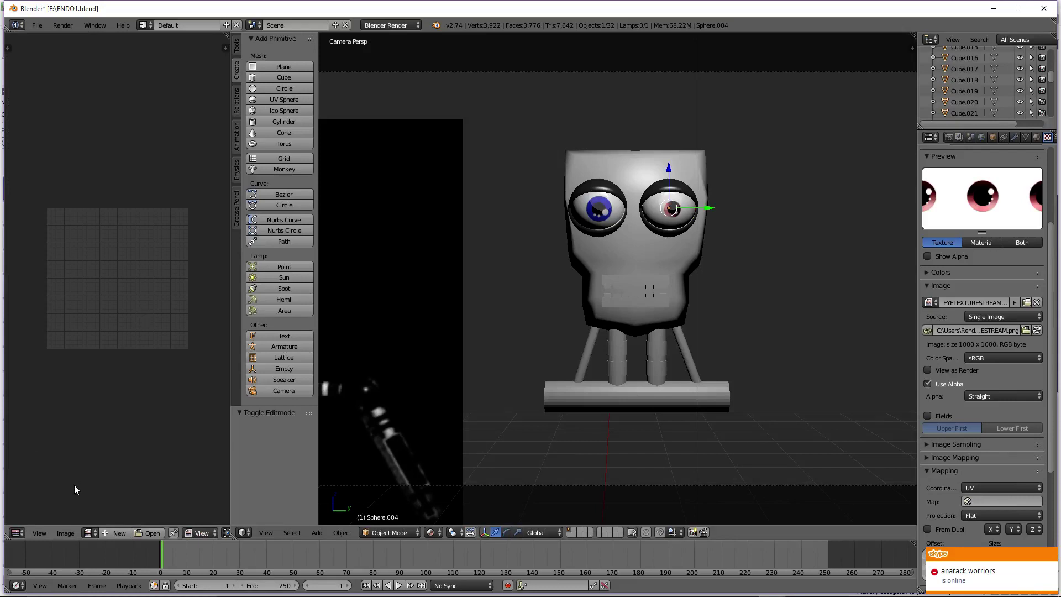
click(91, 532)
click(108, 447)
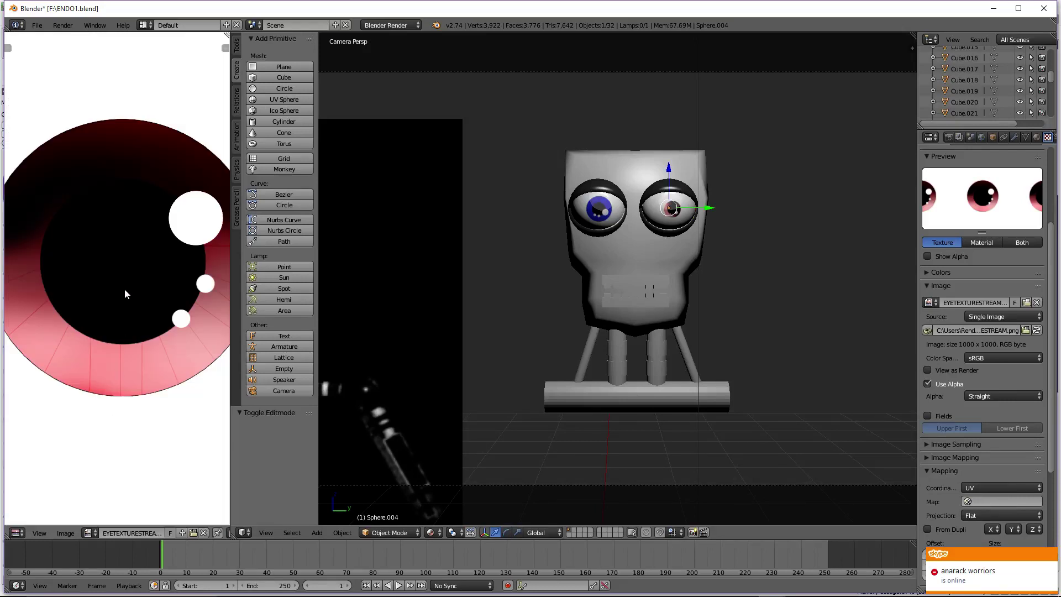
key(Home)
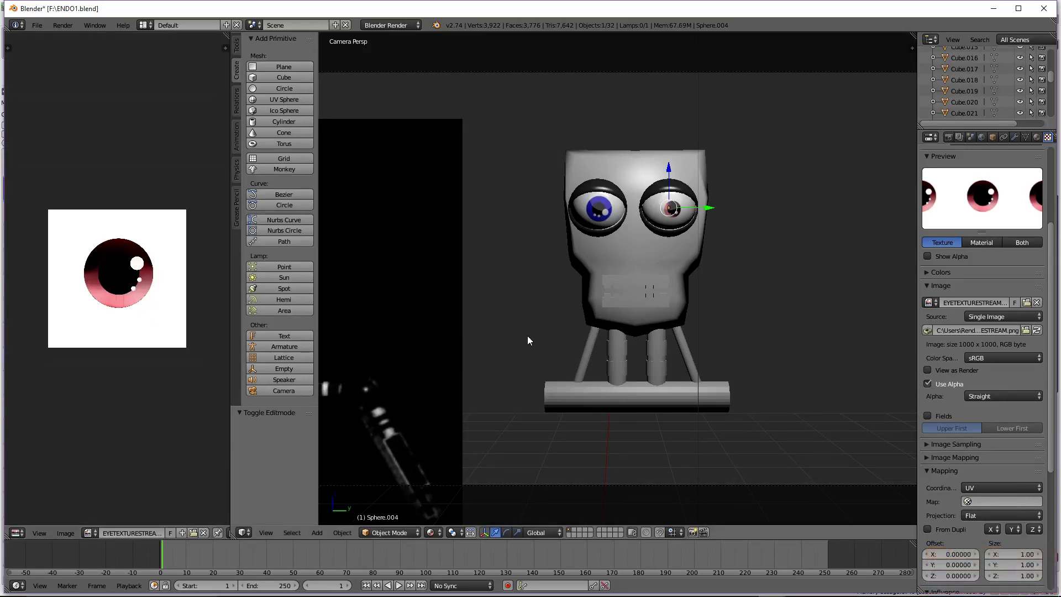
Enter Edit Mode on the selected eye and assign EYETEXTURESTREAM.png to its UV faces
key(Tab)
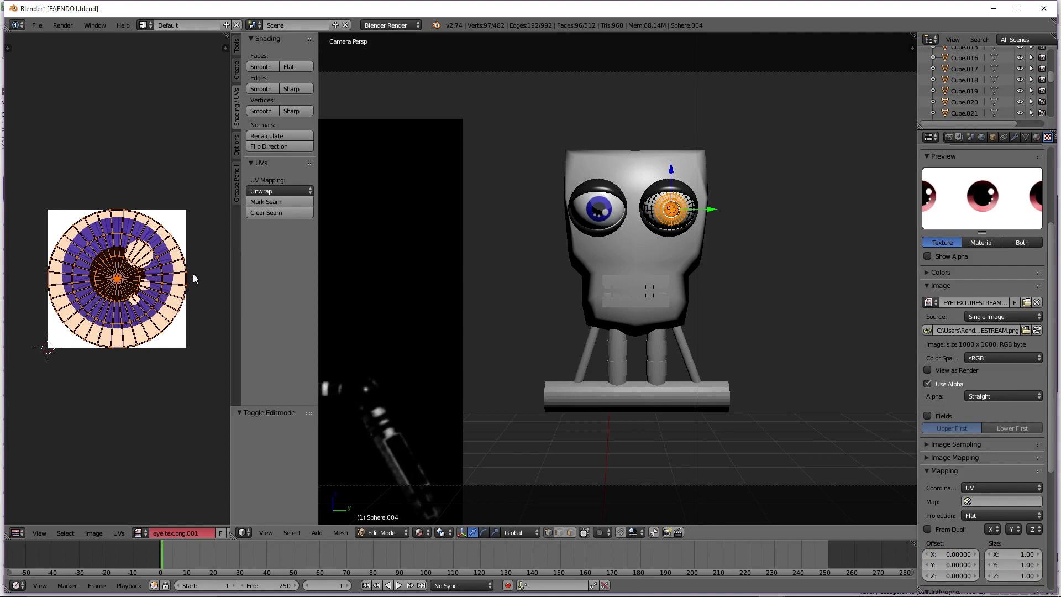
click(139, 533)
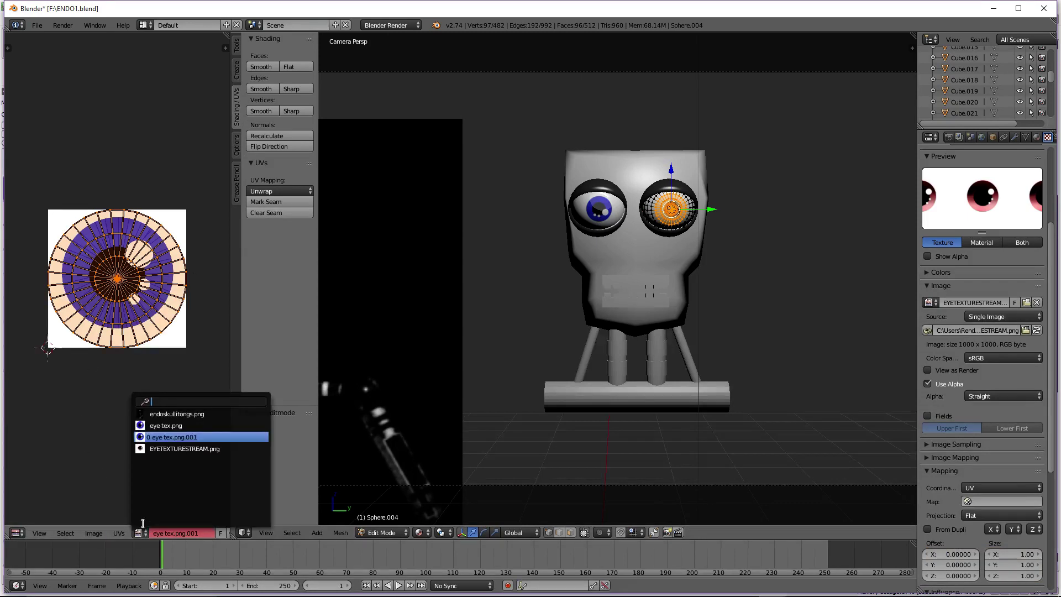
click(160, 450)
Scale the eye's UVs by about 0.573 and again by about 0.976, move them slightly up over the painted iris, and deselect everything
scroll(182, 287, down, 2)
scroll(182, 288, up, 3)
key(s)
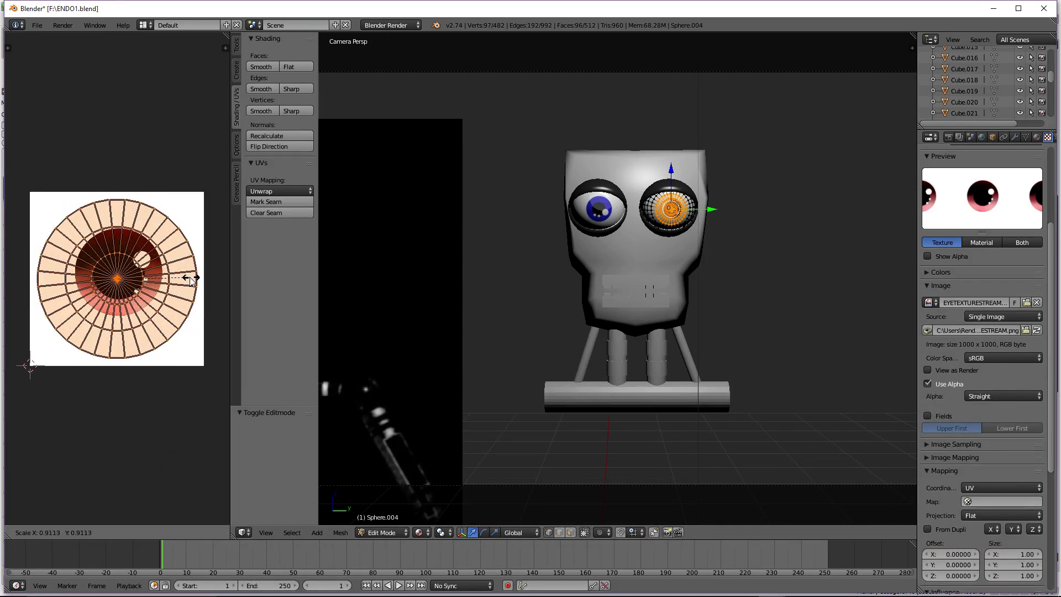
click(166, 279)
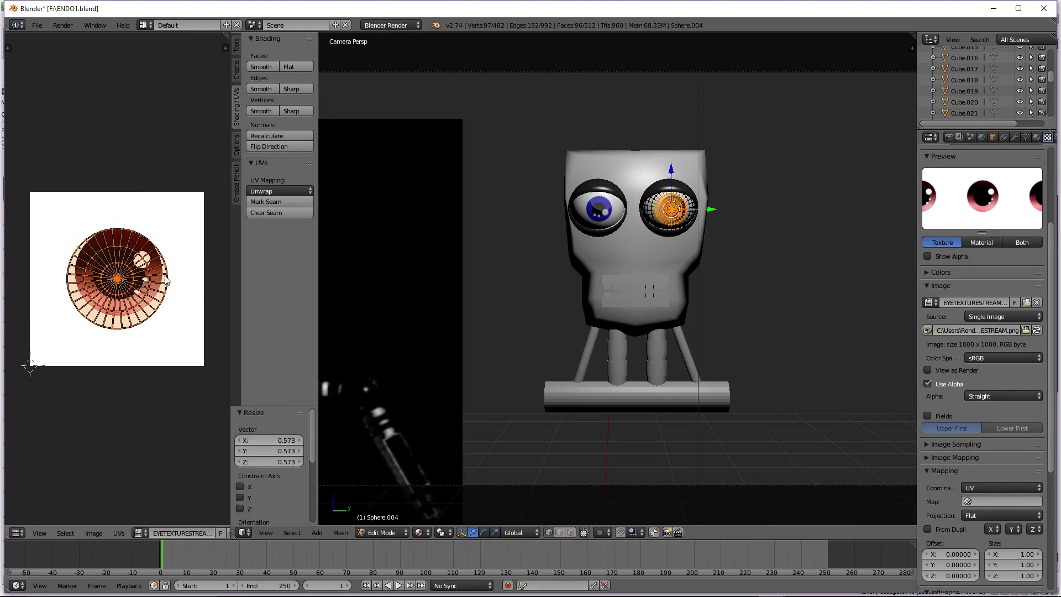
key(s)
click(165, 282)
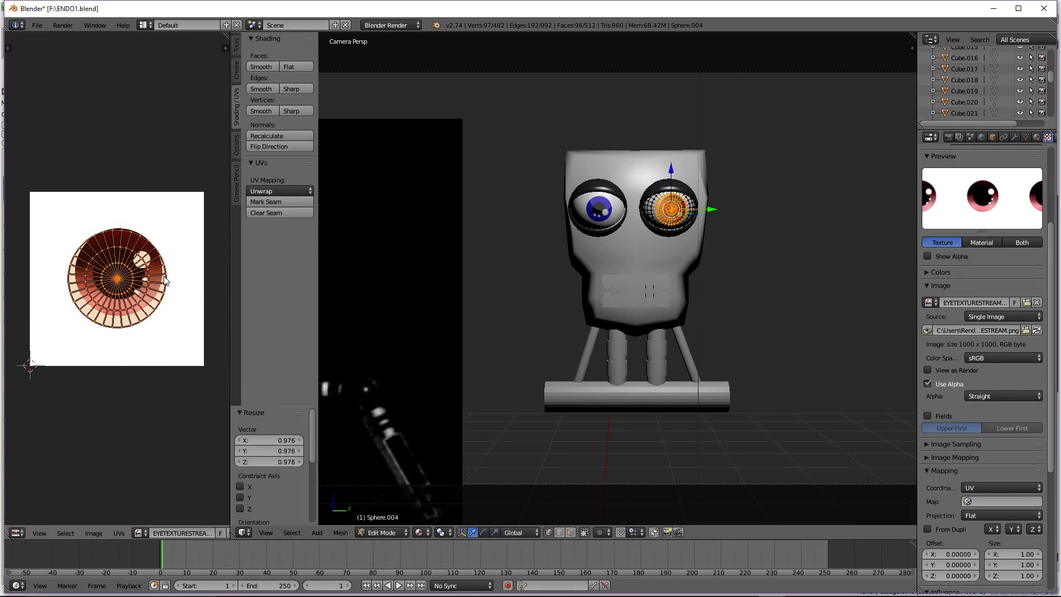
key(g)
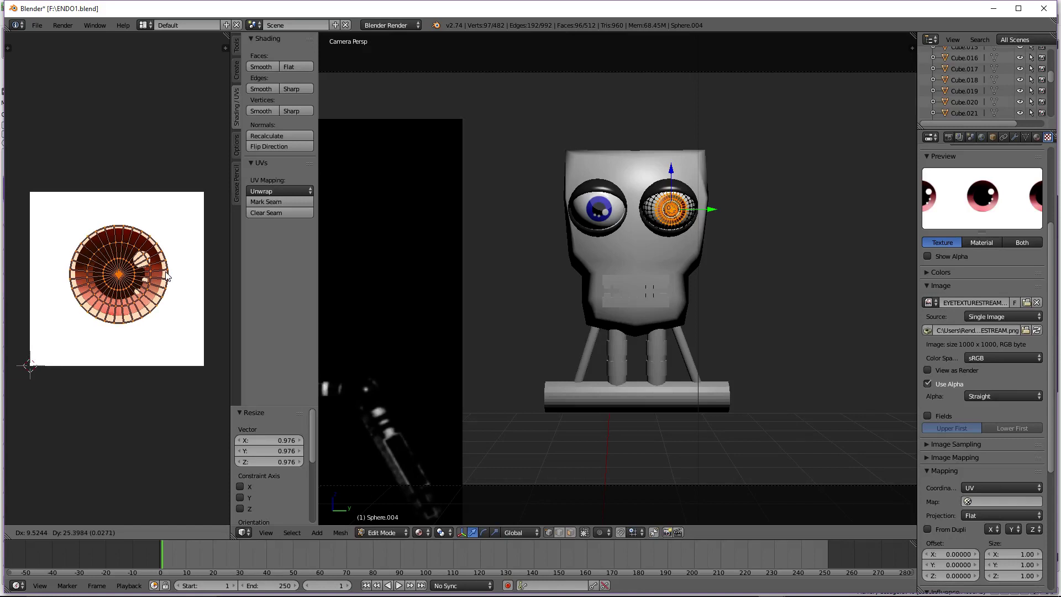
click(166, 276)
key(a)
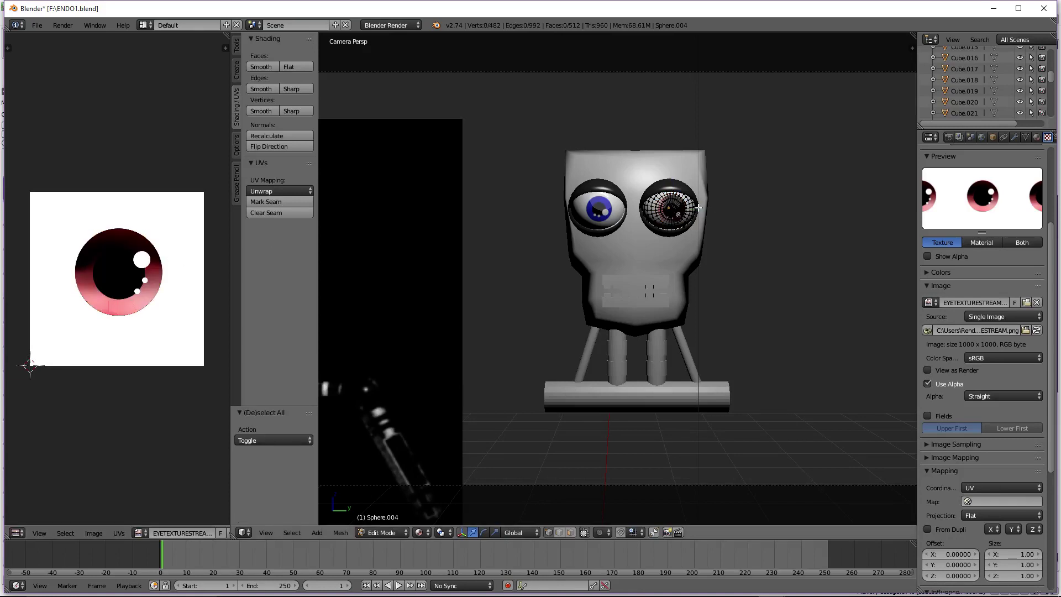
Check the textured eye in Rendered viewport shading and return the viewport to Material shading
click(421, 532)
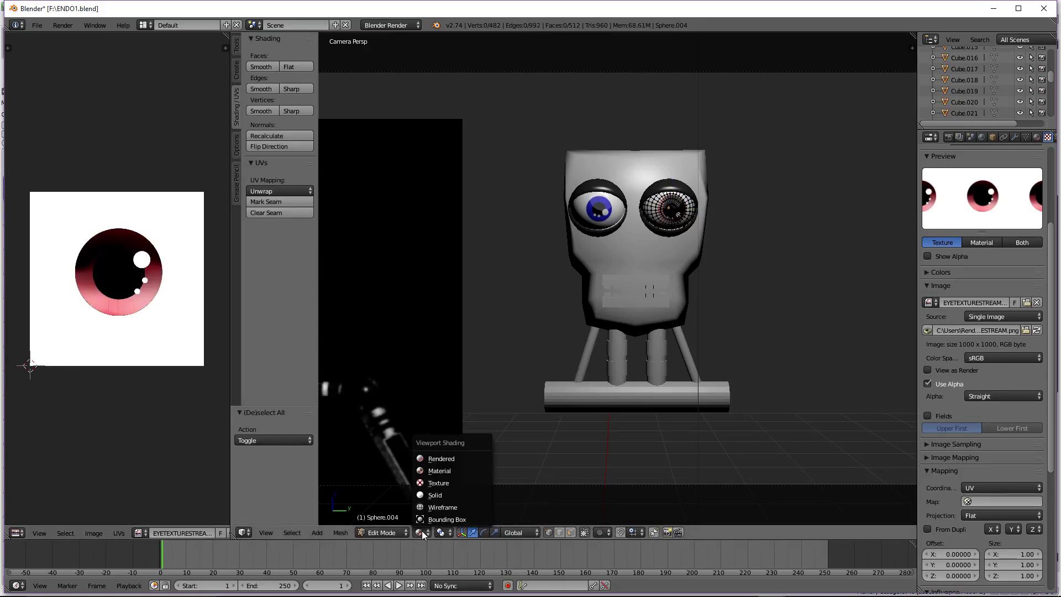
click(437, 459)
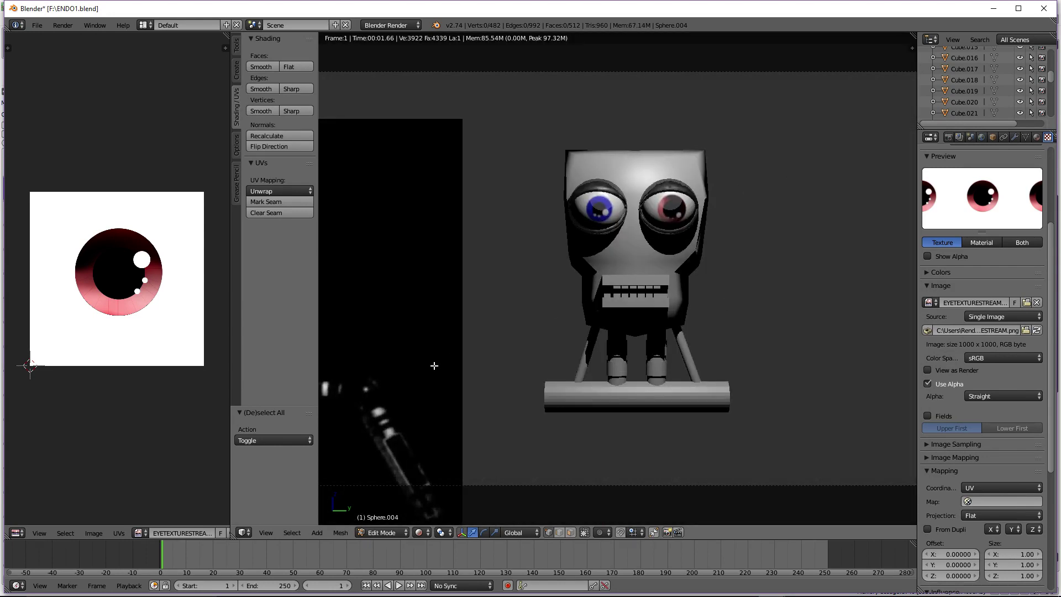
click(426, 533)
click(448, 472)
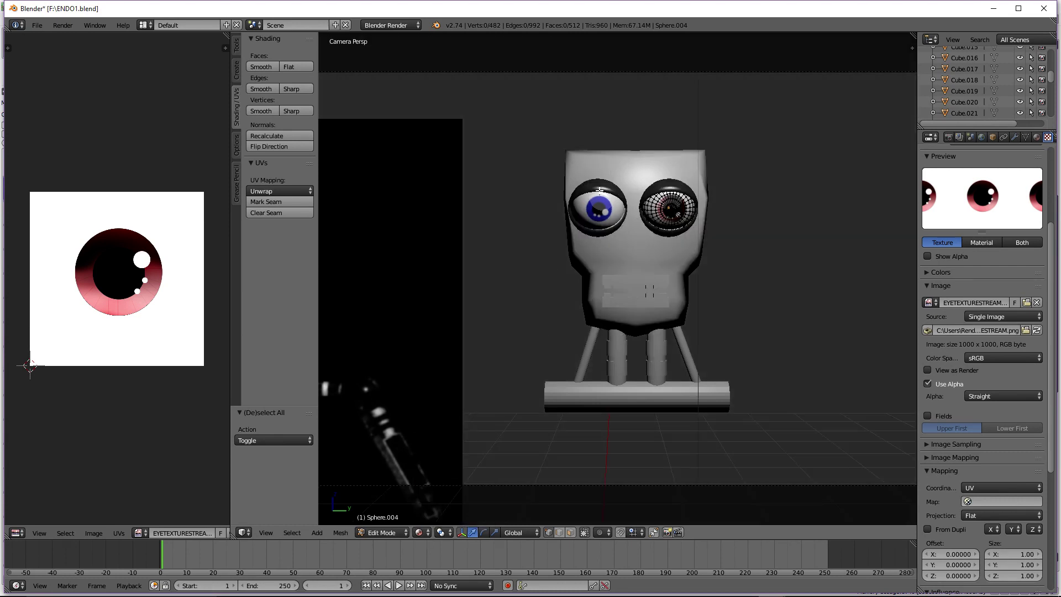
Leave Edit Mode and assign Material.003 to the blue eye's first material slot
key(Tab)
right_click(601, 209)
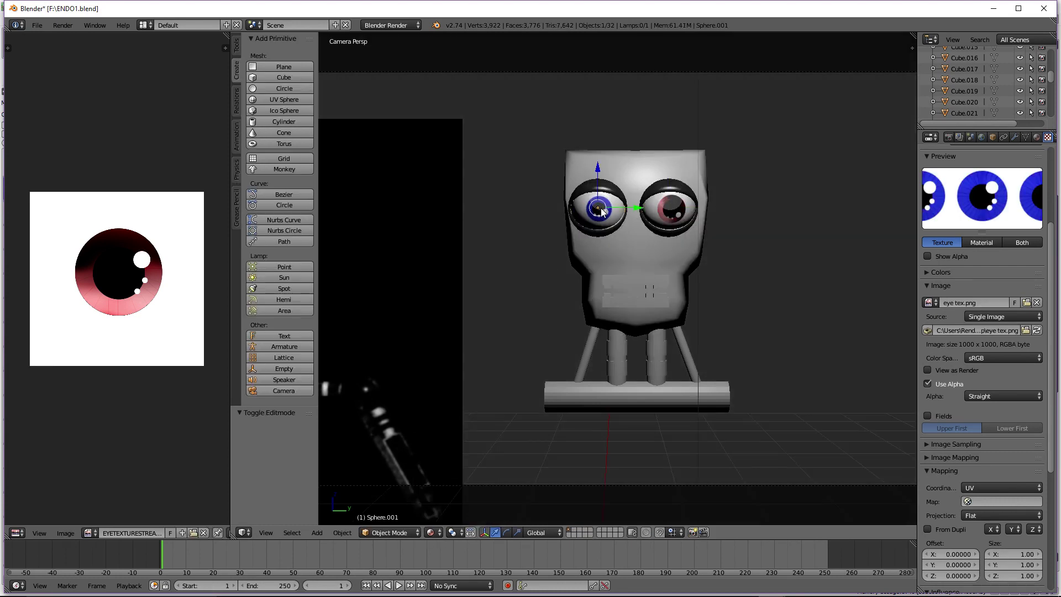
click(1038, 137)
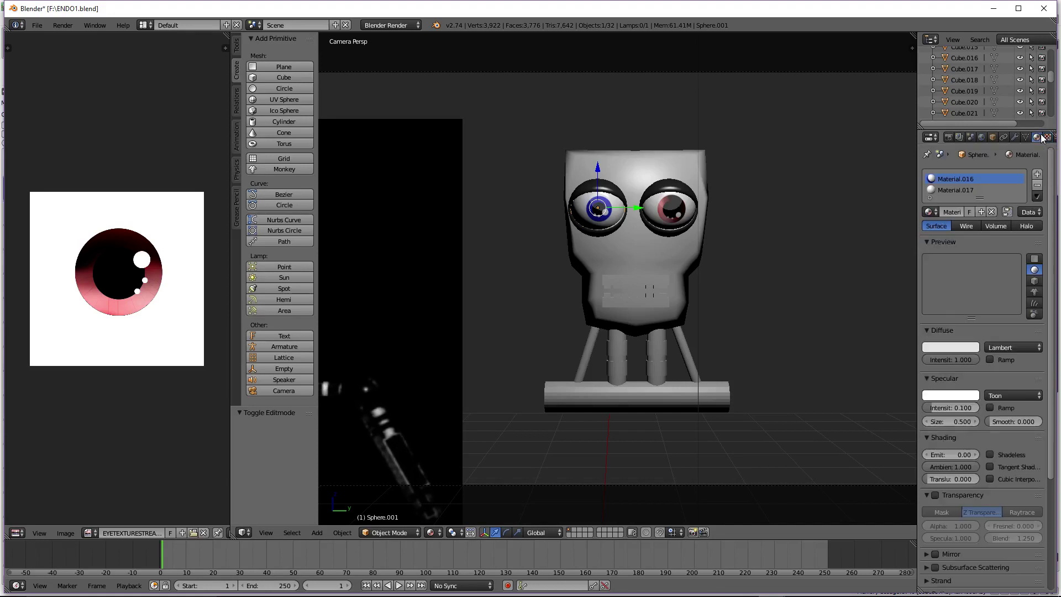
right_click(676, 208)
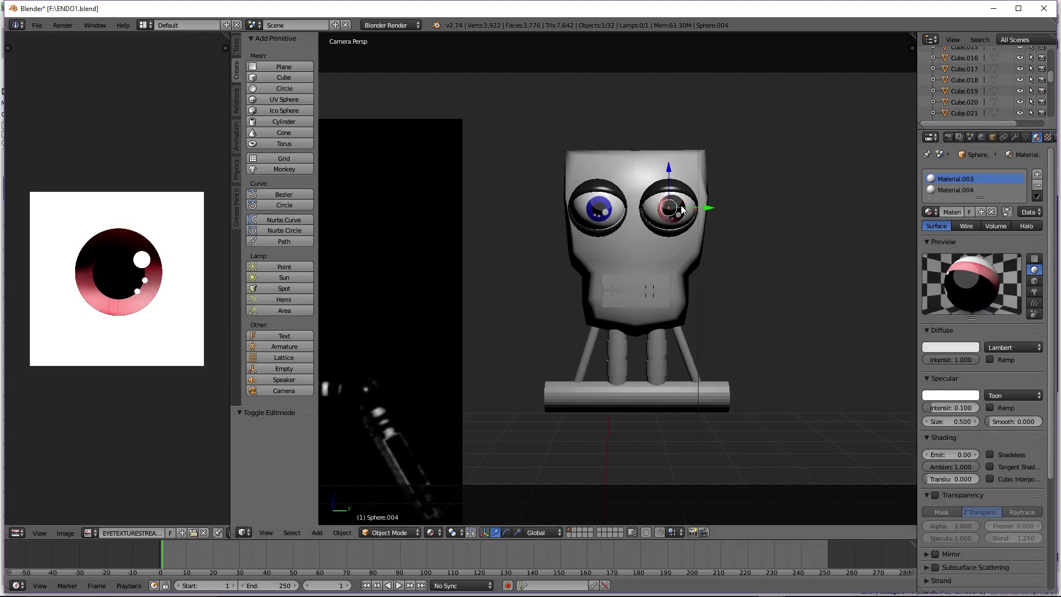
right_click(598, 206)
click(928, 211)
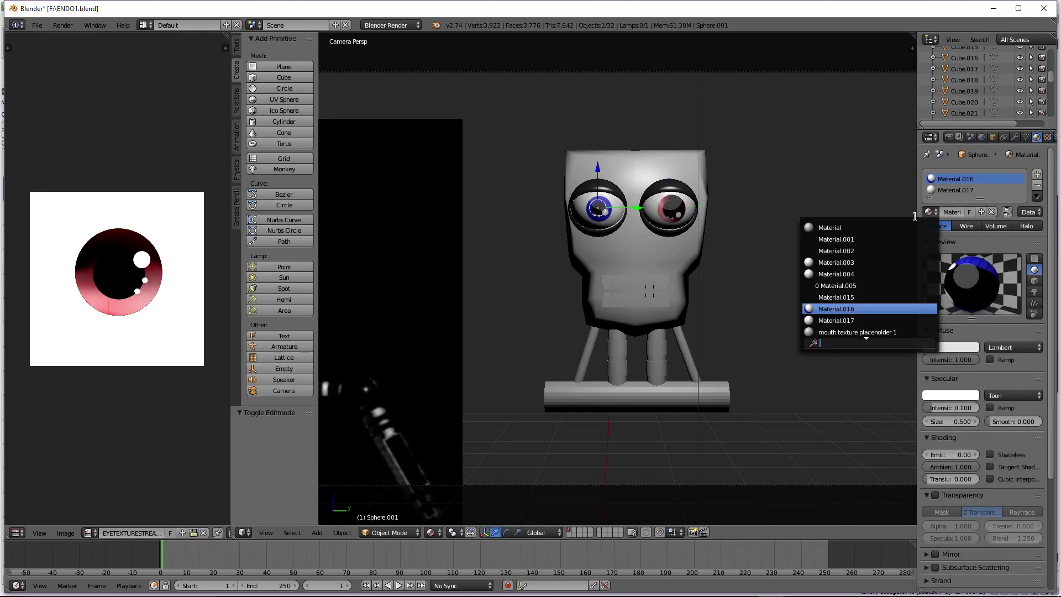
click(866, 262)
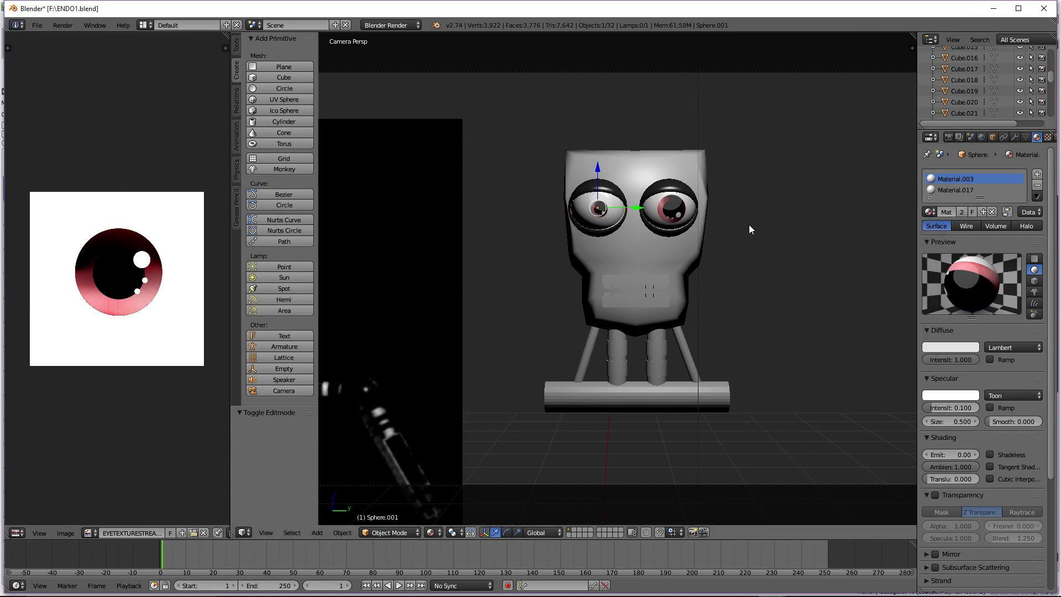
Check both eyes in Rendered viewport shading and return the viewport to Material shading
click(1048, 138)
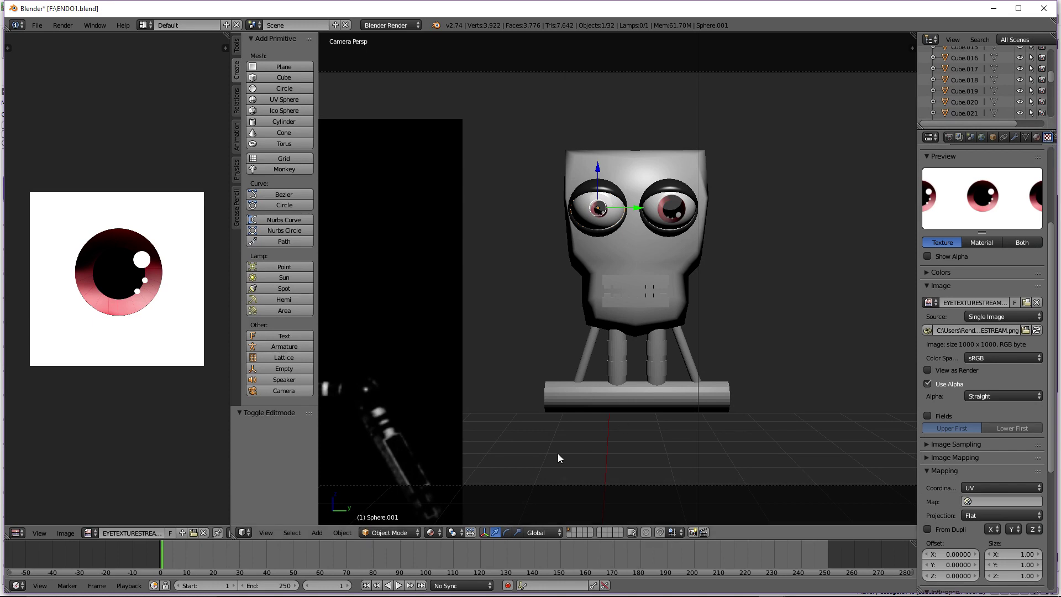
click(430, 532)
click(456, 456)
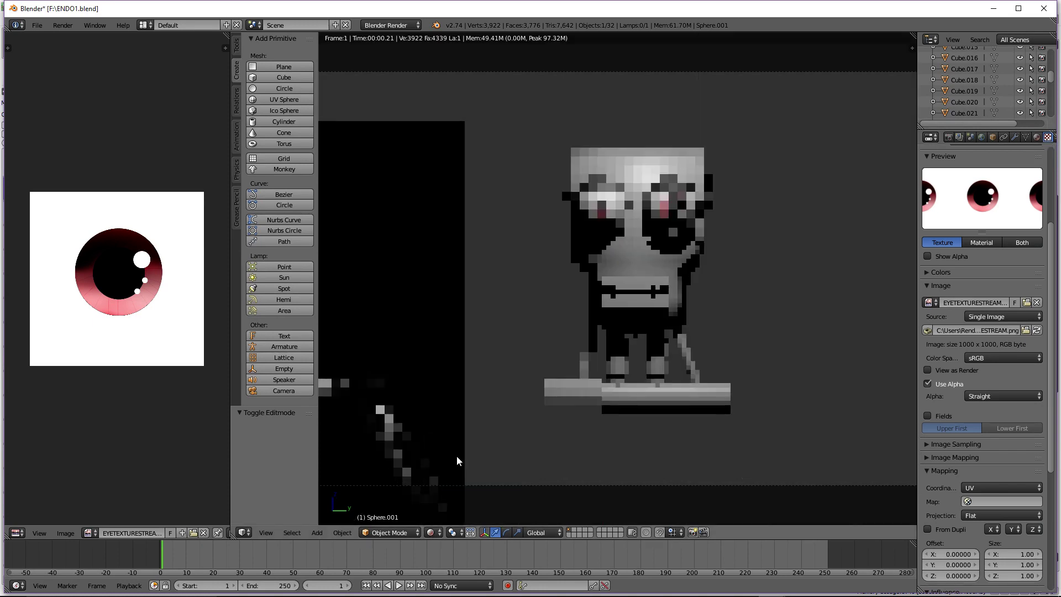
click(430, 532)
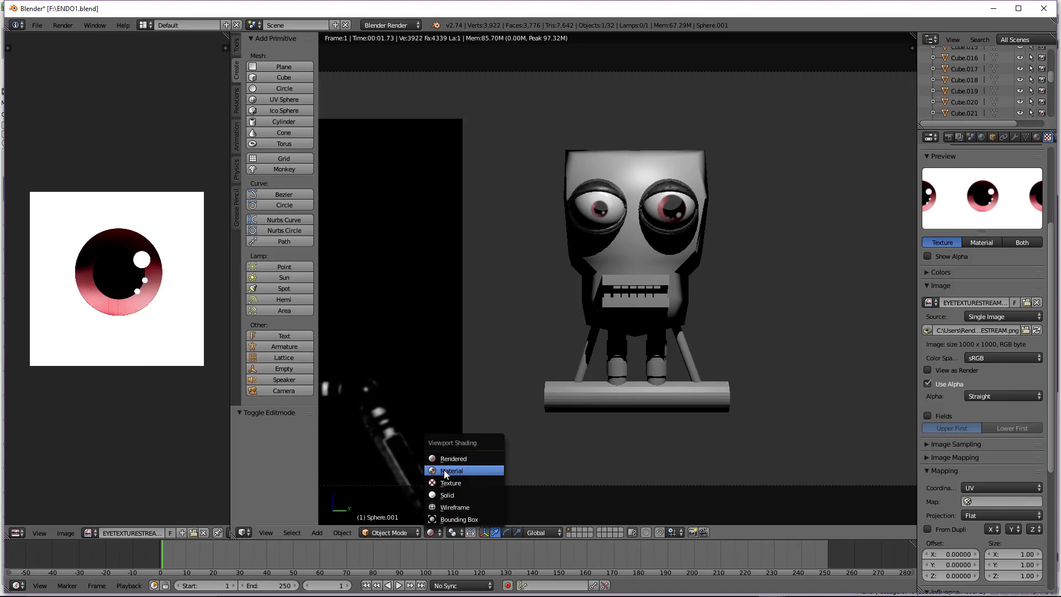
click(443, 469)
Delete the mismatched eyeball with the smaller iris together with its upper and lower eyelids
key(x)
click(599, 210)
right_click(607, 187)
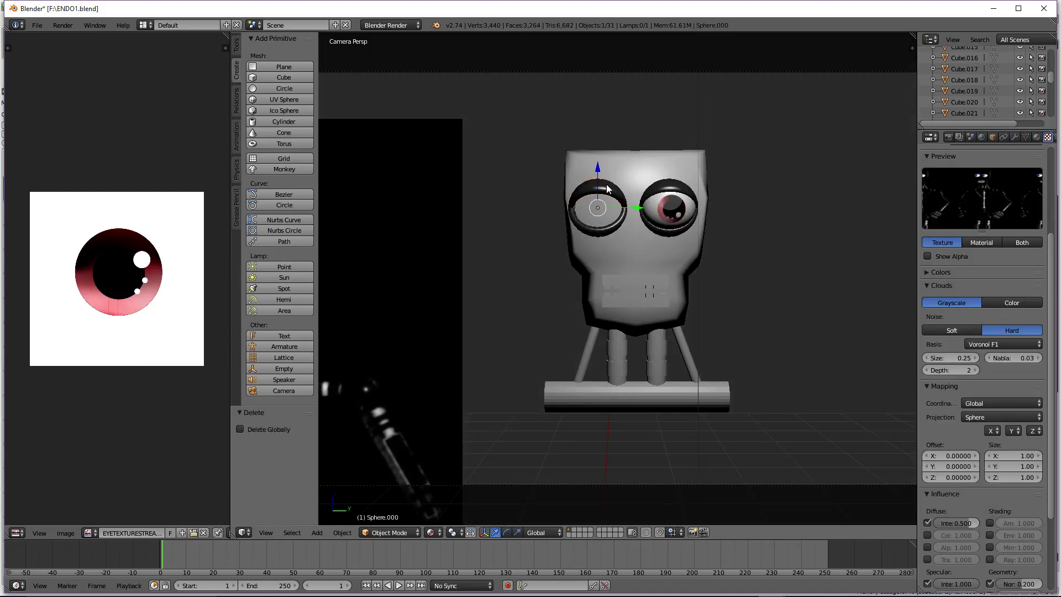
key(x)
click(607, 187)
right_click(605, 227)
key(x)
click(604, 224)
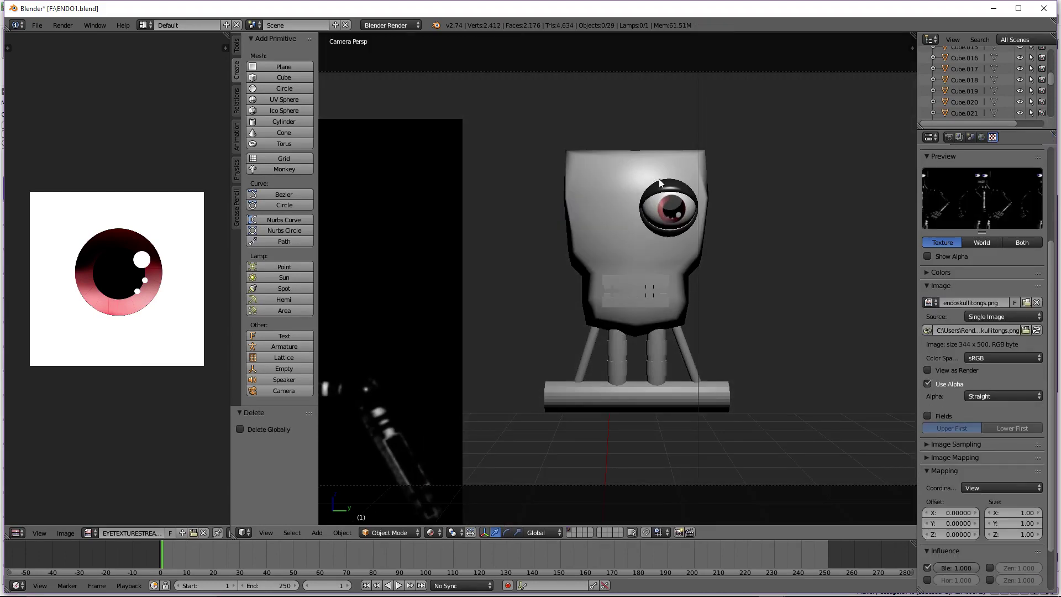
Copy and paste the remaining eyeball with both eyelids, move the copy -0.911 along Y into the empty socket, and rotate it 0.546° about Z
right_click(663, 189)
shift+right_click(667, 220)
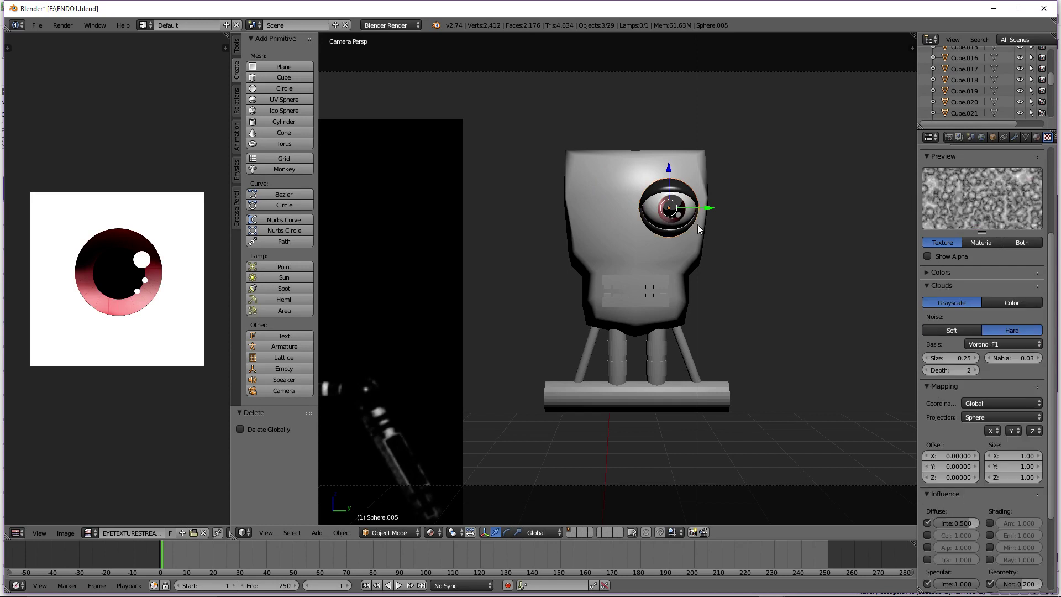
key(ctrl+v)
drag(710, 209, 645, 221)
key(r)
key(z)
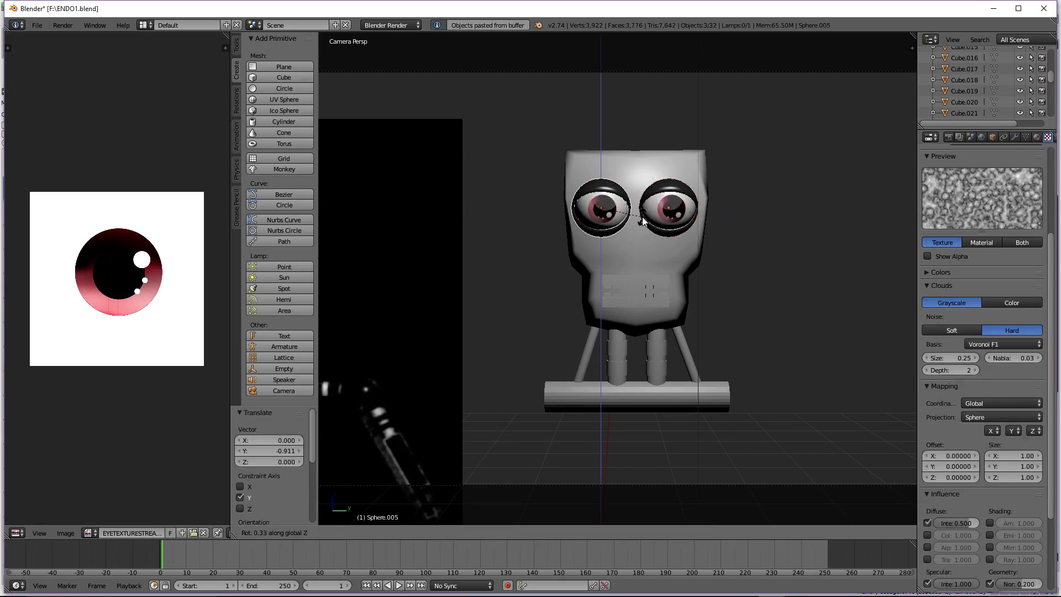
click(645, 221)
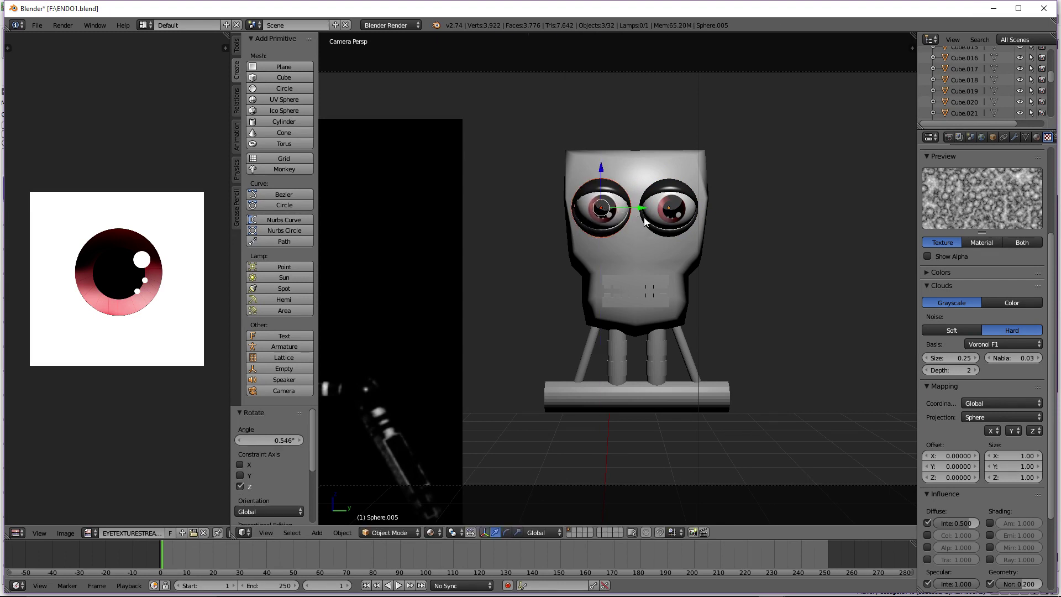
Select the upper teeth and close the UV/Image Editor by merging its area into the 3D viewport
right_click(627, 286)
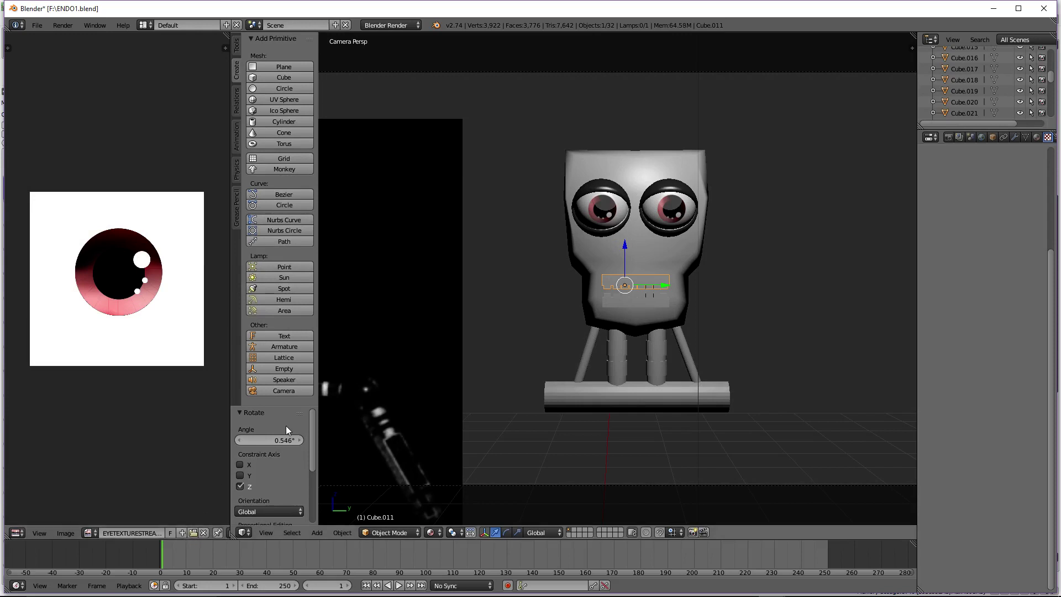
drag(233, 535, 138, 276)
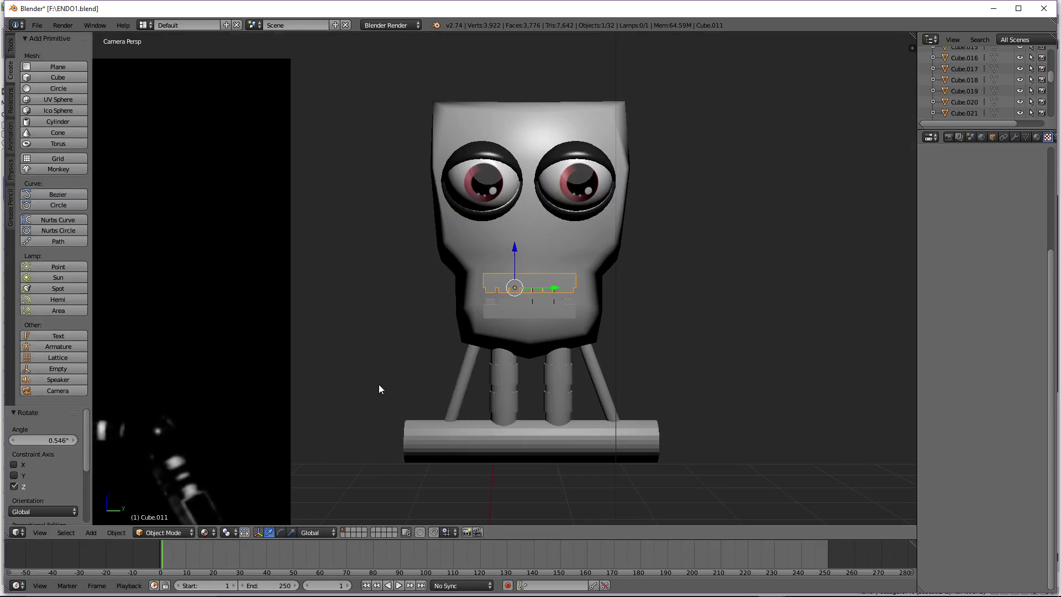
scroll(406, 346, up, 5)
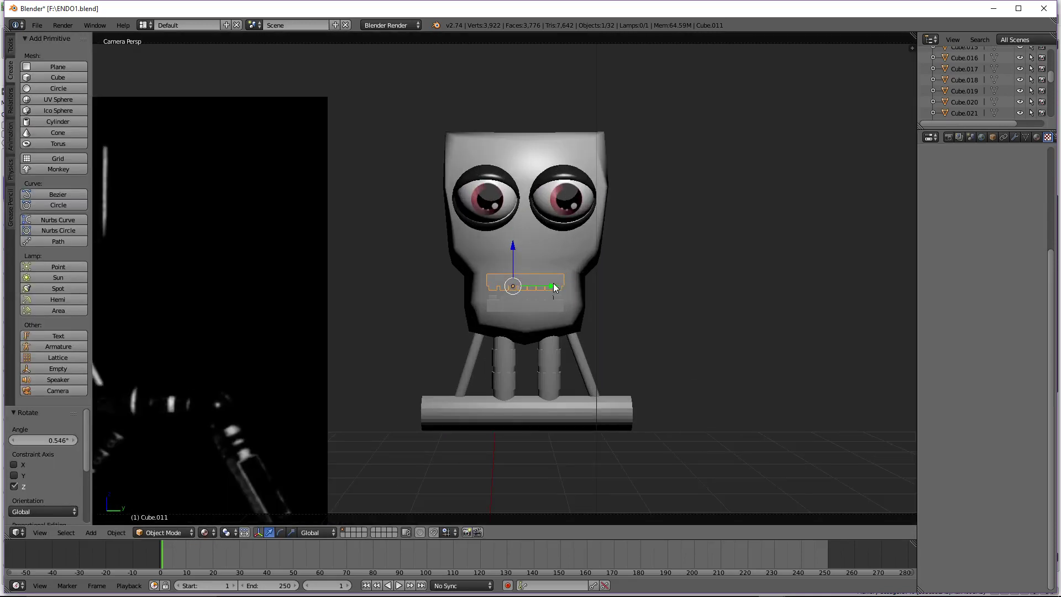
Select the skull and darken its material's diffuse colour to near-black grey
right_click(566, 246)
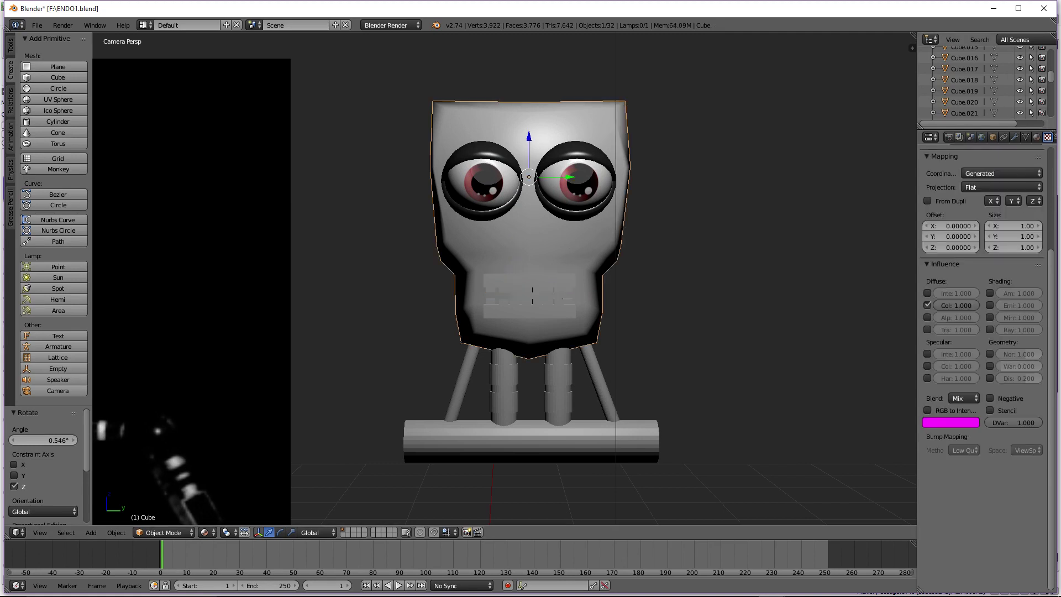
click(1037, 137)
click(964, 345)
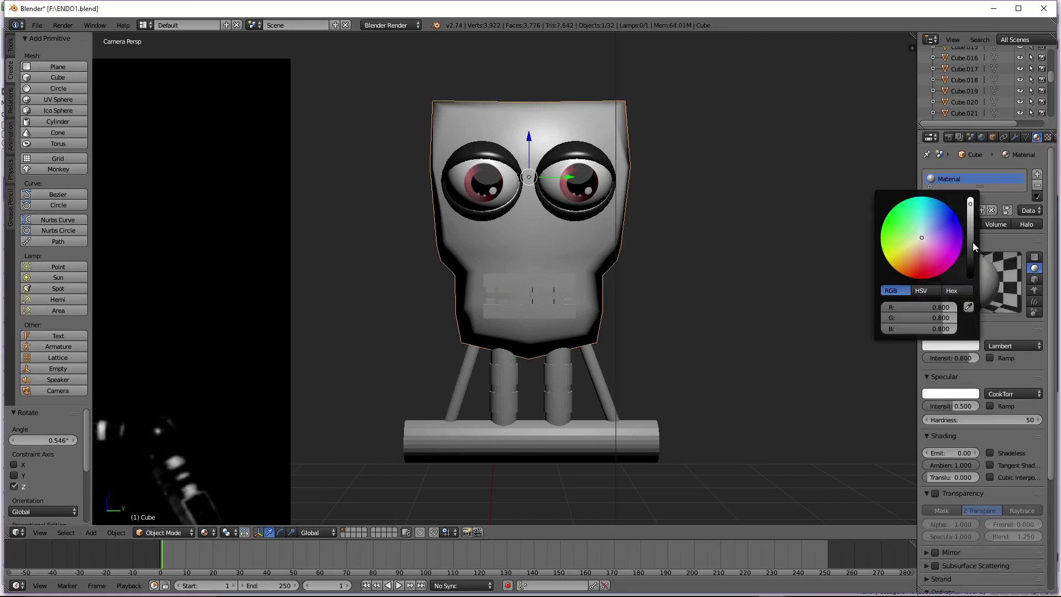
drag(970, 242, 970, 260)
Examine the darkened head from the side, from the Right view and from above, next to the reference image
scroll(614, 243, down, 2)
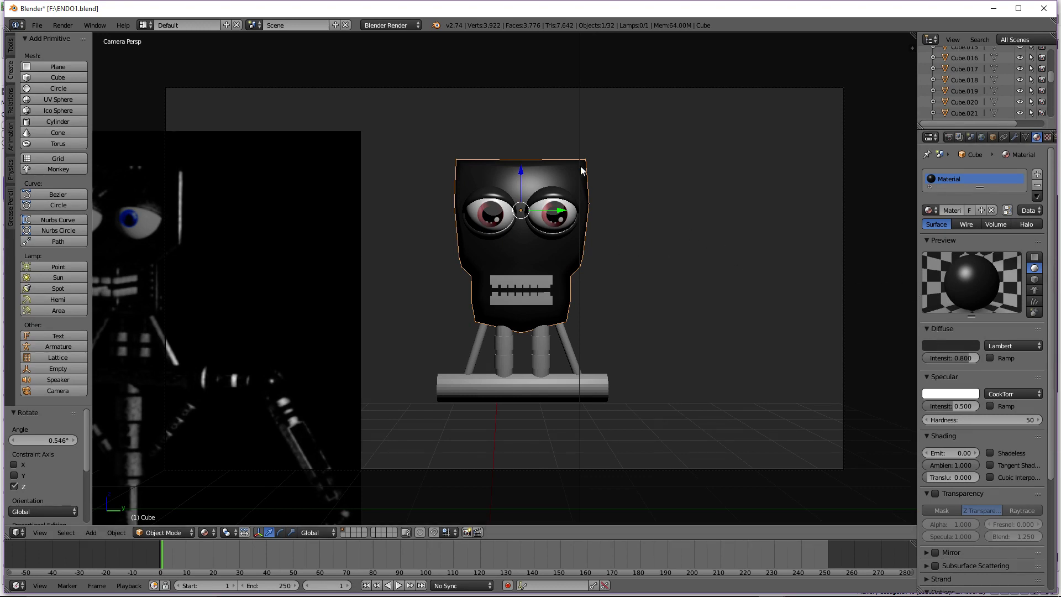
middle_drag(540, 247, 645, 109)
key(KP_6)
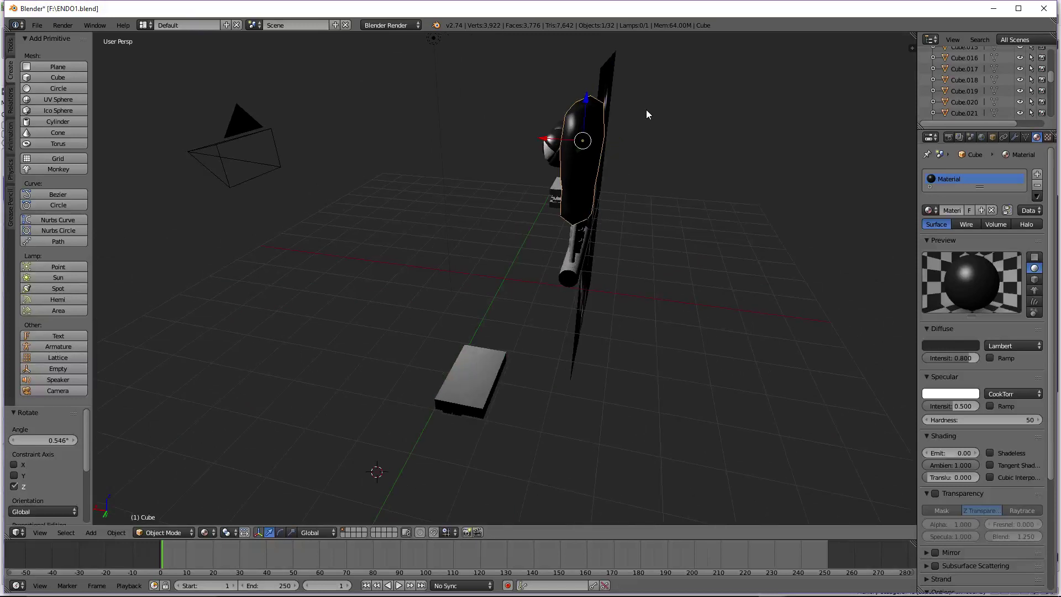
key(KP_4)
key(KP_4)
key(KP_4)
key(KP_4)
key(KP_4)
key(KP_3)
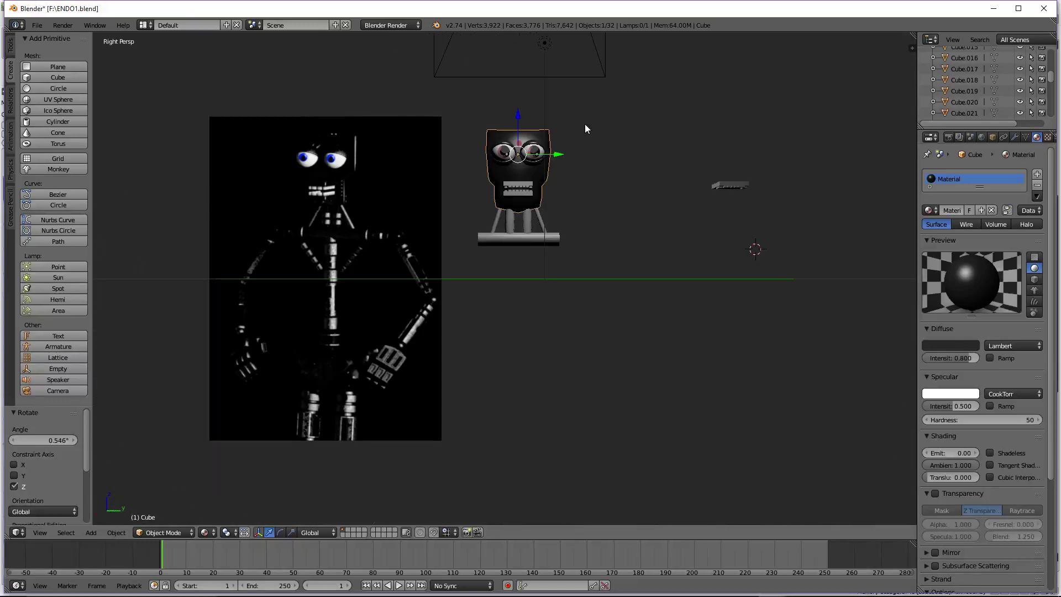
key(KP_8)
key(KP_8)
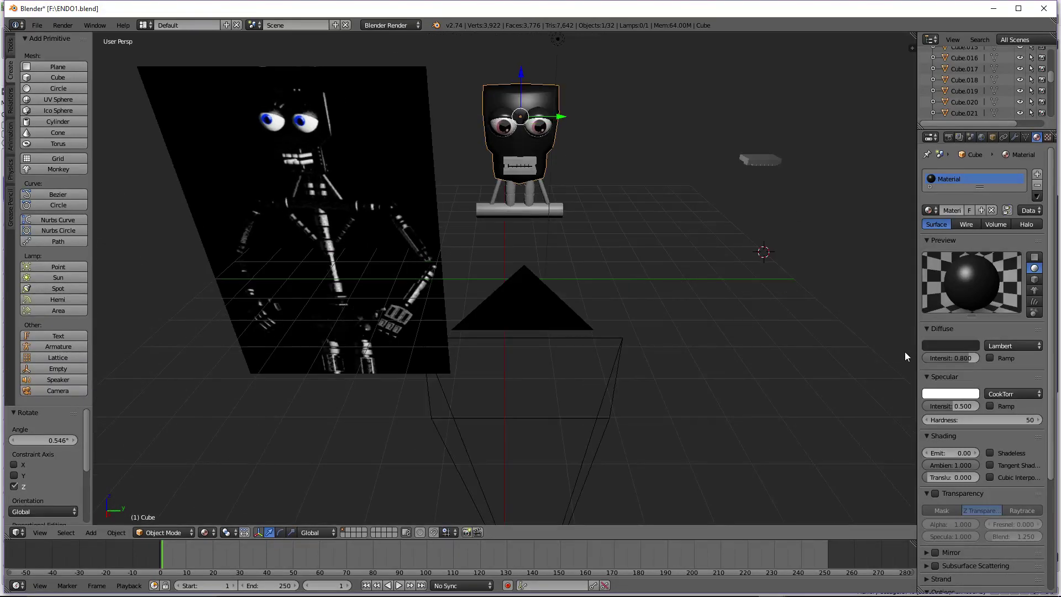
Try the WardIso specular shader on the head's material and preview it in rendered shading through the camera view
click(1018, 391)
click(981, 330)
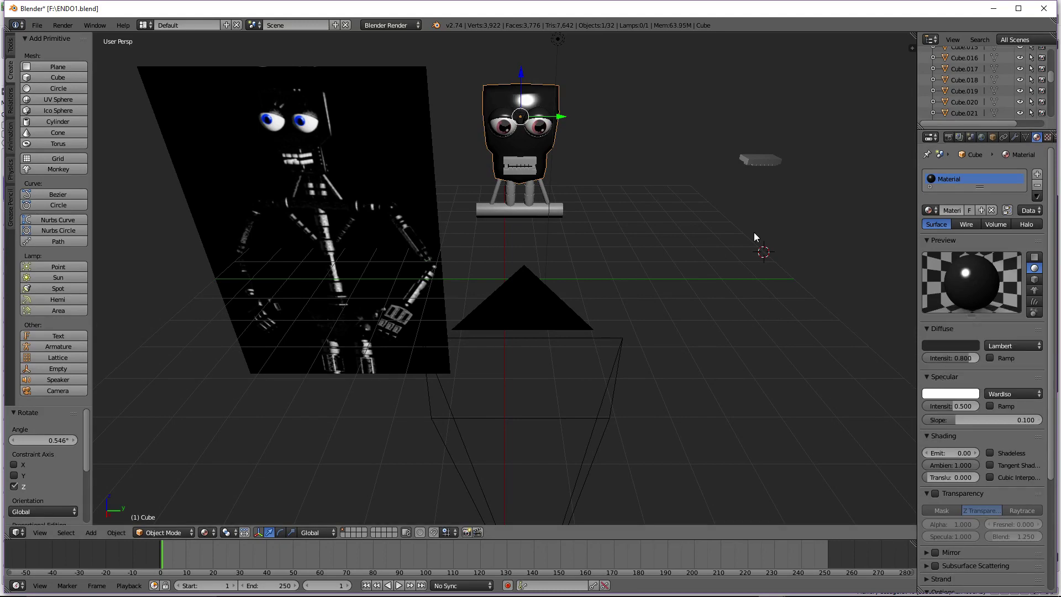
key(KP_3)
key(KP_0)
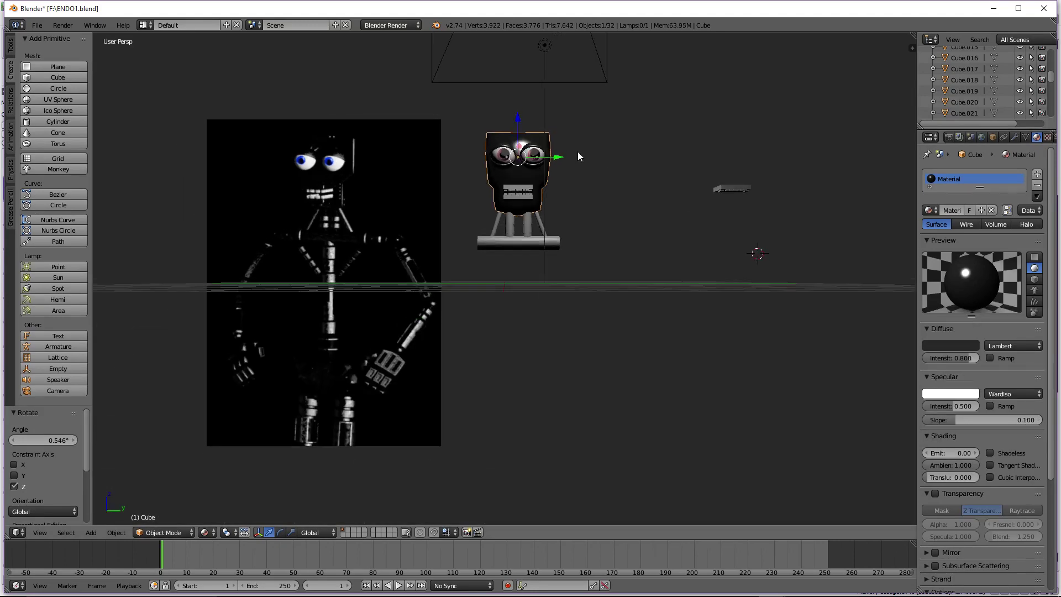
click(204, 531)
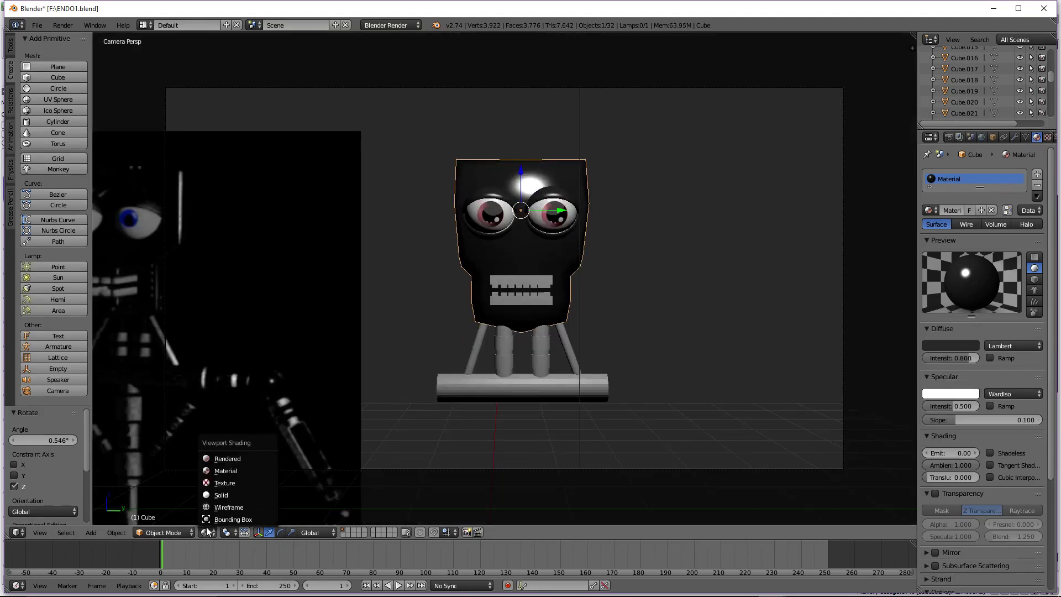
click(233, 456)
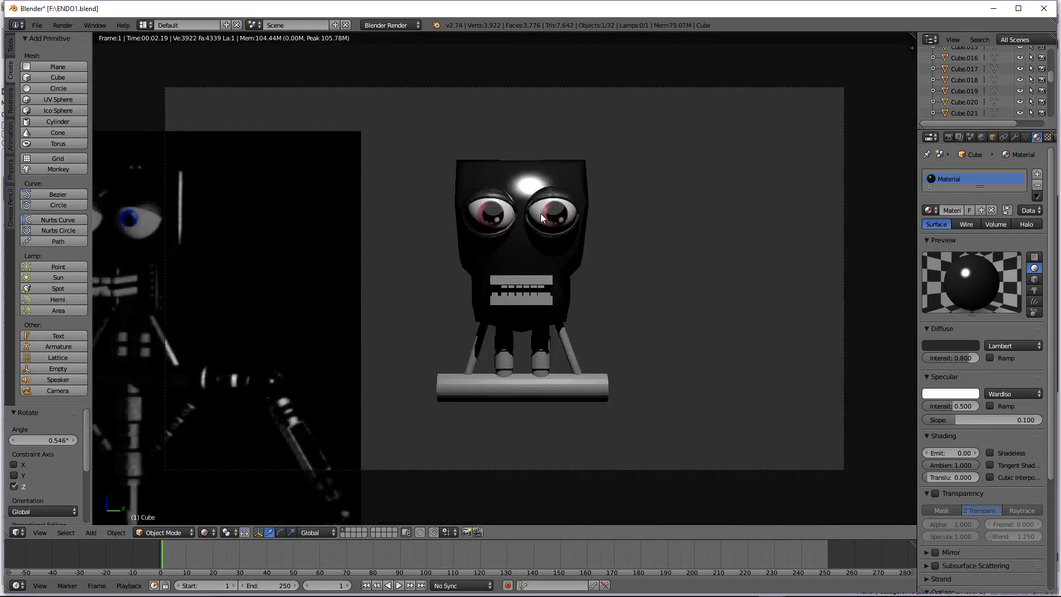
click(204, 531)
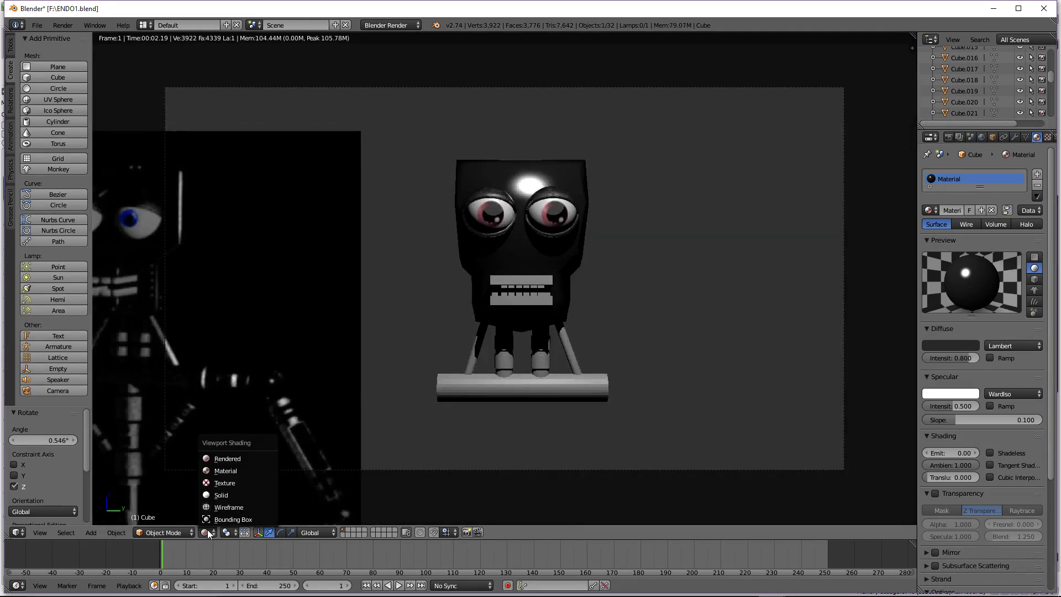
click(232, 462)
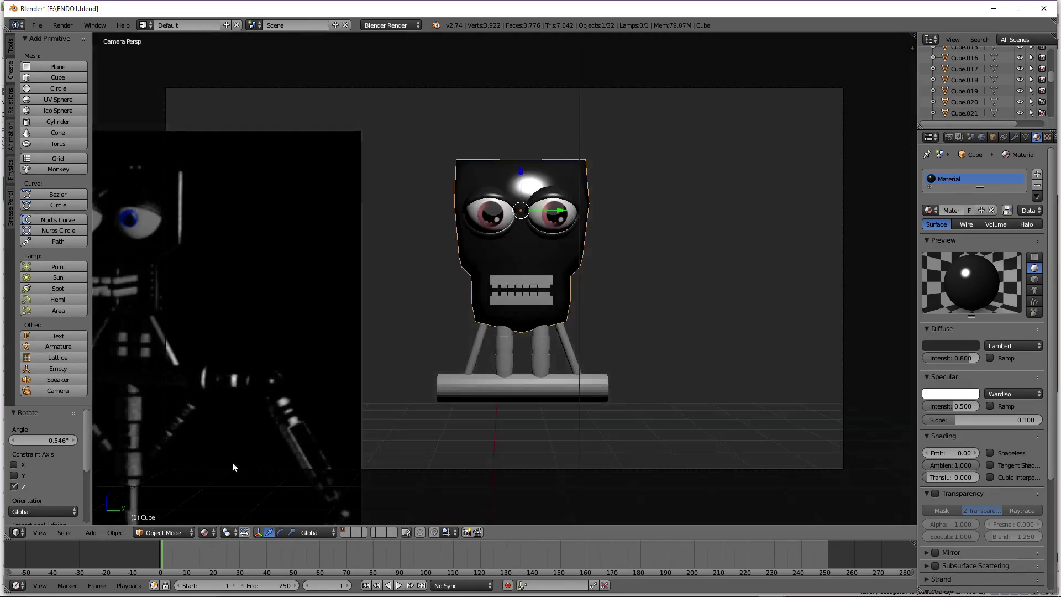
Try the Toon and Blinn specular shader models on the head's material
click(998, 393)
click(986, 343)
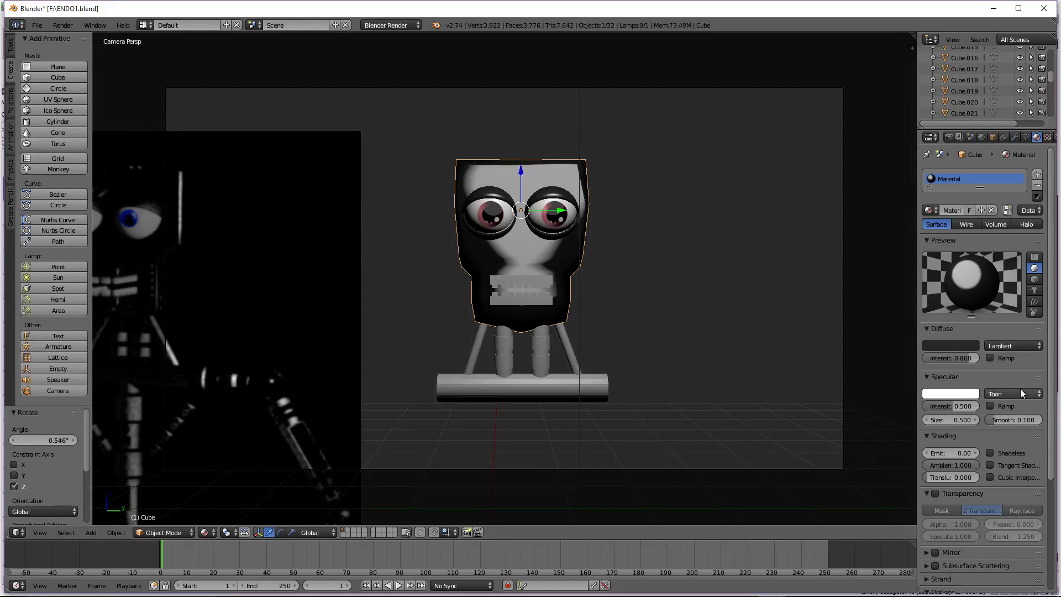
click(1021, 394)
click(996, 358)
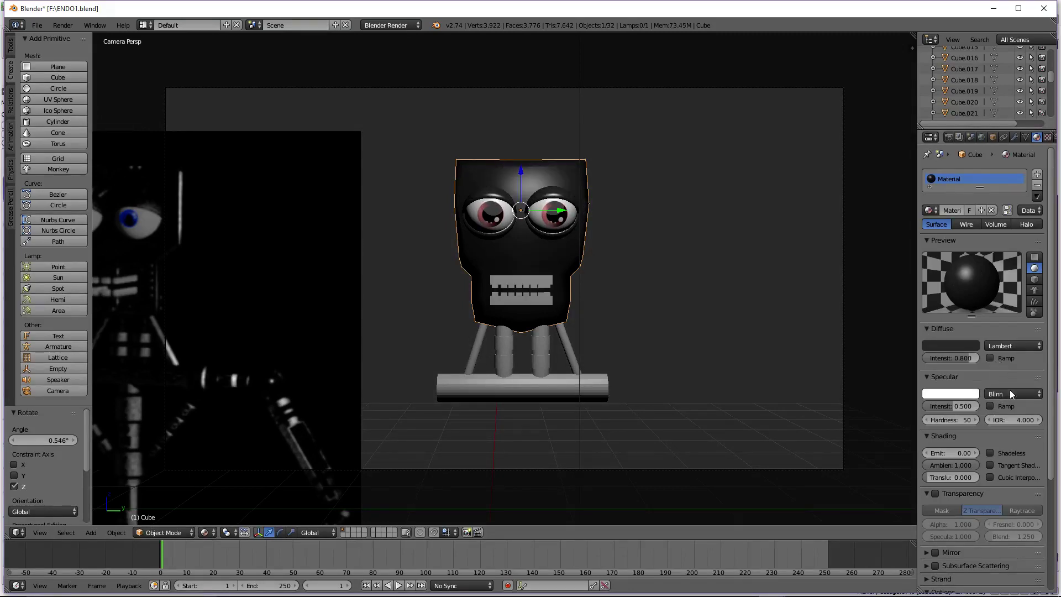
Set the head material's specular shader to Phong with a specular intensity of 1.000
click(1009, 391)
click(1001, 367)
click(1004, 393)
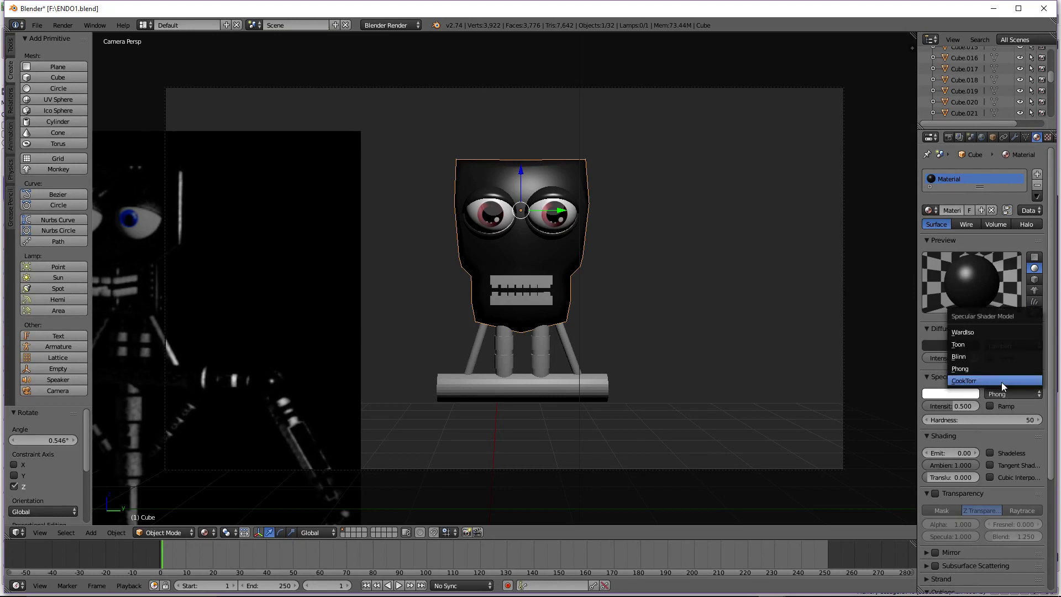
click(1003, 394)
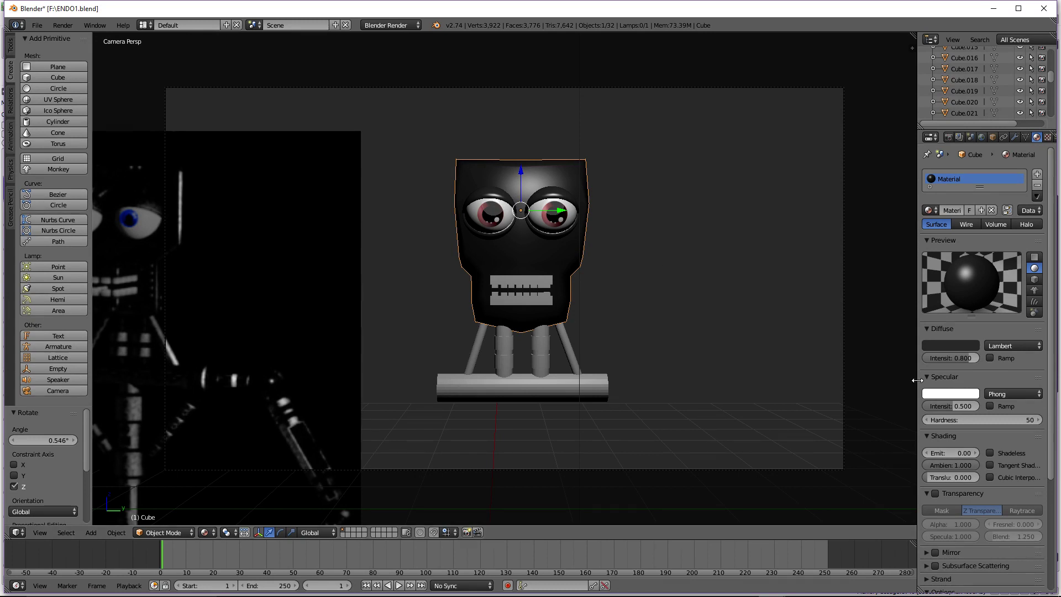
drag(950, 406, 979, 406)
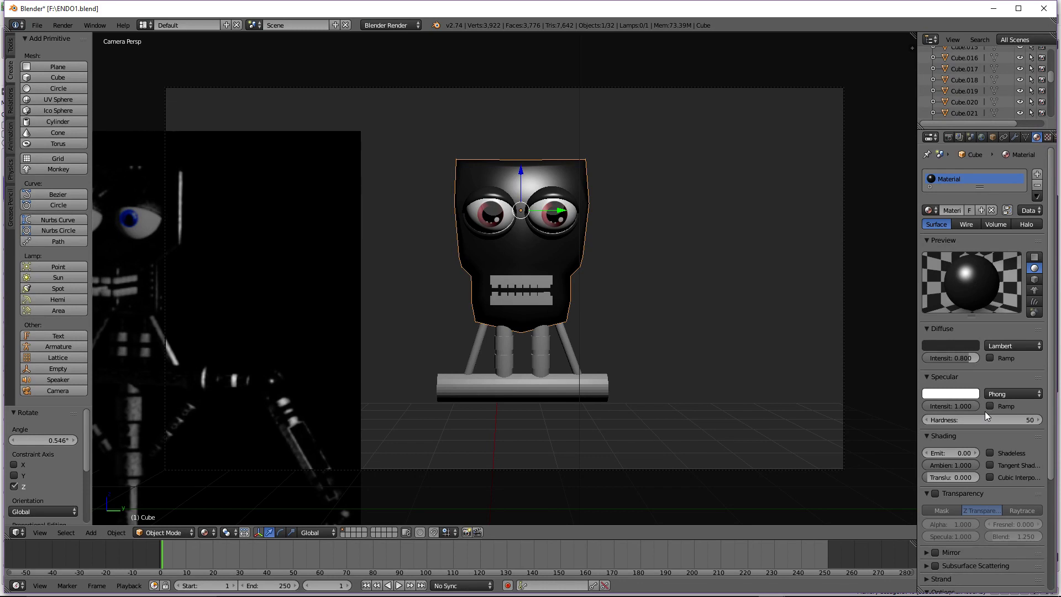
Add a texture named "bump map" to the head's material and set its type to Clouds
click(1048, 137)
scroll(1000, 168, up, 2)
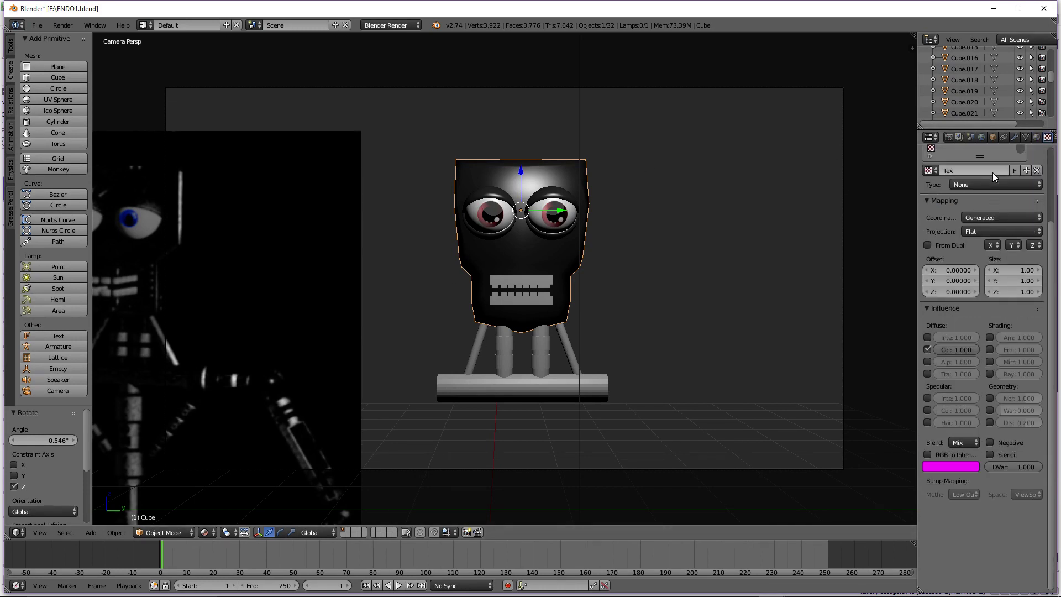
click(987, 184)
scroll(570, 237, up, 4)
scroll(555, 188, down, 2)
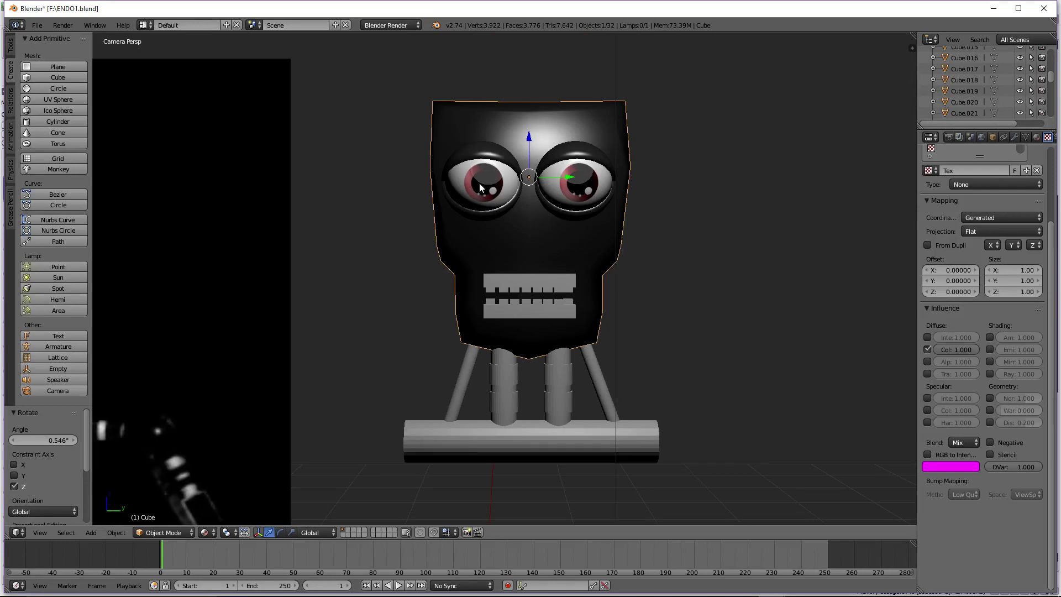
scroll(993, 174, up, 2)
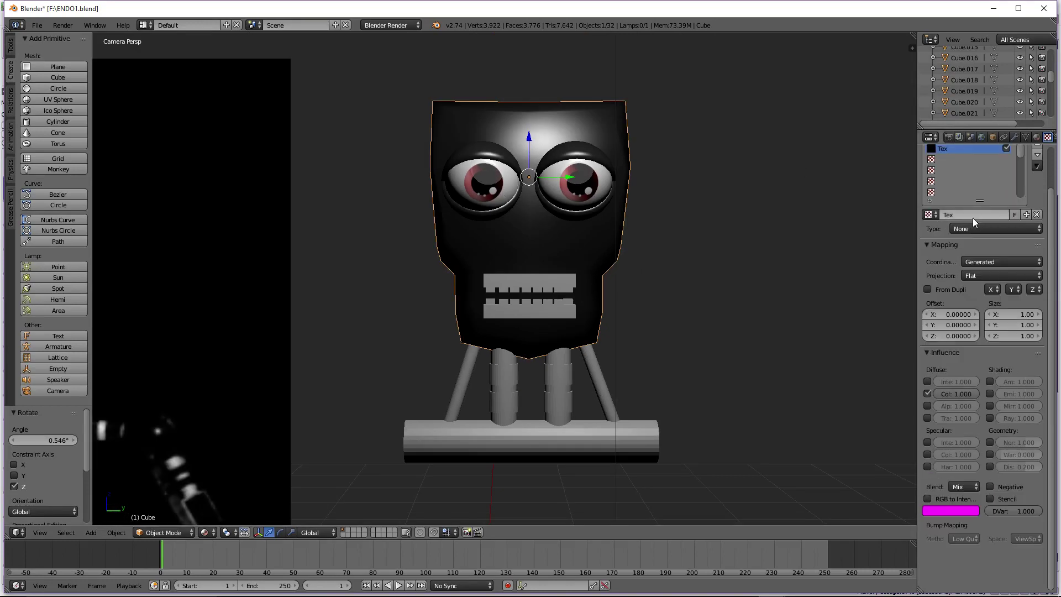
text(bump map)
key(Return)
click(971, 227)
click(976, 271)
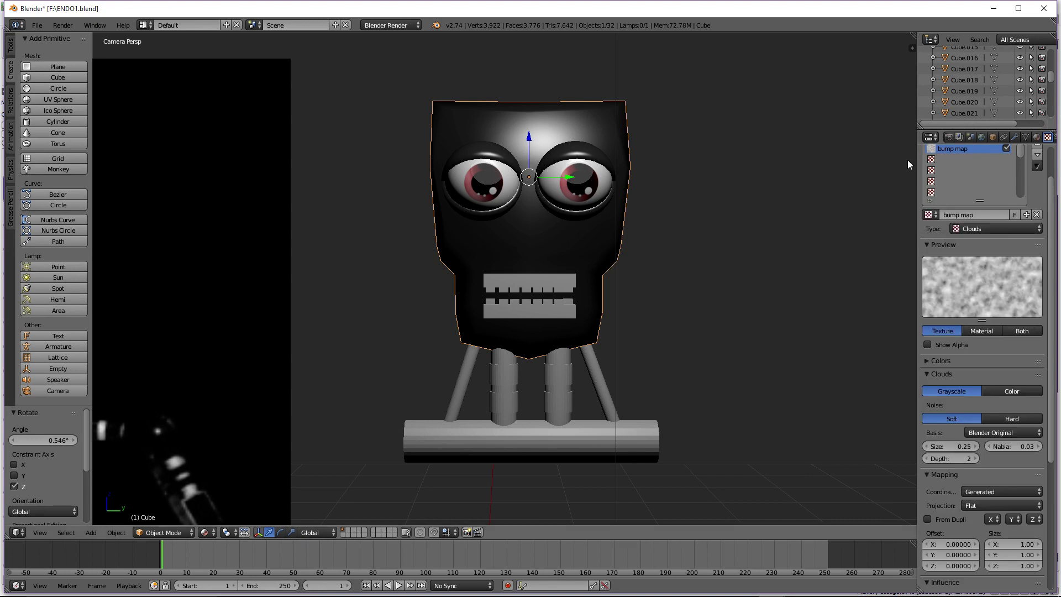
Switch the viewport to rendered shading and review the head's material settings
click(1036, 137)
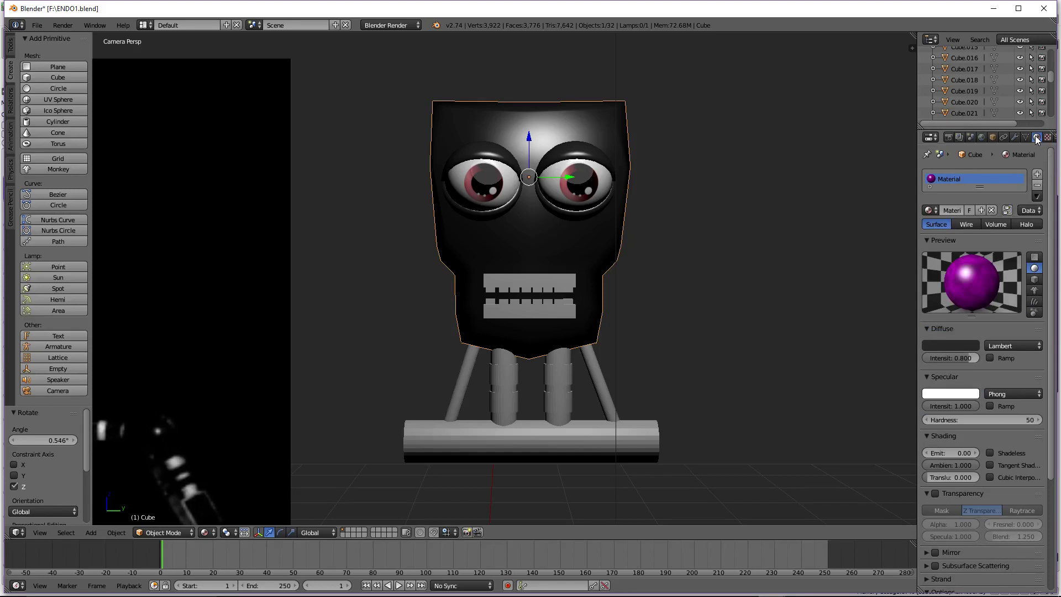
click(205, 532)
click(221, 463)
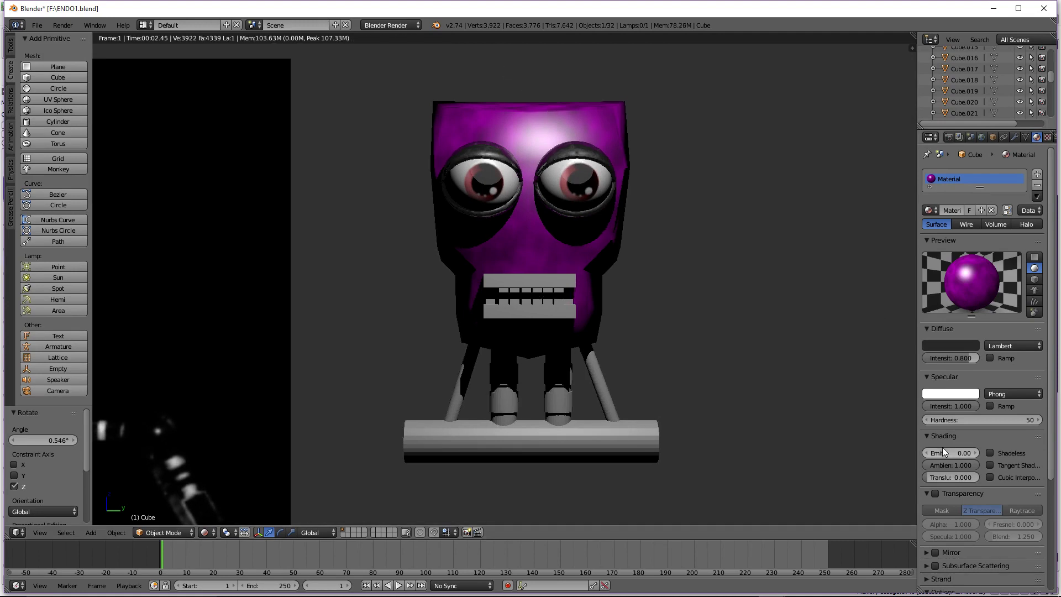
scroll(953, 563, down, 7)
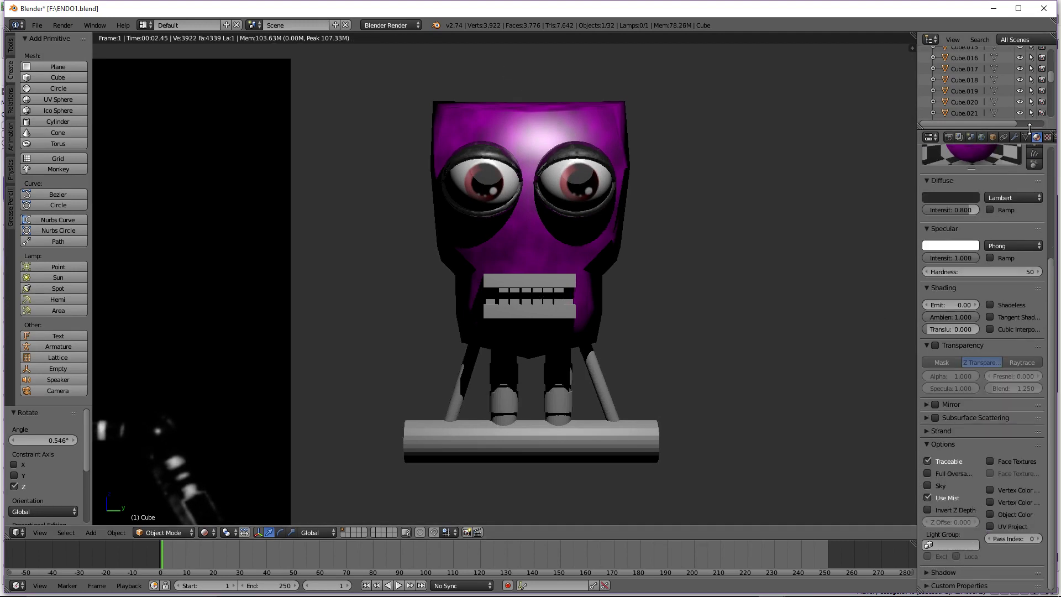
Set the blend mode of the bump map texture to Multiply
click(1047, 137)
scroll(967, 504, down, 3)
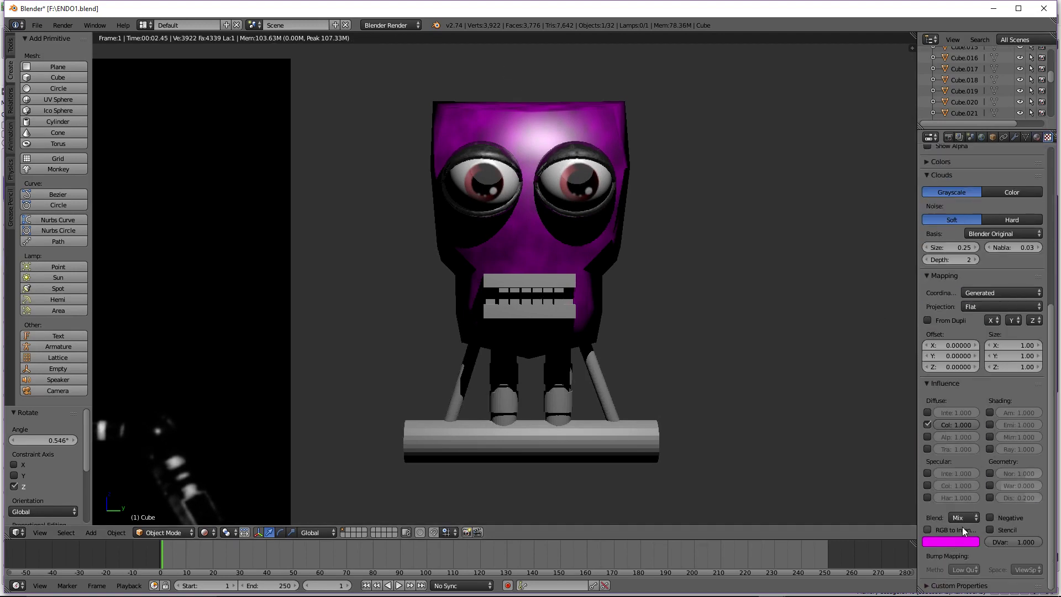
click(967, 514)
click(973, 463)
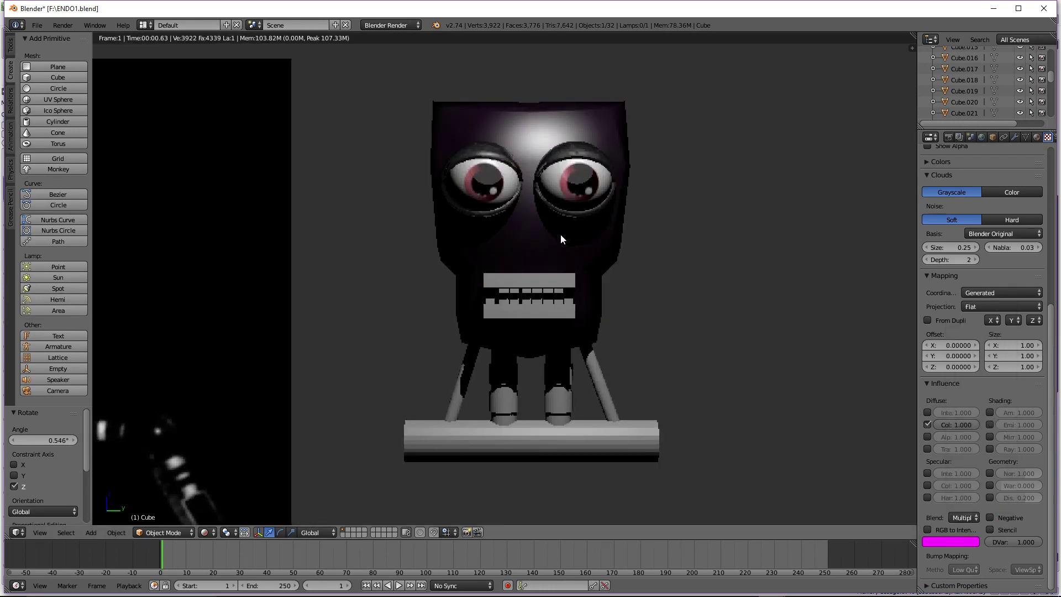
Change the bump map's diffuse influence from Color to Intensity and make its texture color white
click(927, 424)
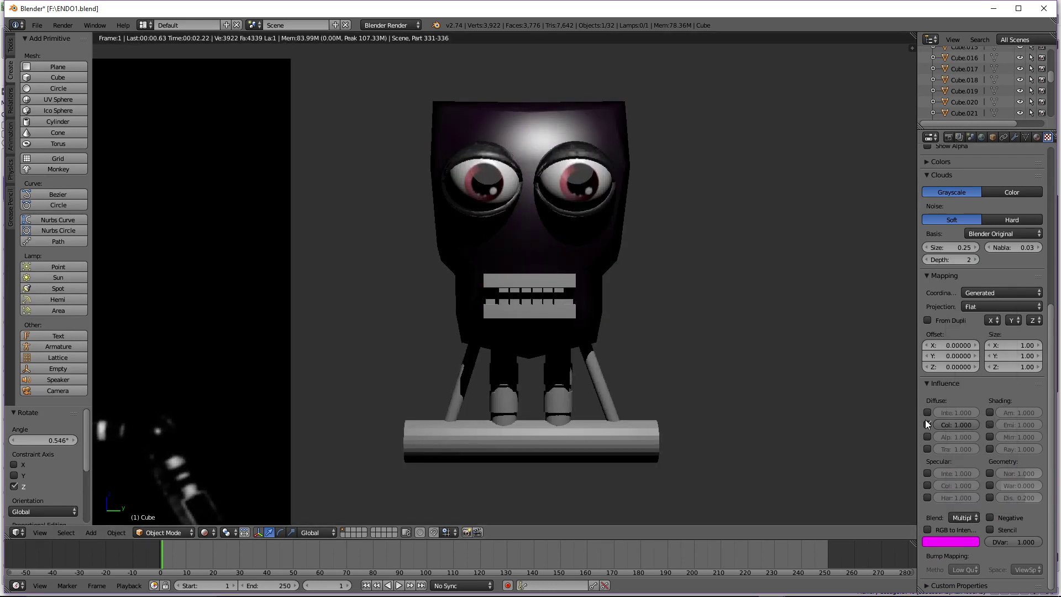
click(950, 541)
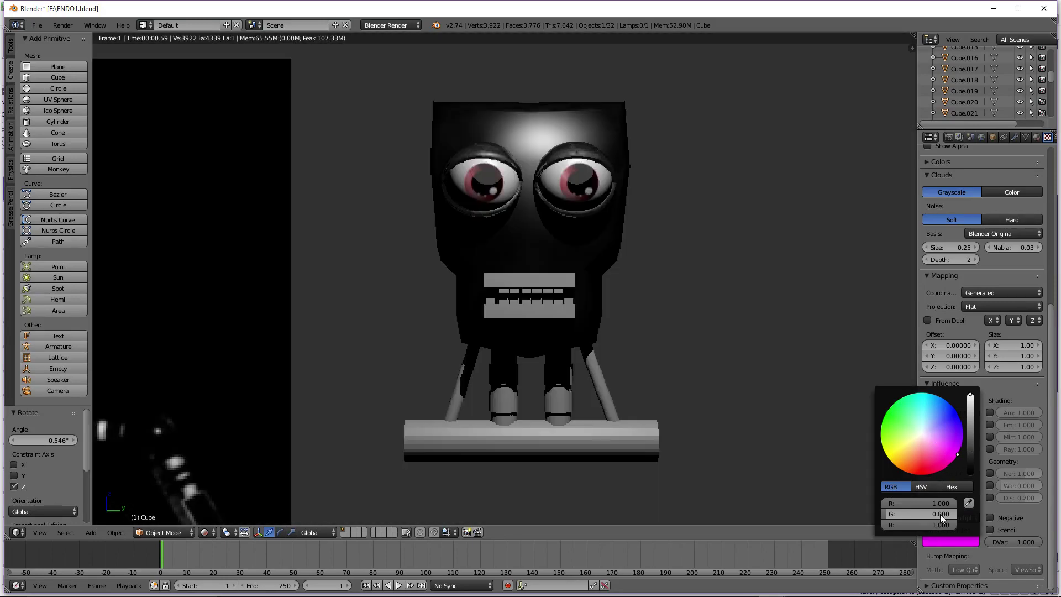
drag(939, 514, 1016, 514)
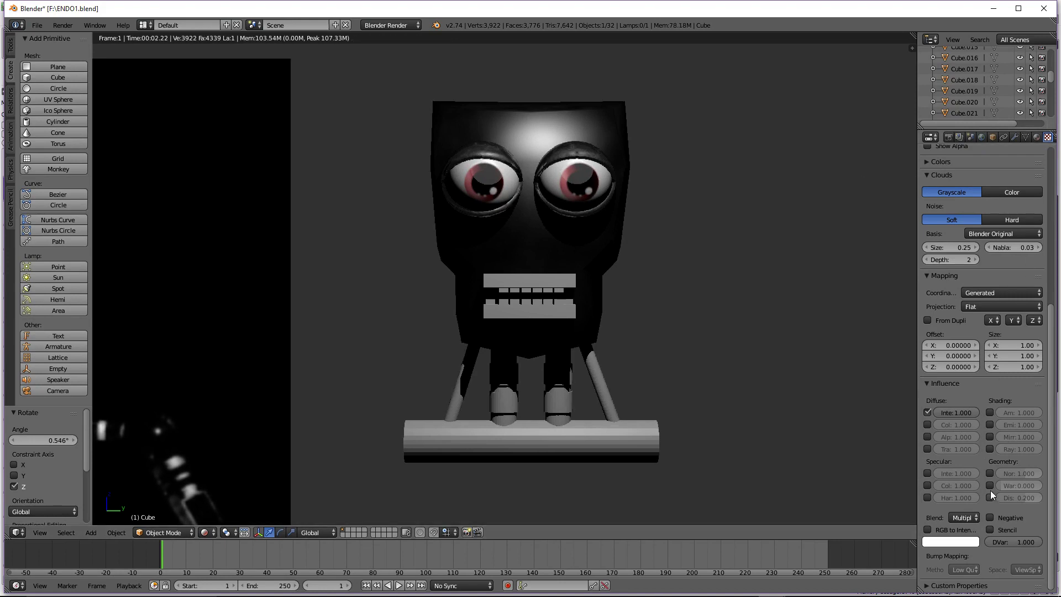
Enable the bump map's Normal geometry influence and set it to 0.200
click(989, 473)
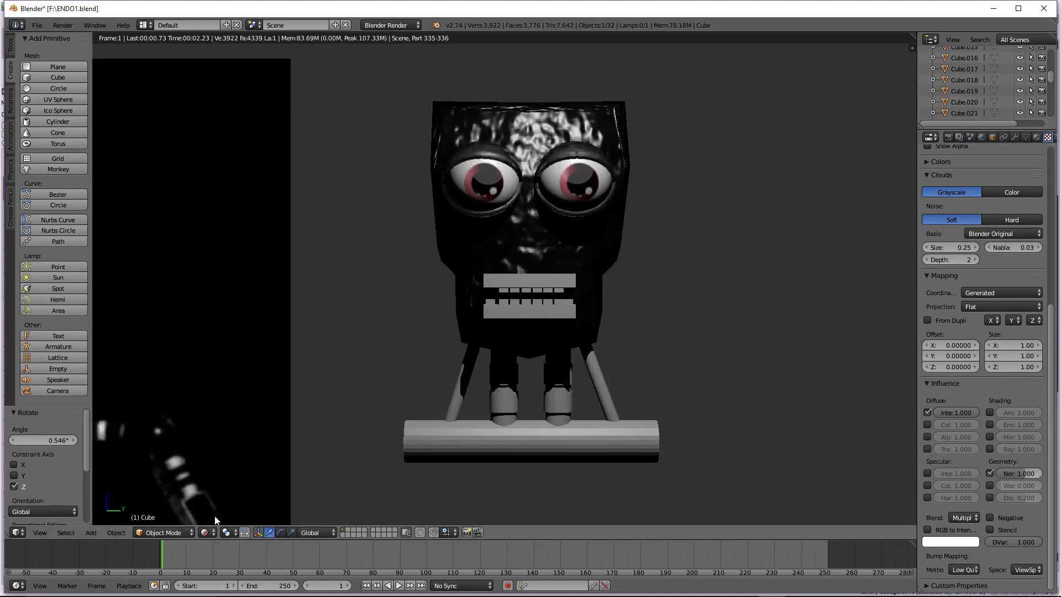
click(1026, 473)
key(BackSpace)
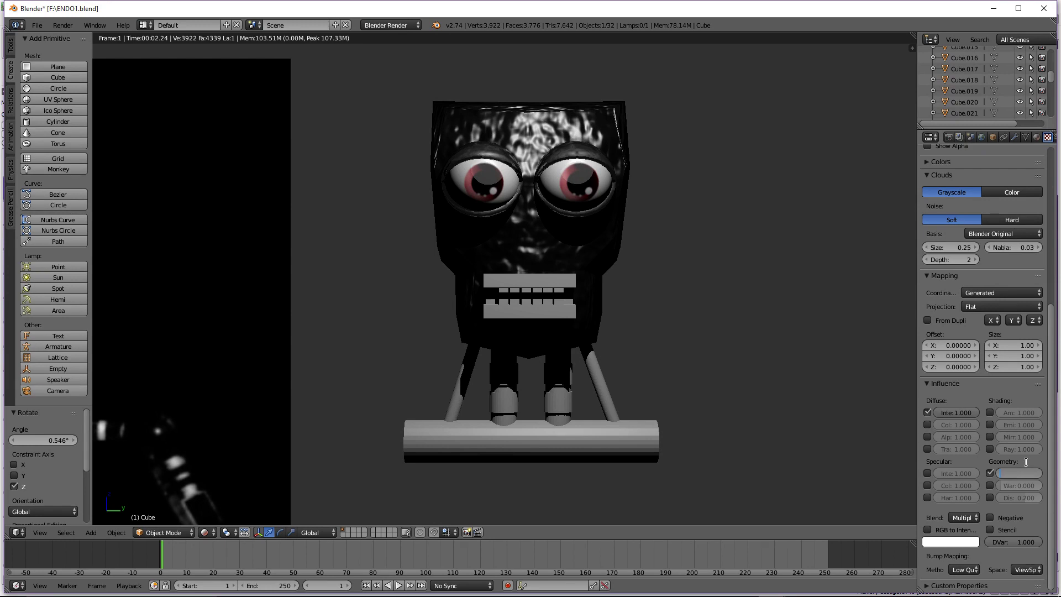
key(Return)
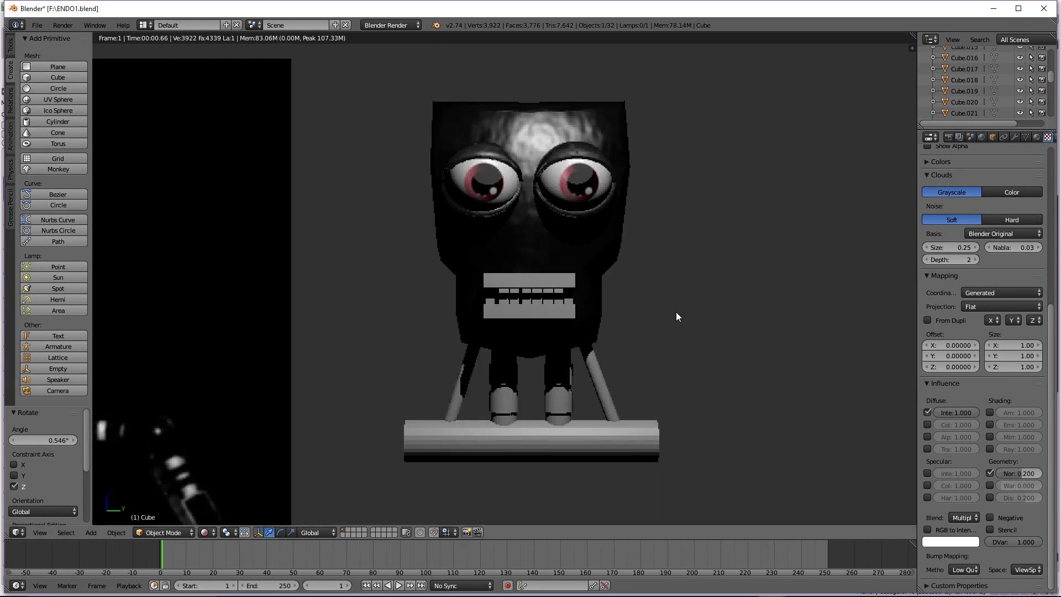
Set the Clouds texture's noise to Hard and its noise basis to Voronoi F1
click(1001, 219)
click(999, 234)
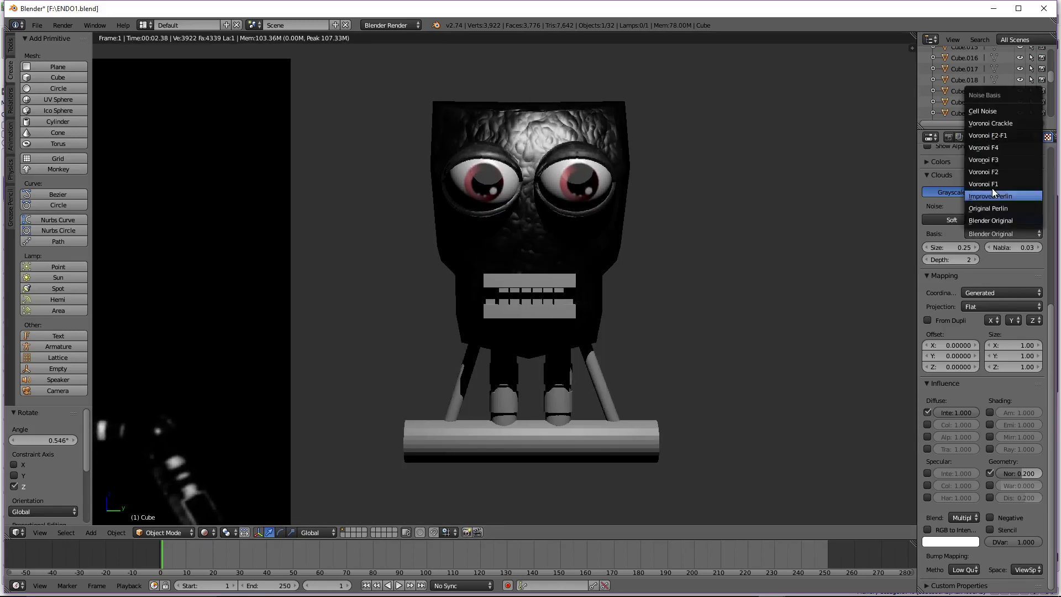
click(992, 187)
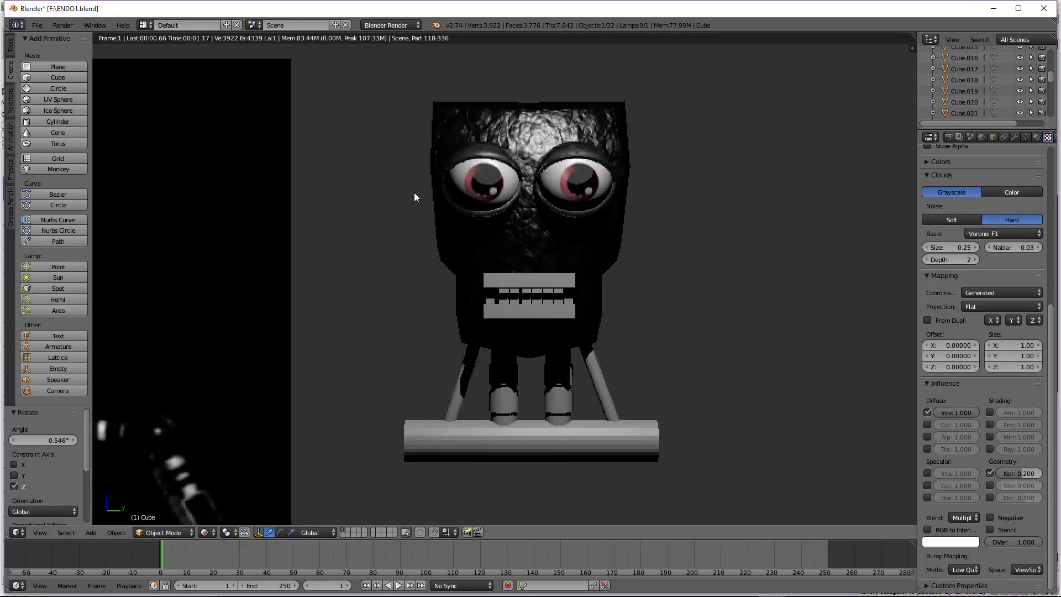
Map the bump texture with Global coordinates and Cube projection
click(983, 292)
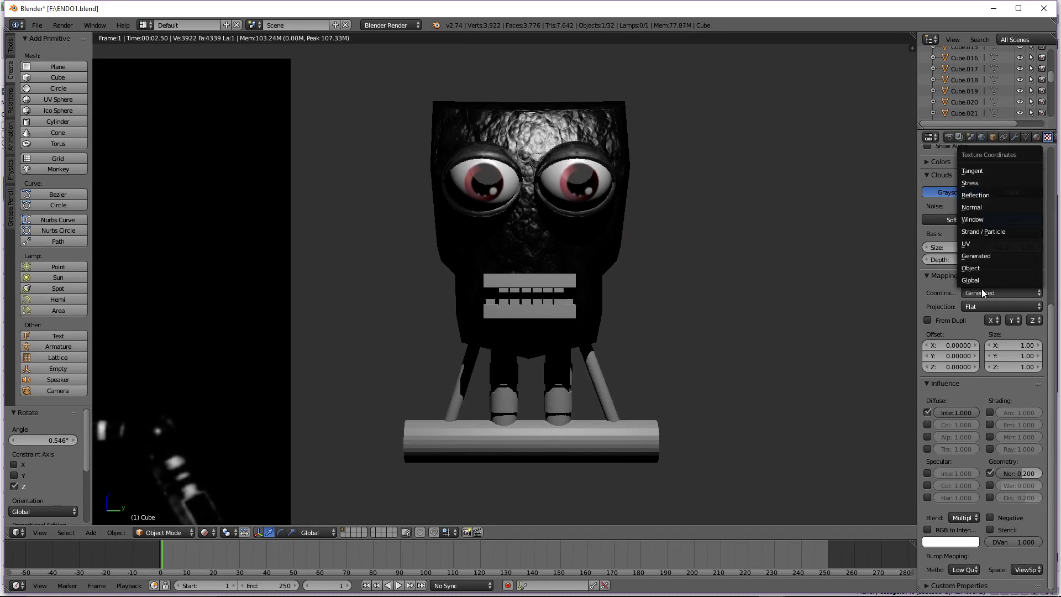
click(985, 278)
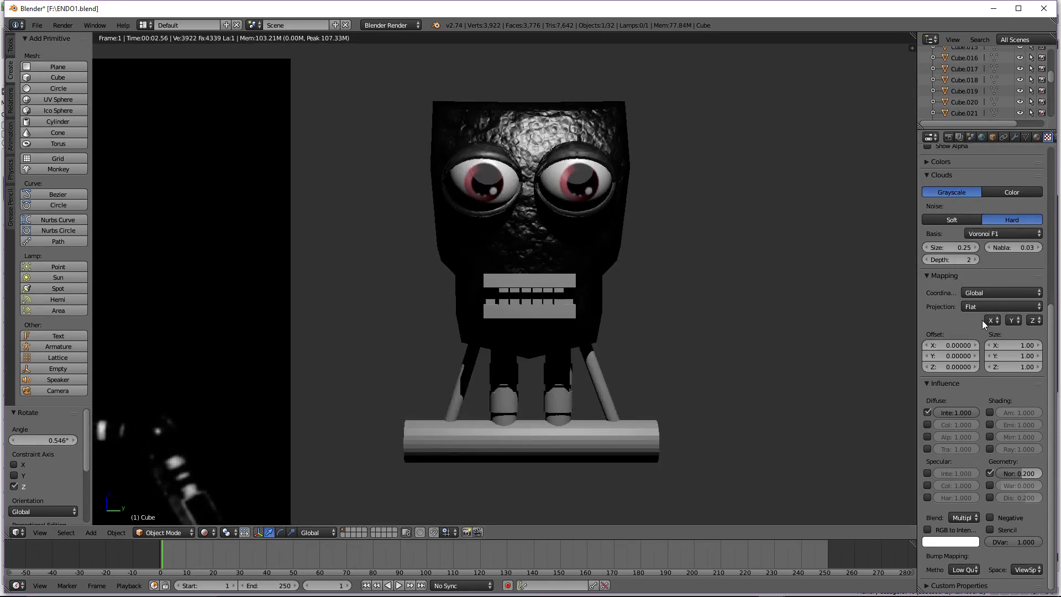
click(989, 307)
click(987, 282)
Reduce the bump map's Normal influence to 0.1
key(BackSpace)
key(BackSpace)
key(BackSpace)
text(0.1)
key(Return)
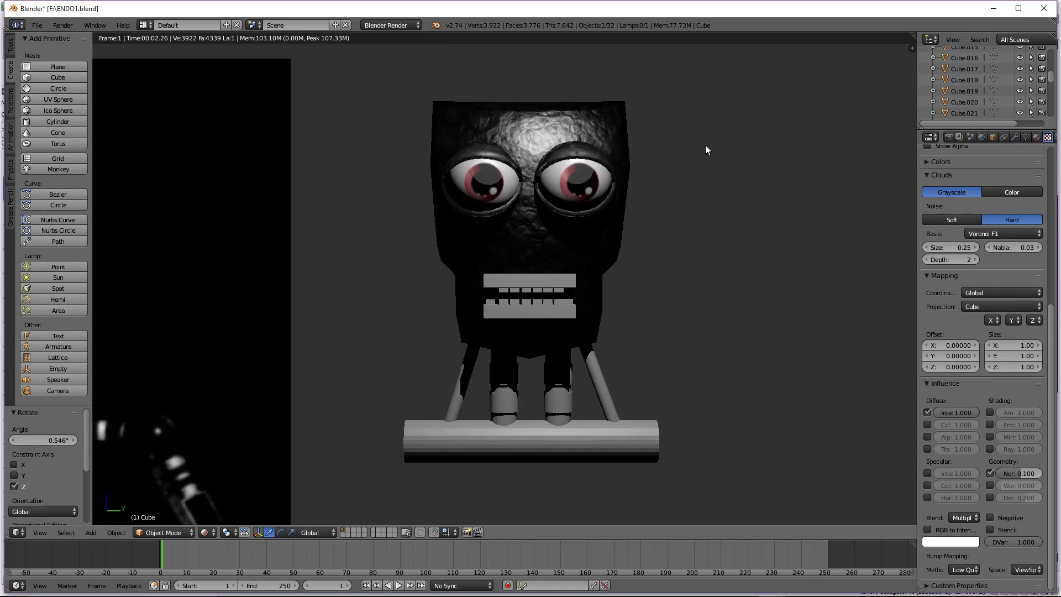
Lower the head material's specular intensity to 0.2 and check the rendered head from near and far
click(1036, 138)
scroll(999, 196, up, 5)
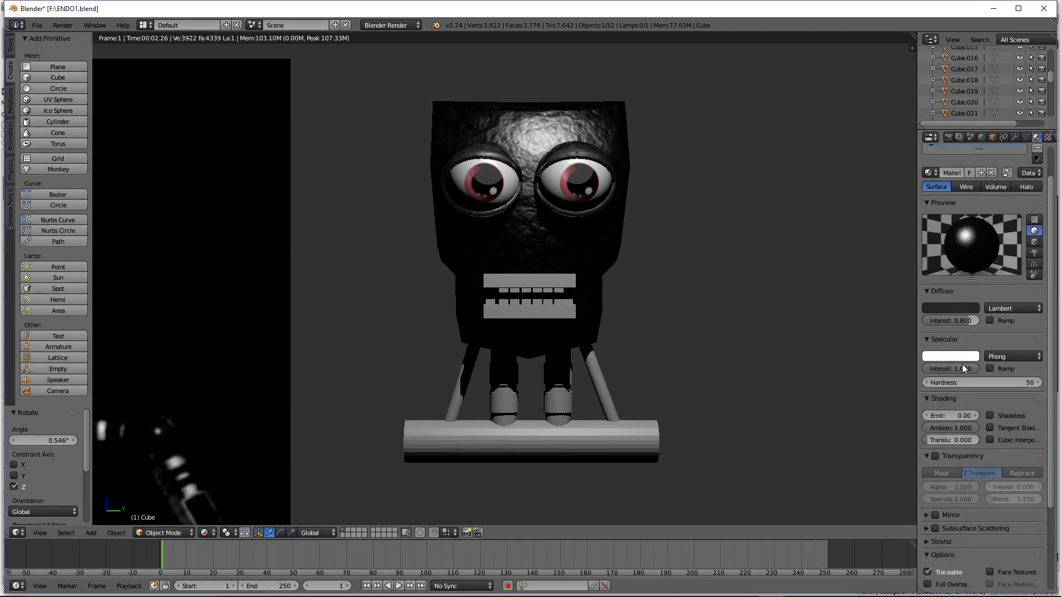
click(978, 368)
key(BackSpace)
text(0.2)
key(Return)
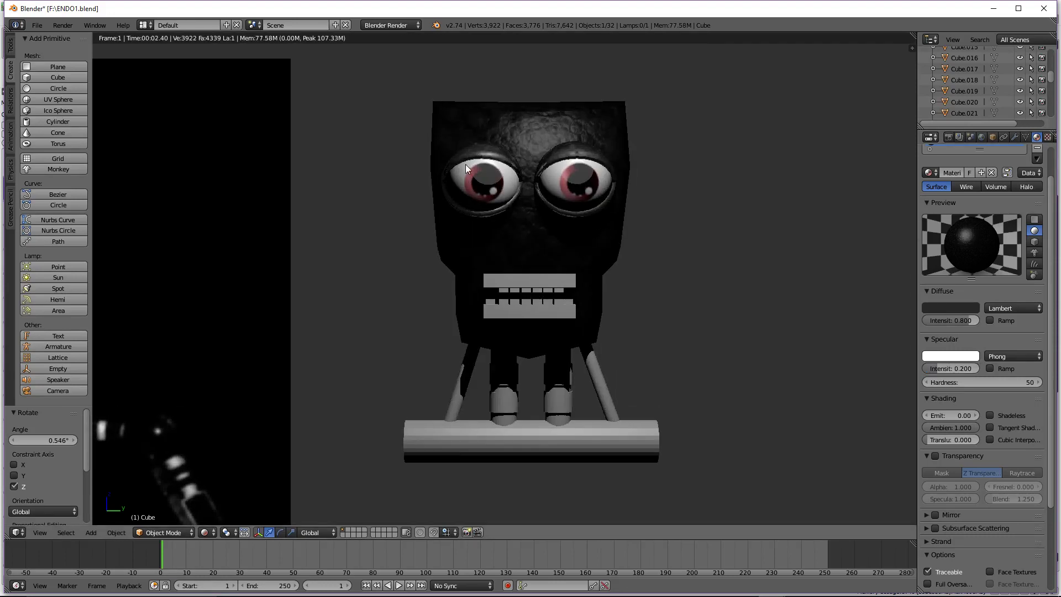
scroll(227, 338, down, 3)
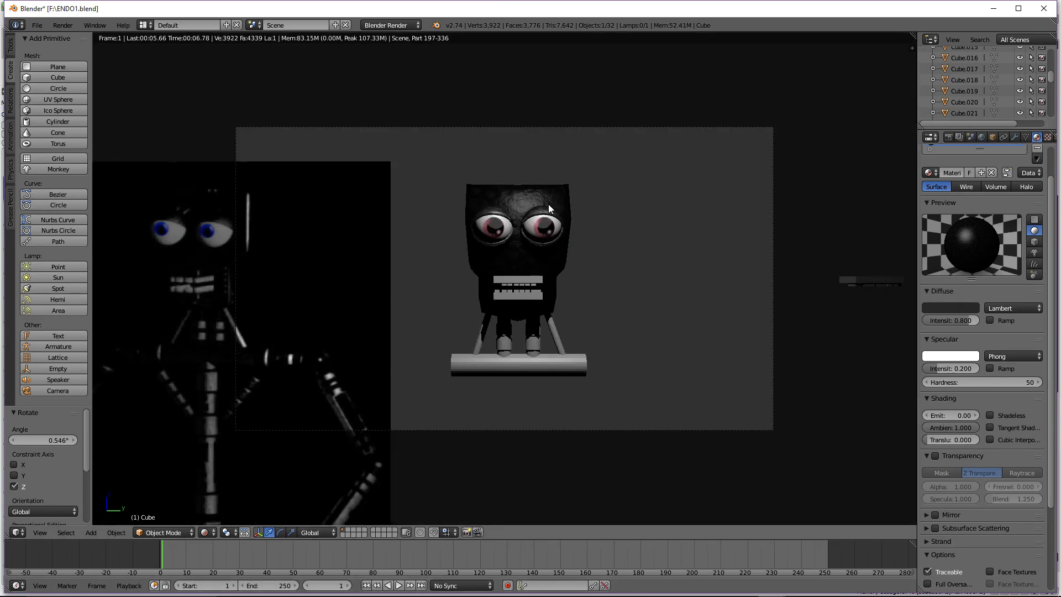
scroll(535, 149, up, 4)
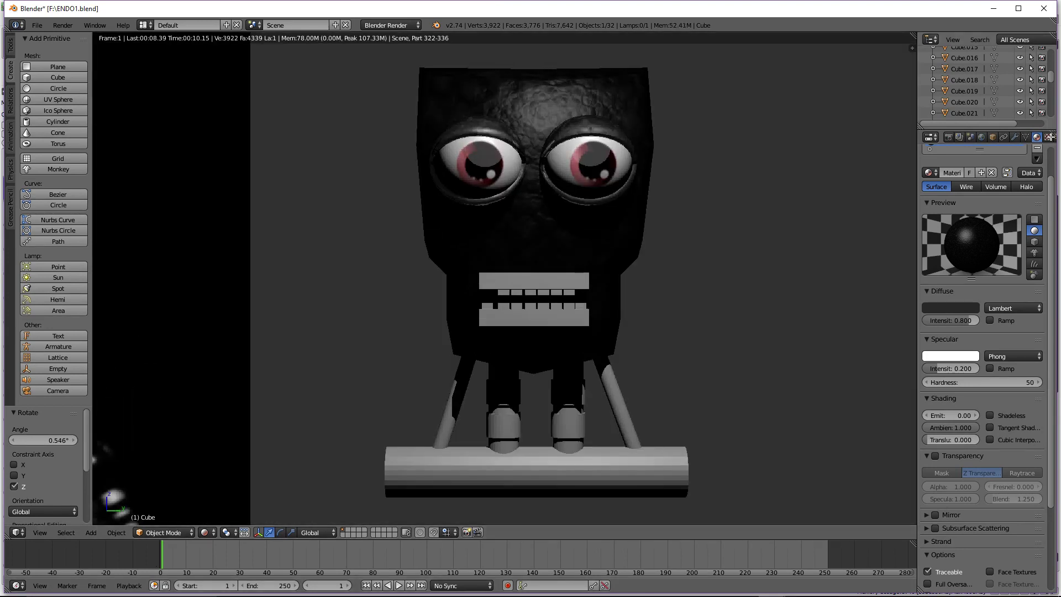
Try Soft noise on the Clouds bump texture and return it to Hard
click(1049, 137)
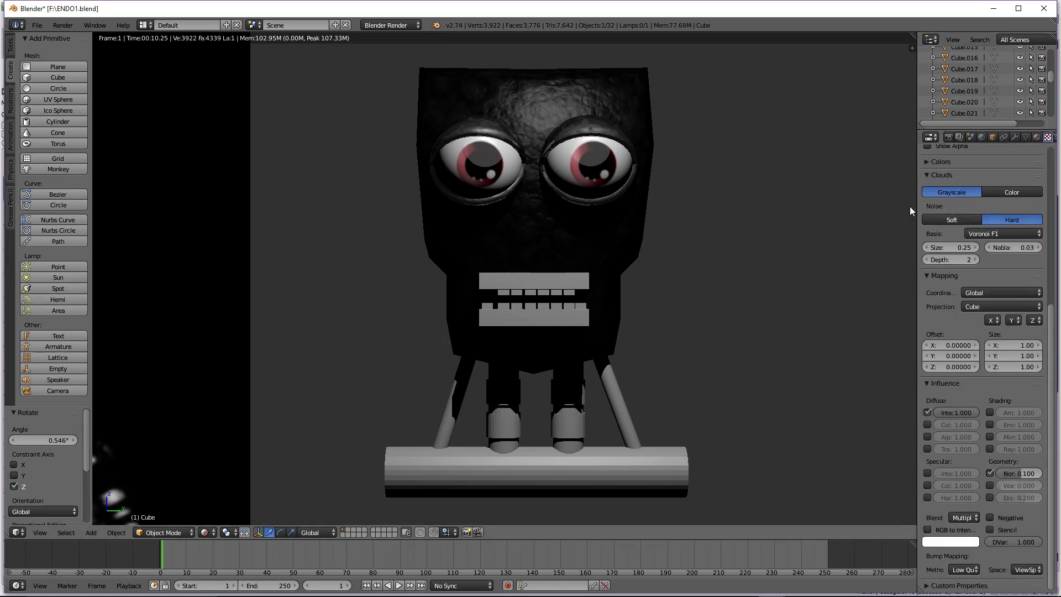
click(956, 217)
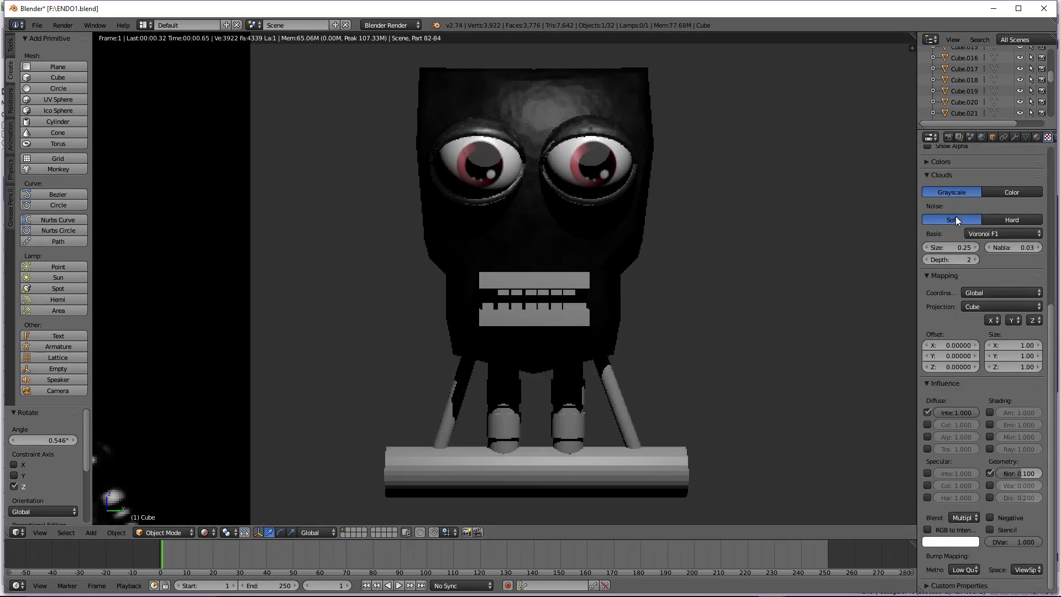
click(995, 218)
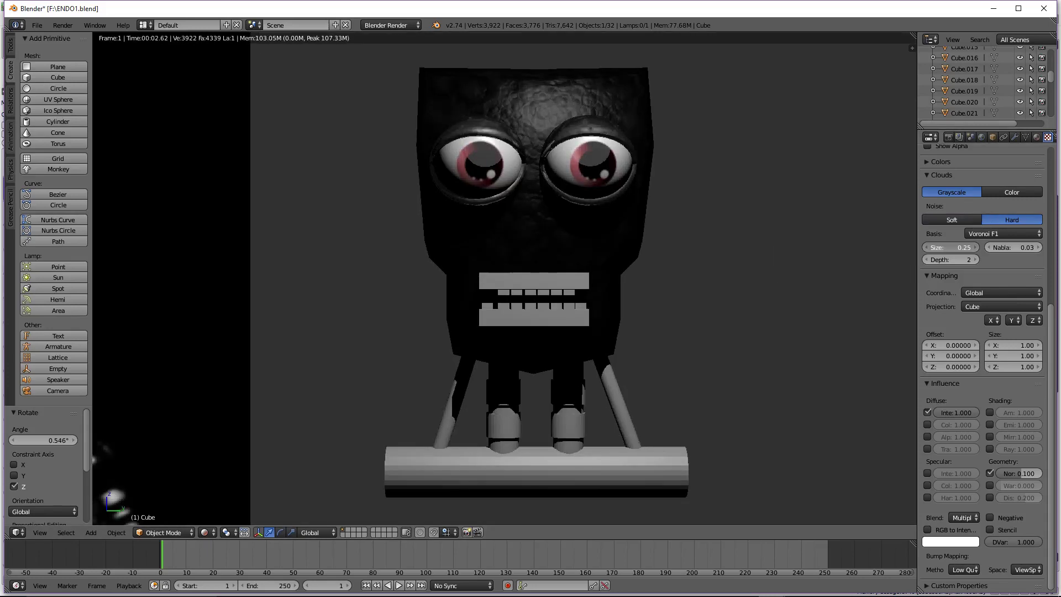
Try the Clouds texture's noise size at 0.05 and at 1.00
drag(964, 247, 940, 246)
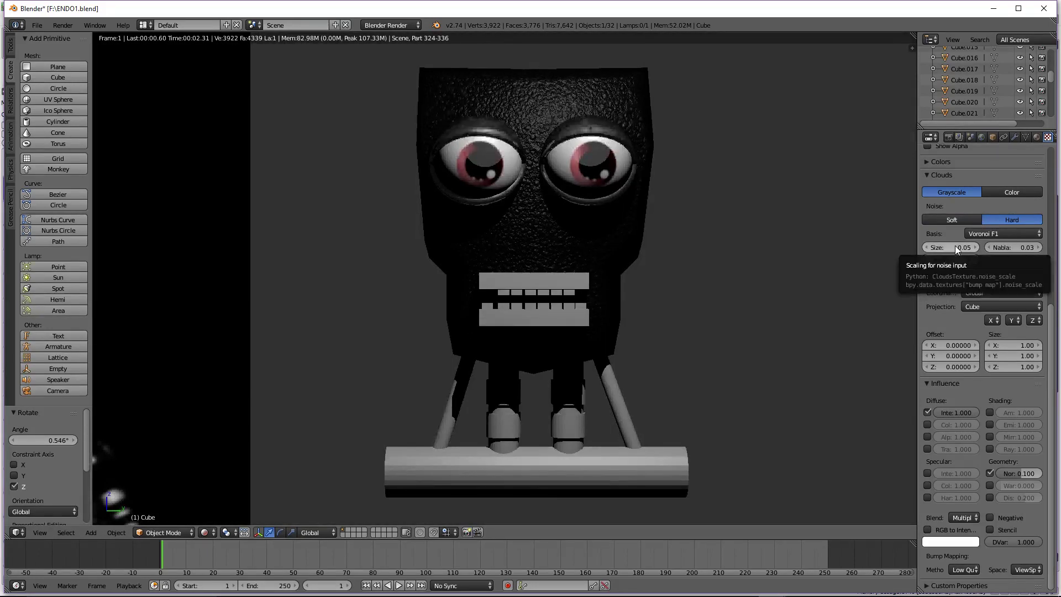
click(953, 248)
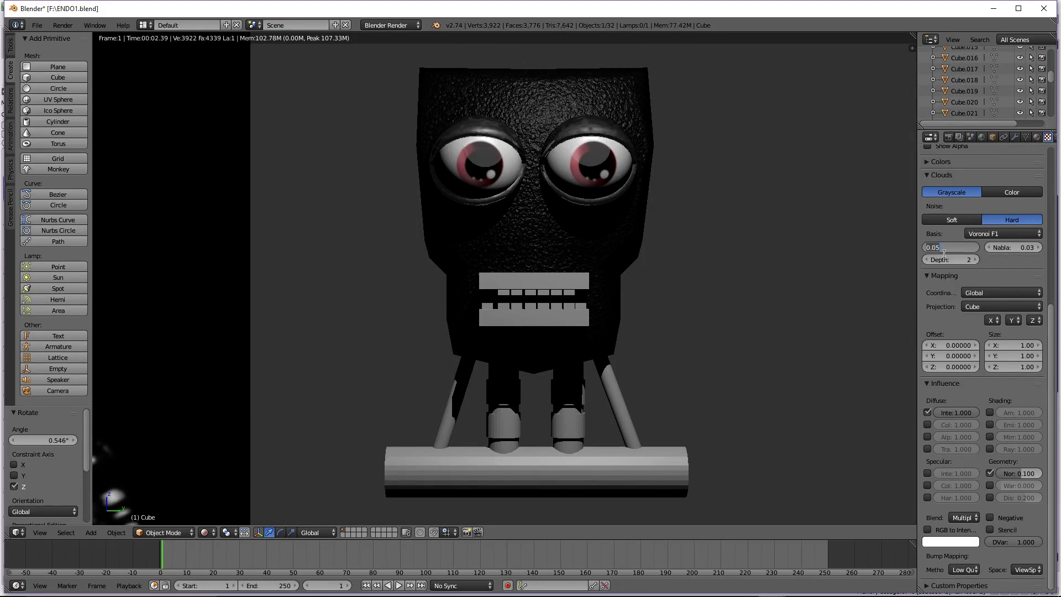
text(1)
key(Tab)
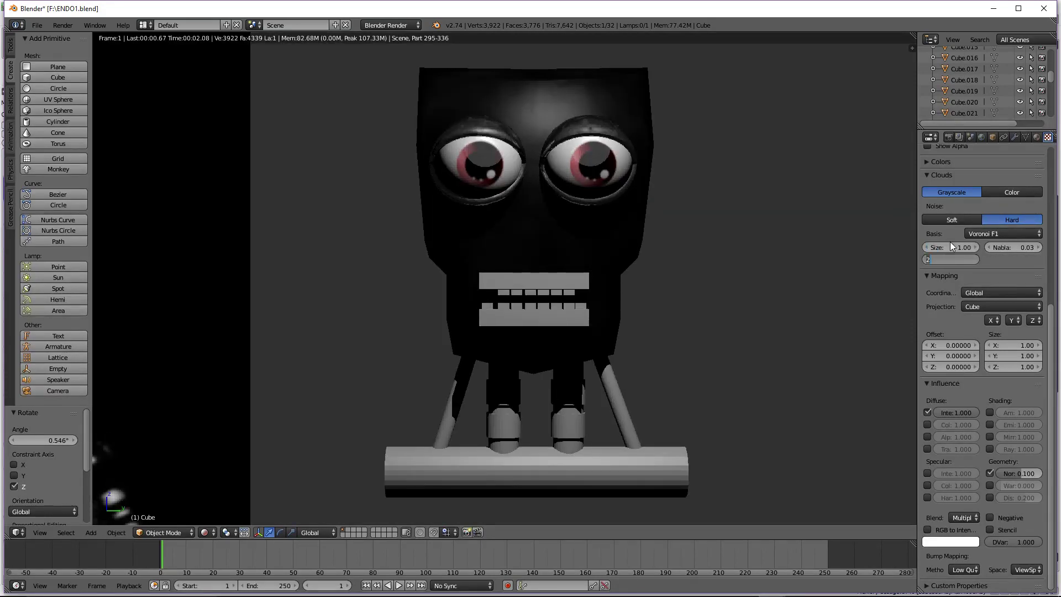
key(Return)
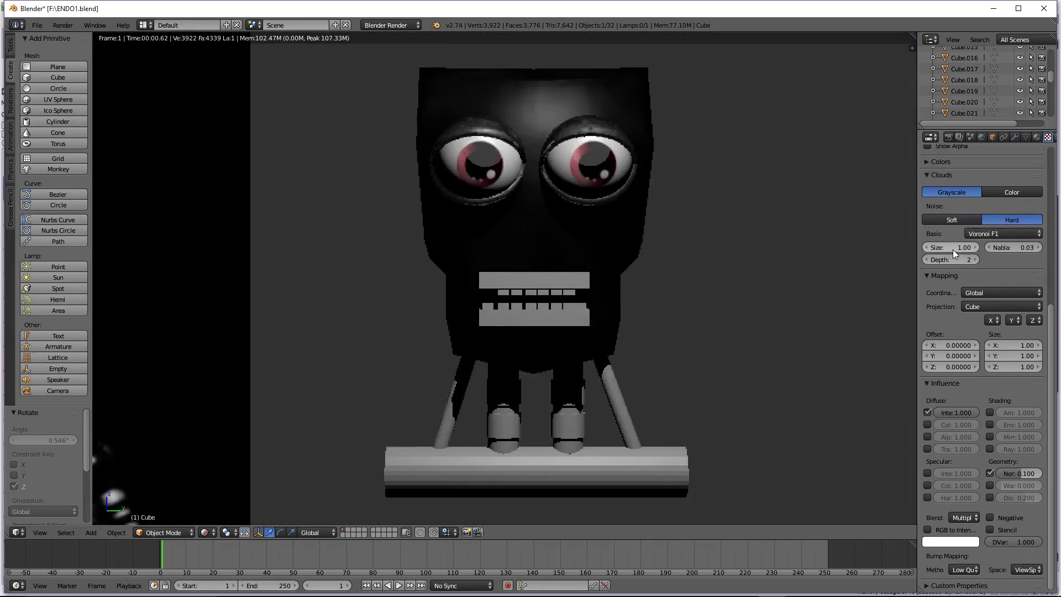
Set the Clouds texture's noise size to 0.5
click(952, 248)
key(BackSpace)
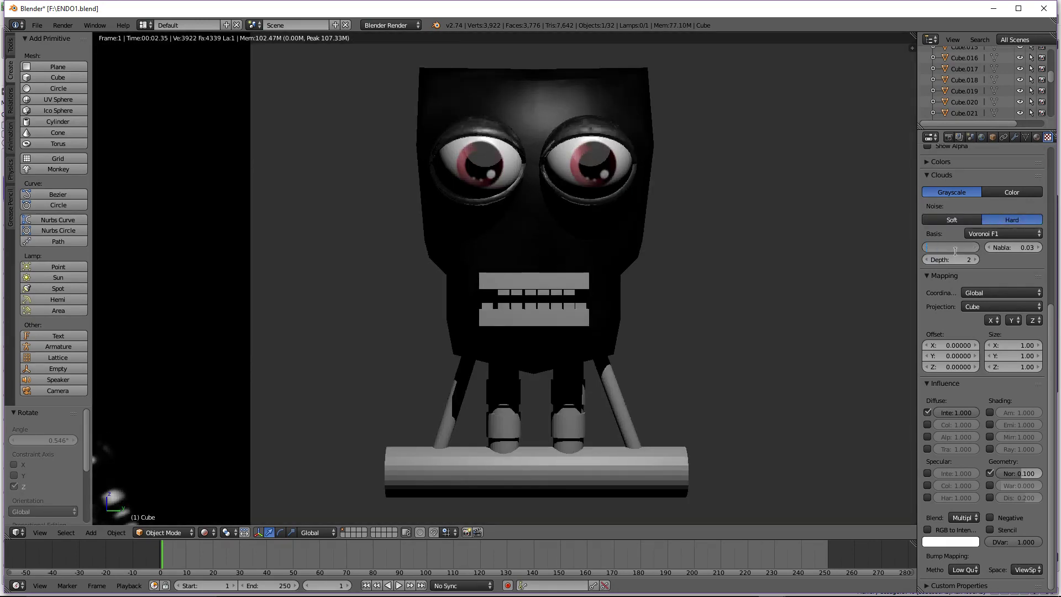
text(0.5)
key(Return)
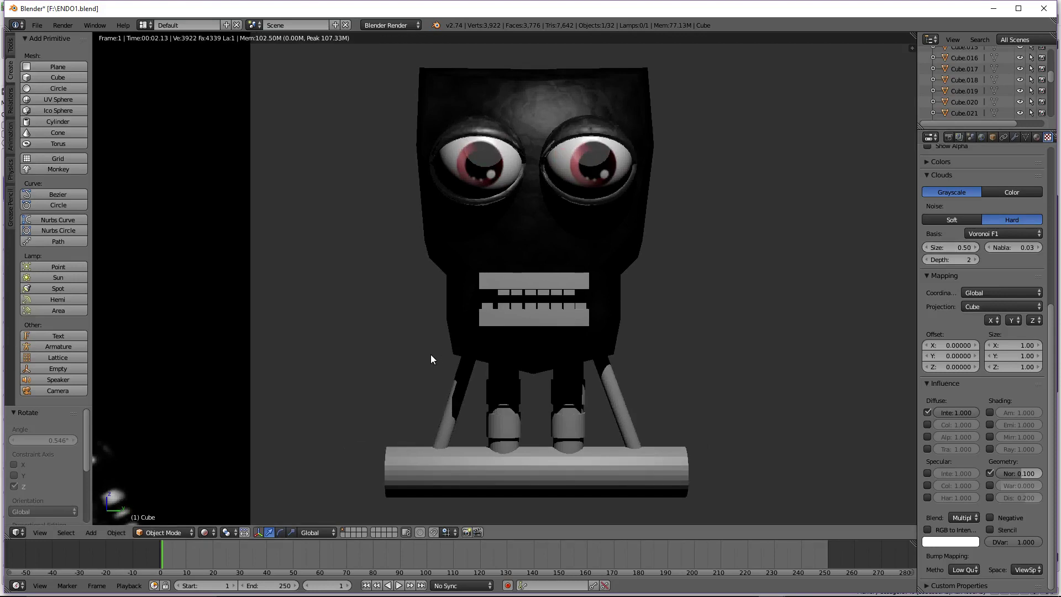
Raise the head material's specular intensity to 0.4
click(1036, 137)
click(948, 367)
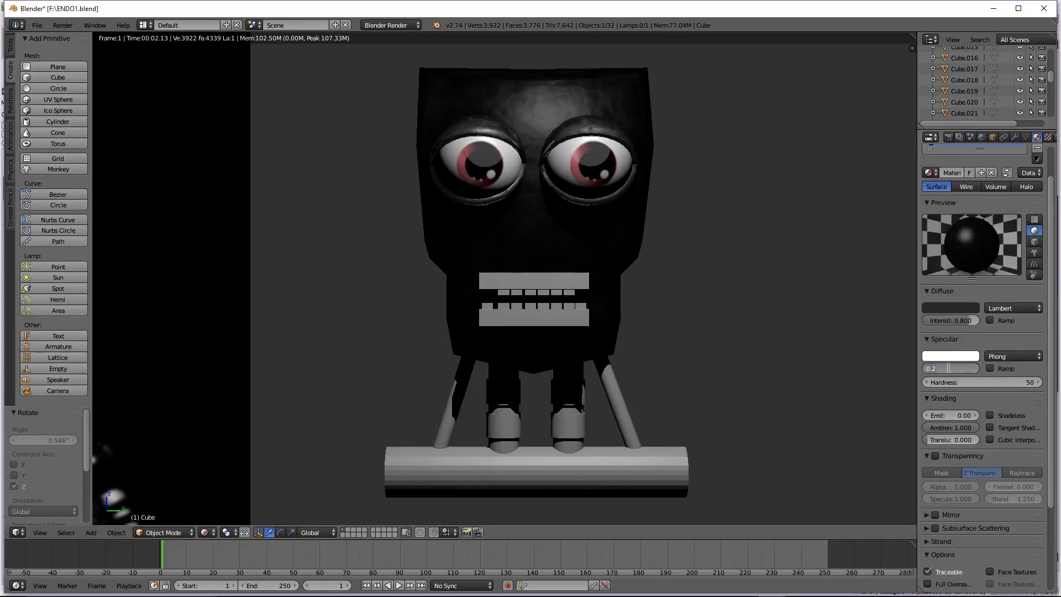
key(BackSpace)
text(0.4)
key(Return)
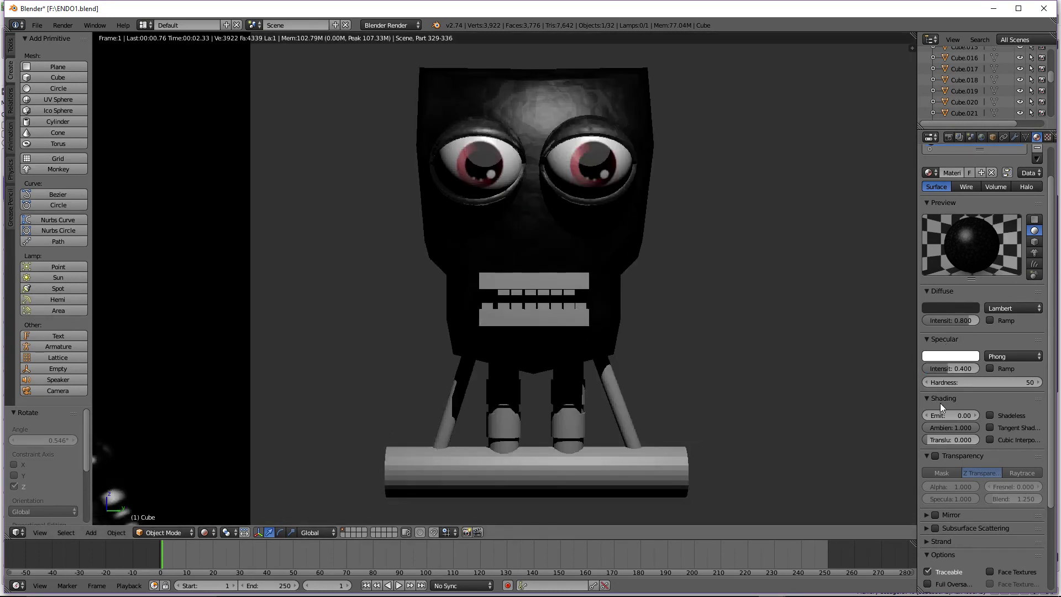
Reduce the head material's specular intensity to 0.3
click(950, 368)
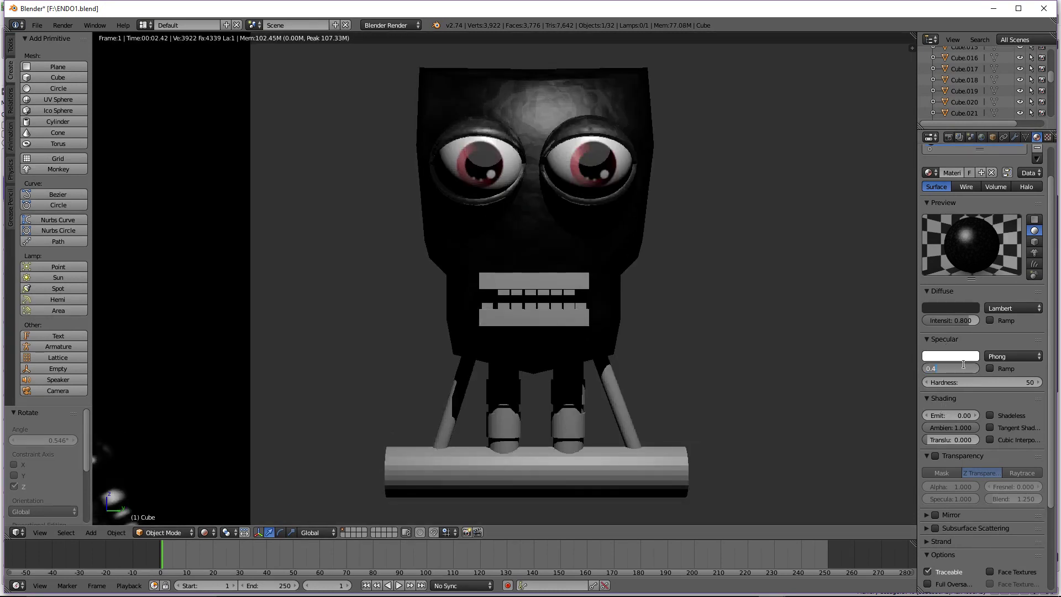
key(BackSpace)
text(0.3)
key(Return)
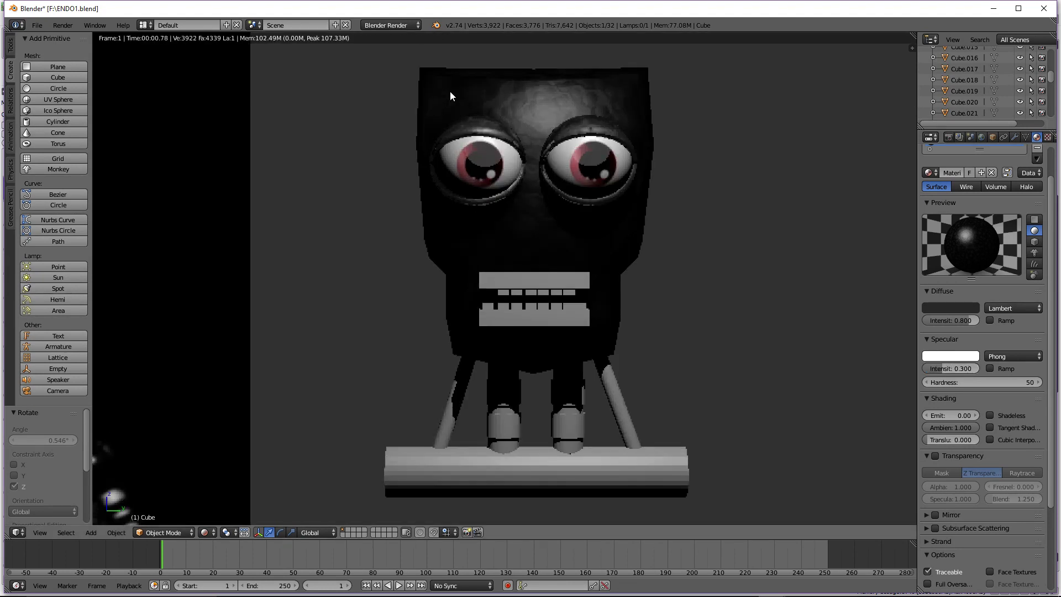
Switch the viewport to Material shading and assign the head's material to the upper gum block in place of mouth texture placeholder 1
click(207, 532)
click(231, 469)
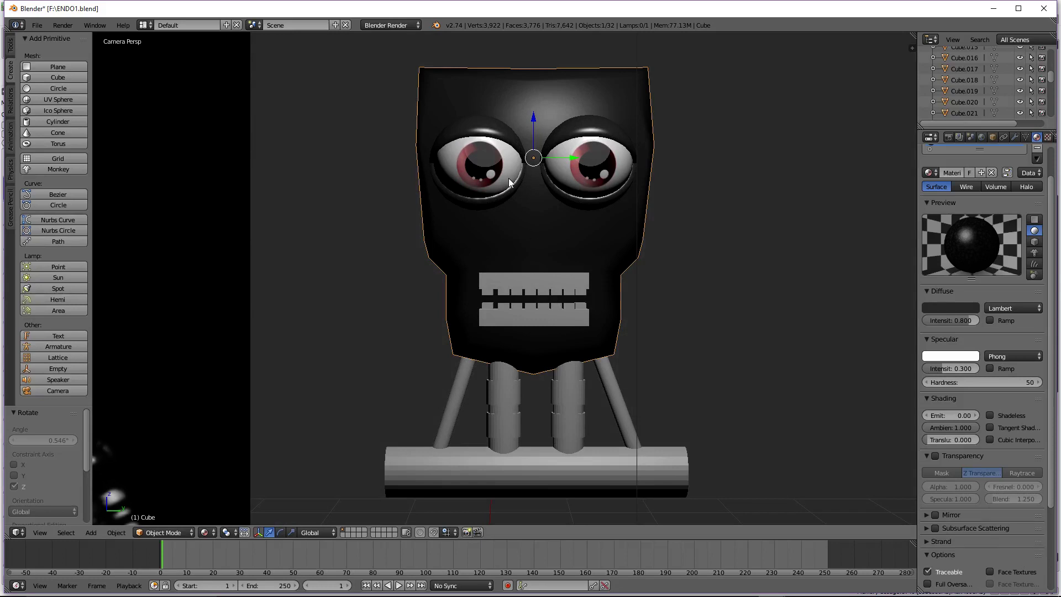
right_click(549, 276)
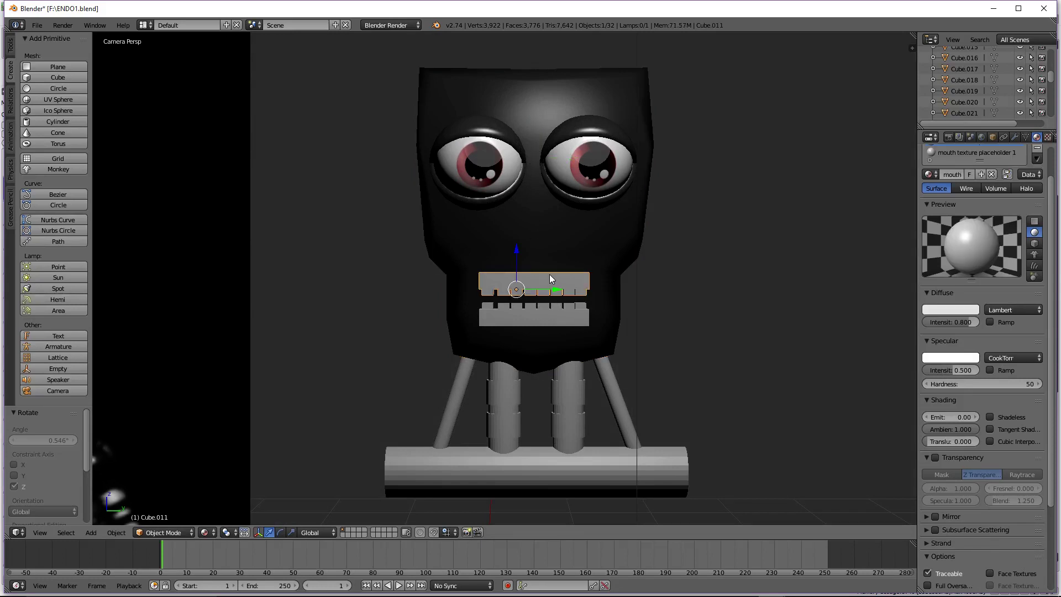
right_click(555, 215)
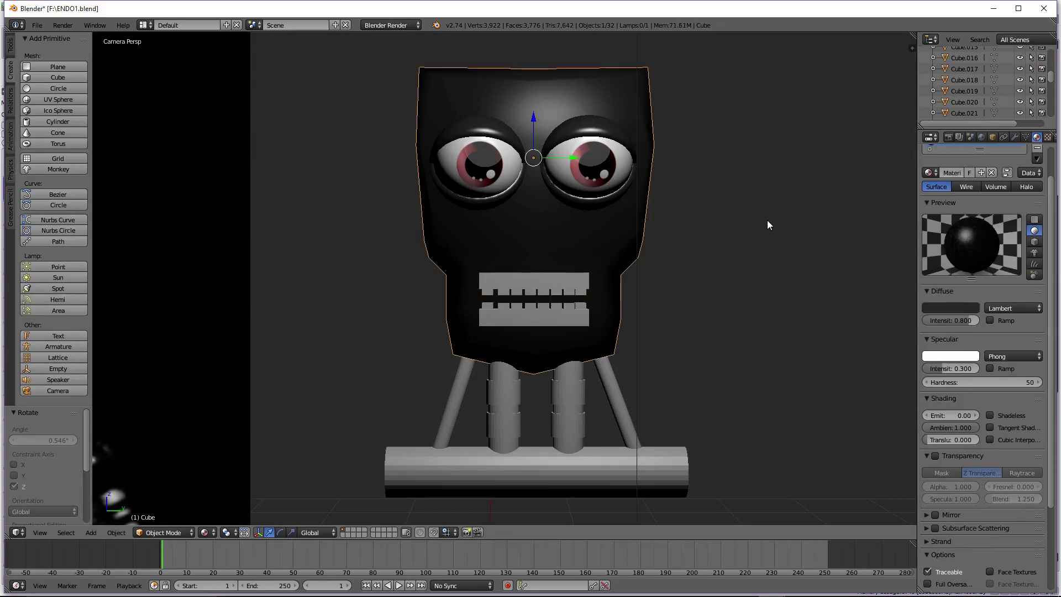
right_click(571, 280)
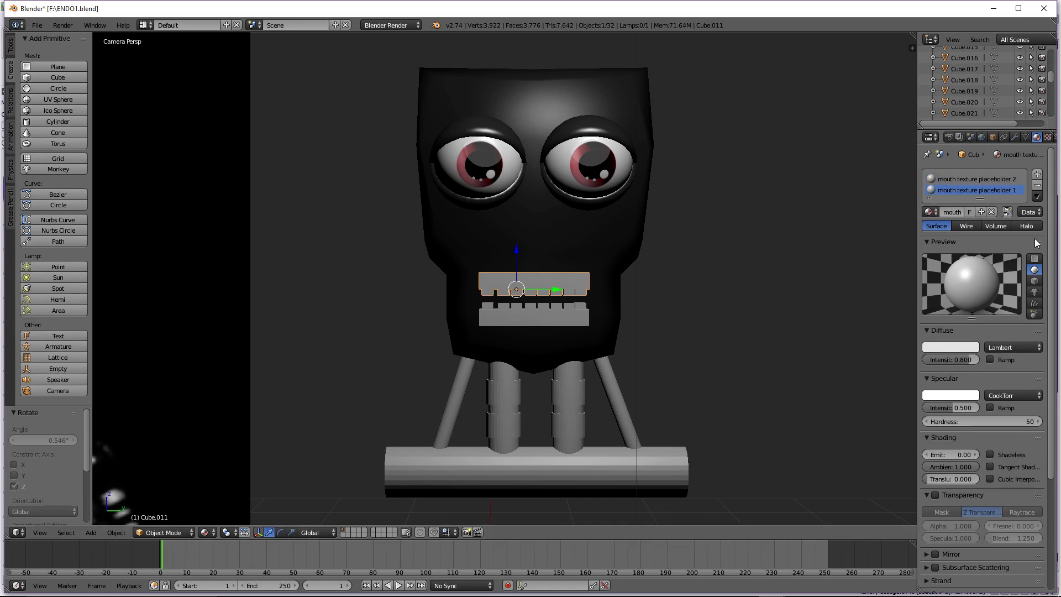
click(928, 211)
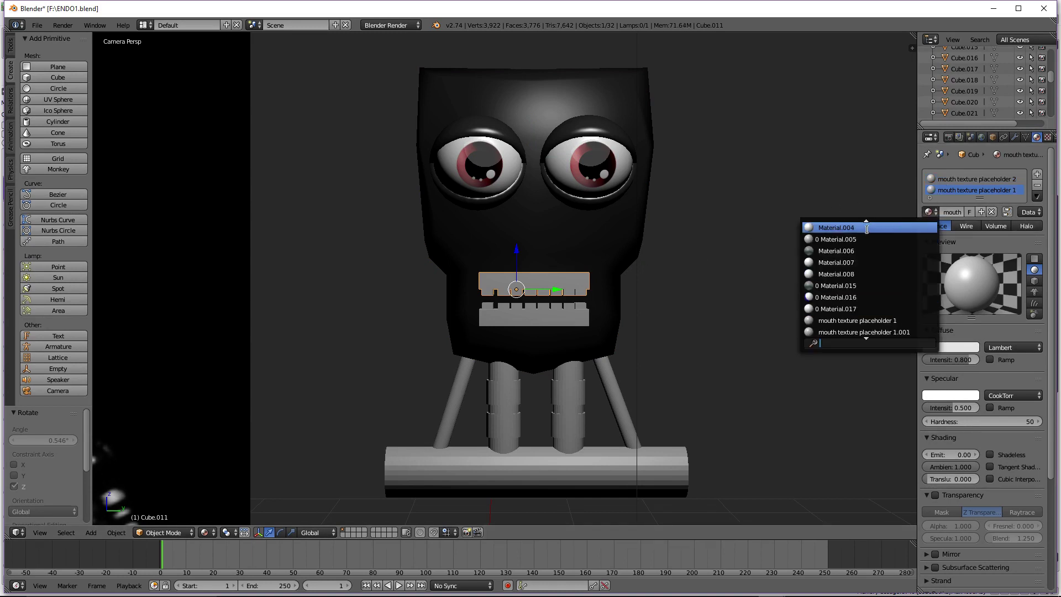
click(865, 227)
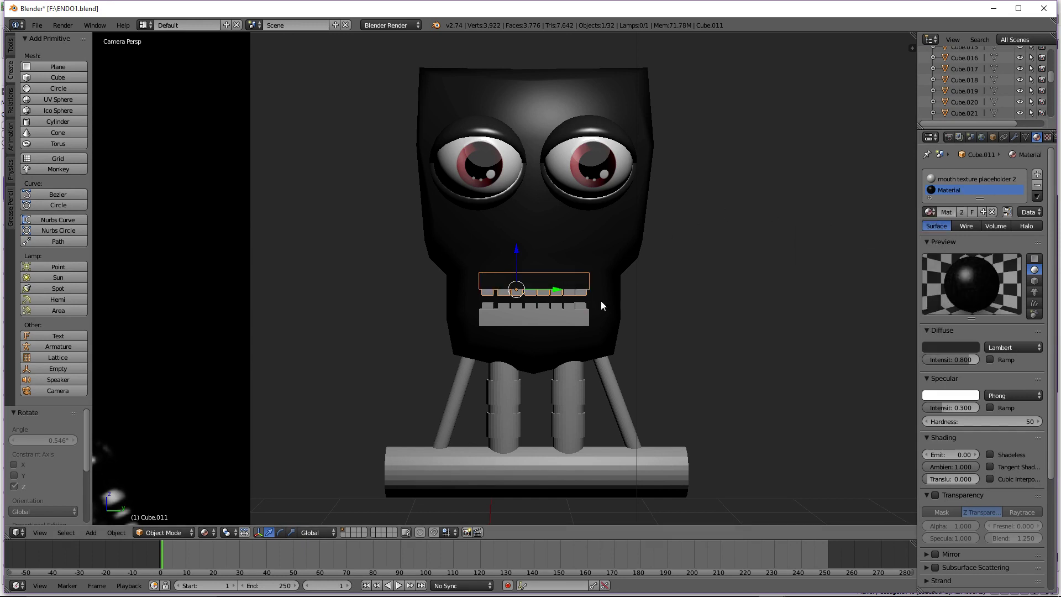
Try the head's material in the first material slot of the lower gum and teeth object, and undo the assignment
right_click(566, 321)
click(929, 212)
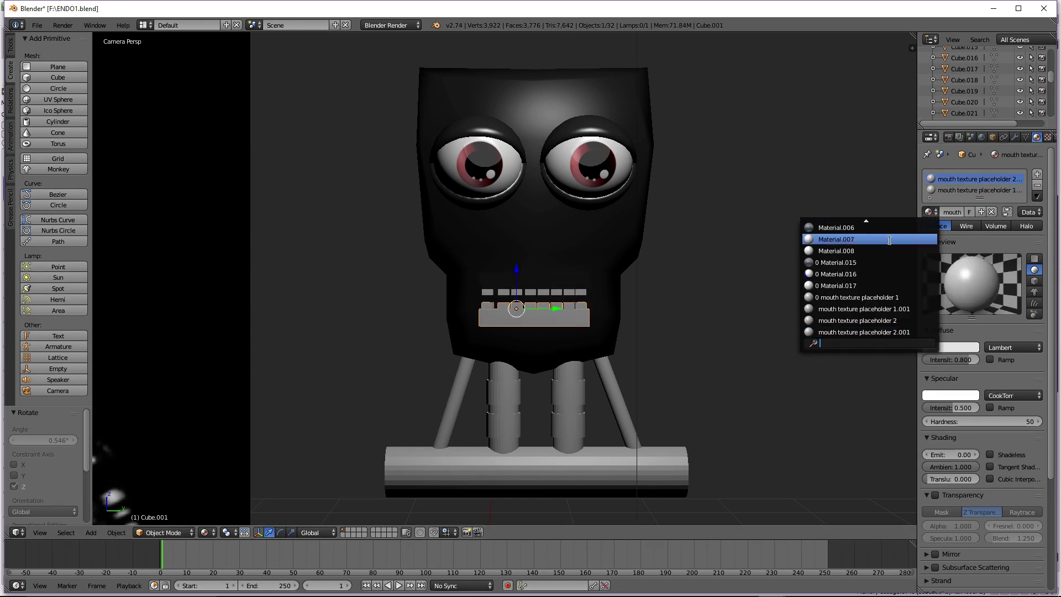
scroll(865, 243, up, 2)
click(865, 227)
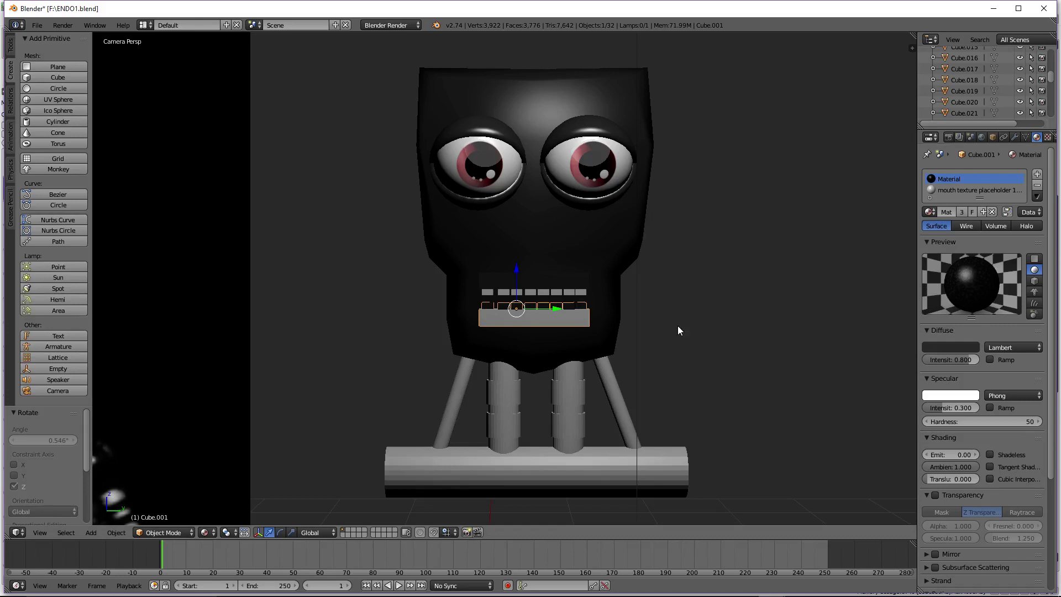
key(ctrl+z)
Assign the head's material to the second material slot of the lower gum and teeth object
right_click(969, 189)
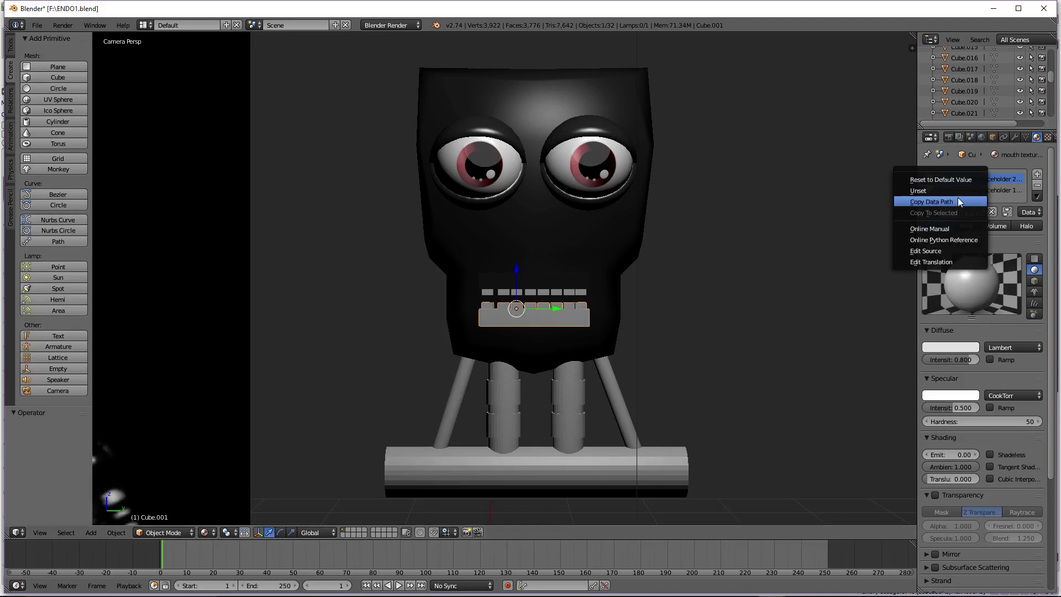
click(1001, 191)
click(928, 211)
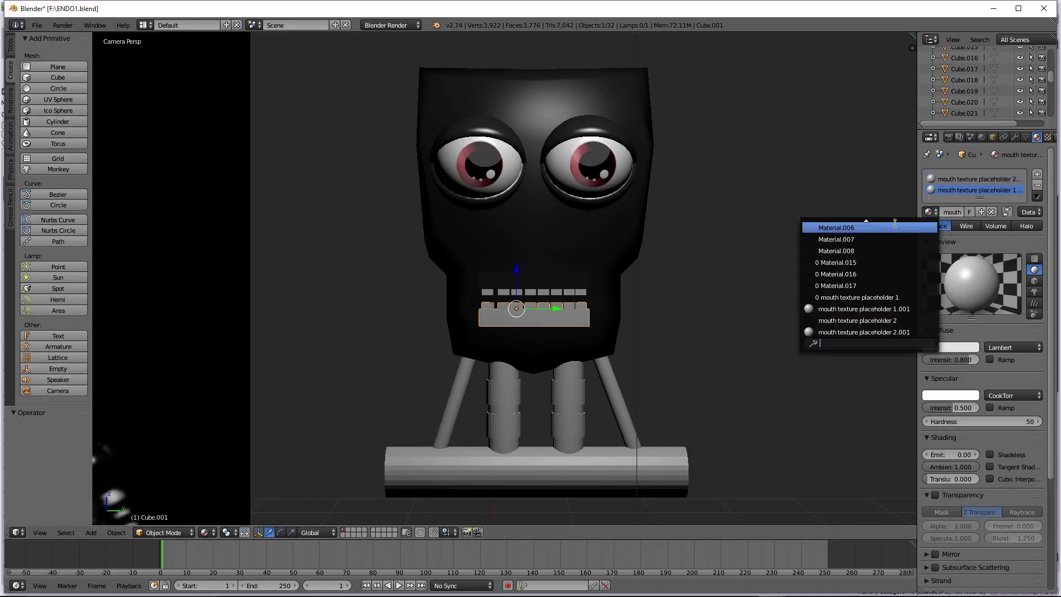
scroll(849, 226, up, 3)
click(850, 227)
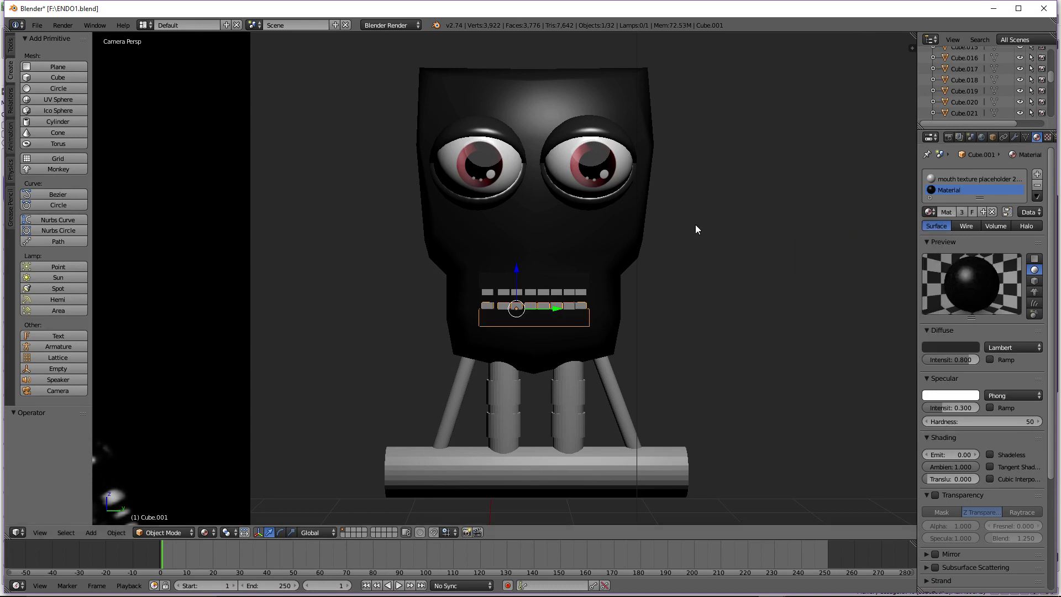
Save the file and show the head in Rendered viewport shading
click(37, 25)
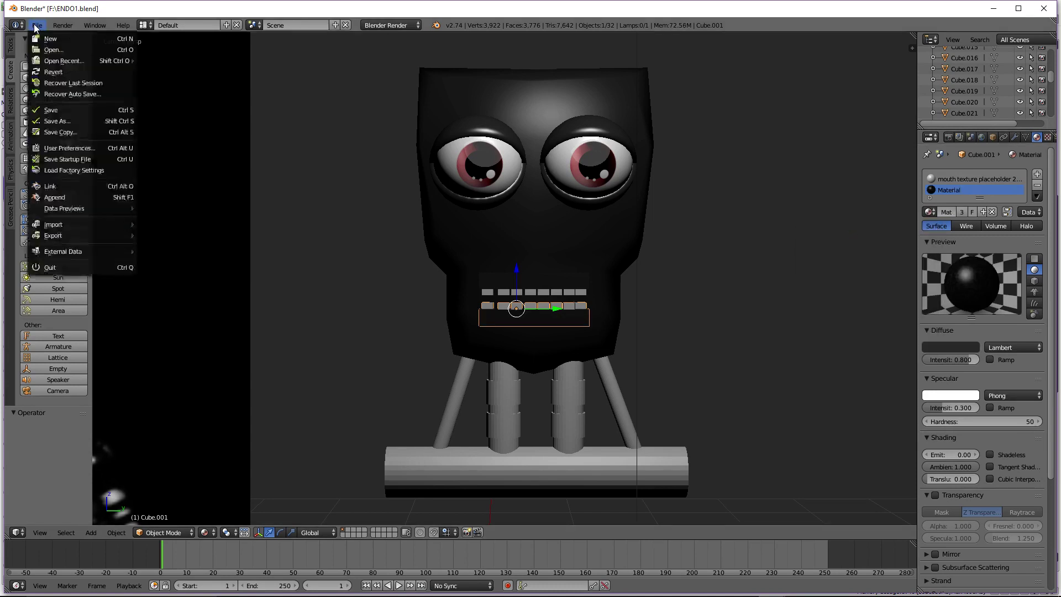
click(62, 108)
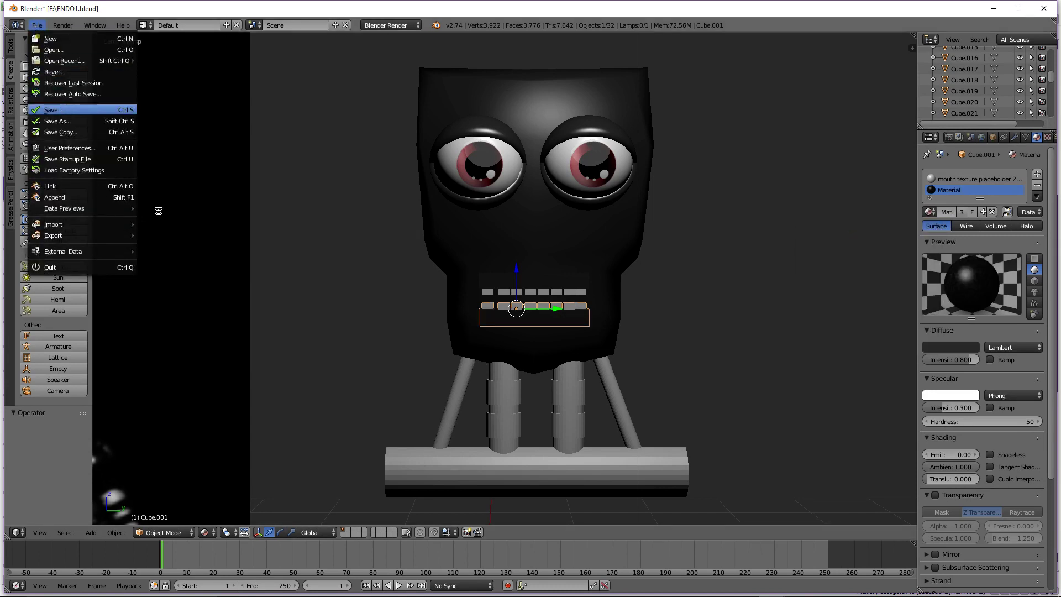
click(206, 532)
click(232, 456)
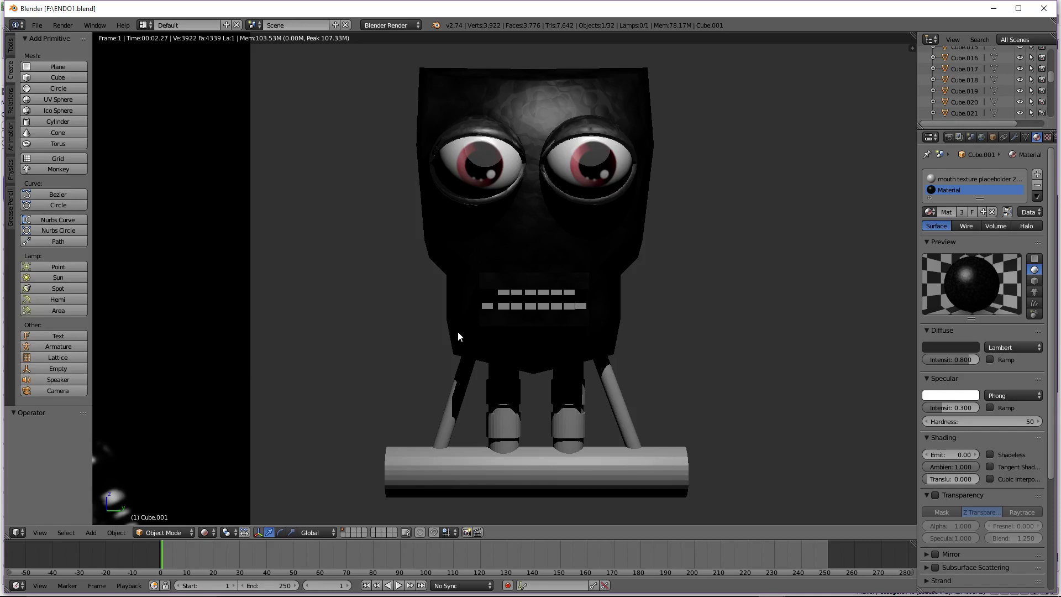
Return to Material shading and enable Mirror on the shared dark material with a reflectivity of about 0.095
click(206, 532)
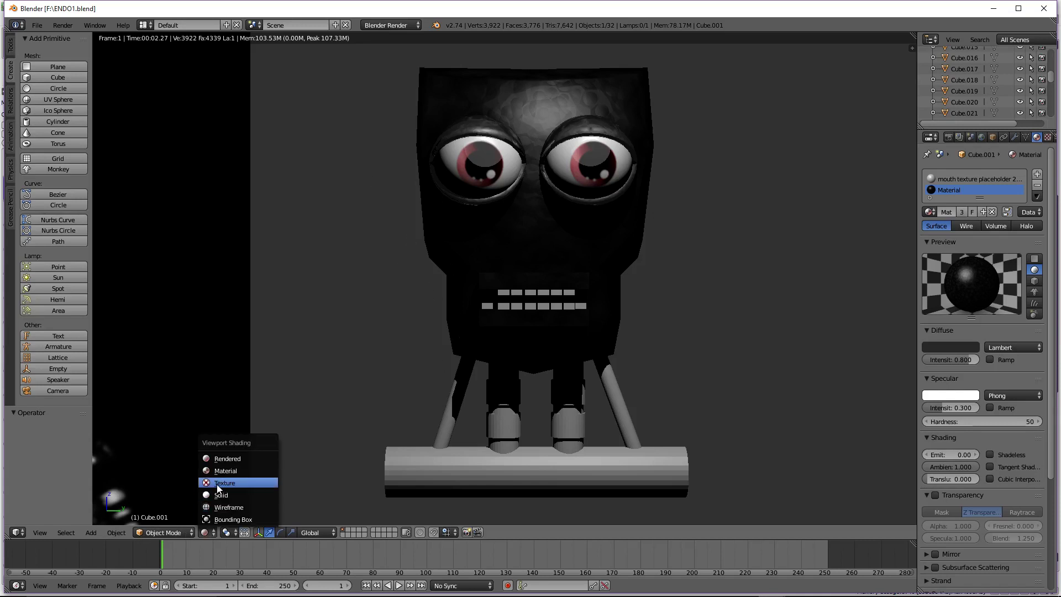
click(225, 468)
scroll(167, 268, down, 4)
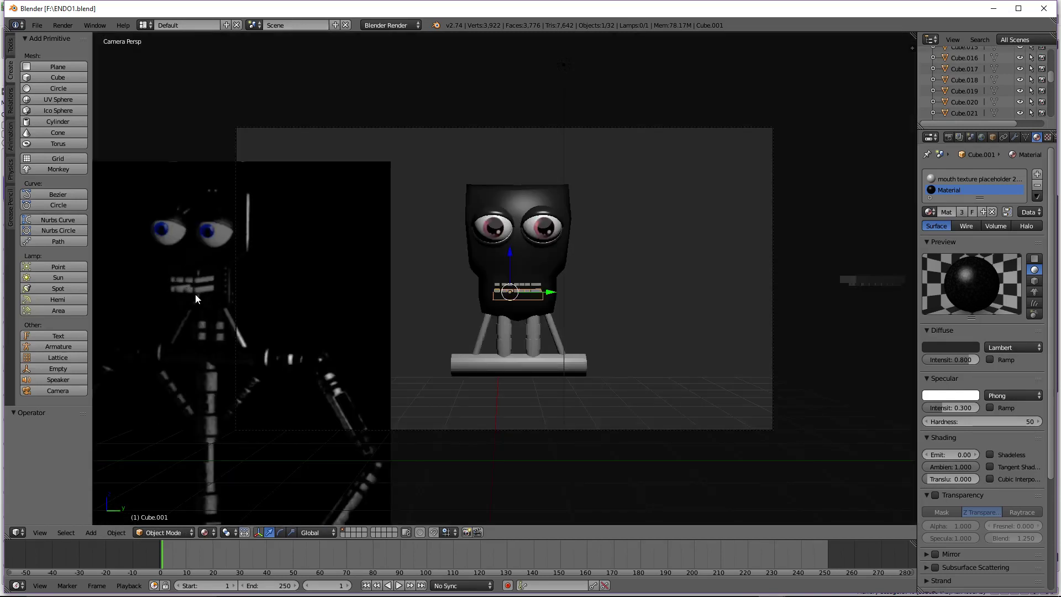
scroll(194, 293, up, 4)
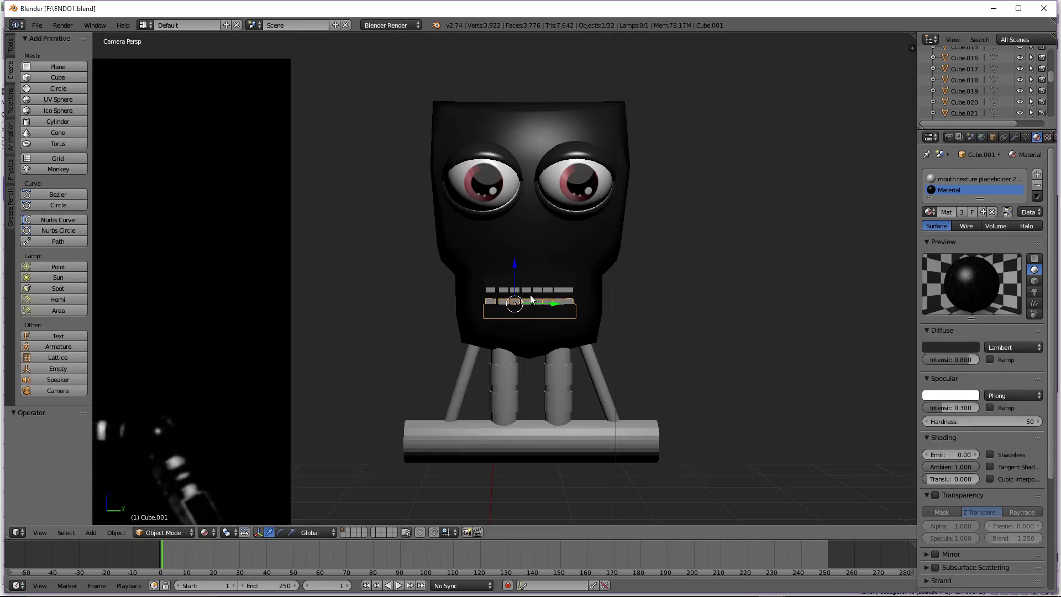
click(936, 553)
click(927, 553)
scroll(931, 552, down, 3)
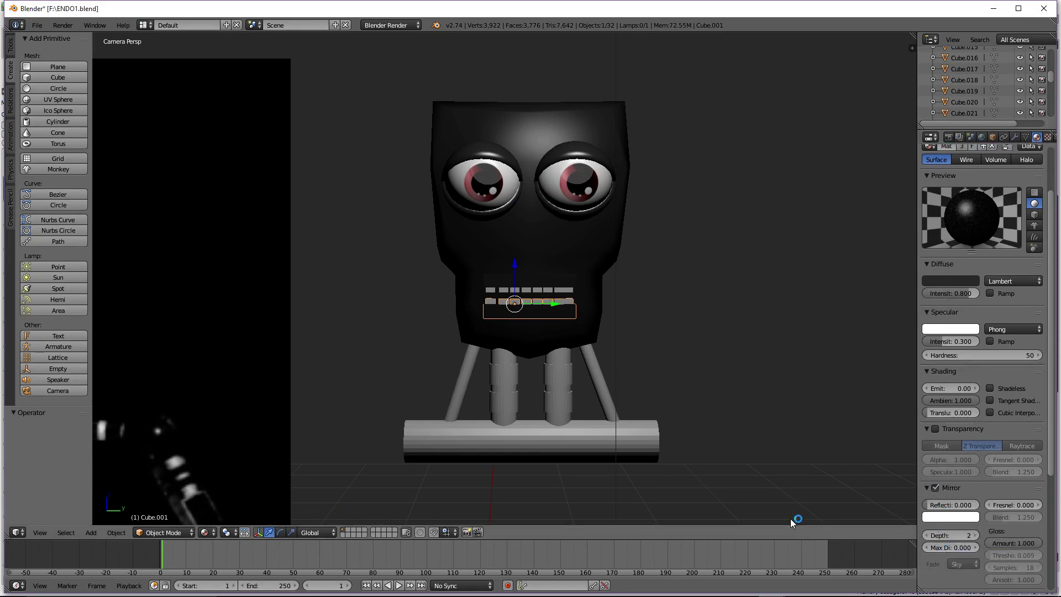
mouse_move(947, 504)
mouse_down()
mouse_move(969, 504)
mouse_move(927, 505)
mouse_up()
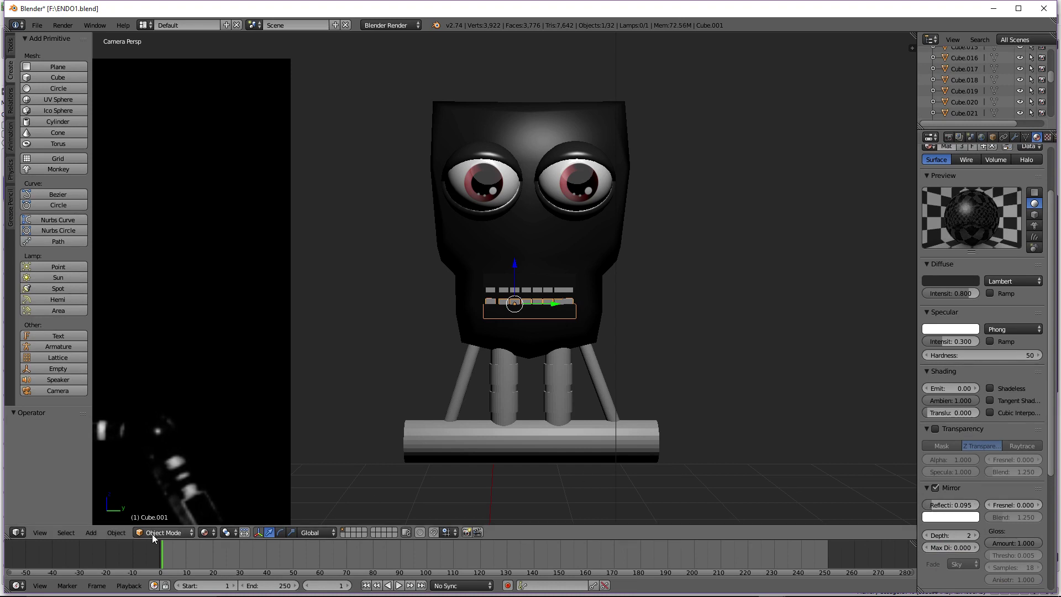
Preview the head in Rendered shading and raise the dark material's specular intensity to 1.0
click(210, 534)
click(230, 451)
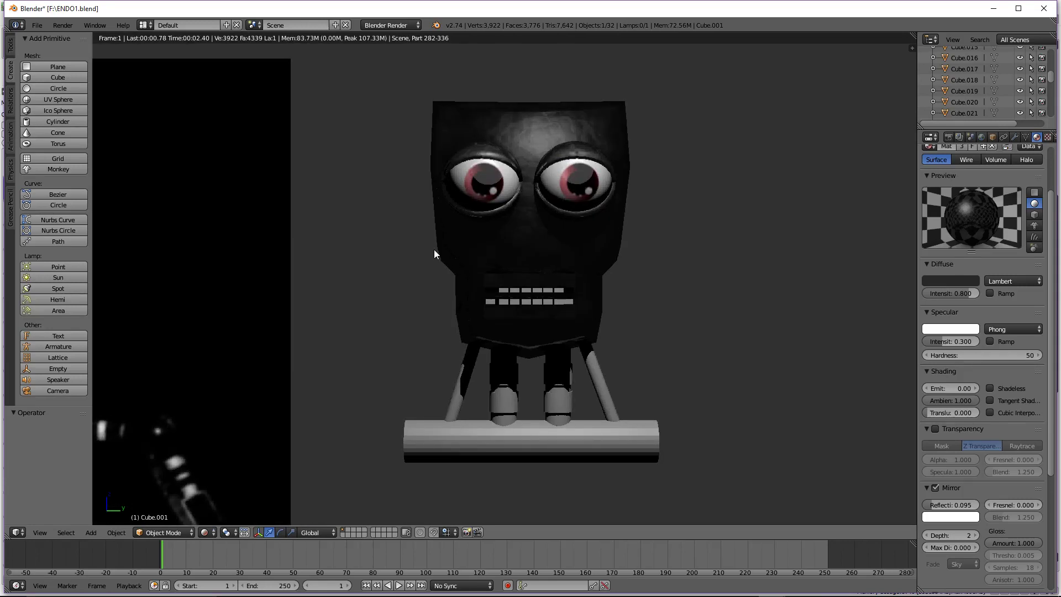
scroll(433, 253, up, 2)
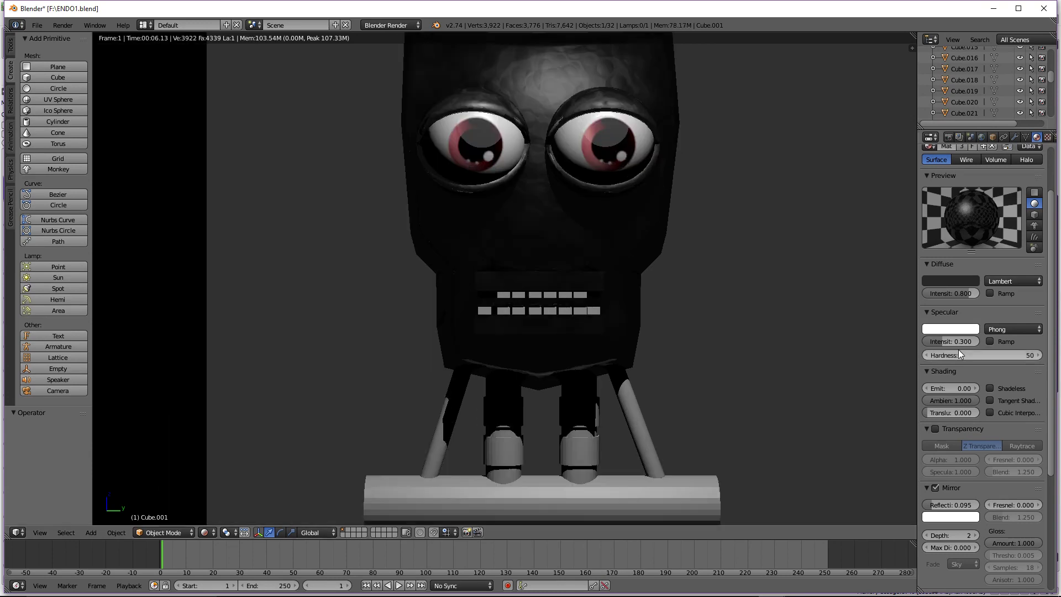
drag(950, 341, 988, 341)
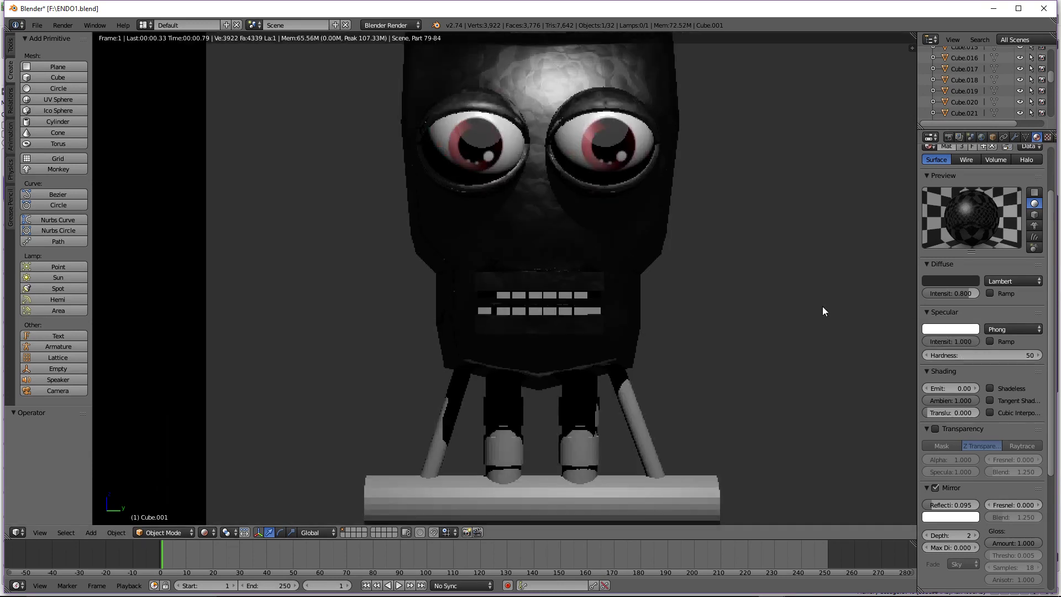
Return to Material viewport shading and make the lower gum's dark material an independent single-user copy
click(206, 532)
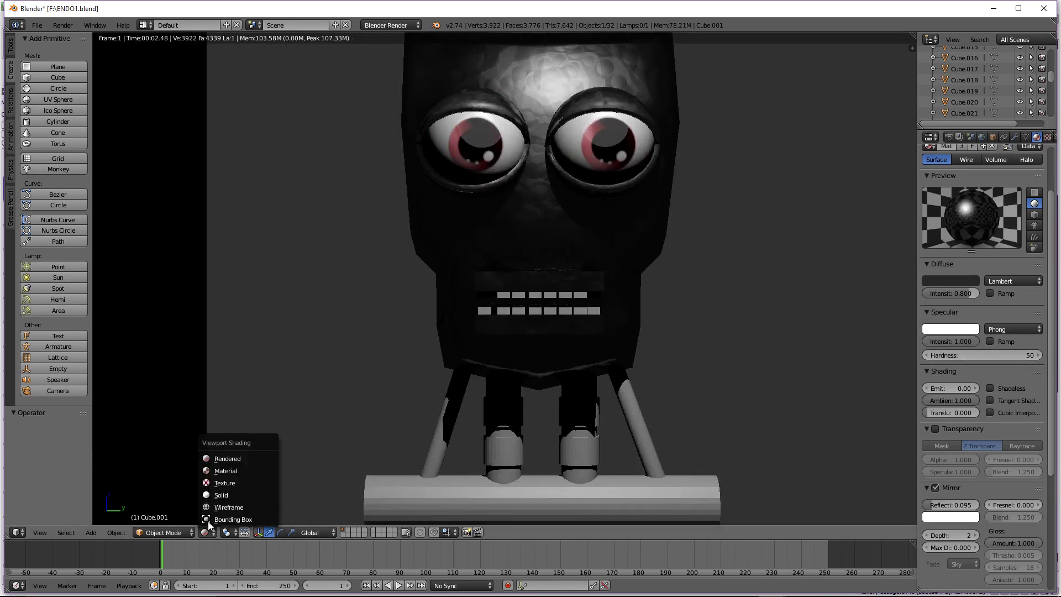
click(224, 469)
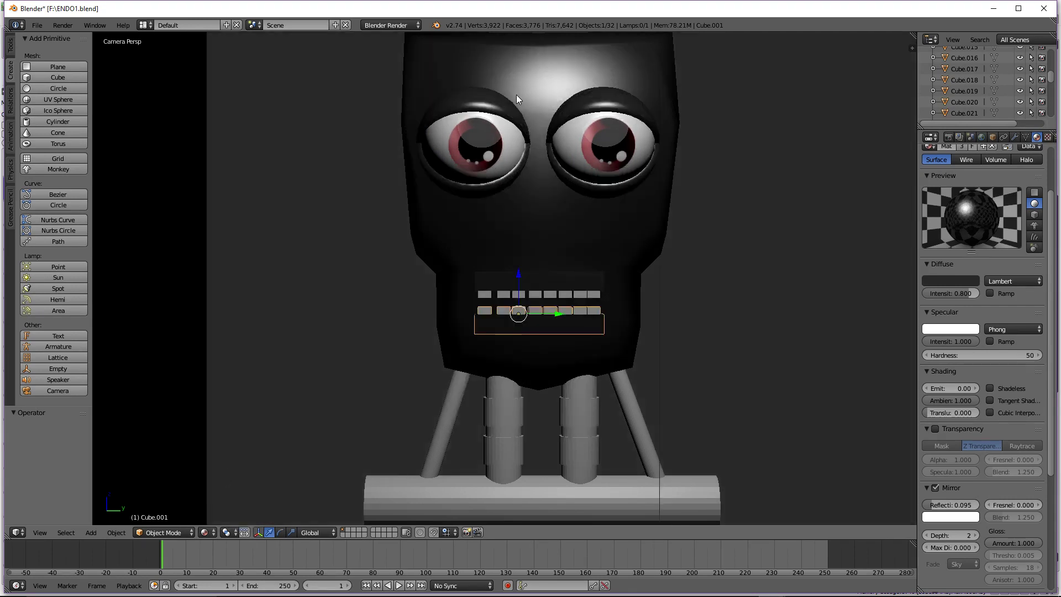
scroll(727, 194, up, 2)
scroll(945, 231, up, 3)
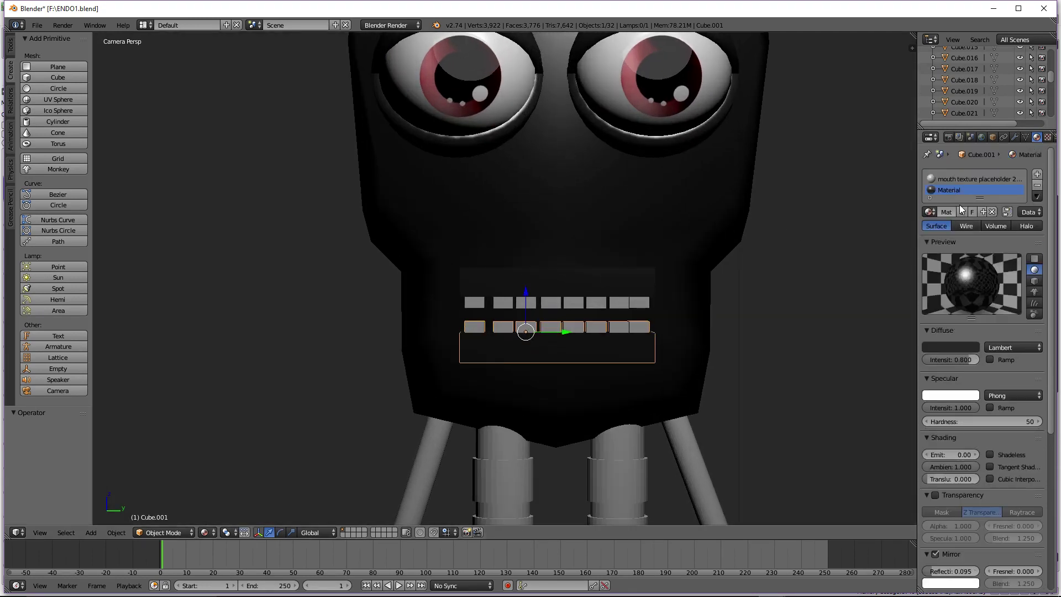
click(1037, 175)
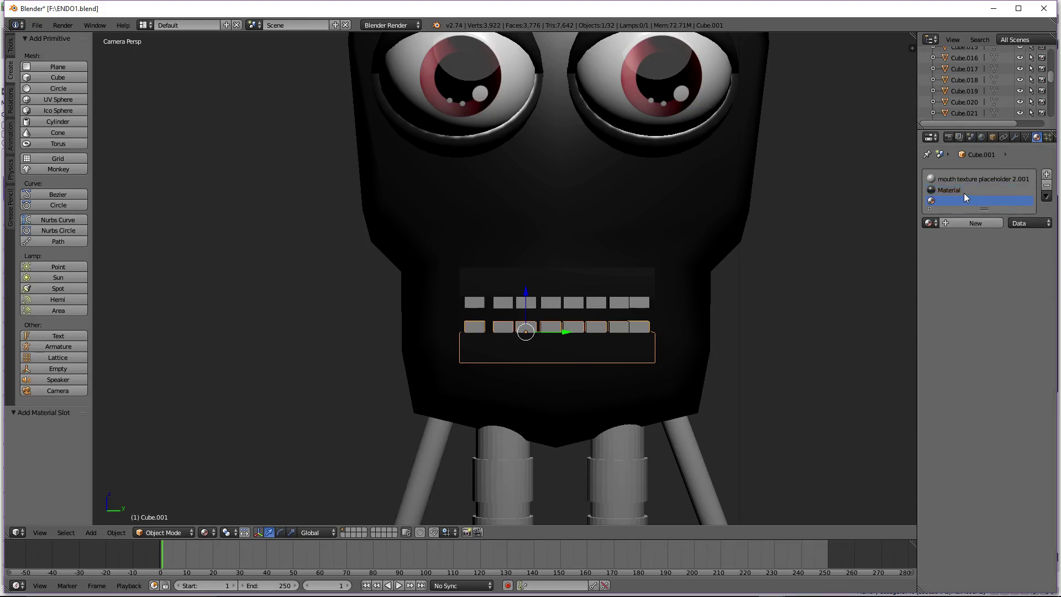
key(ctrl+z)
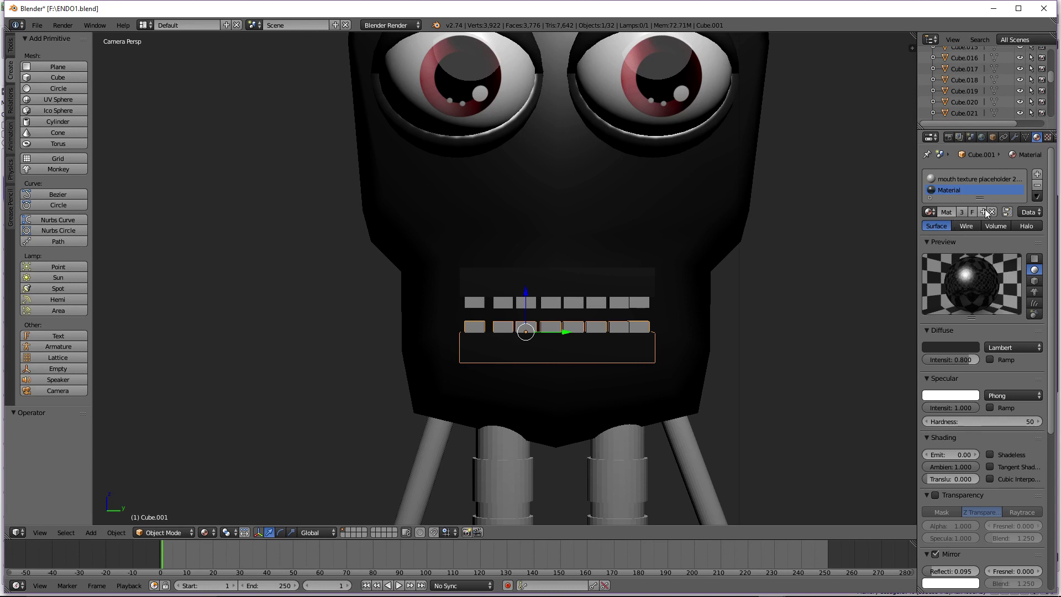
click(982, 211)
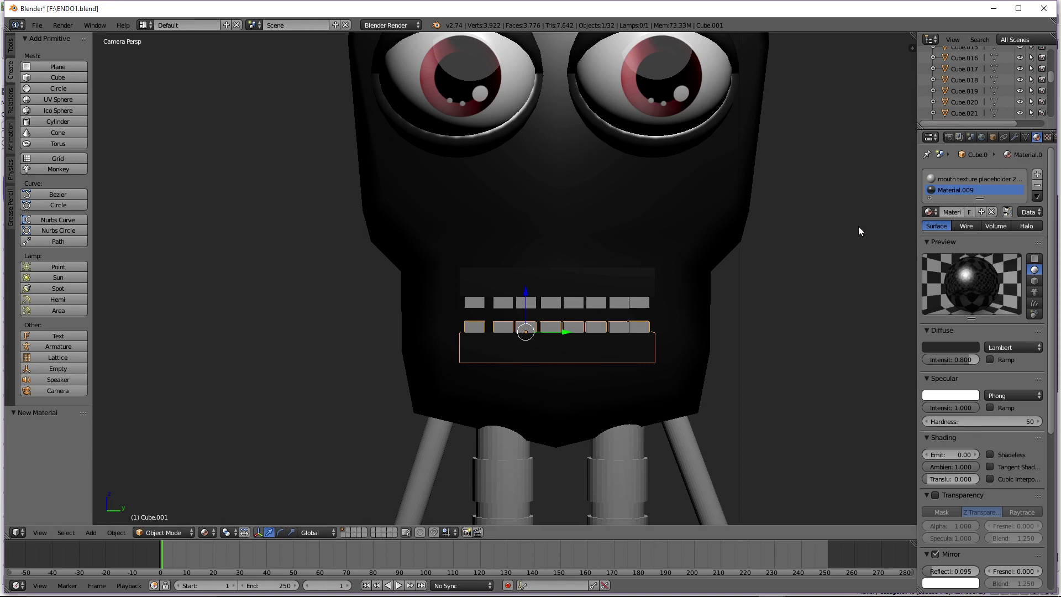
Assign Material.009 to the second material slot of the upper gum and teeth object
scroll(550, 304, down, 2)
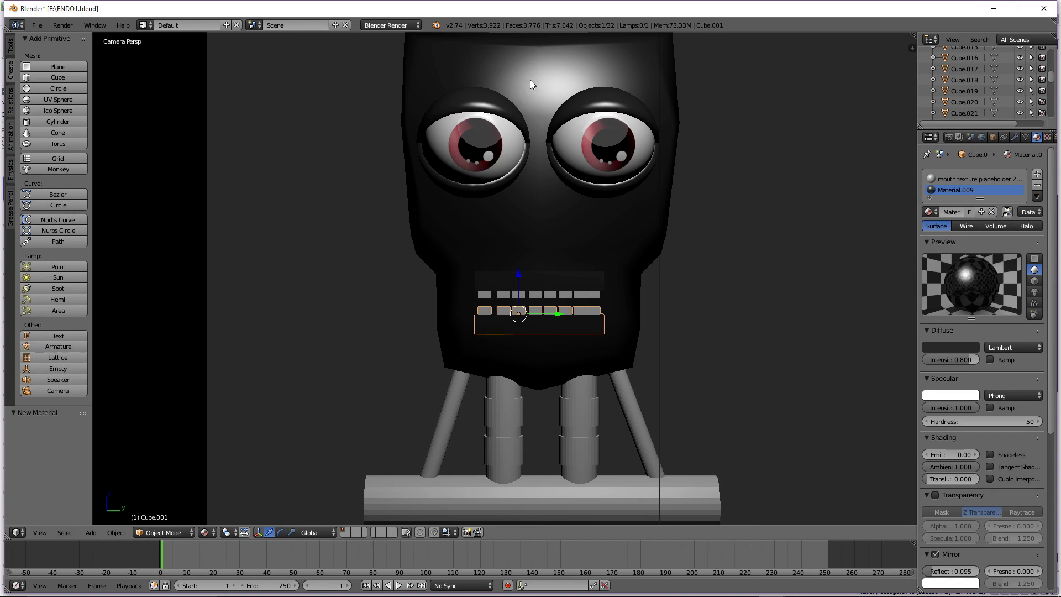
right_click(530, 80)
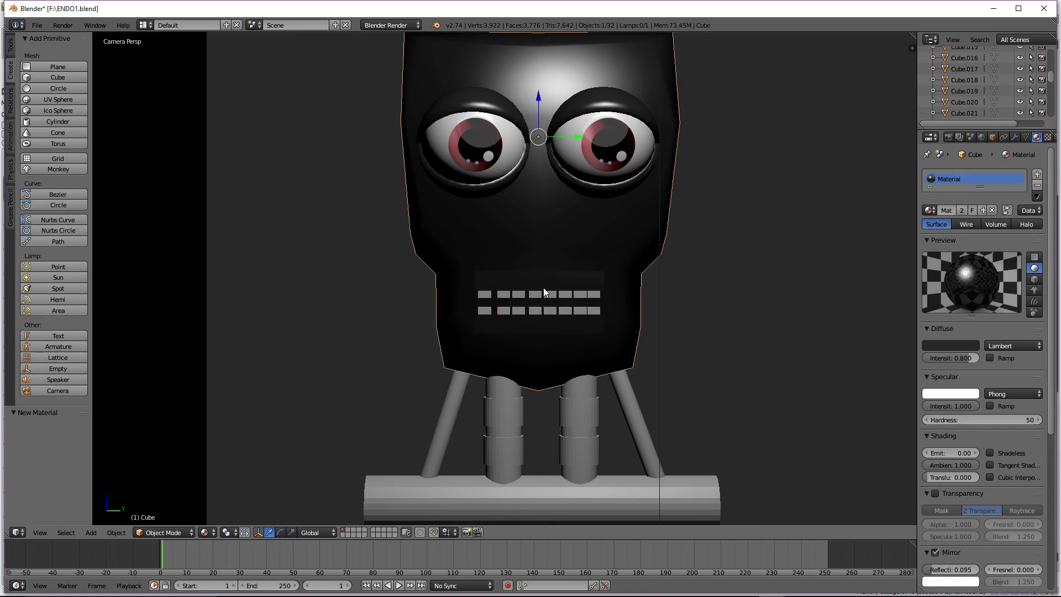
right_click(552, 329)
right_click(554, 278)
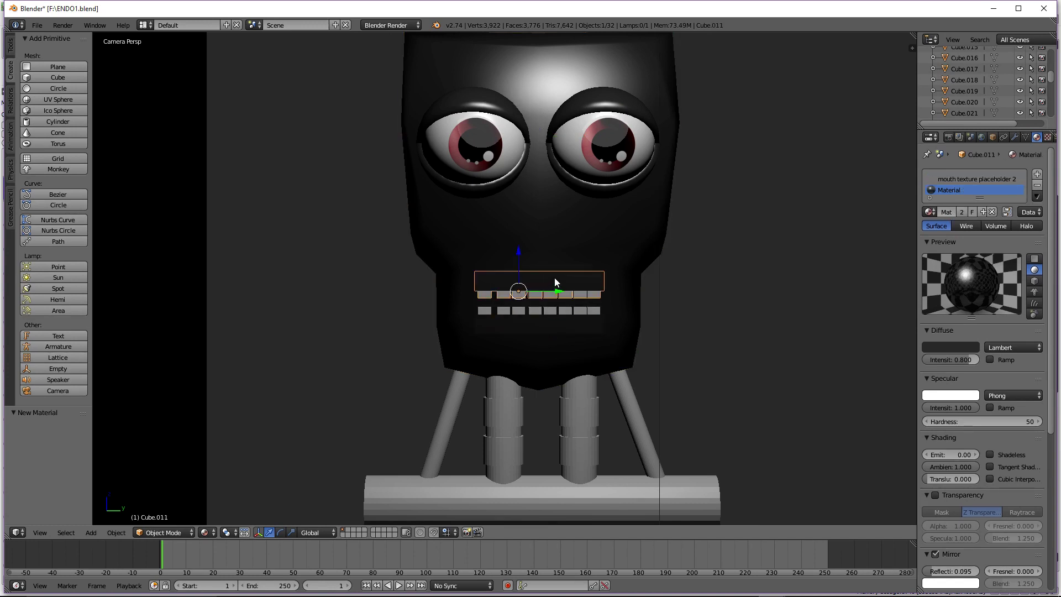
click(929, 212)
click(929, 211)
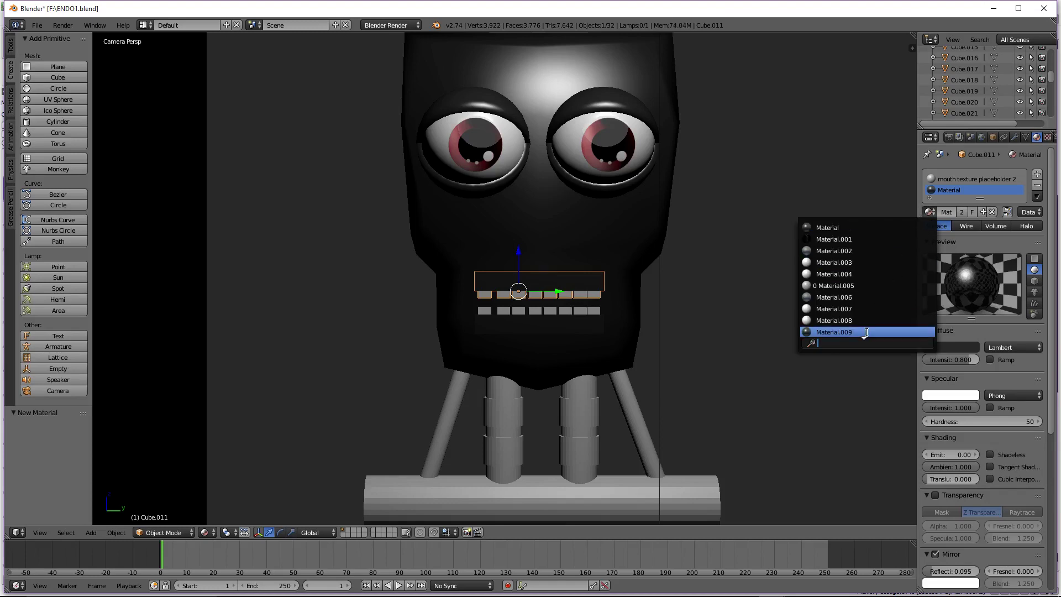
click(868, 330)
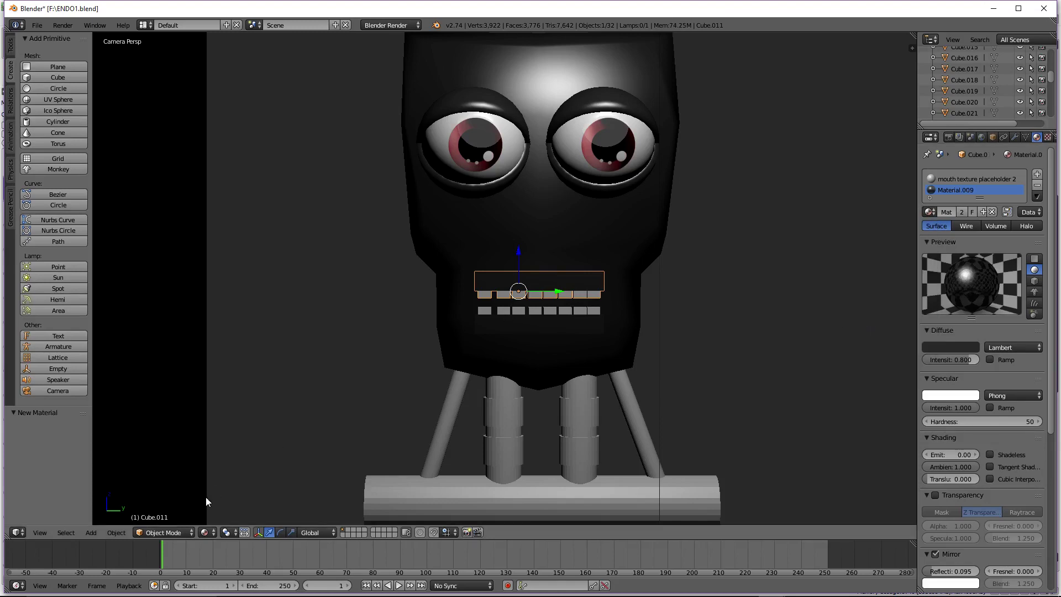
Set the mapping projection of Material.009's Clouds texture to Flat
click(1047, 137)
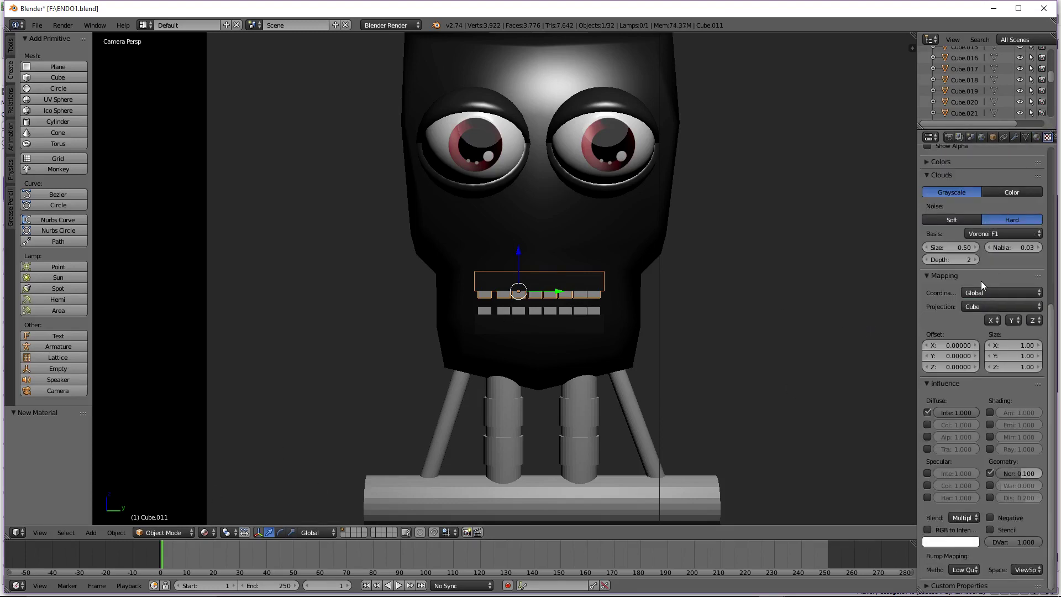
click(983, 291)
click(983, 291)
click(984, 305)
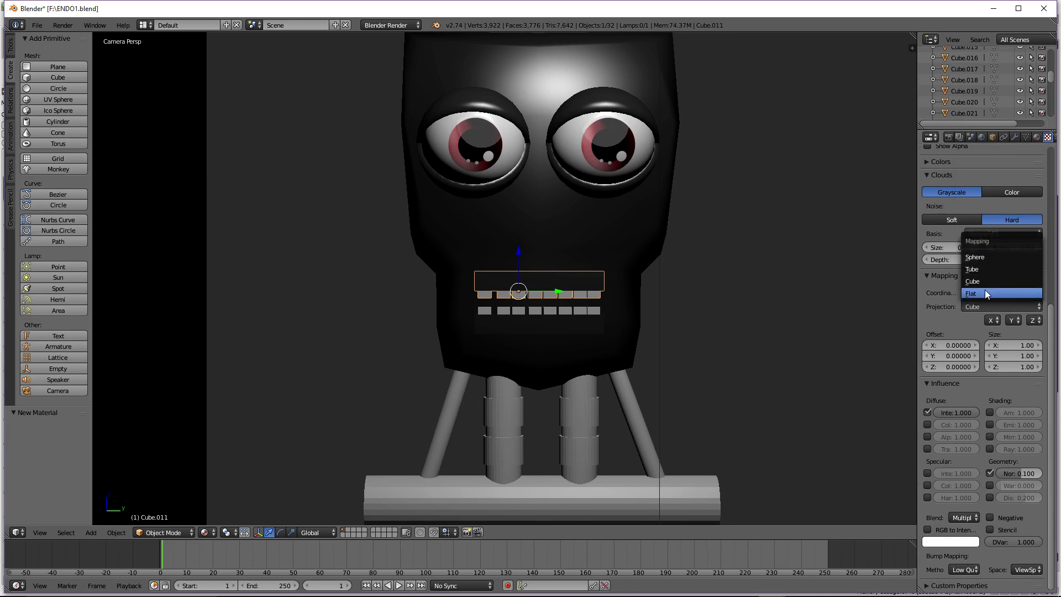
click(985, 293)
Preview the gums and teeth up close in Rendered viewport shading and return to Material shading
click(207, 532)
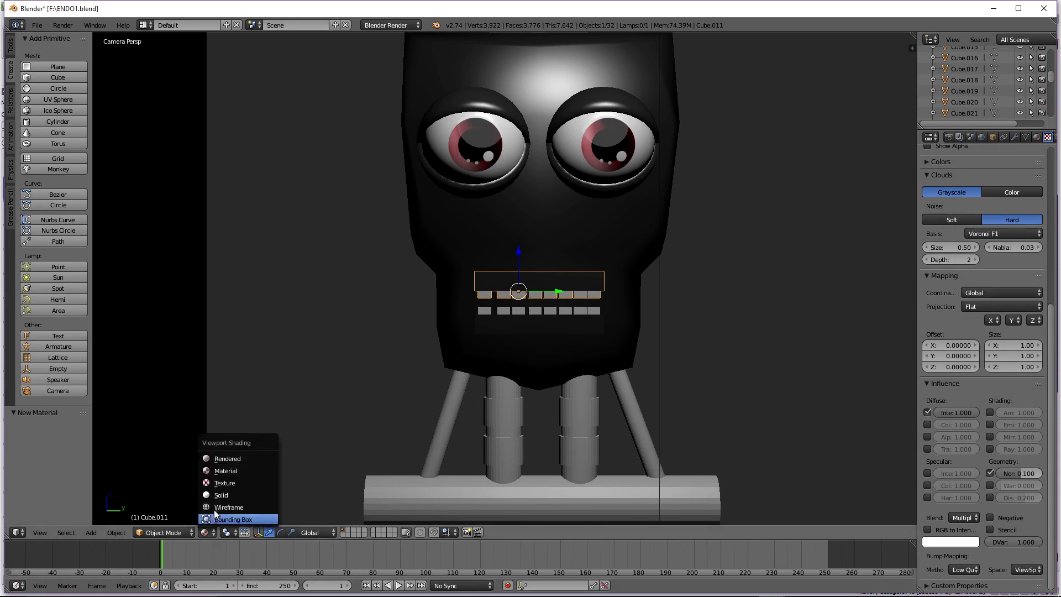
click(239, 458)
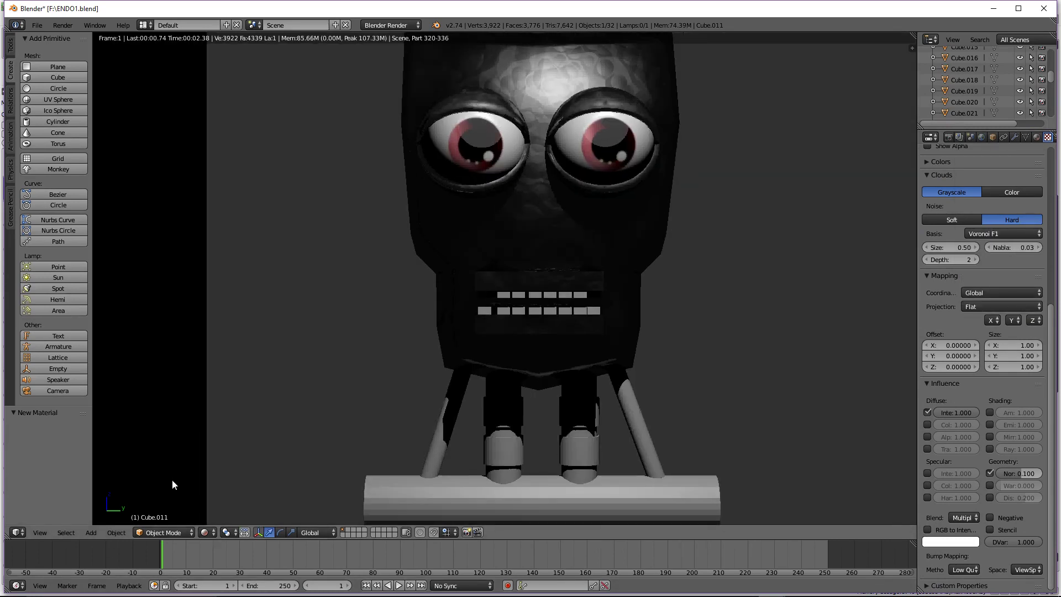
scroll(502, 260, up, 3)
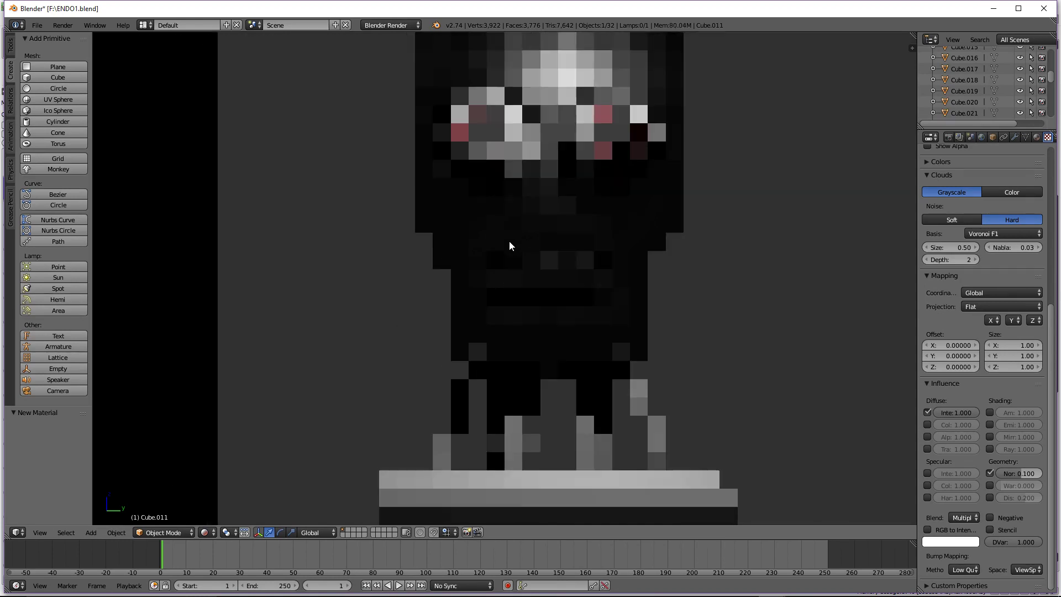
scroll(503, 264, up, 1)
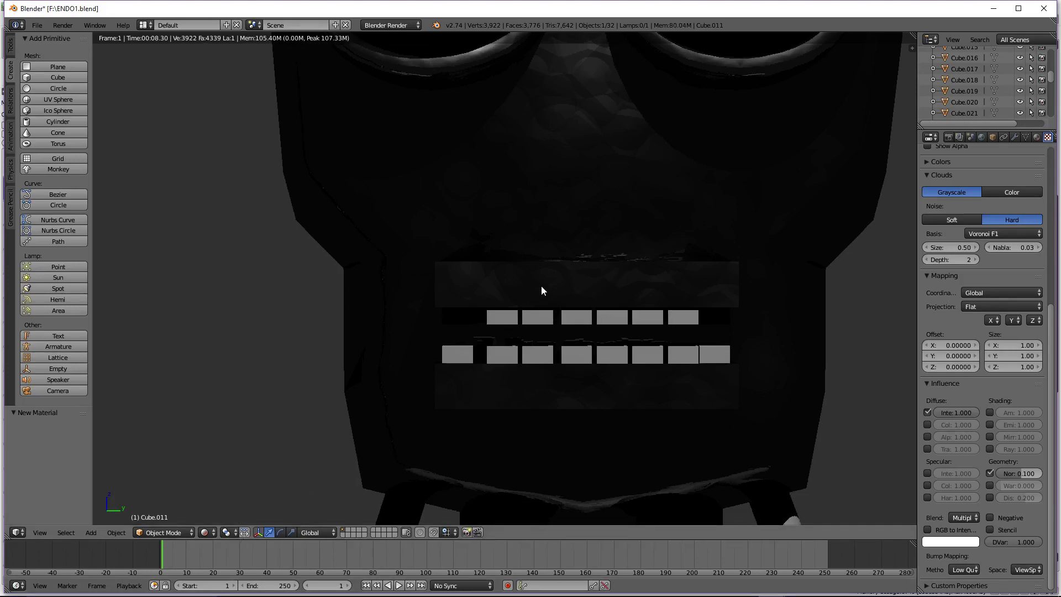
click(207, 532)
click(236, 470)
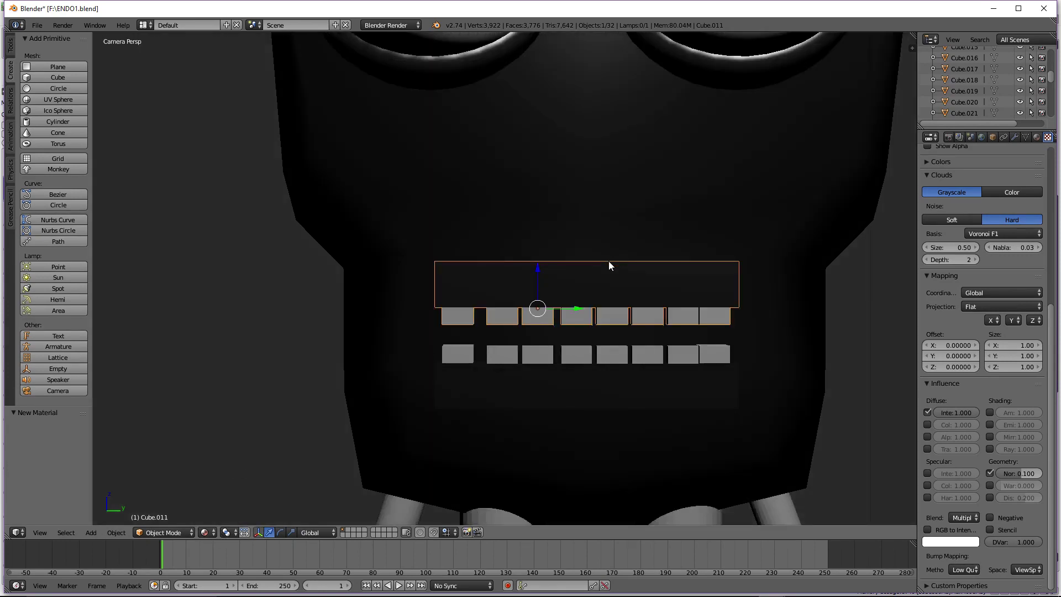
Select the lamp above the head and move it down about 2.41 units along Z
middle_drag(612, 348, 509, 119)
key(KP_3)
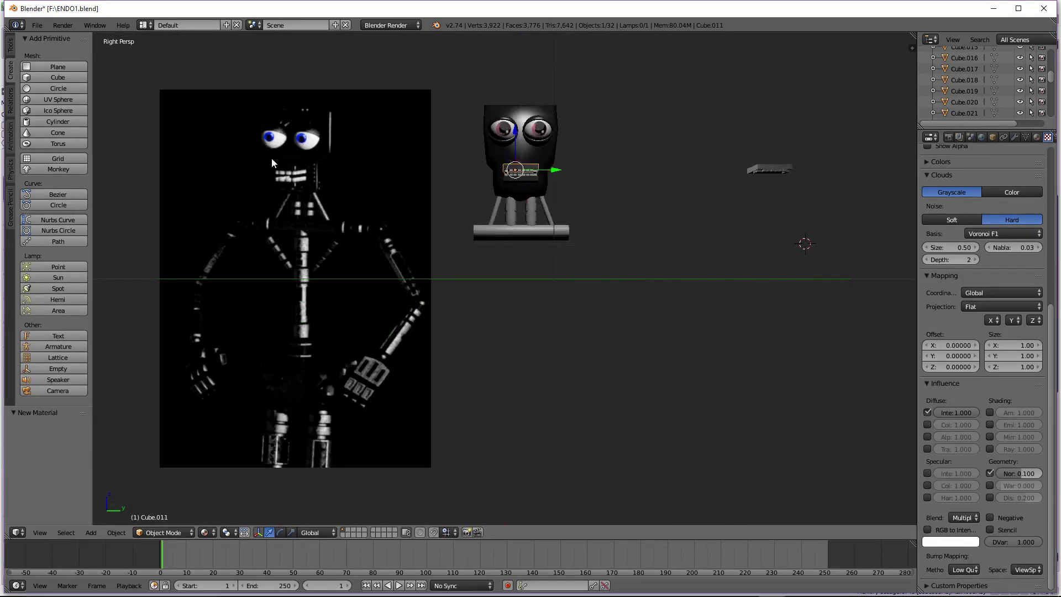
scroll(220, 174, up, 2)
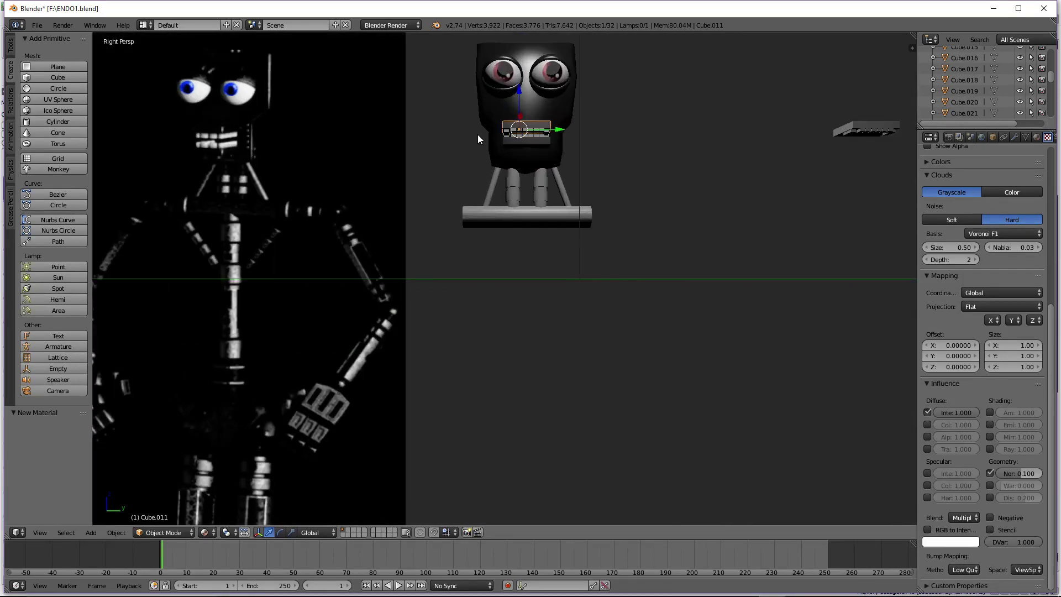
middle_drag(478, 139, 576, 148)
right_click(545, 74)
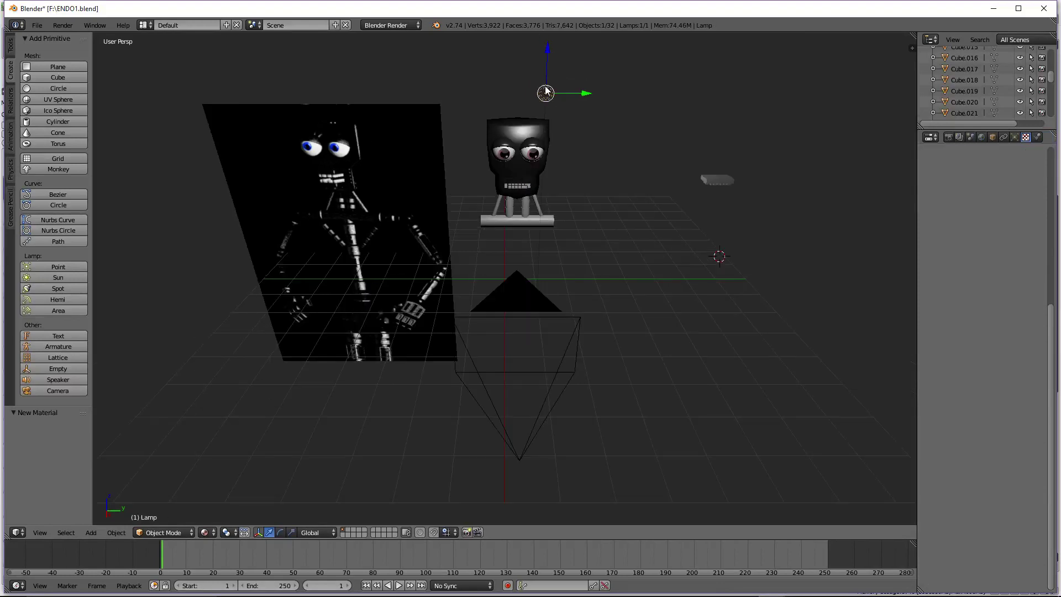
key(g)
key(z)
click(555, 144)
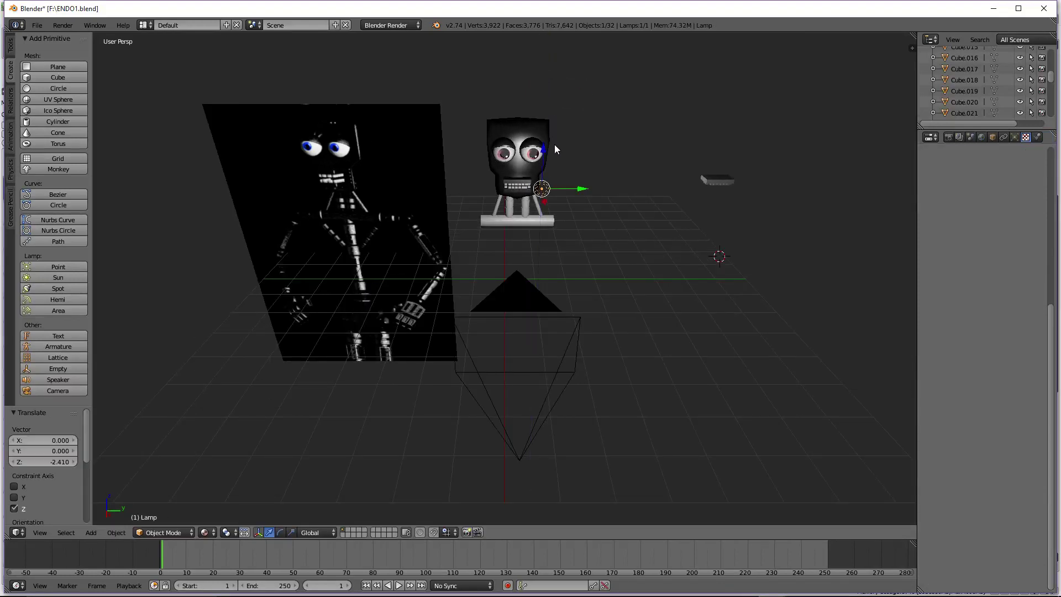
Enable Sphere on the point lamp and set its distance to about 28.37
key(KP_0)
key(KP_3)
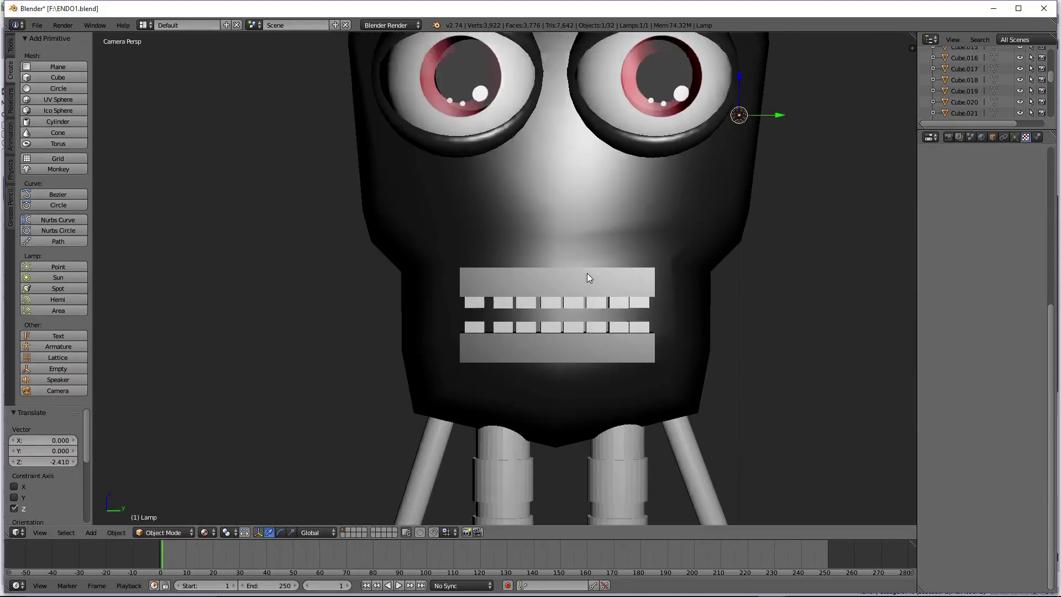
key(KP_8)
key(KP_8)
key(KP_8)
key(KP_8)
key(KP_8)
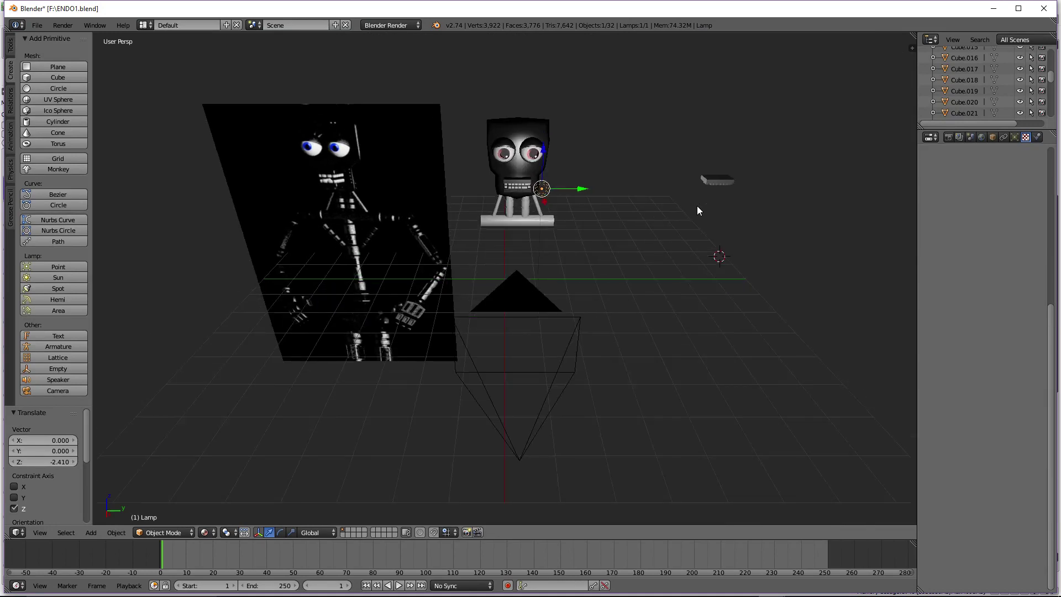
click(1013, 137)
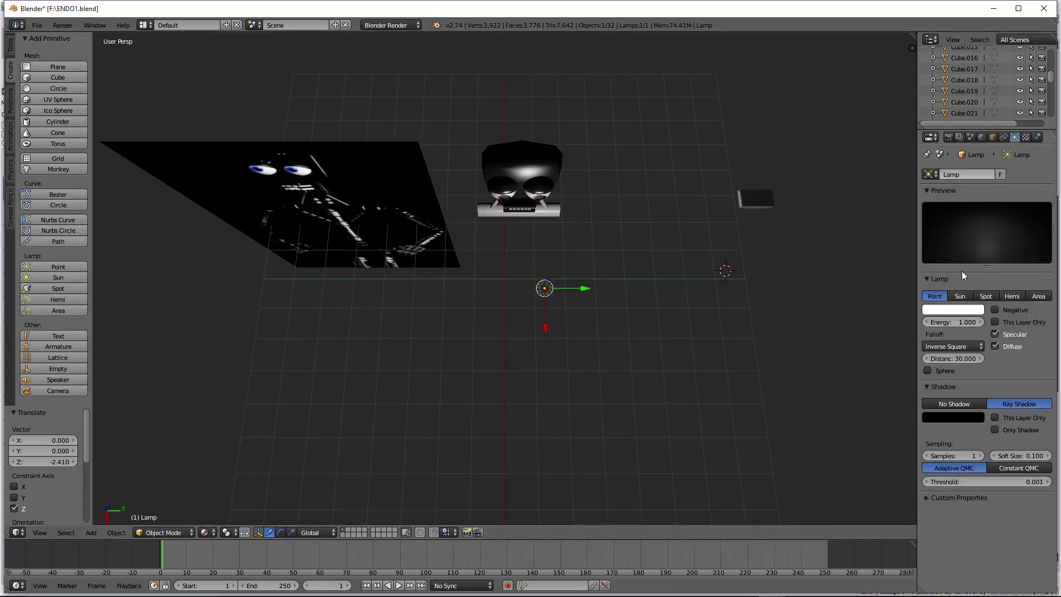
click(937, 373)
drag(941, 359, 926, 358)
Examine the head's new lighting from the camera view in Rendered viewport shading
key(KP_0)
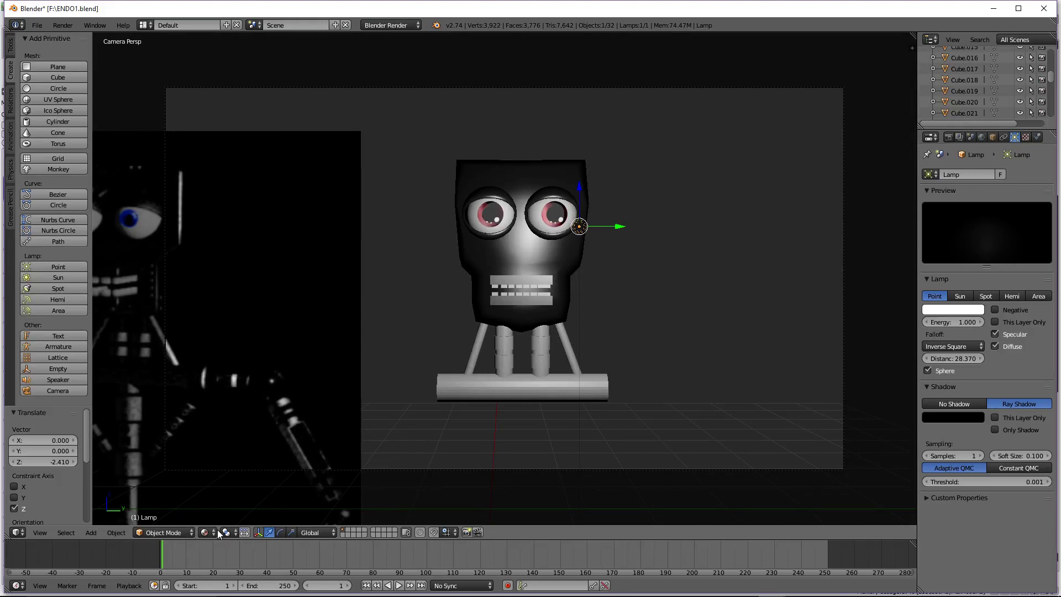
click(213, 532)
click(231, 457)
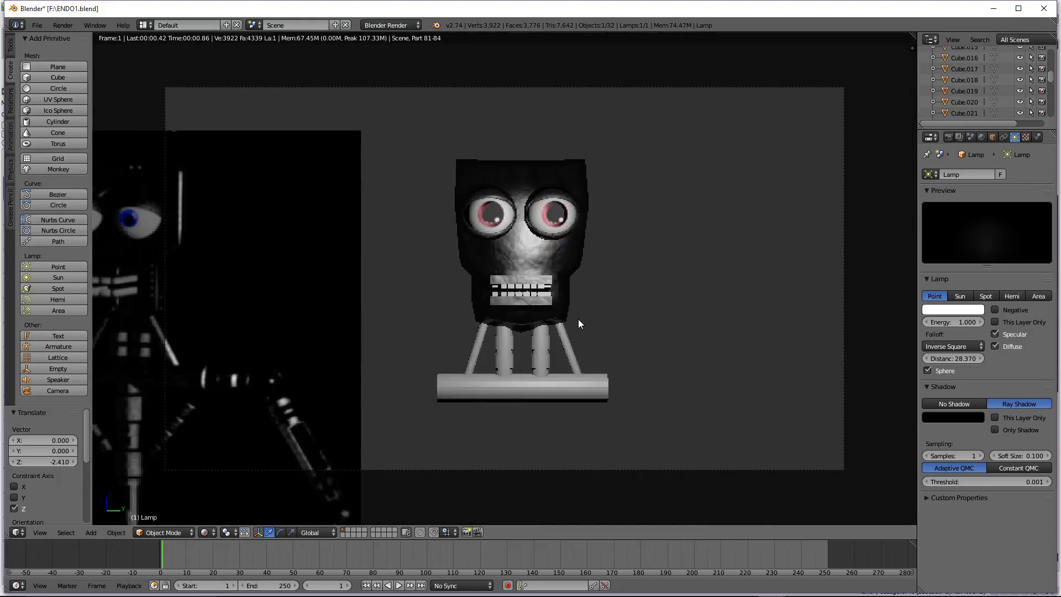
scroll(559, 263, up, 2)
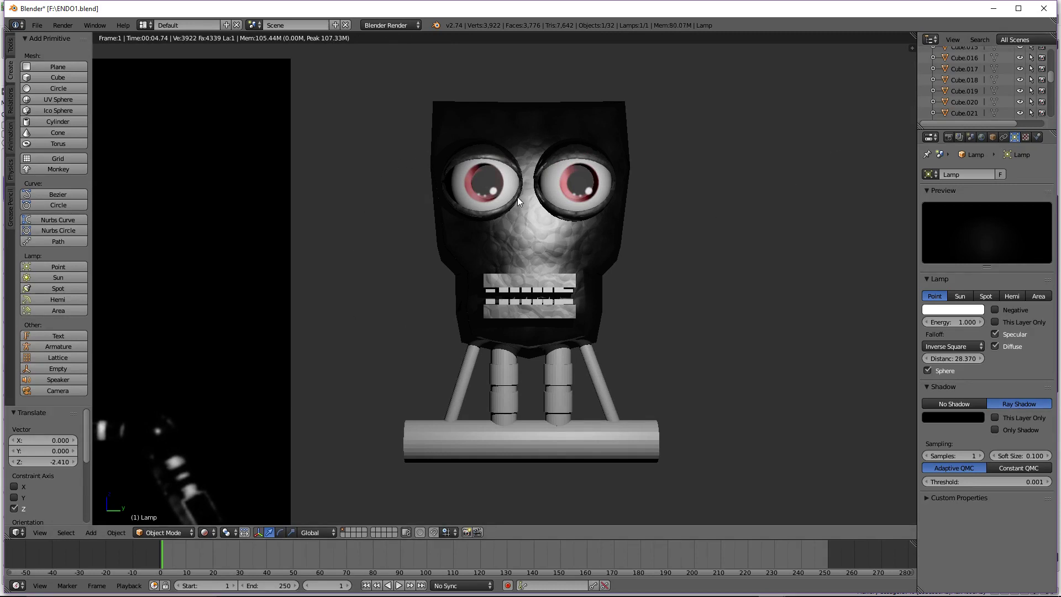
Return to Material shading and assign the head's material, Material, to the upper gum's second slot
click(206, 532)
click(227, 471)
right_click(525, 274)
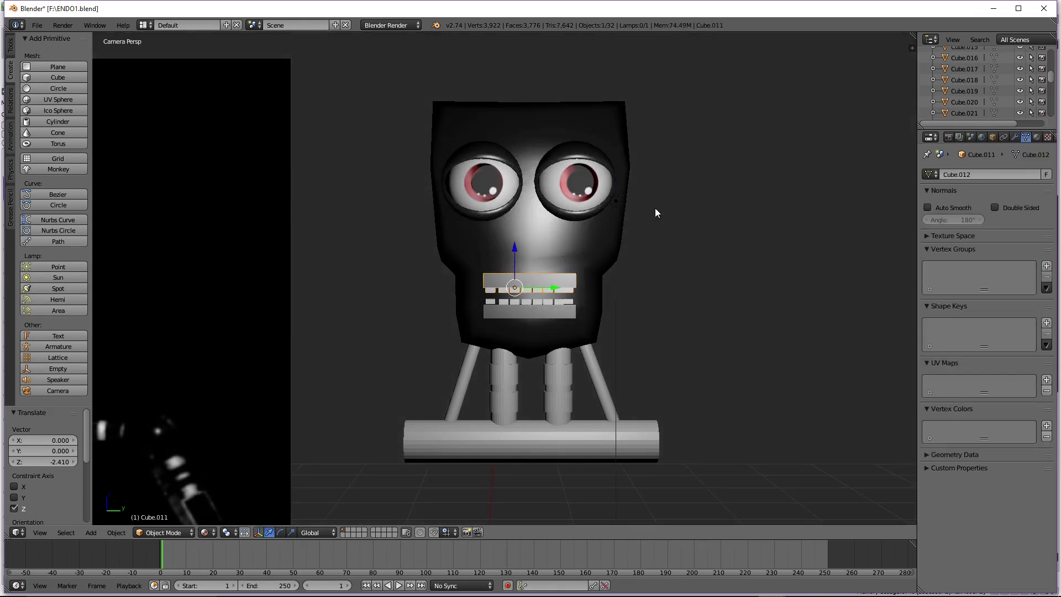
click(1036, 137)
click(929, 211)
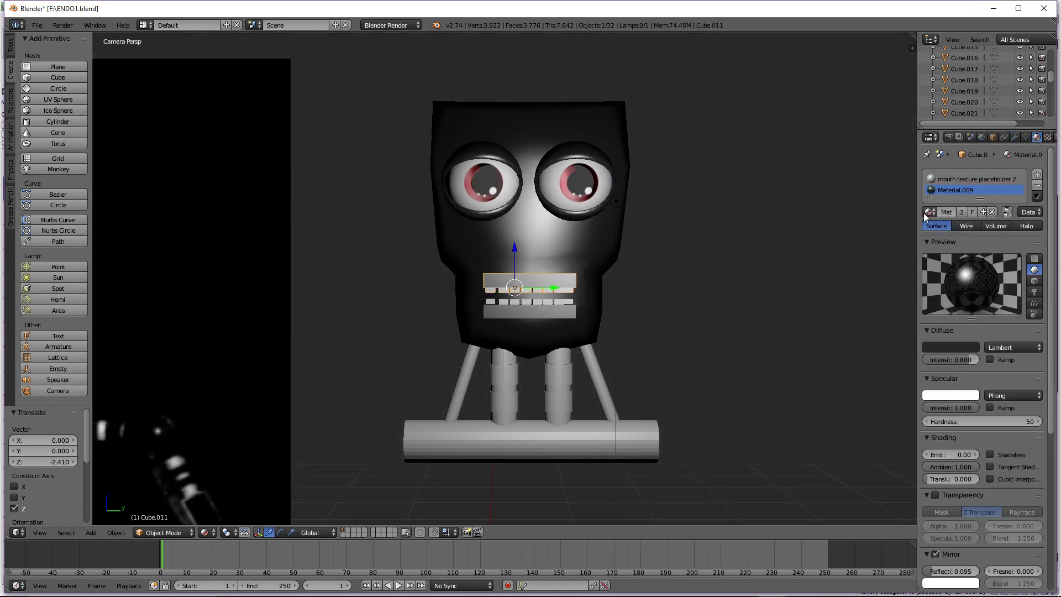
click(862, 227)
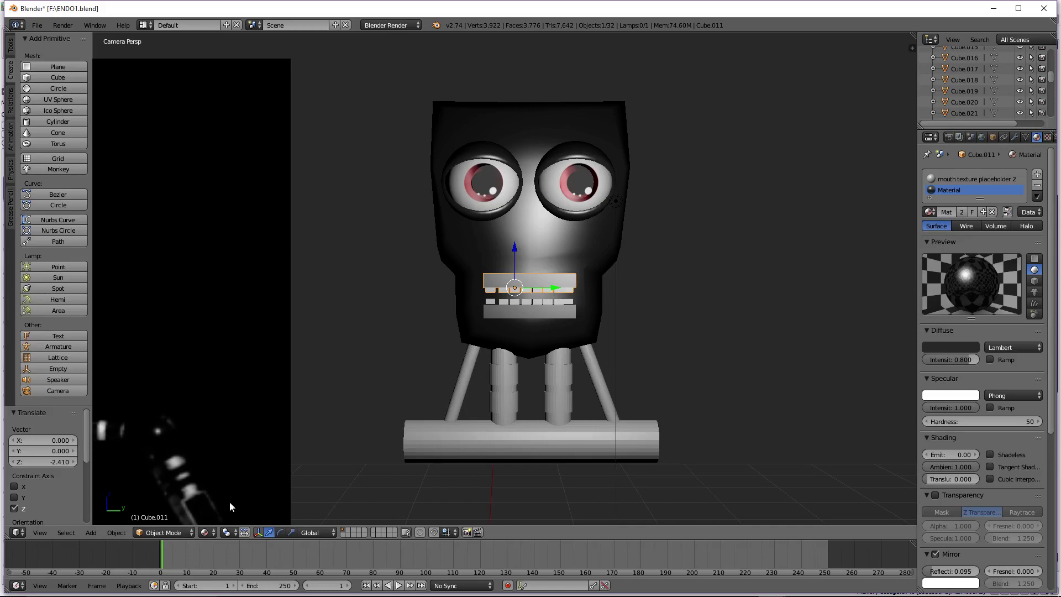
Check the upper gum's reassigned material in a Rendered camera view and switch back to Material shading
click(207, 533)
click(230, 452)
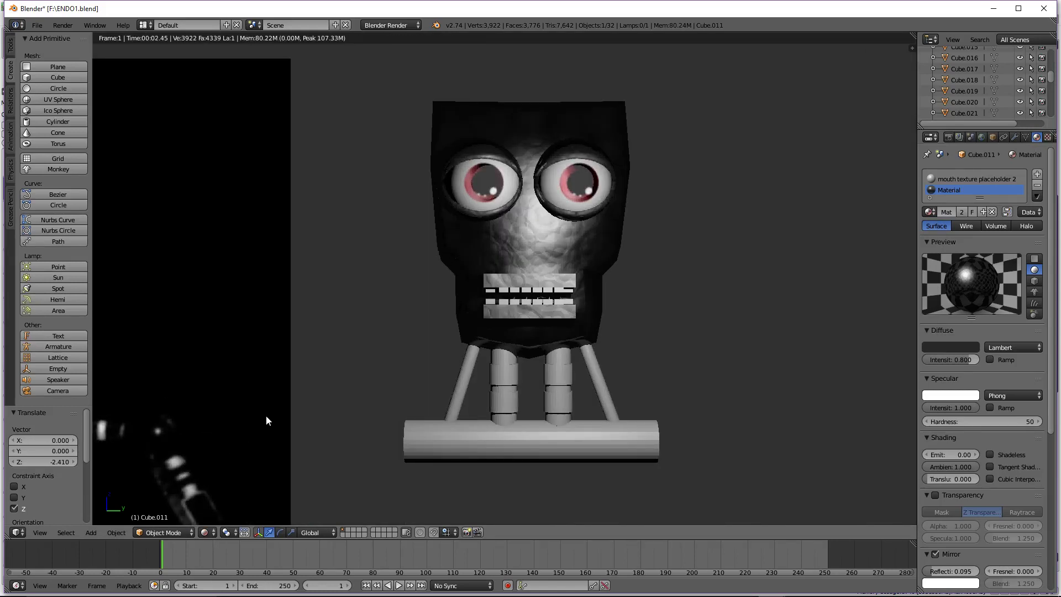
key(KP_0)
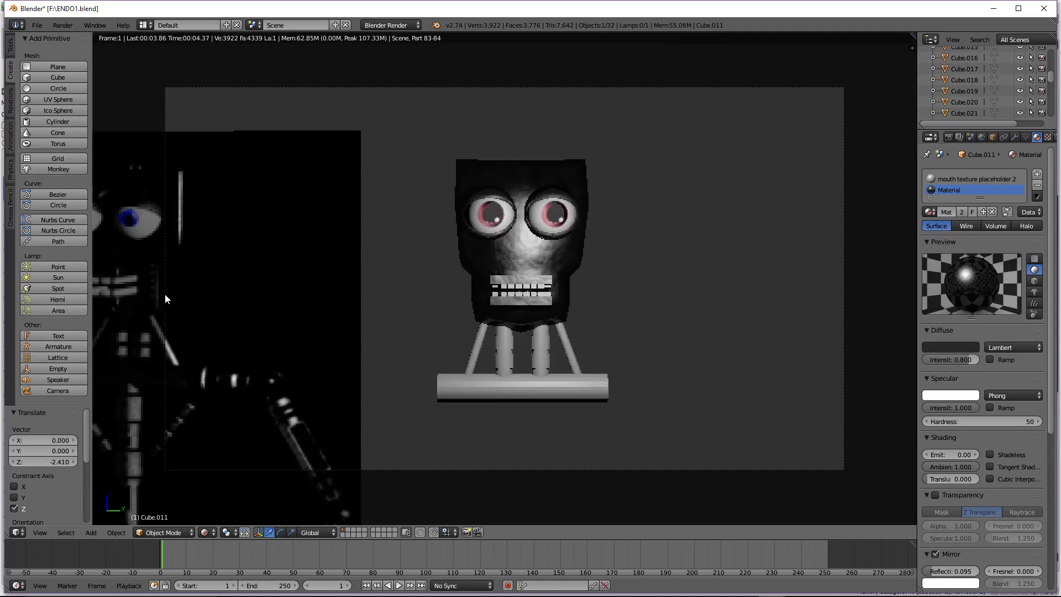
click(205, 532)
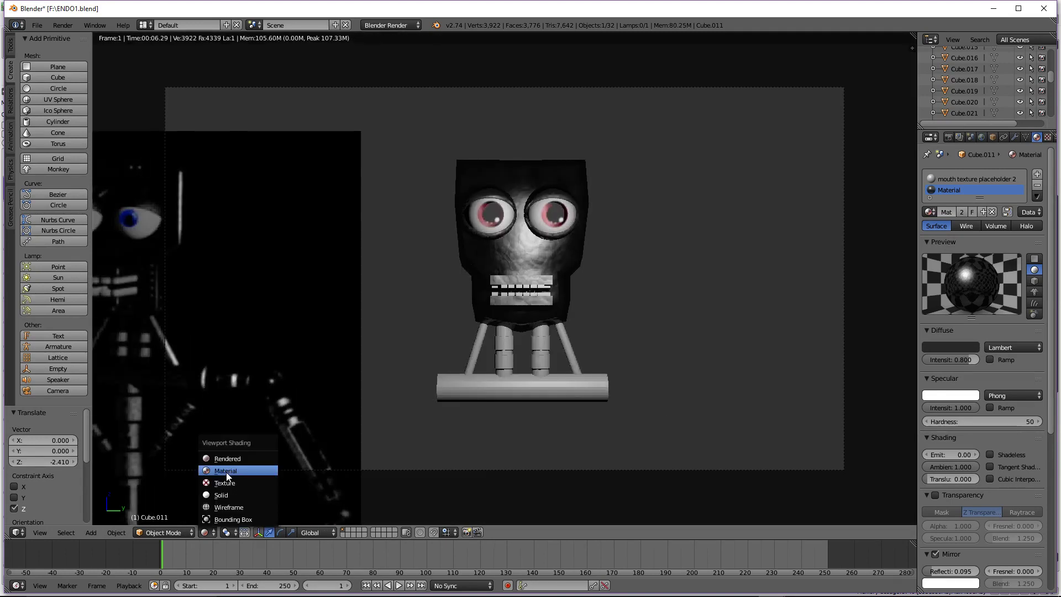
click(238, 471)
Select the head and set its dark material's specular intensity to 0
scroll(654, 230, up, 2)
right_click(568, 233)
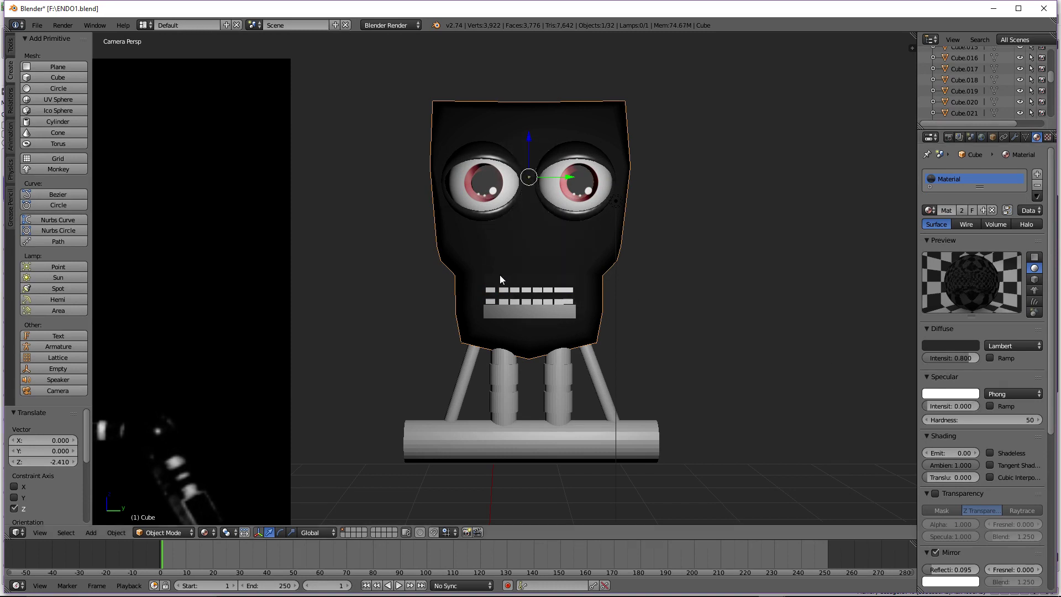
Check the head's reduced specular highlight in Rendered viewport shading and return to Material shading
click(204, 532)
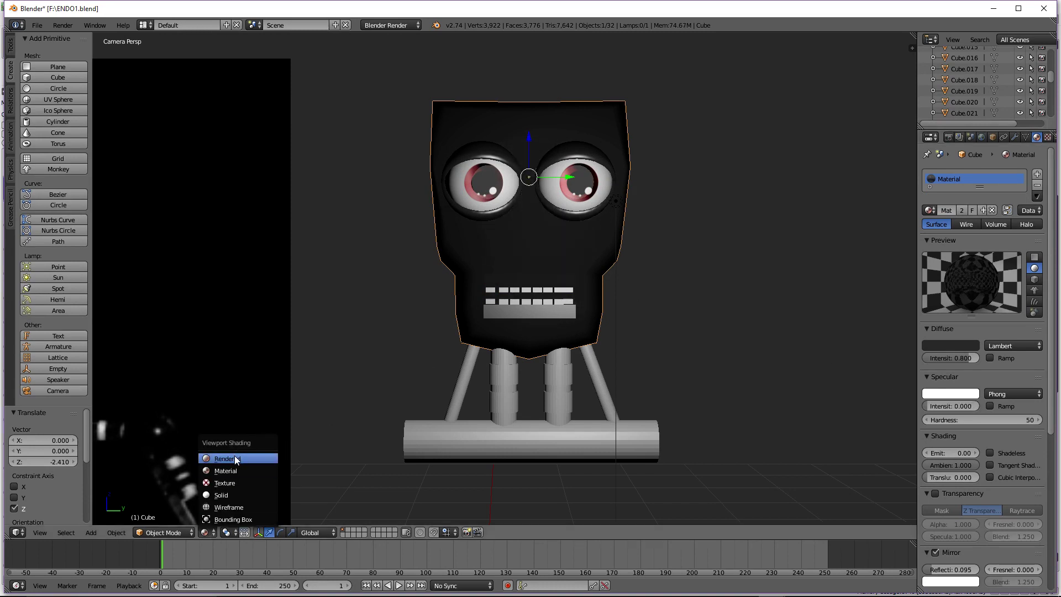
click(235, 458)
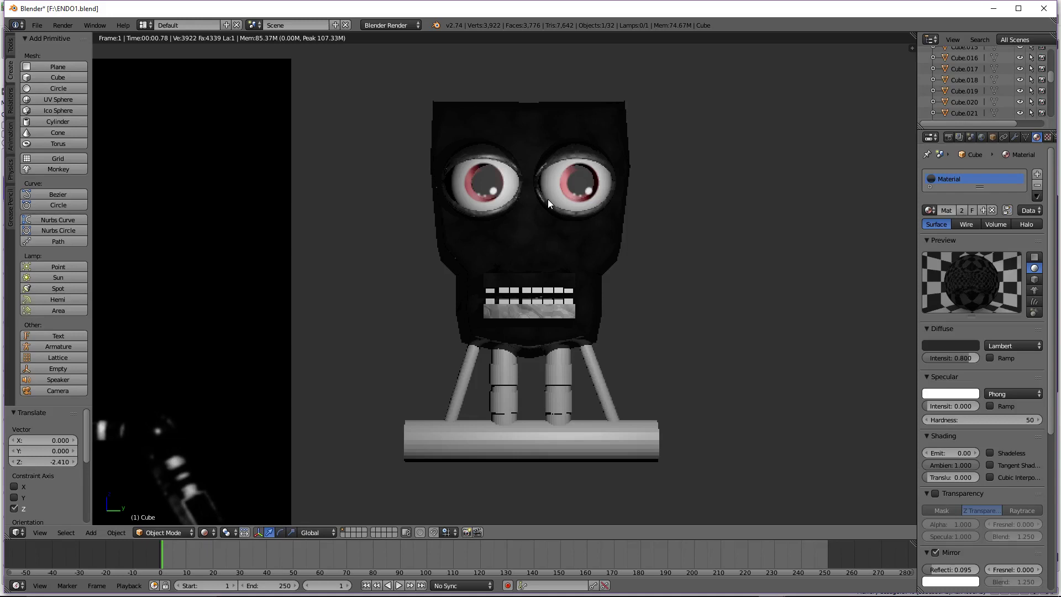
click(204, 532)
click(235, 470)
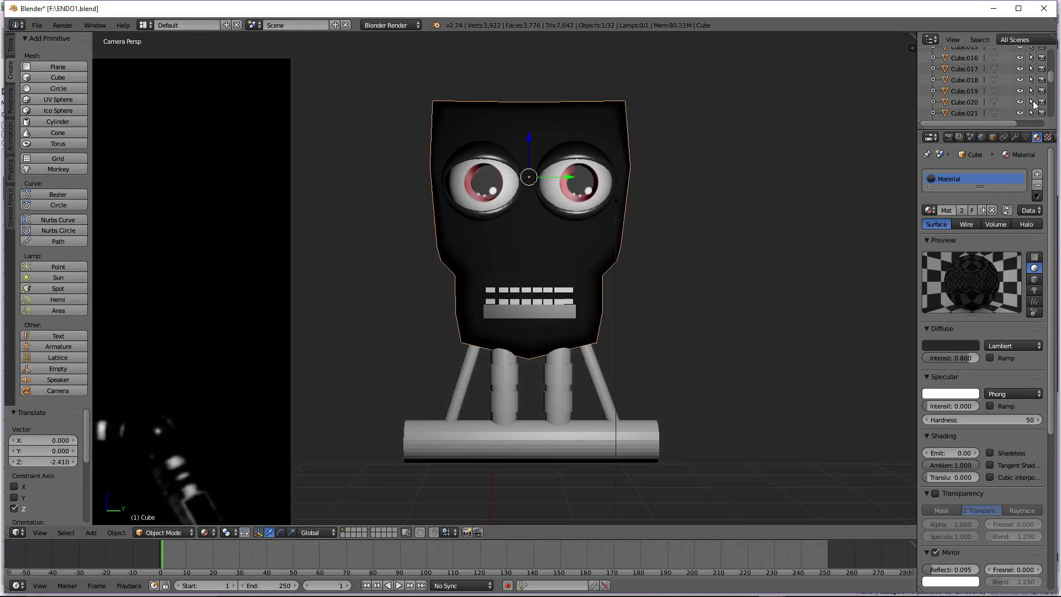
Assign the head's material, Material, to the lower gum's second slot and set its specular intensity to 0.1
right_click(511, 306)
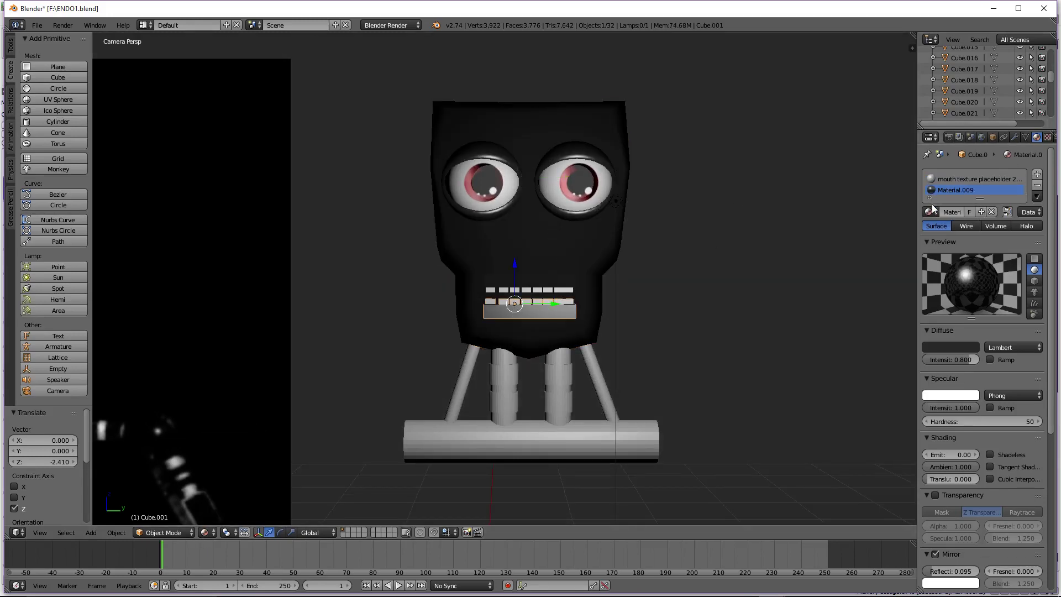
click(930, 212)
click(848, 228)
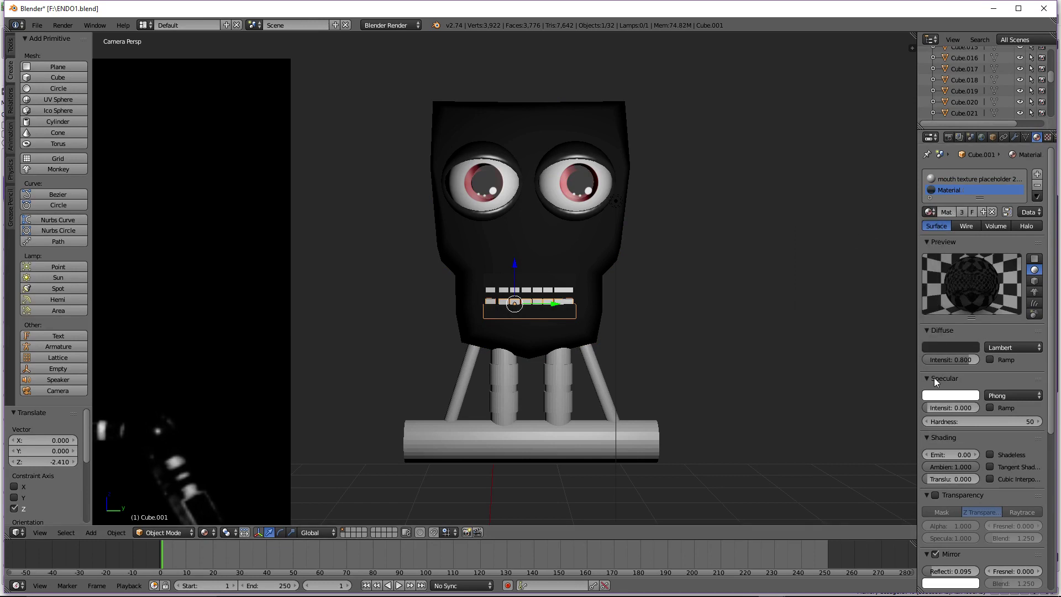
click(946, 410)
text(0.1)
key(Return)
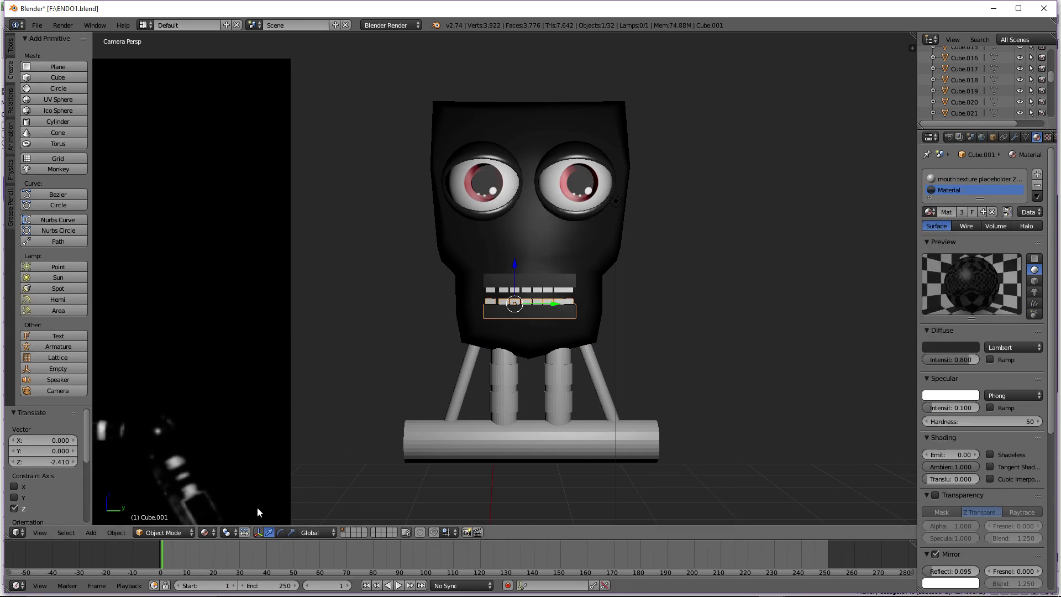
Switch the viewport to Rendered shading and enable the specular ramp for the shared dark material
click(213, 533)
click(237, 452)
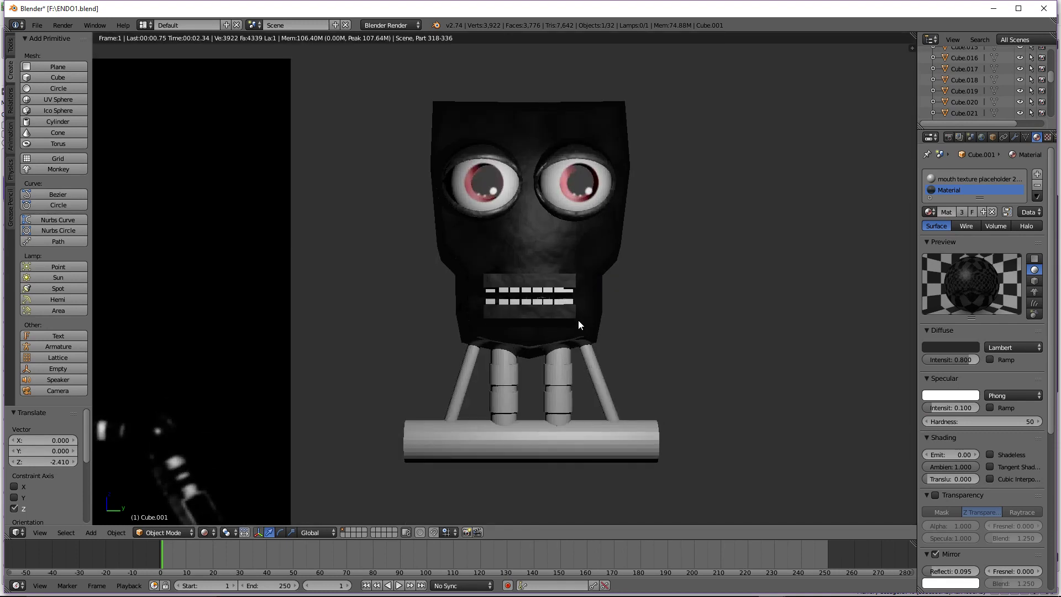
click(989, 407)
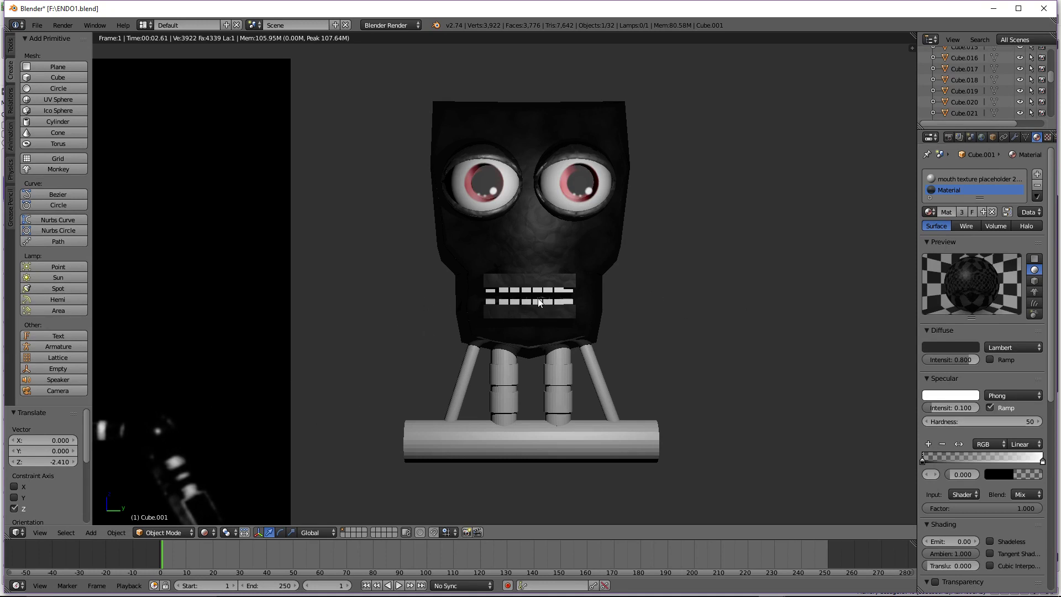
Examine the rendered head and gums from the full camera view and return to Material shading
key(KP_0)
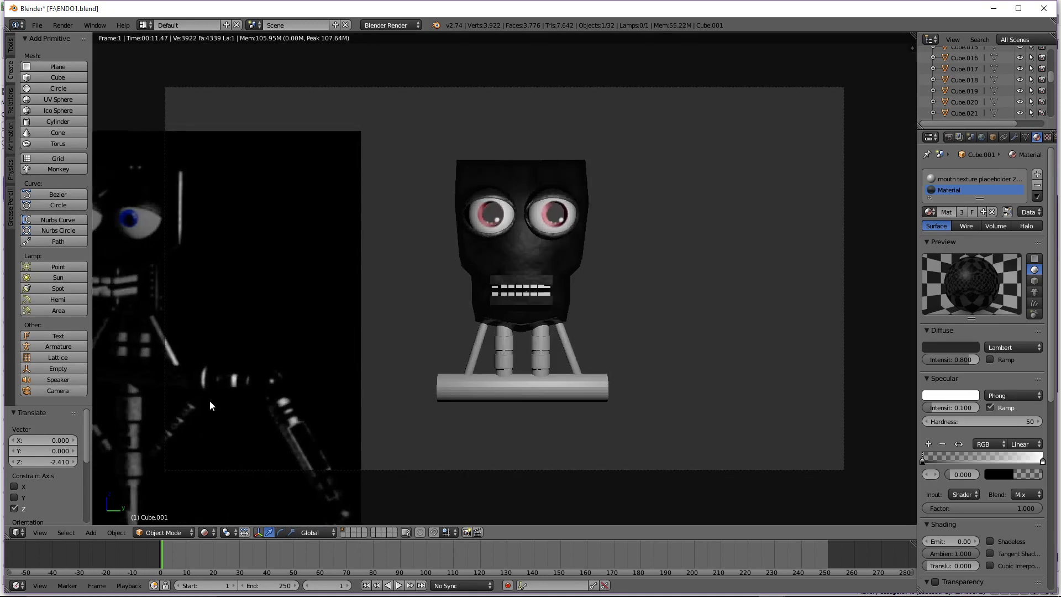
click(205, 532)
click(223, 471)
Assign the existing dark material, Material, to both inner neck cylinders below the head
scroll(495, 349, down, 3)
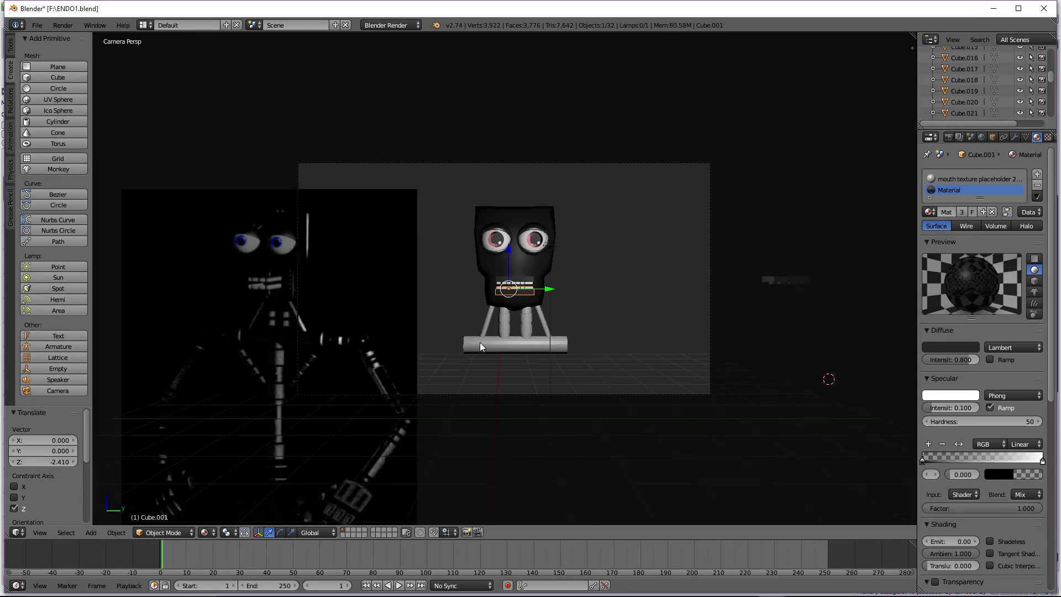
scroll(480, 347, up, 6)
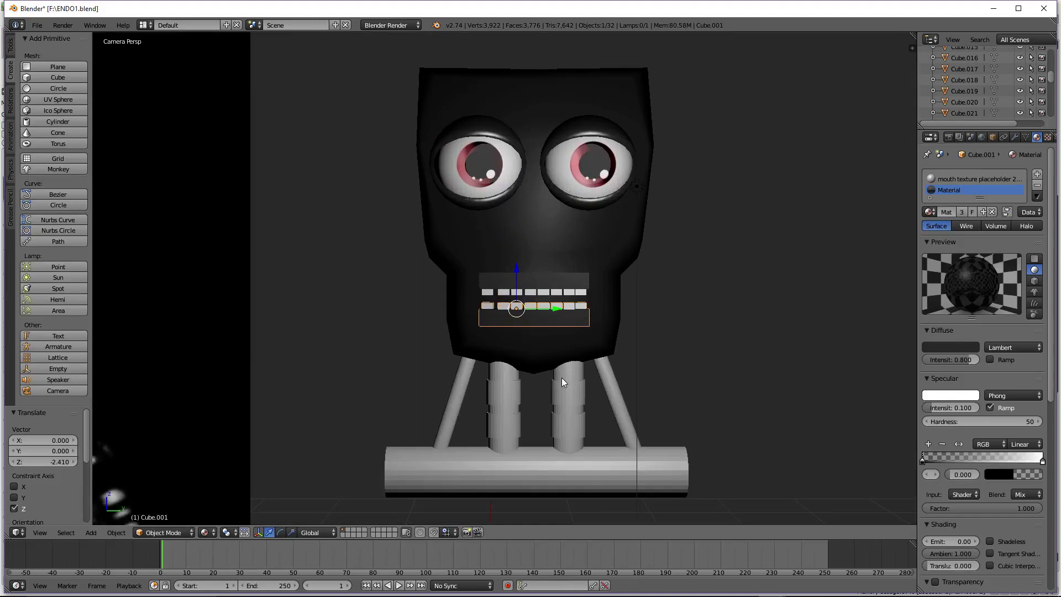
right_click(561, 381)
click(928, 210)
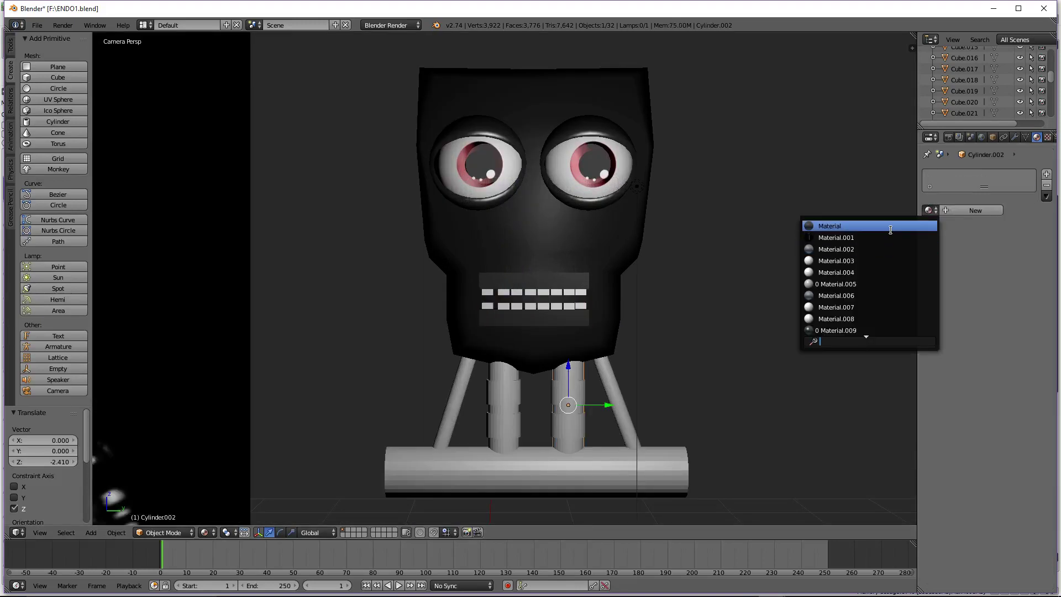
click(842, 225)
right_click(504, 372)
click(930, 210)
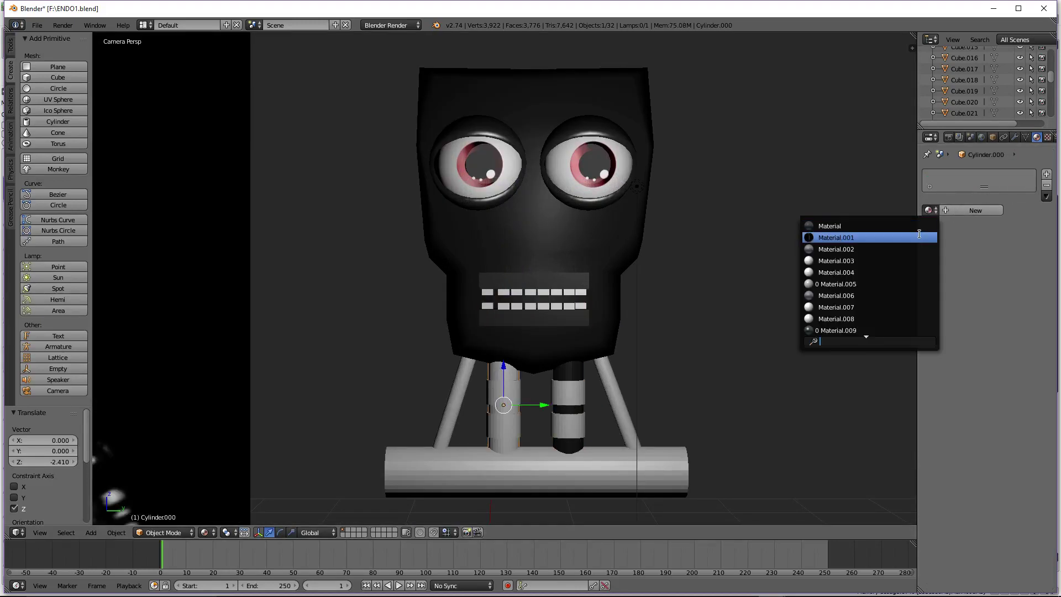
click(840, 225)
Apply smooth shading to the faces and edges of both inner neck cylinders
key(Tab)
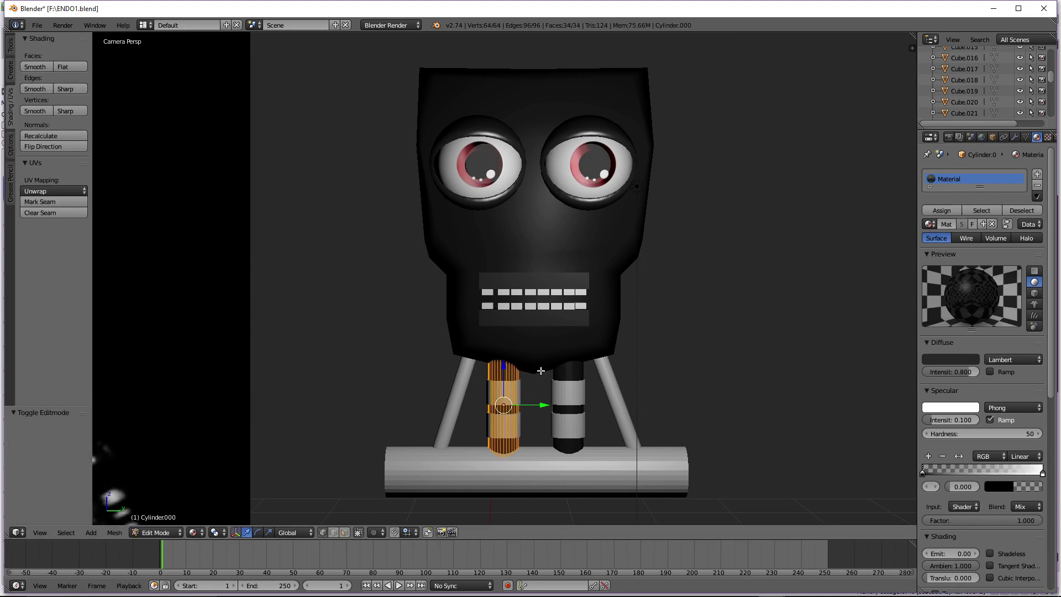
click(34, 66)
click(39, 82)
key(Tab)
right_click(569, 369)
key(Tab)
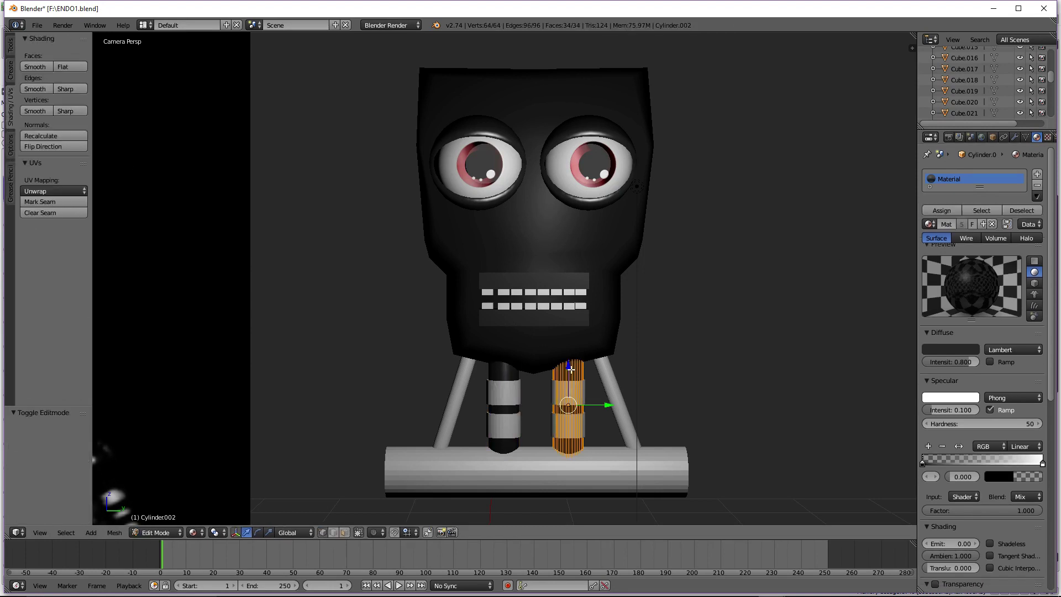
click(46, 67)
click(47, 84)
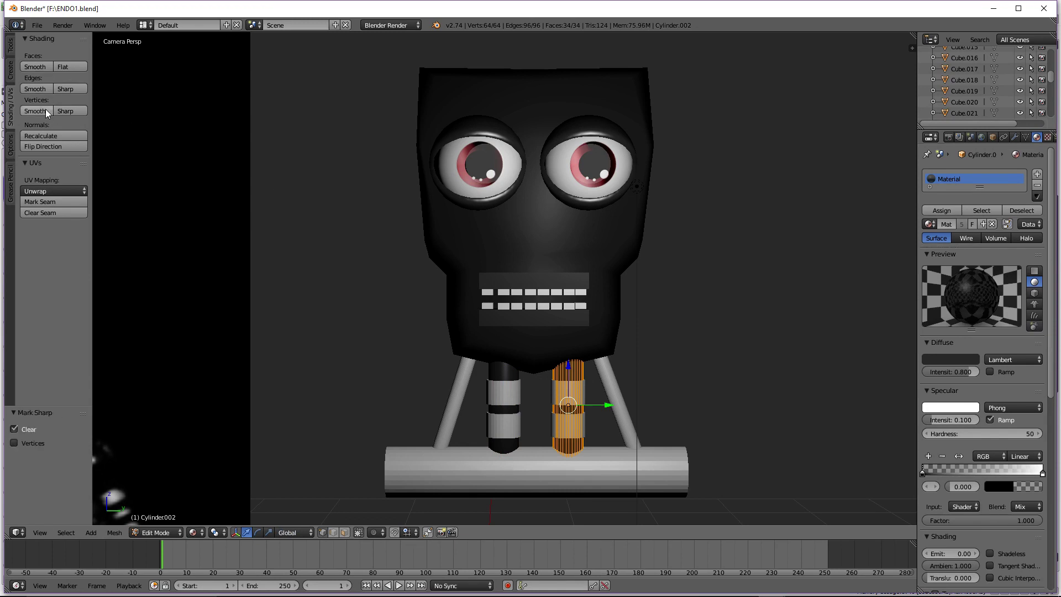
key(Tab)
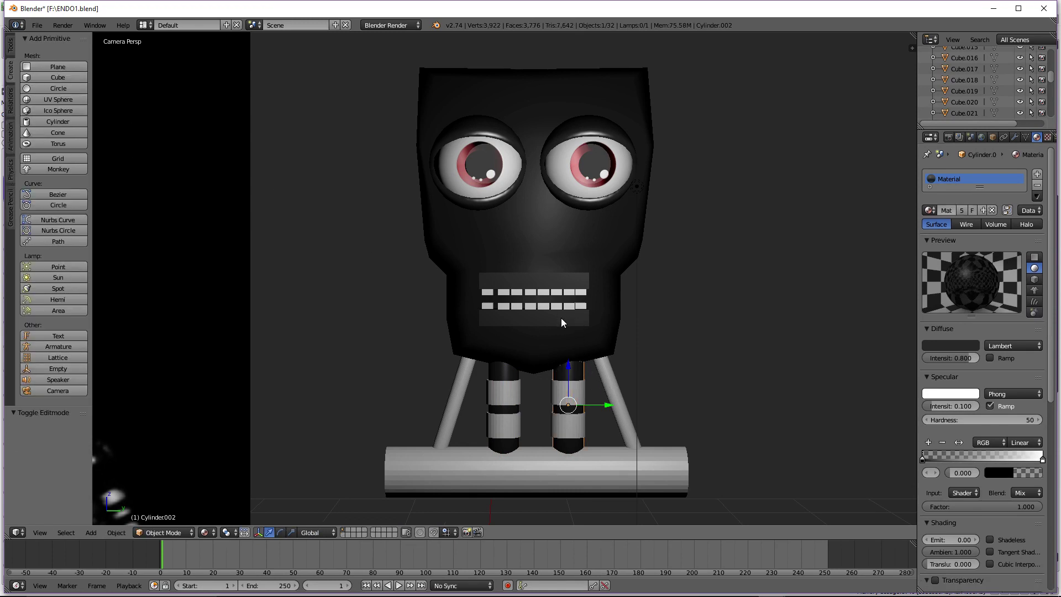
Shade the faces of the left-hand eye's lower eyelid smooth and assign it the dark material, Material
right_click(499, 203)
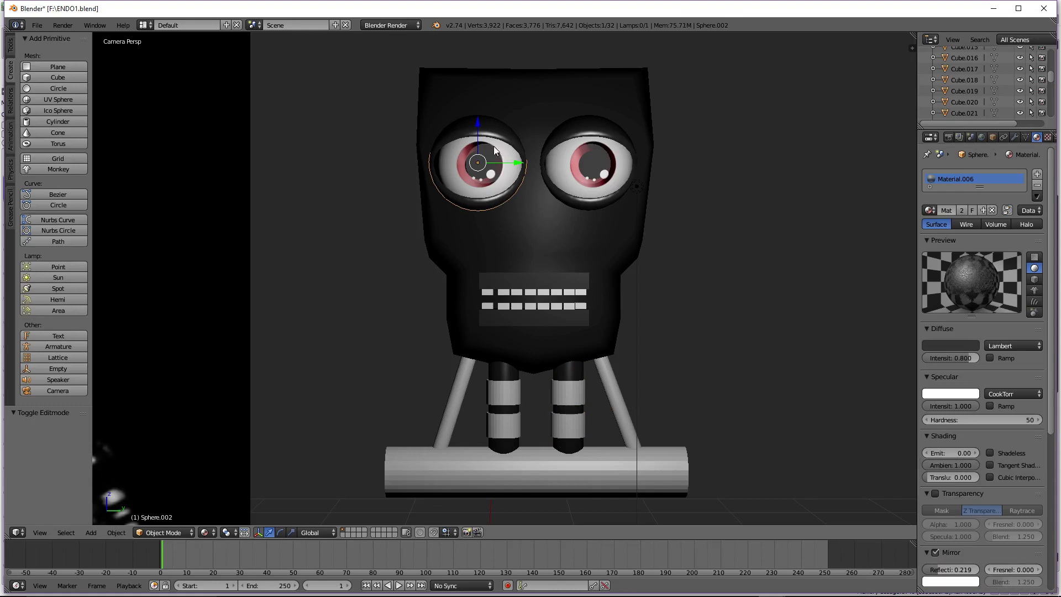
key(Tab)
click(42, 66)
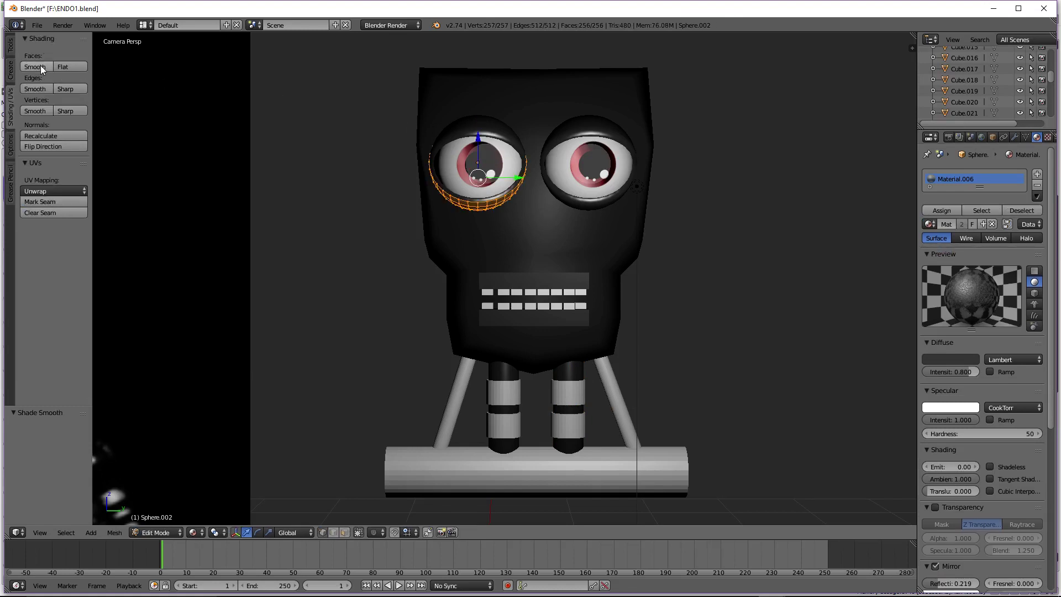
key(Tab)
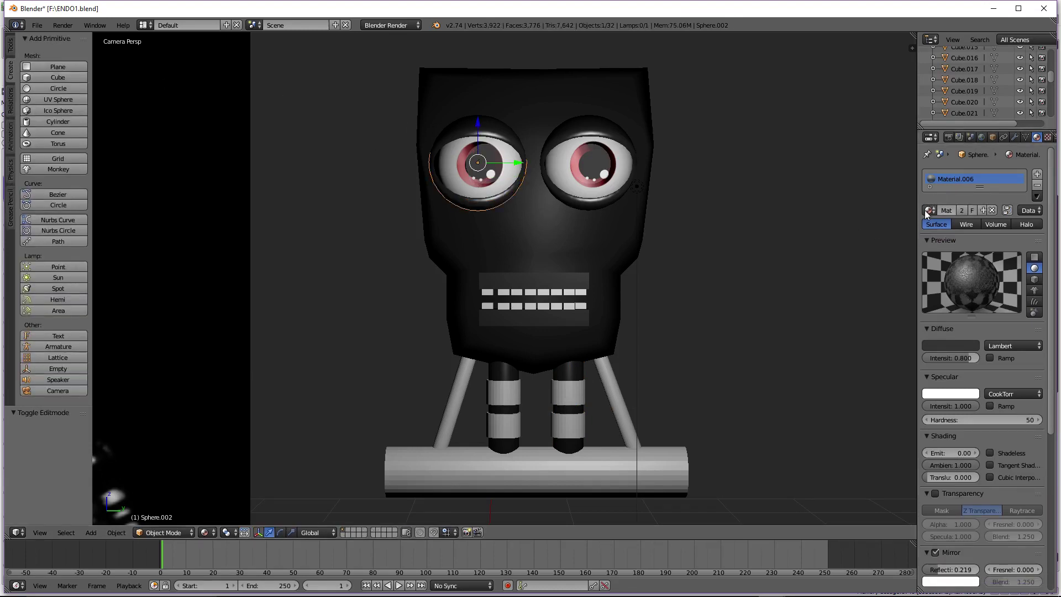
click(929, 211)
click(826, 223)
Assign the dark material, Material, to the upper eyelids of both eyes
right_click(475, 127)
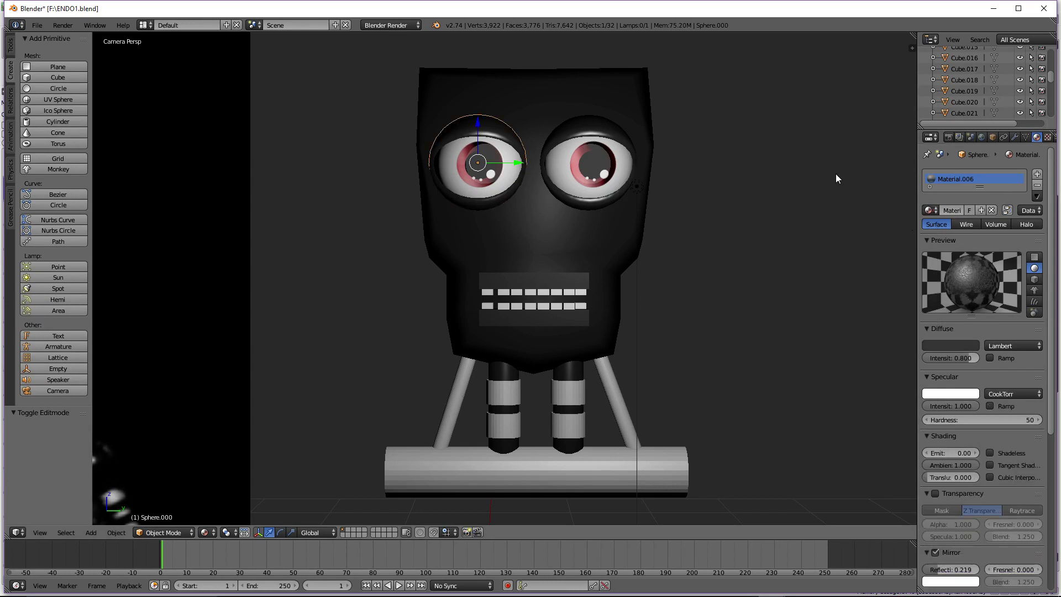
click(929, 211)
click(825, 223)
right_click(609, 128)
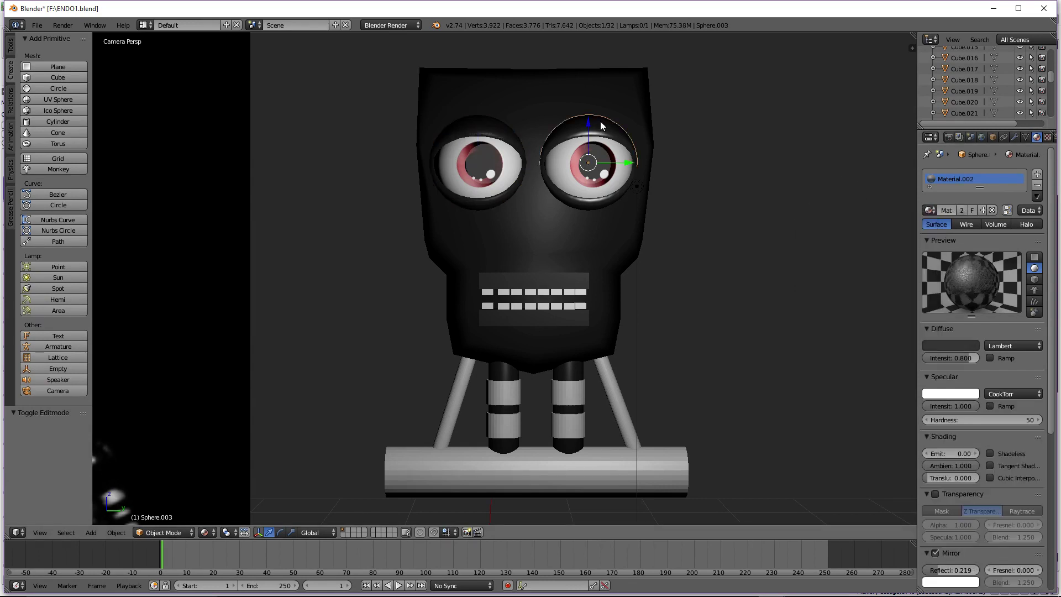
click(929, 211)
click(825, 223)
Assign the dark material, Material, to the right-hand eye's lower eyelid
scroll(251, 244, down, 3)
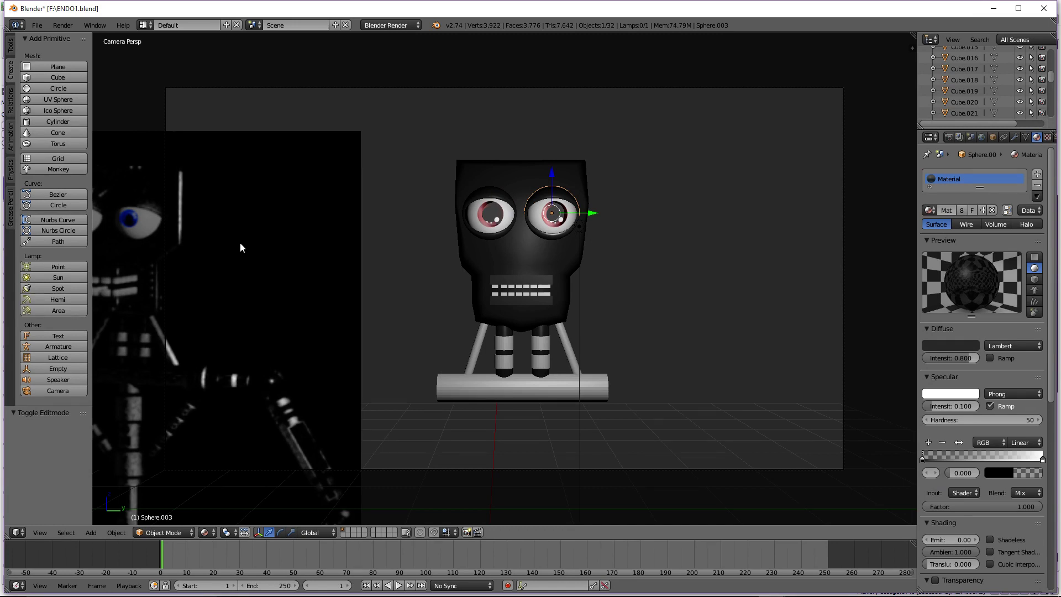
scroll(240, 242, up, 3)
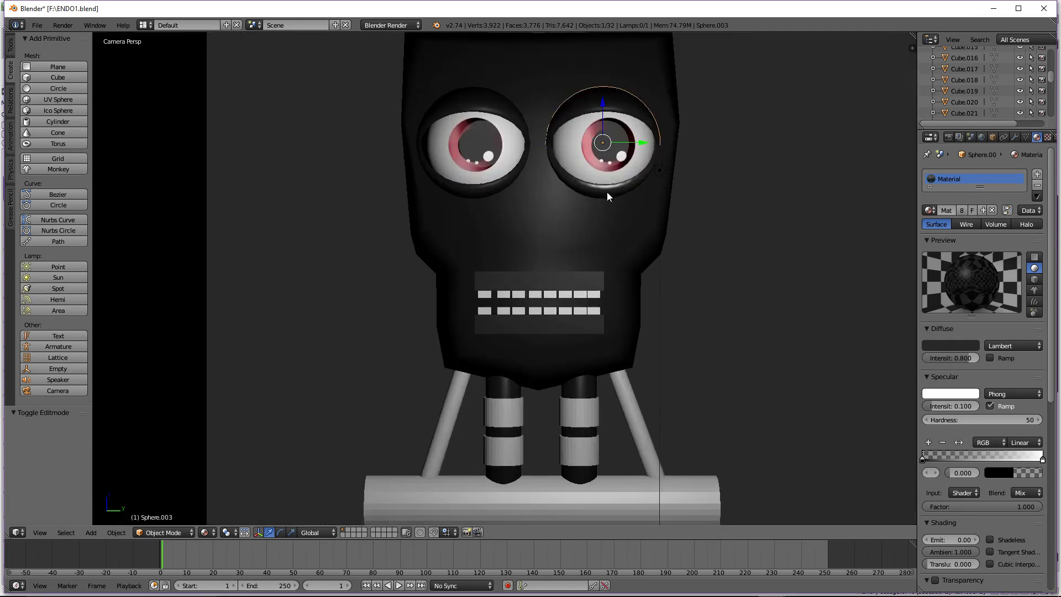
right_click(607, 191)
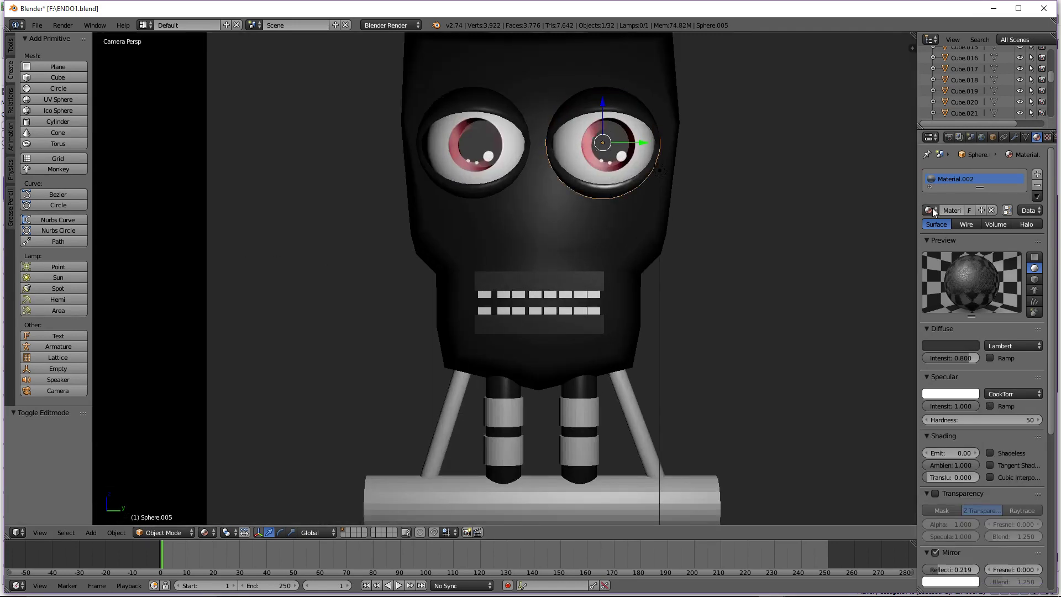
click(931, 210)
click(905, 227)
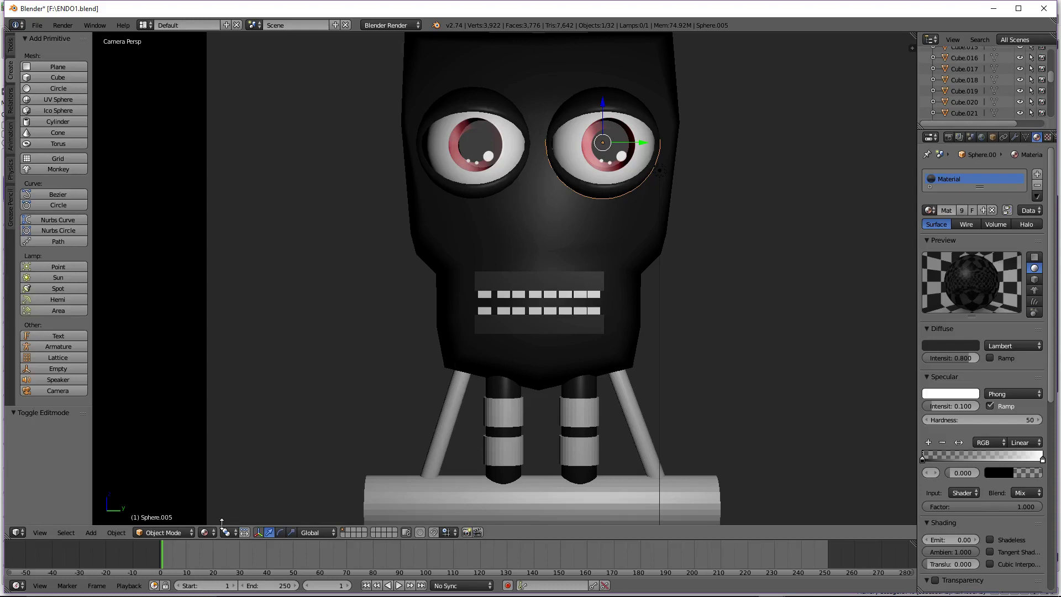
Examine the eyelids and neck cylinders with their new material in Rendered shading and return to Material shading
click(205, 532)
click(230, 457)
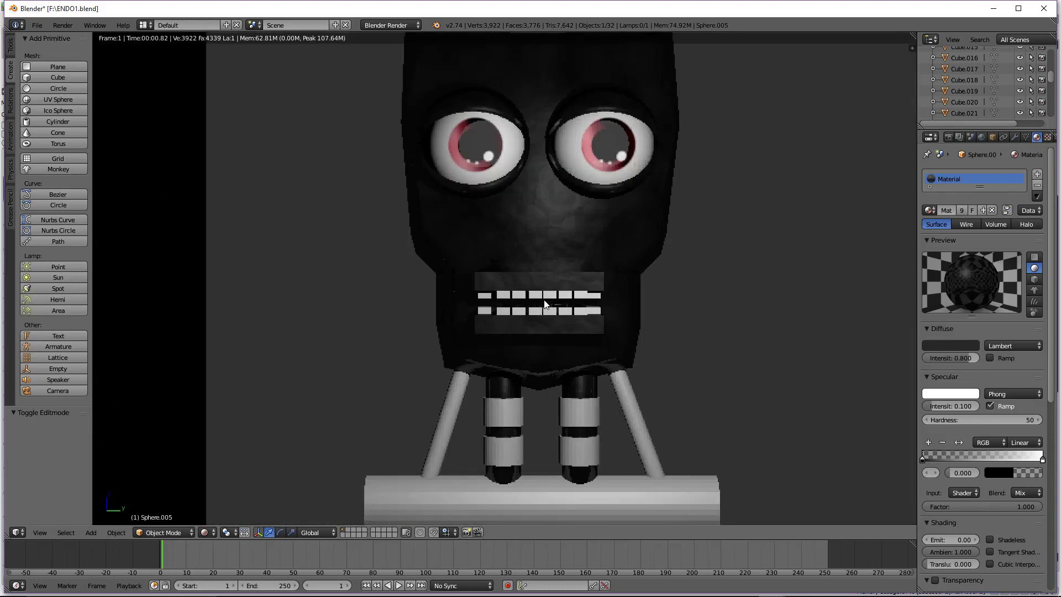
scroll(543, 301, down, 1)
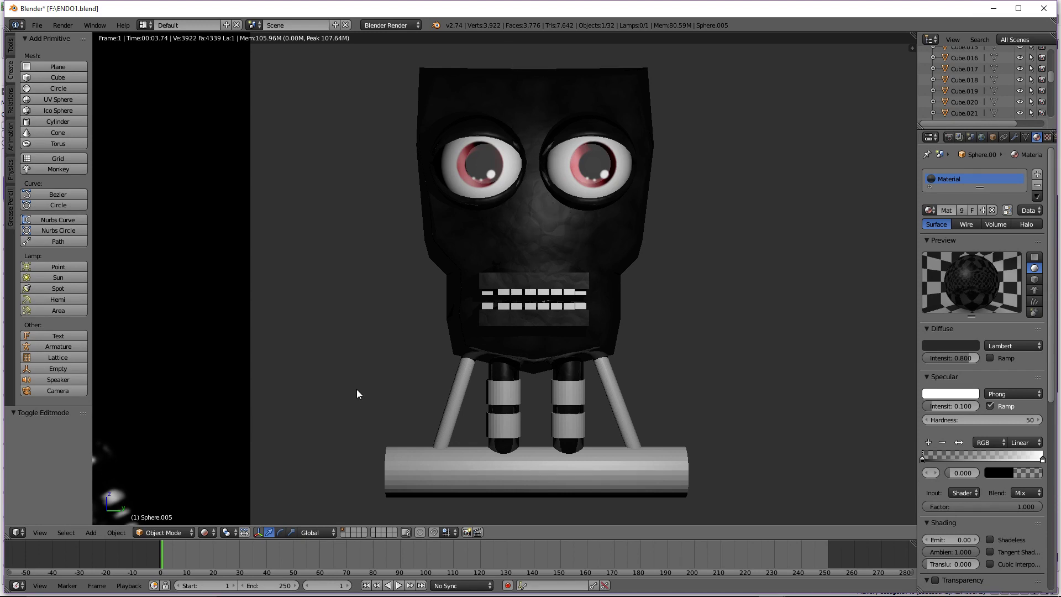
click(204, 532)
click(233, 473)
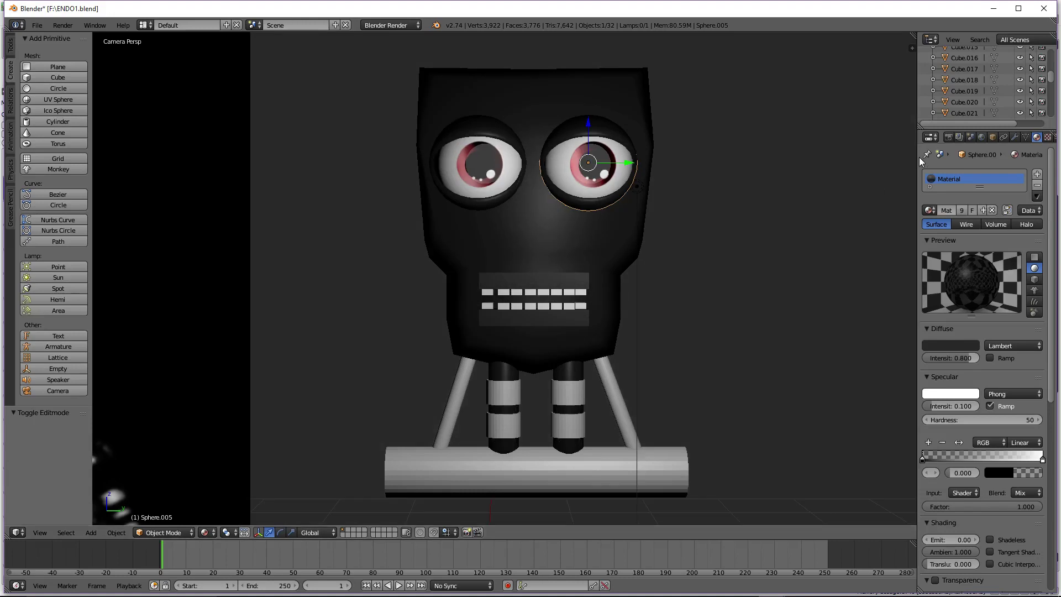
Set the bump map clouds texture's noise to Soft and check the surface in Rendered shading
click(1048, 137)
scroll(1006, 237, down, 4)
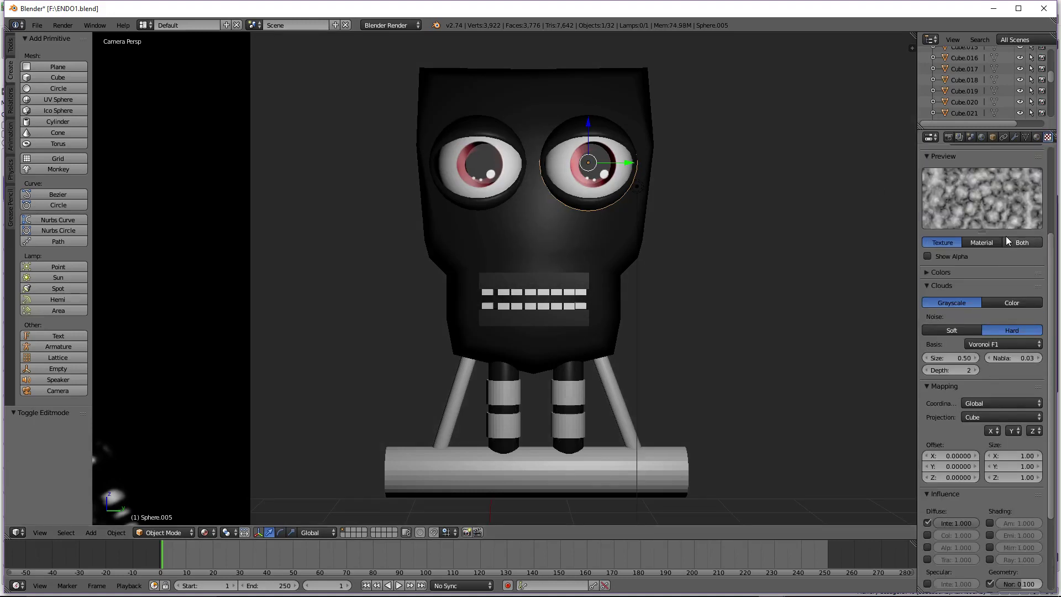
scroll(1006, 237, up, 2)
click(961, 372)
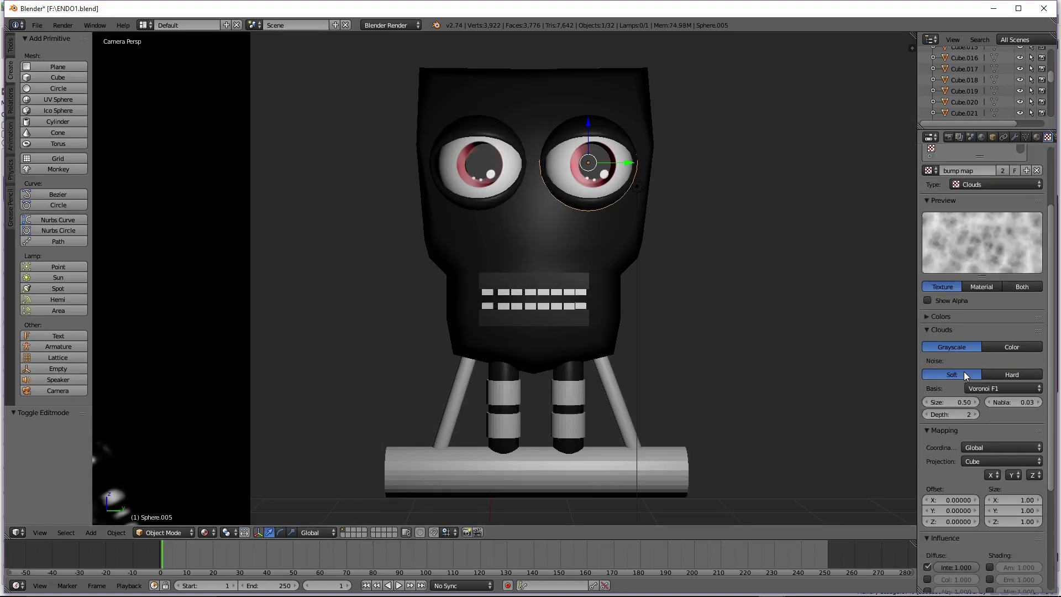
click(206, 532)
click(223, 457)
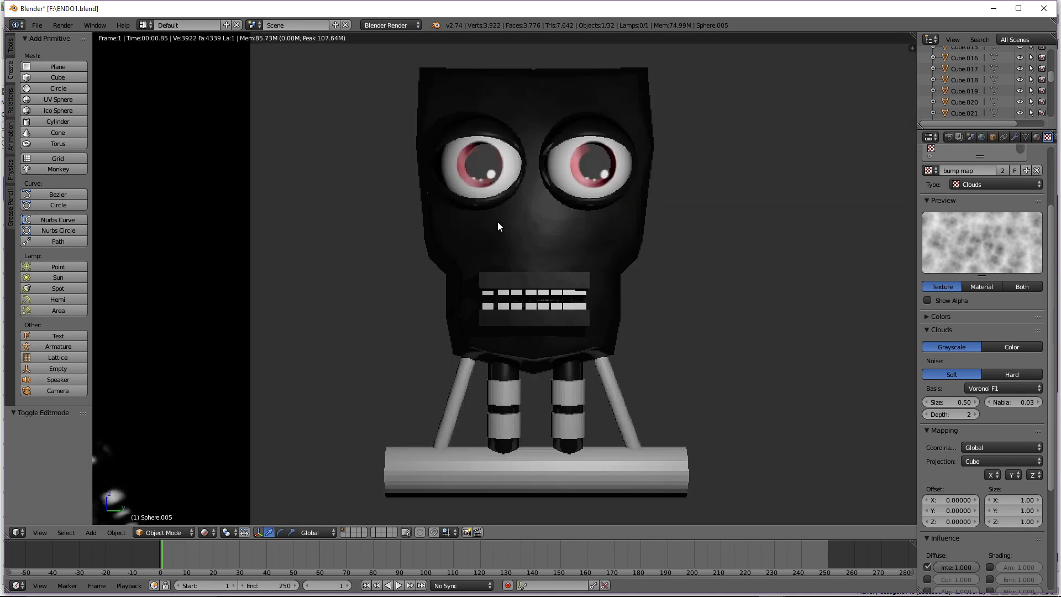
Change the shared material's diffuse colour to black and, with the head selected, set its specular intensity to 0
click(1037, 137)
click(969, 345)
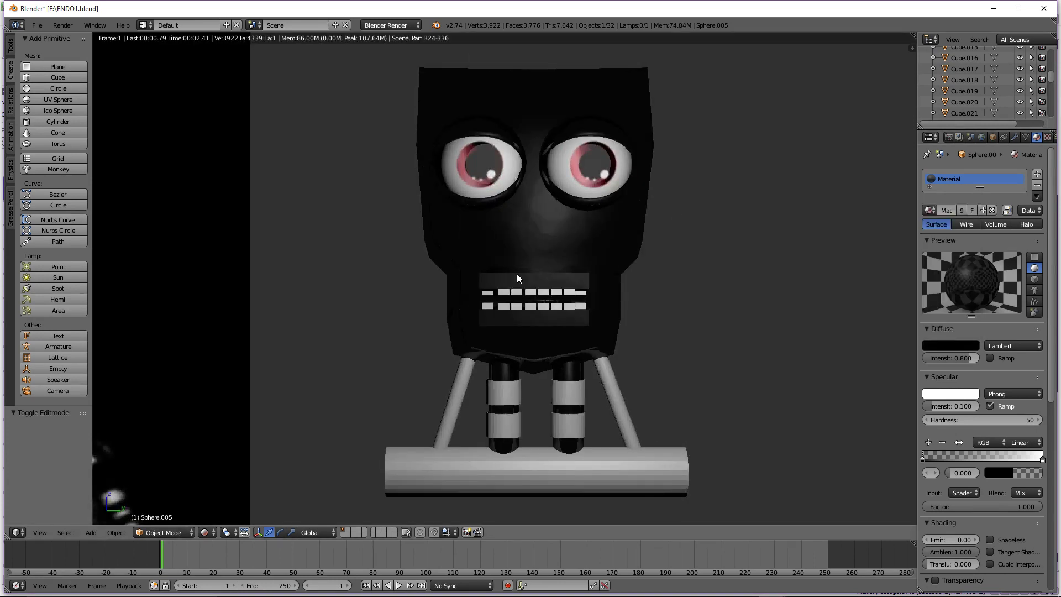
right_click(517, 278)
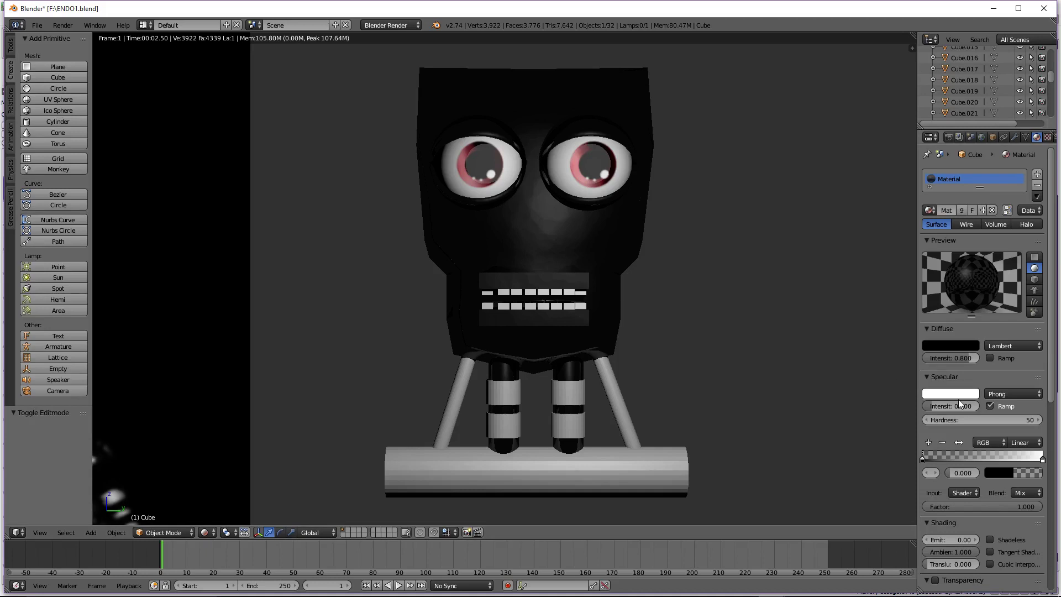
drag(956, 405, 891, 405)
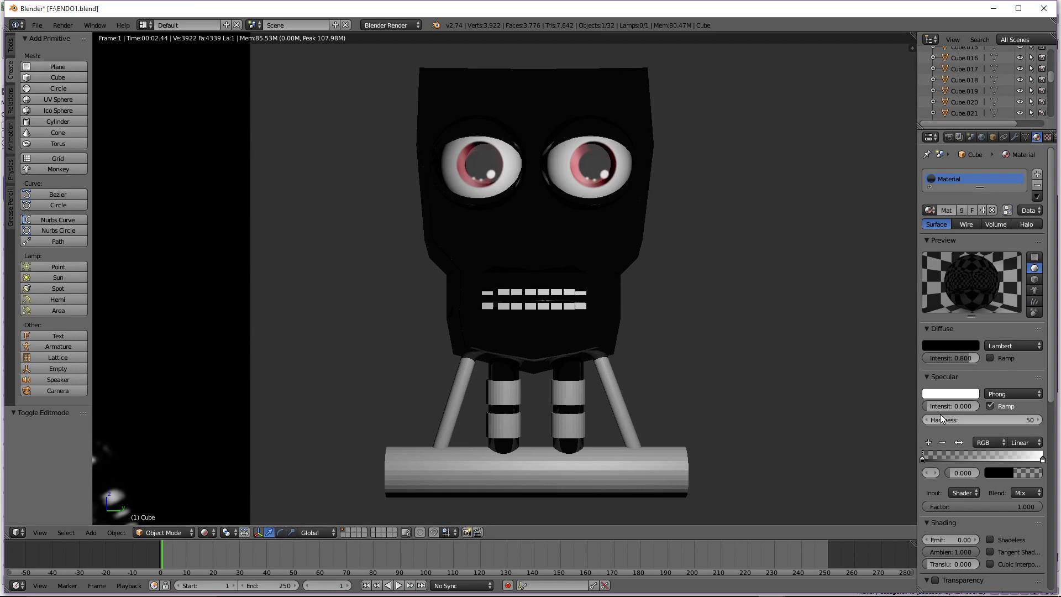
Set the shared dark material's specular intensity to 0.05, check it in Rendered shading and return to Material shading
click(1001, 394)
click(964, 407)
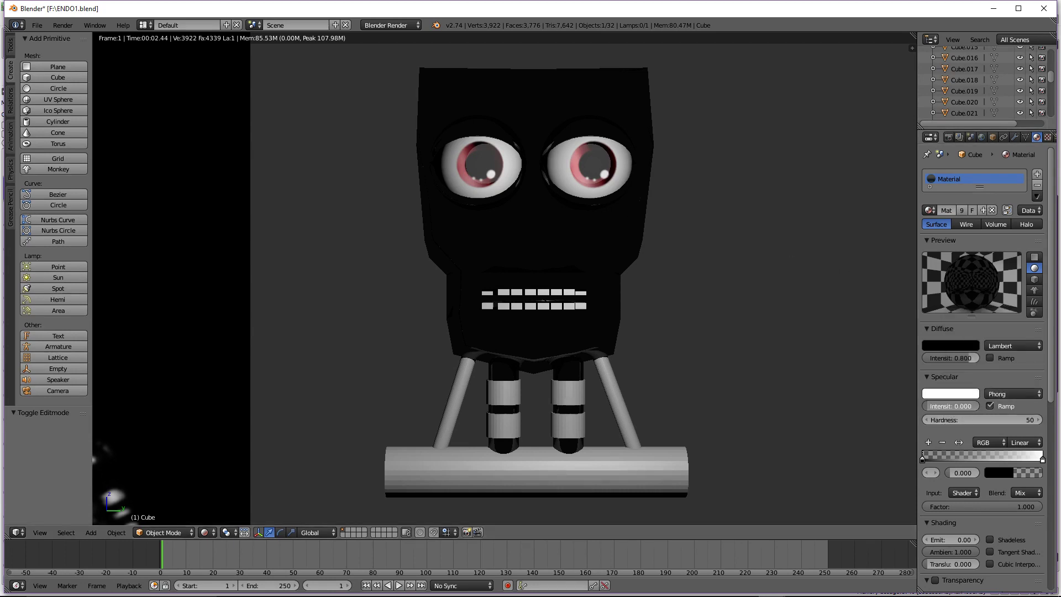
key(BackSpace)
text(0.05)
key(Return)
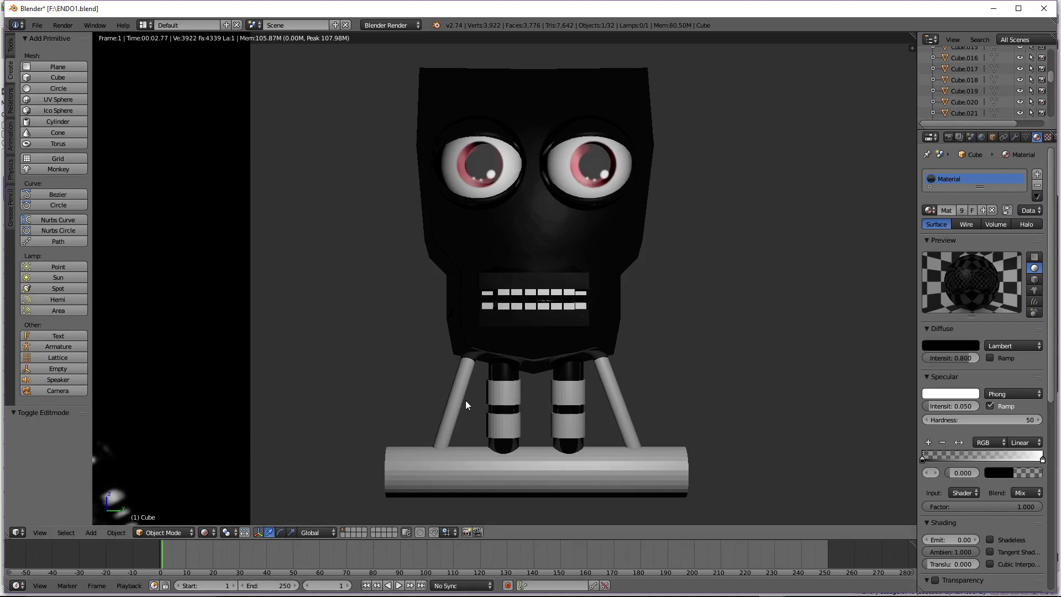
click(207, 532)
click(233, 470)
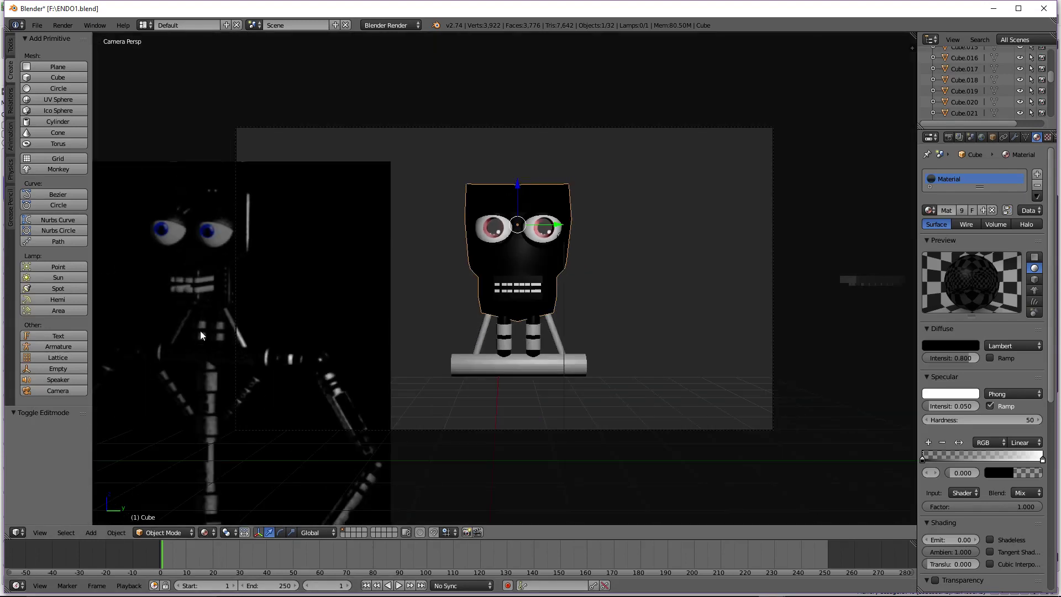
Assign Material to the upper ring of the left-hand neck cylinder, make it a single-user copy and name it mat_silver
scroll(519, 365, up, 5)
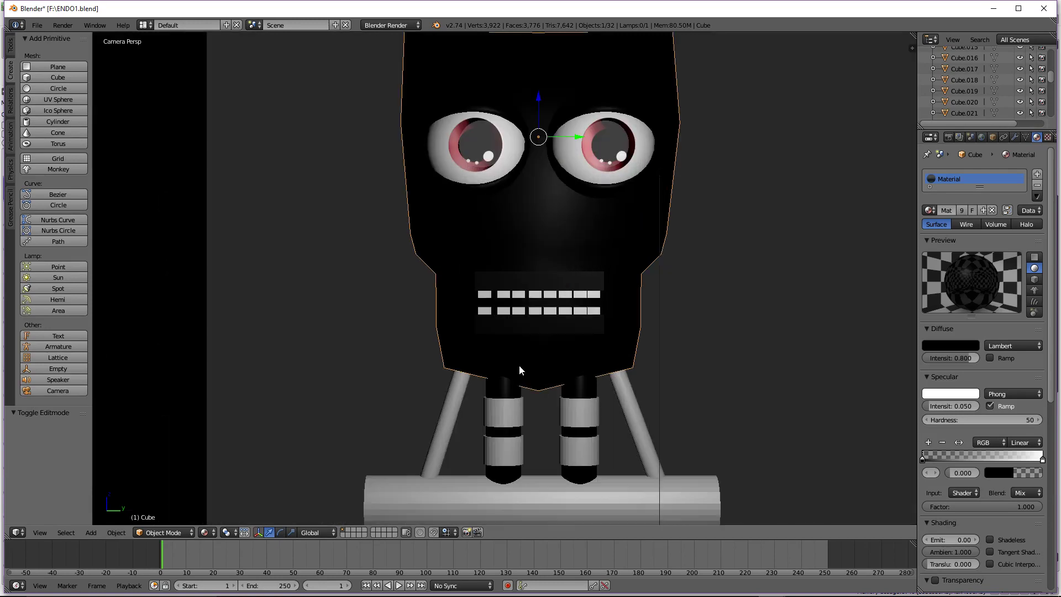
right_click(497, 413)
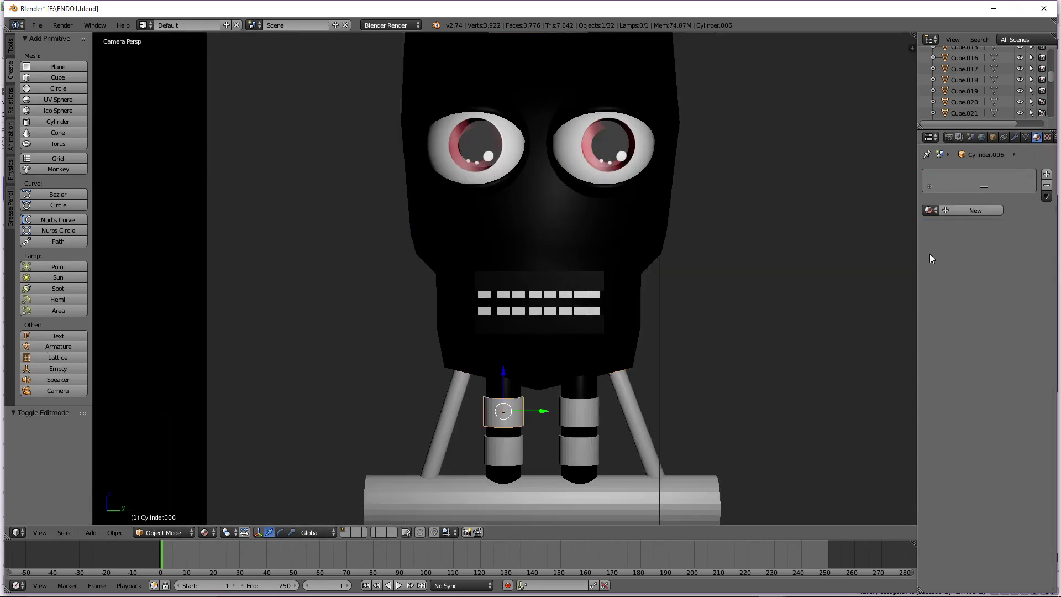
click(929, 210)
click(862, 225)
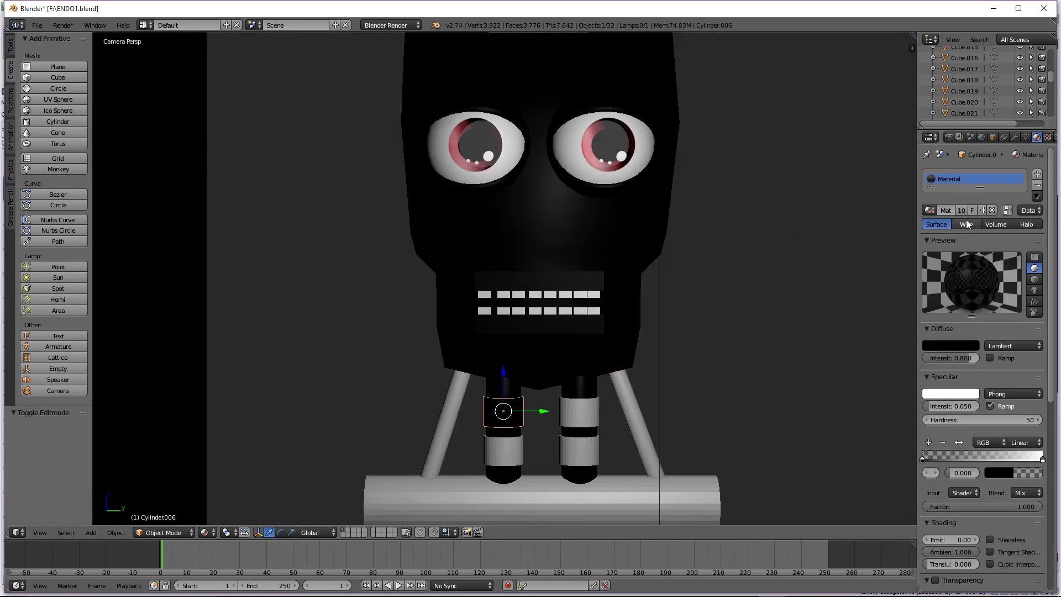
click(981, 210)
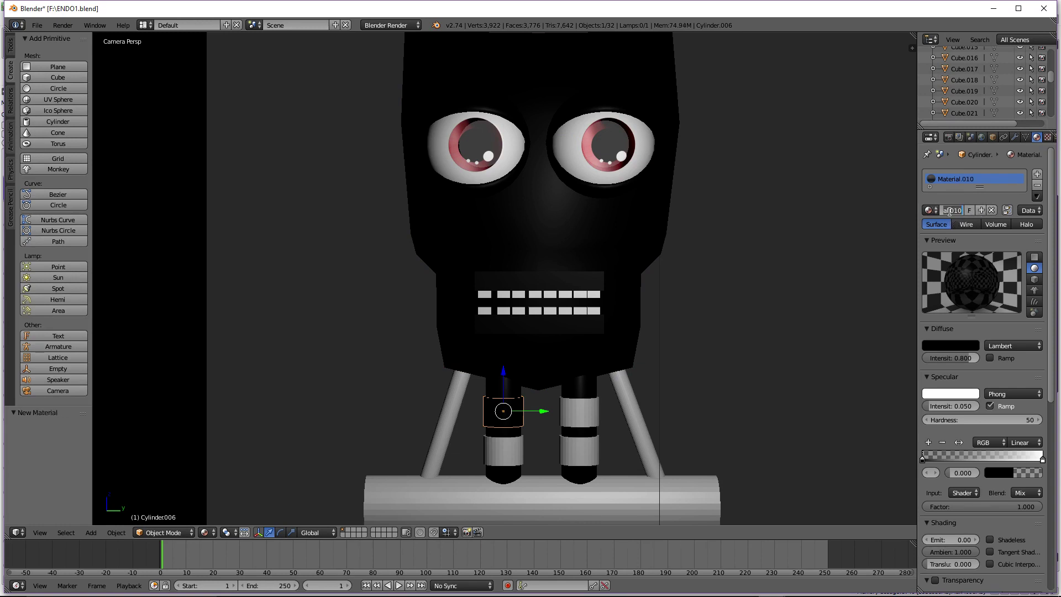
text(mat_silver)
key(Return)
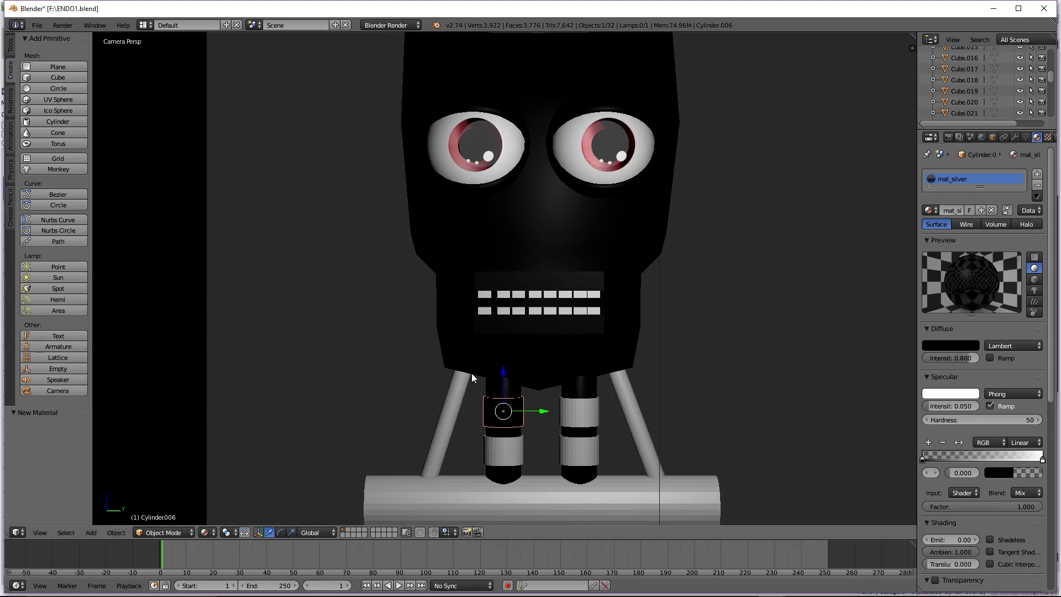
Brighten mat_silver's diffuse colour to a light grey
click(962, 341)
click(969, 235)
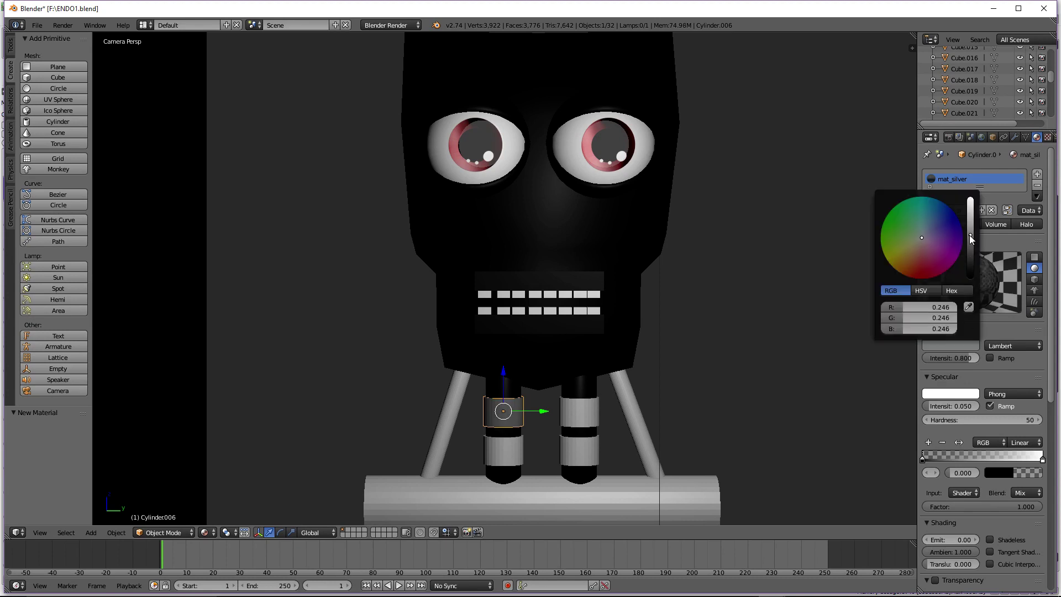
drag(969, 234, 969, 220)
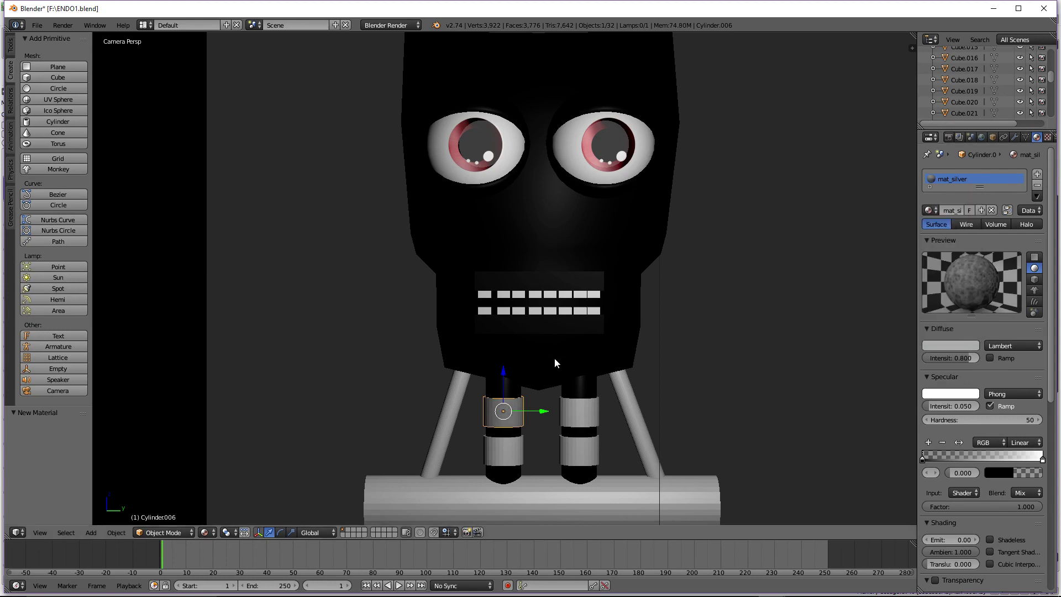
Smooth the faces and edges of the upper ring on the left-hand neck cylinder
key(Tab)
click(10, 105)
click(28, 65)
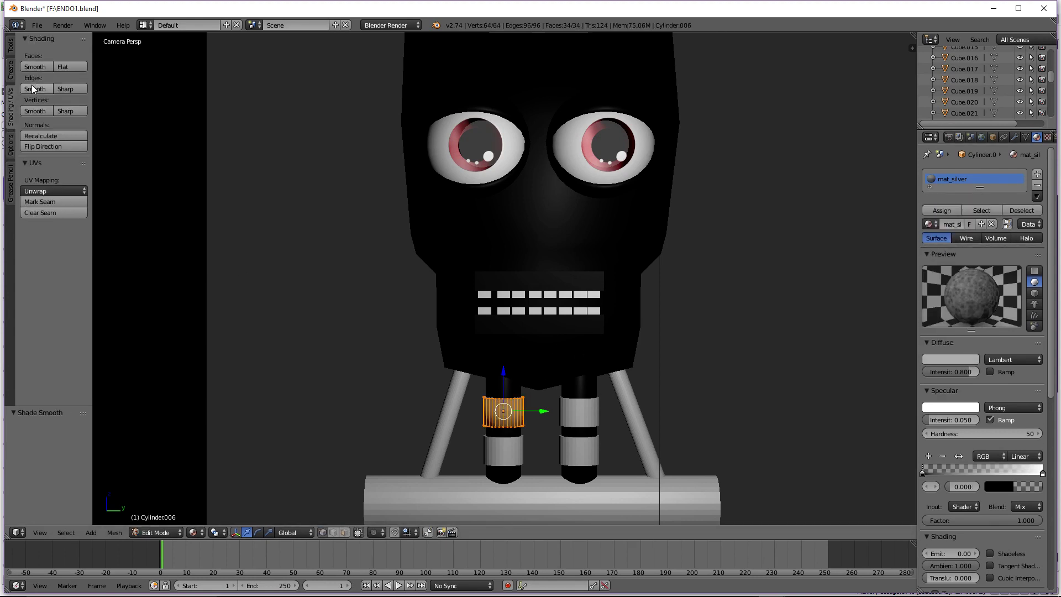
click(31, 86)
key(Tab)
Smooth the faces, edges and vertices of the right-hand neck cylinder's upper ring and assign mat_silver to it
right_click(578, 407)
key(Tab)
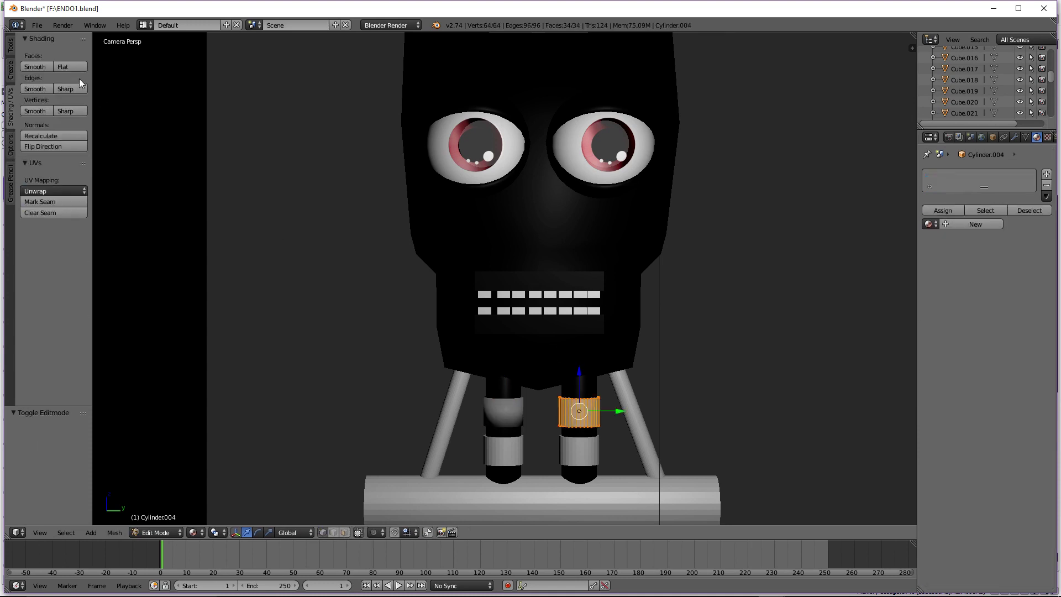
click(33, 66)
click(37, 88)
click(41, 112)
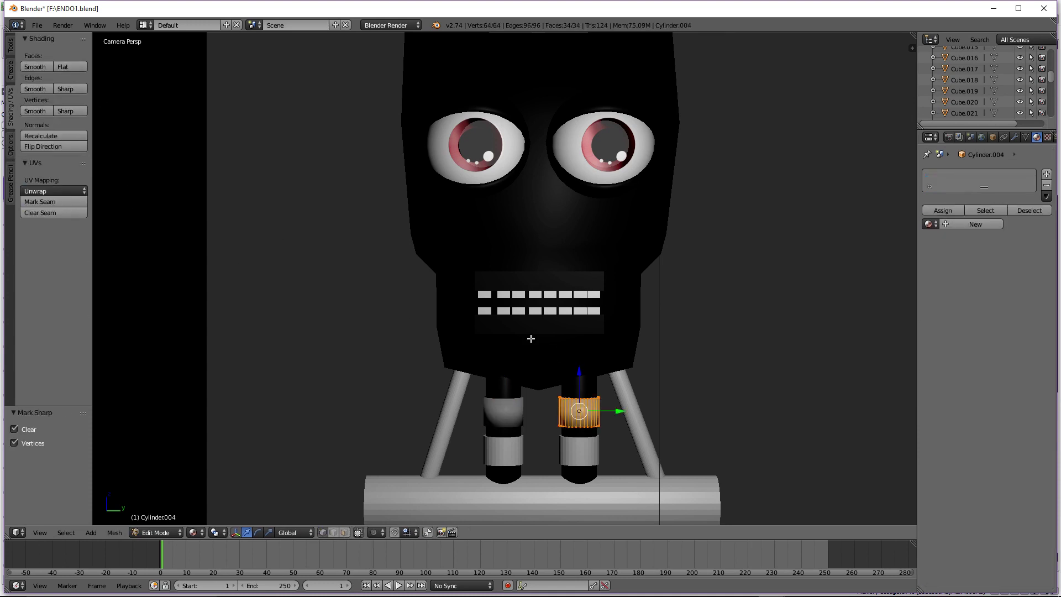
key(Tab)
click(929, 210)
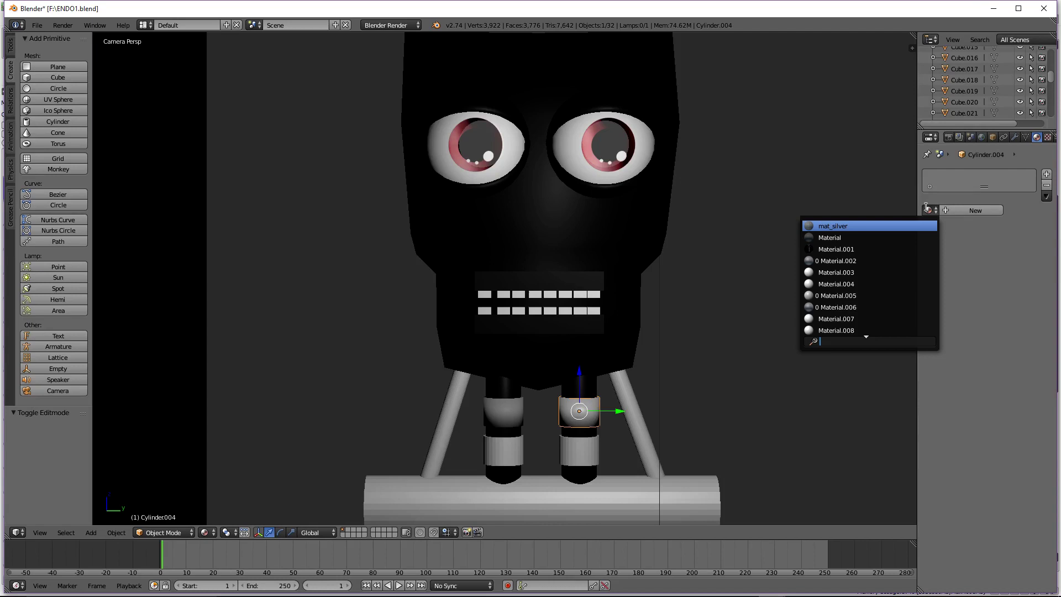
click(897, 225)
Smooth the faces, edges and vertices of the left-hand neck cylinder's lower ring and assign mat_silver to it
right_click(503, 457)
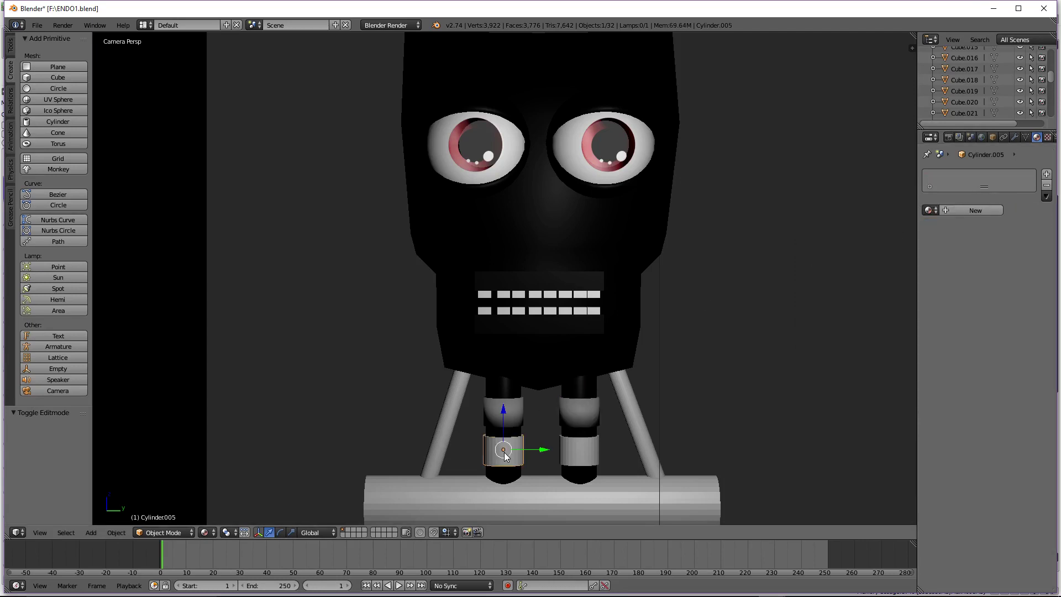
key(Tab)
click(45, 67)
click(42, 87)
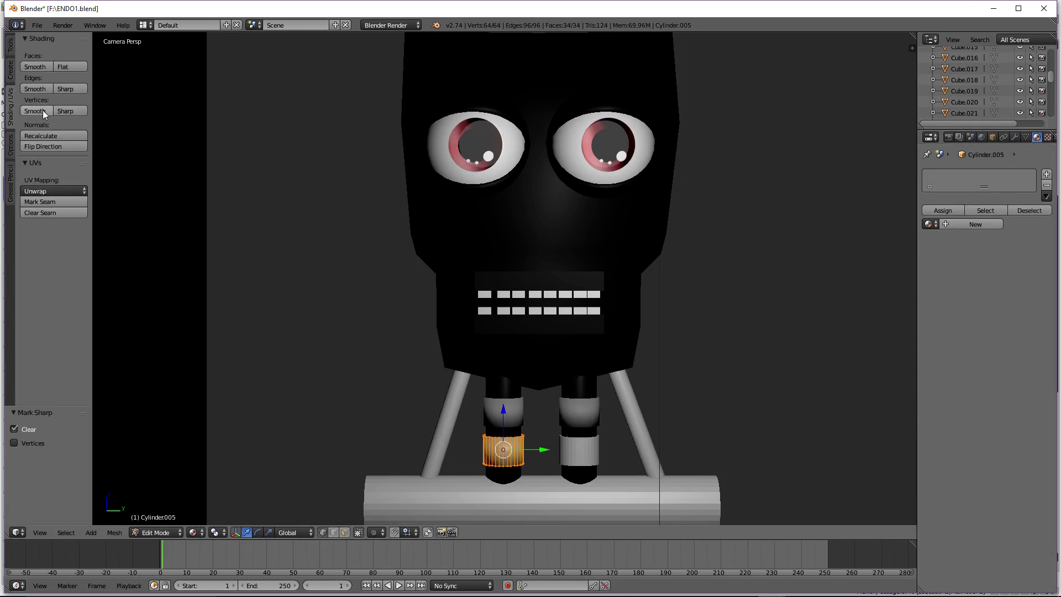
click(42, 110)
key(Tab)
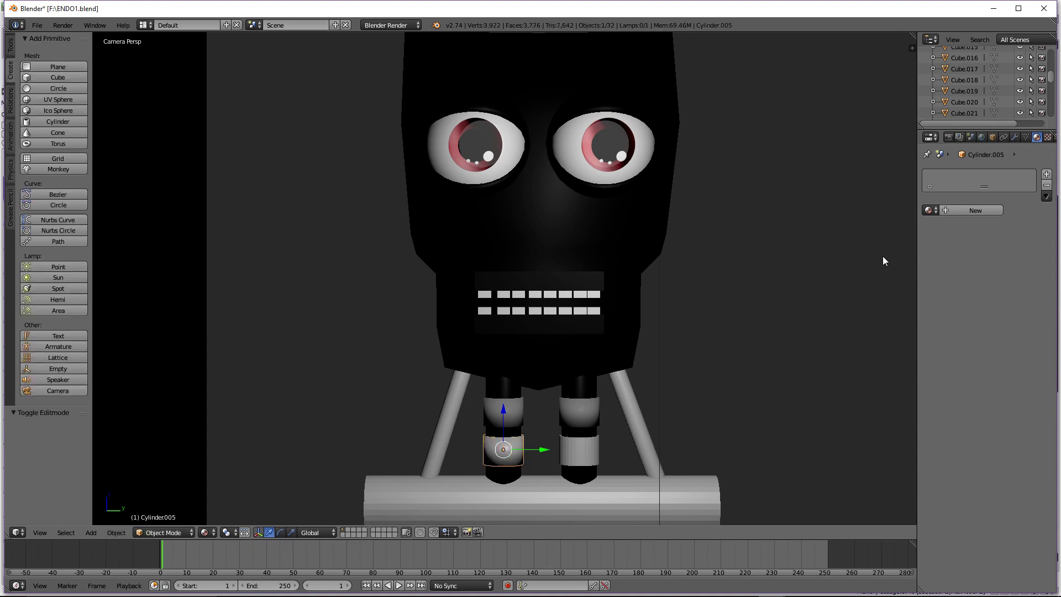
click(929, 210)
click(897, 225)
Assign mat_silver to the right-hand neck cylinder's lower ring and smooth its faces, edges and vertices
right_drag(569, 456, 780, 301)
key(ctrl+z)
click(929, 210)
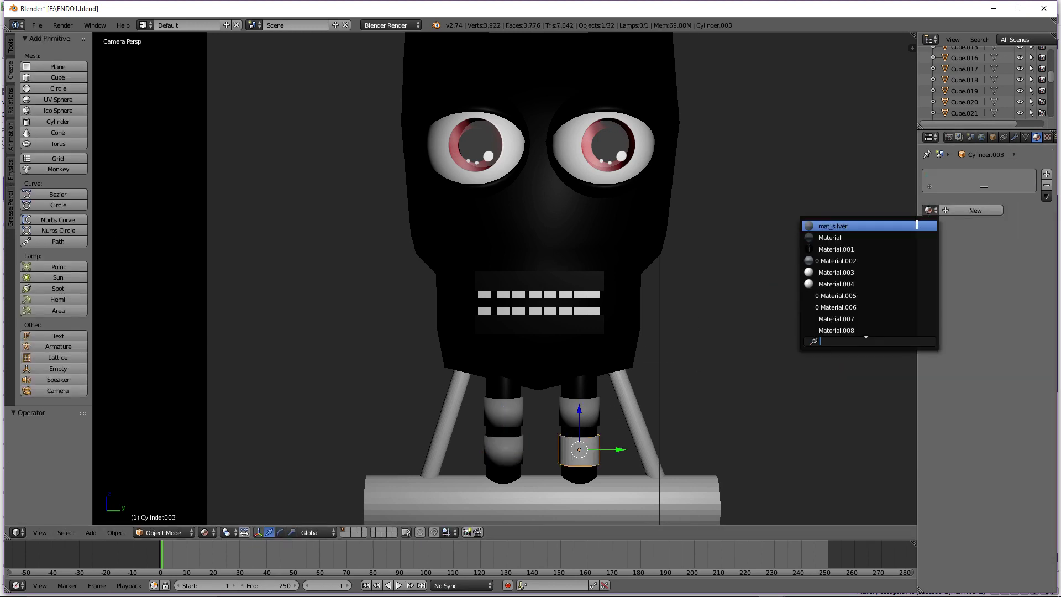
click(862, 226)
key(Tab)
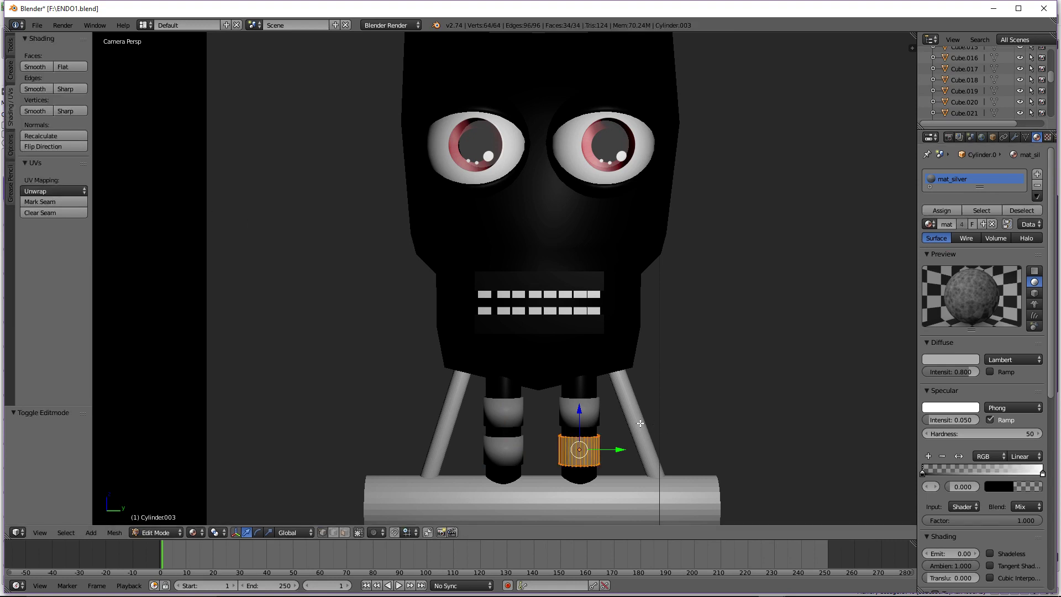
click(28, 67)
click(31, 88)
click(35, 110)
scroll(409, 371, down, 3)
key(Tab)
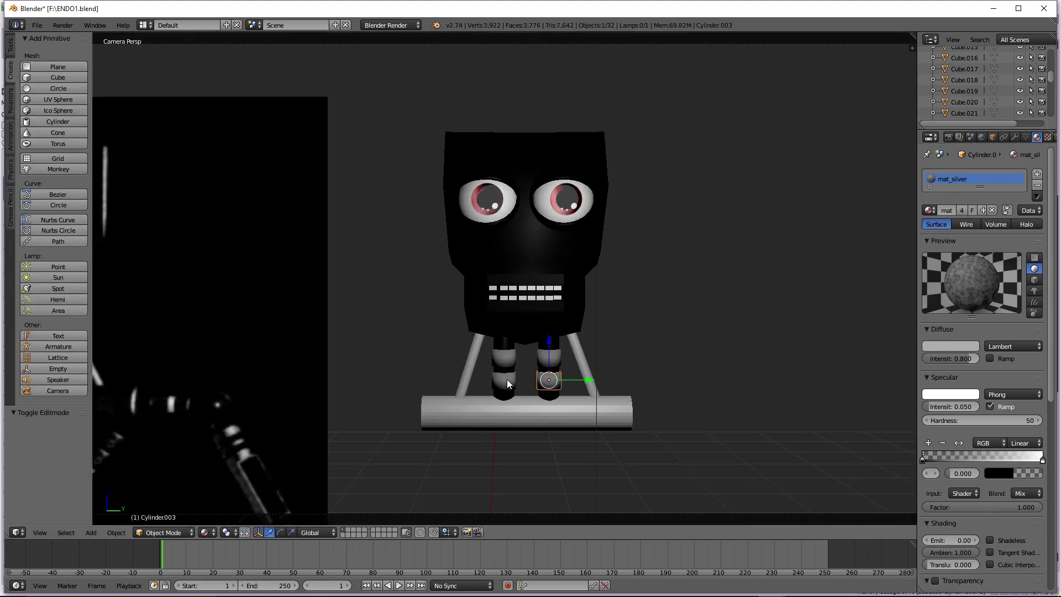
Check the silver neck rings in Rendered shading, return to Material shading and save the file
click(212, 532)
click(223, 456)
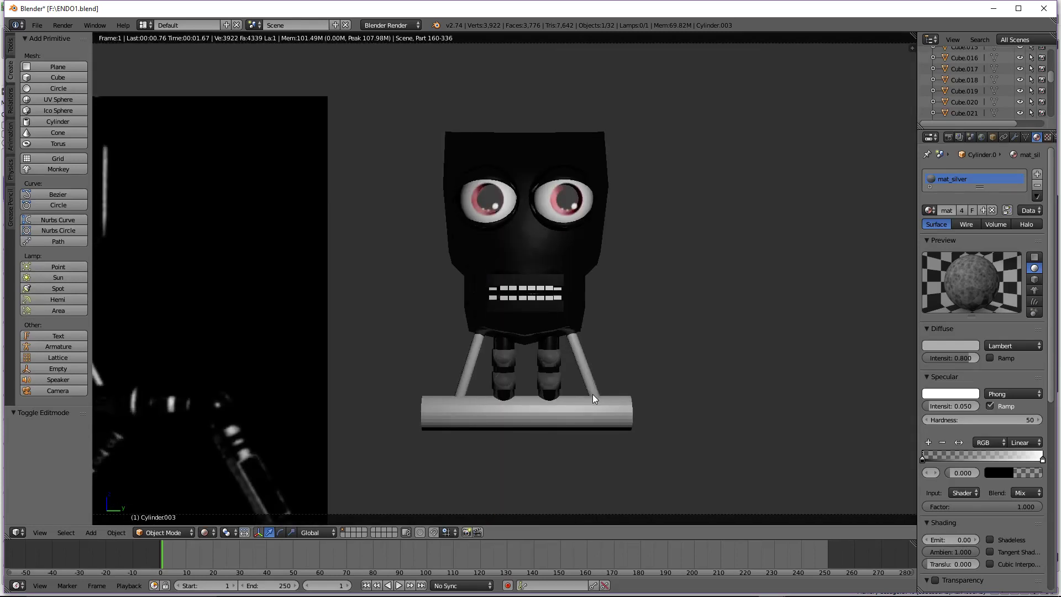
scroll(597, 388, up, 1)
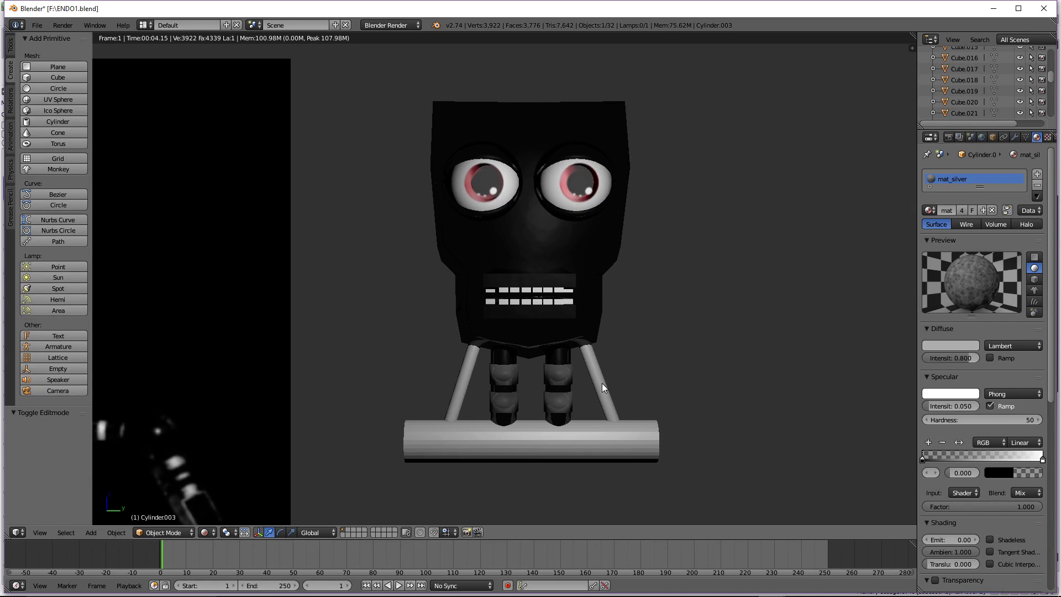
click(204, 532)
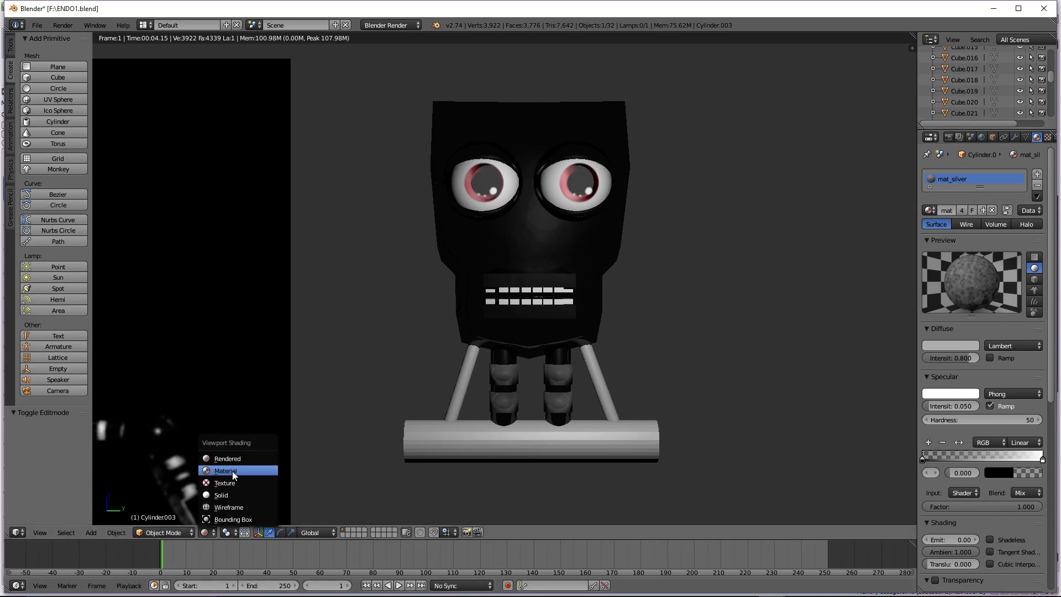
click(232, 471)
click(44, 22)
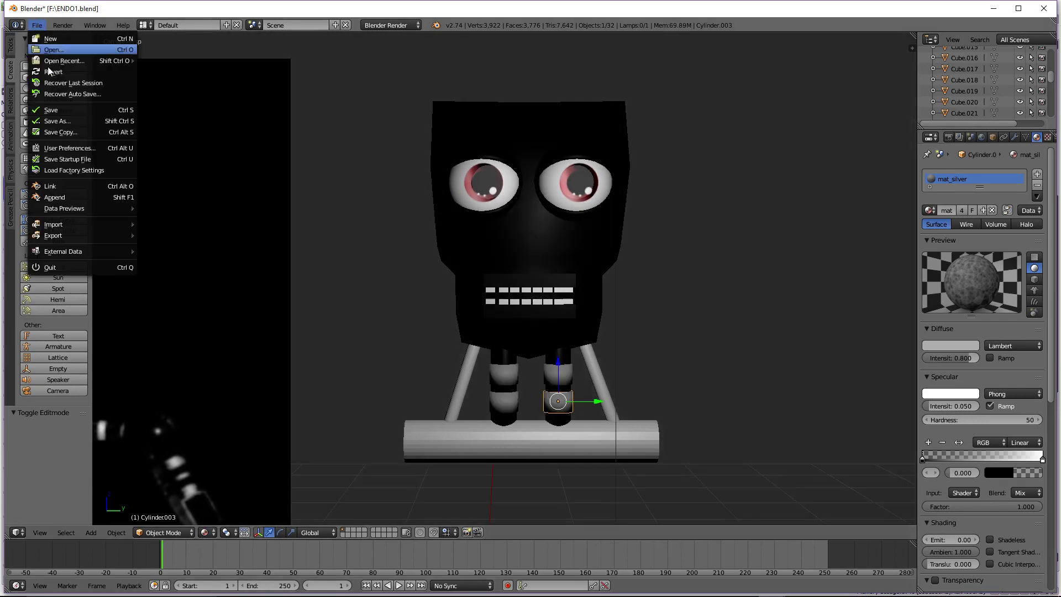
click(61, 112)
Assign mat_silver to the two slanted struts on either side of the neck
scroll(533, 351, down, 2)
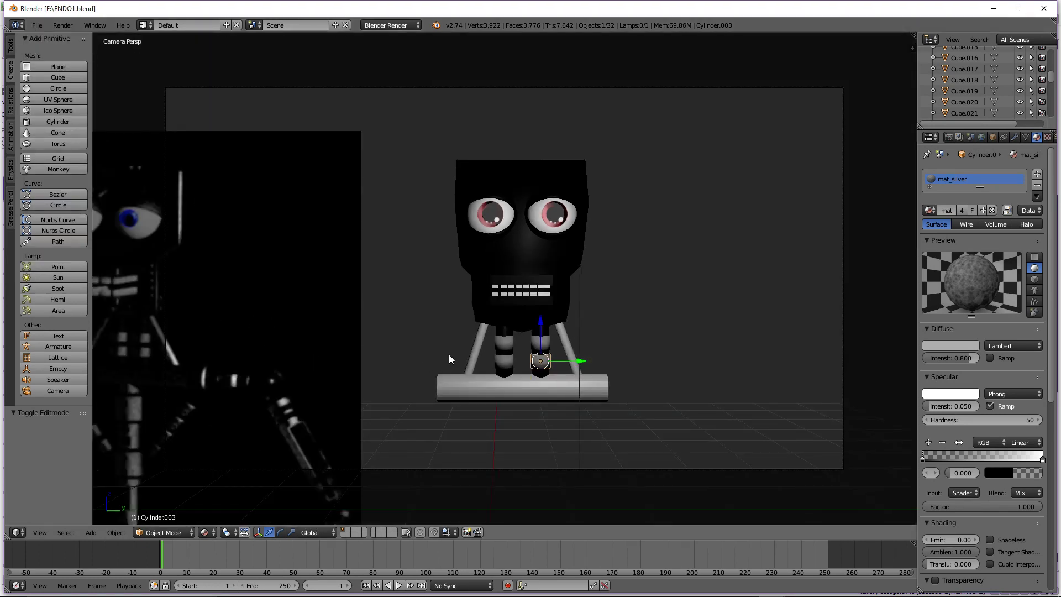
right_click(472, 356)
click(930, 210)
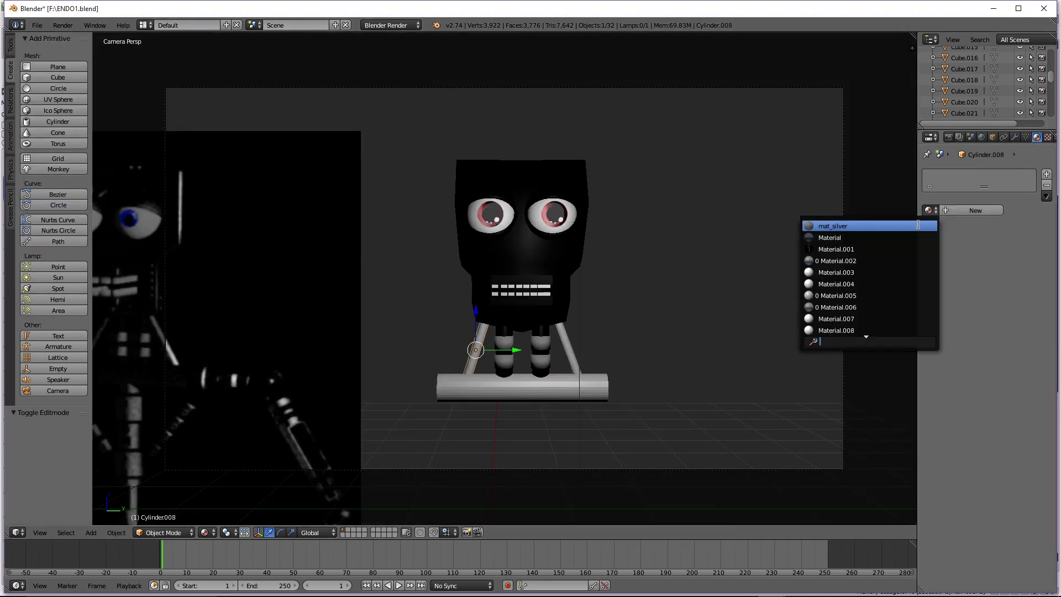
click(918, 226)
right_click(575, 325)
click(926, 211)
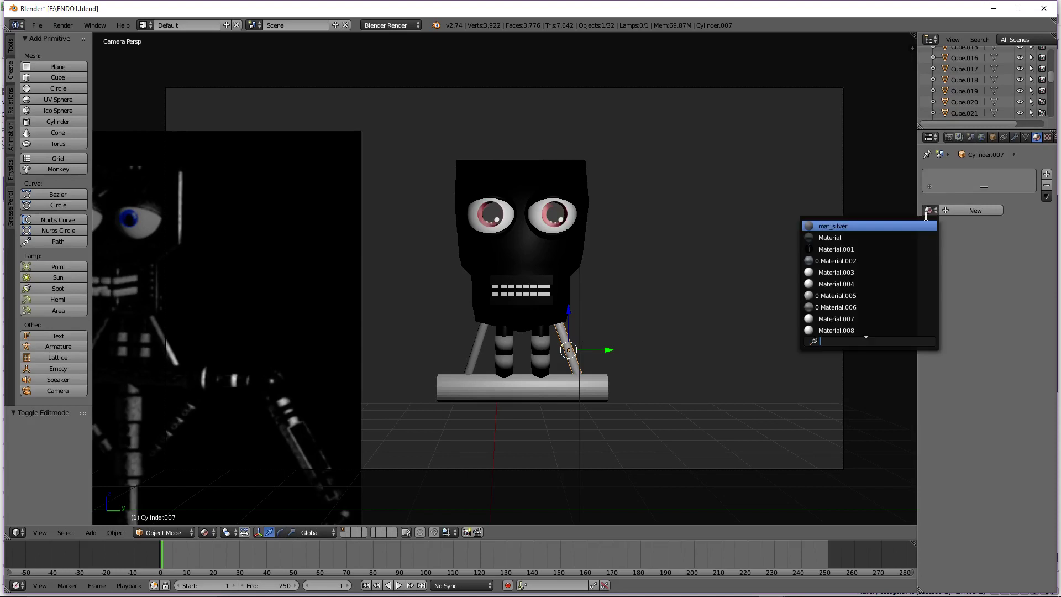
click(870, 226)
Smooth the faces and edges of both slanted neck struts
key(Tab)
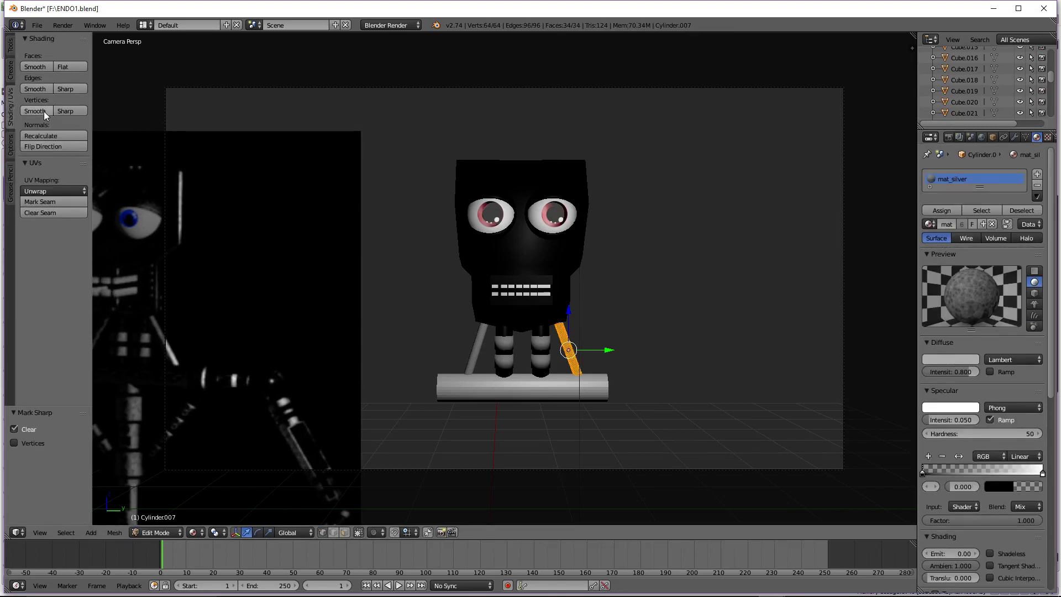
key(Tab)
right_click(484, 351)
key(Tab)
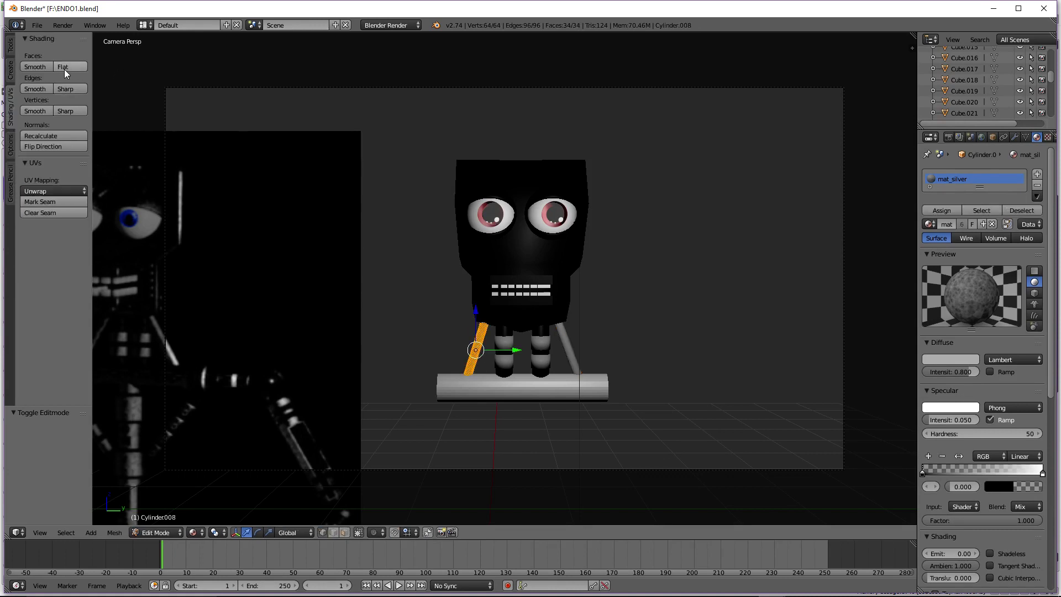
click(39, 67)
click(39, 89)
scroll(428, 346, down, 2)
key(Tab)
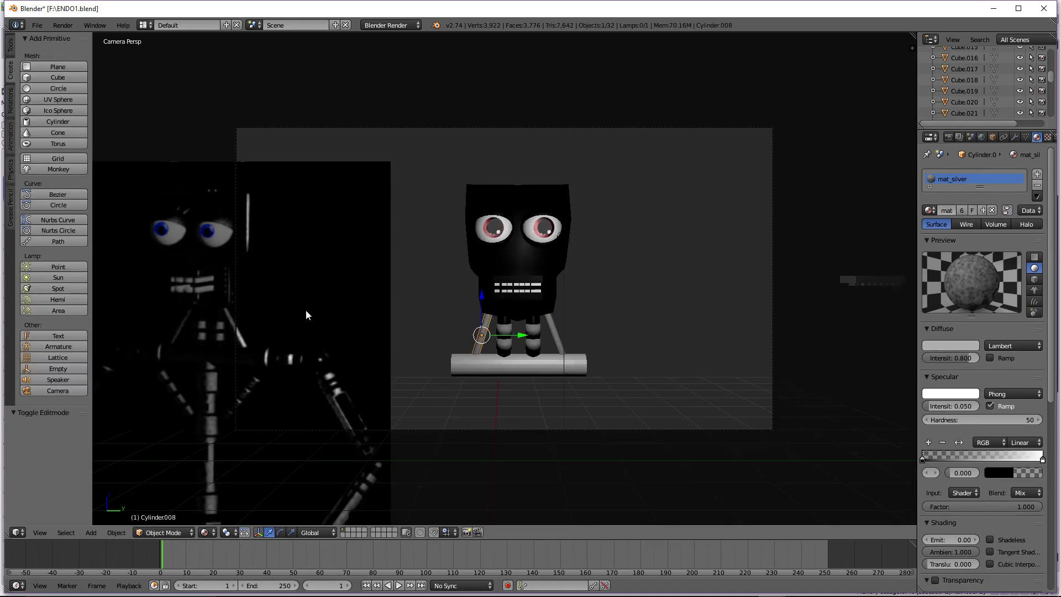
Select the horizontal shoulder cylinder and compare it with the reference image's shoulders and arms in the right view
right_click(520, 256)
right_click(515, 358)
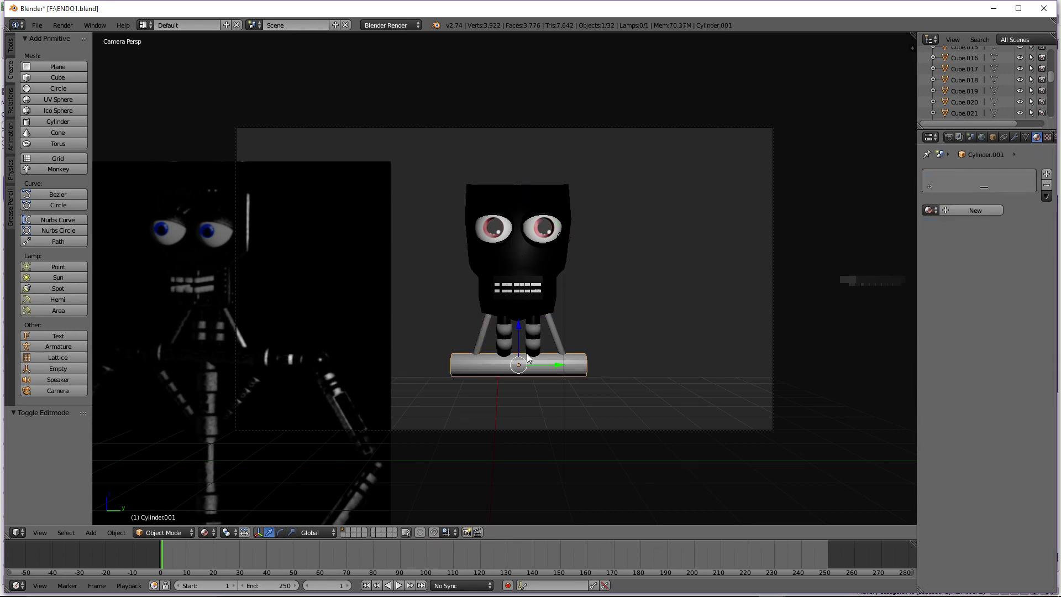
click(930, 211)
key(KP_0)
key(KP_3)
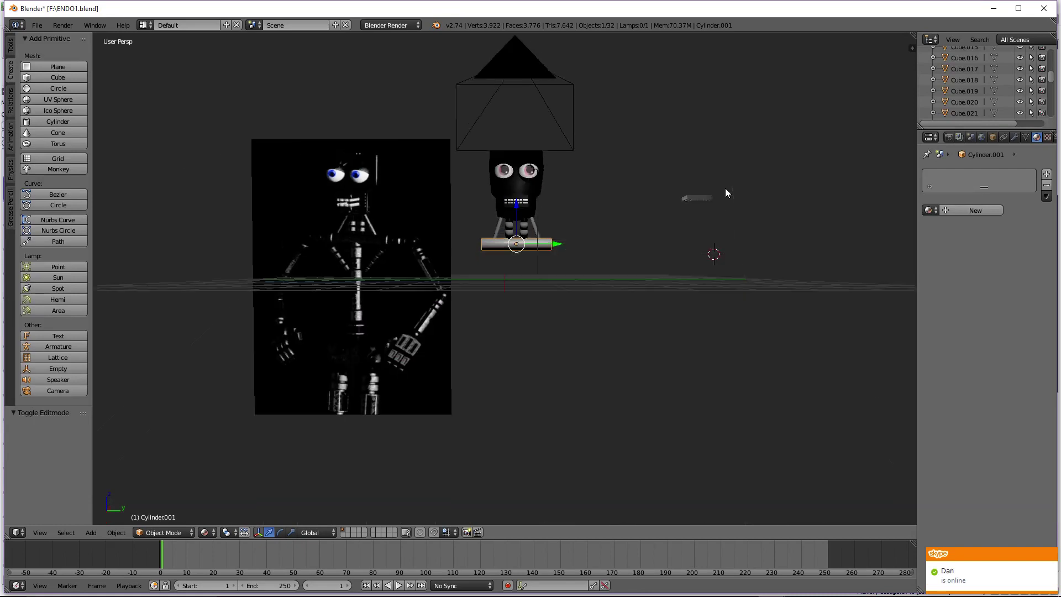
scroll(467, 154, up, 3)
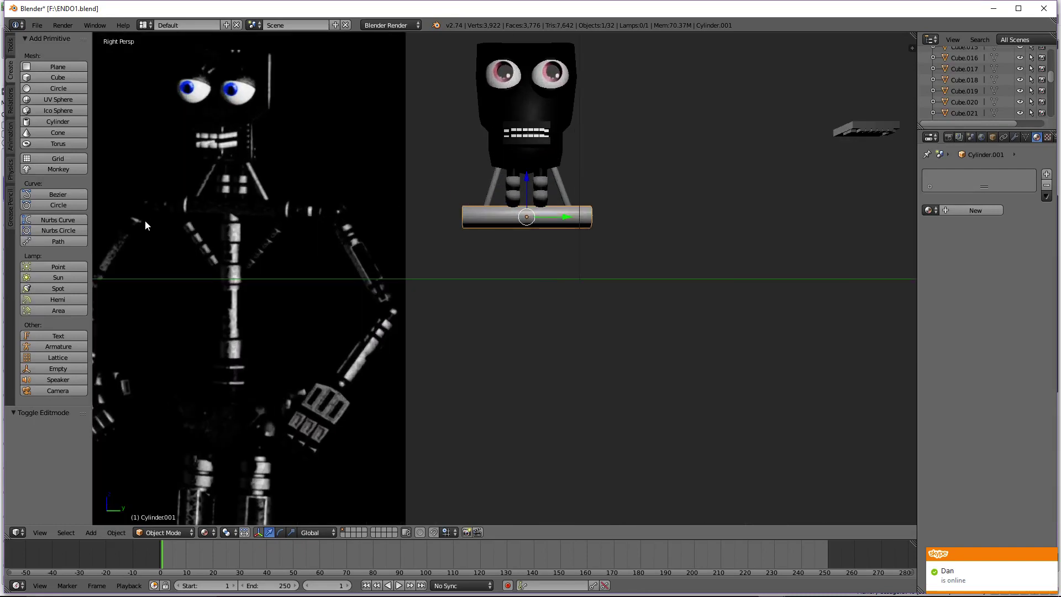
scroll(219, 216, up, 2)
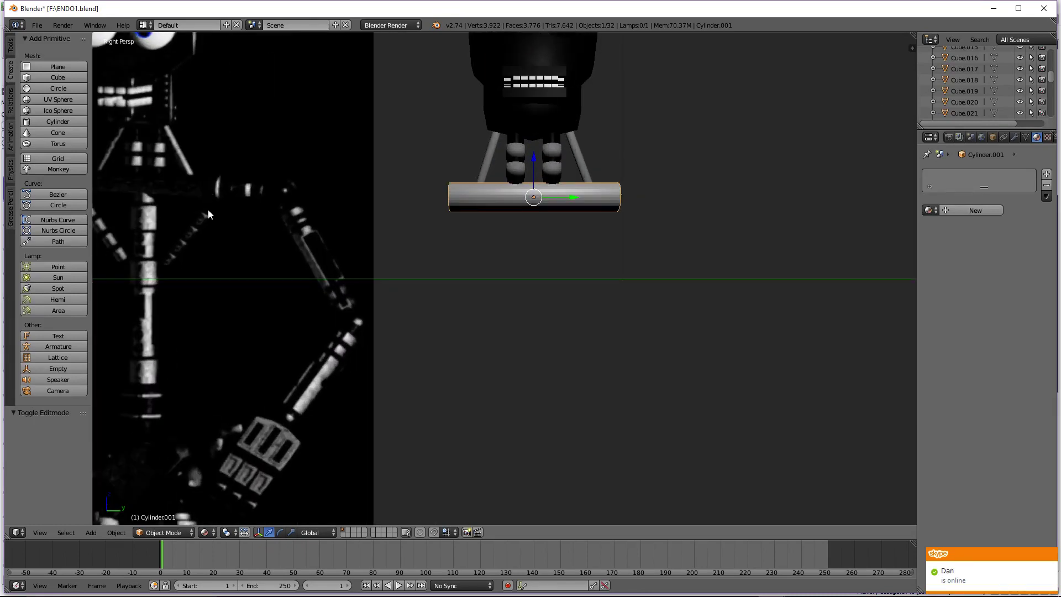
scroll(208, 211, down, 1)
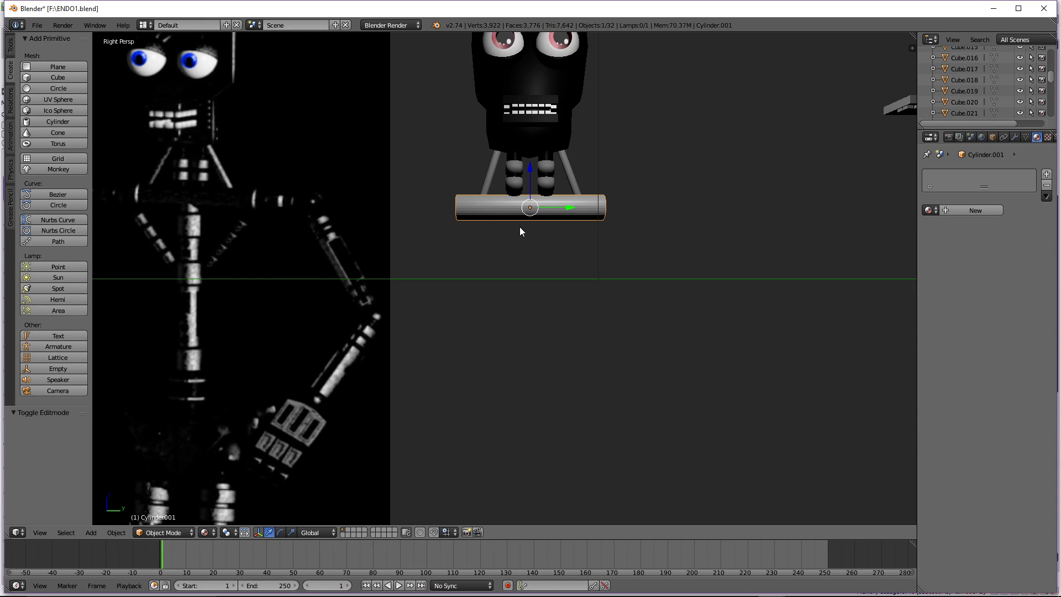
Nudge the horizontal shoulder cylinder 0.012 along Y and lengthen it by a factor of 1.147 along Y
middle_drag(539, 208, 576, 176)
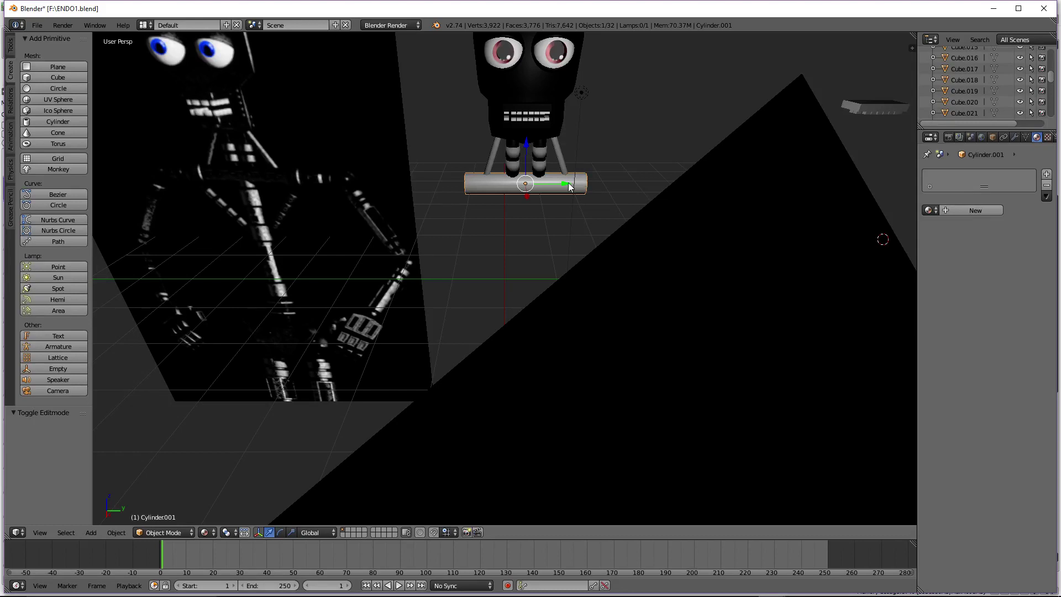
drag(570, 188, 569, 188)
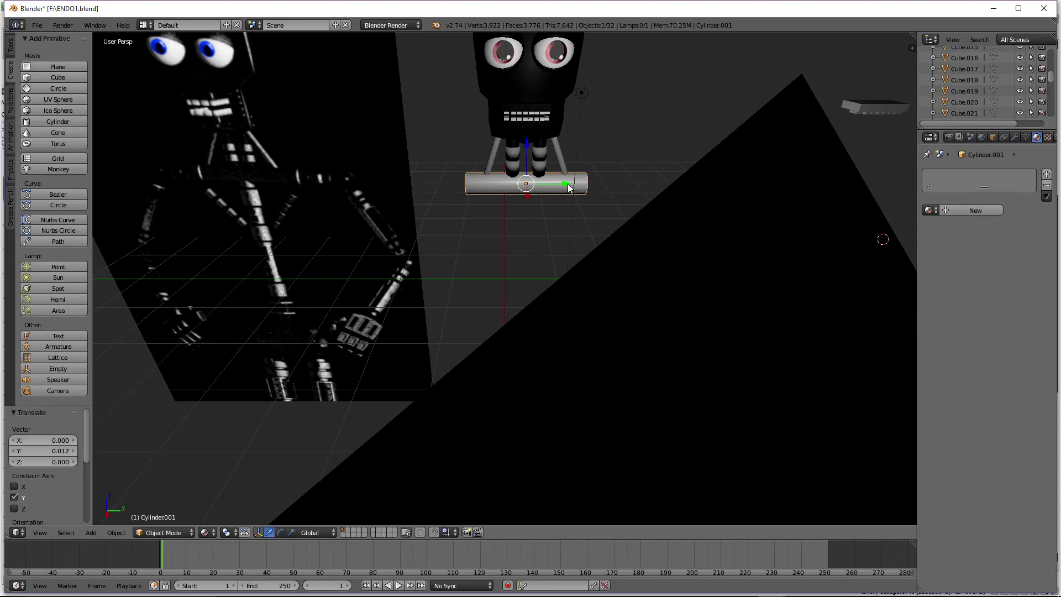
key(s)
key(y)
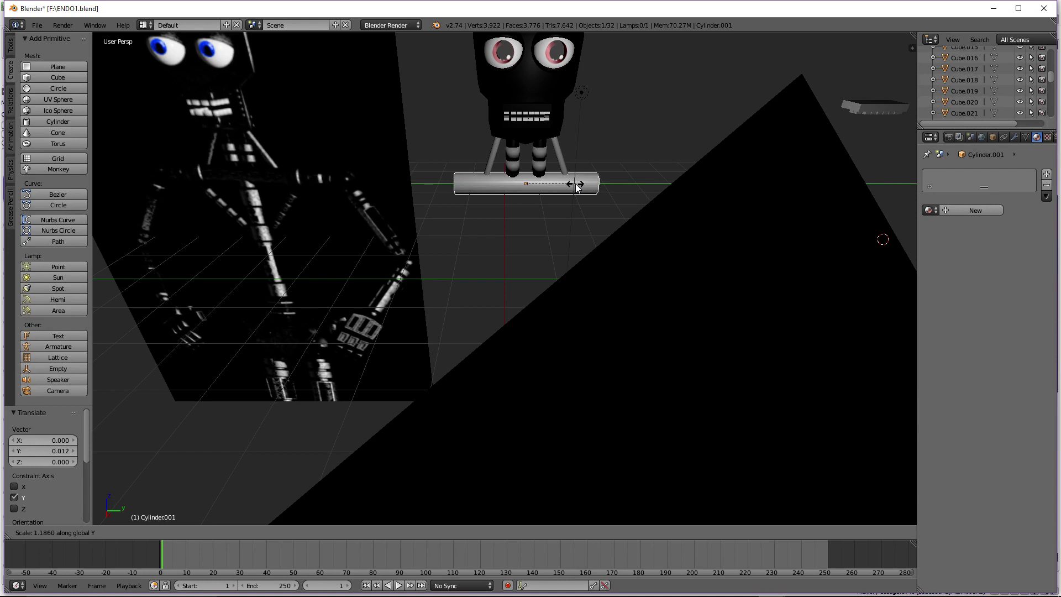
click(575, 189)
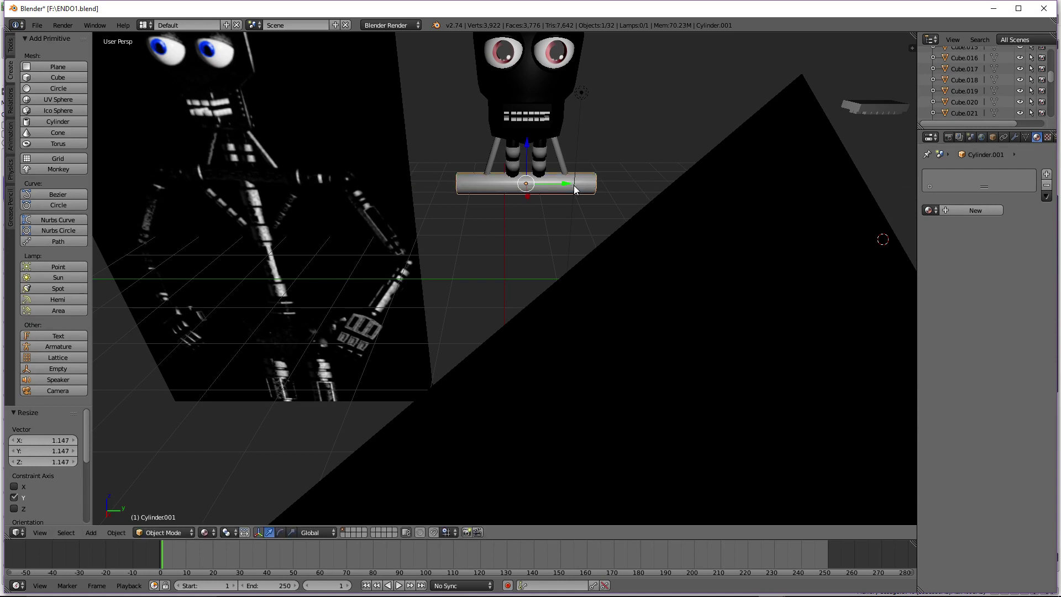
Duplicate the shoulder cylinder, flatten the copy to 0.078 along Y and enlarge it uniformly by 1.997
key(ctrl+v)
key(s)
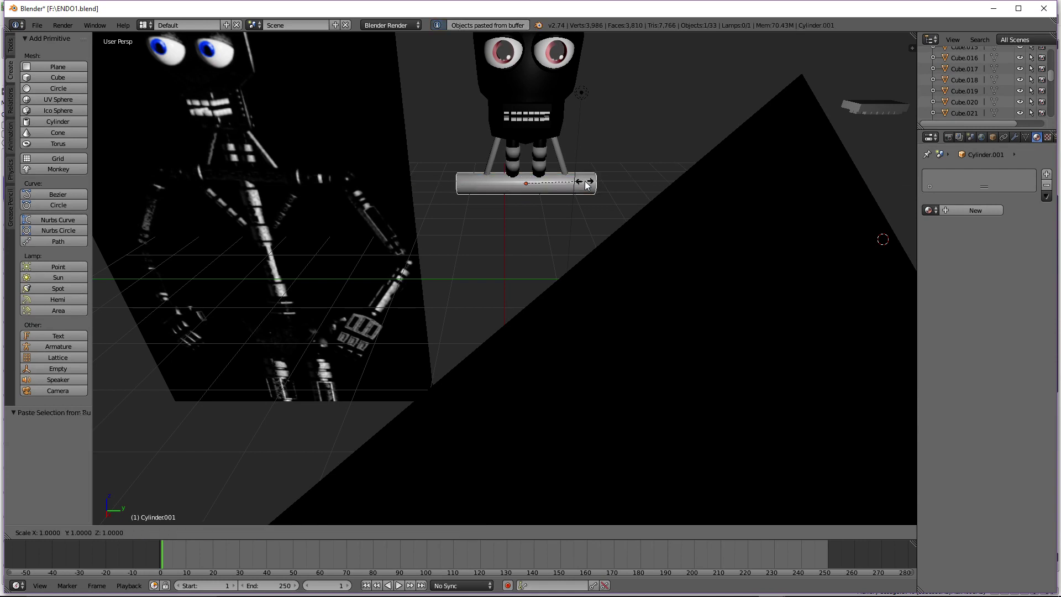
key(y)
click(529, 189)
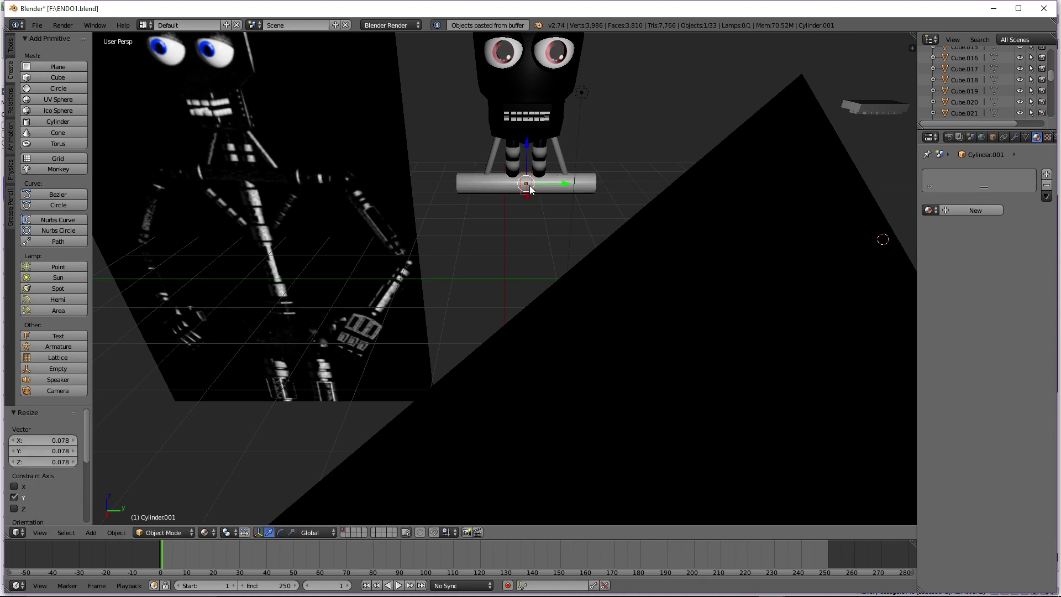
key(s)
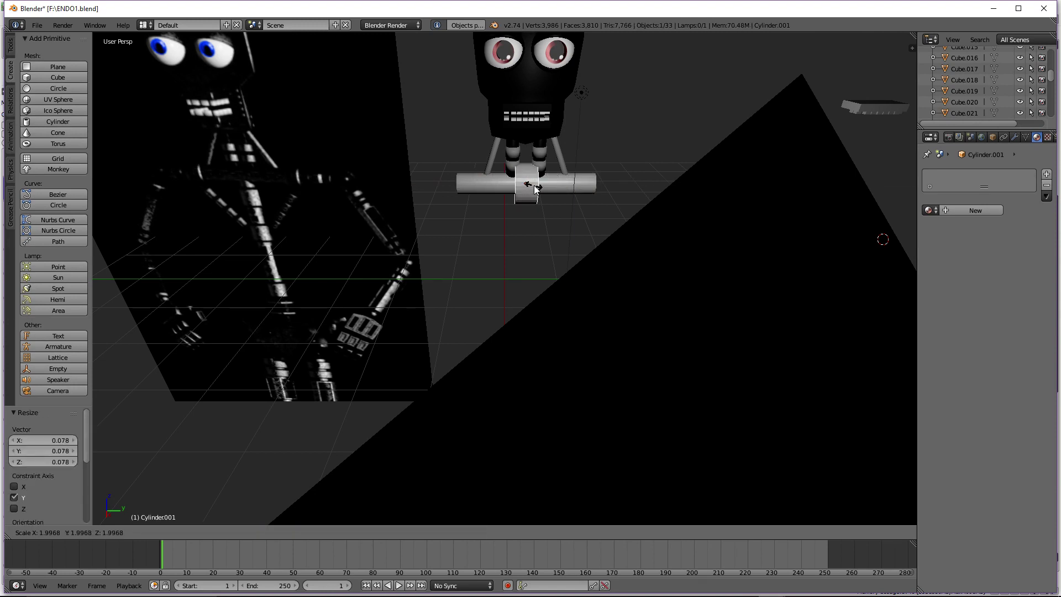
click(535, 189)
Move the short cylinder -1.430 along Y to the end of the shoulder bar and enlarge it by 1.261
key(g)
key(y)
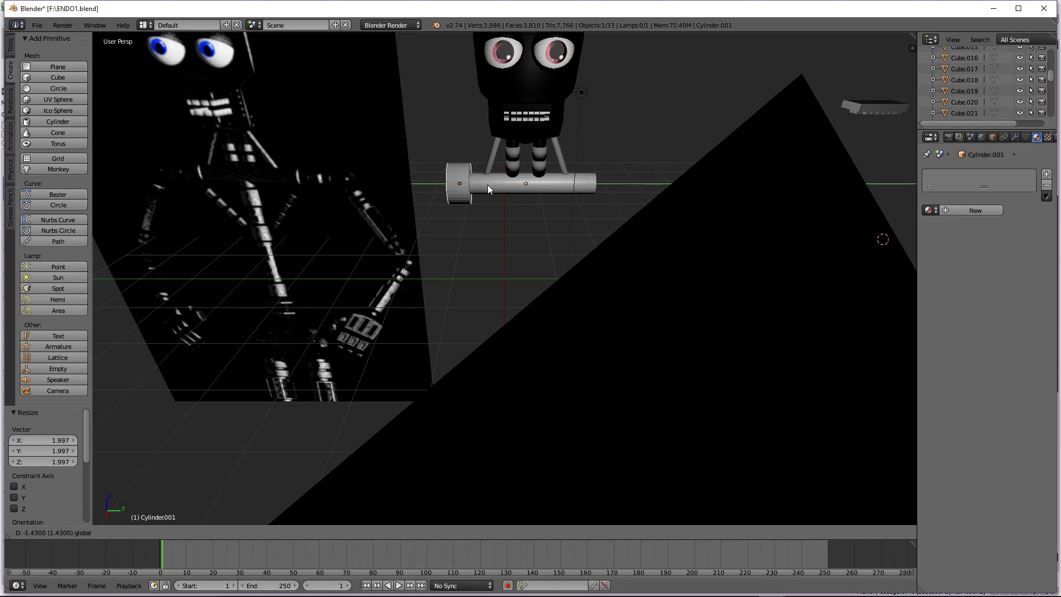
click(487, 184)
middle_drag(487, 185, 506, 186)
key(s)
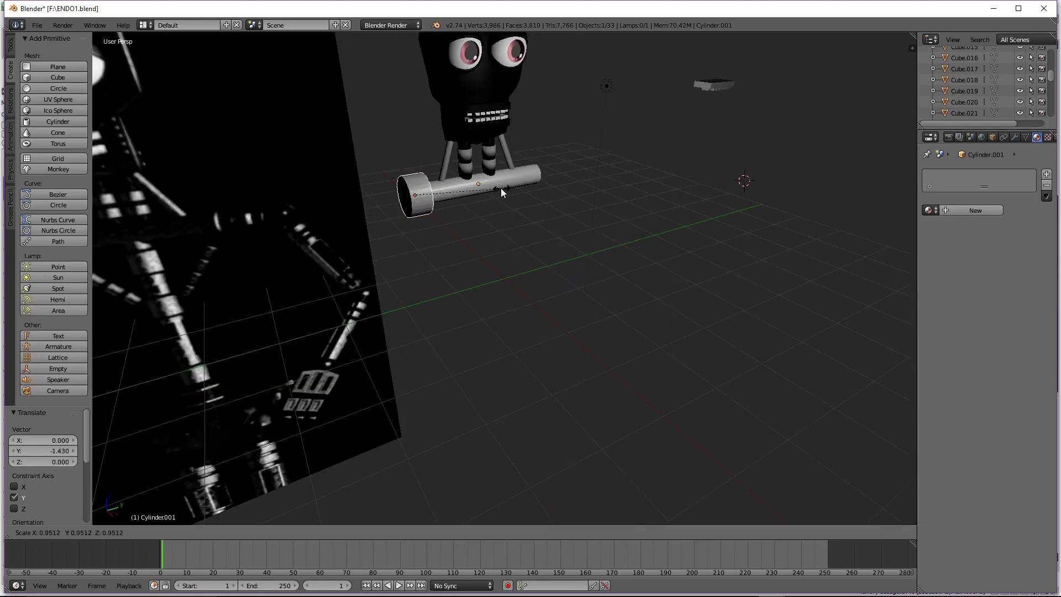
click(531, 190)
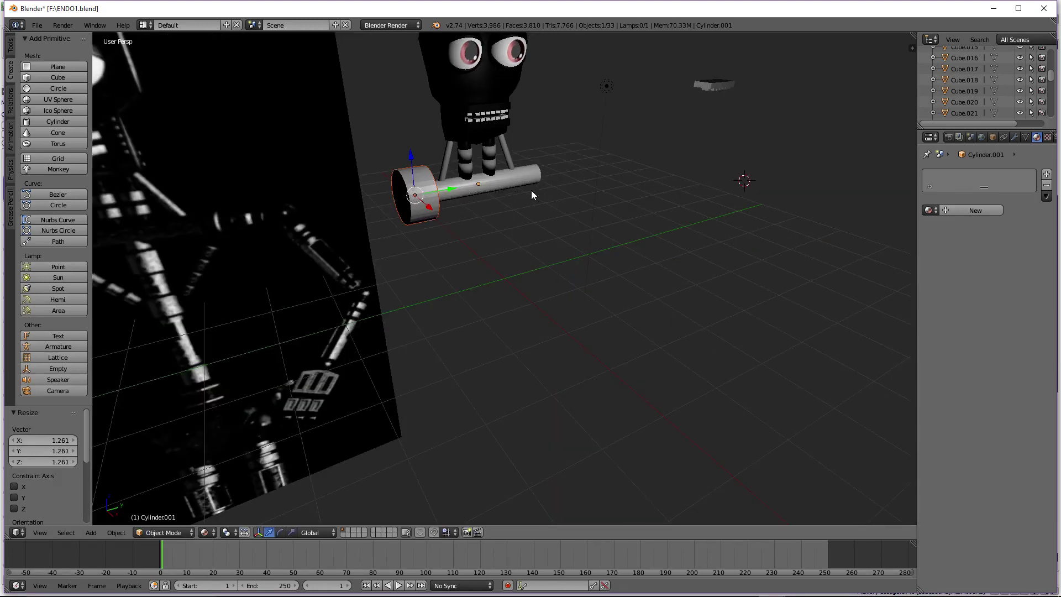
Thin the end disc to 0.346 along Y, then scale it uniformly to 0.953
key(s)
key(y)
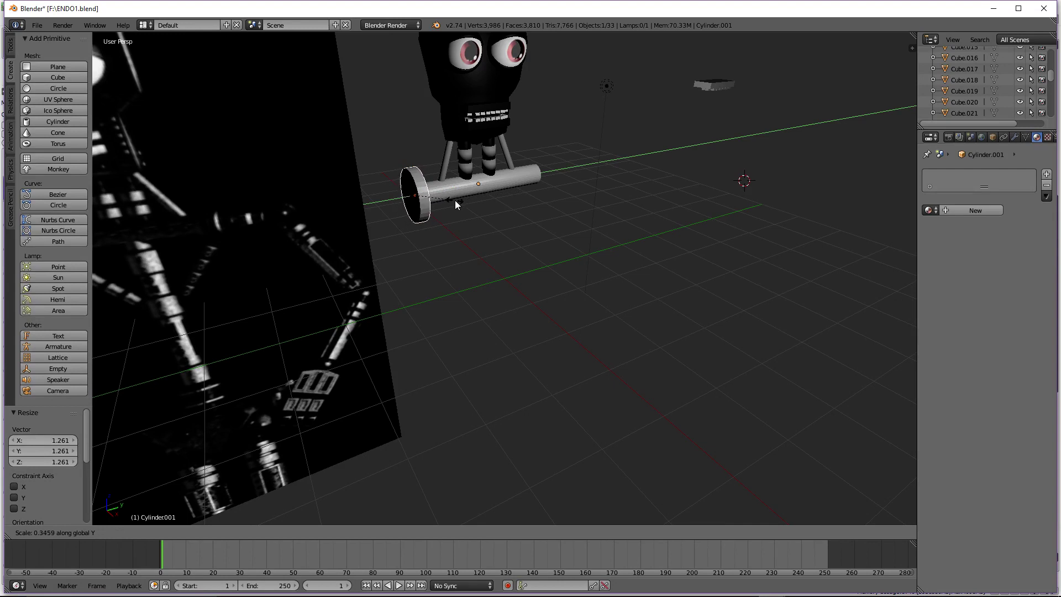
click(455, 200)
key(KP_3)
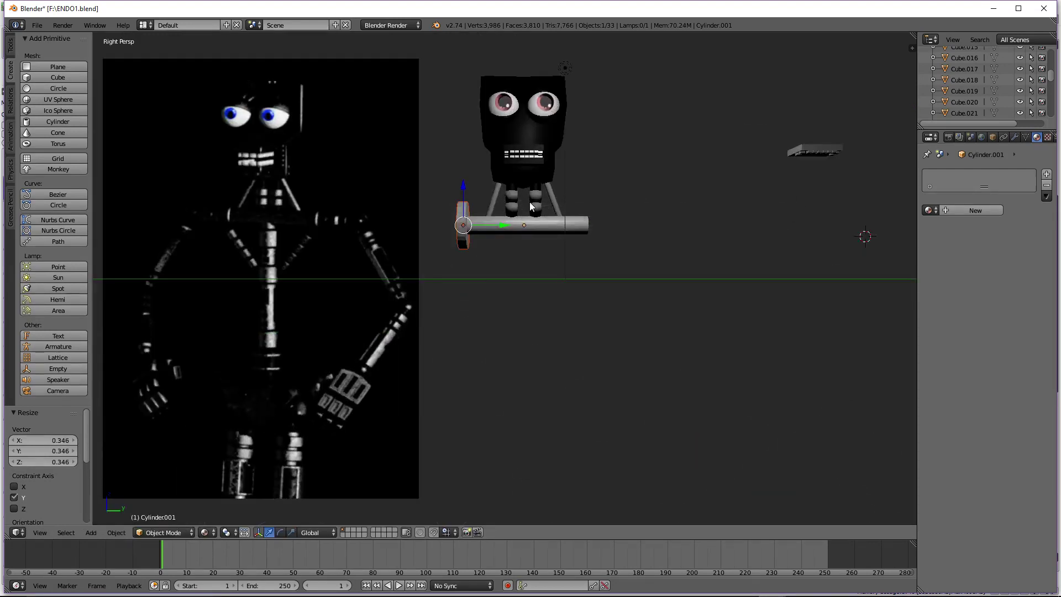
mouse_move(529, 201)
middle_down()
mouse_move(552, 237)
mouse_move(537, 197)
middle_up()
key(s)
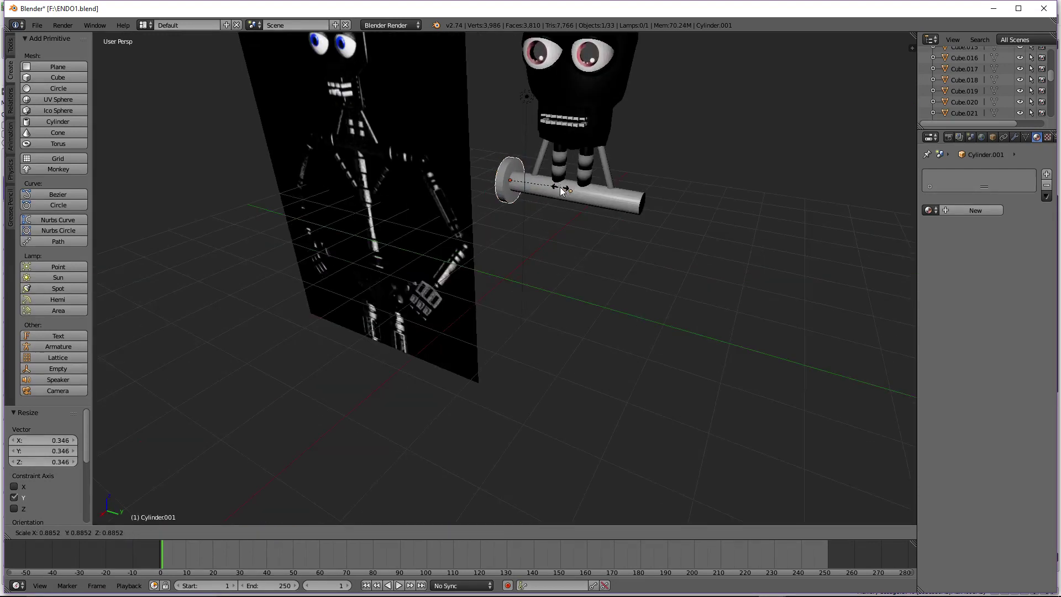
click(565, 187)
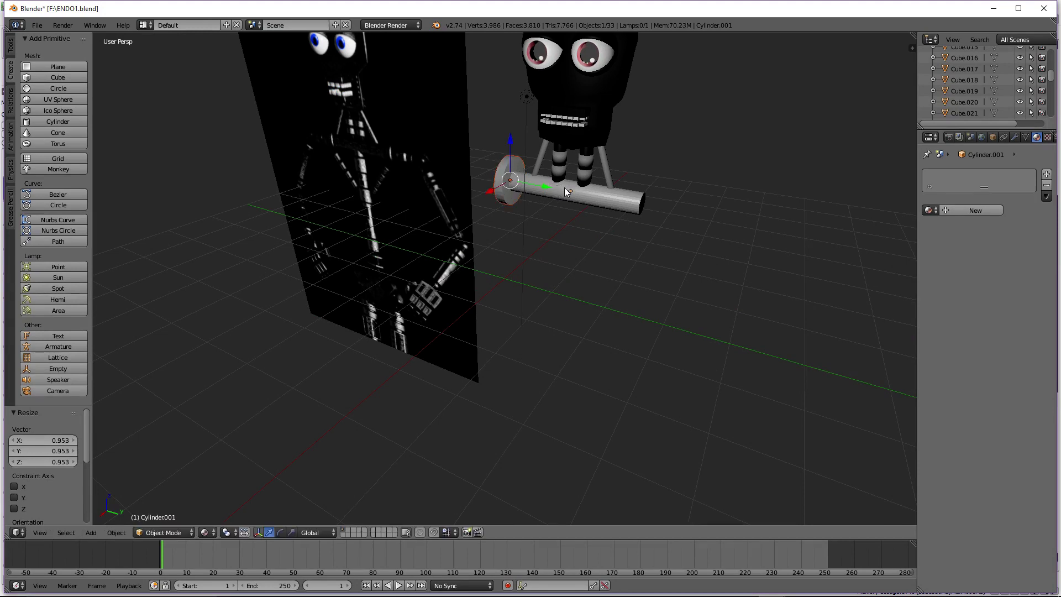
Duplicate the end disc and move the copy 2.831 along Y to the opposite end of the shoulder bar
key(KP_4)
key(KP_4)
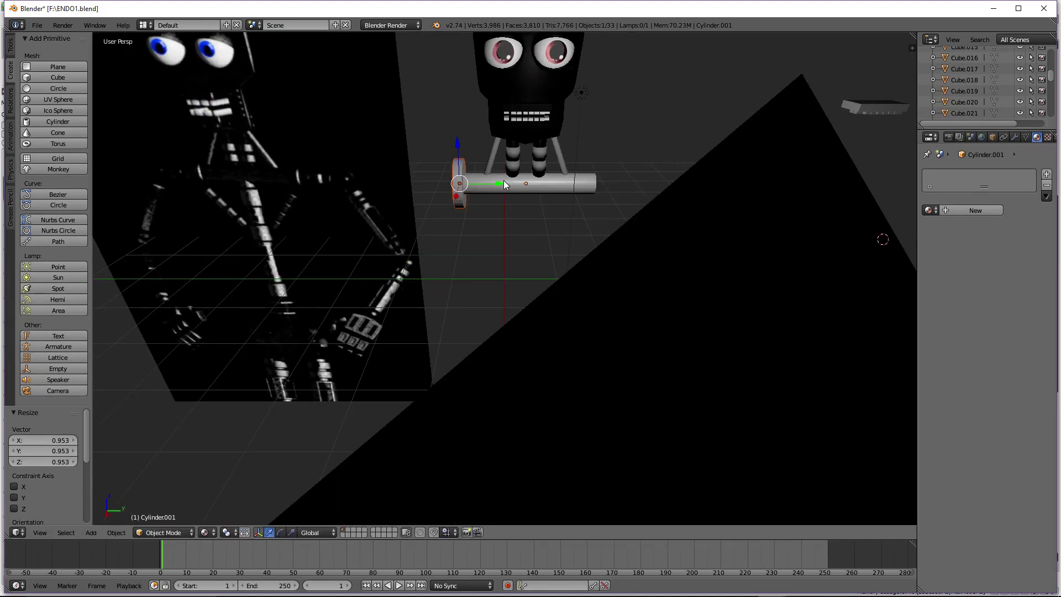
key(ctrl+c)
key(ctrl+v)
drag(503, 181, 635, 178)
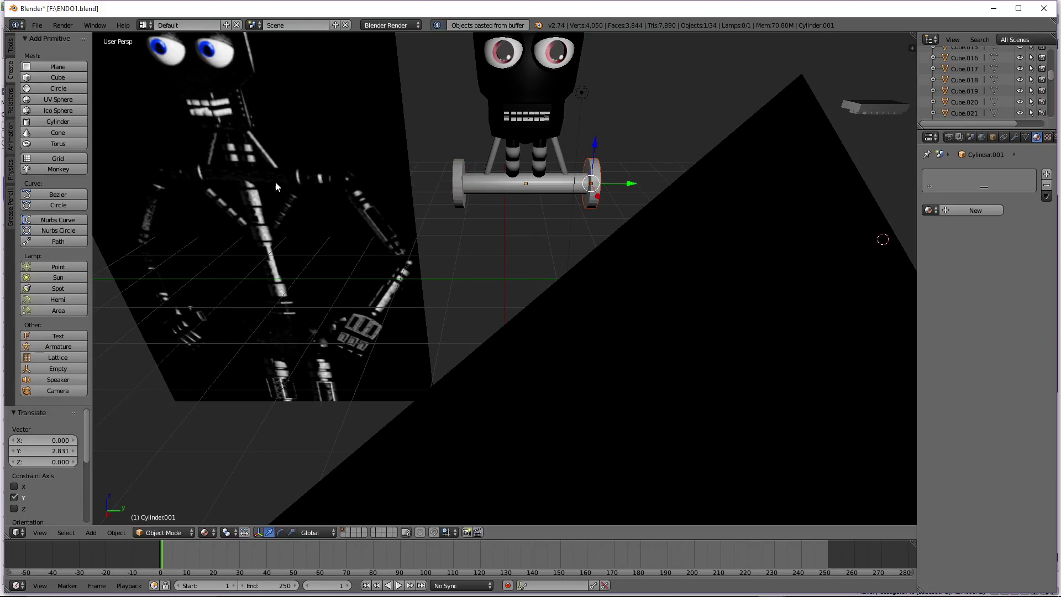
Duplicate the disc at the positive Y end as a smaller disc placed 0.582 outward along Y
scroll(296, 175, up, 2)
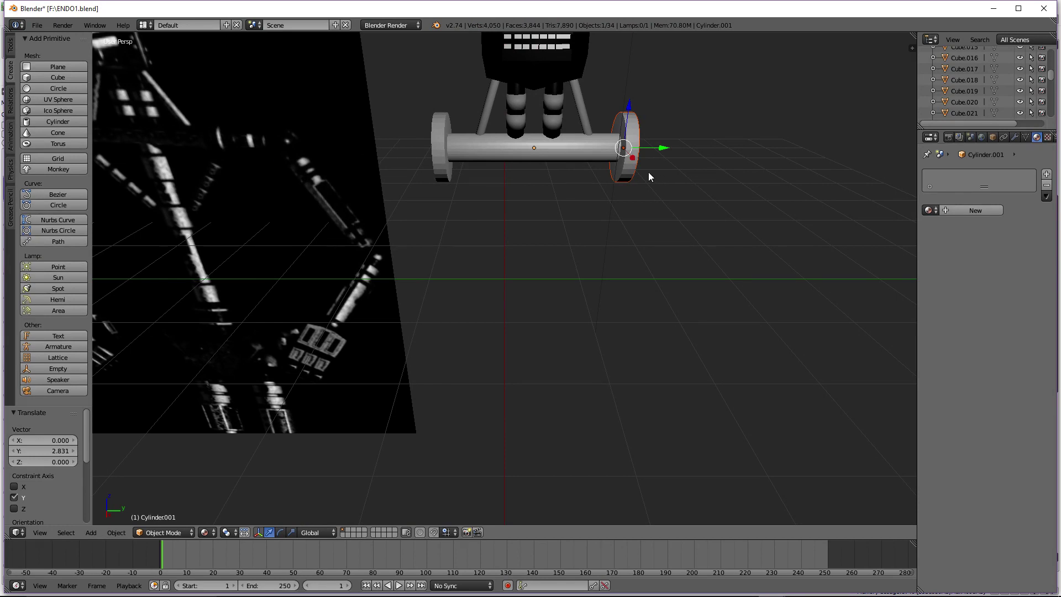
middle_drag(649, 176, 710, 223)
key(ctrl+c)
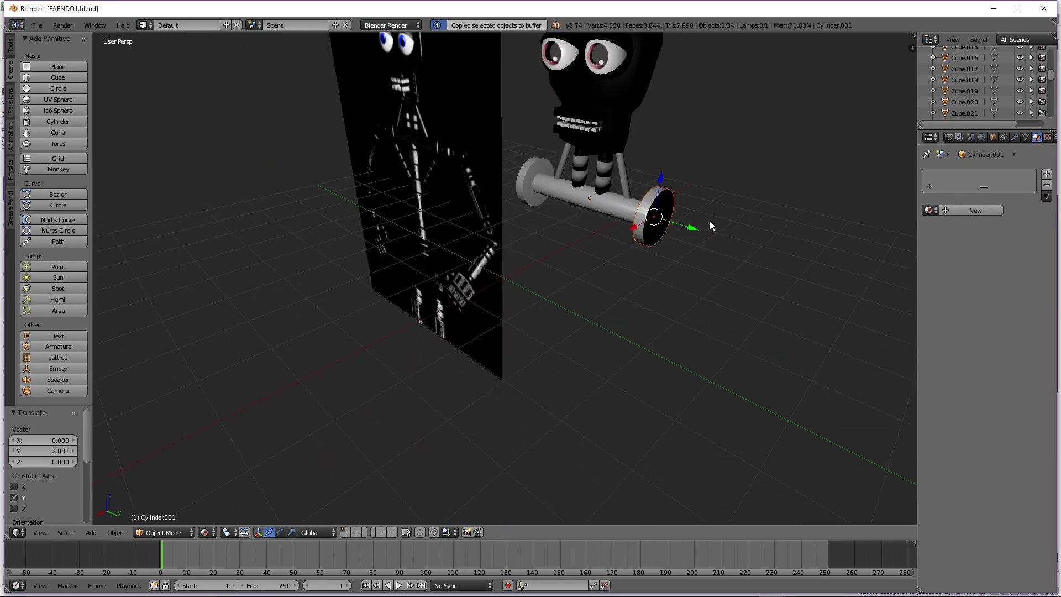
key(ctrl+v)
key(g)
key(y)
click(717, 231)
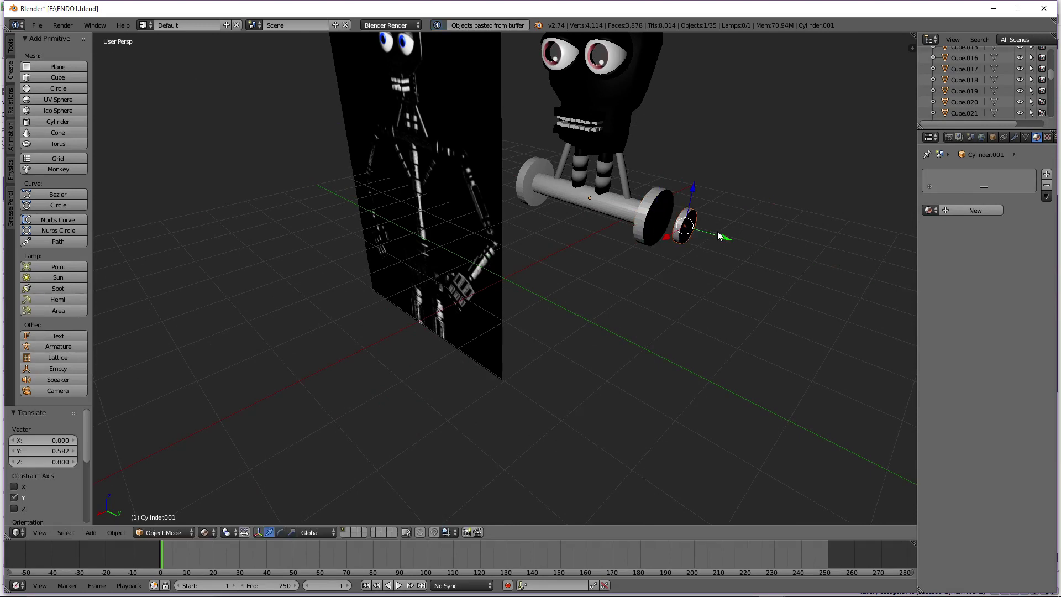
Lengthen the small disc by 4.877 along Y, shrink it uniformly, and move it -0.444 along Y against the large disc
key(s)
click(843, 252)
key(s)
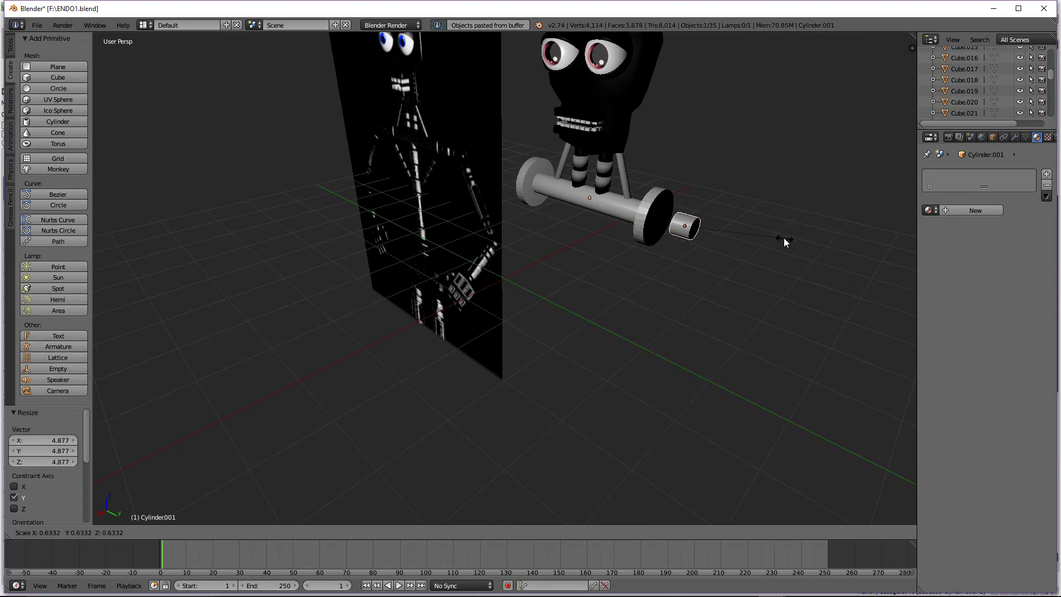
click(738, 231)
key(g)
key(y)
click(701, 232)
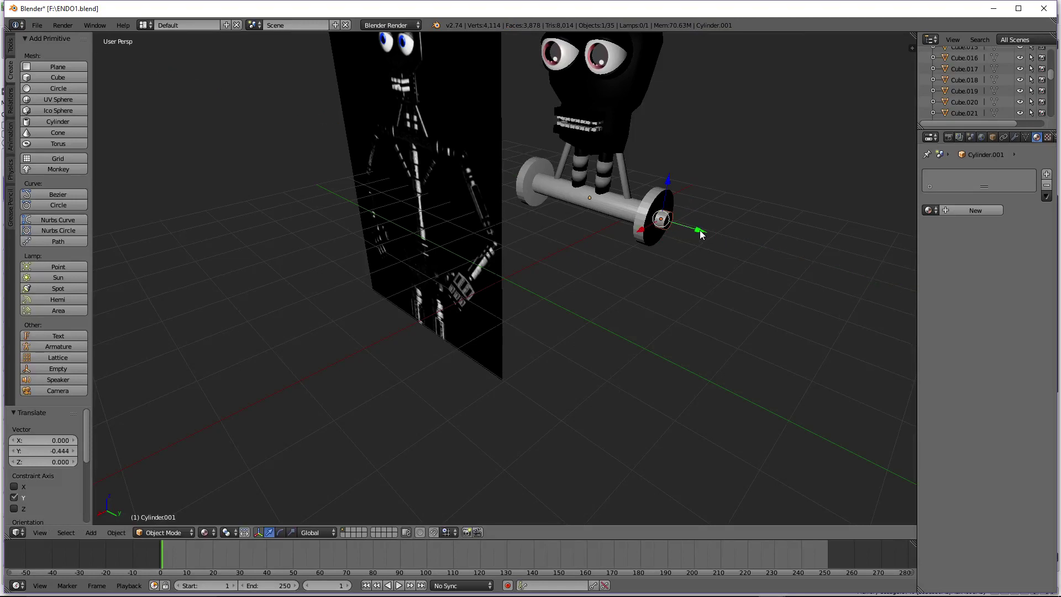
Duplicate the small hub cylinder in place and delete the large disc at the opposite end of the shoulder bar
key(KP_3)
scroll(338, 242, up, 2)
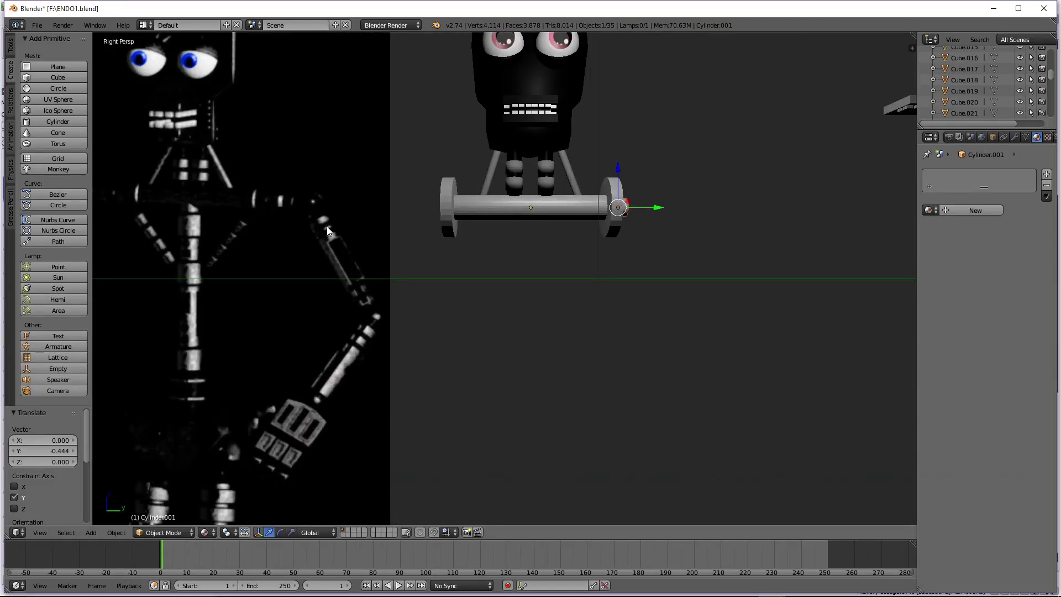
middle_drag(657, 220, 754, 222)
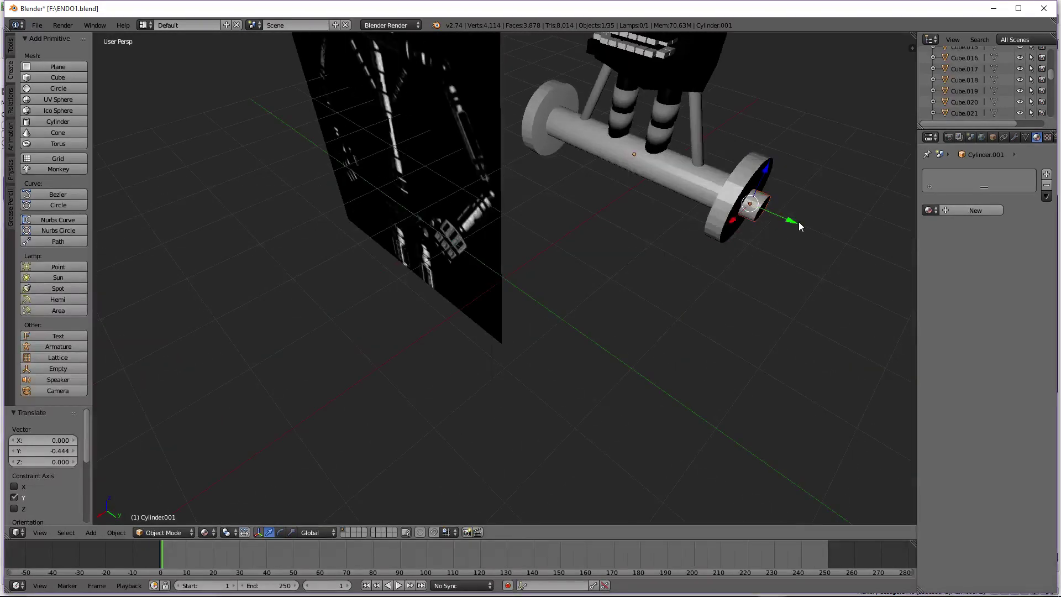
key(ctrl+v)
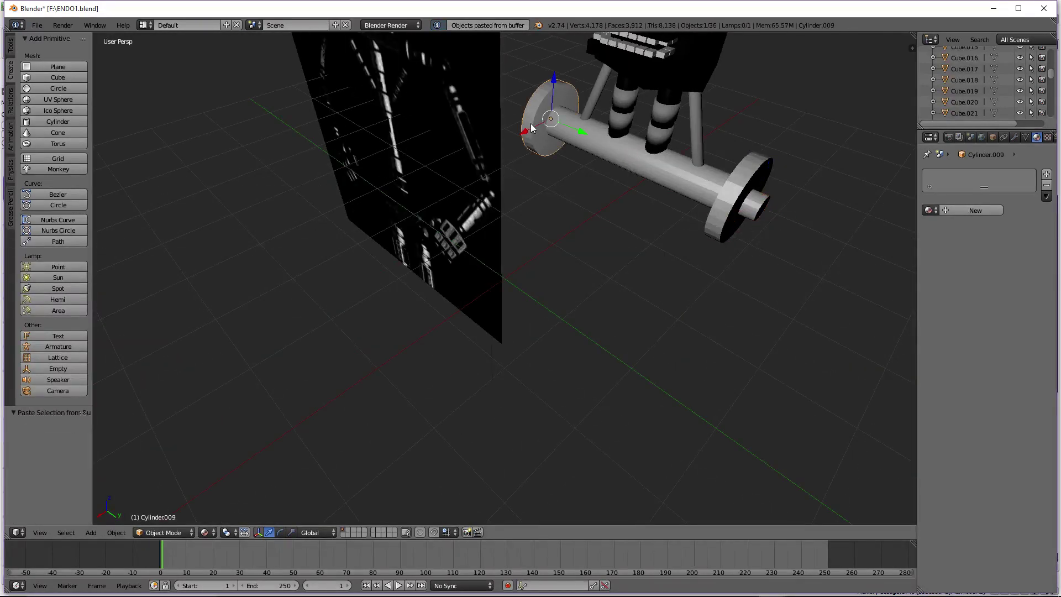
key(x)
click(531, 123)
Shrink one of the overlapping hub cylinders to 0.771, move it 0.177 outward along Y and scale it to 0.906
right_click(752, 206)
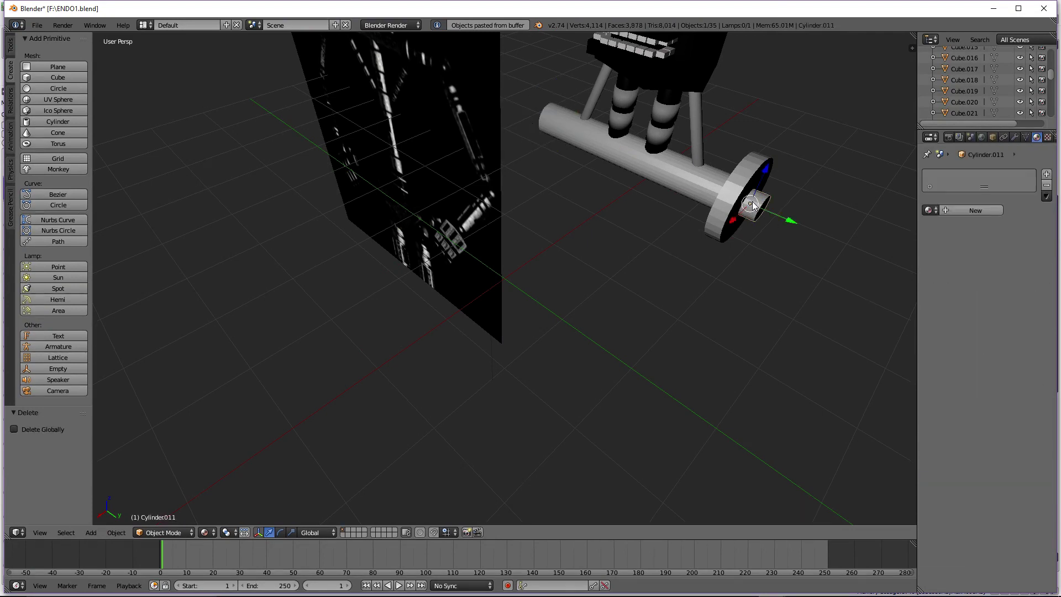
key(s)
click(811, 229)
key(s)
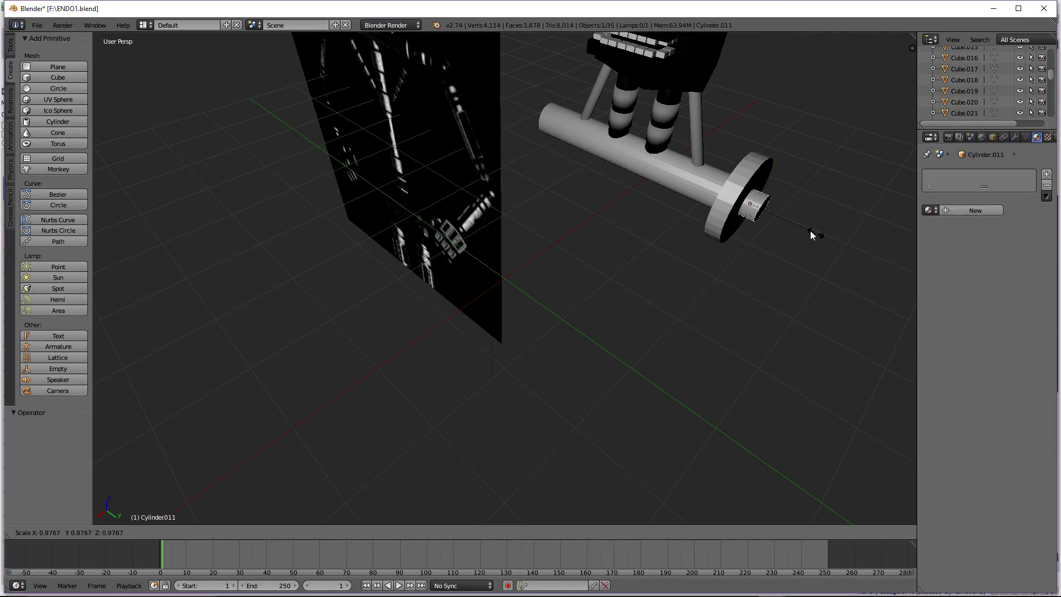
click(798, 228)
key(g)
key(y)
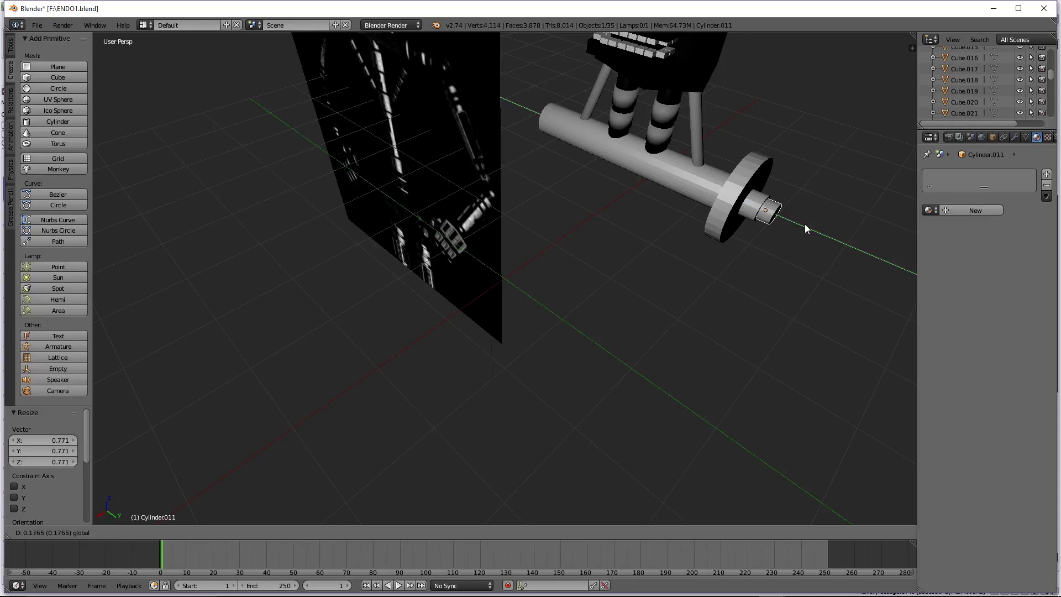
click(804, 224)
key(s)
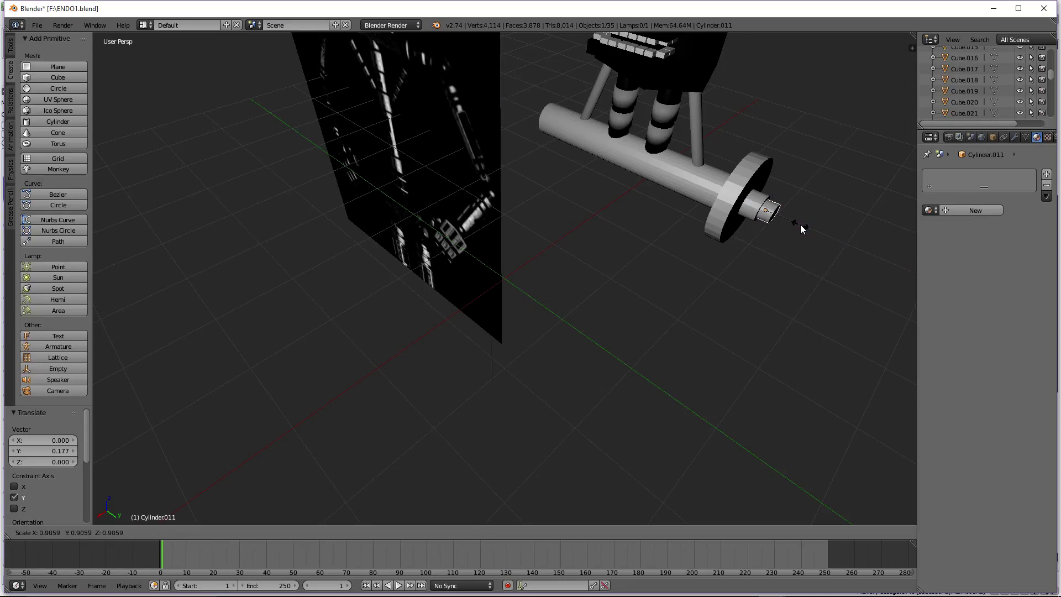
click(804, 226)
Duplicate the wider hub cylinder and move the copy 0.381 outward along Y, beyond the narrow one
right_click(807, 220)
key(ctrl+c)
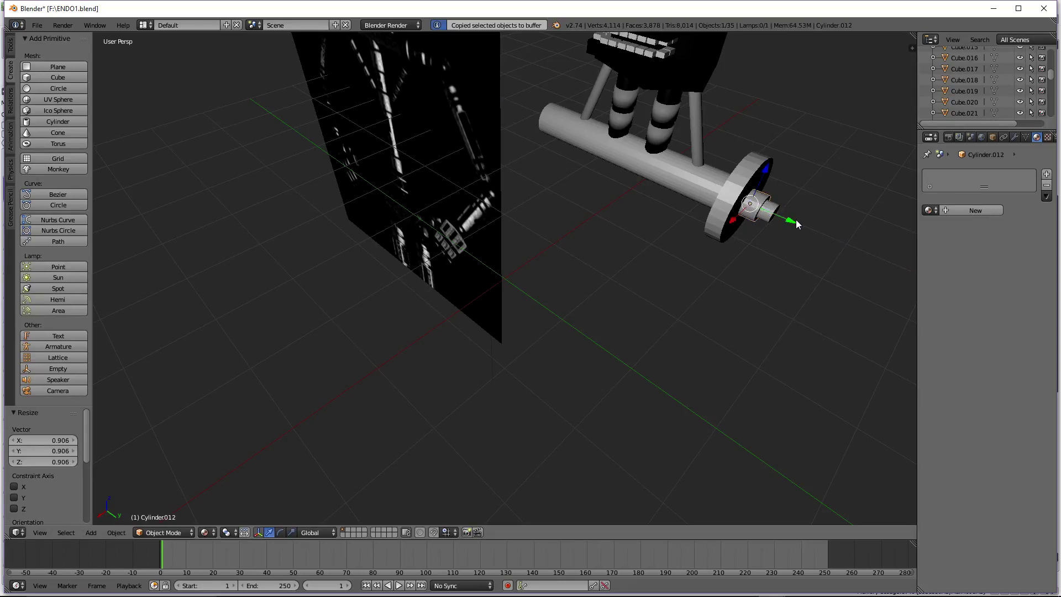
key(ctrl+v)
key(g)
key(y)
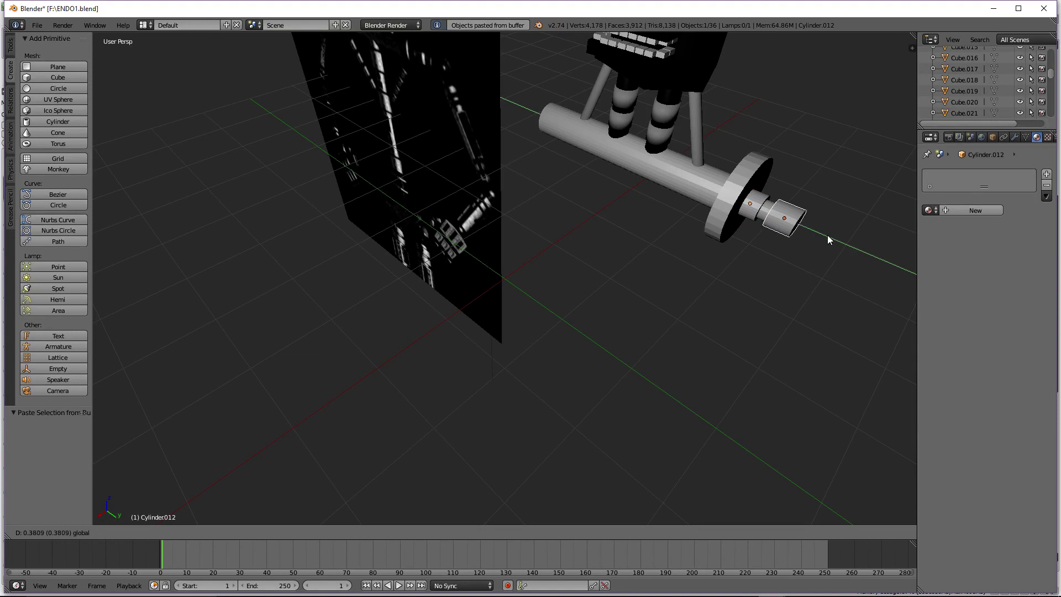
click(827, 234)
Check the reference shoulder, then duplicate the narrow connector cylinder and move the copy 0.436 outward along Y
key(KP_3)
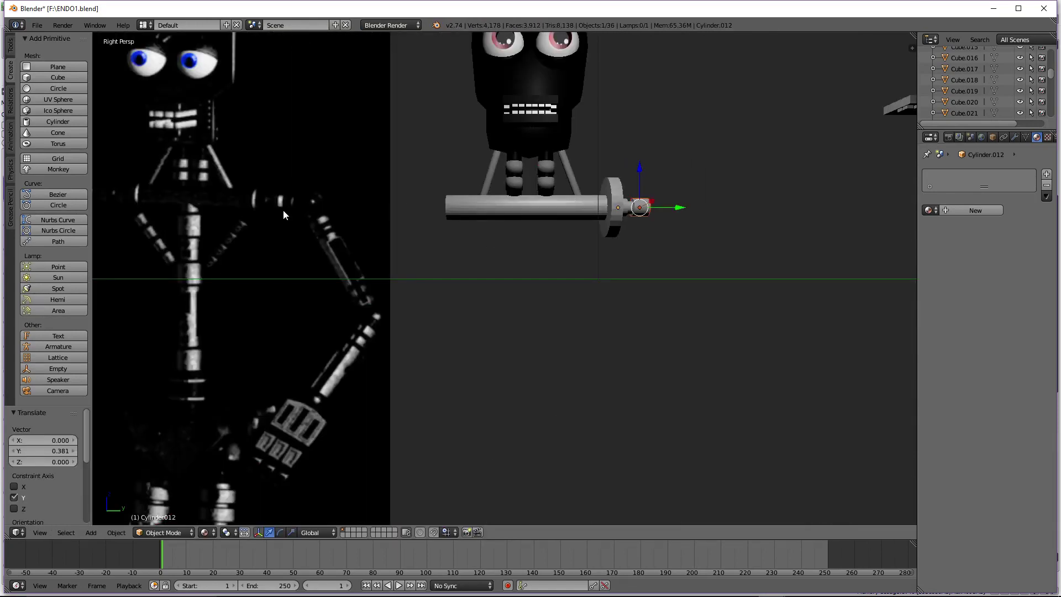
scroll(284, 210, up, 1)
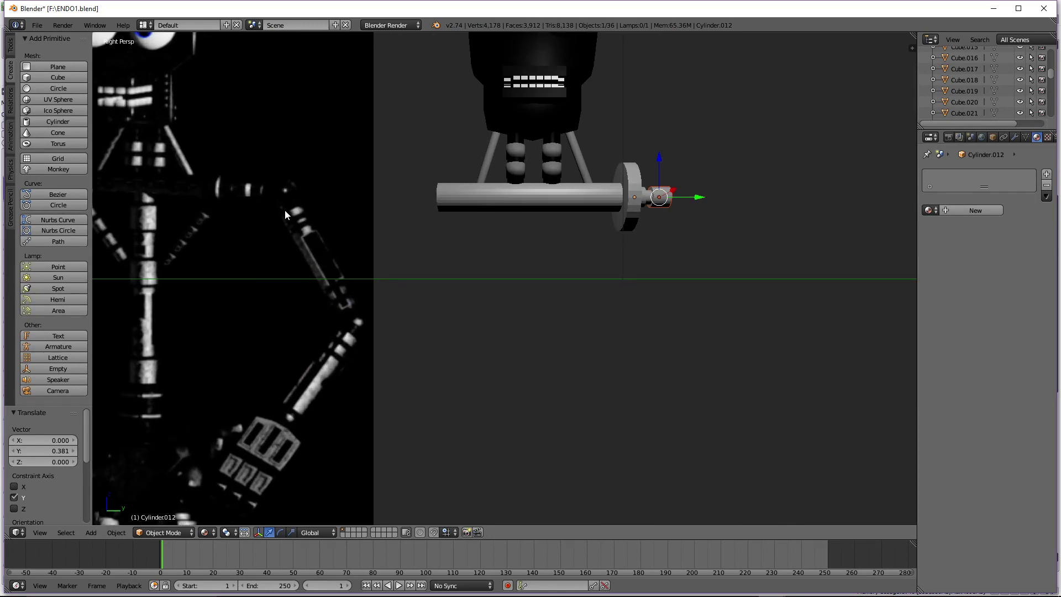
right_click(652, 201)
right_click(652, 201)
middle_drag(652, 202, 674, 234)
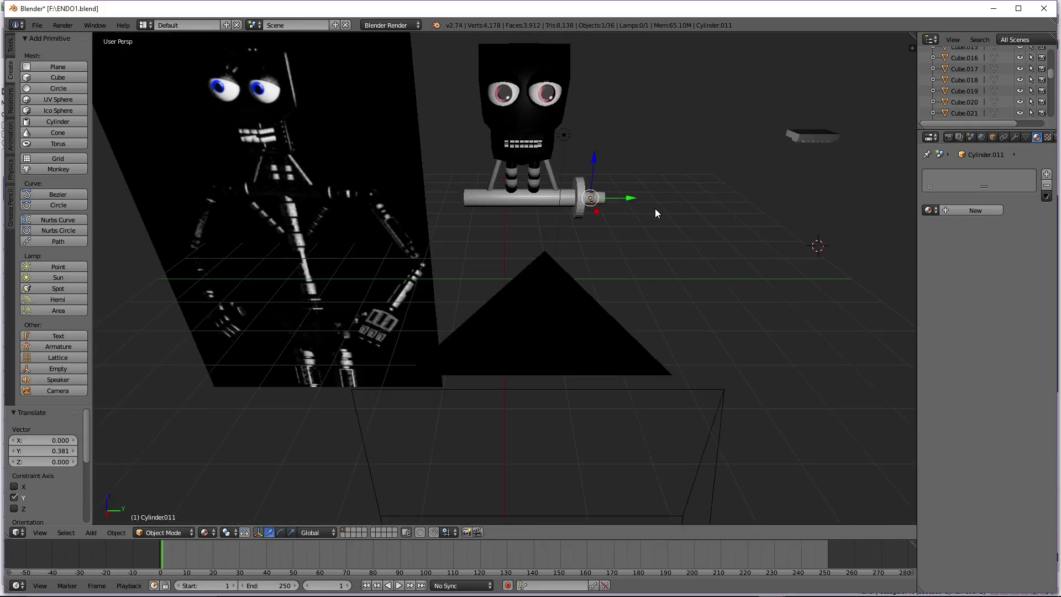
key(ctrl+c)
key(ctrl+v)
key(g)
key(y)
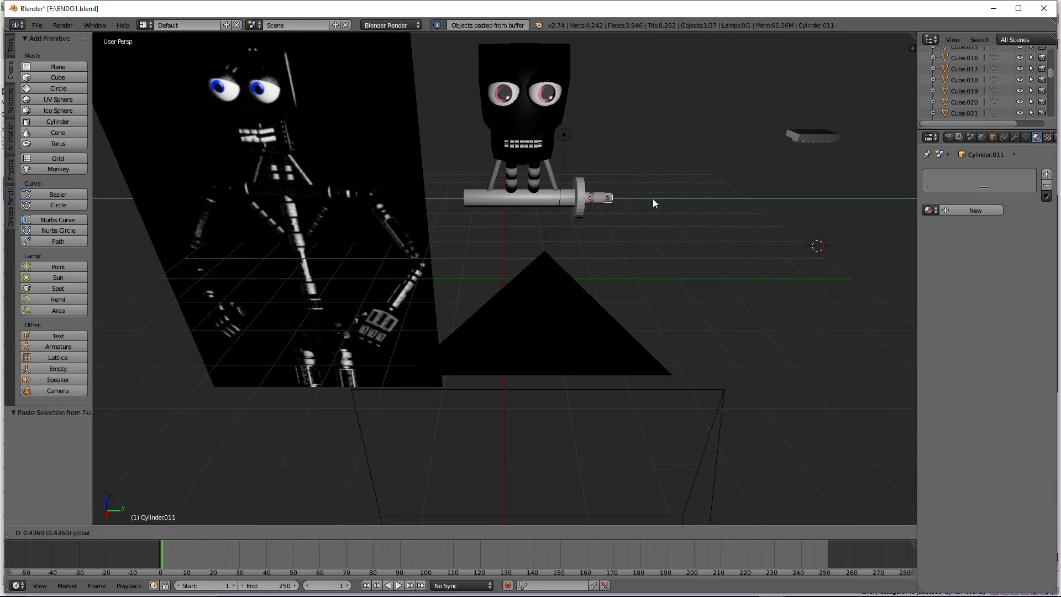
click(652, 199)
middle_drag(652, 198, 773, 221)
scroll(784, 222, up, 4)
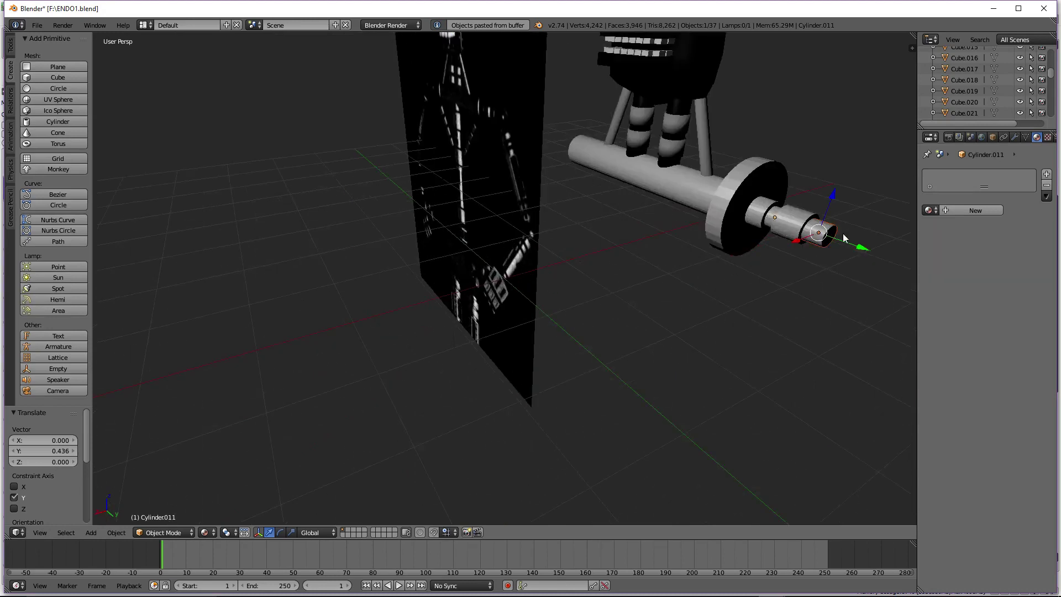
Stretch the outermost connector cylinder to about twice its length along Y and shift it 0.004 along Y
key(s)
key(y)
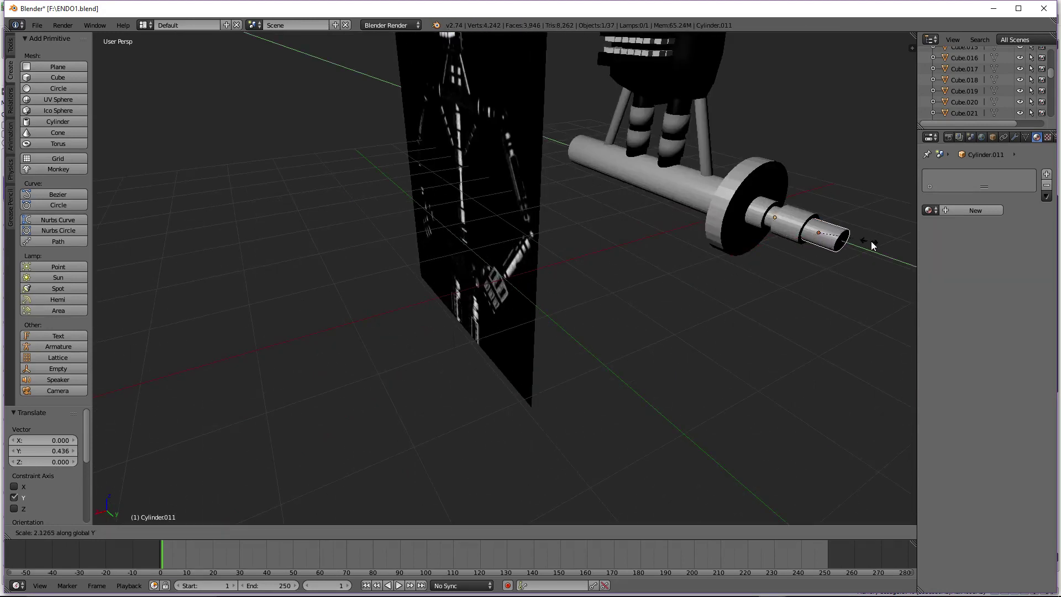
click(883, 249)
key(g)
key(y)
click(777, 211)
scroll(644, 144, down, 2)
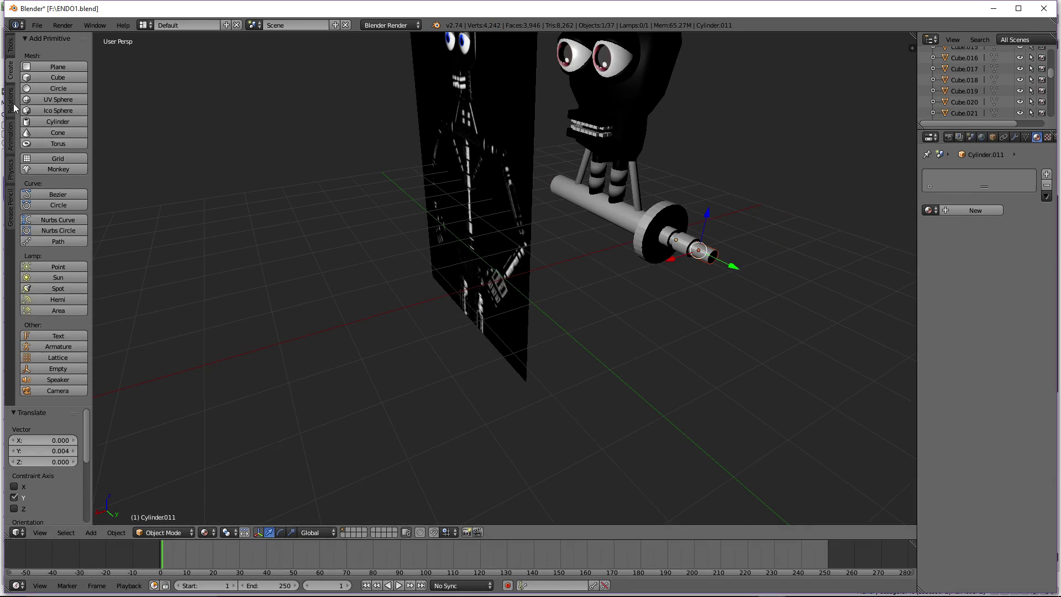
Add a UV sphere, scale it to 0.571, and move it -3.128 along Y and back along X toward the shoulder bar
click(45, 98)
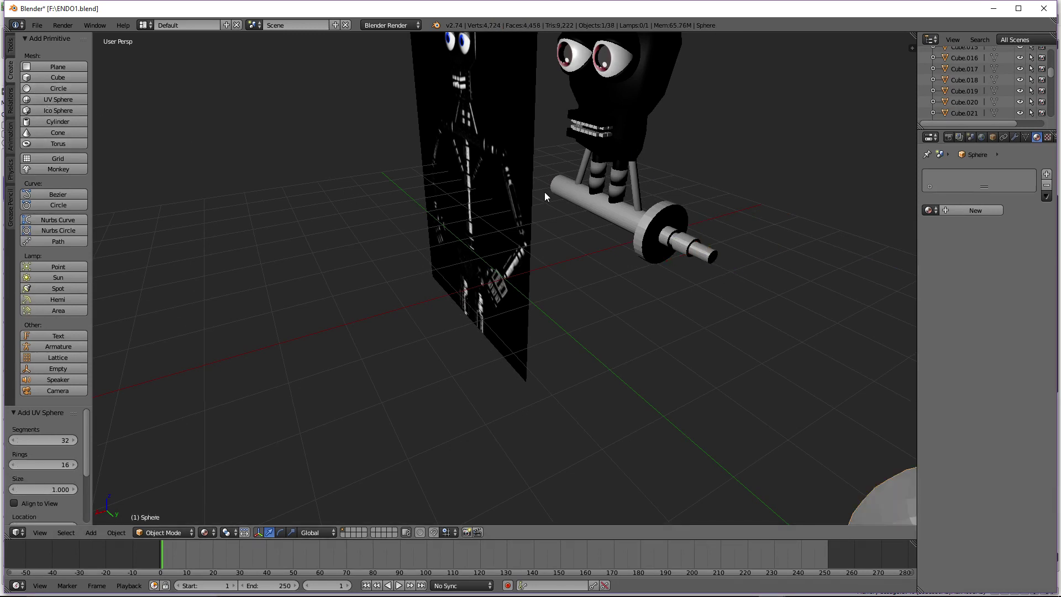
scroll(530, 209, down, 5)
click(609, 301)
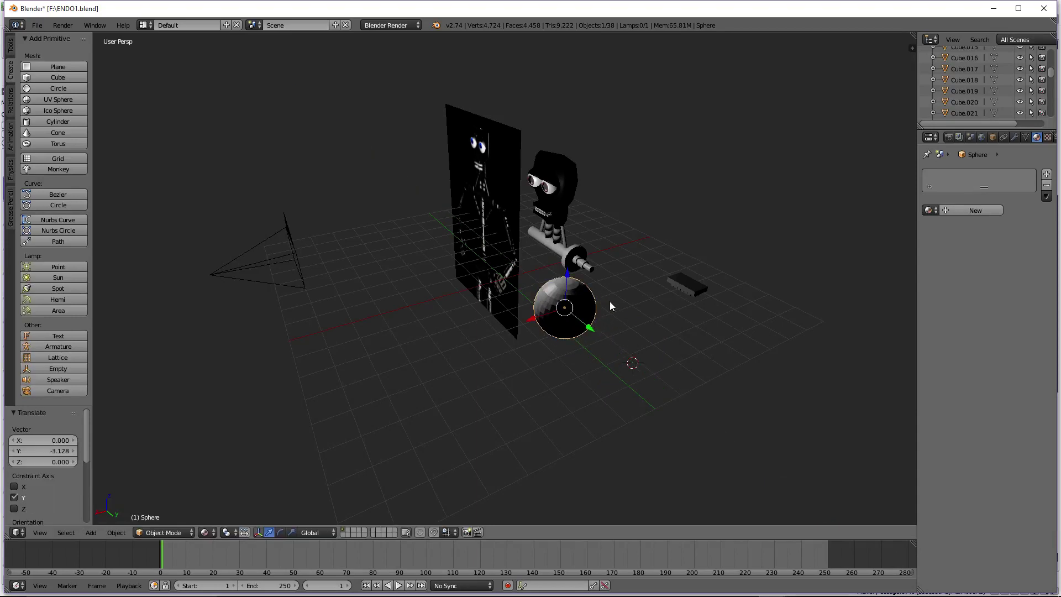
key(g)
key(x)
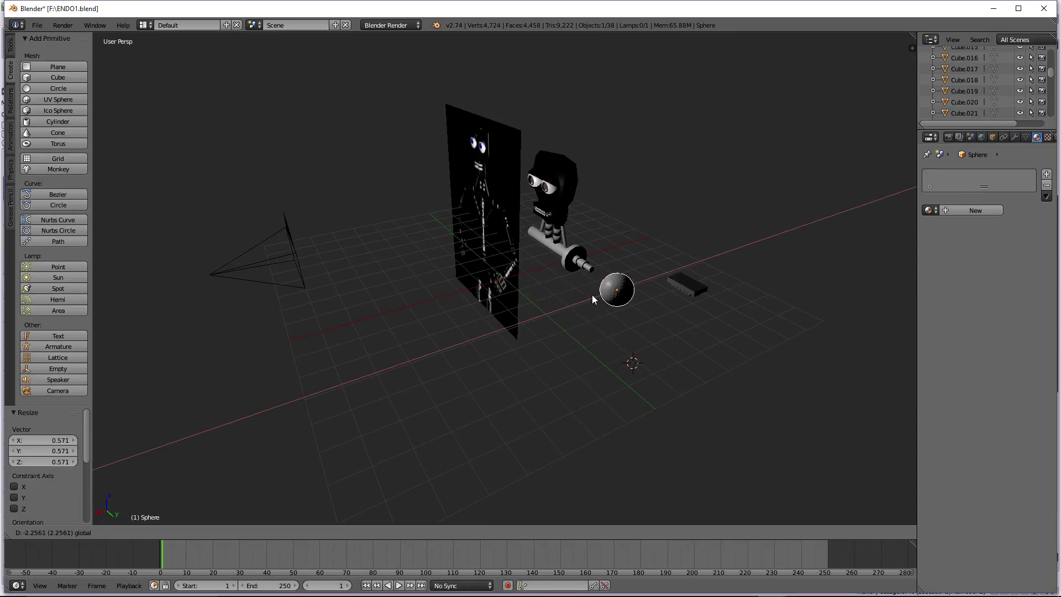
click(630, 301)
Move the sphere -0.372 along Y and 0.462 along Z to line it up with the shoulder bar's outer end
key(g)
key(y)
click(636, 304)
key(KP_3)
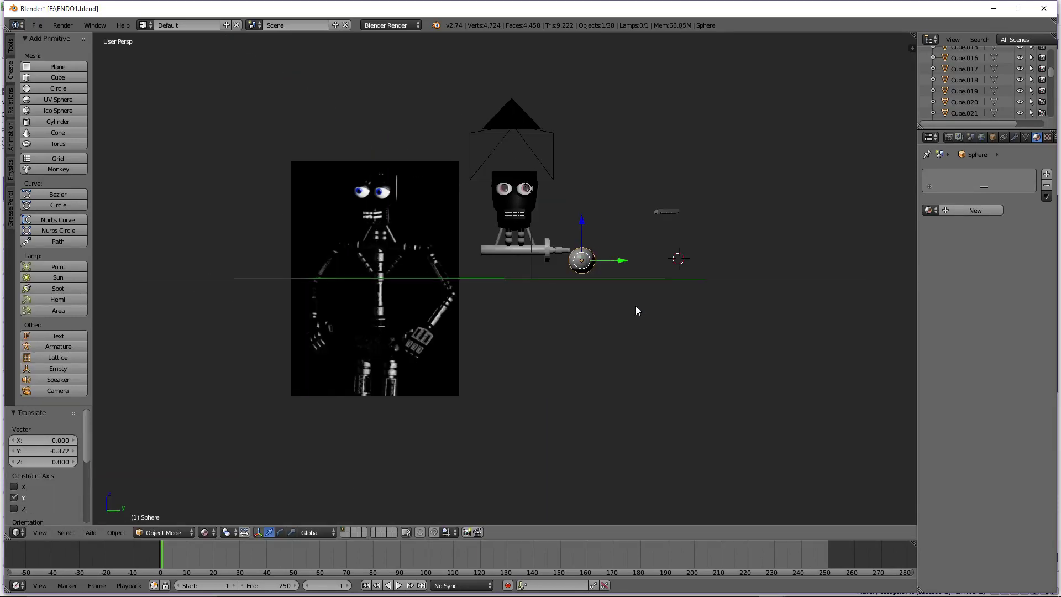
scroll(606, 258, up, 3)
click(633, 202)
key(g)
key(z)
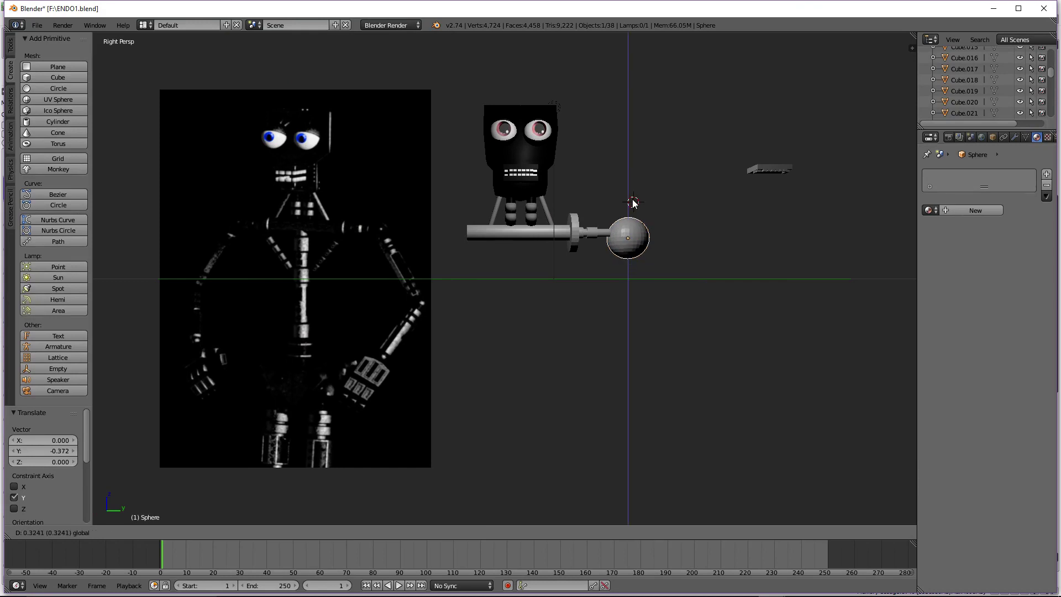
click(635, 188)
Shrink the sphere and move it -0.234 along Y against the end of the connector cylinder
key(s)
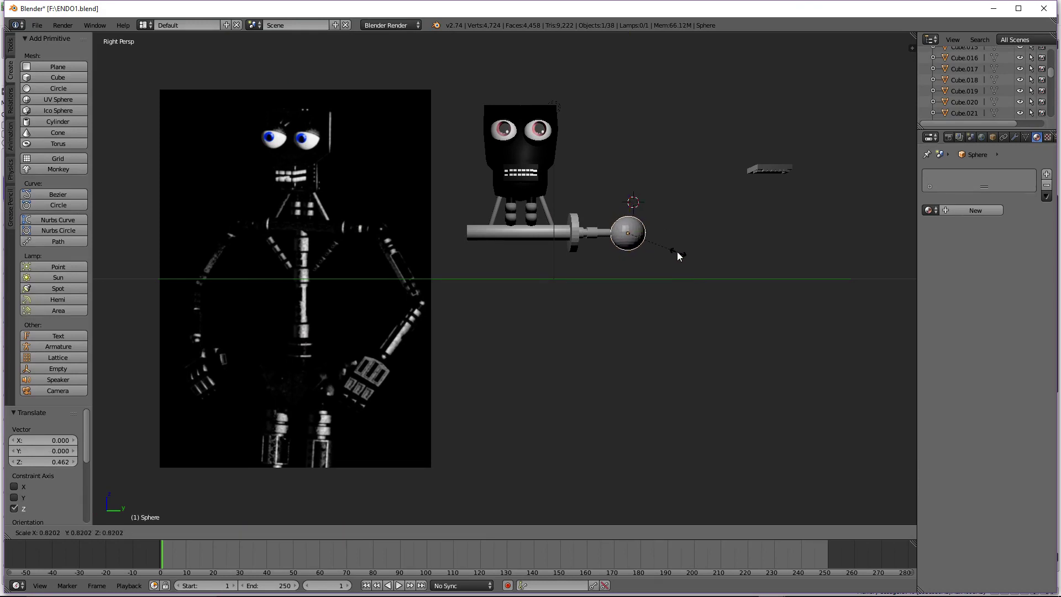
click(671, 244)
key(g)
key(y)
click(657, 233)
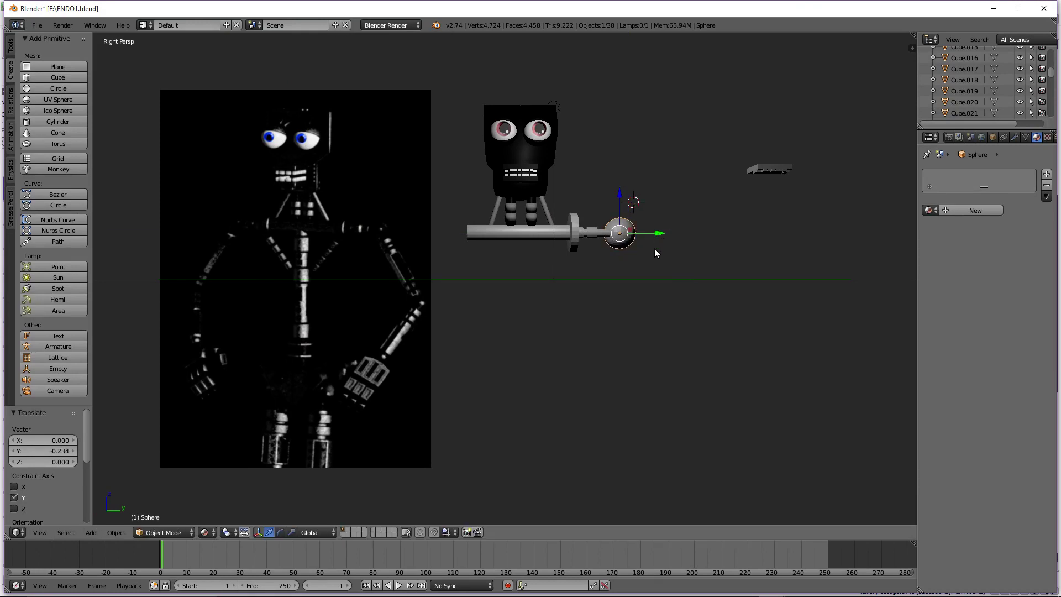
Center the sphere on the shoulder axis by moving it 0.431 along X and -0.045 along Z
middle_drag(654, 248, 648, 198)
drag(657, 195, 662, 211)
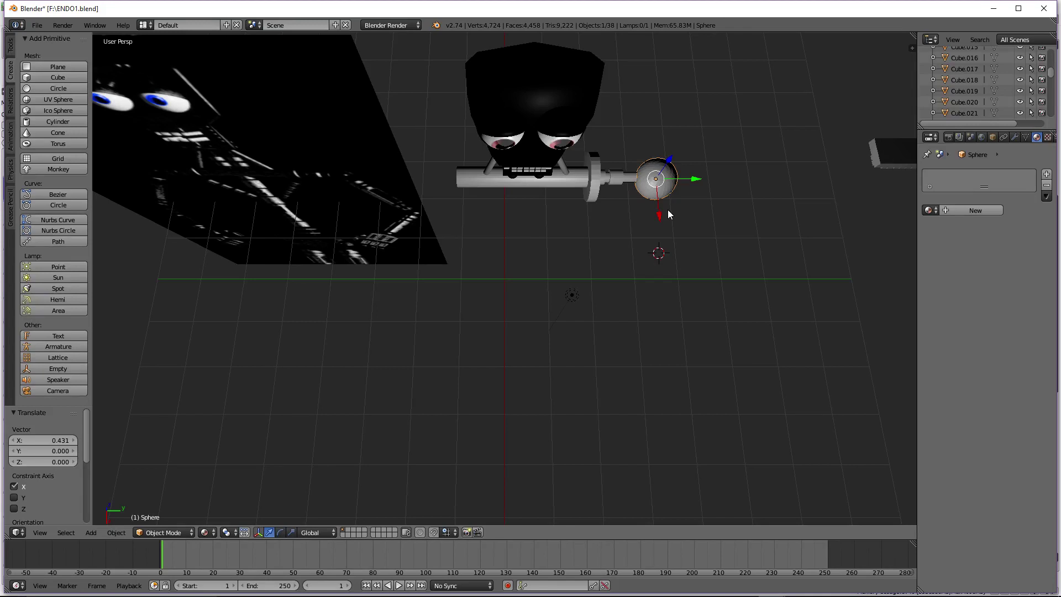
key(KP_3)
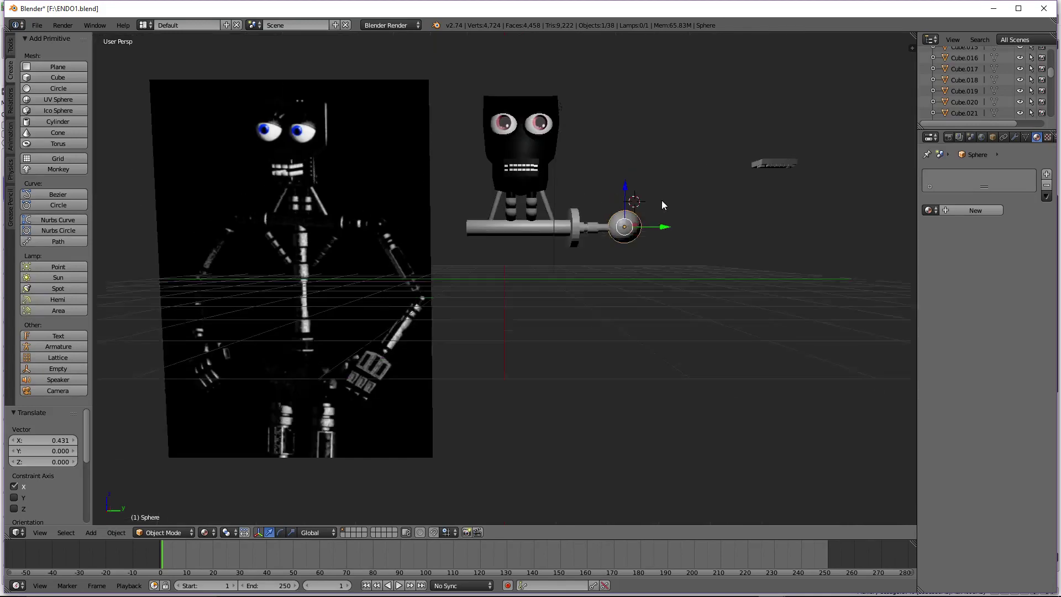
drag(623, 203, 605, 203)
scroll(234, 219, up, 2)
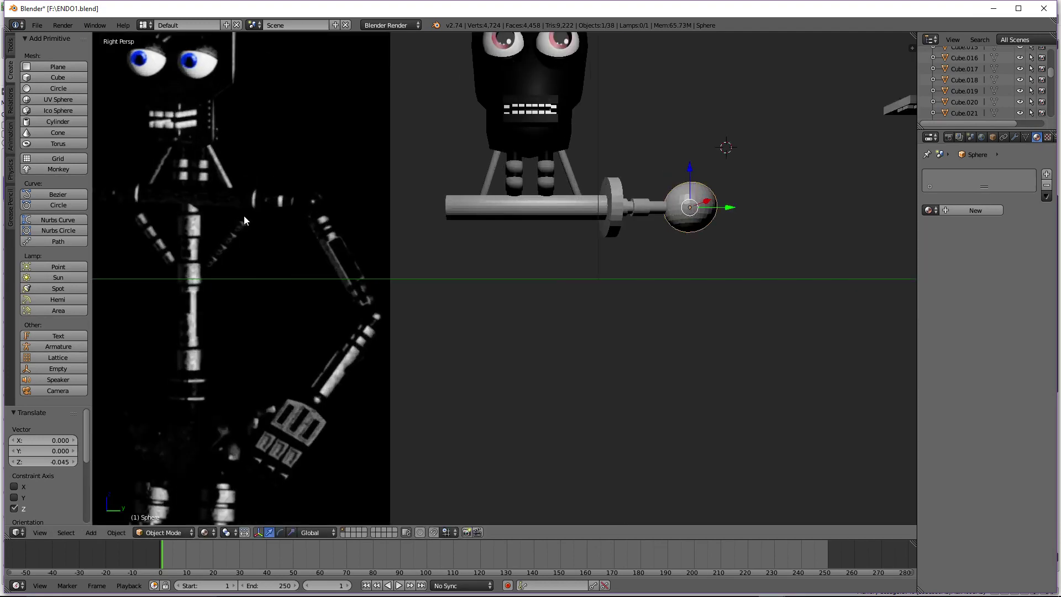
Duplicate the black eyelid shell of one eye and move the copy -3.508 along Z, below the shoulder bar
scroll(260, 208, down, 1)
right_click(531, 99)
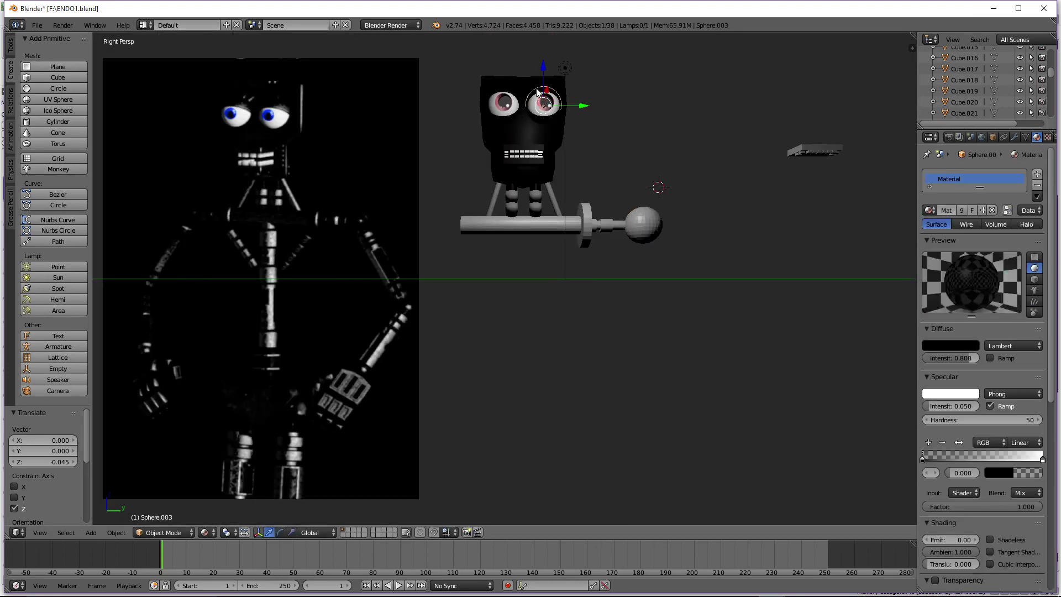
key(ctrl+c)
key(ctrl+v)
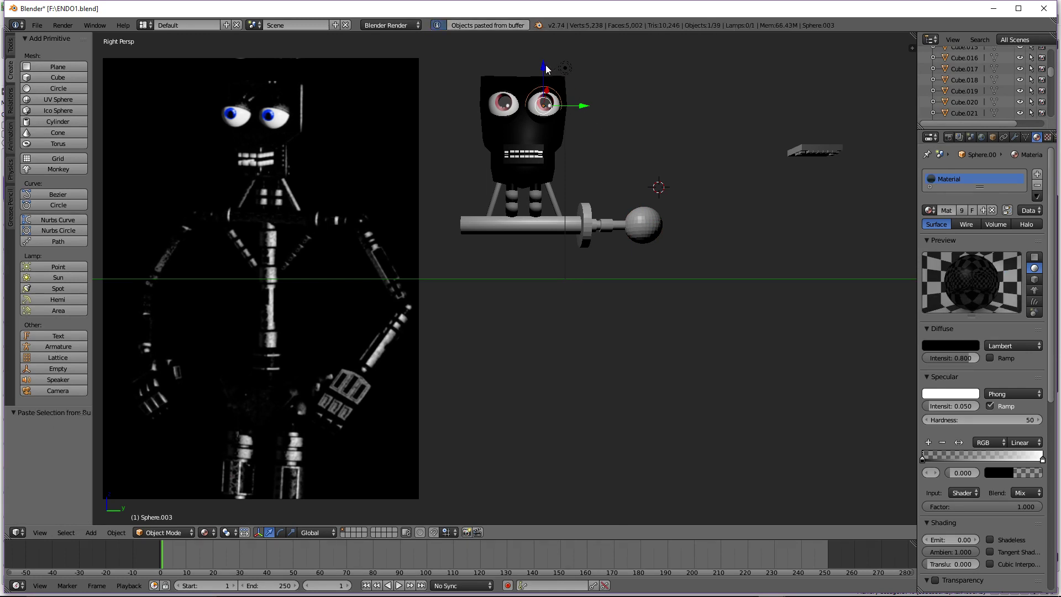
key(g)
key(z)
click(617, 256)
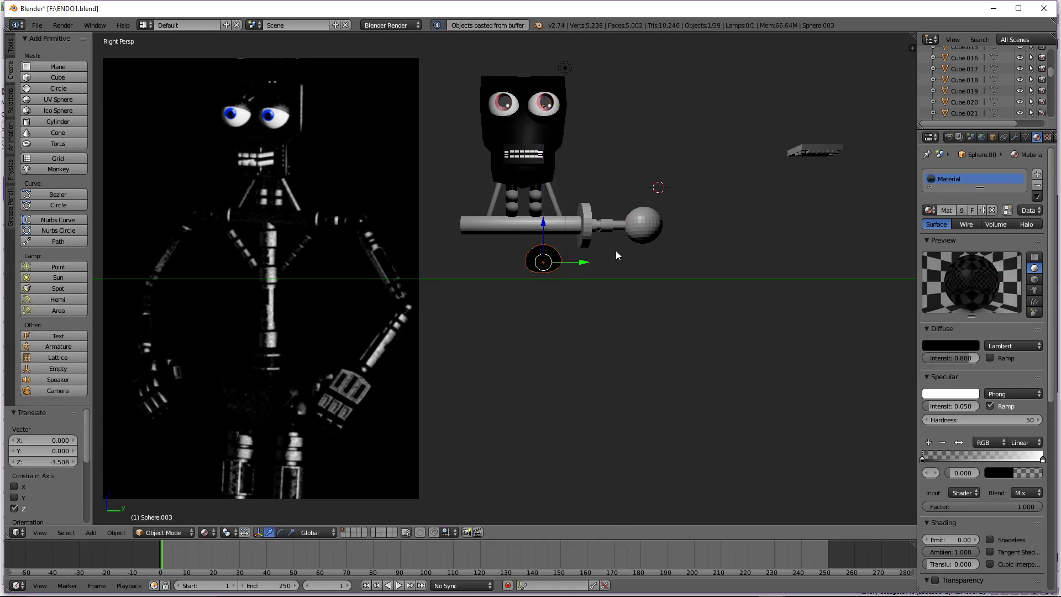
Rotate the eyelid copy 46.04° about X and move it 1.498 along Y toward the shoulder sphere
key(r)
key(y)
key(x)
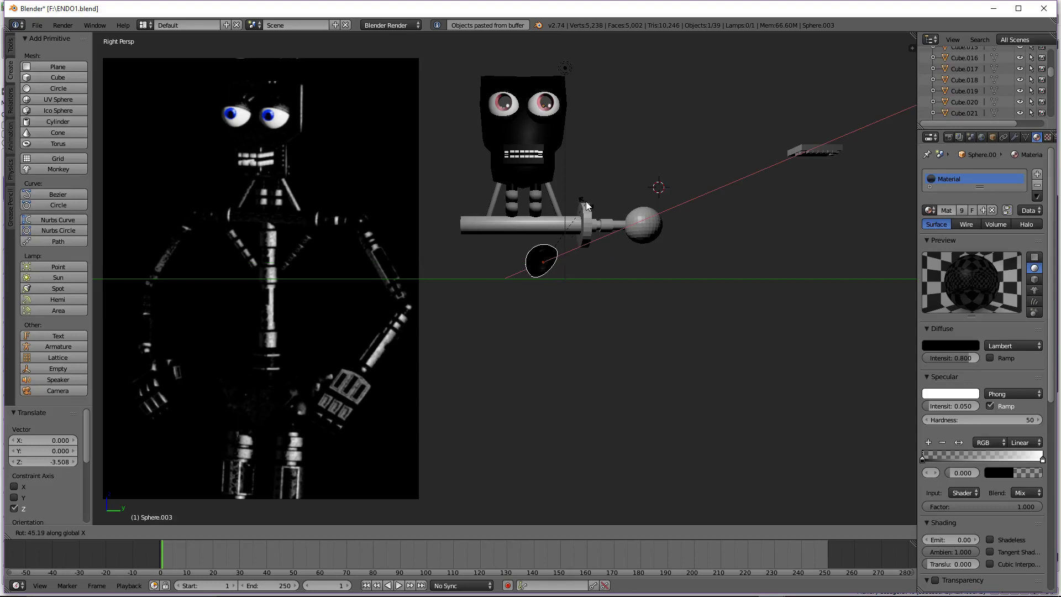
click(587, 206)
middle_drag(606, 256, 578, 262)
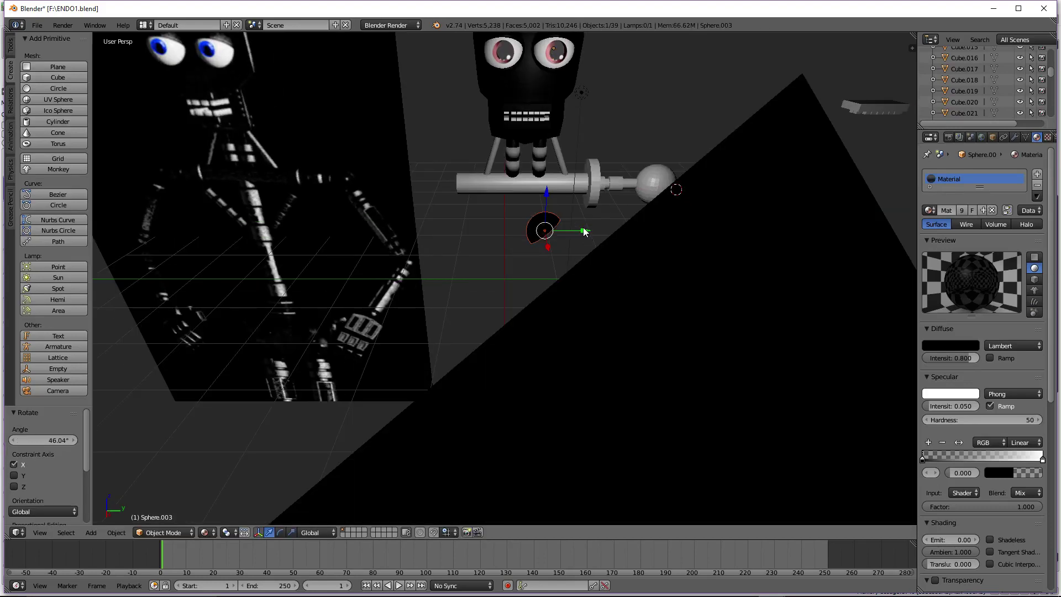
drag(585, 232, 651, 215)
Try fitting the eyelid copy against the shoulder sphere, raising it along Z and moving it 0.490 along Y, and delete it
middle_drag(652, 216, 635, 224)
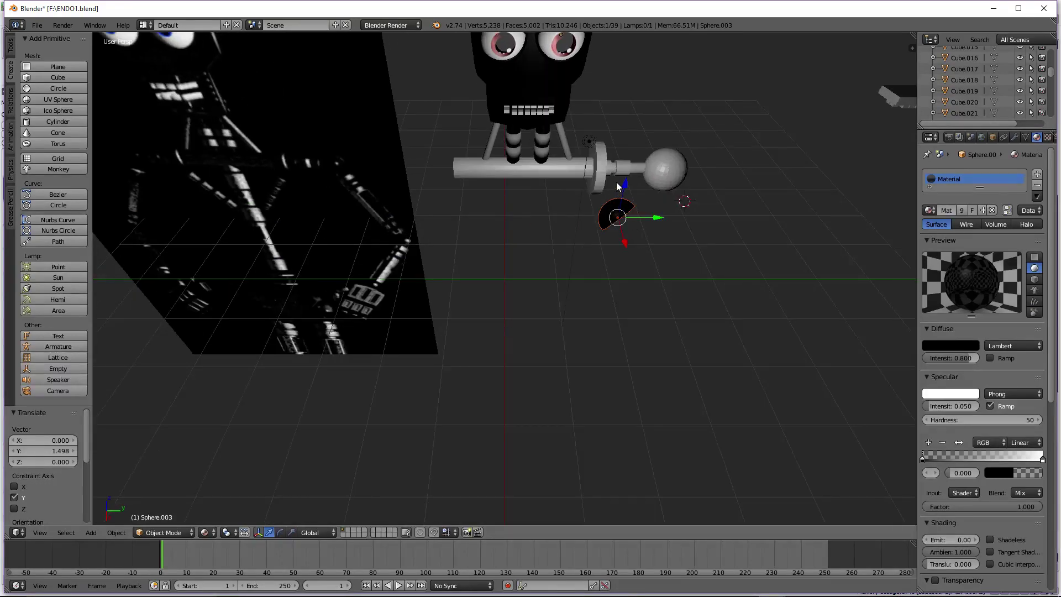
mouse_move(618, 187)
mouse_down()
mouse_move(644, 137)
mouse_move(630, 186)
mouse_up()
drag(626, 127, 626, 140)
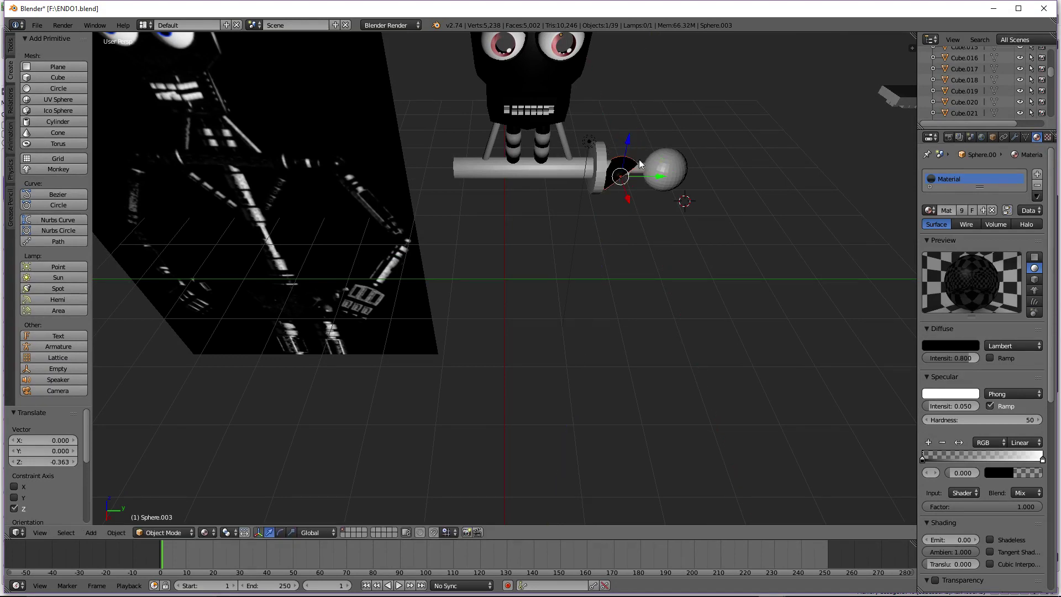
drag(660, 176, 683, 179)
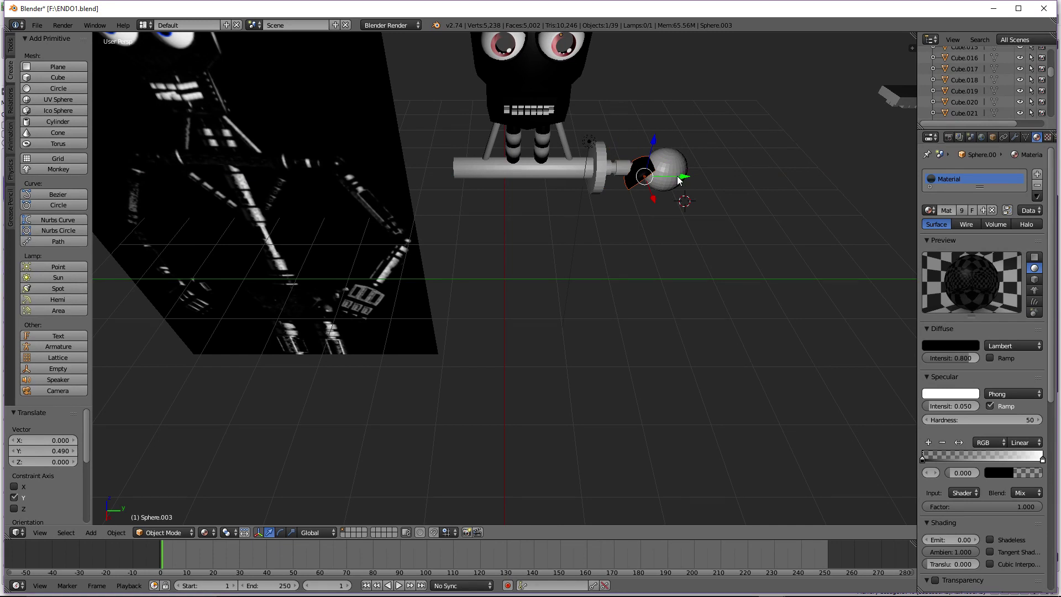
scroll(343, 155, up, 1)
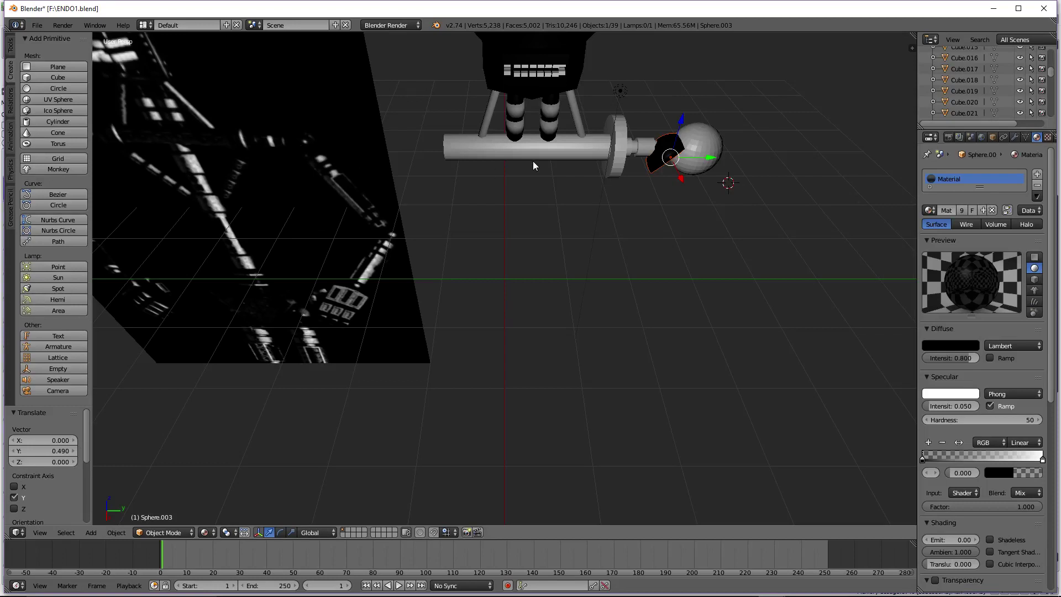
key(Delete)
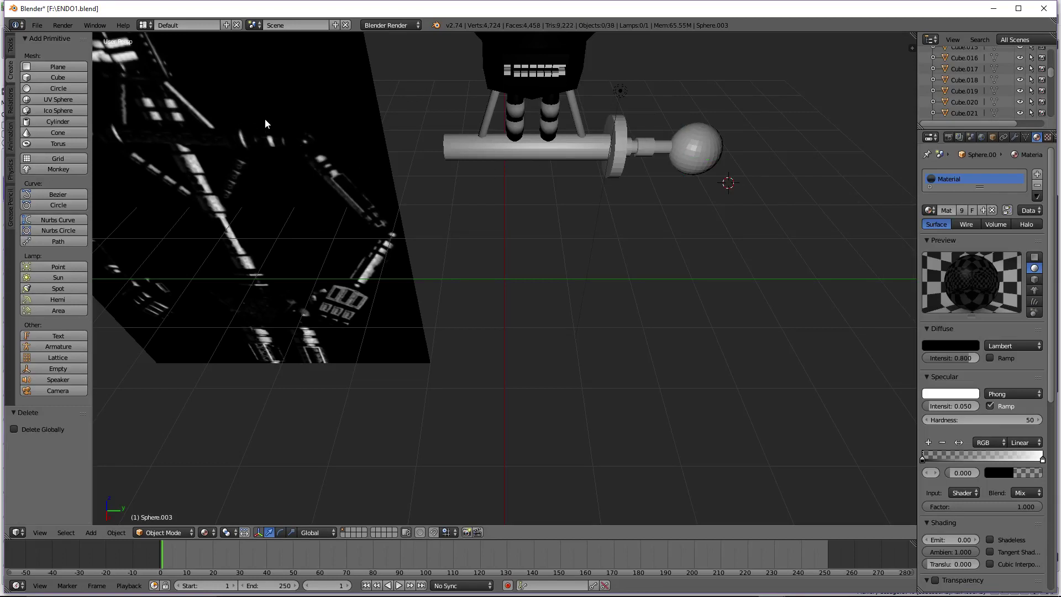
Scale the shoulder sphere to 0.491 and move it -0.288 along Y and -0.065 along X onto the connector's end
right_click(678, 145)
key(s)
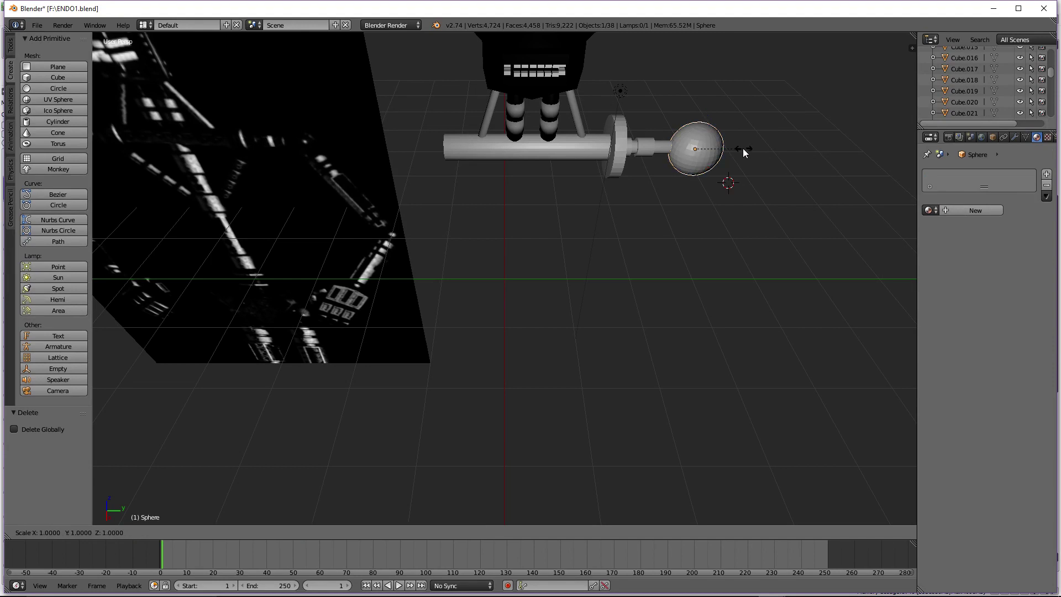
click(718, 147)
key(g)
key(y)
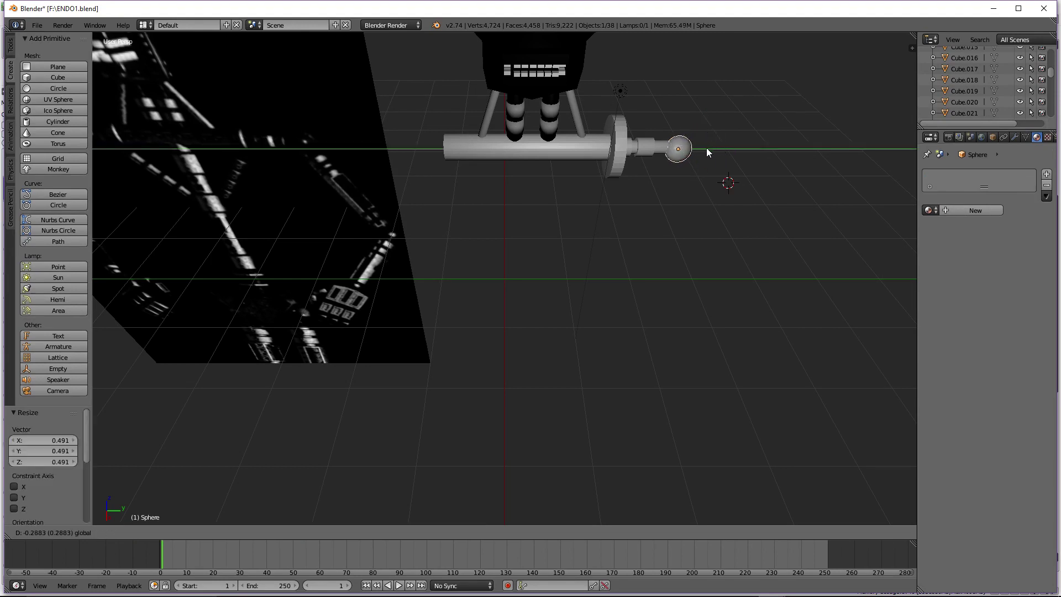
click(706, 147)
middle_drag(704, 147, 709, 424)
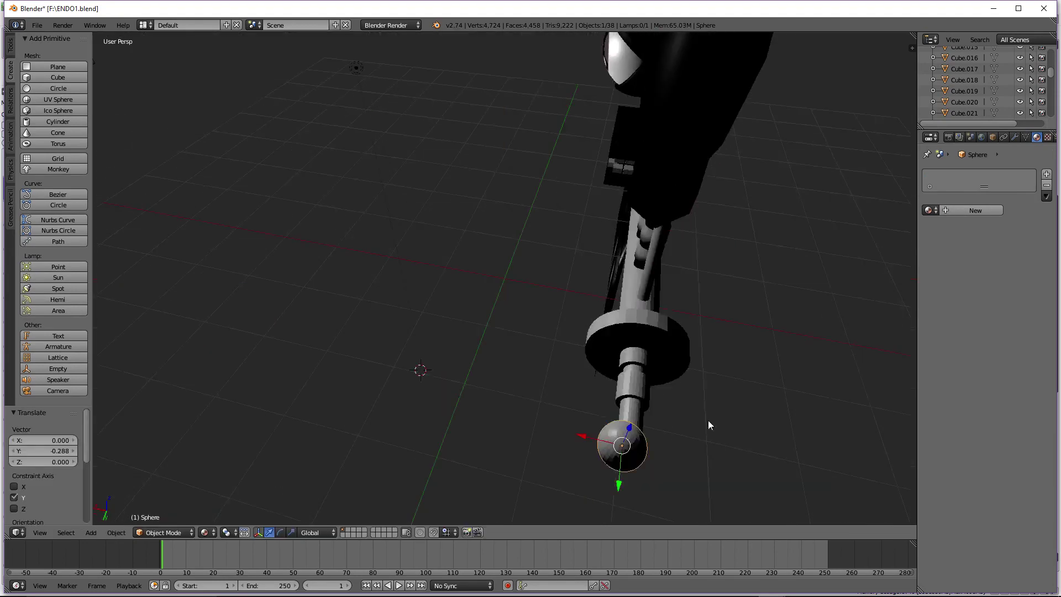
drag(592, 437, 603, 436)
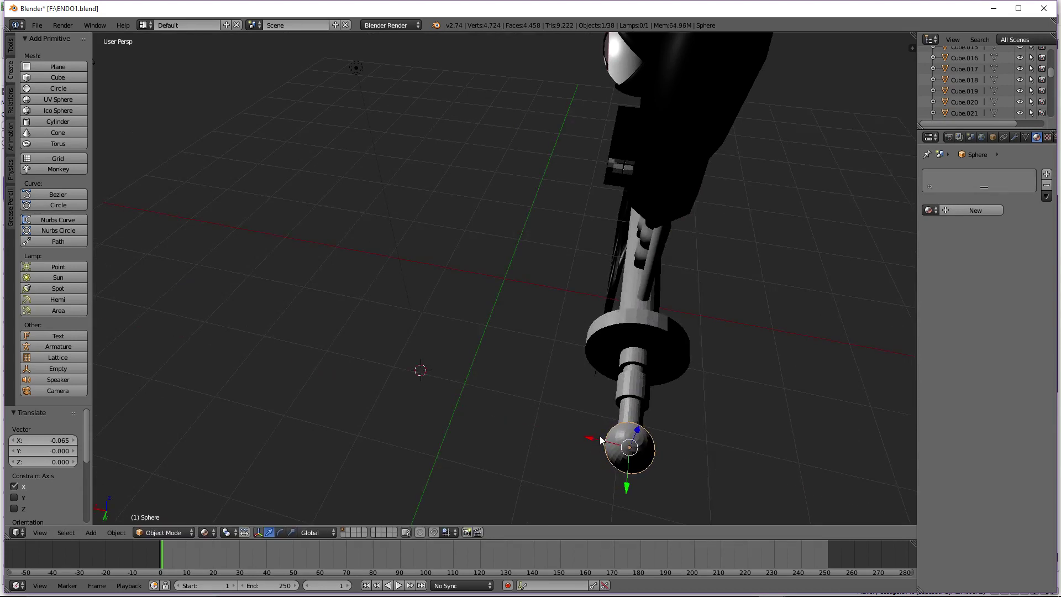
Preview the model in Rendered shading from the right view beside the reference, and return to Material shading
key(KP_3)
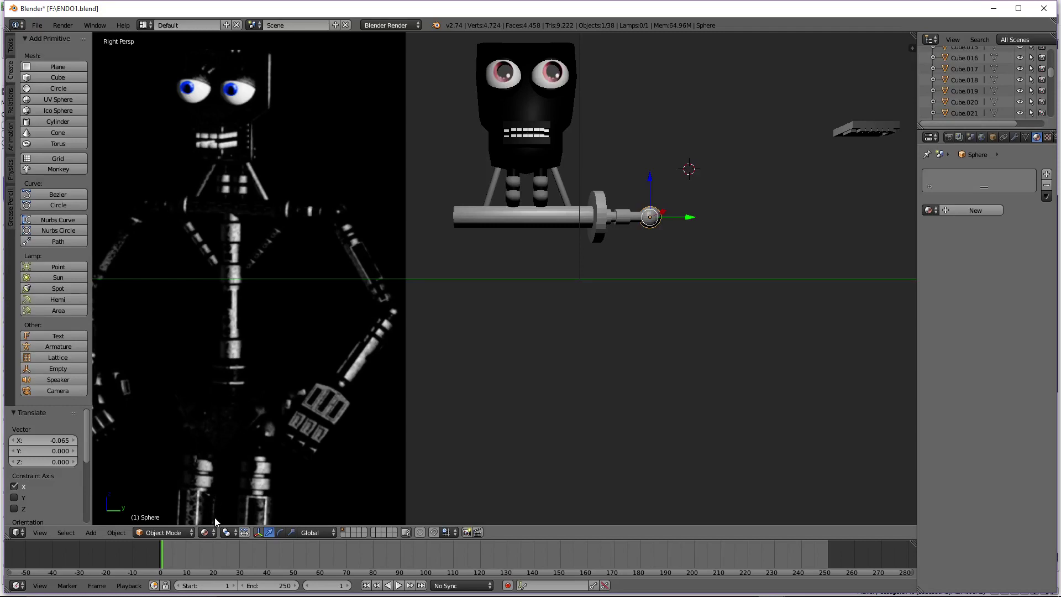
click(204, 532)
click(220, 459)
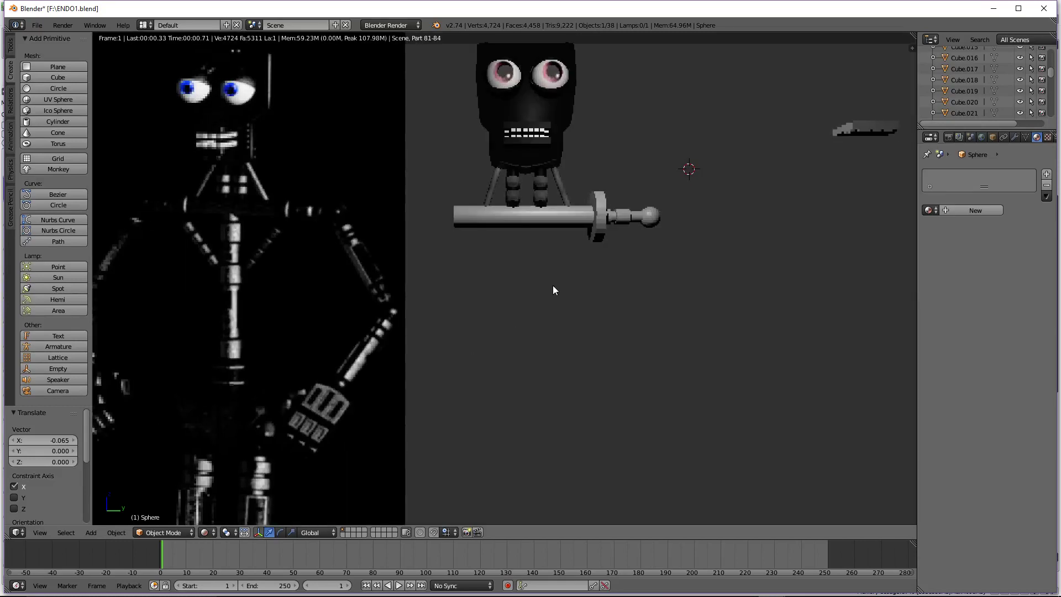
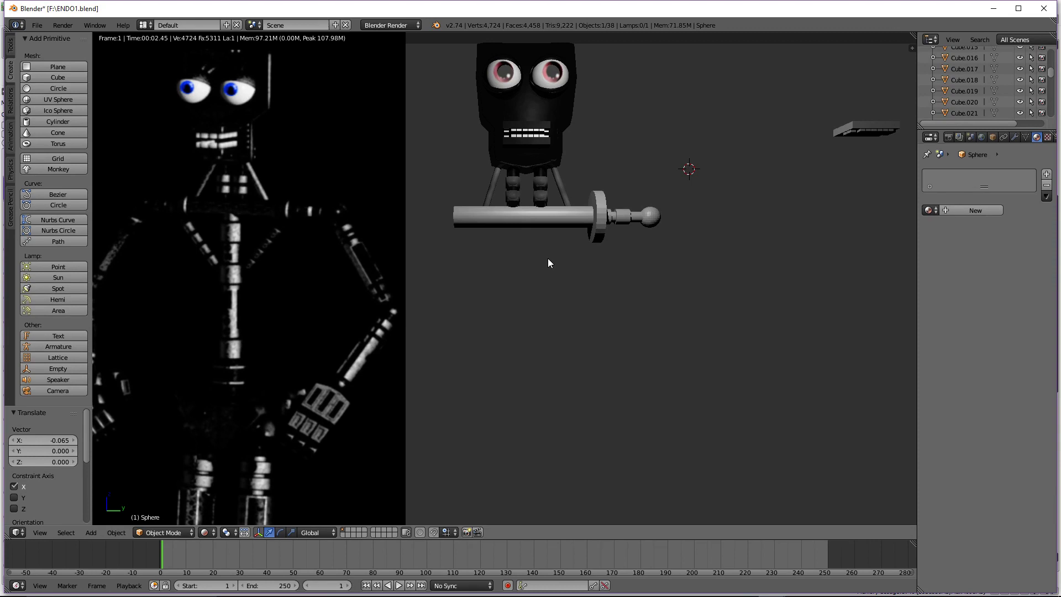
scroll(548, 247, down, 2)
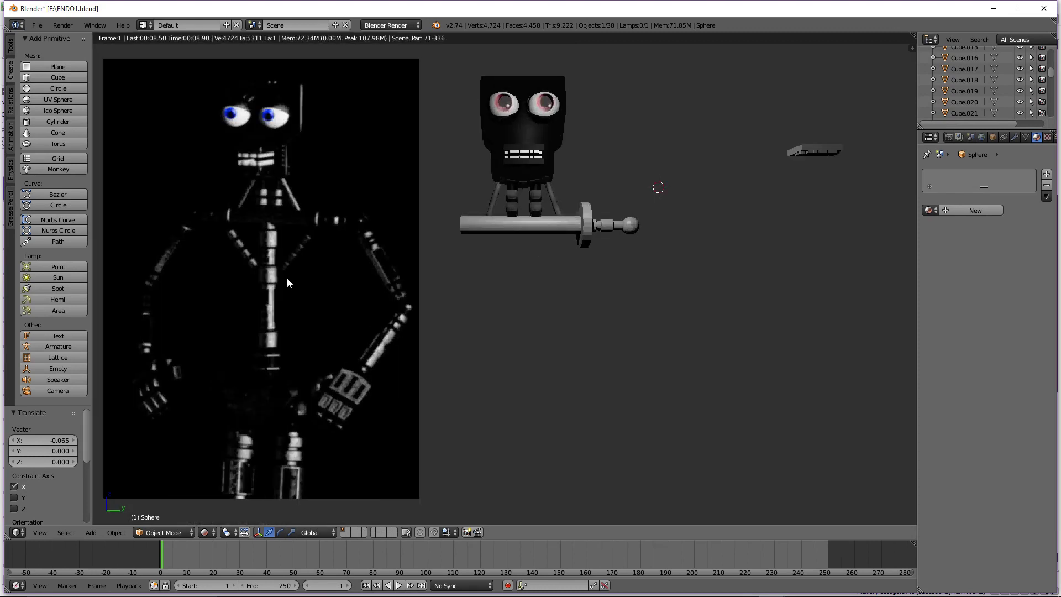
click(204, 532)
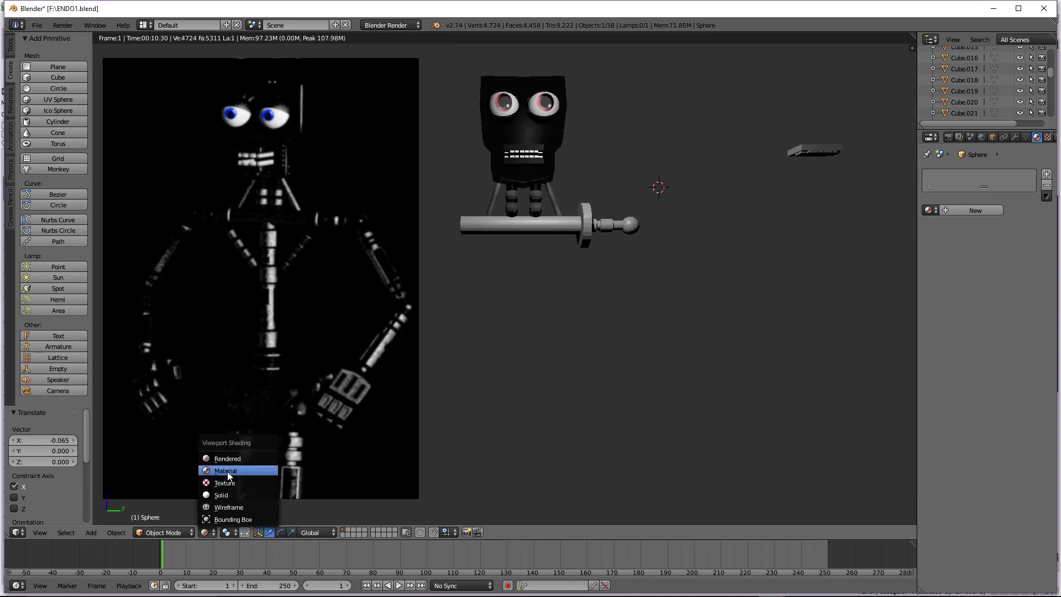
click(227, 472)
scroll(594, 252, up, 1)
middle_drag(594, 252, 626, 226)
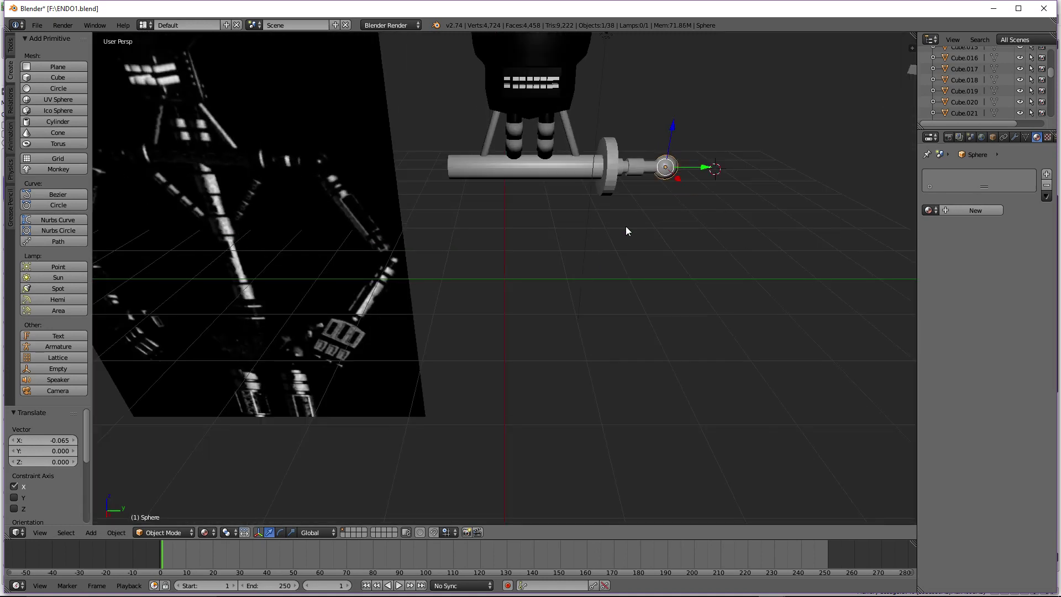
right_click(580, 169)
right_click(540, 189)
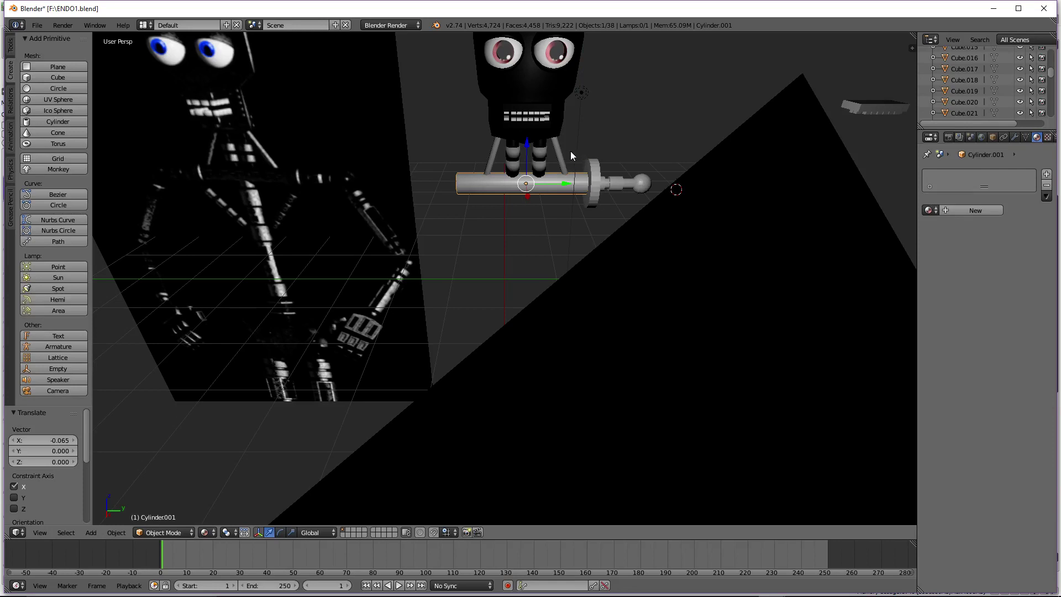
key(Tab)
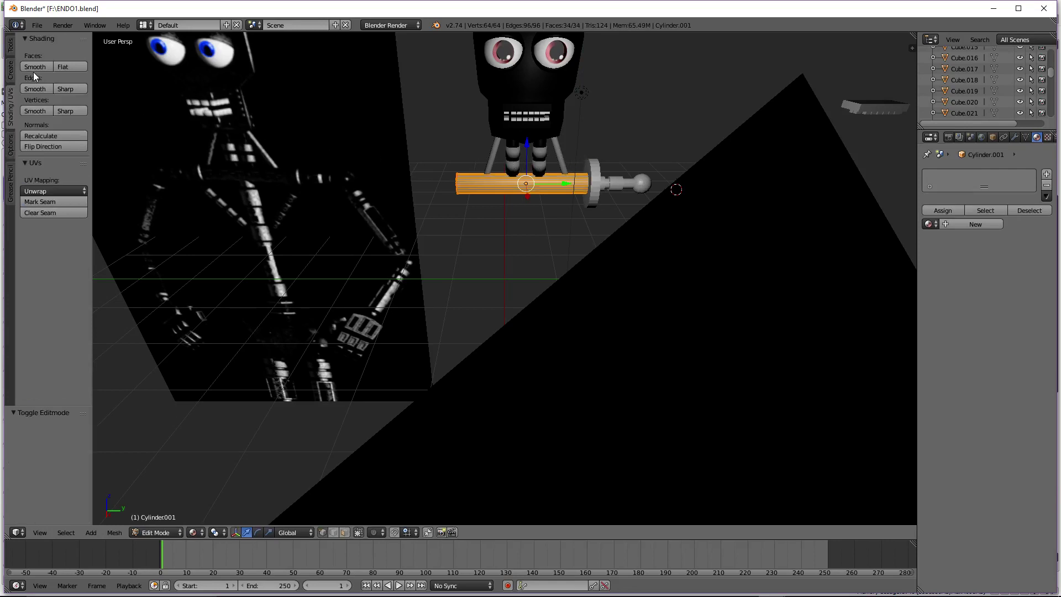
key(Tab)
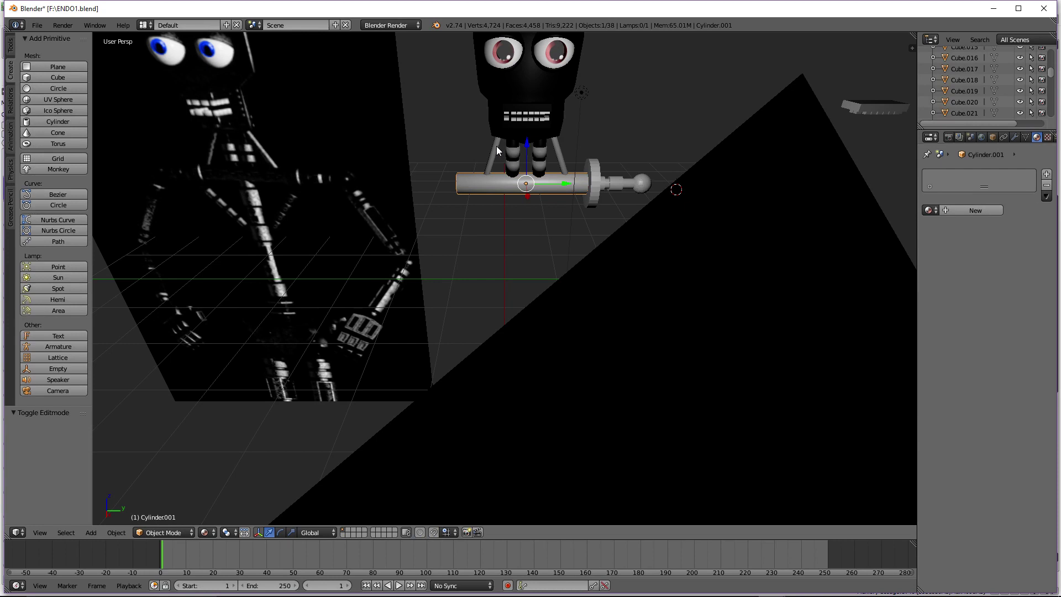
Assign mat_silver to the long shoulder bar, make it a single-user copy, and darken its diffuse color to 0.084 RGB
click(933, 210)
click(924, 227)
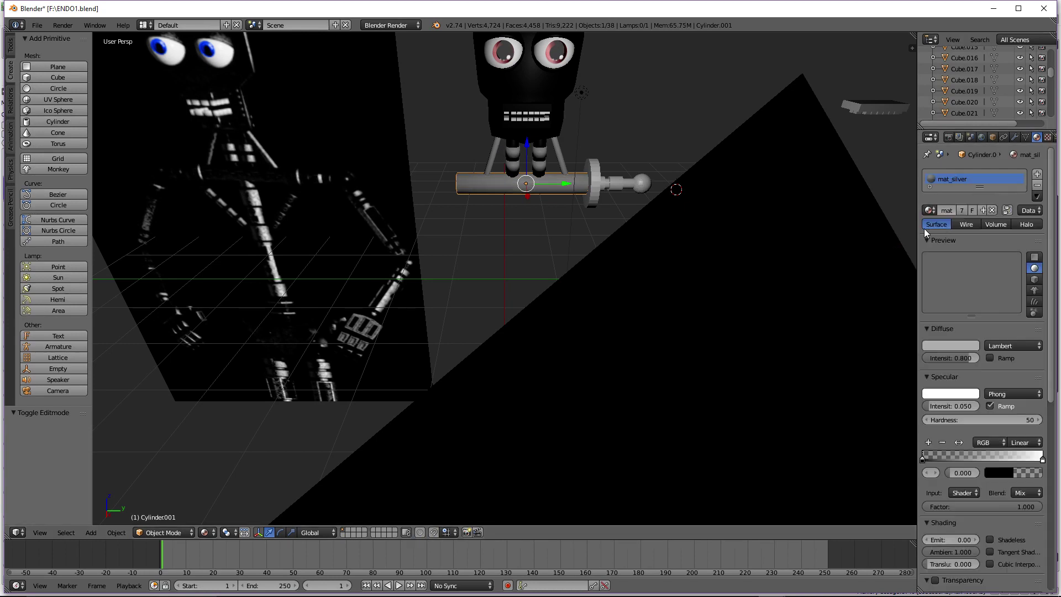
click(981, 210)
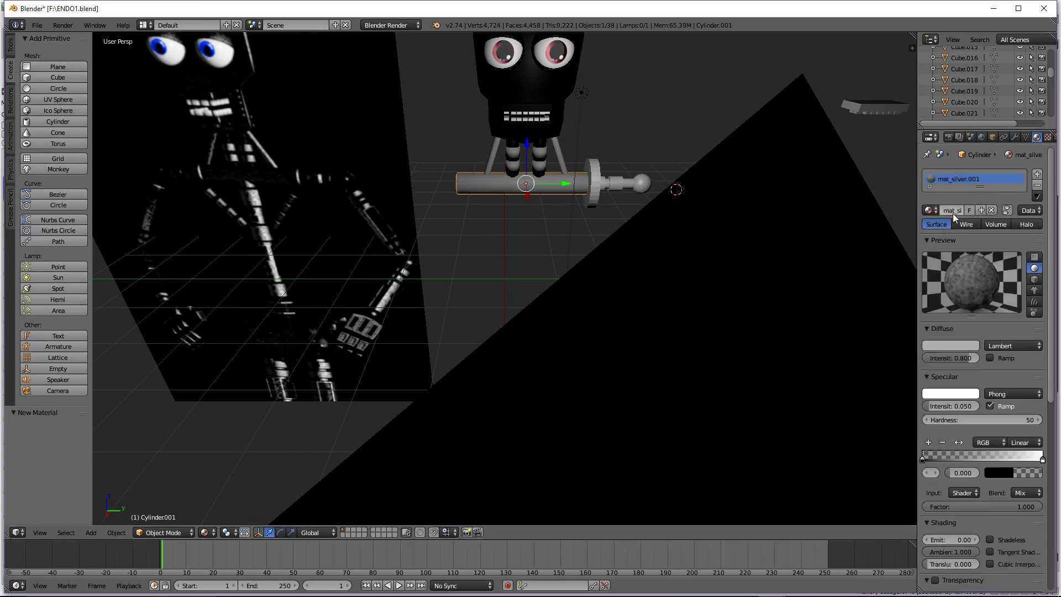
click(947, 346)
drag(969, 223, 969, 258)
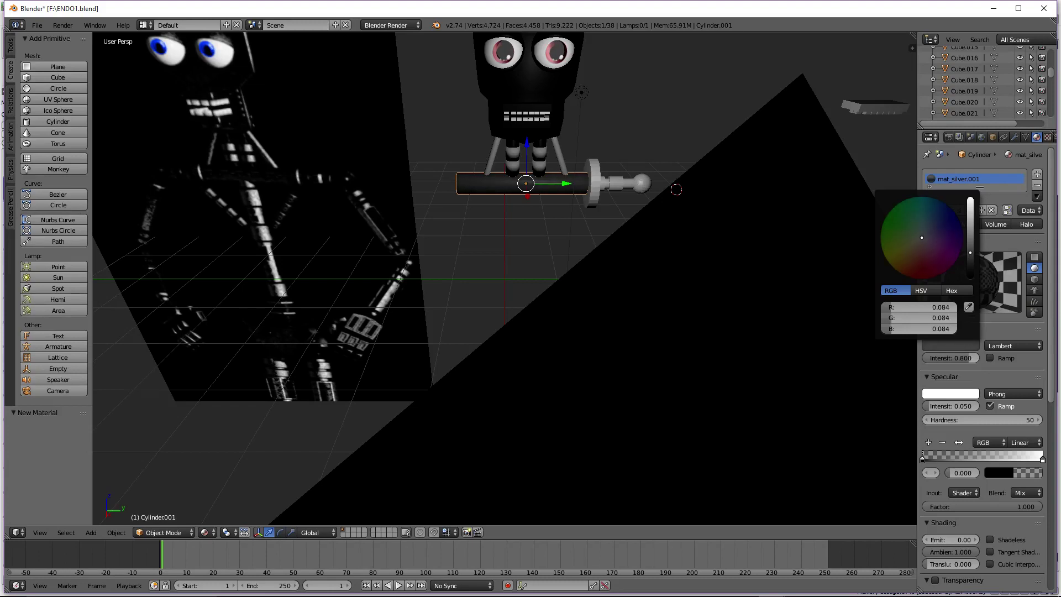
Smooth the face and vertex shading of the large disc at the end of the shoulder bar
scroll(597, 153, up, 1)
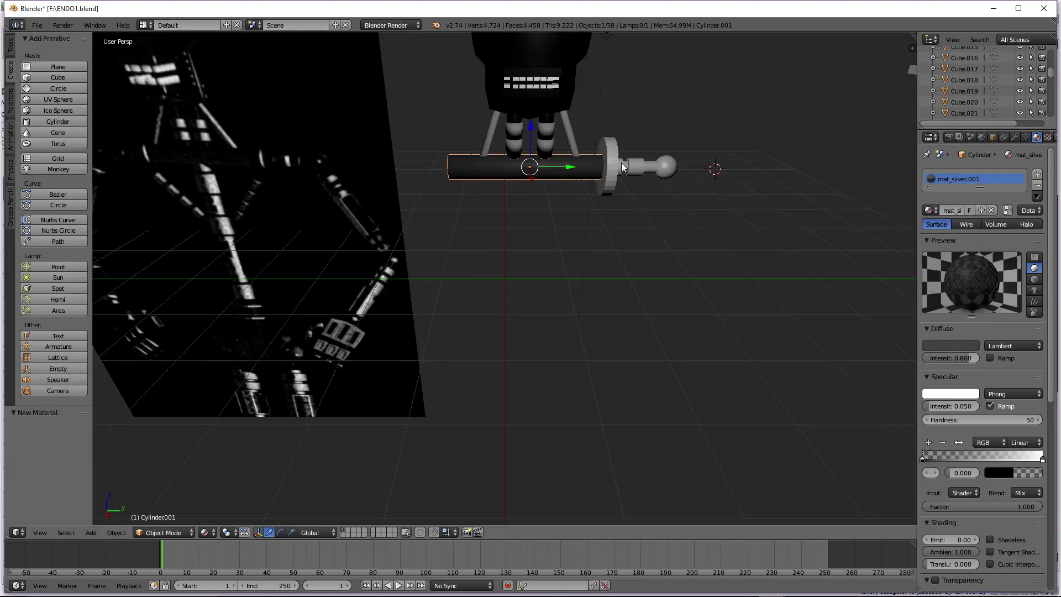
right_click(617, 167)
key(Tab)
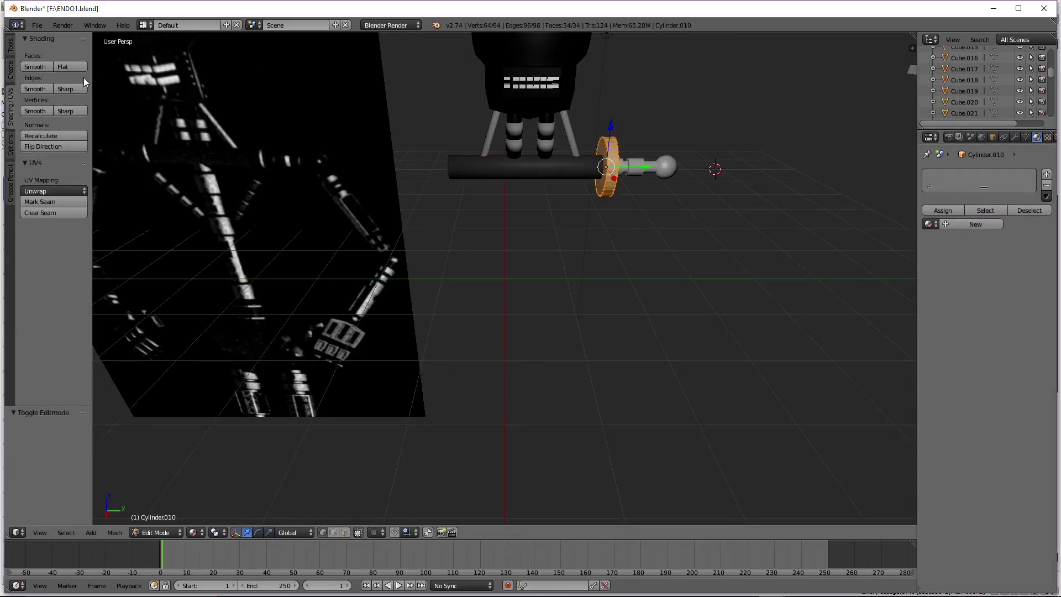
click(41, 66)
click(35, 111)
Save the current project file
click(36, 25)
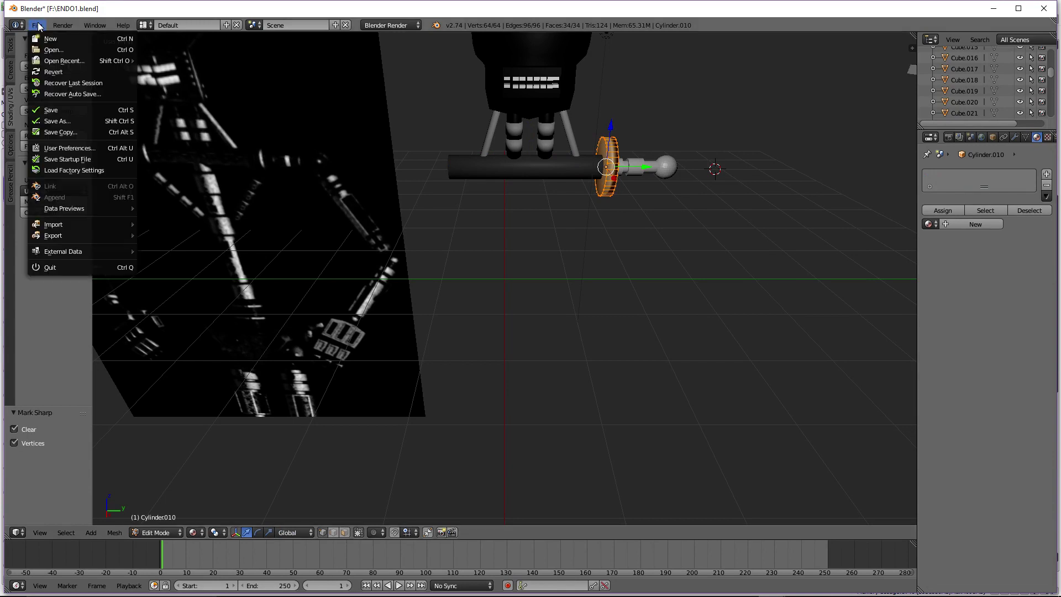
click(38, 28)
click(38, 27)
click(59, 109)
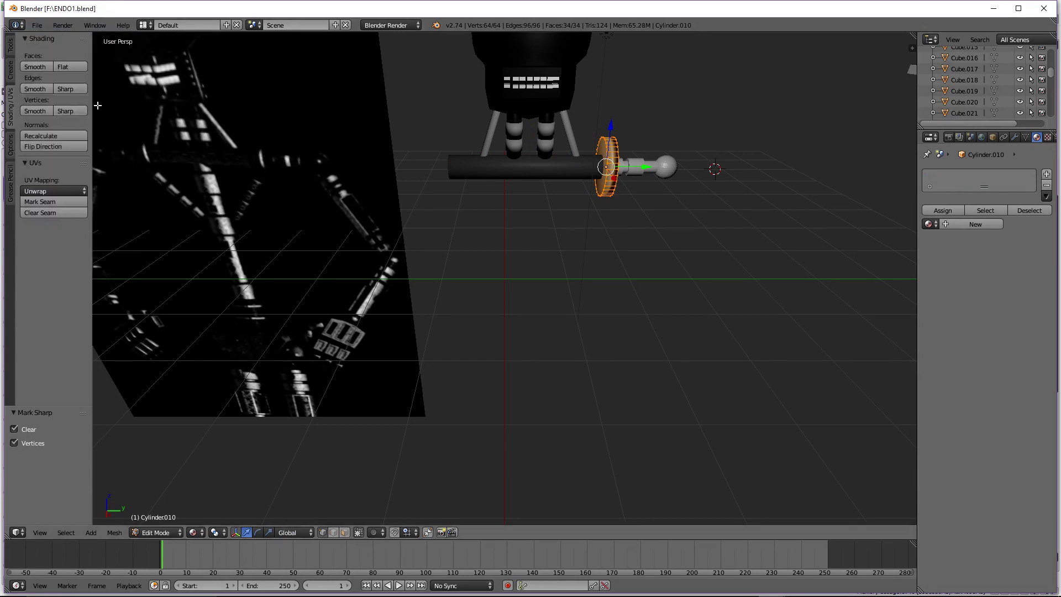
Return the large shoulder disc to Object Mode and assign it the existing mat_silver material
key(Tab)
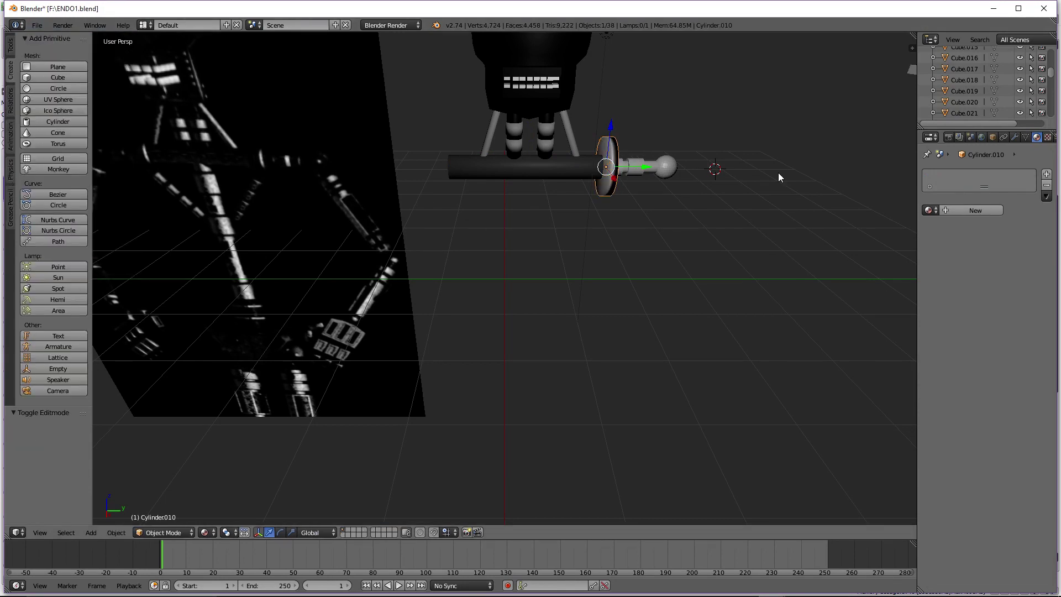
click(930, 209)
click(900, 227)
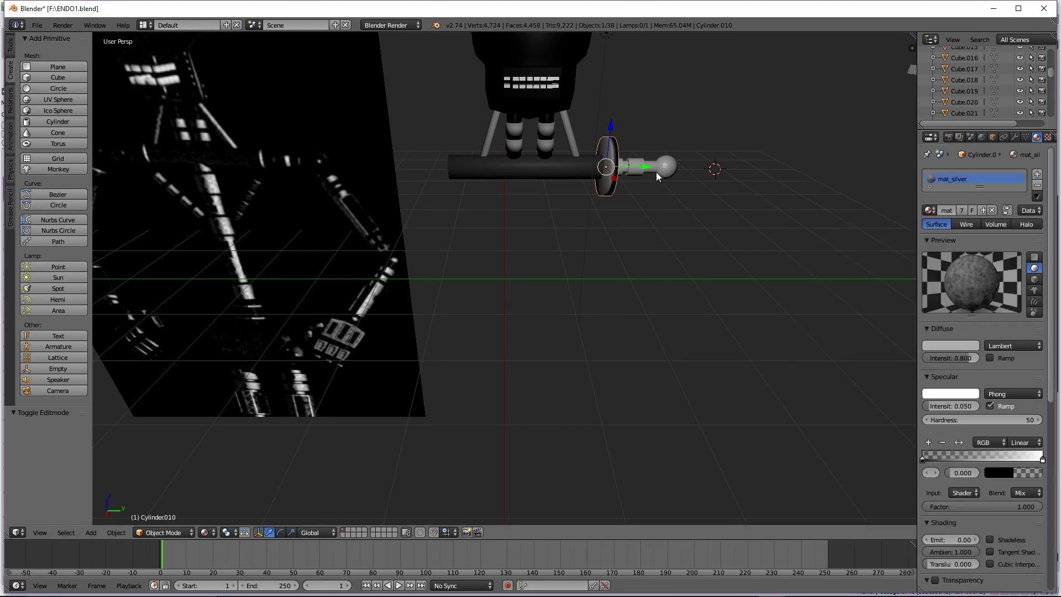
Assign mat_silver to the wide connector cylinder between the disc and the ball, and smooth its shading
middle_drag(639, 172, 678, 218)
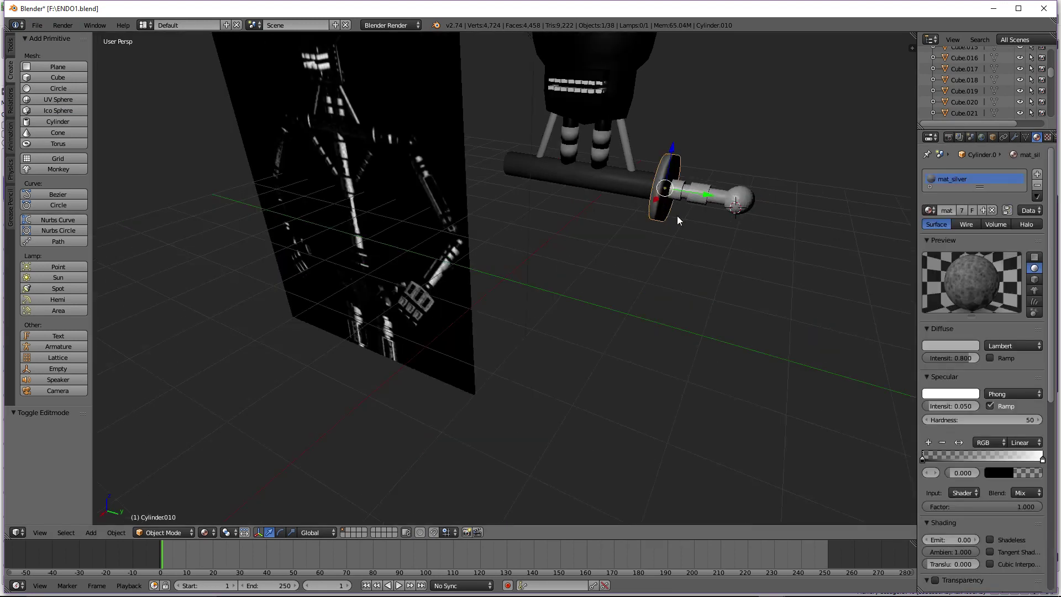
right_click(699, 201)
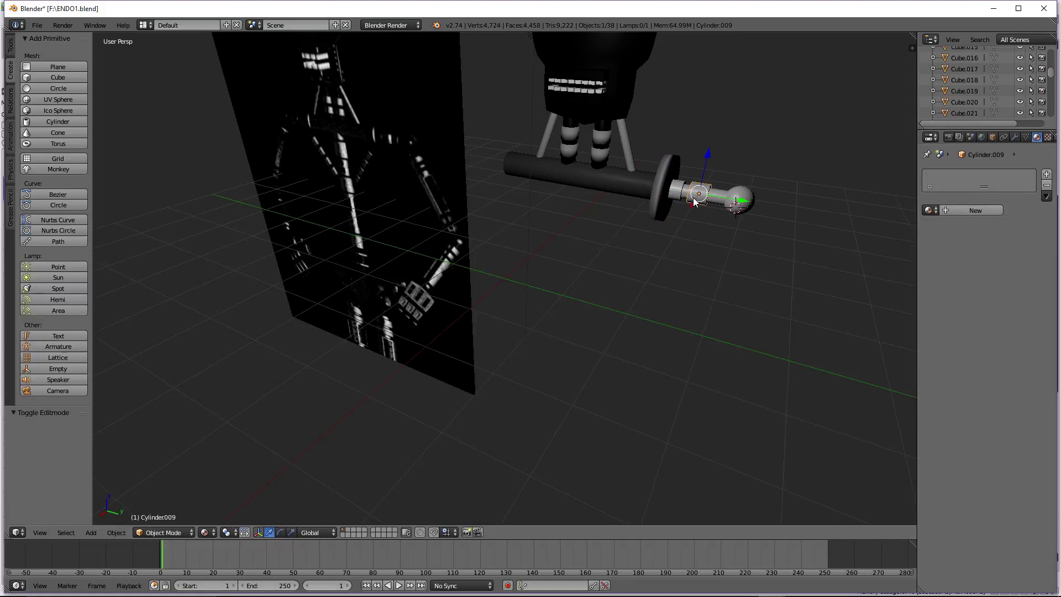
click(926, 210)
click(901, 227)
key(Tab)
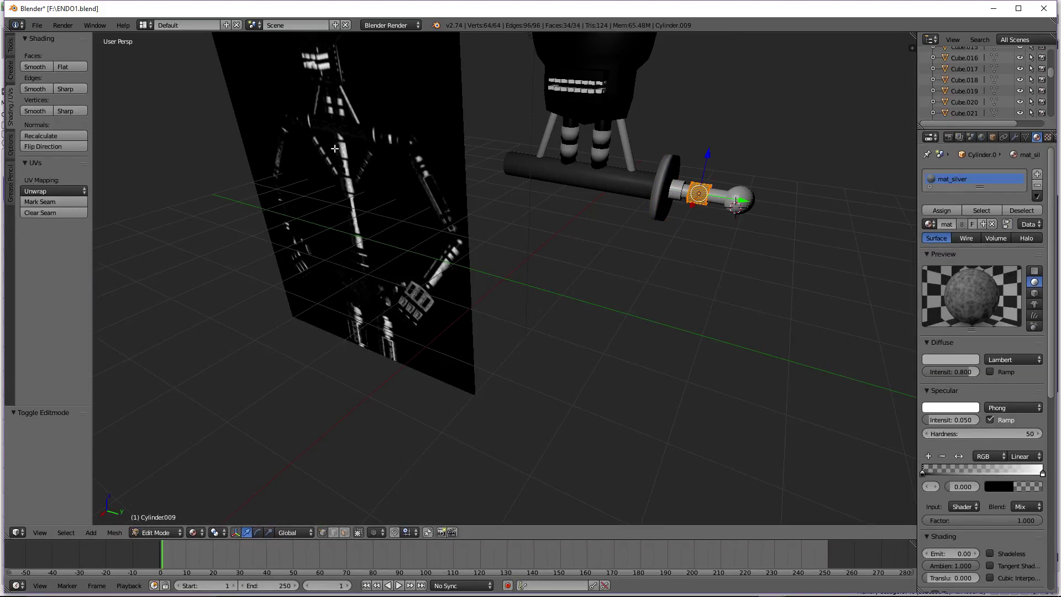
key(Tab)
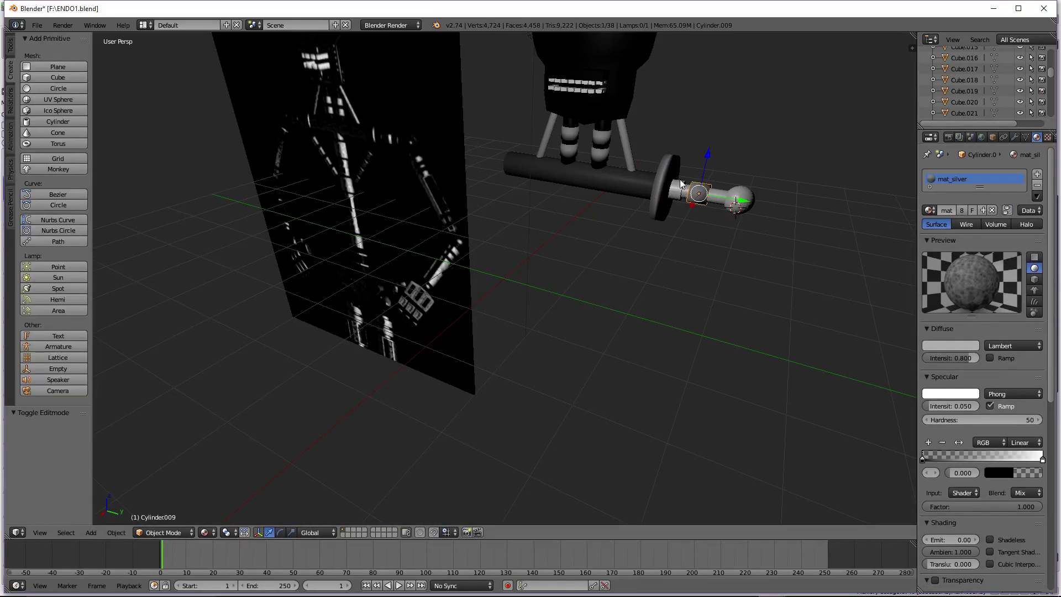
Smooth the face and edge shading of the shoulder ball
right_click(749, 201)
key(Tab)
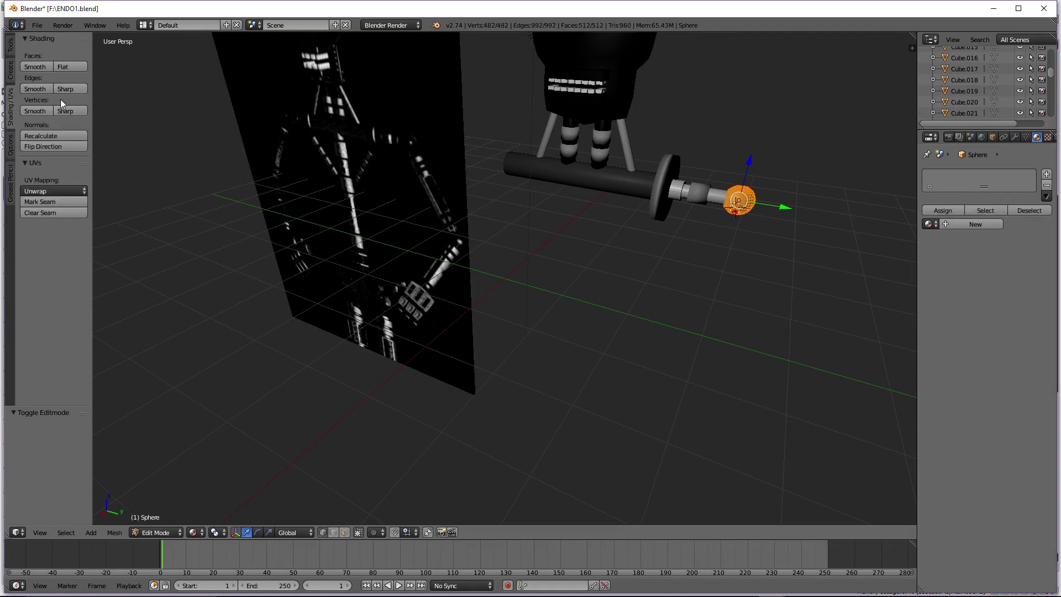
click(34, 67)
click(31, 91)
key(Tab)
Assign the existing black material named Material to the shoulder ball
click(930, 209)
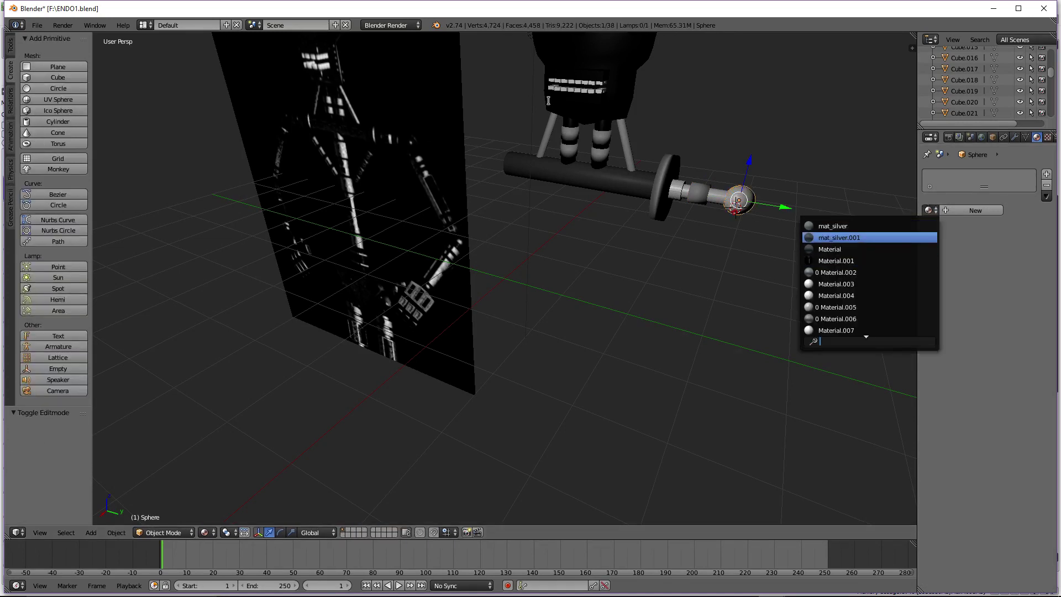
right_click(624, 75)
right_click(749, 200)
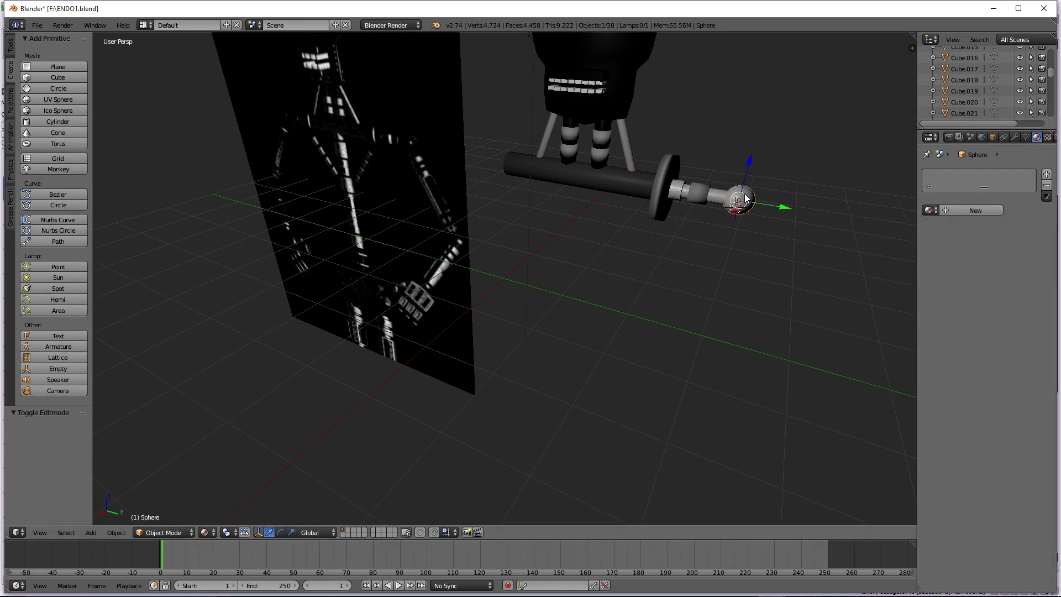
click(927, 210)
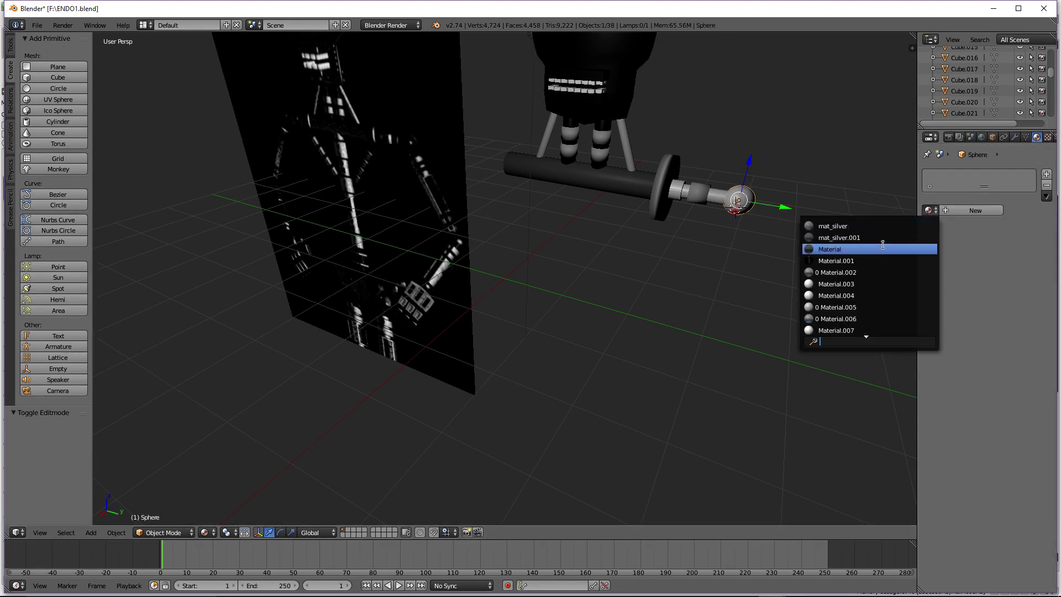
click(834, 249)
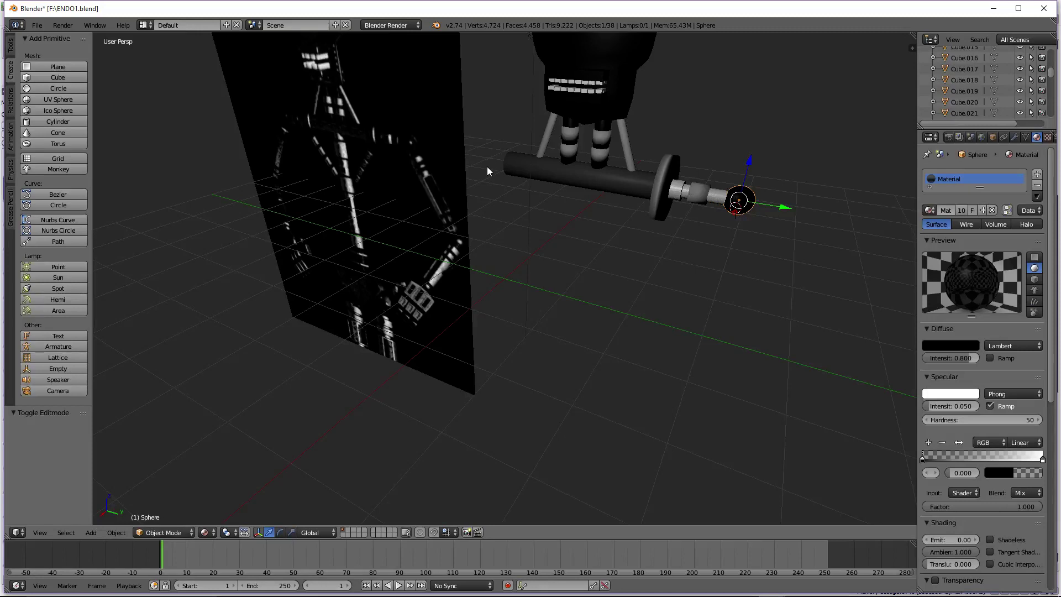
Assign mat_silver.001 to the narrow connector cylinder that joins the shoulder ball
middle_drag(699, 197, 720, 194)
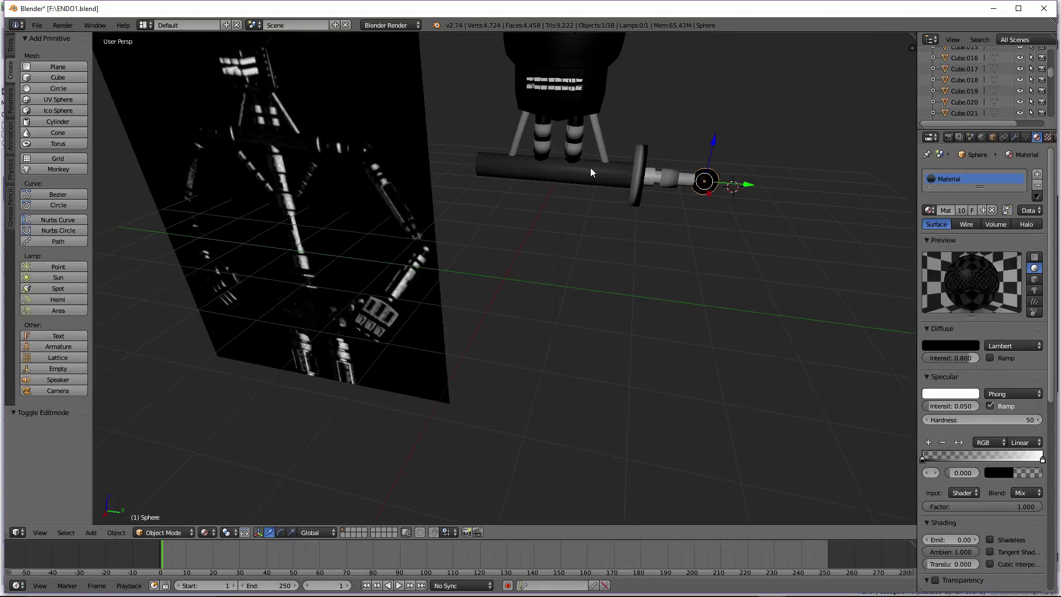
right_click(691, 175)
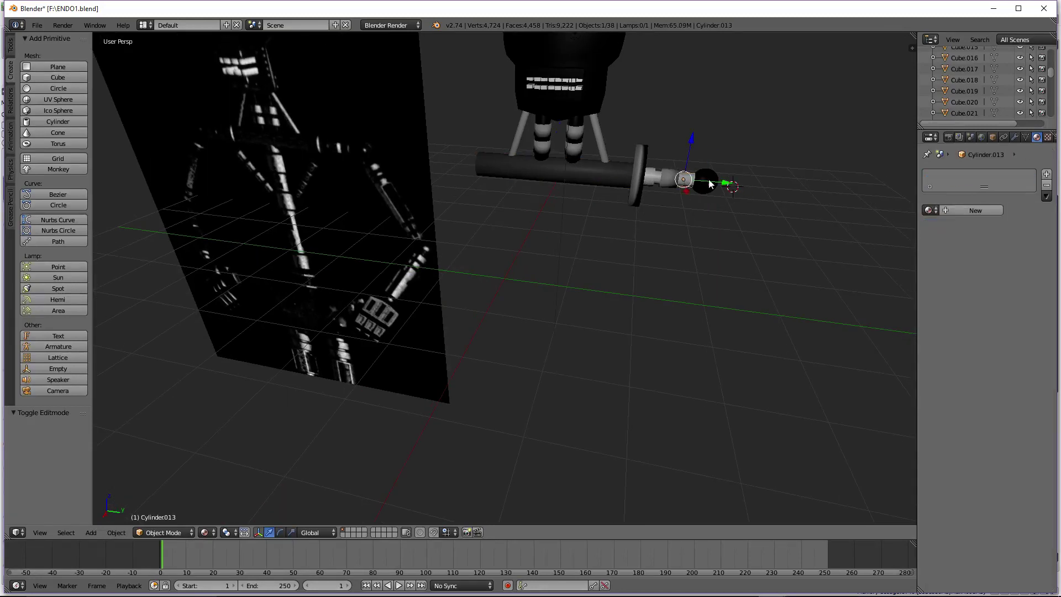
click(930, 211)
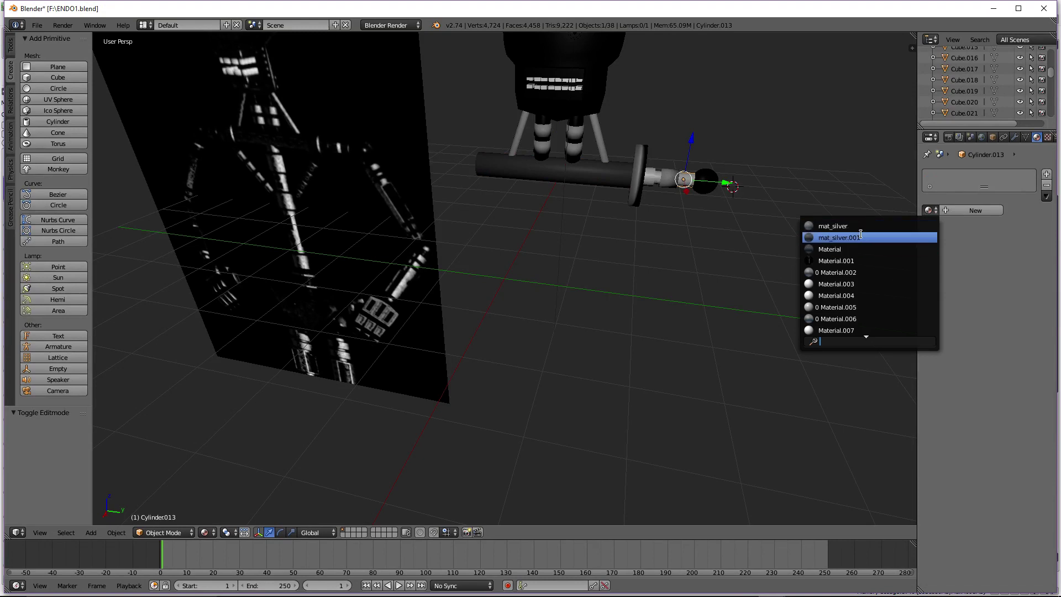
click(863, 239)
Assign Material.001 to the narrow connector cylinder on the disc side of the wide connector
right_click(658, 174)
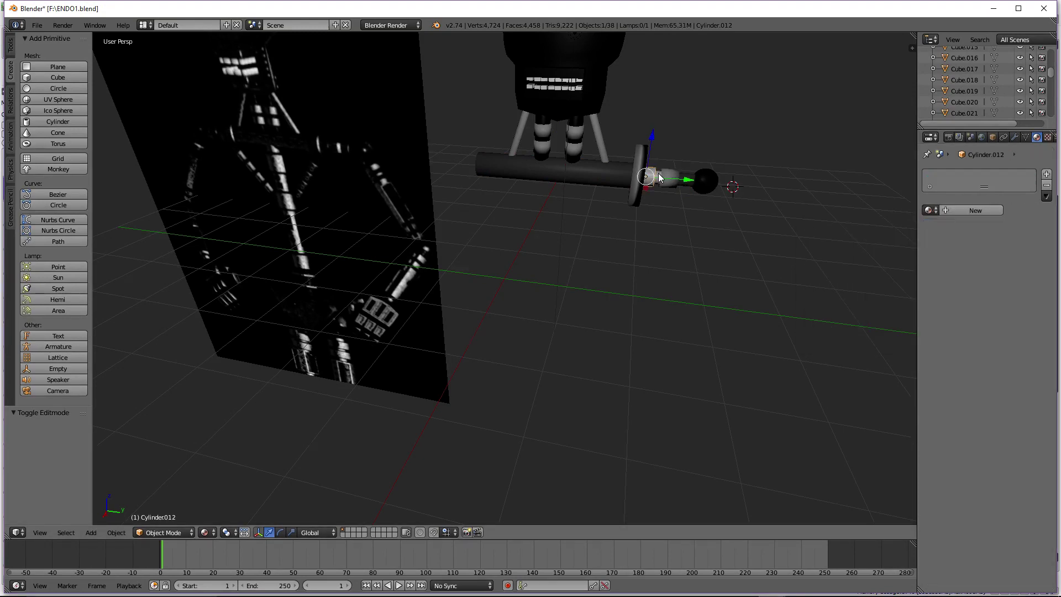
right_click(661, 176)
right_click(661, 176)
drag(916, 208, 918, 210)
click(930, 211)
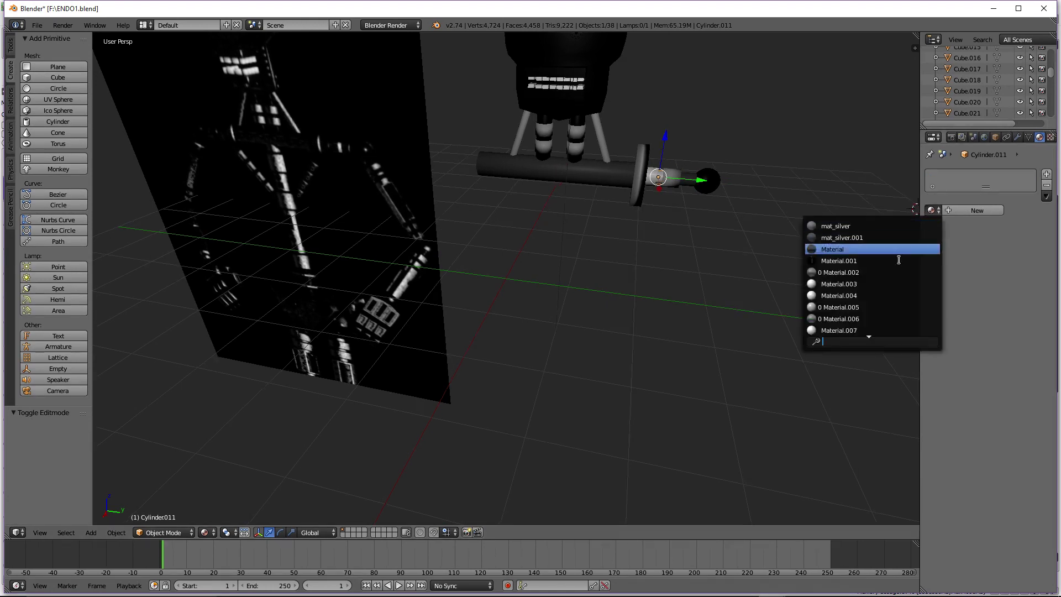
click(856, 259)
Smooth the shading of the narrow connector cylinder beside the shoulder ball
right_click(682, 178)
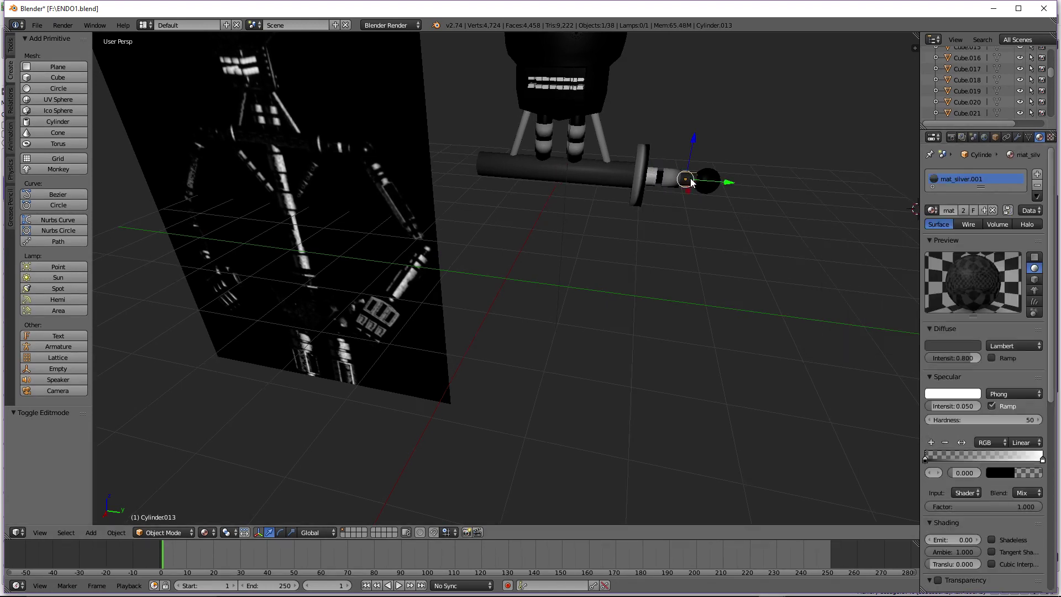
key(Tab)
click(36, 67)
click(42, 108)
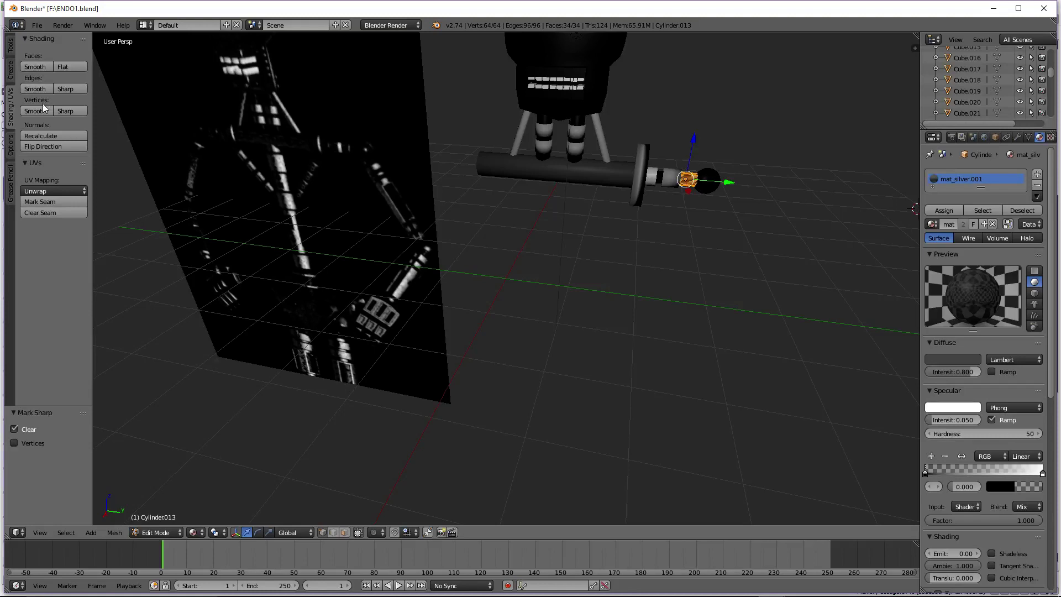
key(Tab)
Assign mat_silver.001 to the narrow connector cylinder on the disc side of the wide connector, and smooth its shading
right_click(665, 182)
right_click(662, 179)
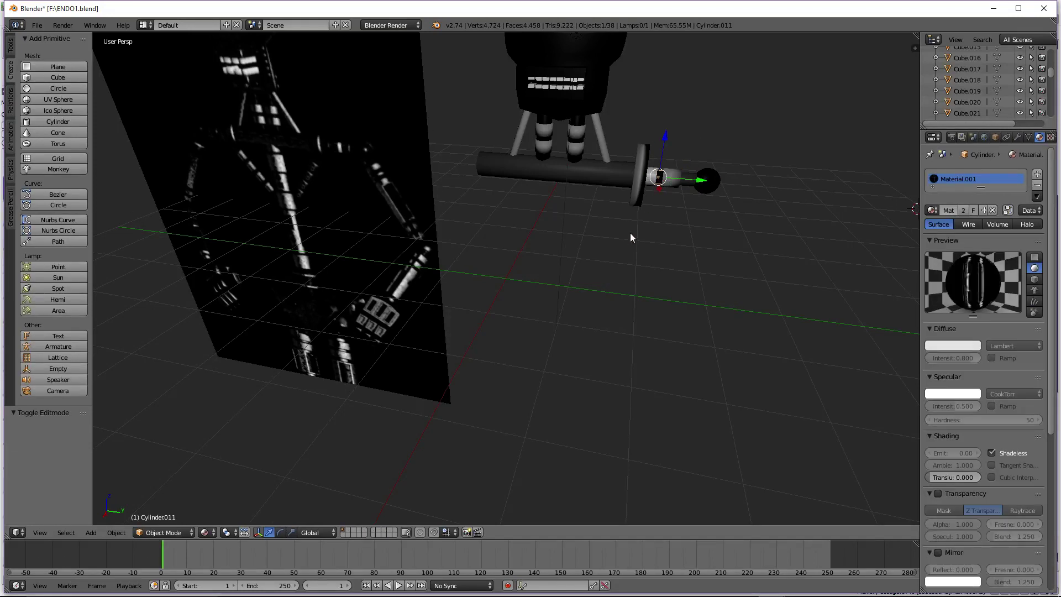
click(931, 209)
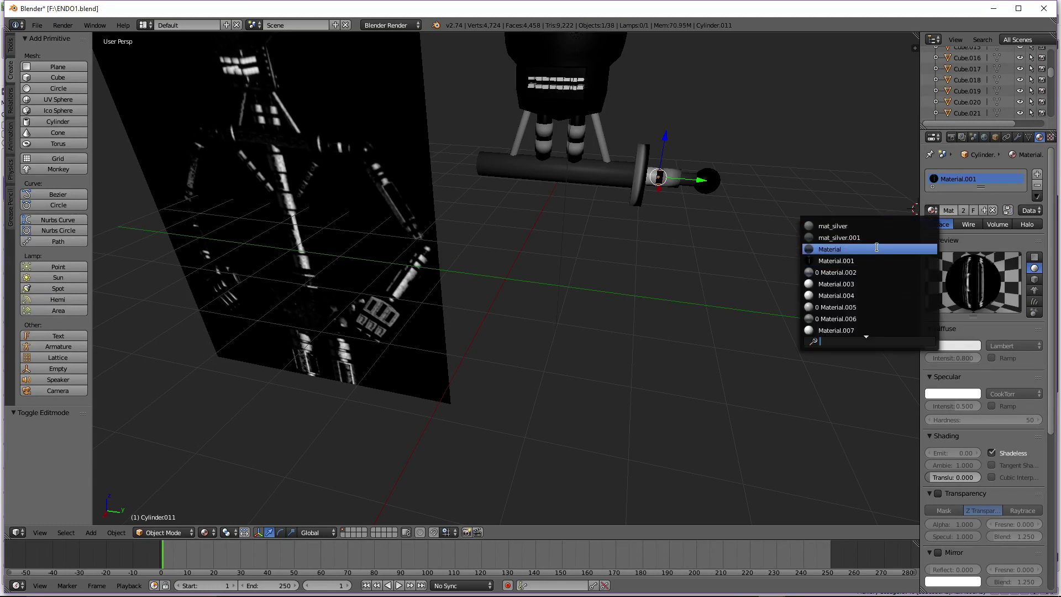
click(874, 238)
key(Tab)
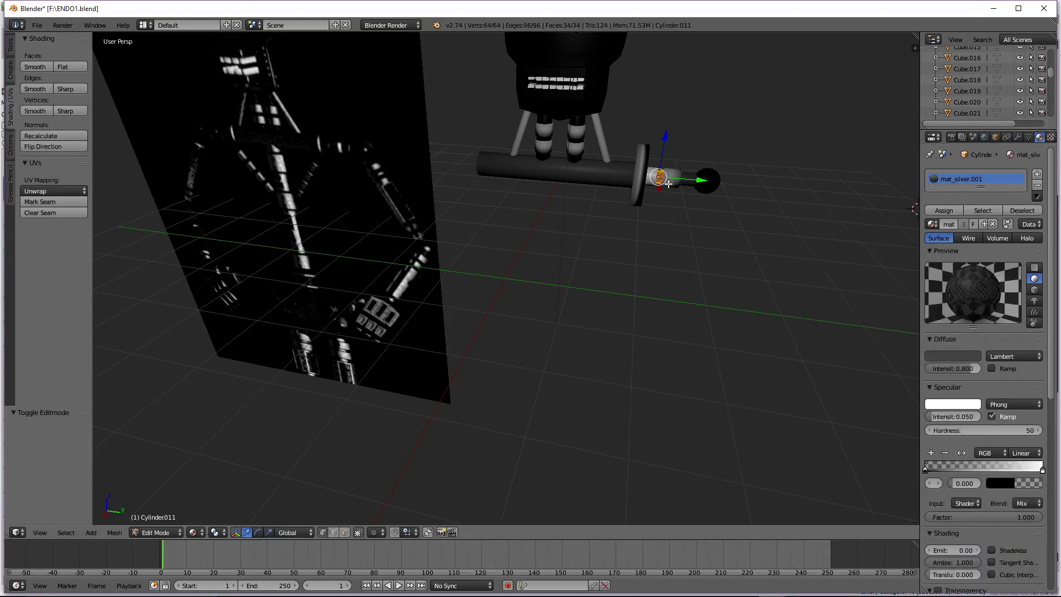
click(35, 66)
click(36, 88)
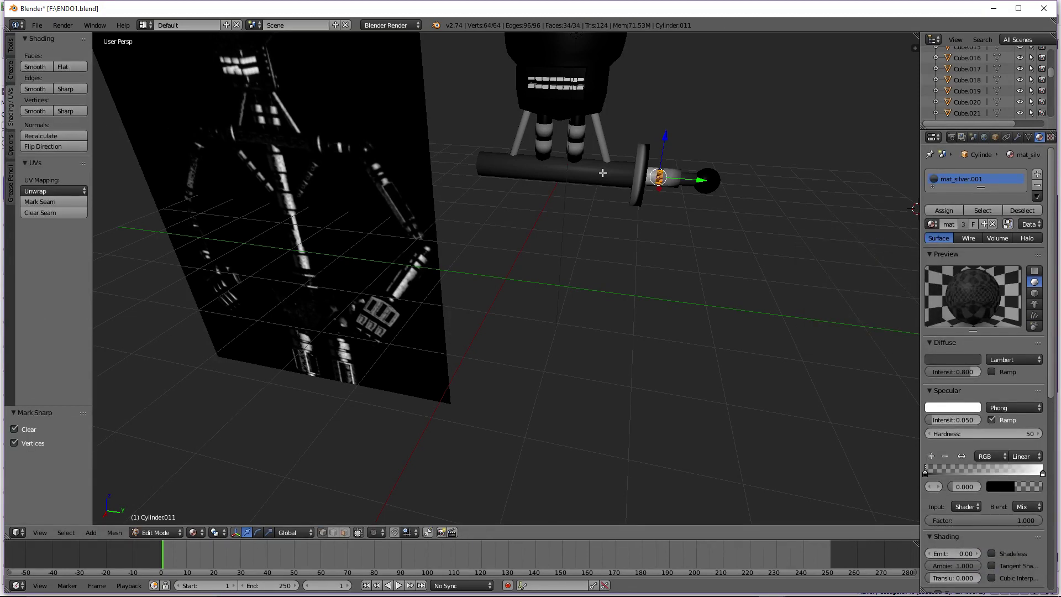
key(Tab)
Assign mat_silver to the short connector cylinder against the large disc, and smooth its faces
right_click(652, 177)
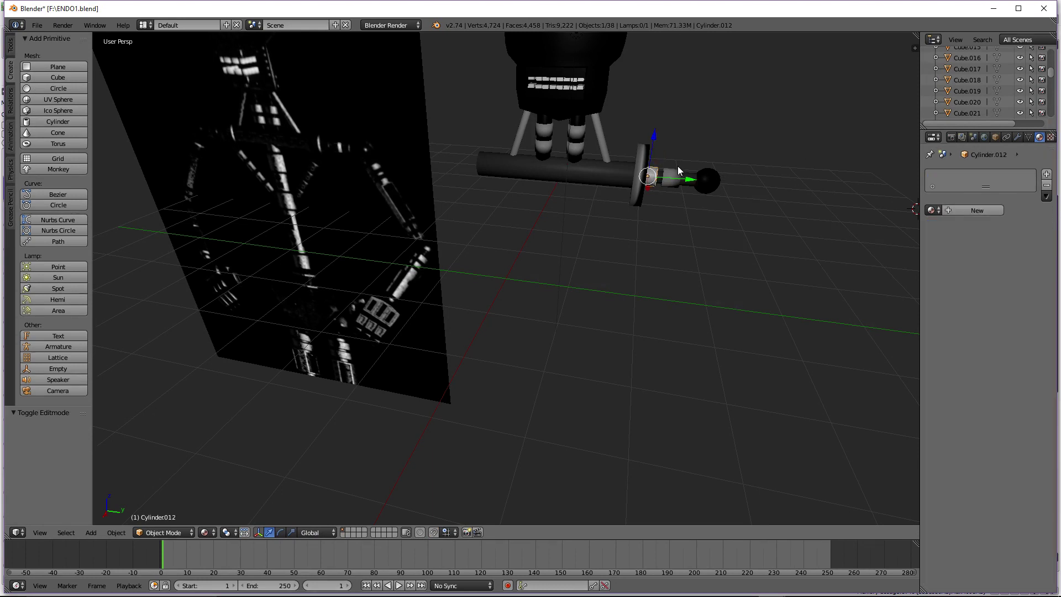
right_click(675, 177)
right_click(657, 184)
click(932, 210)
click(862, 226)
key(Tab)
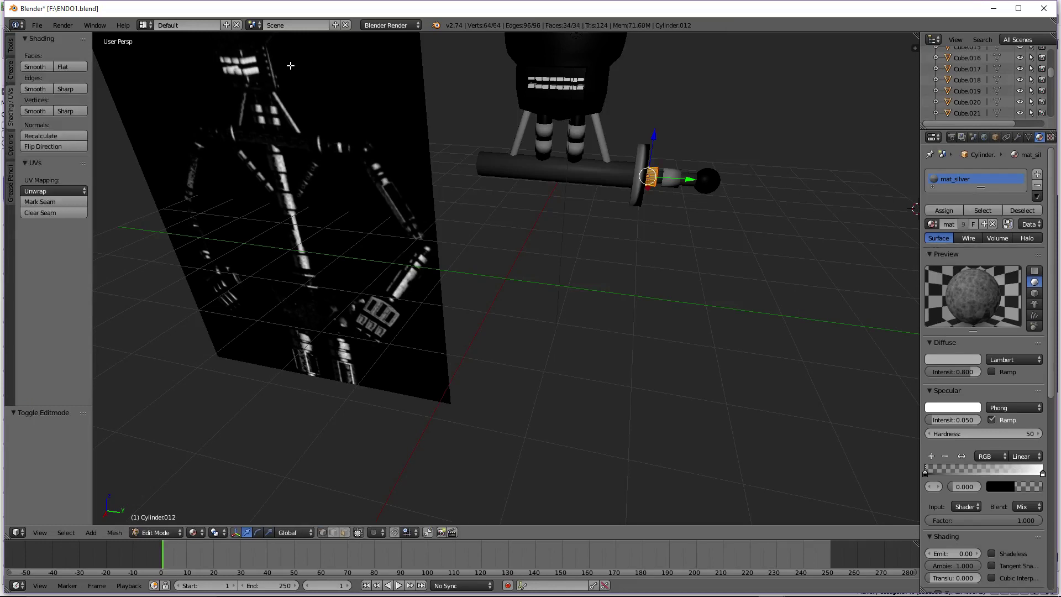
click(33, 67)
key(Tab)
Duplicate the shoulder ball, connector cylinders and large disc, and move the copy about 7.25 units along the Y axis
right_click(717, 178)
shift+right_click(691, 176)
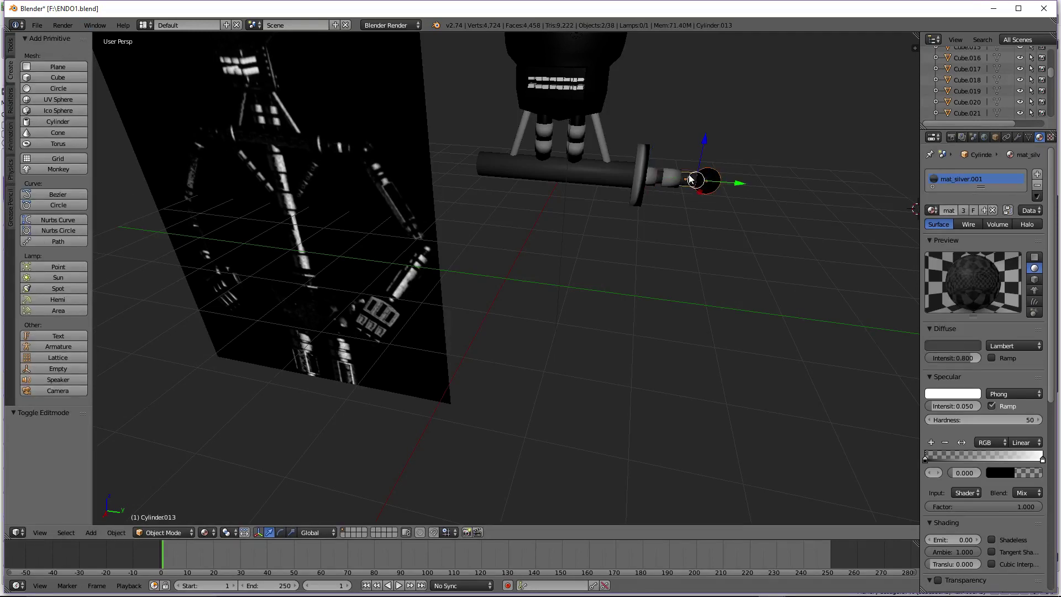
shift+right_click(668, 179)
shift+right_click(661, 183)
shift+right_click(651, 177)
shift+right_click(641, 174)
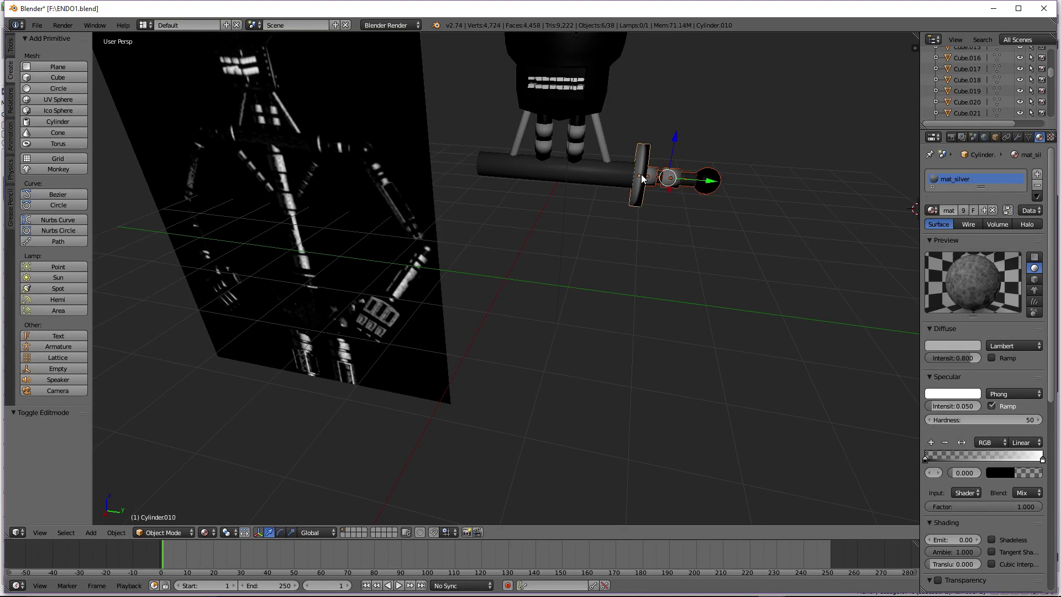
scroll(644, 174, down, 4)
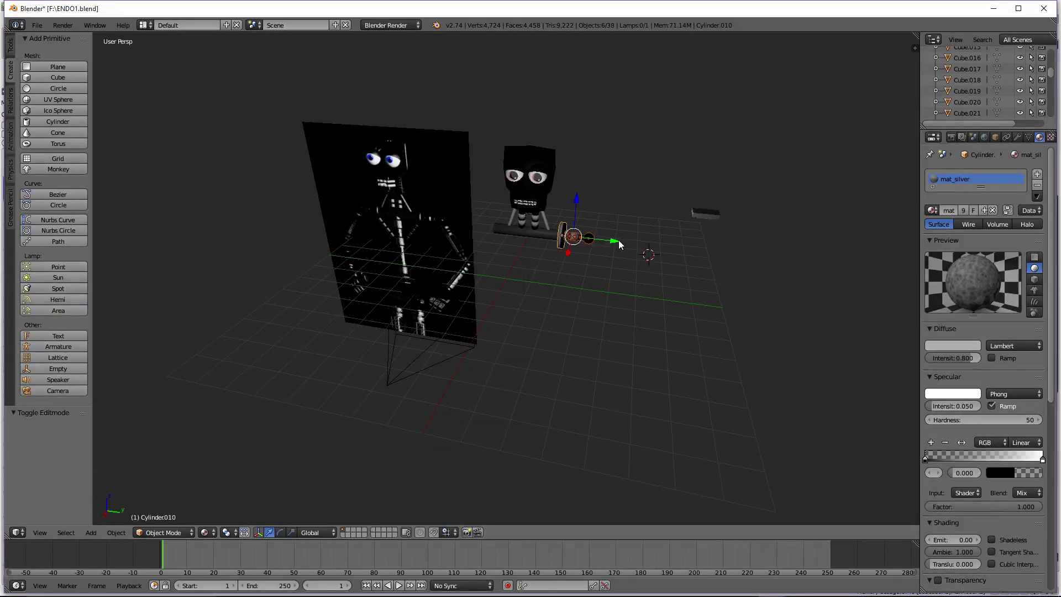
key(ctrl+c)
key(ctrl+v)
key(g)
key(y)
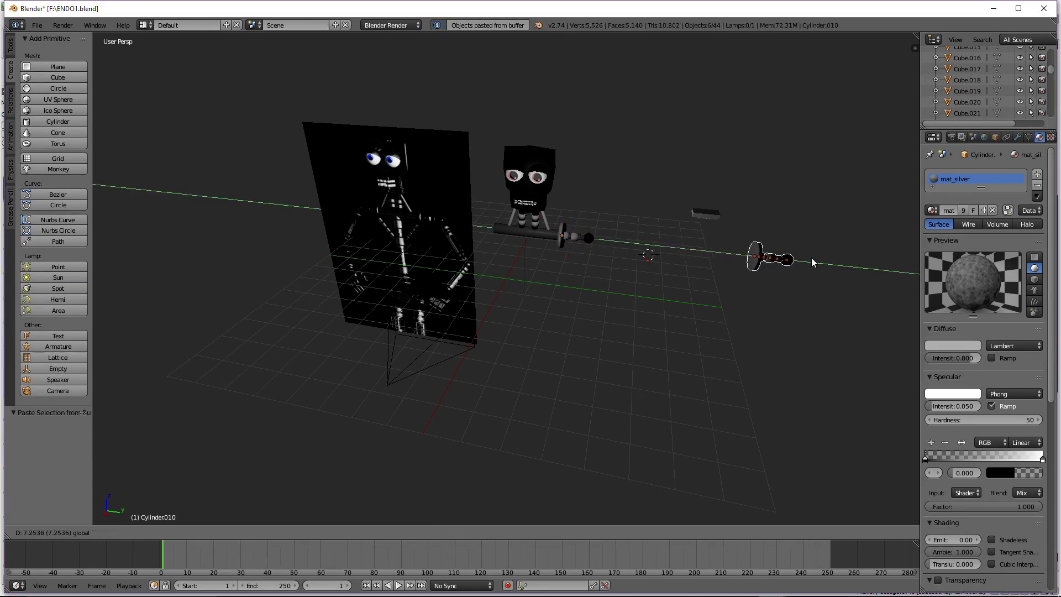
click(811, 258)
key(a)
scroll(668, 227, up, 4)
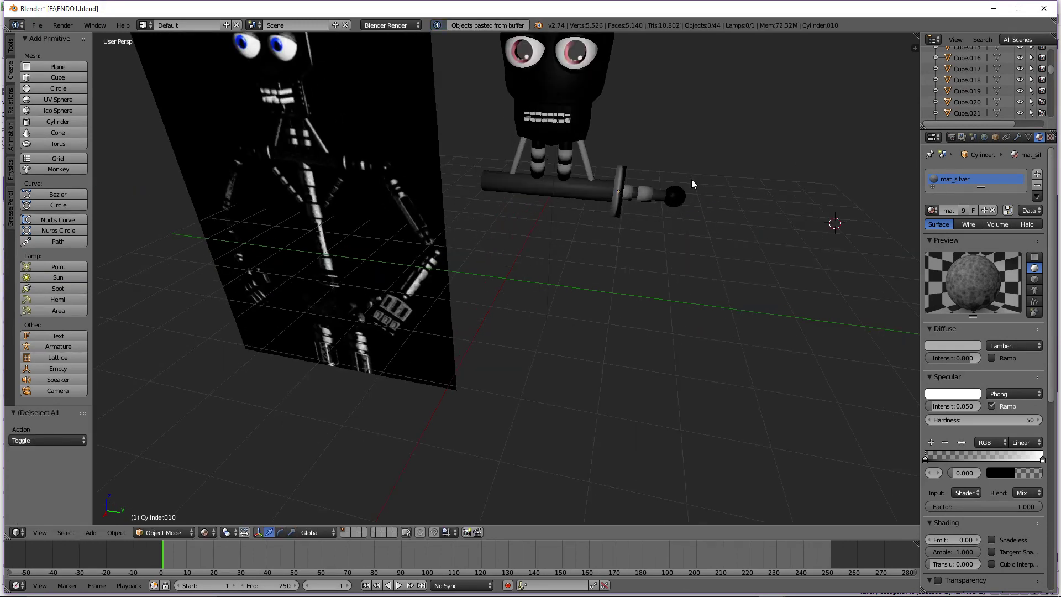
scroll(692, 181, up, 3)
key(b)
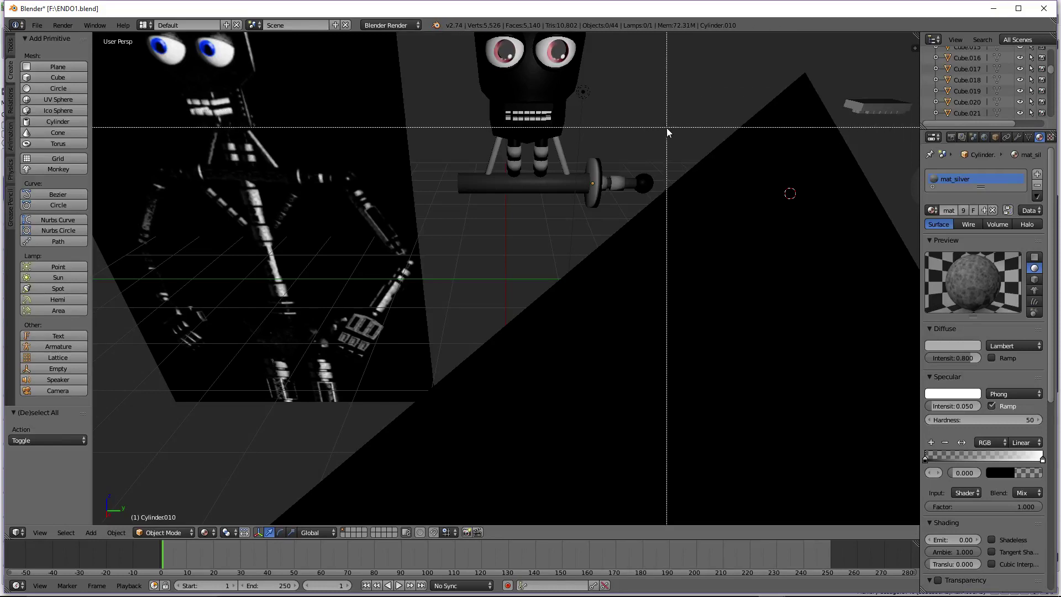
drag(666, 132, 597, 181)
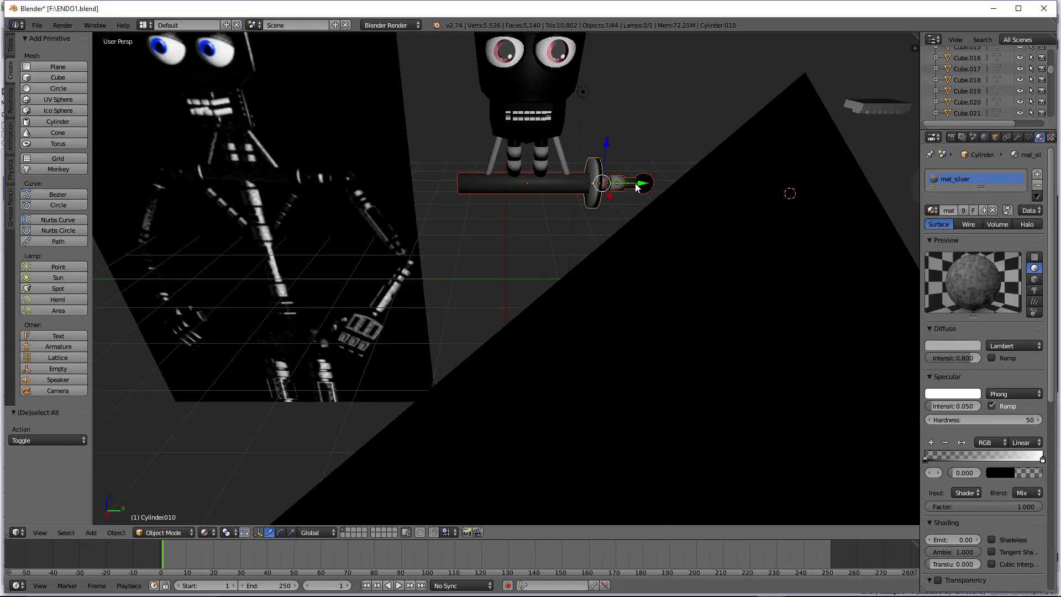
key(ctrl+z)
Join the original shoulder ball, connector cylinders and large disc into one object
key(b)
drag(661, 157, 619, 184)
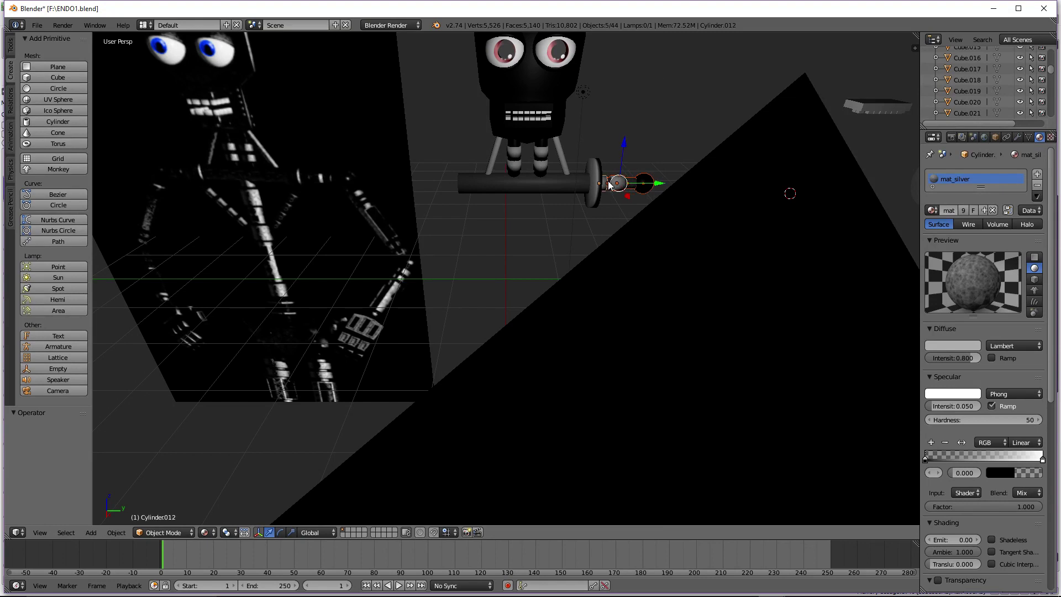
shift+right_click(607, 183)
click(120, 532)
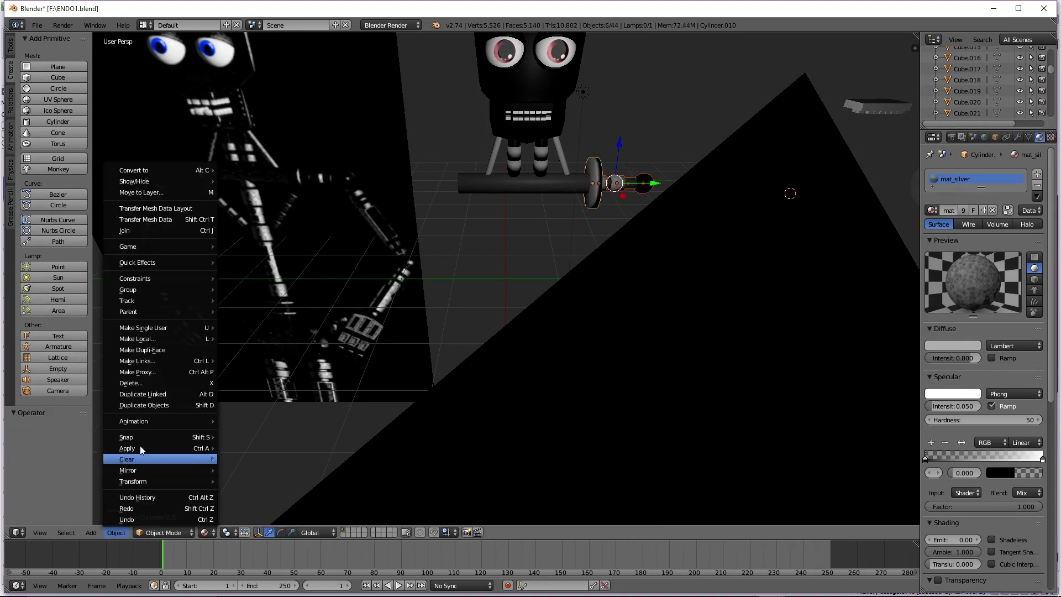
click(155, 228)
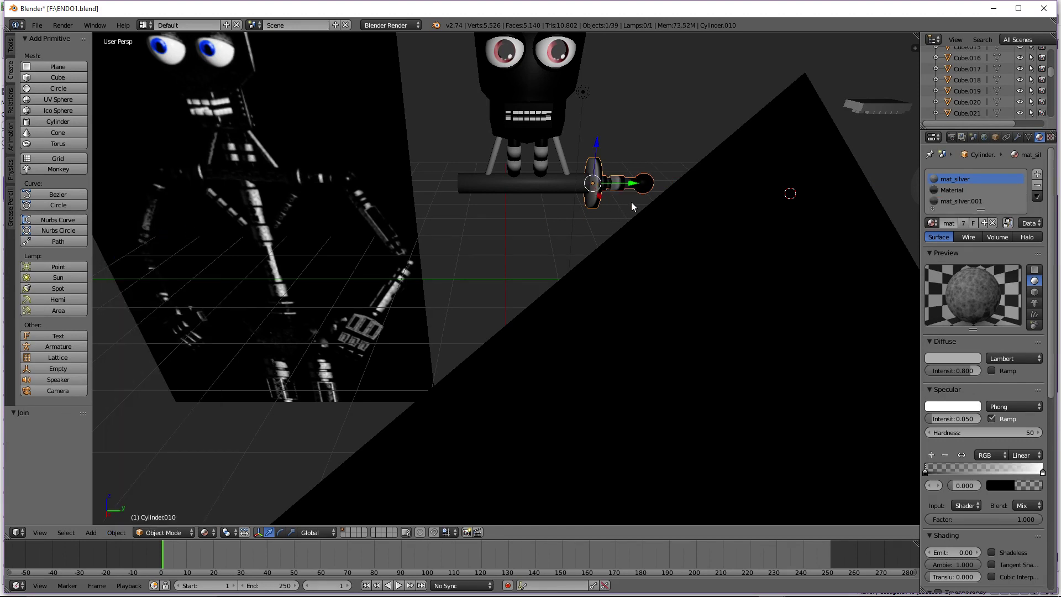
Paste a copy of the joined shoulder assembly and mirror it along the global Y axis
key(ctrl+v)
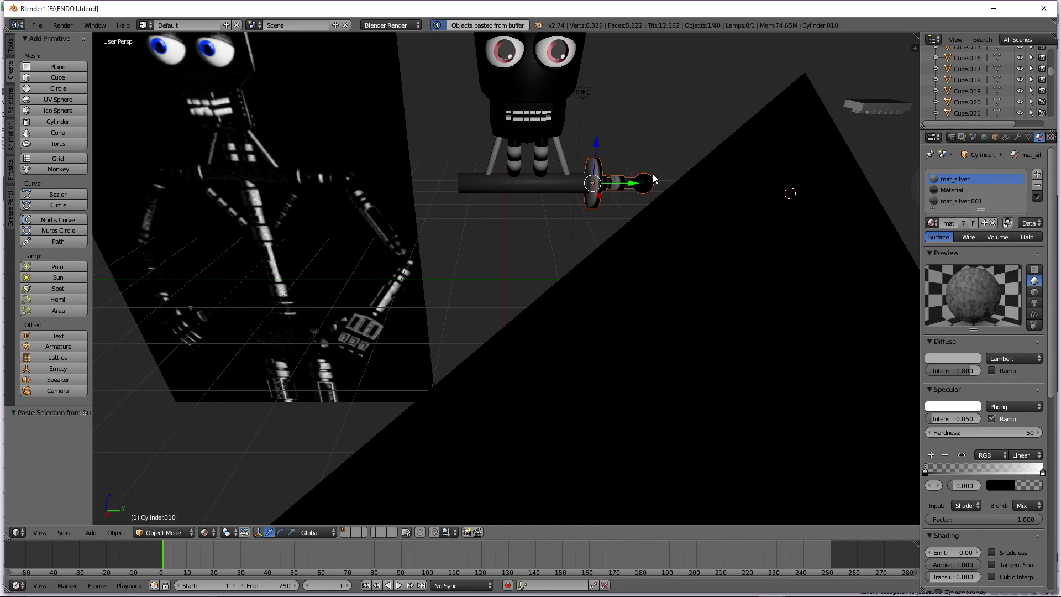
click(113, 532)
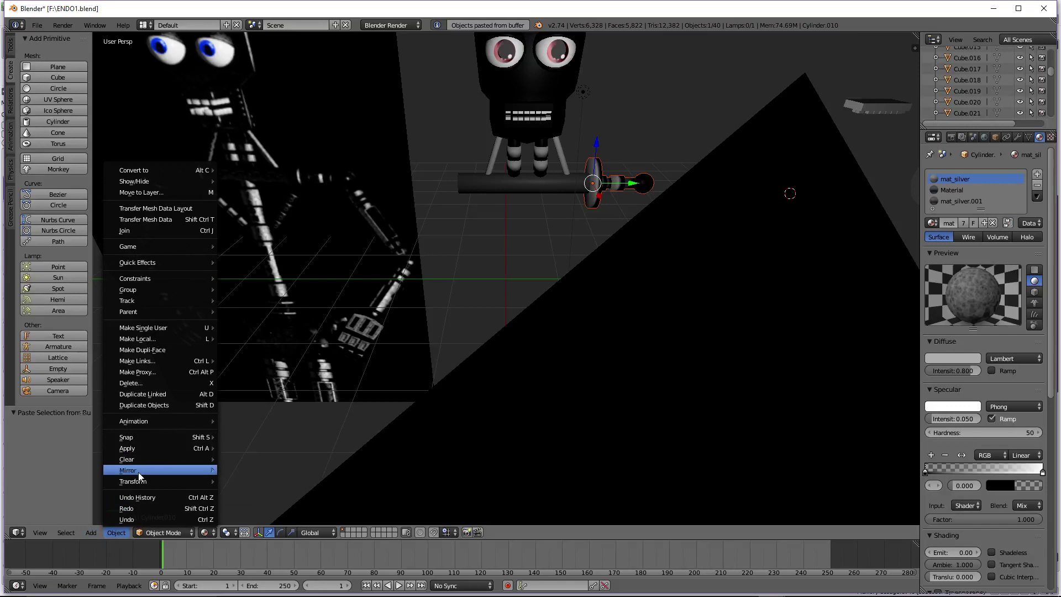
mouse_move(138, 471)
click(259, 486)
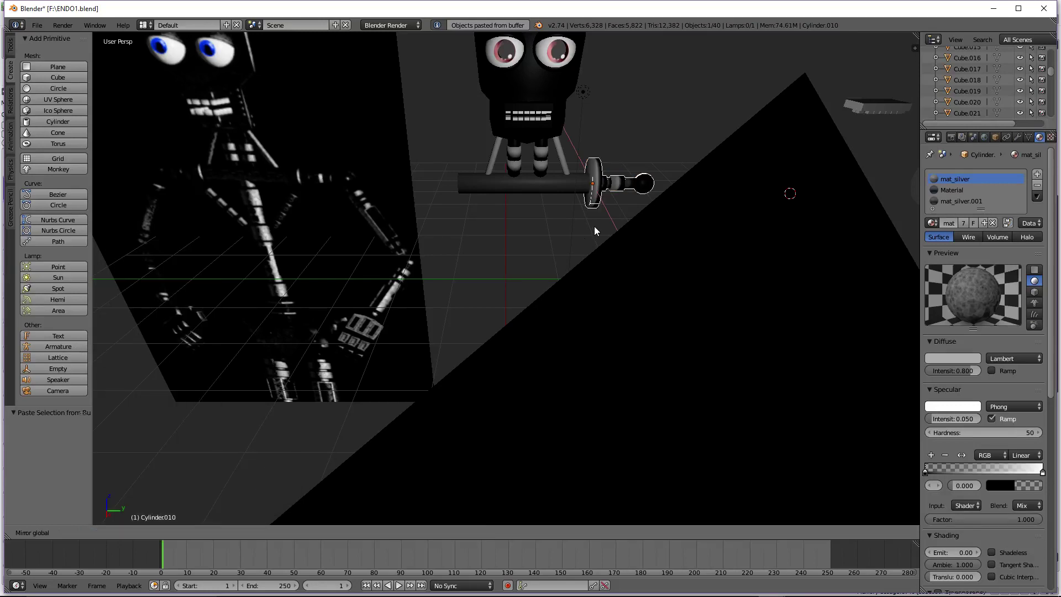
key(y)
key(Return)
Move the mirrored shoulder assembly -2.853 along the Y axis to the opposite end of the chest bar
key(g)
key(y)
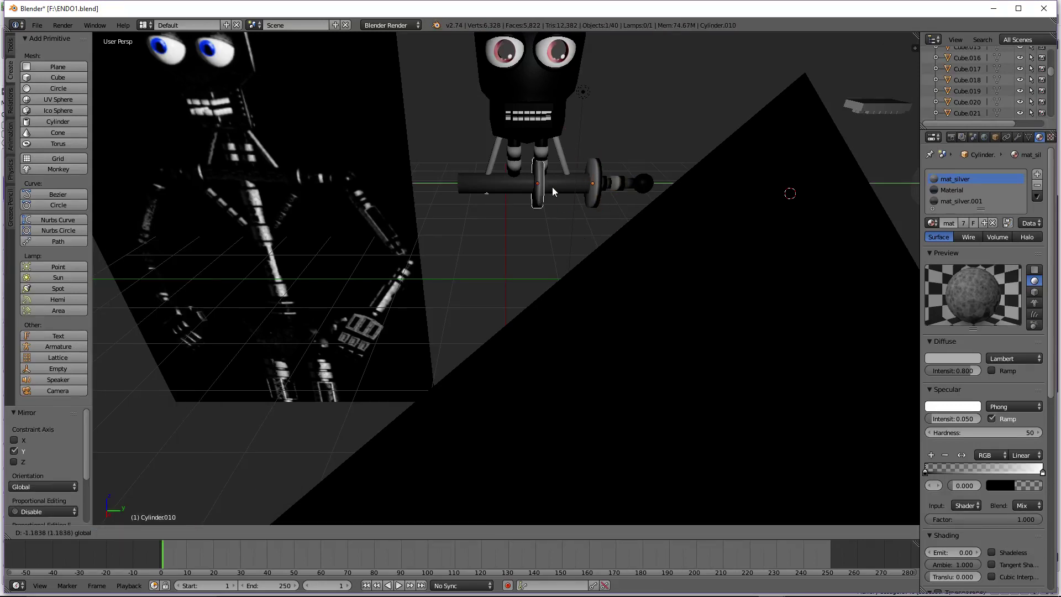
click(494, 194)
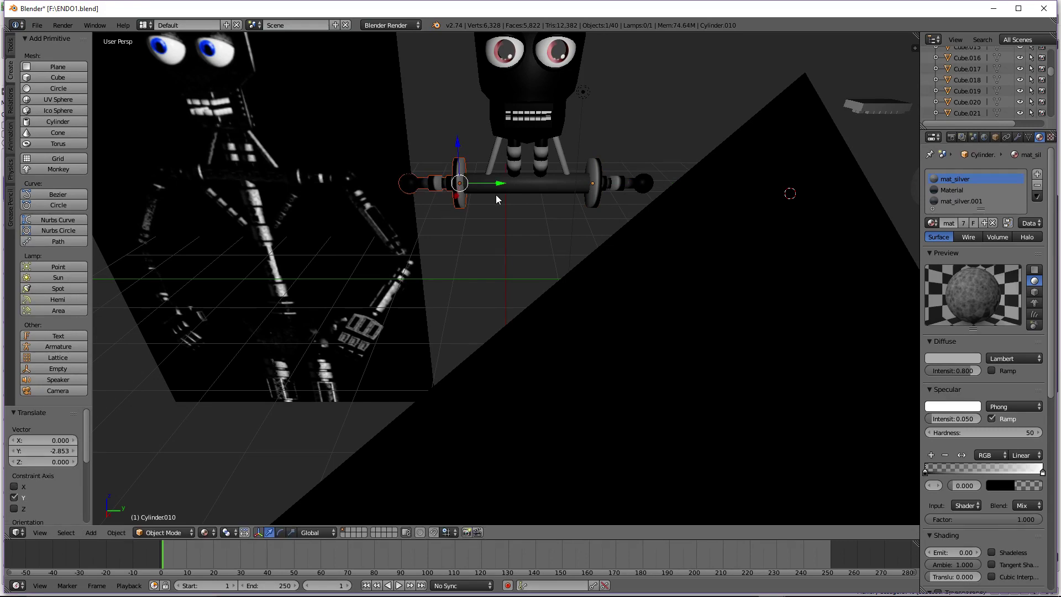
Move the reference image plane -3.531 along the Y axis, out of the camera frame
key(KP_3)
key(KP_0)
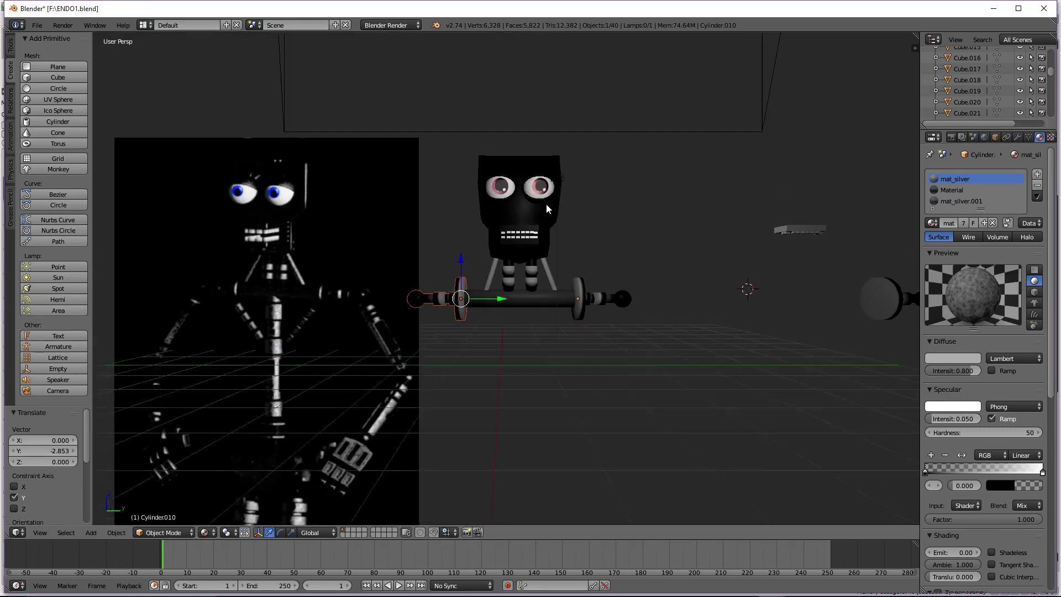
right_click(332, 325)
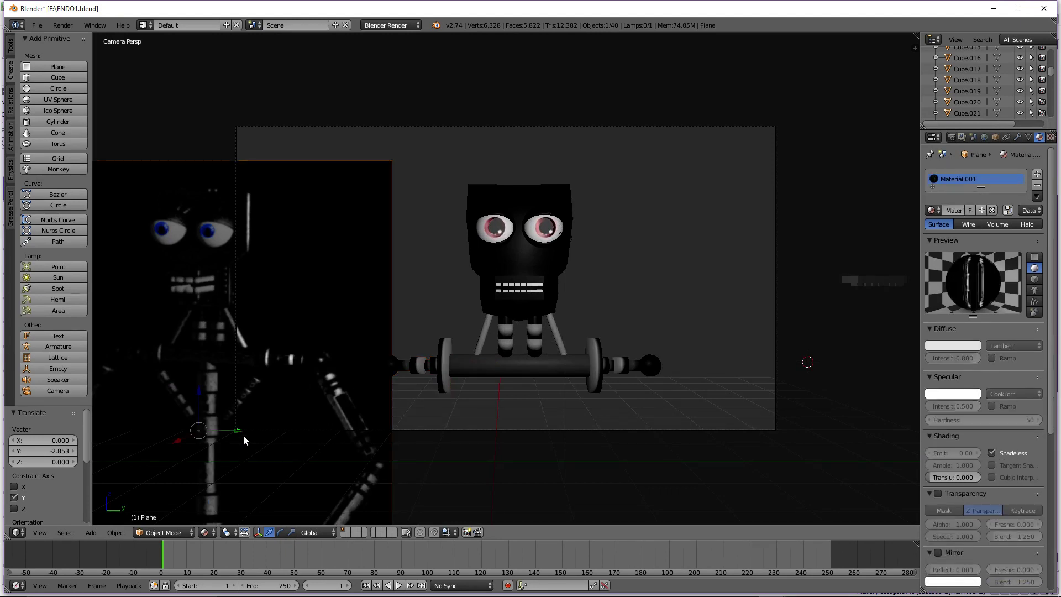
drag(243, 433, 909, 446)
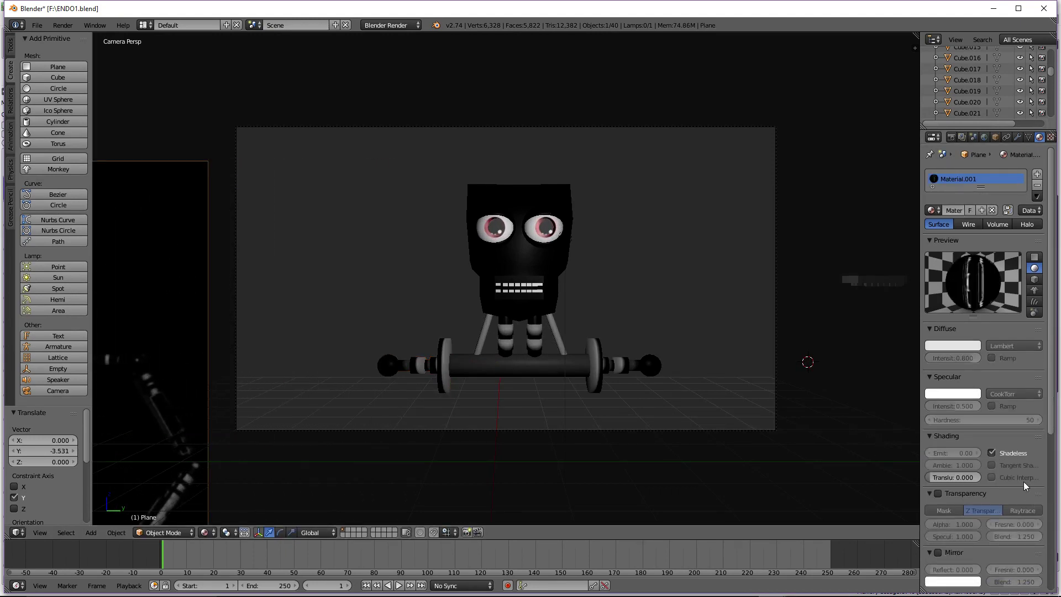
Preview the head and shoulders in Rendered viewport shading, and return to Material shading in the camera view
click(205, 534)
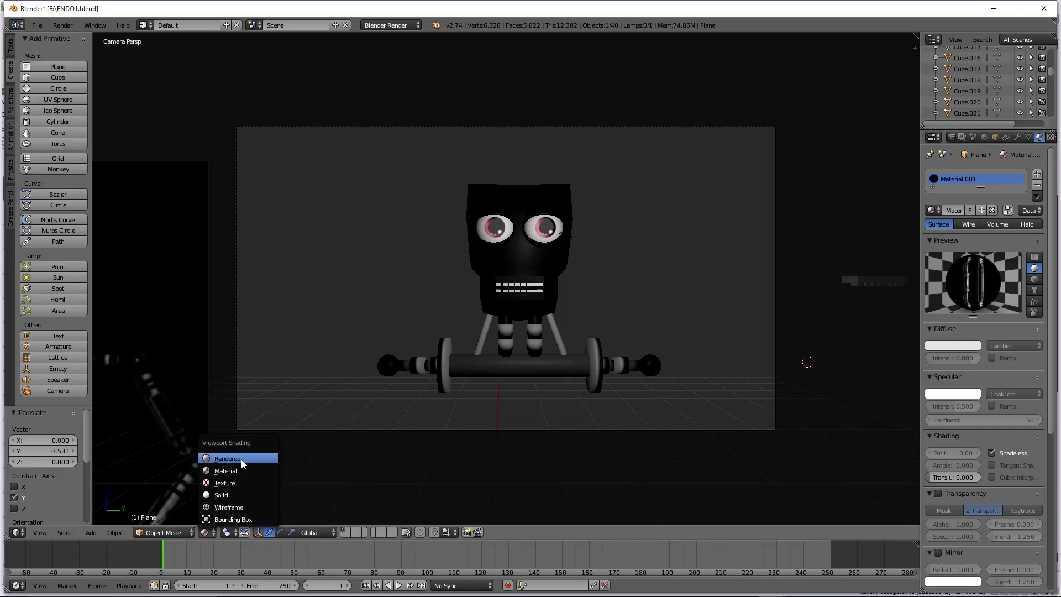
click(239, 457)
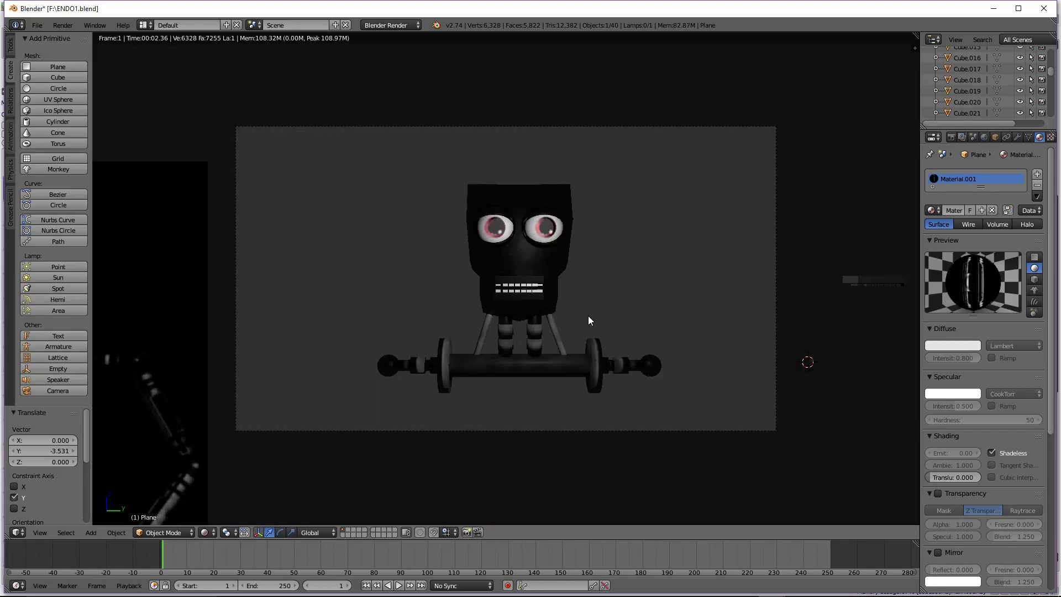
key(KP_0)
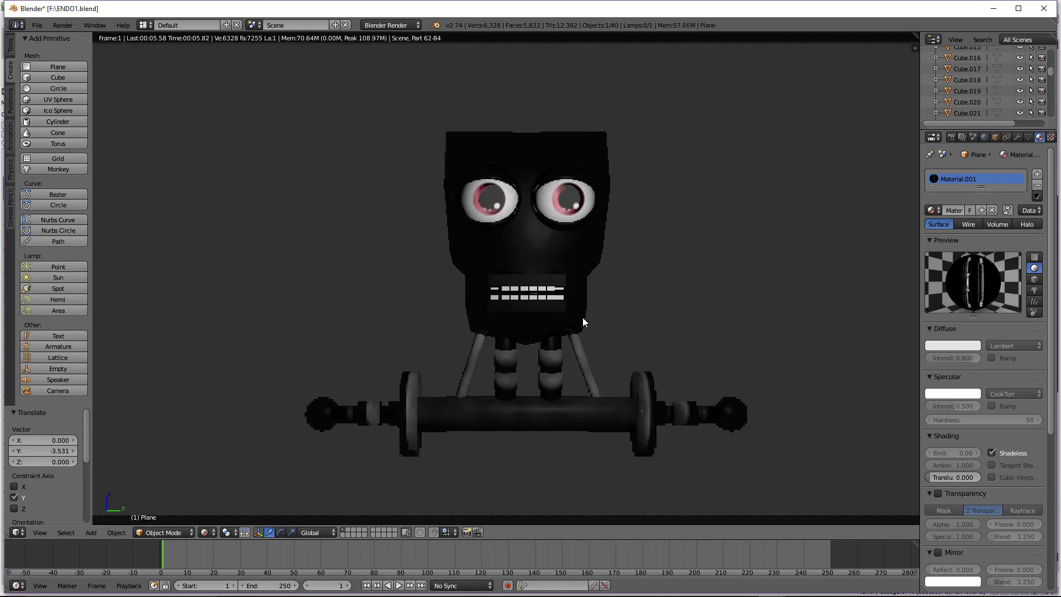
scroll(581, 392, up, 2)
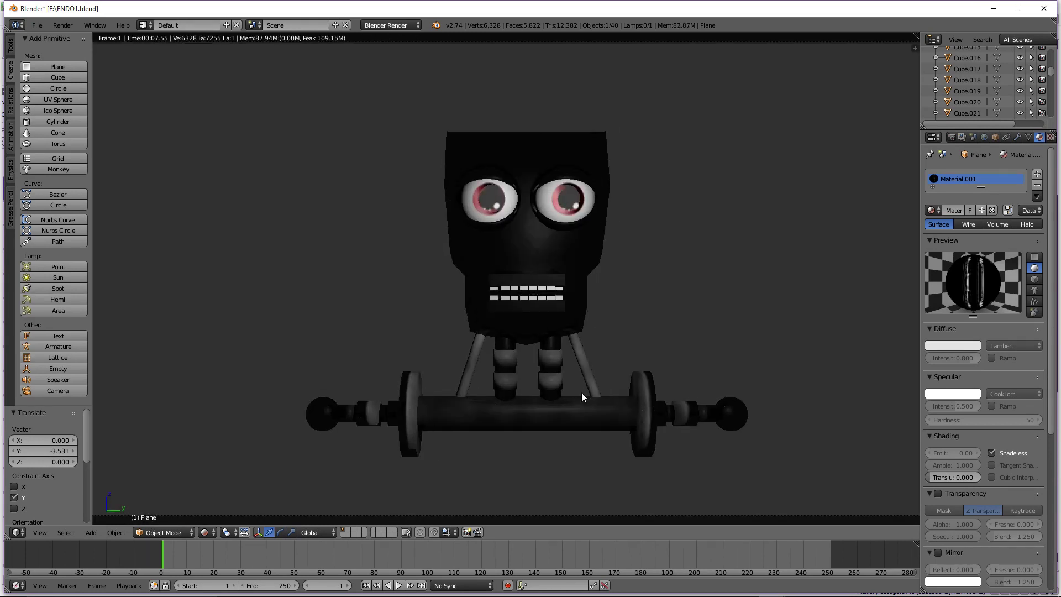
scroll(555, 439, down, 2)
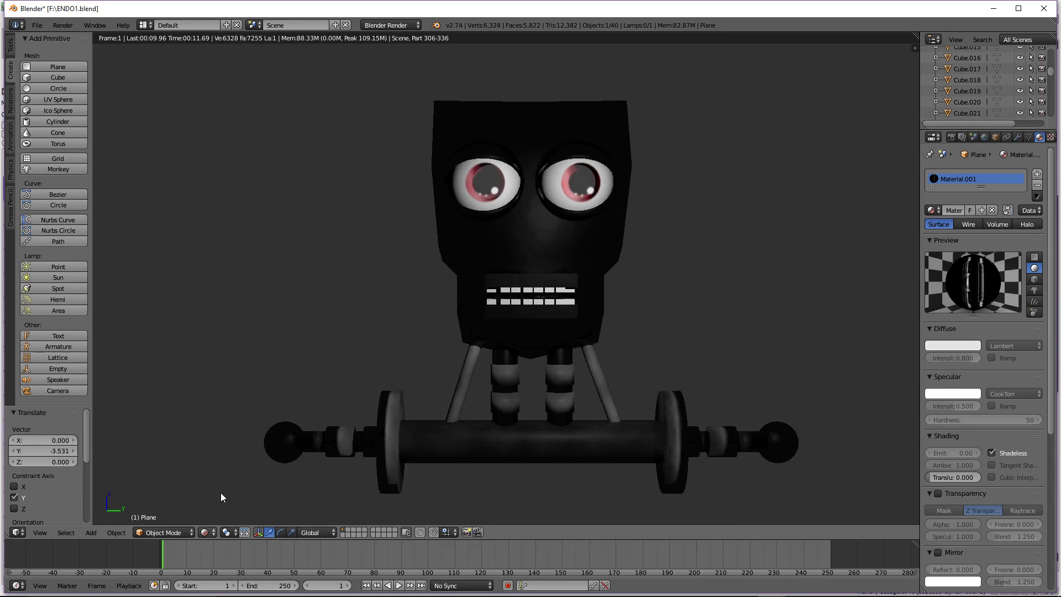
click(207, 532)
click(231, 471)
key(KP_0)
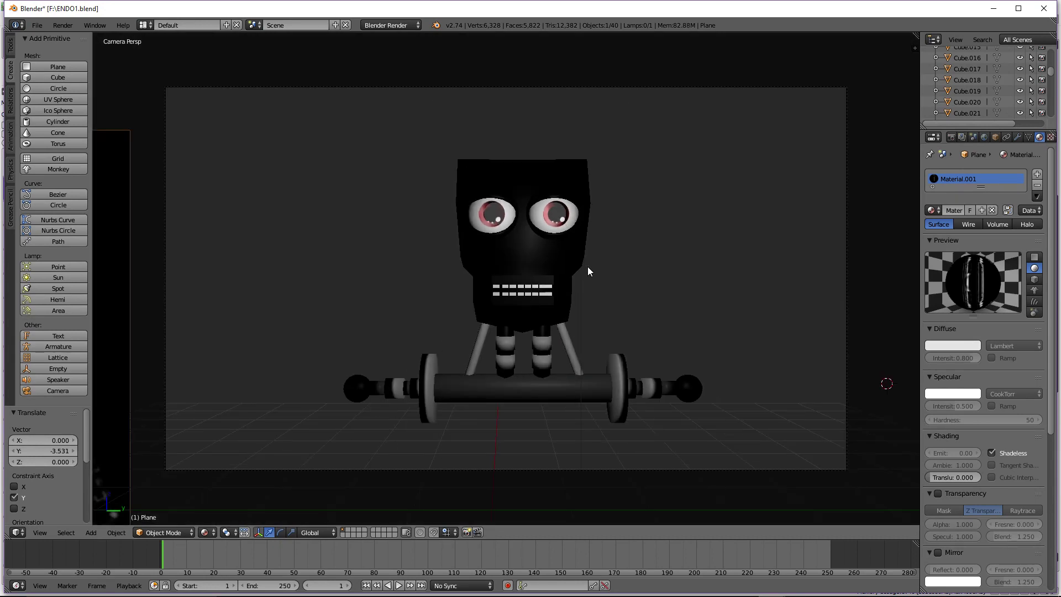
Move the lamp -3.881 along the Y axis and render the camera view
middle_drag(588, 266, 558, 208)
right_click(547, 206)
key(g)
key(y)
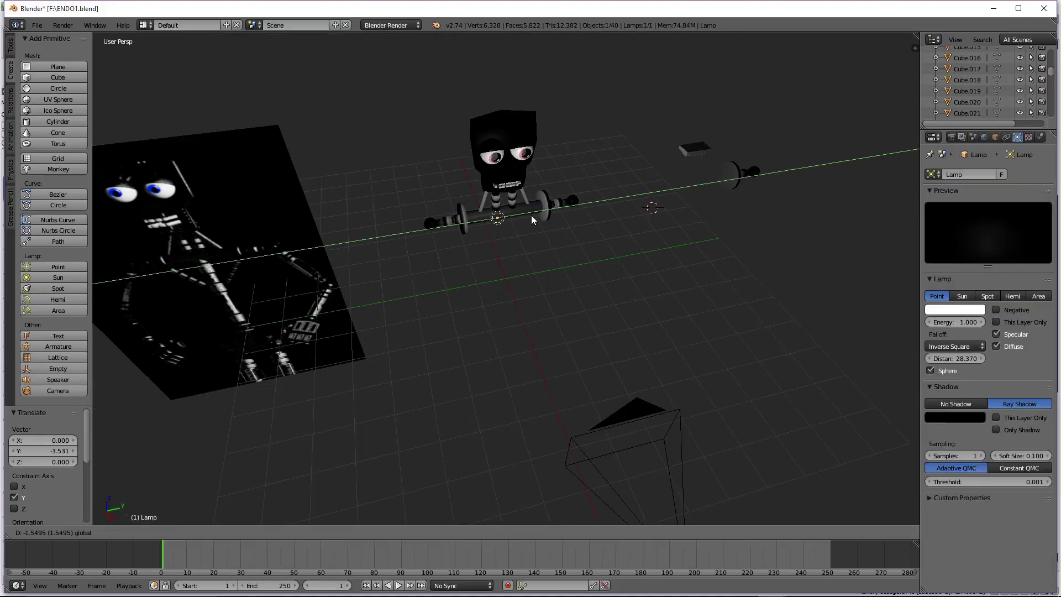
click(440, 233)
key(KP_0)
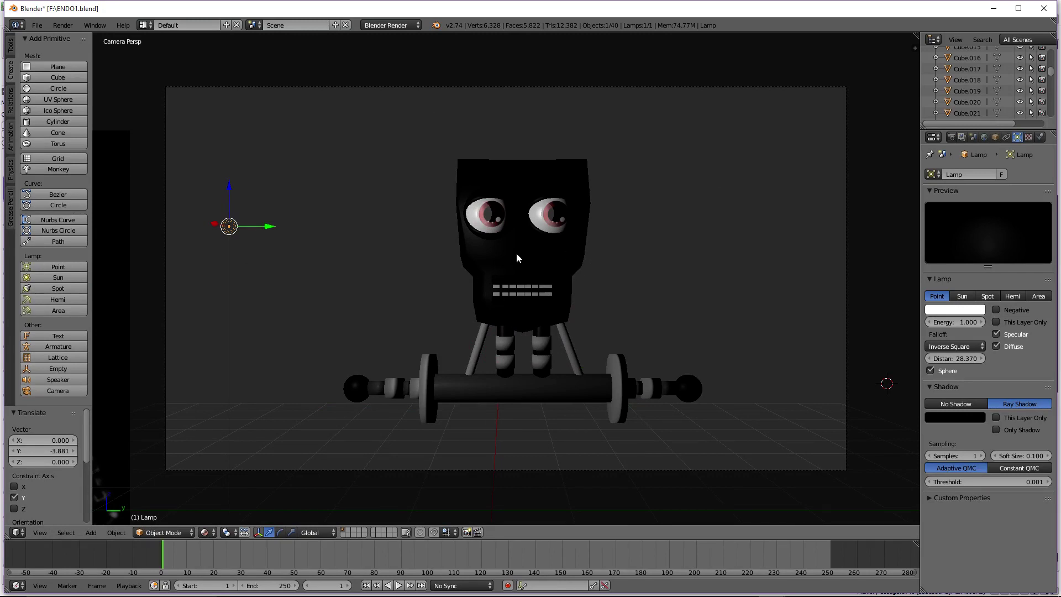
key(F12)
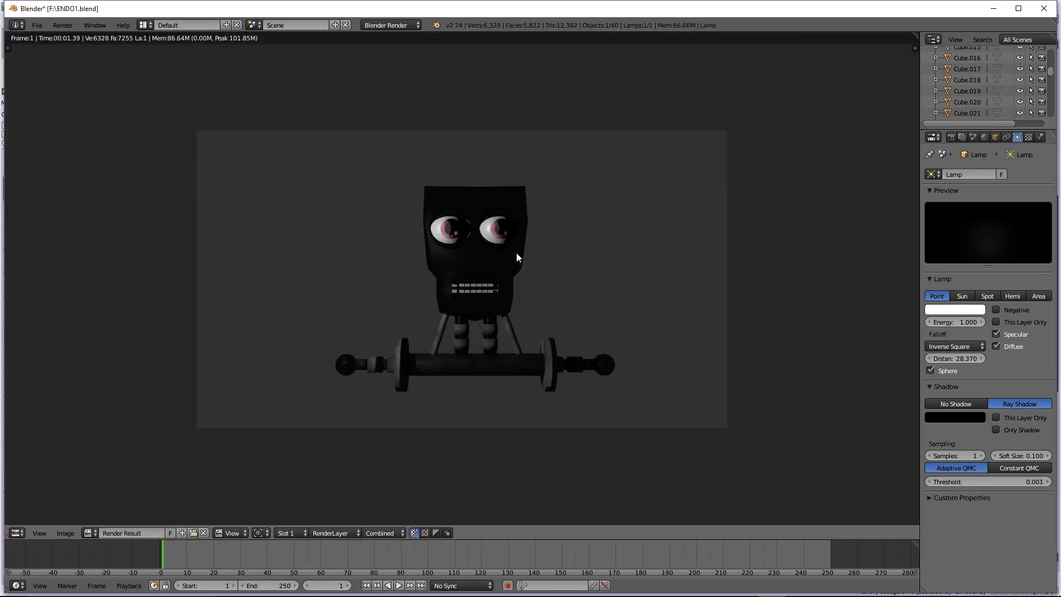
Set the render resolution scale to 100% and anti-aliasing to 16 samples, and render the image again
click(950, 137)
drag(967, 280, 986, 281)
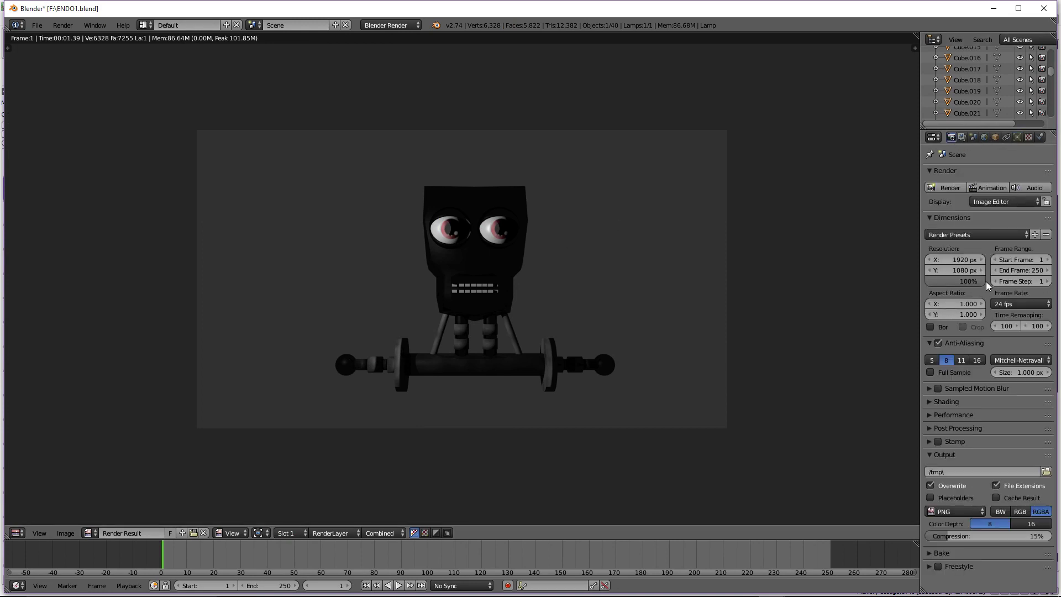
click(977, 359)
scroll(502, 380, up, 4)
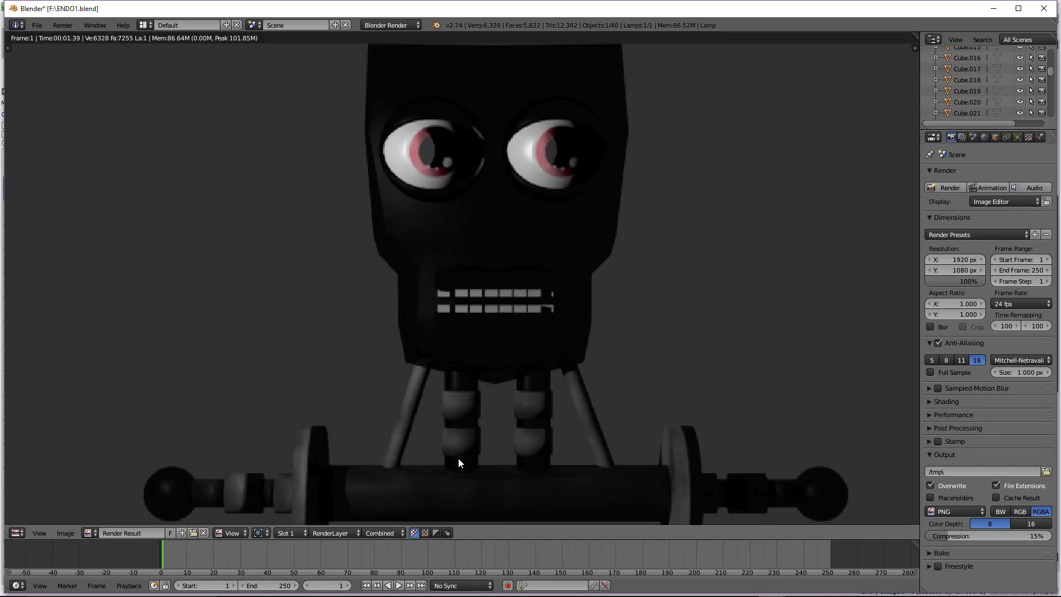
scroll(453, 451, down, 4)
key(F12)
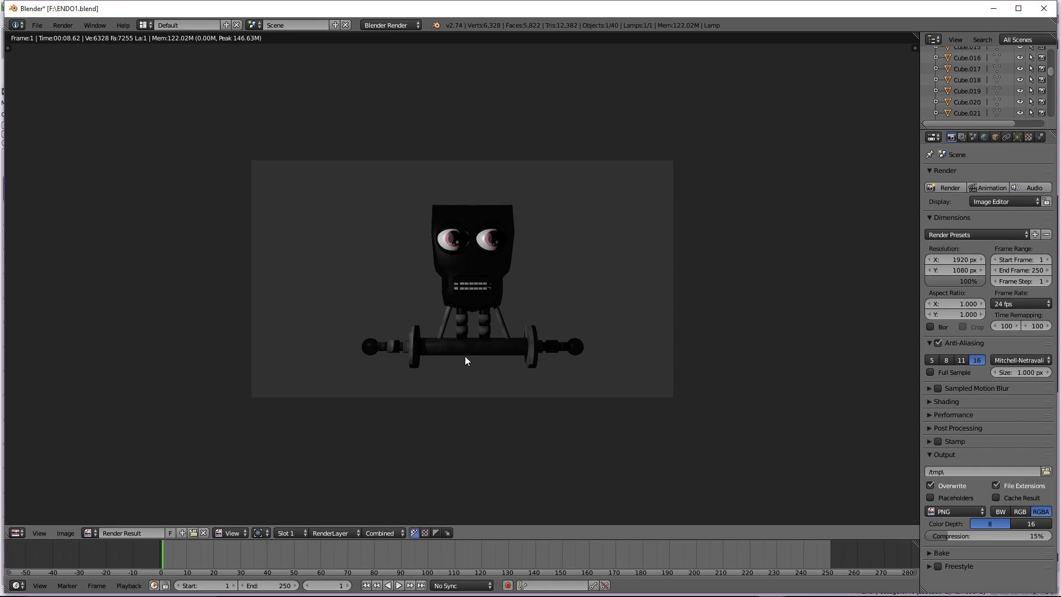
Save the current file, and save a new version as ENDO2.blend on the F: drive
click(37, 25)
click(70, 110)
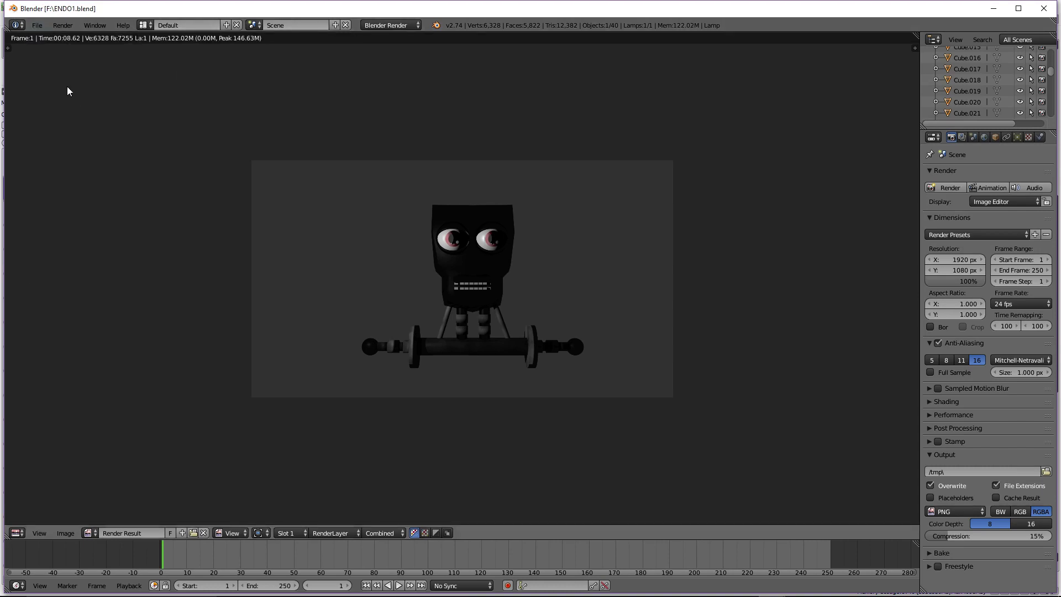
click(37, 25)
click(68, 119)
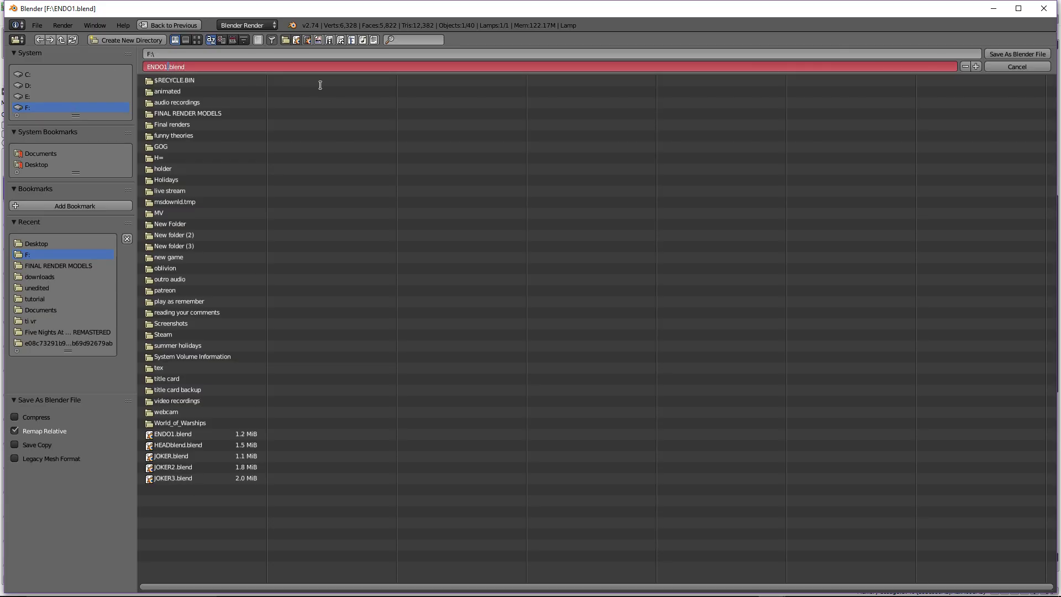
key(BackSpace)
text(2)
click(1015, 54)
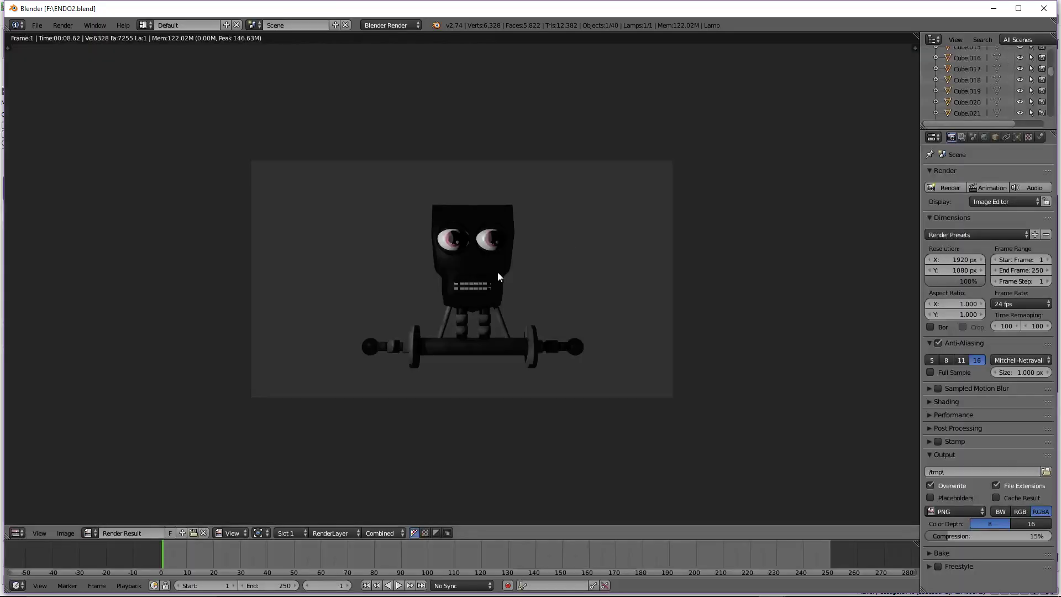
Close the render result and return to the 3D view of the endoskeleton
key(Escape)
middle_drag(555, 377, 564, 369)
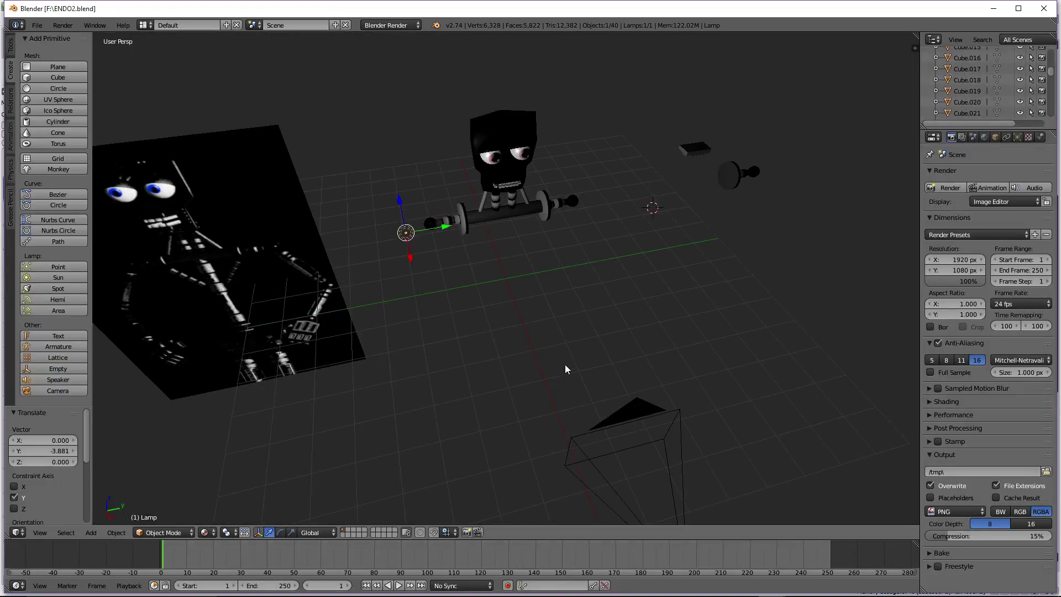
scroll(539, 293, up, 2)
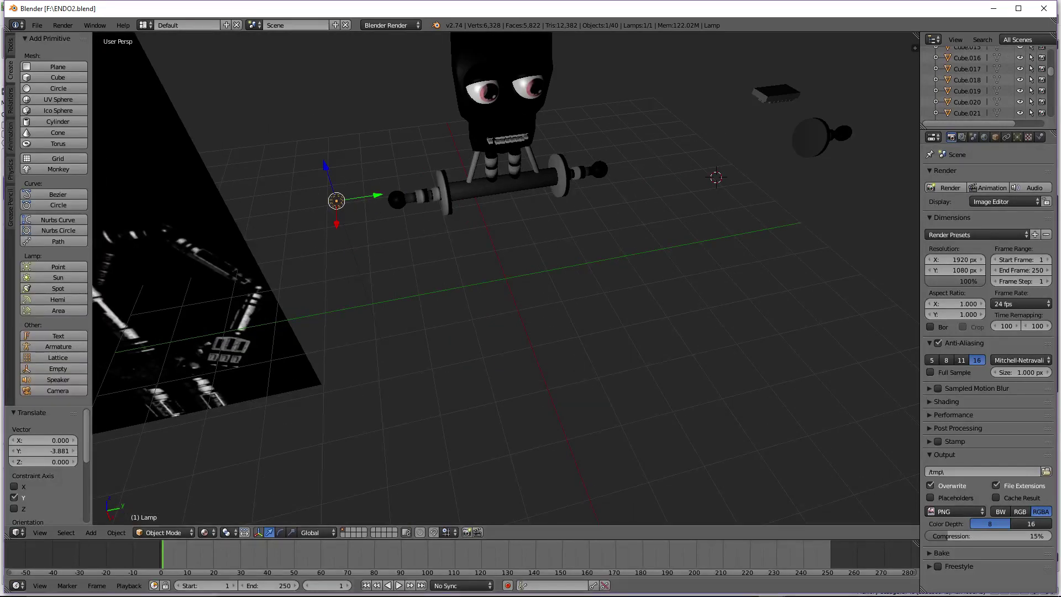
Switch to Chrome and open the Twitter profile page in a new tab
mouse_move(338, 586)
click(295, 548)
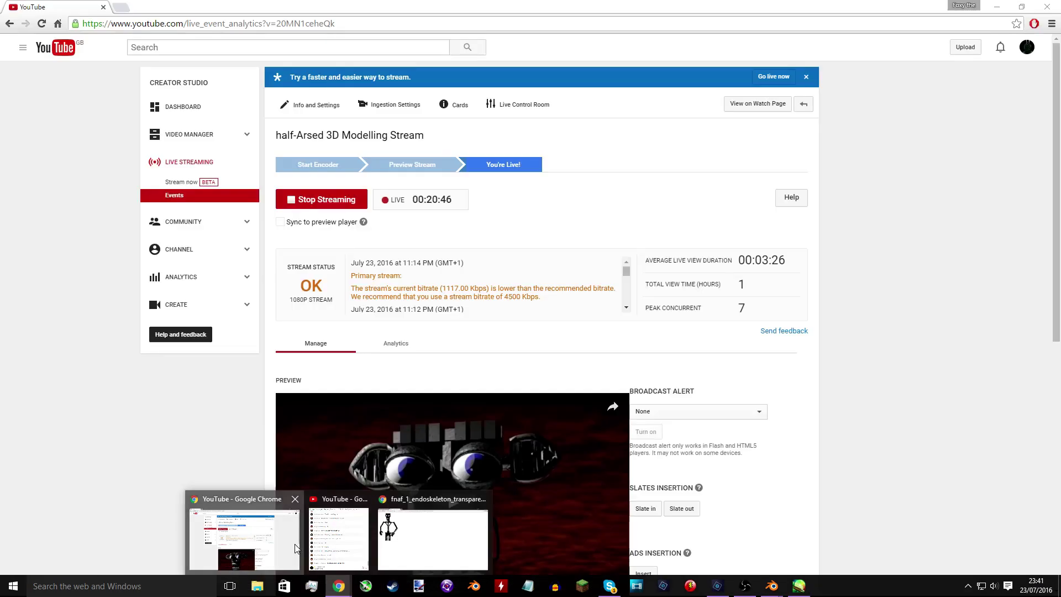
click(121, 7)
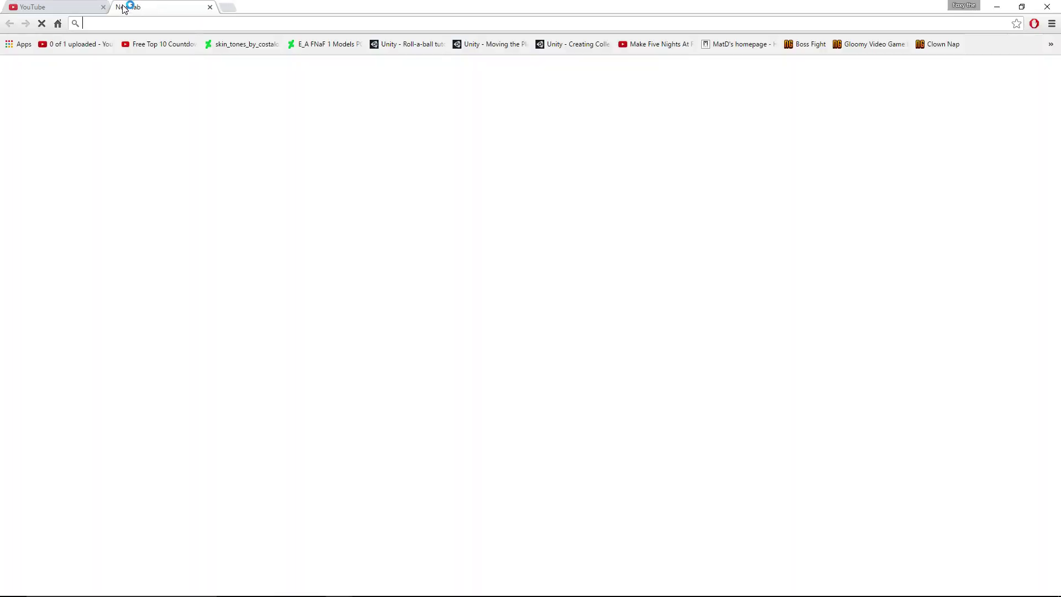
text(tw)
key(Return)
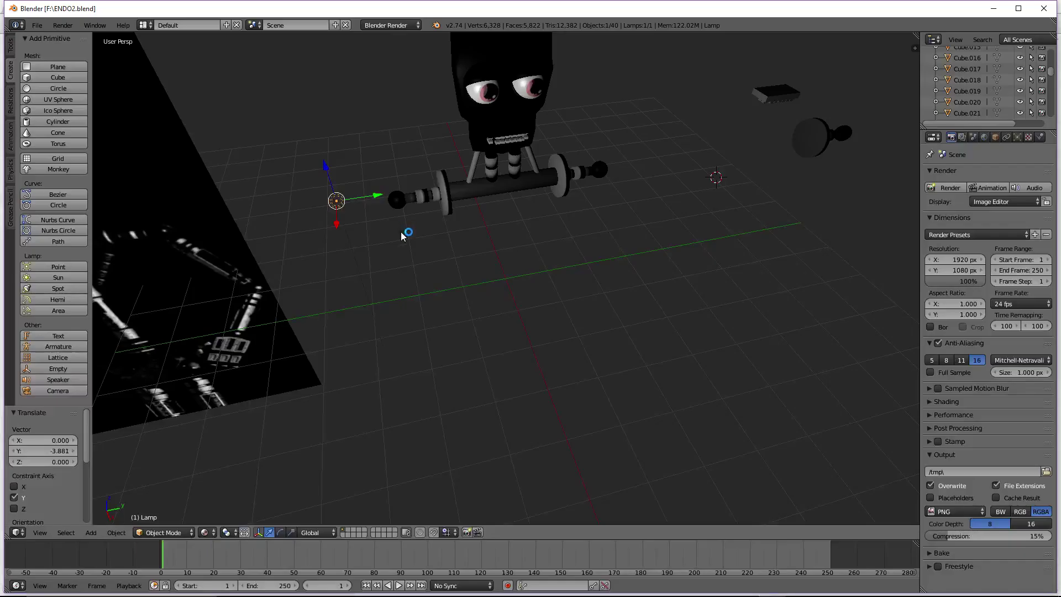
key(KP_0)
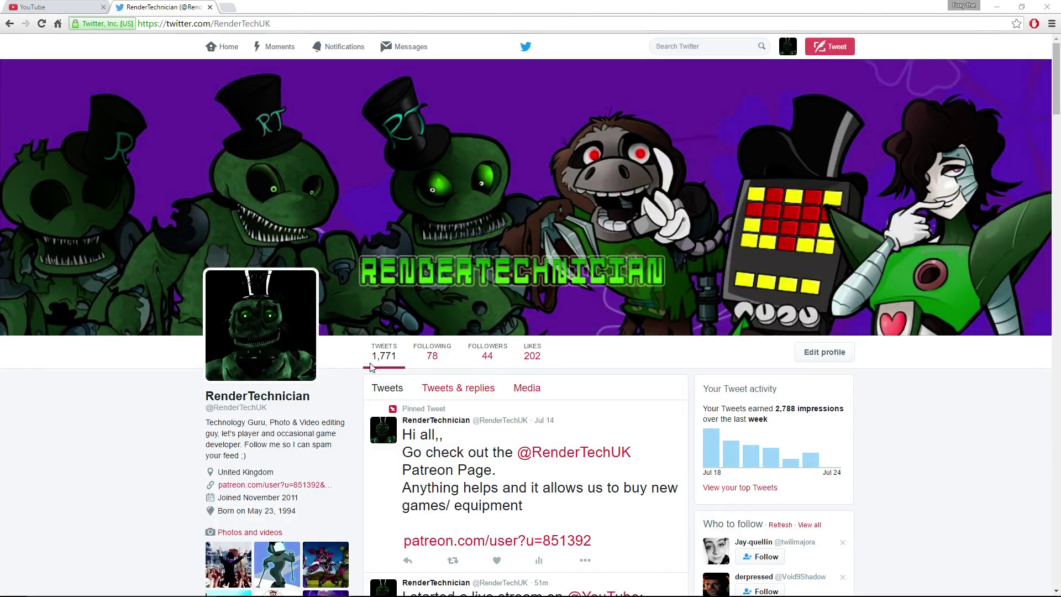
key(alt+d)
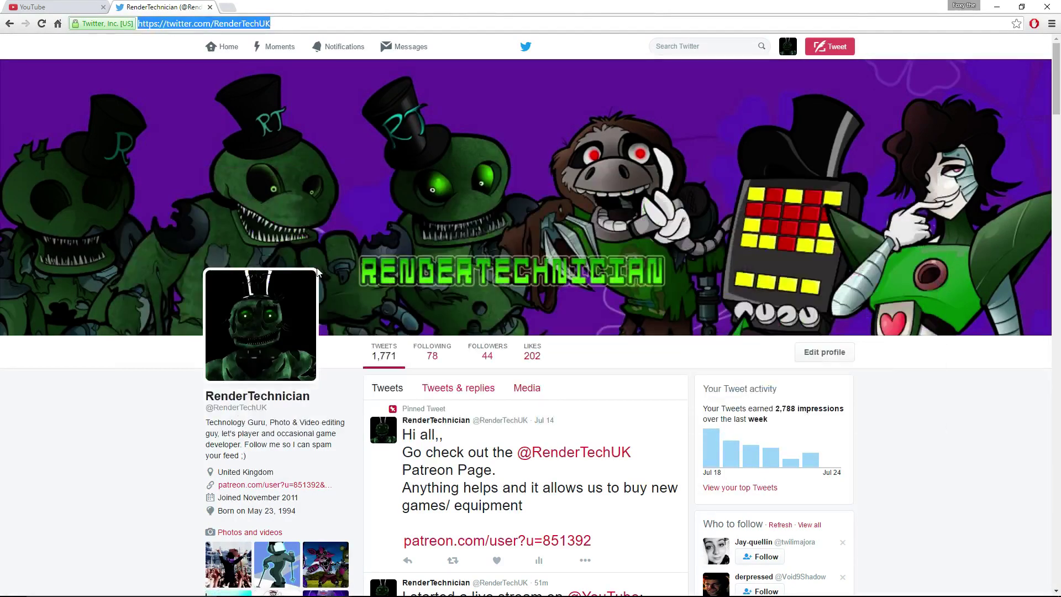
Switch back to Blender and save the rendered image as ENDOdist.png on the Desktop
key(alt+Tab)
click(67, 532)
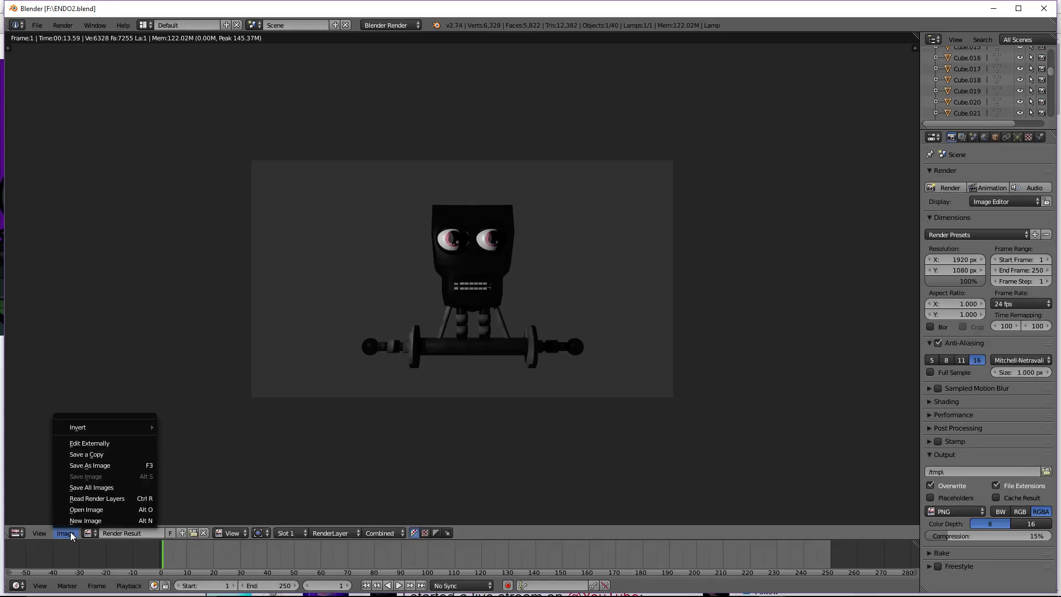
click(91, 462)
click(165, 63)
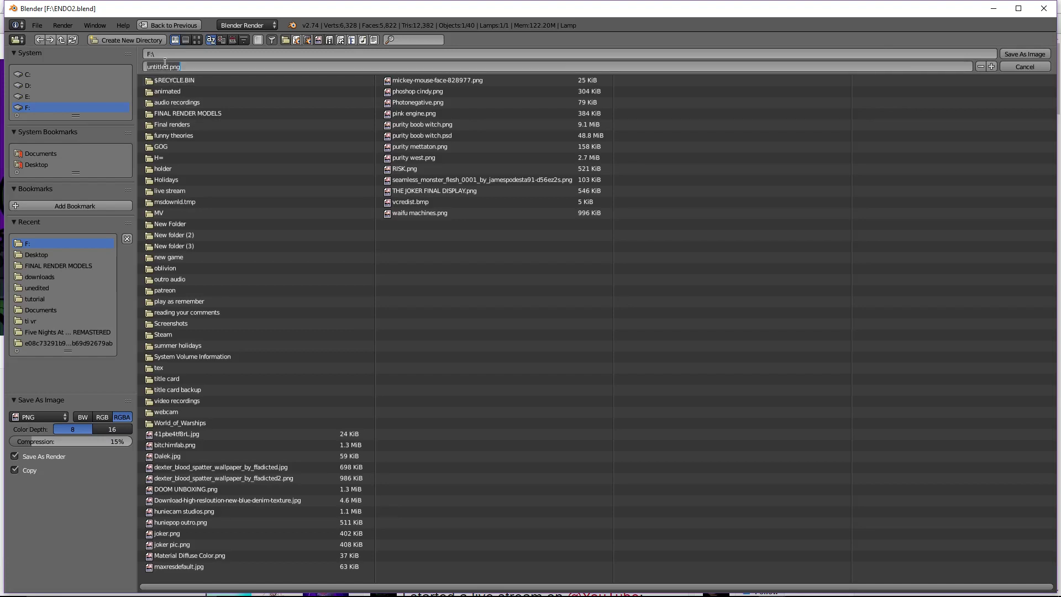
drag(168, 66, 104, 79)
text(ENDOdist)
key(Return)
click(51, 163)
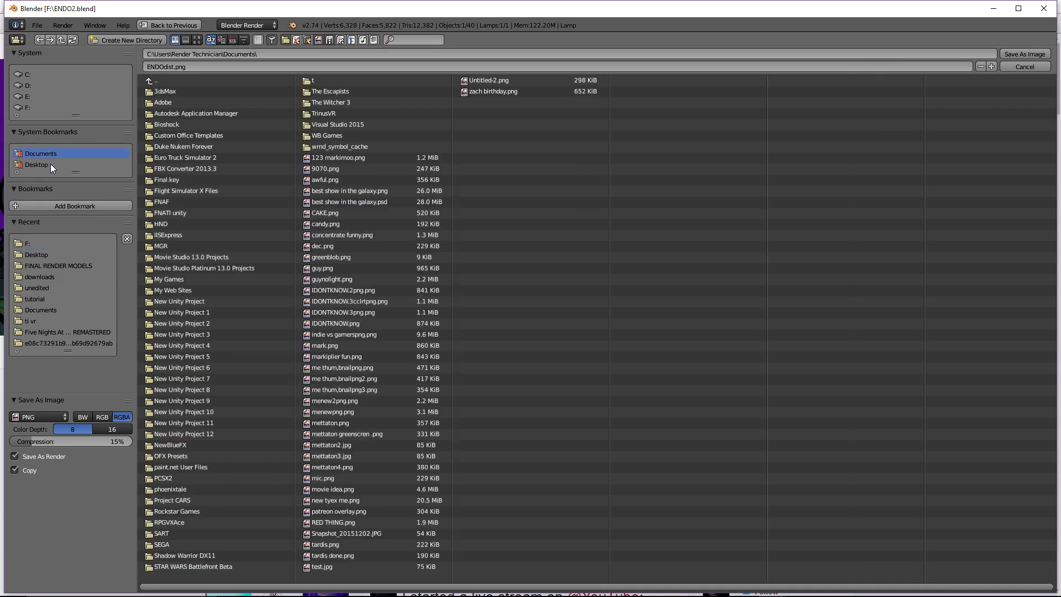
click(1019, 55)
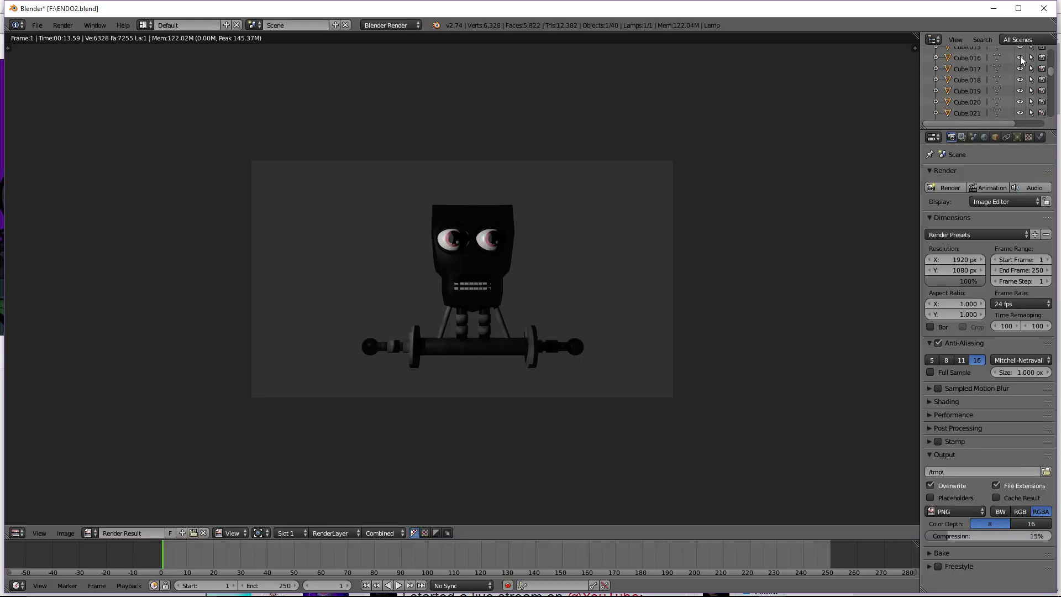
Switch to the Twitter page in Chrome, start a new tweet and attach ENDOdist.png from the Desktop
click(995, 9)
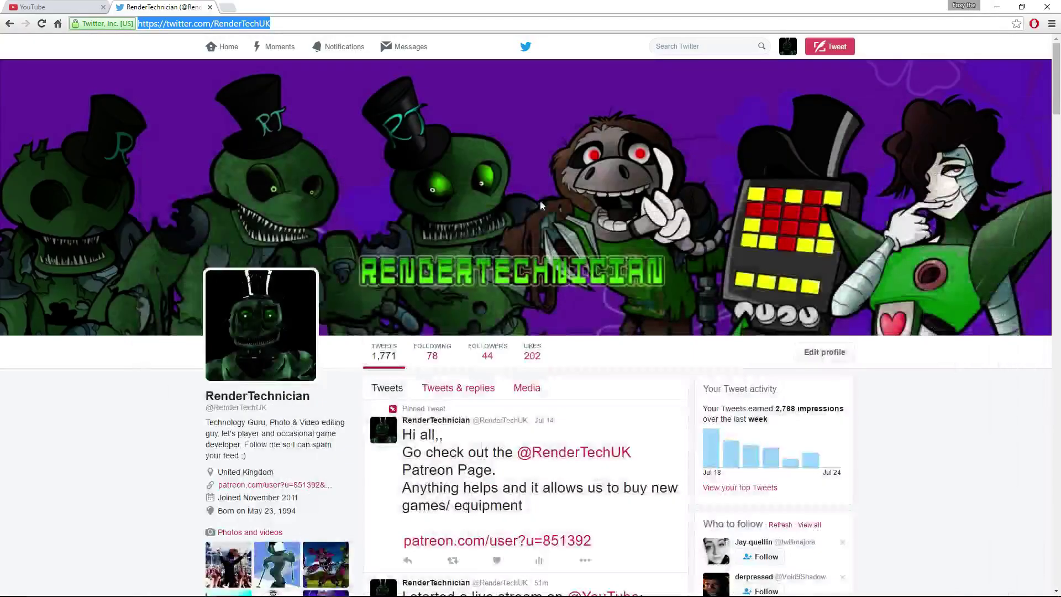
click(829, 47)
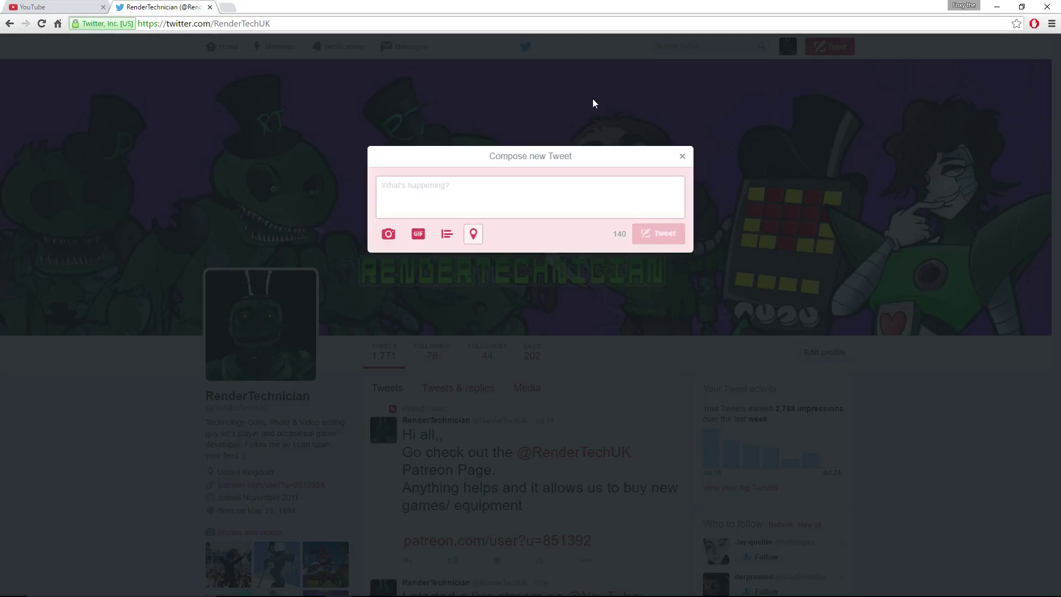
click(388, 234)
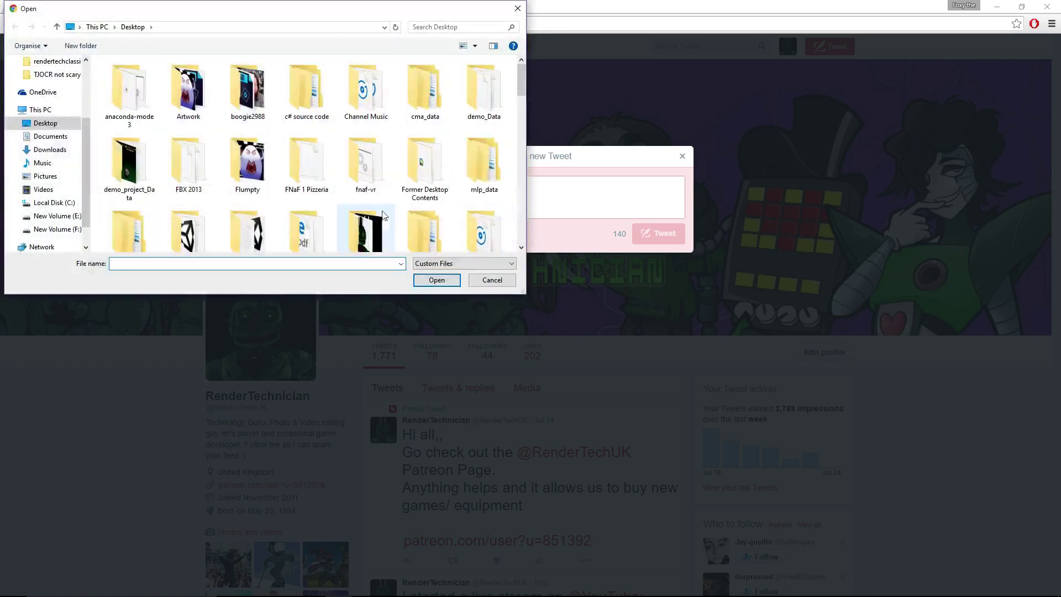
scroll(365, 207, down, 1)
scroll(365, 207, down, 6)
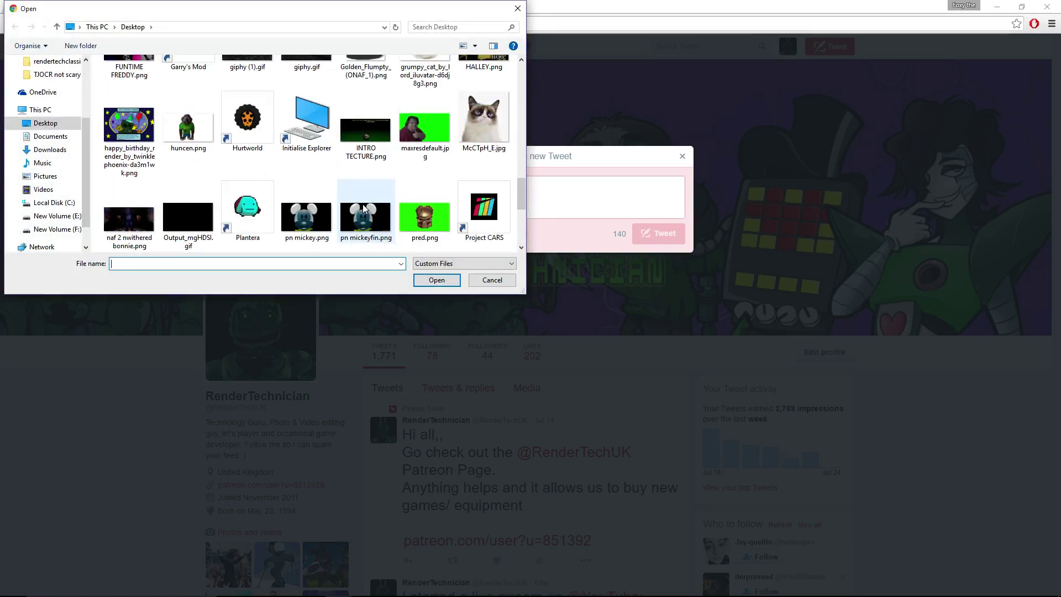
scroll(364, 208, down, 3)
scroll(363, 209, down, 2)
scroll(363, 208, up, 10)
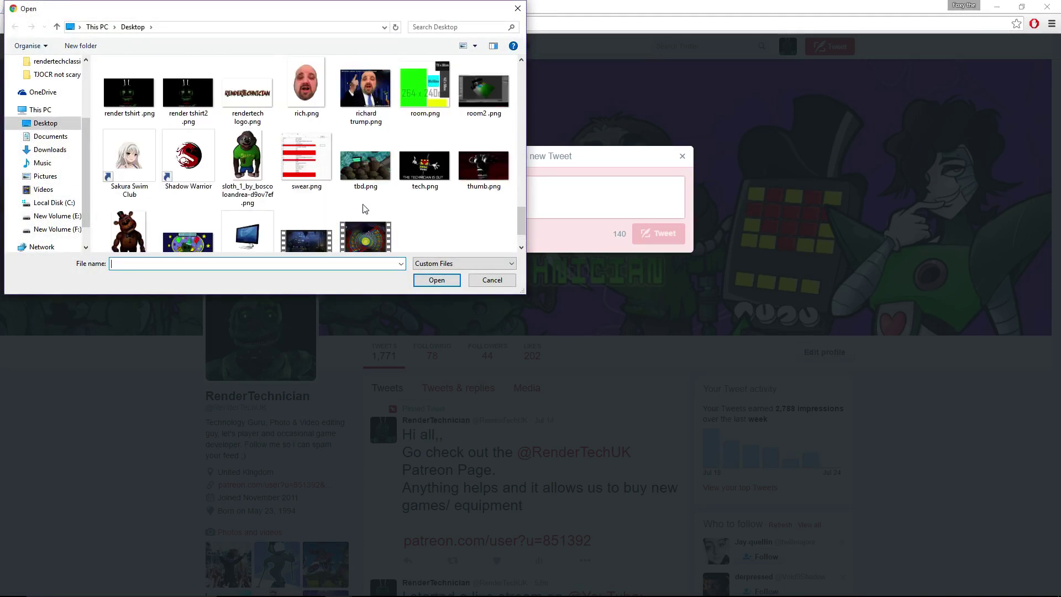
scroll(364, 208, up, 5)
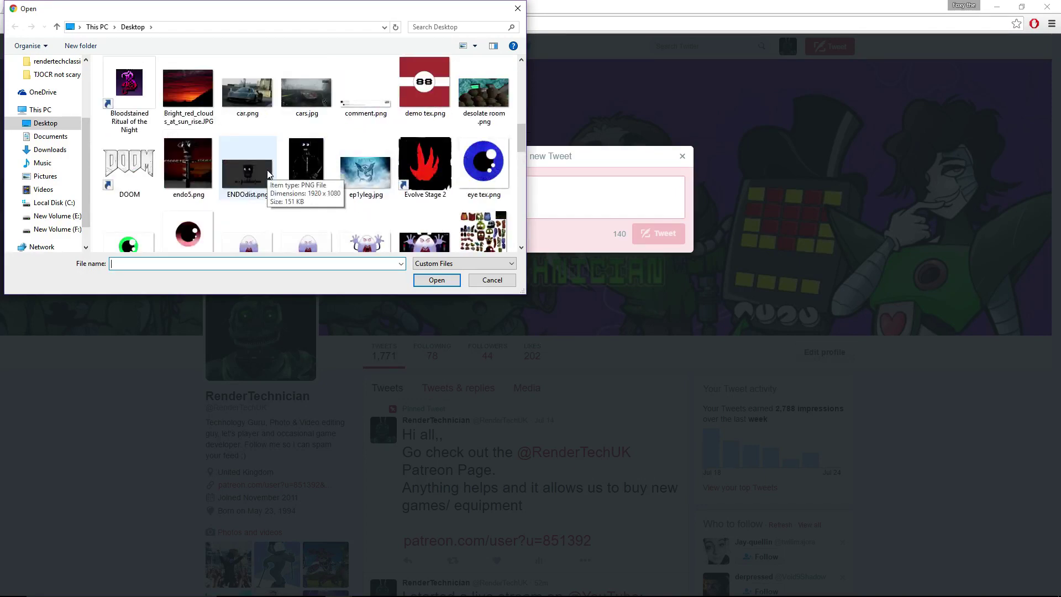
double_click(253, 190)
Write the tweet text "Look what we made when streaming", post it and go to the Twitter home feed
click(535, 195)
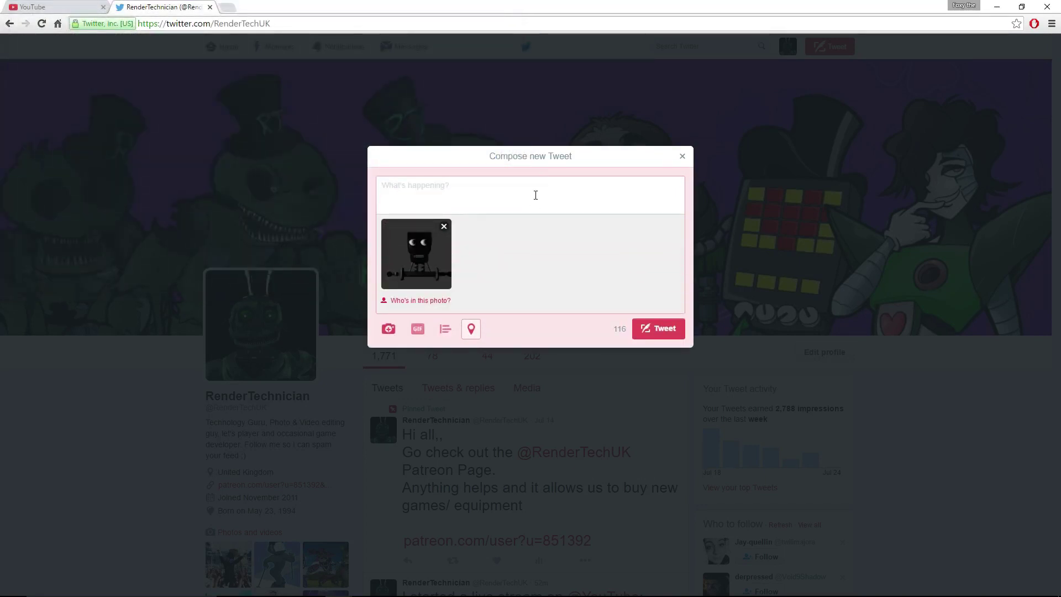
text(Look what we made when )
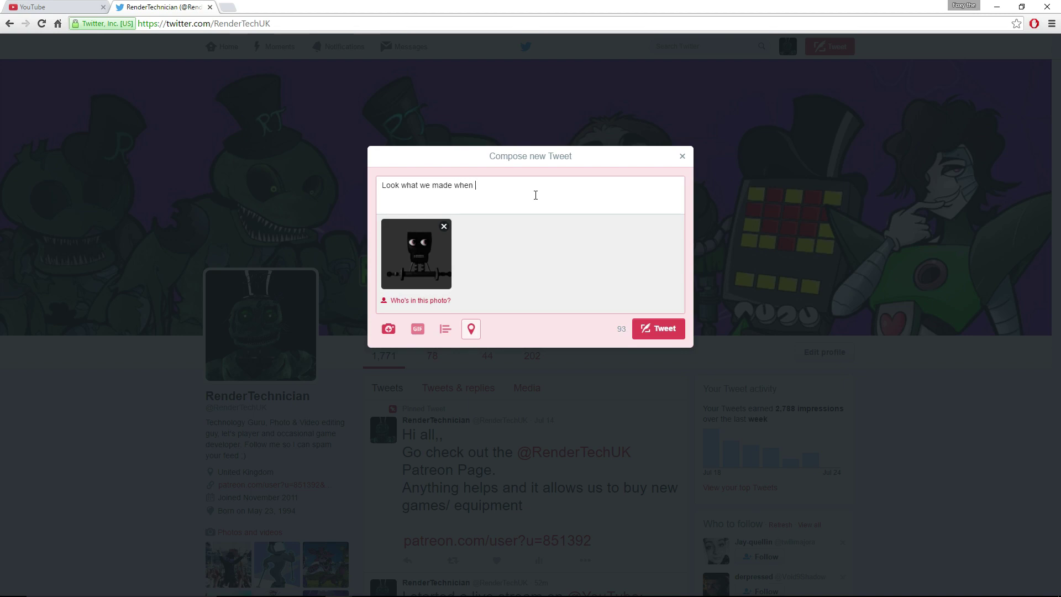
text(streaming)
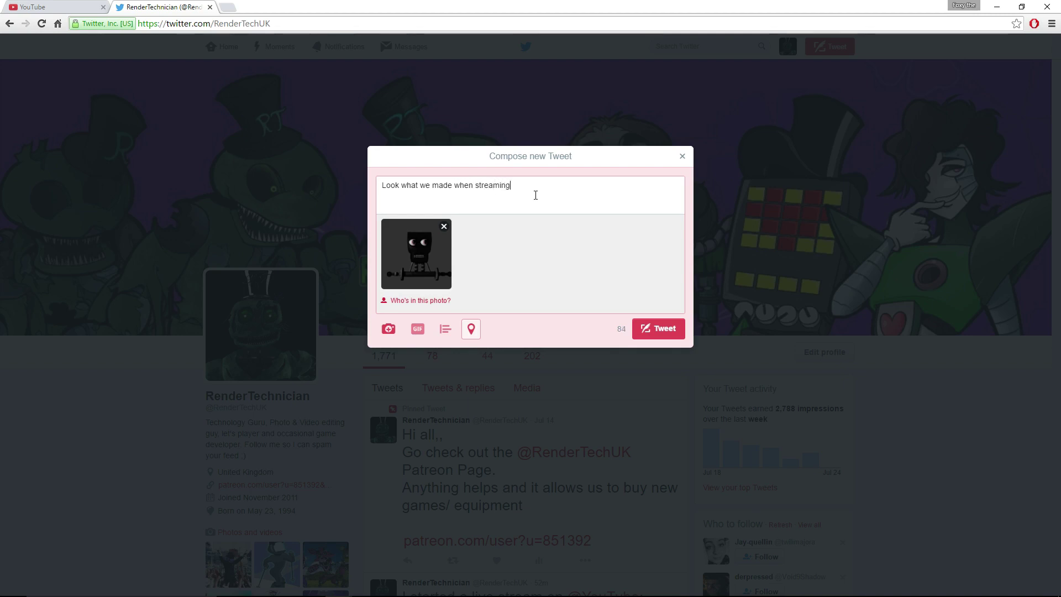
click(659, 329)
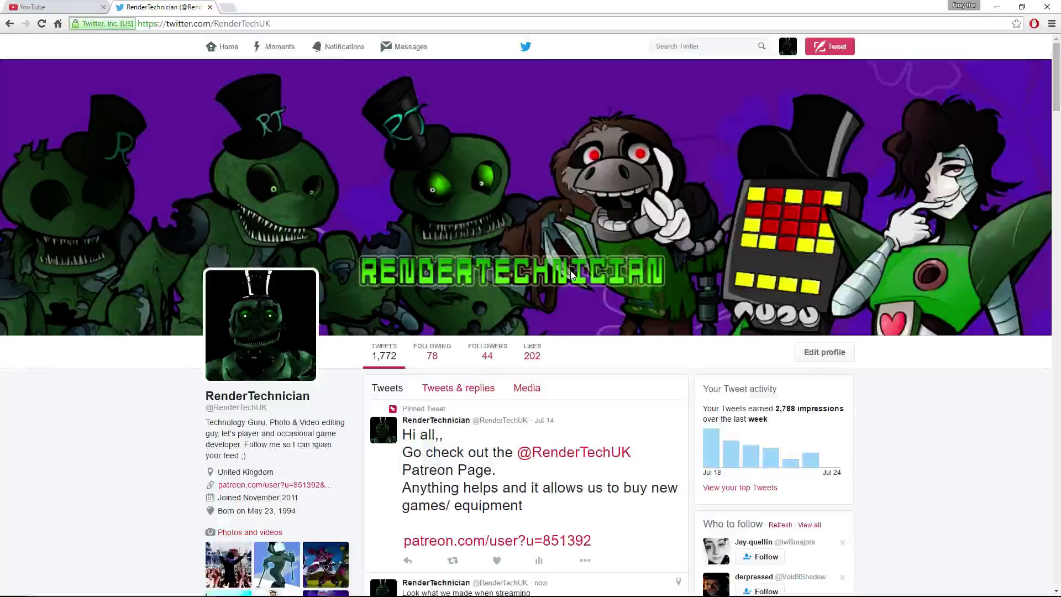
click(223, 47)
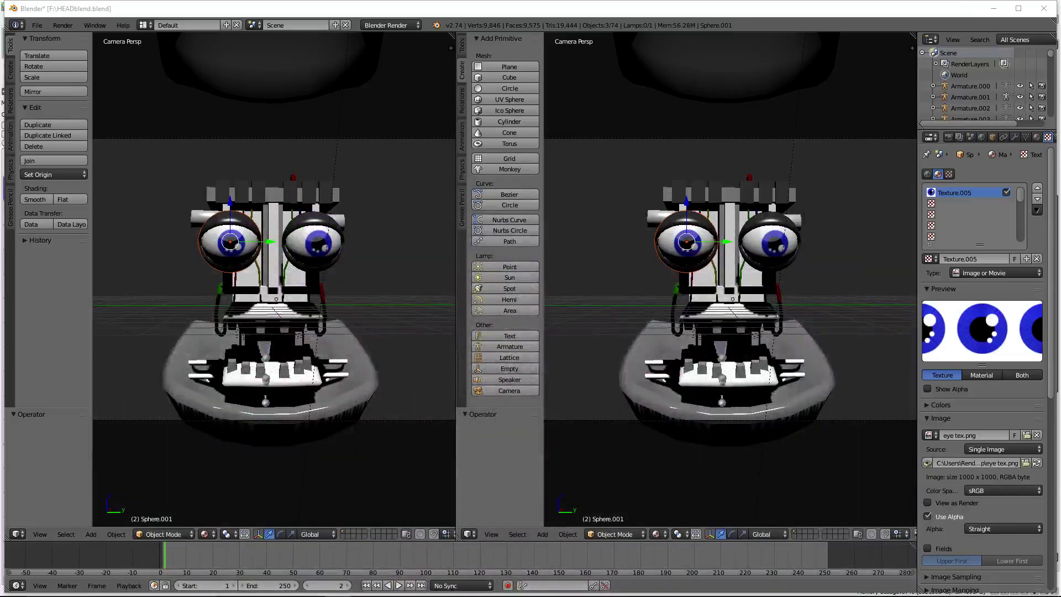
Switch to the Blender window with ENDO2.blend and close the render result
mouse_move(555, 592)
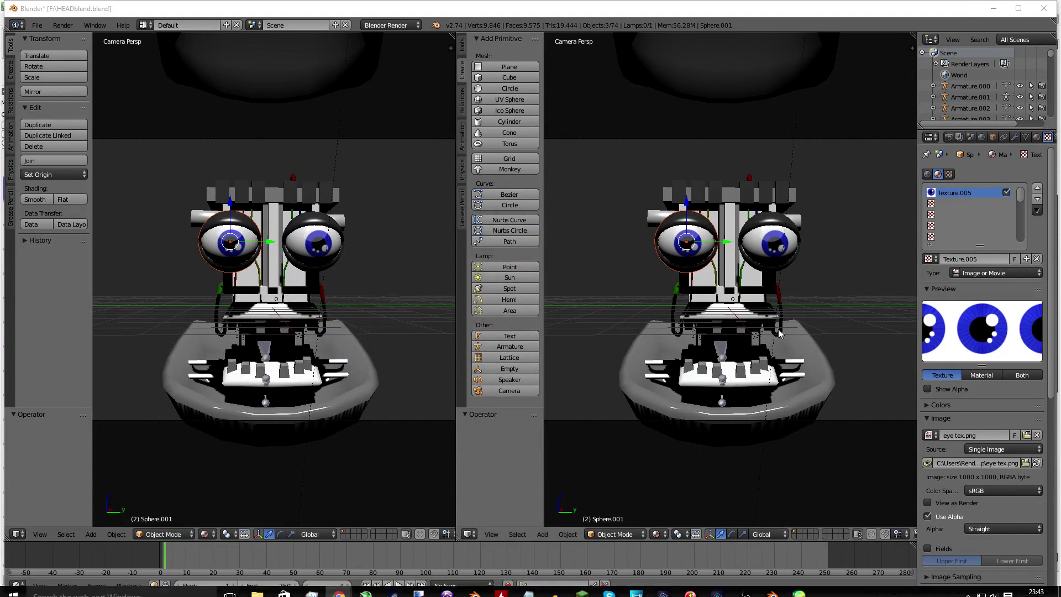
mouse_move(772, 592)
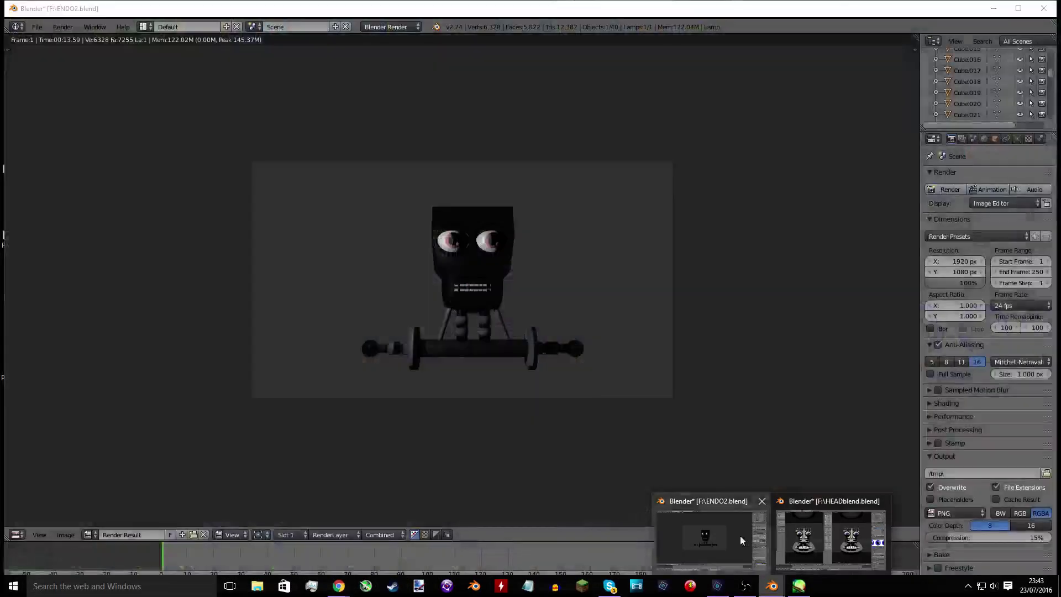
click(741, 535)
key(Escape)
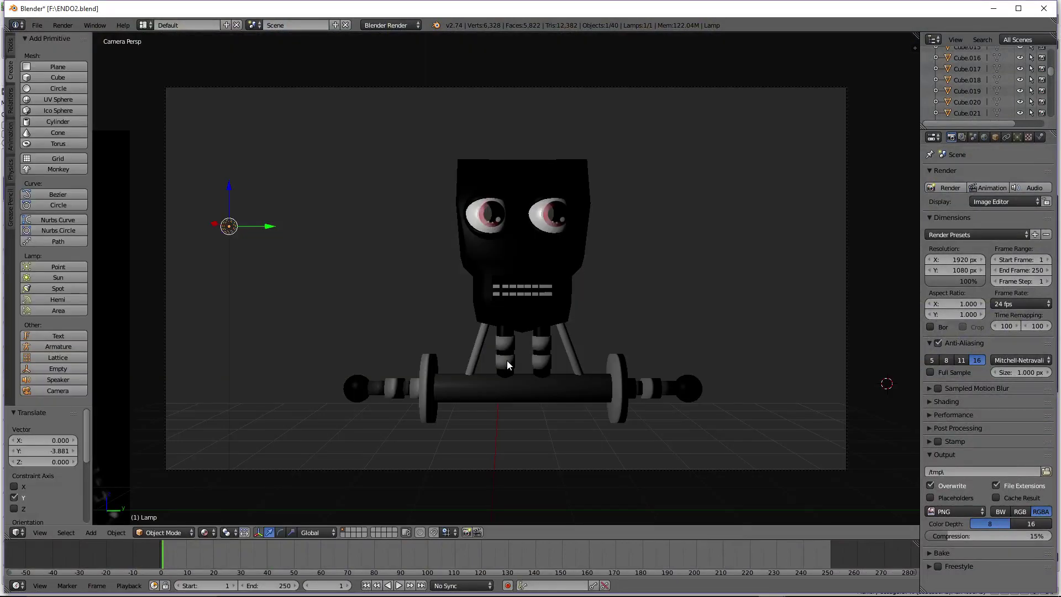
Move the reference image plane 2.897 along the Y axis and look through the camera
key(KP_0)
right_click(309, 252)
drag(346, 282, 412, 279)
key(KP_0)
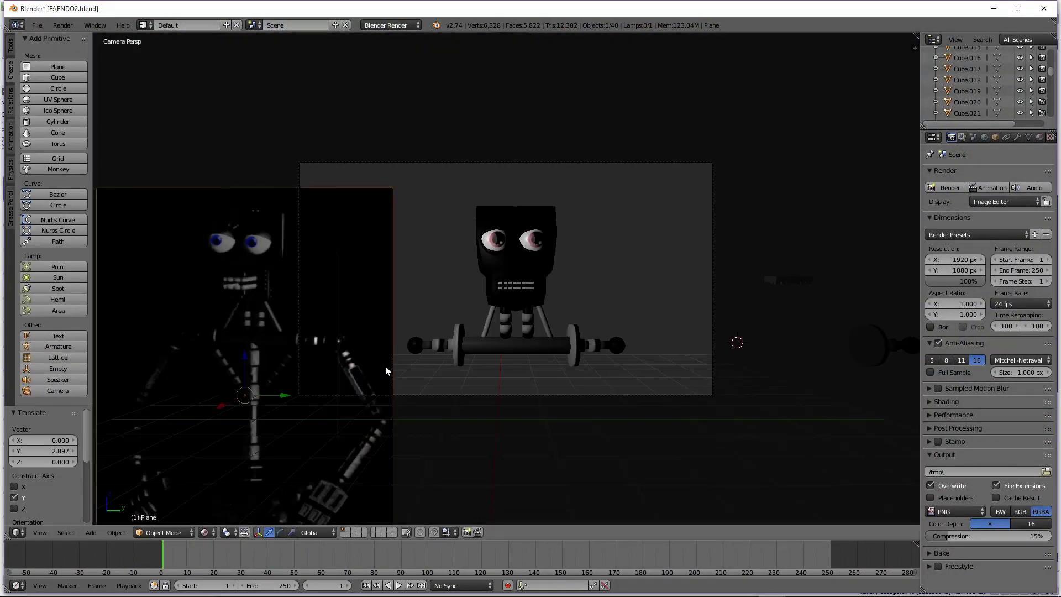
Add a 32-vertex cylinder with radius 1 and depth 2, and scale it uniformly to 0.077
scroll(386, 365, up, 2)
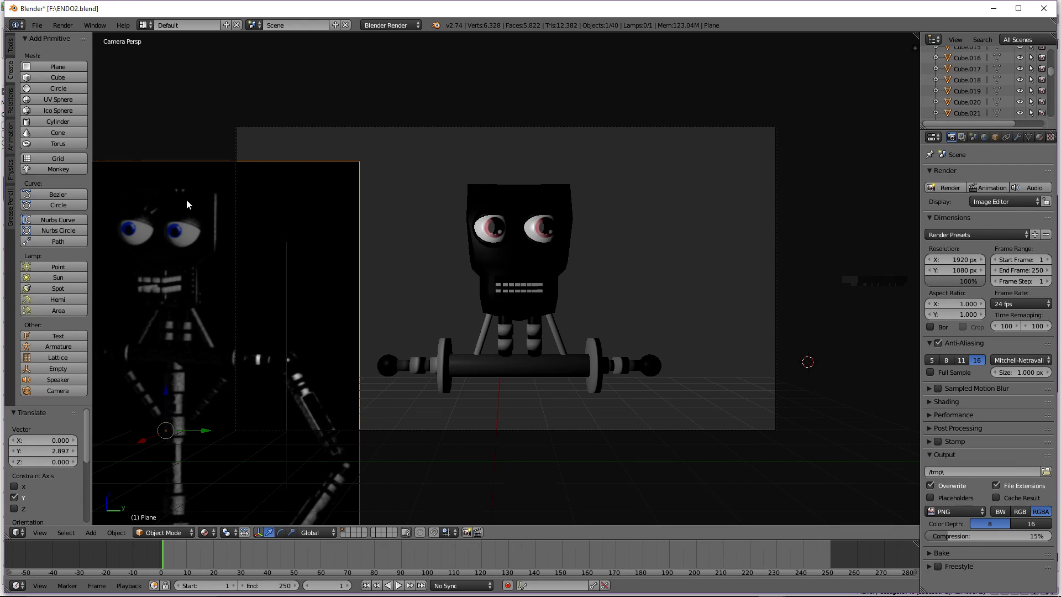
middle_drag(496, 217, 522, 210)
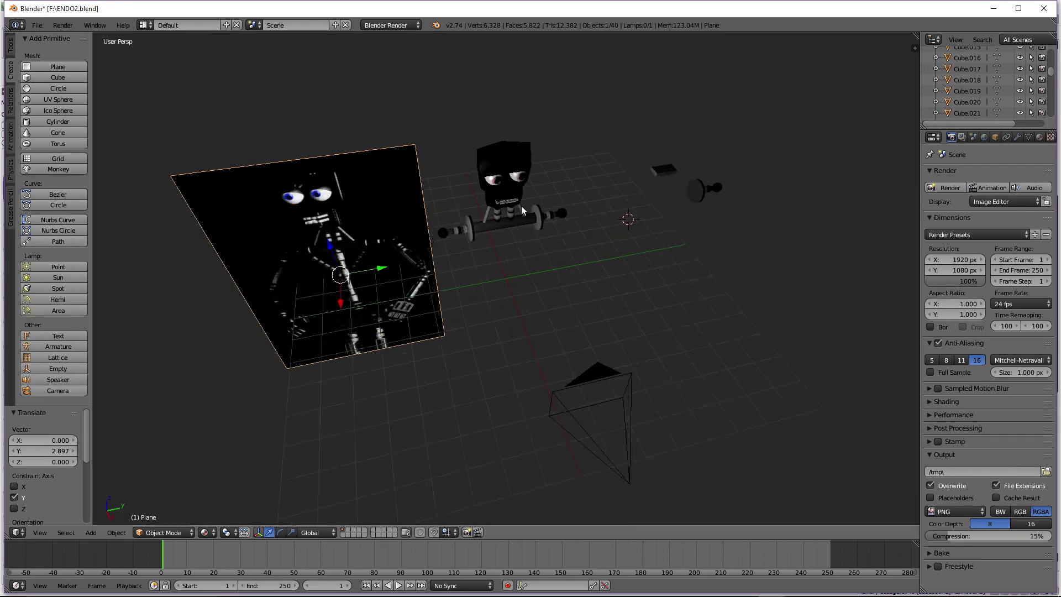
scroll(522, 210, up, 2)
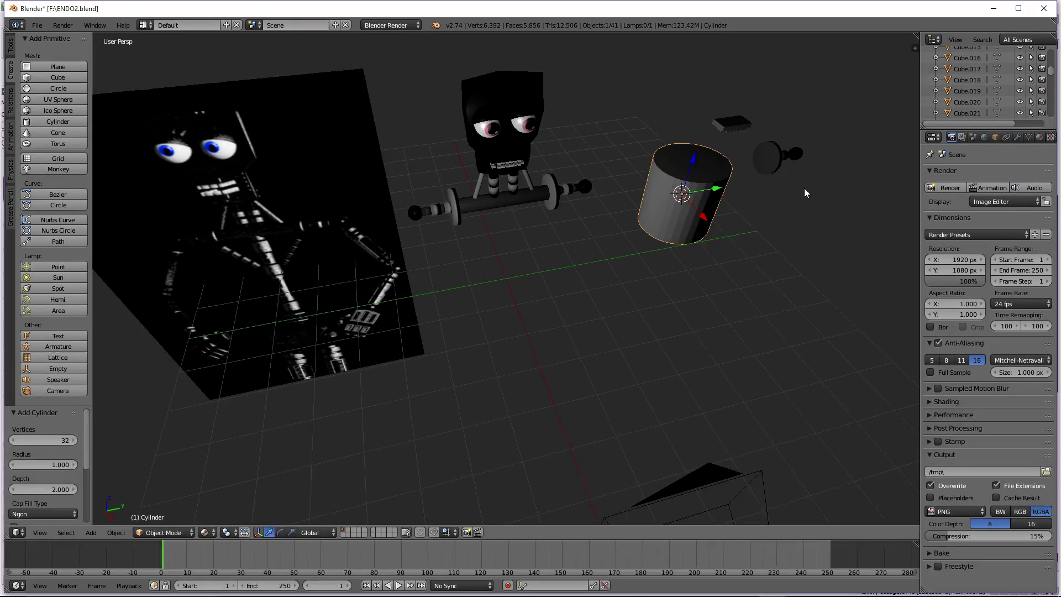
key(s)
click(693, 198)
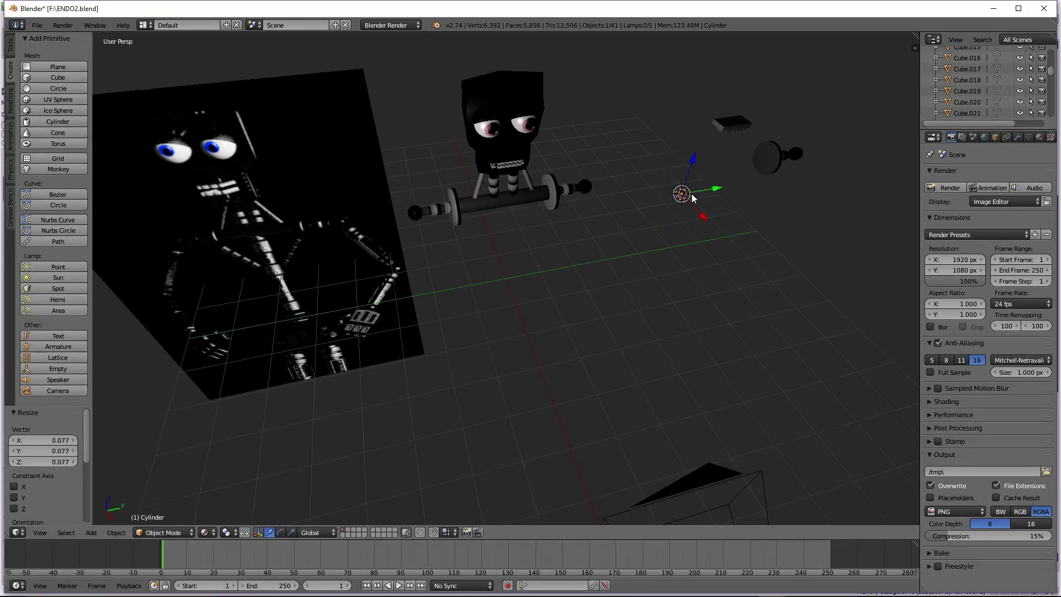
key(s)
key(y)
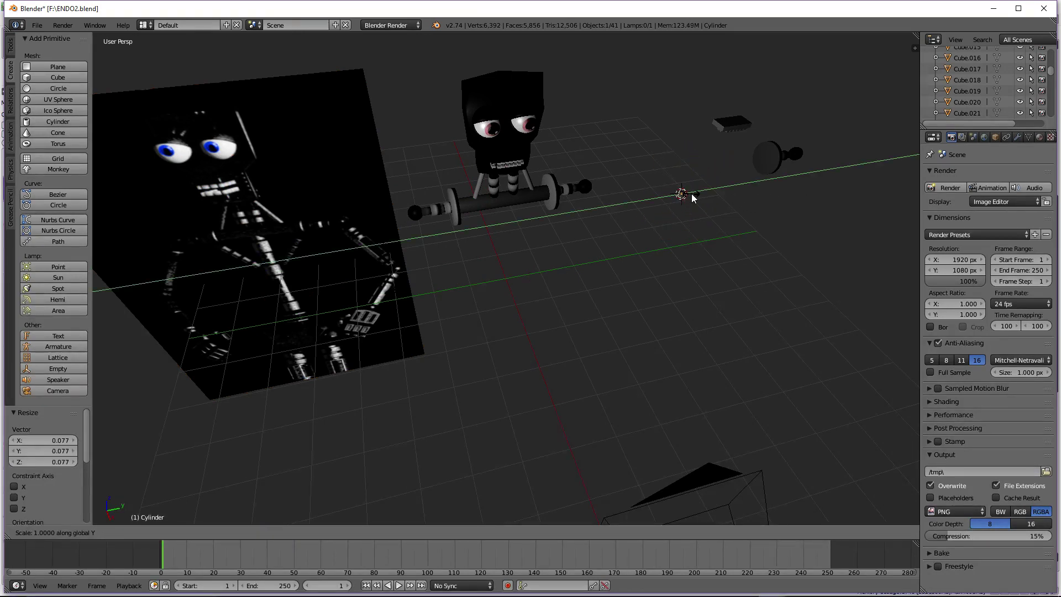
right_click(691, 194)
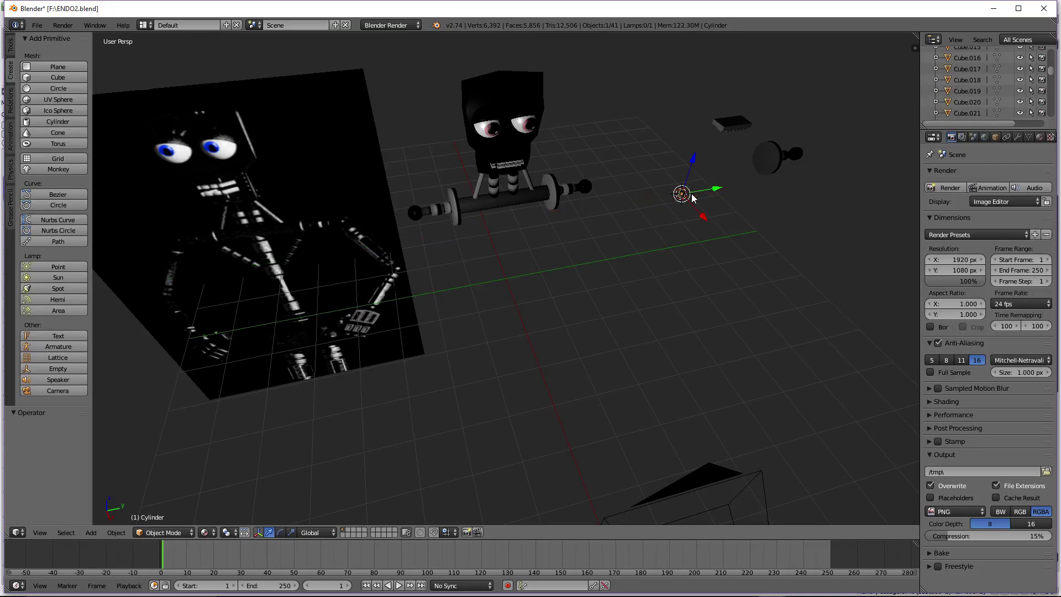
key(r)
key(y)
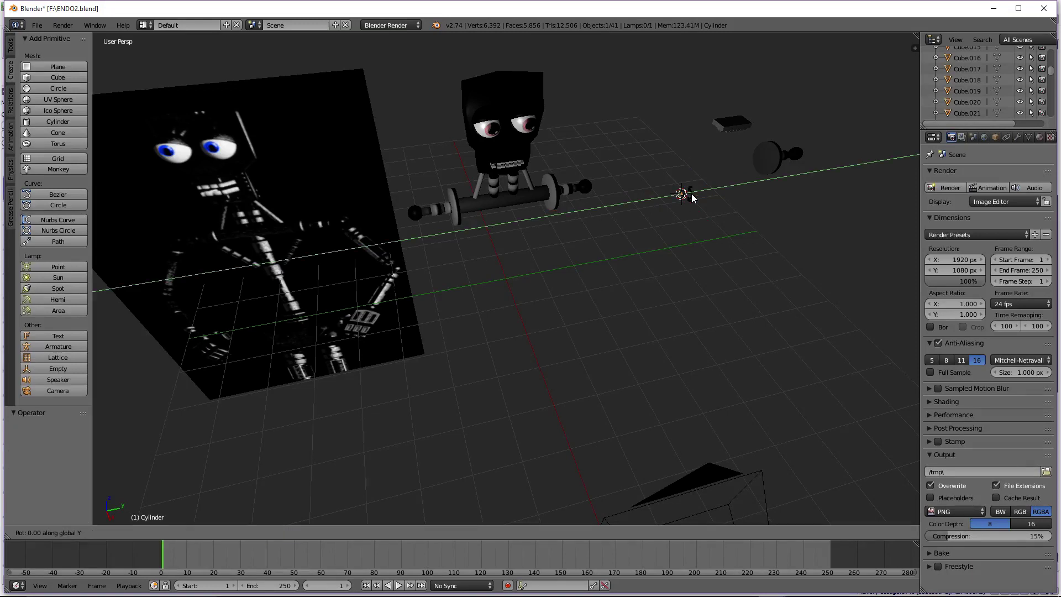
right_click(691, 197)
Move the small cylinder -1.934 along the X axis and -4.268 along the Y axis to line up with the head
key(g)
key(x)
click(686, 165)
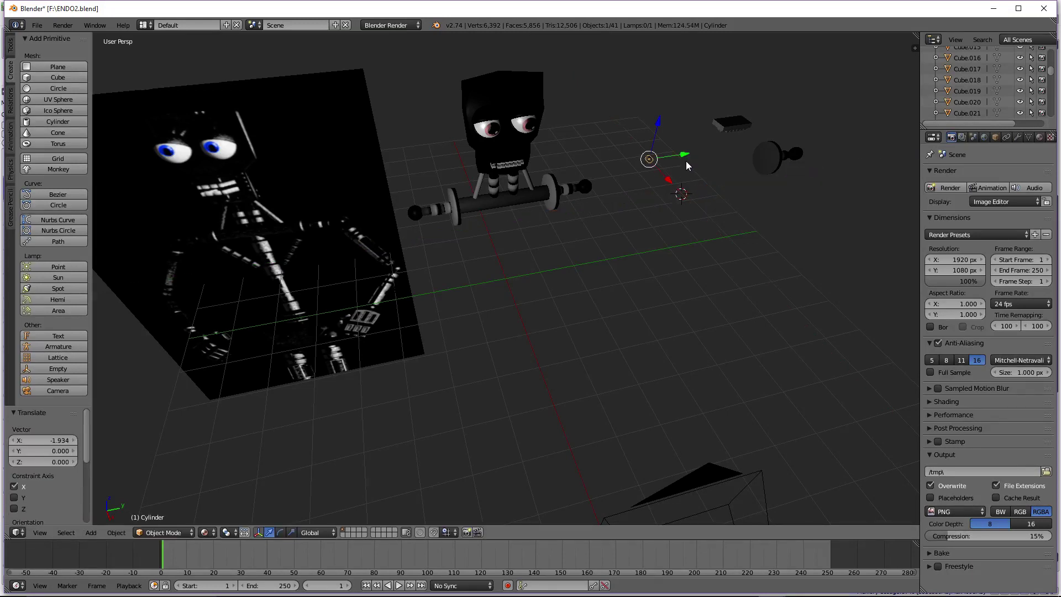
key(g)
key(y)
click(552, 180)
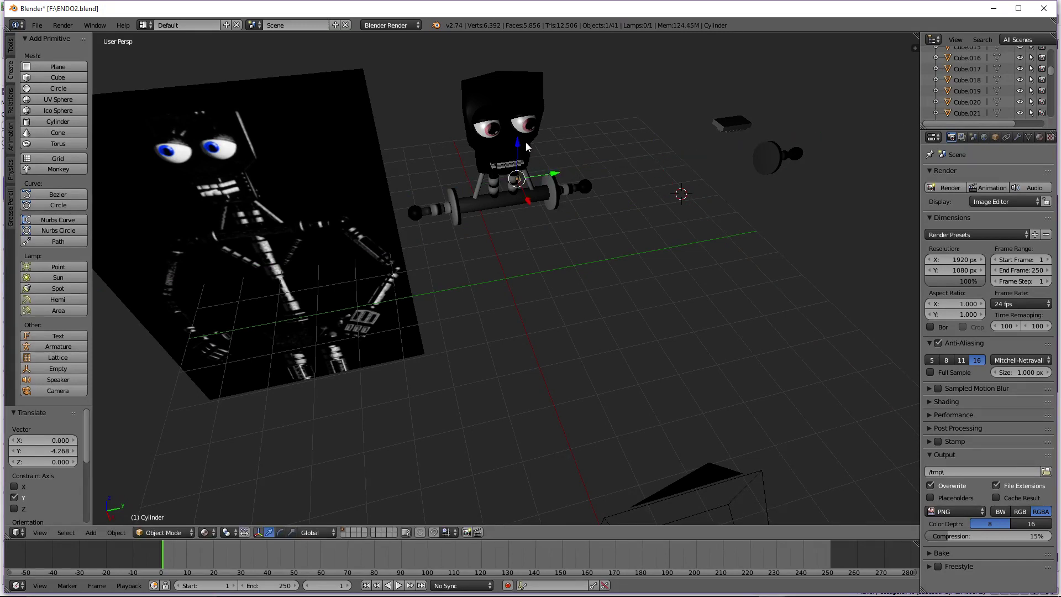
Raise the small cylinder 2.981 along the Z axis, plus another 0.205, to the top of the head
key(g)
key(z)
click(519, 43)
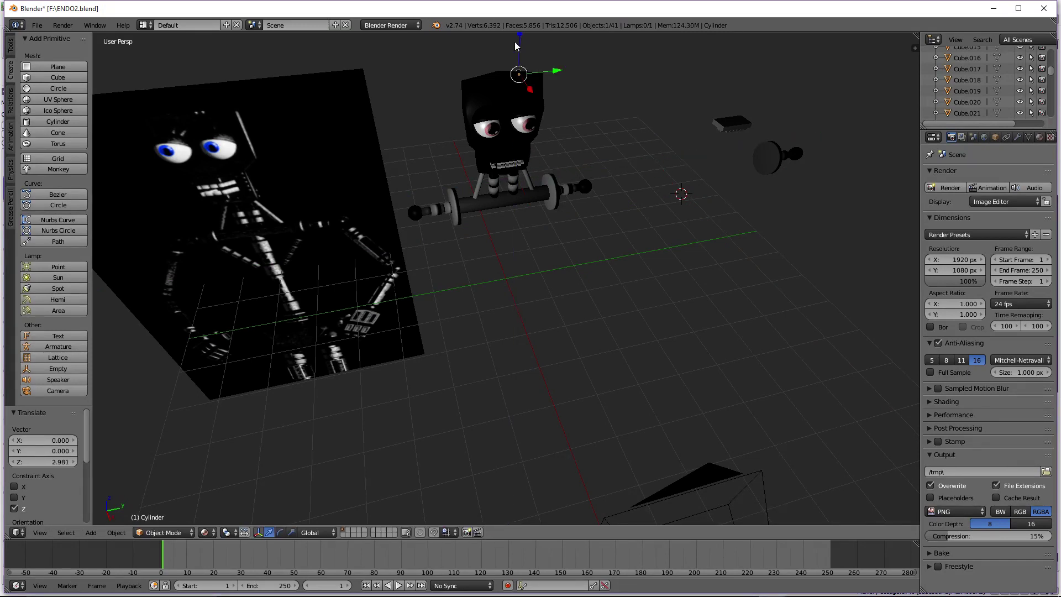
scroll(523, 69, down, 1)
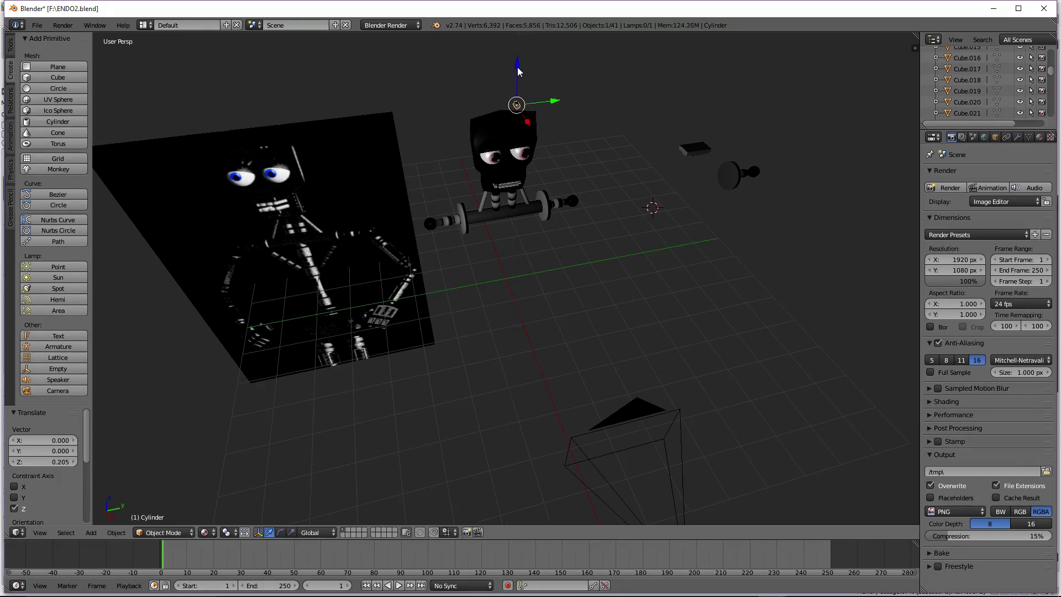
Move the small cylinder along the X axis by 0.765, -0.308 and 0.443, and lower it 0.321 along the Z axis
key(g)
key(x)
click(533, 129)
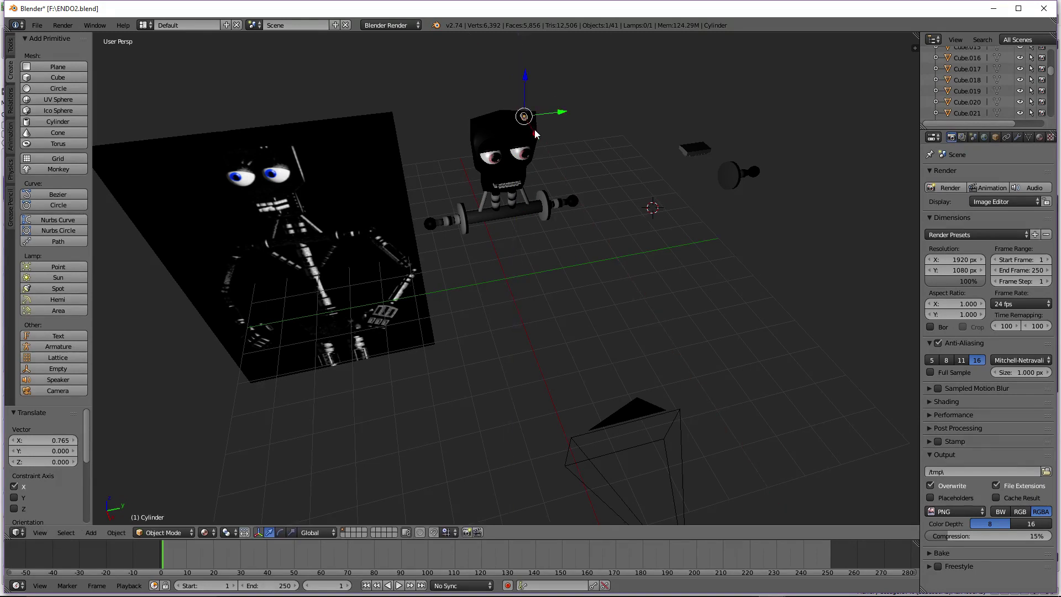
key(g)
key(z)
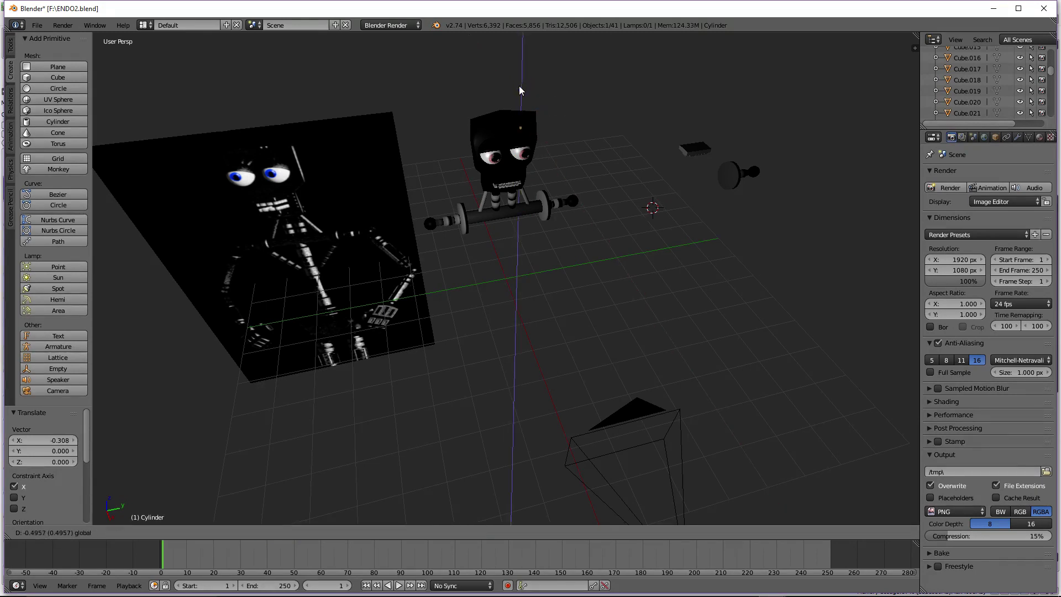
click(539, 146)
key(g)
key(x)
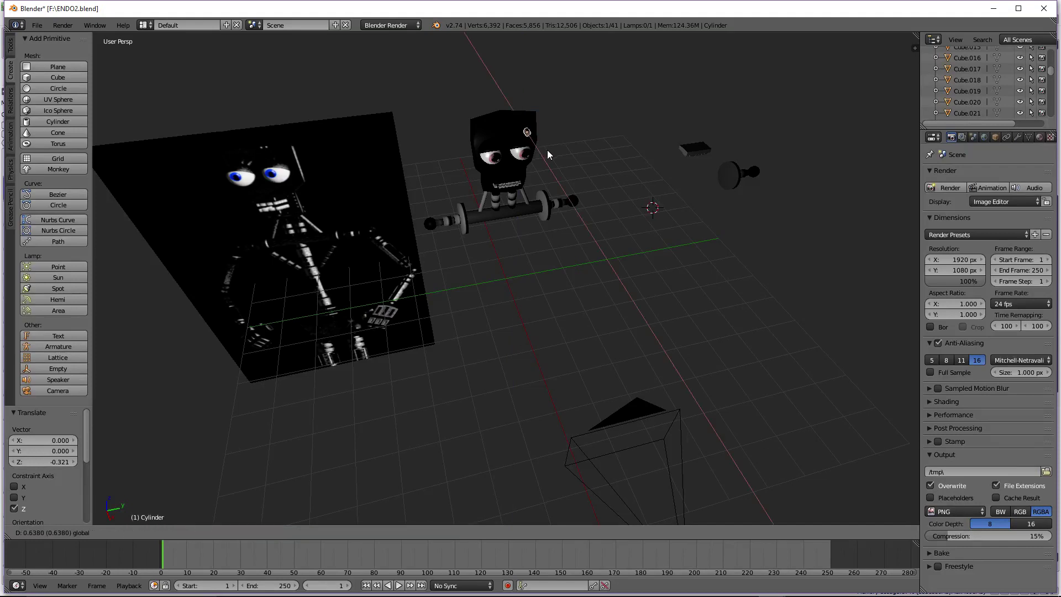
click(545, 147)
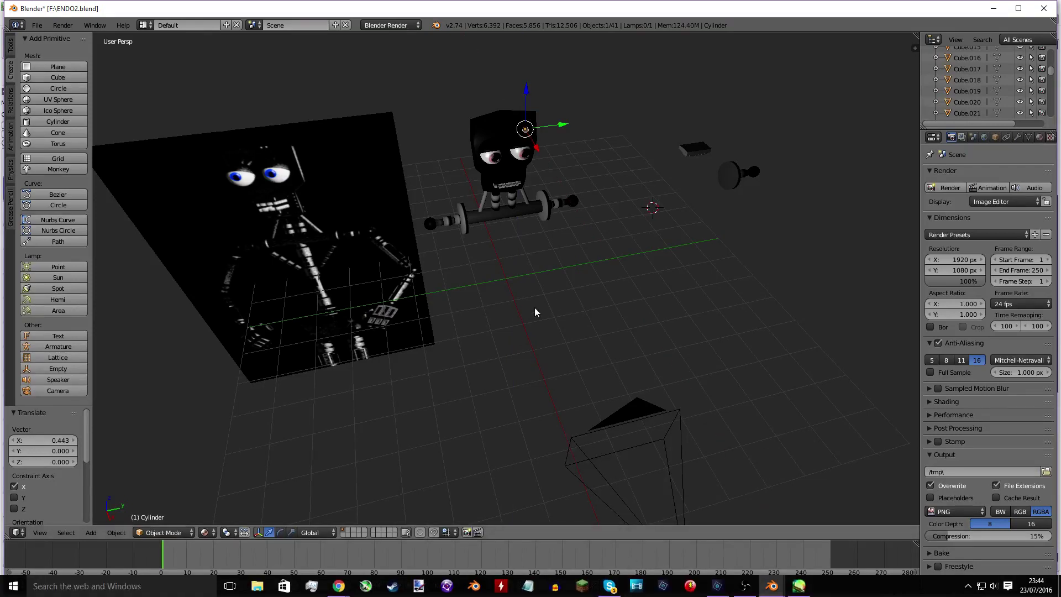
Raise the small cylinder slightly and move it -0.717 along the Y axis to the middle of the head
middle_drag(529, 241, 541, 180)
scroll(550, 148, up, 5)
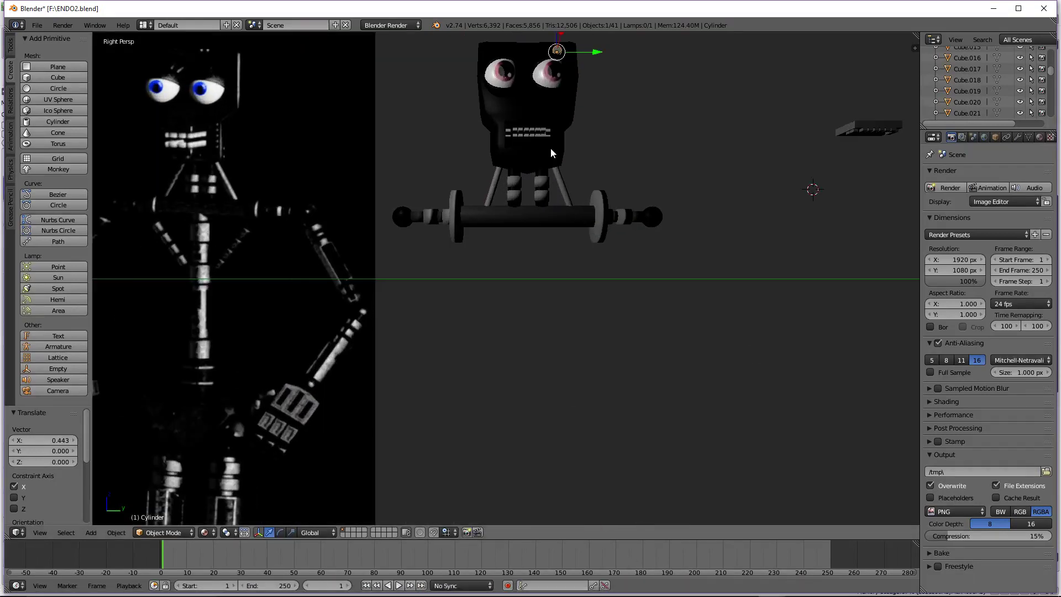
scroll(549, 148, down, 5)
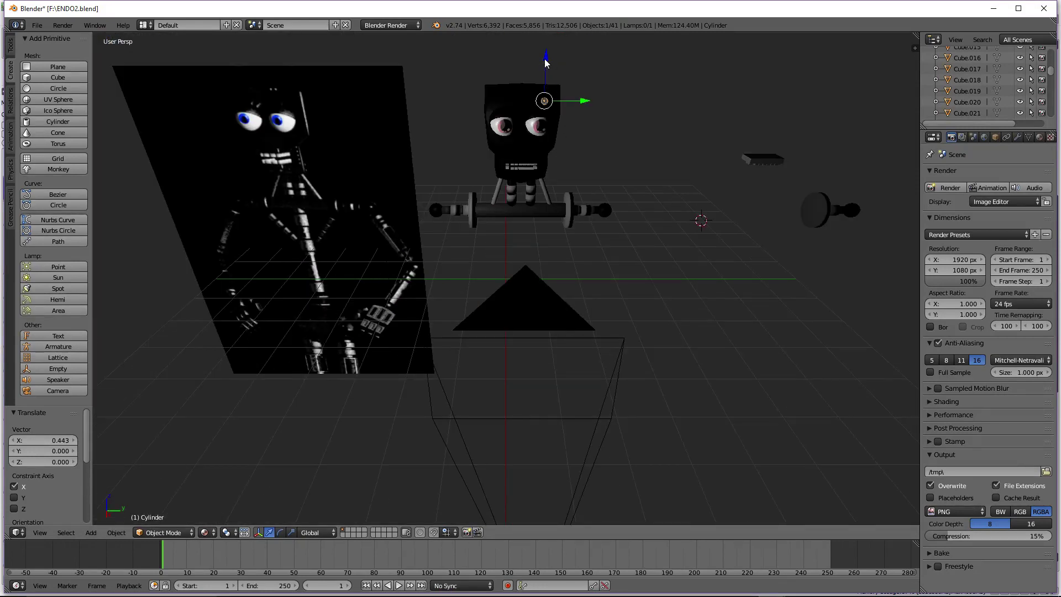
drag(545, 59, 548, 49)
drag(581, 94, 558, 93)
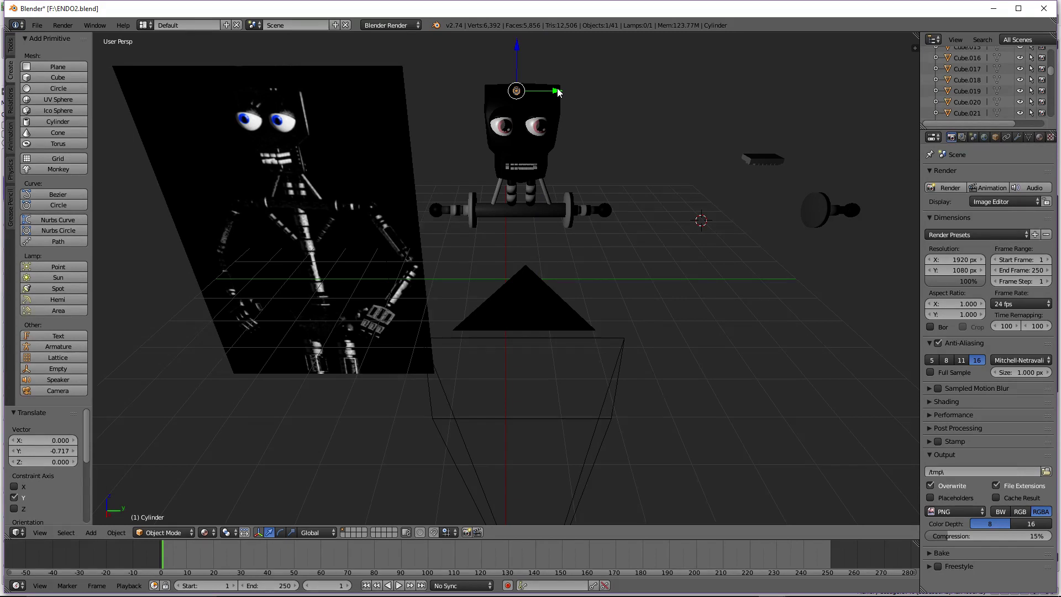
Rotate the small cylinder 90° about the Y axis and raise it 0.130 along the Z axis
text(ry)
text(90)
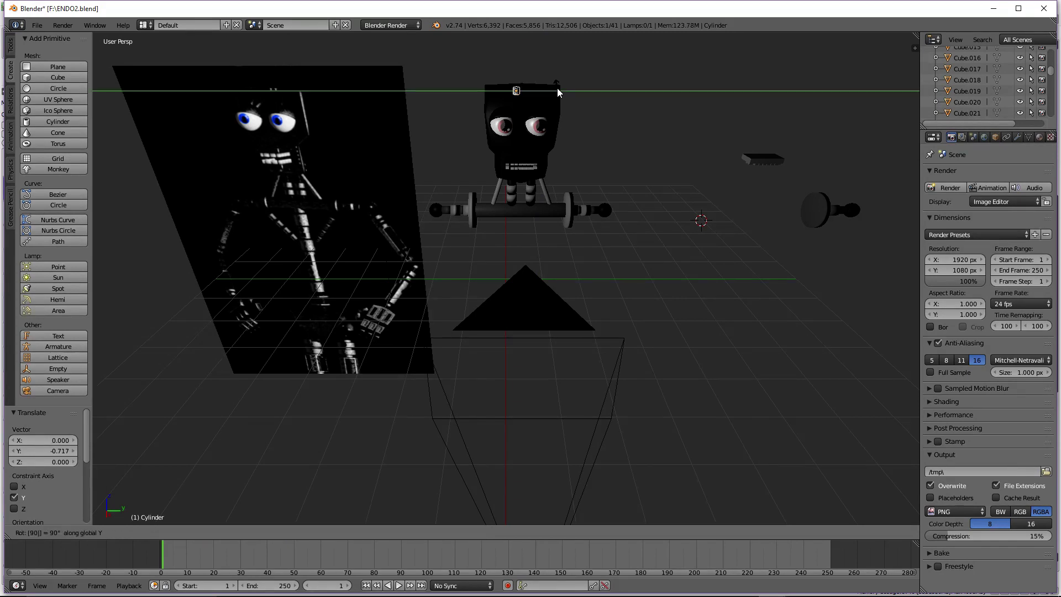
key(Return)
drag(520, 51, 520, 44)
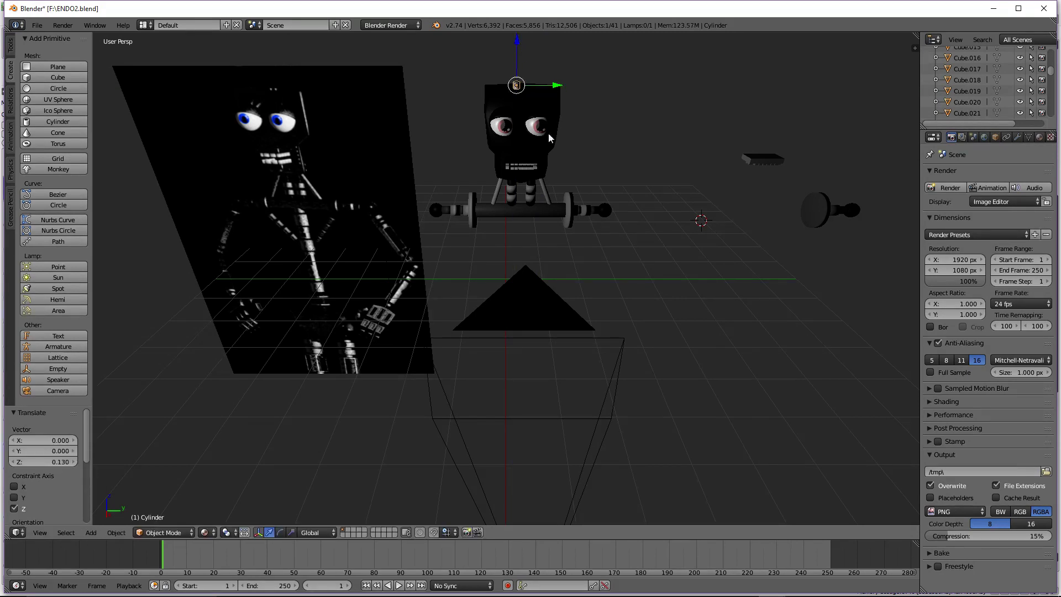
Move the small cylinder -0.512 along the X axis onto the top of the head and scale it down
middle_drag(552, 185, 478, 100)
drag(478, 101, 455, 101)
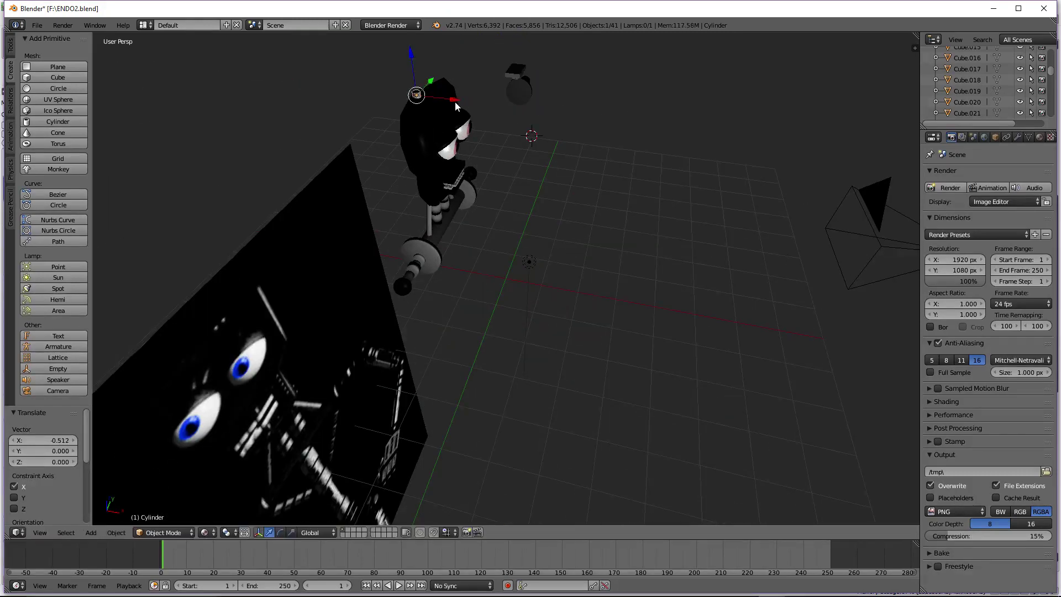
key(KP_3)
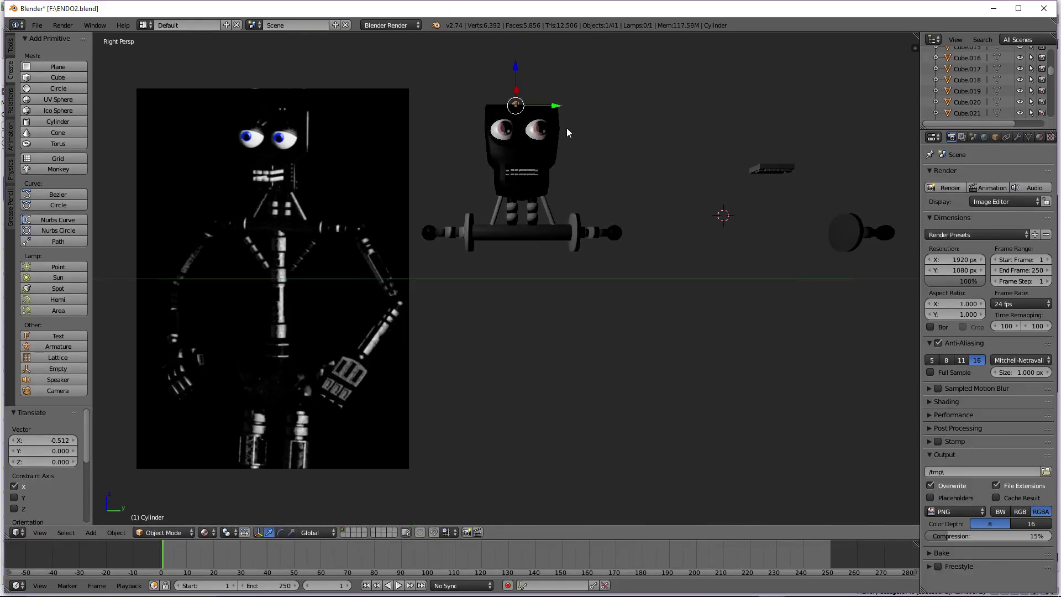
key(KP_8)
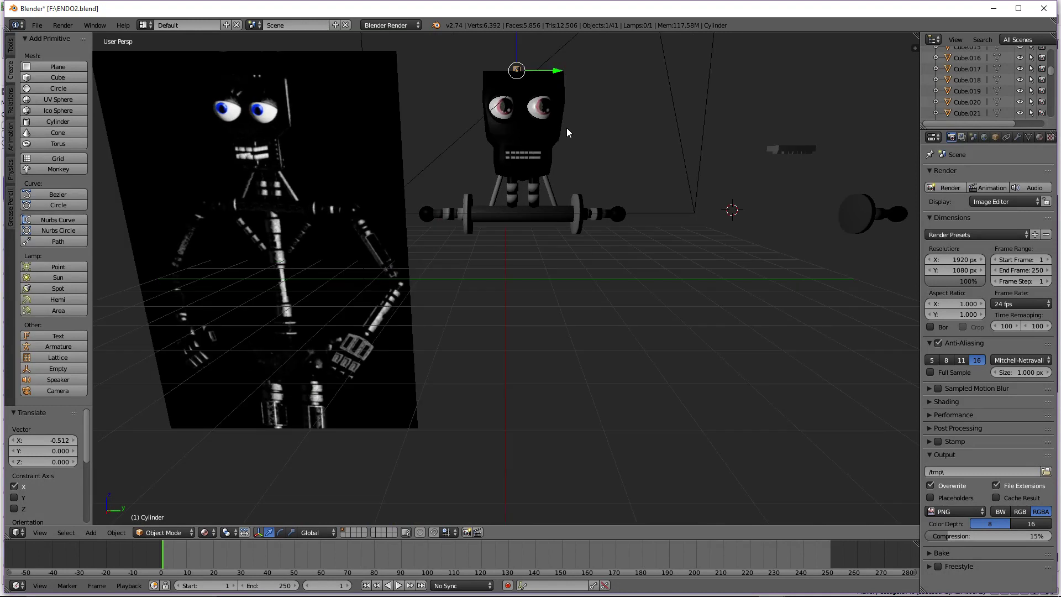
key(s)
click(552, 76)
Duplicate the small cylinder on top of the head and move the copy 0.260 along the Y axis
key(ctrl+c)
key(ctrl+v)
drag(554, 73, 567, 77)
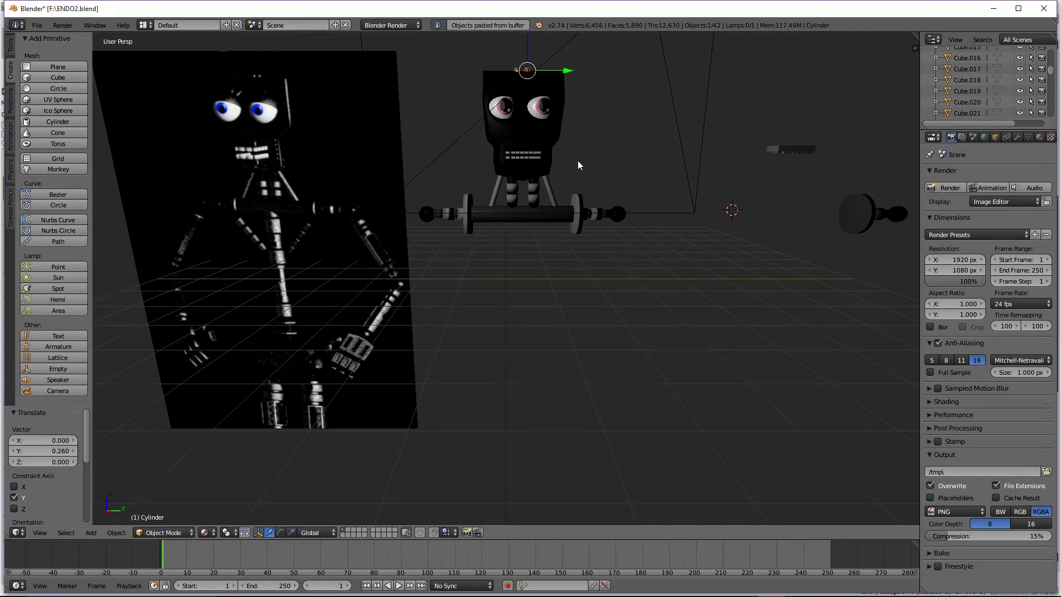
Select one of the neck cylinders below the jaw and show its material settings
key(a)
right_click(534, 203)
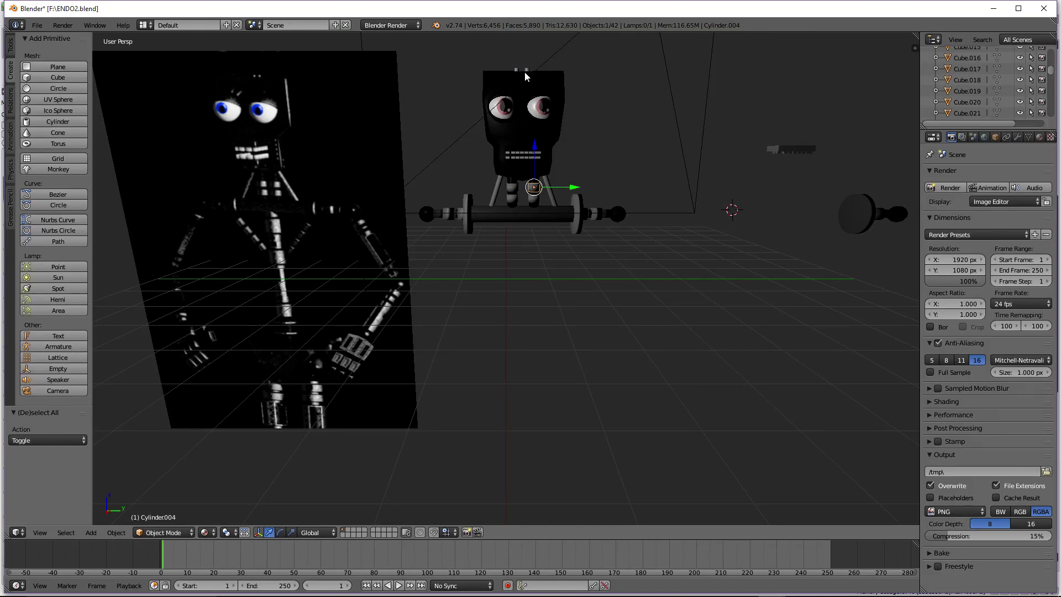
click(1039, 137)
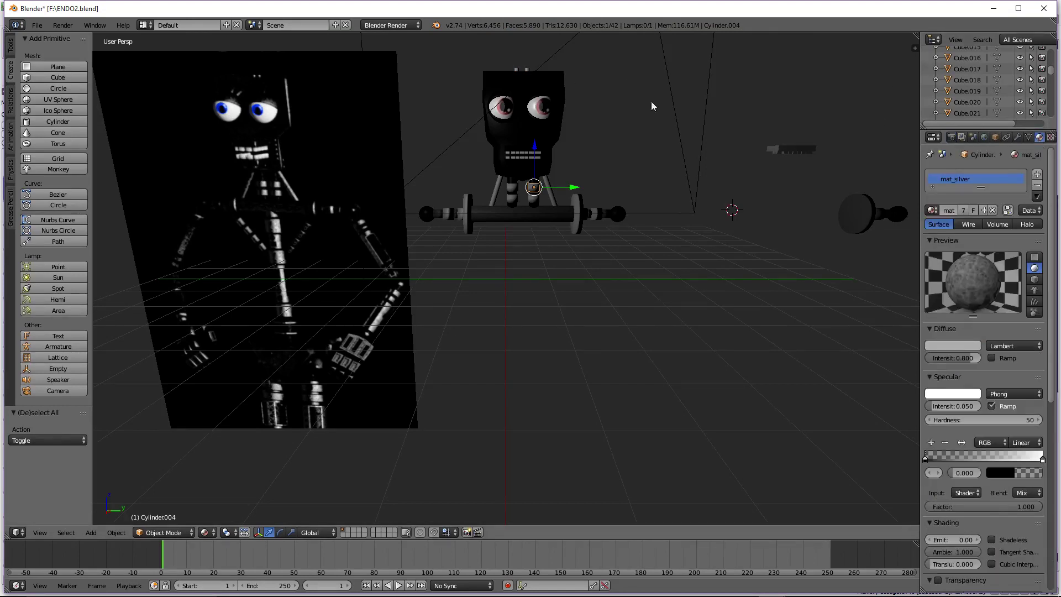
Smooth the edges and vertices of the right small cylinder on top of the head and give it the mat_silver material
right_click(524, 74)
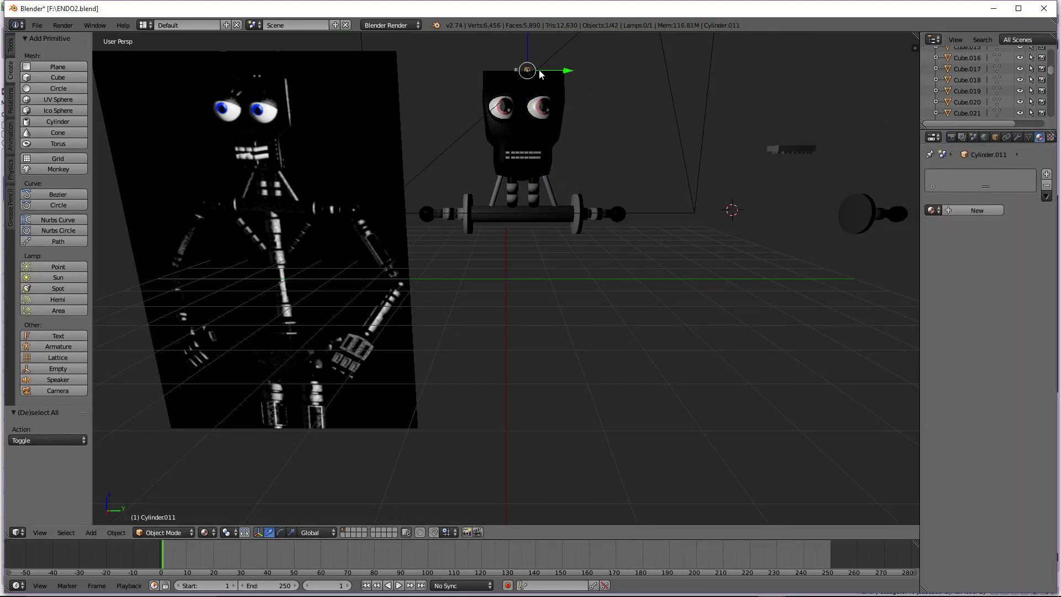
key(Tab)
click(34, 89)
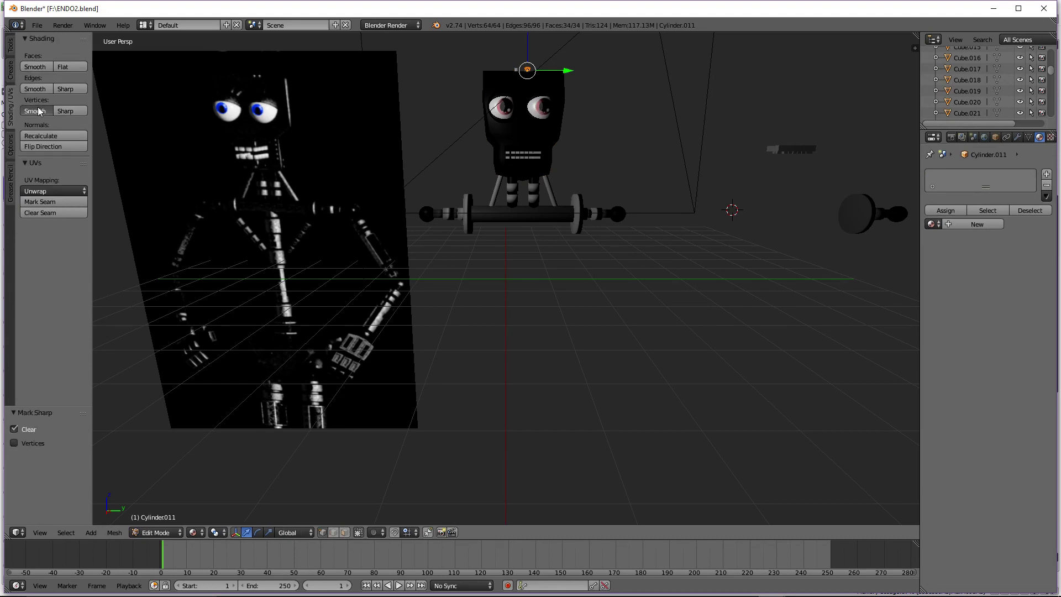
click(35, 111)
click(931, 224)
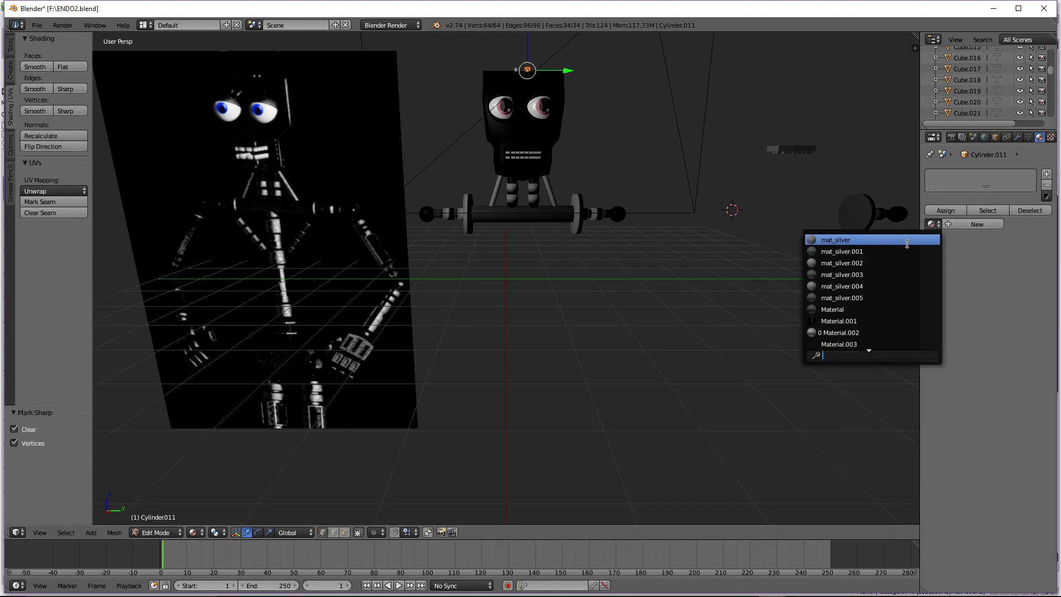
click(878, 238)
key(Tab)
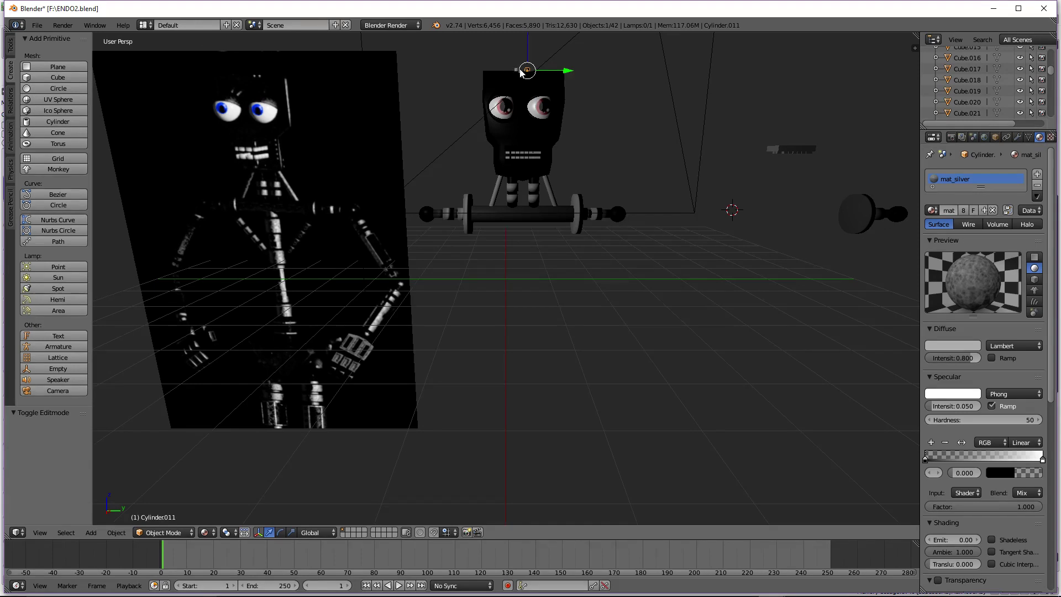
Assign mat_silver to the left small cylinder on top of the head and smooth its faces, edges and vertices
right_click(521, 73)
click(930, 210)
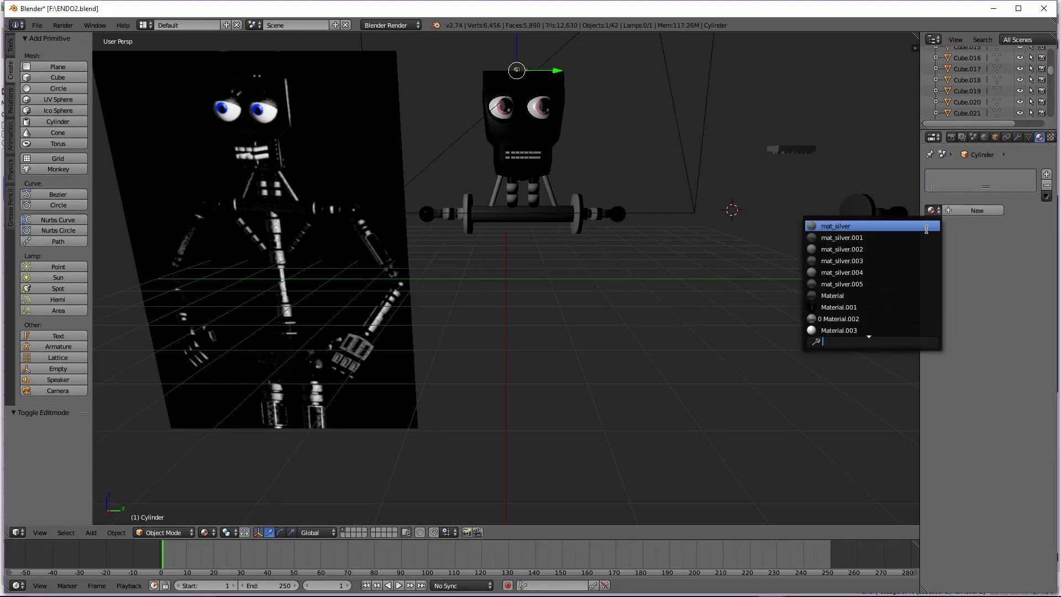
click(927, 227)
key(Tab)
click(10, 108)
click(34, 66)
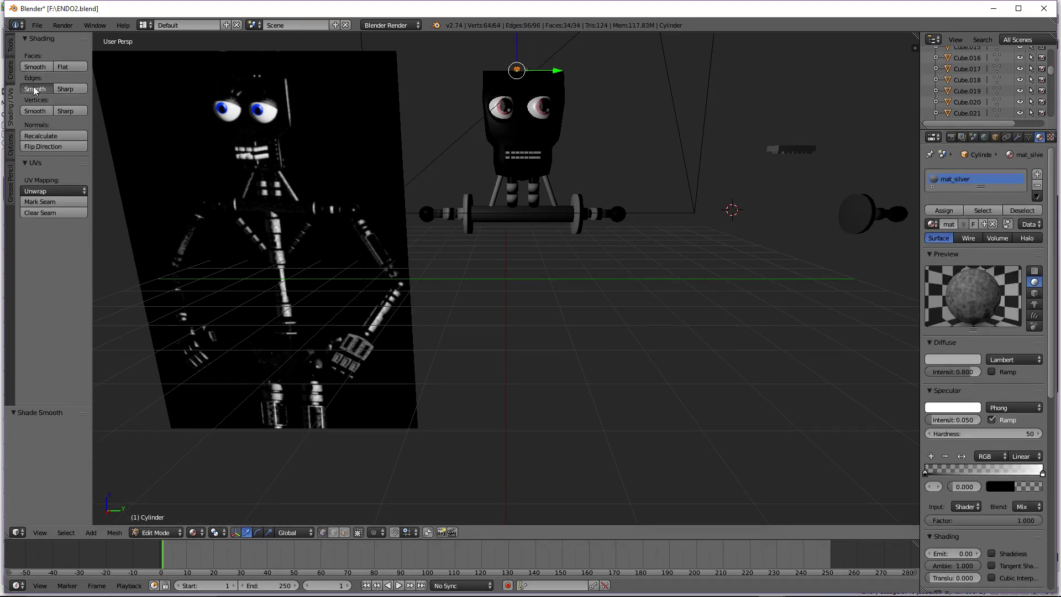
click(34, 111)
key(Tab)
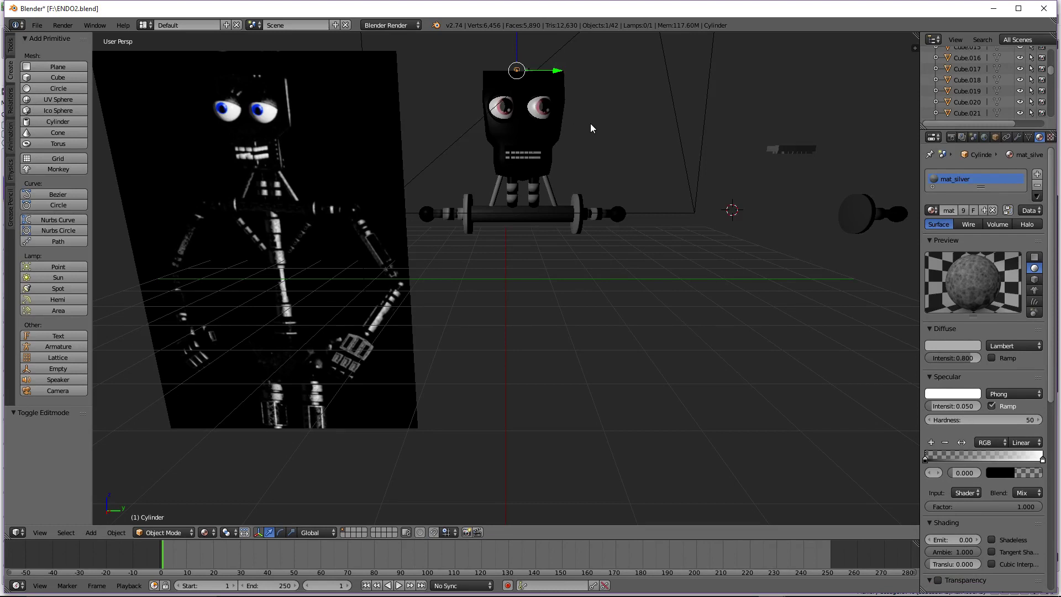
Duplicate the left head-top cylinder by copy and paste, and rotate the copy 90° about the Y axis
key(ctrl+c)
key(ctrl+v)
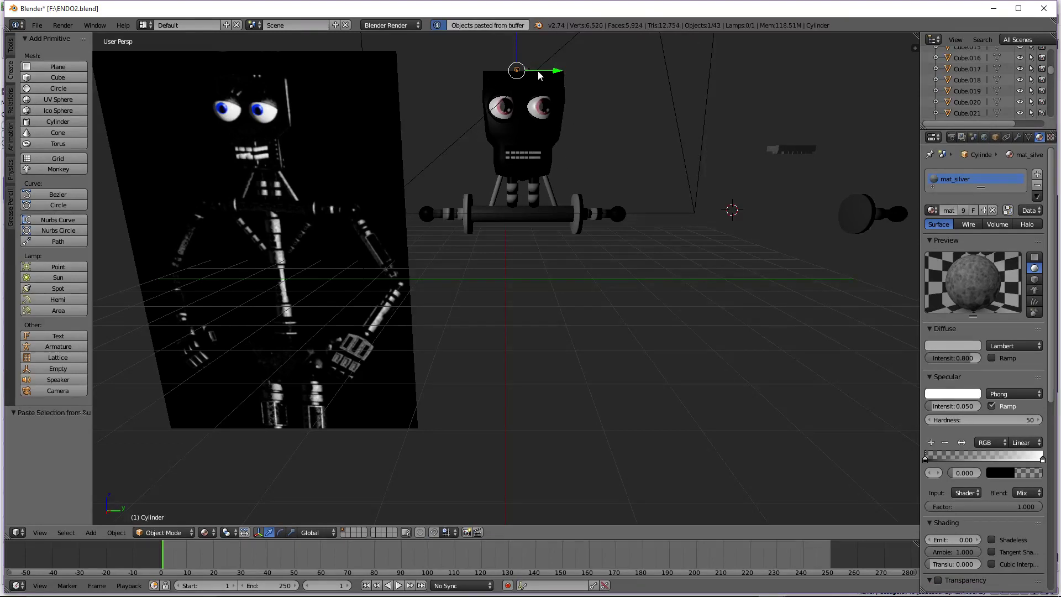
text(ry90)
key(Return)
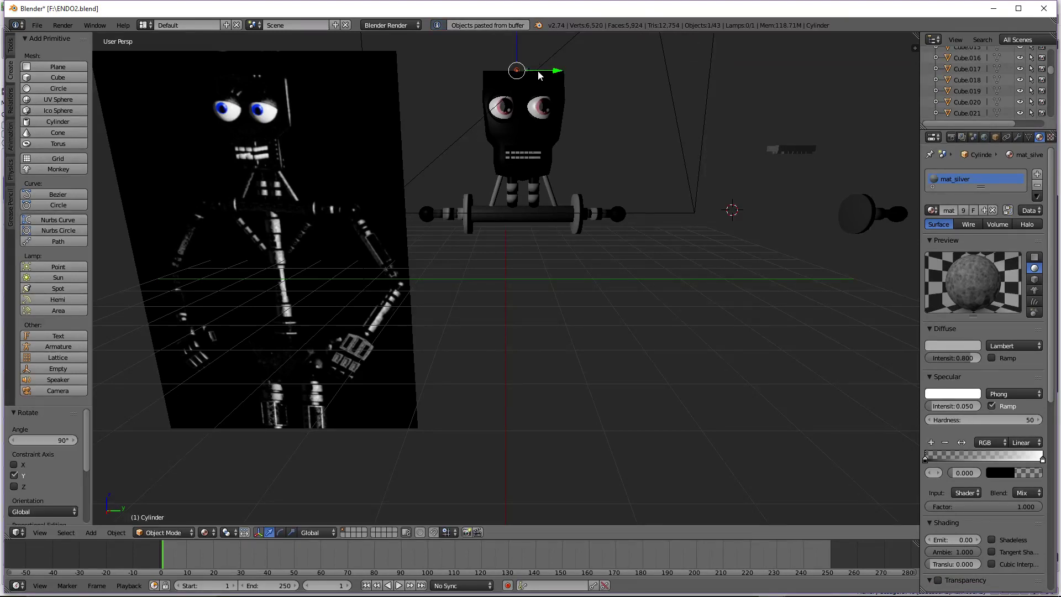
Lower the rotated cylinder to mouth height and shift it about -0.322 along Y to the left side of the mouth
mouse_move(541, 83)
middle_down()
mouse_move(548, 108)
mouse_move(528, 95)
middle_up()
drag(477, 36, 479, 99)
mouse_move(499, 157)
mouse_down()
mouse_move(515, 163)
mouse_move(506, 150)
mouse_up()
key(KP_3)
key(KP_8)
key(KP_8)
key(KP_8)
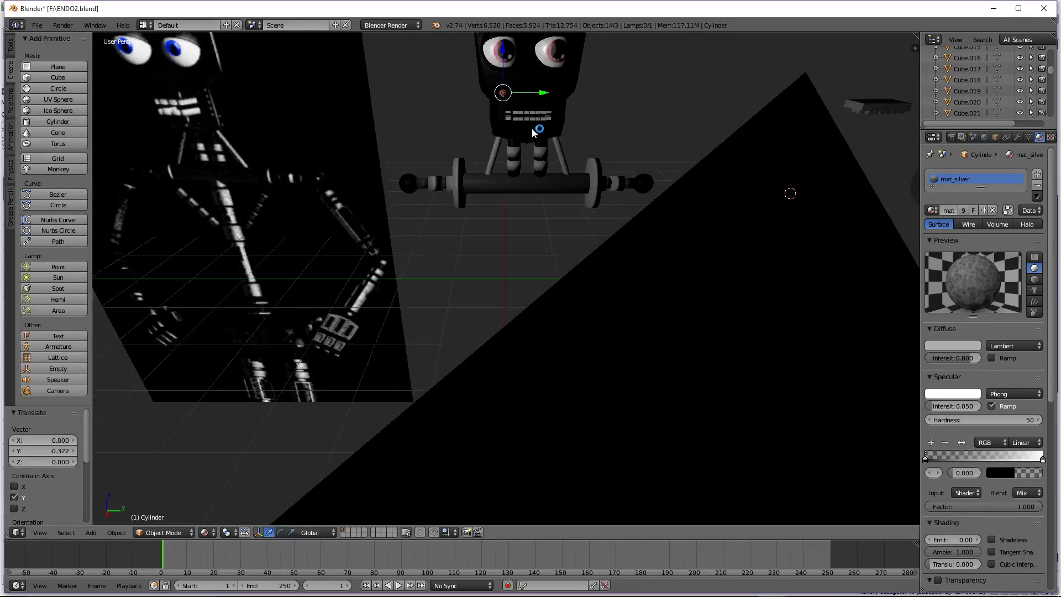
Move the cylinder about 0.026 along X, scale it to about 0.757, and nudge it another 0.002 along X against the jaw
middle_drag(531, 128, 453, 112)
mouse_move(446, 123)
mouse_down()
mouse_move(411, 101)
mouse_move(439, 126)
mouse_up()
key(s)
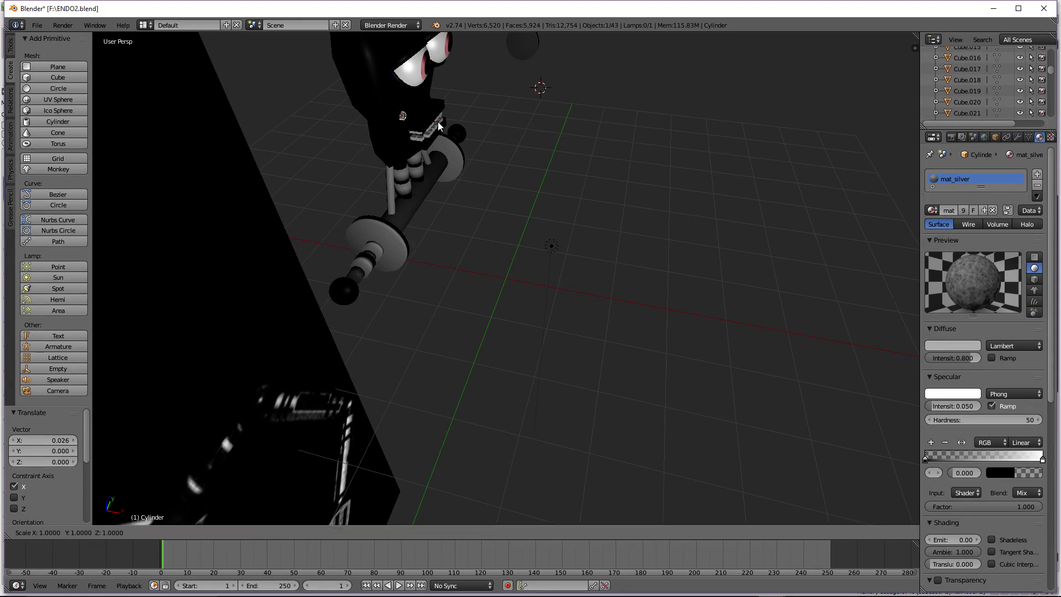
click(431, 122)
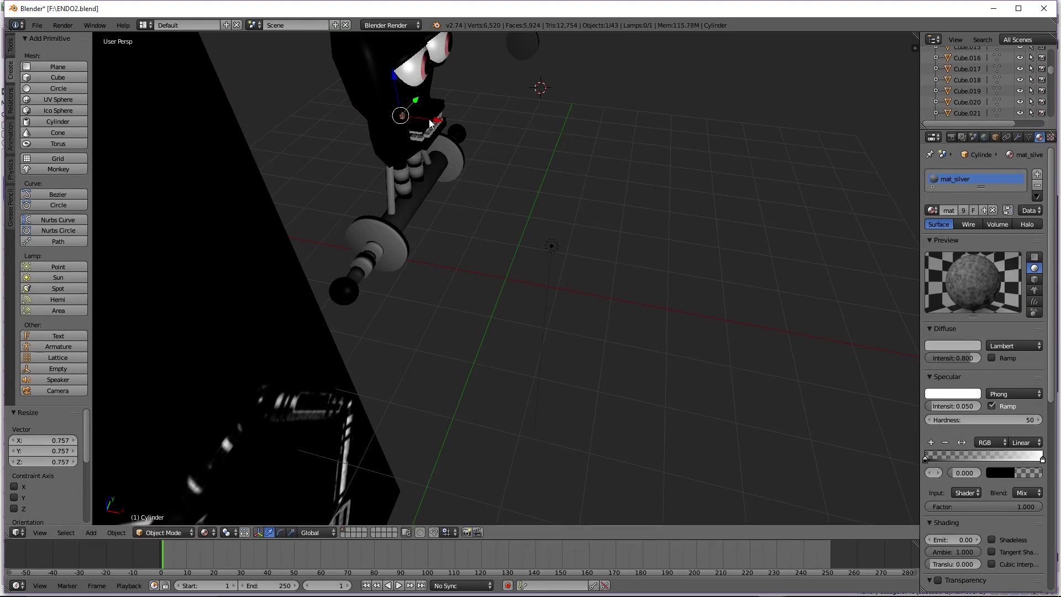
mouse_move(430, 123)
mouse_down()
mouse_move(440, 127)
mouse_move(430, 126)
mouse_up()
key(KP_3)
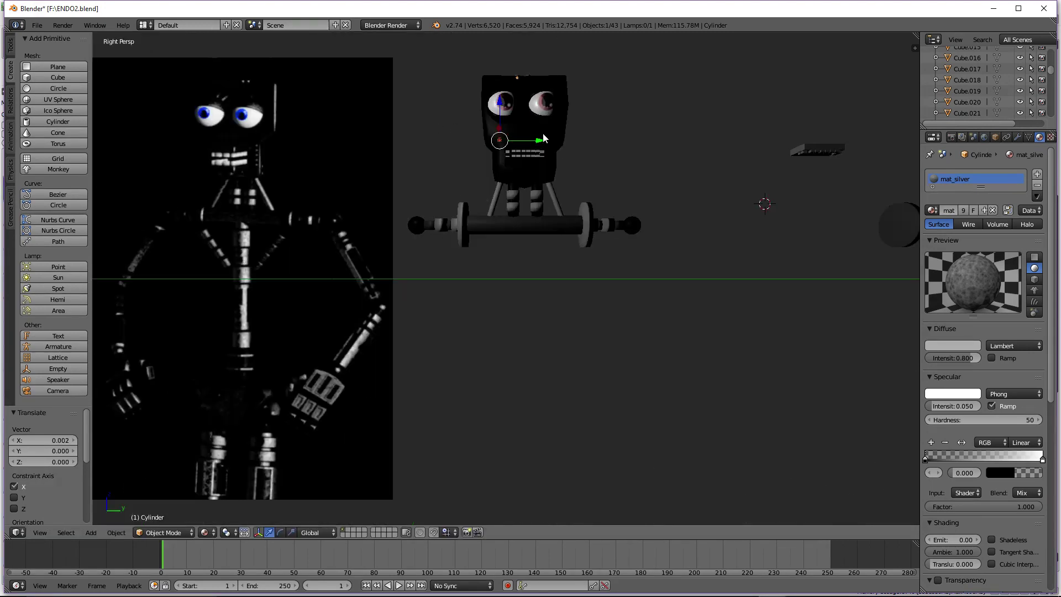
Fine-tune the cylinder's place beside the mouth and stack four pasted copies with it in a vertical column of five
drag(539, 142, 538, 139)
drag(498, 98, 499, 128)
key(ctrl+v)
key(ctrl+c)
key(ctrl+v)
key(ctrl+v)
key(ctrl+v)
click(499, 144)
scroll(503, 150, up, 2)
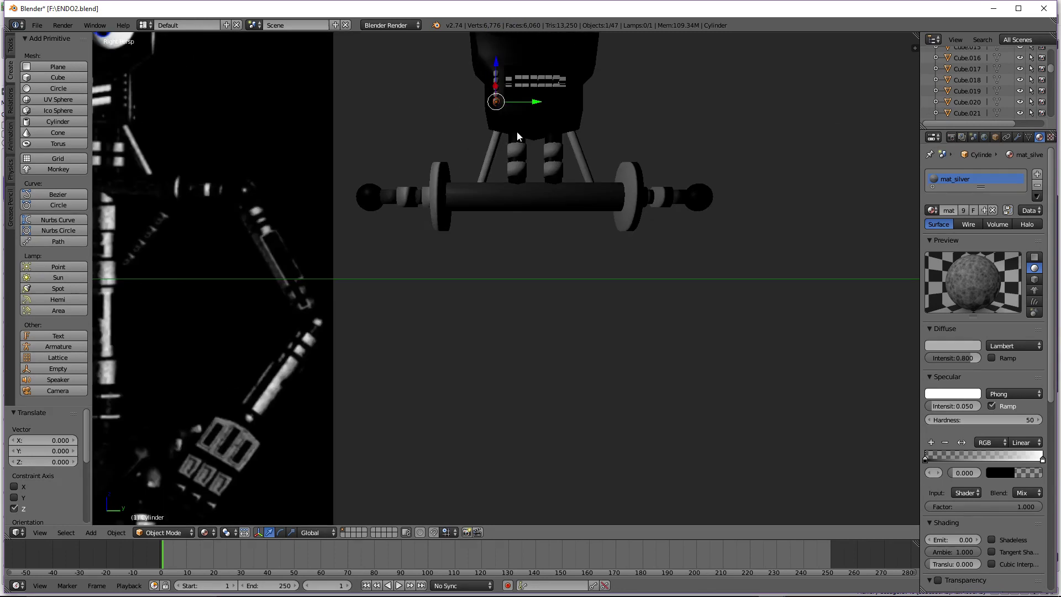
Select all five stacked cylinders left of the mouth and join them into one object
right_click(497, 101)
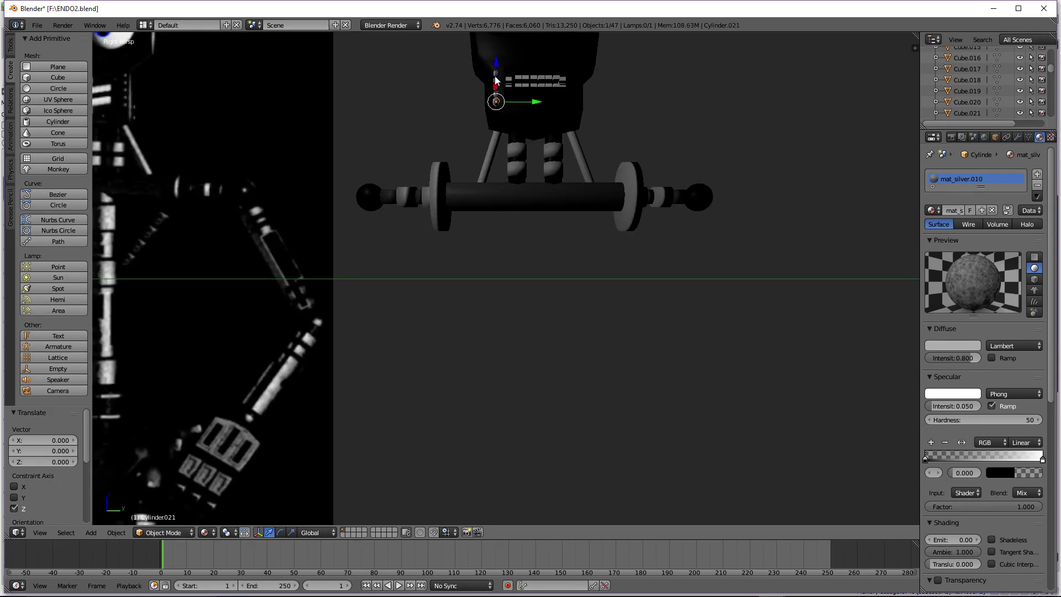
right_click(496, 75)
shift+right_click(496, 84)
shift+right_click(496, 89)
shift+right_click(497, 95)
shift+right_click(498, 102)
click(117, 532)
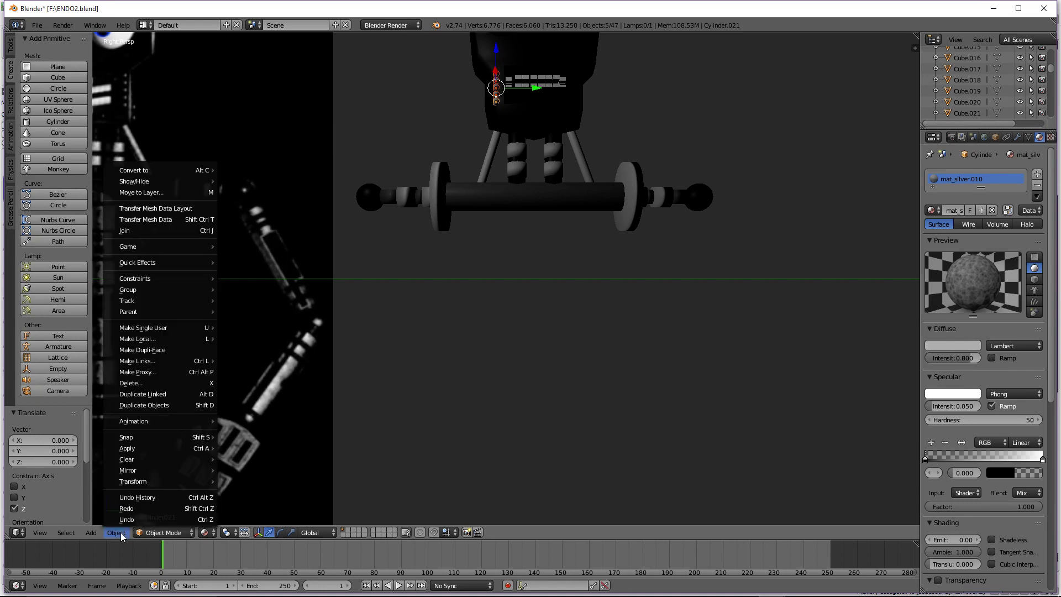
click(148, 227)
middle_drag(552, 132, 558, 136)
scroll(559, 136, down, 3)
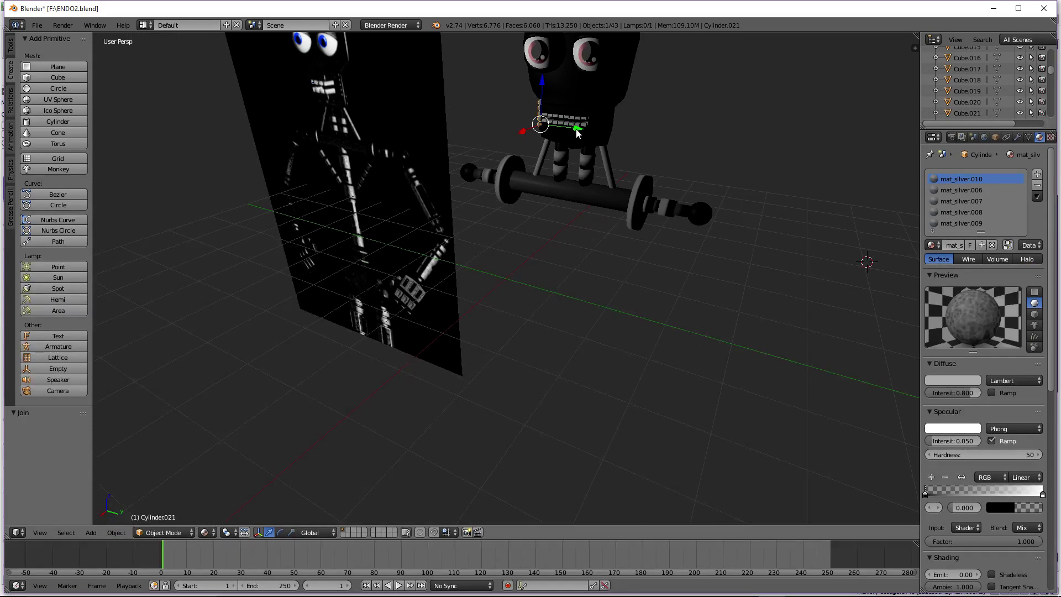
Duplicate the joined cylinder column and move the copy about 1.071 along Y to the other side of the mouth
key(ctrl+c)
key(ctrl+v)
key(alt+z)
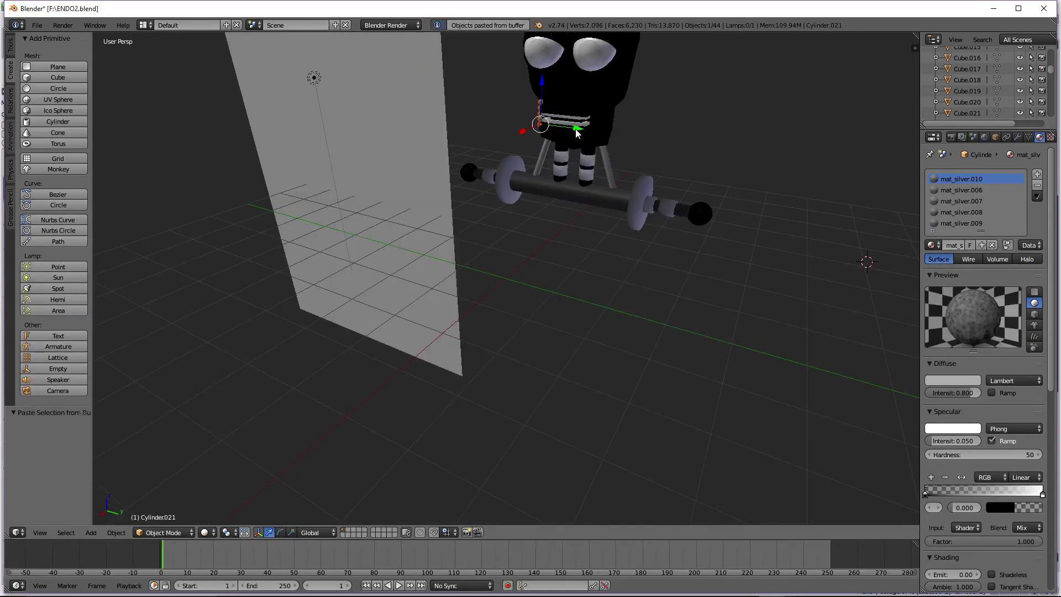
key(g)
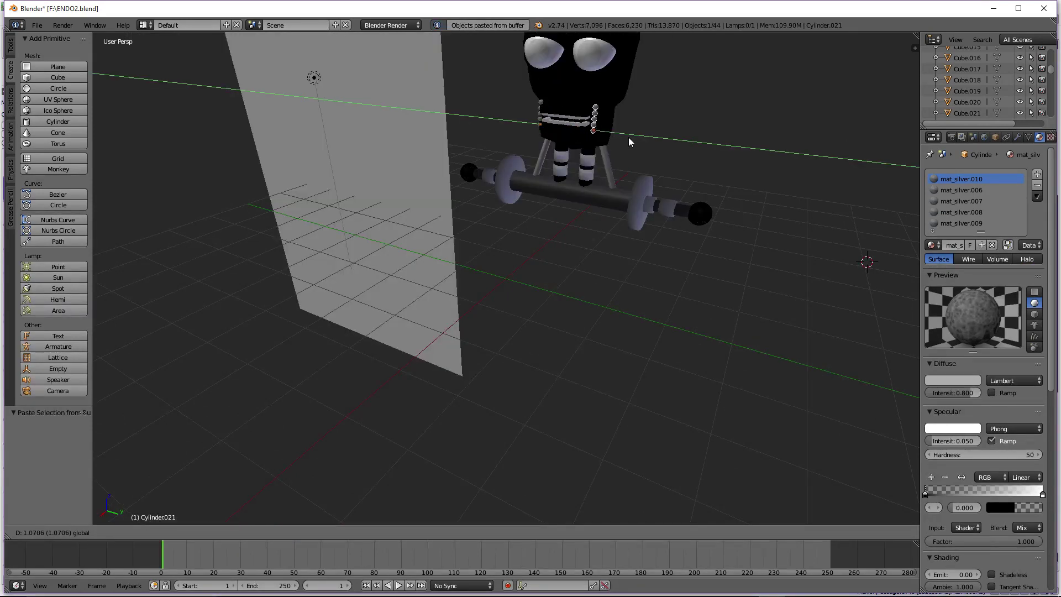
click(628, 137)
key(KP_3)
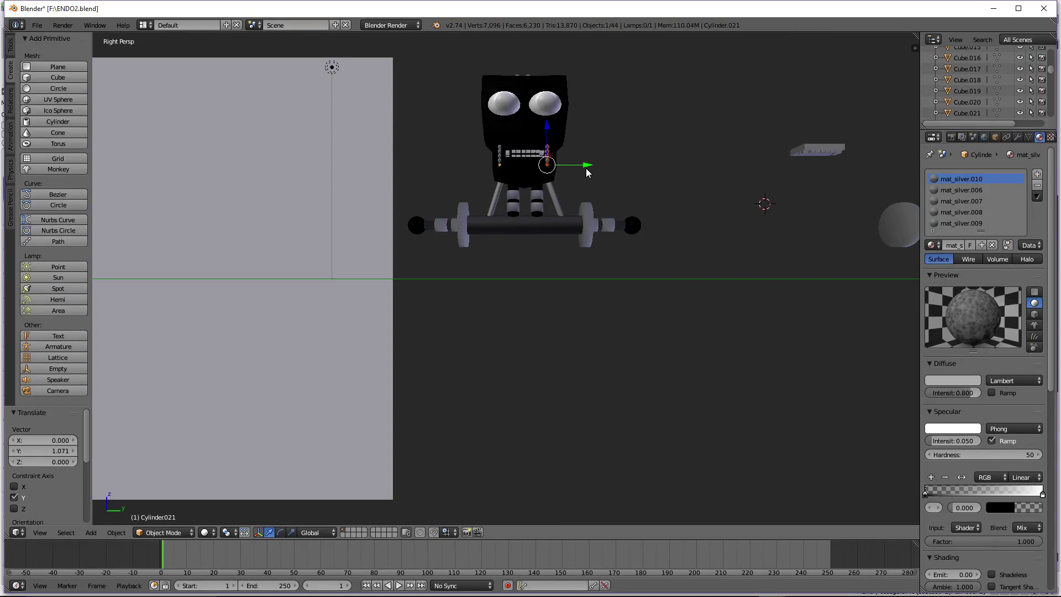
key(KP_8)
scroll(143, 515, down, 1)
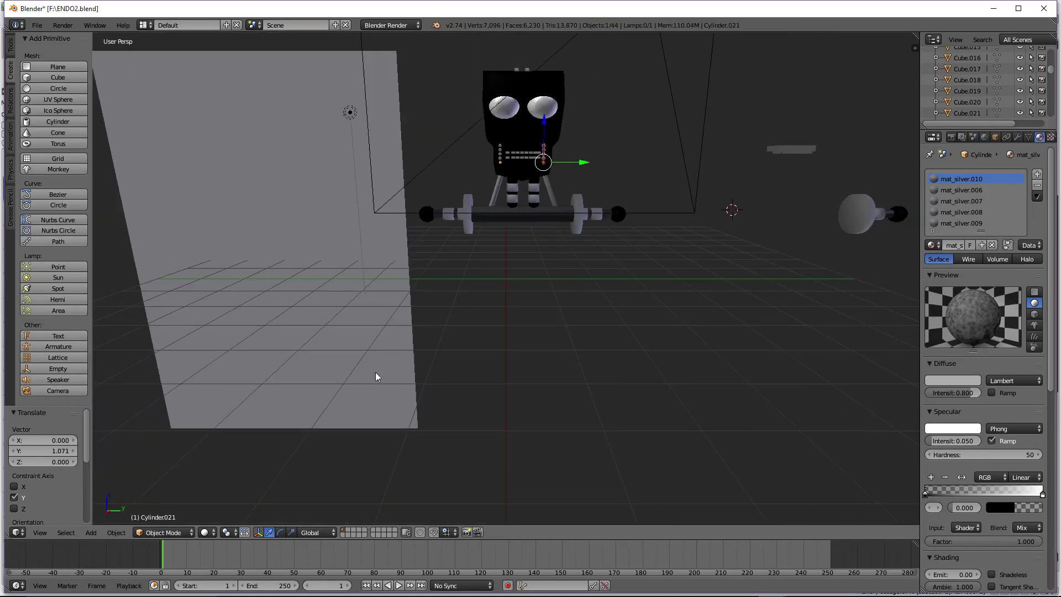
Preview the model in rendered viewport shading, and return to material shading
click(207, 531)
click(232, 459)
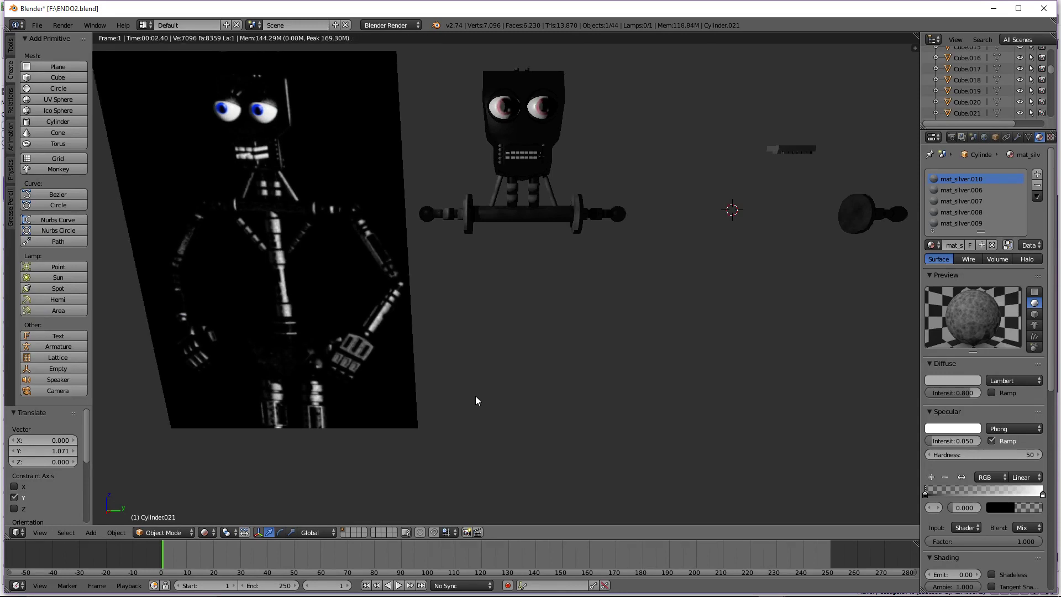
click(207, 532)
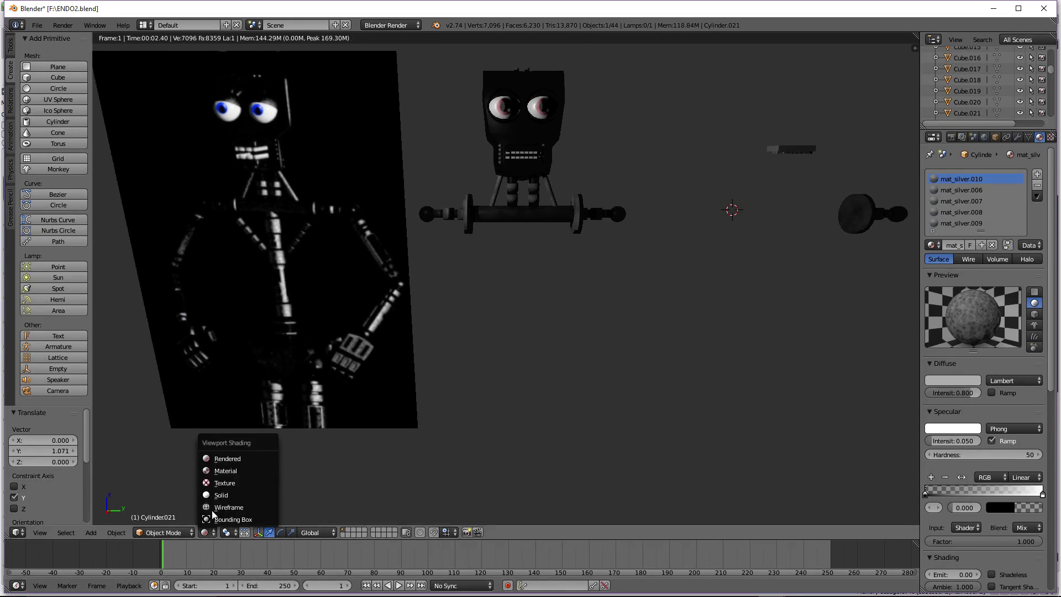
click(232, 470)
Try to shift the copied cylinder column slightly along the X axis
middle_drag(540, 250, 605, 214)
drag(559, 214, 555, 217)
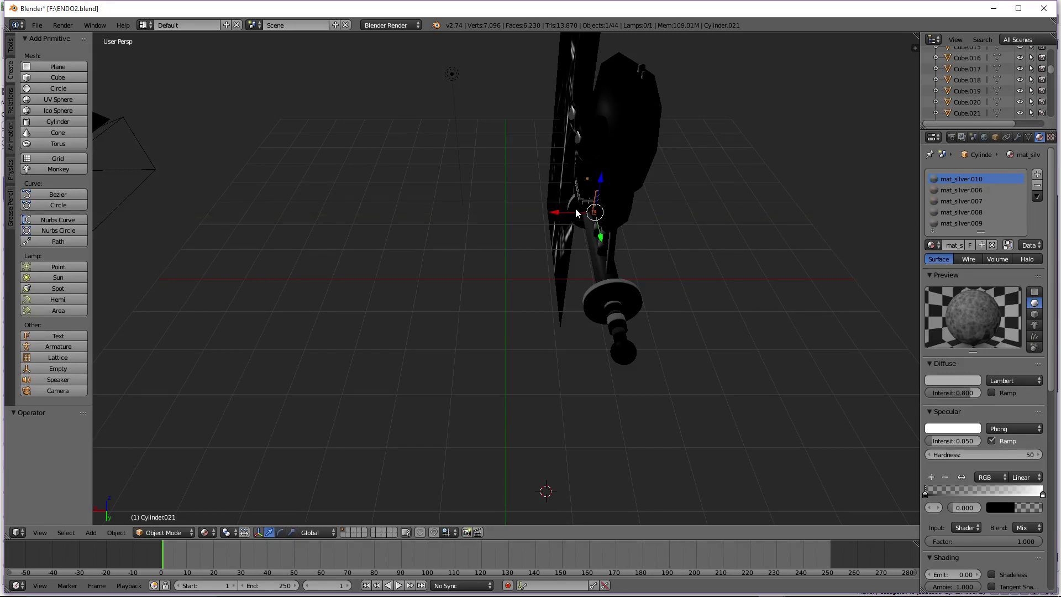
middle_drag(575, 208, 489, 184)
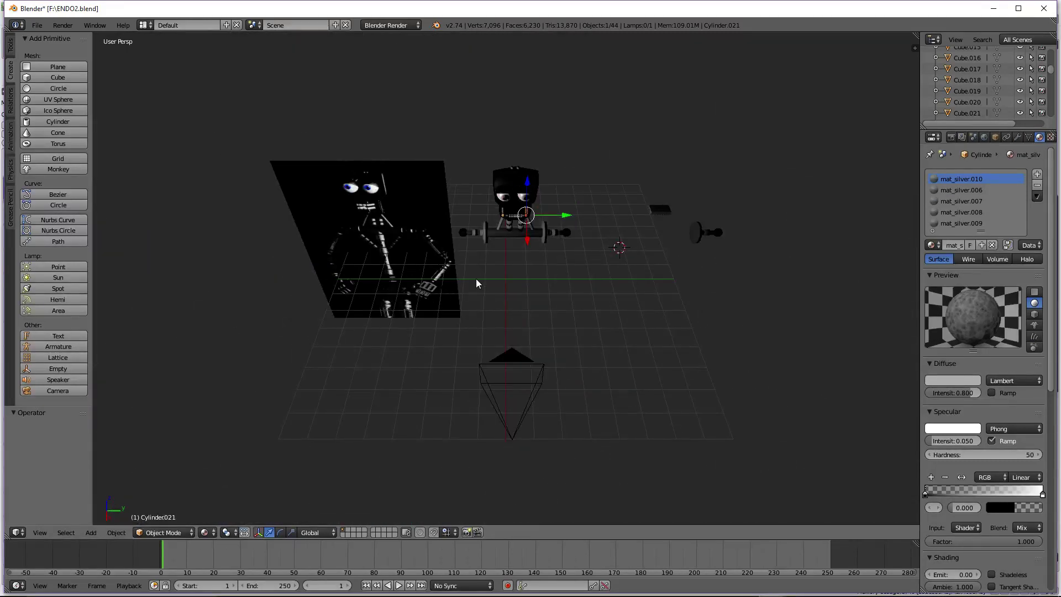
Try to move the lamp about 3.187 along Y in front of the model, and undo the move
scroll(476, 279, down, 3)
key(alt+z)
key(alt+z)
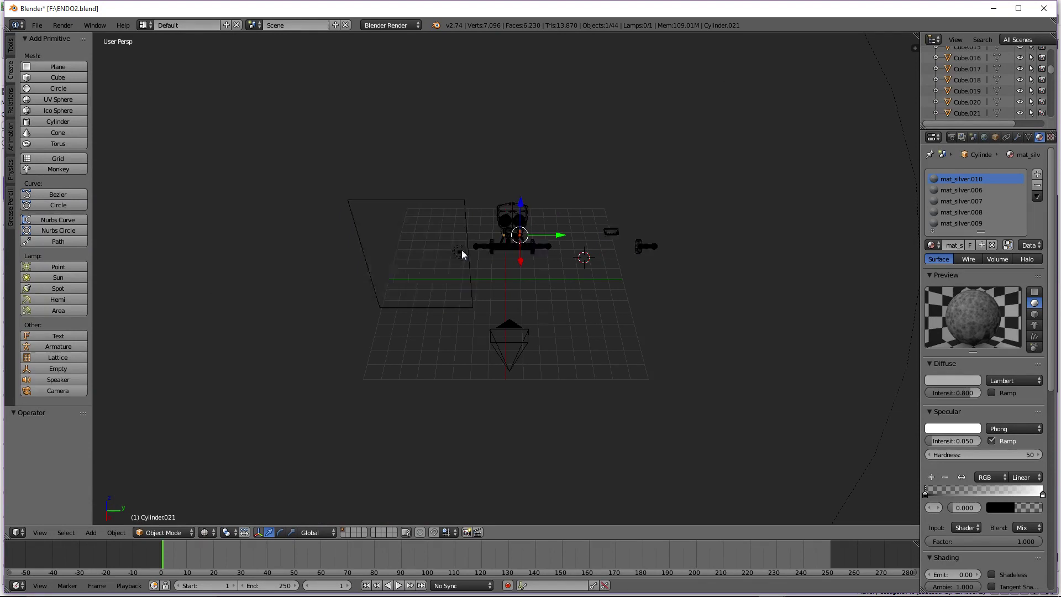
key(alt+z)
right_click(459, 252)
drag(501, 256, 552, 268)
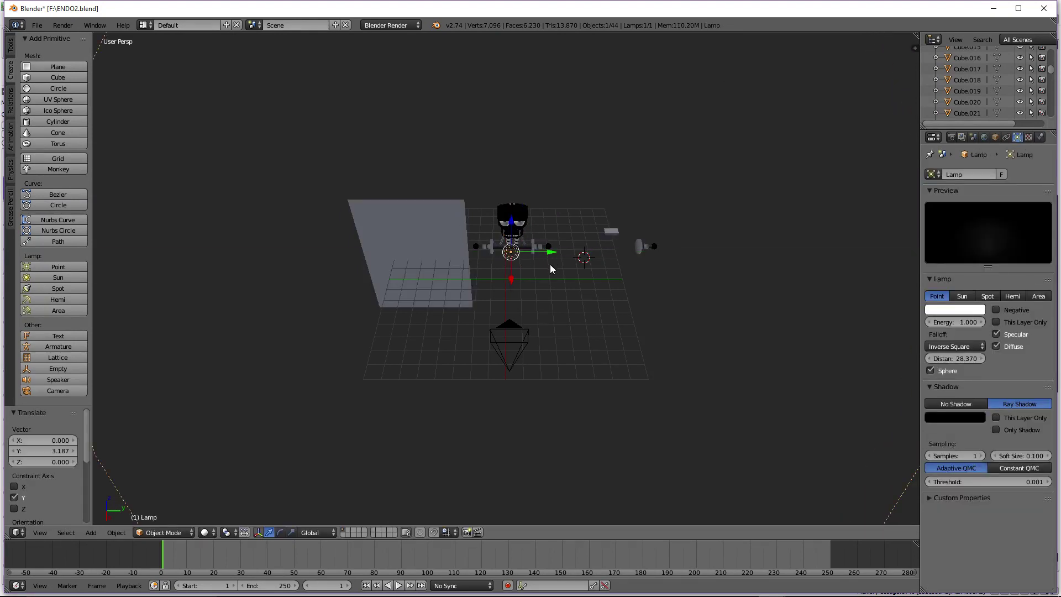
key(ctrl+z)
Enable ambient occlusion in the world settings and show the camera view in rendered shading
click(984, 137)
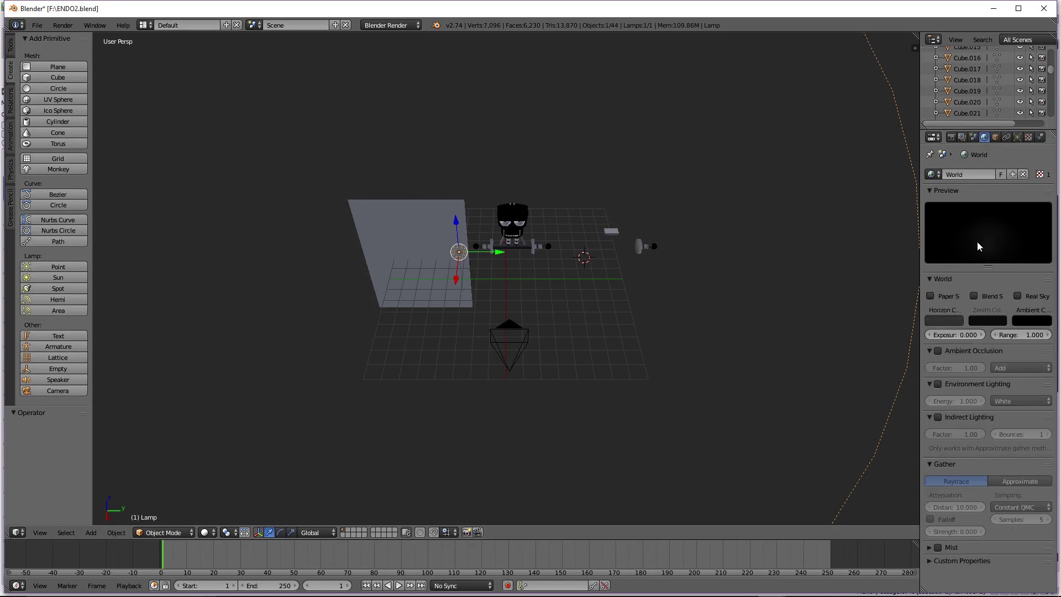
click(938, 351)
key(KP_0)
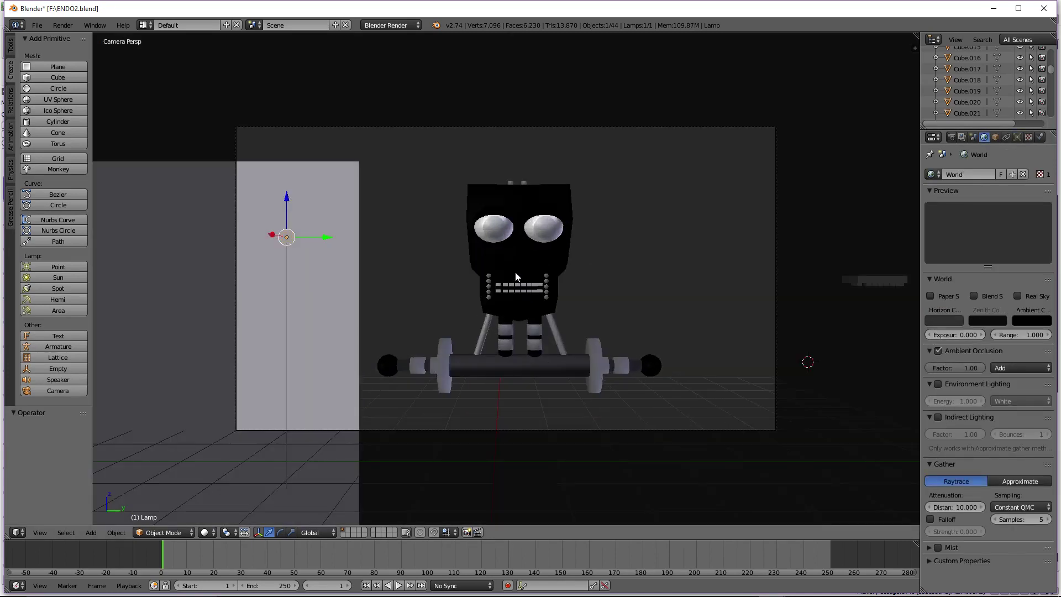
click(209, 532)
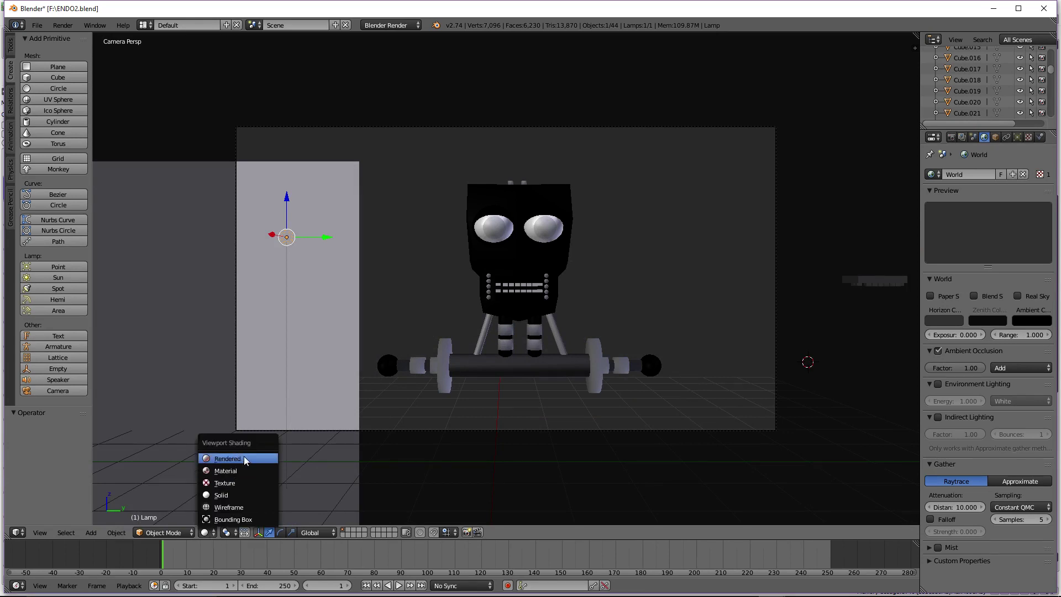
click(243, 456)
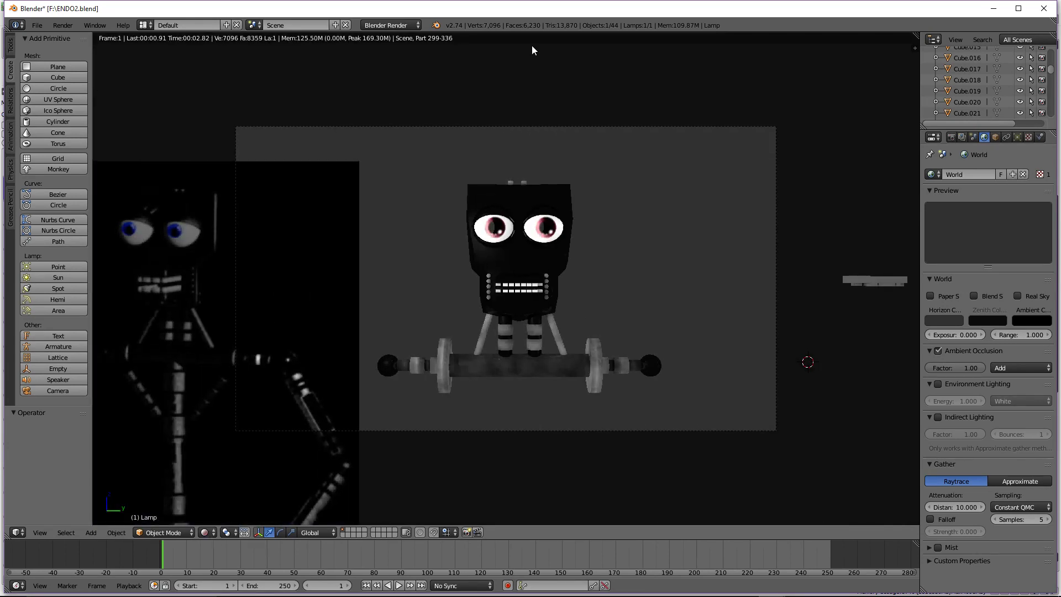
Examine the mouth and the cylinder columns beside it up close in the render, and return to material shading
scroll(572, 212, up, 4)
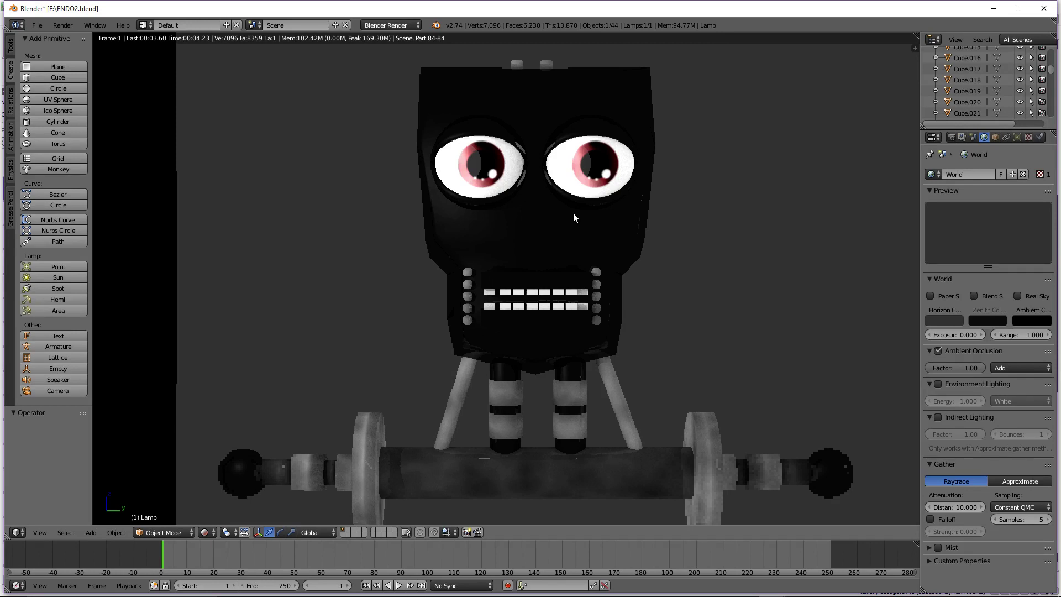
scroll(572, 213, up, 3)
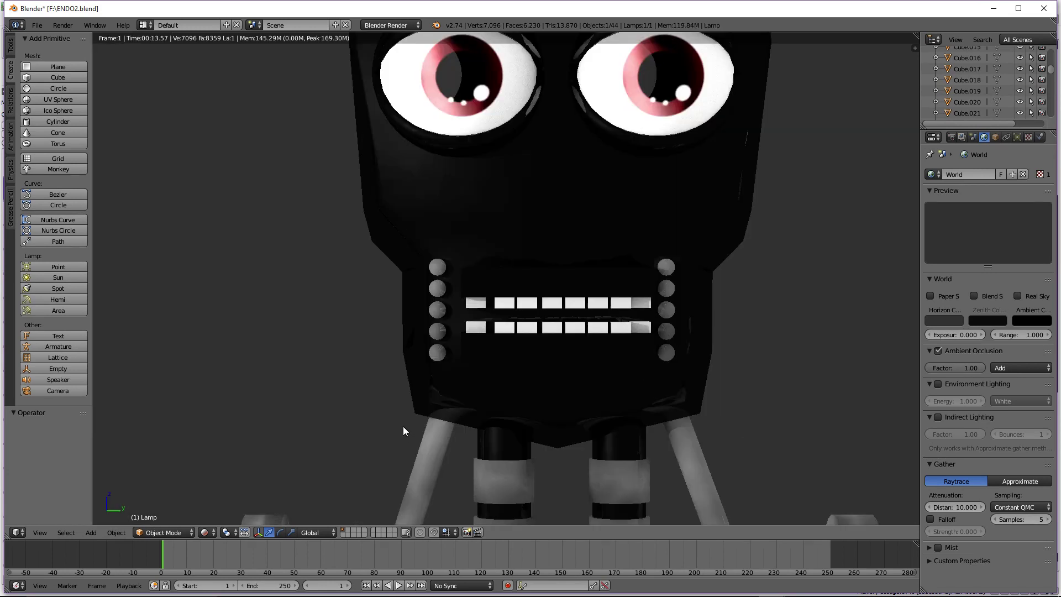
scroll(679, 290, up, 3)
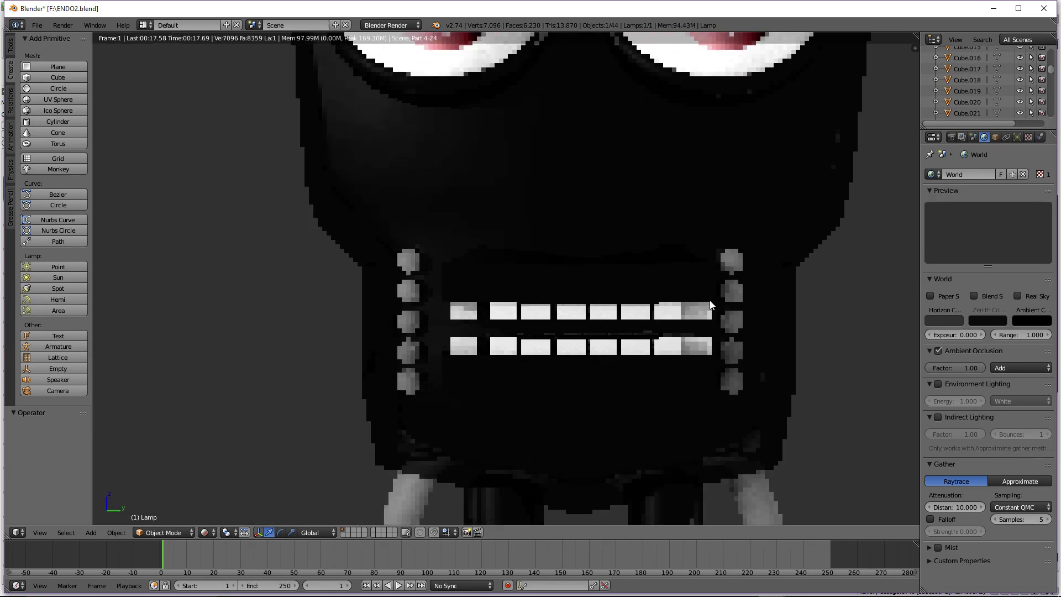
click(204, 532)
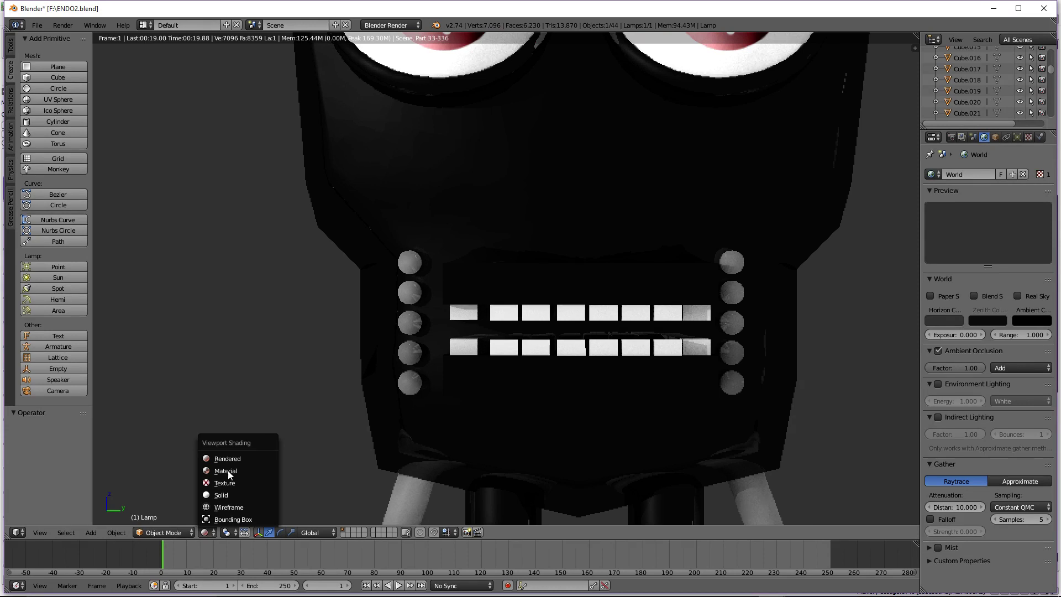
click(225, 470)
Move the cylinder column beside the mouth's right end along Y onto the left column, fine-tuning it by -0.00015 along Z
scroll(782, 261, up, 1)
right_click(764, 265)
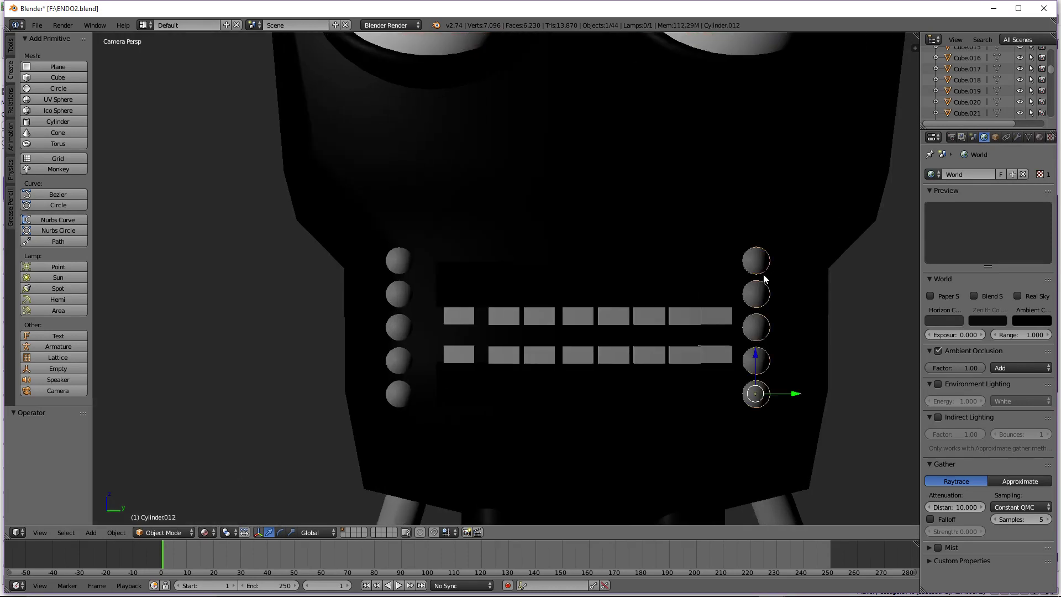
mouse_move(796, 394)
mouse_down()
mouse_move(808, 394)
mouse_move(544, 388)
mouse_move(438, 400)
mouse_move(435, 390)
mouse_move(490, 384)
mouse_up()
key(z)
key(z)
key(z)
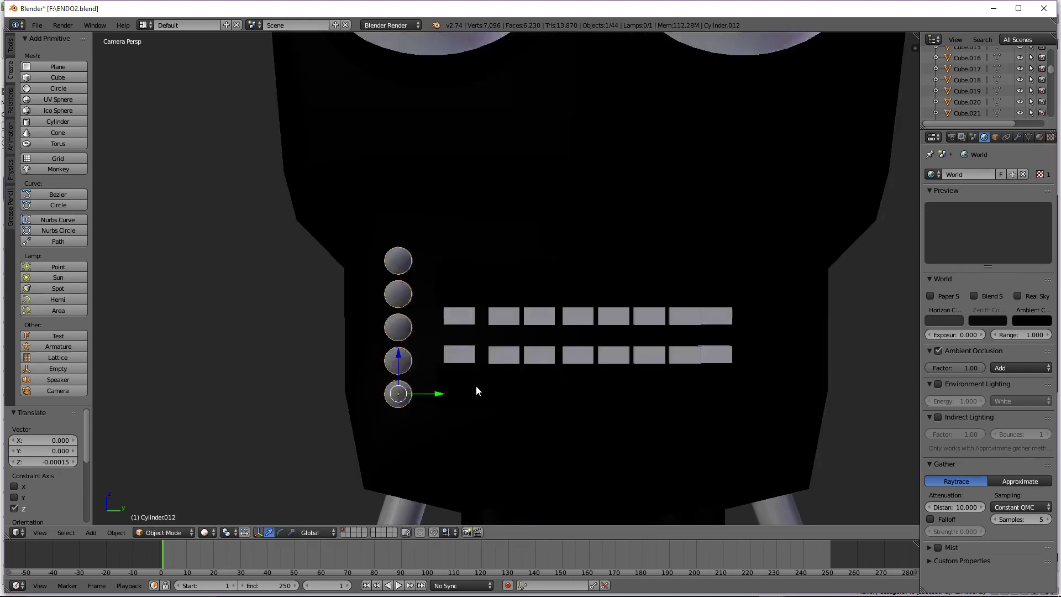
Move the selected cylinder column 1.134 along the Y axis to the opposite side of the mouth
key(shift+d)
key(y)
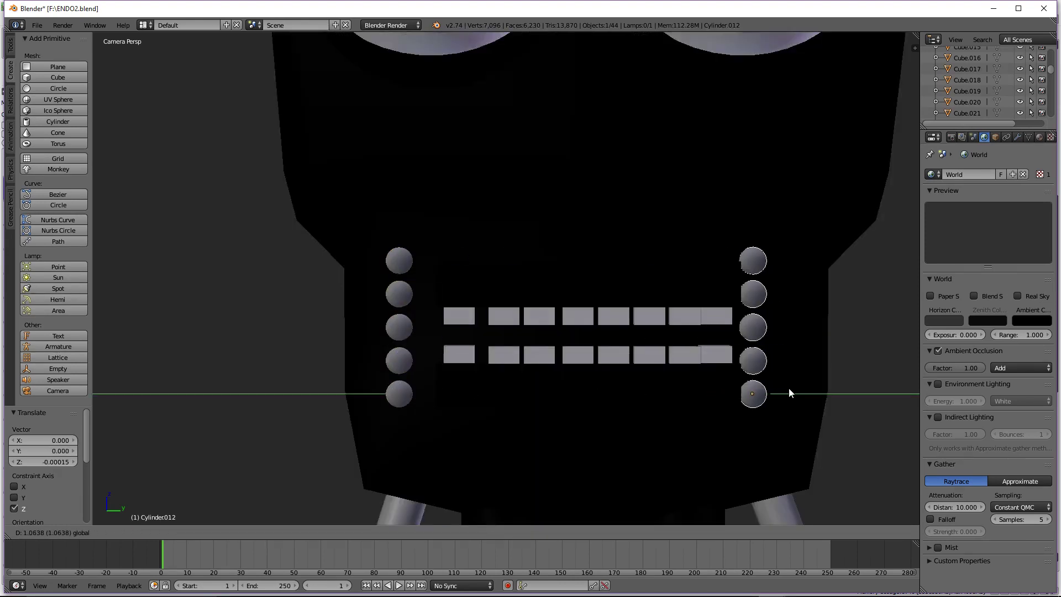
drag(789, 393, 813, 393)
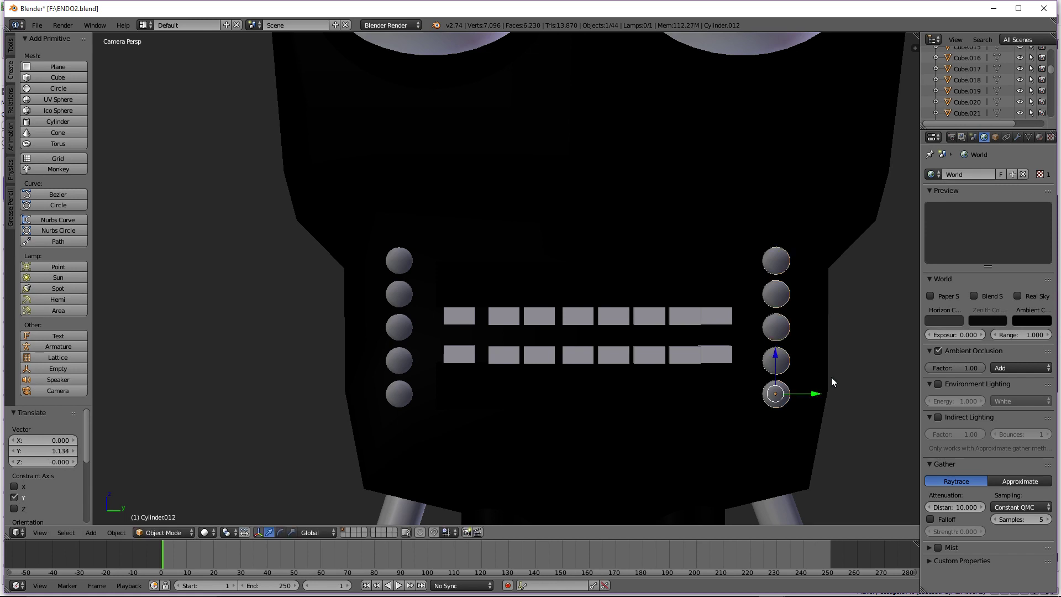
Preview the repositioned cylinder column and the whole head in rendered shading, and switch back to material shading
click(207, 532)
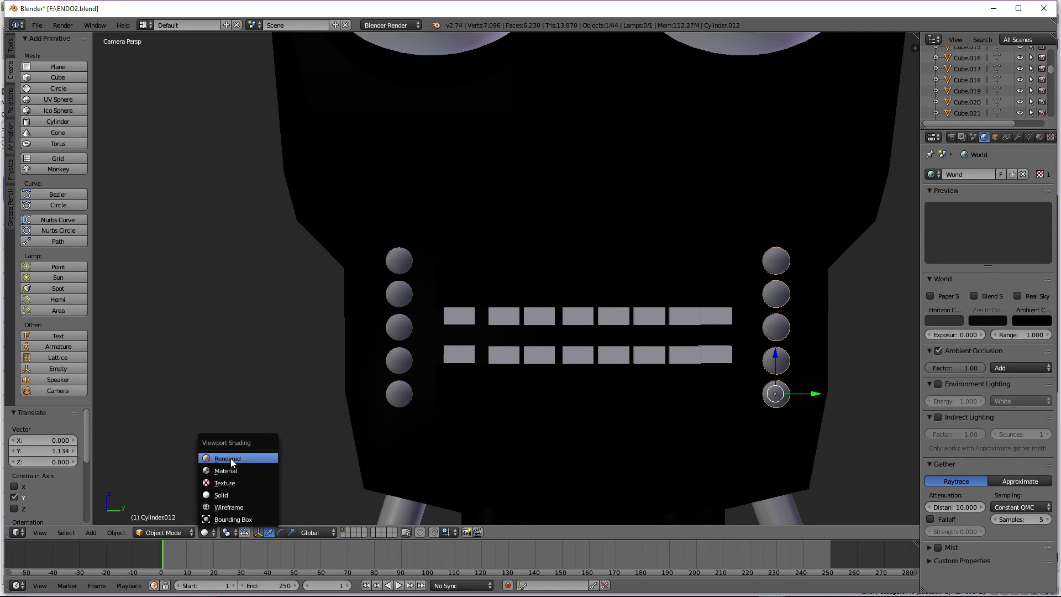
click(230, 459)
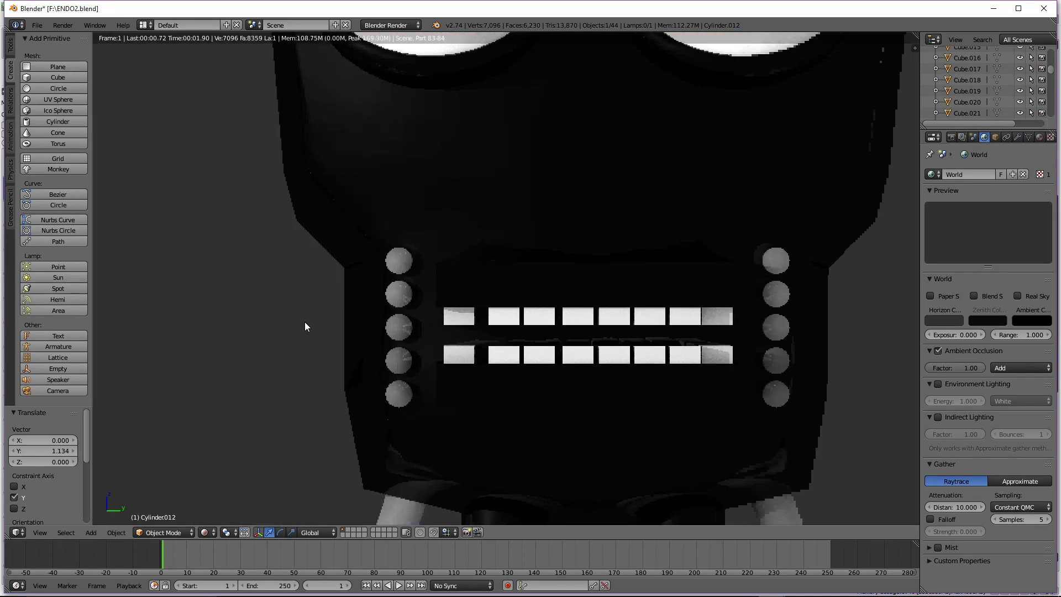
scroll(304, 321, down, 2)
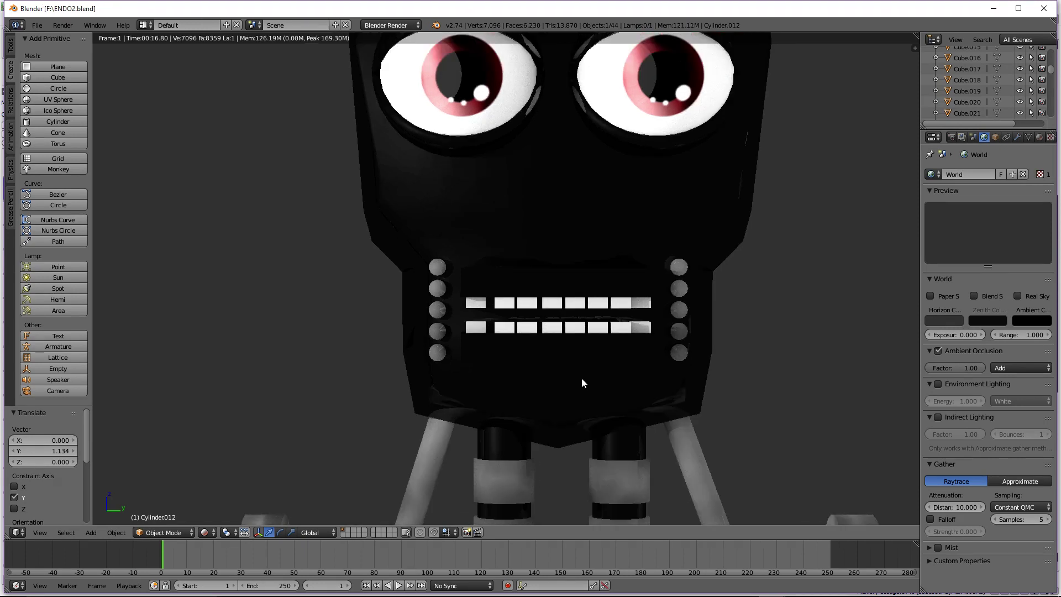
scroll(599, 373, down, 3)
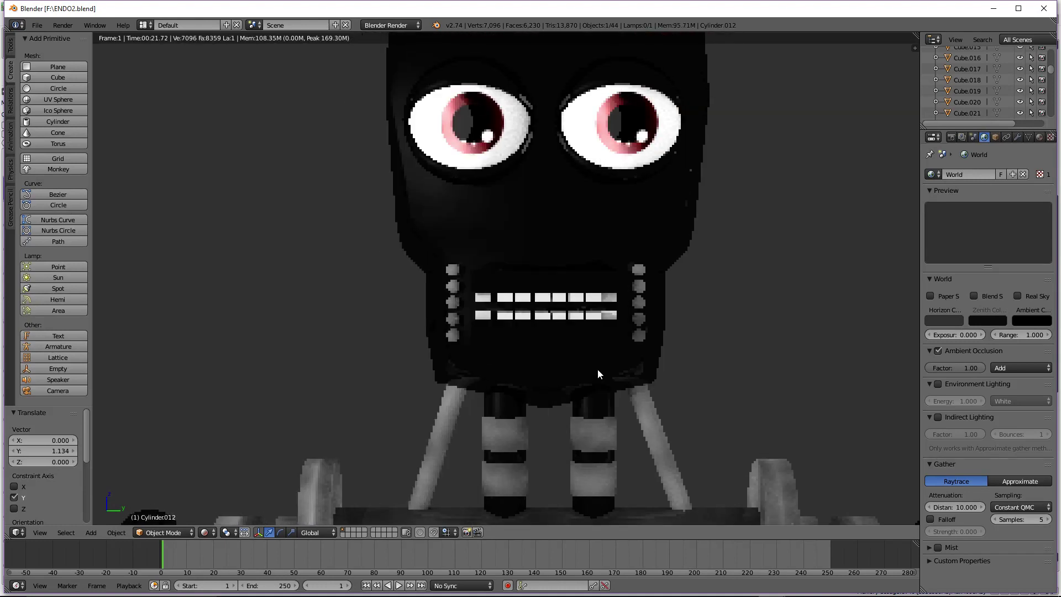
scroll(490, 376, down, 2)
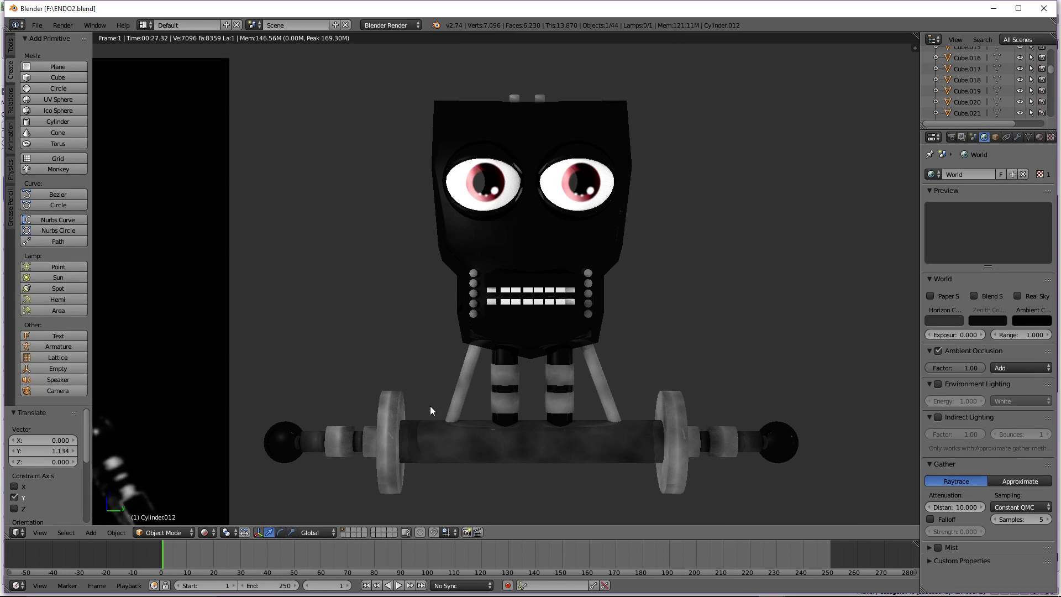
click(205, 532)
click(214, 470)
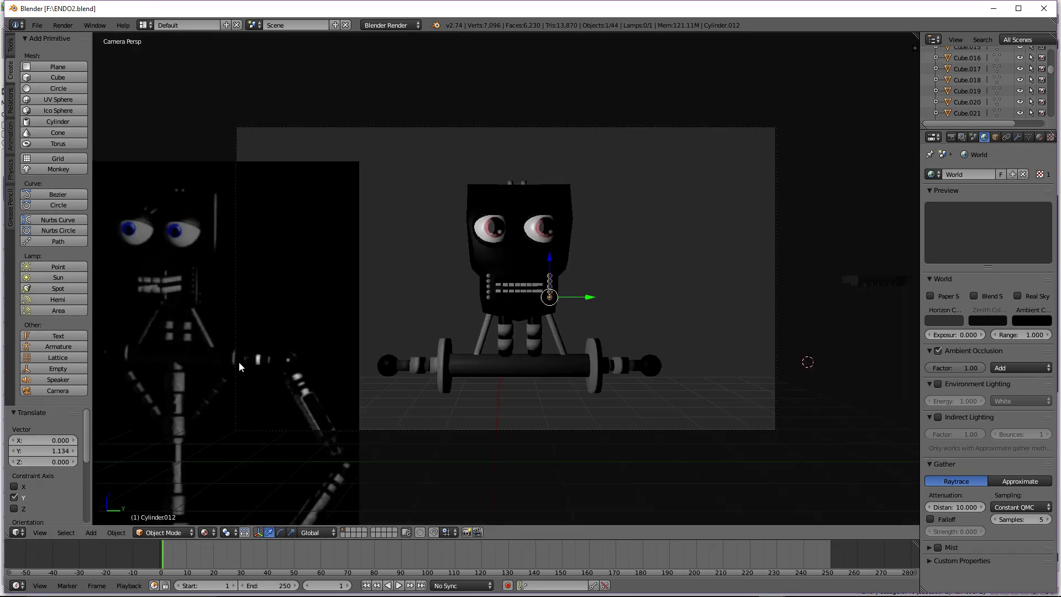
Add a UV sphere and move it -4.332 along the Y axis to the shoulder bar, showing the scene in solid shading
scroll(239, 361, down, 2)
key(KP_3)
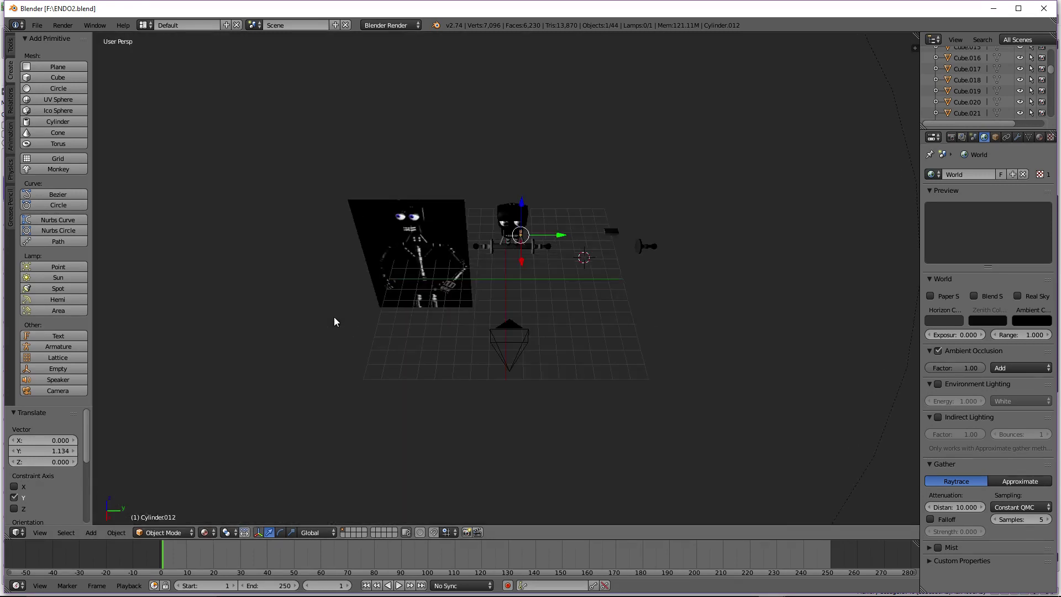
scroll(401, 285, up, 4)
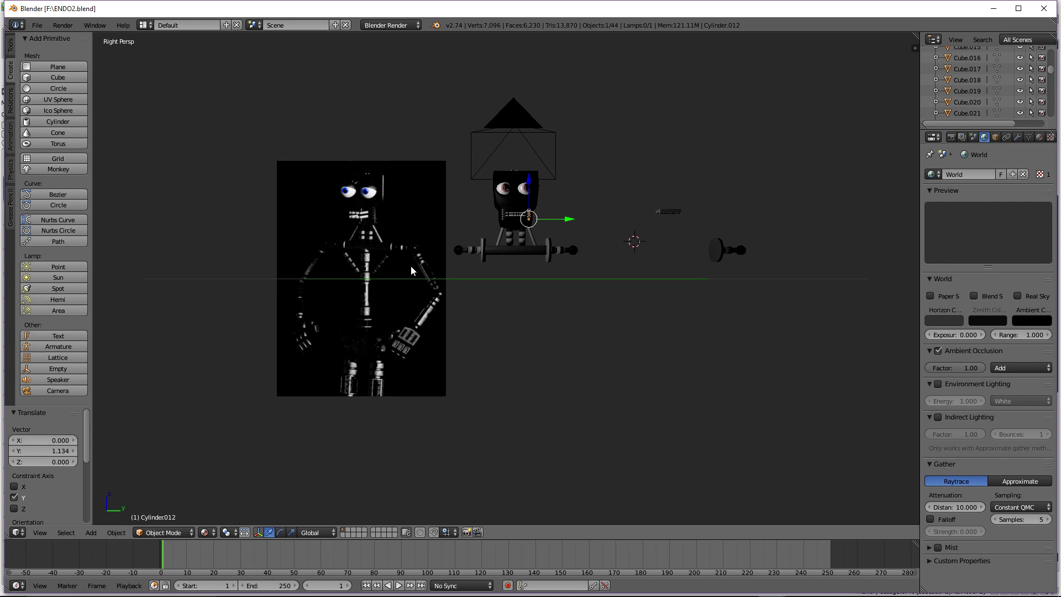
scroll(409, 265, up, 5)
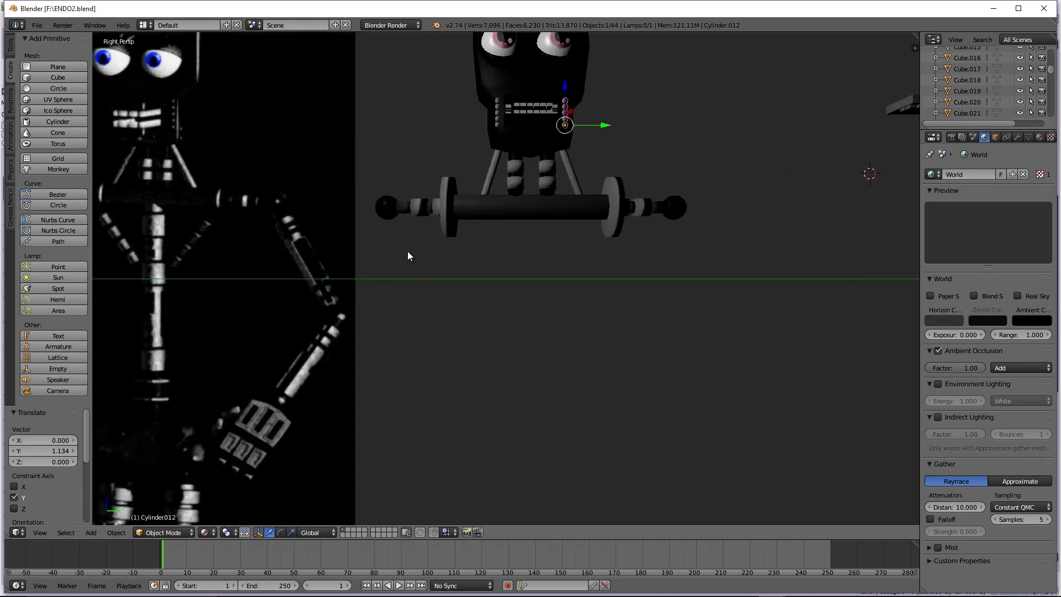
middle_drag(459, 249, 522, 217)
scroll(524, 199, down, 2)
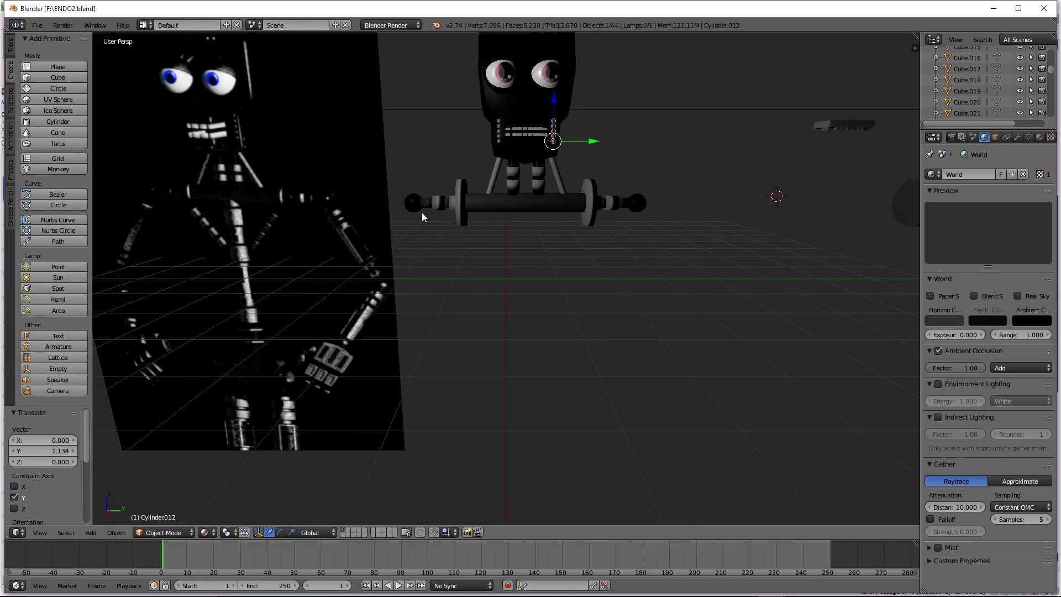
key(a)
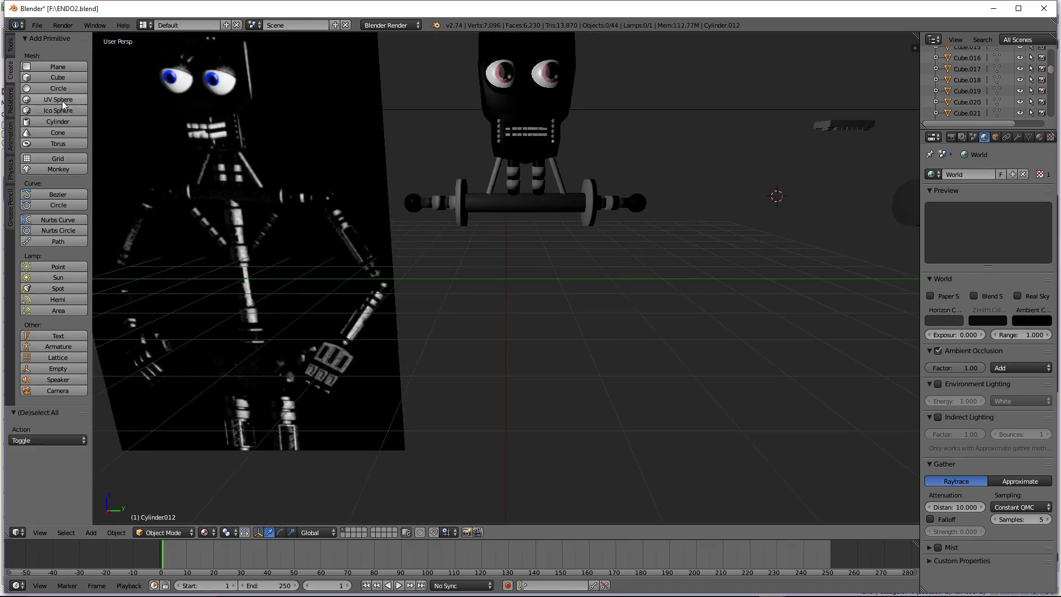
click(67, 101)
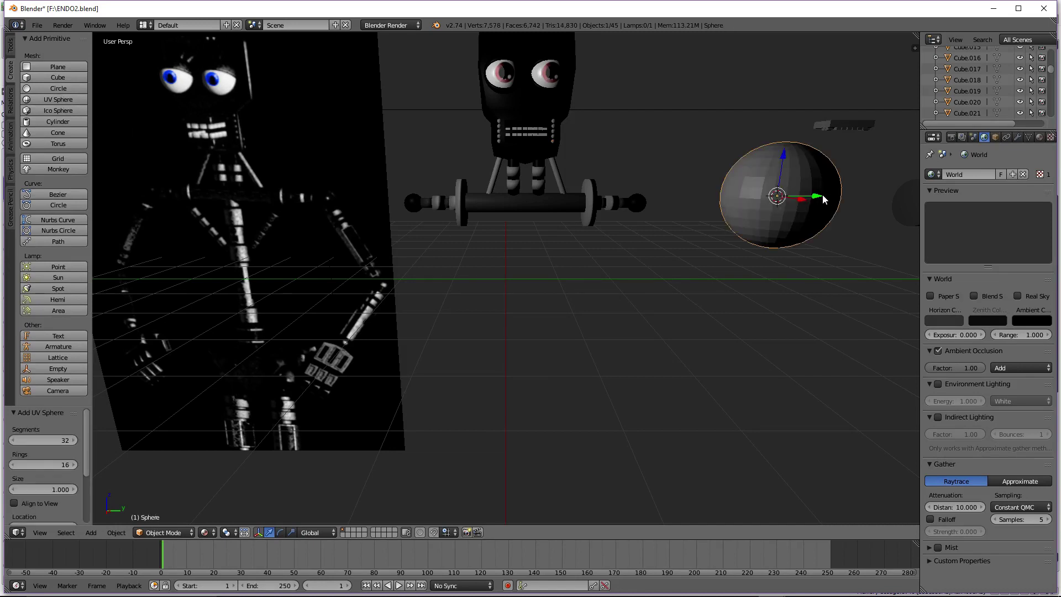
drag(823, 199, 597, 205)
key(z)
key(z)
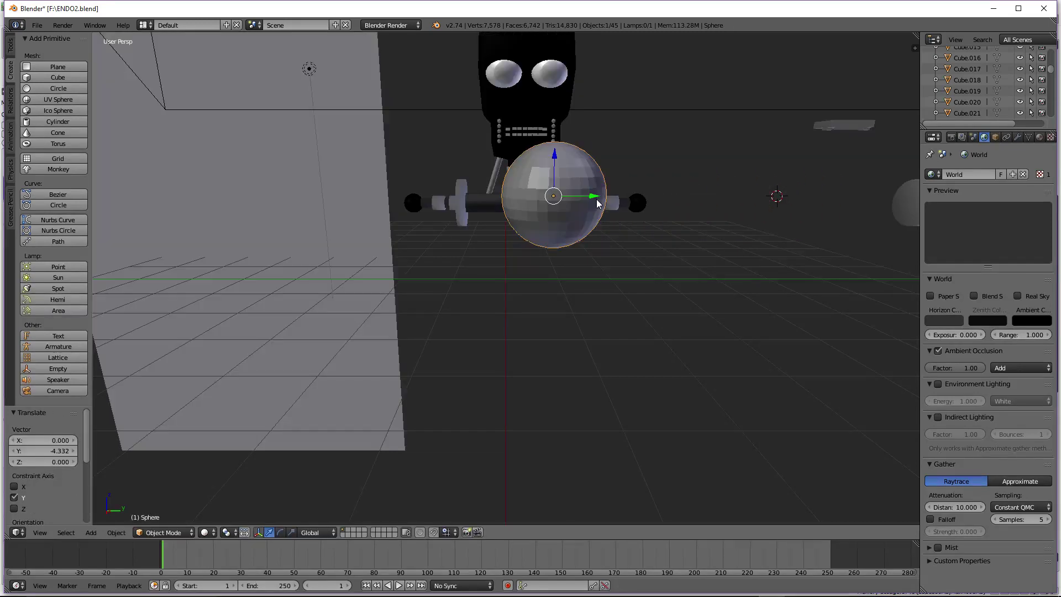
Delete the vertices of the sphere's lower half in Edit Mode, leaving an open dome
right_click(599, 200)
key(Tab)
key(Tab)
right_click(588, 190)
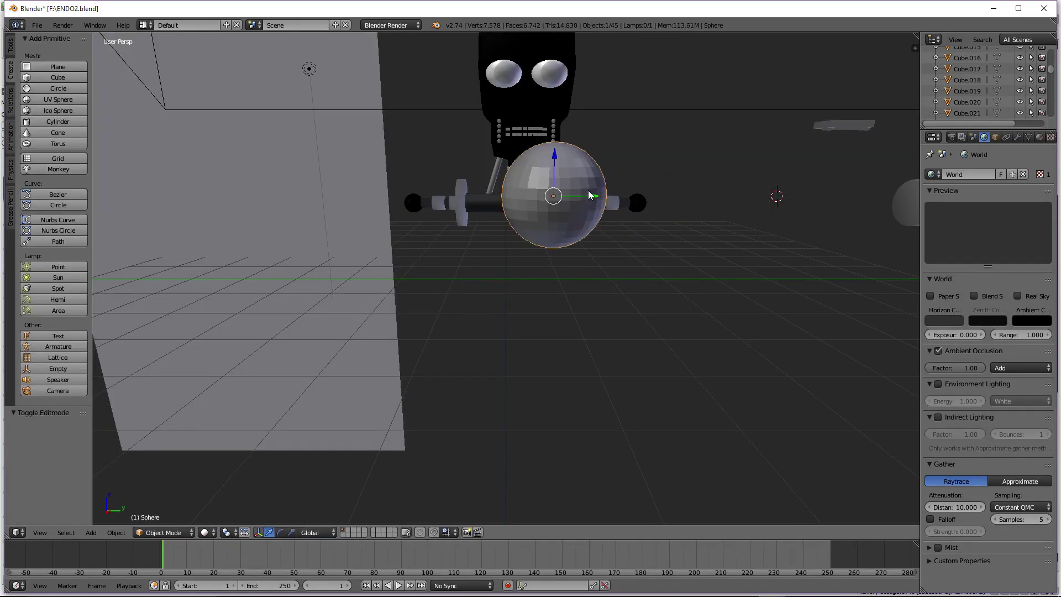
key(Tab)
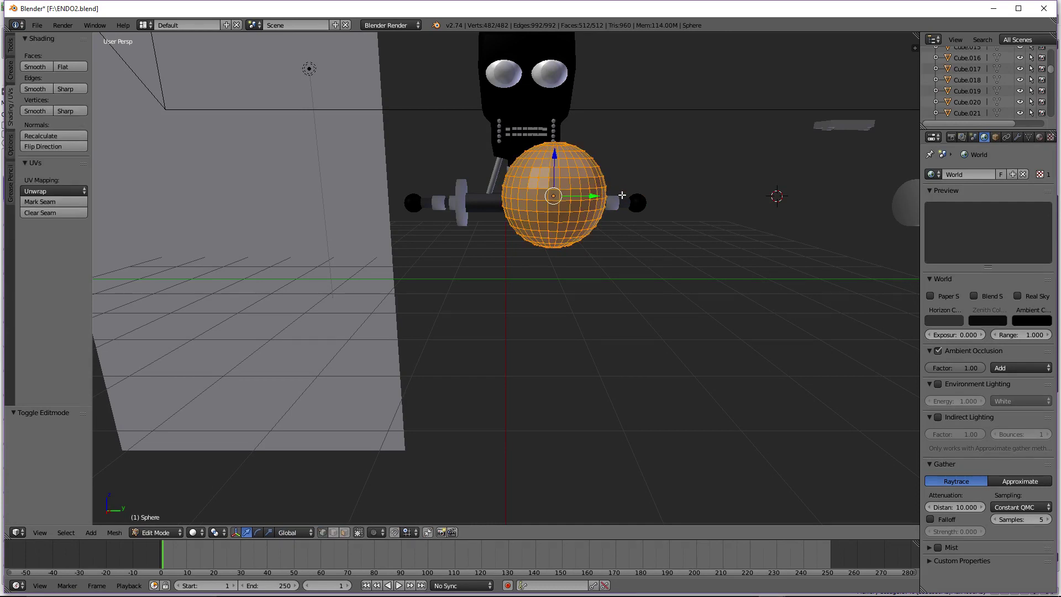
key(z)
key(a)
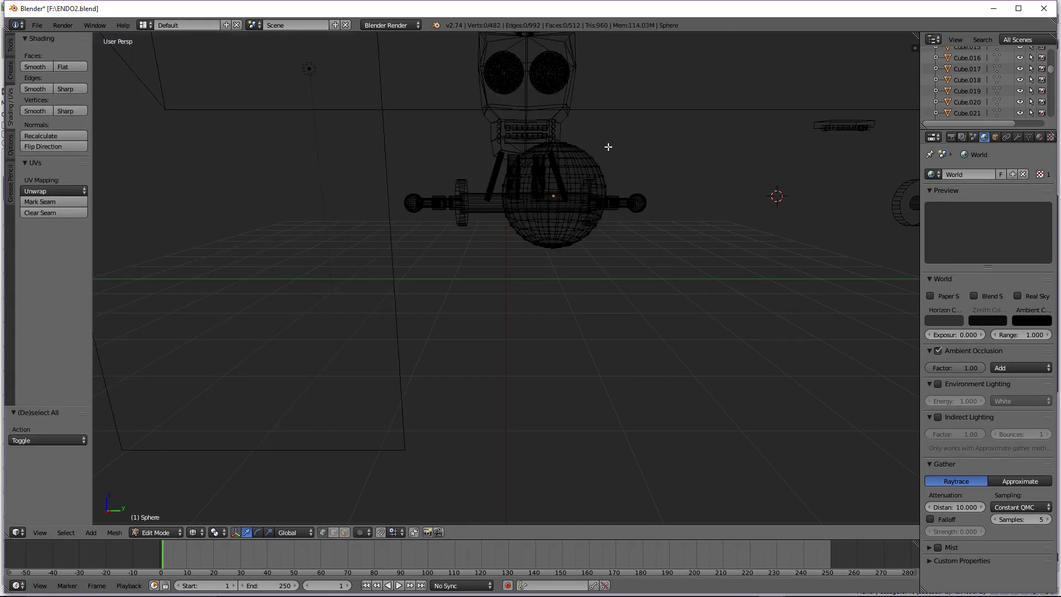
key(KP_8)
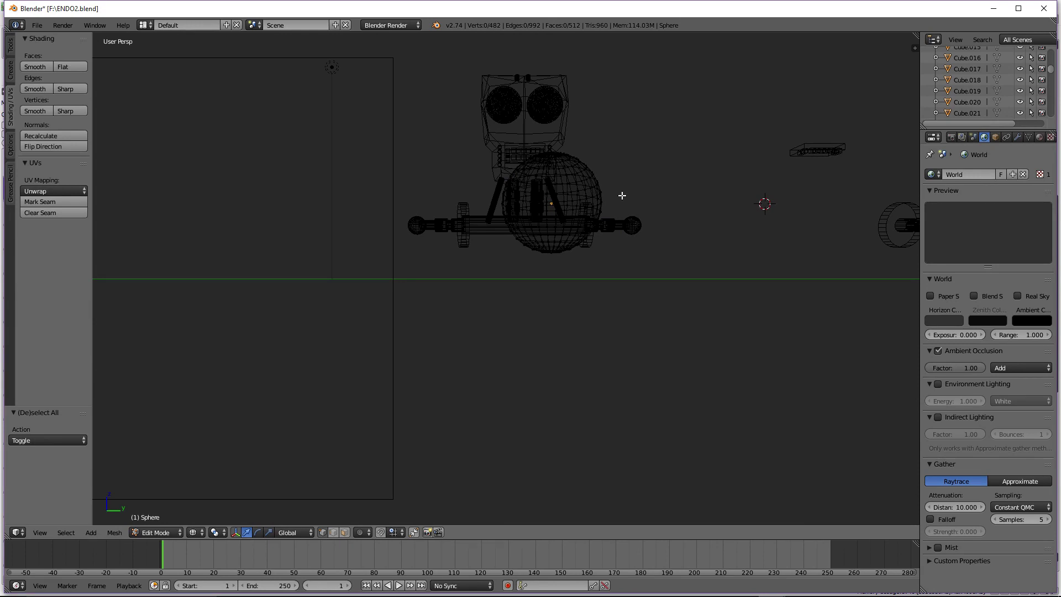
key(KP_3)
key(b)
drag(620, 218, 499, 274)
middle_drag(533, 246, 572, 245)
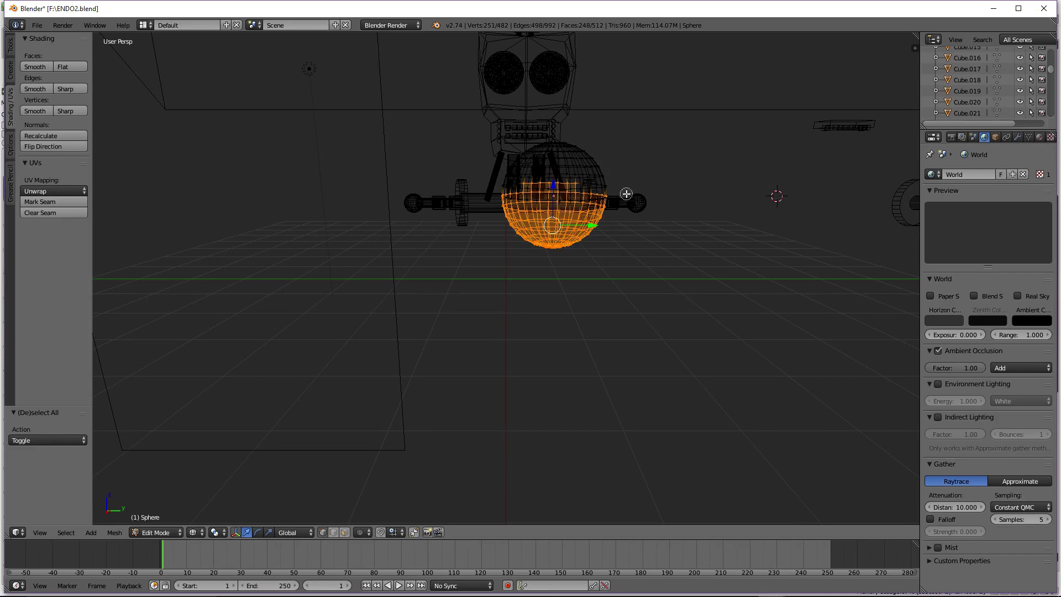
key(c)
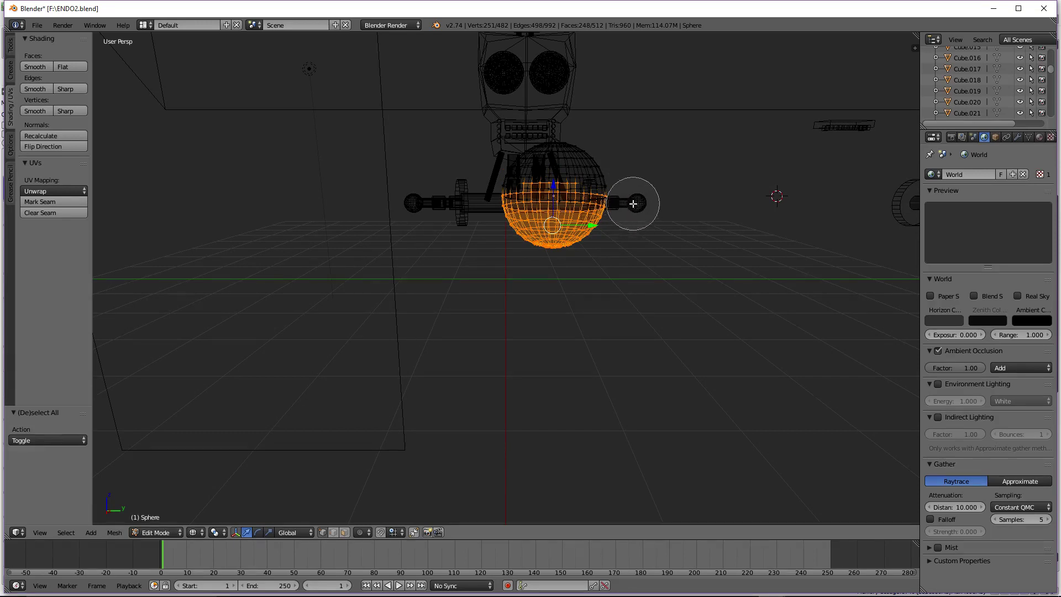
mouse_move(549, 191)
mouse_down()
mouse_move(609, 200)
mouse_move(510, 207)
mouse_up()
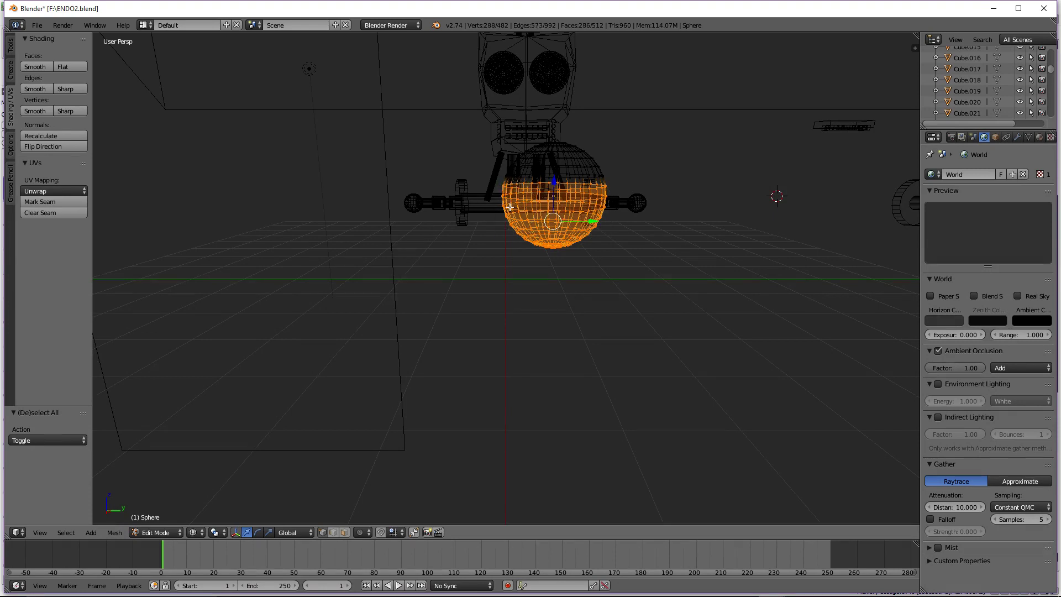
key(x)
click(510, 207)
key(z)
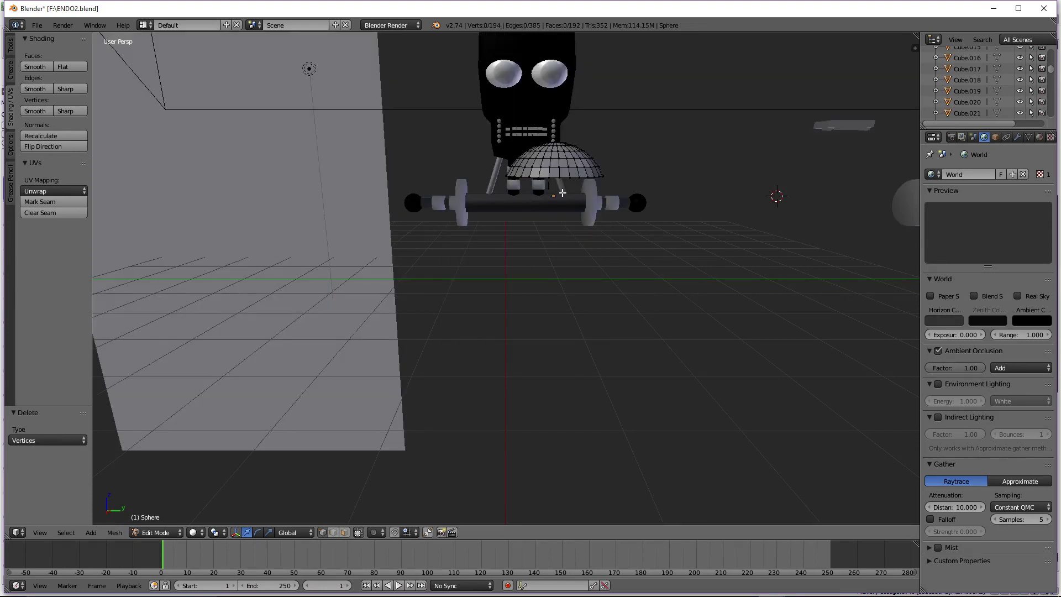
Delete the leftover vertex below the dome and return to Object Mode
right_click(550, 188)
key(x)
click(550, 189)
key(Tab)
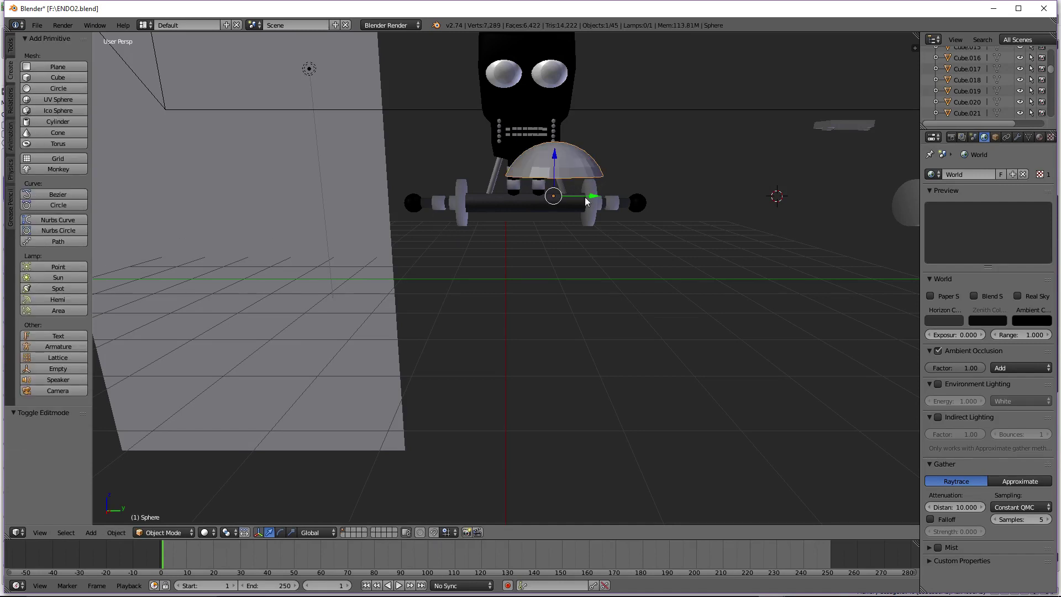
Scale the dome uniformly to 0.317 and by 1.488 along Z, and show it in material shading
key(s)
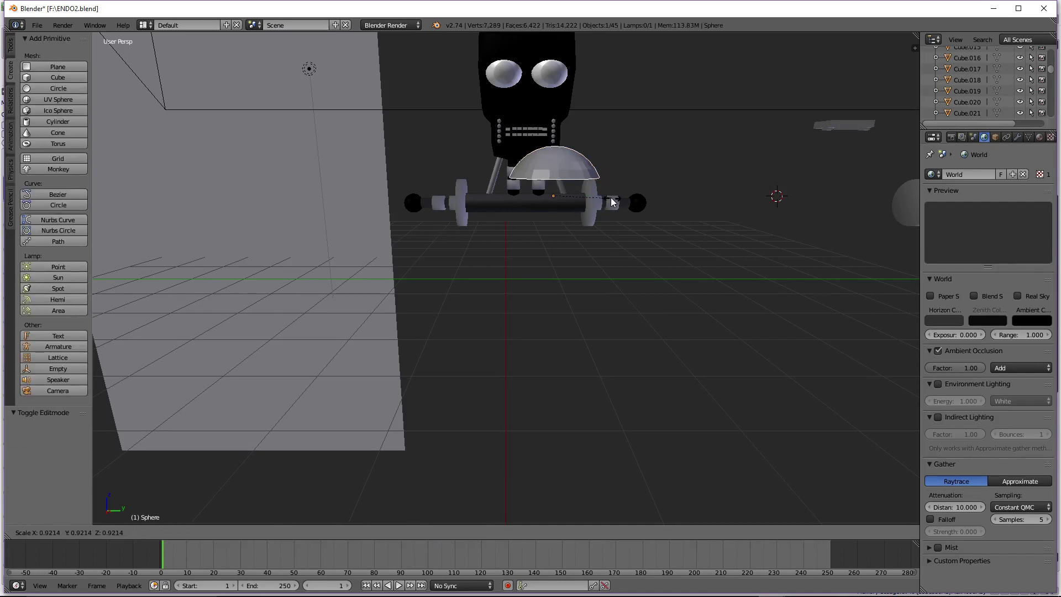
click(575, 197)
key(z)
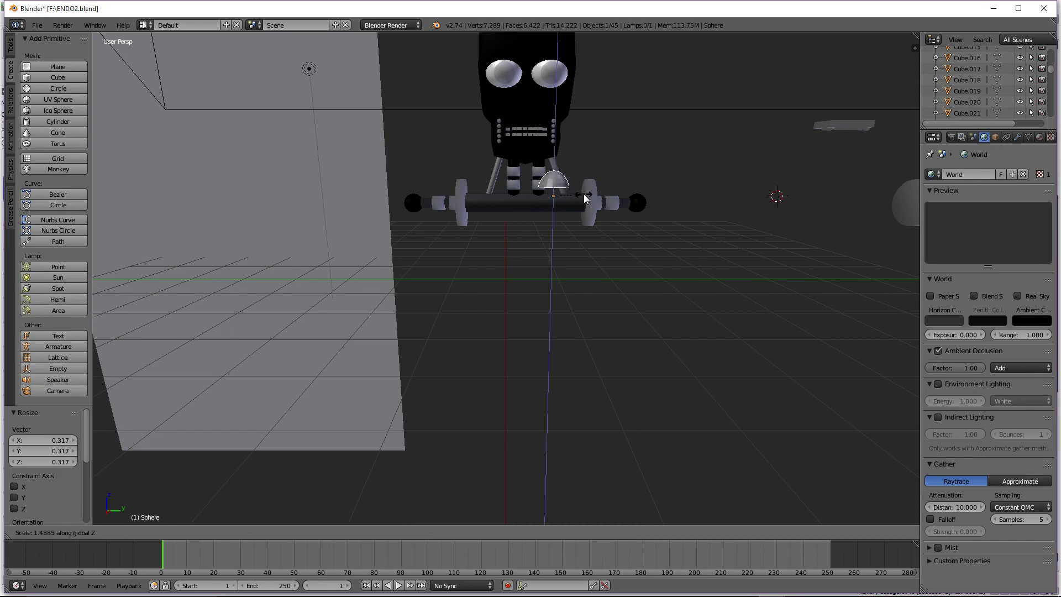
click(584, 195)
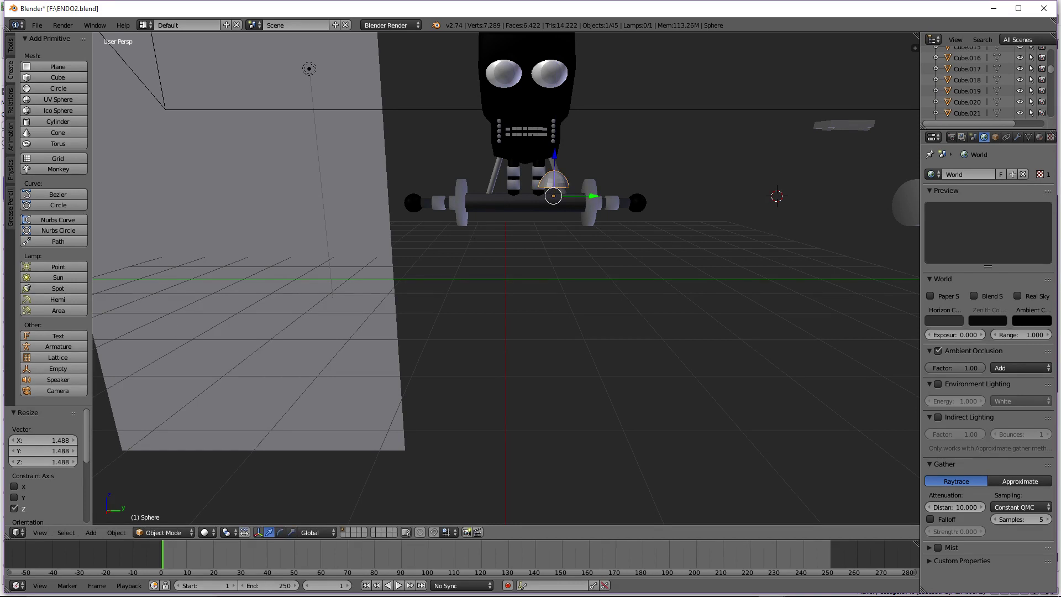
click(207, 532)
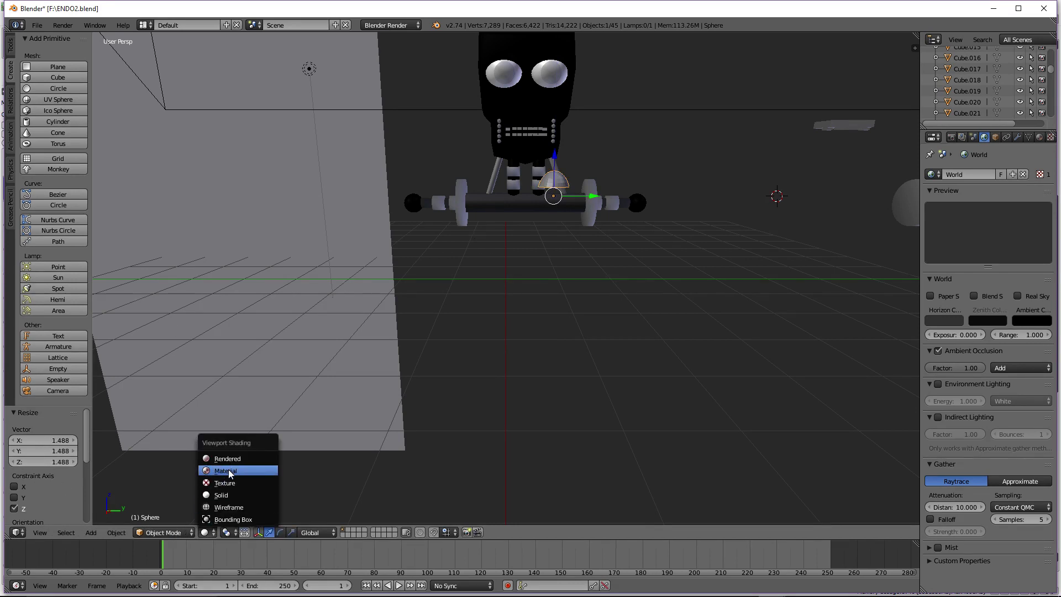
click(230, 472)
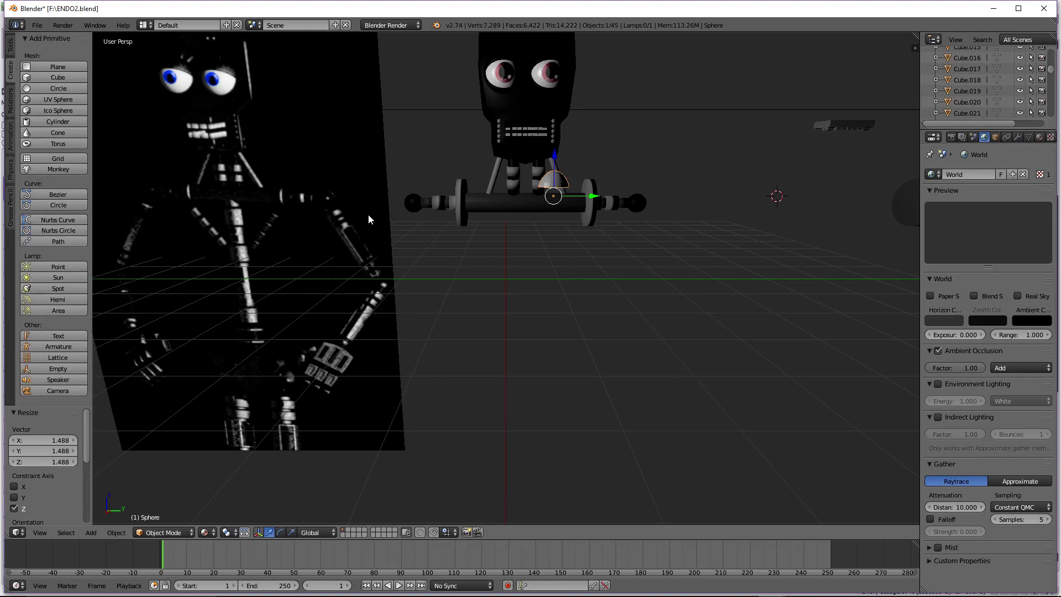
Fill the dome's open base with a face, apply smooth shading to the dome and return to Object Mode
scroll(368, 214, up, 3)
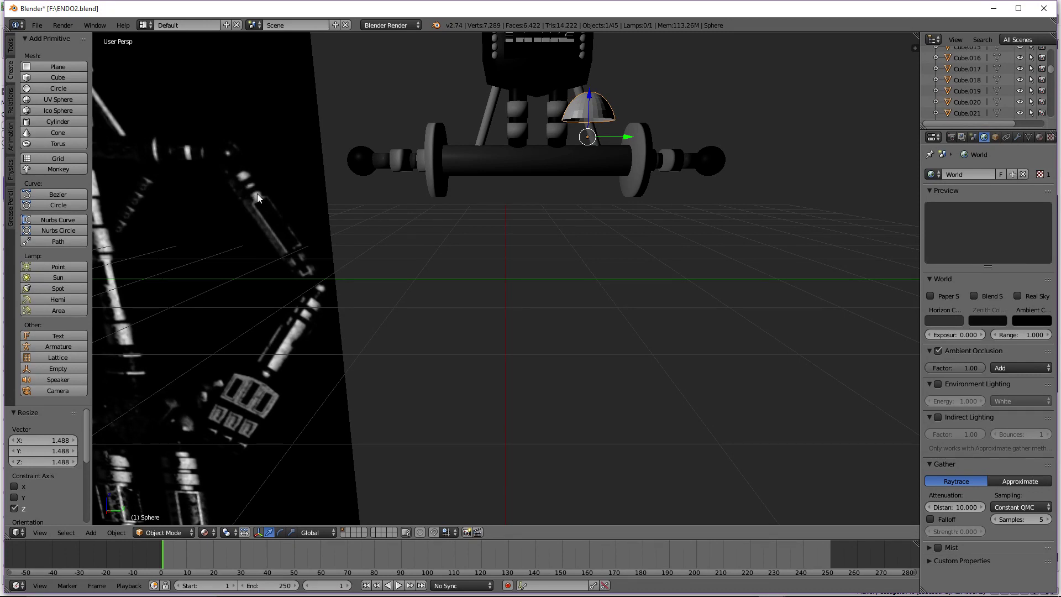
key(Tab)
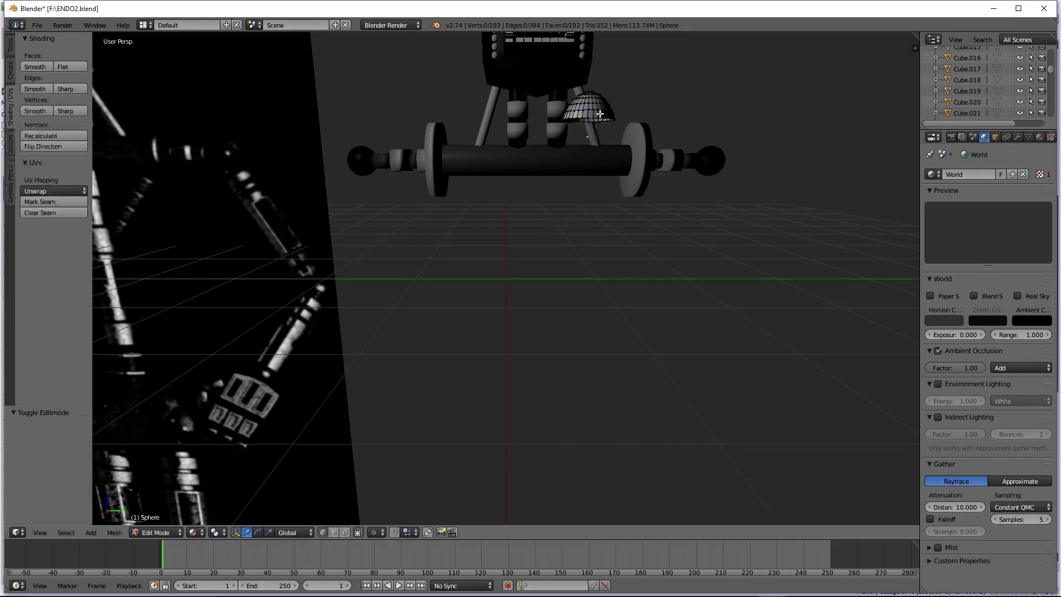
key(a)
key(f)
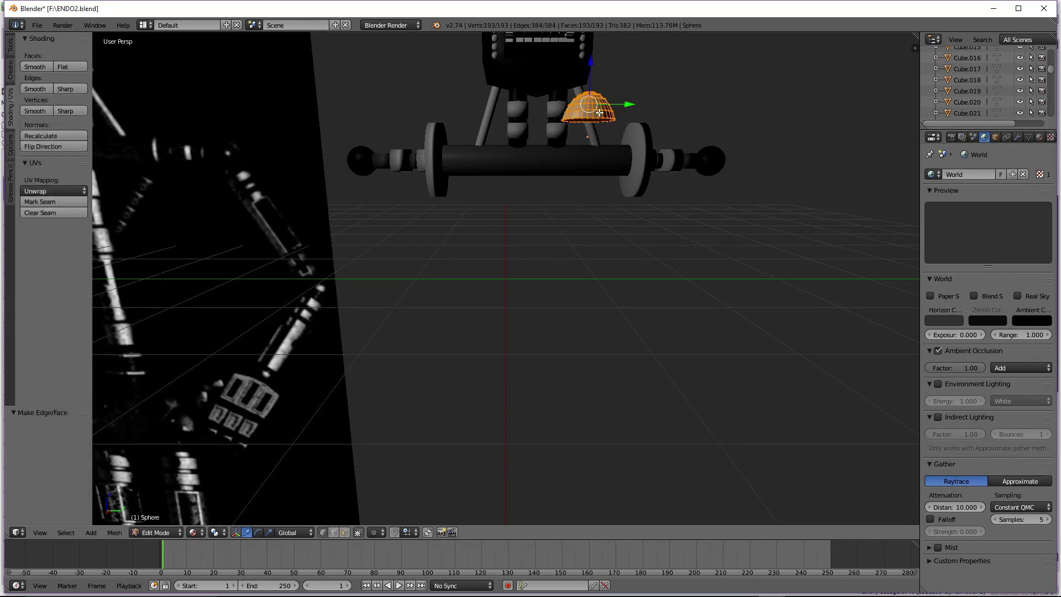
click(35, 88)
key(Tab)
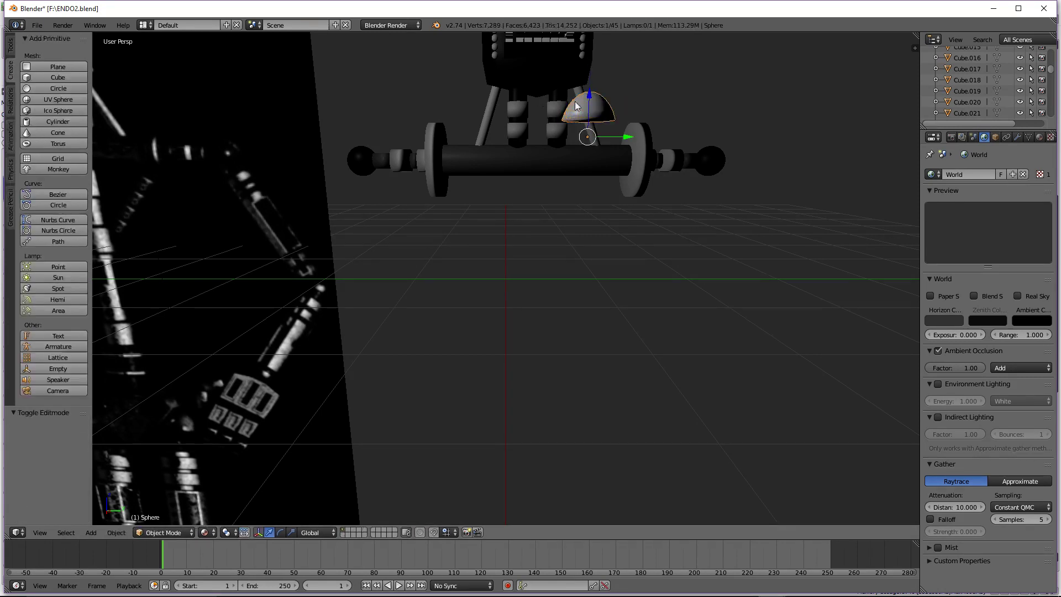
Add a cylinder and scale it uniformly to 0.138
click(54, 122)
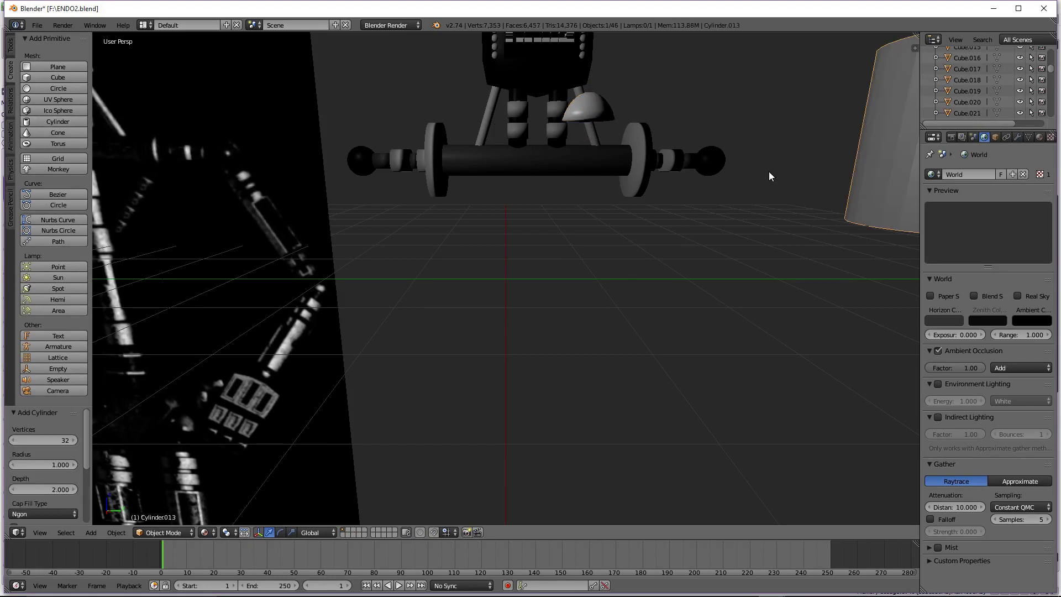
scroll(769, 173, down, 2)
key(s)
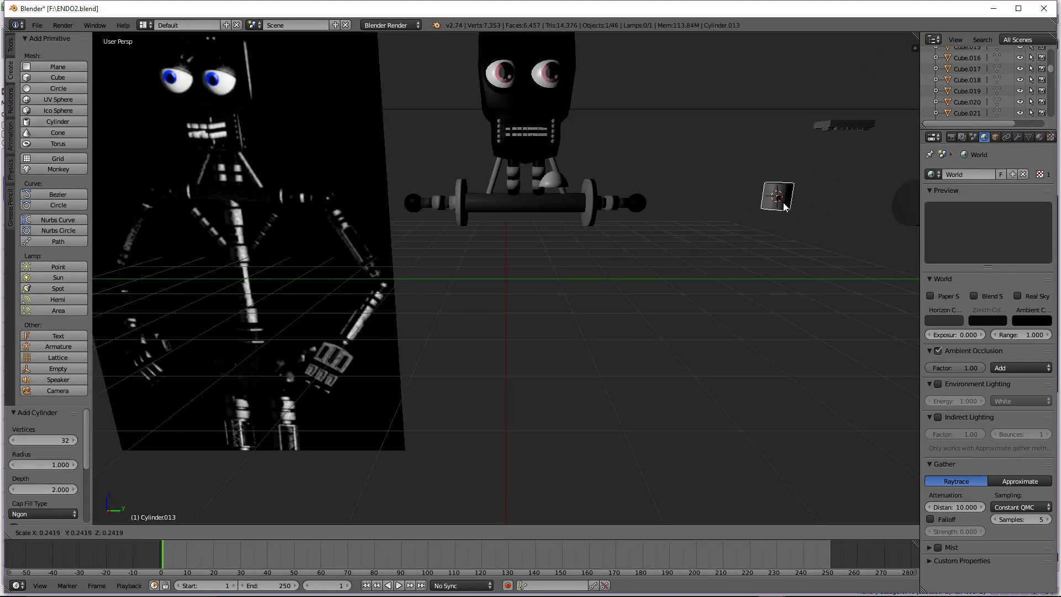
click(779, 200)
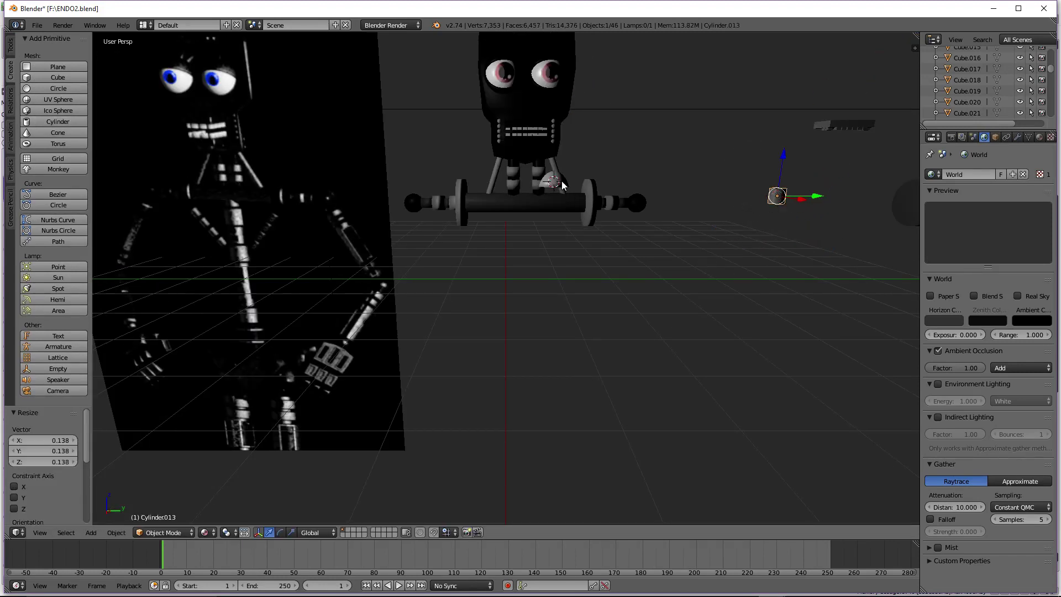
Select the dome above the shoulder bar and scale it up uniformly
scroll(778, 200, down, 2)
right_click(539, 211)
right_click(539, 211)
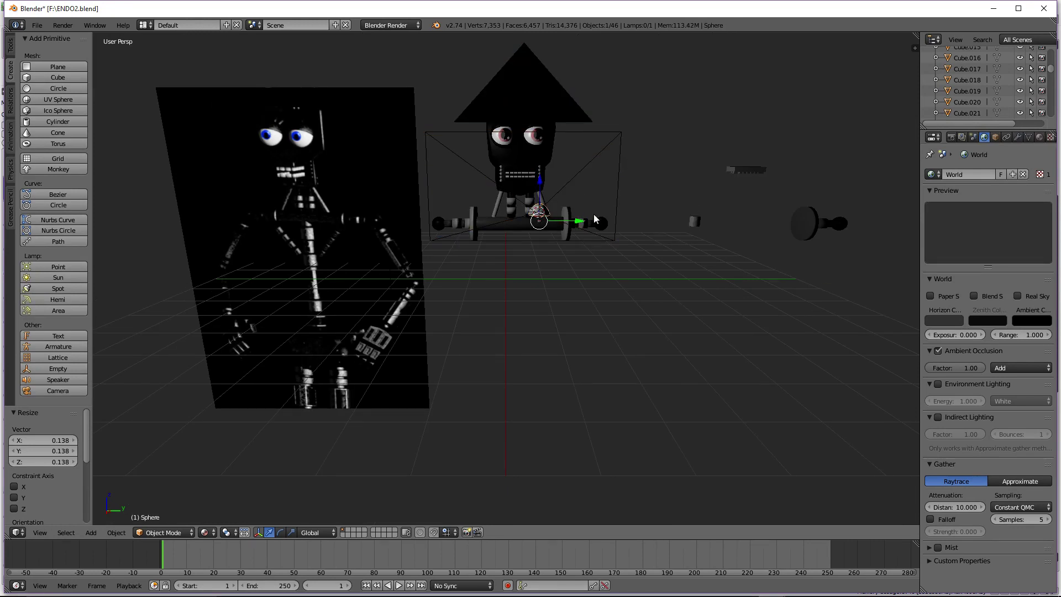
middle_drag(593, 214, 569, 220)
key(s)
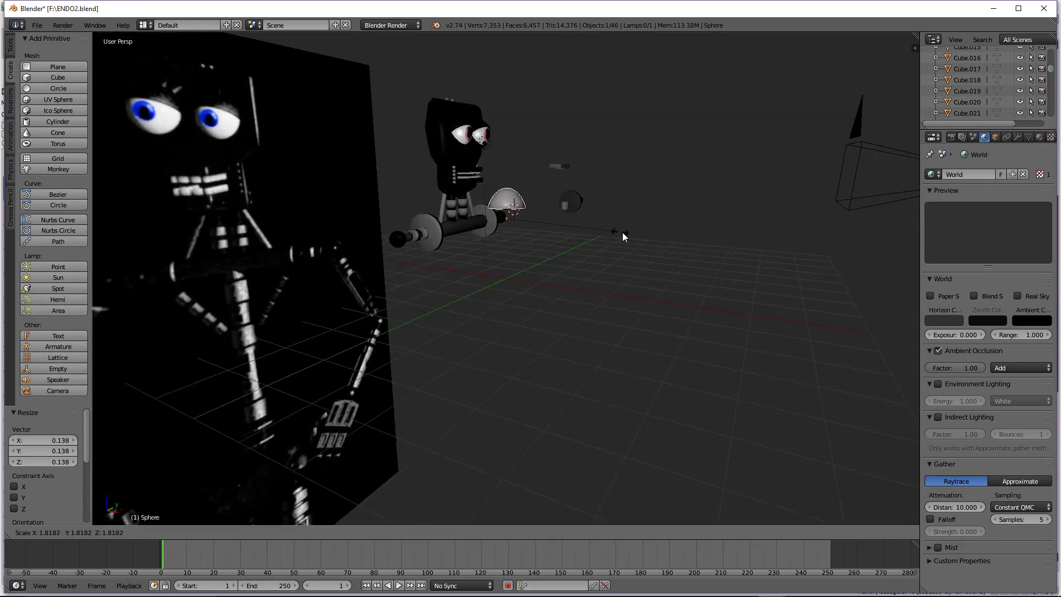
Delete the small cylinder and switch to the right-side view
key(x)
click(564, 210)
key(KP_3)
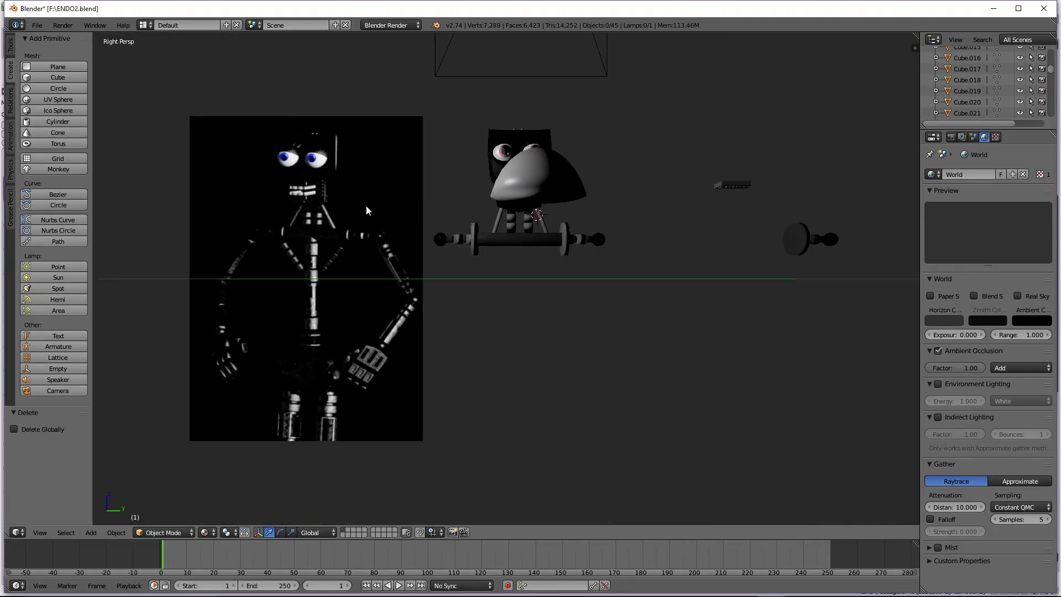
Add a cylinder beneath the dome and move it -0.219 along the X axis
click(48, 122)
mouse_move(552, 232)
middle_down()
mouse_move(604, 221)
mouse_move(544, 214)
mouse_move(557, 247)
middle_up()
drag(552, 246, 541, 240)
key(KP_3)
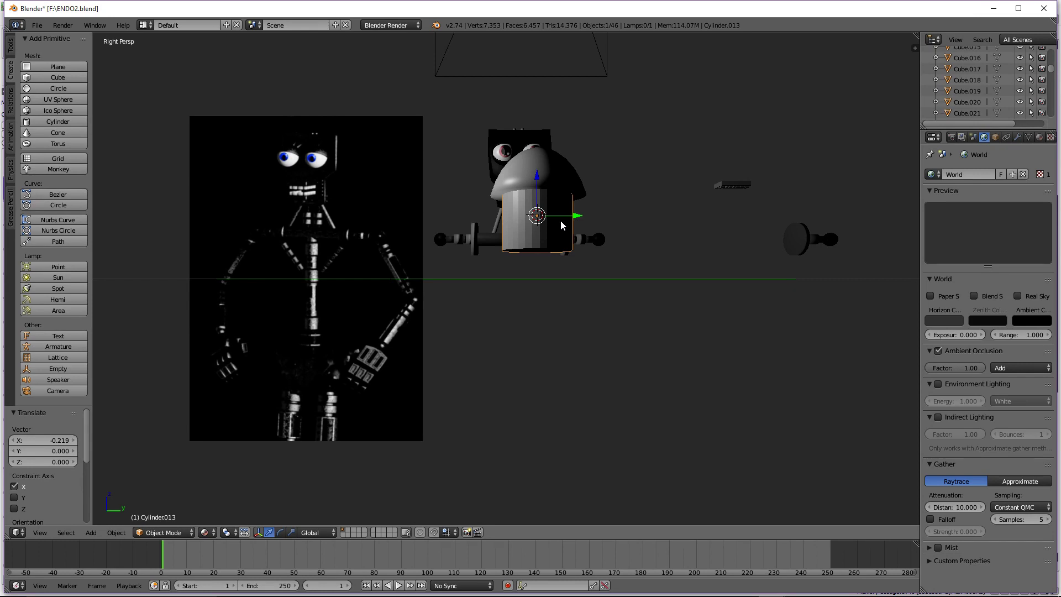
scroll(561, 224, up, 4)
scroll(562, 224, down, 2)
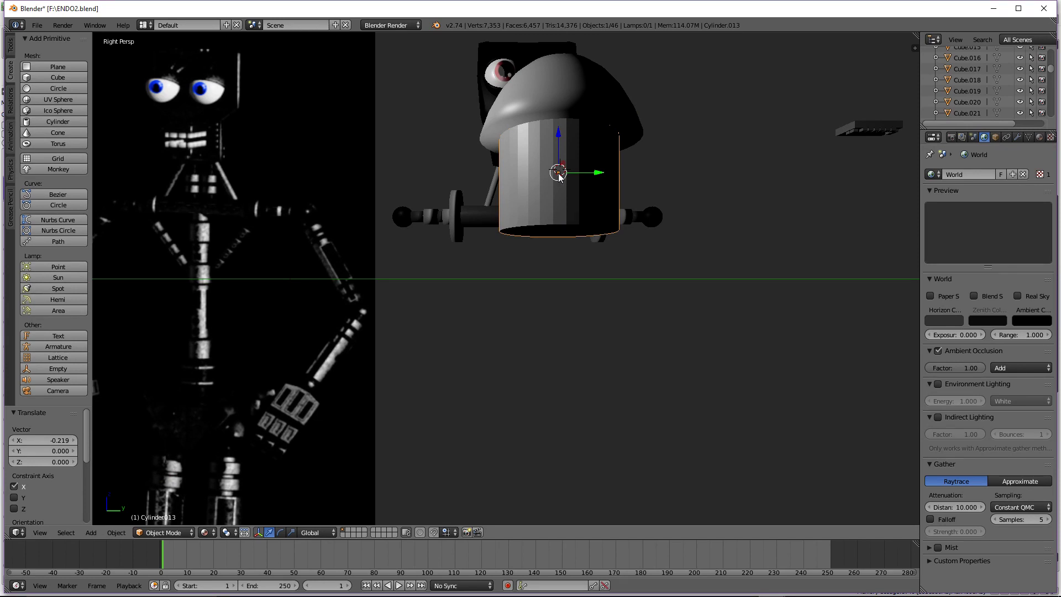
Delete the vertices of the dome's upper part in Edit Mode, leaving only its lower band
right_click(564, 90)
key(KP_8)
scroll(564, 91, down, 4)
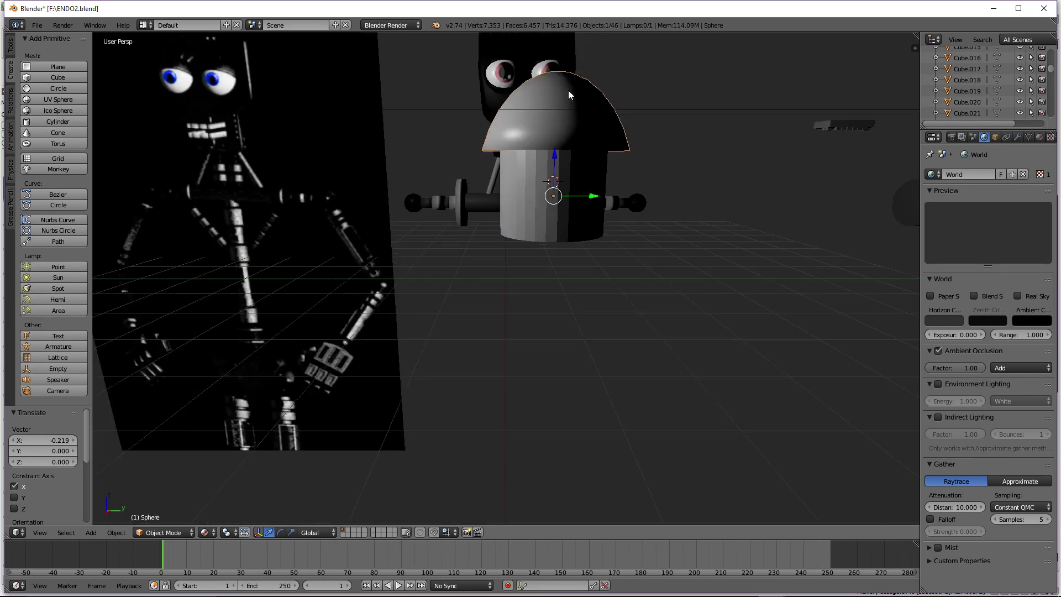
key(Tab)
key(a)
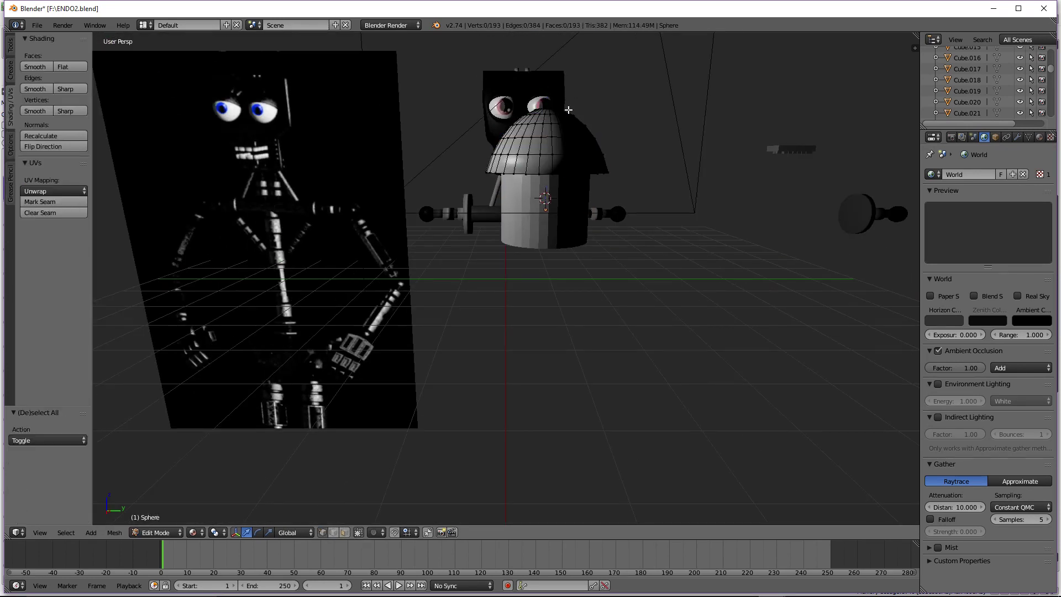
key(z)
key(z)
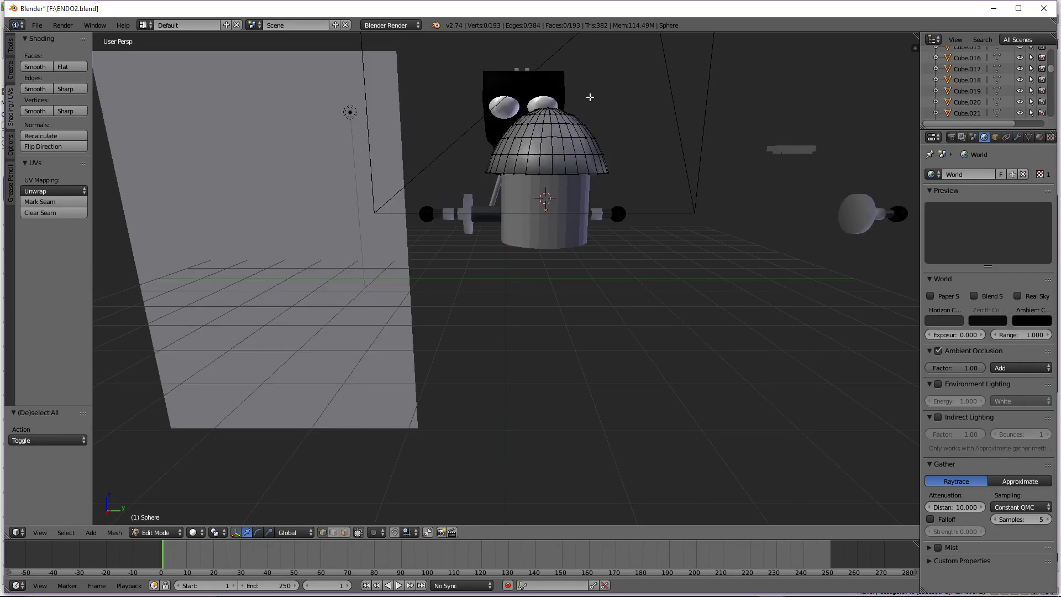
key(z)
key(b)
mouse_move(627, 76)
mouse_down()
mouse_move(505, 104)
mouse_move(476, 133)
mouse_up()
key(x)
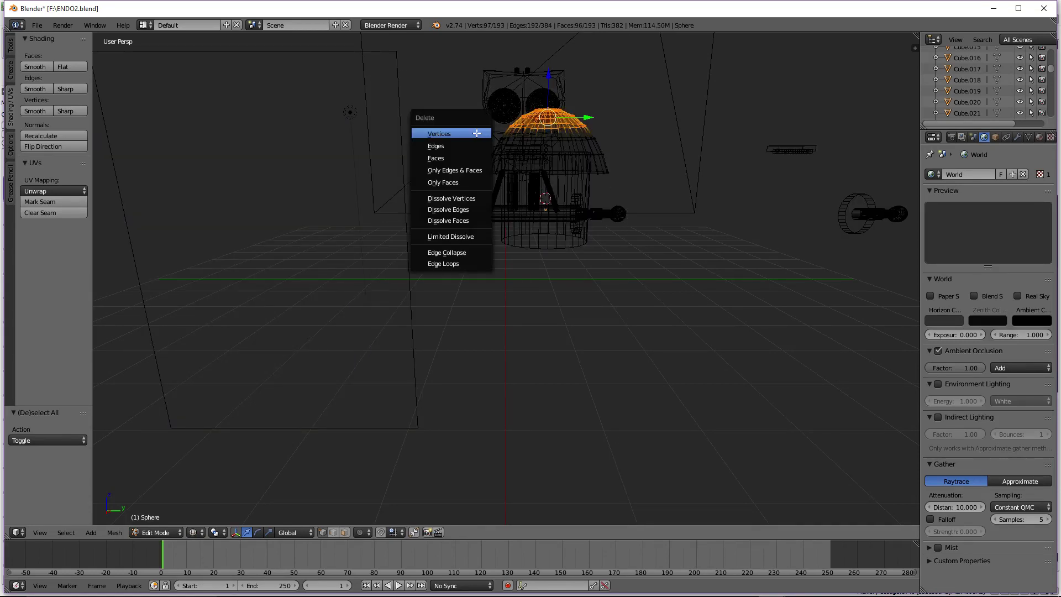
click(477, 134)
key(z)
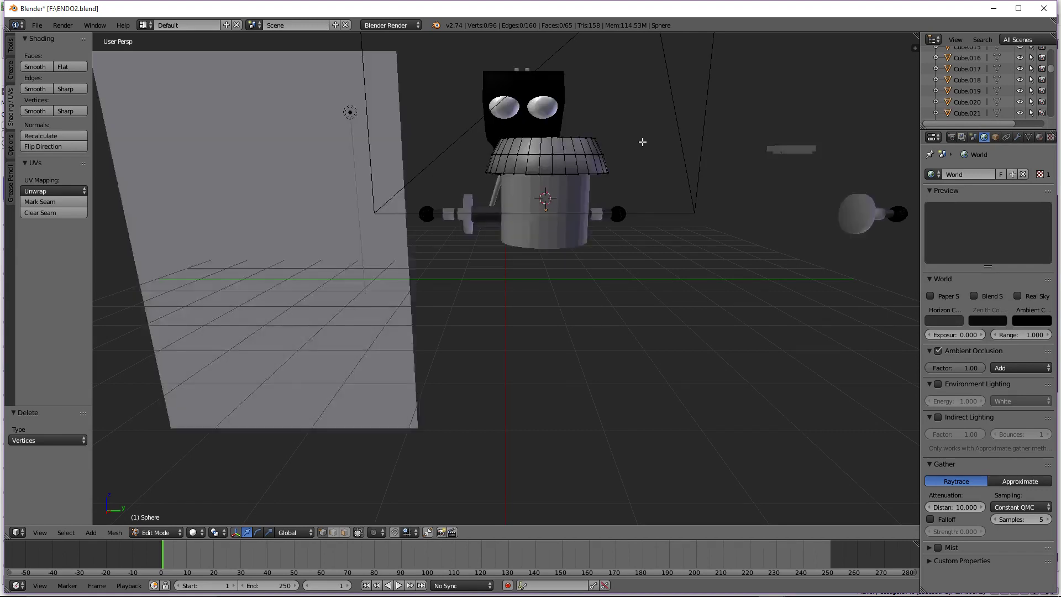
Fill the dome's cut top with a flat face and check the cap from above
key(a)
key(f)
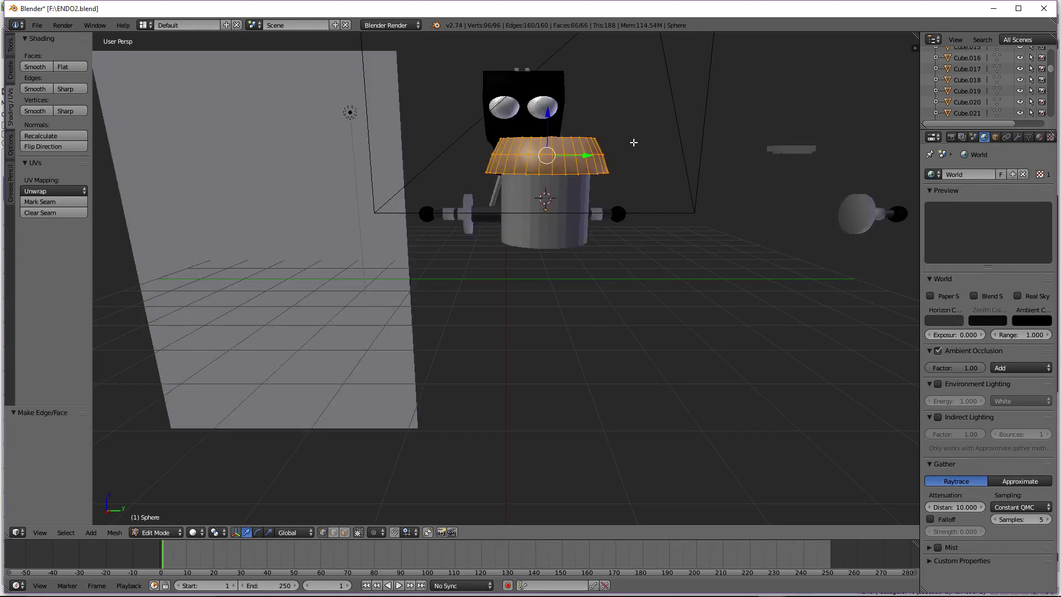
middle_drag(633, 142, 665, 171)
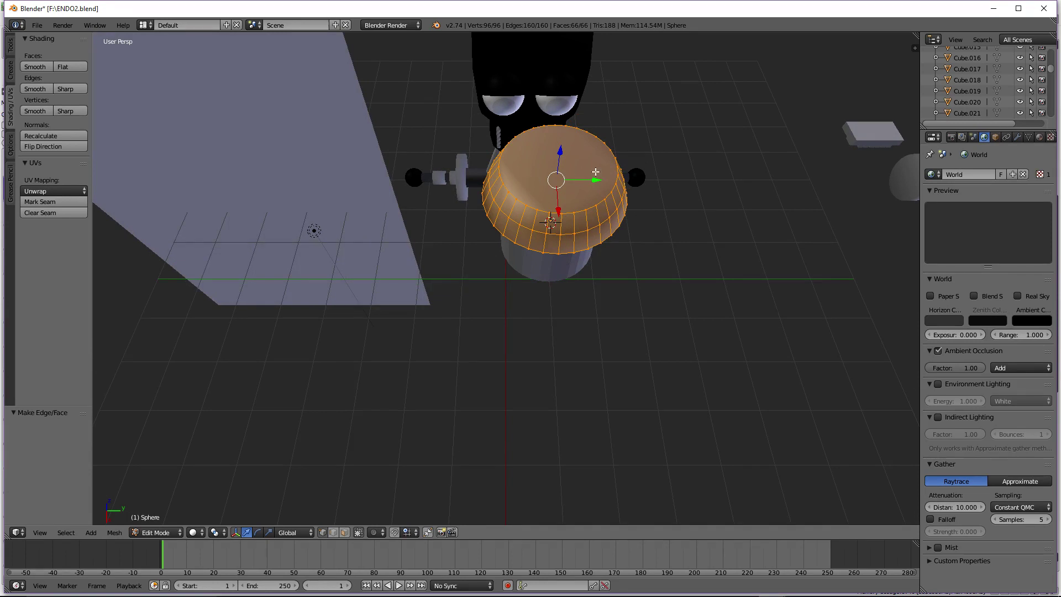
middle_drag(598, 158, 601, 148)
Select only the top rim vertices of the cut dome and scale them uniformly to 0.909
key(z)
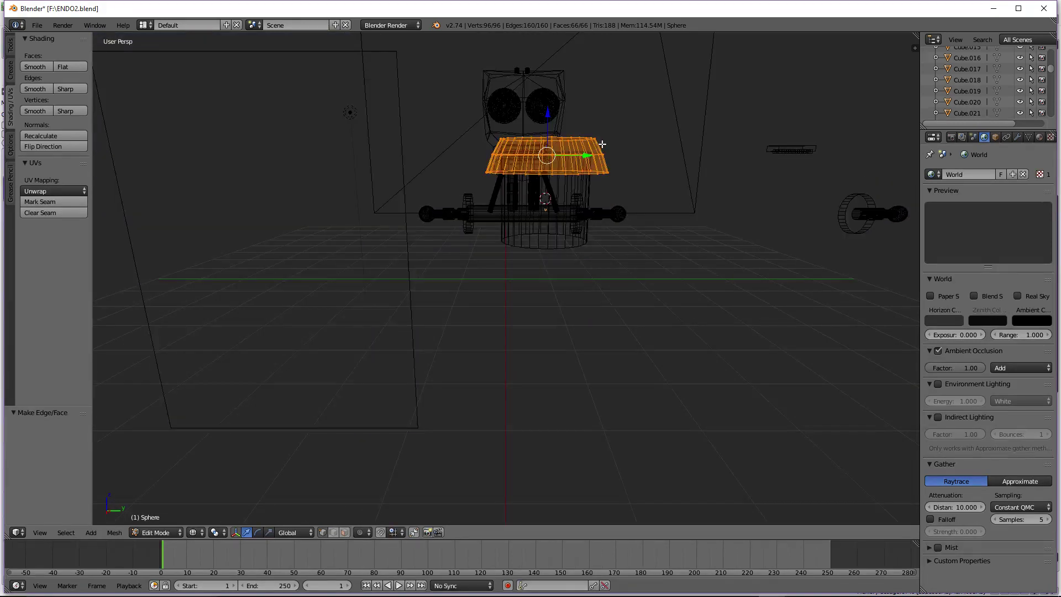
key(a)
key(b)
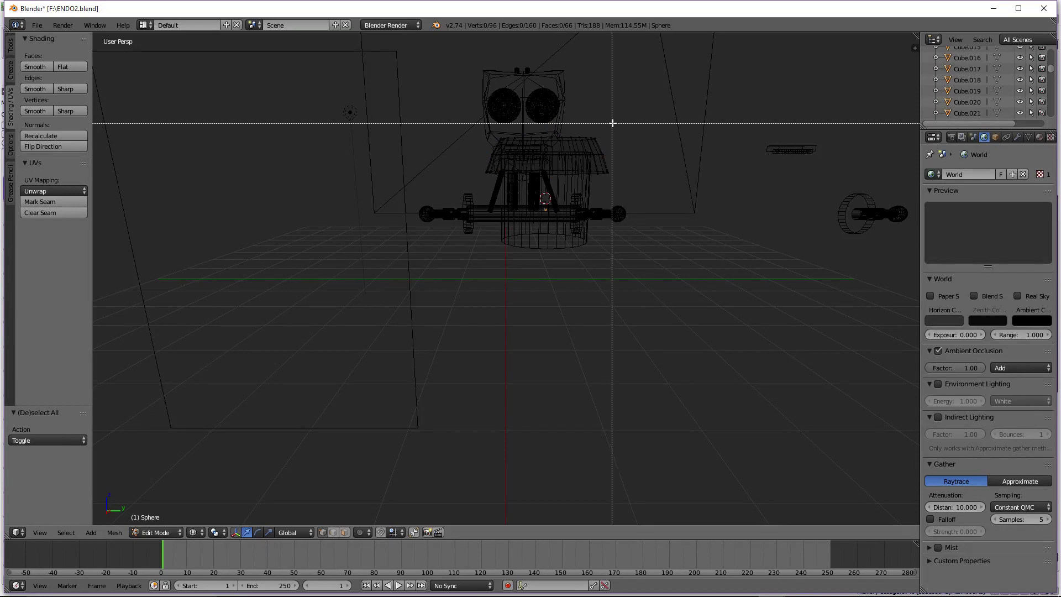
drag(613, 120, 443, 146)
key(s)
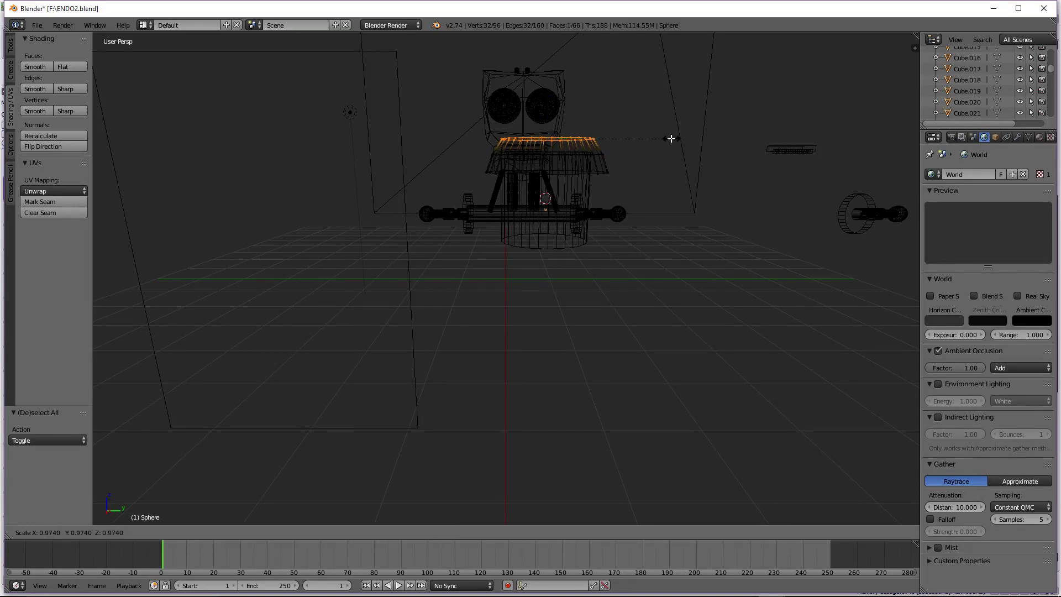
click(663, 140)
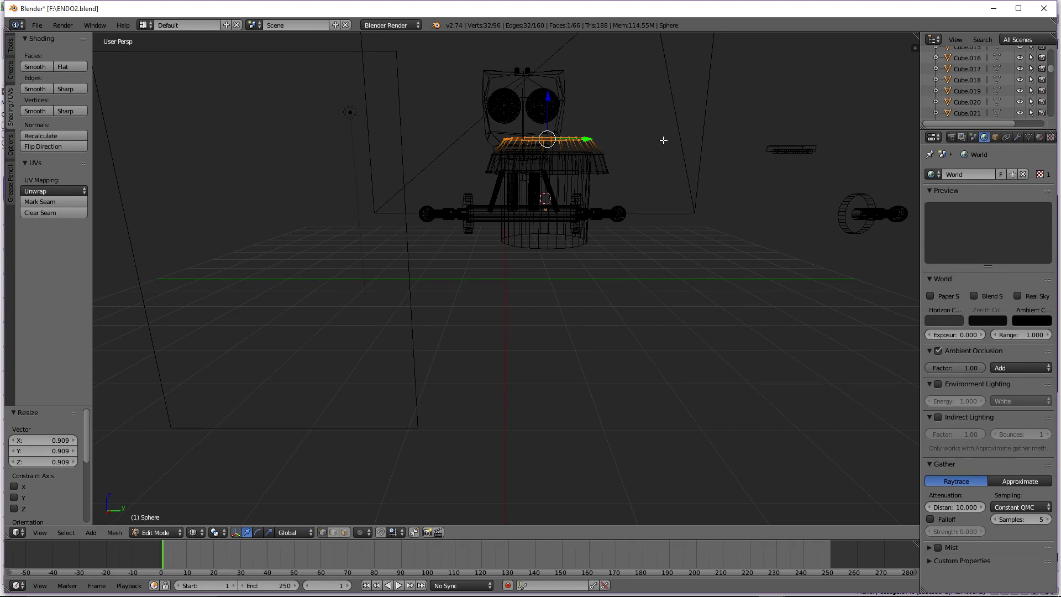
key(z)
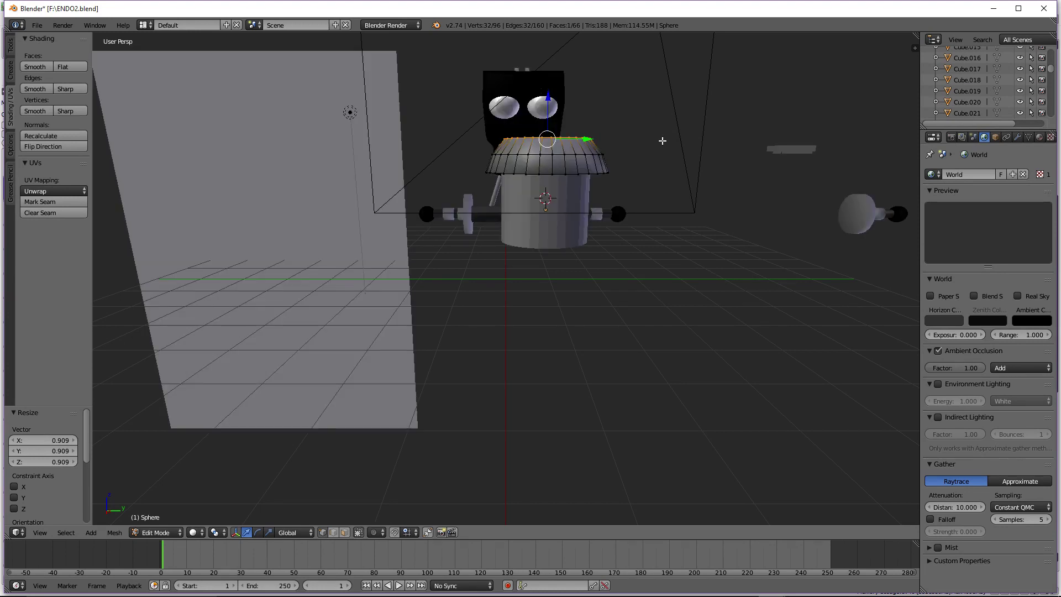
Leave Edit Mode on the cut dome and restore the textured shading that shows the reference image
key(Tab)
click(207, 532)
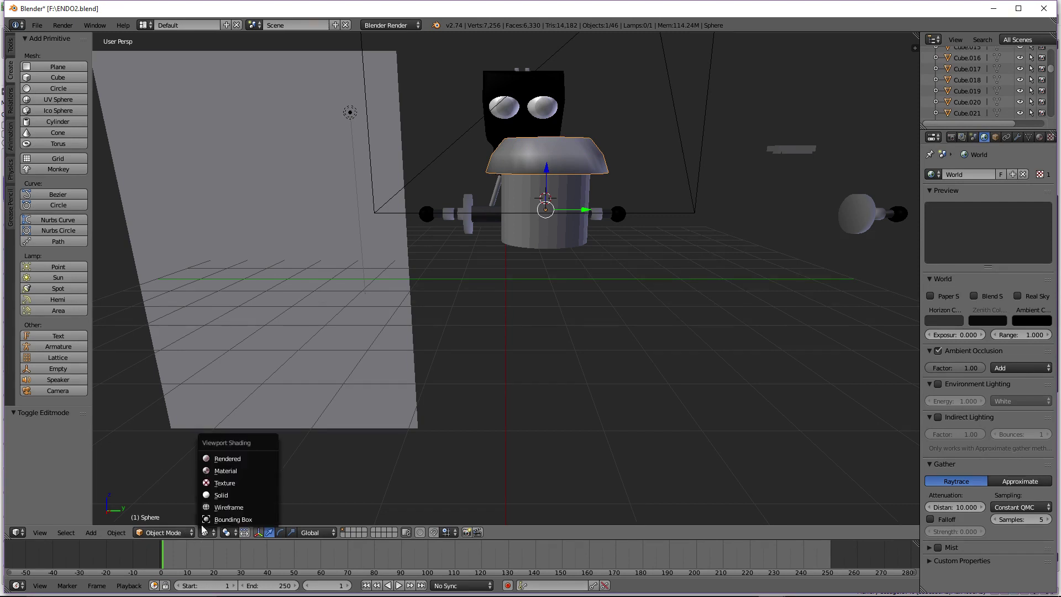
click(224, 482)
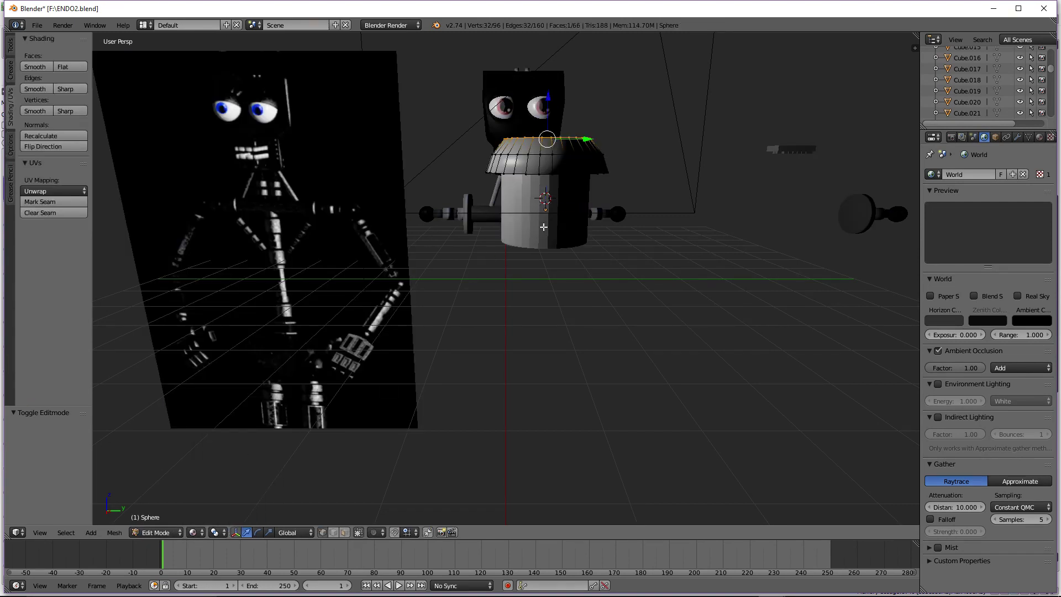
Select the cylinder under the dome and shorten it in Edit Mode, scaling it by 0.605 along Z and then slightly more
right_click(534, 232)
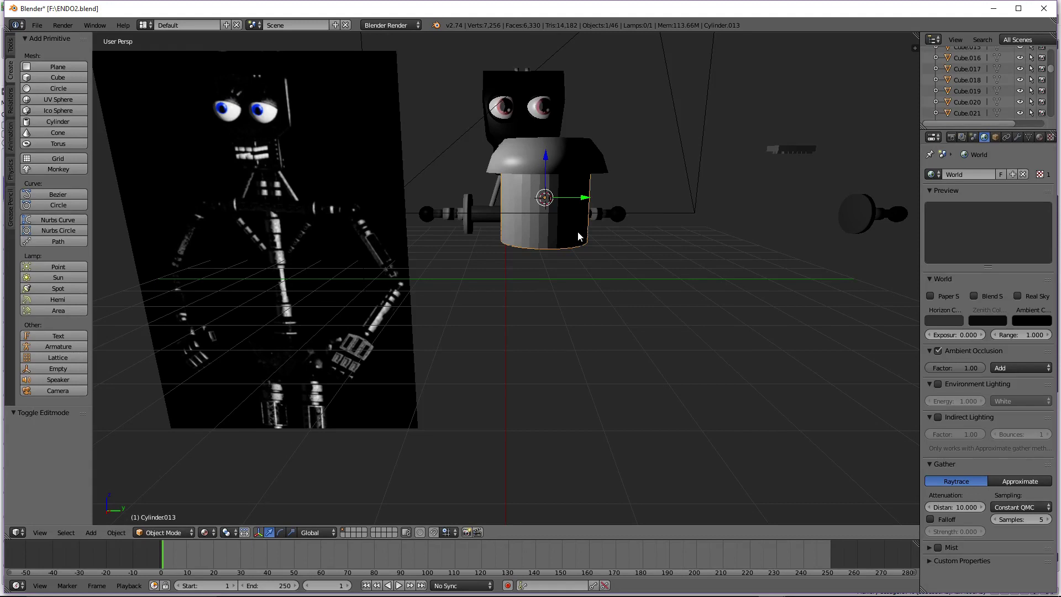
scroll(578, 237, up, 2)
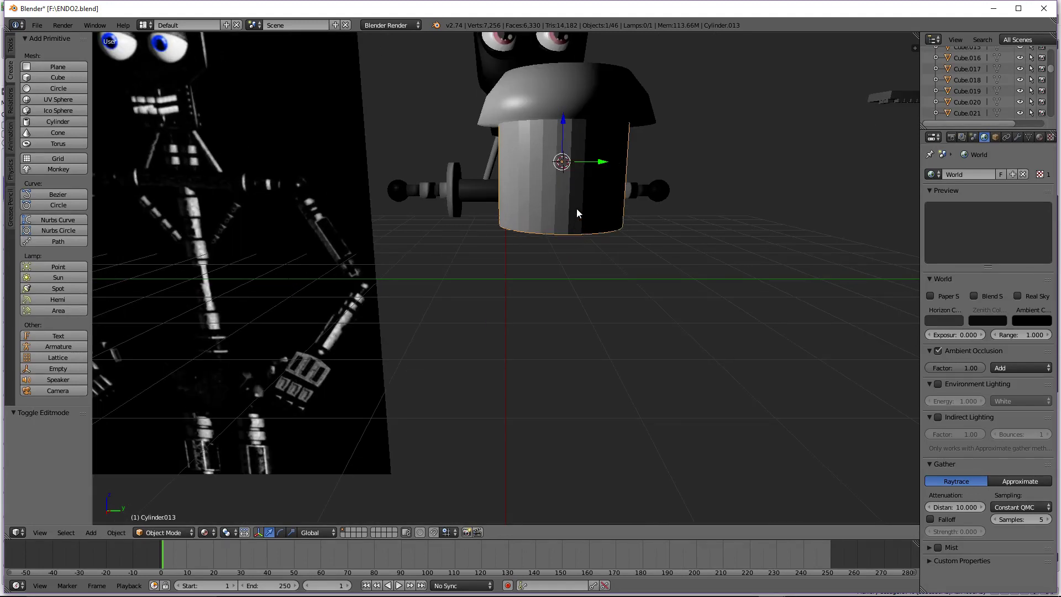
key(a)
key(z)
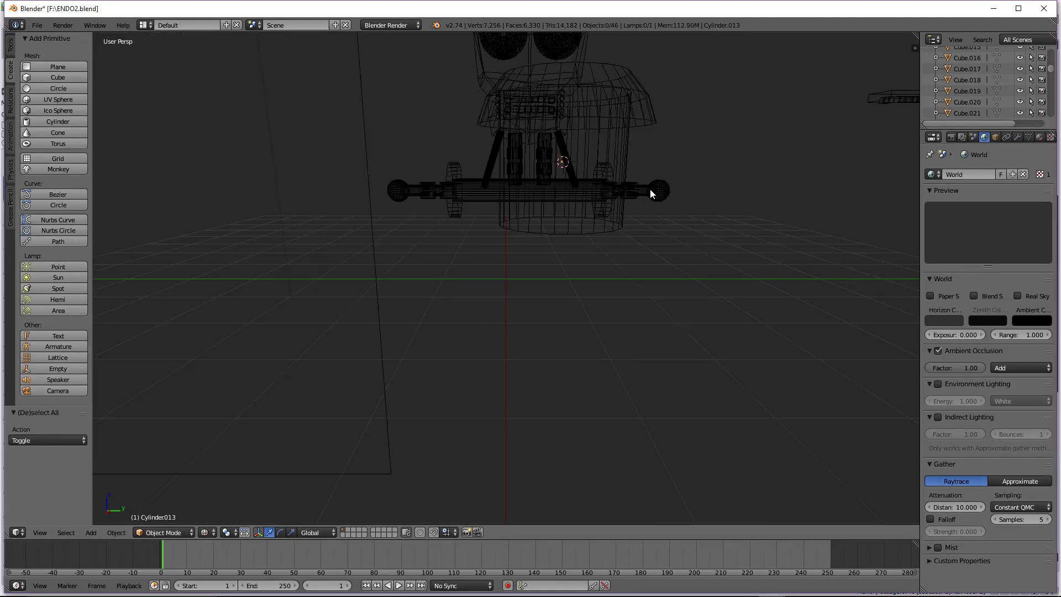
key(Tab)
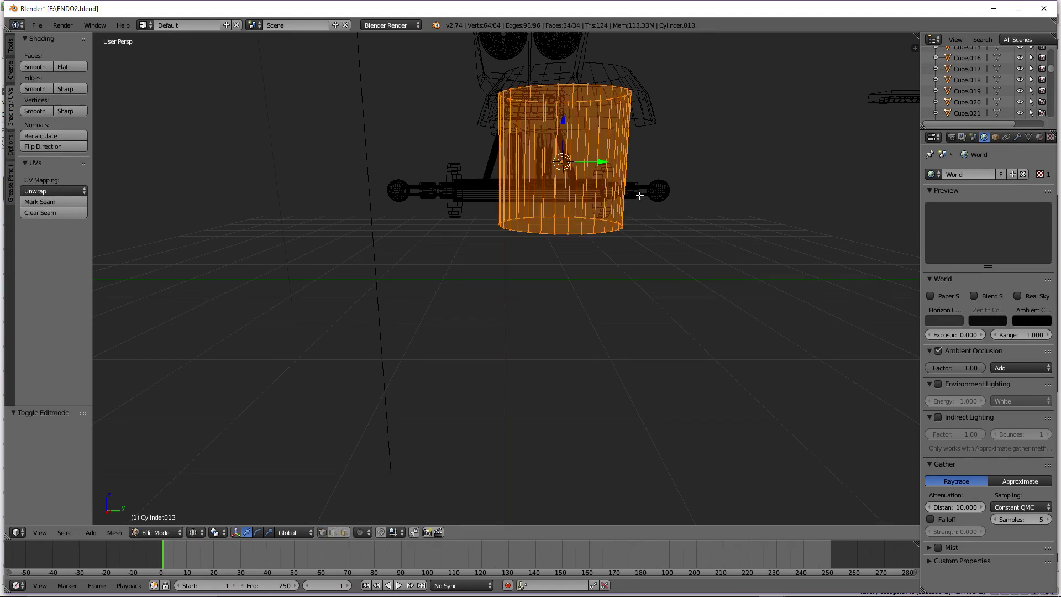
key(z)
key(s)
key(z)
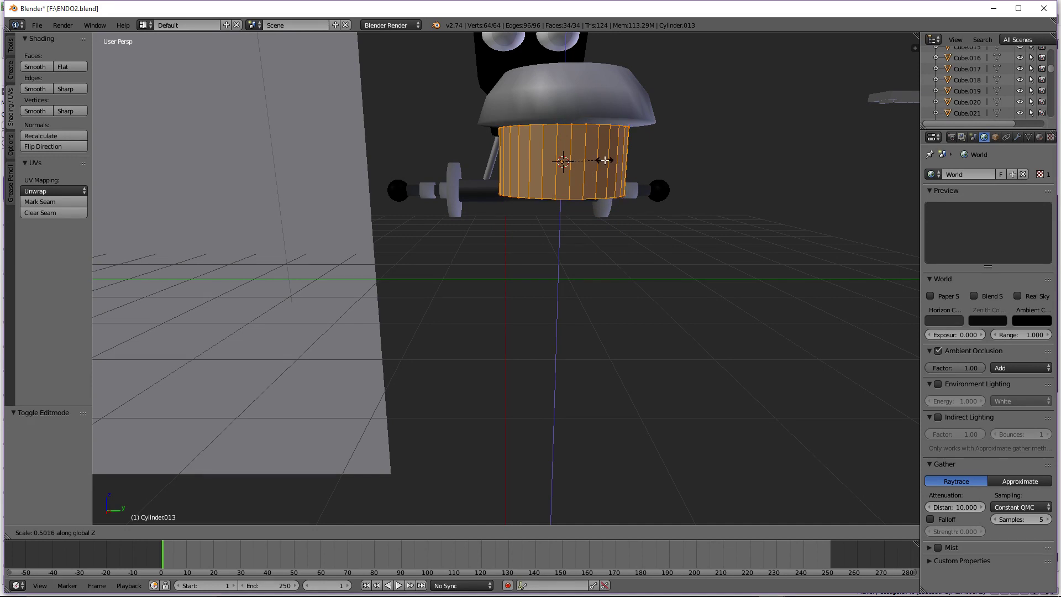
click(611, 162)
key(s)
key(z)
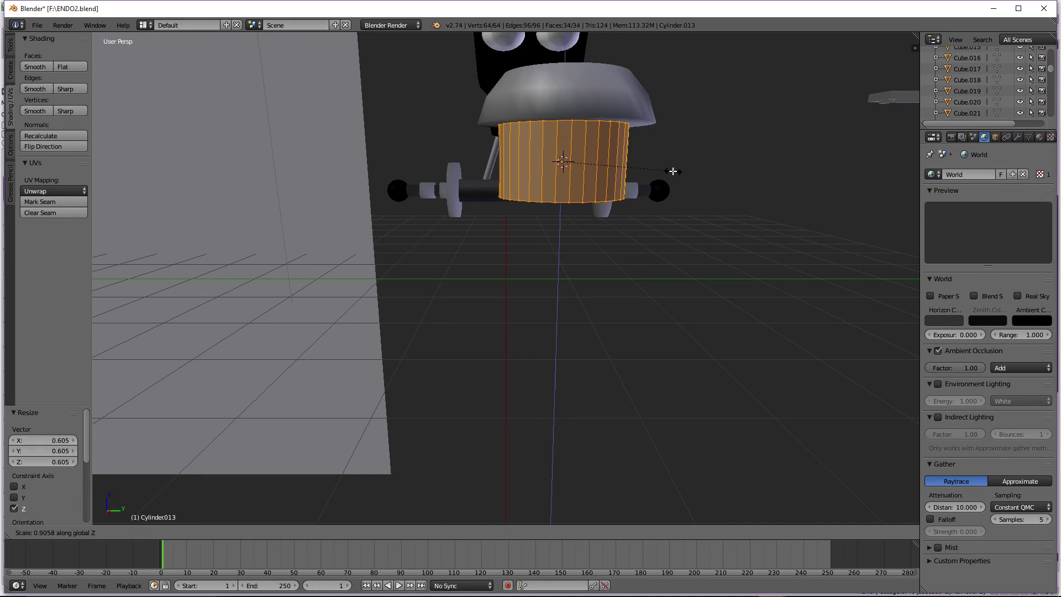
click(668, 168)
Raise the shortened cylinder 0.194 along Z into the dome and show the scene in Material shading
drag(564, 123, 564, 109)
click(173, 532)
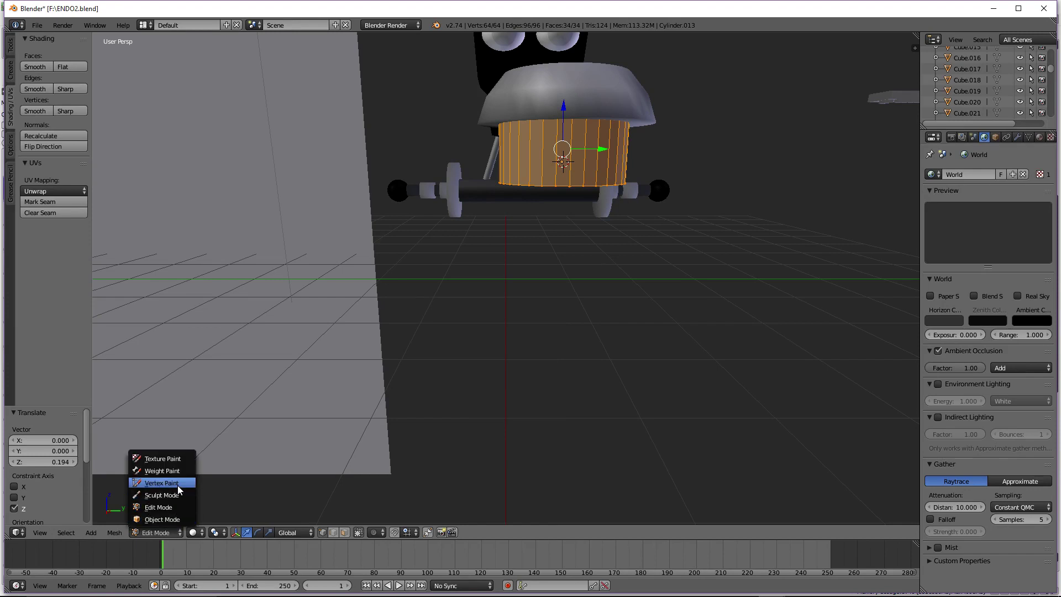
click(165, 532)
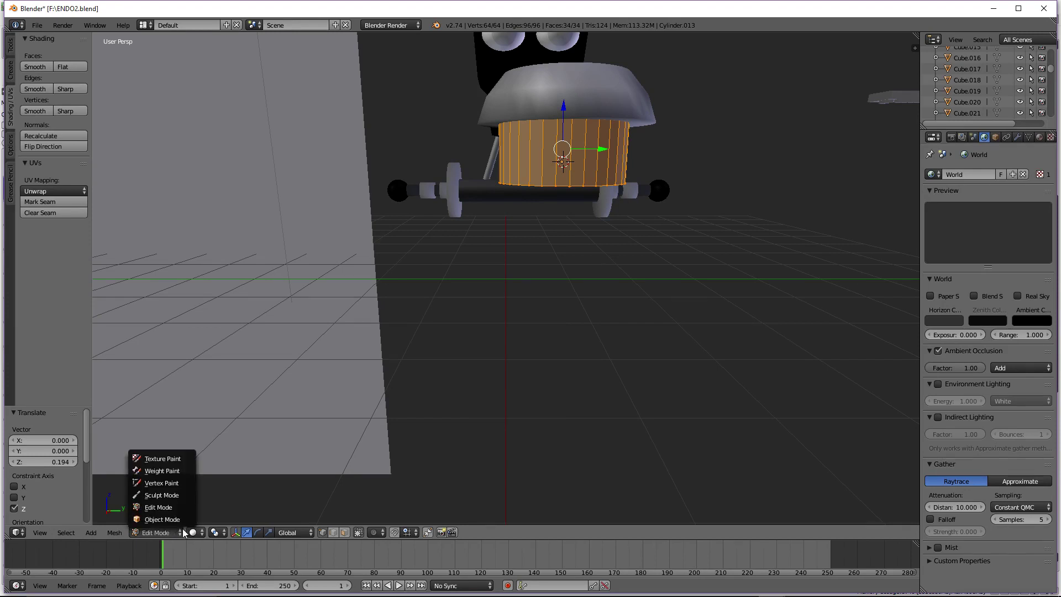
click(194, 532)
click(213, 471)
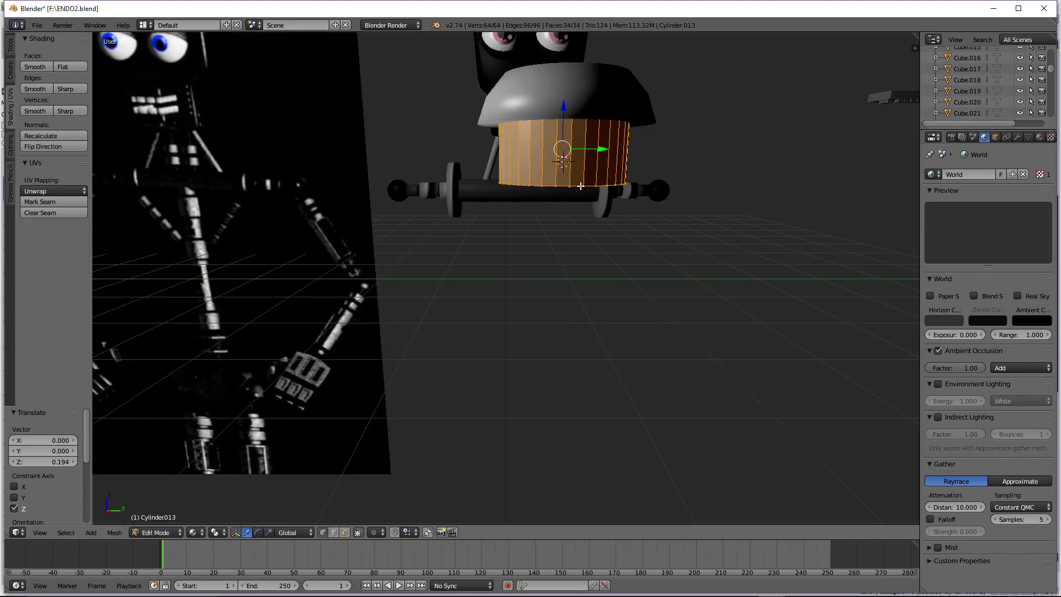
Leave Edit Mode, duplicate the cylinder under the dome, and lower the copy 1.386 along Z
key(Tab)
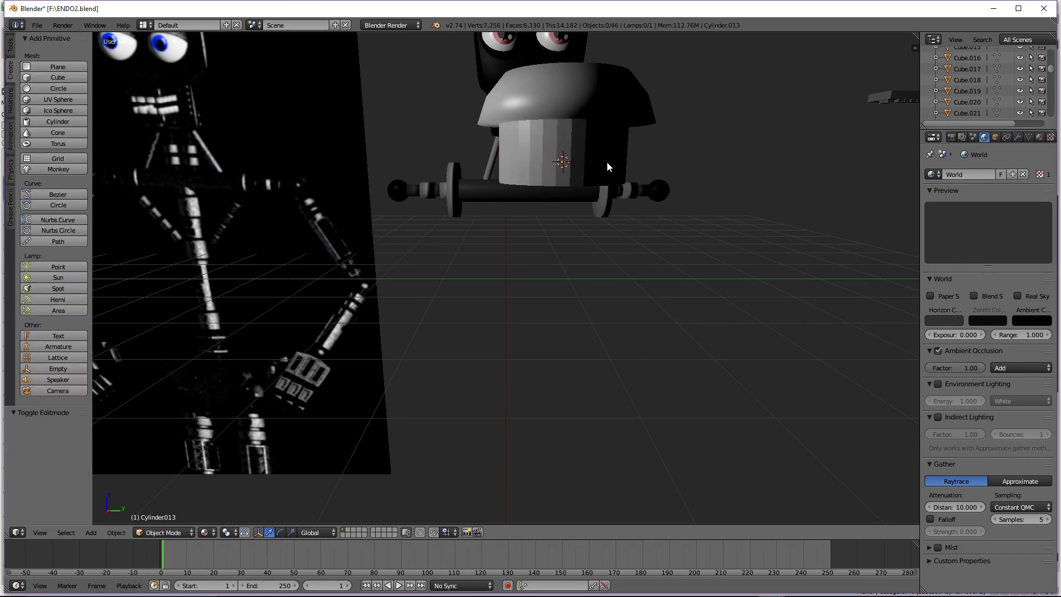
right_click(606, 161)
key(ctrl+c)
key(ctrl+v)
key(g)
key(z)
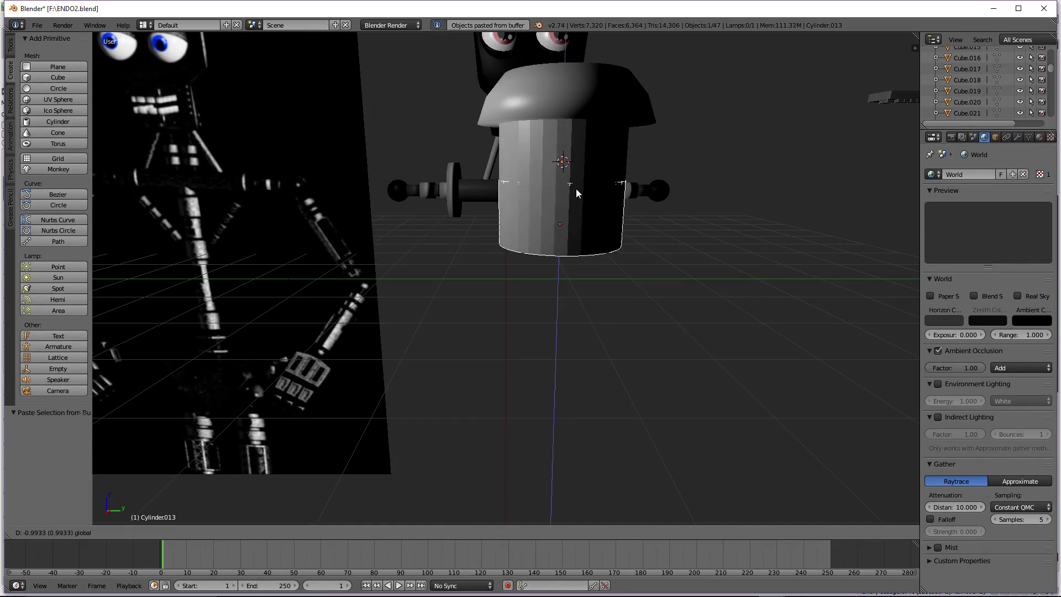
click(586, 211)
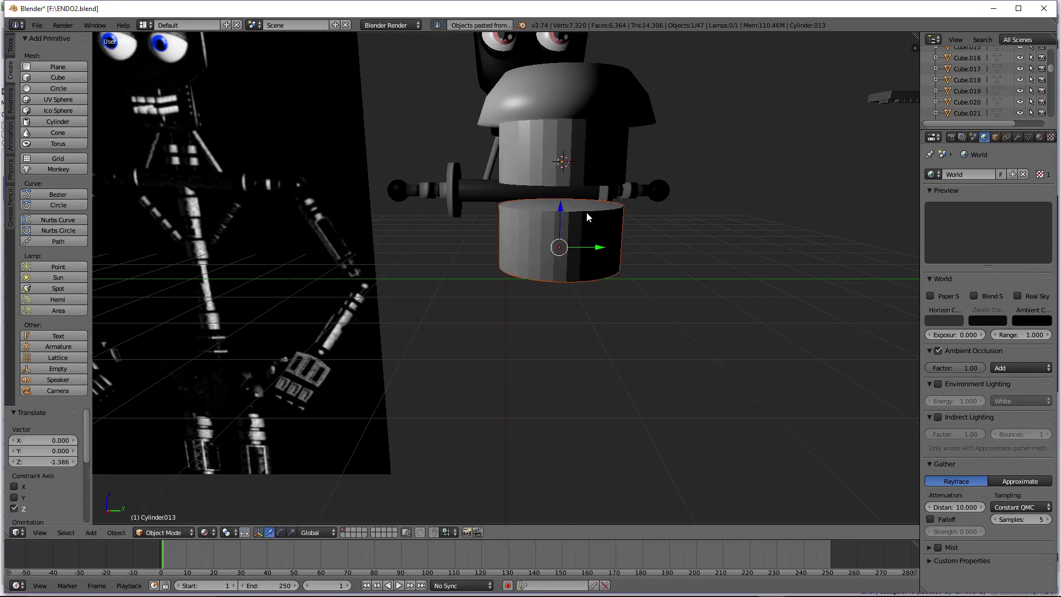
Paste another copy of the cylinder, raise it 0.732 along Z between the two wide cylinders, and scale it uniformly to 0.859
drag(565, 211, 564, 168)
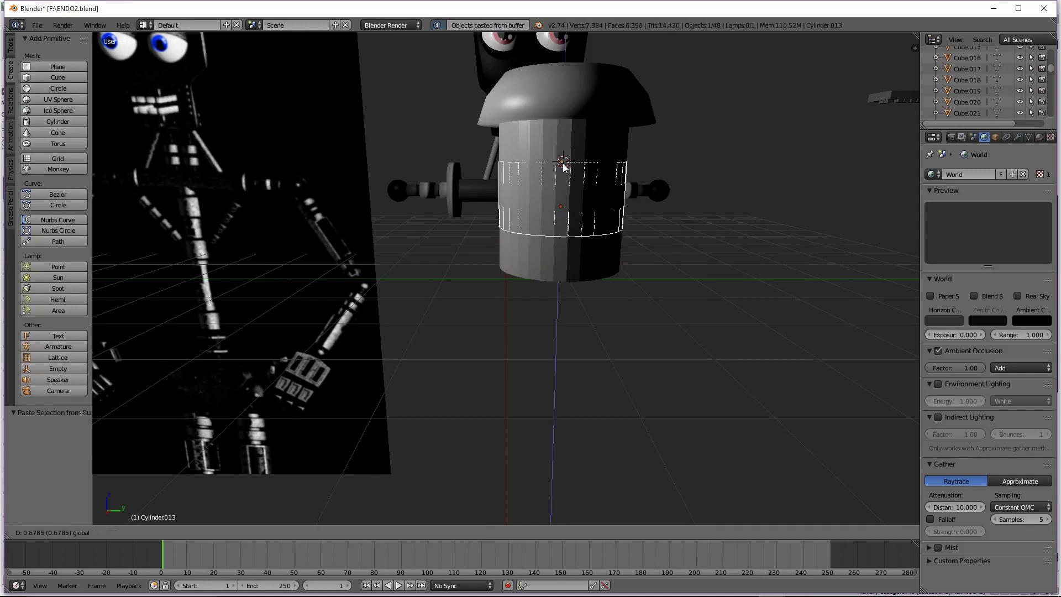
key(s)
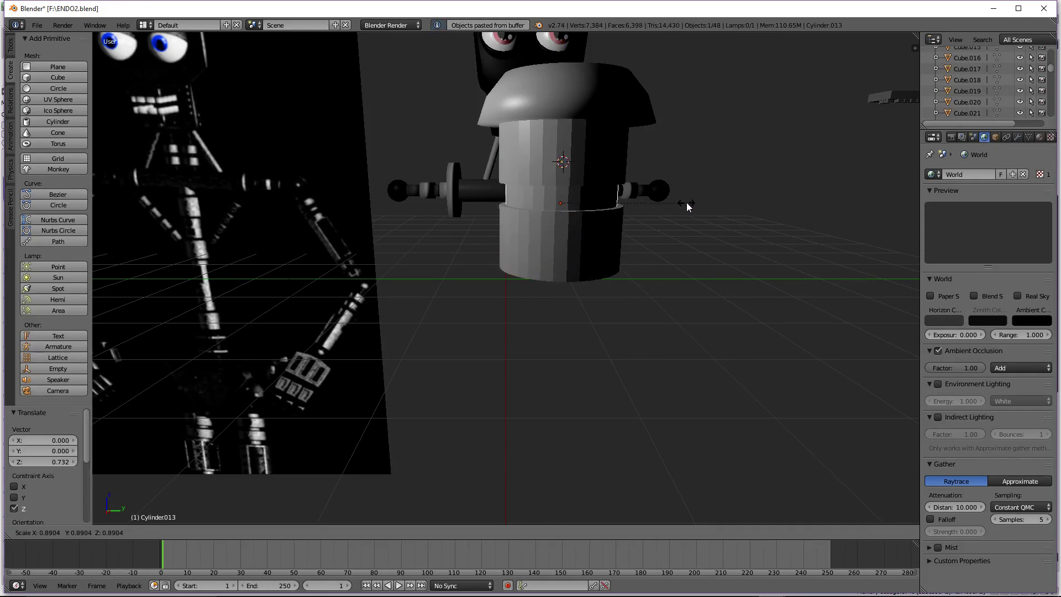
click(681, 203)
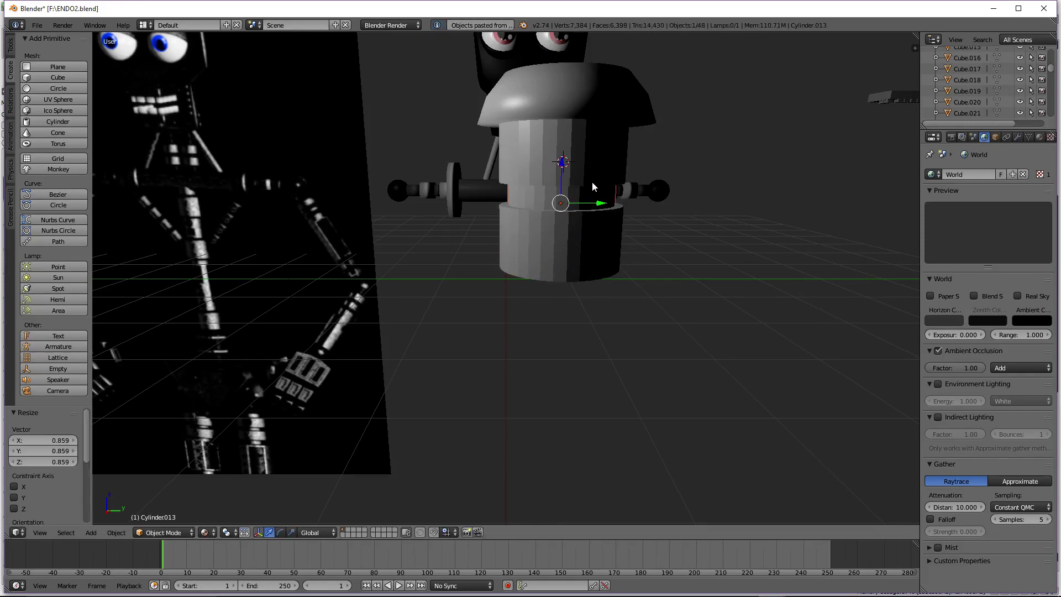
Duplicate the narrow middle cylinder and lower the copy 1.027 along Z to the underside of the lower wide cylinder
key(ctrl+v)
key(g)
key(z)
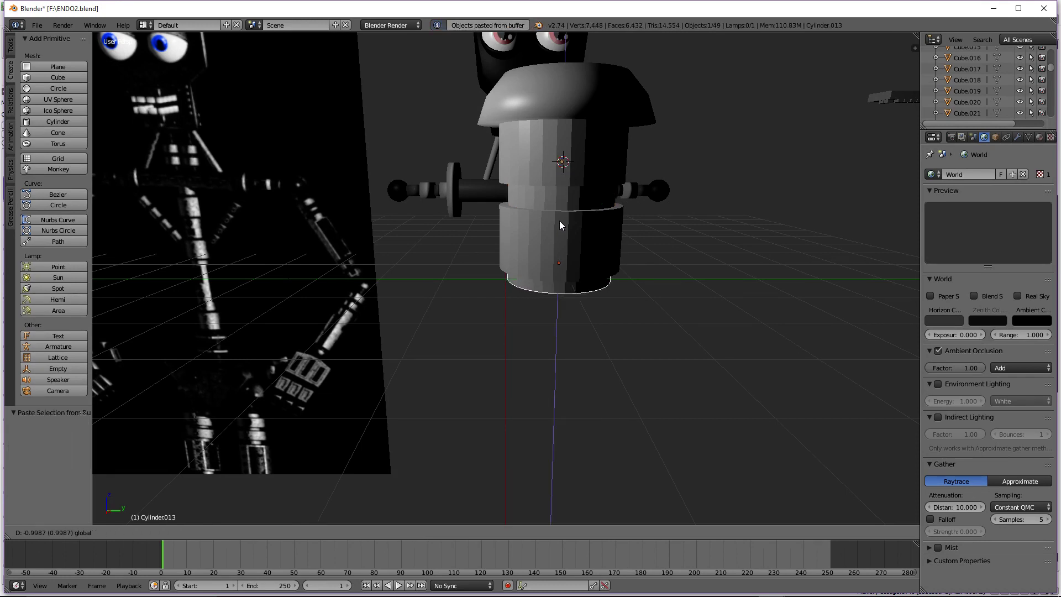
click(559, 227)
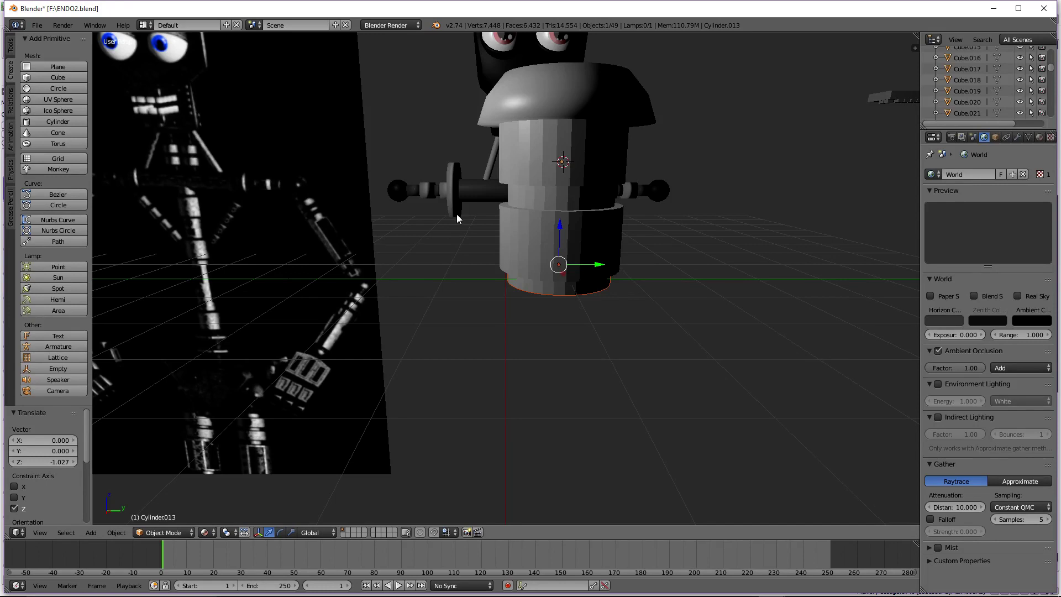
Select the small connecting cylinder of the detached joint assembly and show the scene in Solid shading
right_click(413, 190)
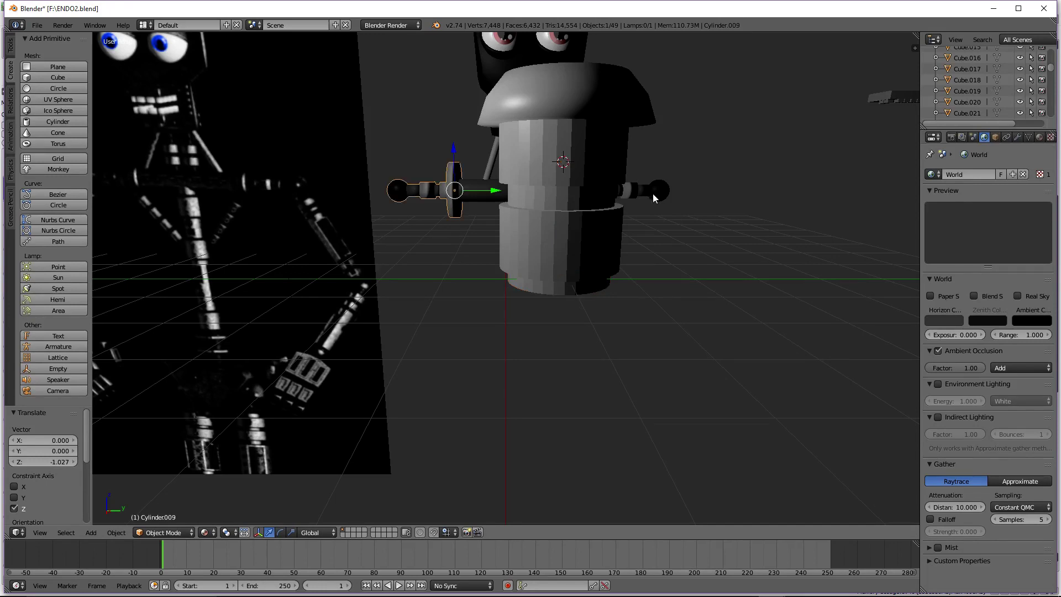
scroll(799, 167, down, 2)
right_click(890, 216)
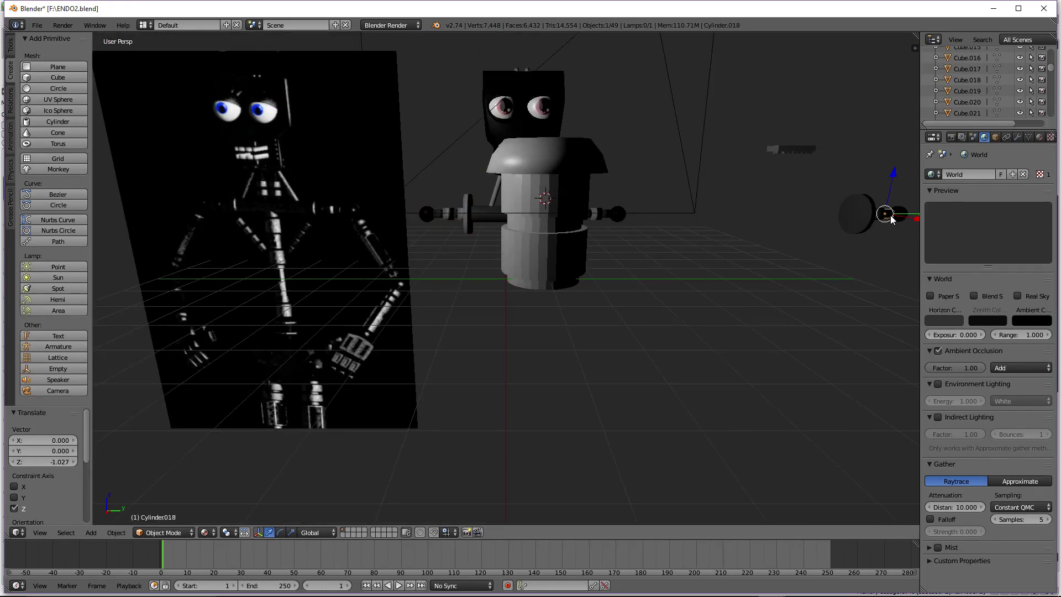
mouse_move(891, 218)
middle_down()
mouse_move(767, 360)
mouse_move(814, 349)
middle_up()
key(alt+z)
scroll(765, 360, up, 2)
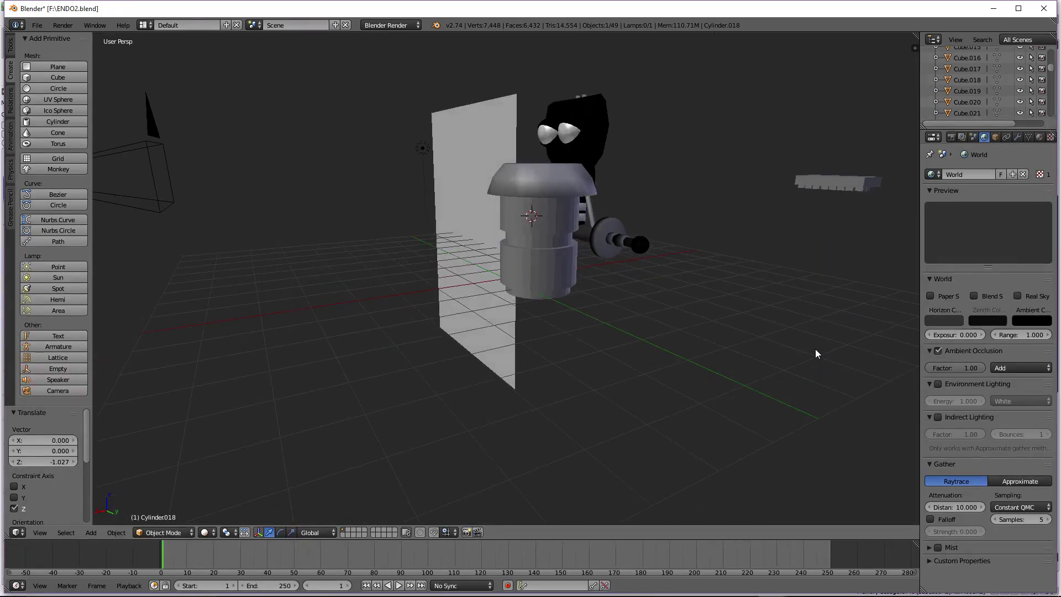
scroll(815, 346, down, 2)
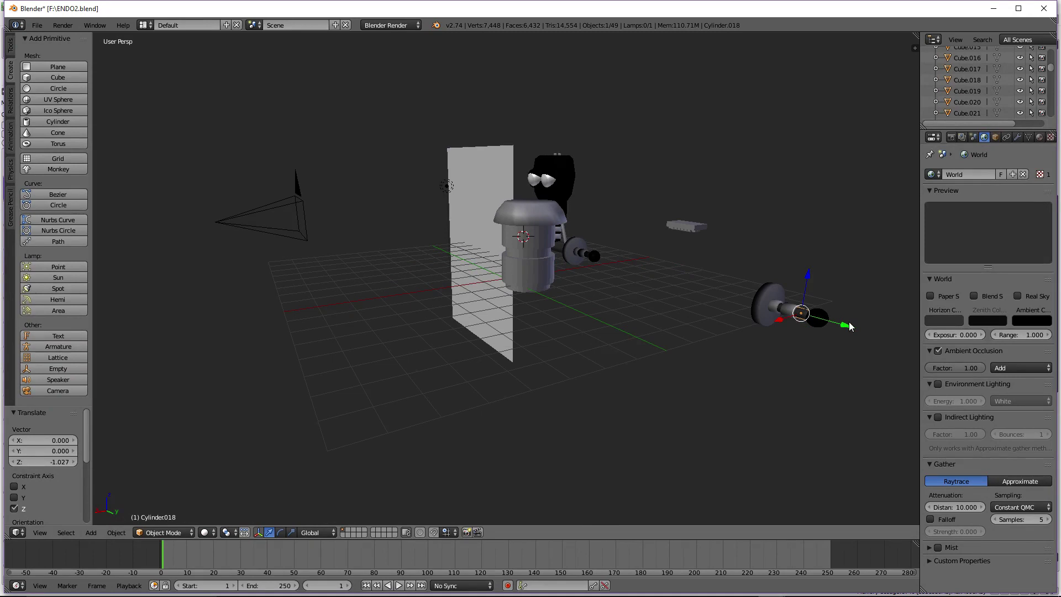
middle_drag(848, 326, 818, 270)
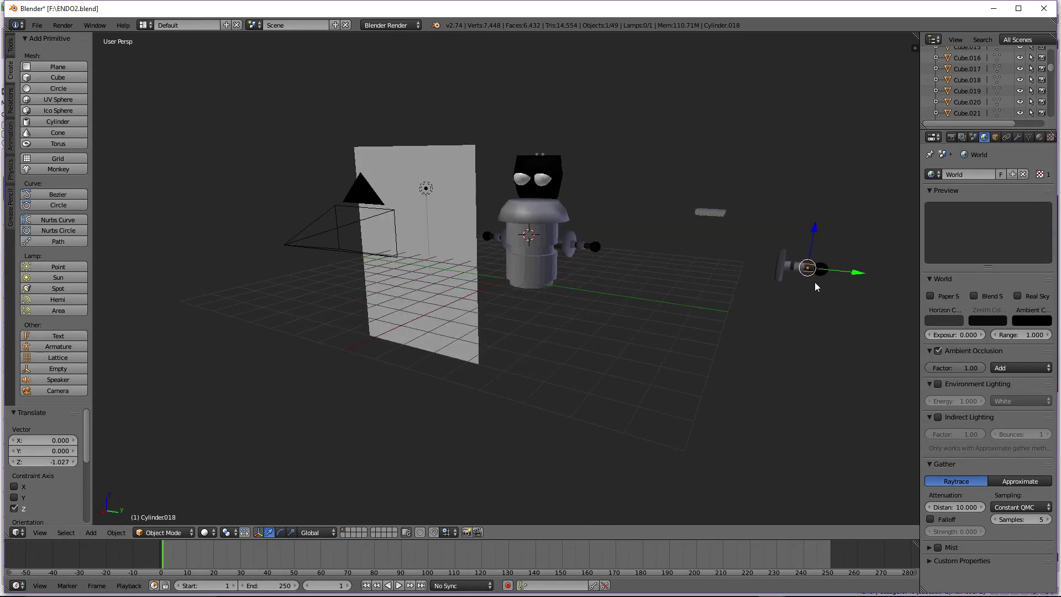
Duplicate the small connecting cylinder and move the copy -6.167 along Y toward the body
key(ctrl+c)
key(ctrl+v)
key(g)
key(y)
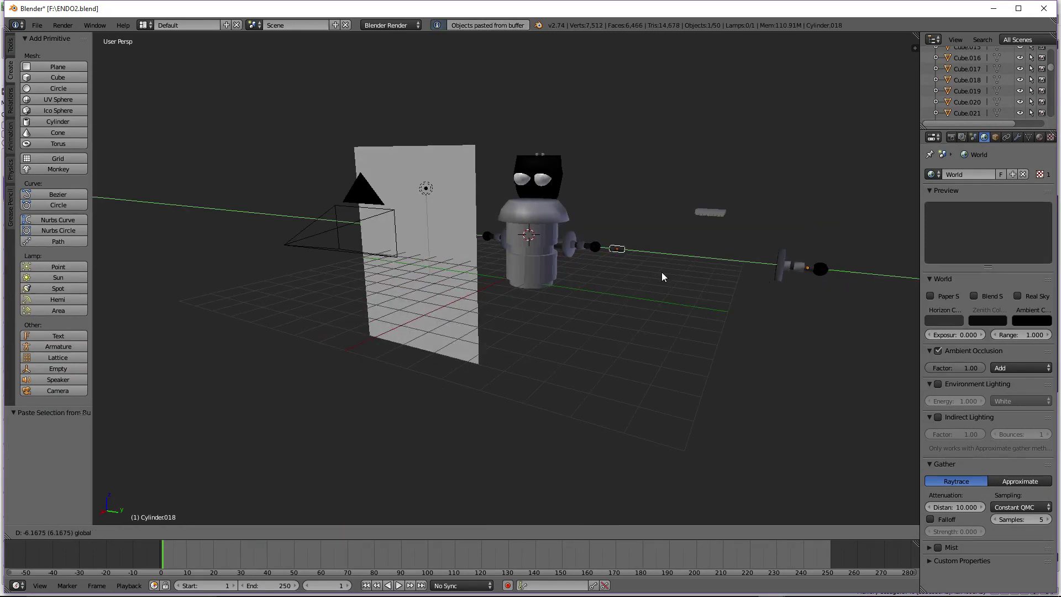
click(667, 274)
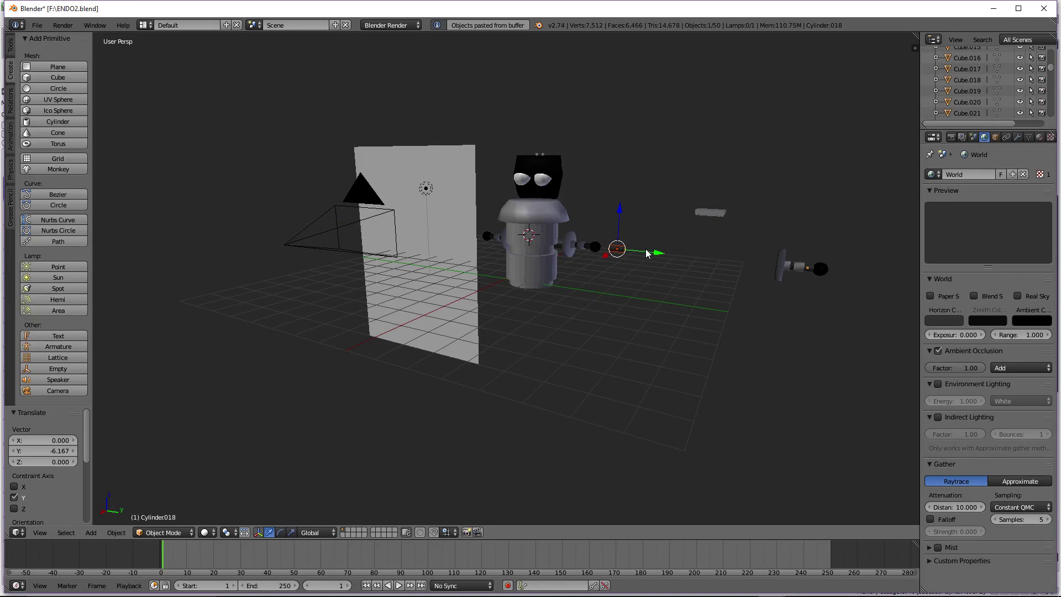
Scale the small cylinder copy uniformly to 3.585 and rotate it 90° about the X axis so it stands upright
middle_drag(648, 254, 666, 254)
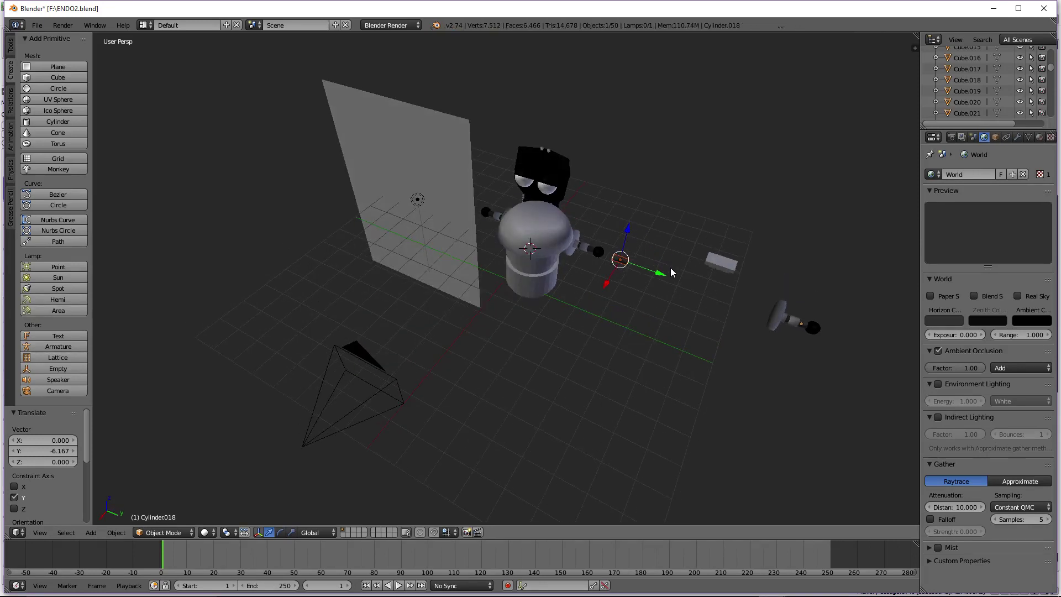
key(s)
click(800, 280)
key(r)
key(x)
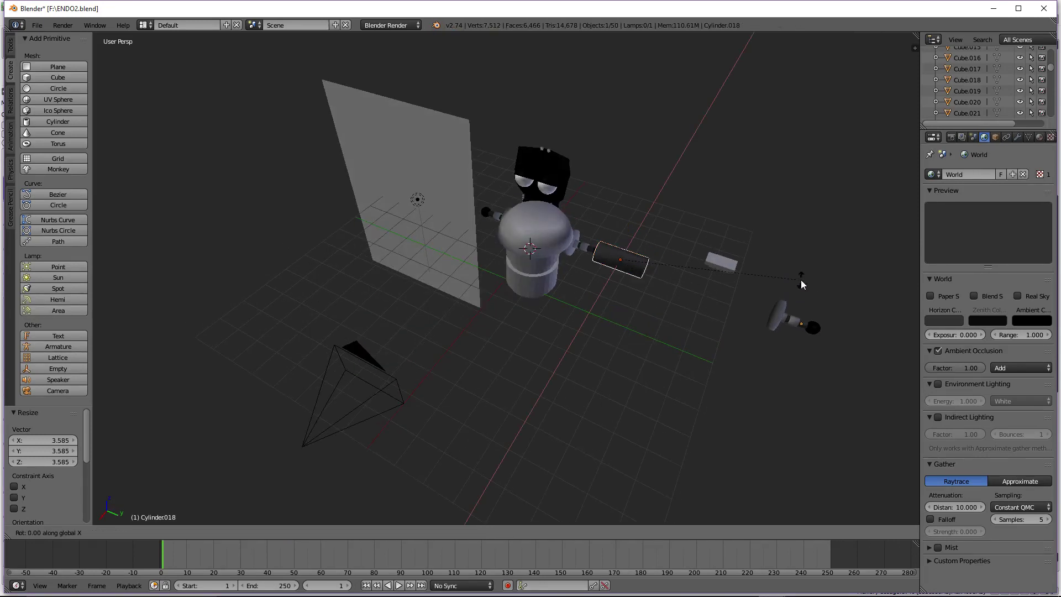
text(90)
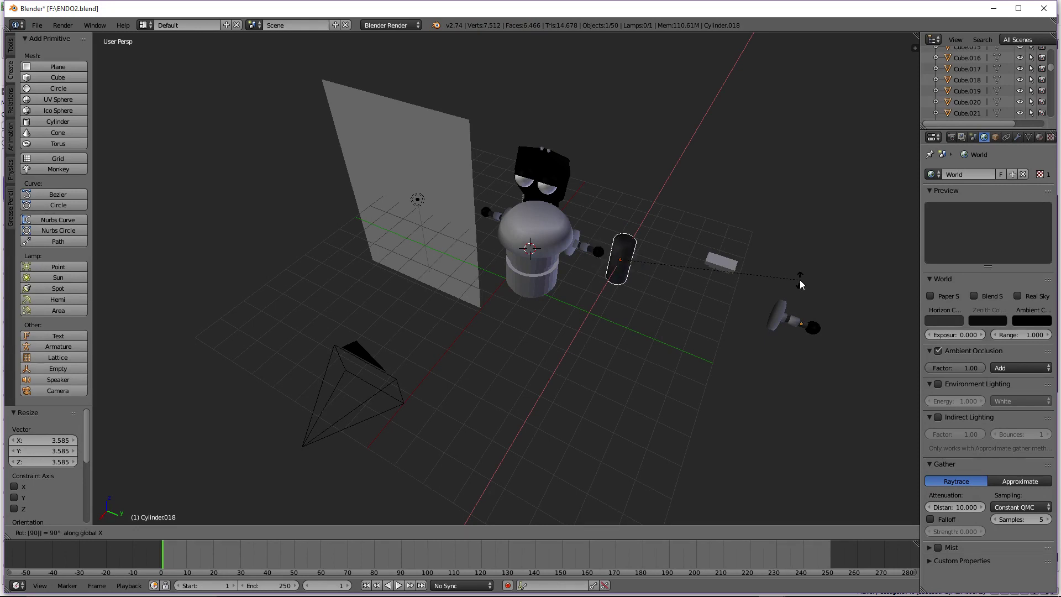
key(Return)
Move the upright black cylinder along the Z, Y and X axes onto the dome, sinking its lower end into the dome's top
drag(624, 230, 635, 134)
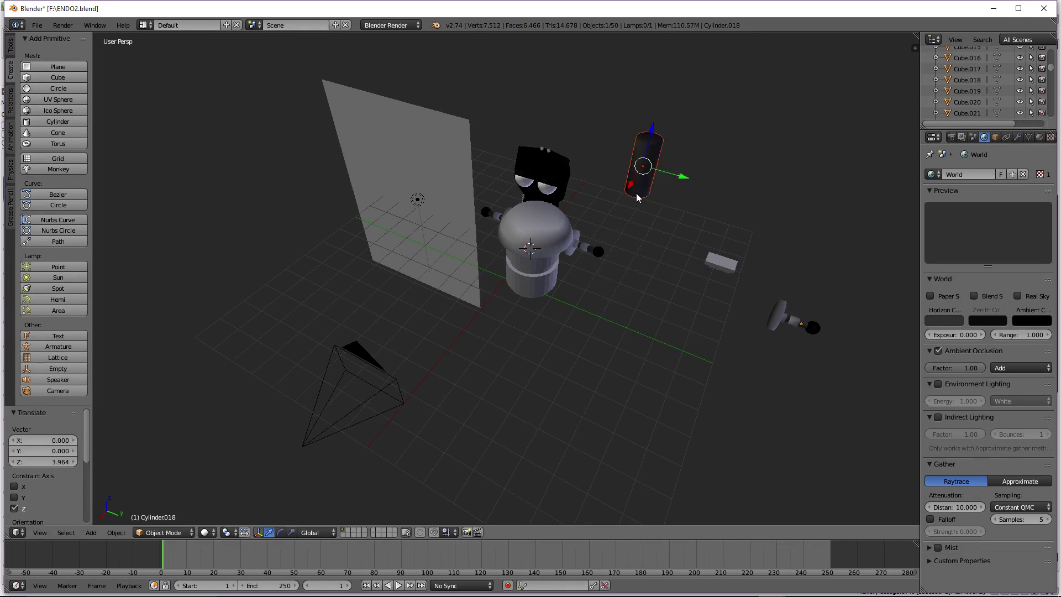
drag(632, 190, 528, 212)
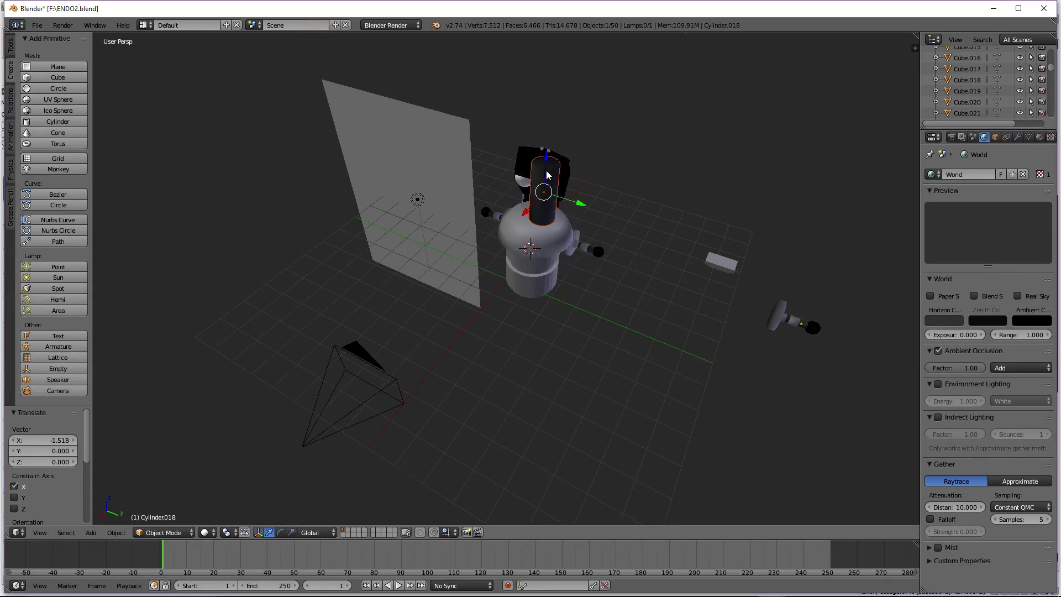
drag(548, 164, 547, 221)
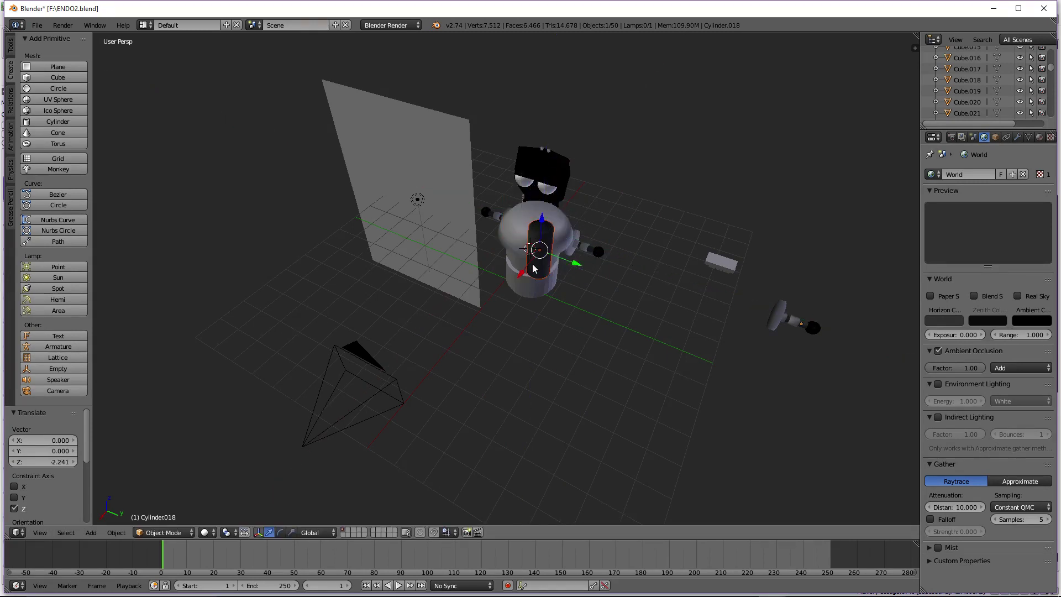
drag(525, 273, 562, 239)
middle_drag(561, 238, 526, 309)
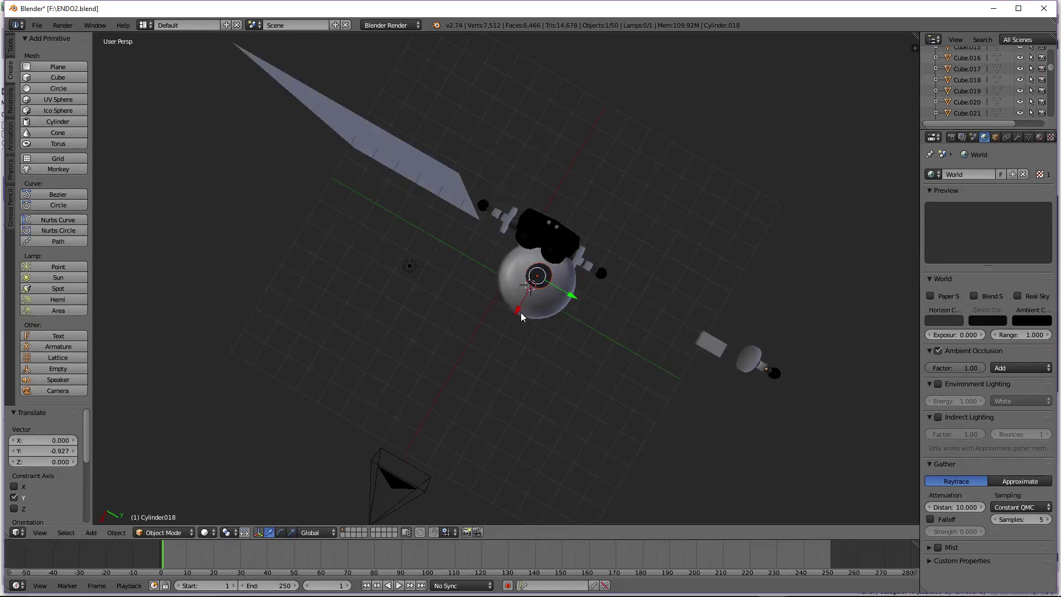
drag(523, 313, 520, 316)
Fine-tune the black cylinder's centring on the dome with small moves along X and 0.025 along Y
key(KP_3)
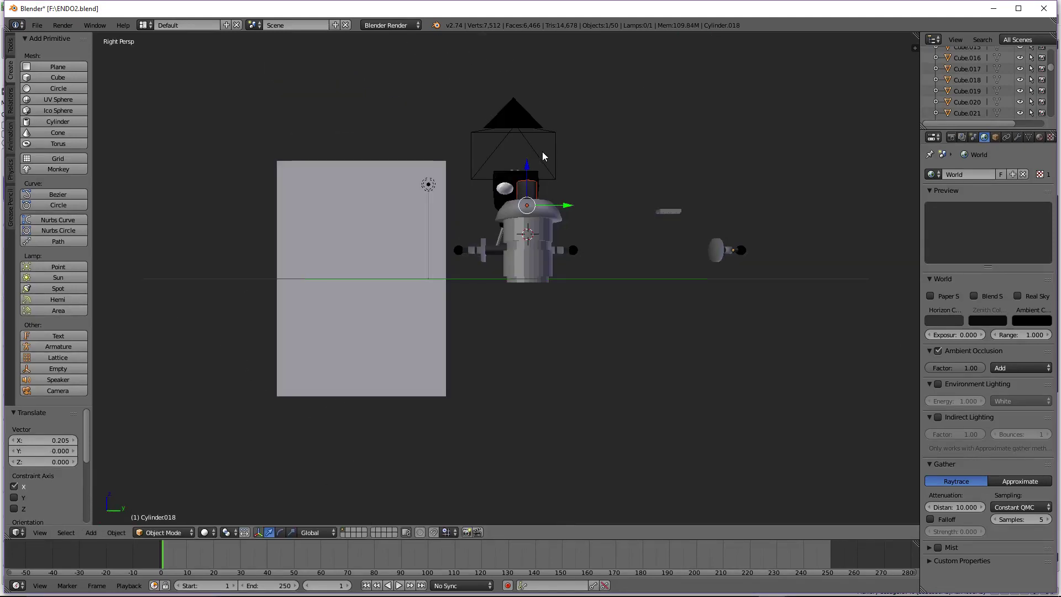
scroll(539, 160, up, 2)
middle_drag(535, 183, 560, 324)
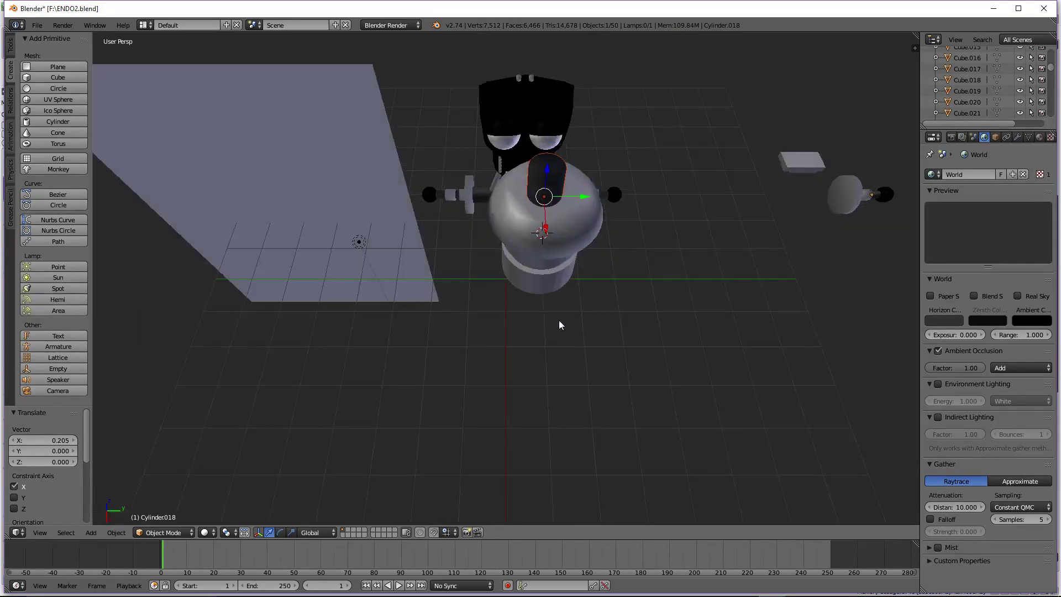
drag(550, 232, 550, 238)
key(Right)
drag(585, 199, 584, 198)
key(KP_3)
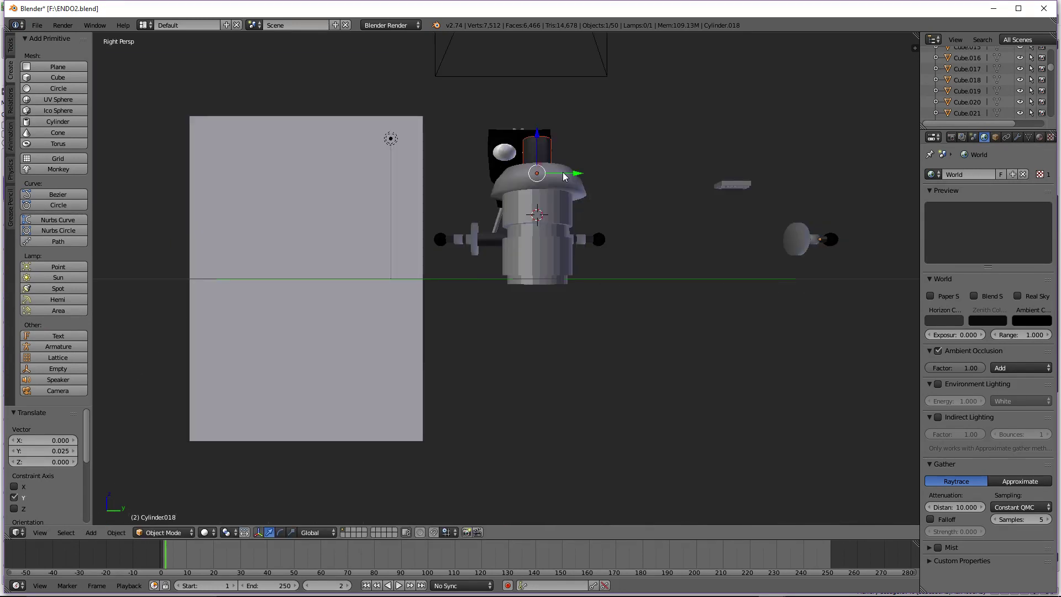
Apply smooth shading to the faces of the wide cylinder directly under the dome in Edit Mode
right_click(549, 218)
key(Tab)
key(Tab)
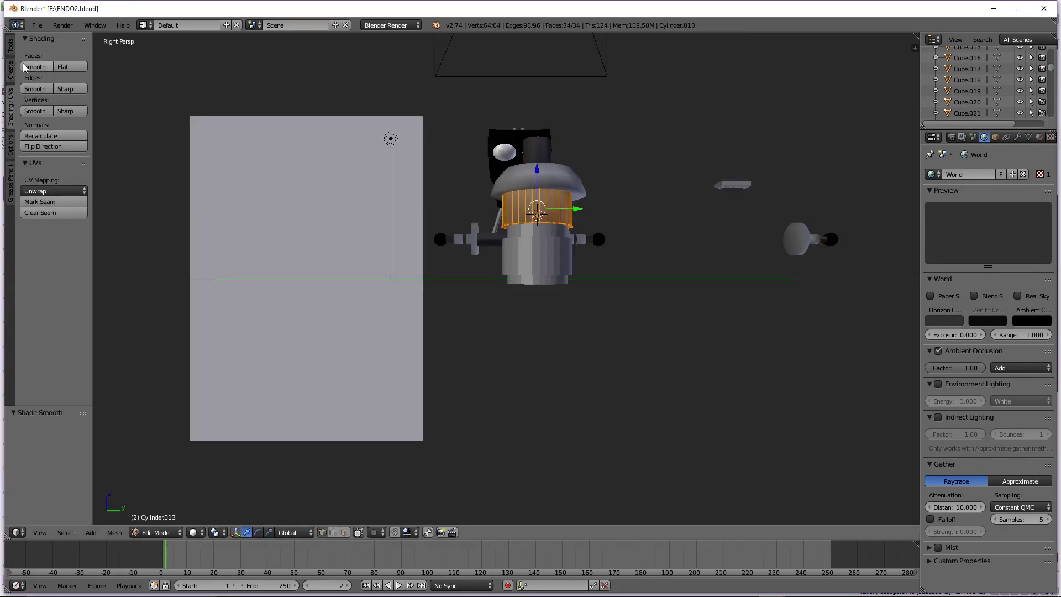
Apply smooth shading to the faces and edges of the narrow cylinder between the two wide ones in Edit Mode
right_click(544, 224)
key(Tab)
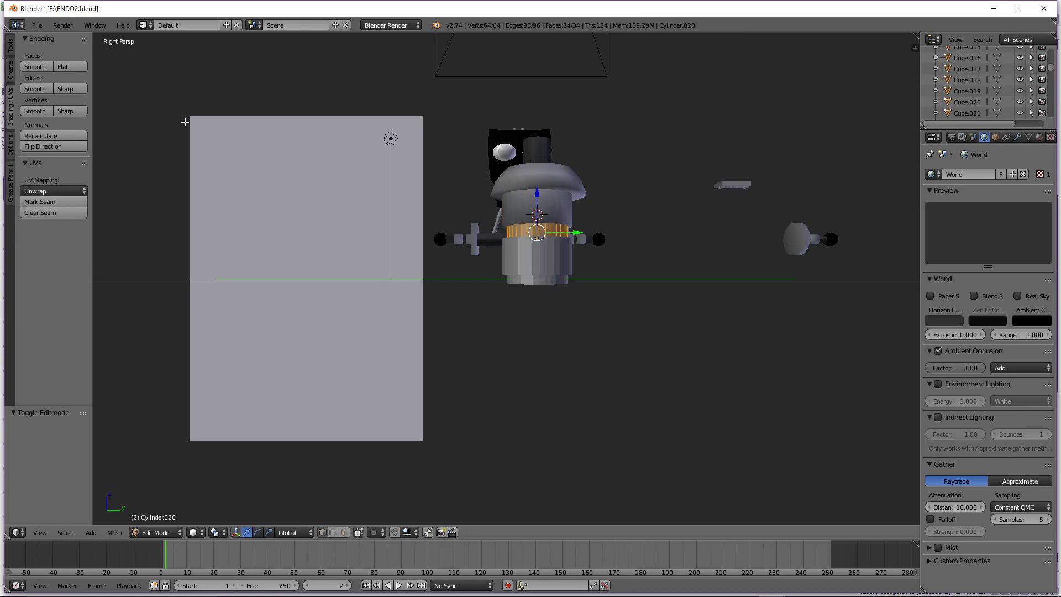
click(28, 66)
click(36, 91)
key(Tab)
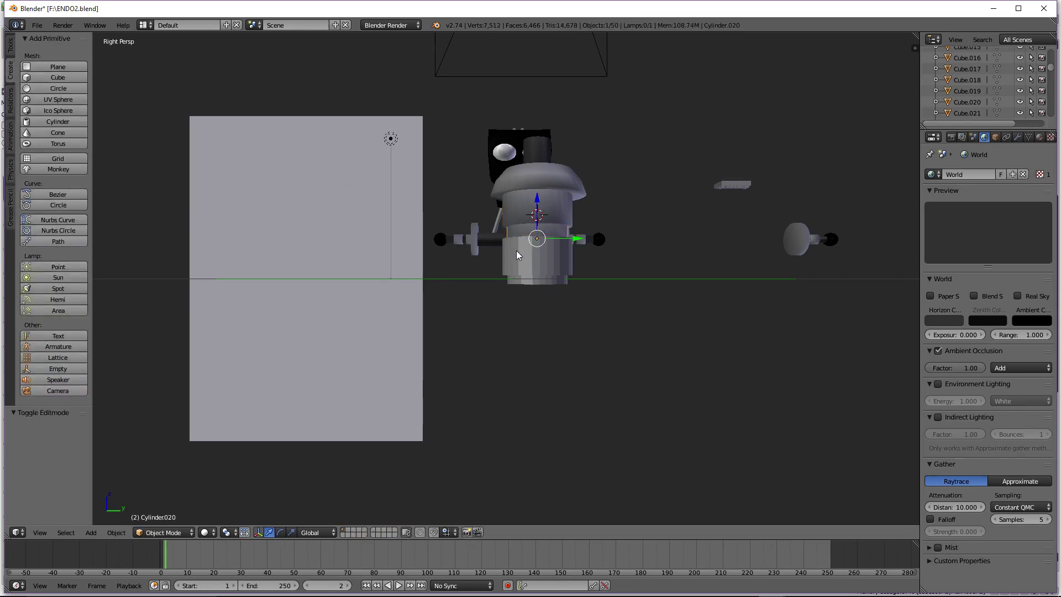
Smooth the faces, edges and vertices of the lower wide cylinder in Edit Mode
right_click(516, 250)
key(Tab)
click(35, 66)
click(35, 89)
click(35, 111)
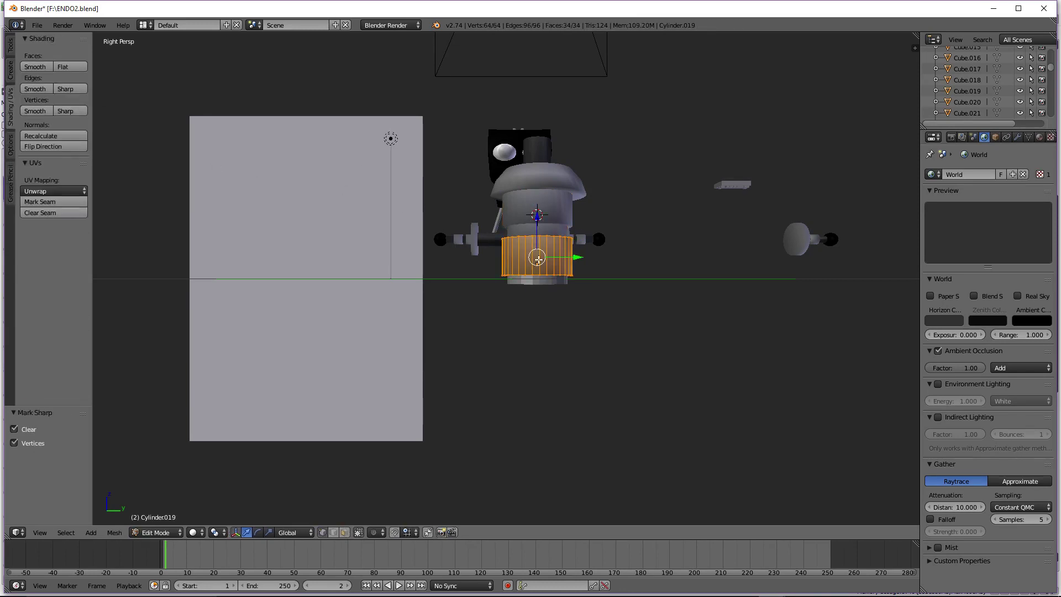
key(Tab)
Smooth the faces, edges and vertices of the lowest narrow cylinder in Edit Mode
right_click(537, 283)
key(Tab)
click(34, 67)
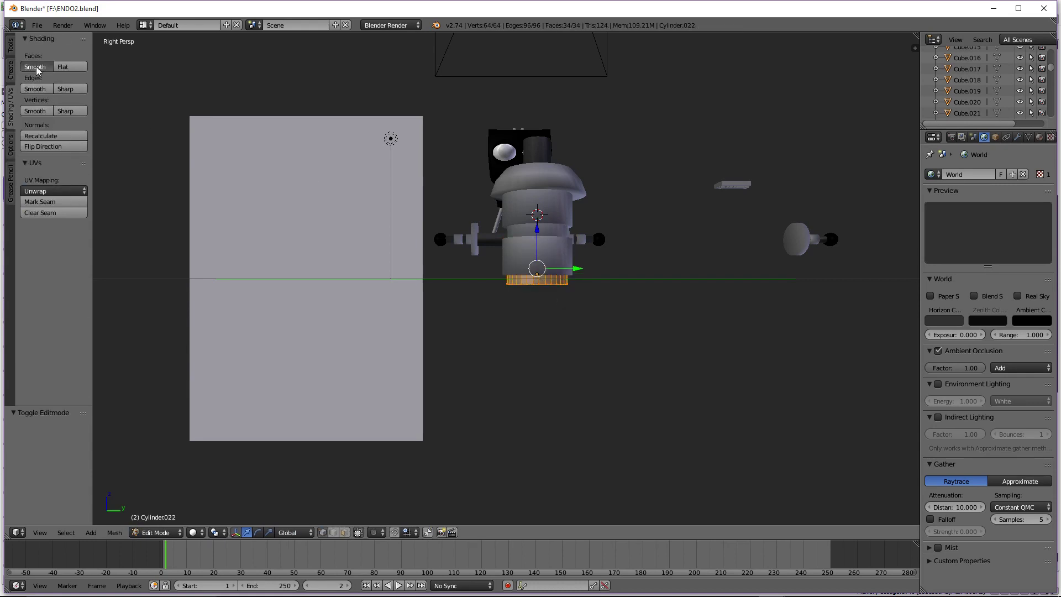
click(34, 89)
click(35, 110)
key(Tab)
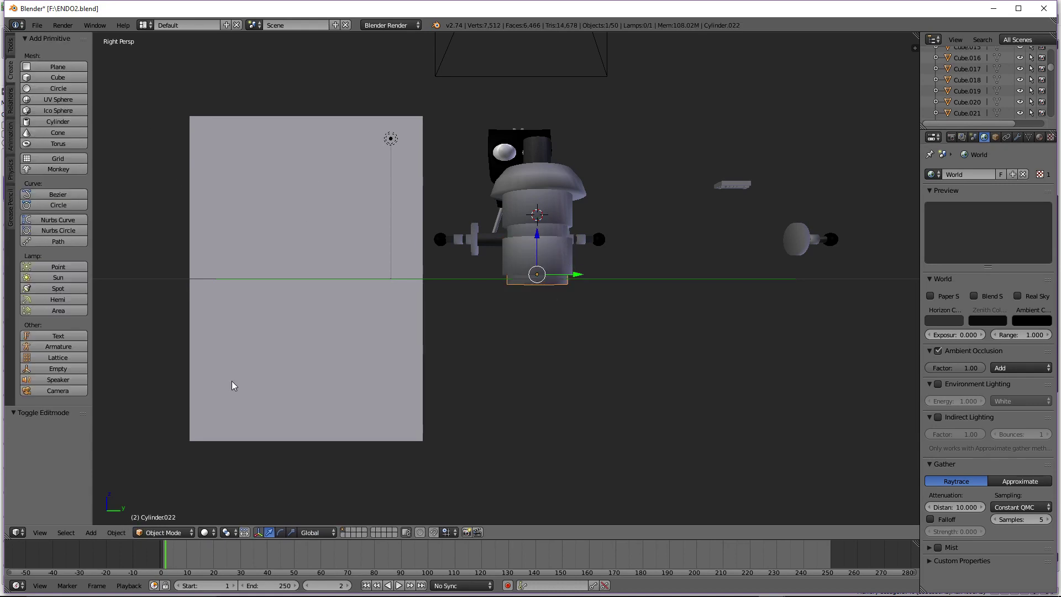
Show materials in the viewport and assign the existing material "Material" to the narrow cylinder between the two wide ones
click(207, 532)
click(221, 468)
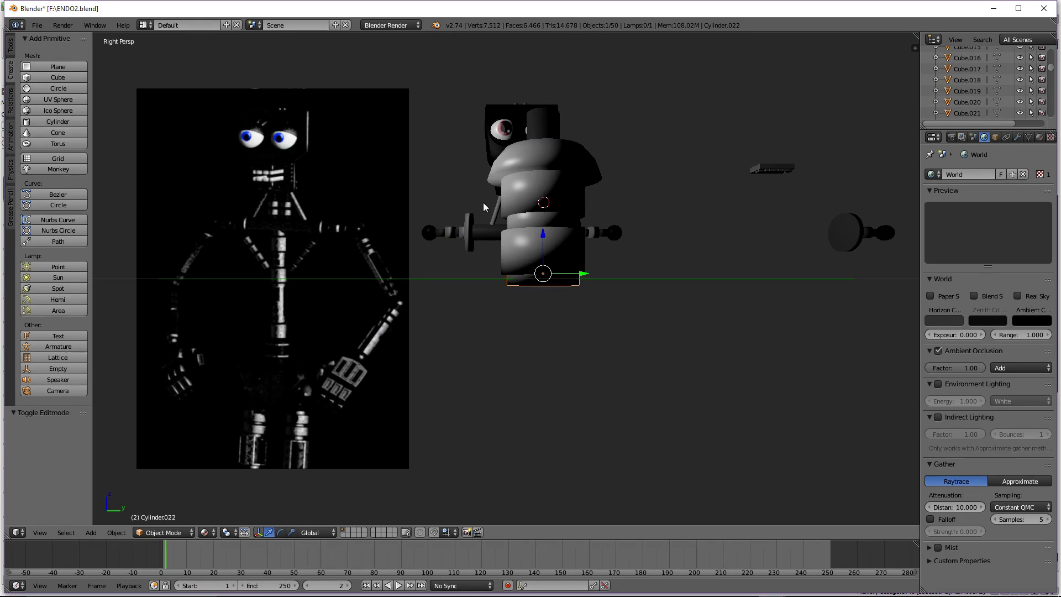
right_click(523, 214)
click(1039, 137)
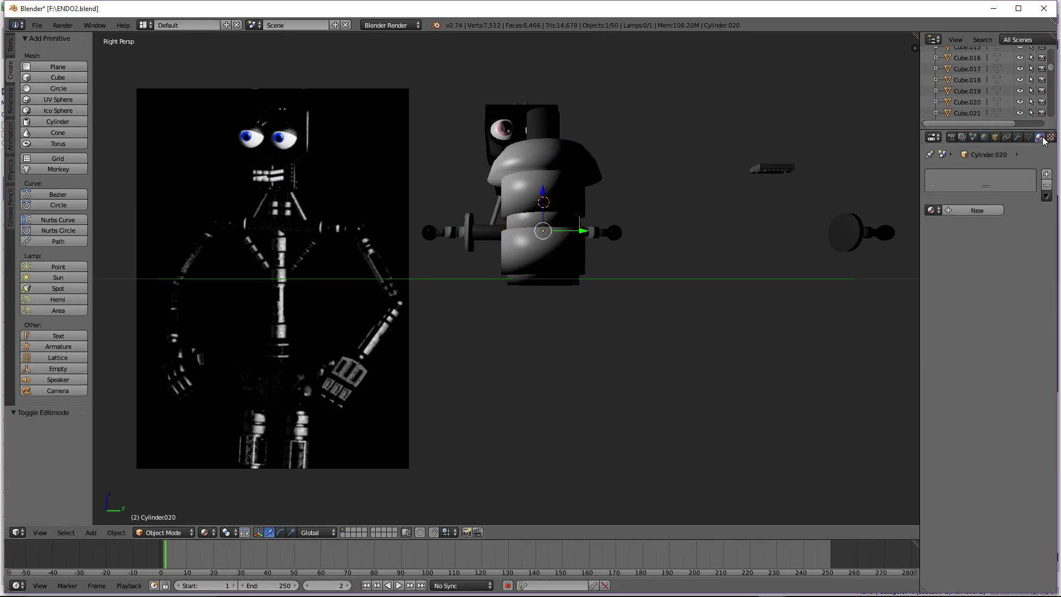
click(931, 210)
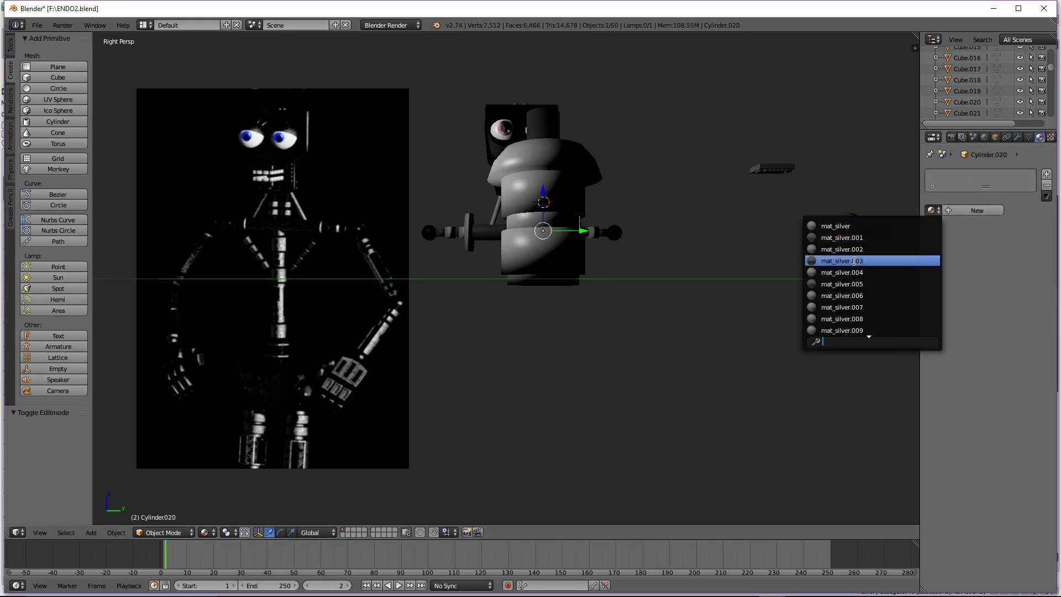
scroll(857, 330, down, 8)
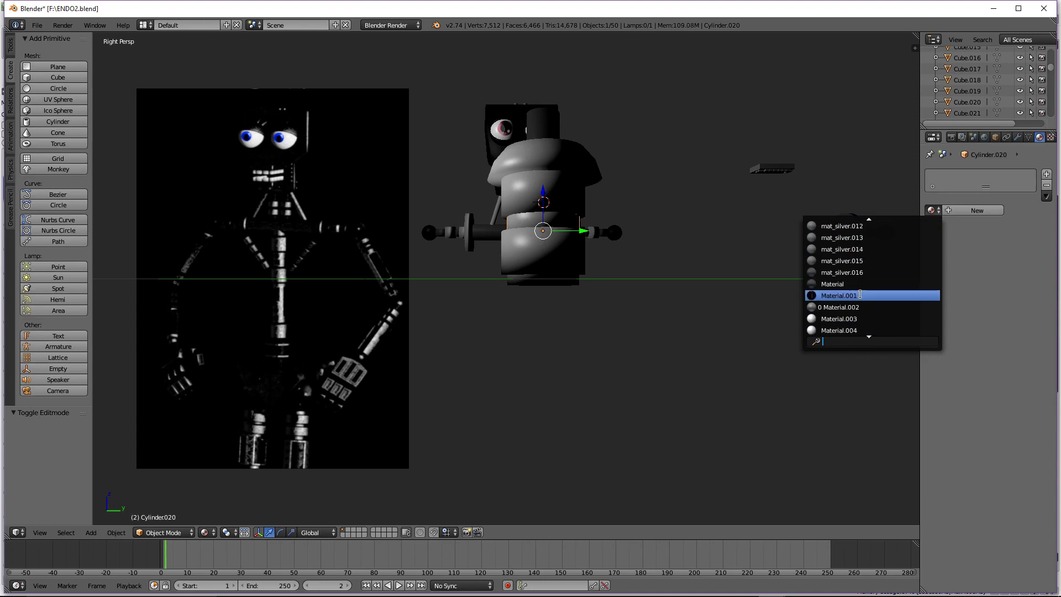
click(861, 284)
Assign the existing material "Material" to the lowest narrow cylinder of the stack
right_click(531, 271)
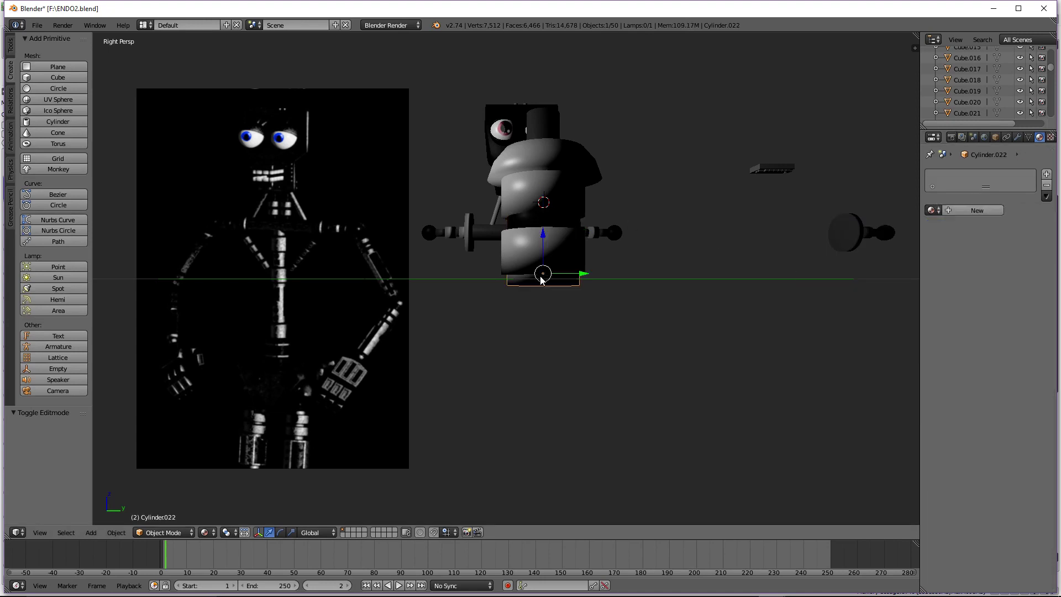
click(940, 211)
click(933, 210)
scroll(865, 241, up, 8)
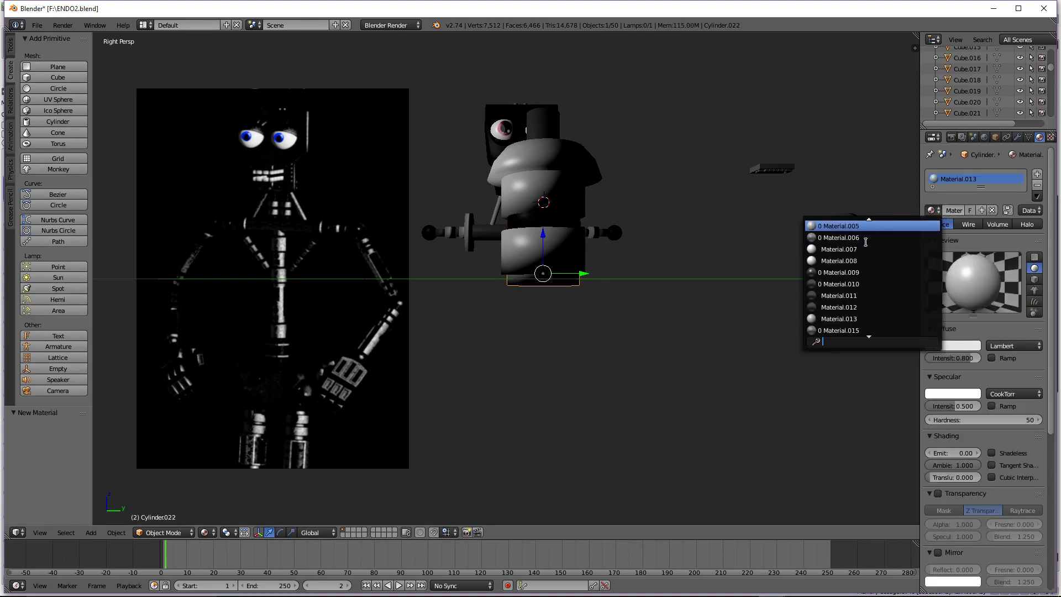
scroll(866, 241, up, 1)
click(866, 226)
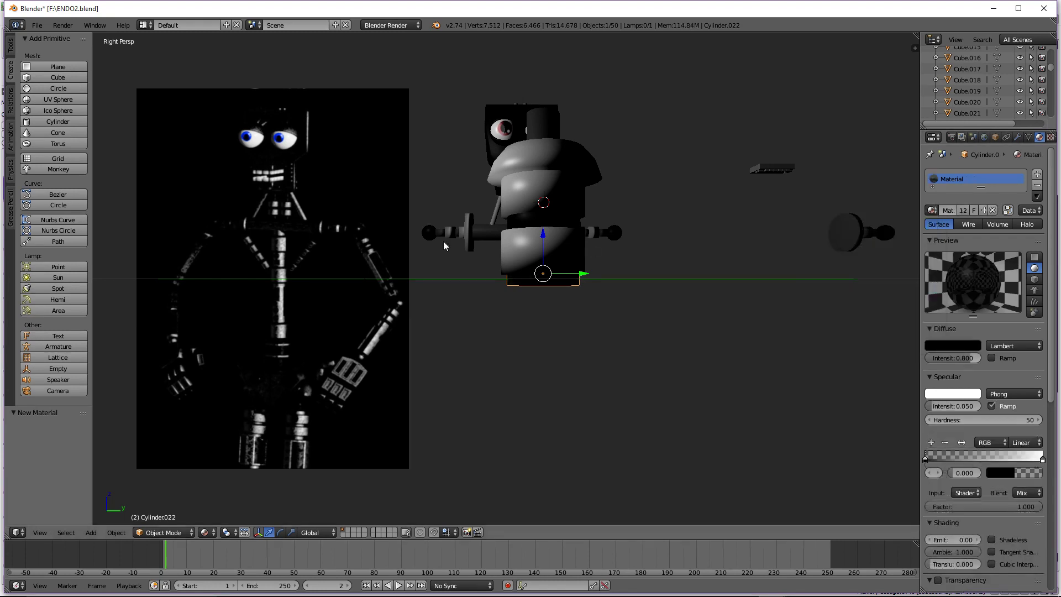
Assign the existing material mat_silver to the upper and lower wide cylinders of the stack
right_click(555, 202)
click(931, 211)
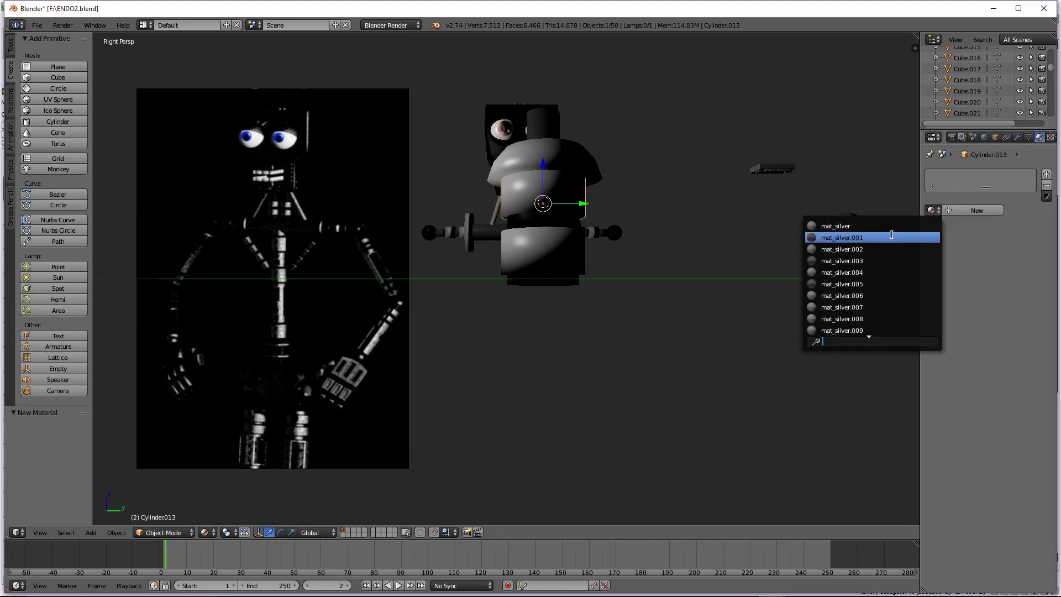
click(890, 227)
right_click(544, 242)
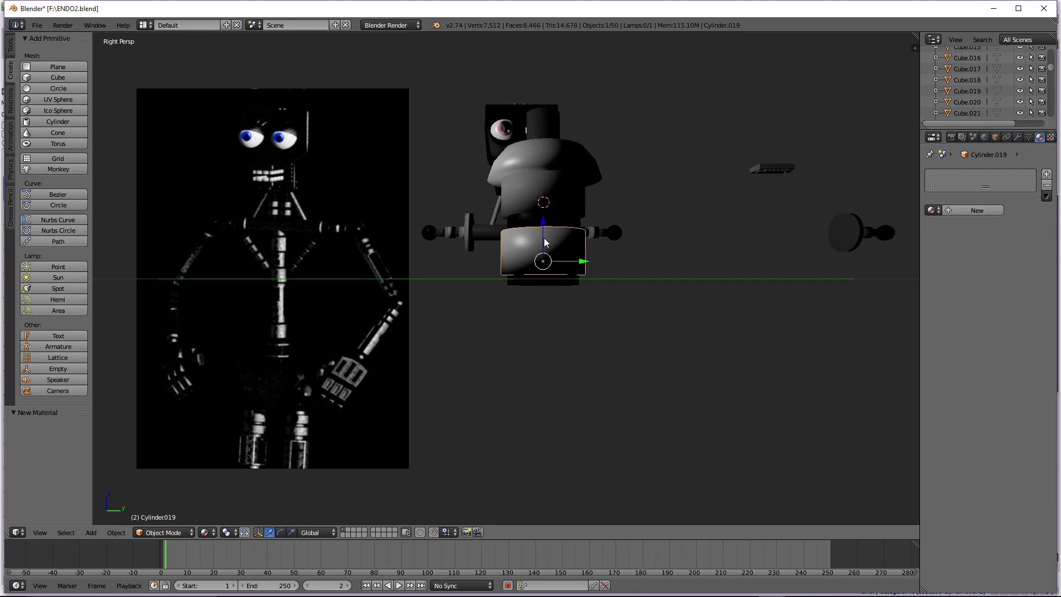
click(930, 210)
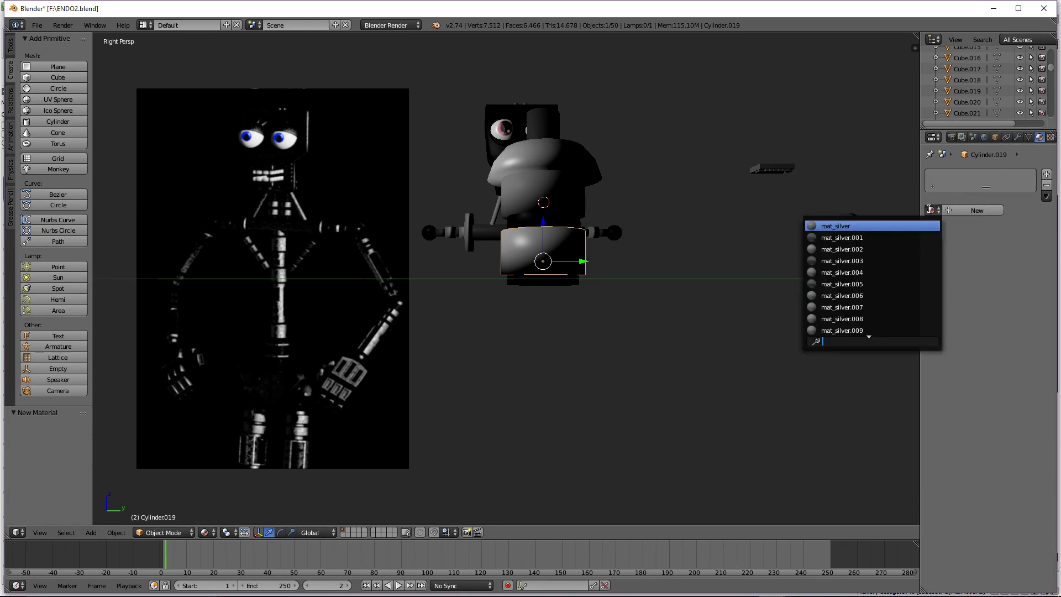
click(880, 227)
Assign the existing material mat_silver to the dome and check the scene from the camera
right_click(506, 154)
click(930, 209)
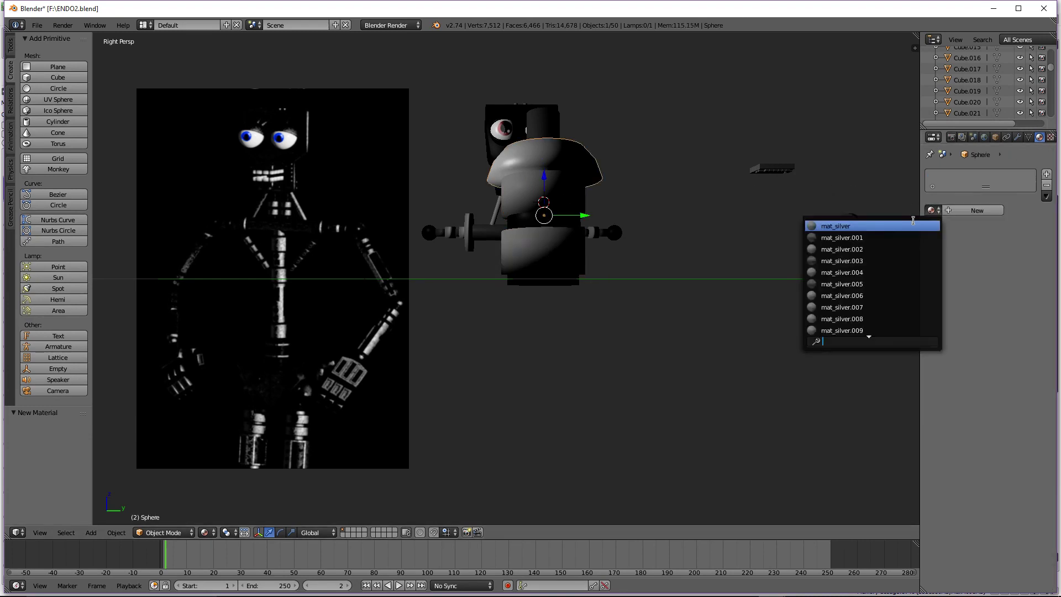
click(912, 223)
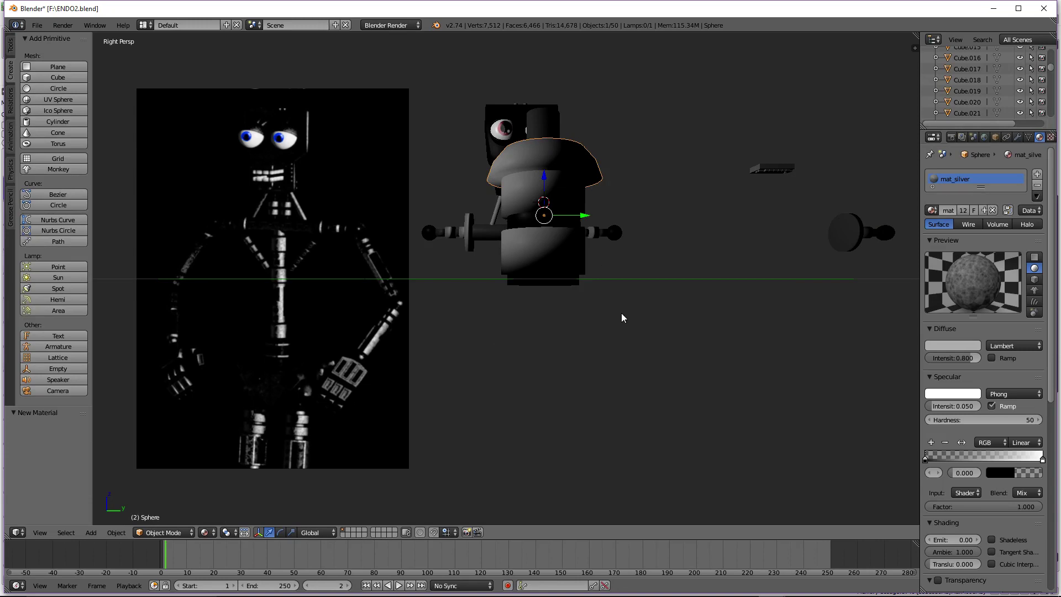
key(KP_0)
key(KP_0)
Scale the cylinder on top of the dome by 1.657 and again by 0.834, shifting it slightly along the X axis
middle_drag(552, 306, 554, 195)
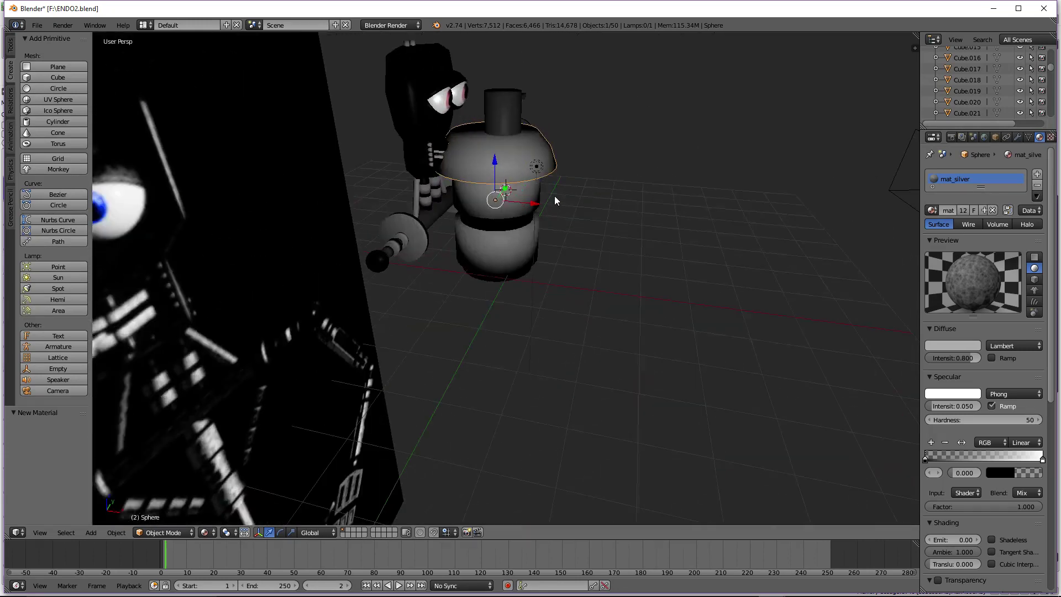
right_click(509, 118)
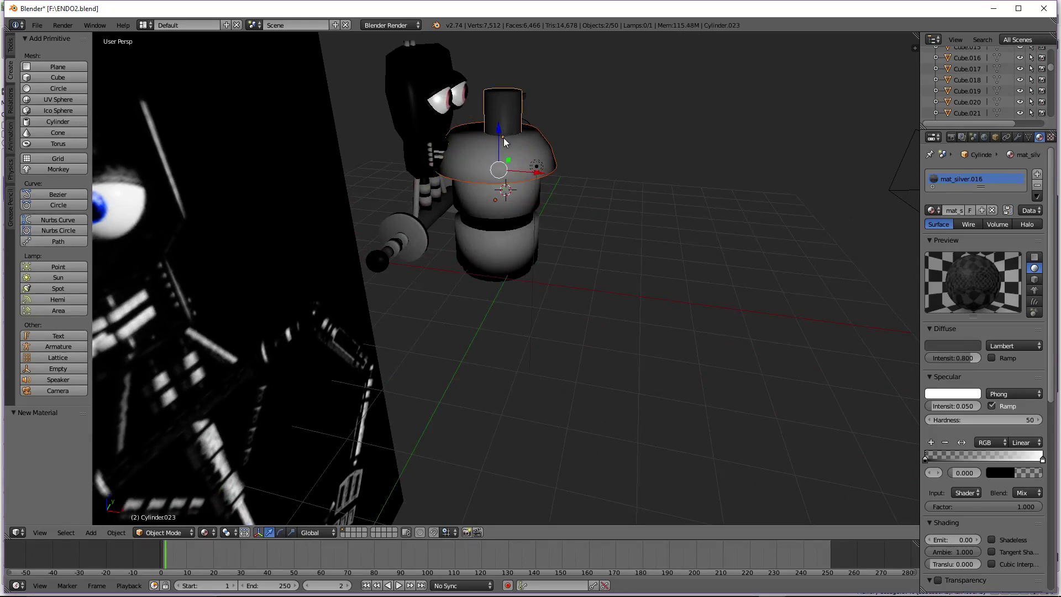
middle_drag(504, 143, 506, 131)
right_click(522, 158)
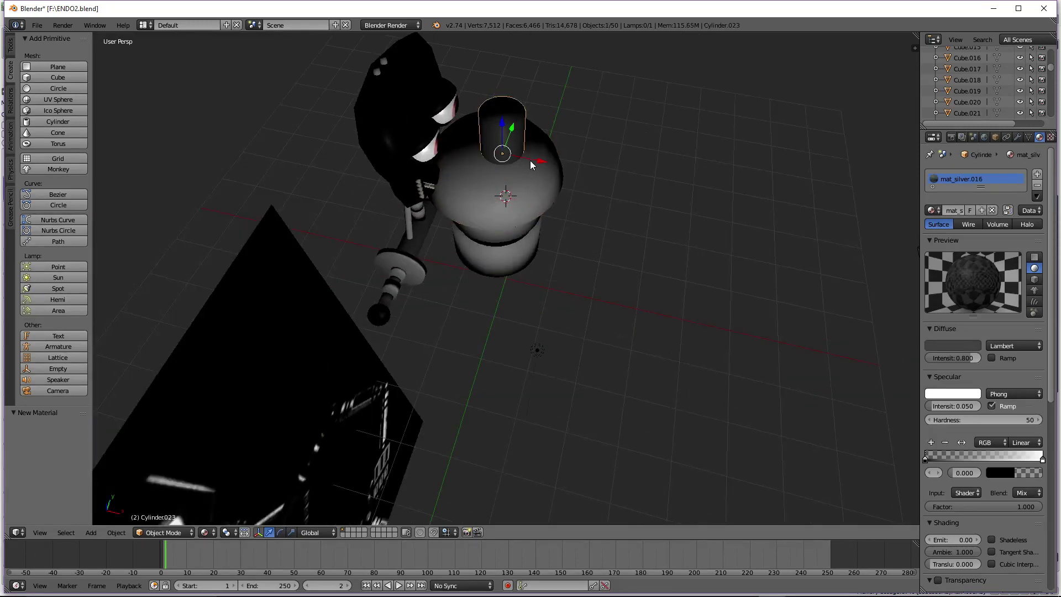
drag(529, 160, 529, 165)
key(s)
click(542, 157)
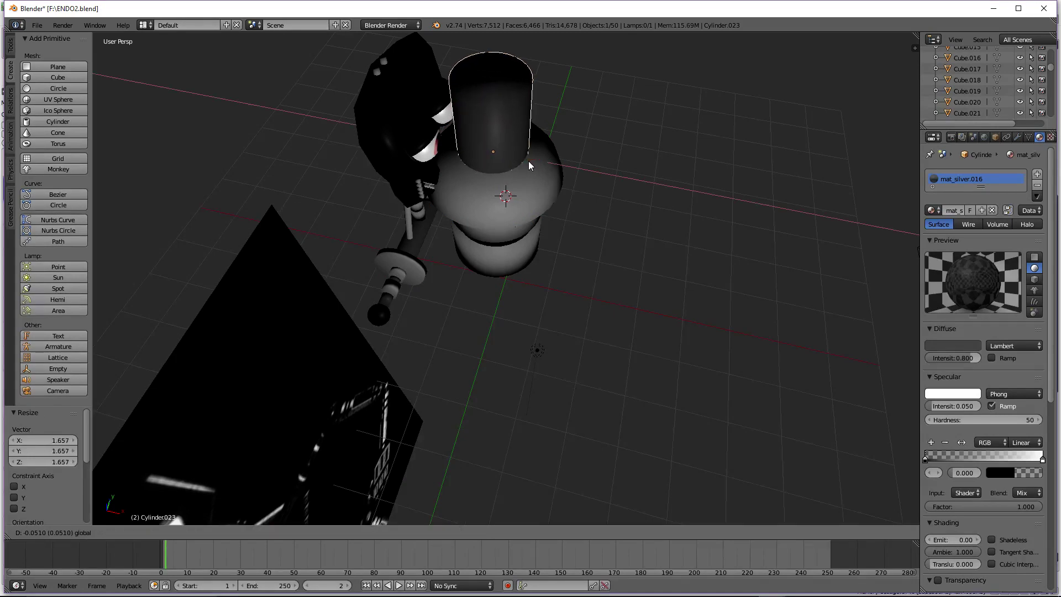
key(s)
click(535, 193)
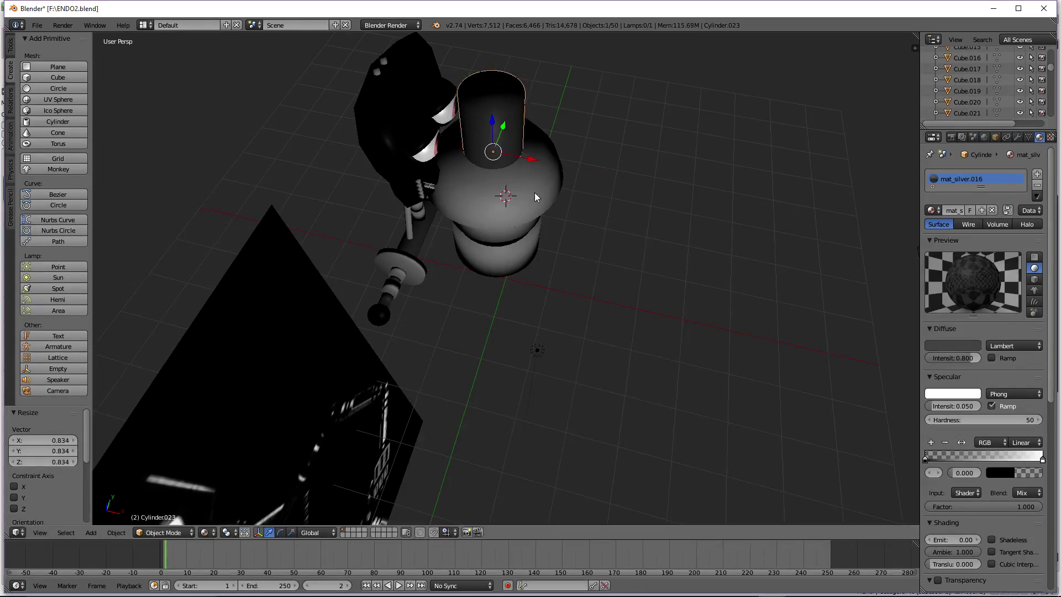
Select all parts of the domed stack, move them 13.562 along the Y axis and check the camera view
middle_drag(536, 201, 518, 151)
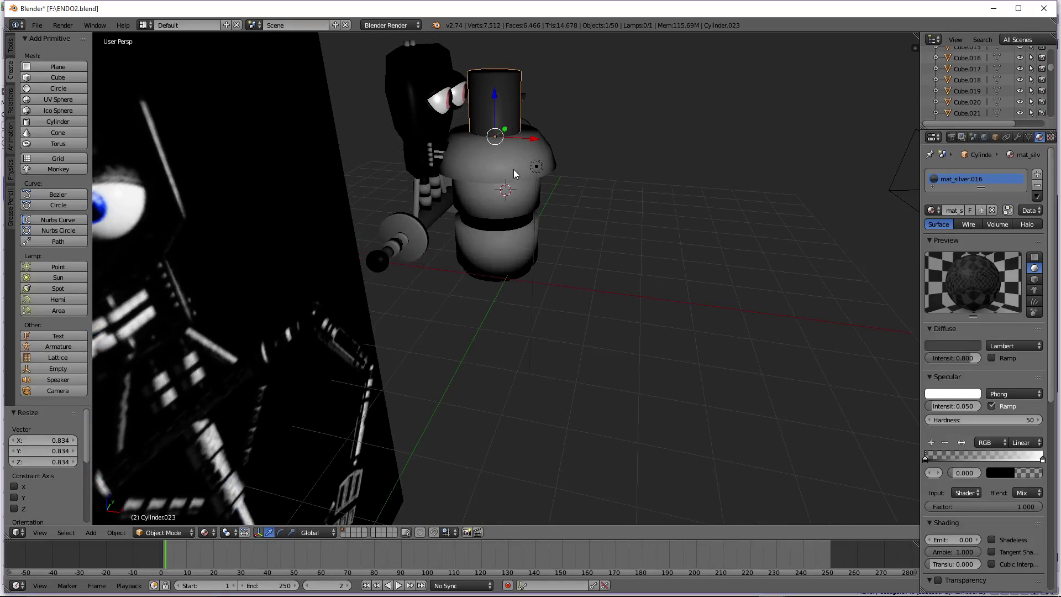
shift+right_click(514, 173)
shift+right_click(512, 244)
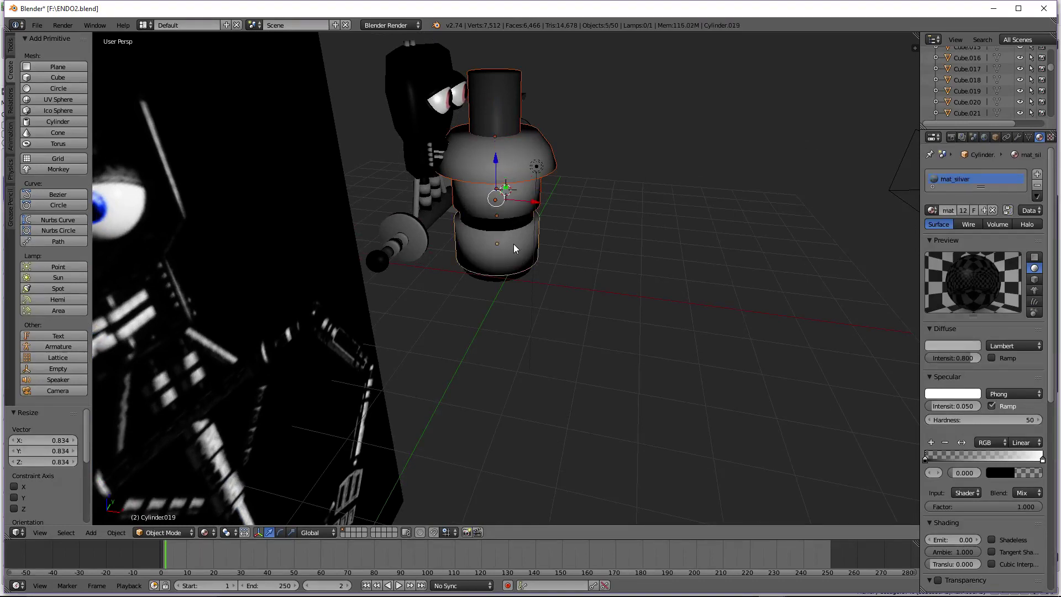
shift+right_click(512, 277)
scroll(541, 280, down, 3)
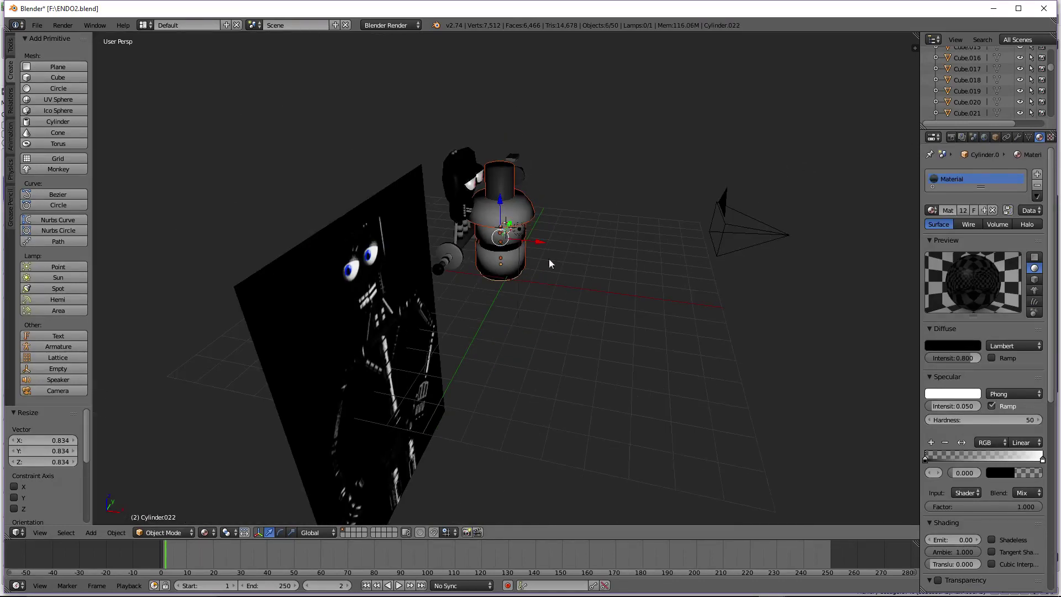
middle_drag(597, 247, 556, 245)
scroll(565, 241, down, 3)
drag(563, 260, 831, 293)
key(KP_0)
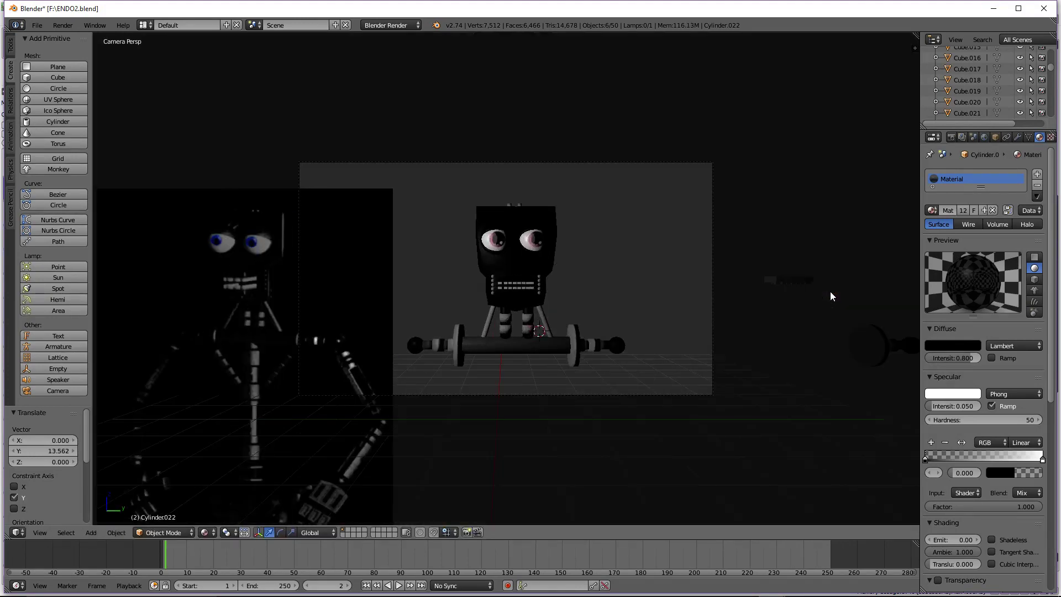
key(KP_0)
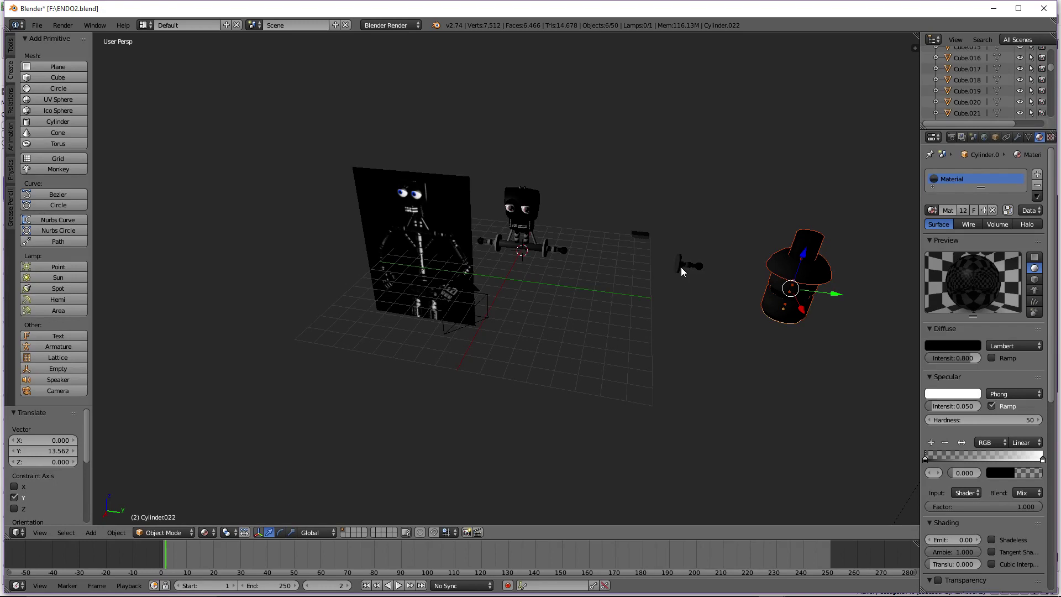
Copy and paste the domed stack and move the copy -8.336 along the Y axis
key(ctrl+c)
key(ctrl+v)
key(g)
key(y)
click(662, 284)
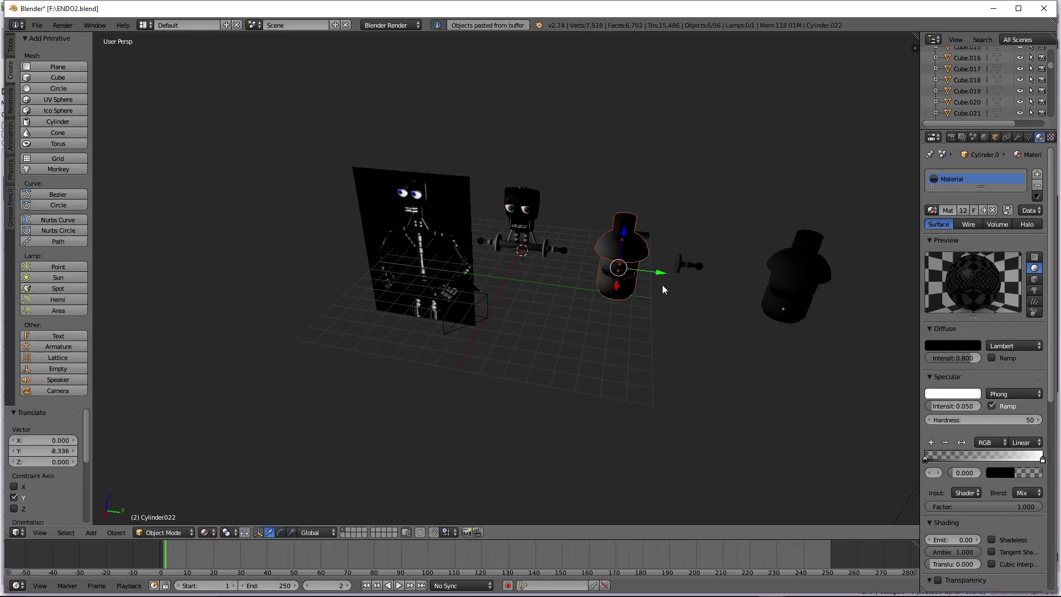
Rotate the copied stack 90° about the X axis and scale it down by 0.274
text(ryx90)
key(Return)
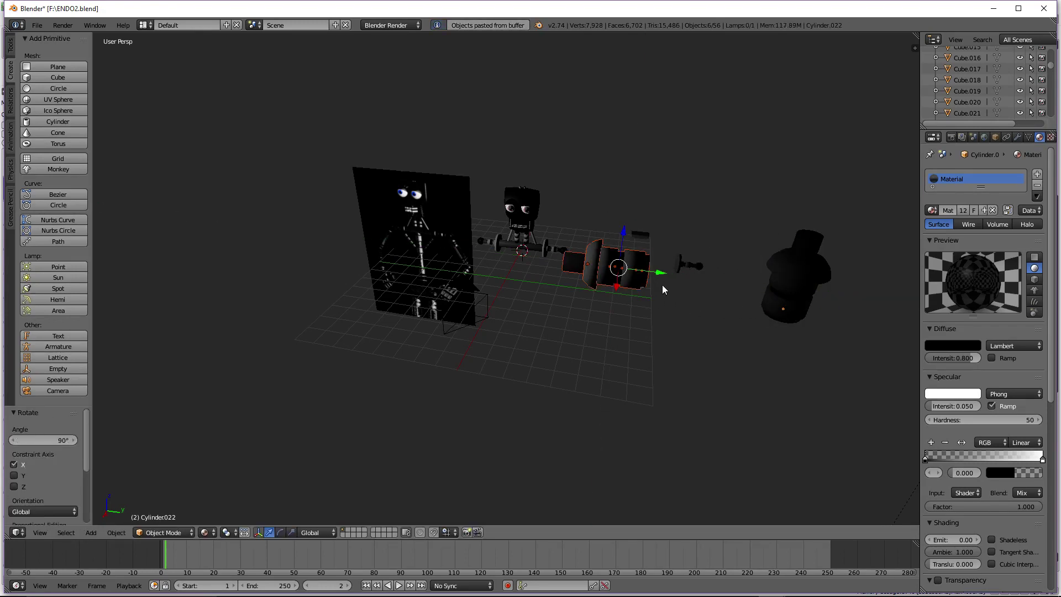
key(s)
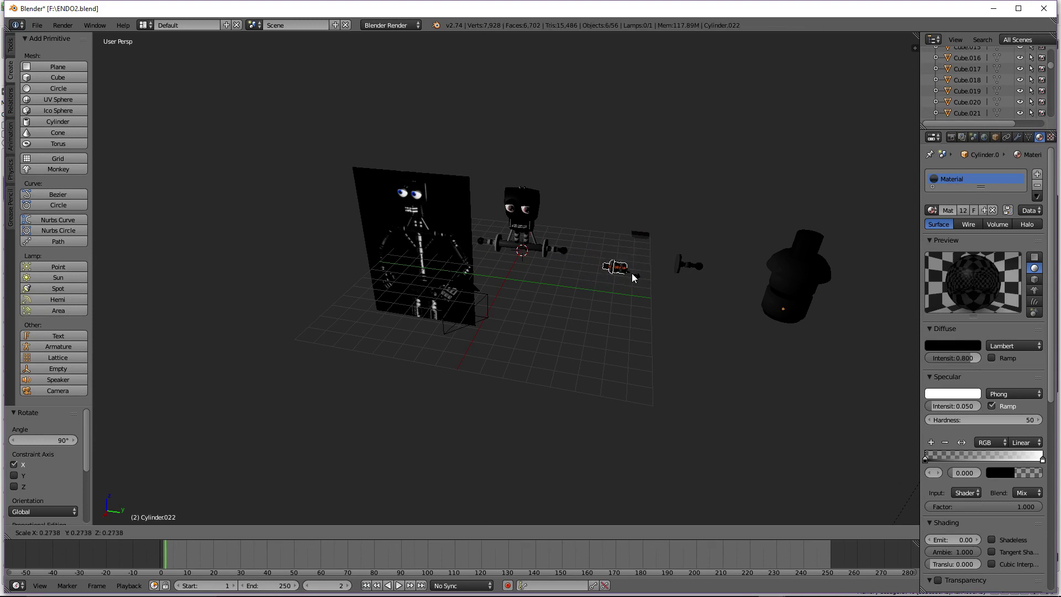
click(633, 277)
Move the copied stack -1.398 along X and -2.127 along Y towards the shoulder's ball joint
middle_drag(633, 278, 554, 354)
key(g)
key(x)
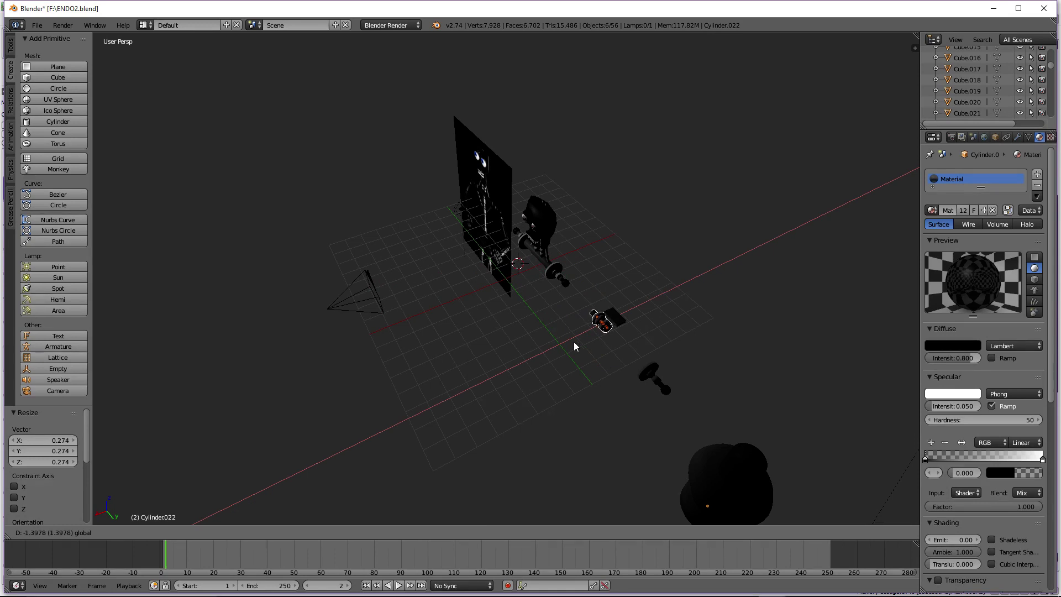
click(575, 341)
key(g)
key(y)
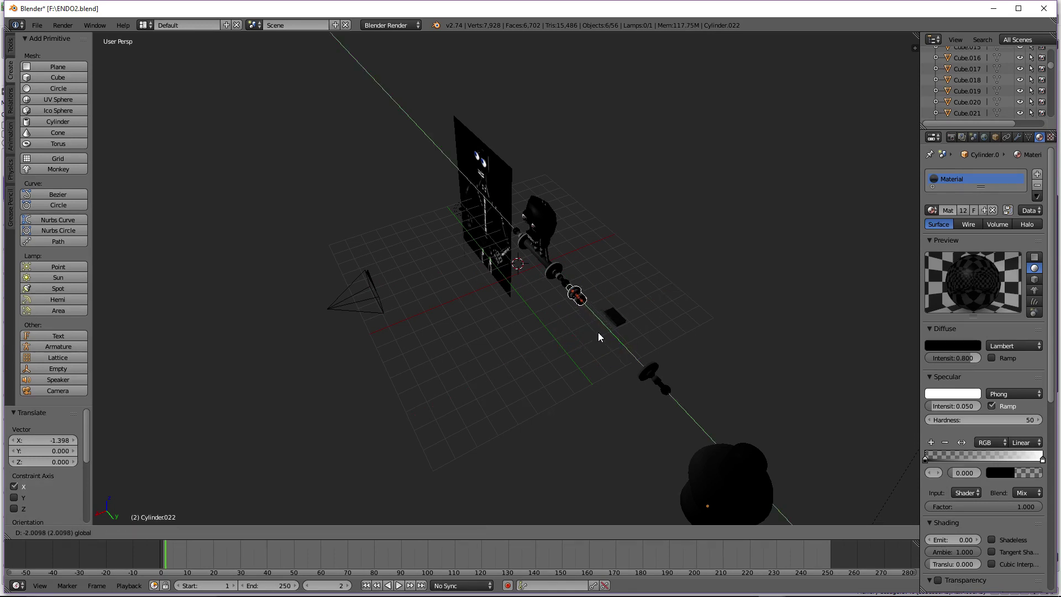
click(598, 329)
scroll(608, 336, up, 1)
scroll(609, 334, up, 1)
key(KP_3)
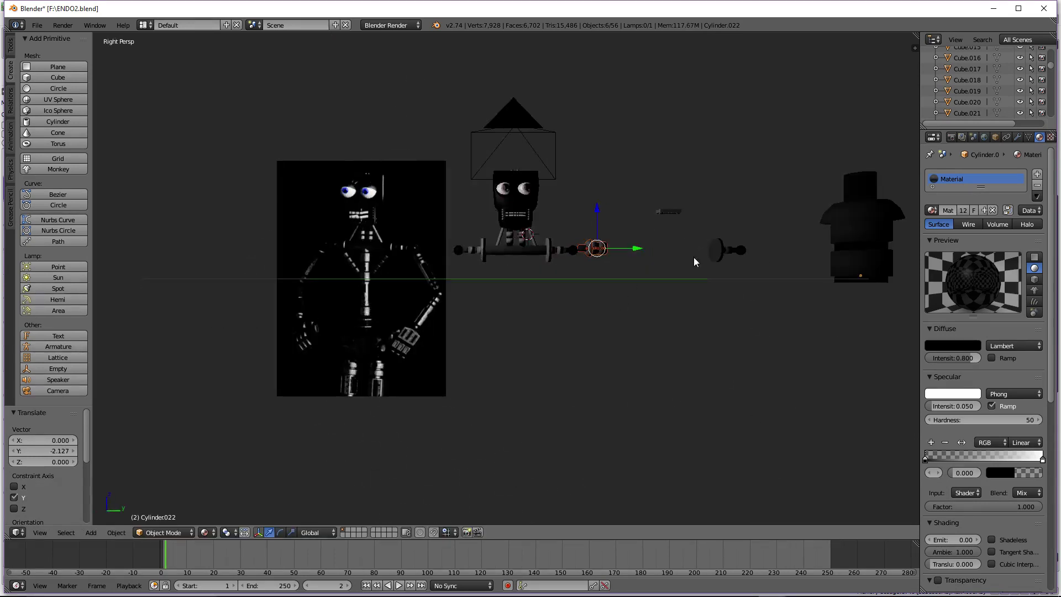
Align the small stack with the ball joint by moving it -0.170 along Y, slightly along Z, and 0.044 back along Y
scroll(693, 257, up, 3)
middle_drag(662, 244, 736, 181)
key(g)
key(y)
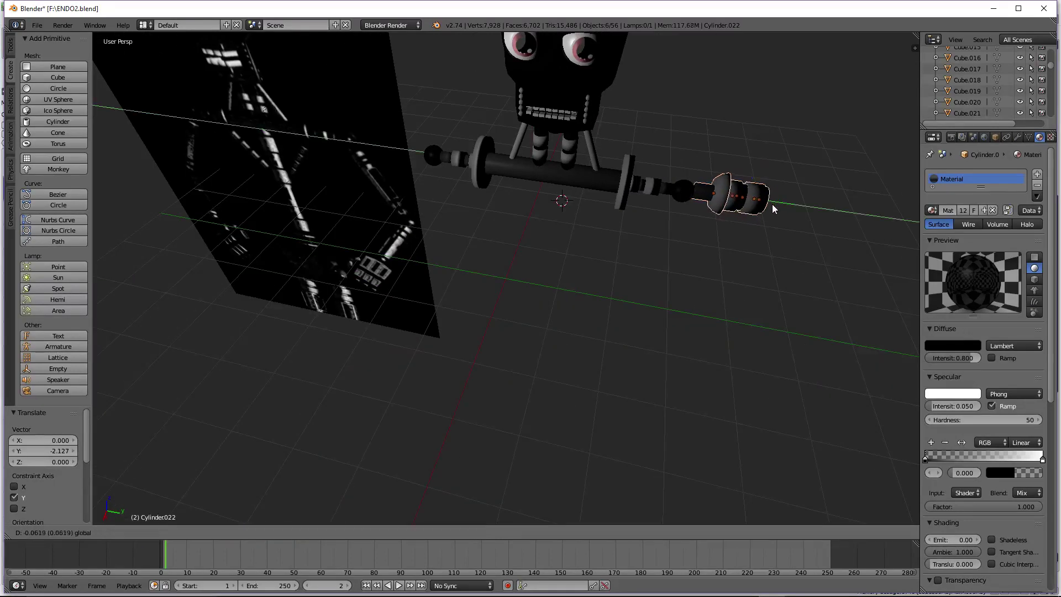
click(749, 176)
key(g)
key(z)
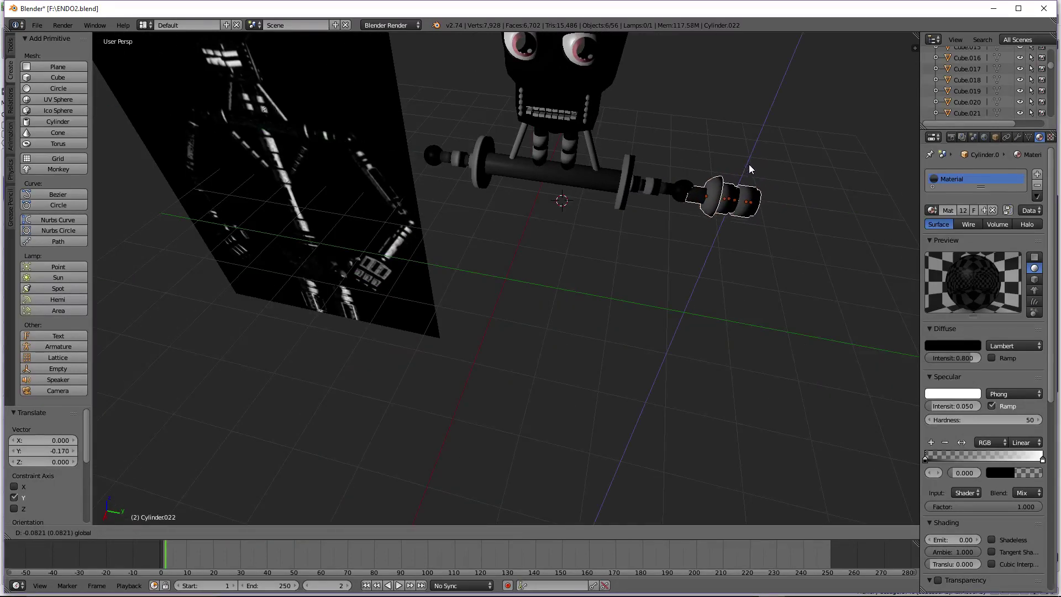
click(760, 200)
key(g)
key(y)
click(756, 214)
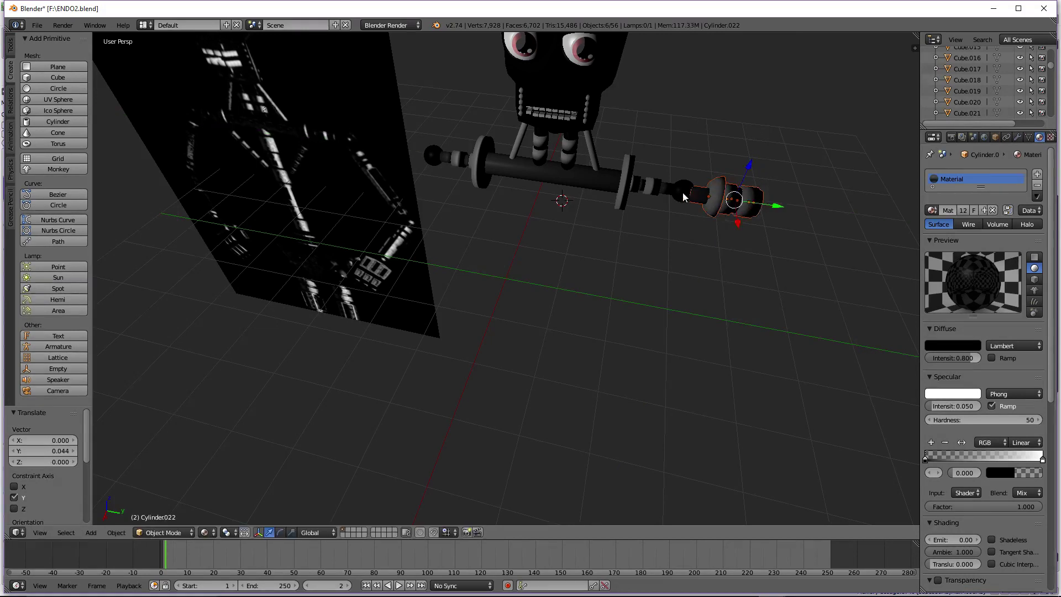
Delete the narrow cylinder between the shoulder's ball joint and the dome of the small stack
right_click(750, 216)
key(s)
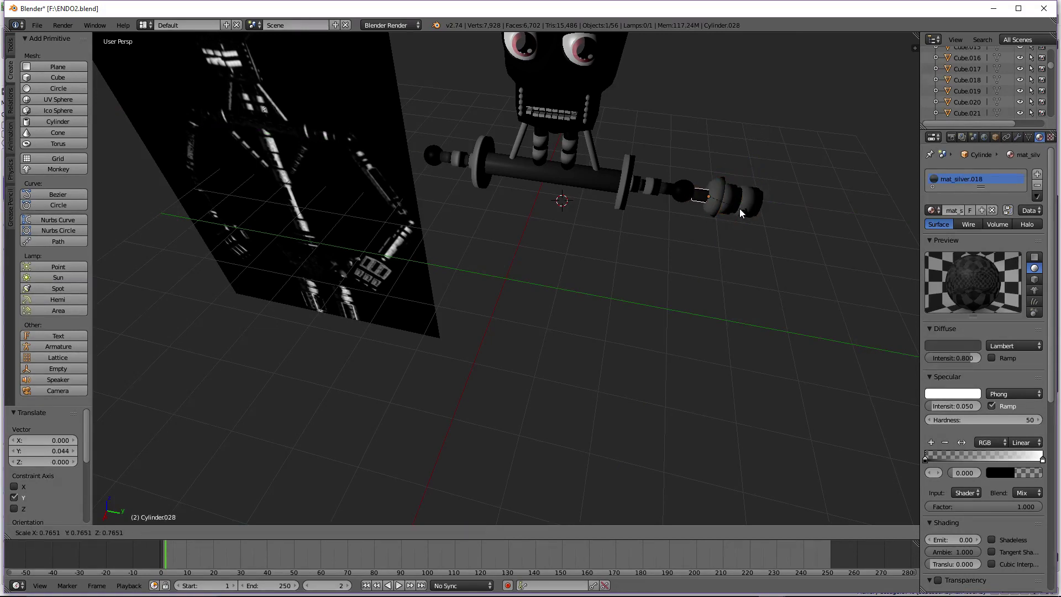
click(739, 207)
key(Delete)
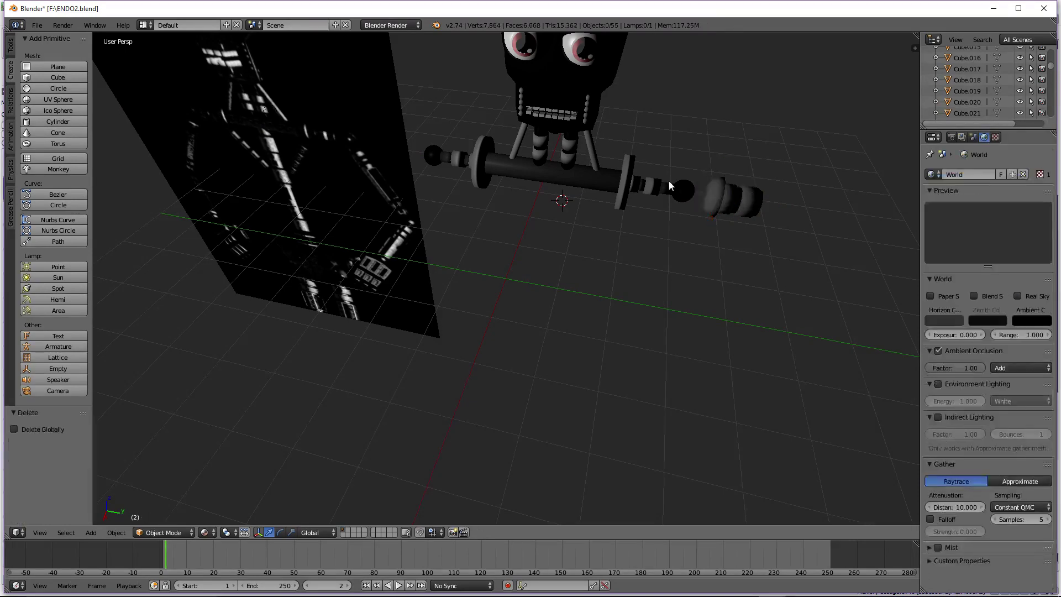
Paste a copy of the spare joint's narrow cylinder and move it -6.664 along Y, between the shoulder's ball and the dome
right_click(666, 189)
scroll(669, 197, down, 5)
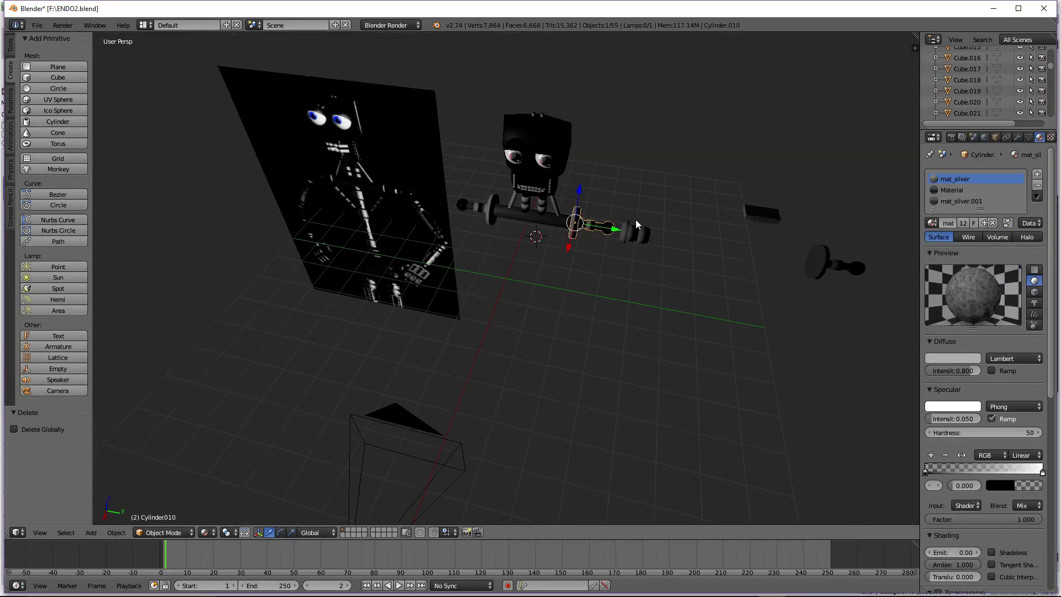
scroll(805, 236, up, 1)
scroll(854, 265, down, 1)
right_click(845, 267)
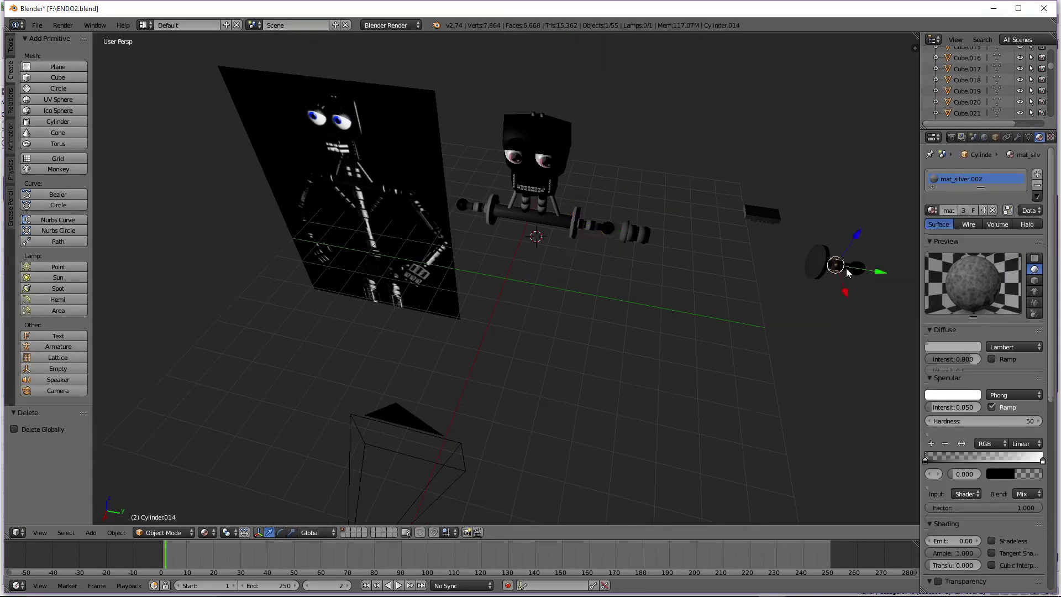
middle_drag(848, 272, 792, 440)
key(alt+z)
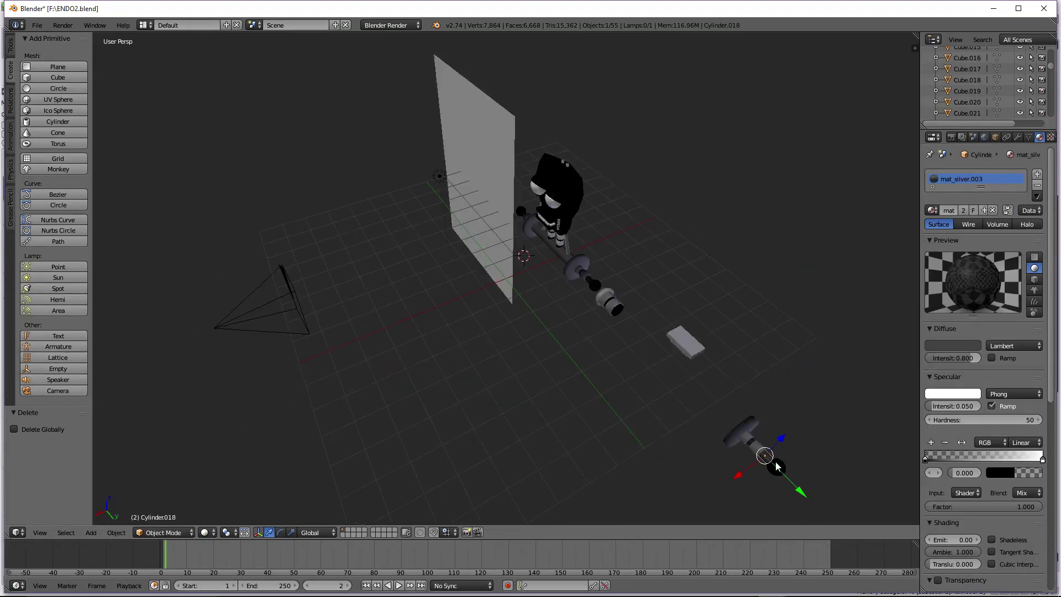
key(ctrl+v)
drag(799, 491, 630, 330)
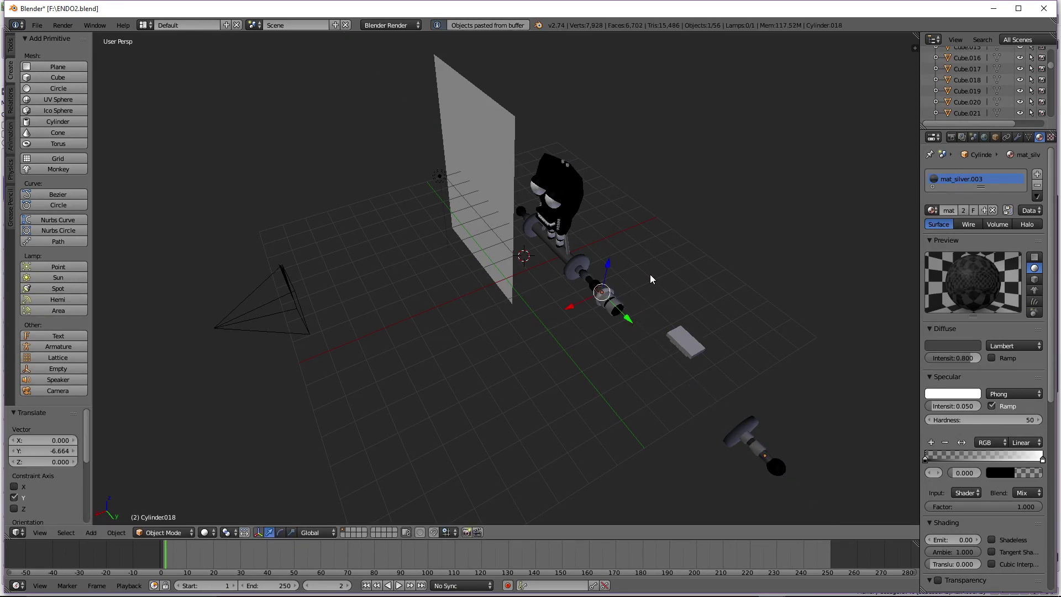
Examine from several angles how the pasted cylinder fits between the shoulder's ball joint and the dome
key(KP_3)
scroll(639, 262, up, 3)
key(KP_8)
key(KP_8)
key(KP_8)
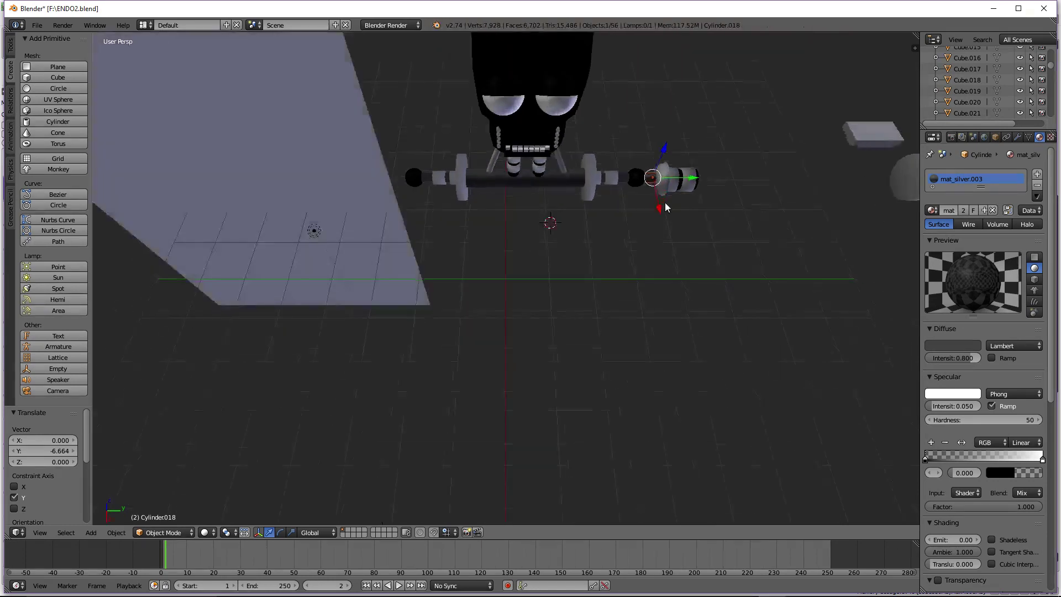
scroll(666, 207, up, 3)
key(KP_8)
key(KP_6)
key(KP_6)
scroll(773, 215, down, 2)
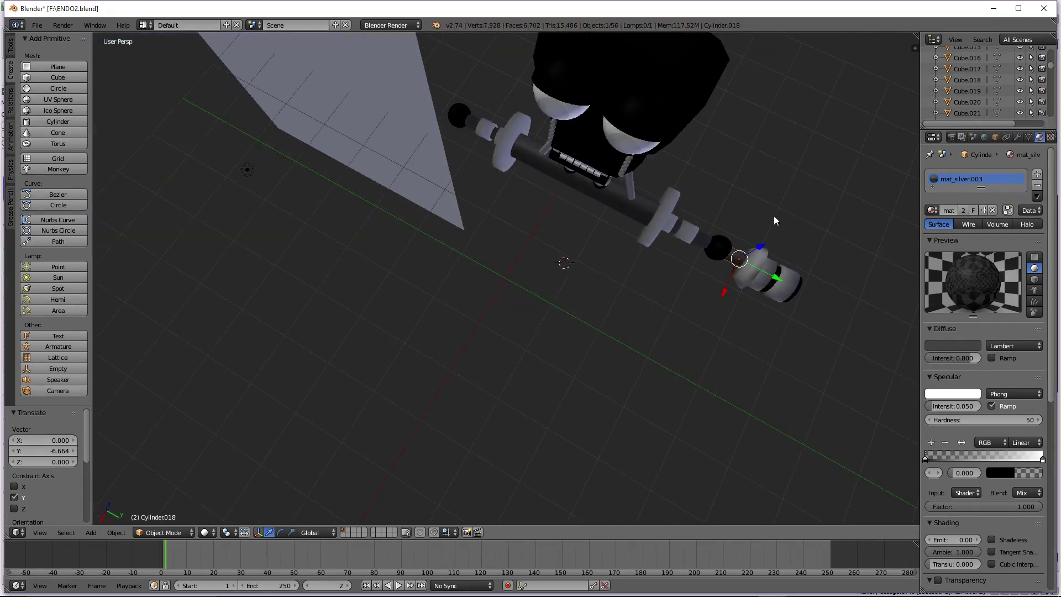
key(KP_2)
key(KP_2)
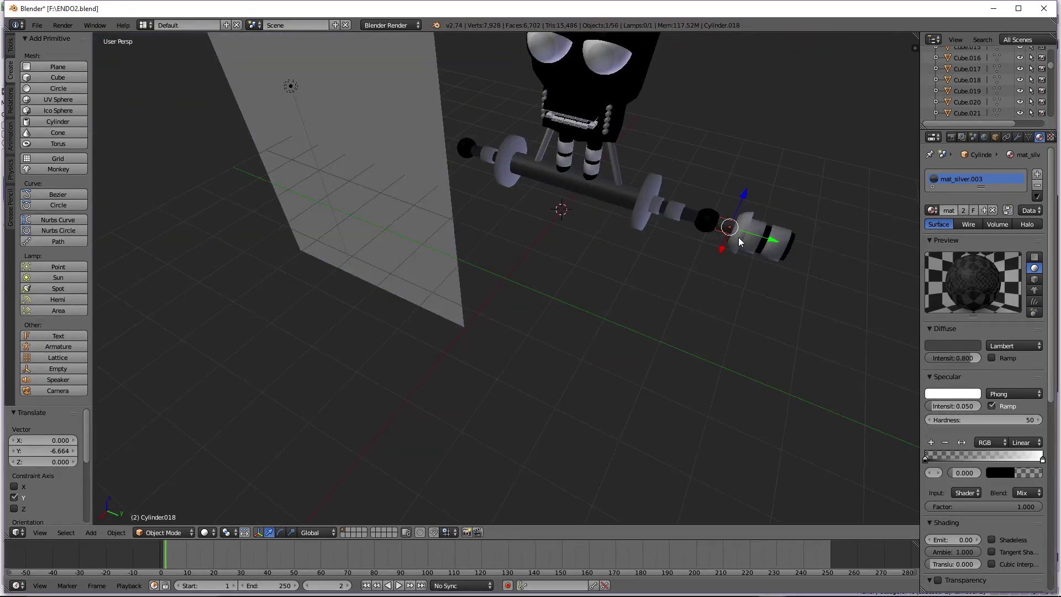
Select the pasted cylinder together with the dome and all rings of the small stack and join them into one object
shift+right_click(737, 243)
shift+right_click(753, 239)
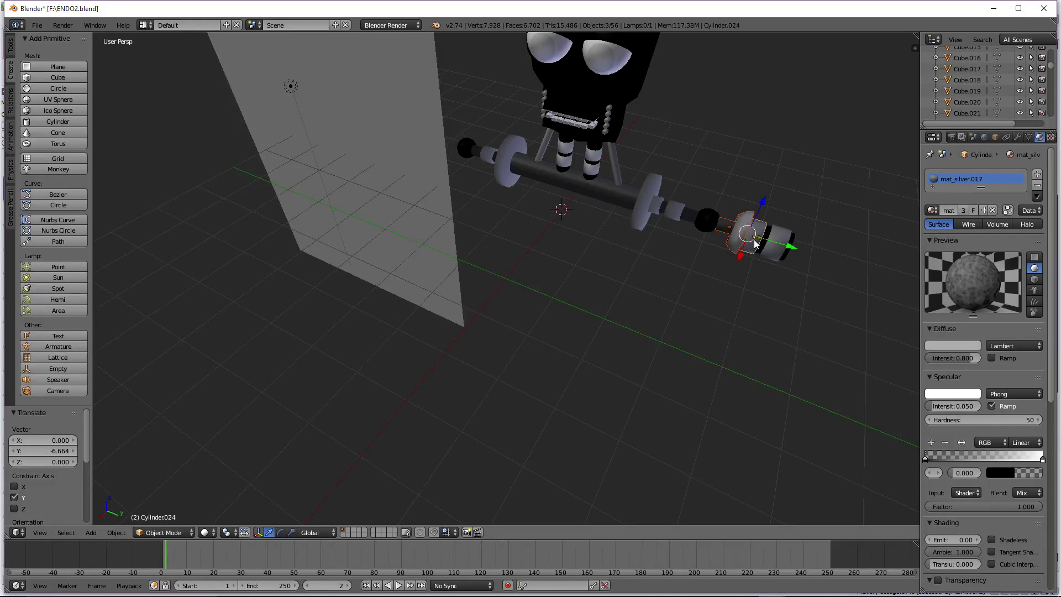
shift+right_click(765, 246)
shift+right_click(789, 243)
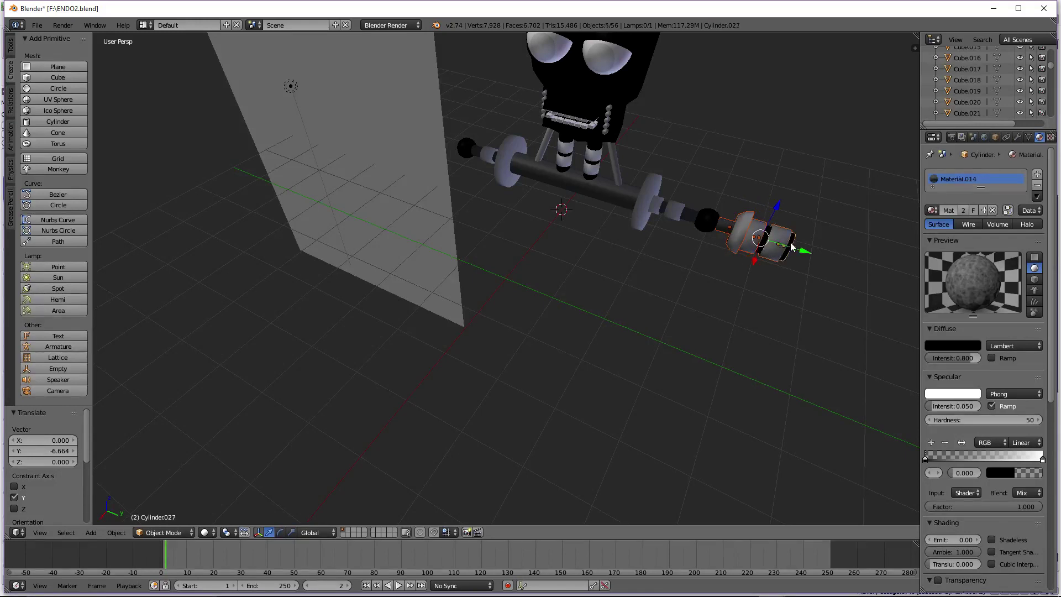
shift+right_click(768, 226)
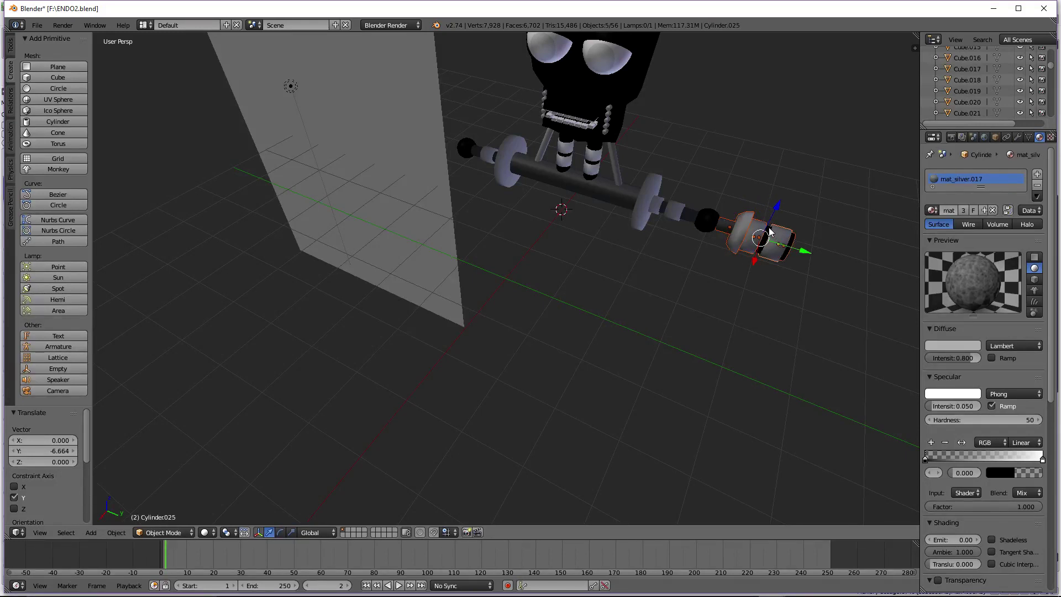
key(g)
key(y)
right_click(831, 268)
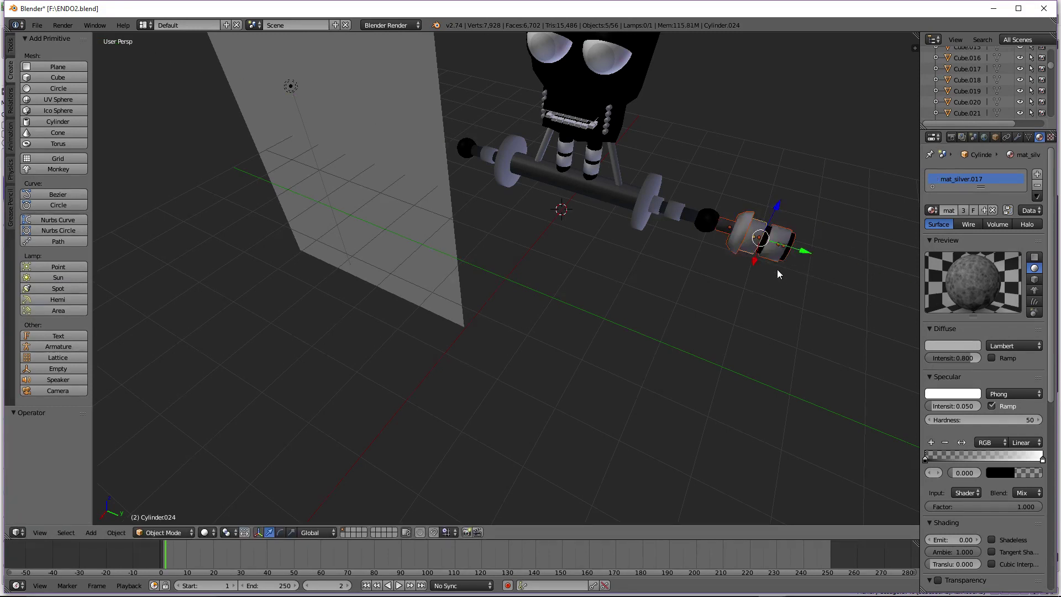
shift+right_click(768, 253)
scroll(762, 257, down, 3)
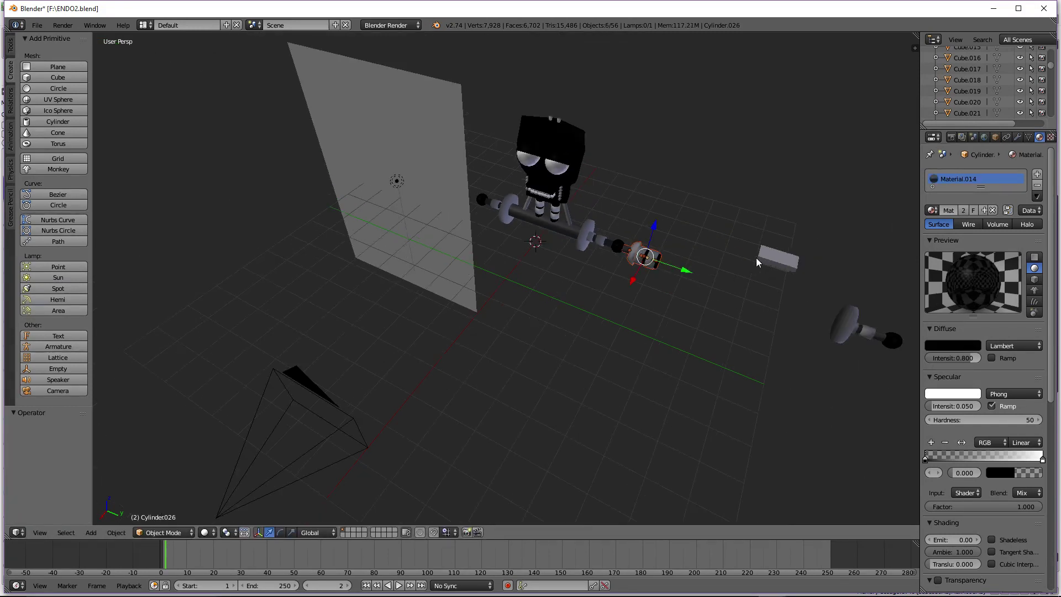
click(117, 532)
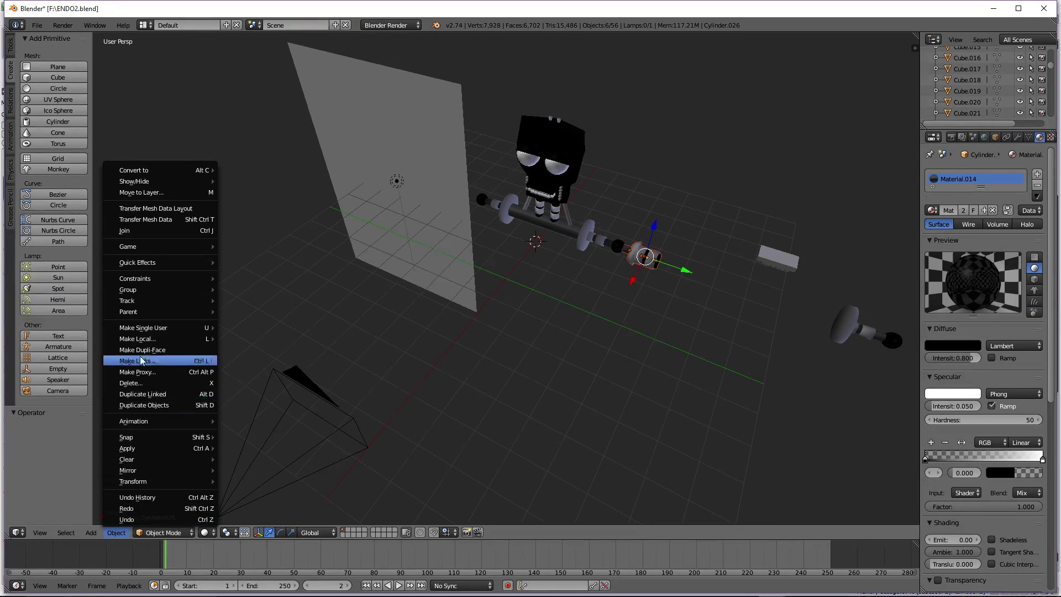
click(154, 231)
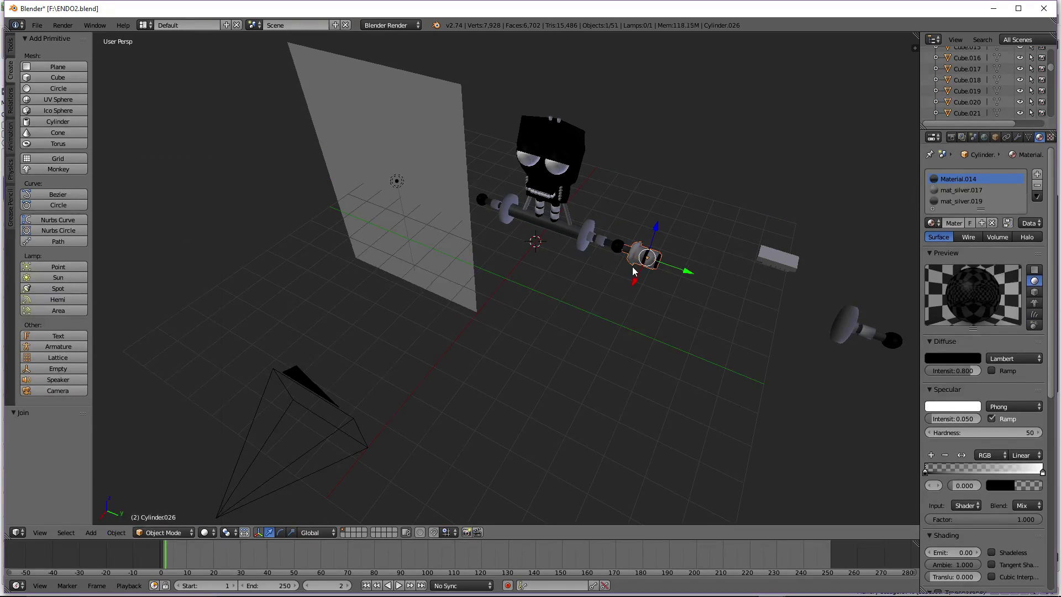
Move the joined arm part -0.111 along Y and preview the model through the camera with Rendered viewport shading
scroll(746, 265, up, 2)
mouse_move(754, 261)
mouse_down()
mouse_move(769, 268)
mouse_move(748, 258)
mouse_up()
key(KP_0)
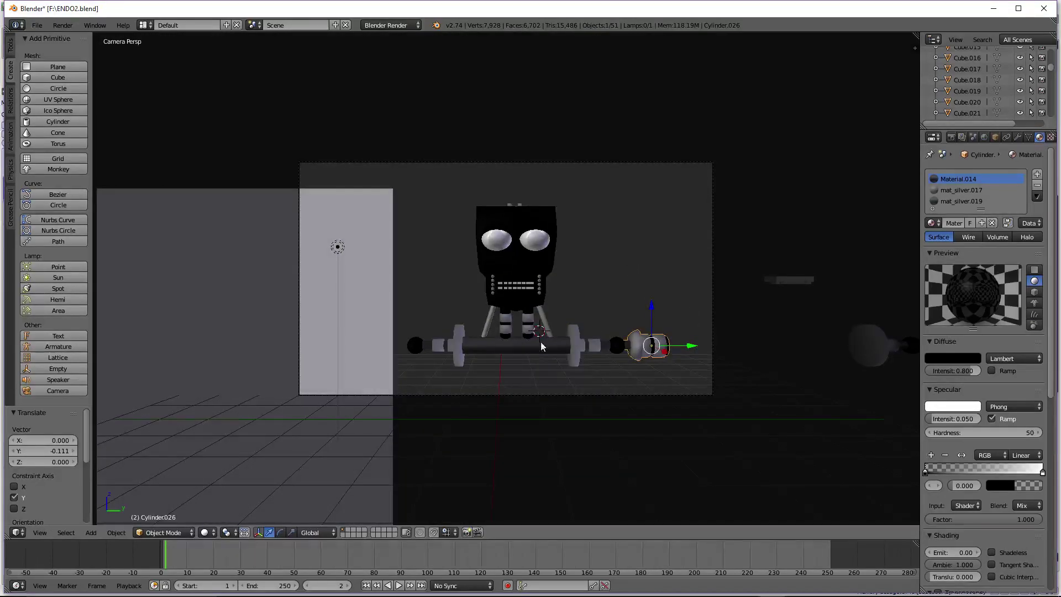
click(229, 534)
click(270, 456)
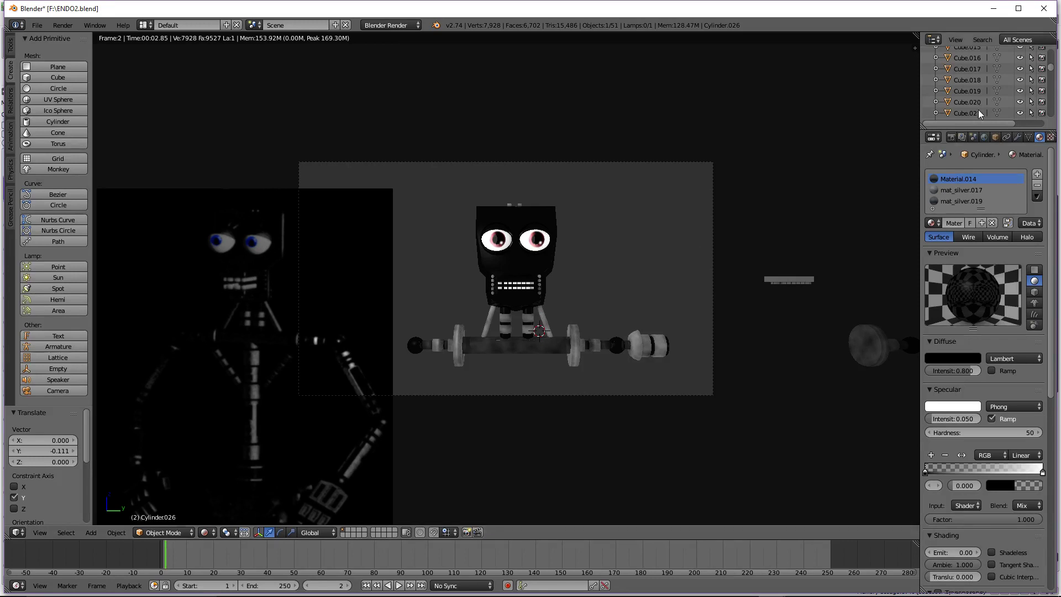
Turn the world's Ambient Occlusion off to compare the rendered look, and turn it back on
click(985, 138)
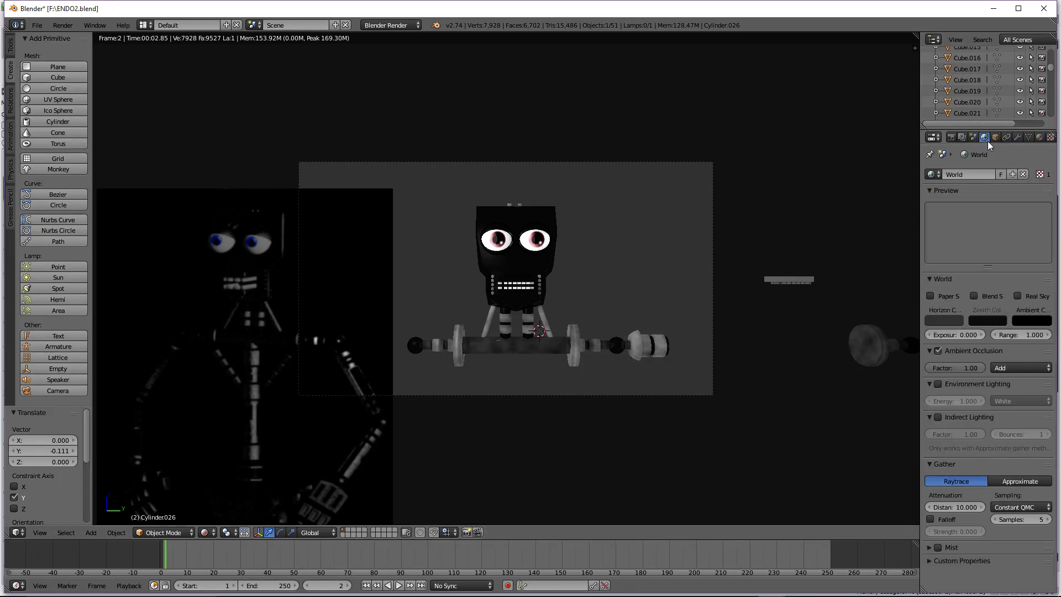
click(938, 351)
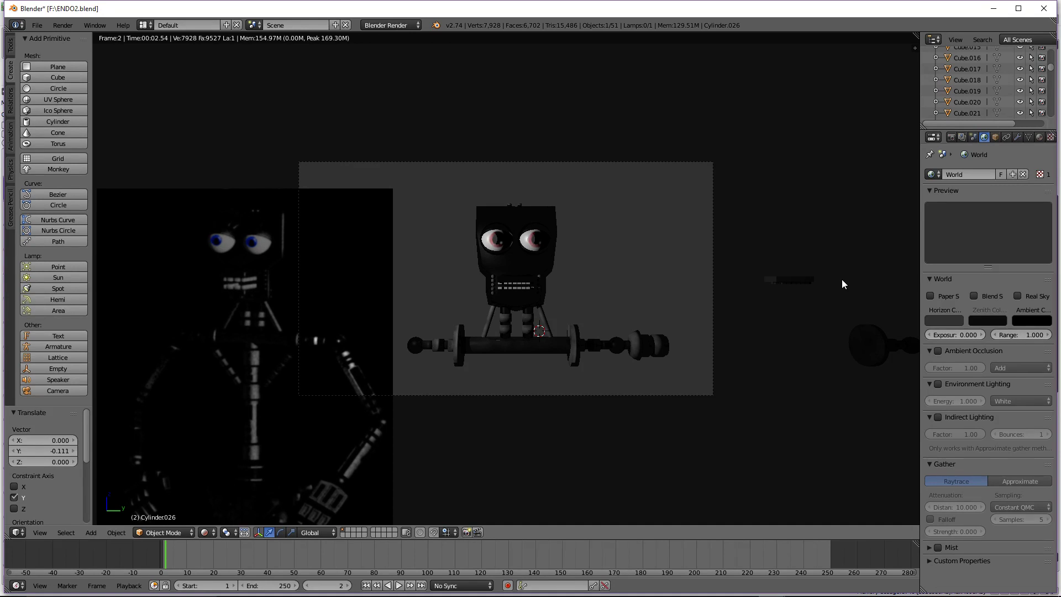
scroll(585, 232, up, 4)
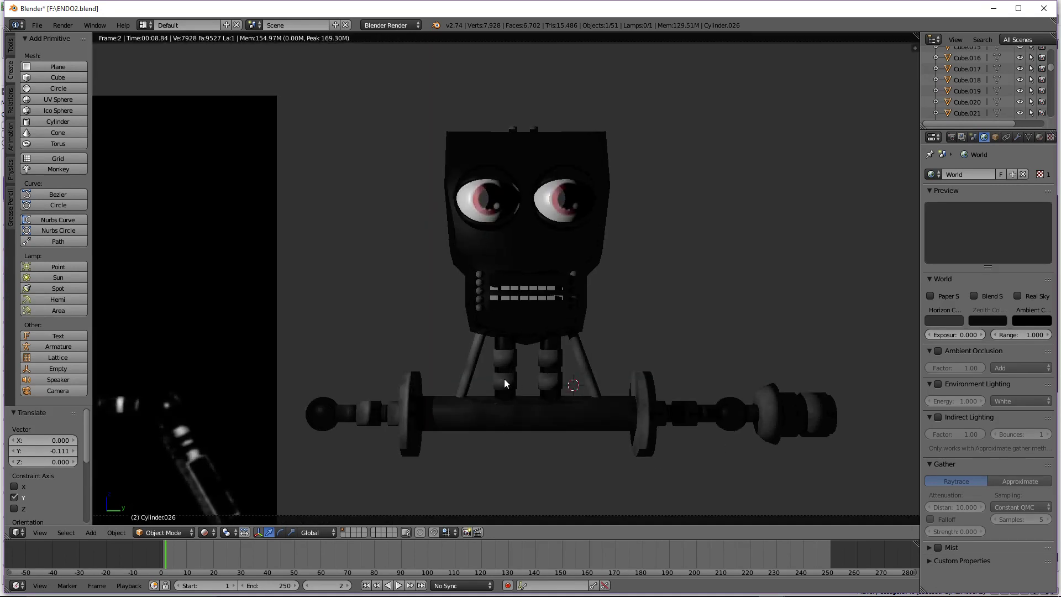
click(939, 352)
Save the file and switch the viewport shading to Texture
click(37, 25)
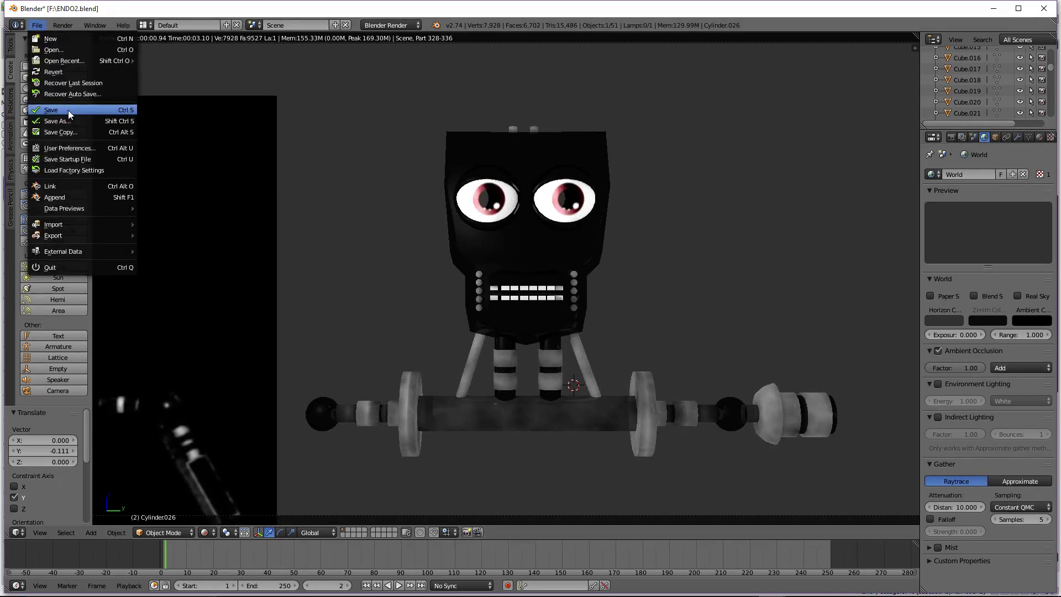
click(68, 110)
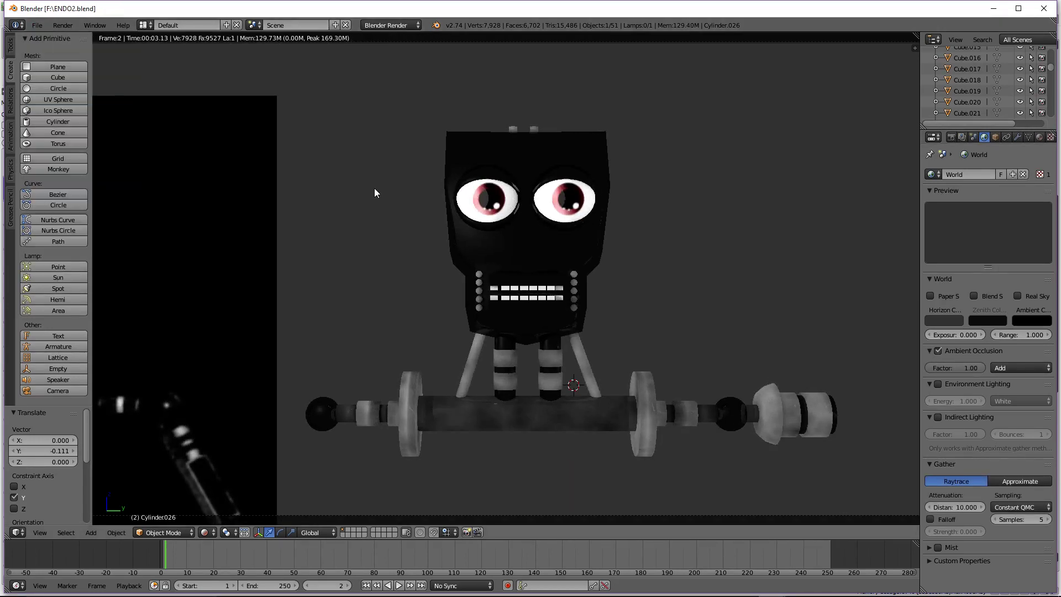
click(206, 532)
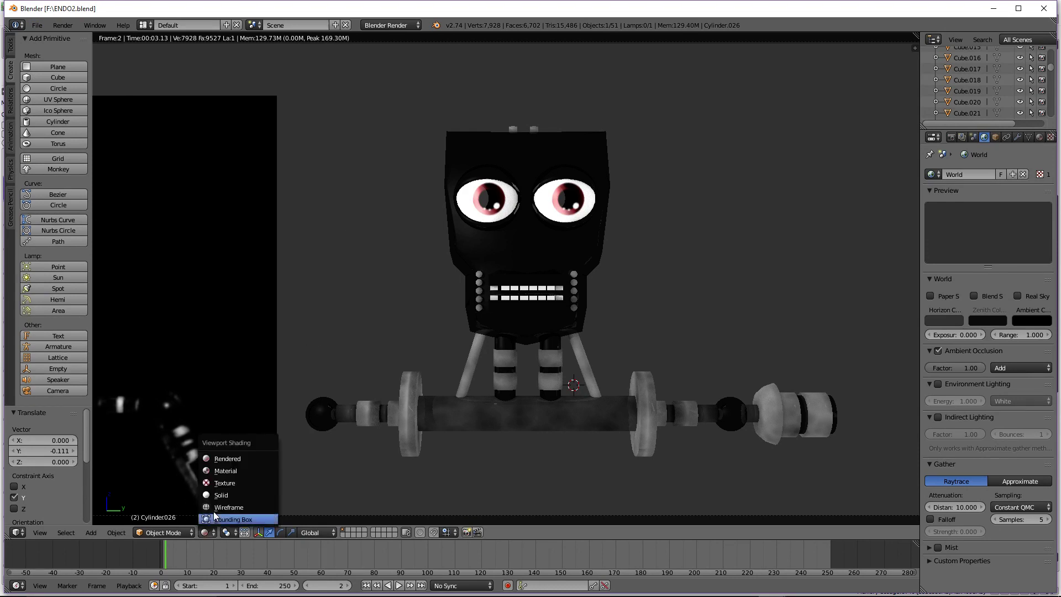
click(225, 480)
Add a cylinder with 32 vertices, radius 1 and depth 2, and open it in Edit Mode from the camera view
scroll(568, 367, down, 3)
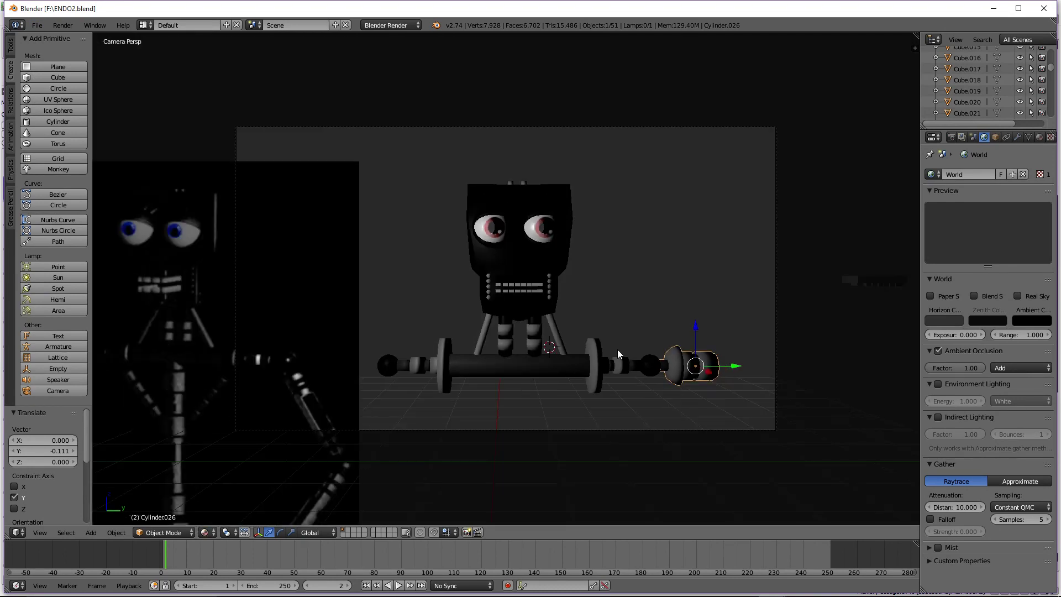
middle_drag(617, 349, 254, 298)
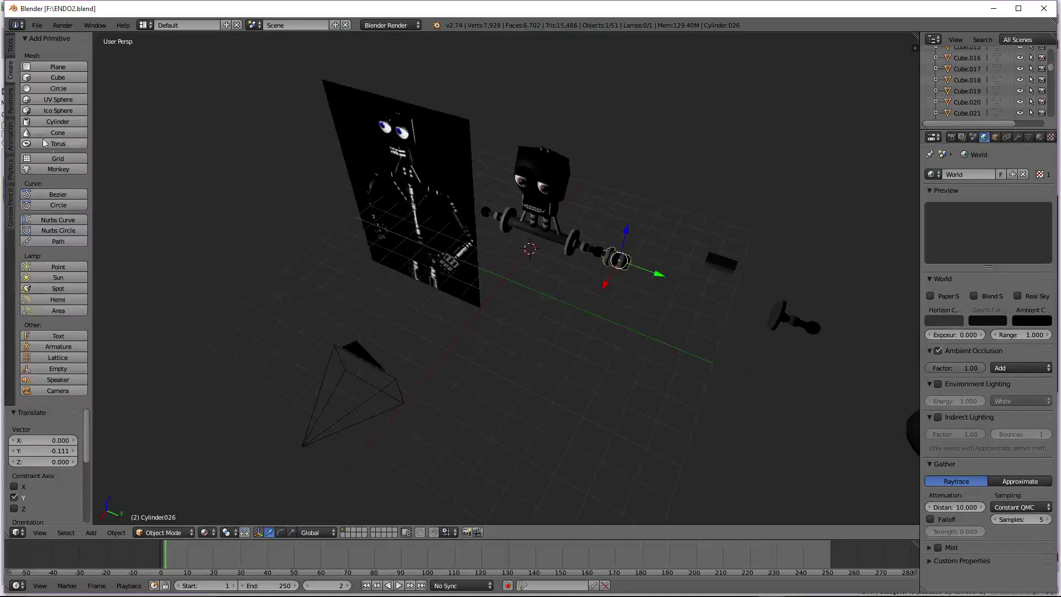
click(55, 121)
key(KP_0)
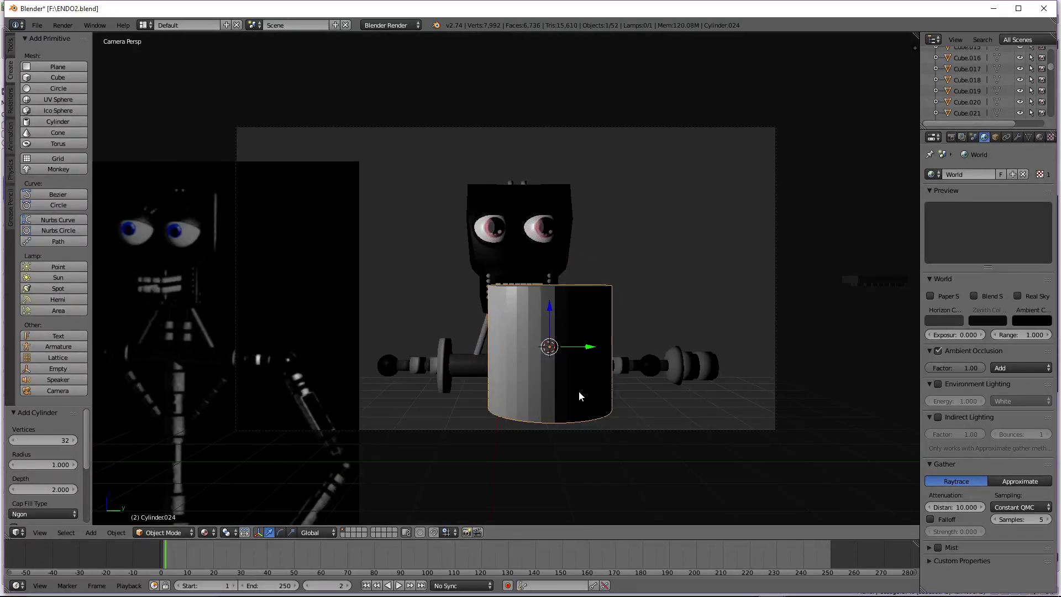
scroll(584, 378, down, 2)
key(Tab)
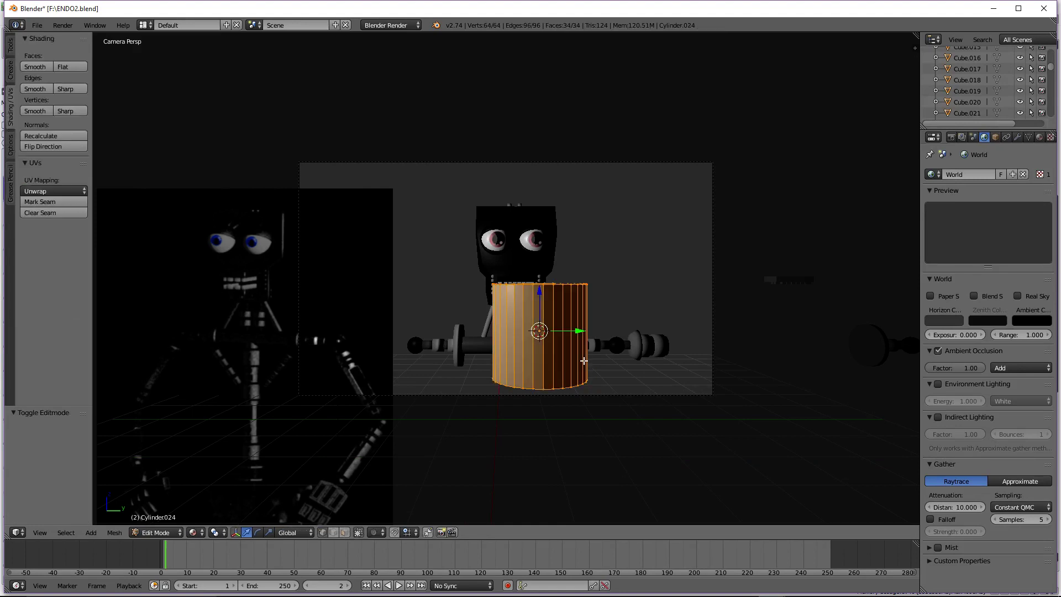
Extrude the cylinder's bottom face in place and scale the new ring up by 1.5 to form a flange
key(a)
key(z)
key(b)
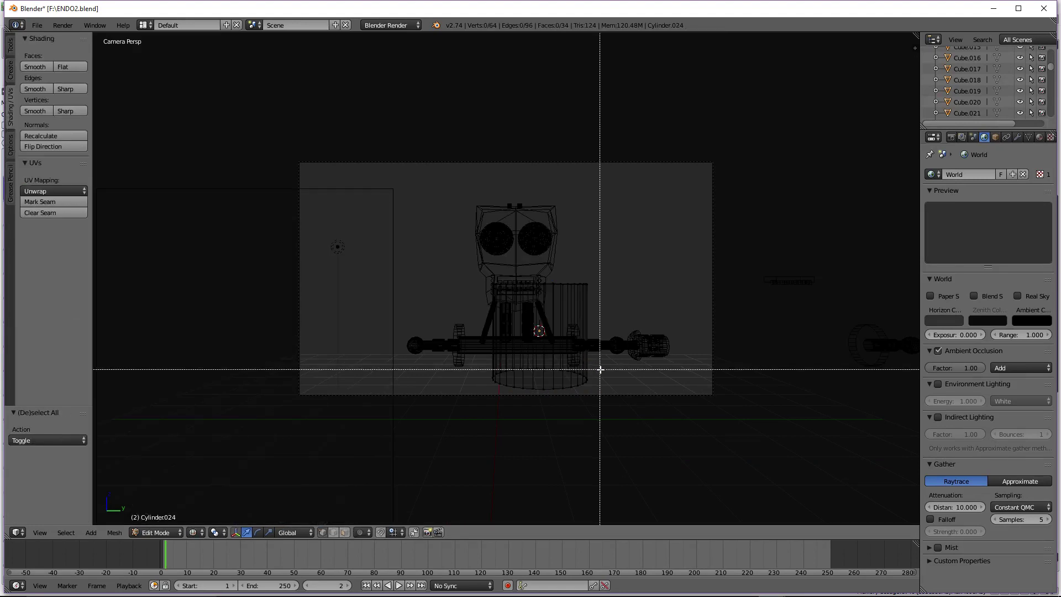
drag(600, 369, 486, 393)
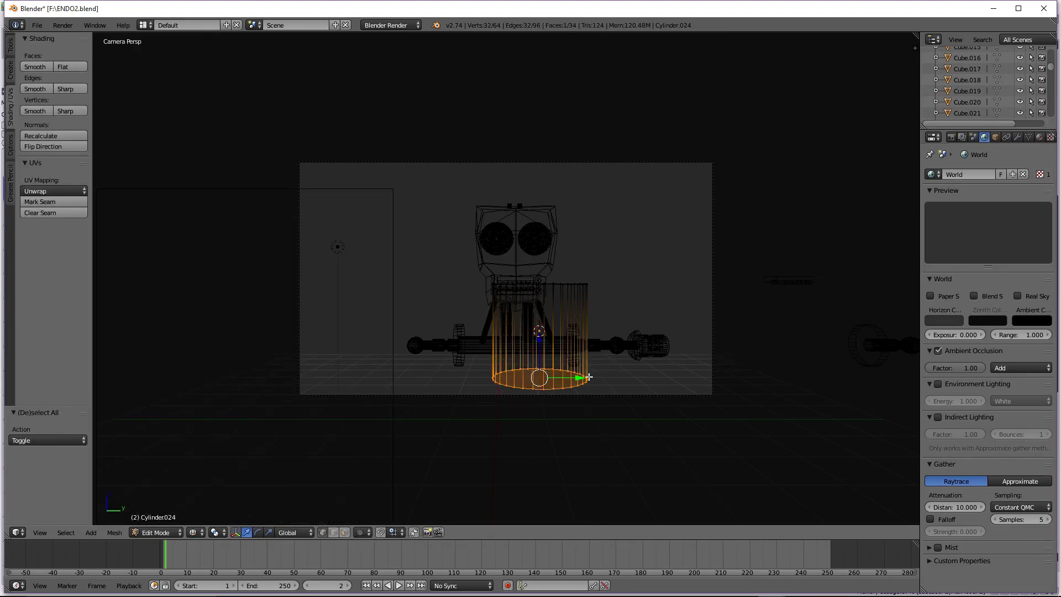
key(e)
key(s)
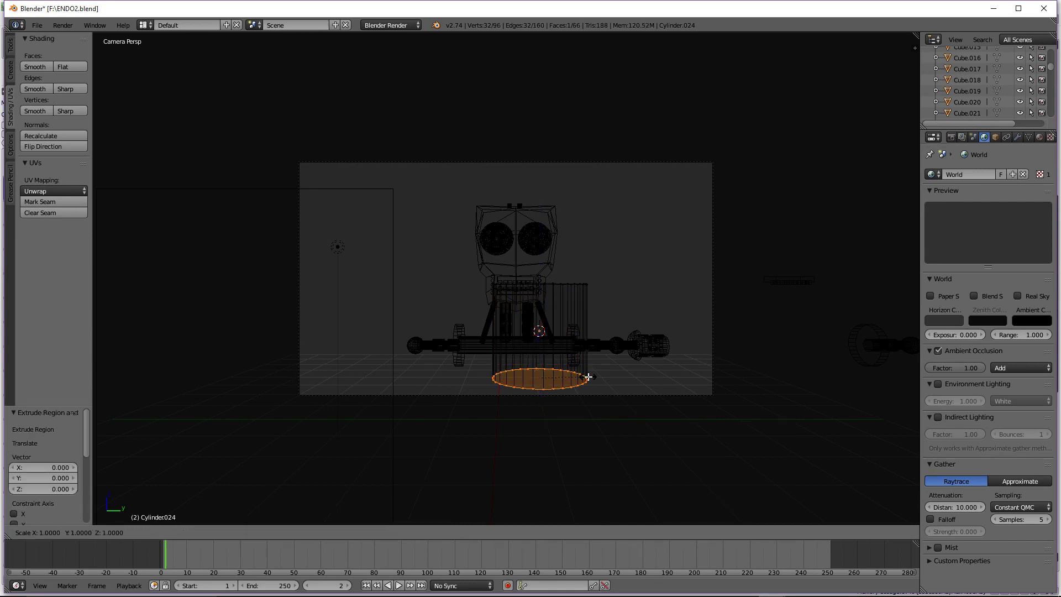
click(613, 377)
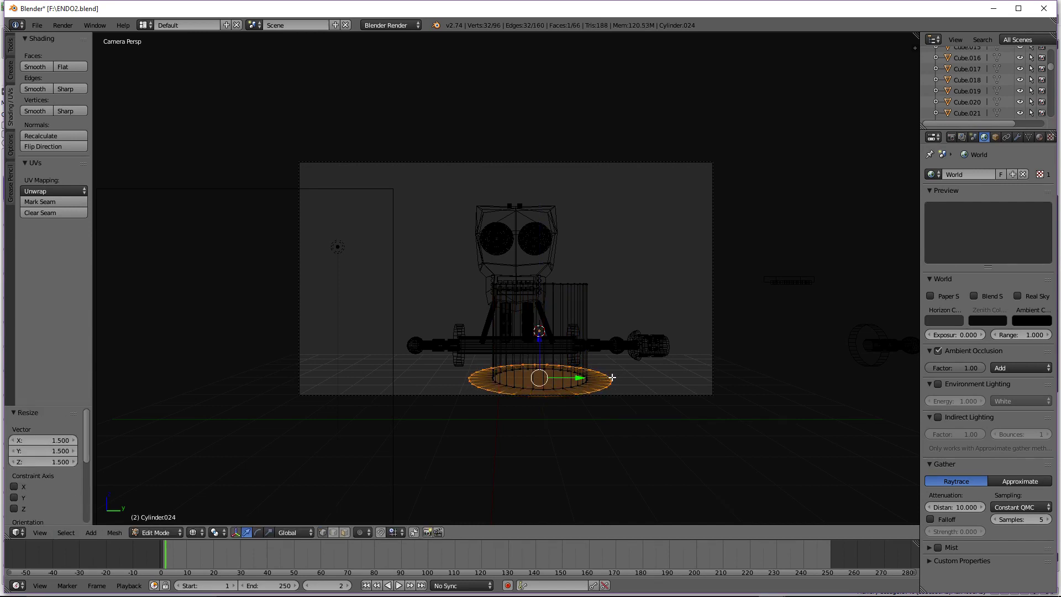
Try to move the flange's ring -3.595 along Z, and undo the move
middle_drag(608, 378, 596, 370)
middle_drag(568, 322, 545, 276)
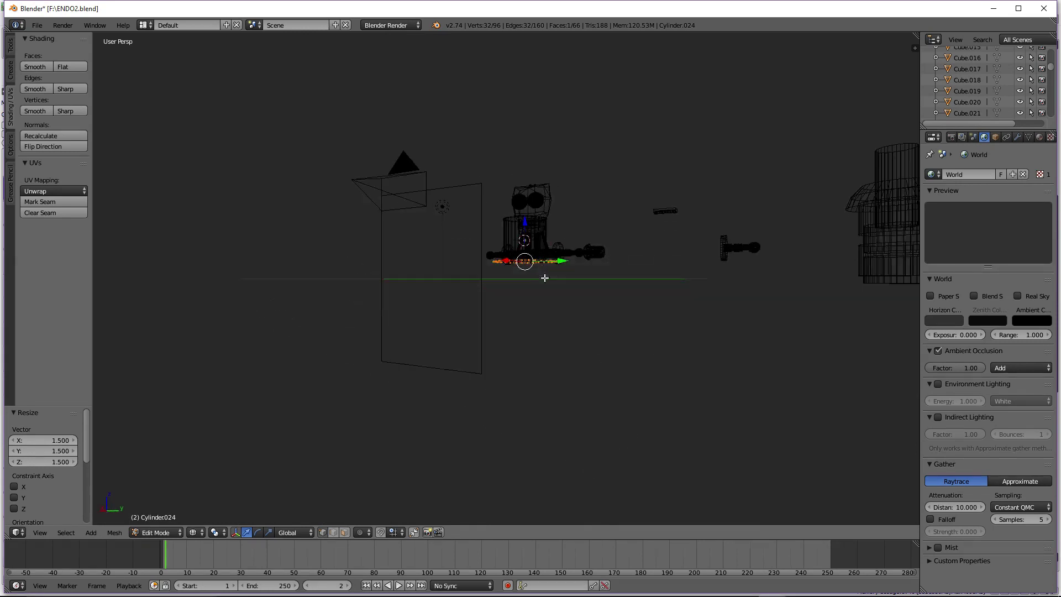
key(e)
click(529, 301)
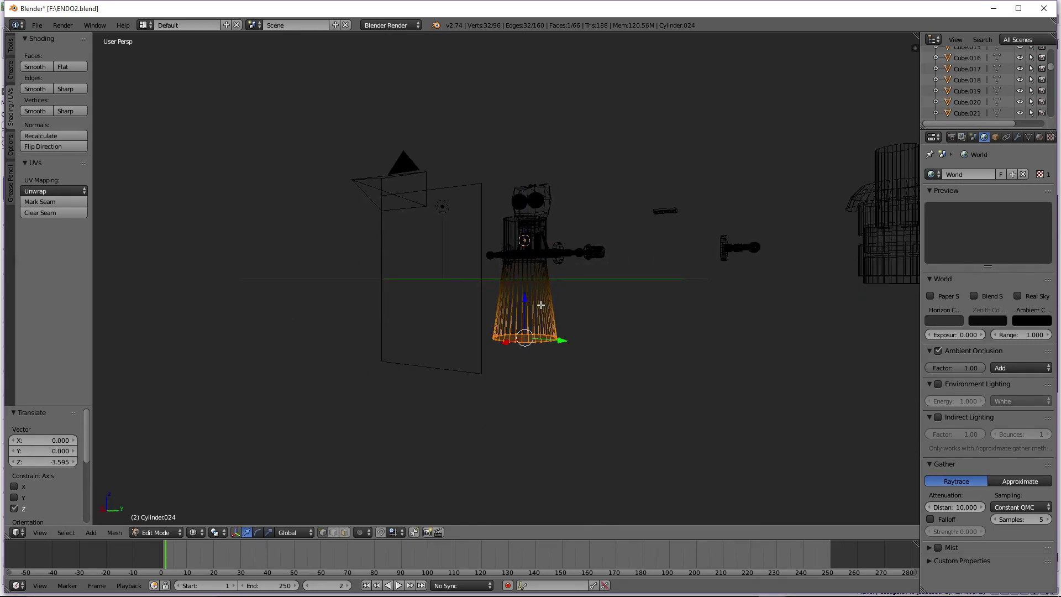
key(ctrl+z)
Try to extrude the flange's face downwards in solid view, and undo the extrusion
key(z)
scroll(563, 303, up, 4)
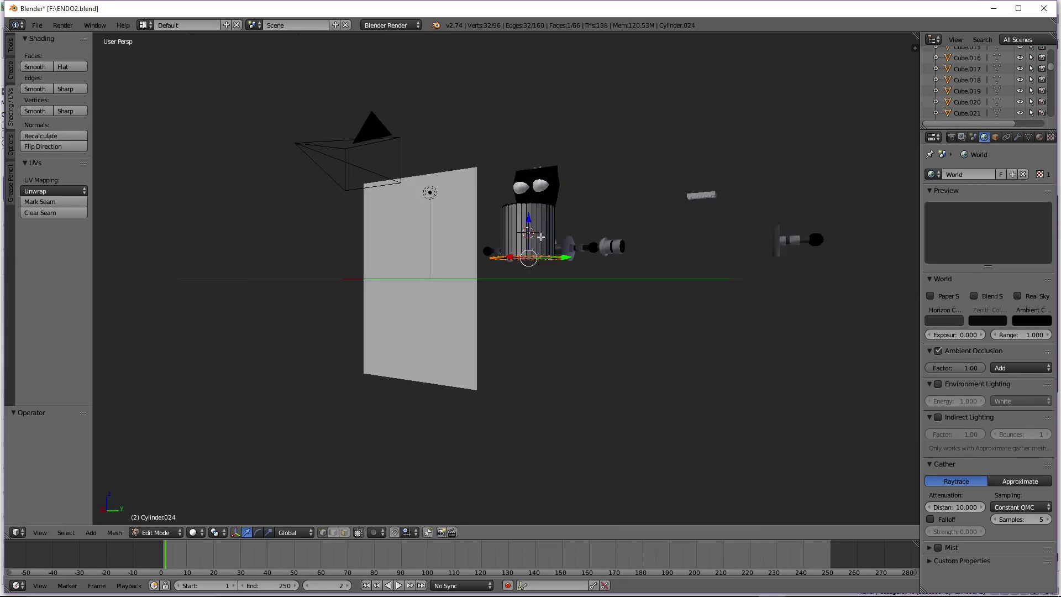
key(e)
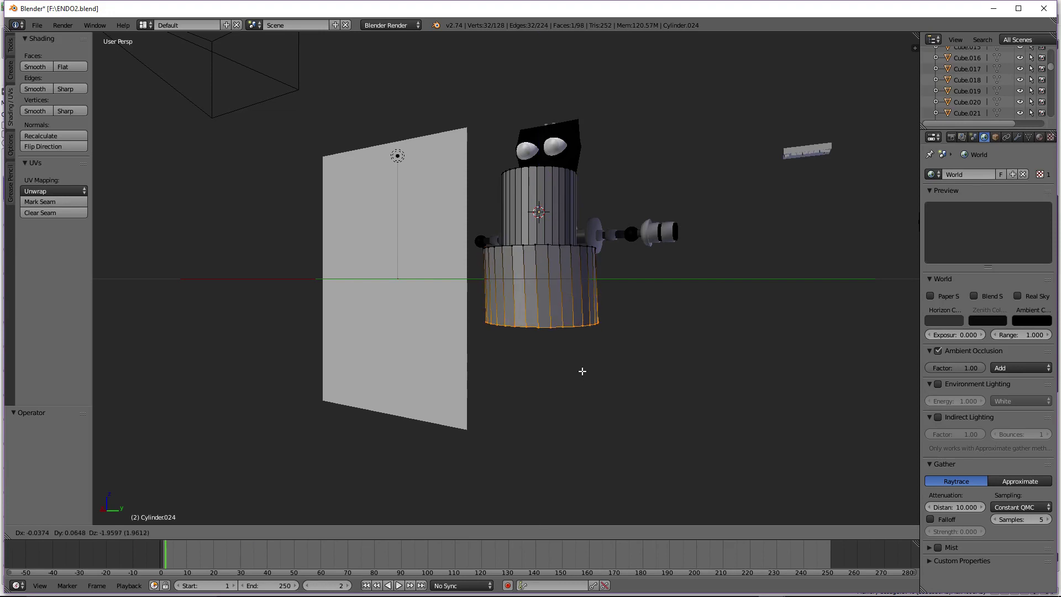
click(579, 430)
key(ctrl+z)
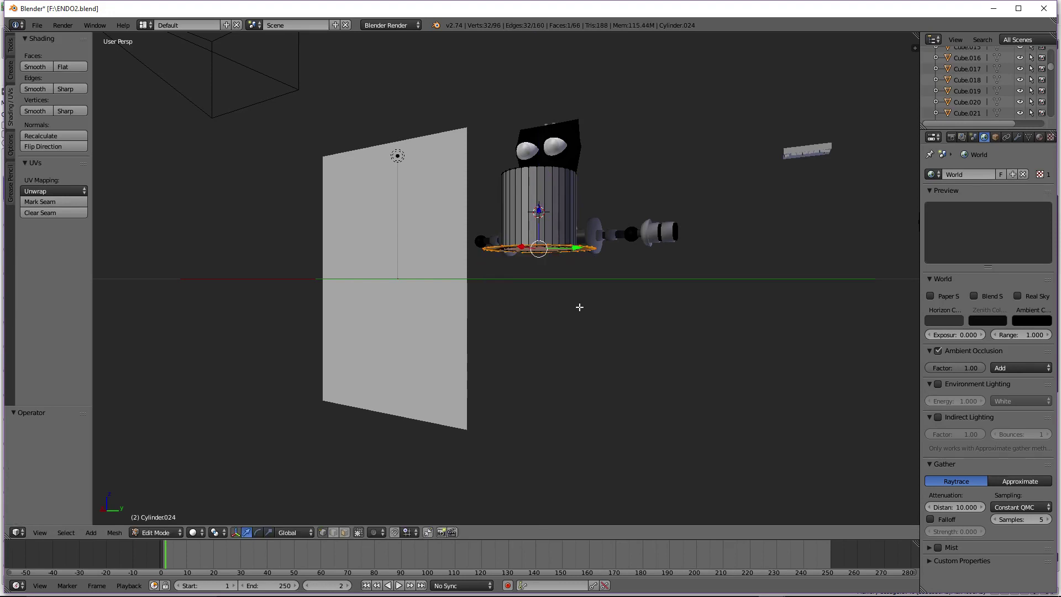
Switch to Material shading, extrude the flange's face -4.802 along Z, and lower the extruded end another -0.348 along Z
click(195, 532)
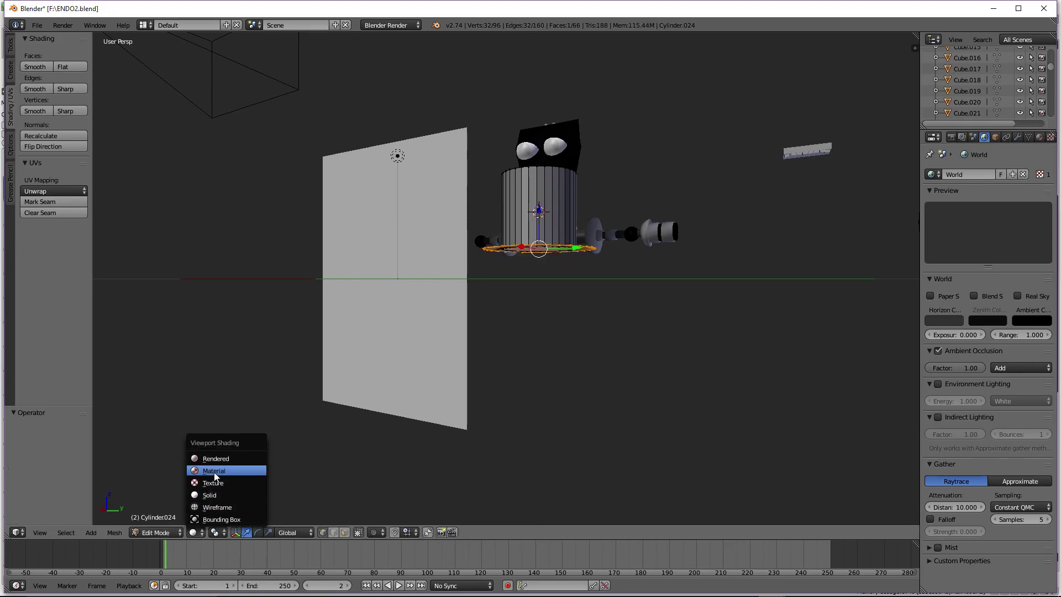
click(214, 476)
scroll(410, 285, up, 5)
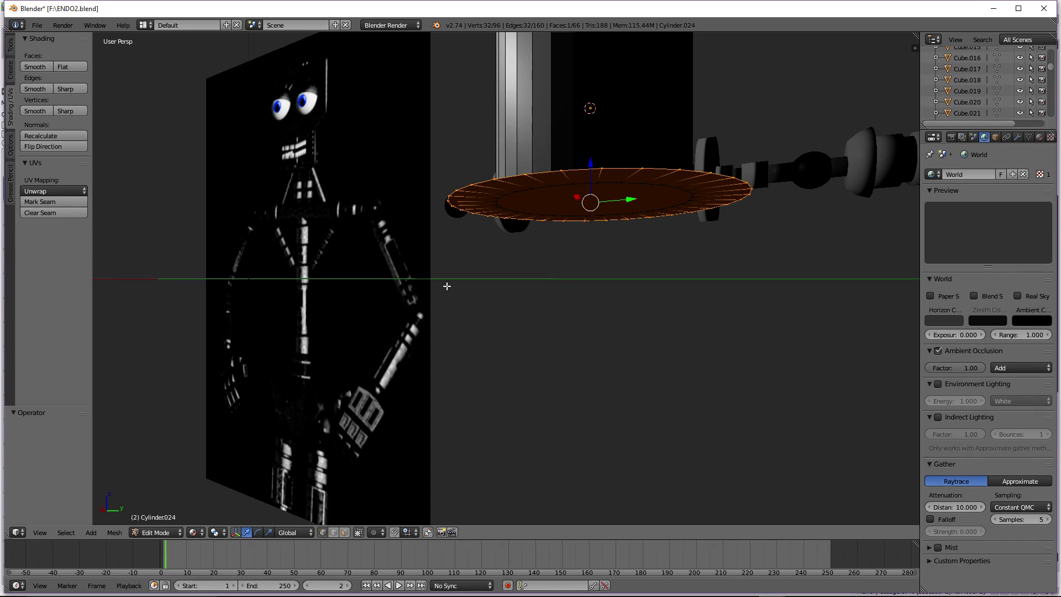
middle_drag(549, 275, 630, 268)
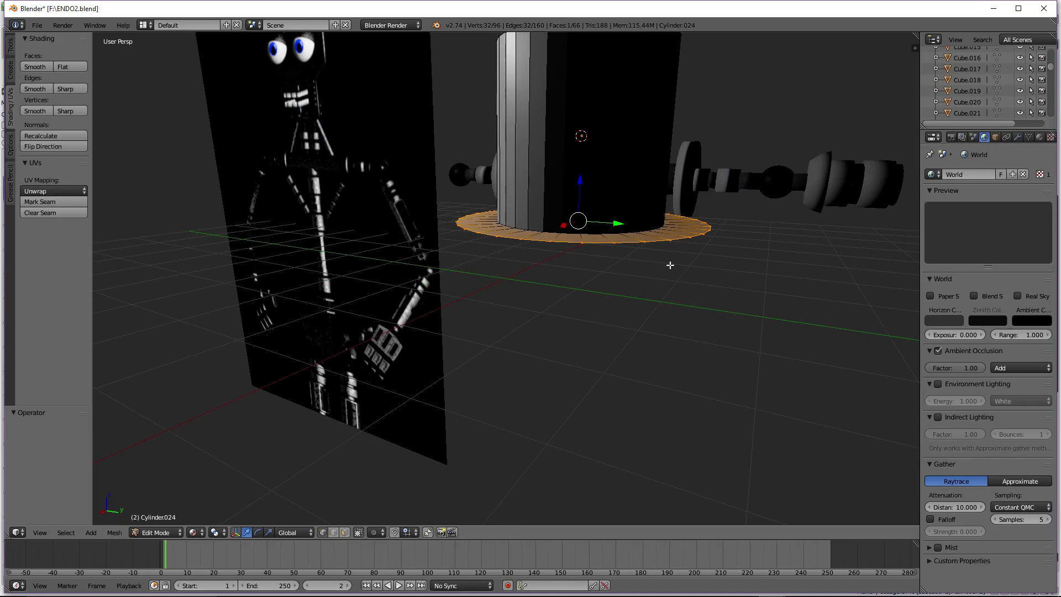
key(e)
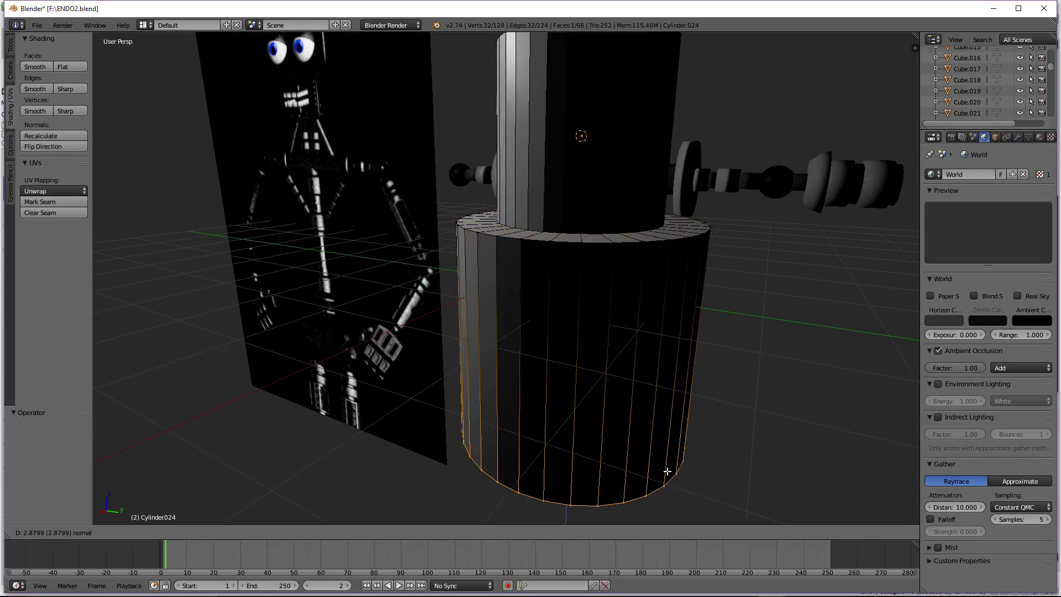
click(652, 91)
scroll(614, 327, down, 3)
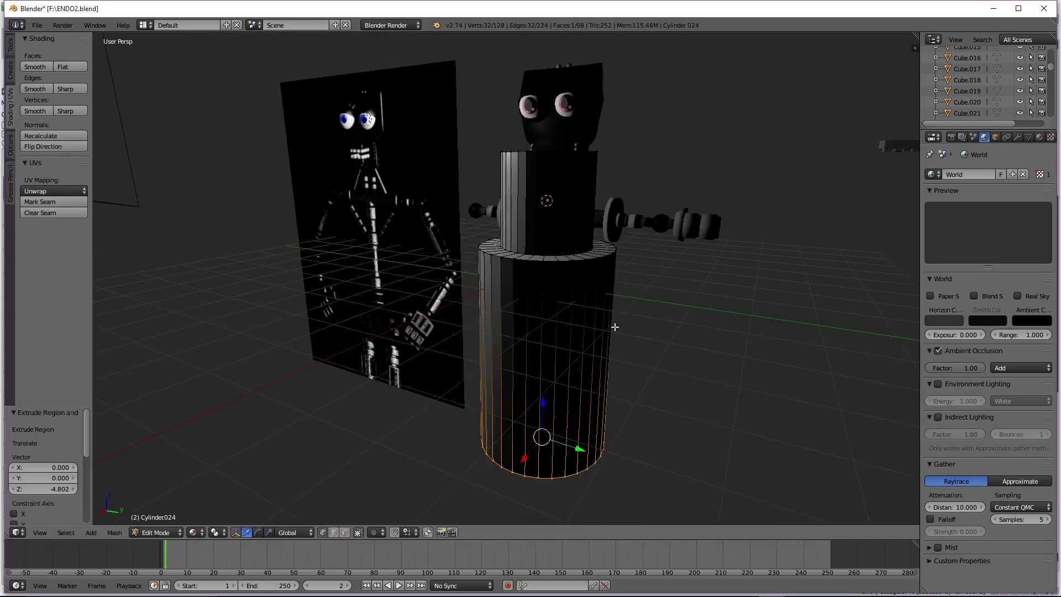
drag(544, 412, 543, 425)
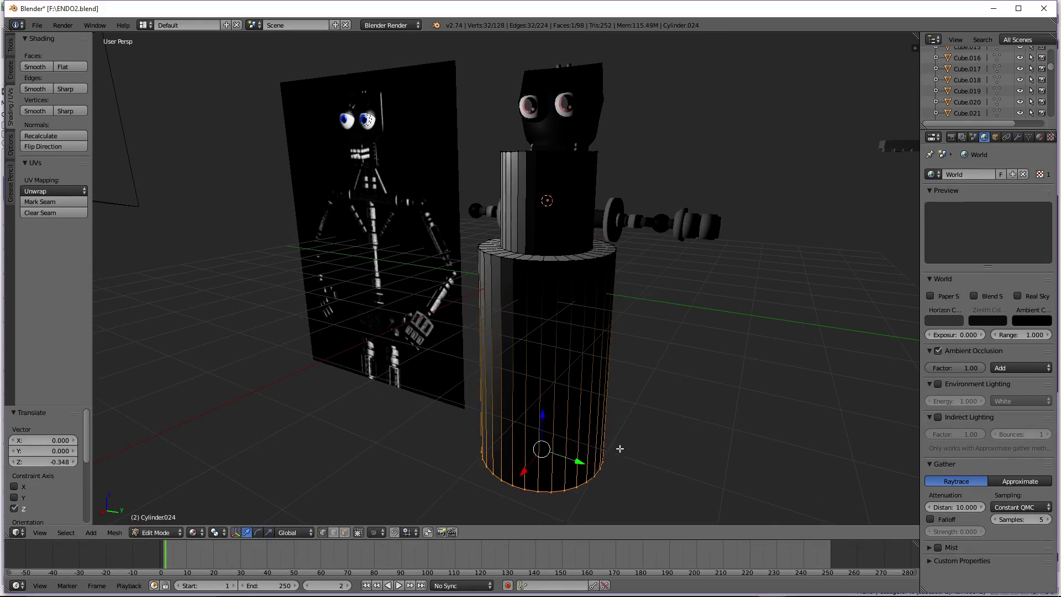
In right view, extrude the bottom face in place scaled to 0.632, and extrude it -1.877 along Z in wireframe
key(KP_3)
scroll(619, 441, down, 1)
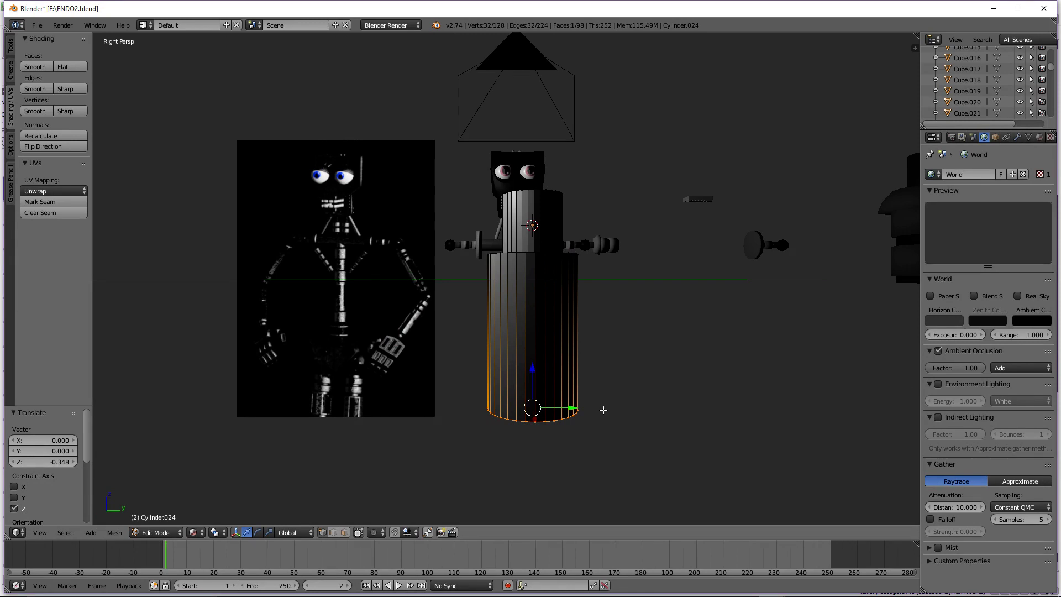
key(e)
key(Escape)
key(s)
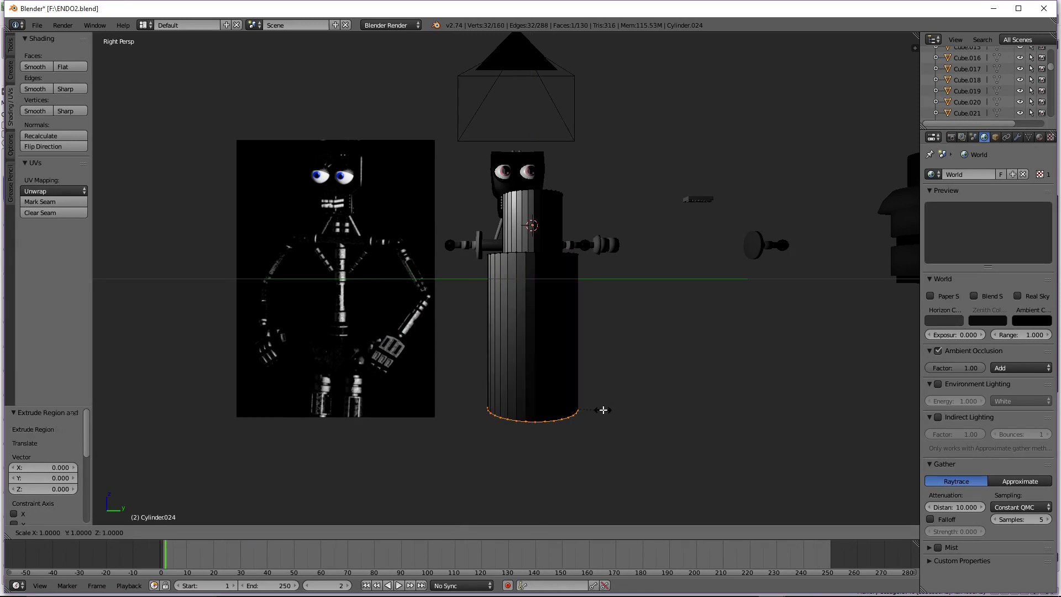
click(577, 406)
key(z)
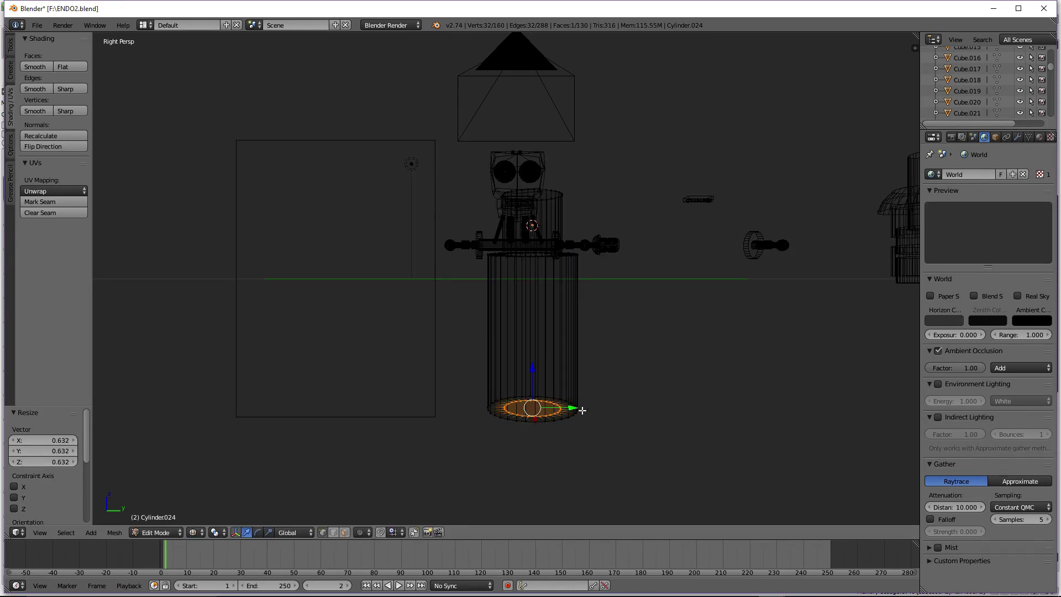
key(e)
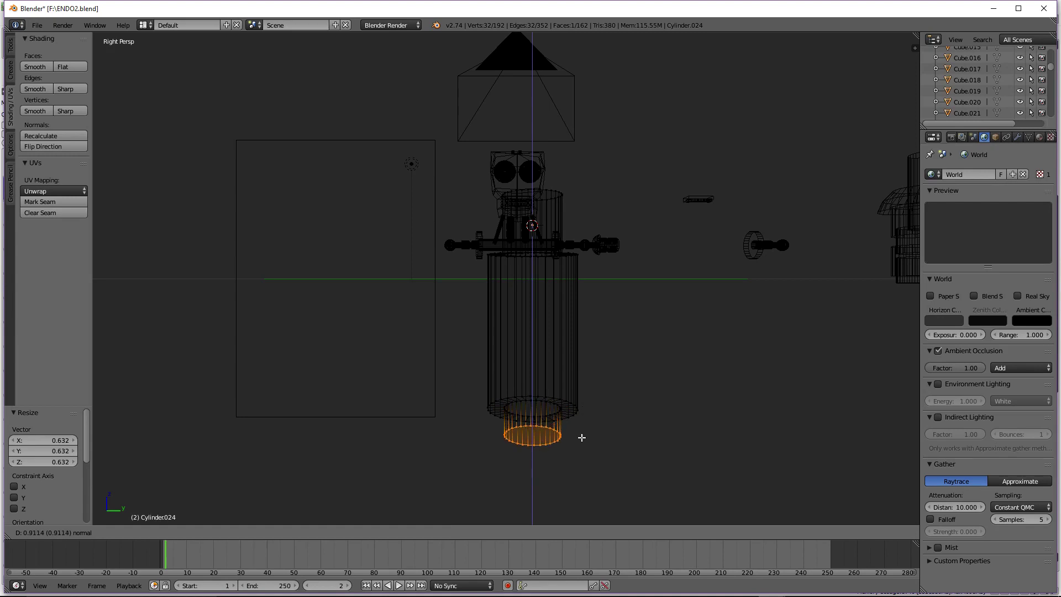
click(582, 465)
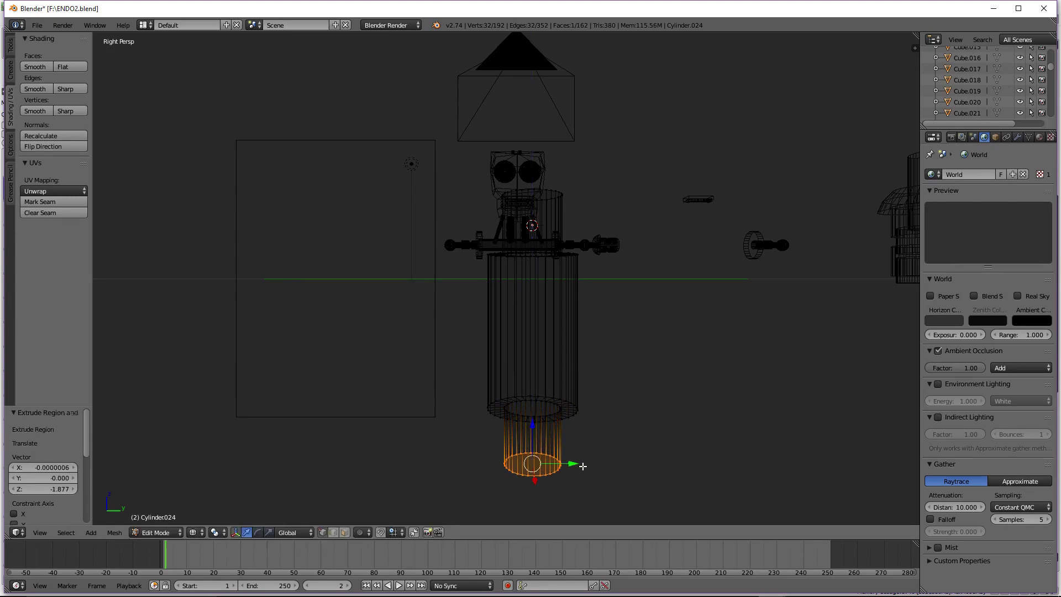
Extrude the new end face in place scaled to 0.716, extrude it -1.153 along Z, and return to solid Object Mode
key(e)
right_click(580, 466)
key(s)
click(570, 468)
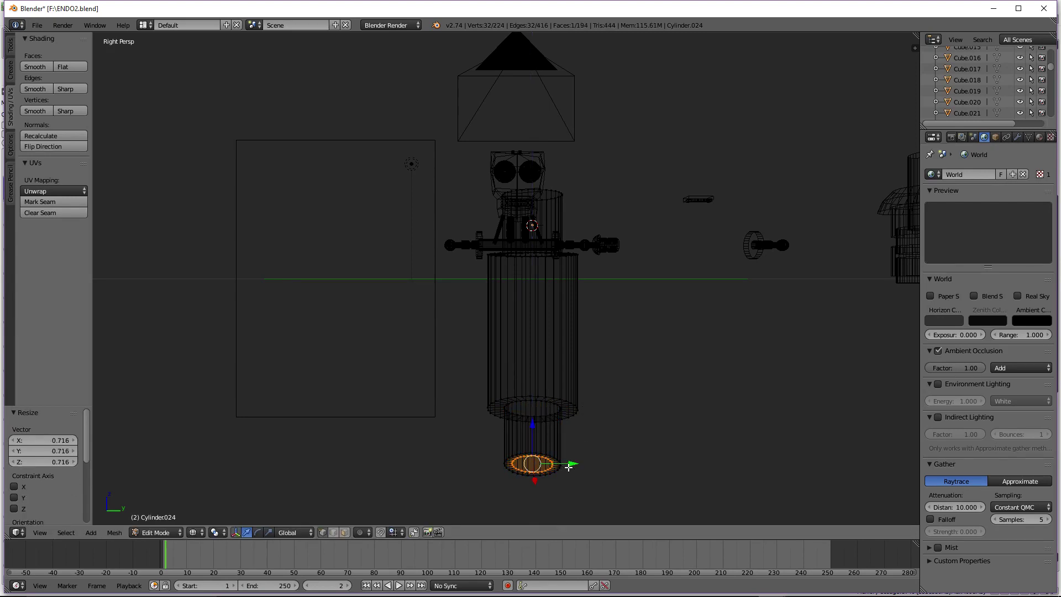
key(e)
click(568, 501)
key(z)
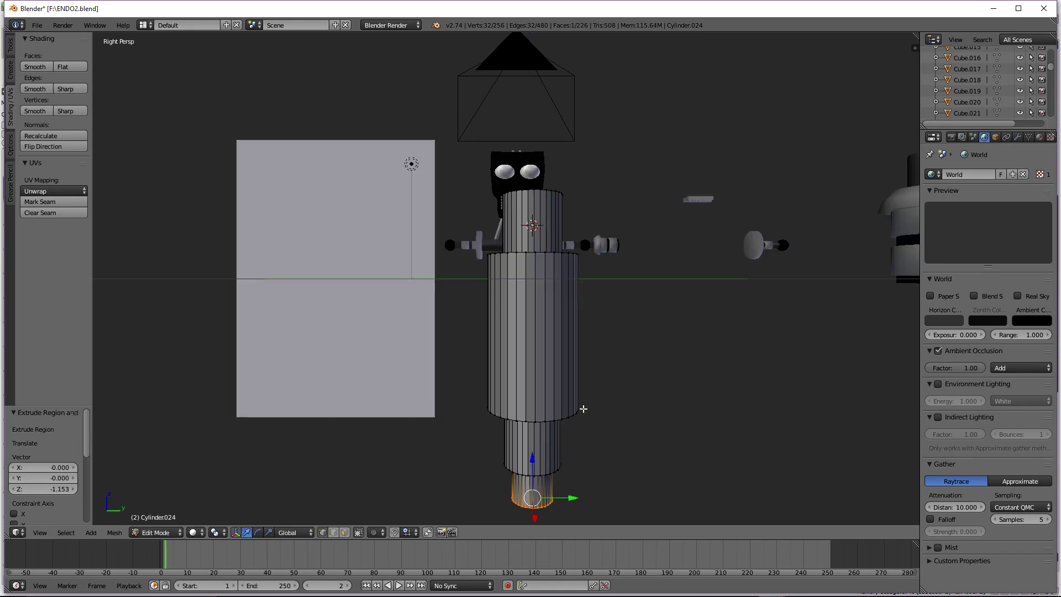
key(Tab)
Add a cube with radius 1 and scale it by 0.798 overall and by 2.695 along X
scroll(555, 353, up, 1)
scroll(555, 357, down, 1)
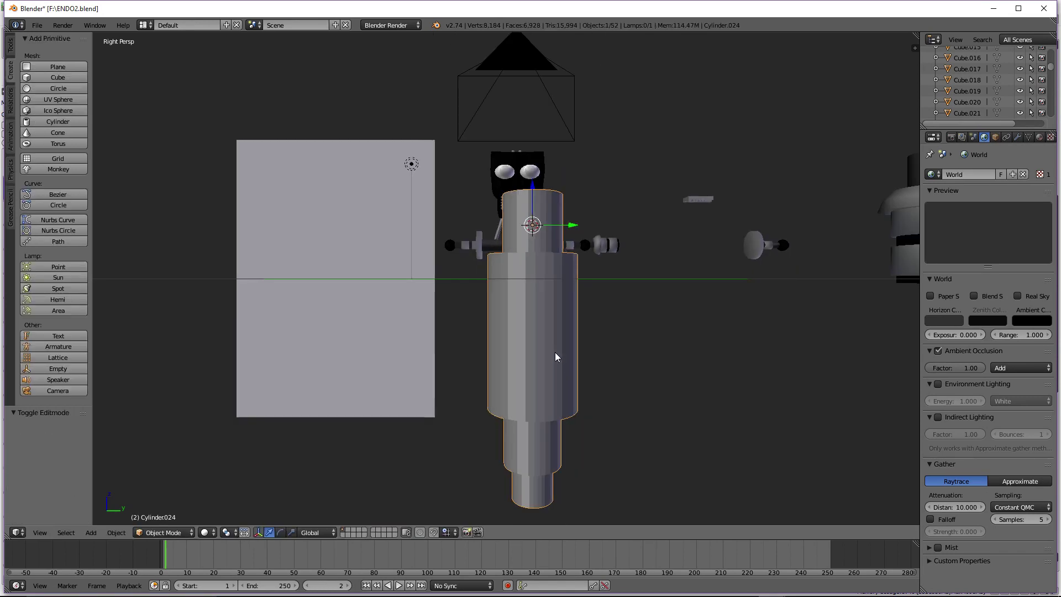
middle_drag(555, 352, 289, 237)
click(57, 77)
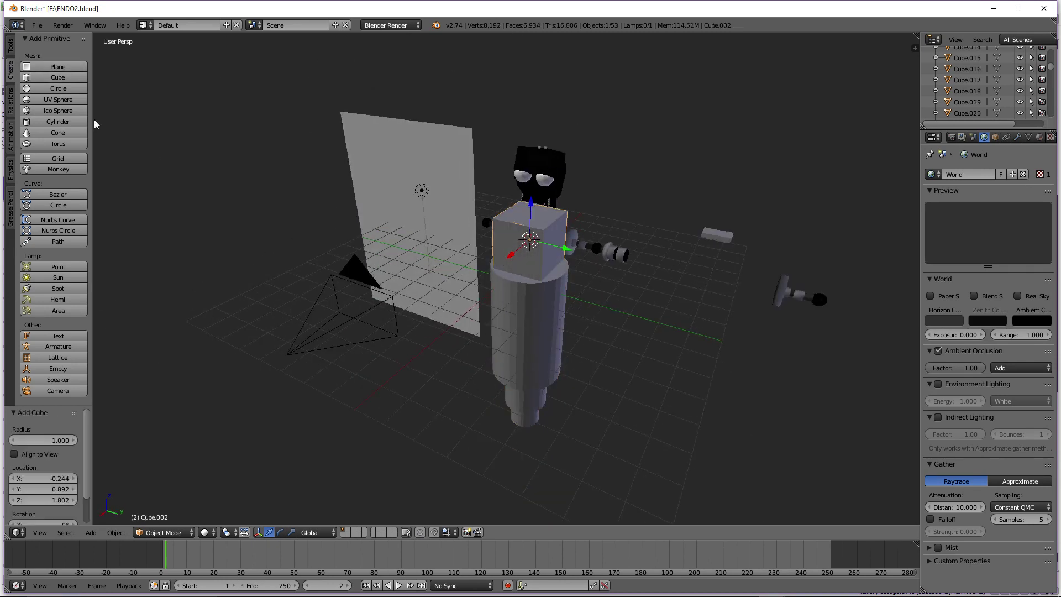
key(s)
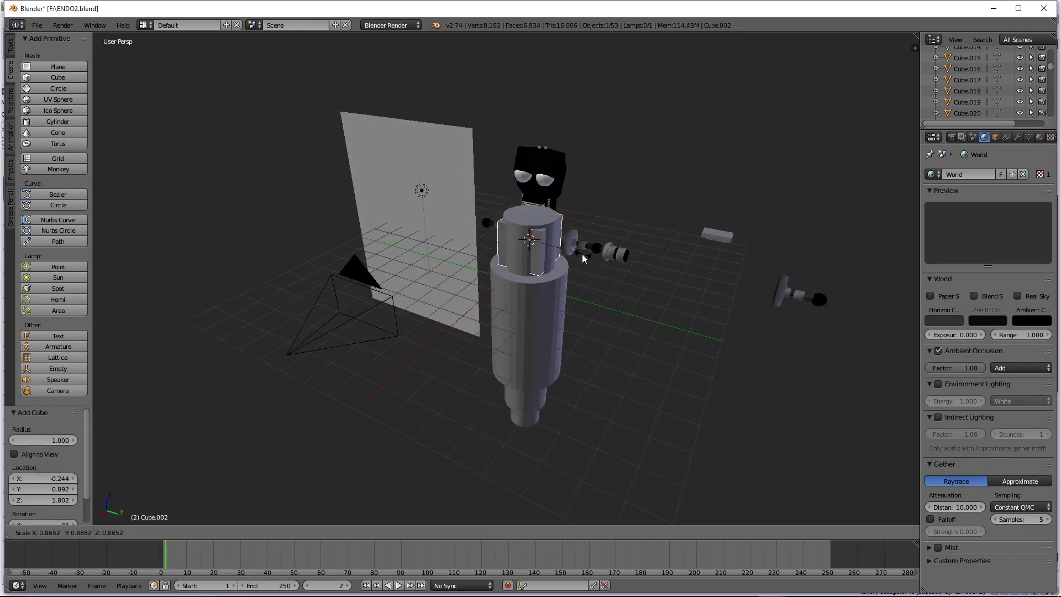
click(578, 254)
key(s)
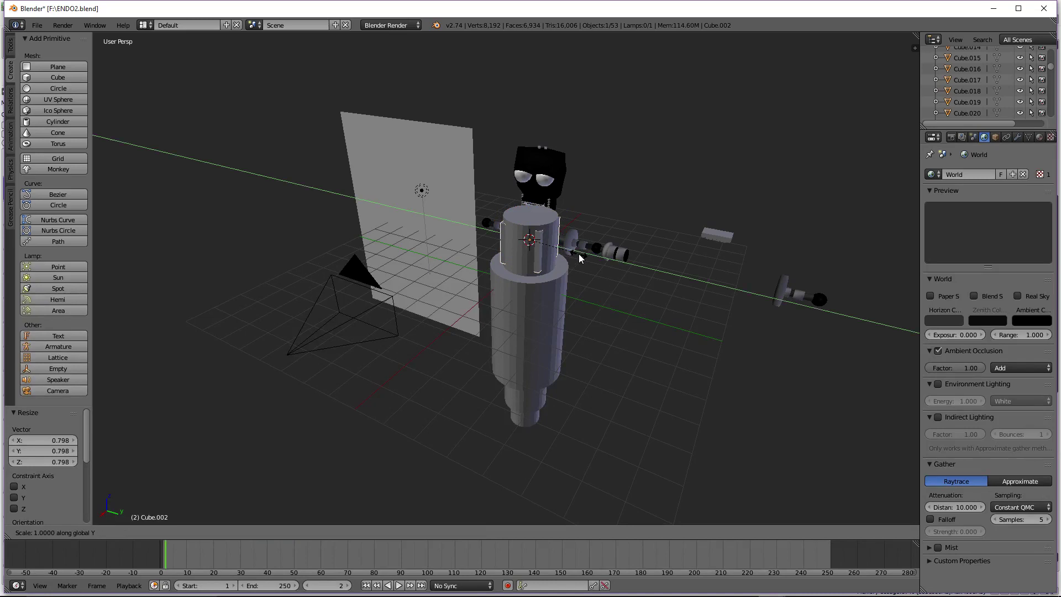
click(658, 222)
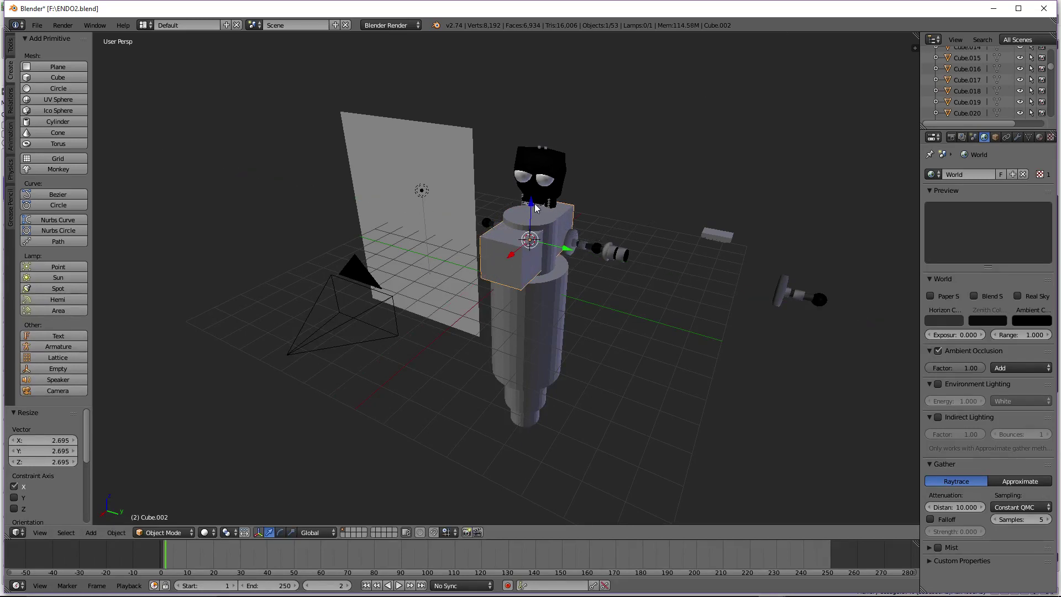
Lower the cube into the cylinder's wide section by -2.920 and -0.591 along Z, and scale it by 2.633 along Z
key(g)
key(z)
click(540, 270)
key(s)
key(z)
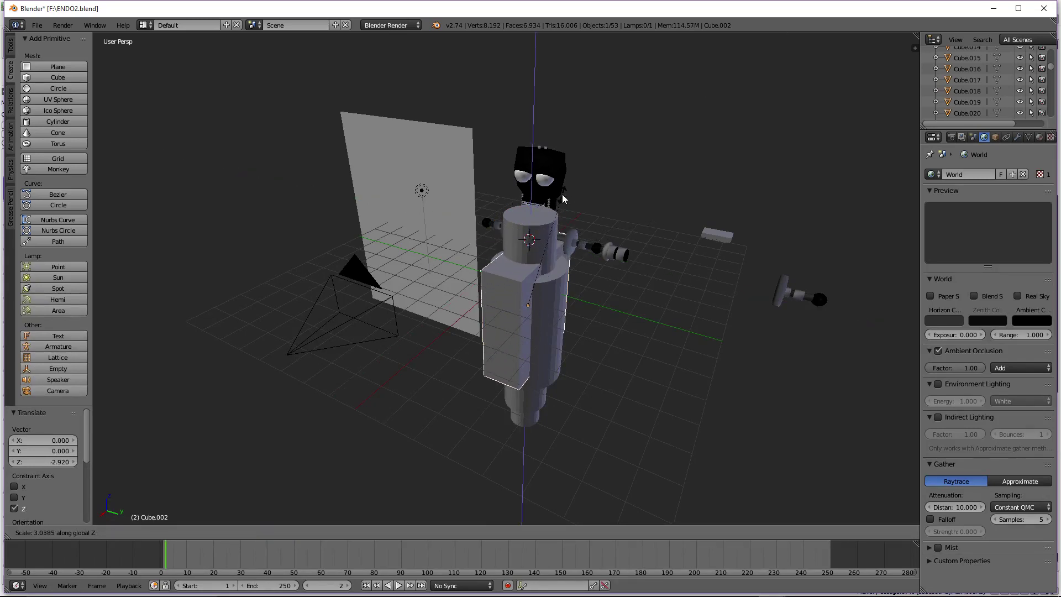
click(547, 226)
key(g)
key(z)
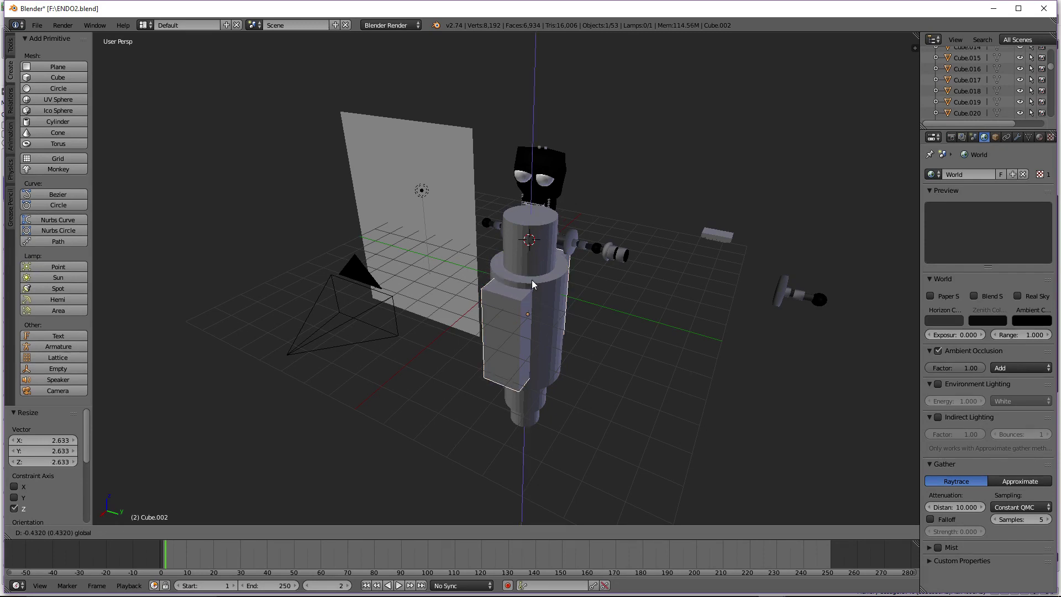
click(535, 283)
In right view, fine-tune the cube's centring on the cylinder with Y moves of -0.019 and 0.018
key(KP_3)
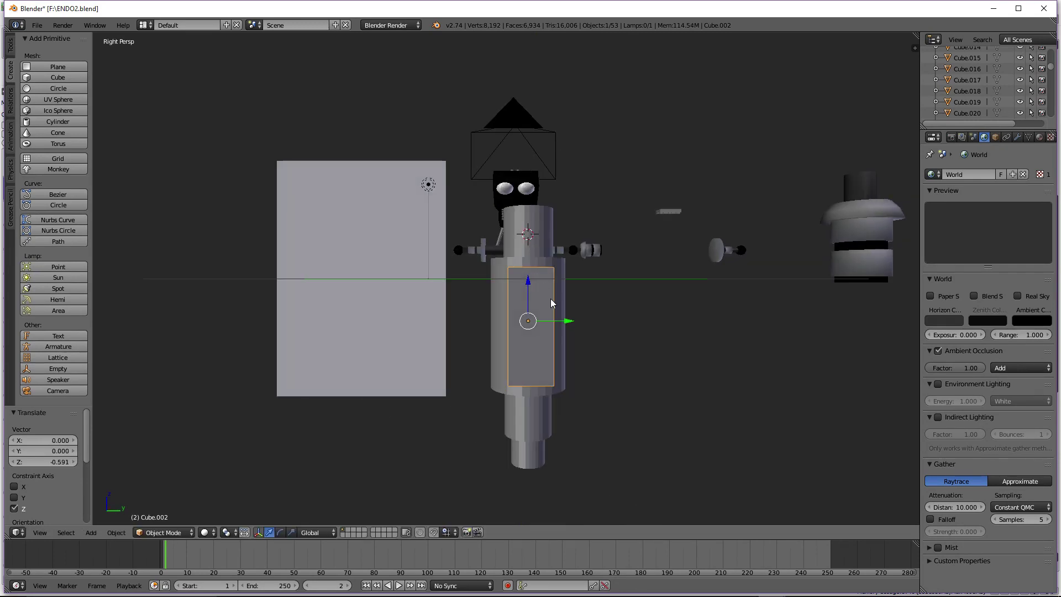
scroll(550, 298, up, 1)
drag(574, 328, 571, 328)
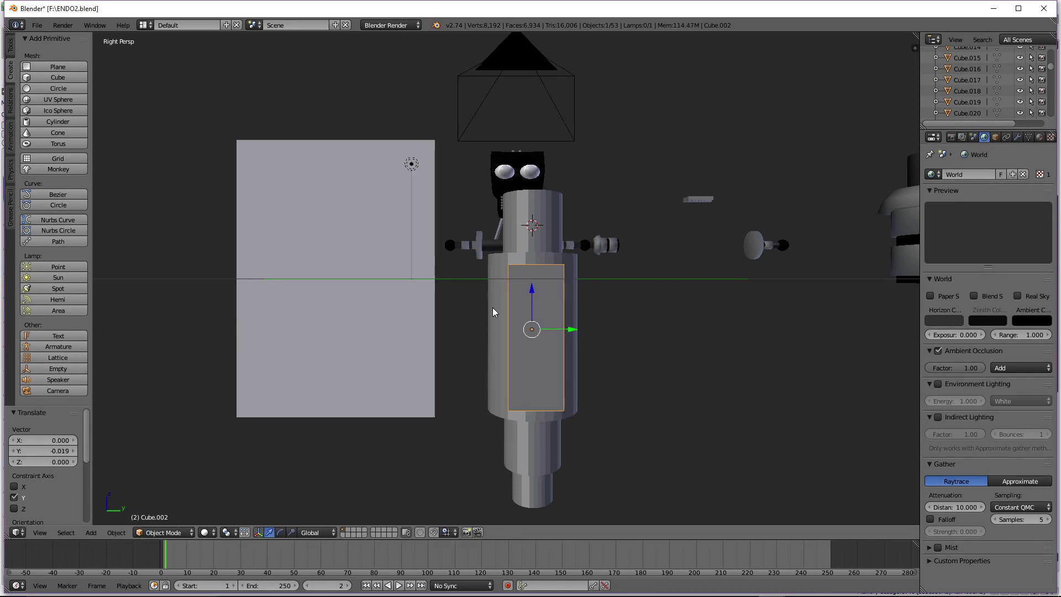
right_click(492, 308)
right_click(532, 327)
drag(568, 328, 566, 328)
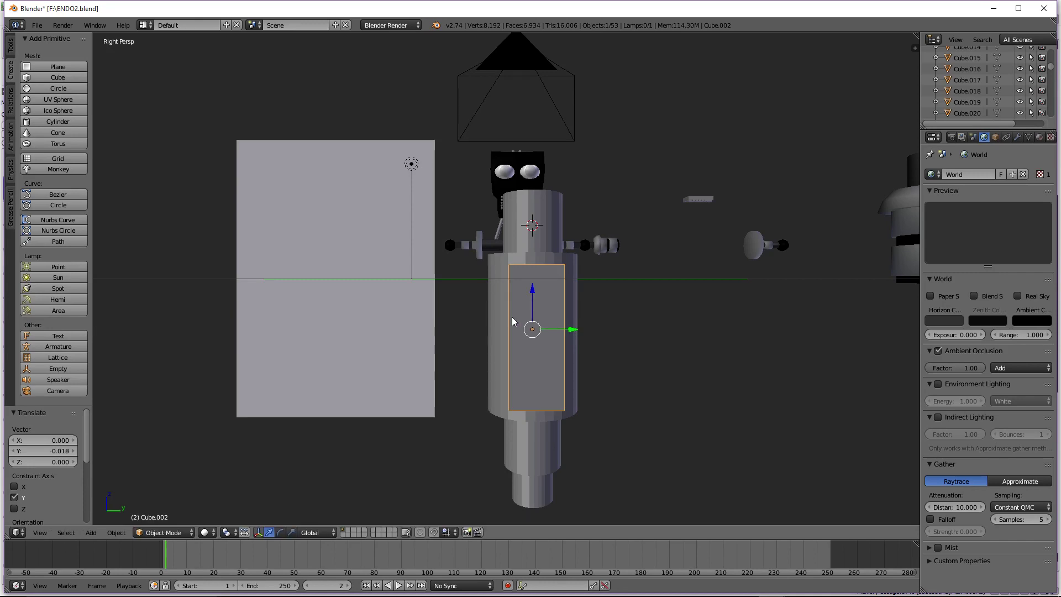
Add a Boolean modifier to the stepped cylinder with object Cube.002 and operation Difference, and apply it
right_click(498, 313)
click(1039, 137)
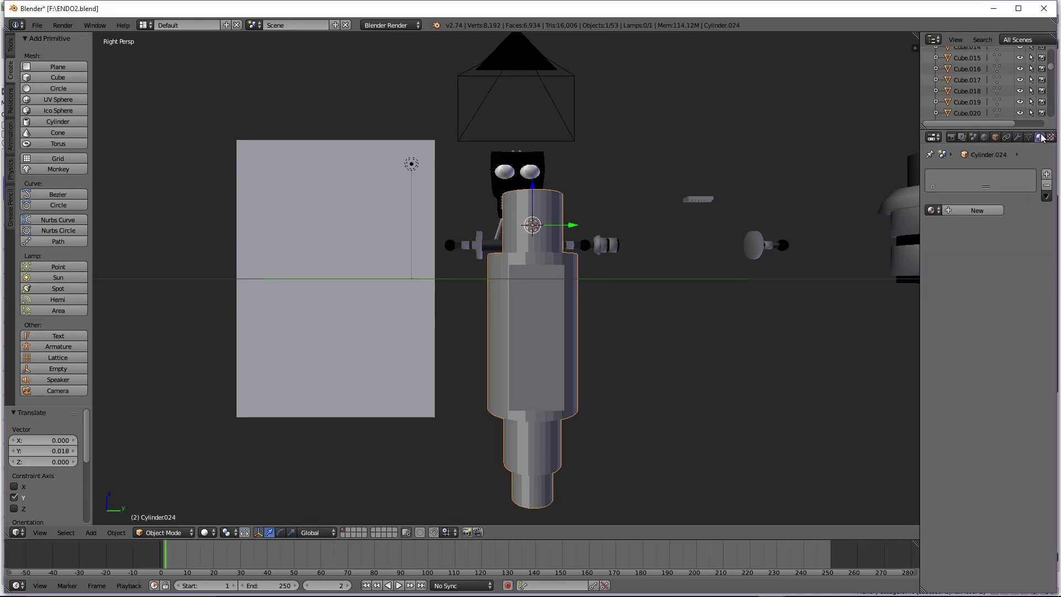
click(1017, 137)
click(975, 174)
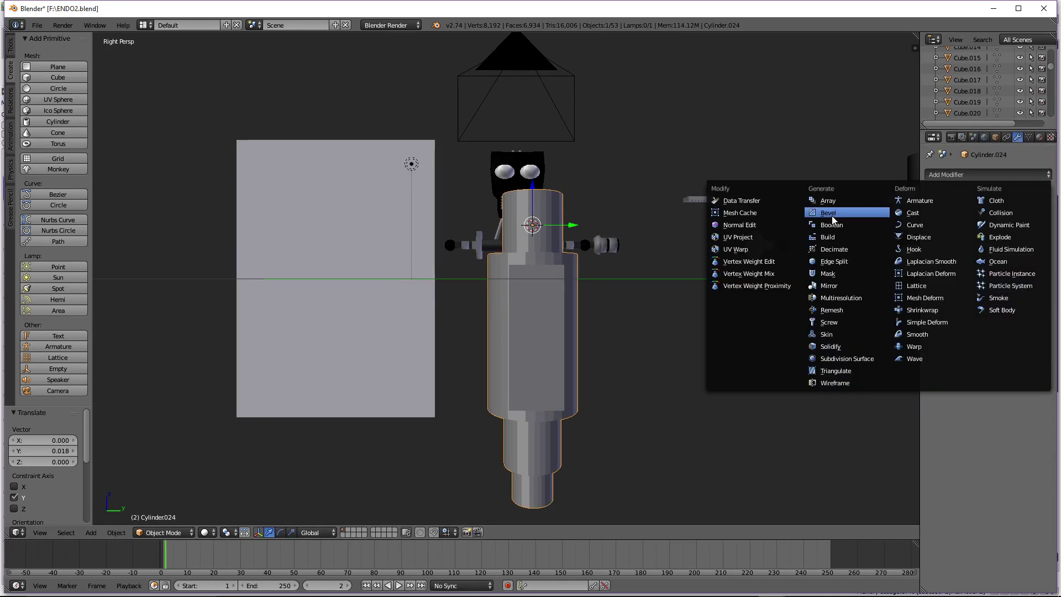
click(832, 225)
click(994, 238)
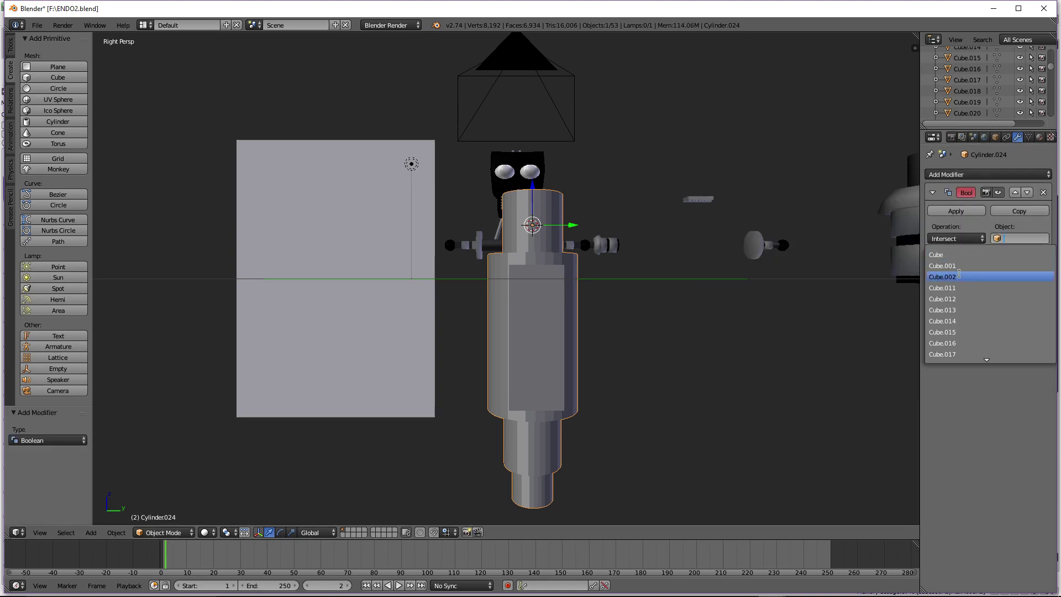
click(959, 276)
click(963, 236)
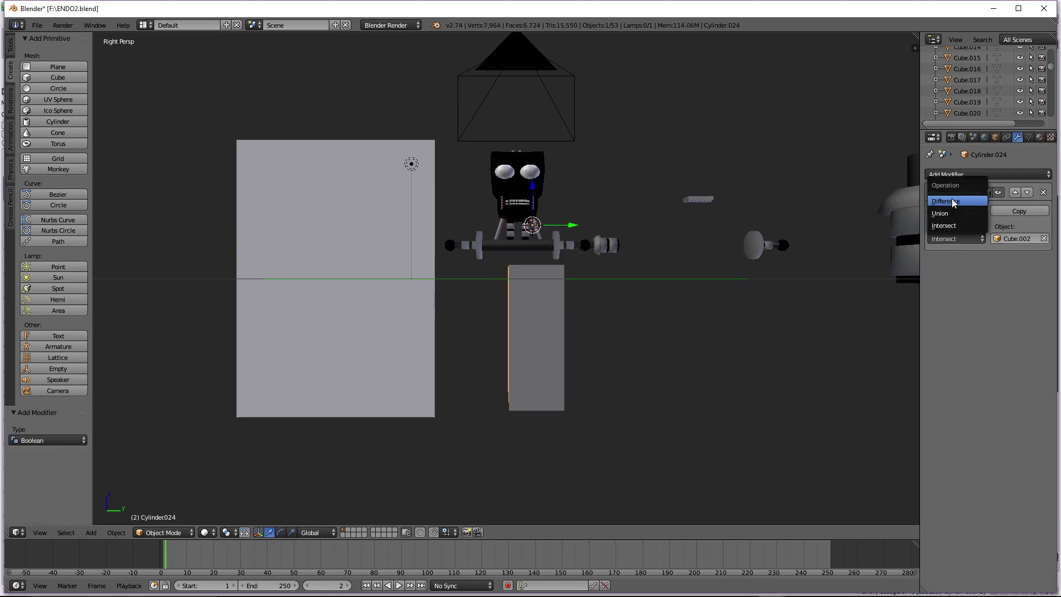
click(955, 202)
click(955, 211)
Move the cutting cube out of the cylinder along Y and delete it
right_click(533, 326)
key(g)
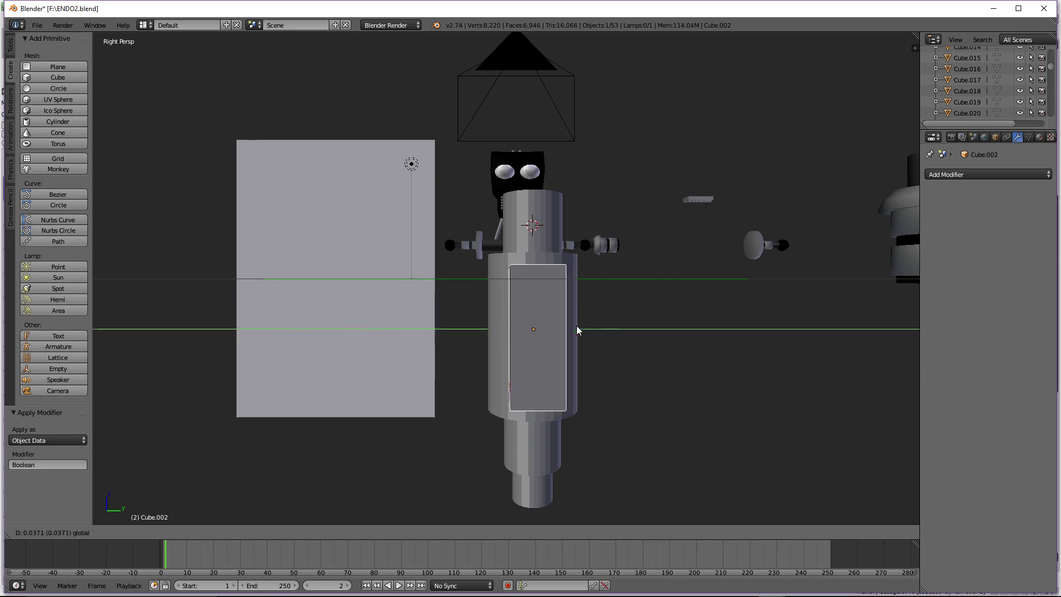
click(677, 335)
key(x)
click(670, 328)
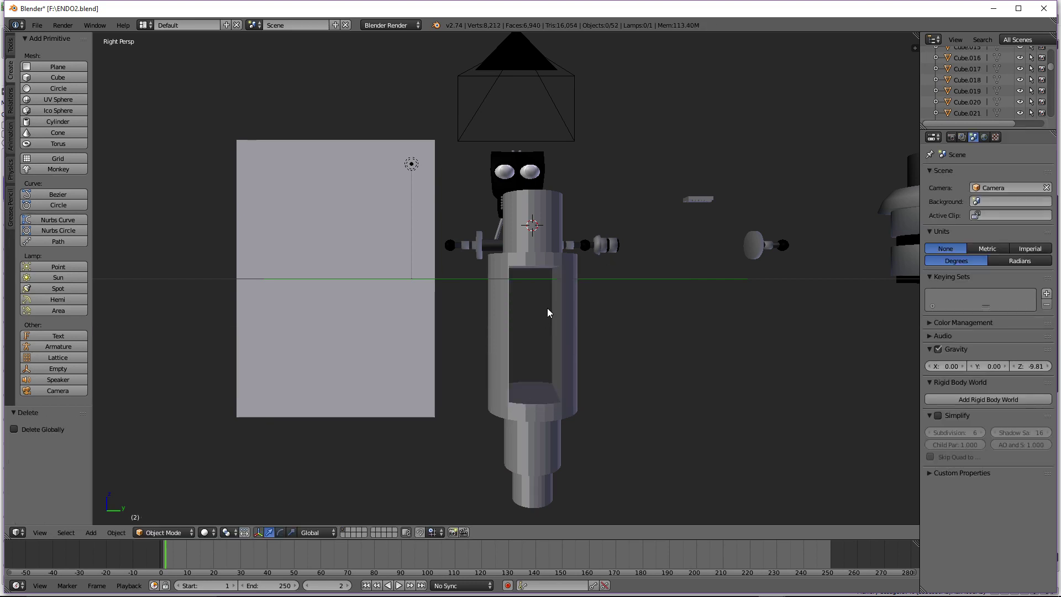
Apply smooth shading to all faces and edges of the cut cylinder in Edit Mode, and return to Object Mode
right_click(566, 294)
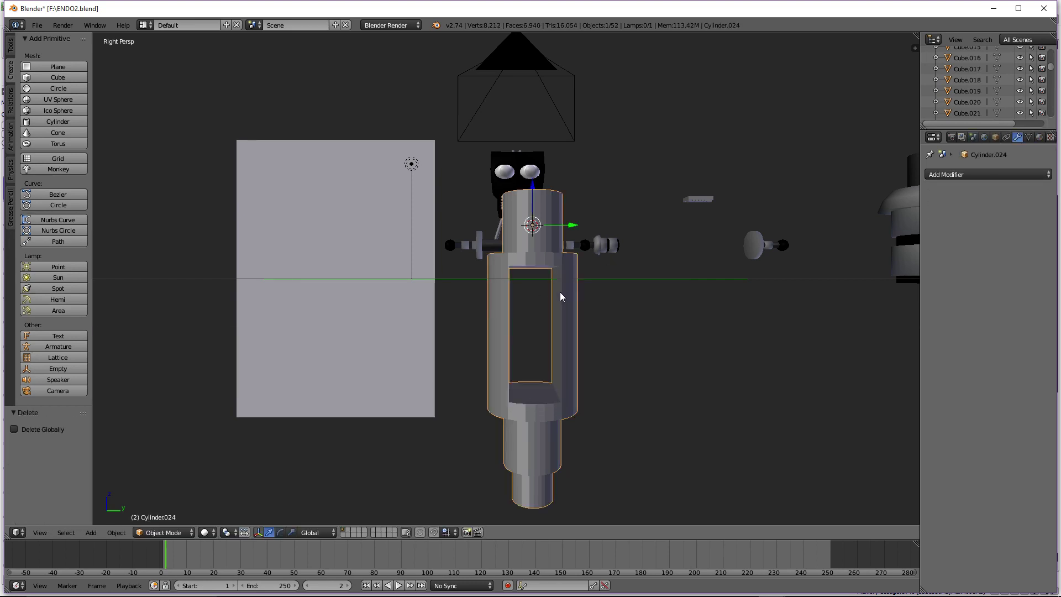
key(Tab)
key(a)
key(a)
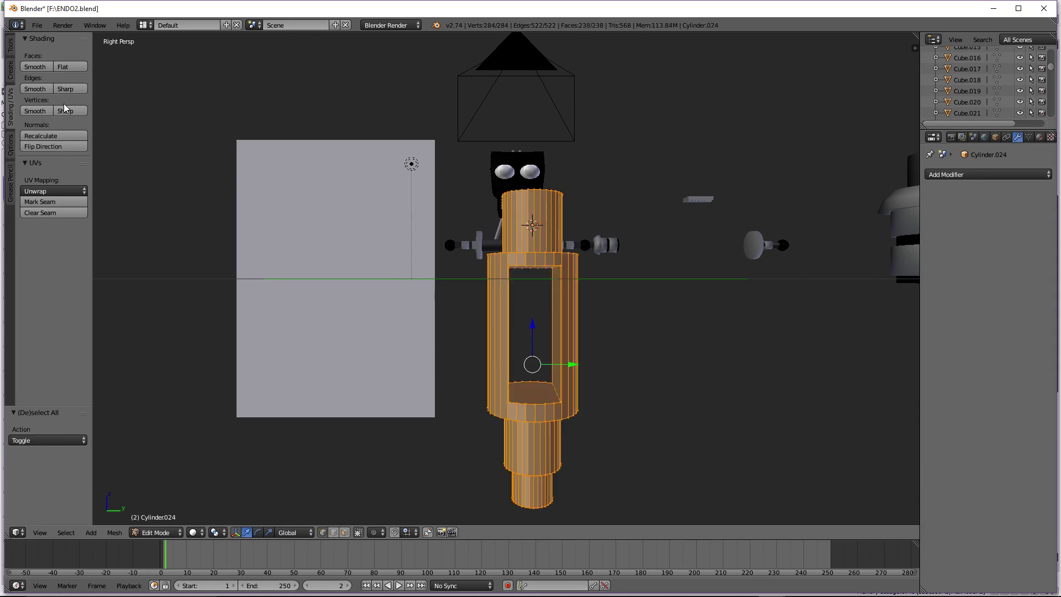
click(37, 67)
click(37, 89)
key(a)
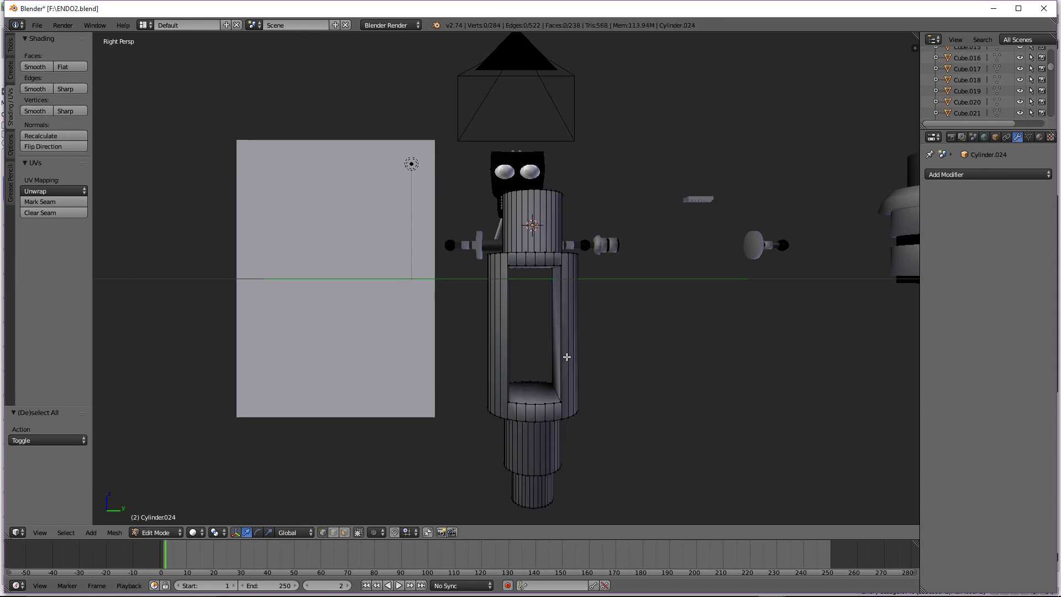
key(Tab)
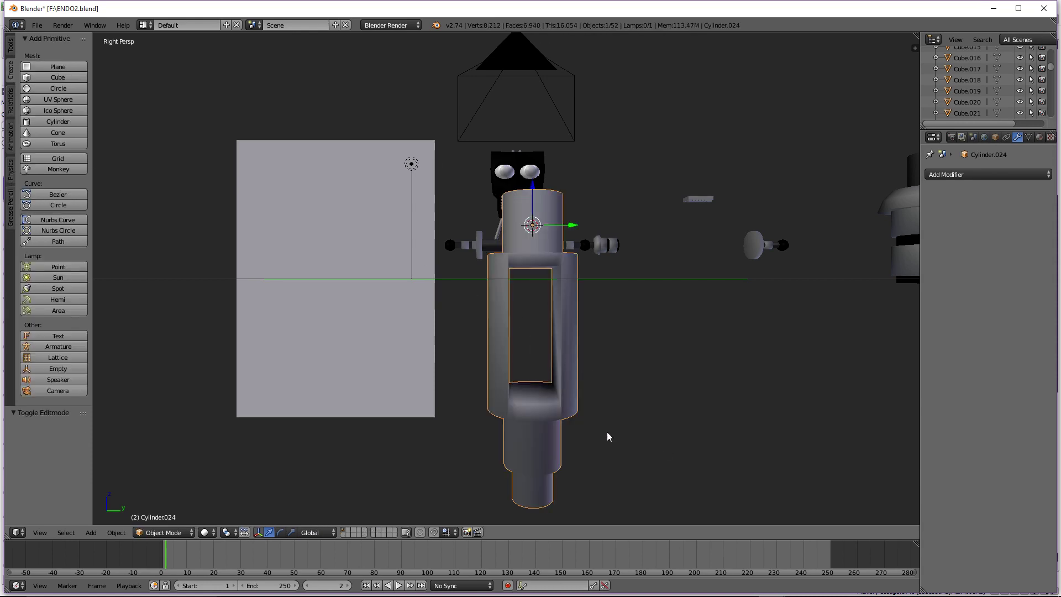
Scale the slotted cylinder uniformly by 0.154 and rotate it 90° about the global X axis
key(s)
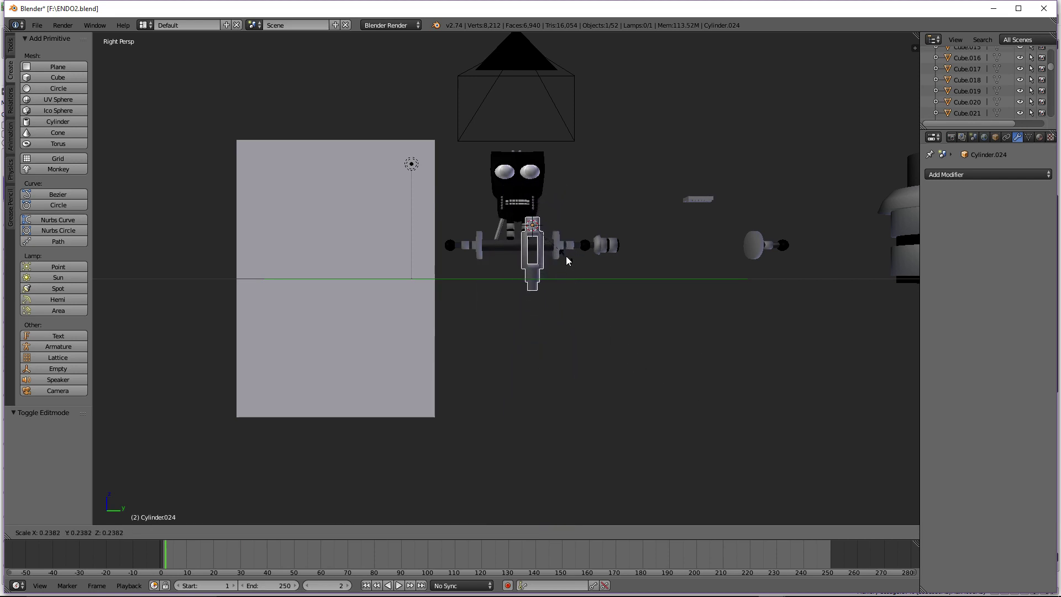
click(557, 241)
text(ry)
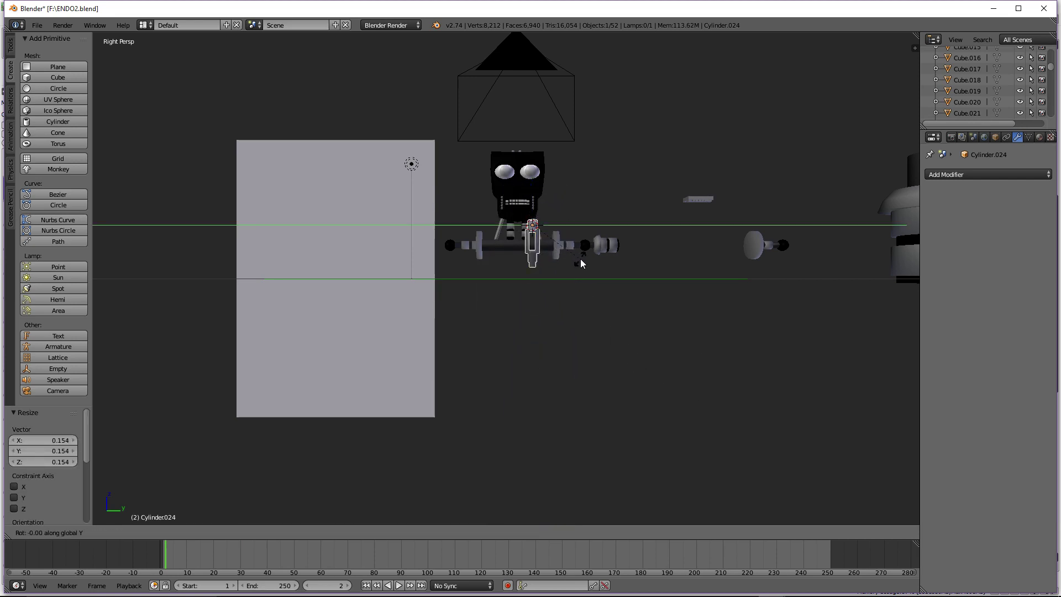
text(x90)
key(Return)
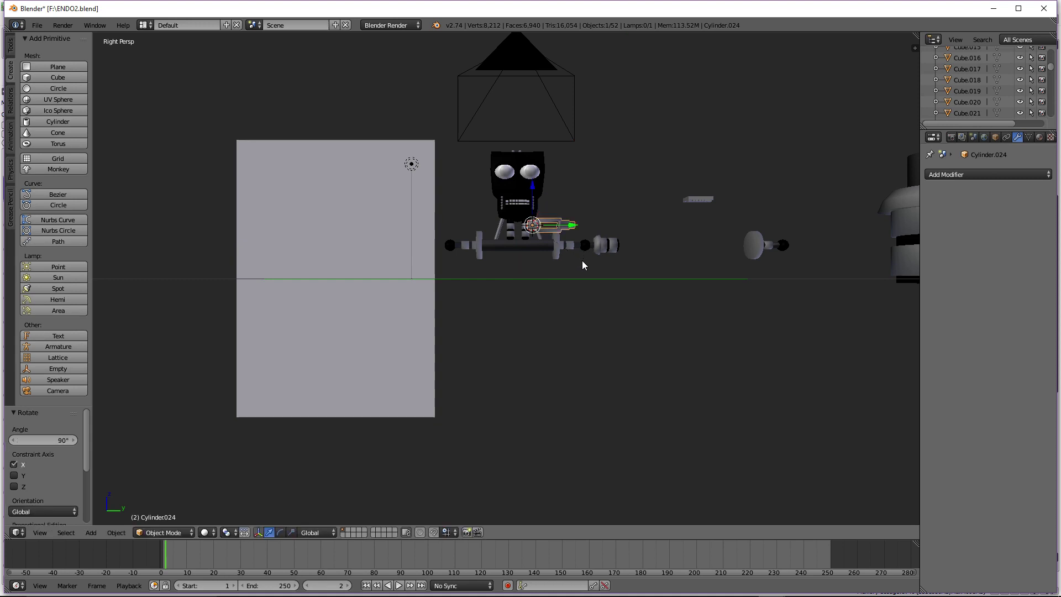
Move the slotted cylinder 3.51 along Y, out past the shoulder joint
middle_drag(582, 260, 578, 235)
key(g)
key(y)
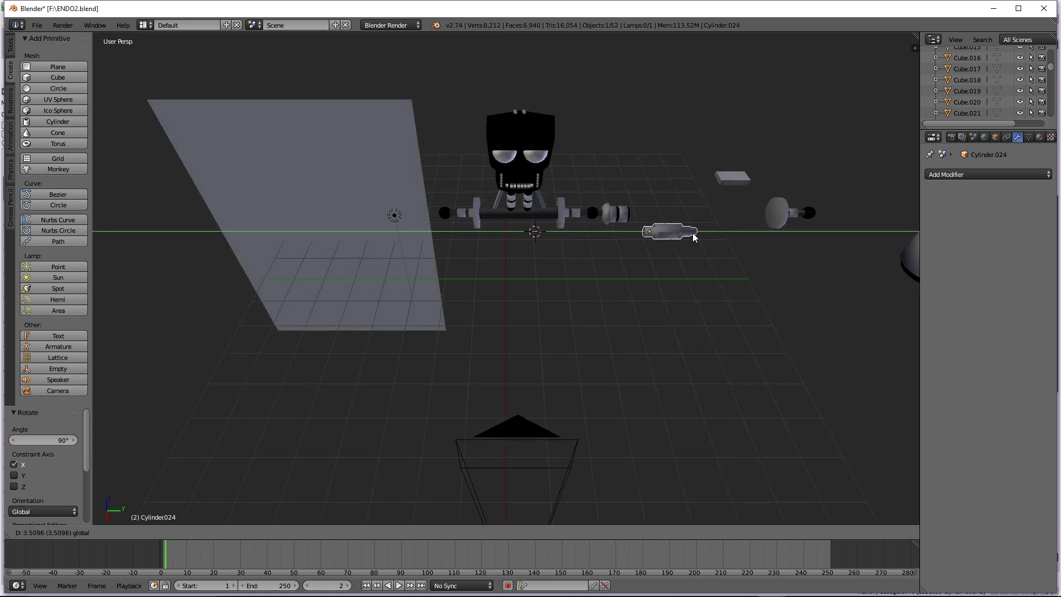
click(695, 238)
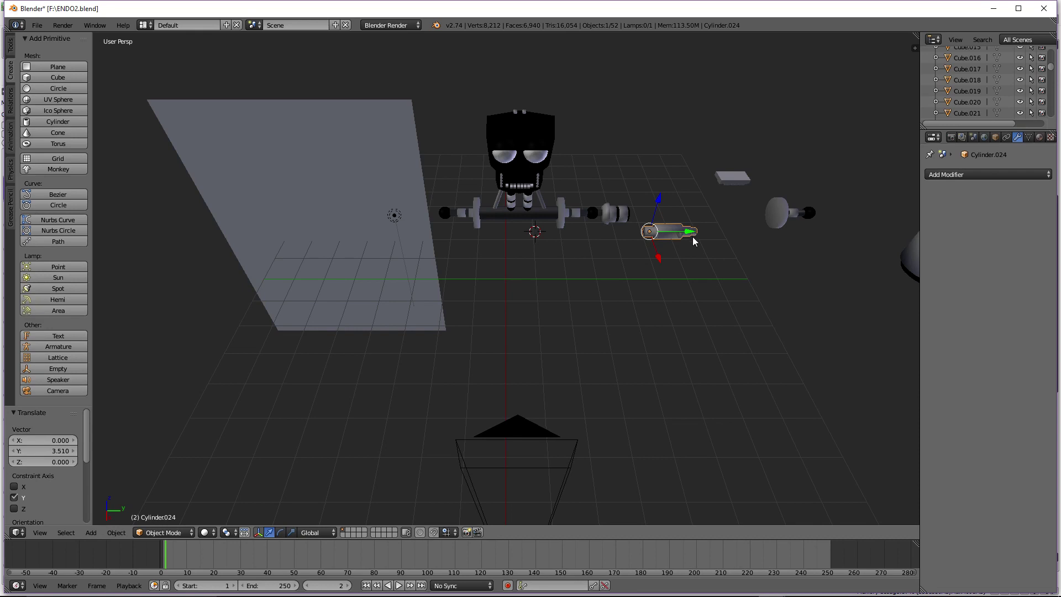
Line the cylinder up with the outer end of the arm joint on all axes, finishing with moves of 0.162 in X and 0.103 in Z
middle_drag(692, 237, 551, 286)
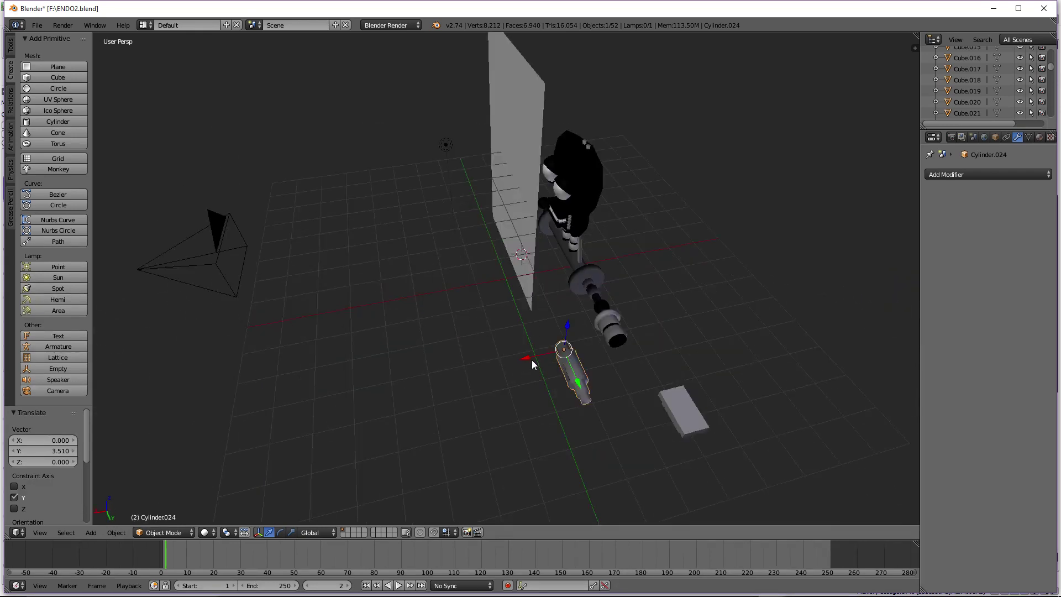
drag(531, 359, 615, 346)
drag(648, 315, 641, 324)
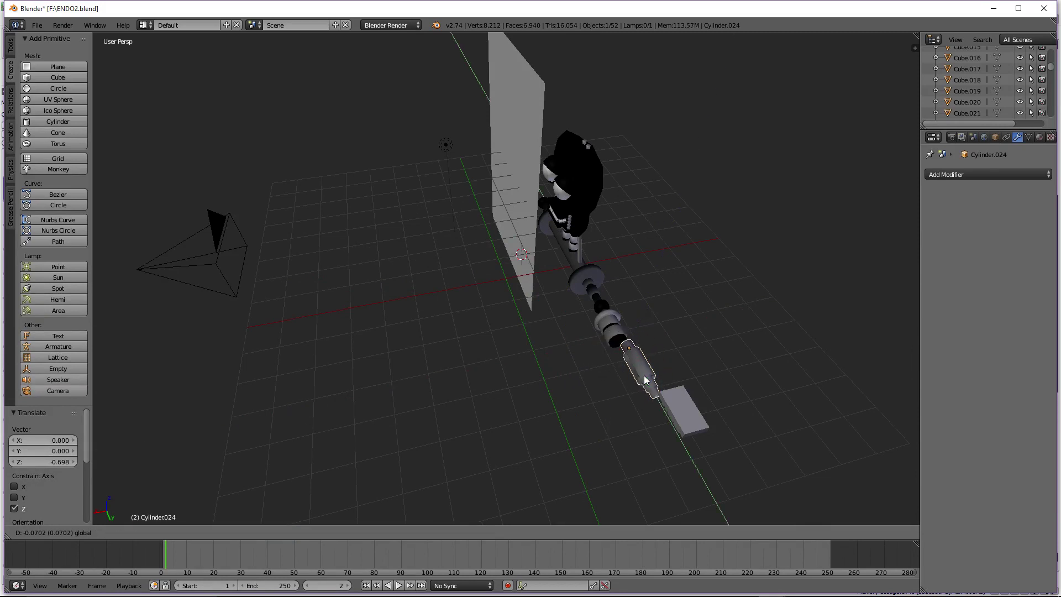
drag(639, 373, 589, 354)
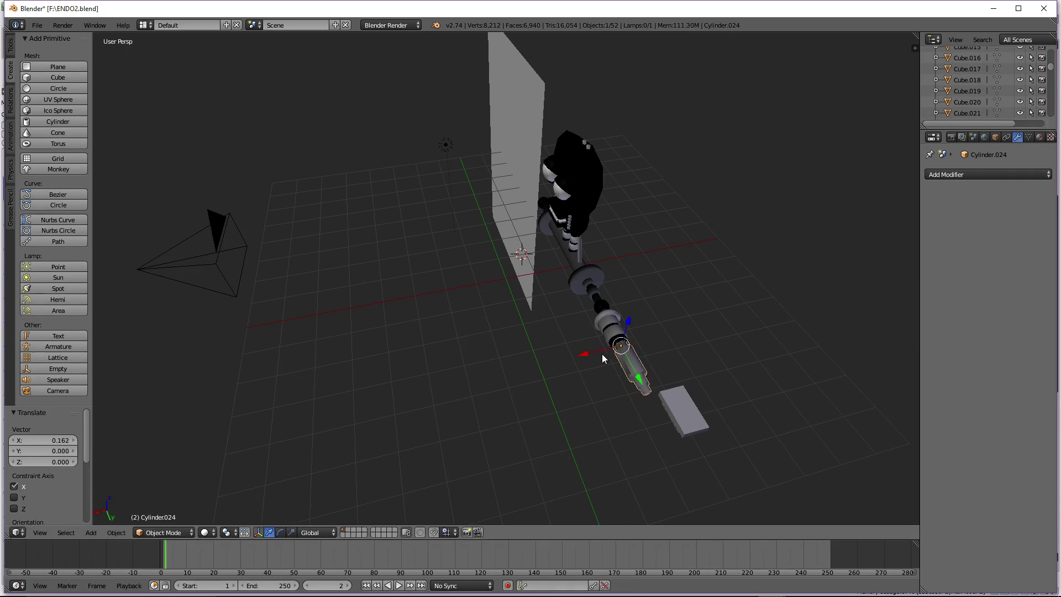
key(KP_3)
drag(617, 212, 614, 207)
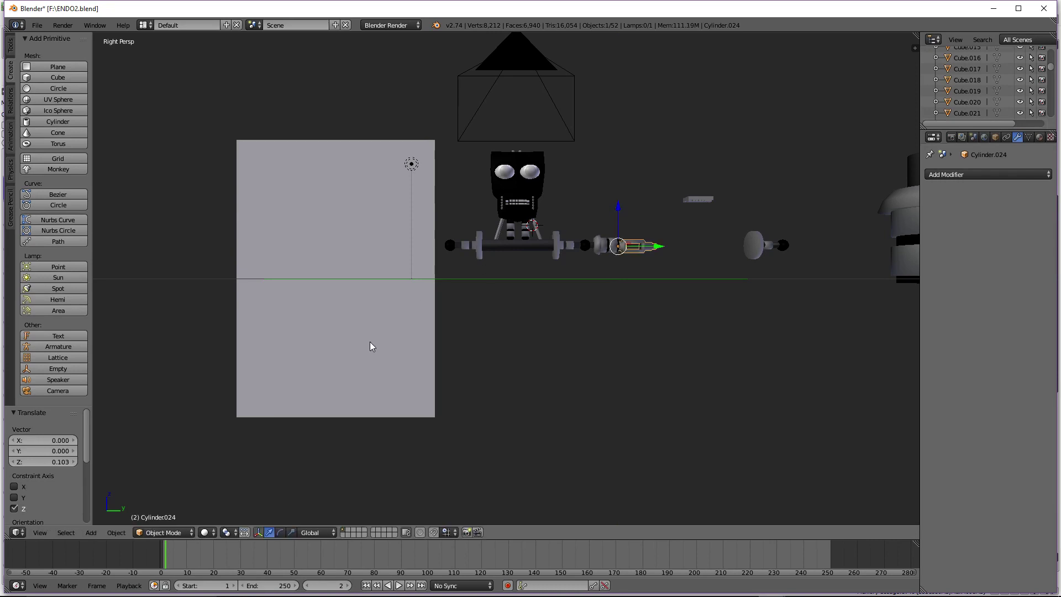
Show the viewport in Material shading and compare the arm piece with the reference image
click(204, 532)
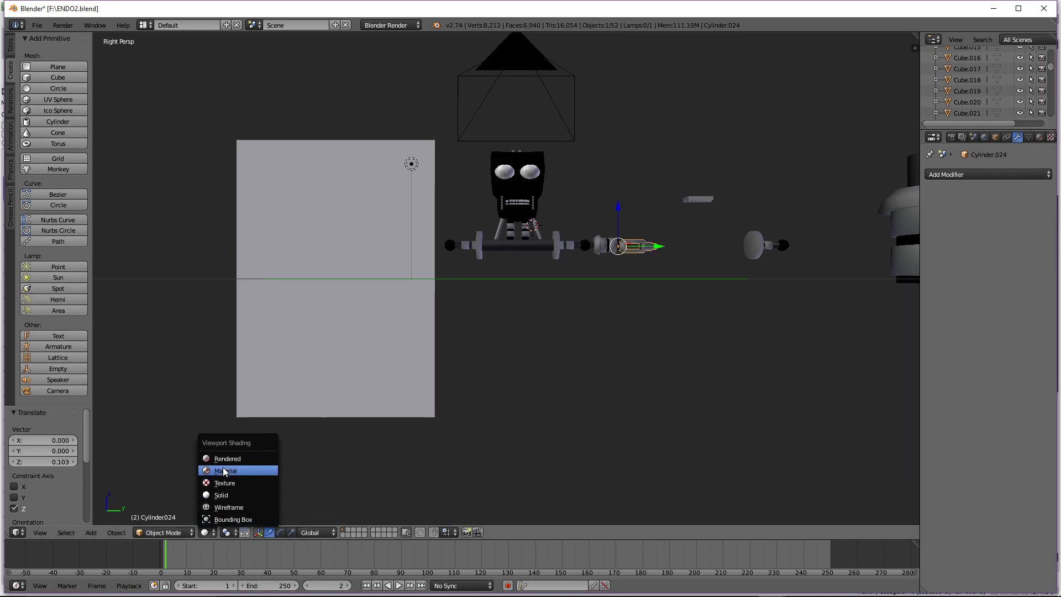
click(237, 469)
scroll(454, 243, up, 1)
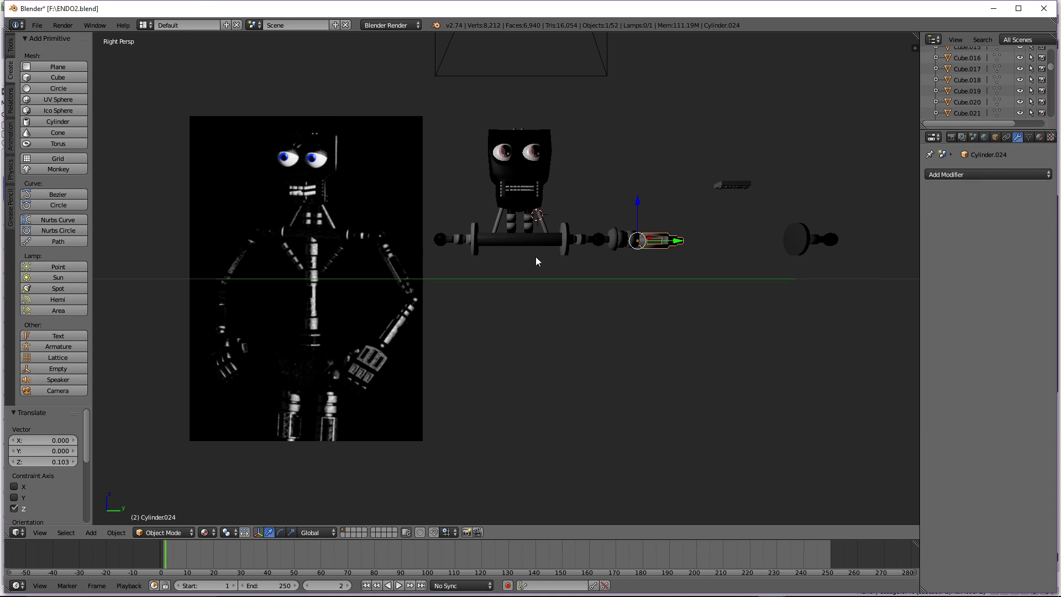
click(204, 532)
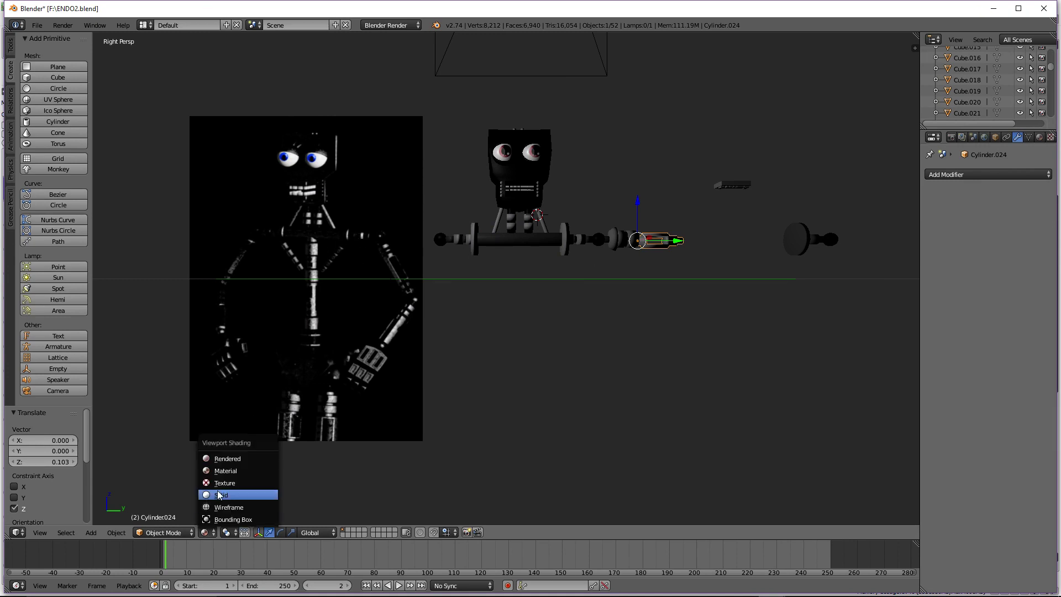
click(234, 473)
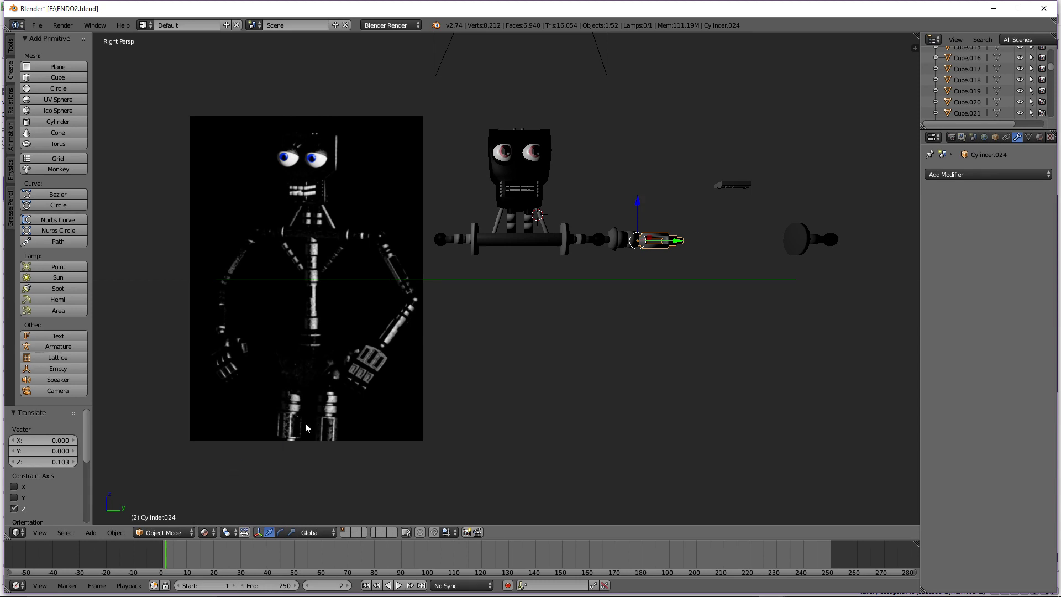
click(204, 532)
click(232, 471)
key(s)
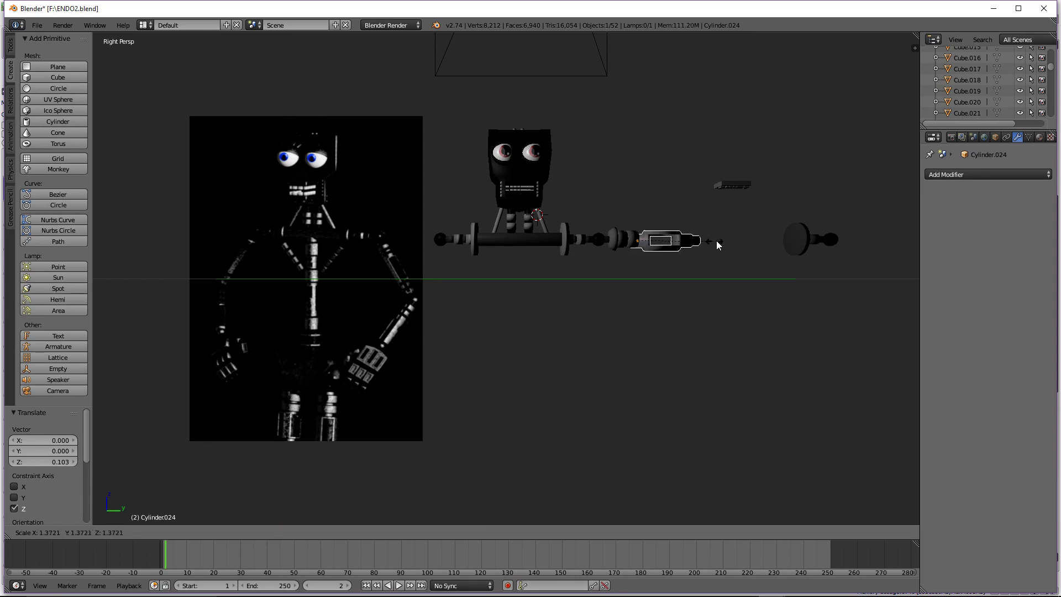
click(718, 241)
key(ctrl+z)
Stretch the slotted cylinder along Y by a factor of 1.53 and raise it 0.035 along Z
key(s)
key(y)
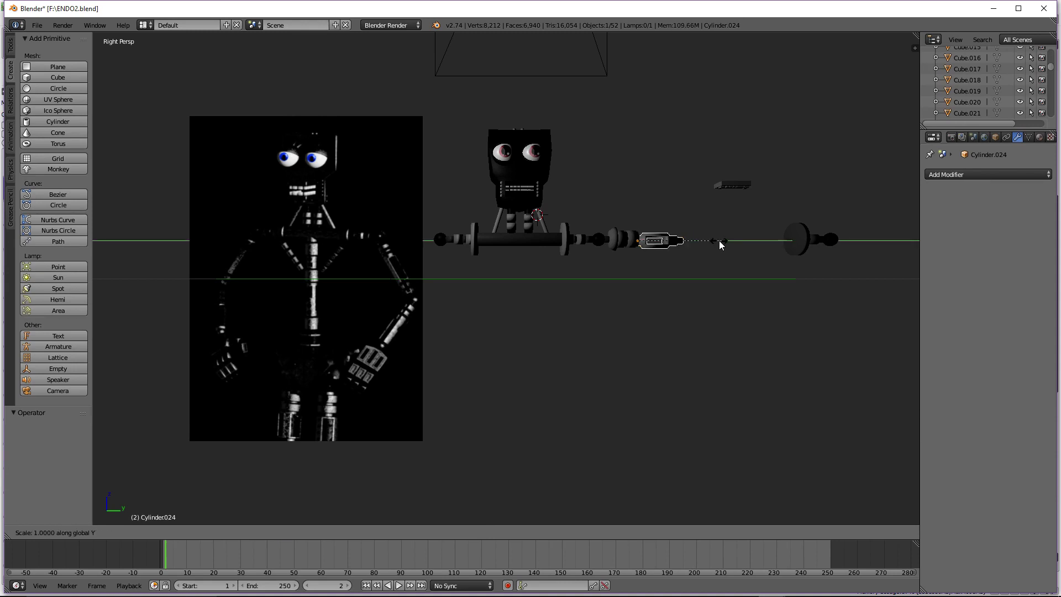
click(763, 243)
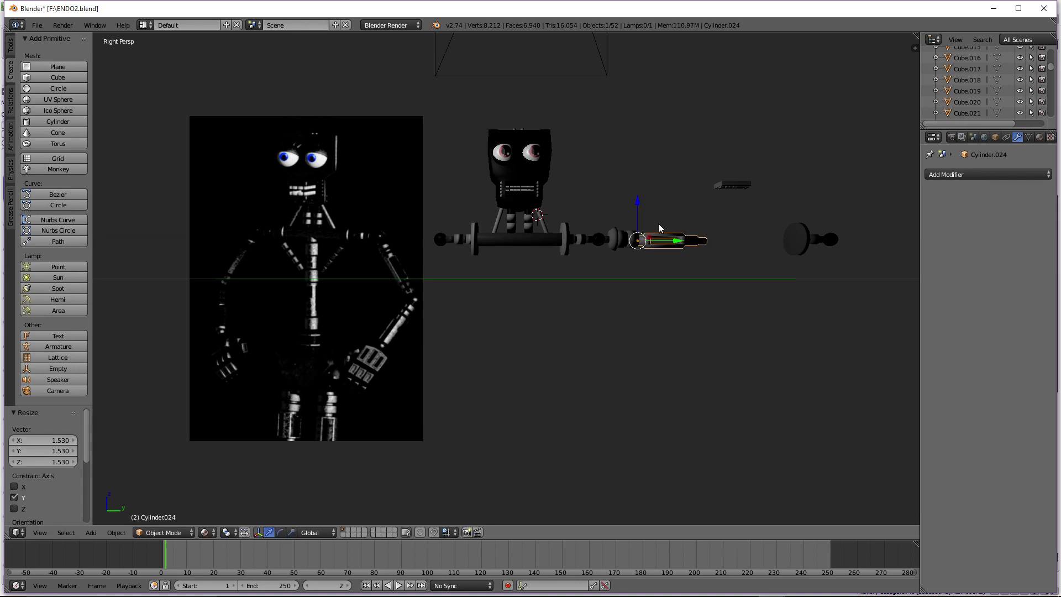
key(g)
key(z)
click(638, 197)
In Solid shading, move the slotted cylinder 0.112 outward along Y from the arm joint
middle_drag(665, 270, 556, 376)
key(alt+z)
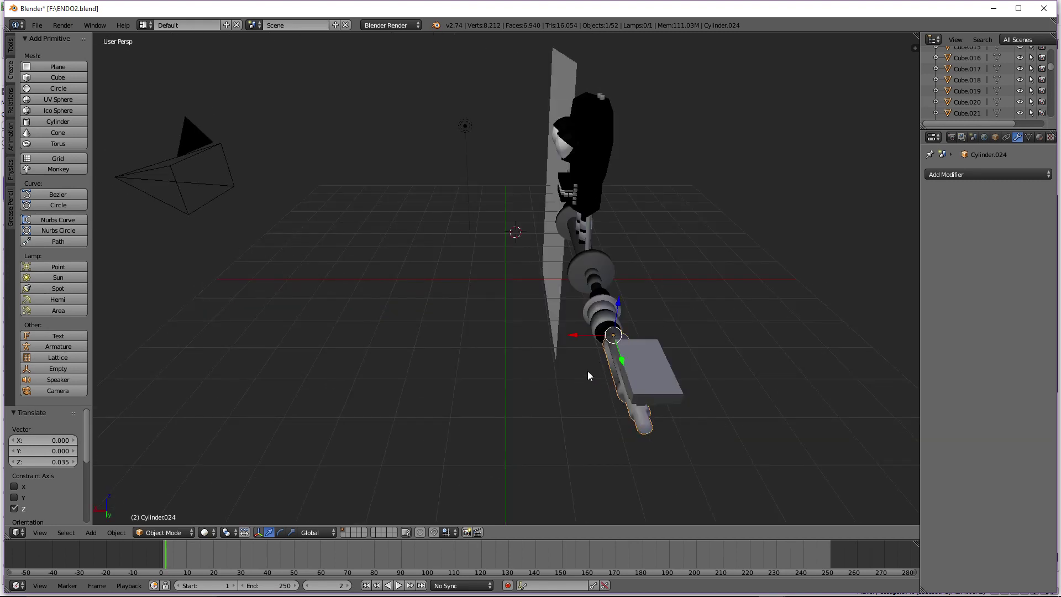
middle_drag(590, 343, 635, 353)
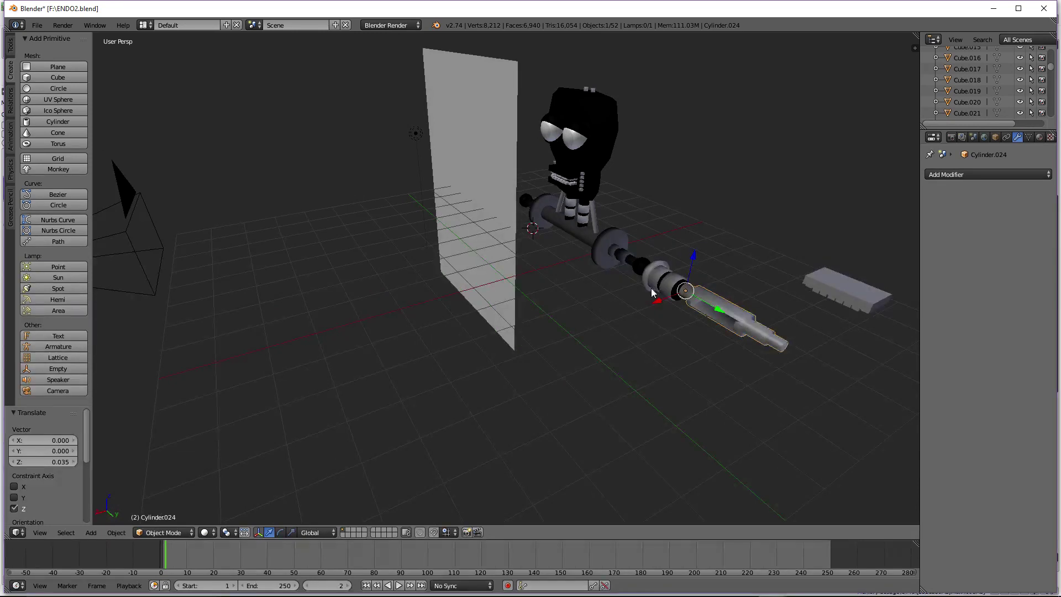
key(g)
key(z)
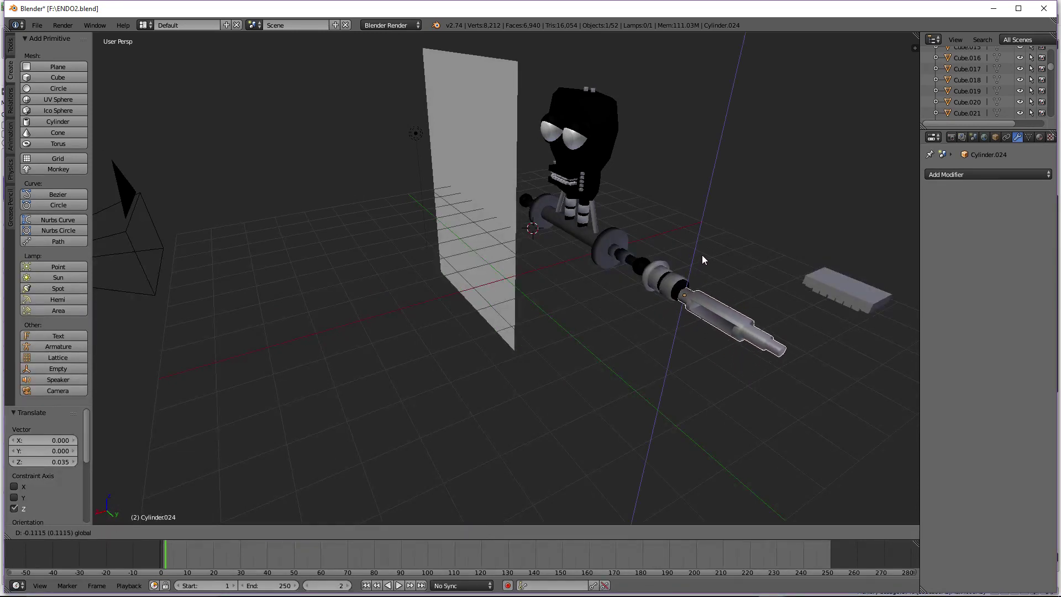
key(y)
click(731, 321)
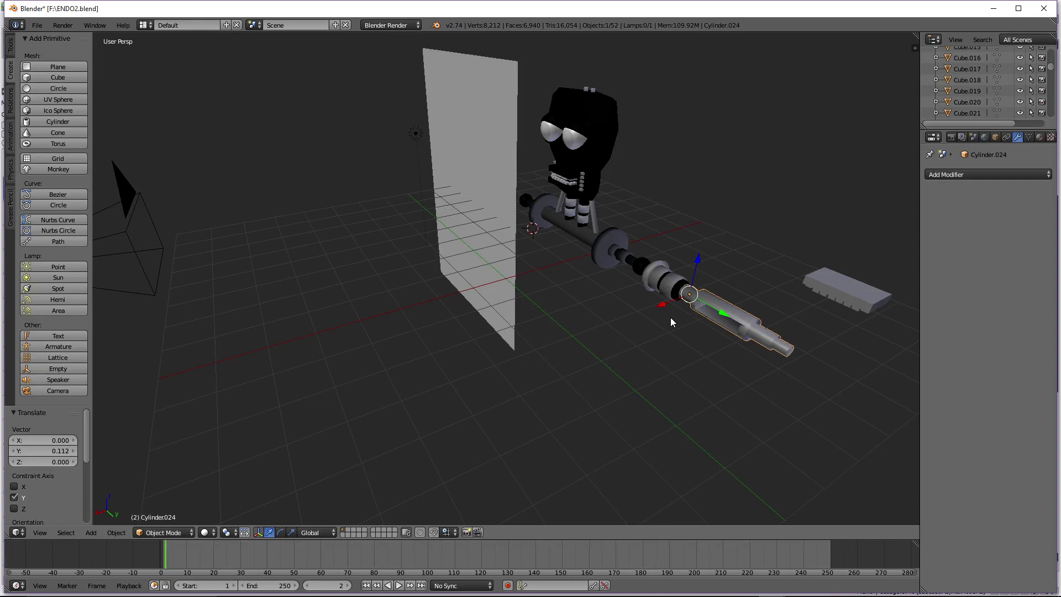
Nudge the slotted cylinder slightly along X and Z to centre it on the arm joint
drag(658, 304, 656, 304)
drag(695, 258, 689, 261)
drag(659, 304, 660, 304)
Check the cylinder's alignment from the right, camera and end-on views, and correct it with a small X move and a 0.048 Z move
key(KP_3)
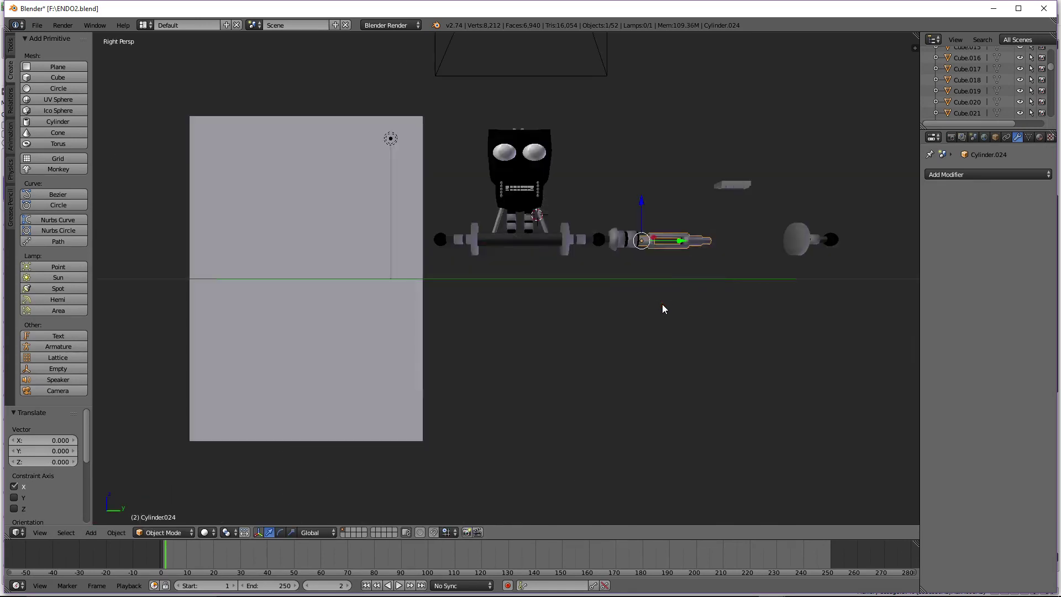
scroll(661, 259, up, 2)
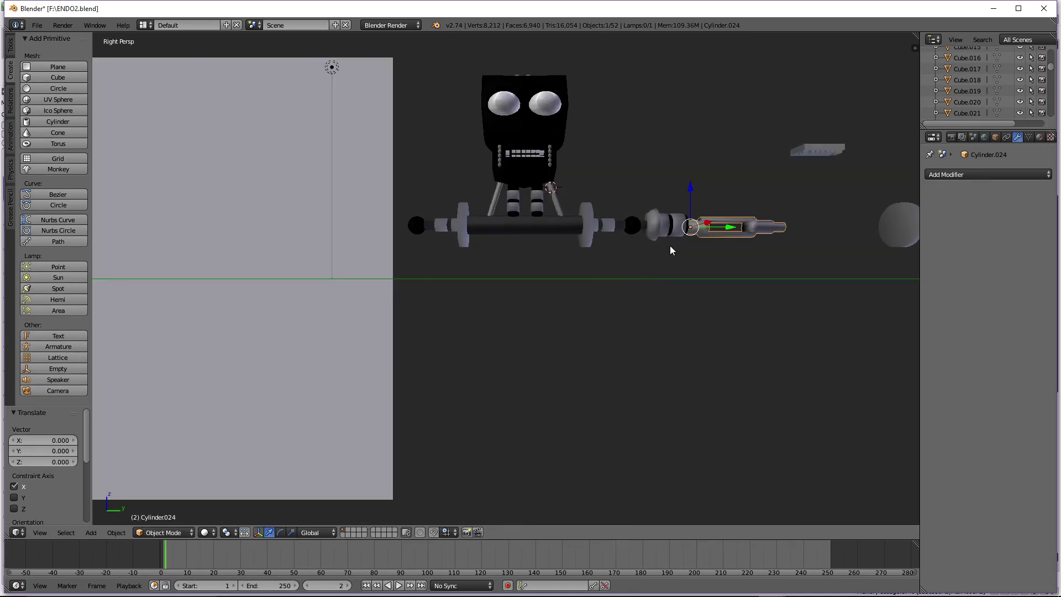
key(KP_0)
key(KP_0)
key(KP_0)
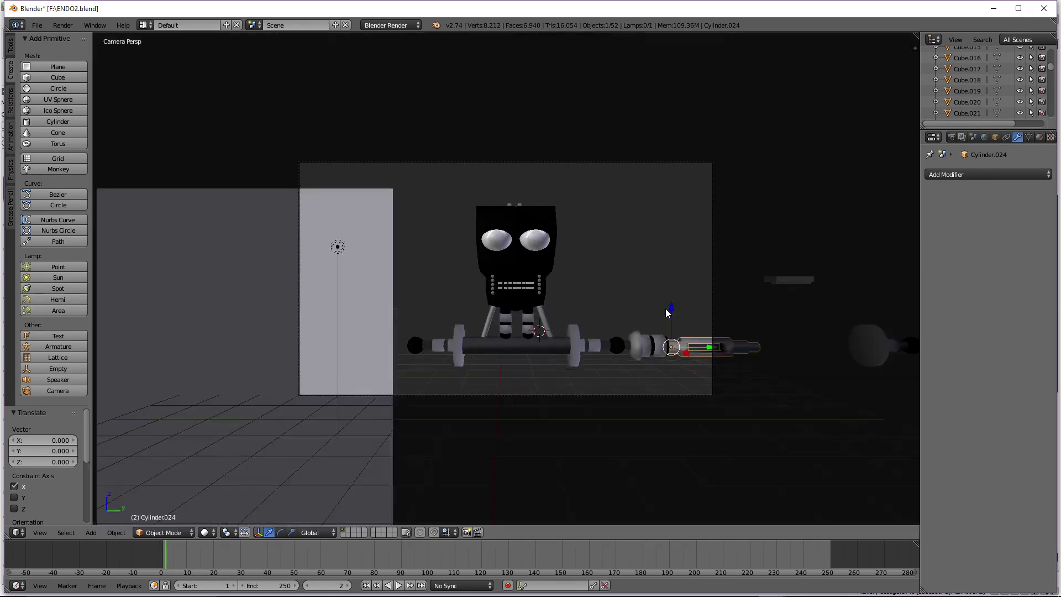
key(KP_0)
middle_drag(666, 310, 615, 307)
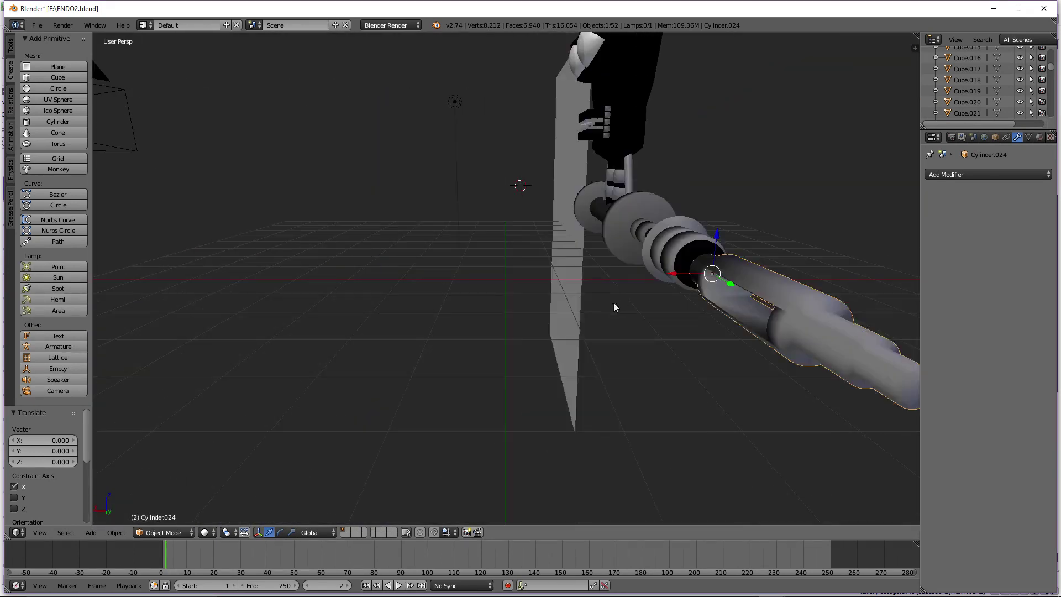
drag(672, 274, 668, 273)
drag(713, 228, 717, 225)
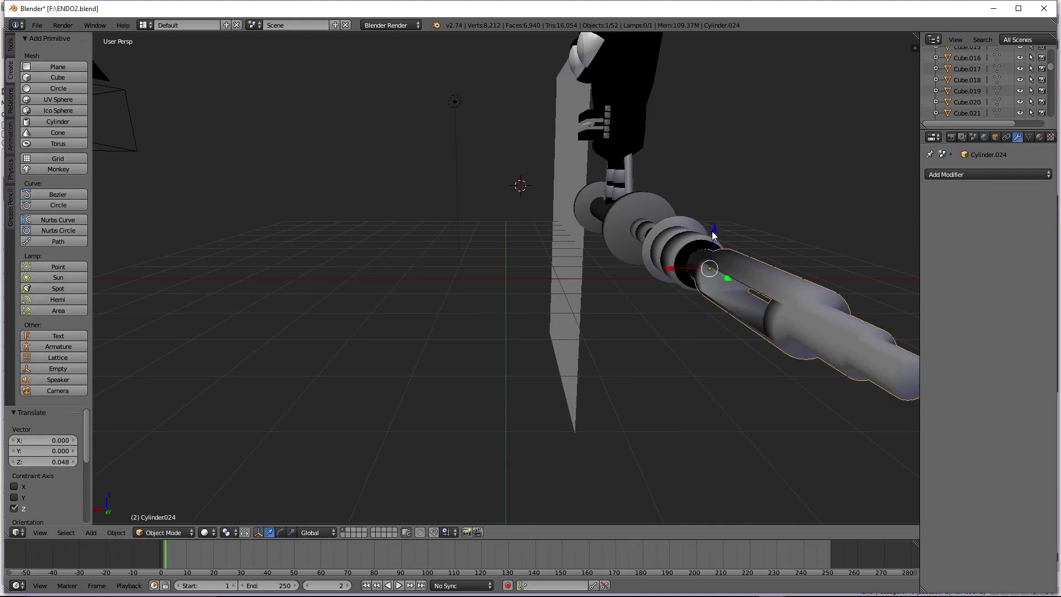
Preview the arm beside the reference in Rendered shading from the right view, and switch the viewport to Material shading
key(KP_3)
scroll(707, 236, down, 3)
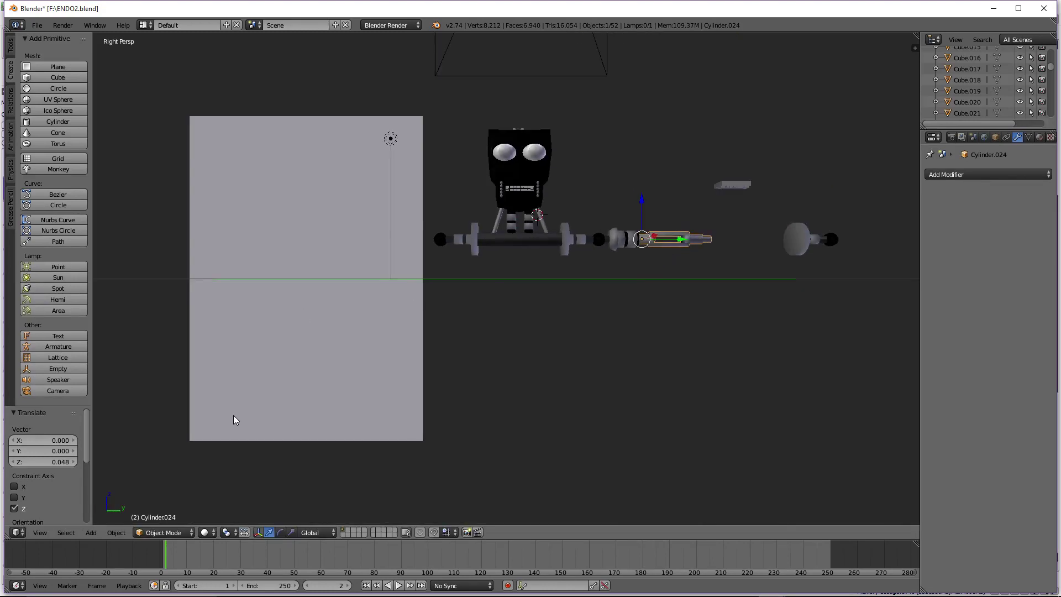
click(206, 533)
click(227, 459)
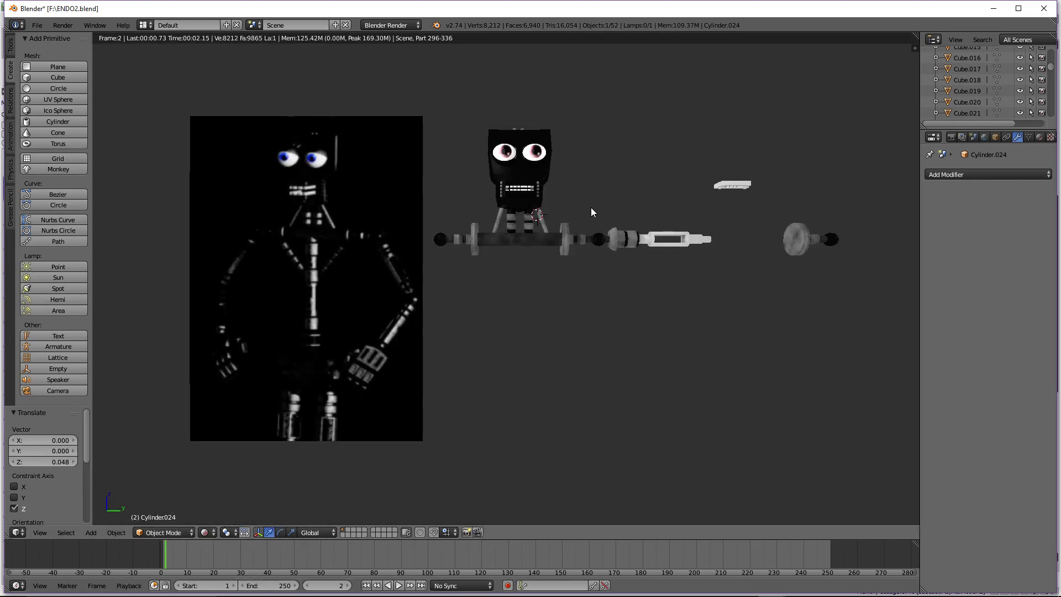
click(207, 533)
click(227, 471)
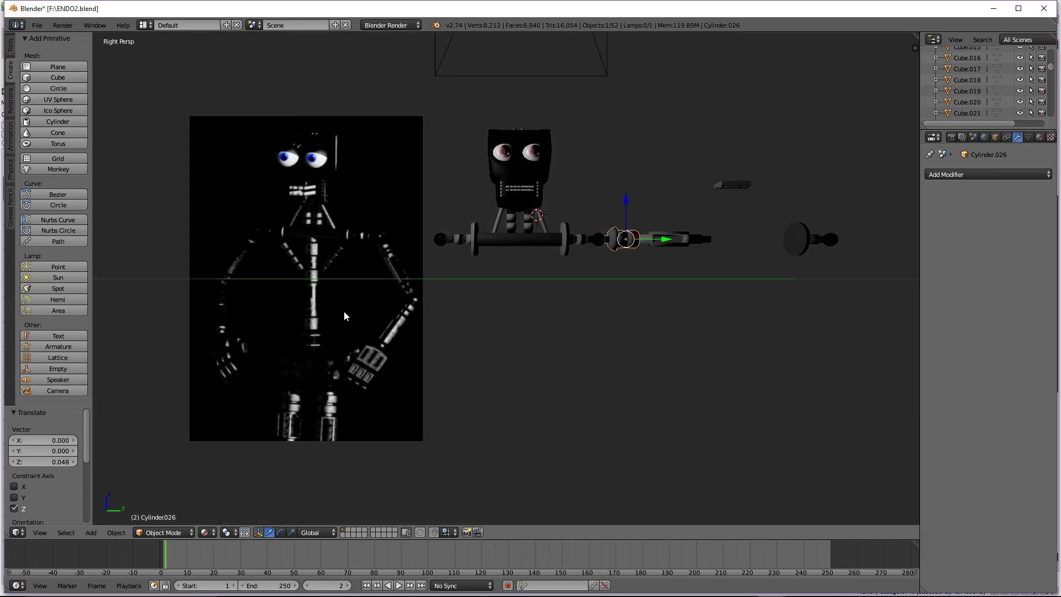
Check the material of the shoulder bar and assign the same mat_silver.001 material to the slotted cylinder
right_click(485, 237)
click(1039, 137)
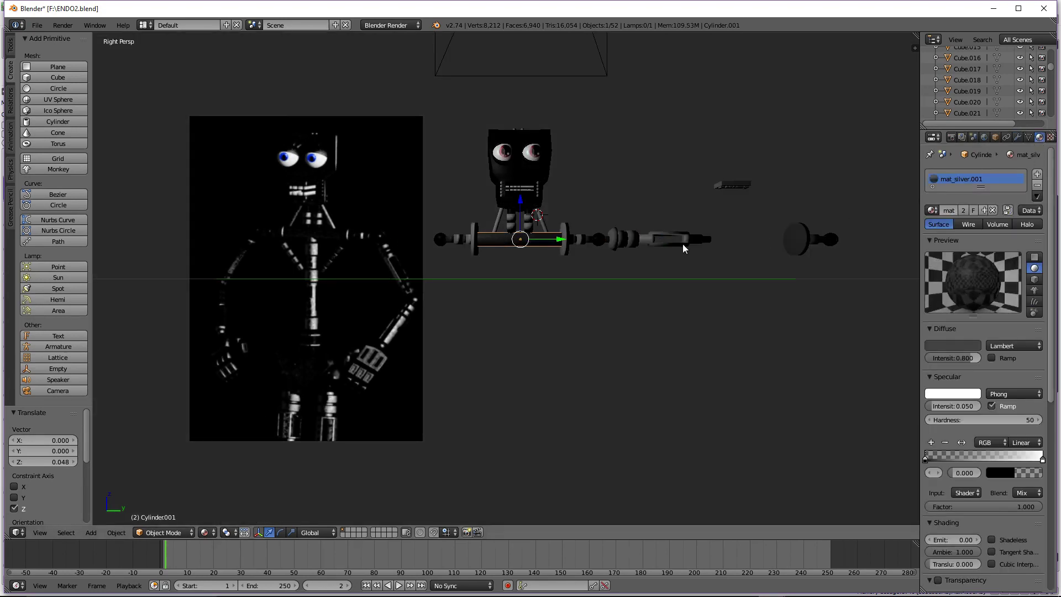
right_click(682, 243)
click(931, 210)
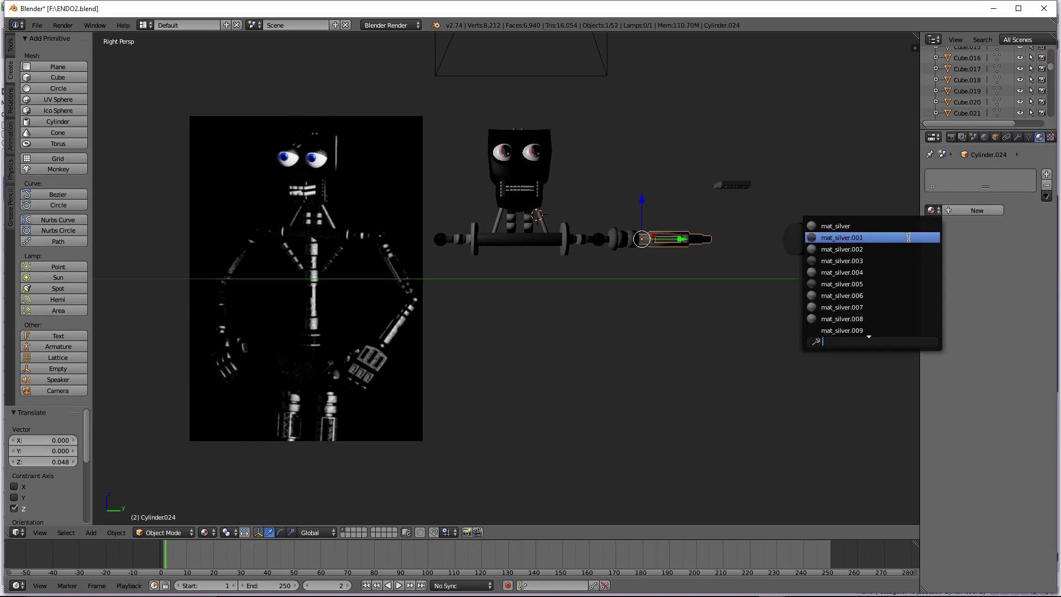
click(906, 234)
Preview the slotted cylinder's new silver material in Rendered shading and return to Material shading
click(225, 532)
click(227, 458)
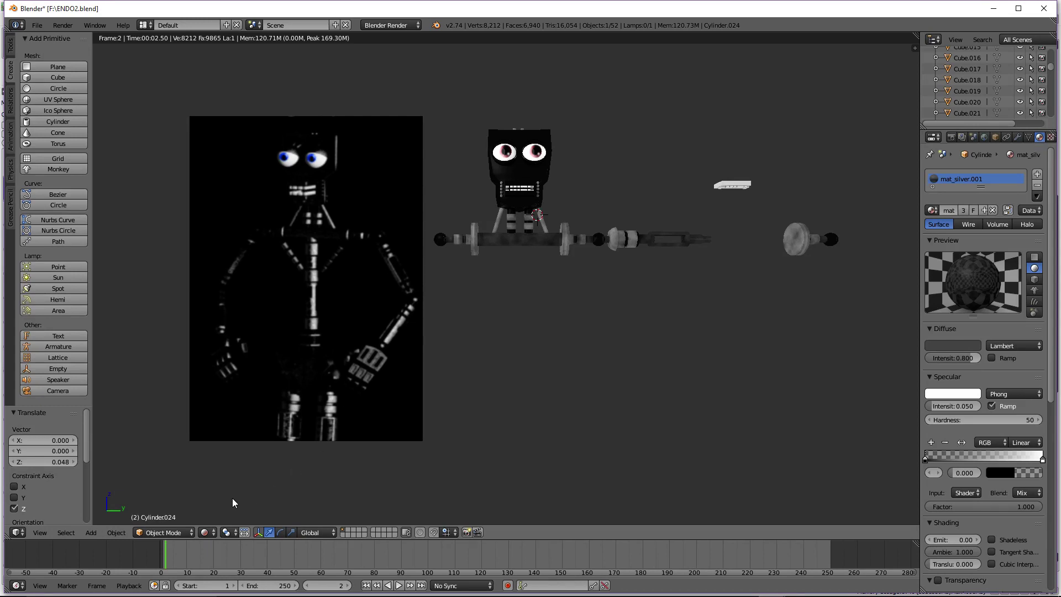
click(205, 532)
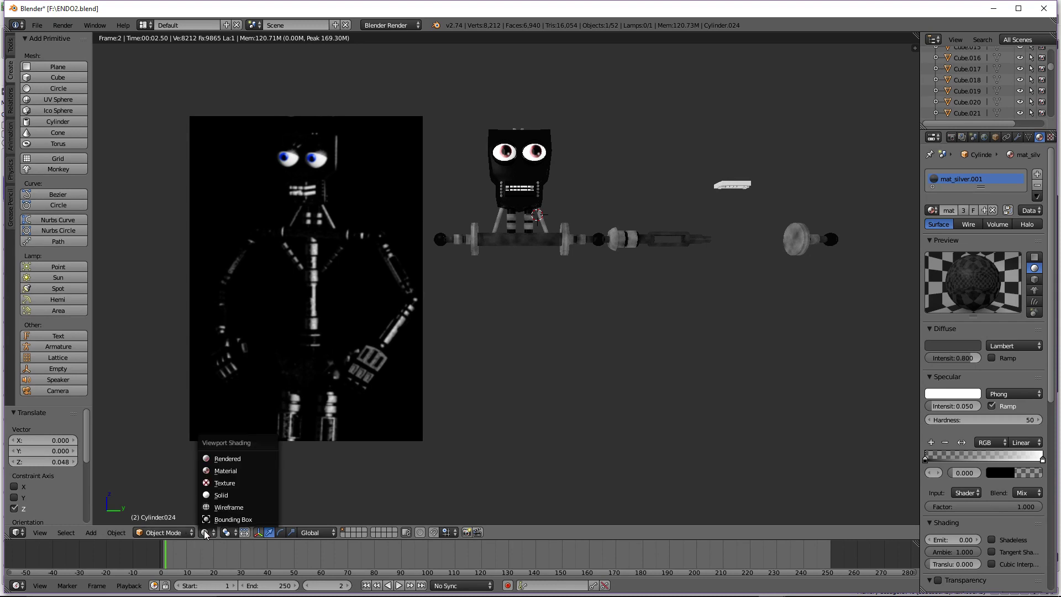
click(219, 473)
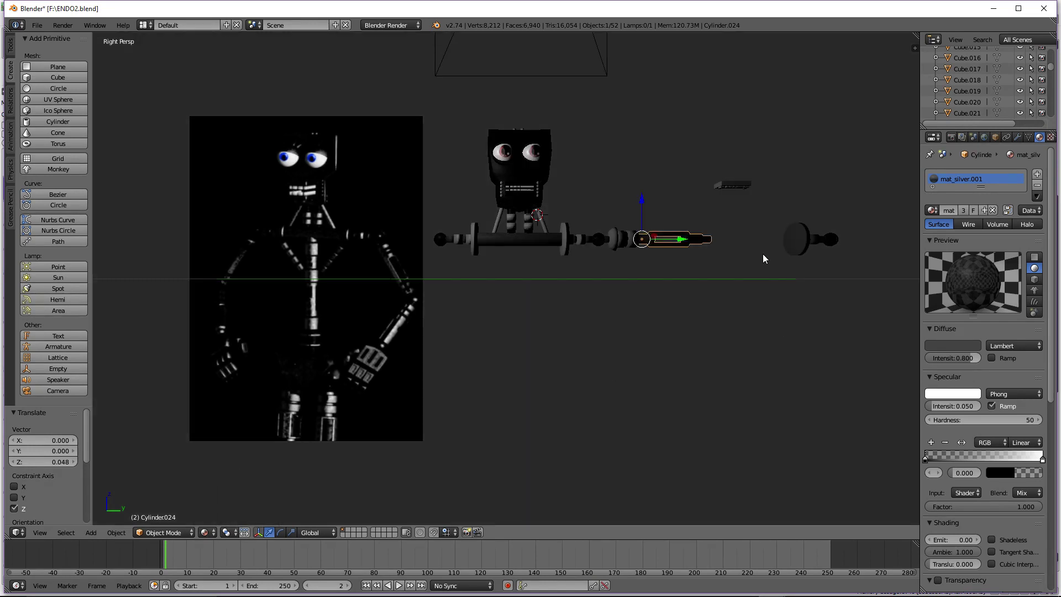
Scale the slotted cylinder up by 1.347 and move it -0.313 along Y toward the shoulder joint
key(s)
click(778, 247)
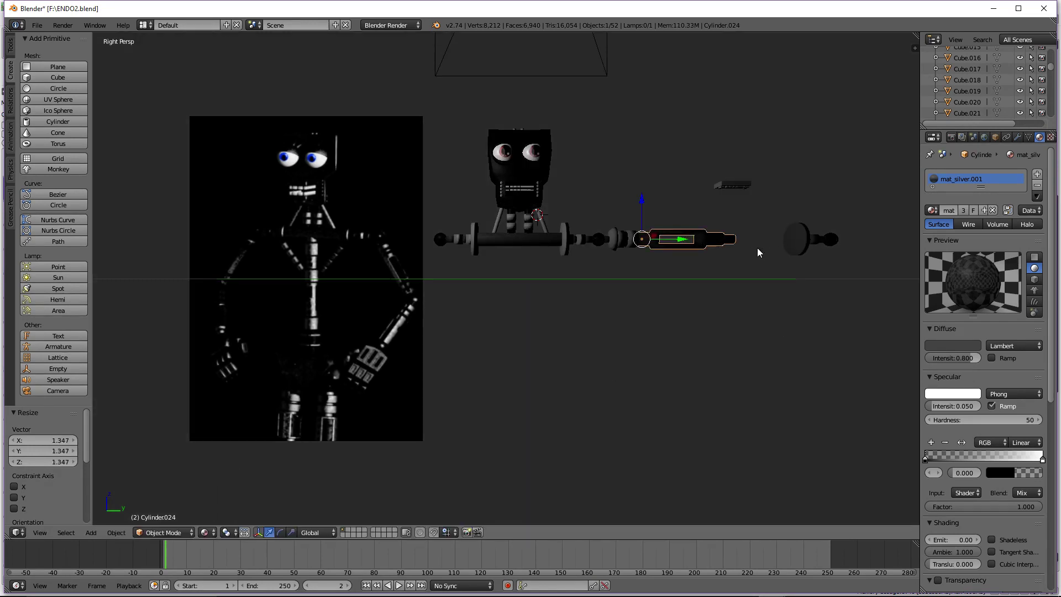
key(g)
key(y)
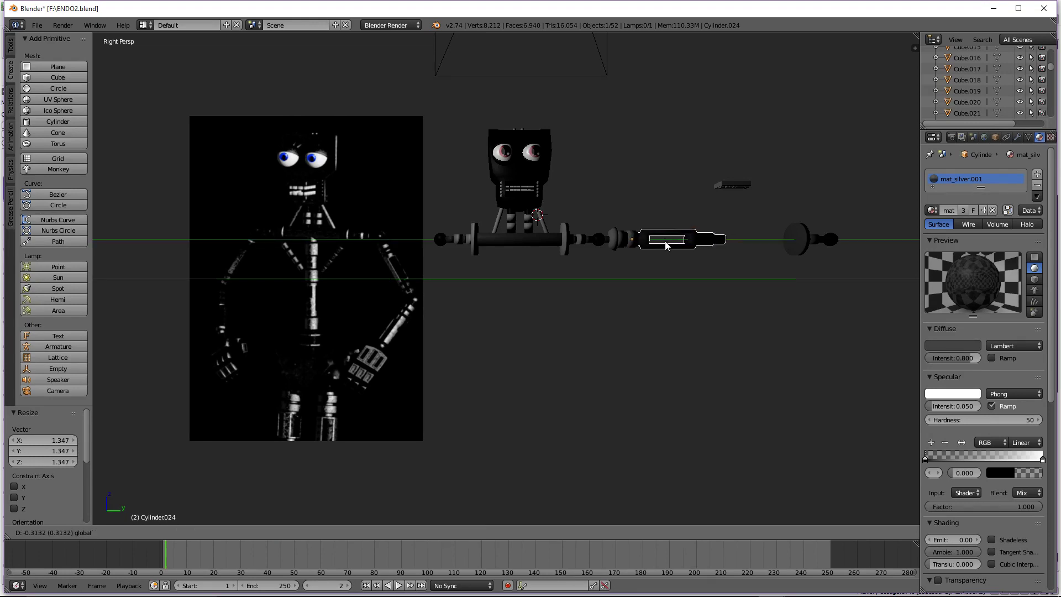
click(665, 245)
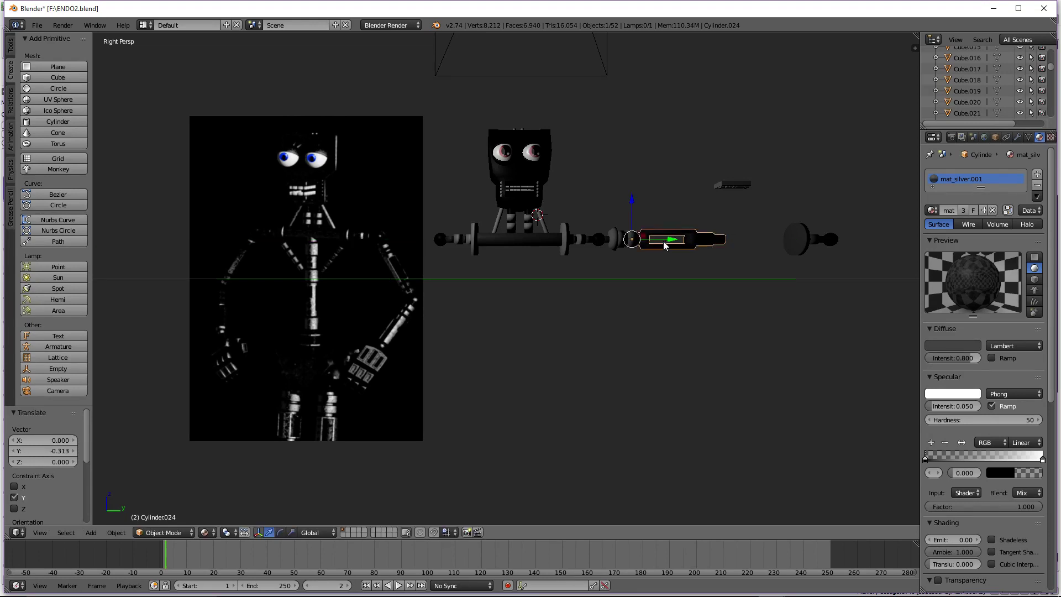
Scale the ringed joint piece beside the slotted cylinder down to about 0.86
right_click(622, 245)
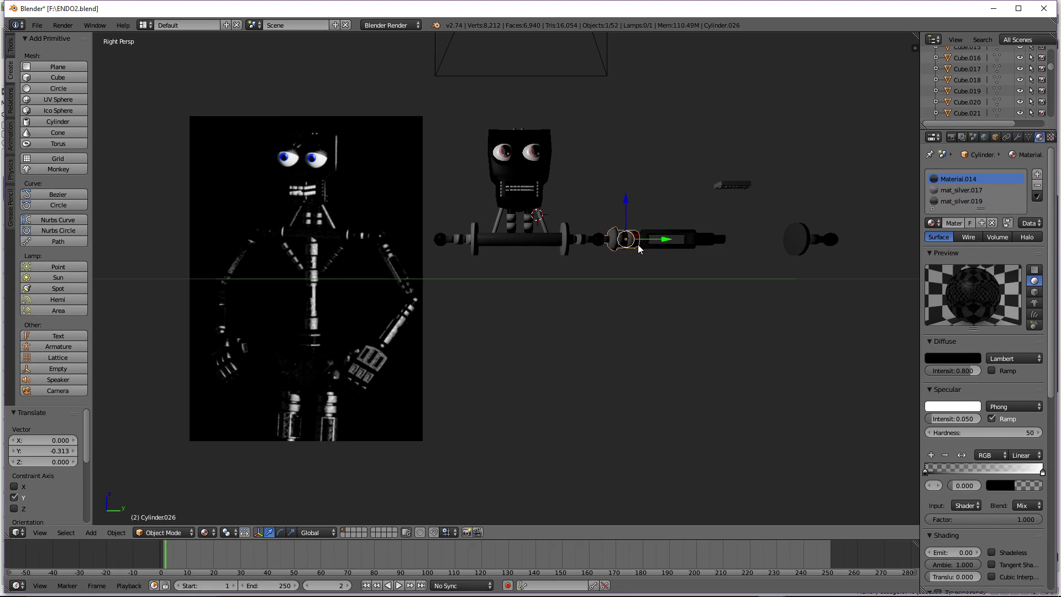
key(s)
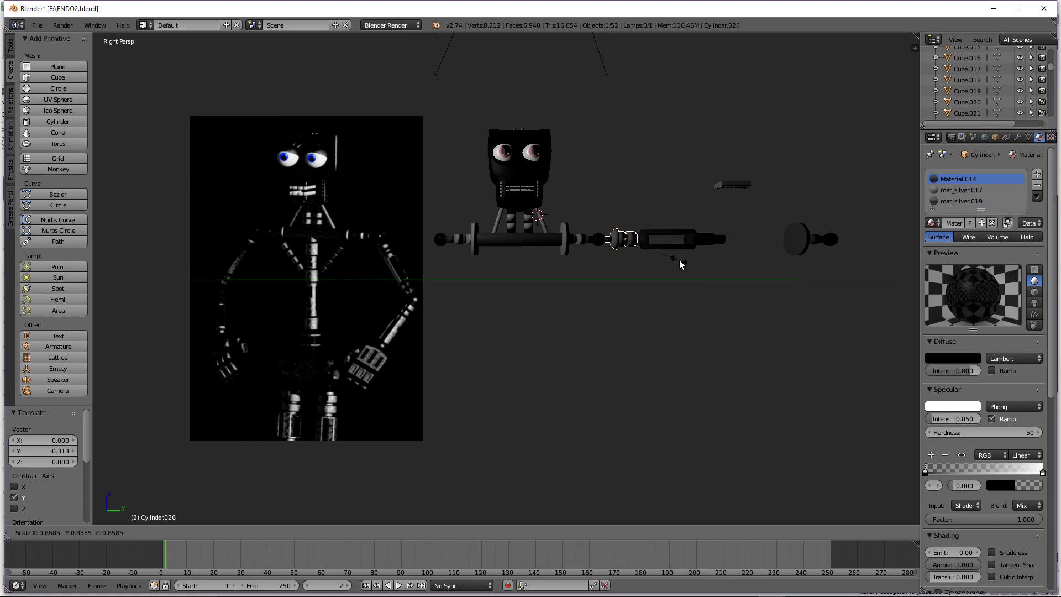
click(679, 261)
Move the slotted cylinder -0.157 along Y against the joint piece and scale it by 0.933
drag(668, 240, 670, 240)
right_click(664, 239)
key(s)
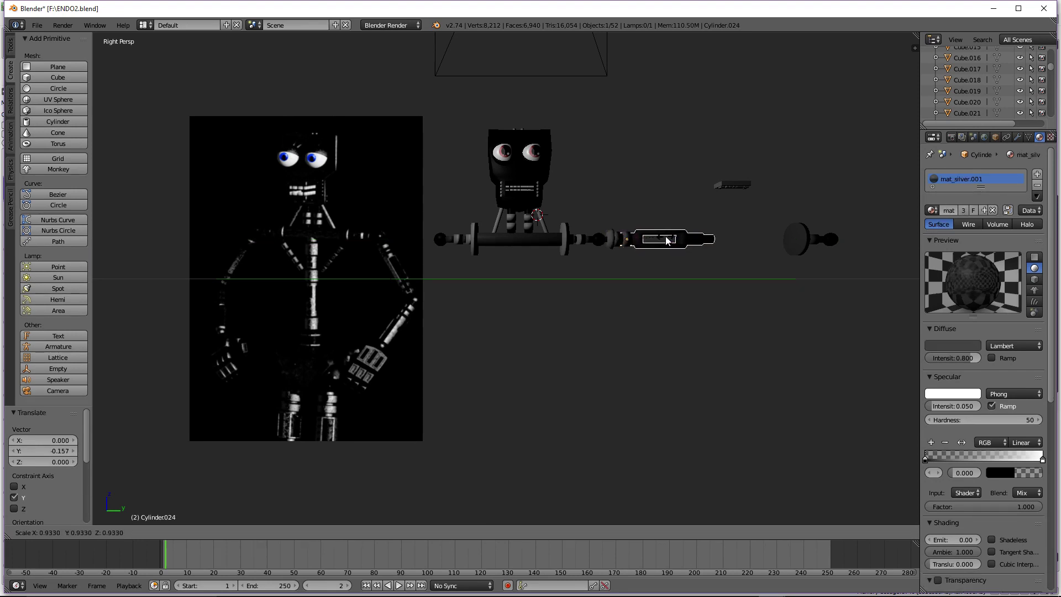
click(666, 239)
Check the slotted cylinder's alignment from raised and end-on angles and move it -0.038 along Z
key(KP_8)
key(KP_8)
key(KP_8)
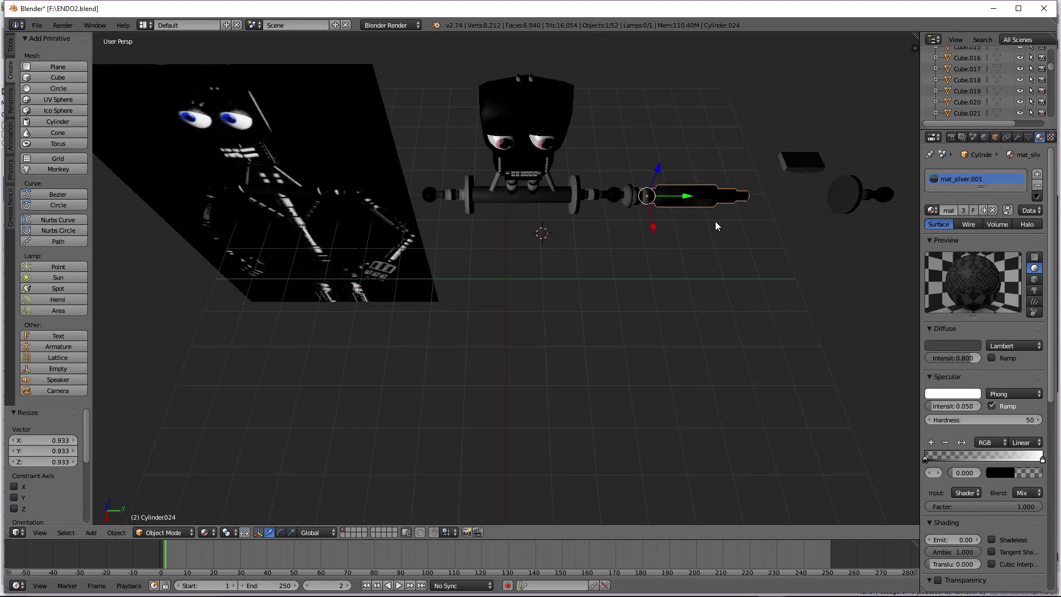
middle_drag(680, 215, 593, 383)
click(594, 383)
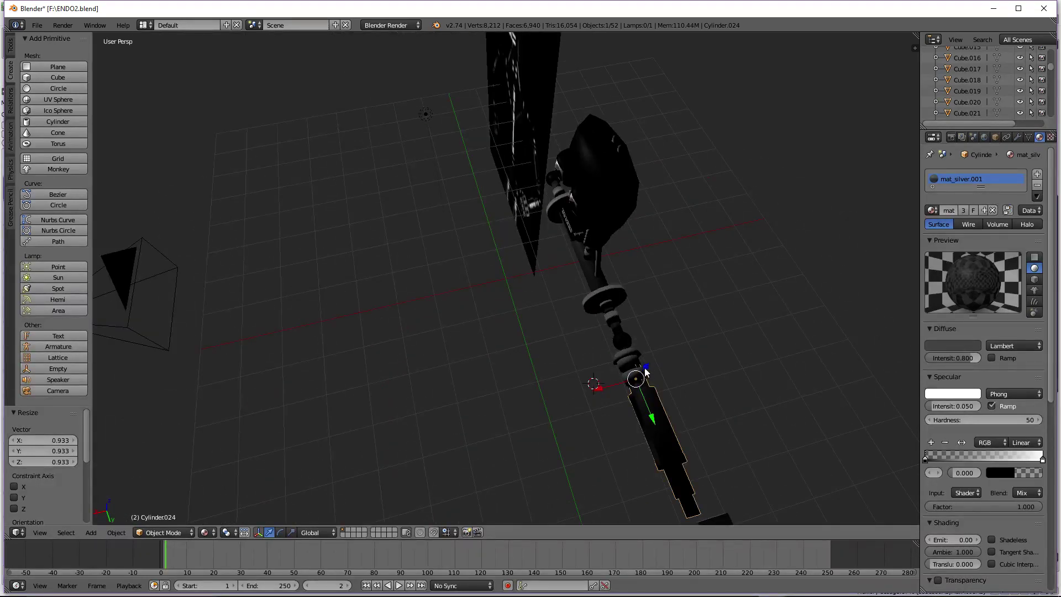
key(g)
key(z)
click(643, 367)
Scale the slotted cylinder by 0.965 and raise it 0.026 along Z, finishing in the right view
middle_drag(639, 379, 727, 317)
key(s)
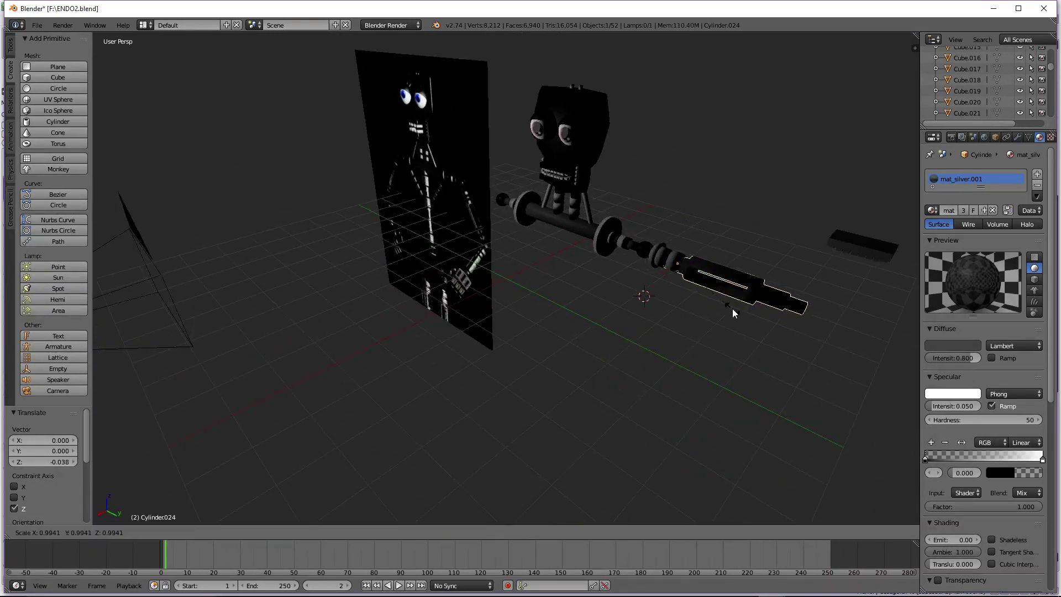
click(729, 308)
key(g)
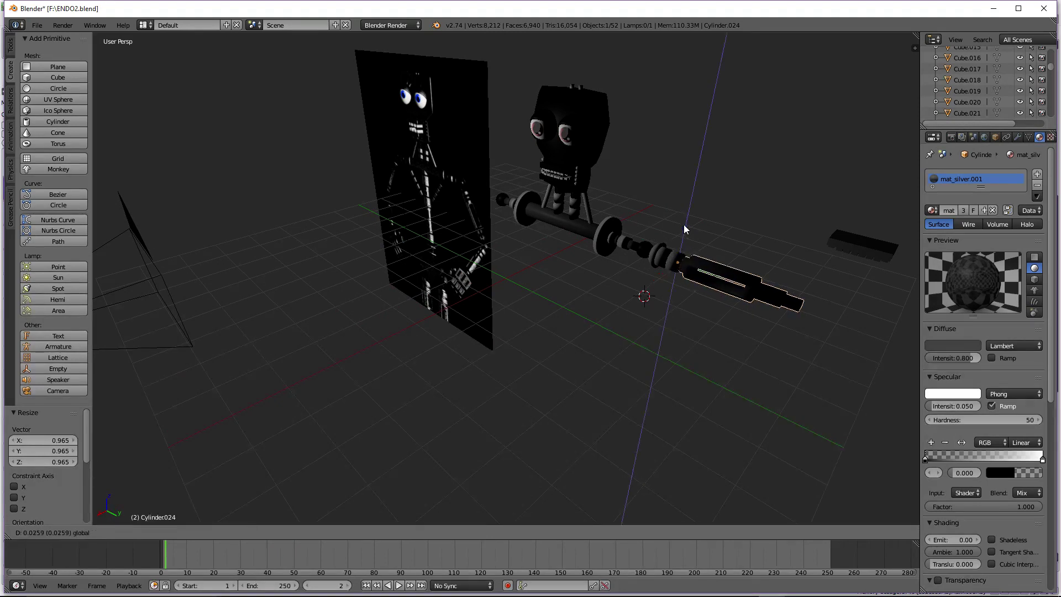
key(z)
click(684, 226)
key(KP_3)
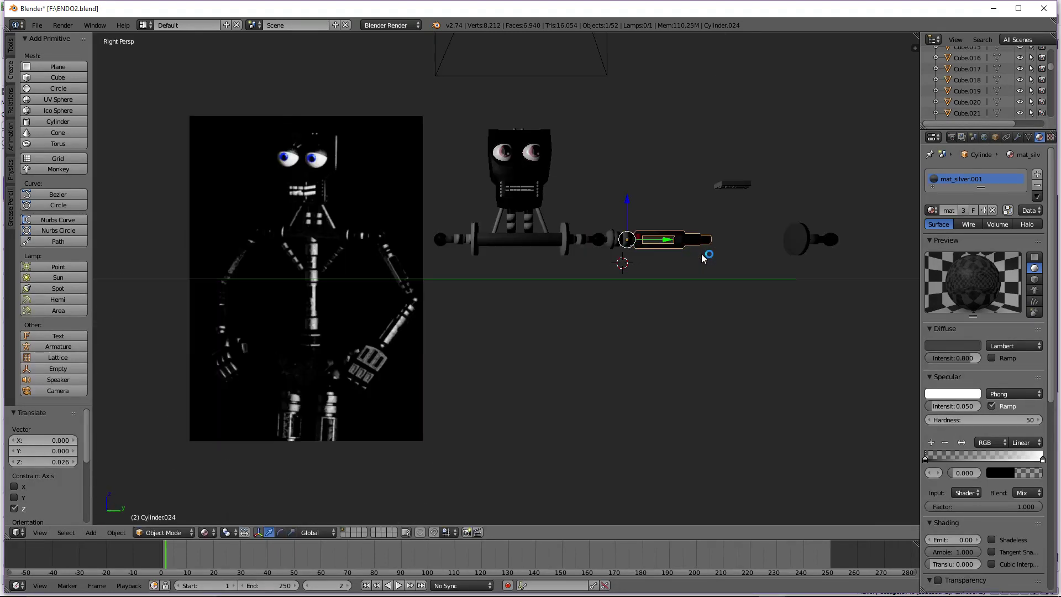
Preview the resized arm segment in Rendered shading and return to Material shading
click(204, 532)
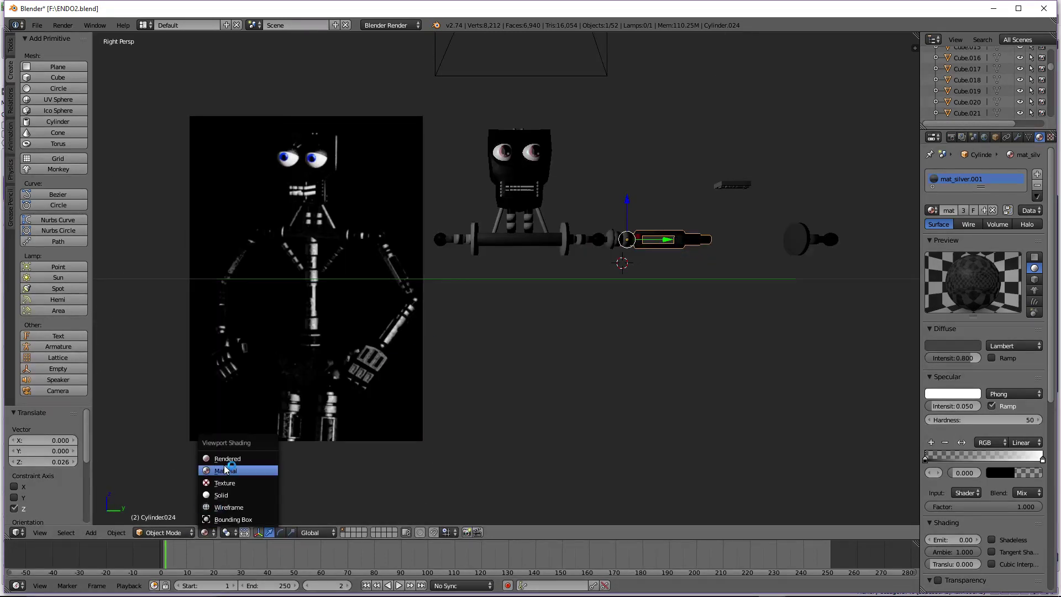
click(229, 461)
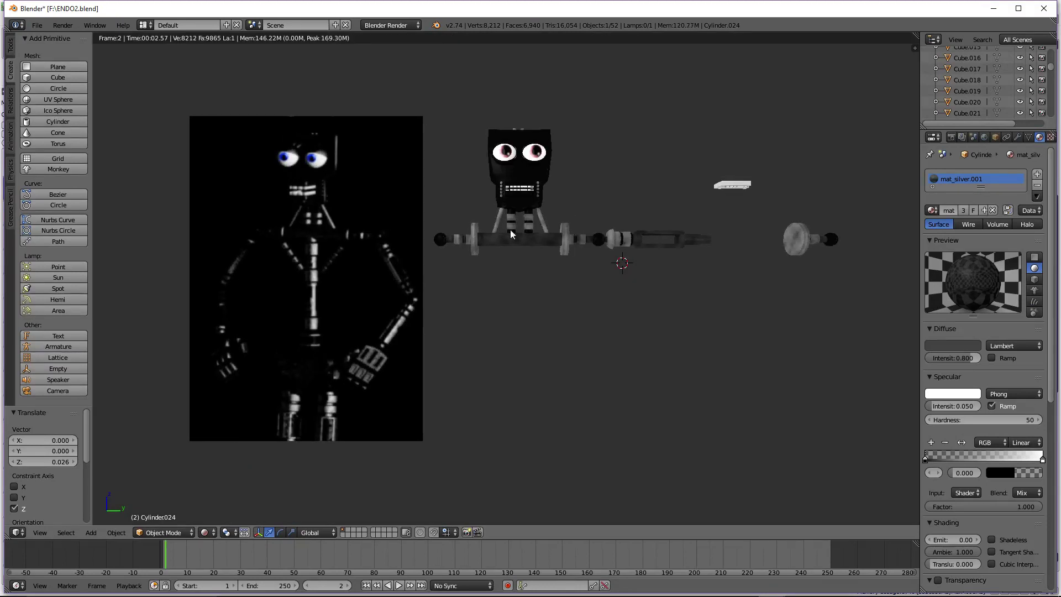
click(205, 533)
click(208, 464)
click(205, 533)
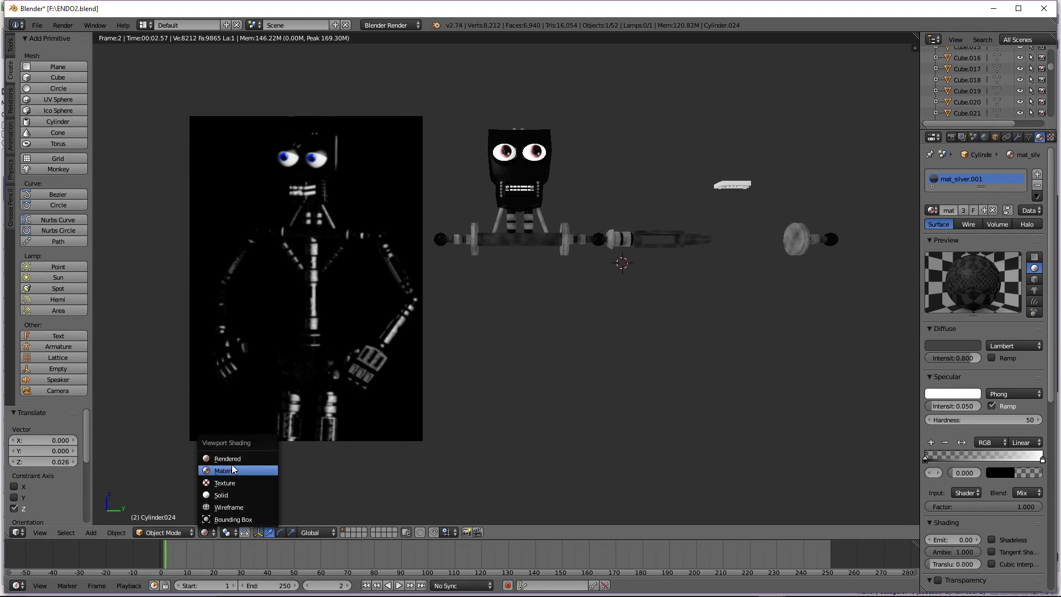
click(232, 475)
Stretch the slotted cylinder by 1.193 along Y and move it -0.105 along Y into the joint
key(s)
key(y)
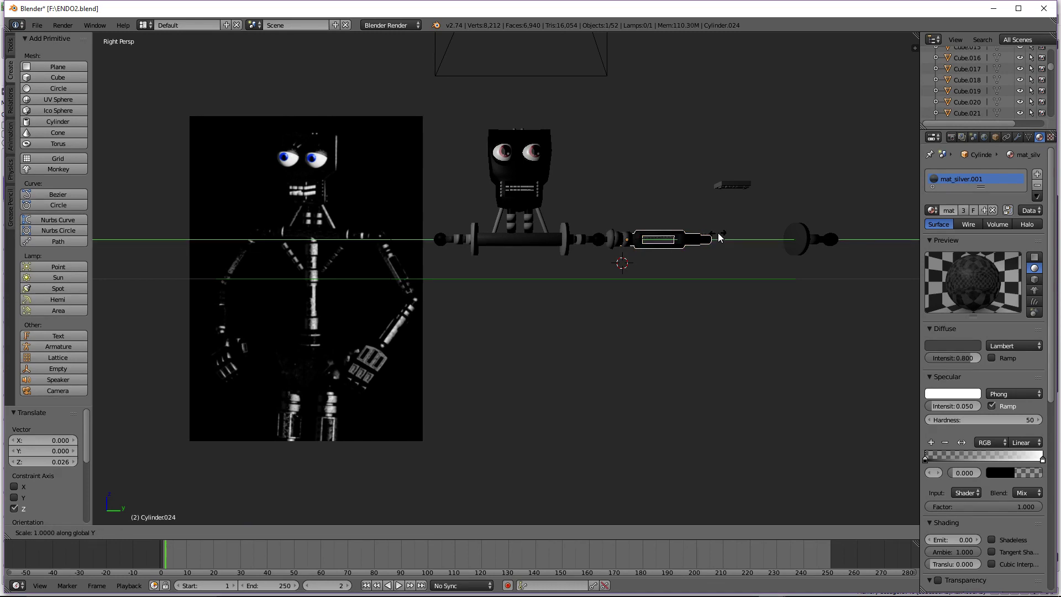
click(736, 239)
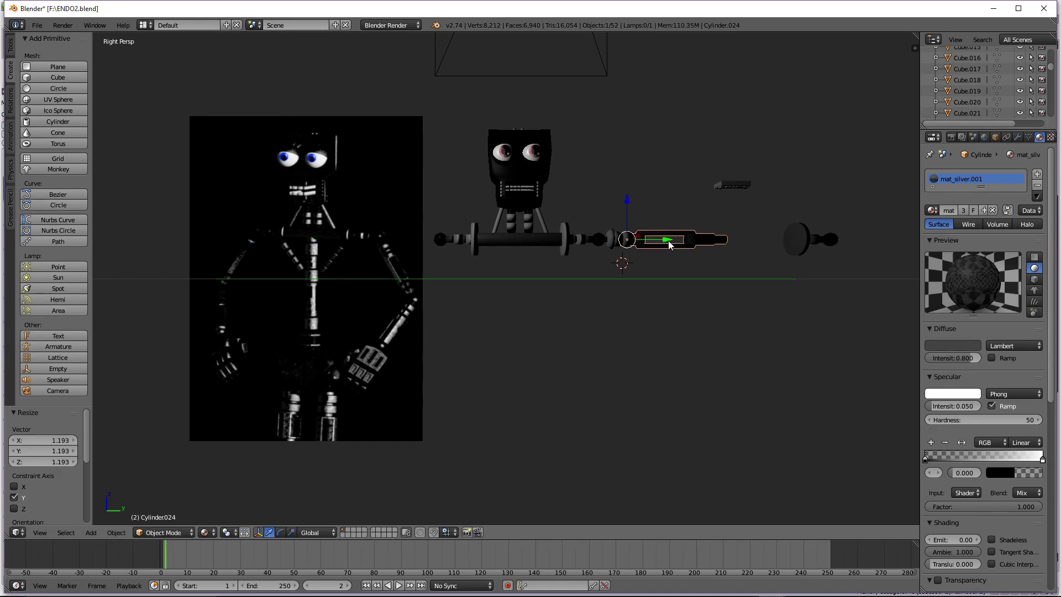
key(g)
key(y)
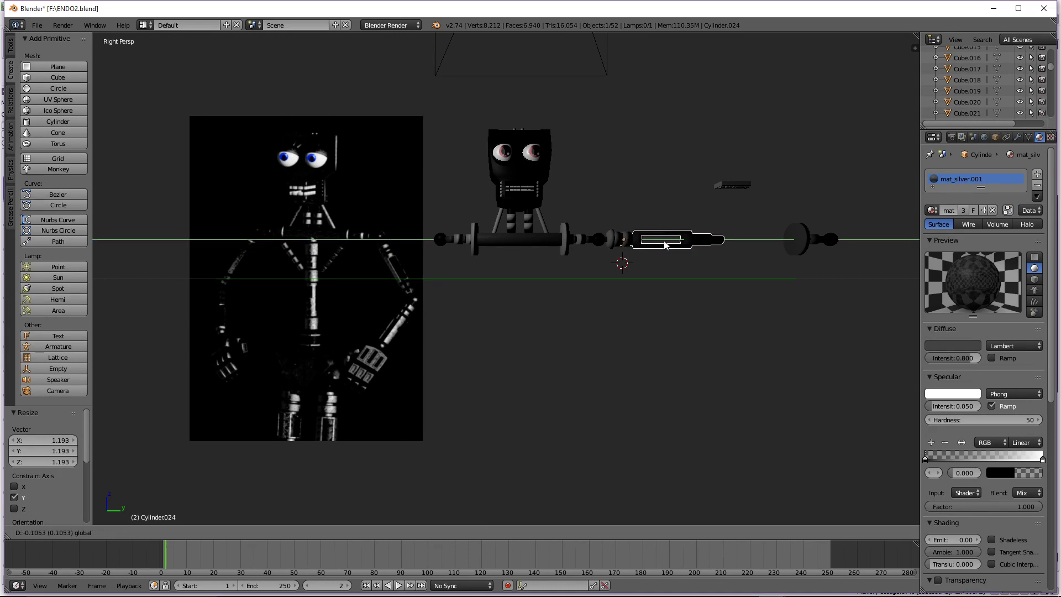
click(664, 245)
Raise the slotted cylinder 0.018 along Z and deselect it
key(g)
key(z)
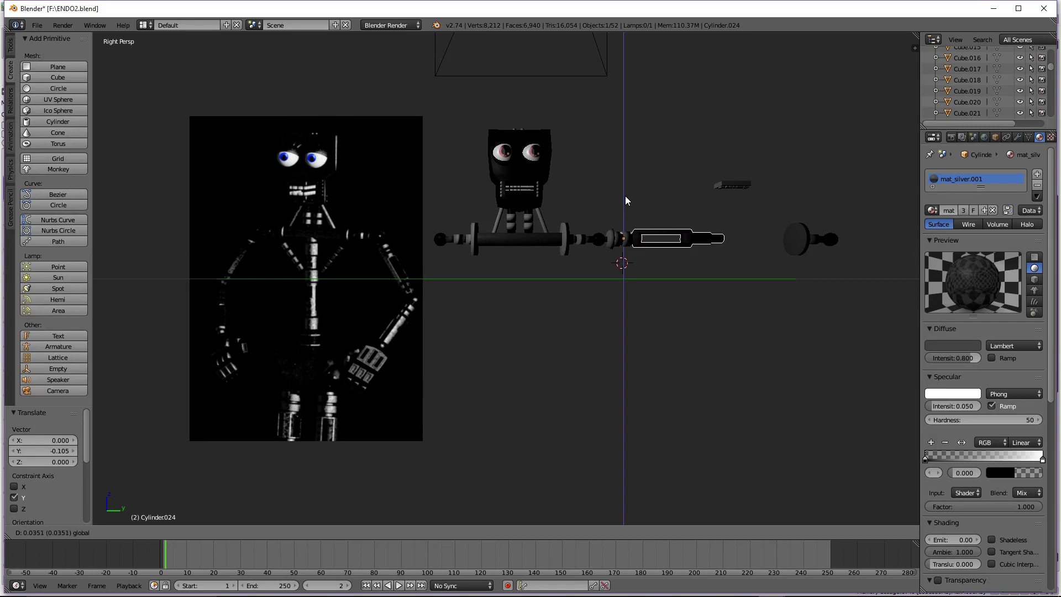
click(626, 197)
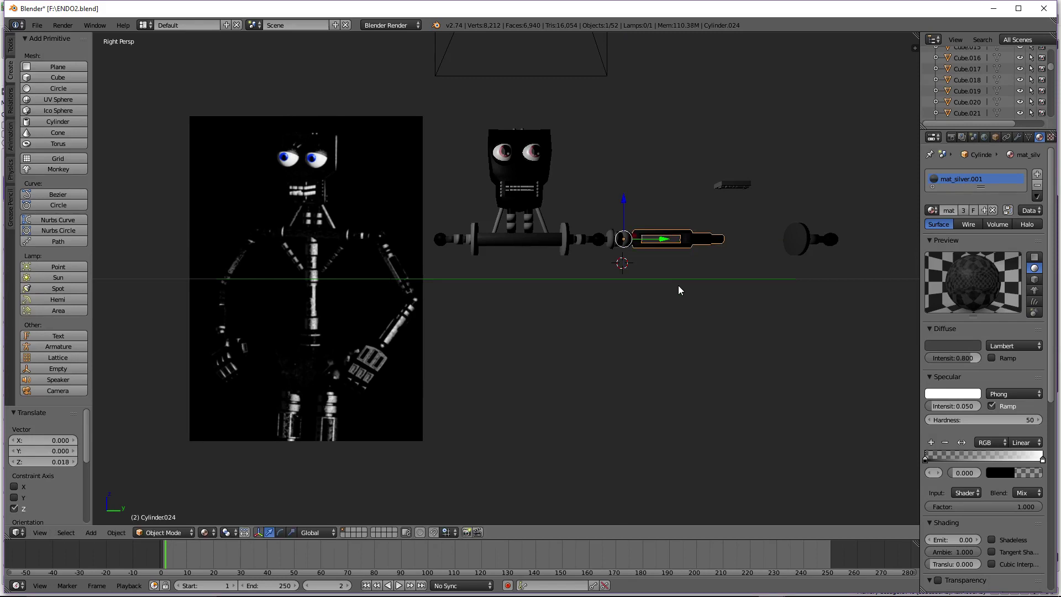
key(a)
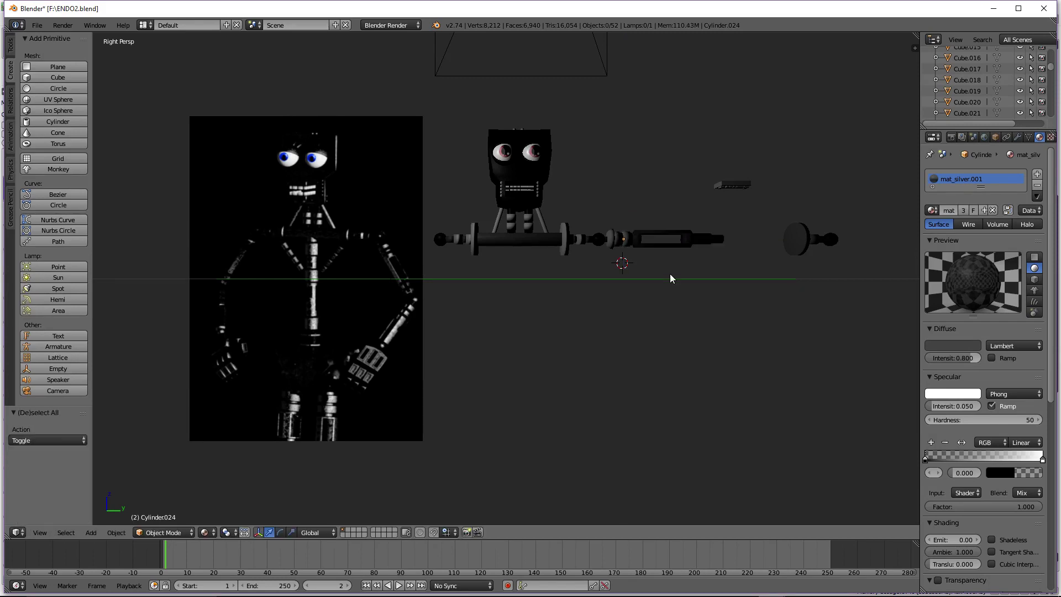
right_click(597, 242)
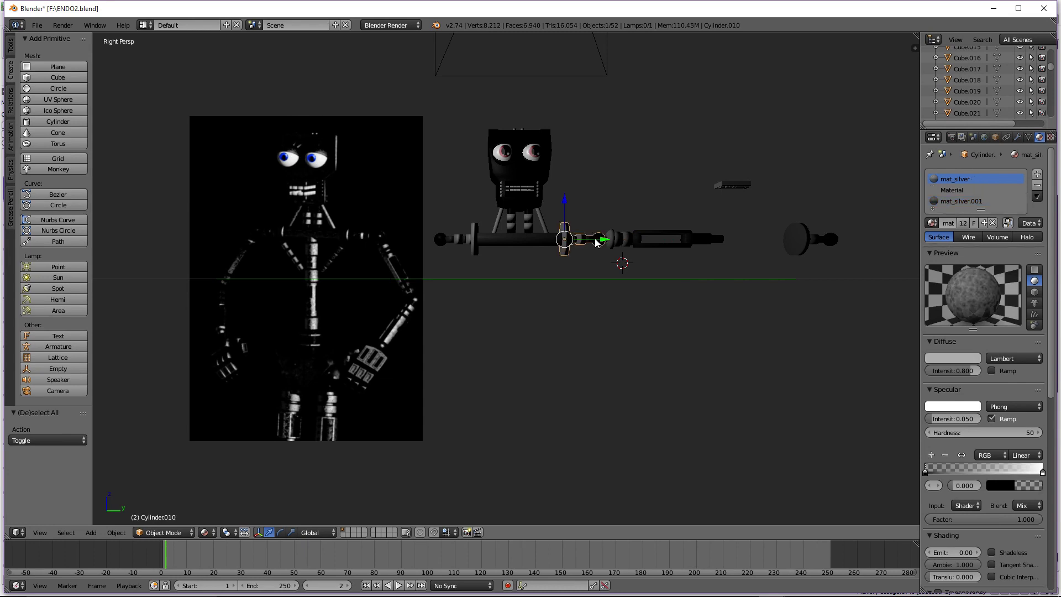
click(635, 320)
key(a)
key(KP_0)
key(KP_0)
Paste a copy of the ball beside the detached disc and move the copy -2.827 along Y toward the arm's end
right_click(784, 246)
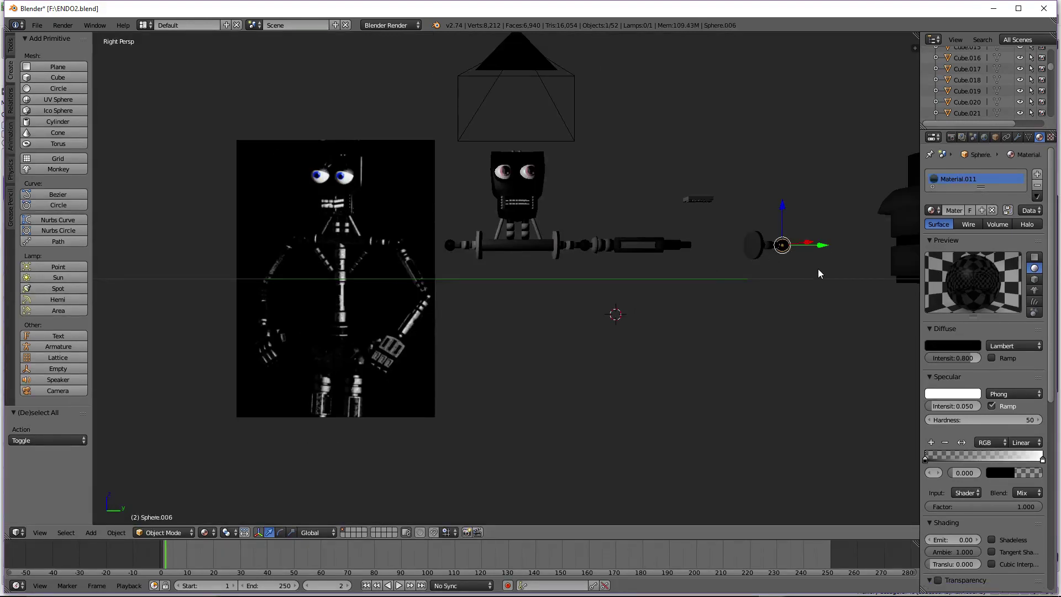
key(ctrl+v)
key(g)
key(y)
click(741, 270)
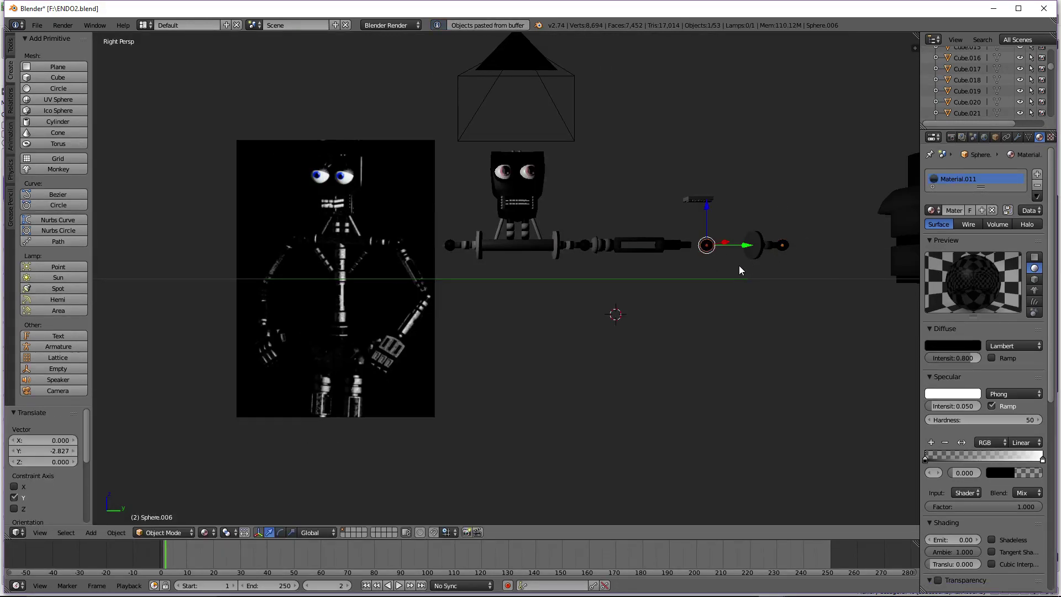
Check the copied ball's position from above and move it -0.107 along Y in the right view
key(KP_8)
key(KP_8)
key(KP_8)
key(KP_8)
key(KP_8)
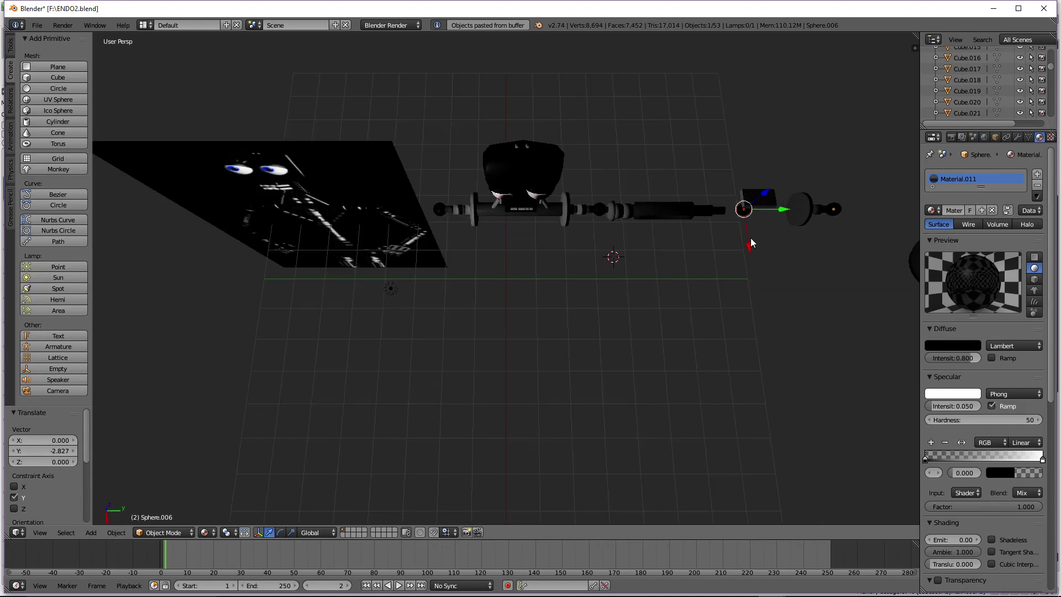
mouse_move(763, 192)
mouse_down()
mouse_move(760, 227)
mouse_move(734, 247)
mouse_move(768, 194)
mouse_up()
key(KP_3)
drag(809, 232, 804, 232)
View the arm end-on and move the copied ball 0.290 along X in line with the slotted cylinder's tip
key(KP_6)
key(KP_6)
key(KP_6)
key(KP_6)
middle_drag(802, 248, 744, 355)
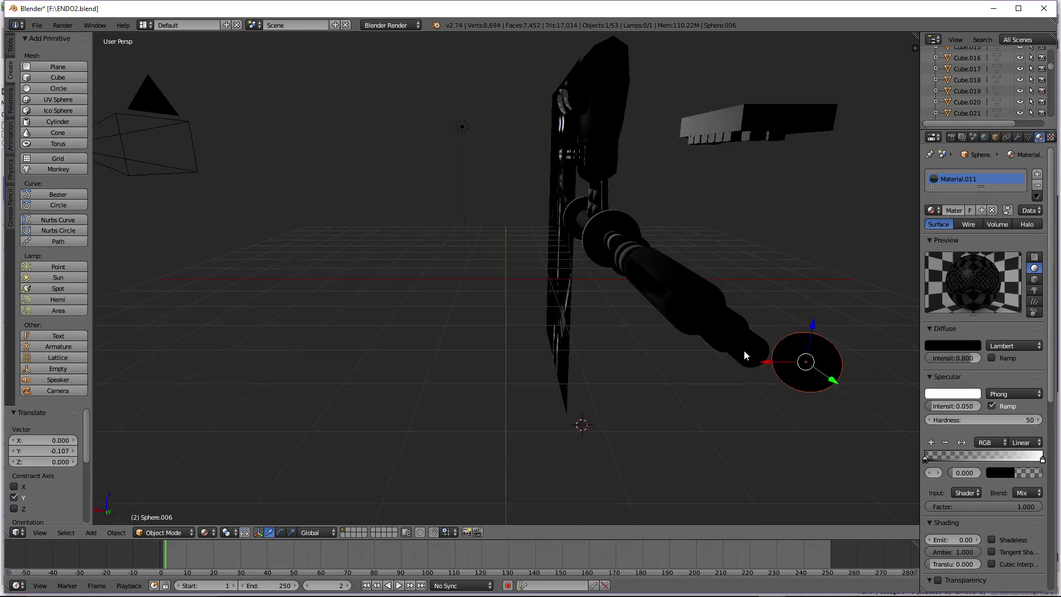
drag(764, 361, 724, 367)
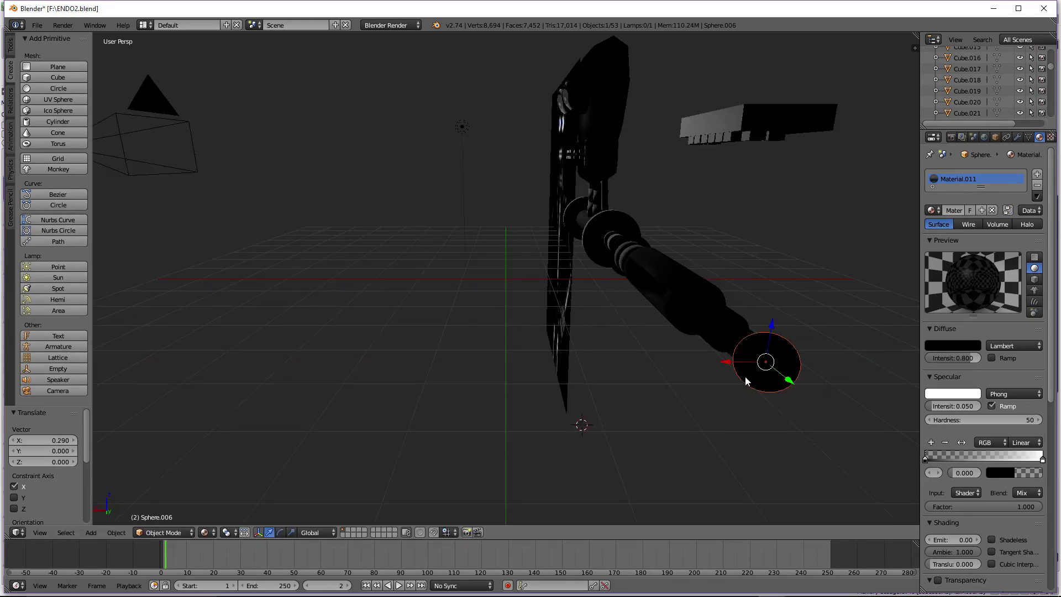
Seat the copied ball on the slotted cylinder's tip with a -0.203 move along Y, and return to the right view
middle_drag(767, 388, 788, 420)
scroll(796, 426, down, 2)
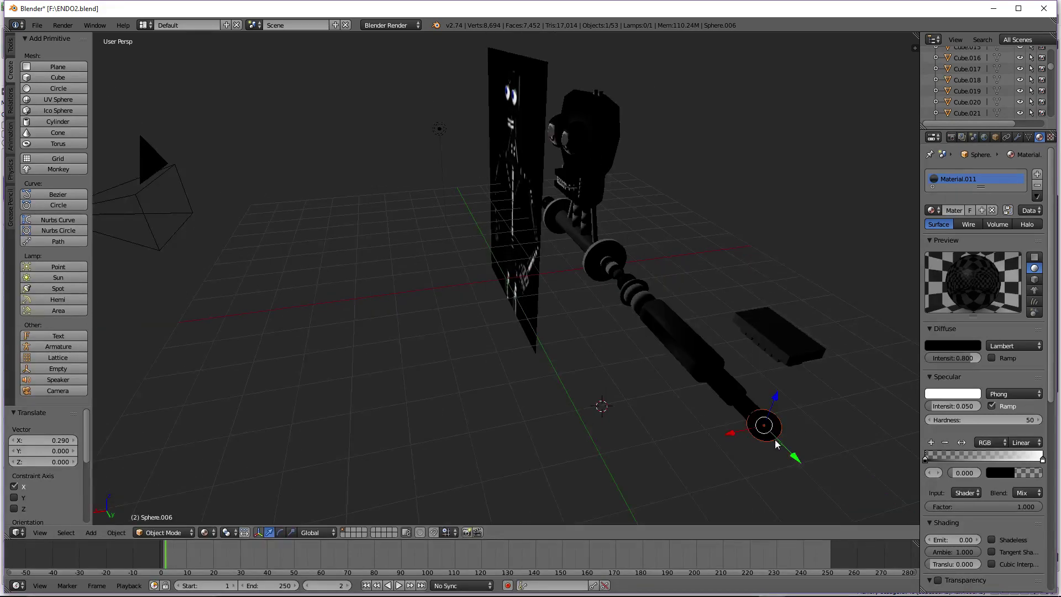
drag(801, 460, 782, 443)
key(KP_3)
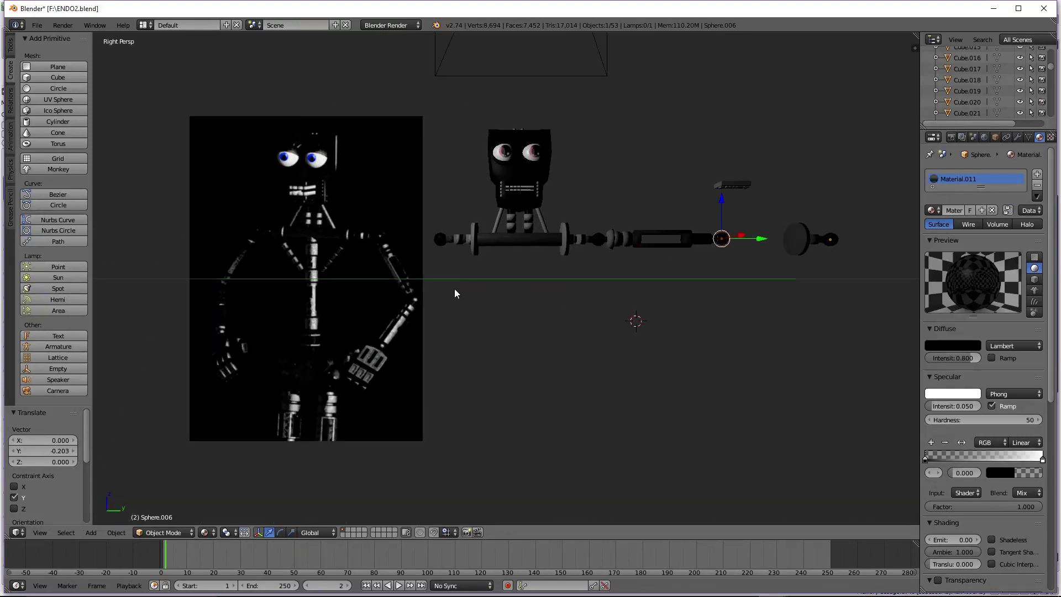
Select the ball at the slotted cylinder's tip and move it 0.018 along Z
key(a)
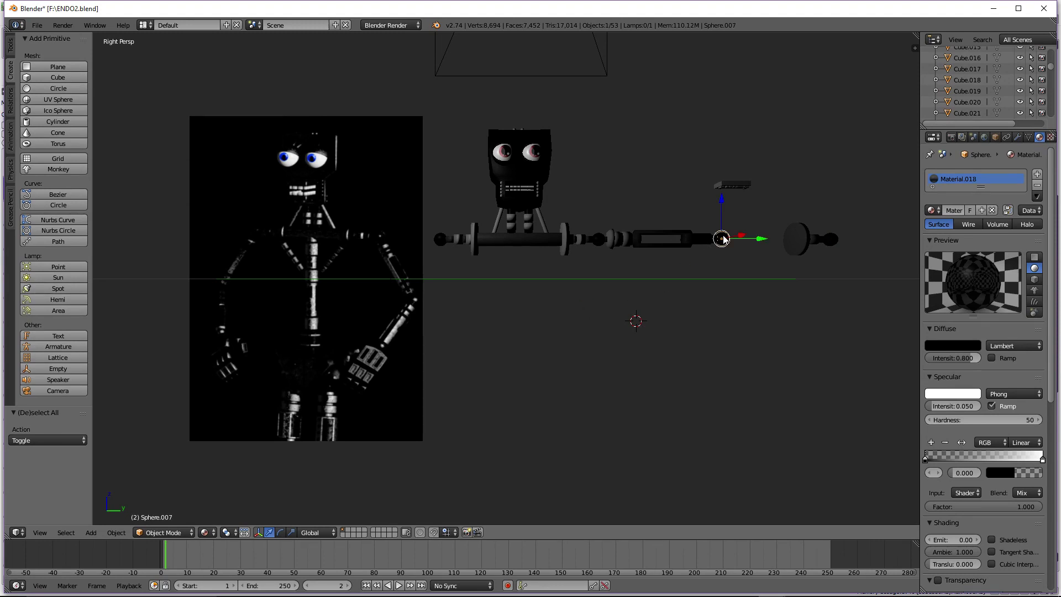
key(Up)
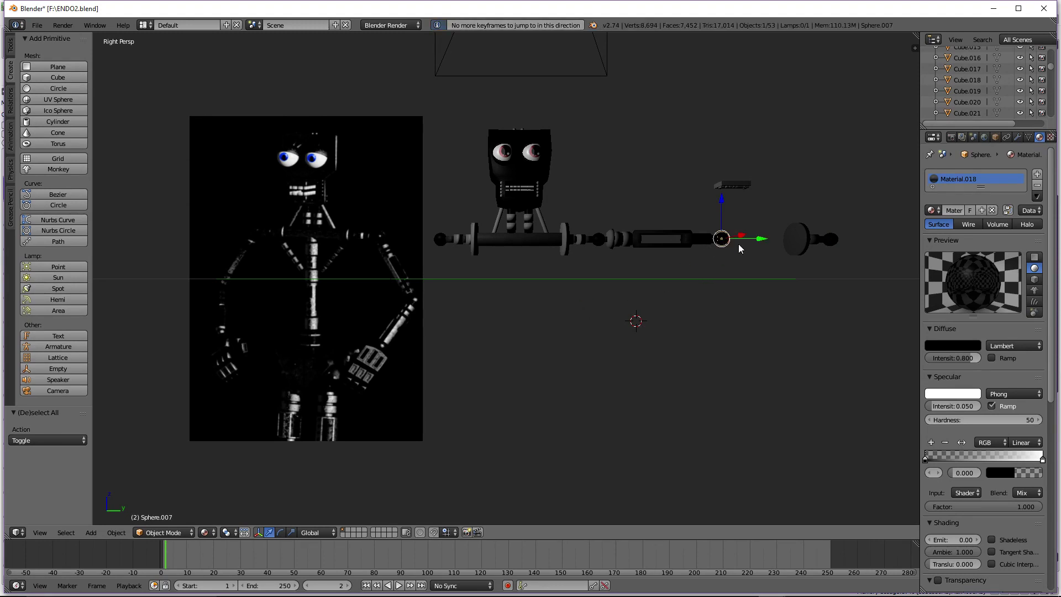
right_click(721, 240)
right_click(720, 239)
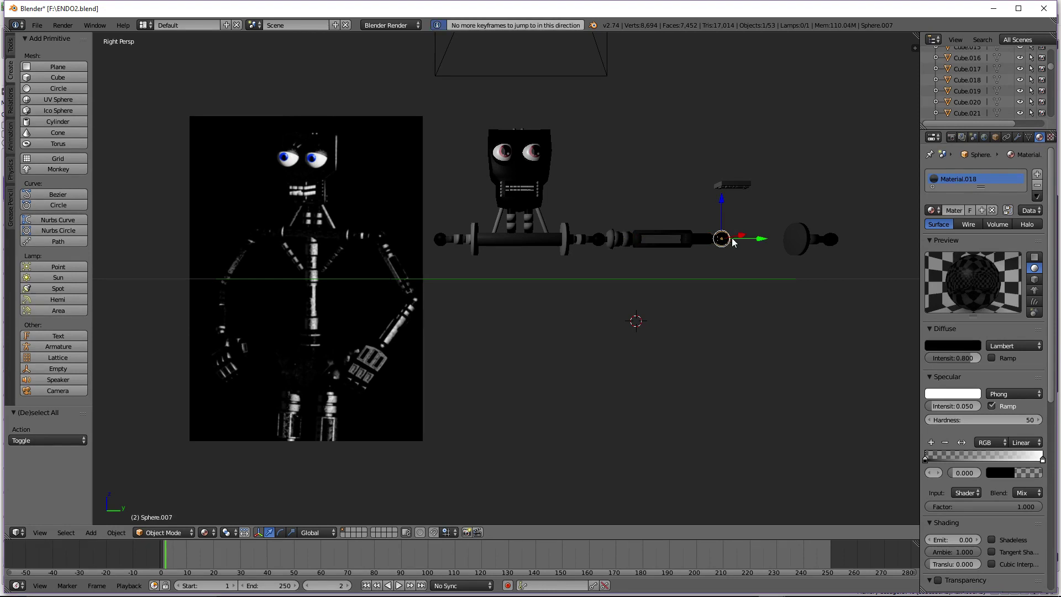
right_click(721, 239)
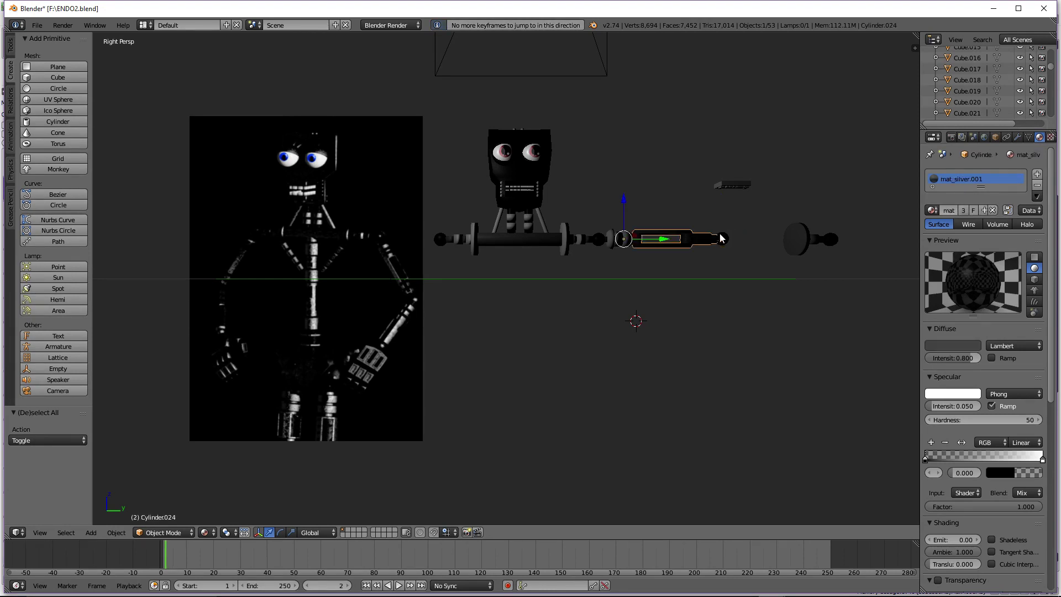
right_click(721, 239)
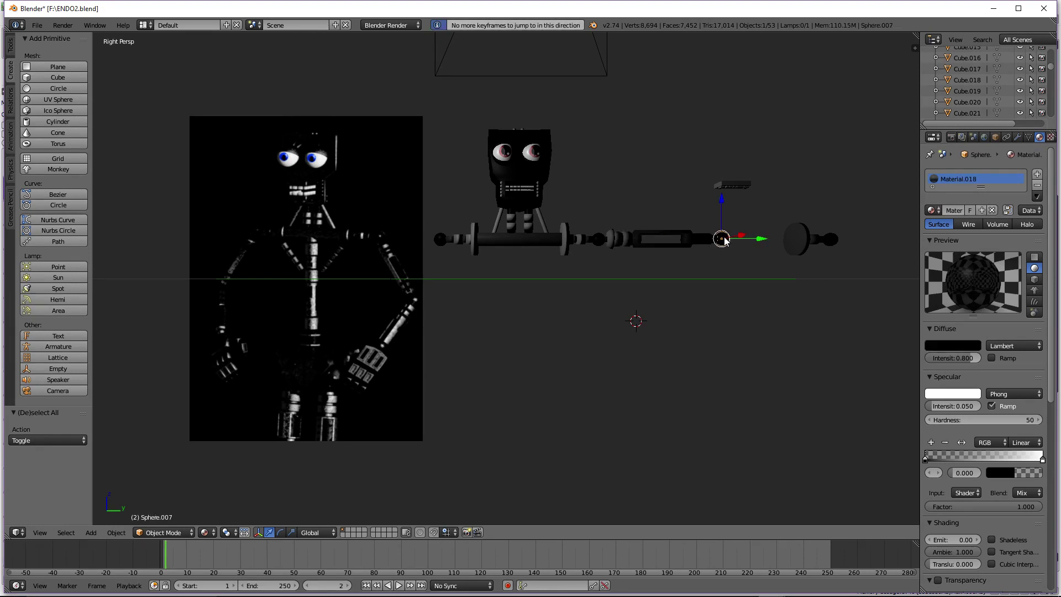
click(720, 196)
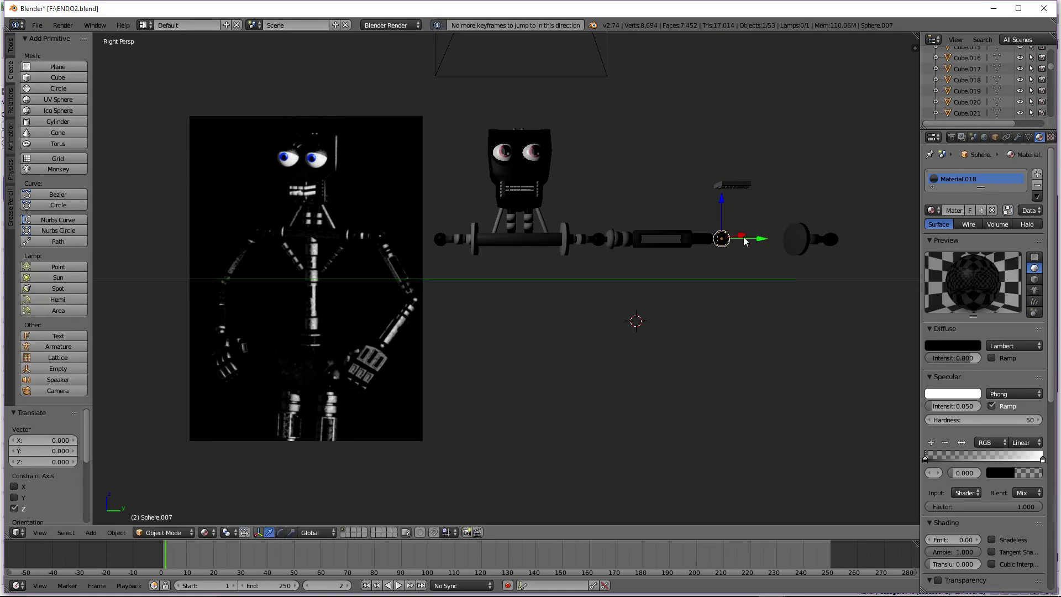
click(722, 200)
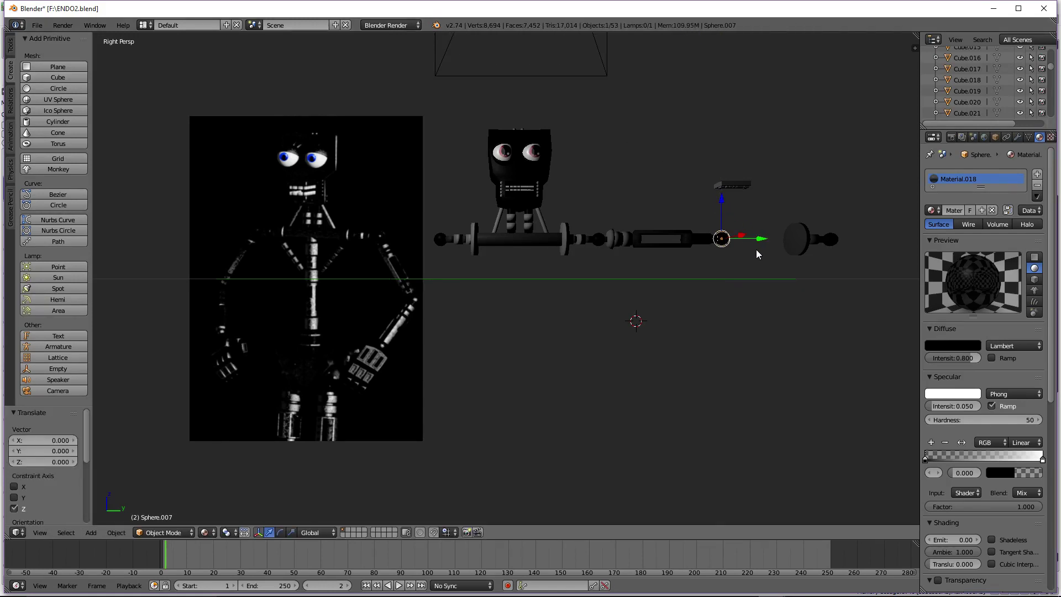
drag(719, 204, 720, 203)
Compare the arm with the reference image, preview the model in Rendered shading, and return to Material shading
scroll(265, 309, up, 4)
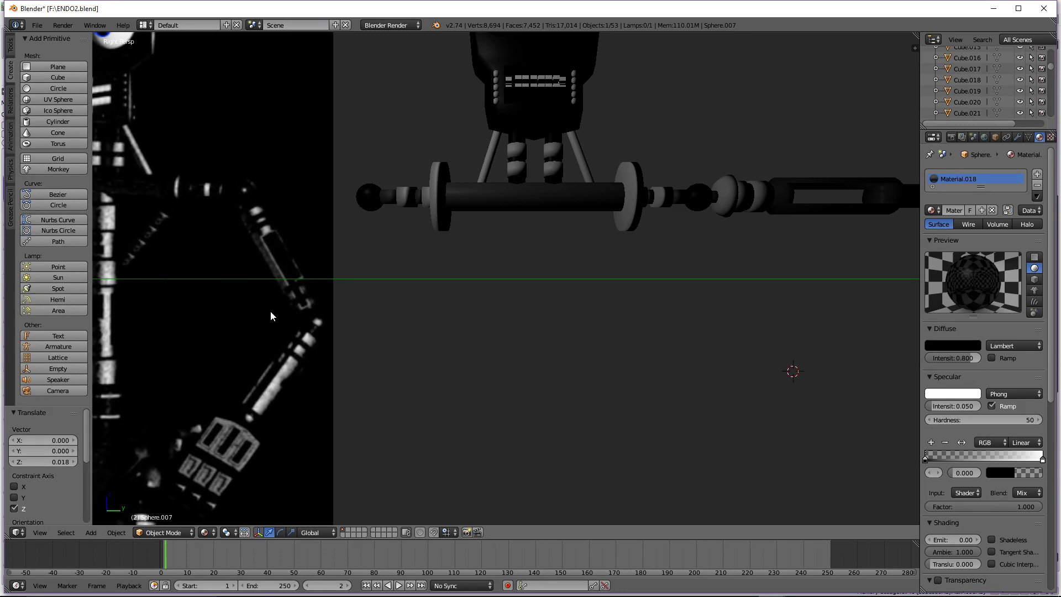
scroll(270, 311, down, 3)
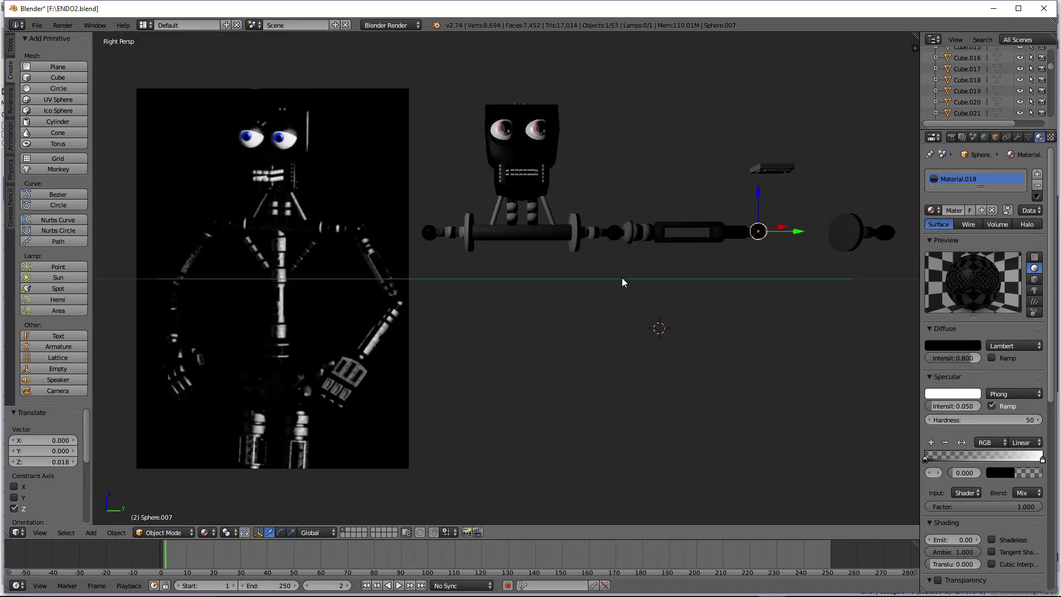
scroll(622, 277, down, 1)
click(209, 535)
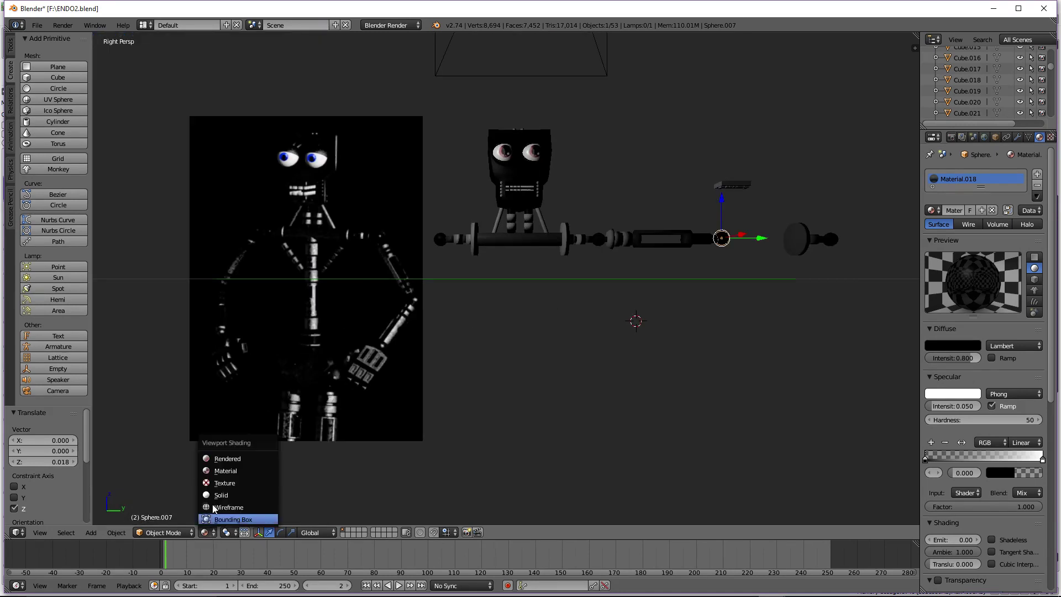
click(217, 473)
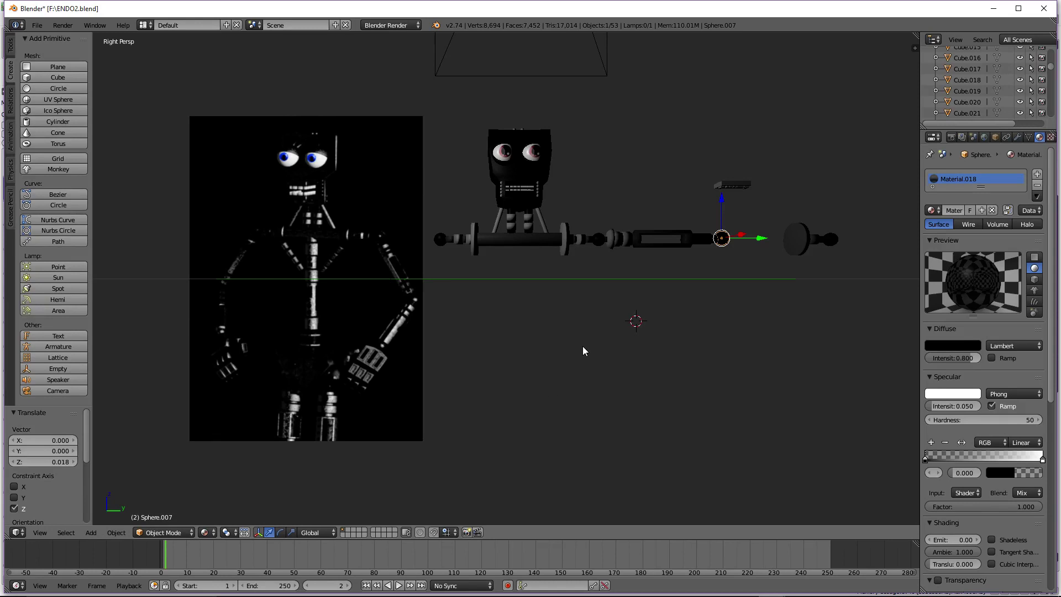
click(208, 532)
click(240, 458)
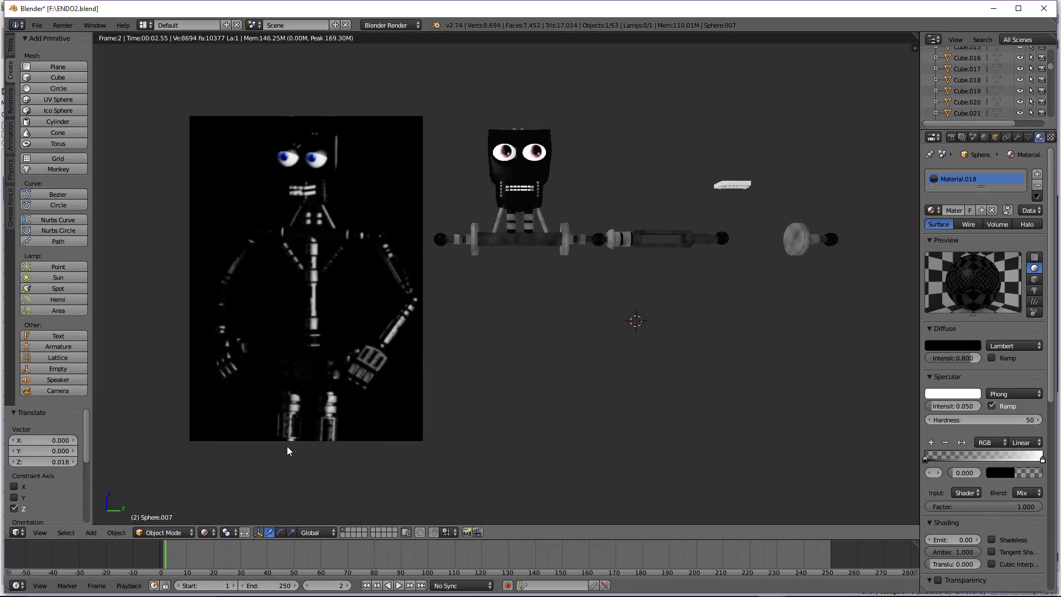
click(204, 535)
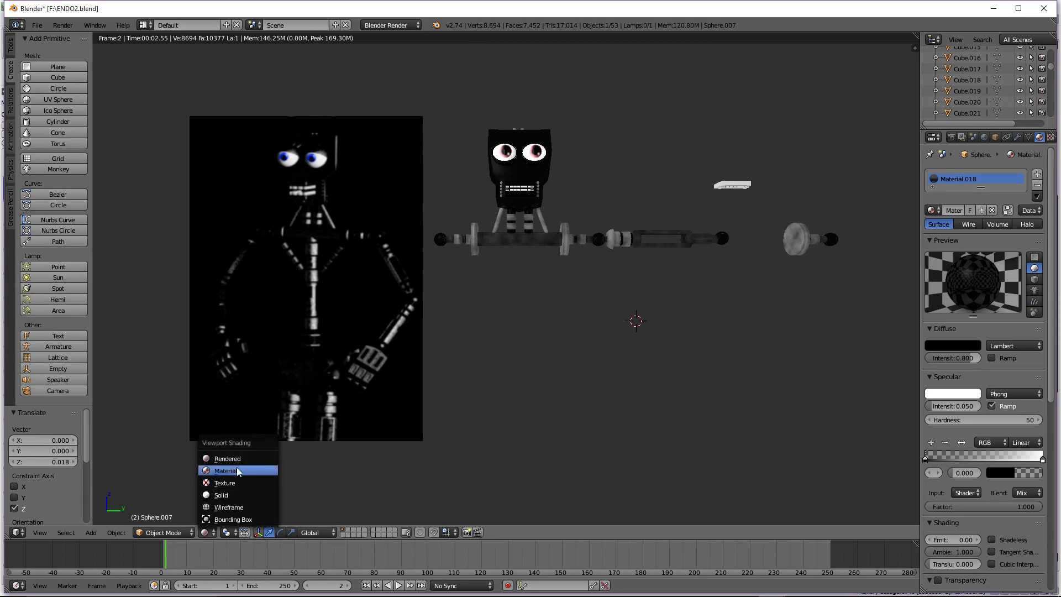
click(236, 467)
Rescale the ball at the arm's tip and move it -0.018 along Z and 0.070 along Y
key(s)
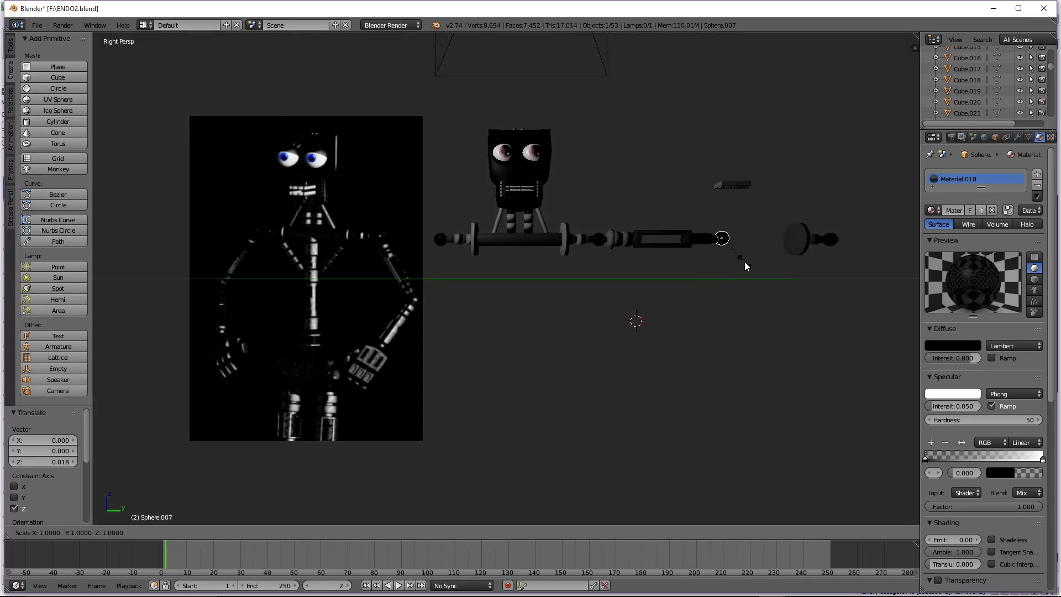
click(747, 262)
drag(721, 197, 721, 197)
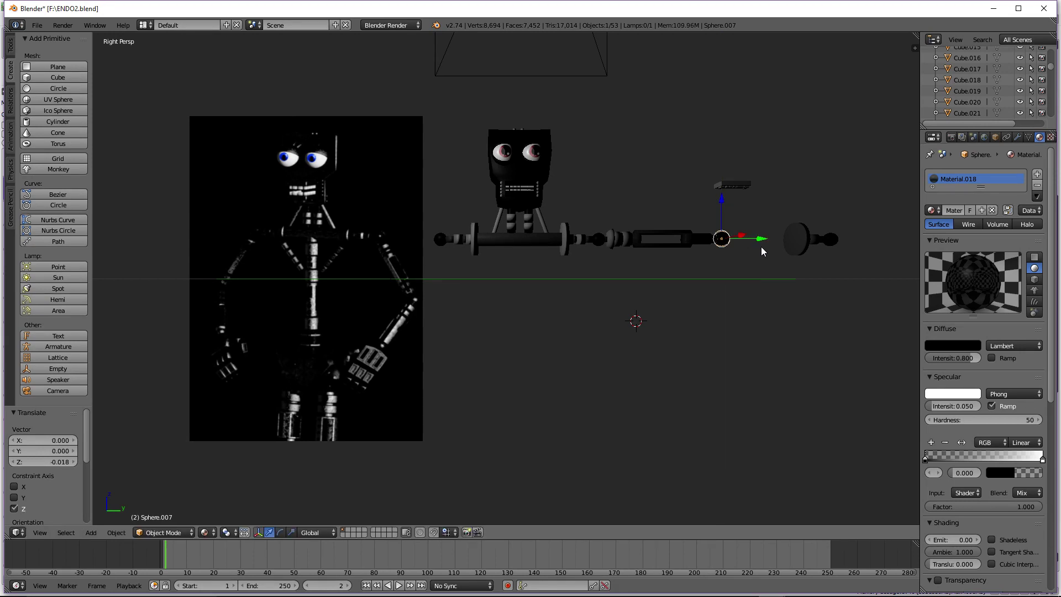
drag(761, 247, 764, 247)
Switch to Solid shading, examine from several angles how the ball sits on the arm's tip, and return to the right view
middle_drag(765, 247, 807, 434)
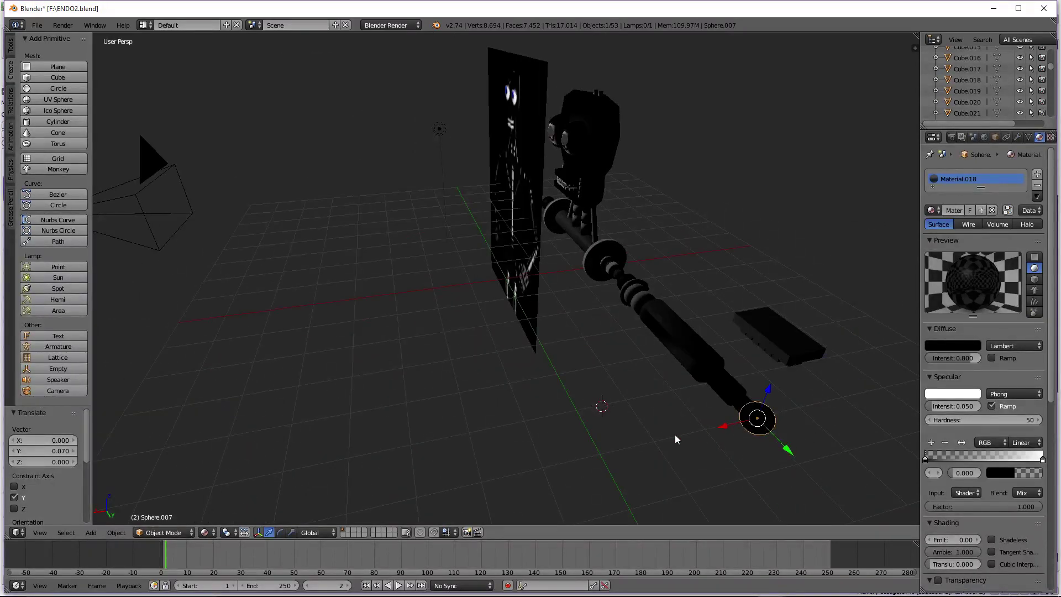
key(z)
key(z)
key(KP_3)
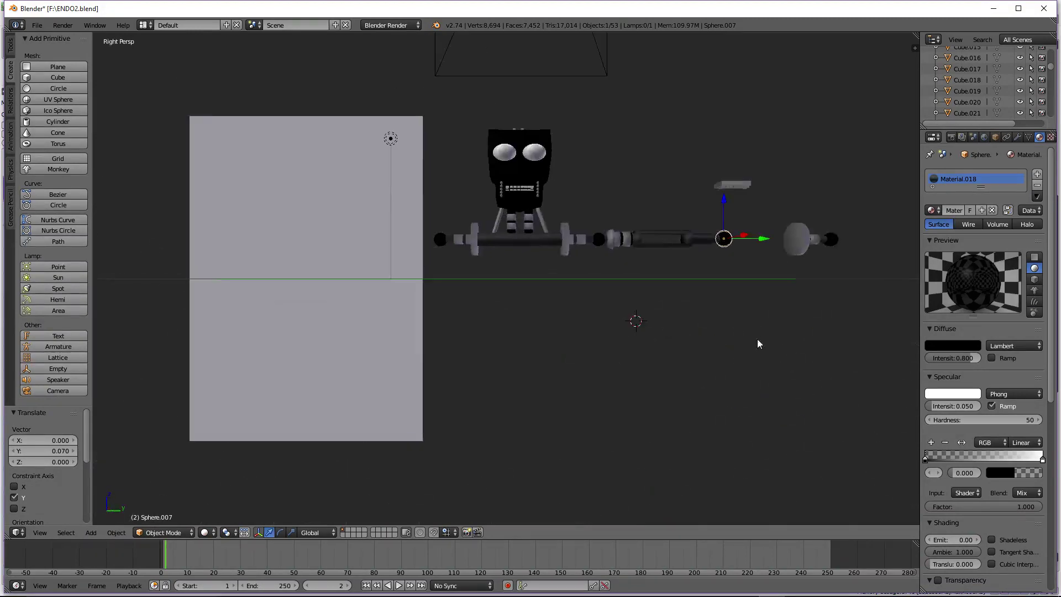
scroll(753, 267, up, 2)
key(KP_8)
key(KP_6)
middle_drag(743, 262, 607, 477)
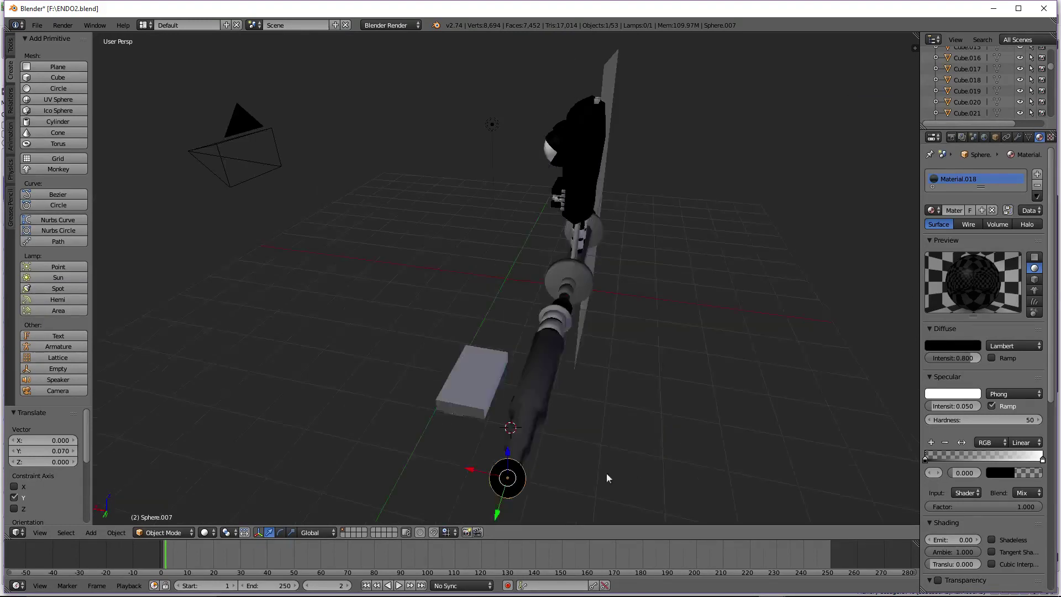
middle_drag(541, 363, 588, 164)
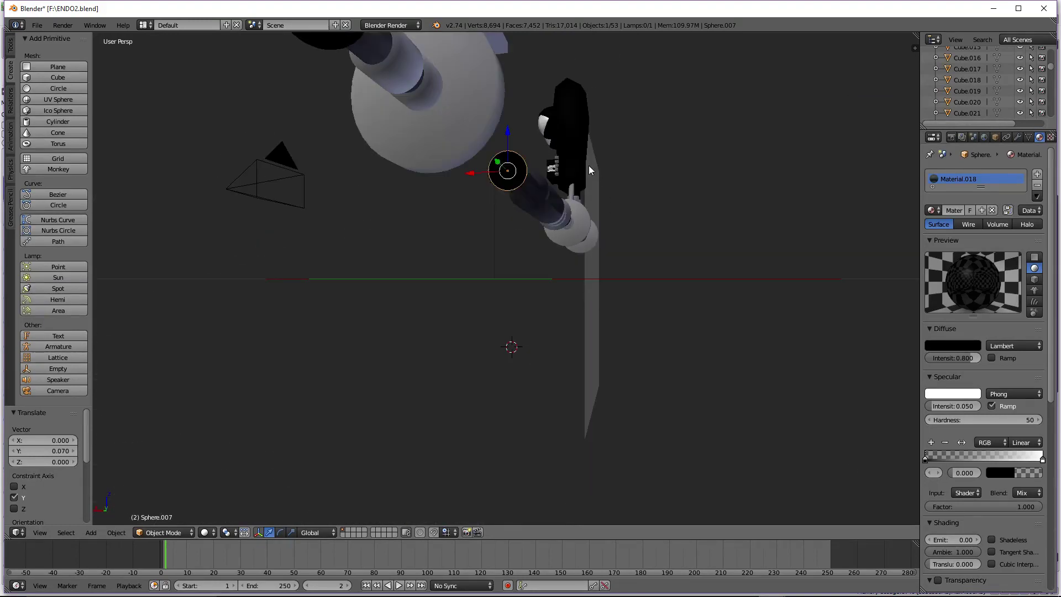
middle_drag(525, 154, 437, 228)
middle_drag(257, 213, 526, 500)
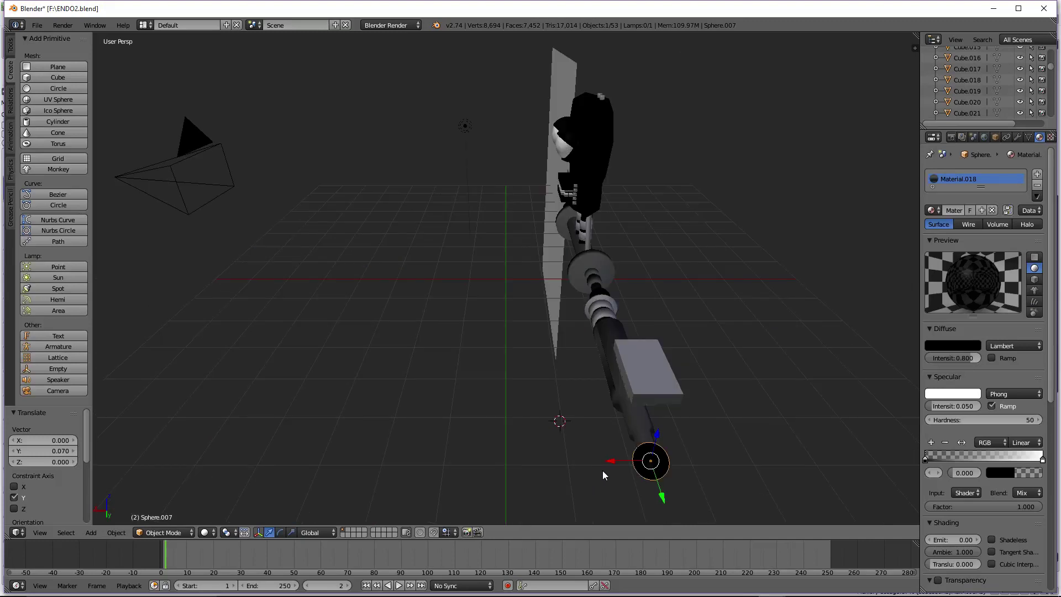
middle_drag(616, 459, 770, 258)
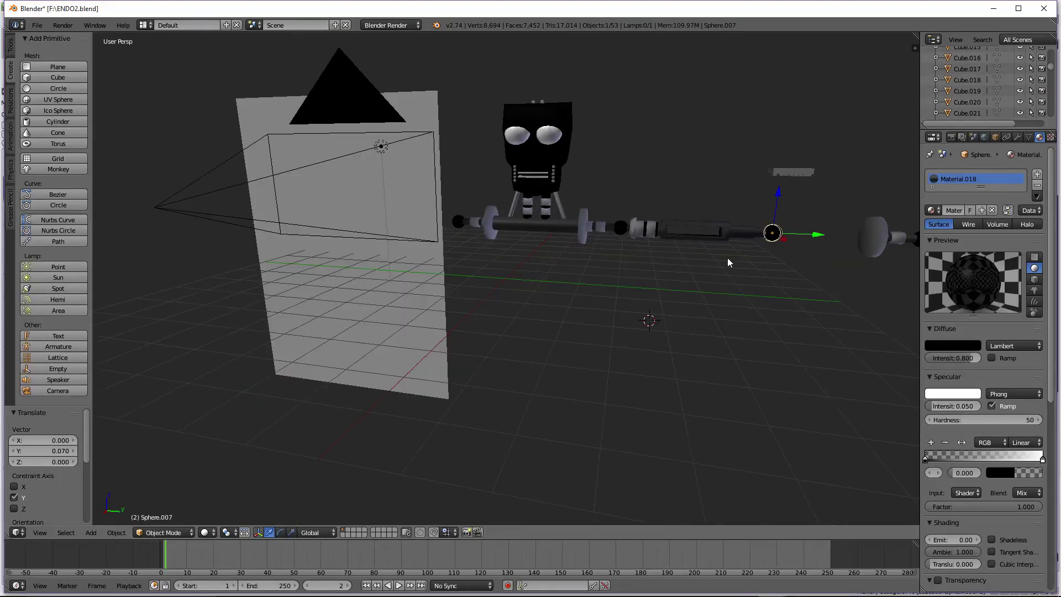
key(KP_3)
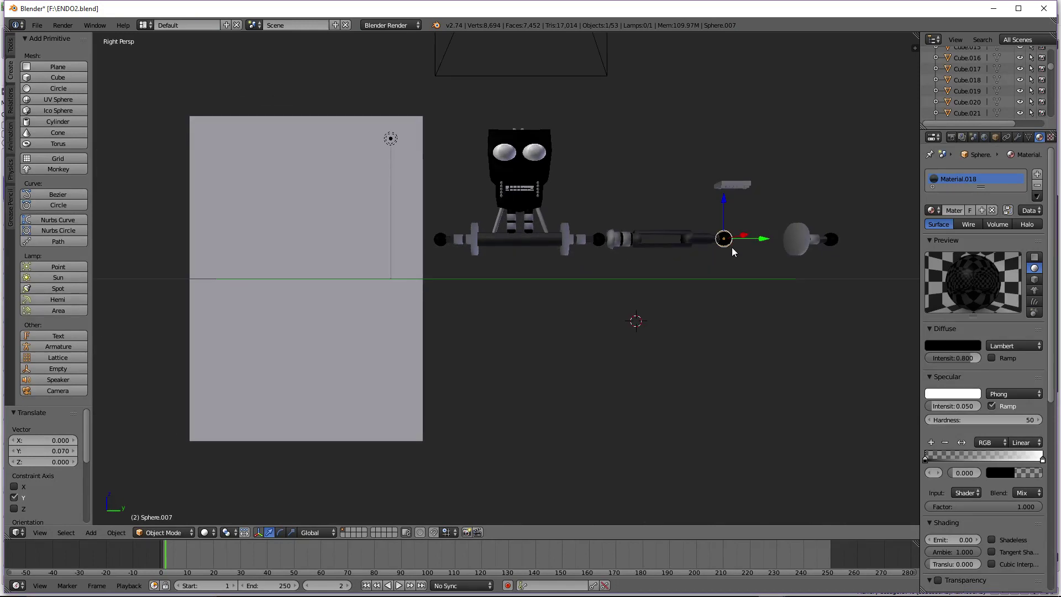
Copy the slotted cylinder together with its tip ball, paste them, and move the duplicates 11.026 along Y beside the hat
right_click(643, 235)
shift+right_click(650, 234)
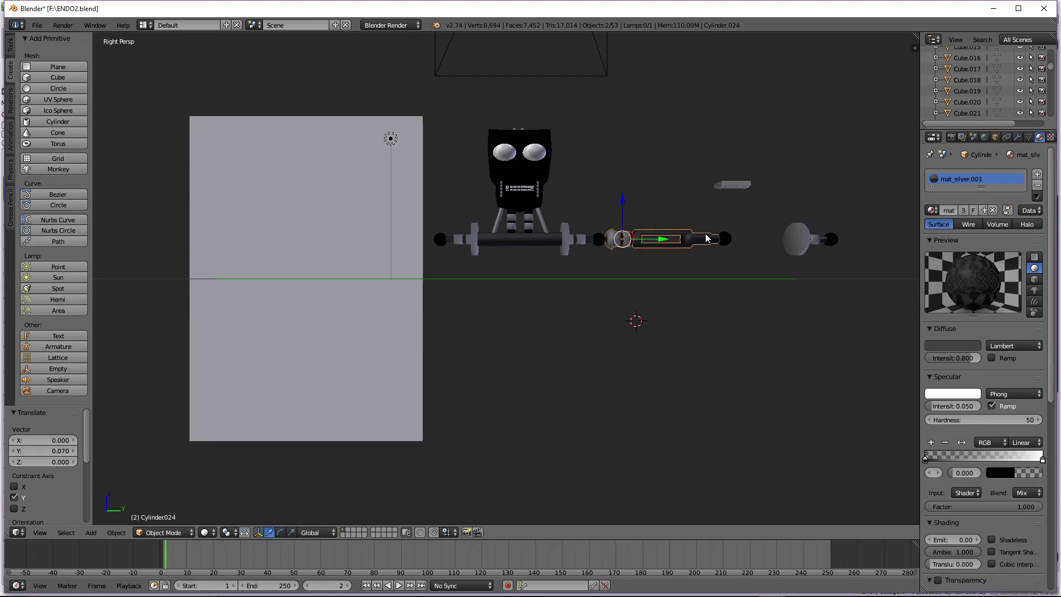
shift+right_click(724, 239)
right_click(703, 238)
shift+right_click(723, 239)
scroll(722, 240, down, 2)
key(ctrl+c)
key(ctrl+v)
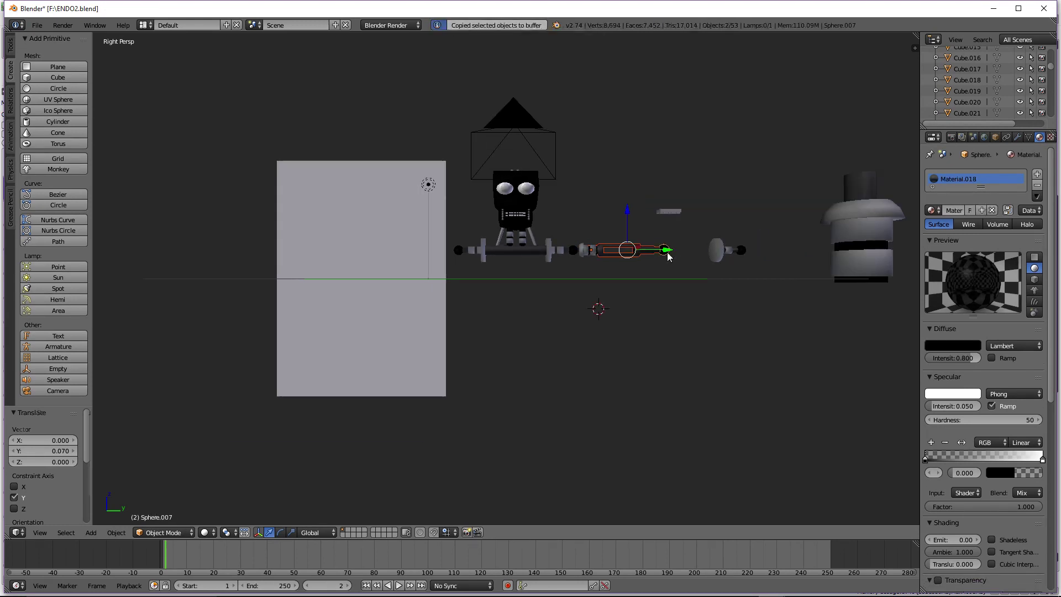
key(g)
key(y)
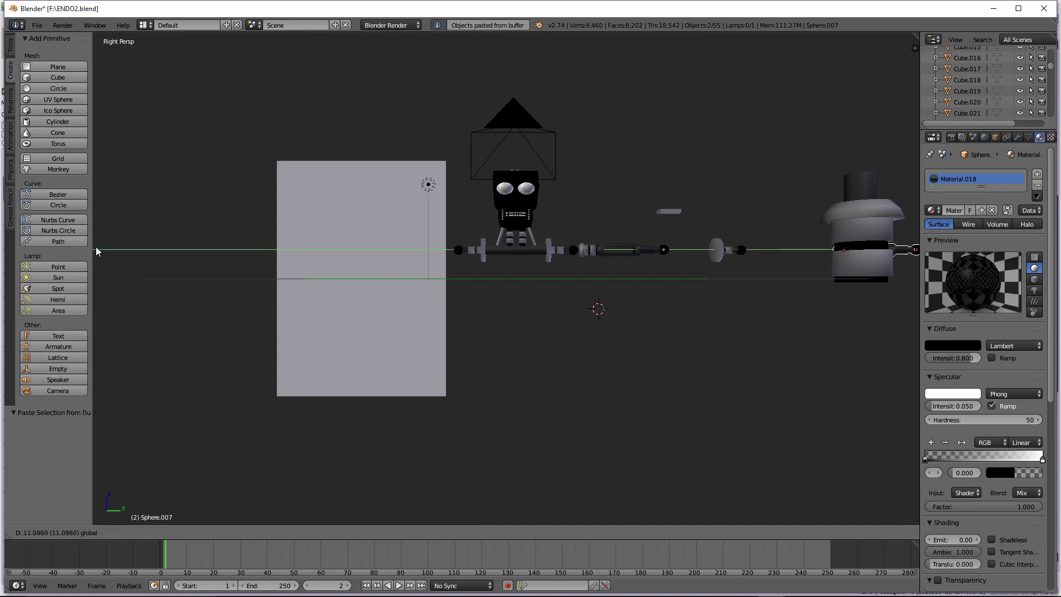
click(98, 250)
ctrl+scroll(64, 255, down, 4)
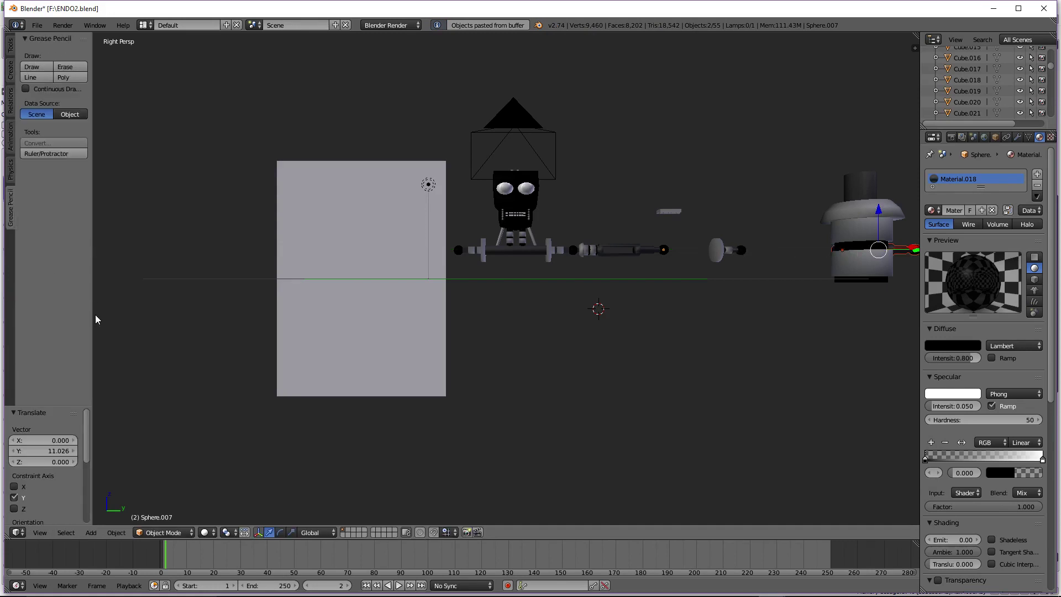
scroll(95, 319, down, 2)
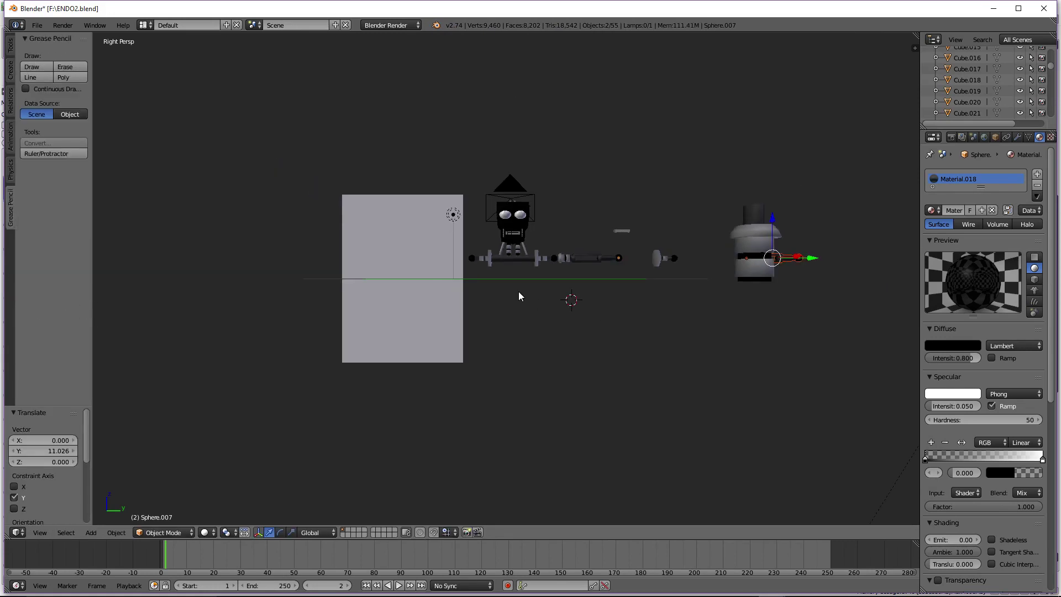
Join the original slotted cylinder, its tip ball and the ringed joint piece into one object
scroll(653, 230, up, 3)
right_click(712, 240)
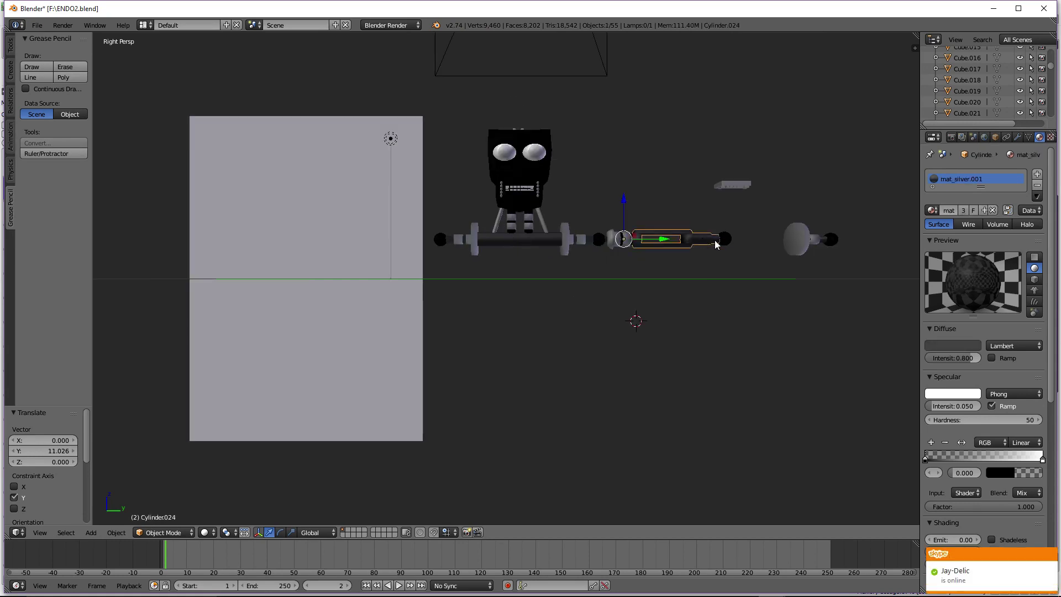
shift+right_click(724, 242)
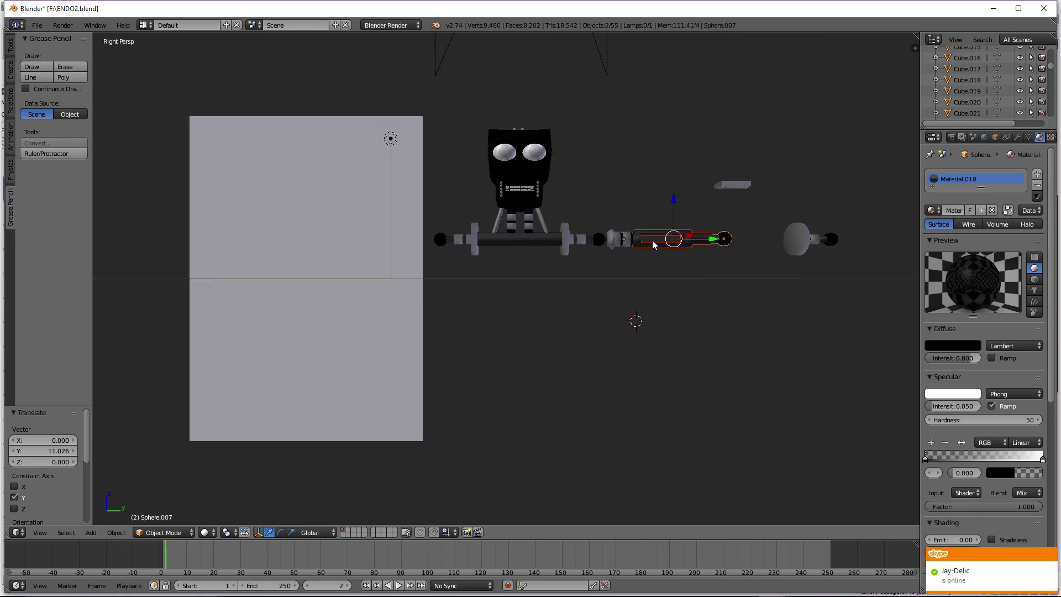
shift+right_click(623, 239)
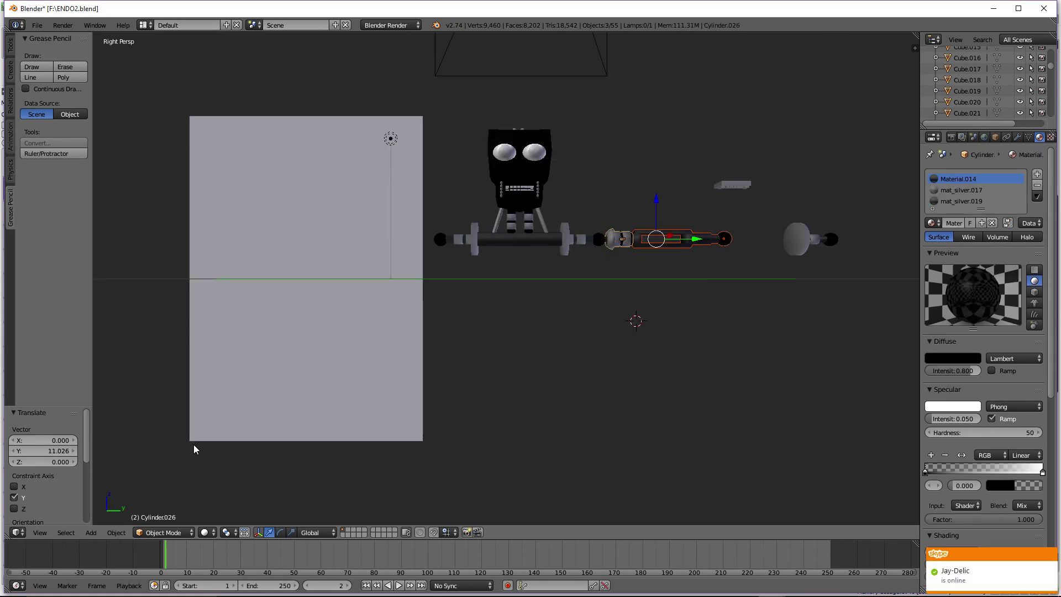
click(116, 532)
click(157, 230)
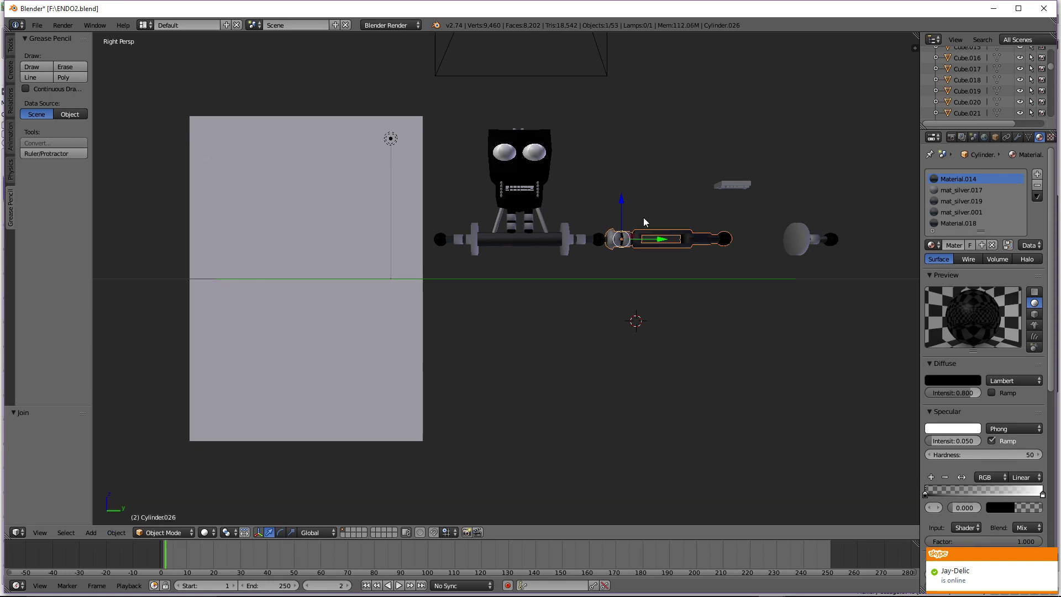
Move the joined arm segment 0.513 along Y away from the shoulder ball
scroll(639, 226, up, 2)
scroll(635, 229, down, 1)
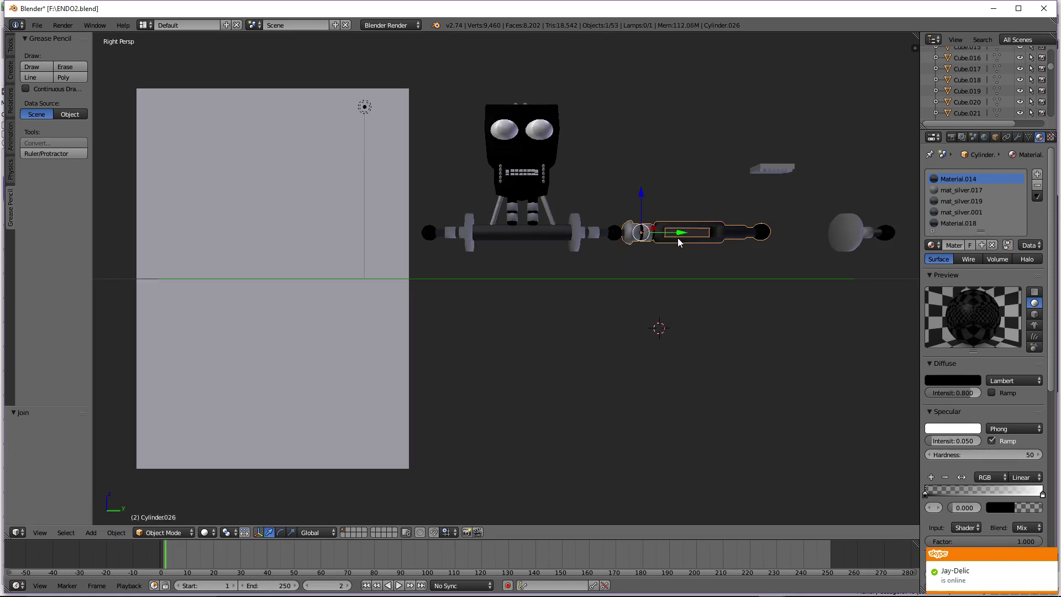
scroll(678, 237, up, 2)
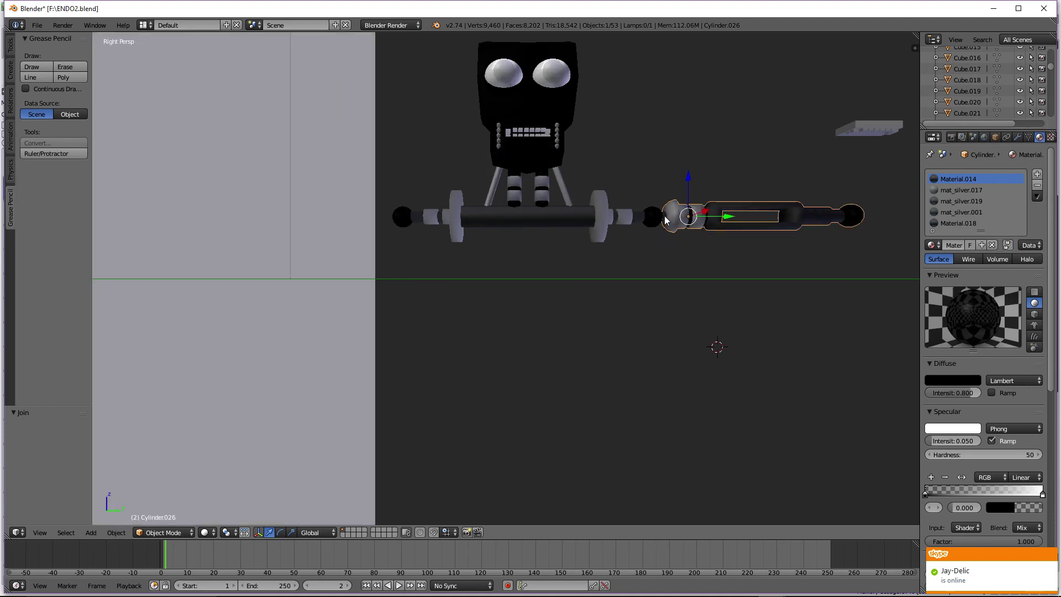
key(Tab)
key(Tab)
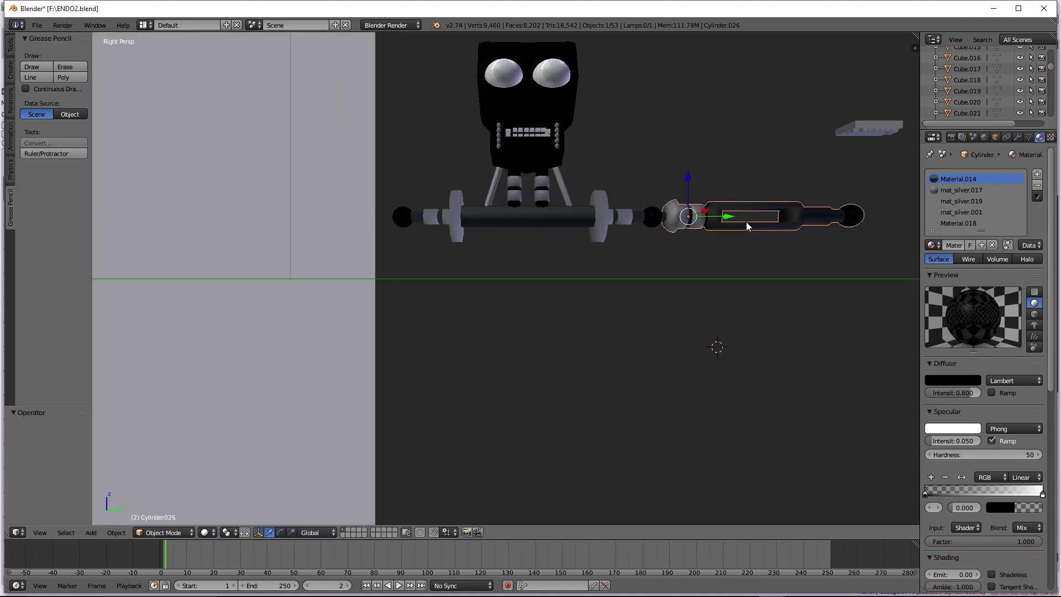
drag(721, 217, 744, 222)
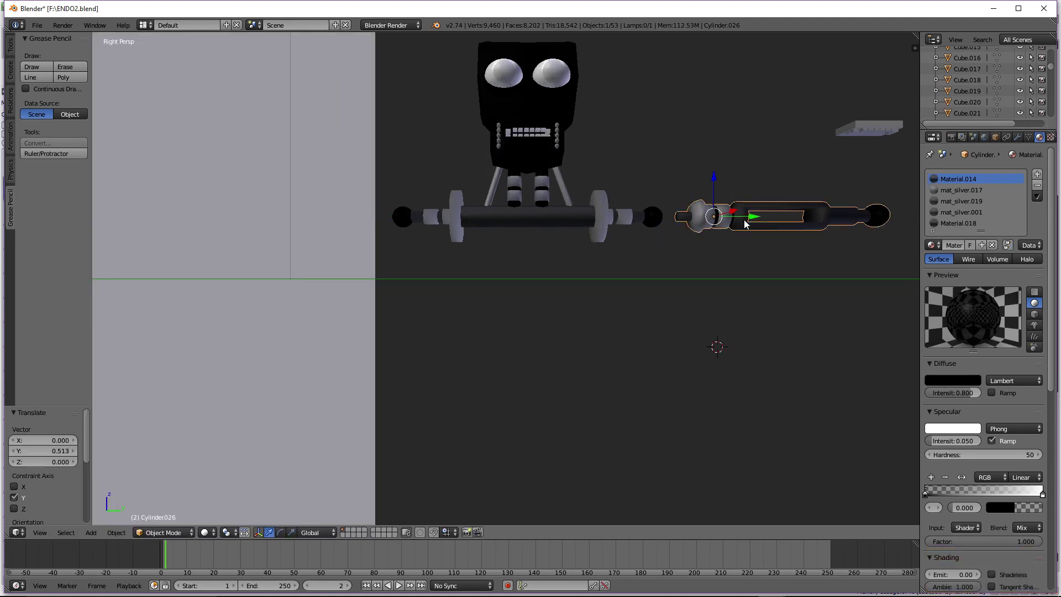
Undo the arm segment's last move and paste a copy of the segment
key(ctrl+z)
key(ctrl+v)
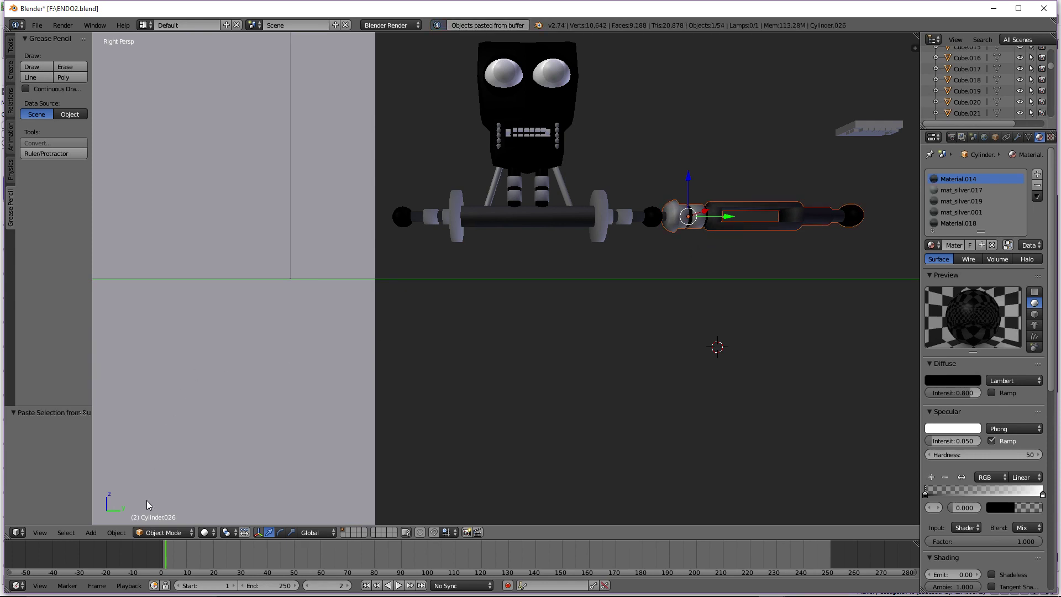
Mirror the pasted arm segment along the global Y axis and move it -6.462 along Y to the opposite shoulder
click(115, 531)
mouse_move(150, 472)
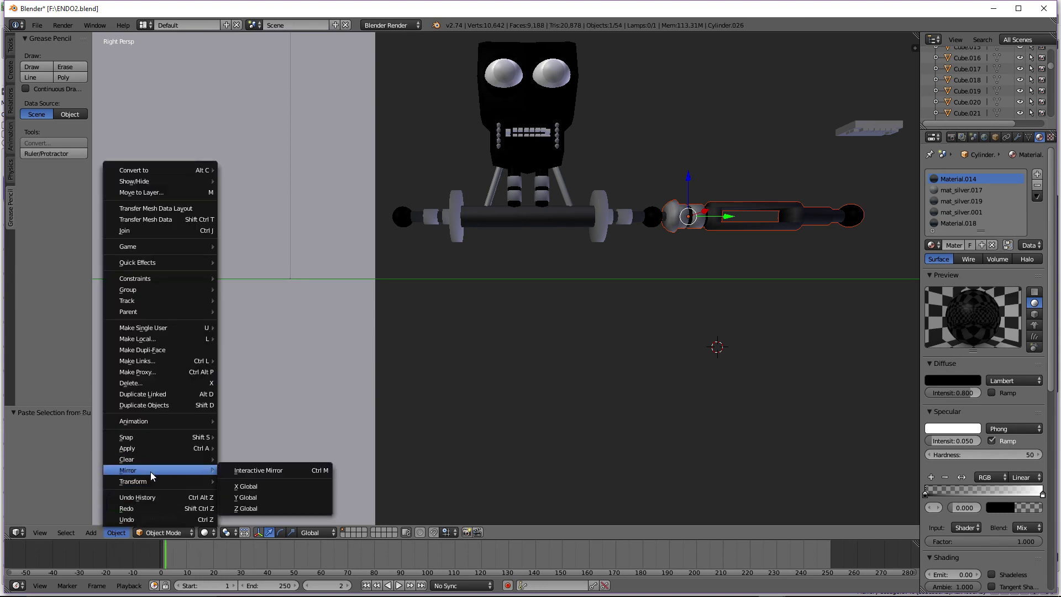
click(243, 486)
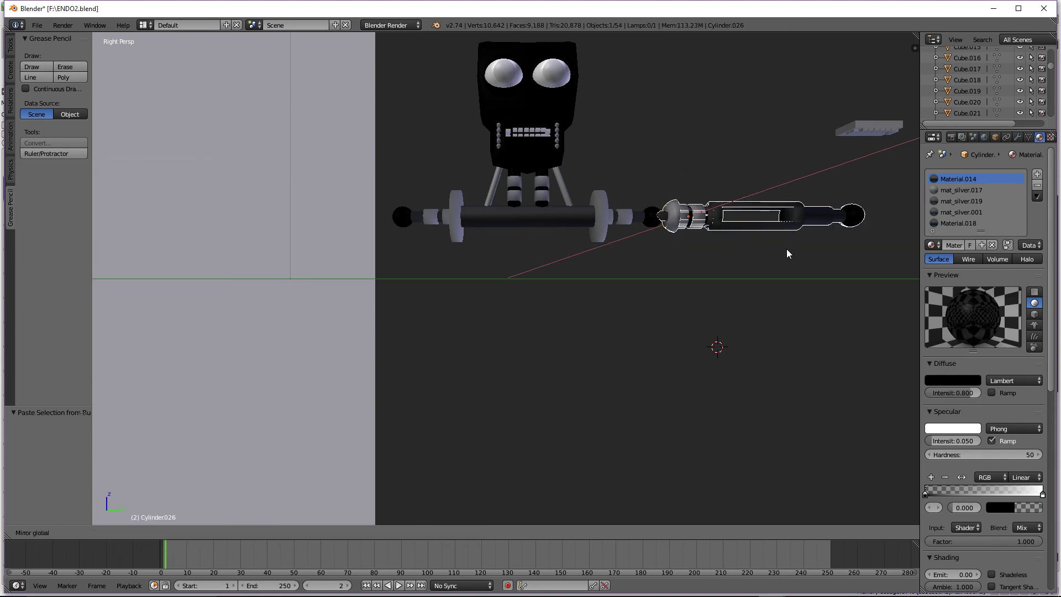
key(y)
click(764, 236)
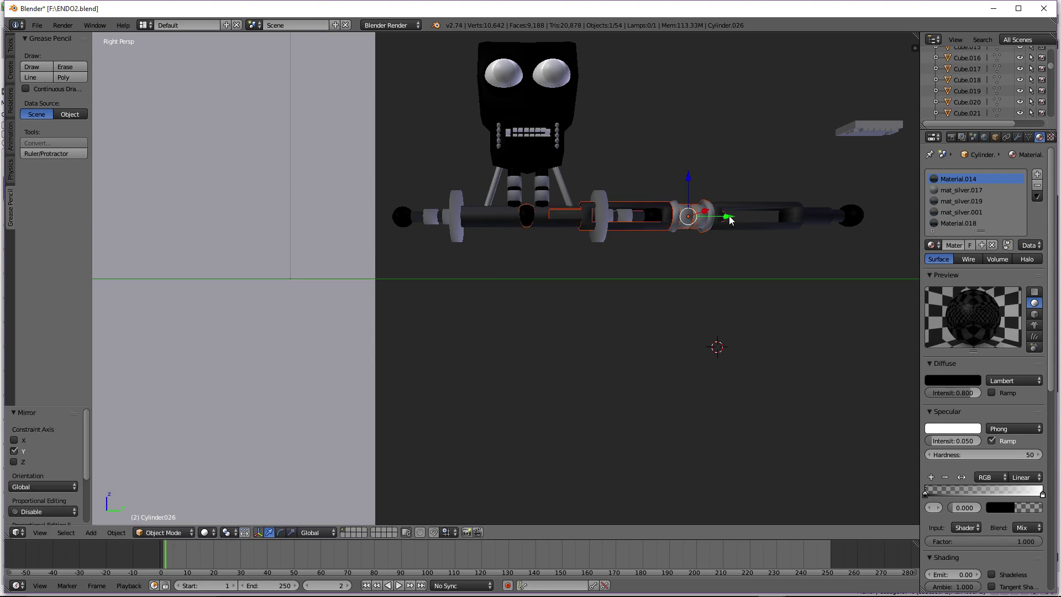
drag(730, 217, 403, 243)
scroll(432, 250, down, 2)
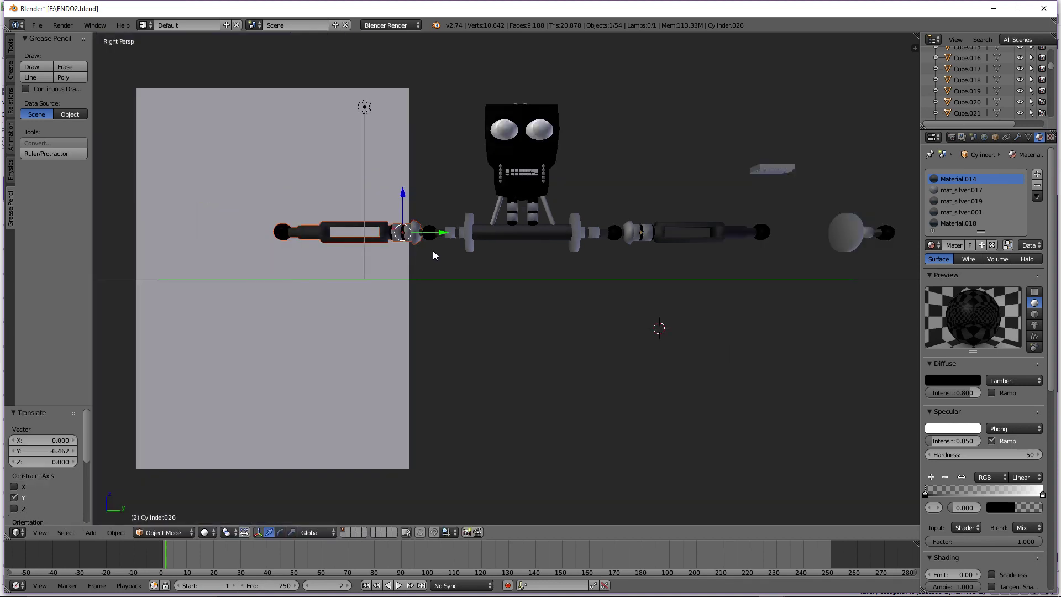
Move the reference image plane -5.393 along Y, clear of the mirrored arm
scroll(433, 251, down, 3)
right_click(385, 284)
drag(401, 283, 281, 292)
Turn off the world's Ambient Occlusion and open the lamp's light settings
click(973, 137)
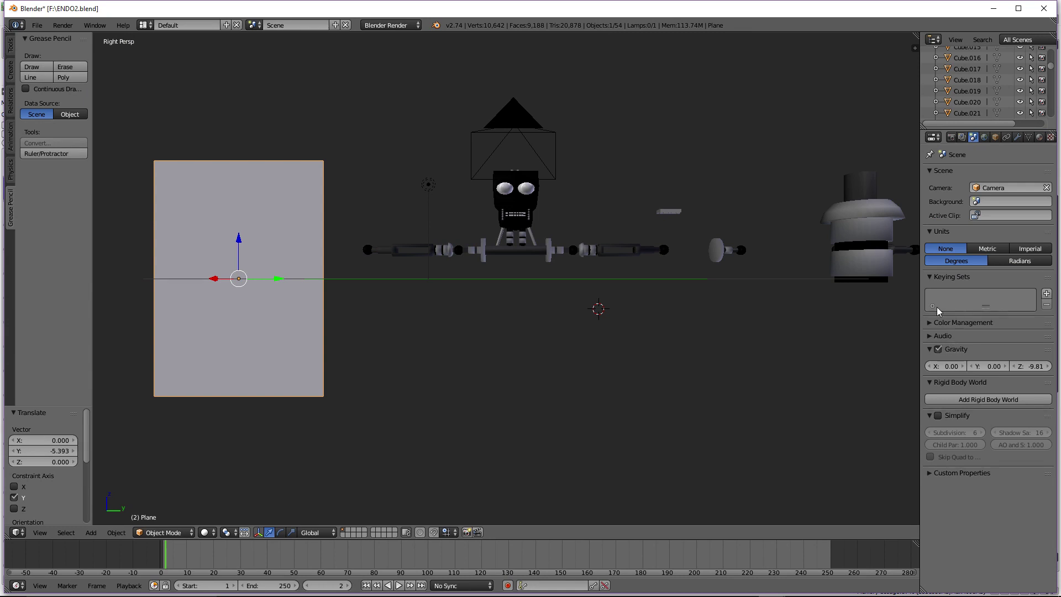
click(982, 137)
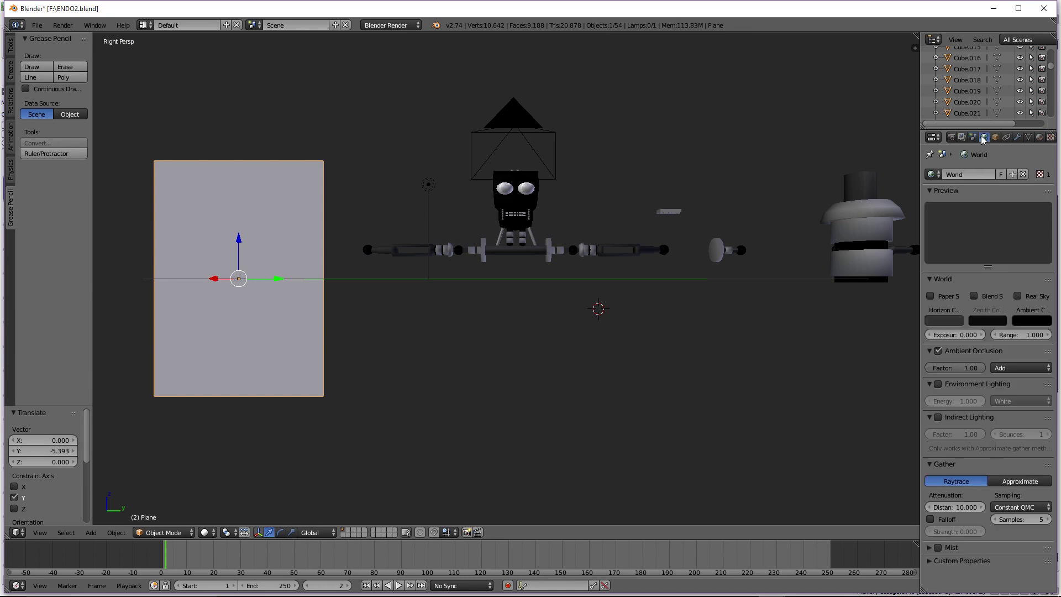
click(938, 350)
right_click(428, 184)
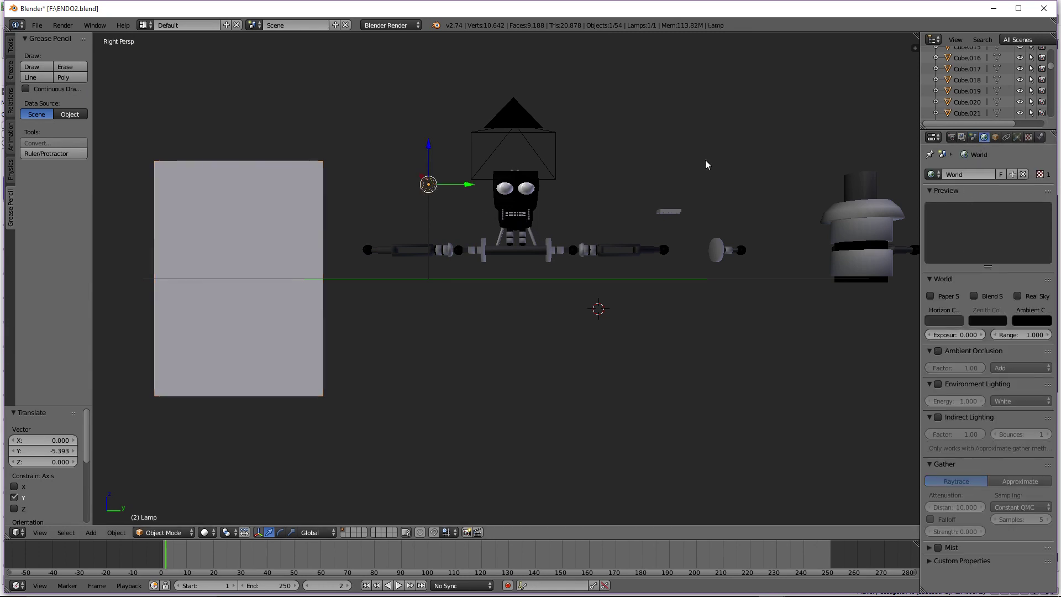
click(1017, 137)
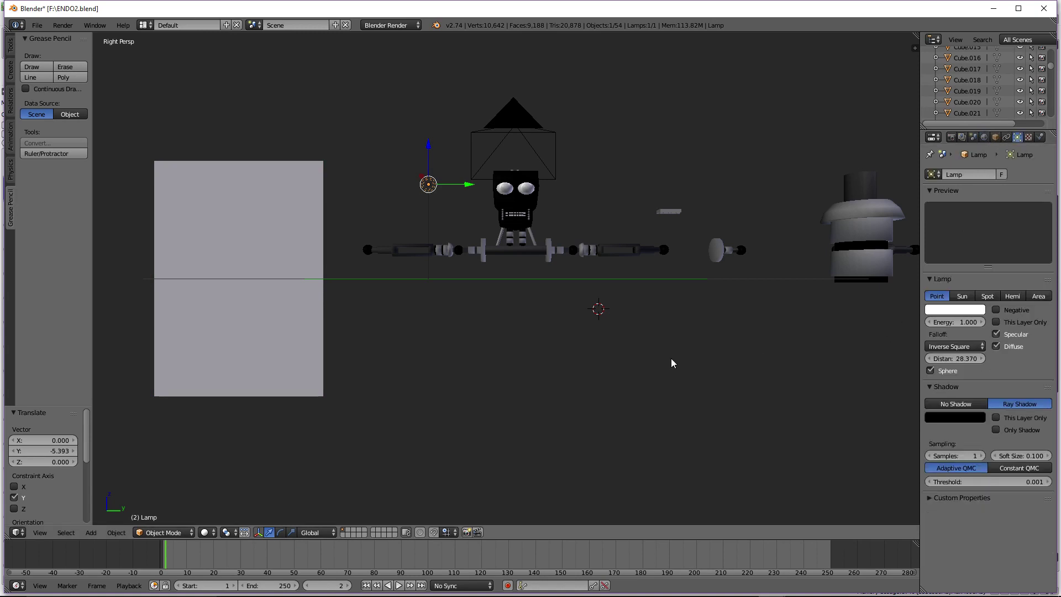
Move the camera back along X until both arms fit within its frame, ending with a 0.757 move
key(KP_0)
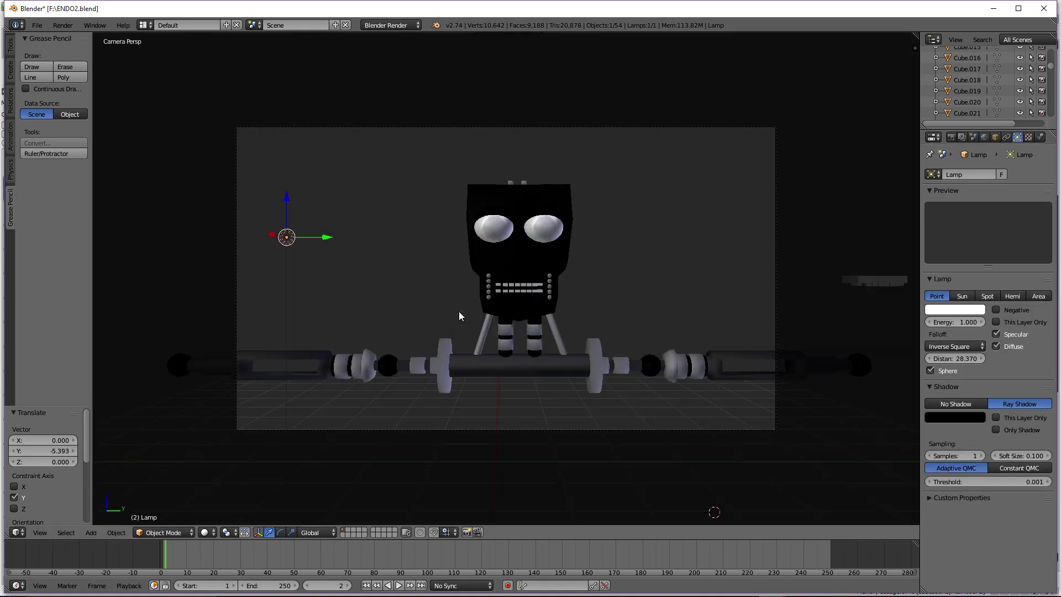
scroll(433, 360, down, 3)
middle_drag(433, 360, 523, 353)
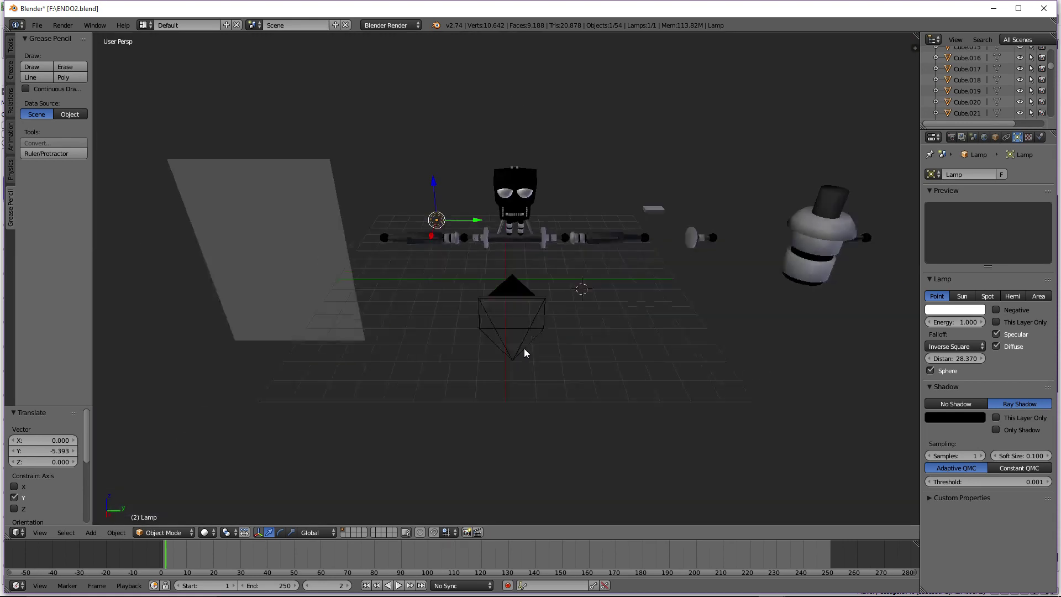
scroll(524, 348, down, 2)
right_click(509, 329)
mouse_move(509, 343)
mouse_down()
mouse_move(519, 375)
mouse_move(506, 383)
mouse_move(512, 415)
mouse_up()
key(KP_0)
key(KP_0)
key(KP_0)
key(KP_0)
key(KP_0)
key(KP_0)
key(KP_0)
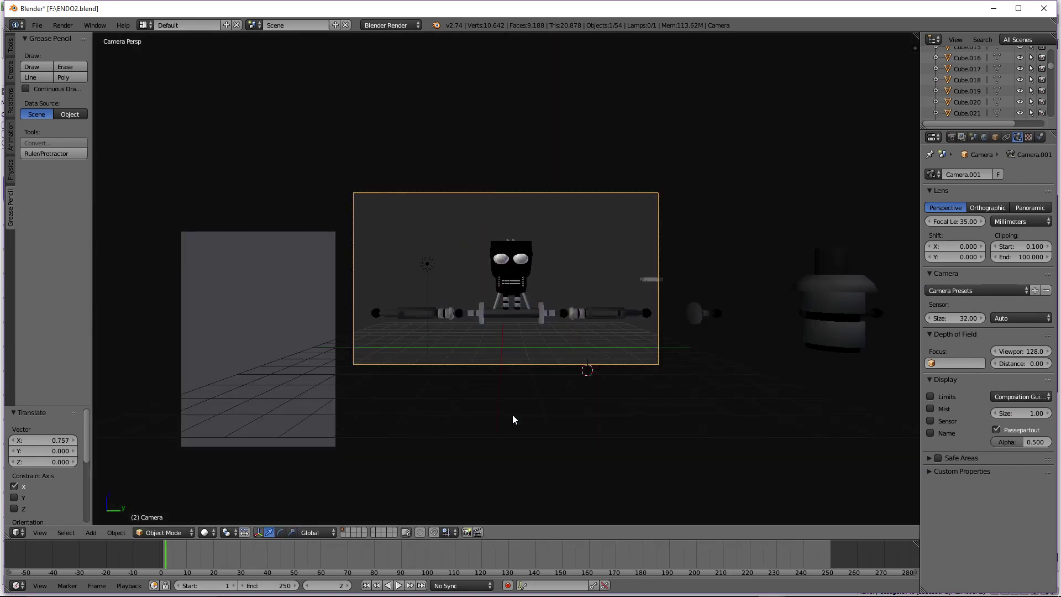
Switch the camera view to Rendered shading and set the world's horizon colour to black
click(204, 532)
click(220, 459)
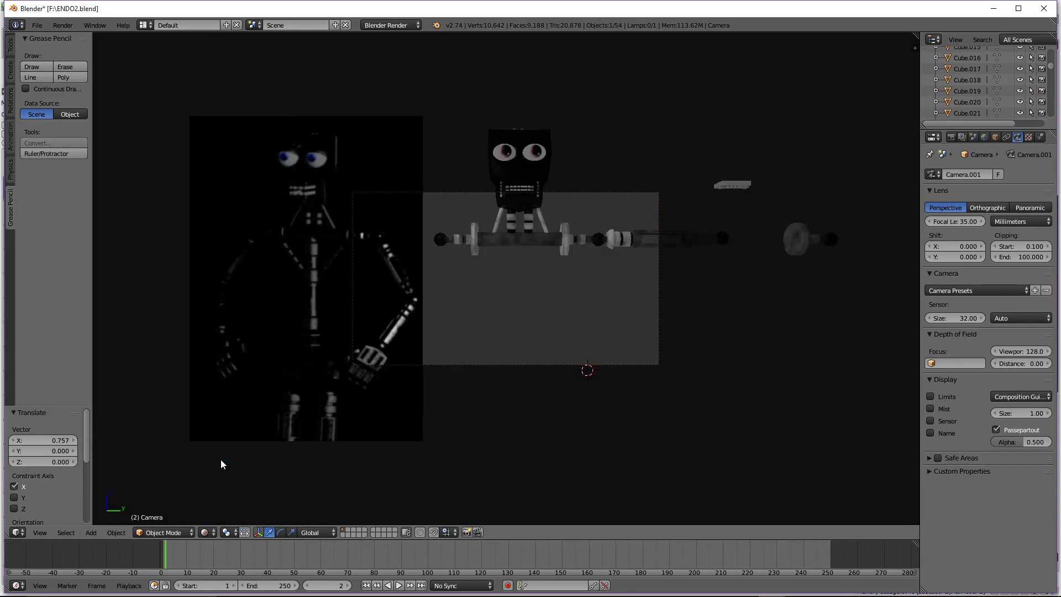
scroll(518, 376, up, 3)
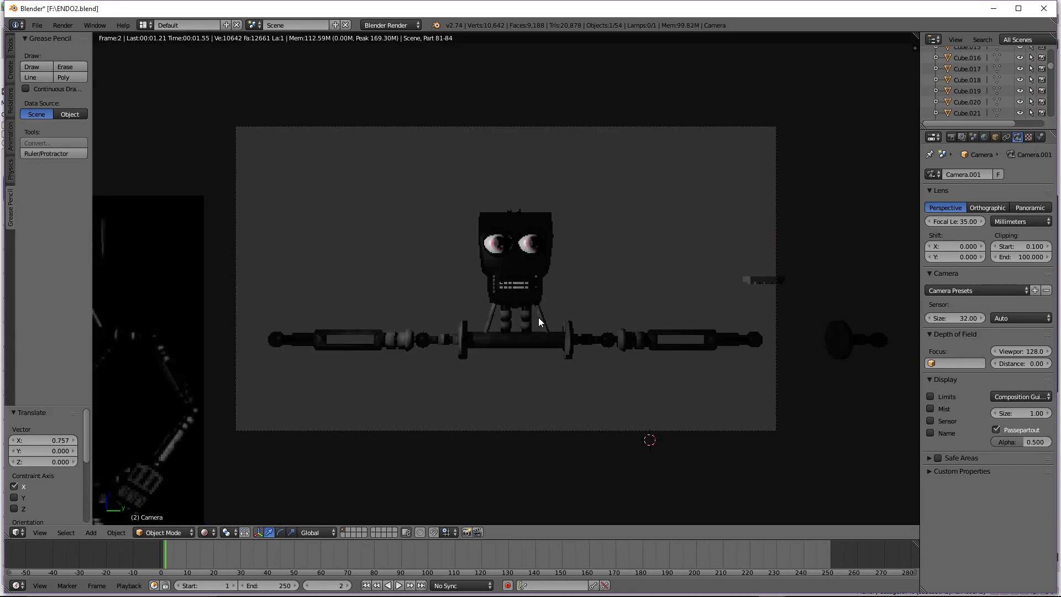
click(984, 137)
click(939, 321)
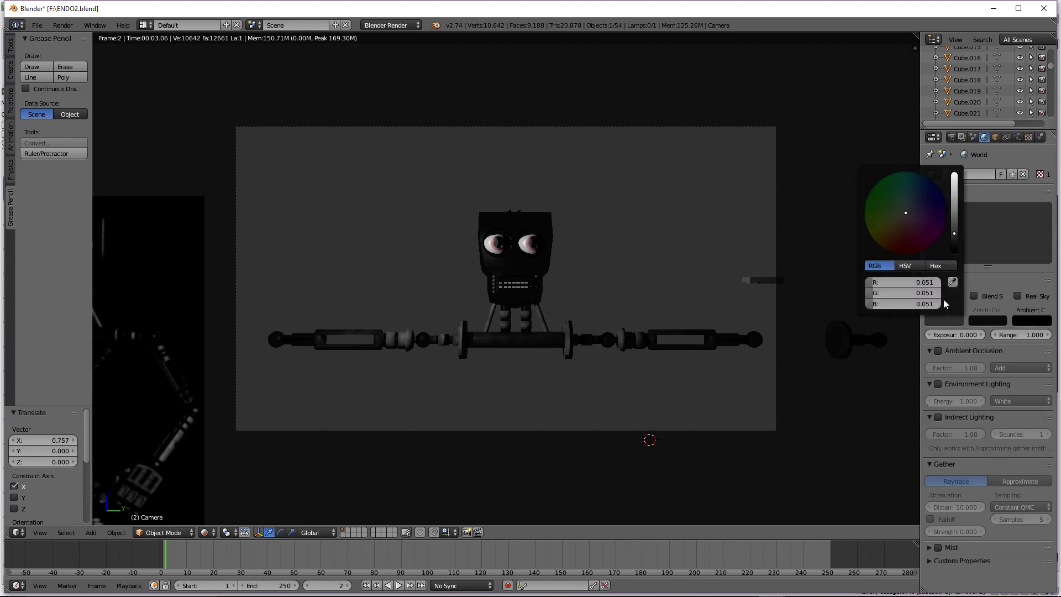
click(954, 250)
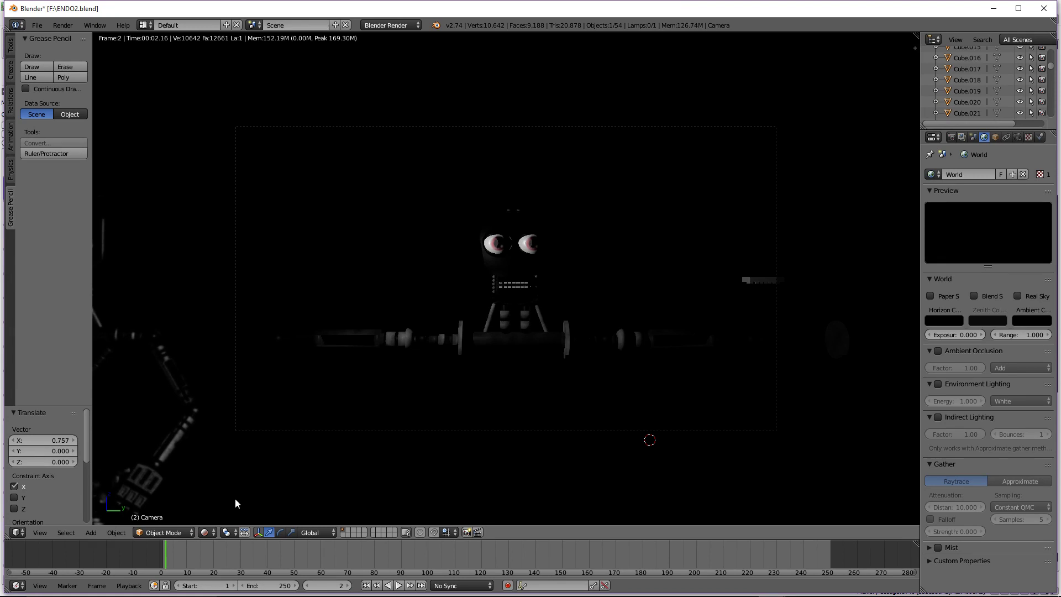
Return to Material shading and move the camera -3.250 along X, closer to the endoskeleton
click(206, 532)
click(233, 470)
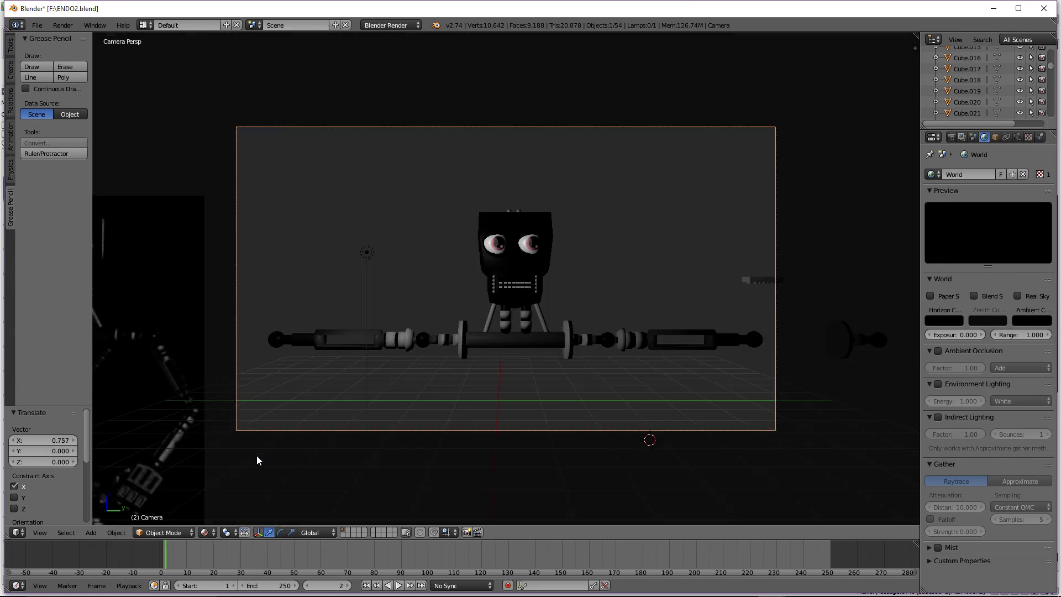
key(KP_0)
key(g)
key(x)
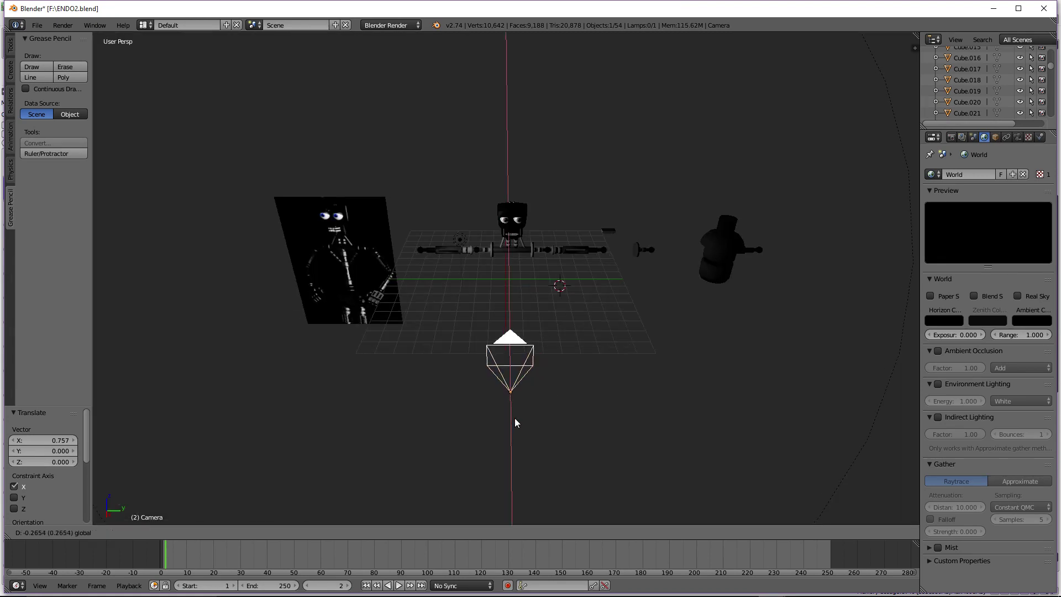
click(519, 375)
key(KP_0)
key(KP_0)
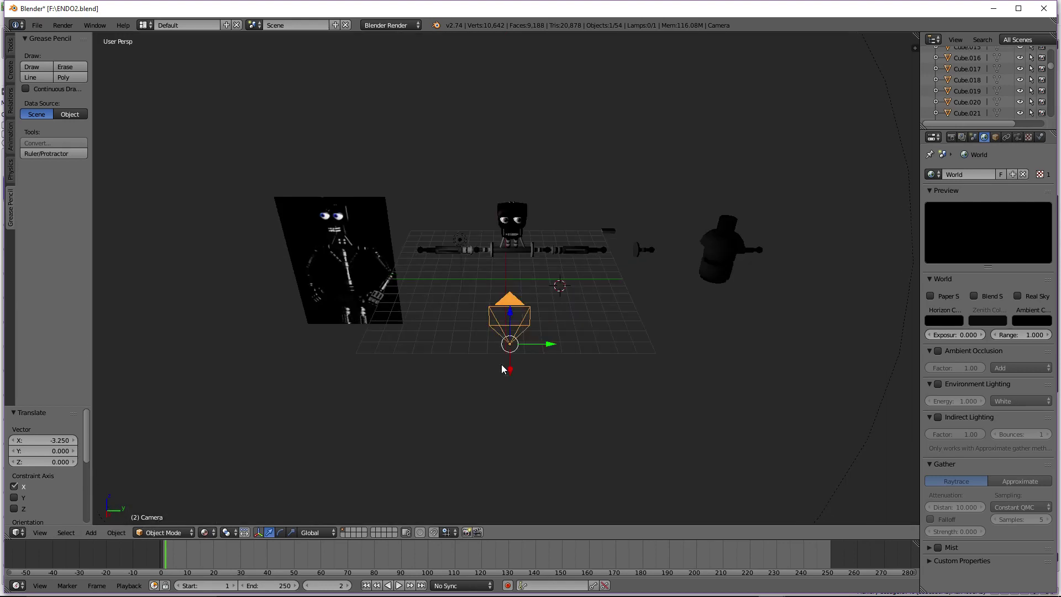
Raise the camera 1.118 along Z and check the framing through it
key(g)
key(z)
click(517, 298)
key(KP_0)
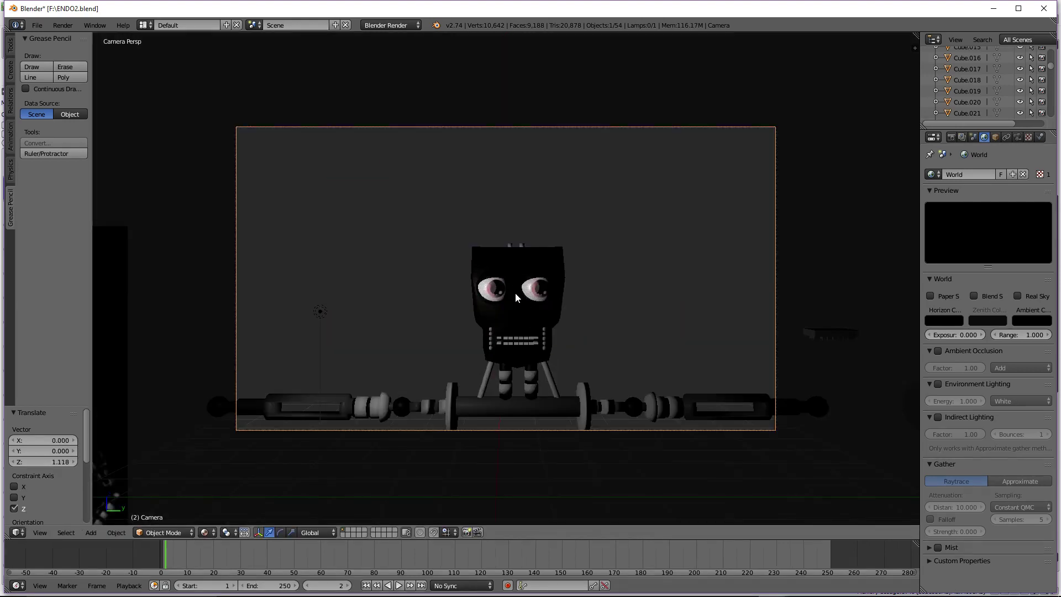
Fine-tune the camera's height upward along Z, ending with a 0.145 move, while checking the framing
key(KP_0)
key(g)
key(z)
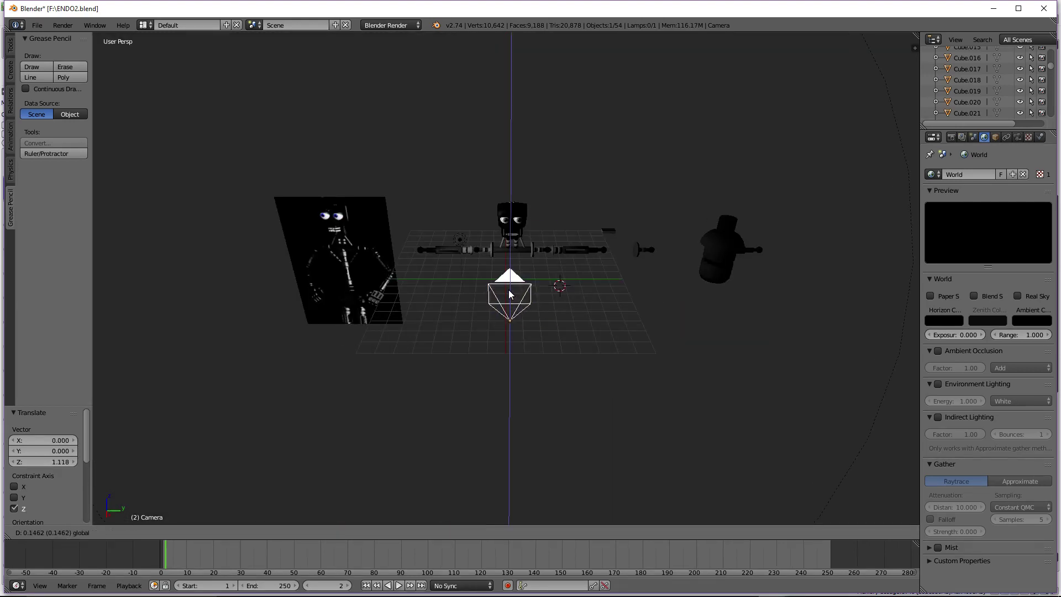
click(508, 289)
key(KP_0)
key(KP_0)
key(g)
key(z)
click(509, 290)
key(KP_0)
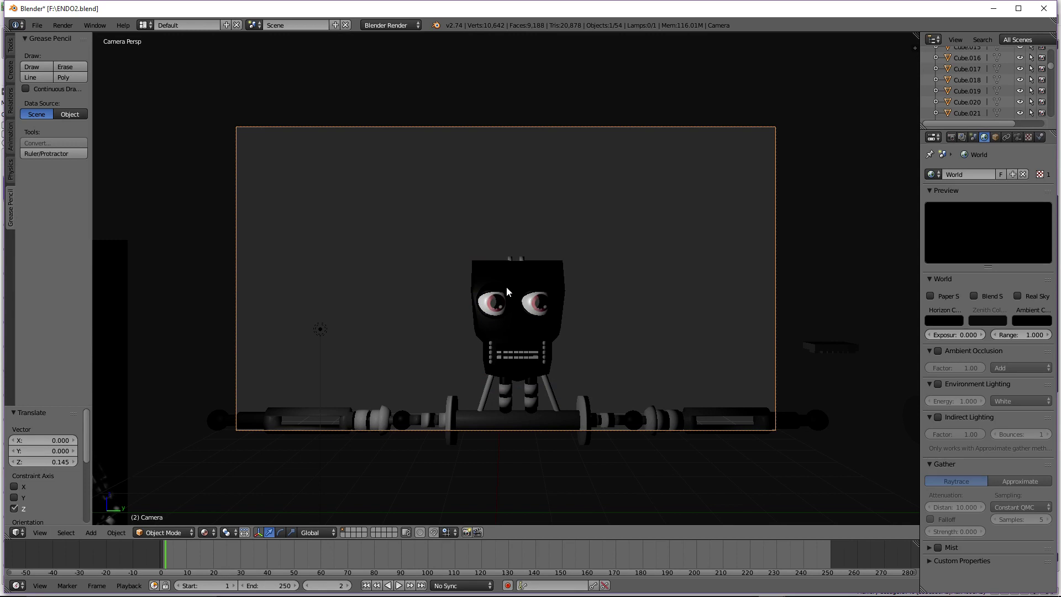
Move the camera -4.735 along X for a closer shot of the head
key(KP_0)
key(g)
key(x)
click(518, 285)
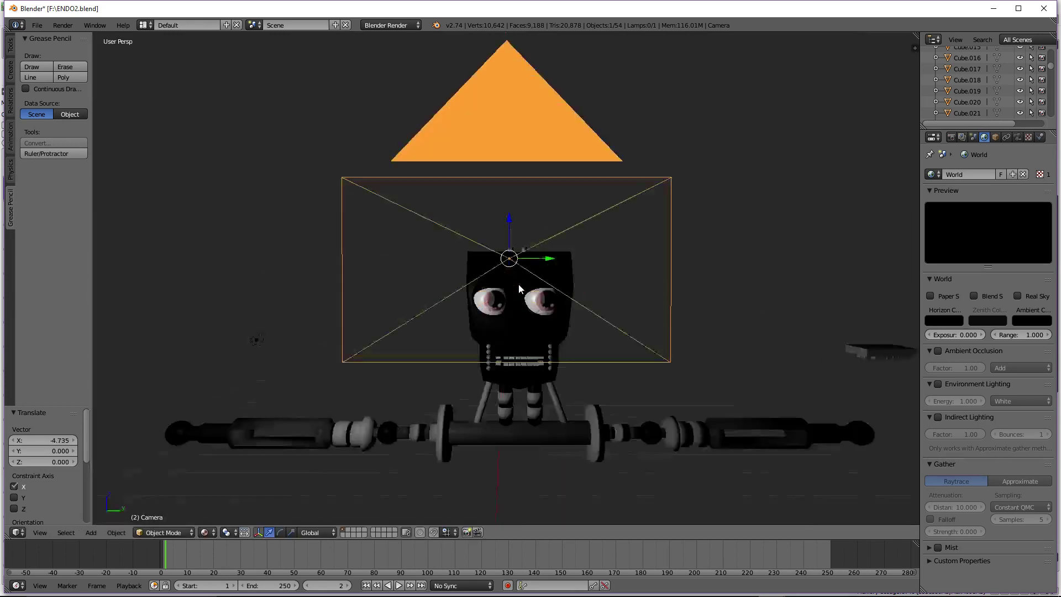
Lower the camera along Z by 0.462 and by another 0.883 to bring the head and shoulders into frame
scroll(518, 284, down, 8)
key(g)
key(z)
click(510, 236)
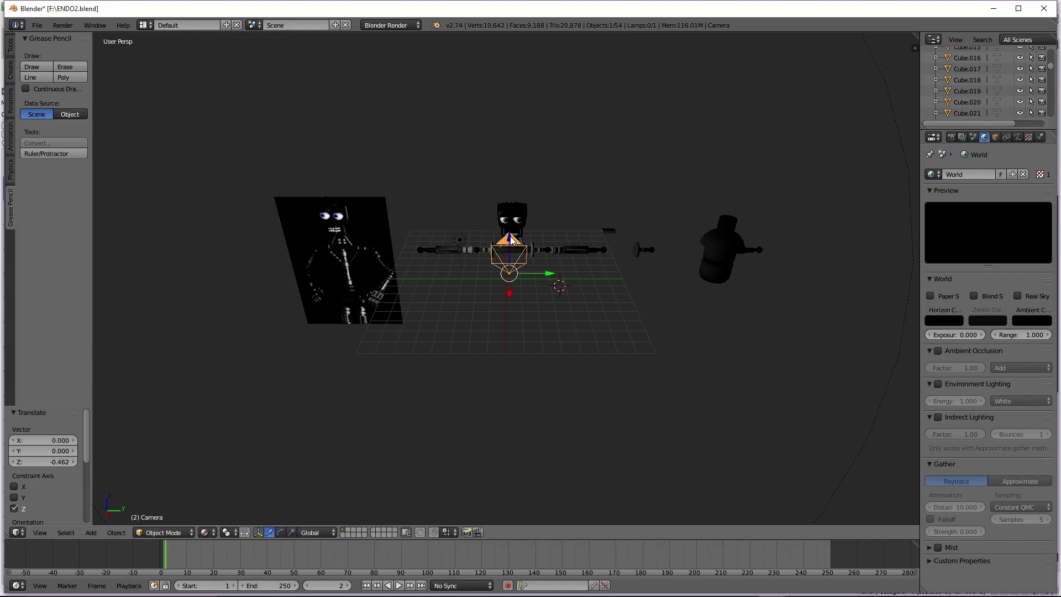
key(KP_0)
key(KP_0)
key(g)
key(z)
click(508, 250)
key(KP_0)
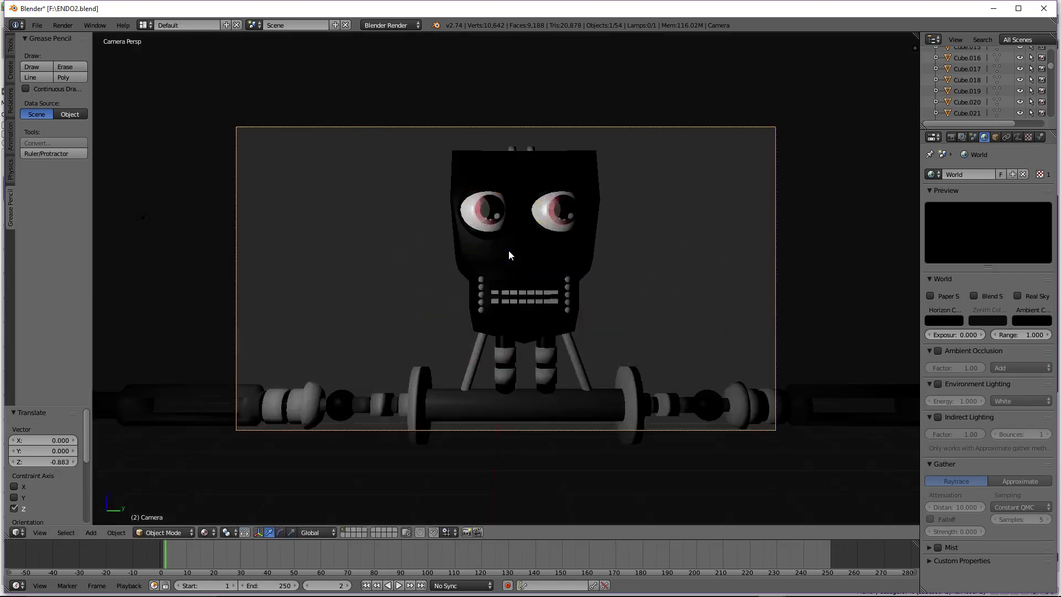
Raise the camera along Z by 0.104 and by another 0.034 to refine the framing of the head
key(KP_0)
key(g)
key(z)
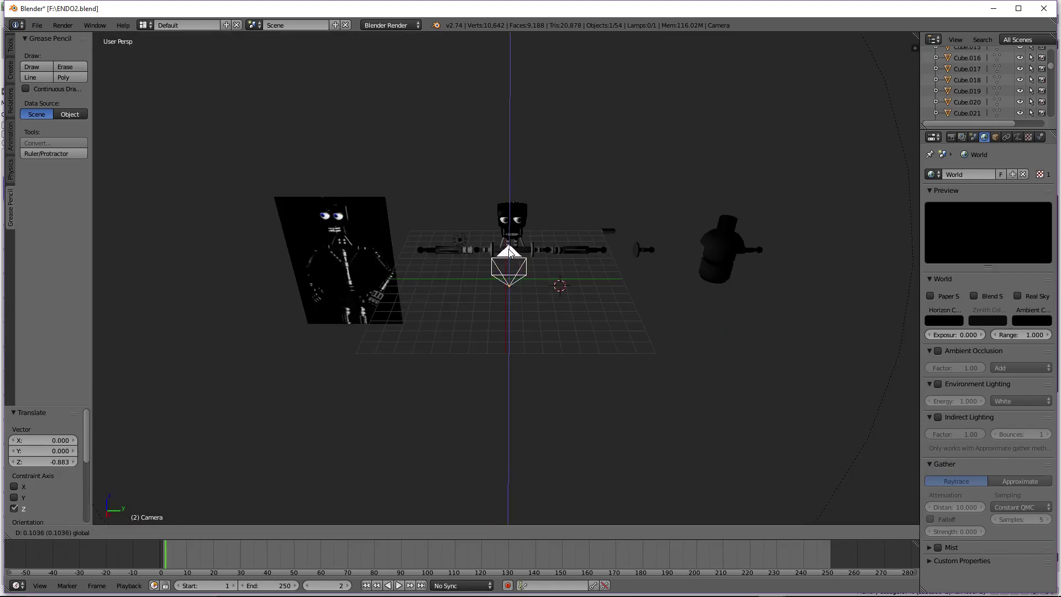
click(508, 248)
key(KP_0)
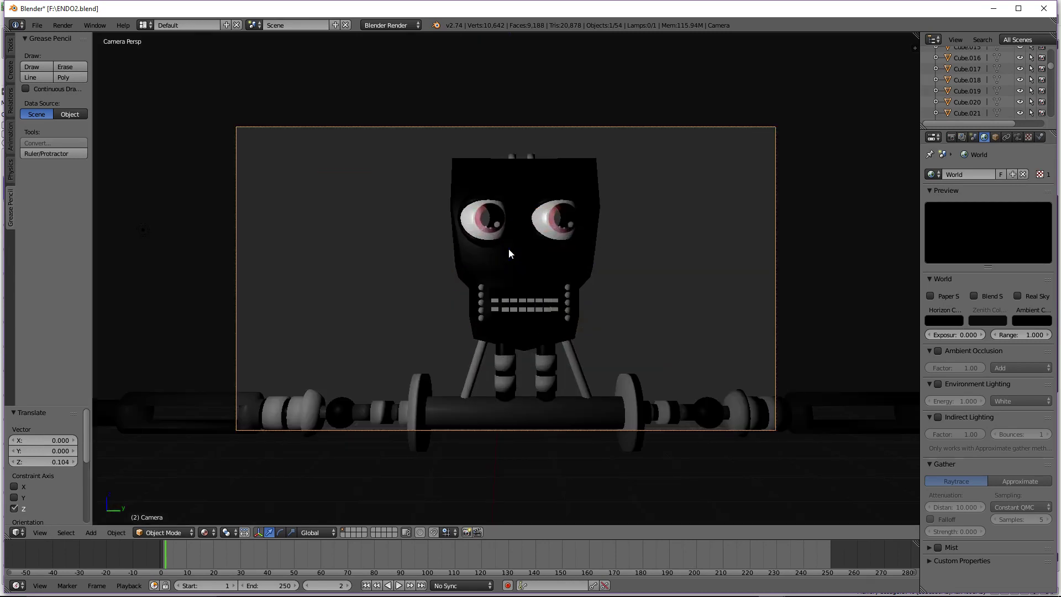
key(KP_0)
key(g)
key(z)
click(508, 247)
key(KP_0)
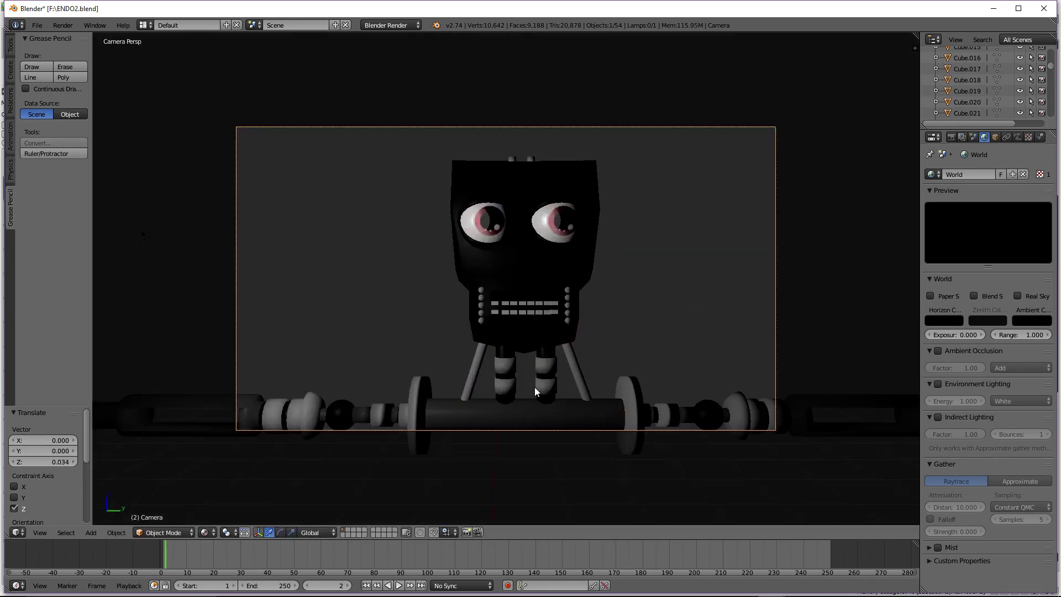
Preview the camera shot in Rendered shading, save the file and leave the camera view
click(204, 532)
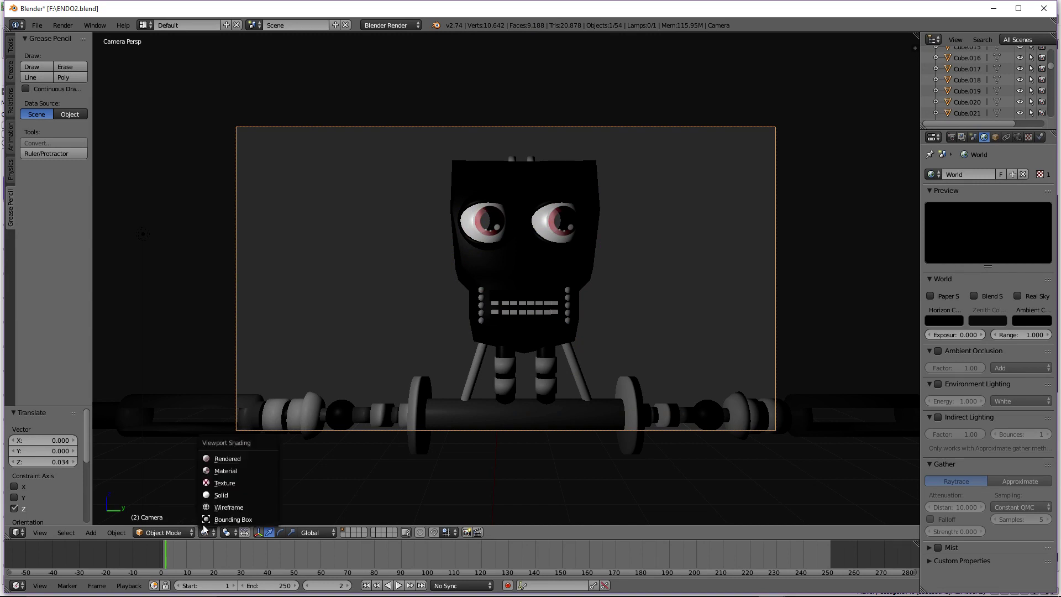
click(221, 459)
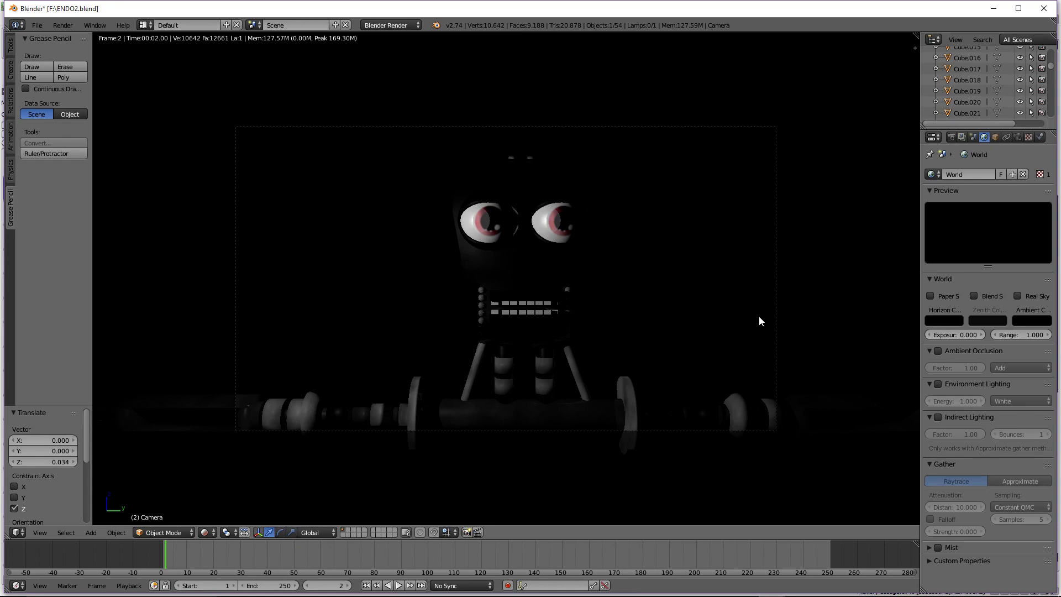
click(36, 24)
click(91, 109)
key(KP_0)
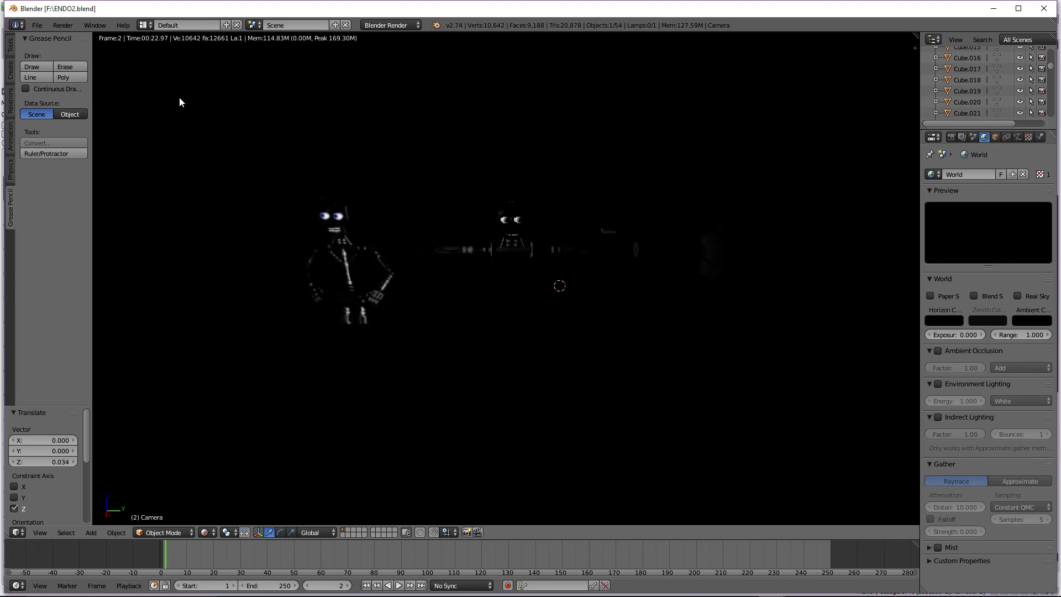